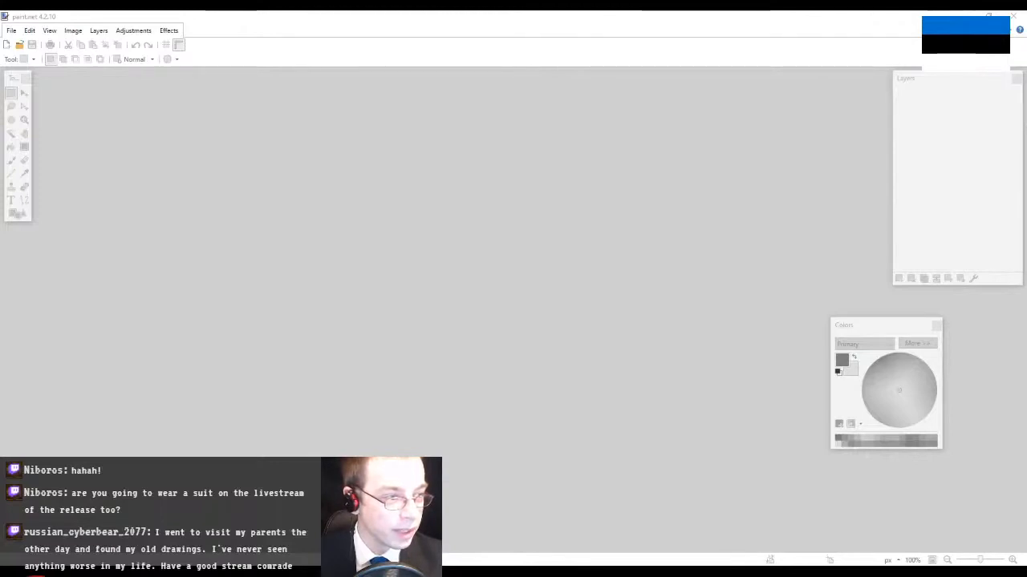
Step: Open the sprite sheets male1.png, male2.png and male3.png as separate images and bring up male1.png
drag(562, 230, 377, 238)
click(465, 296)
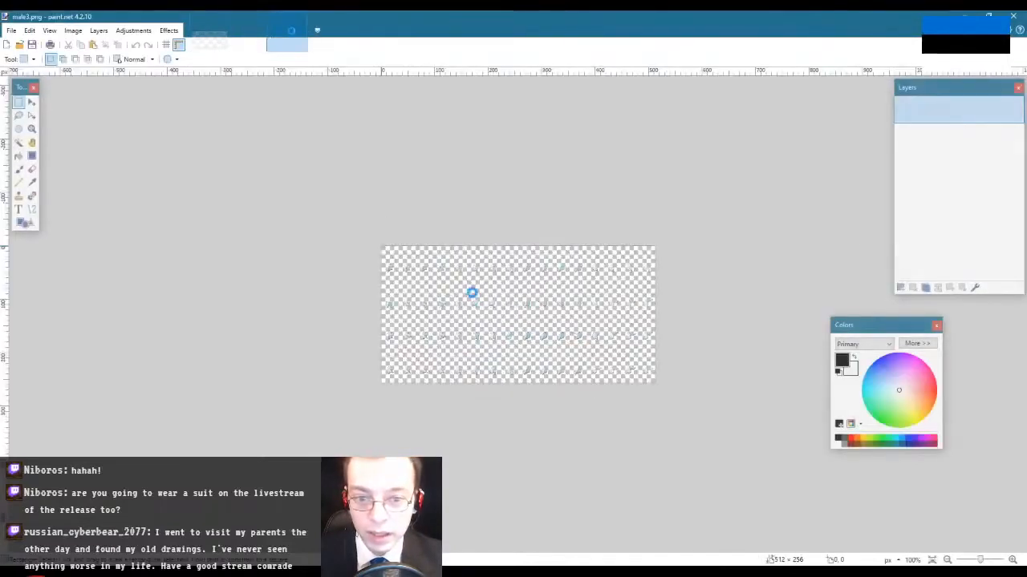
click(212, 38)
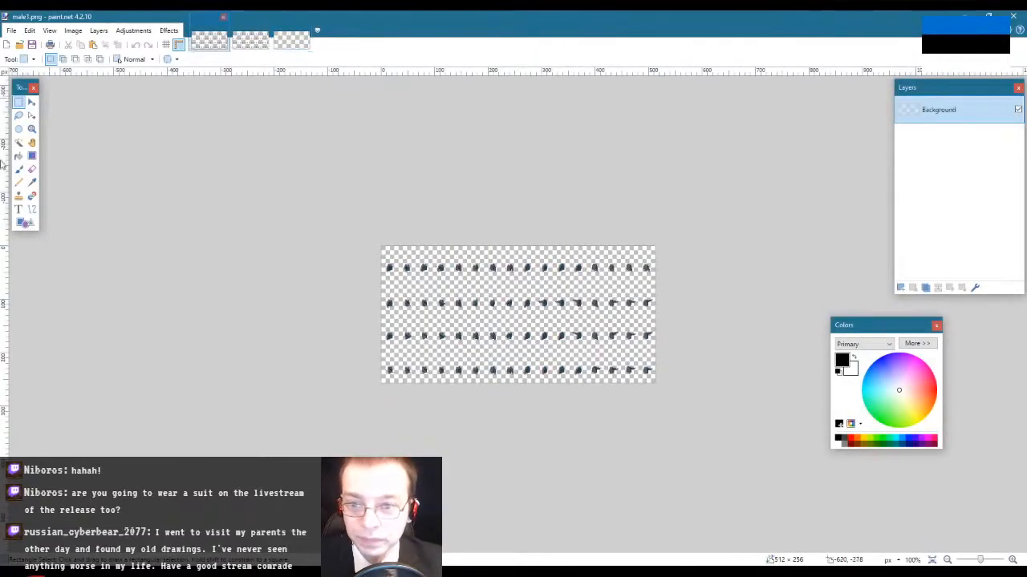
click(33, 129)
click(377, 294)
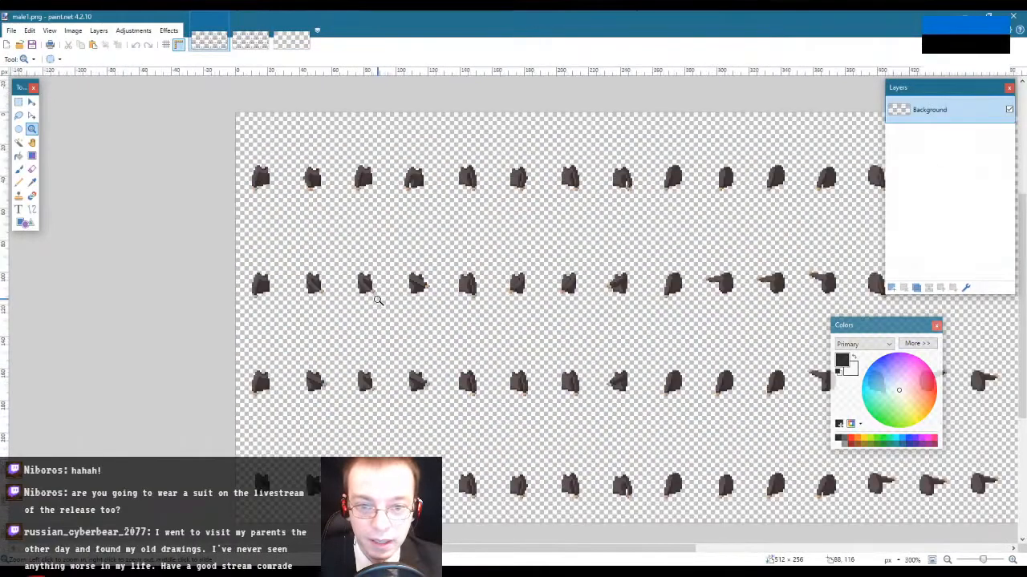
click(333, 169)
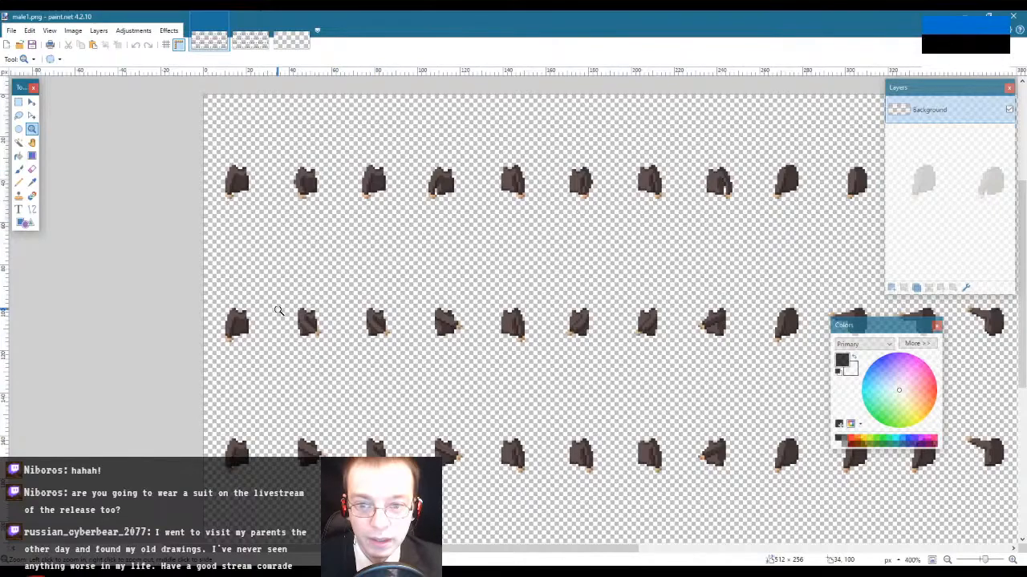
Step: Examine the jacket sprites in male2.png and male3.png up close
click(250, 40)
click(440, 271)
click(422, 259)
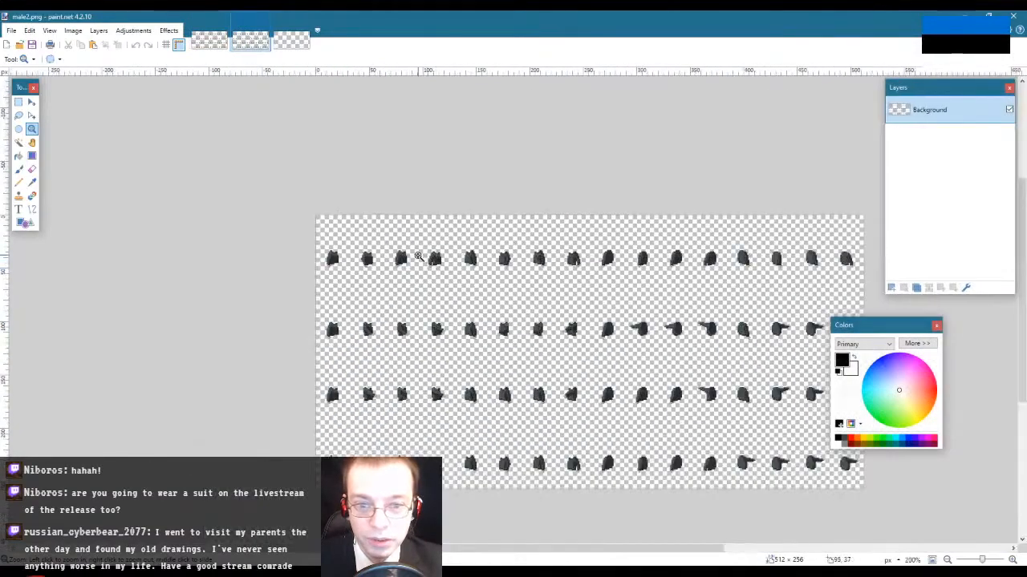
click(417, 253)
click(414, 252)
click(415, 252)
click(291, 41)
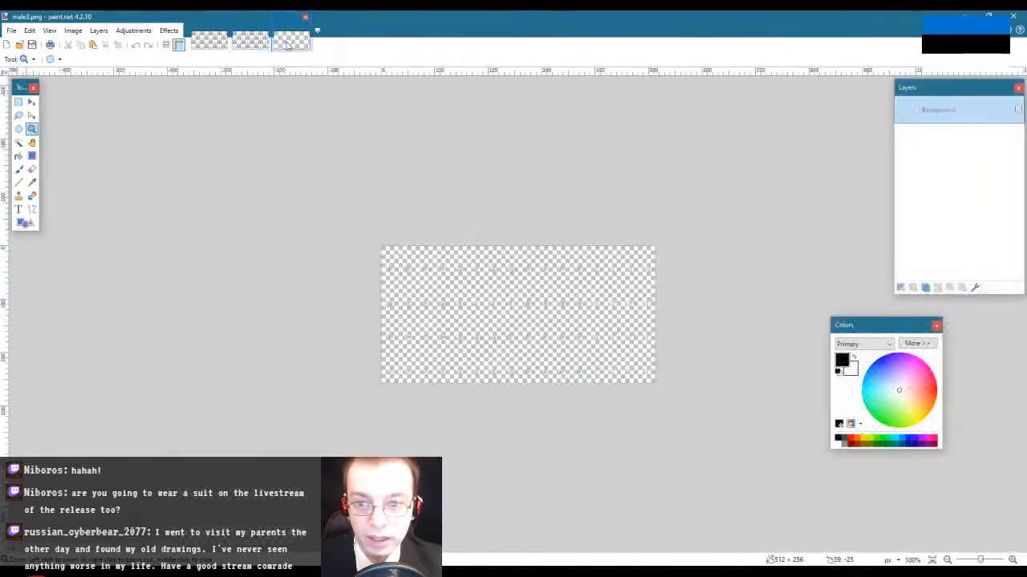
click(451, 269)
click(450, 269)
click(449, 269)
click(448, 268)
click(447, 268)
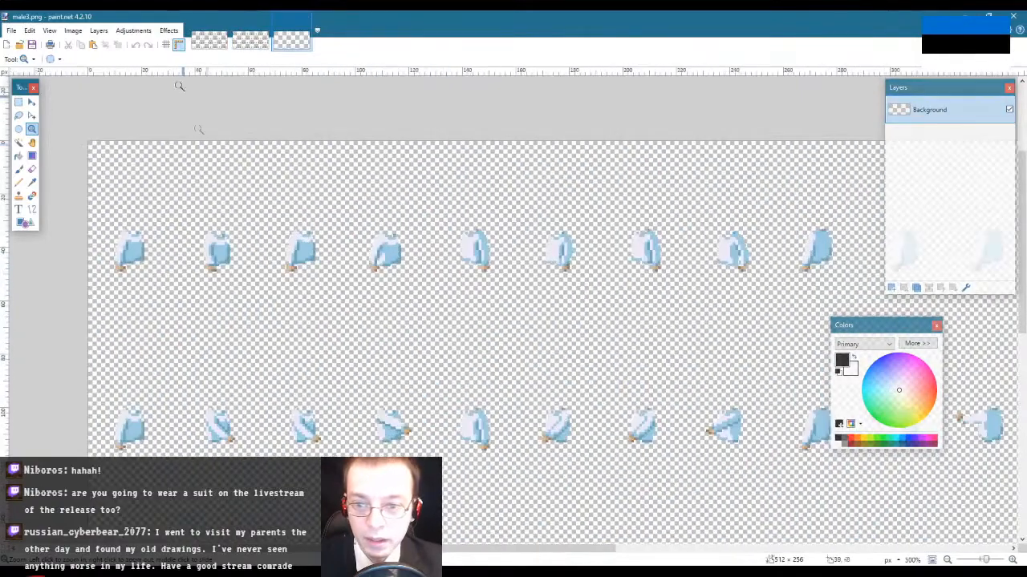
Step: Compare the shading and hands of the first-row jacket sprites across male1.png, male2.png and male3.png
click(211, 38)
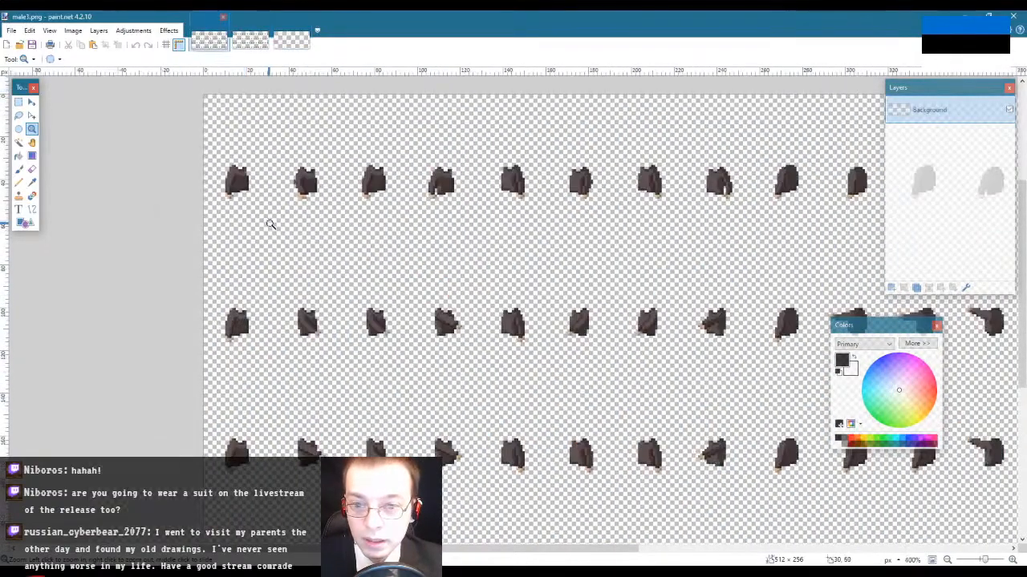
click(246, 183)
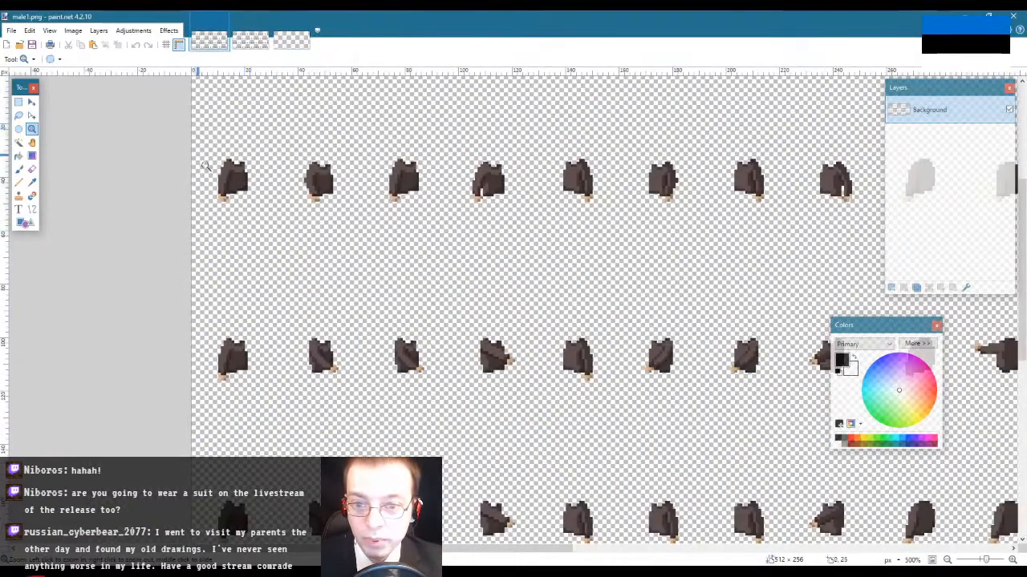
click(241, 50)
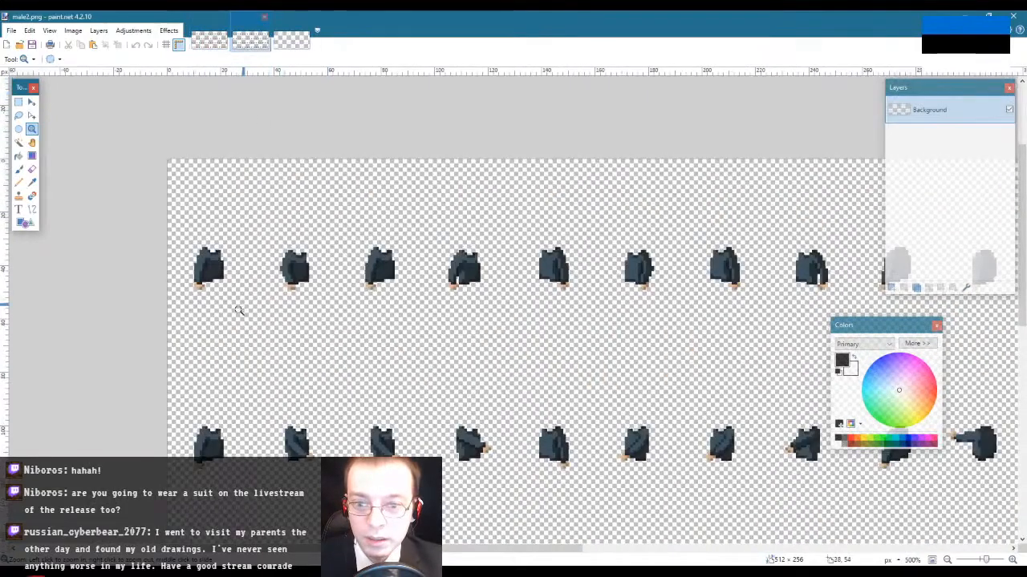
click(238, 311)
click(227, 274)
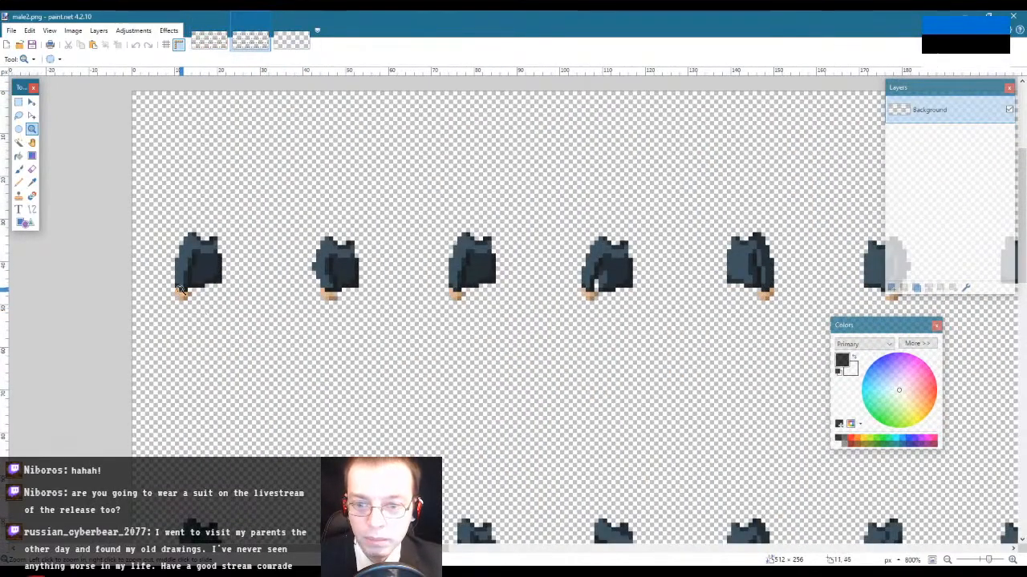
click(291, 40)
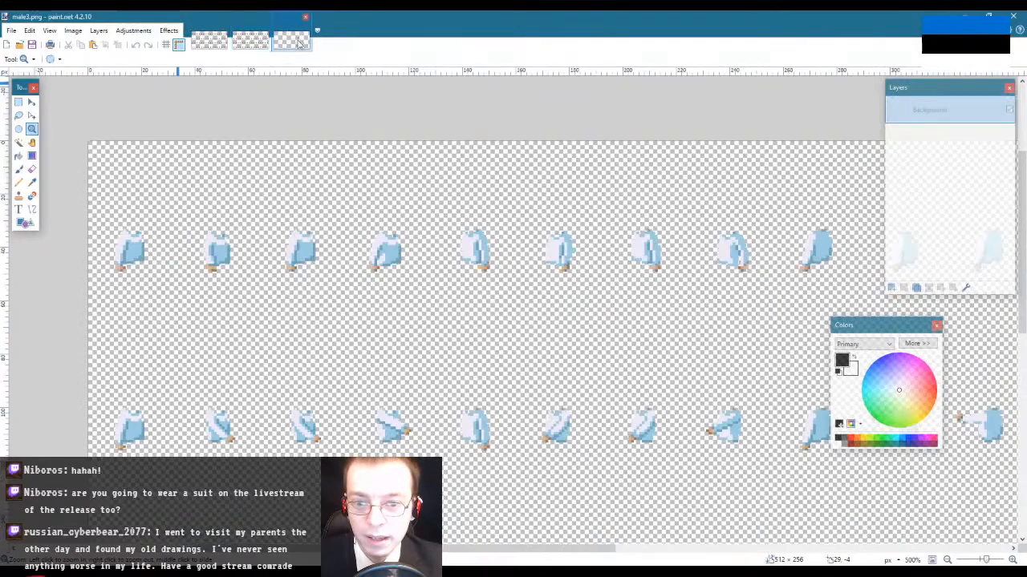
click(129, 256)
click(128, 256)
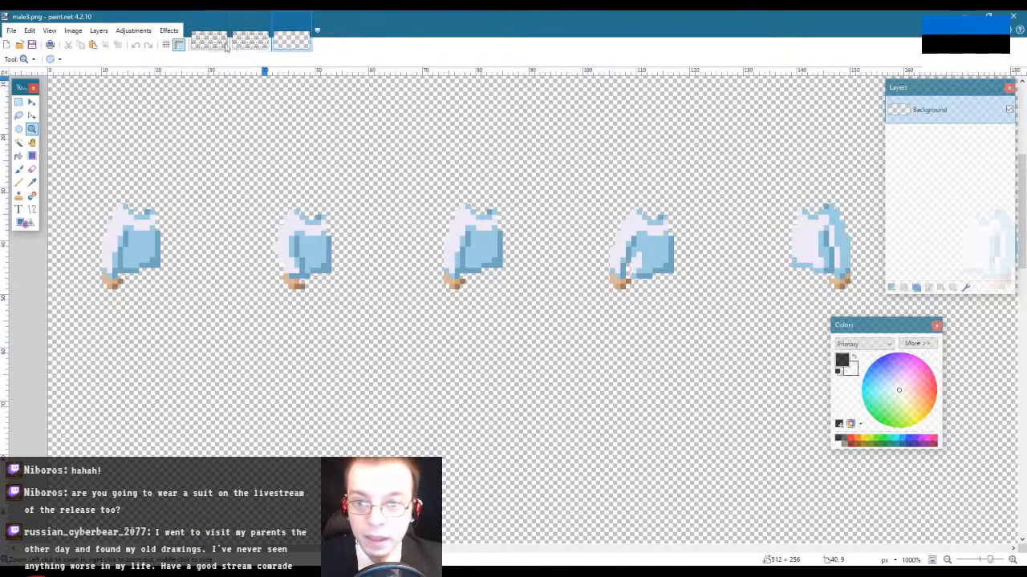
click(249, 42)
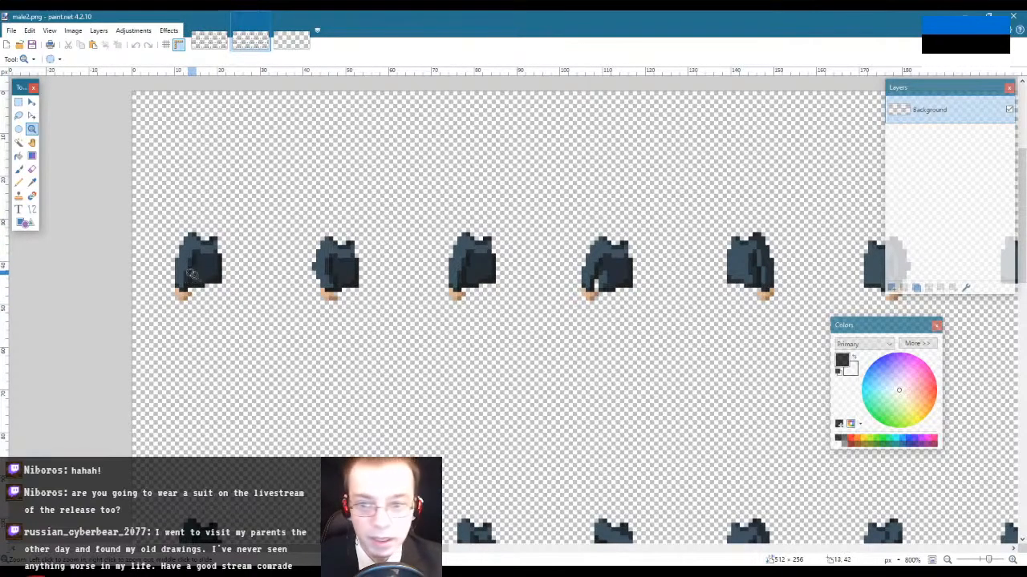
click(197, 277)
scroll(198, 278, up, 2)
scroll(181, 259, down, 5)
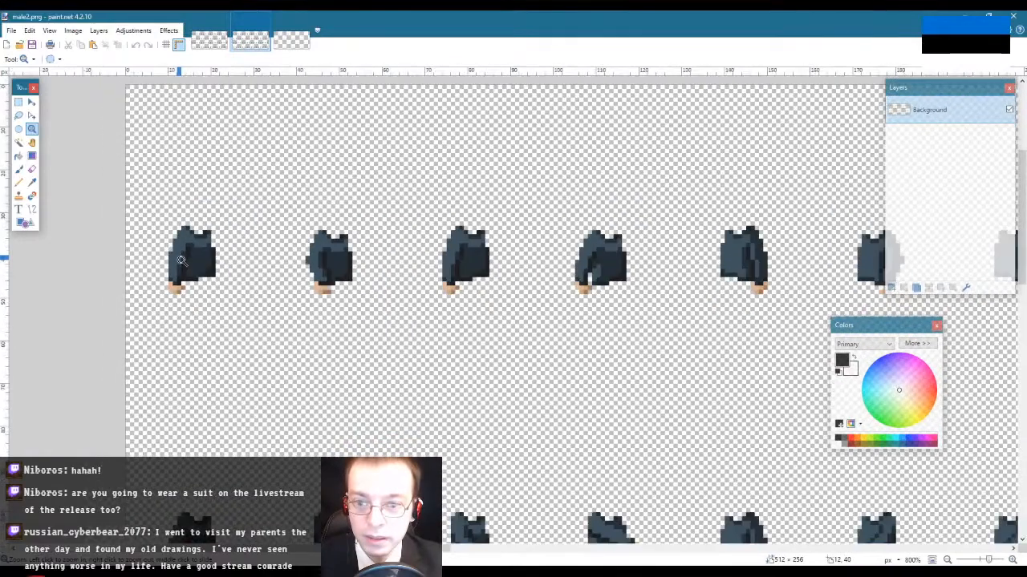
scroll(181, 260, up, 3)
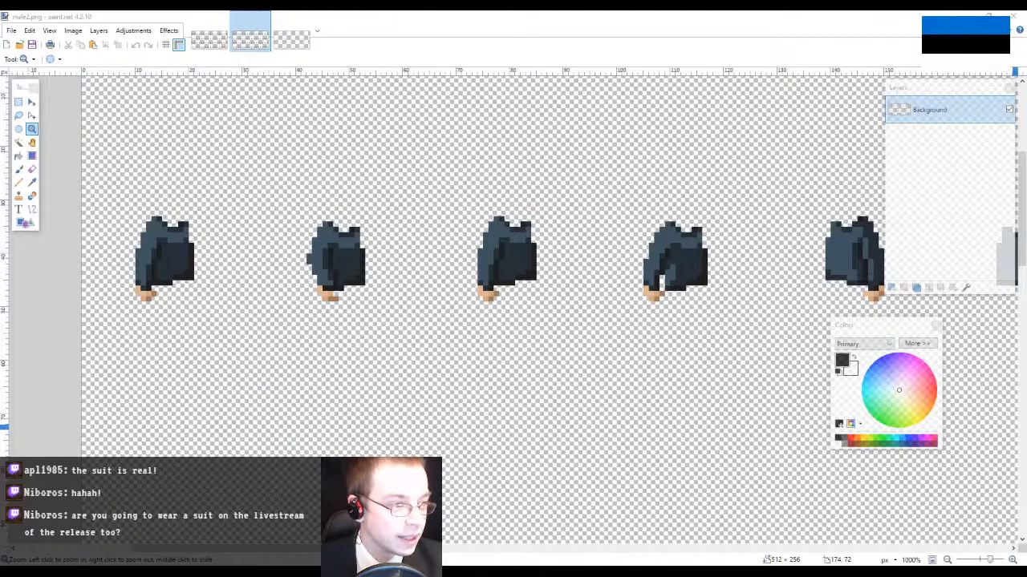
Step: Open the suit icon om101_launcher.ico with all of its available image sizes loaded
drag(2, 161, 267, 159)
click(459, 303)
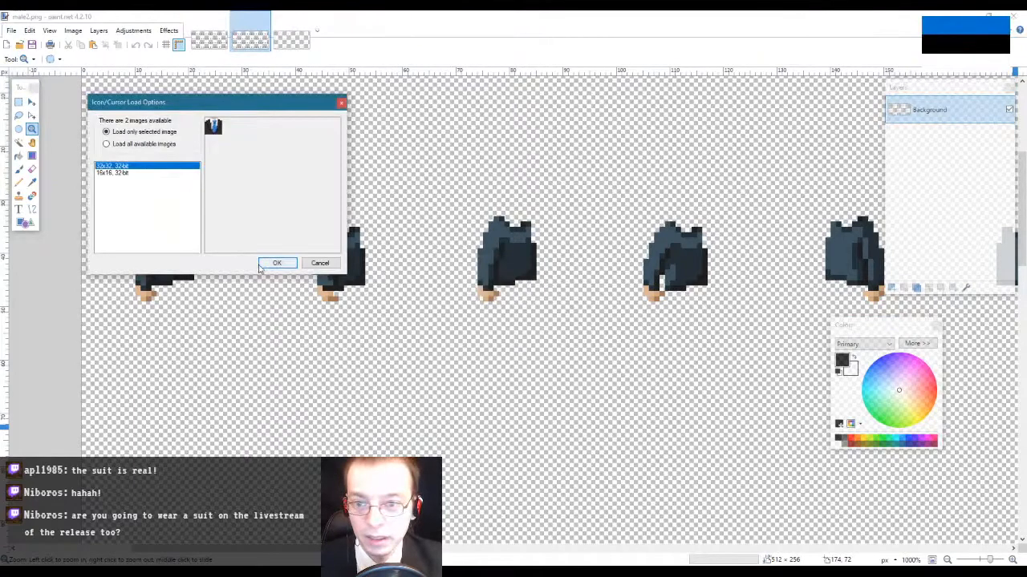
click(139, 144)
click(277, 263)
Step: Hide the 16x16 layer of the launcher icon and view the 32x32 suit artwork up close
click(525, 313)
click(525, 312)
click(1009, 110)
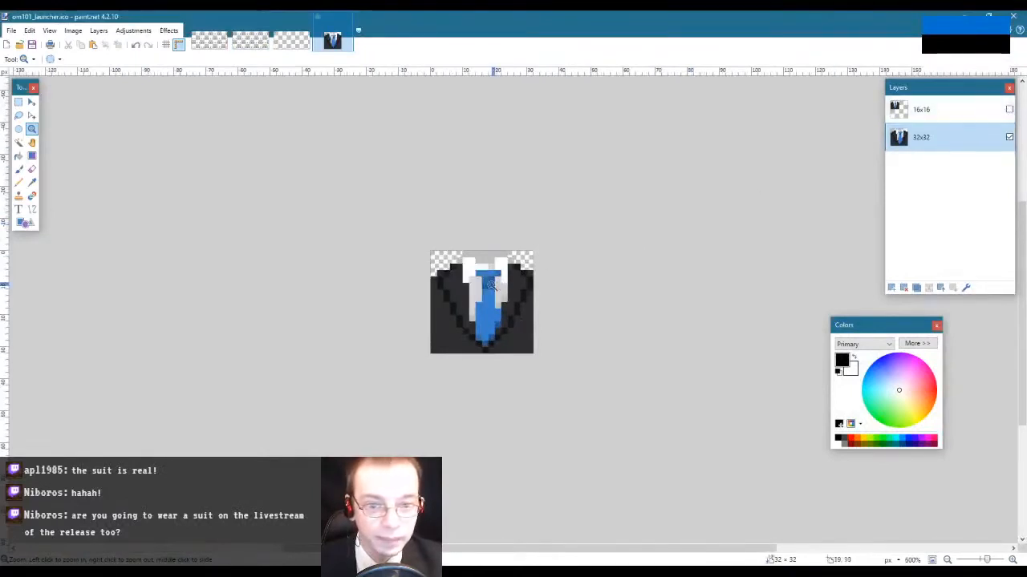
click(711, 313)
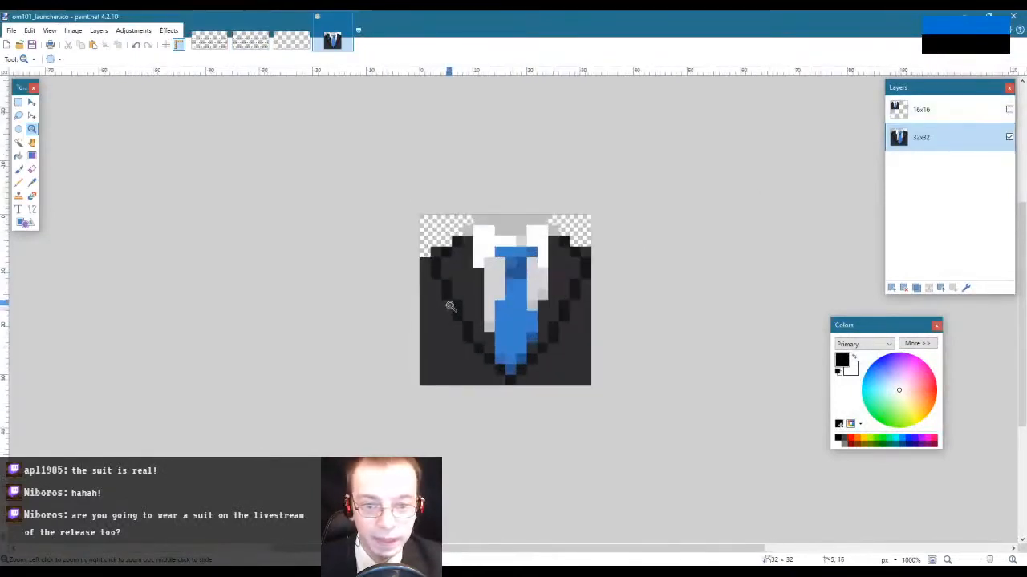
click(531, 285)
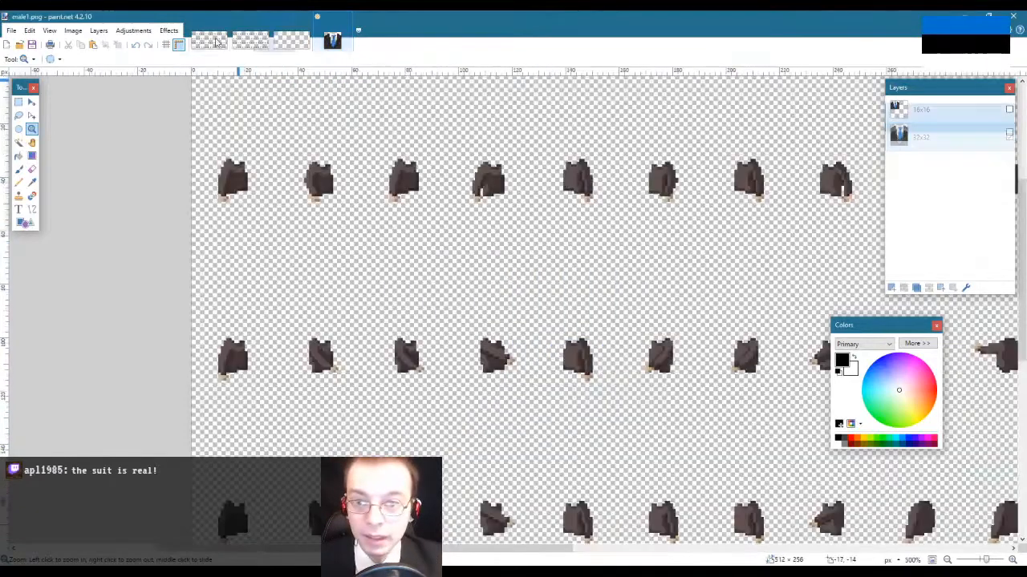
Step: Compare the launcher icon's suit with the jacket sprites in male1.png and male2.png, examining the first male2.png sprite closely
click(210, 40)
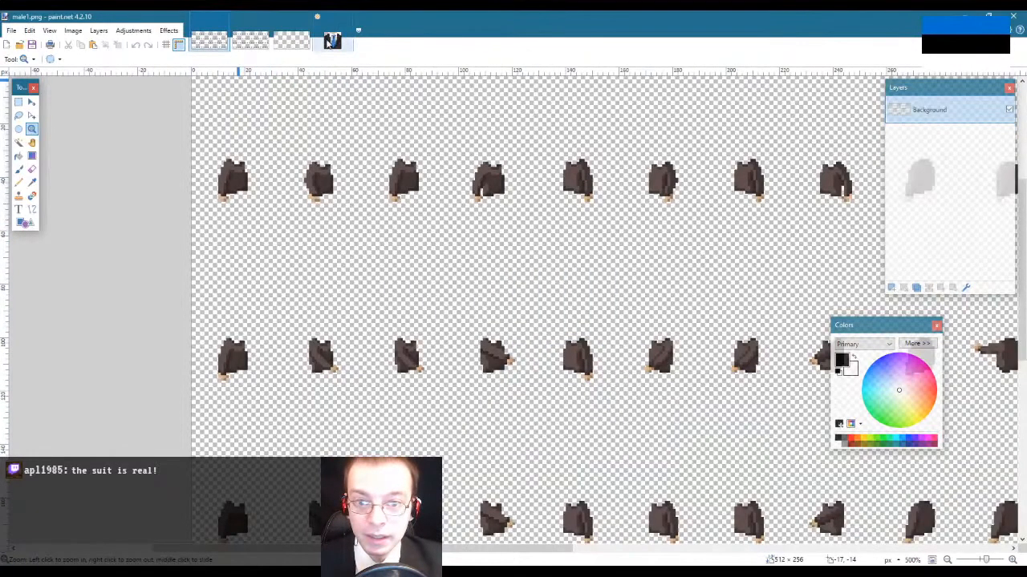
click(332, 37)
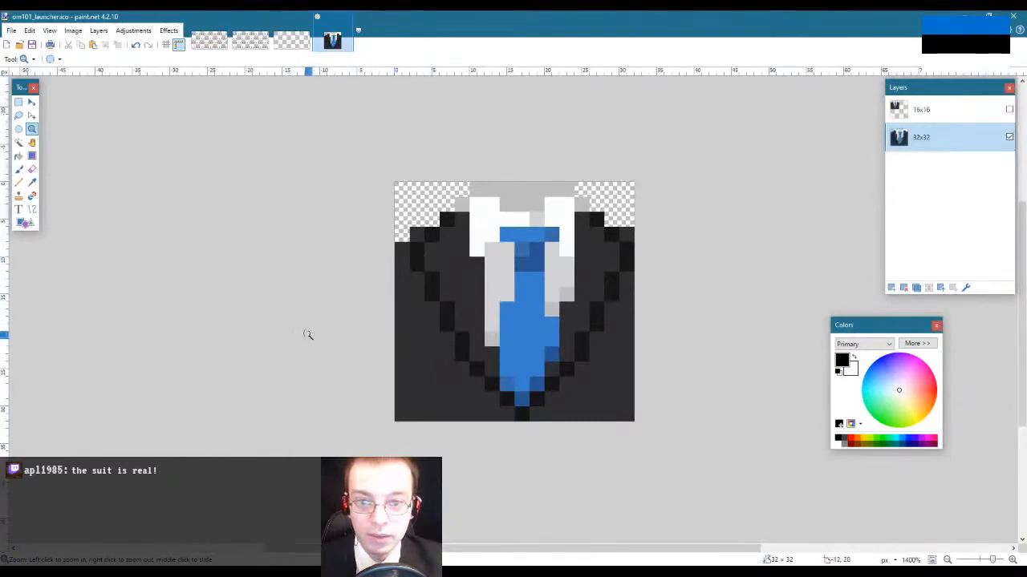
click(258, 44)
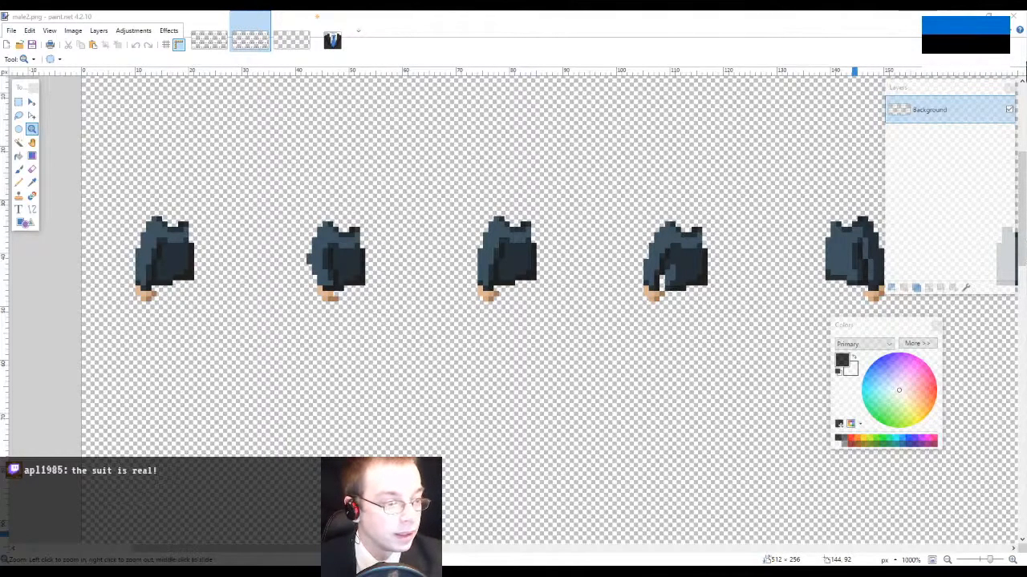
click(654, 14)
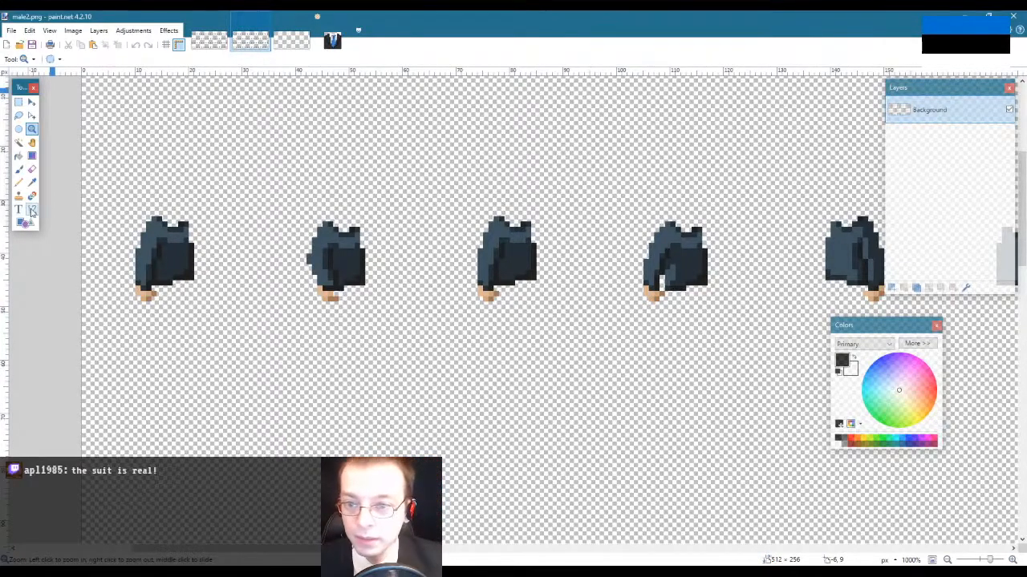
click(167, 234)
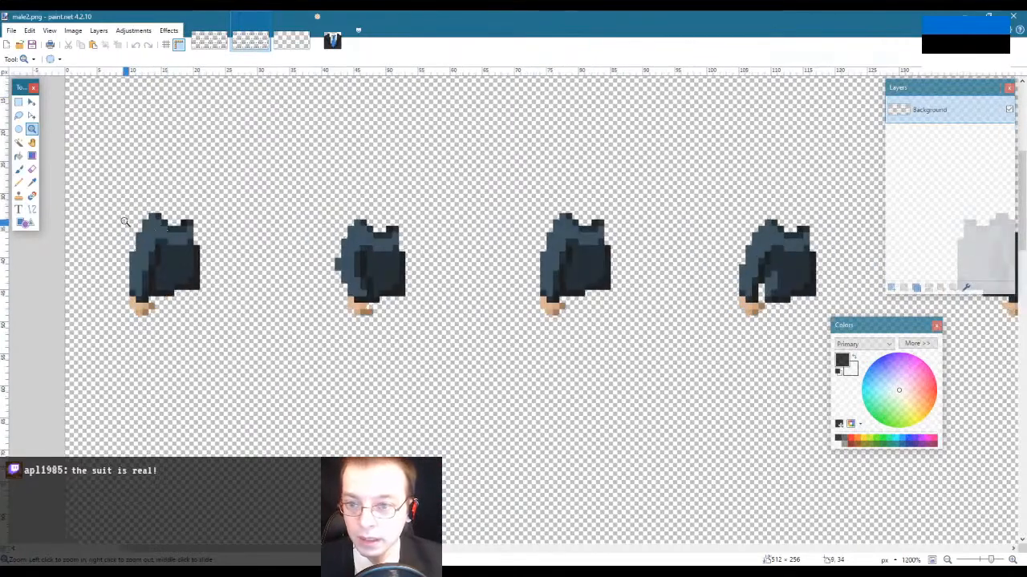
click(147, 242)
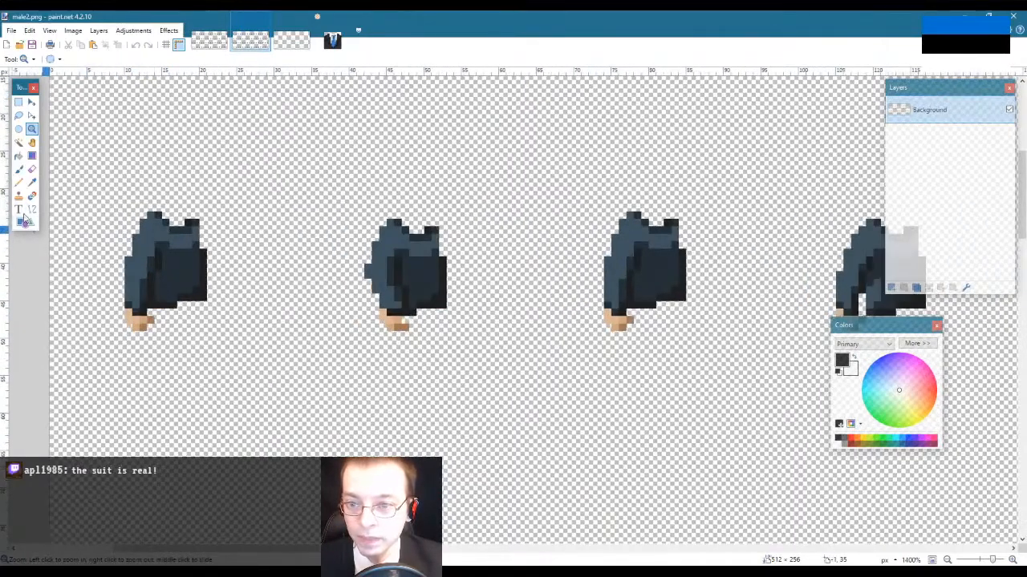
click(173, 240)
click(171, 257)
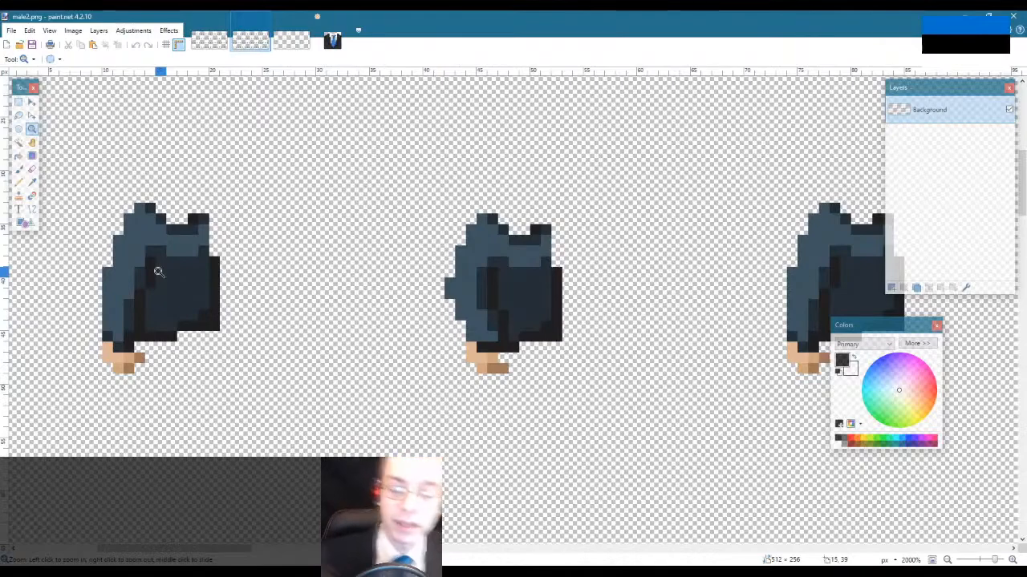
scroll(183, 244, up, 1)
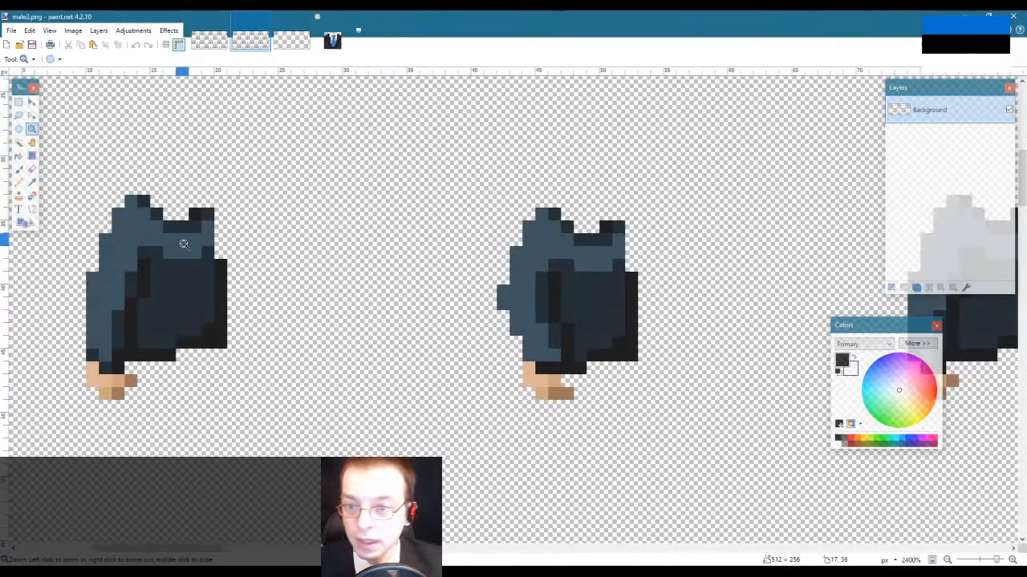
scroll(126, 265, down, 3)
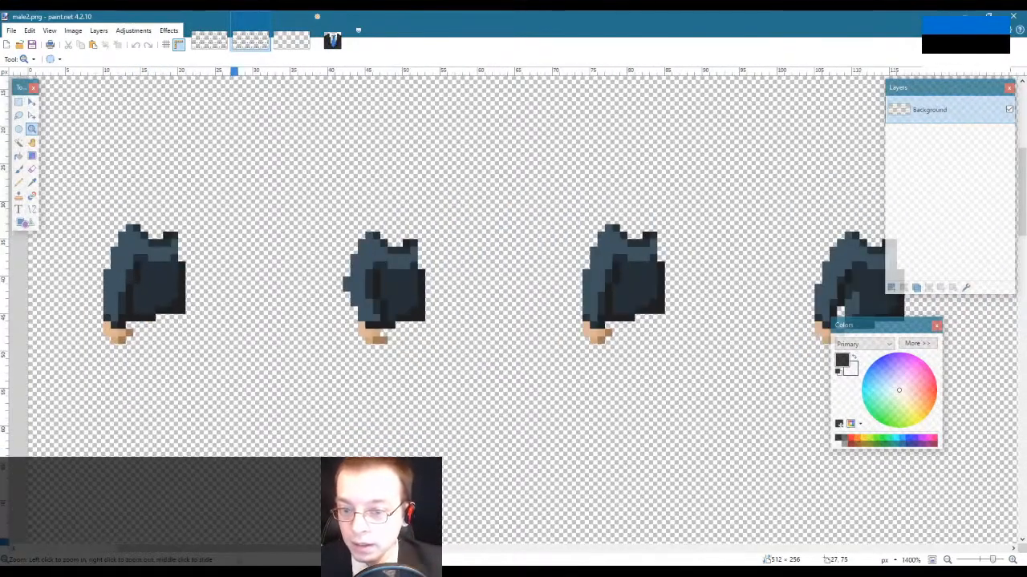
Step: Draw a vertical front opening line on the body of the first male2.png jacket sprite, using the near-black sampled from its lower edge
drag(305, 549, 274, 549)
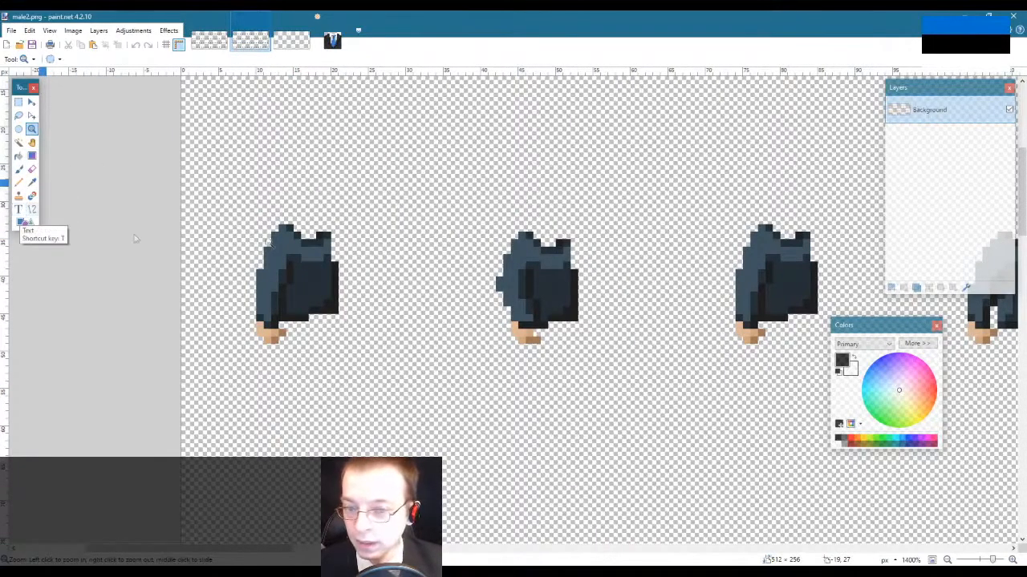
click(297, 247)
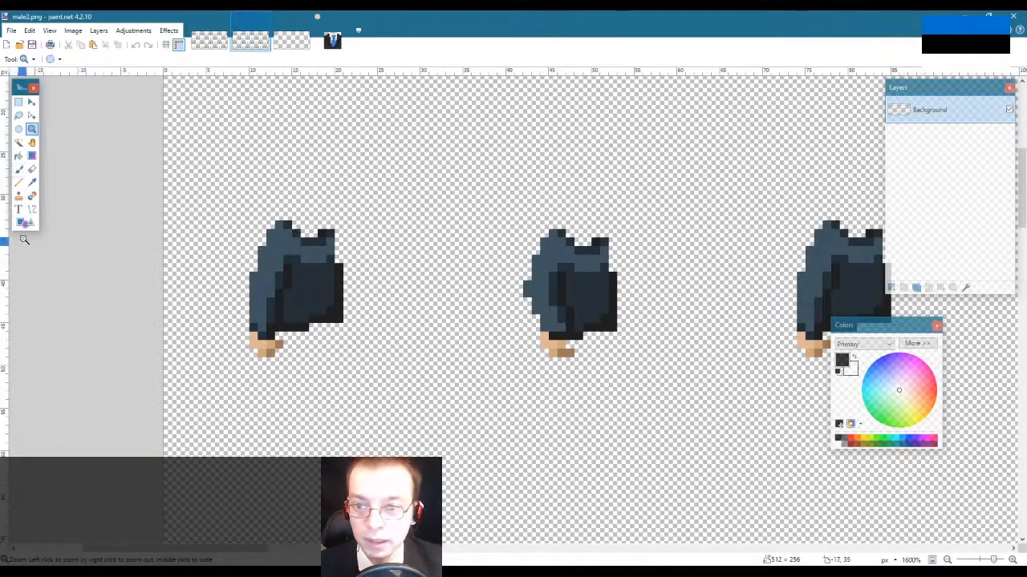
click(320, 257)
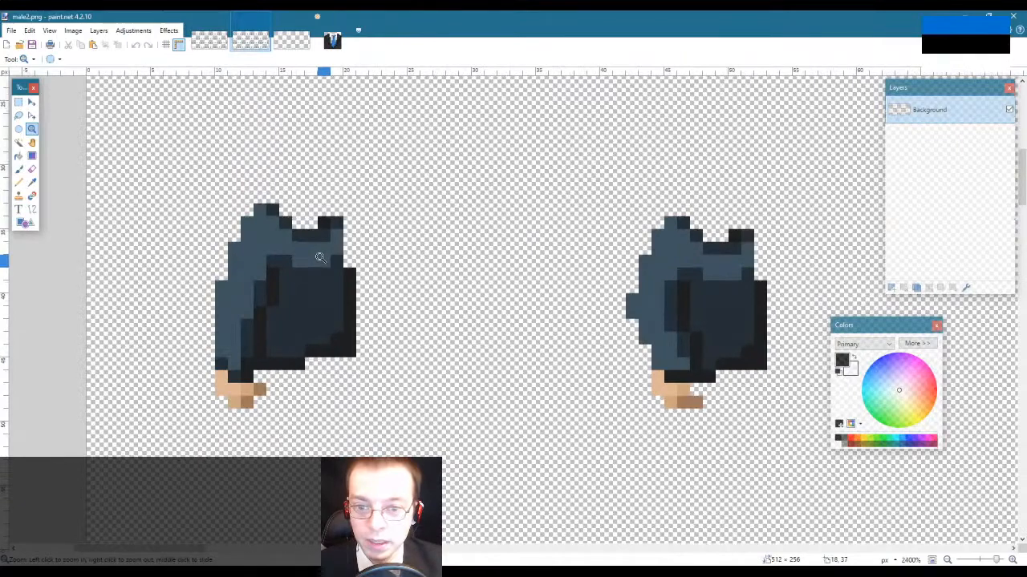
key(k)
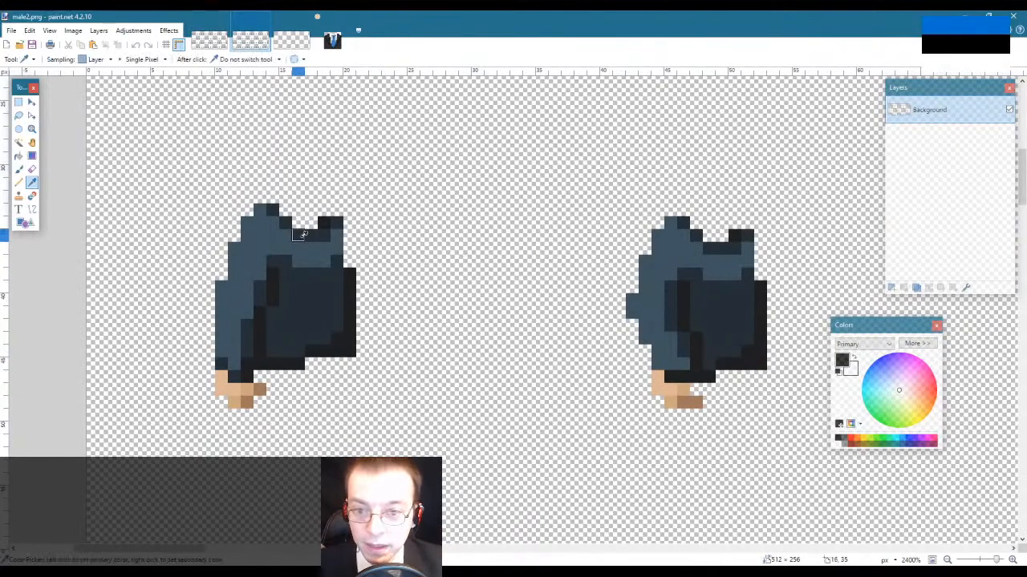
click(299, 235)
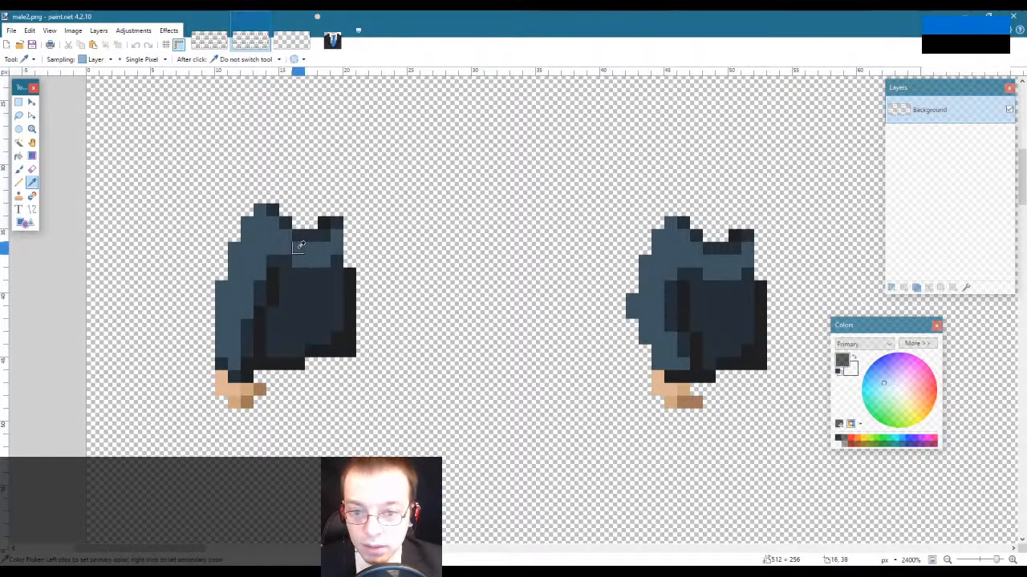
click(312, 350)
key(p)
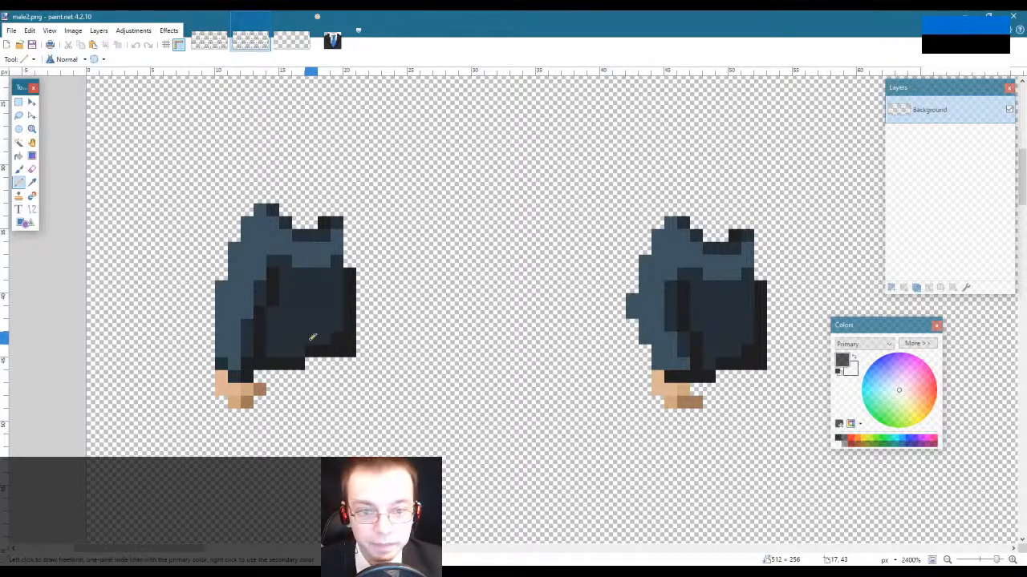
drag(312, 337, 313, 288)
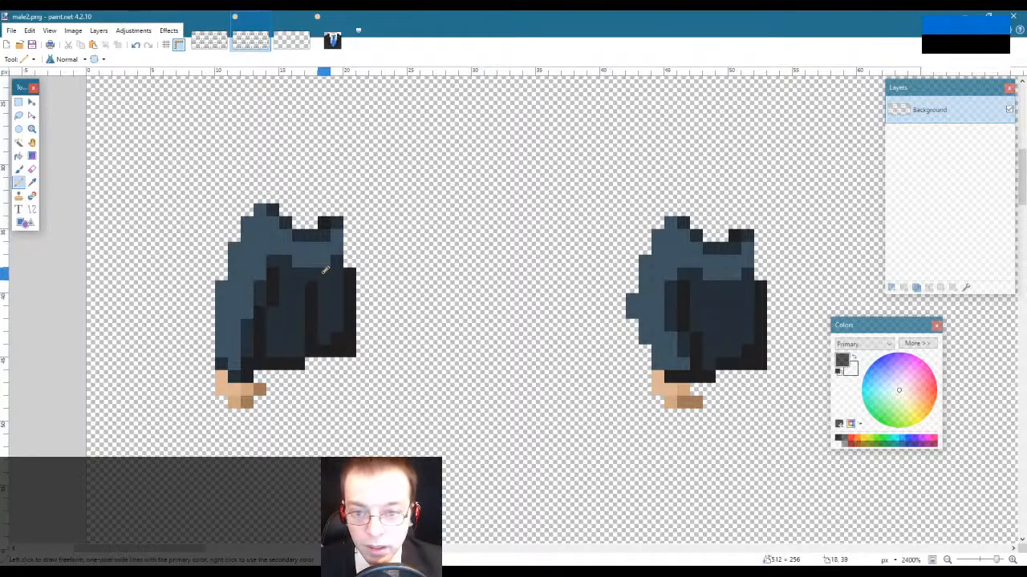
Step: Paint near-black lapels down both sides of the first jacket's neckline, converging on the front opening line
drag(336, 232, 328, 258)
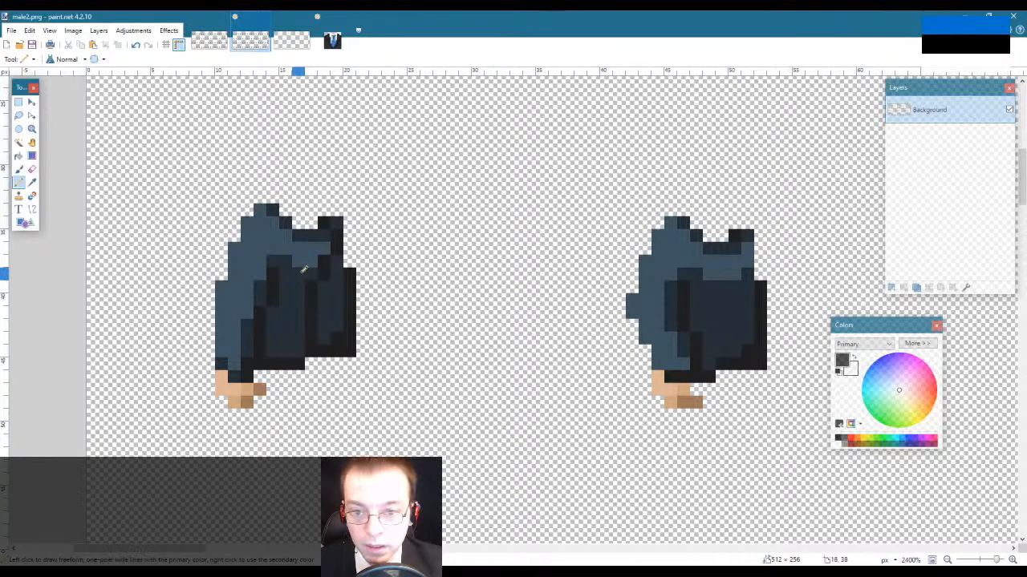
click(287, 236)
click(288, 247)
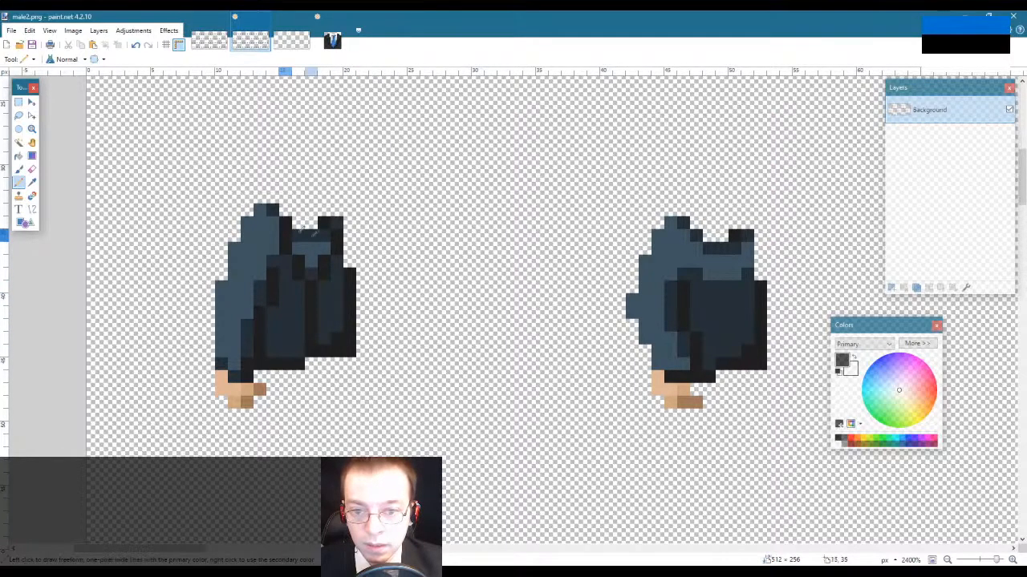
Step: Sample the white of the shirt from the suit in om101_launcher.ico
click(332, 41)
key(k)
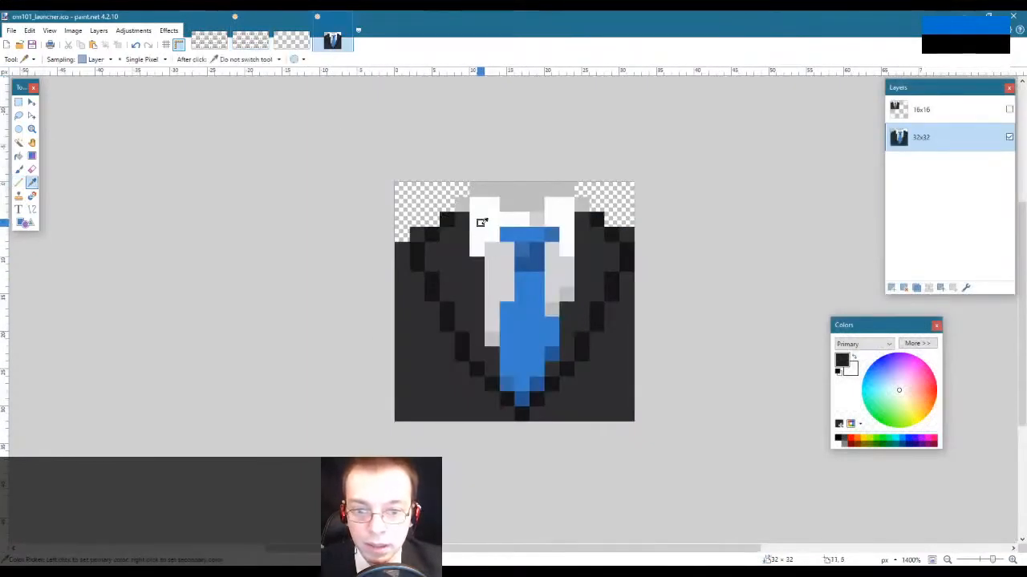
click(494, 263)
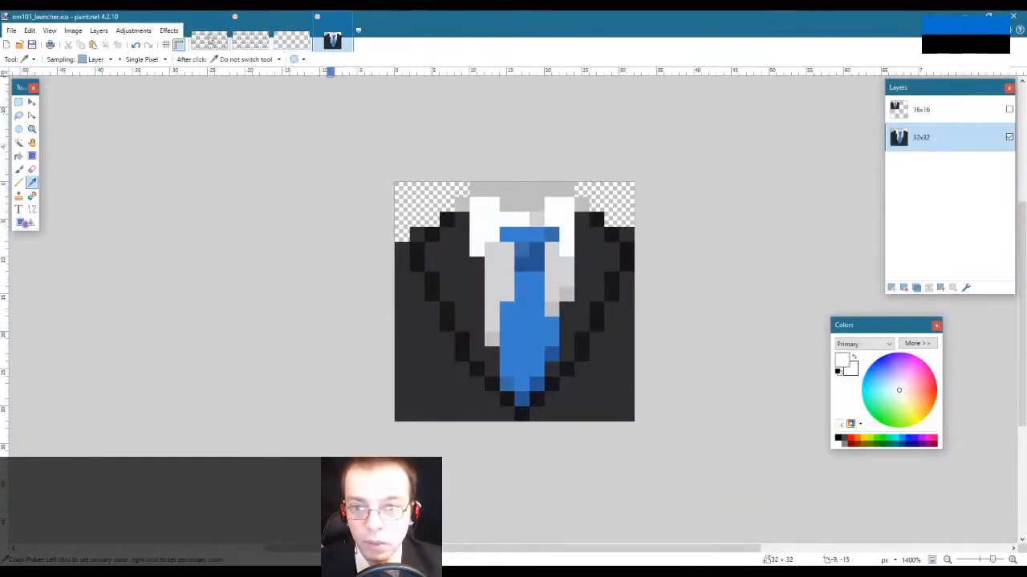
Step: Fill the area between the first male2.png jacket's lapels, up to the neckline, with the pale shirt colour sampled from male3.png
click(274, 36)
click(120, 222)
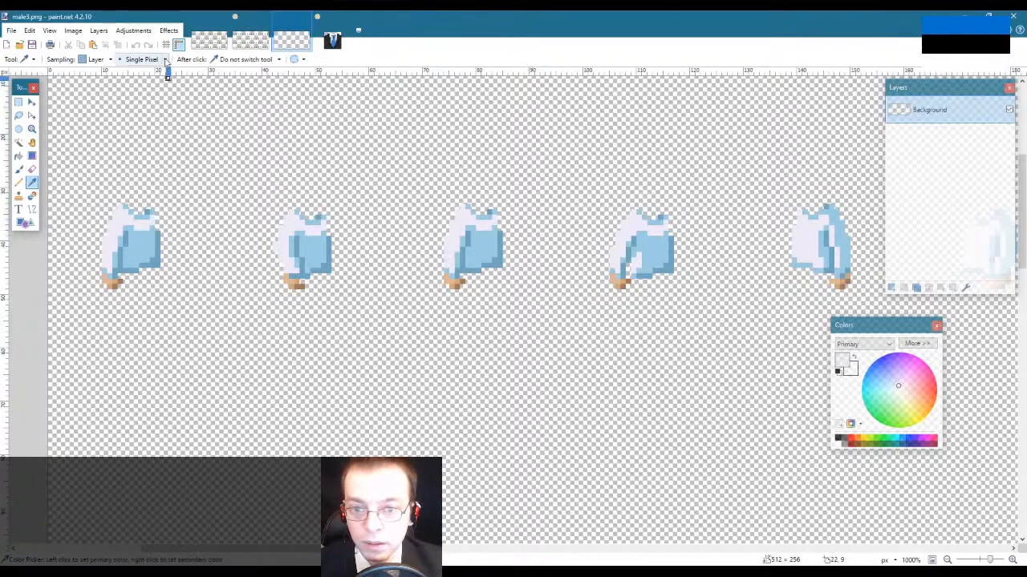
click(257, 41)
key(f)
click(305, 246)
key(s)
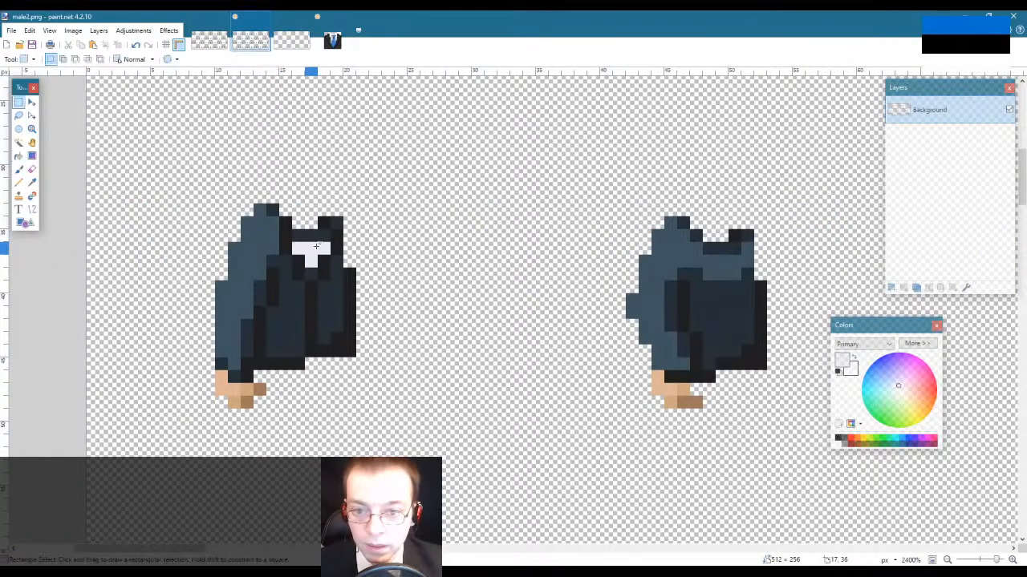
key(p)
drag(297, 236, 327, 236)
click(323, 223)
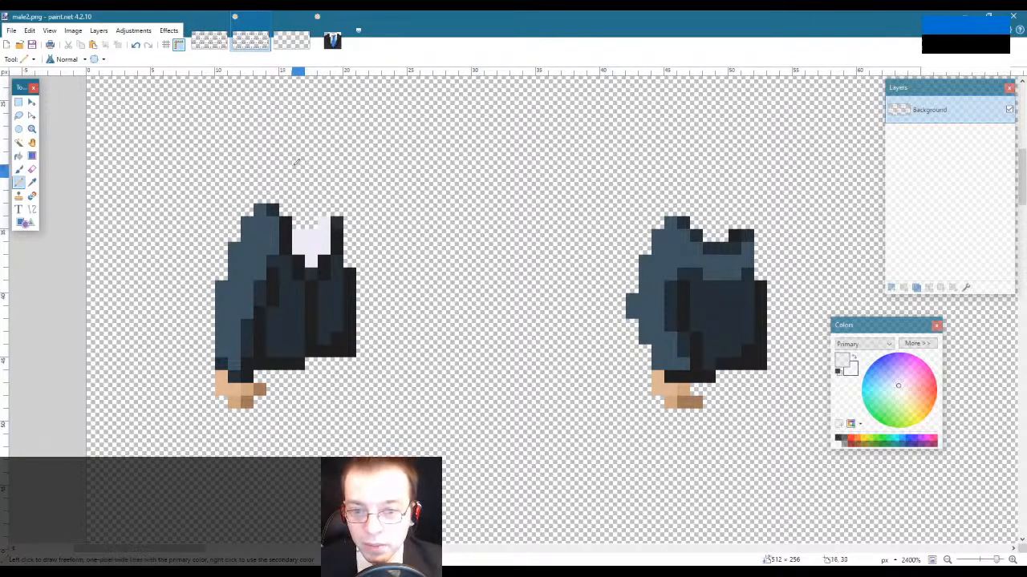
Step: Paint the raised collar pixel beside the first jacket's far lapel with the light-blue shading sampled from the male3.png shirt
click(288, 42)
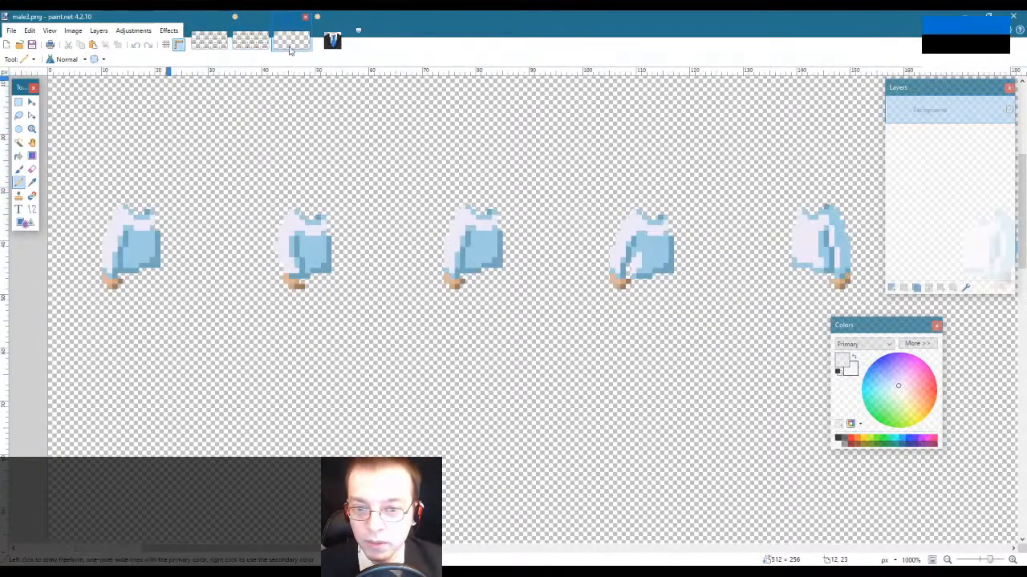
key(l)
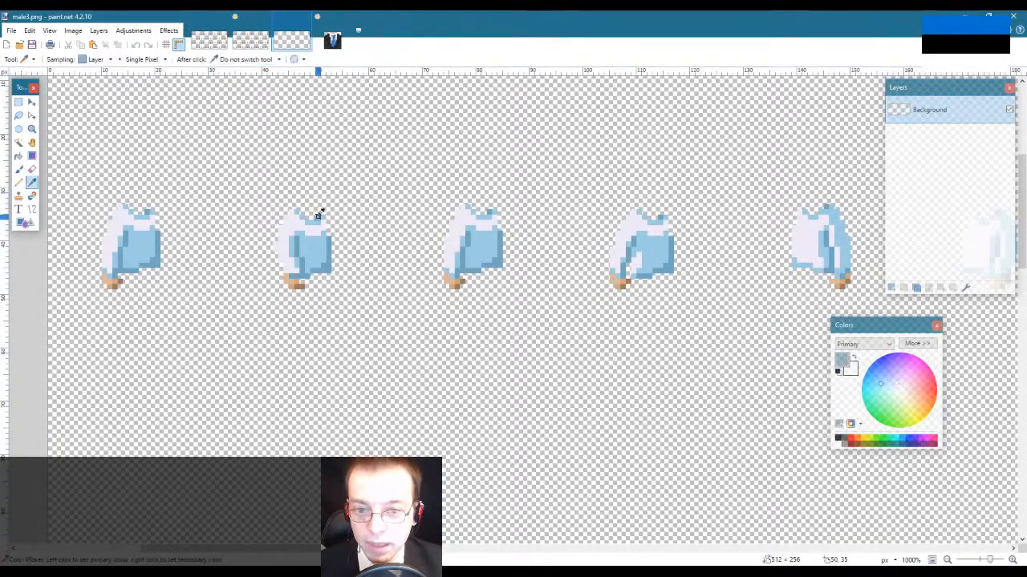
click(251, 41)
key(p)
click(324, 221)
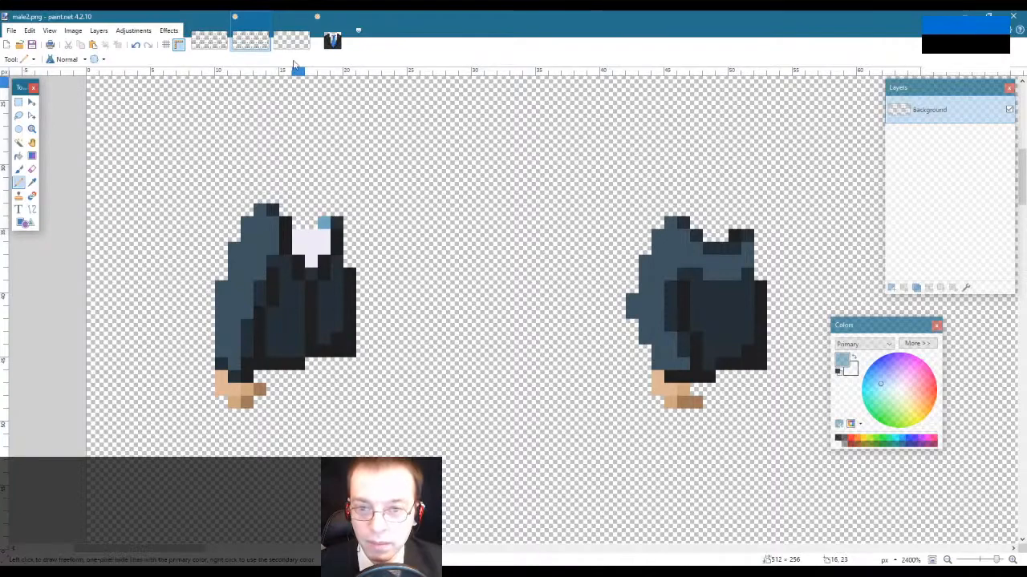
Step: Paint a T-shaped tie over the first male2.png sprite's shirt with the bright blue sampled from the launcher icon's tie
click(332, 40)
key(k)
click(243, 40)
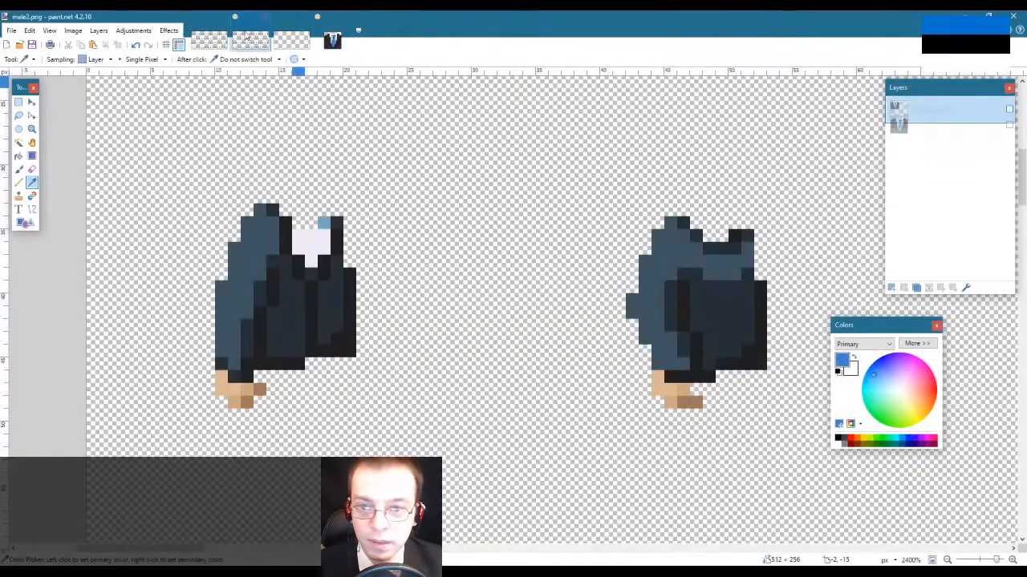
key(p)
click(311, 235)
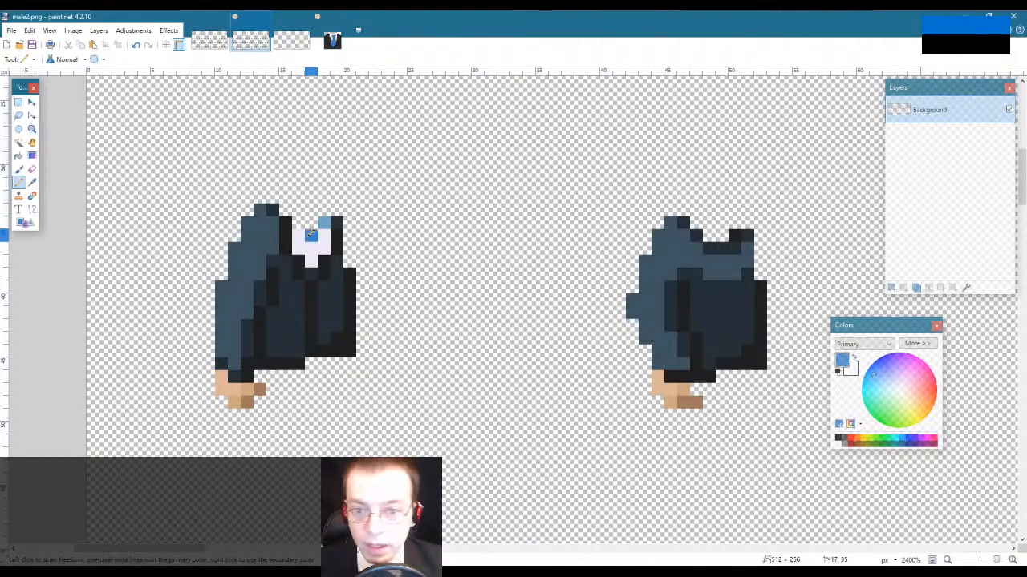
click(299, 234)
click(324, 235)
click(311, 247)
click(311, 261)
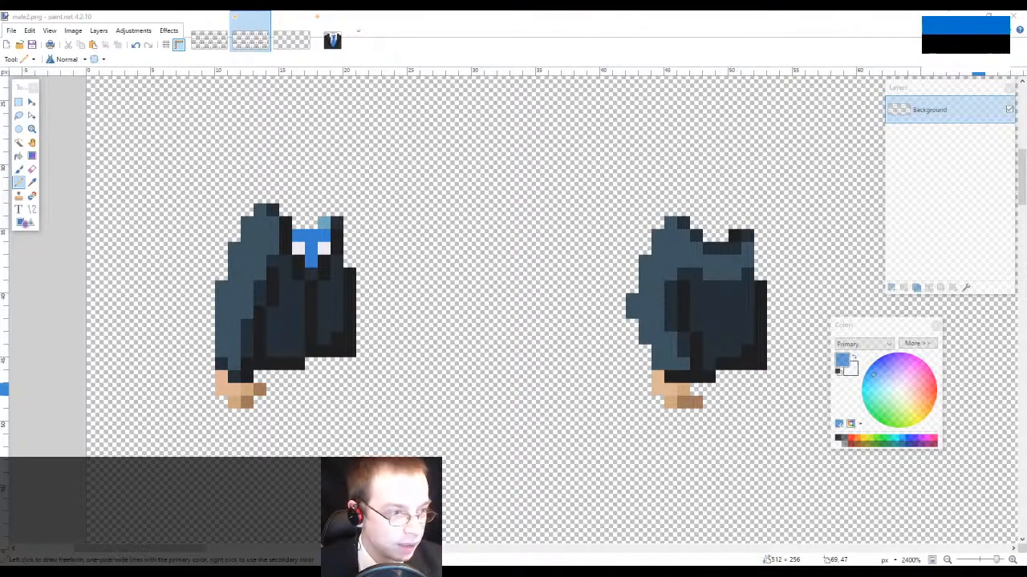
Step: Open holidays.png as a separate image and view the sprites in its upper rows up close
drag(590, 168, 534, 206)
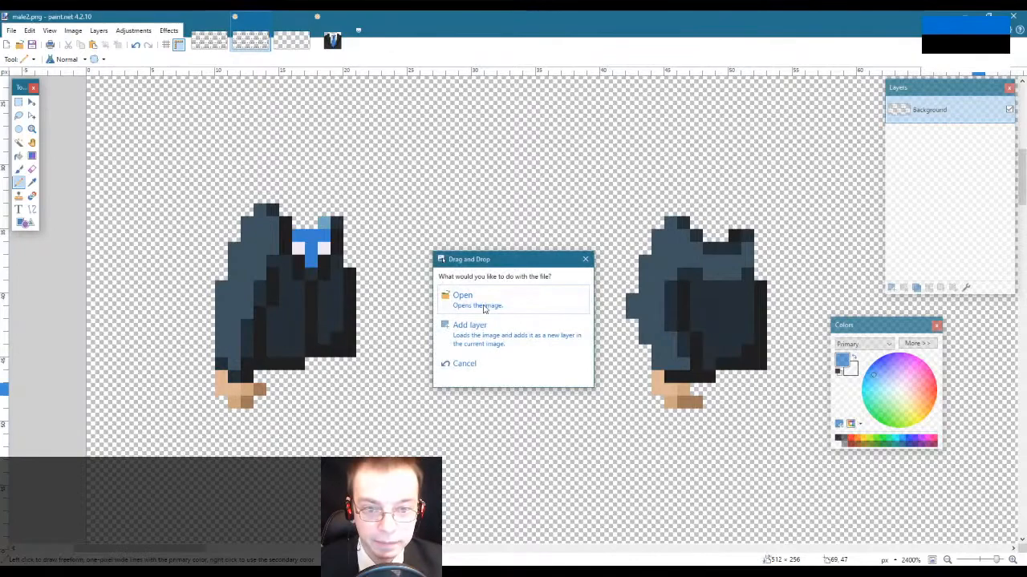
click(481, 308)
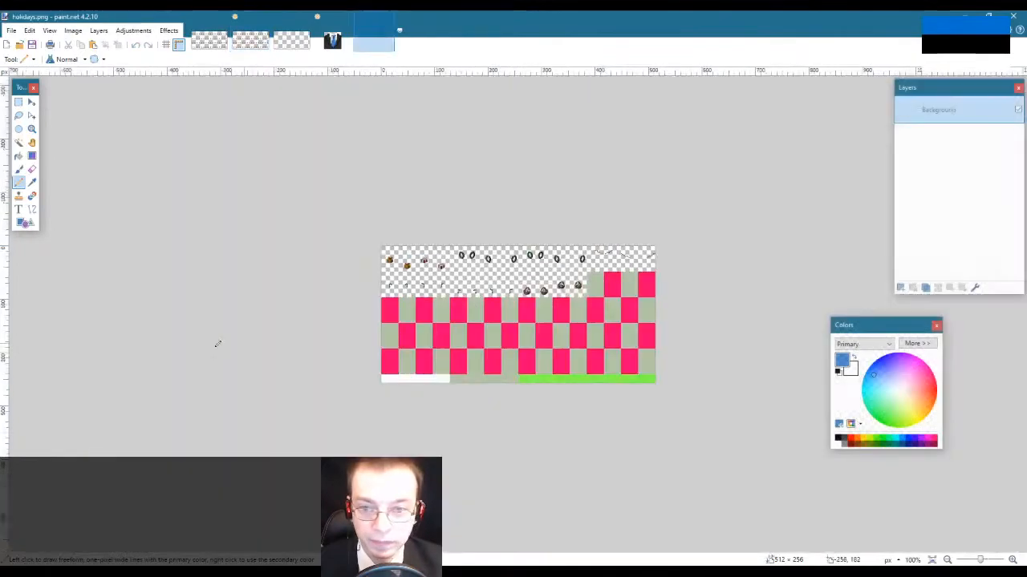
click(32, 129)
click(403, 280)
click(391, 267)
click(390, 268)
click(390, 268)
click(390, 269)
click(559, 377)
click(560, 377)
Step: Examine the small blue-and-black sprites and empty cells in holidays.png, comparing them with the first male2.png jacket sprite
key(s)
drag(196, 236, 739, 384)
click(681, 381)
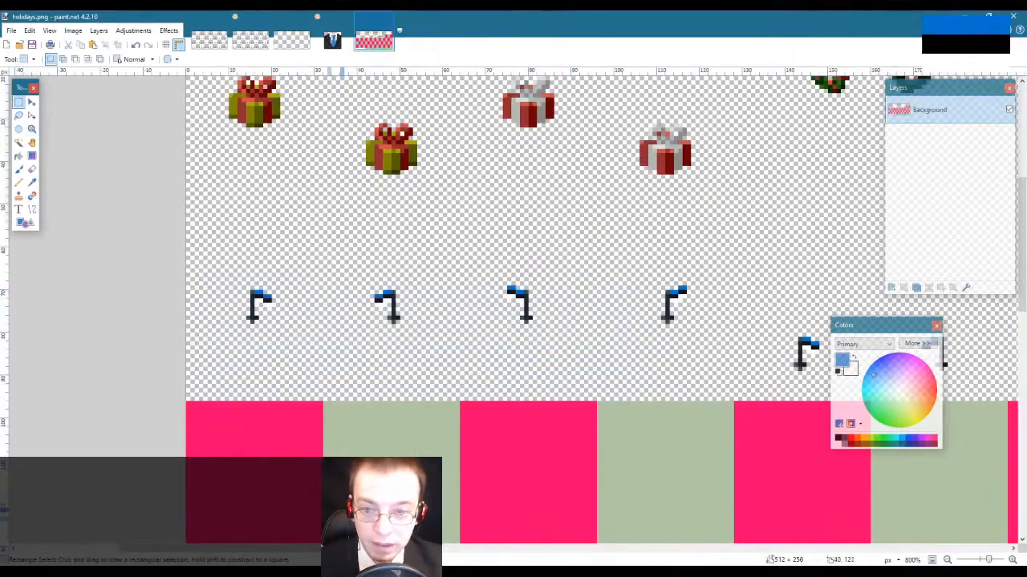
drag(288, 543, 404, 552)
scroll(443, 233, up, 4)
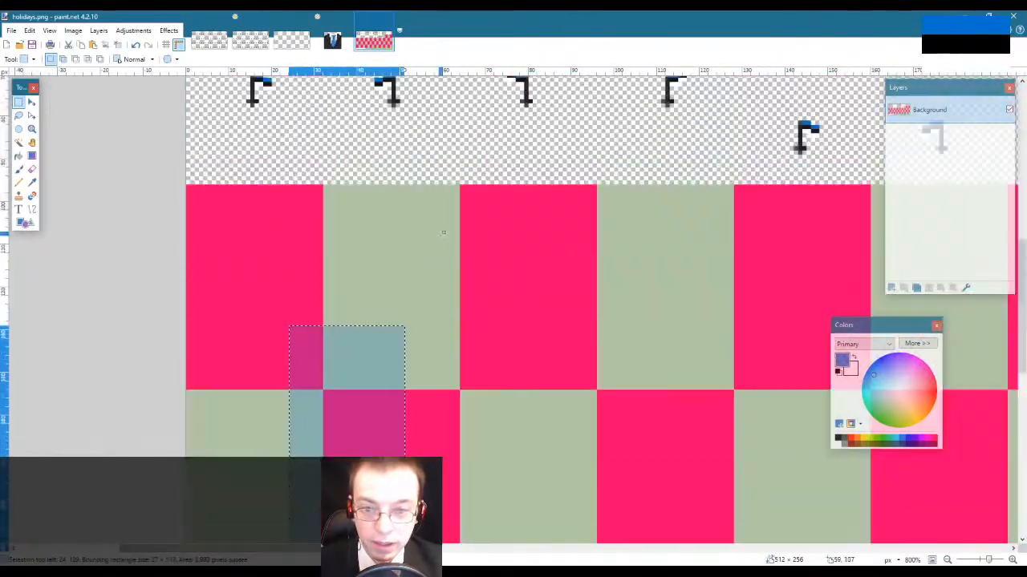
scroll(444, 233, up, 3)
drag(365, 549, 548, 553)
drag(168, 333, 673, 440)
click(579, 279)
drag(349, 549, 194, 549)
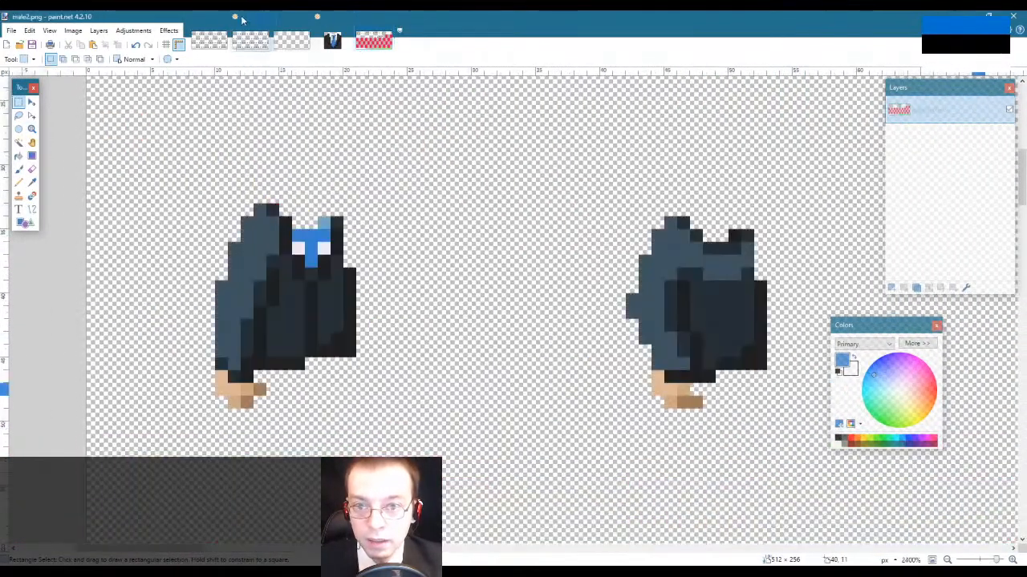
click(251, 40)
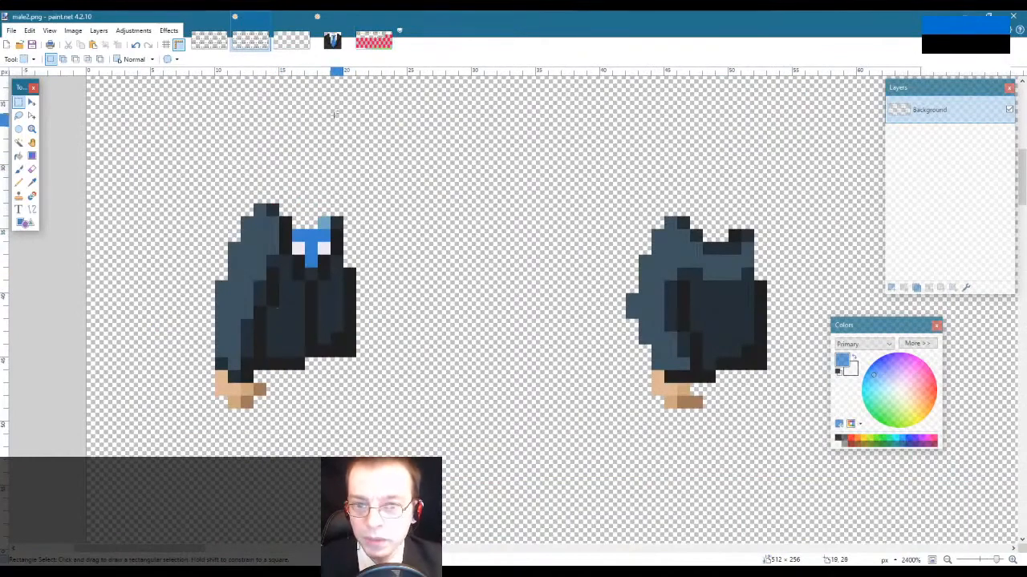
click(373, 40)
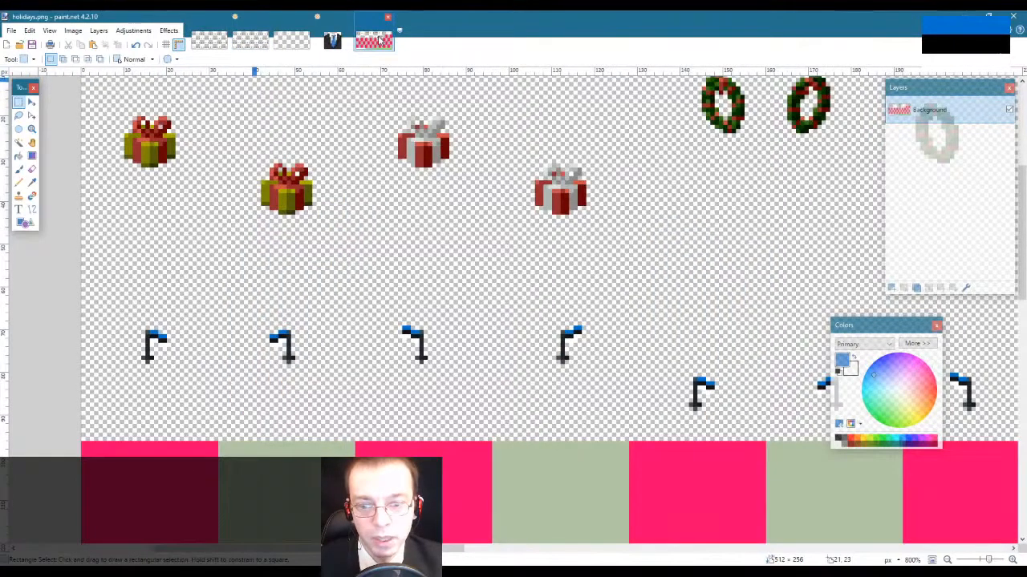
click(253, 40)
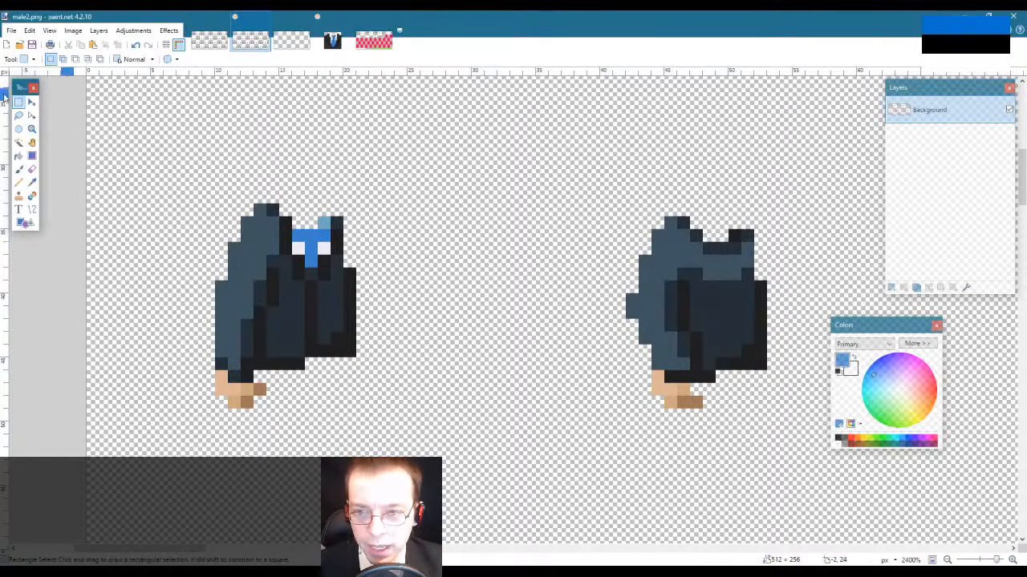
Step: Set the primary colour to the darker blue sampled from the launcher icon's tie and ready the Pencil in male2.png
click(32, 128)
click(330, 240)
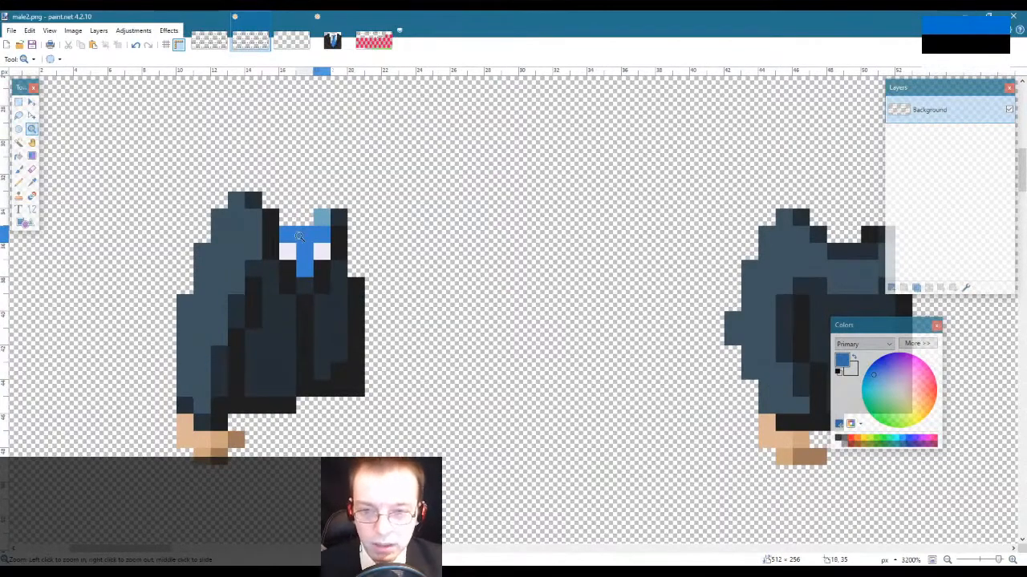
key(k)
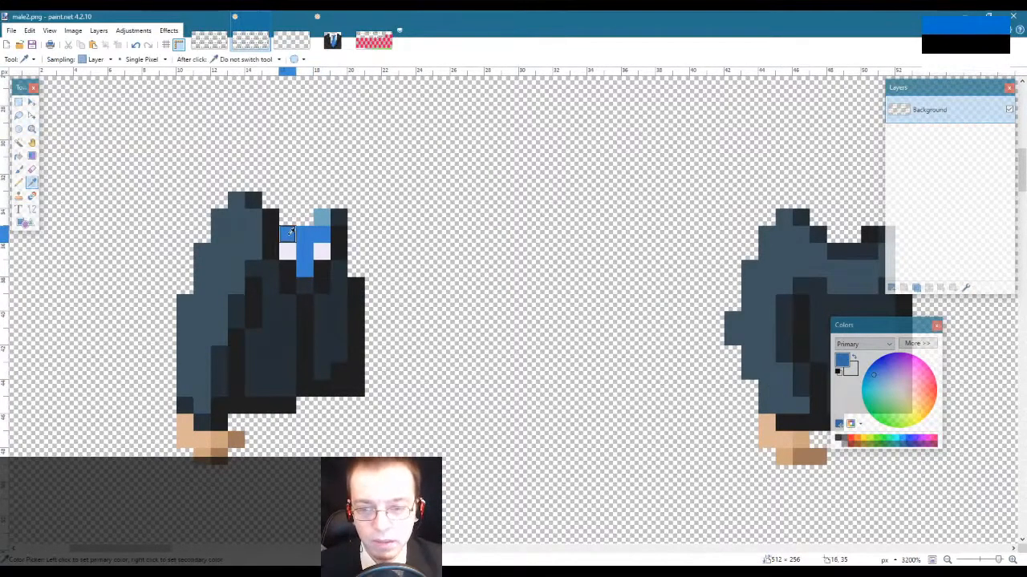
click(332, 40)
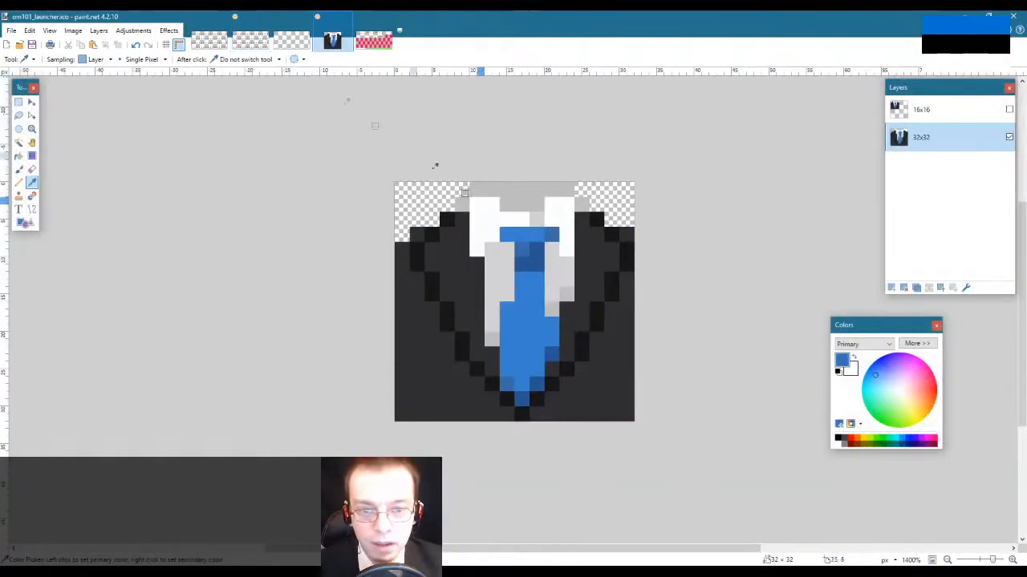
click(239, 44)
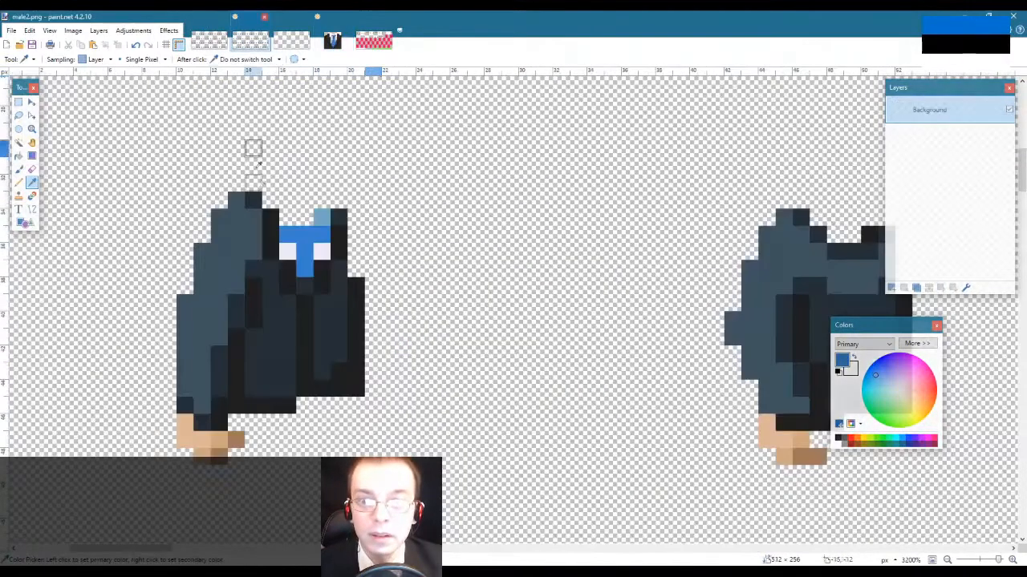
key(p)
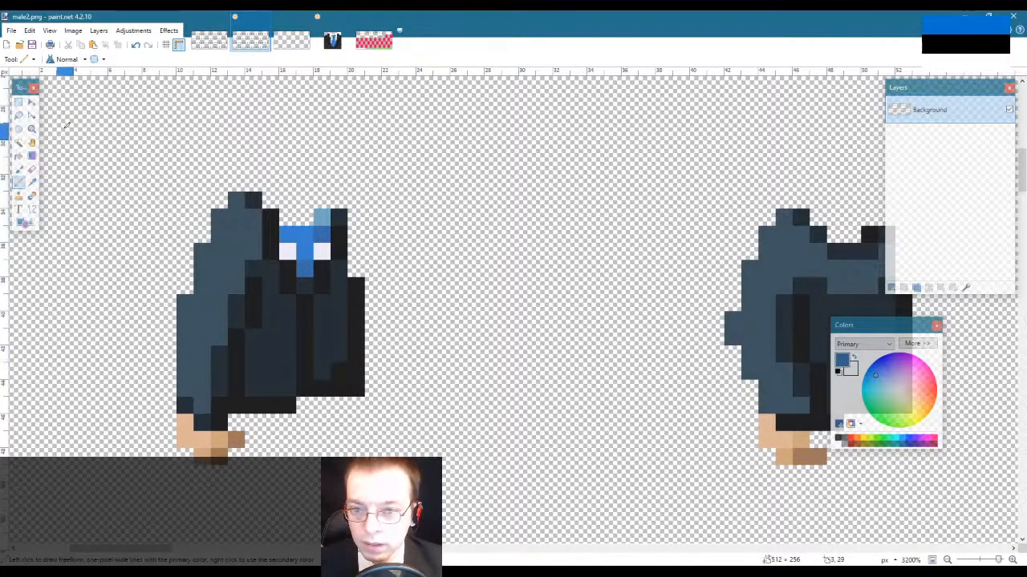
Step: Review the first male2.png sprite's suit and tie at a distance and up close, against the neighbouring jackets
click(32, 128)
right_click(353, 322)
right_click(358, 325)
right_click(362, 327)
right_click(362, 327)
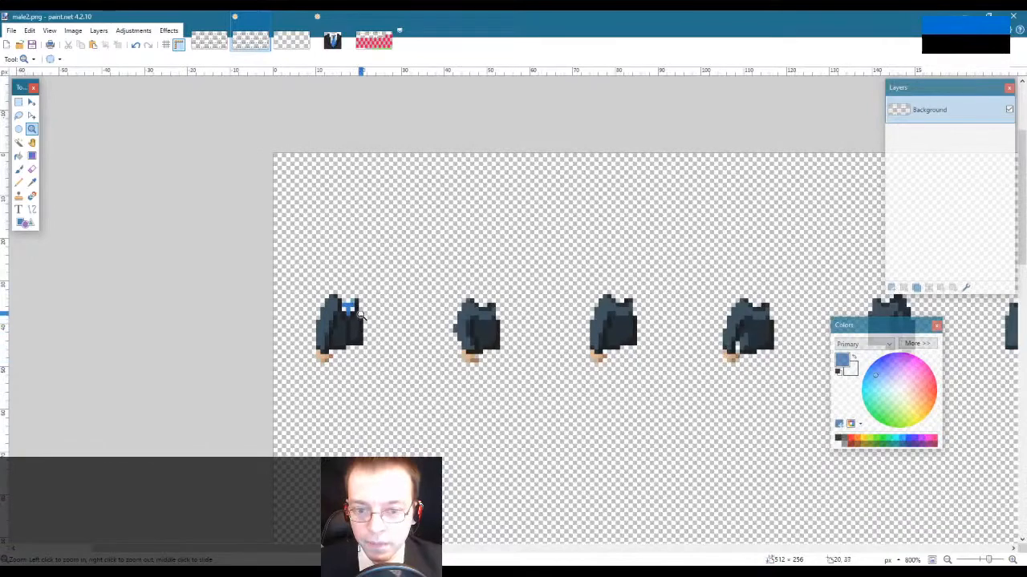
click(347, 325)
click(347, 325)
click(347, 325)
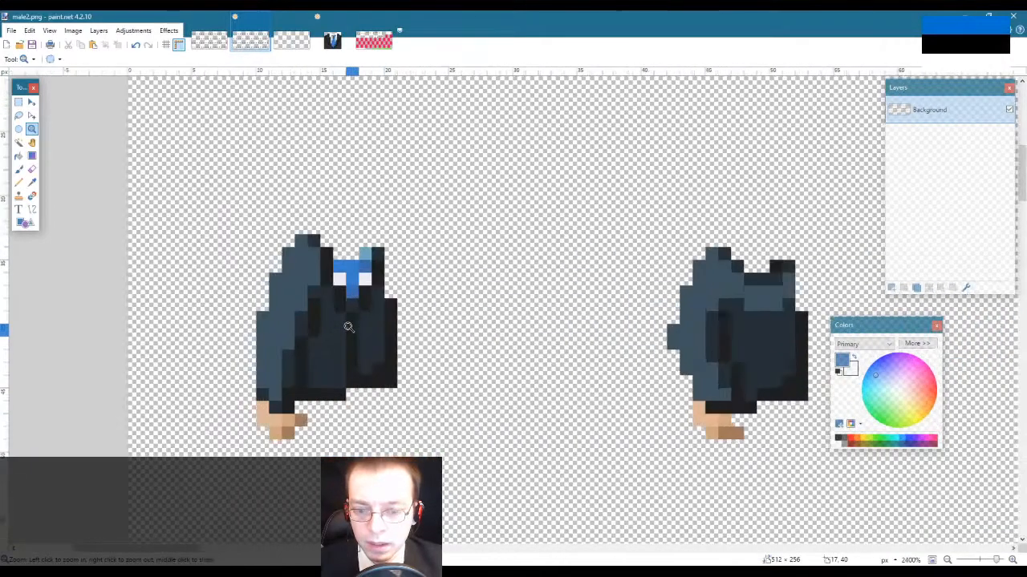
Step: Sample the light slate sleeve colour of the first jacket, reduce its saturation to 12, and fill all matching jacket areas with it
key(k)
click(281, 298)
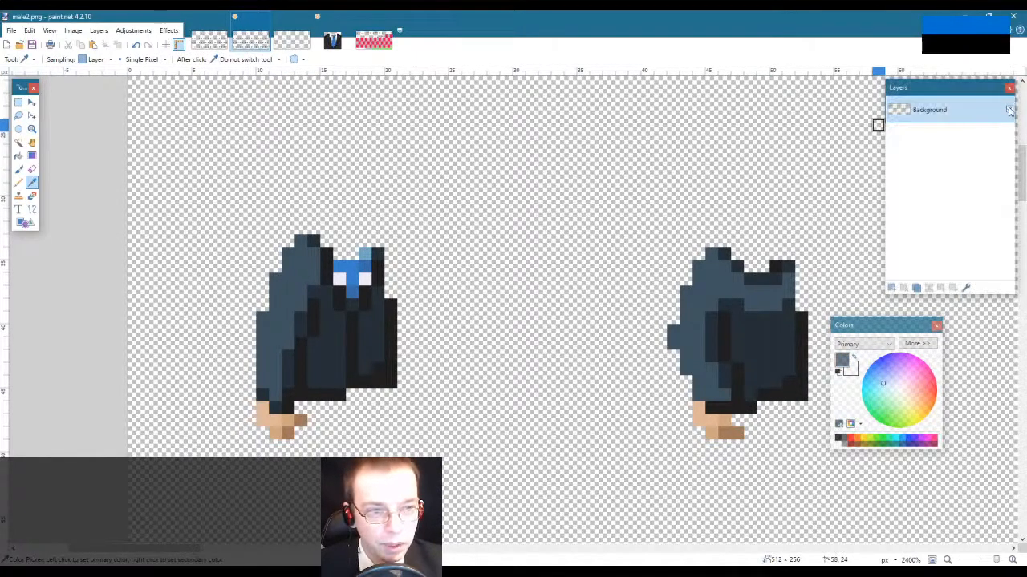
click(919, 344)
drag(935, 328, 838, 340)
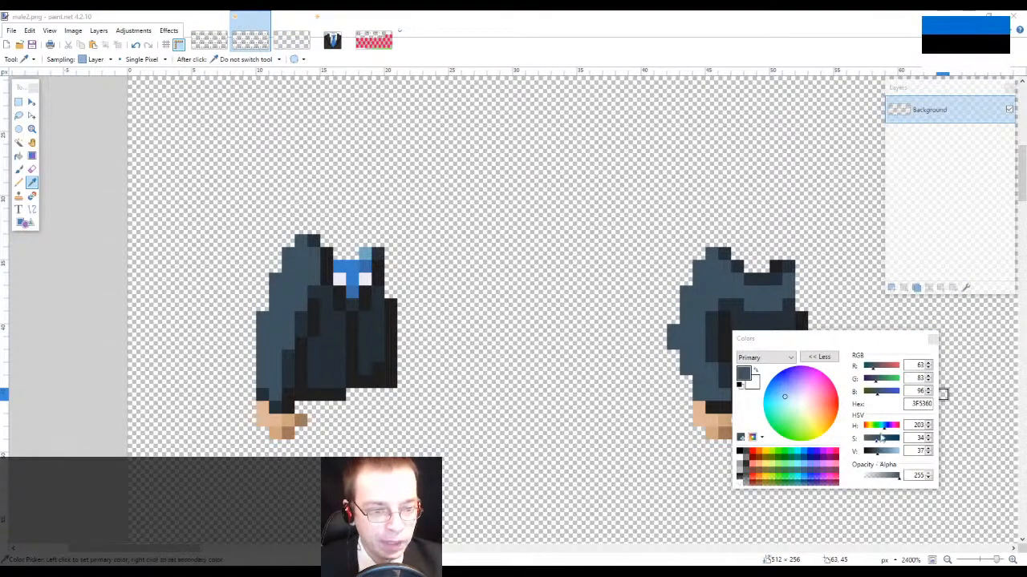
drag(885, 438, 871, 445)
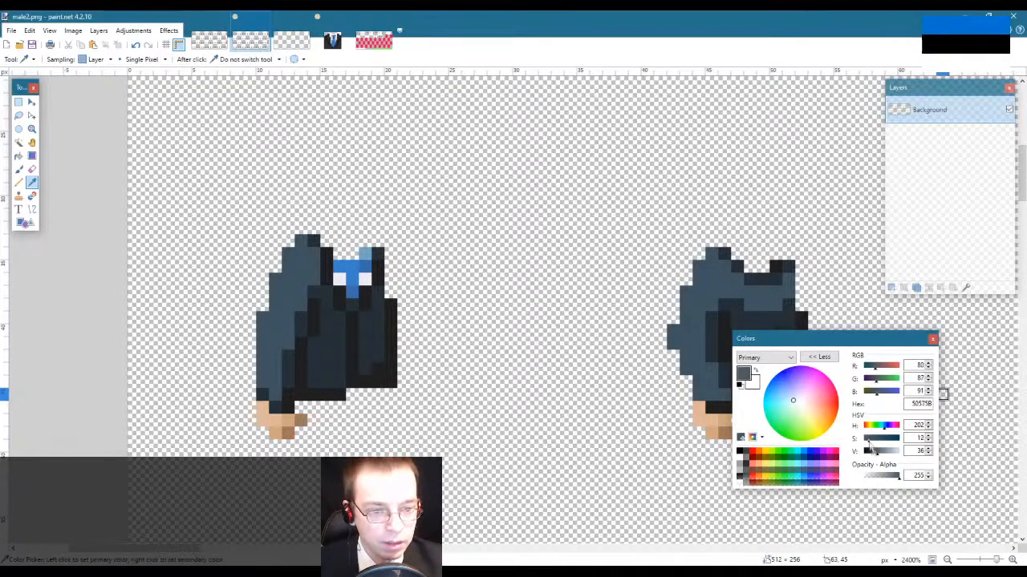
key(f)
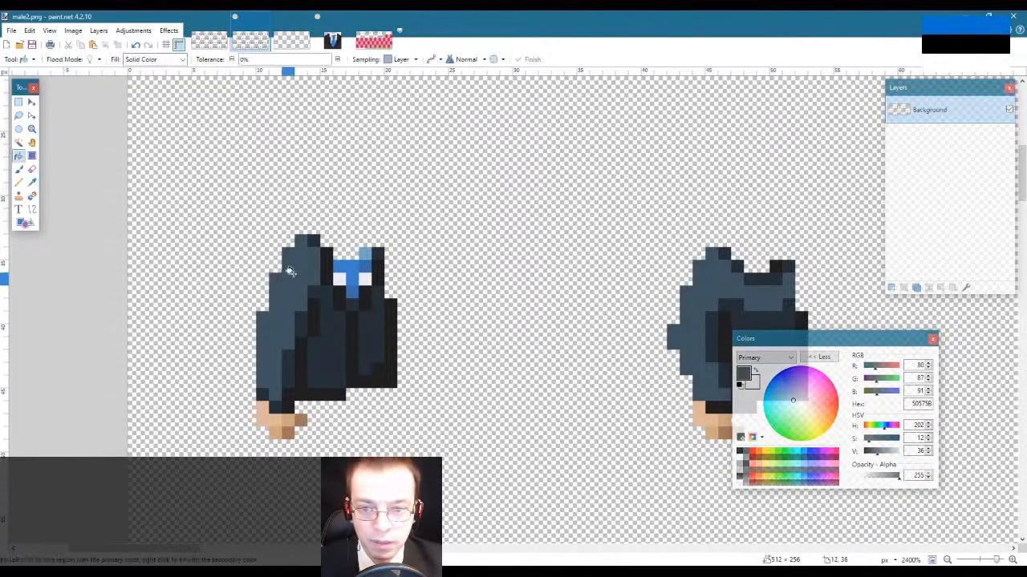
click(291, 274)
Step: Sample the dark navy of the first jacket's front, lower its saturation to 18, and fill the matching areas with it
key(s)
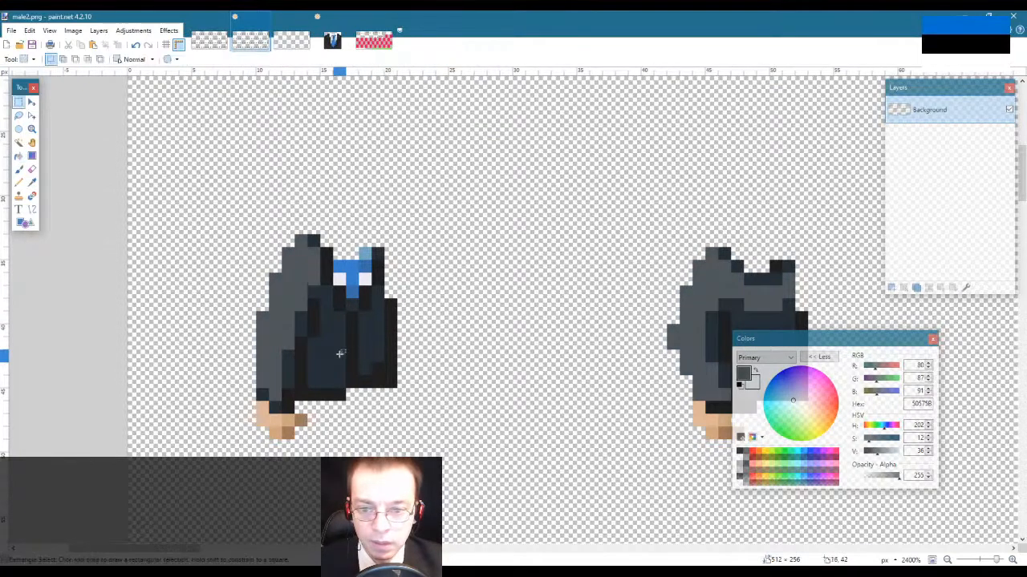
key(k)
click(335, 353)
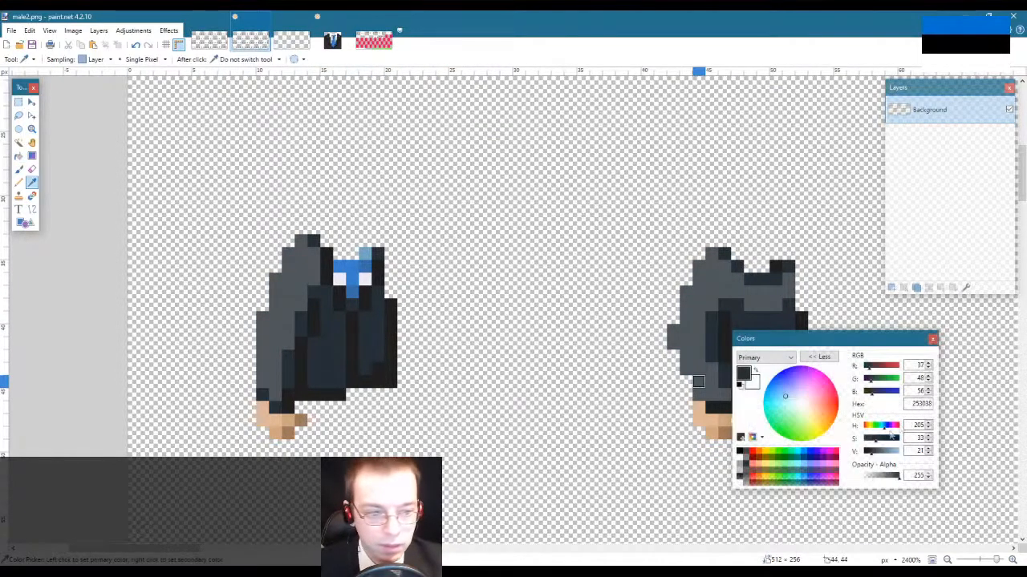
drag(874, 442, 871, 442)
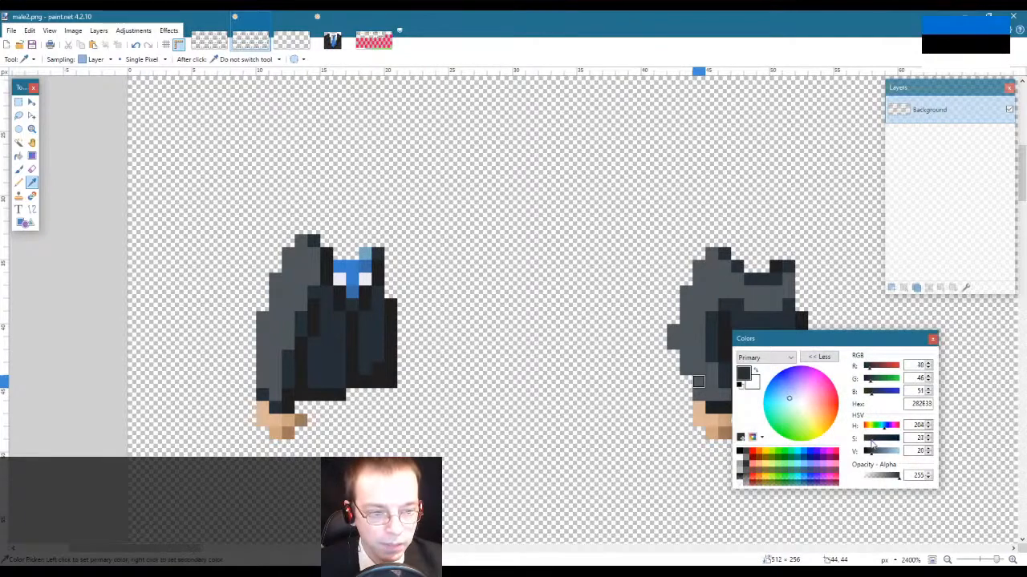
key(f)
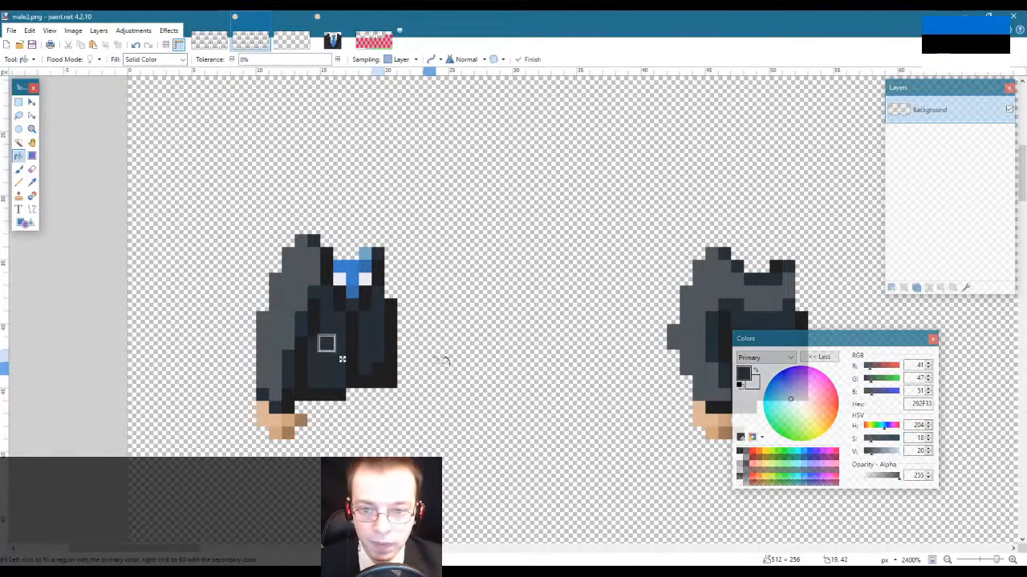
Step: Compare the near-black shading with the jacket front, then reduce the front colour's saturation to 9 and refill the matching areas
key(k)
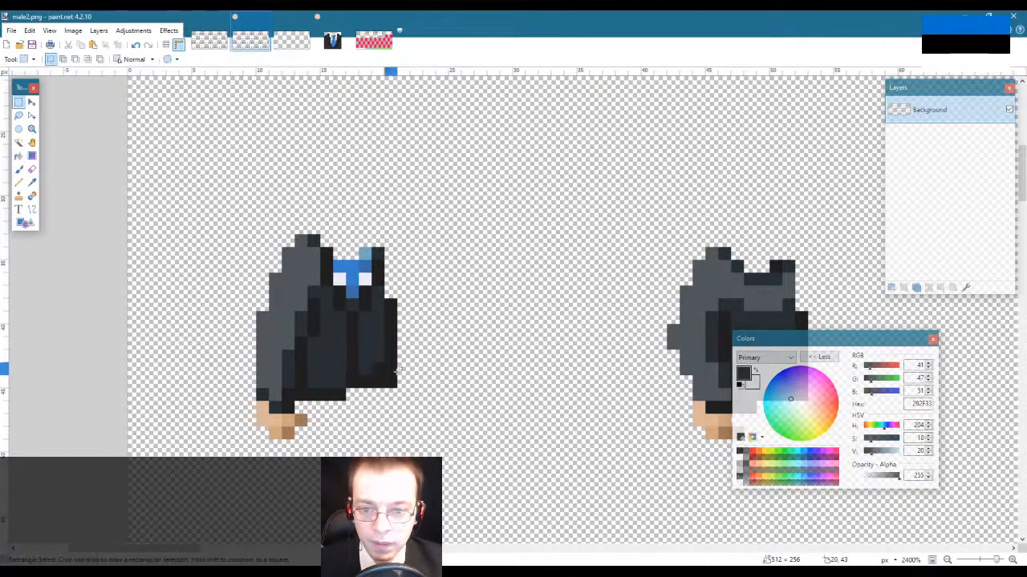
click(710, 394)
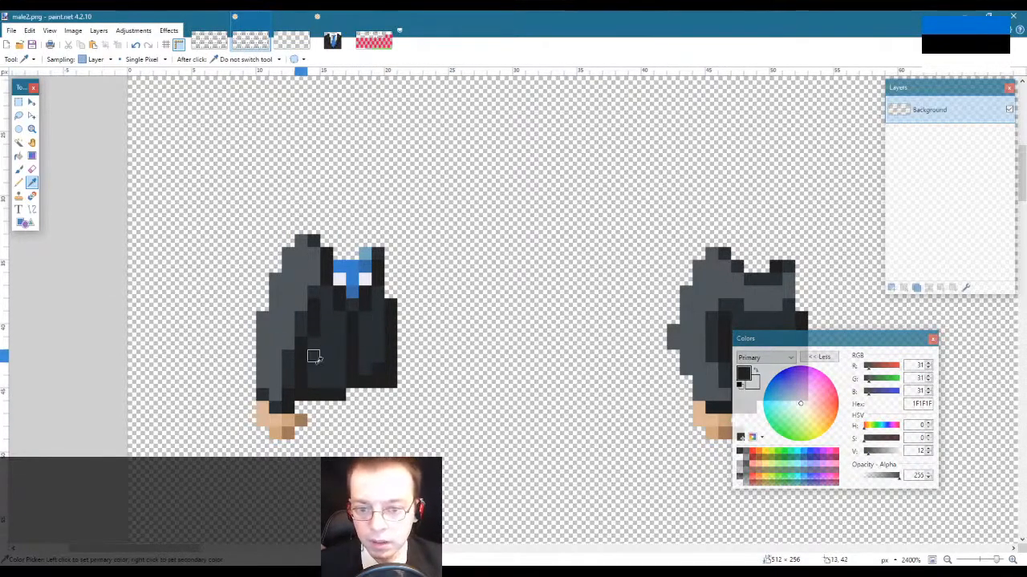
click(340, 343)
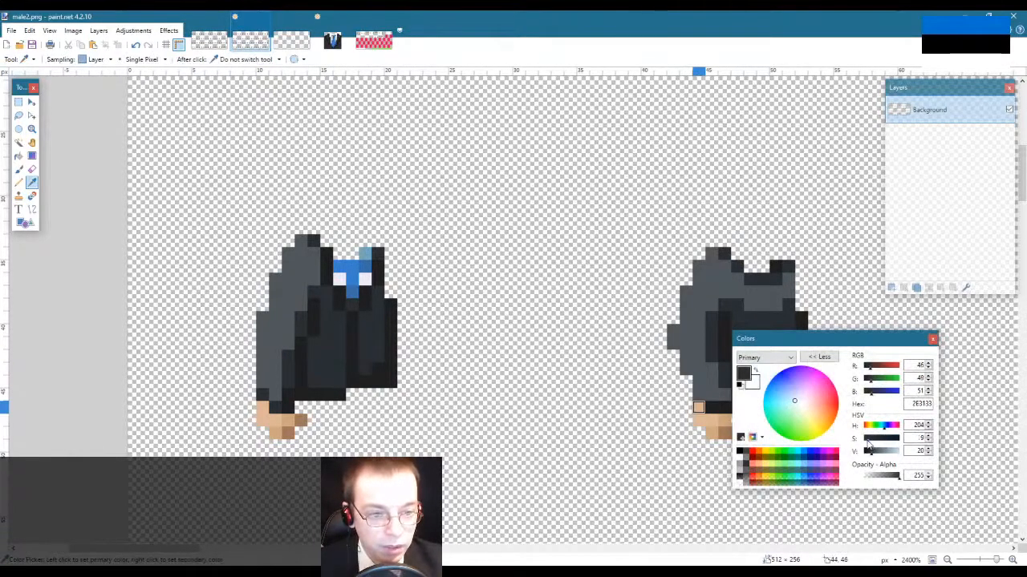
key(f)
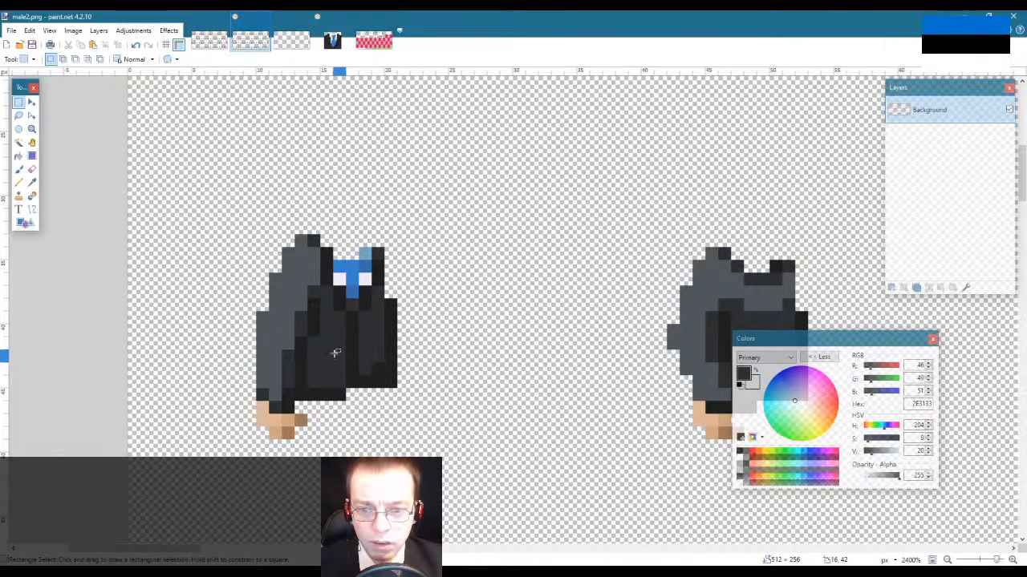
Step: Try filling the jacket front with its grey darkened to value 13, and undo the fill
key(k)
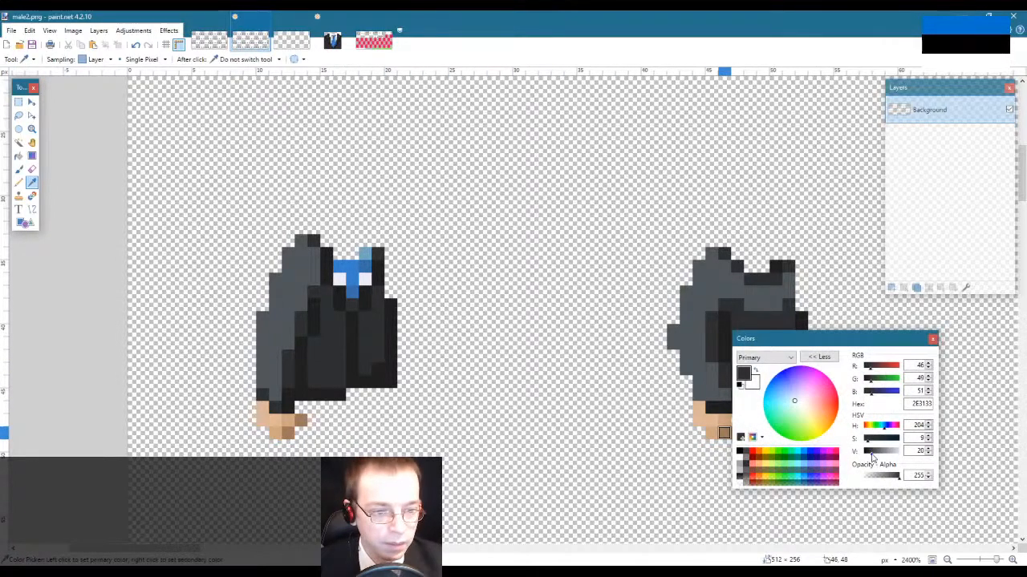
drag(871, 452, 867, 452)
key(f)
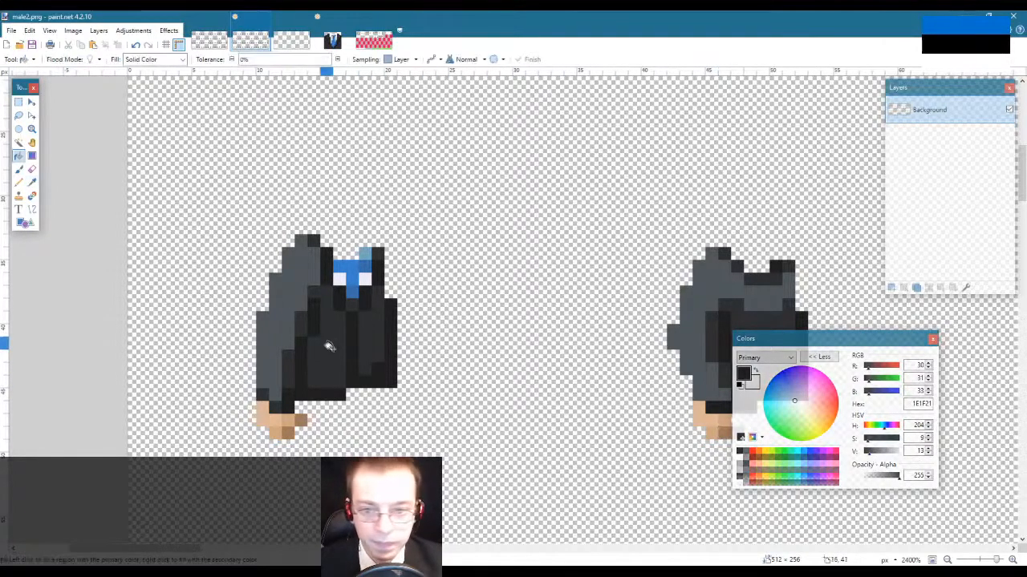
click(338, 354)
key(ctrl+z)
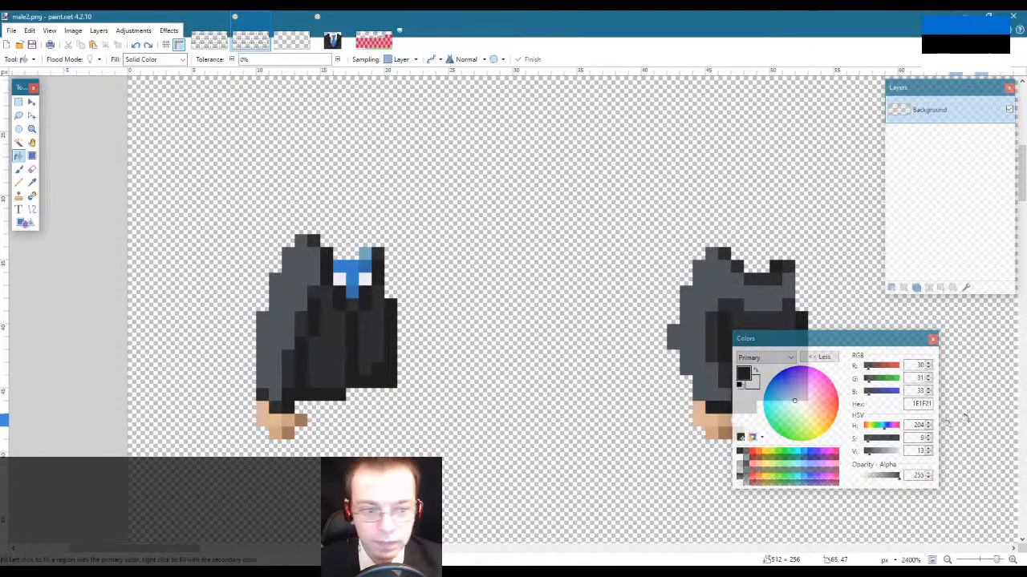
Step: Set the dark grey's value to 16 and fill the first jacket's front and all matching areas with it
drag(867, 454, 870, 456)
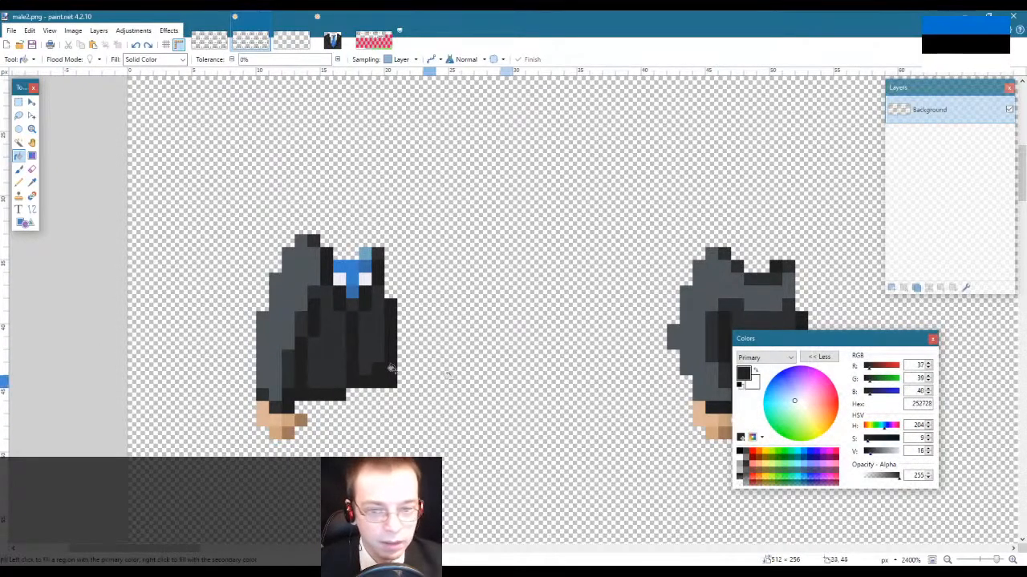
click(321, 355)
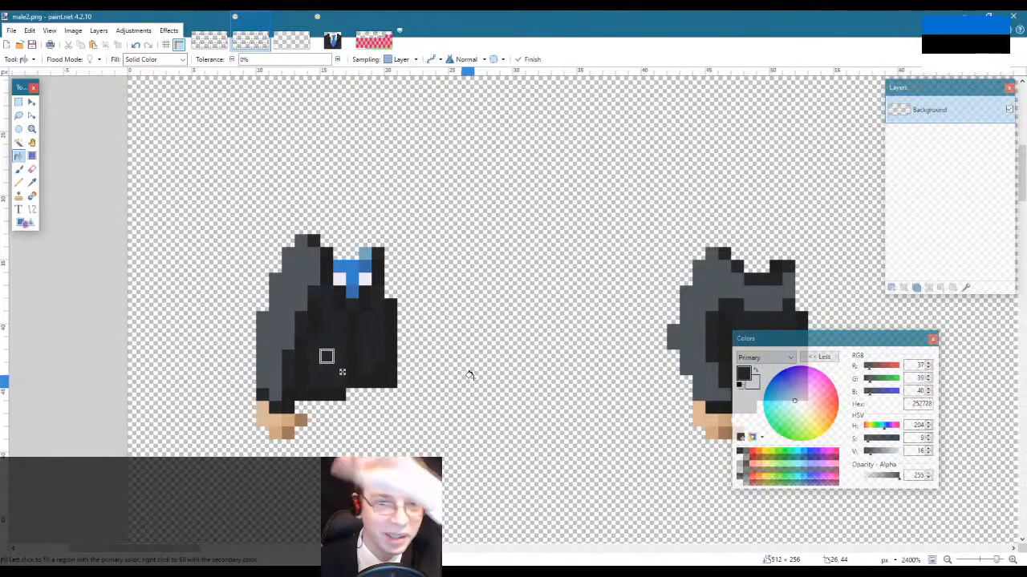
key(s)
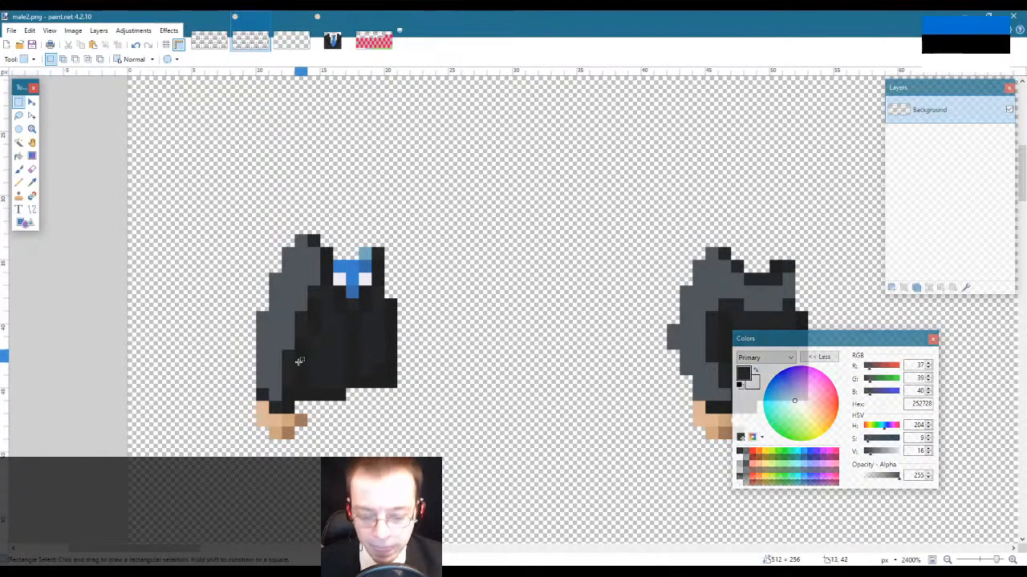
Step: Sample the grey of the first jacket's sleeve, darken it to value 24, and recolour all matching jacket areas with it
key(k)
click(287, 316)
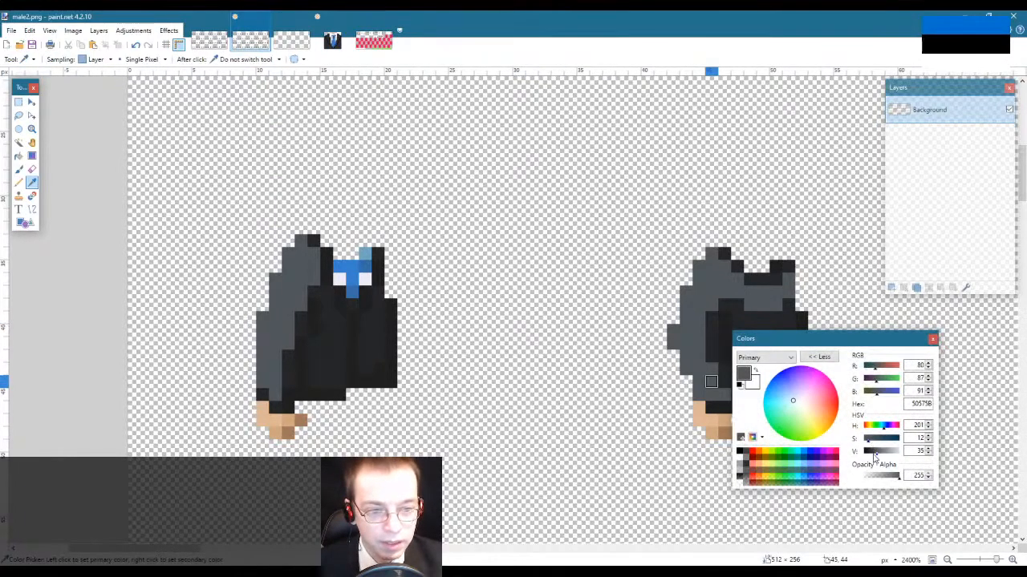
click(874, 453)
drag(874, 454, 872, 456)
key(f)
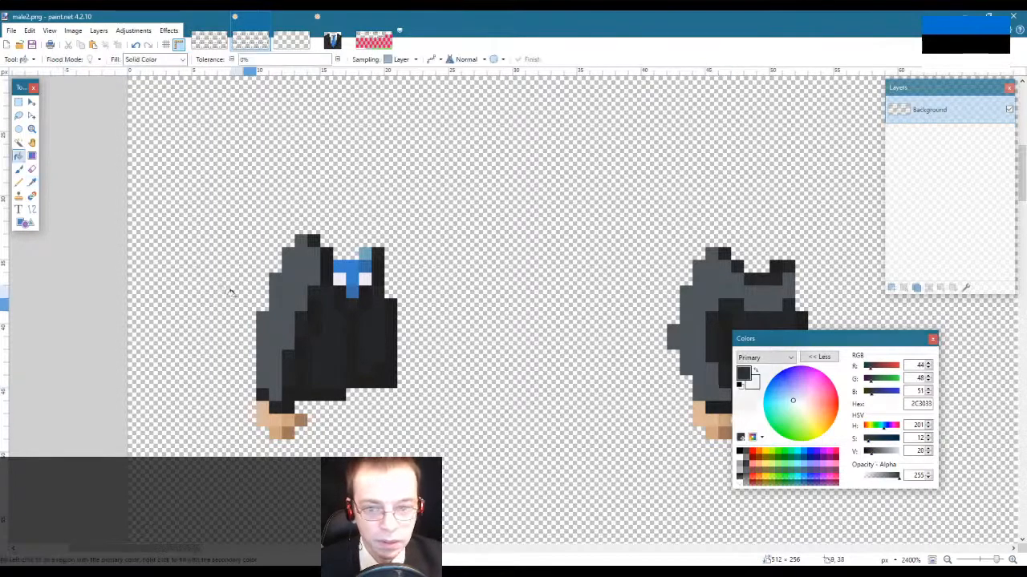
click(293, 297)
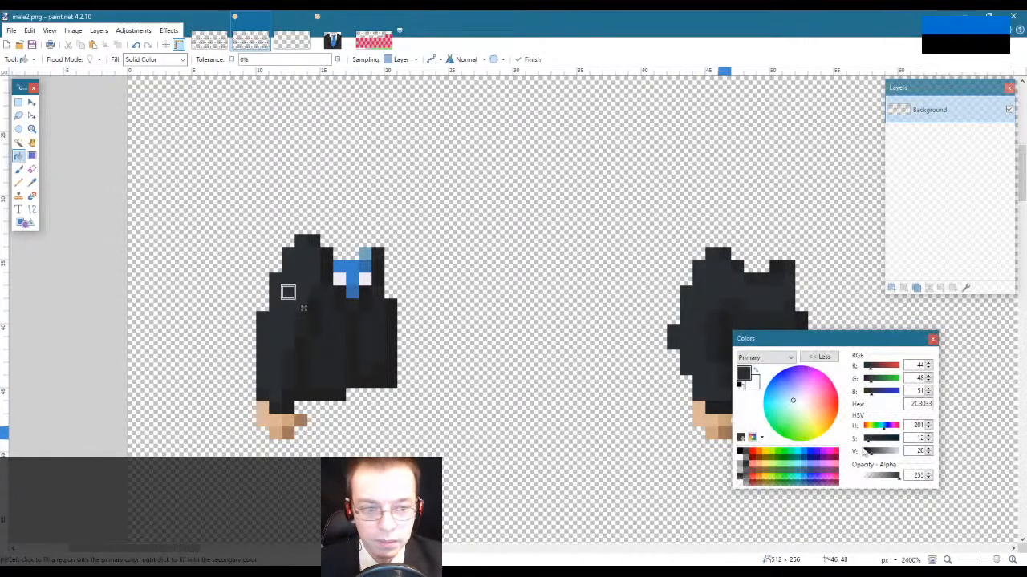
click(873, 456)
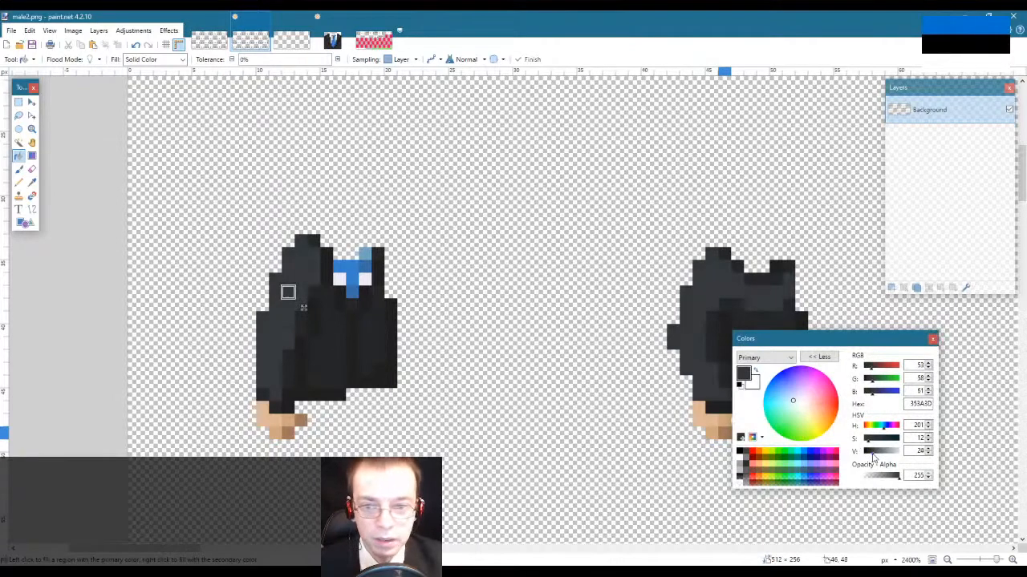
Step: Review the darkened suits at a distance across the row and up close on the first sprite
key(s)
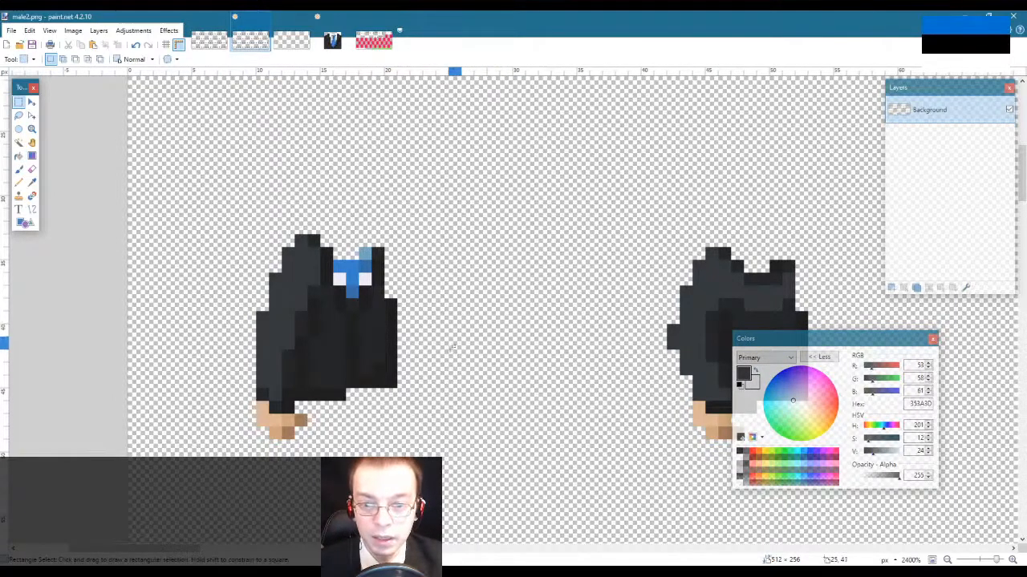
click(31, 130)
right_click(458, 259)
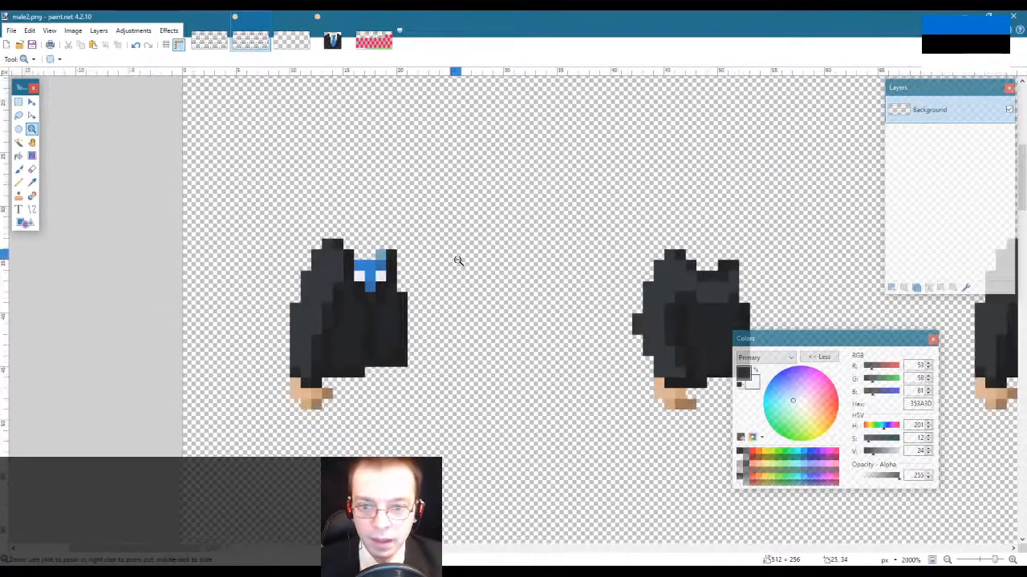
right_click(457, 260)
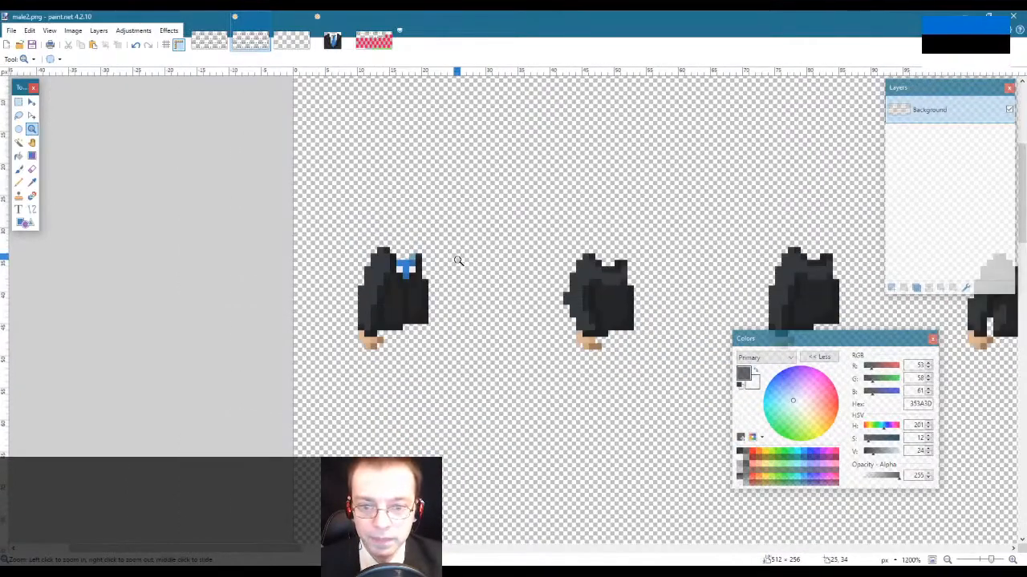
click(426, 295)
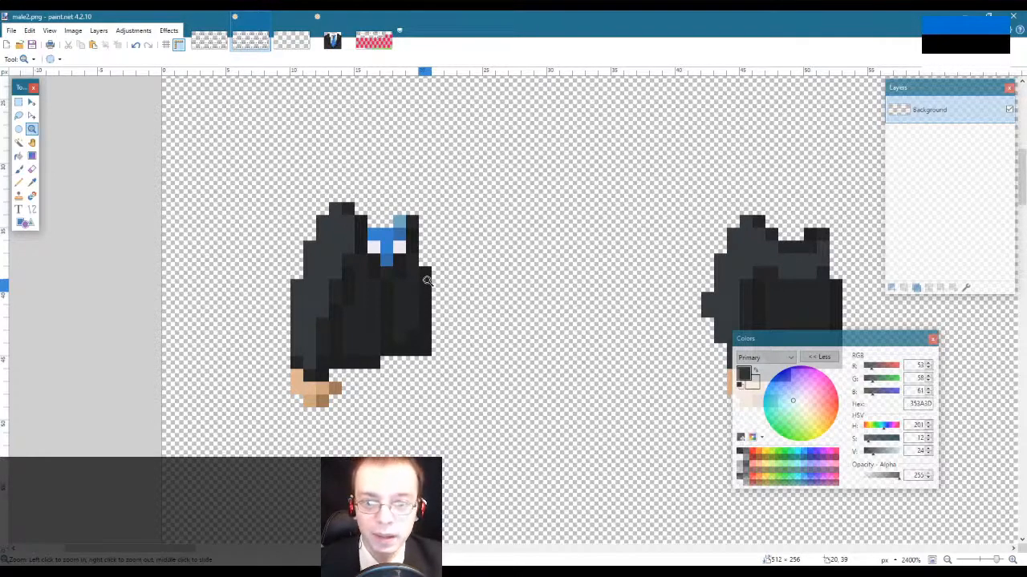
click(427, 280)
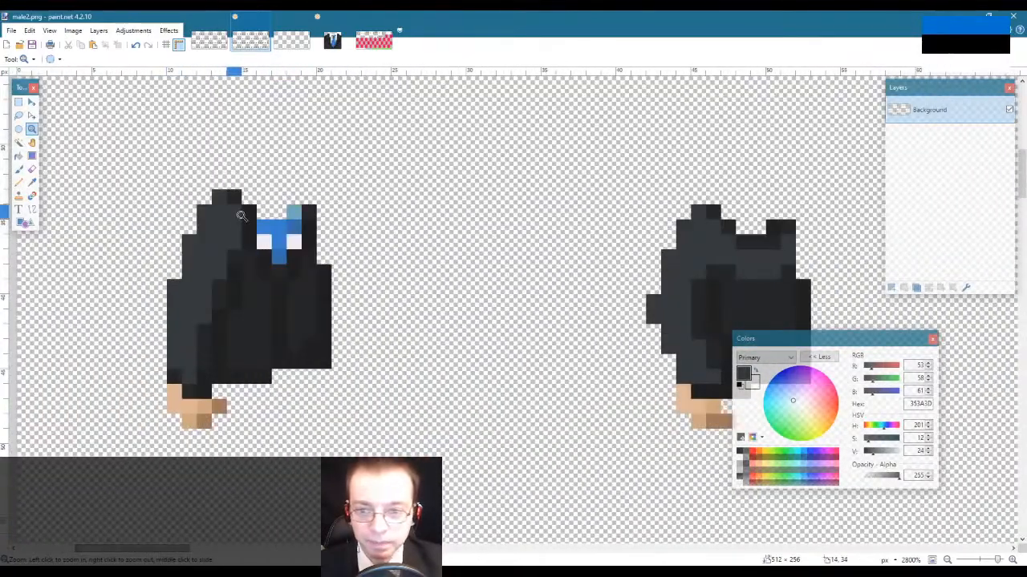
click(240, 215)
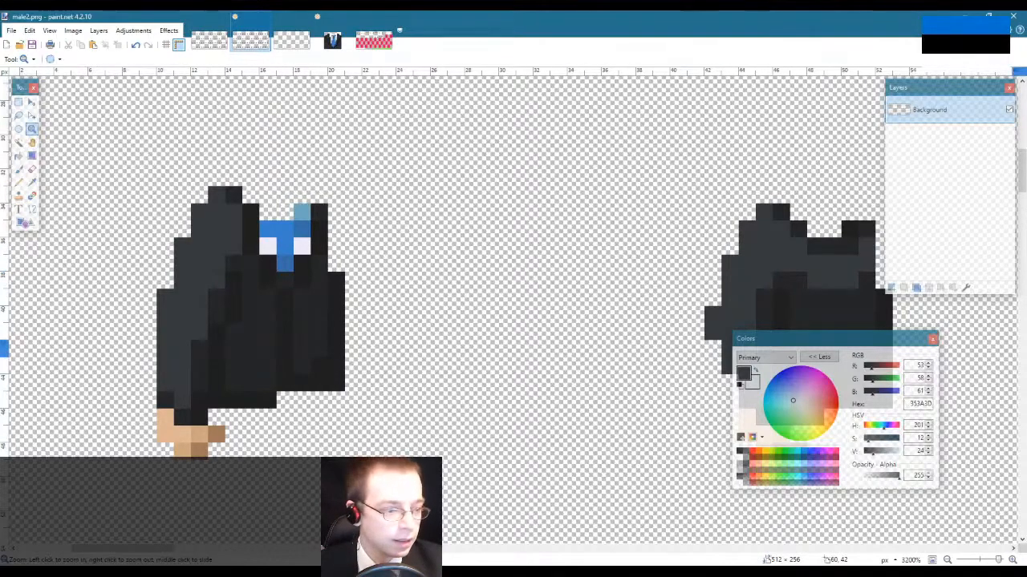
Step: Examine the first sprite's lapels, shirt and blue tie against the dark suit at several magnifications
click(679, 16)
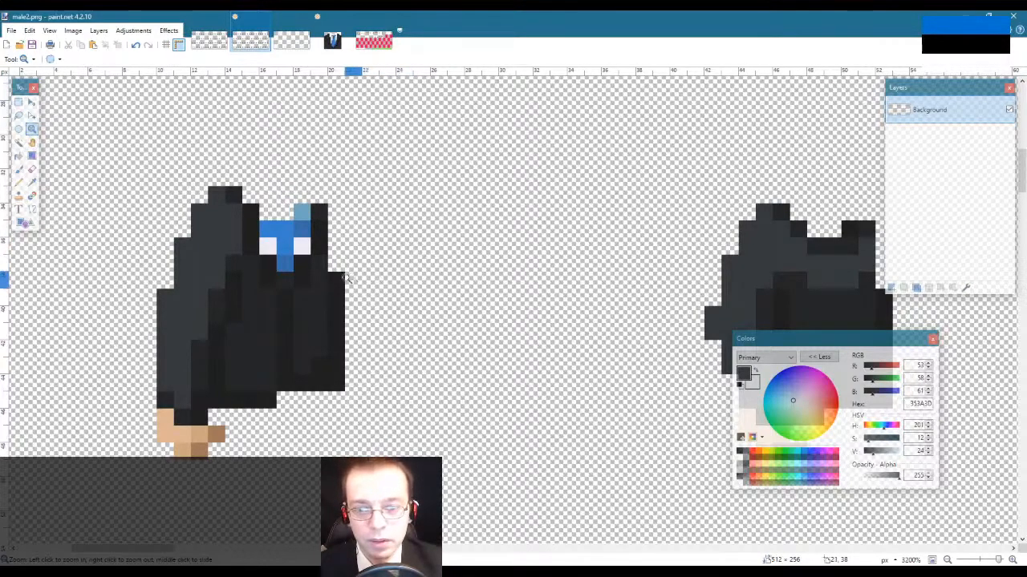
scroll(272, 401, up, 2)
scroll(270, 420, down, 2)
drag(164, 550, 153, 555)
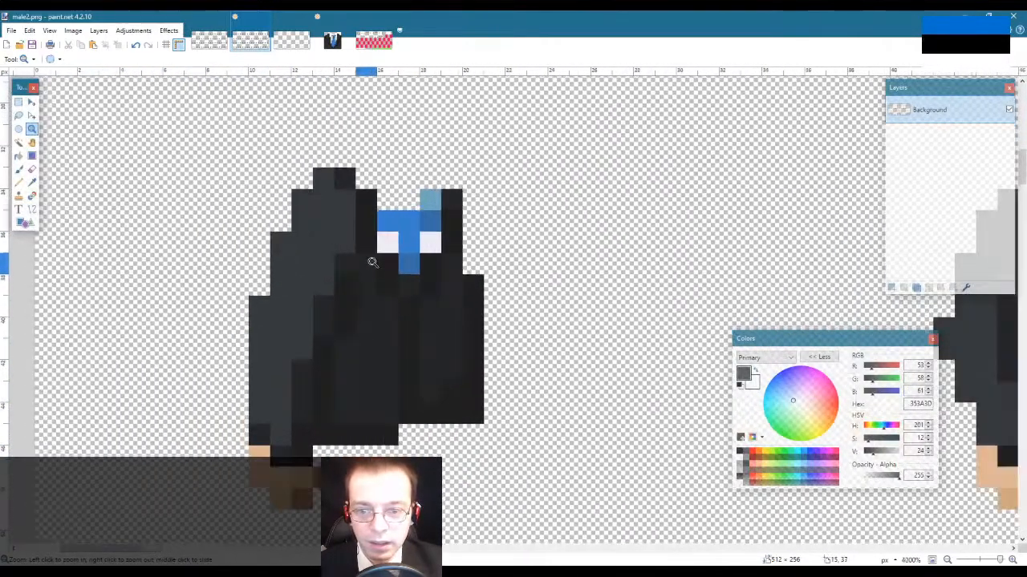
click(373, 264)
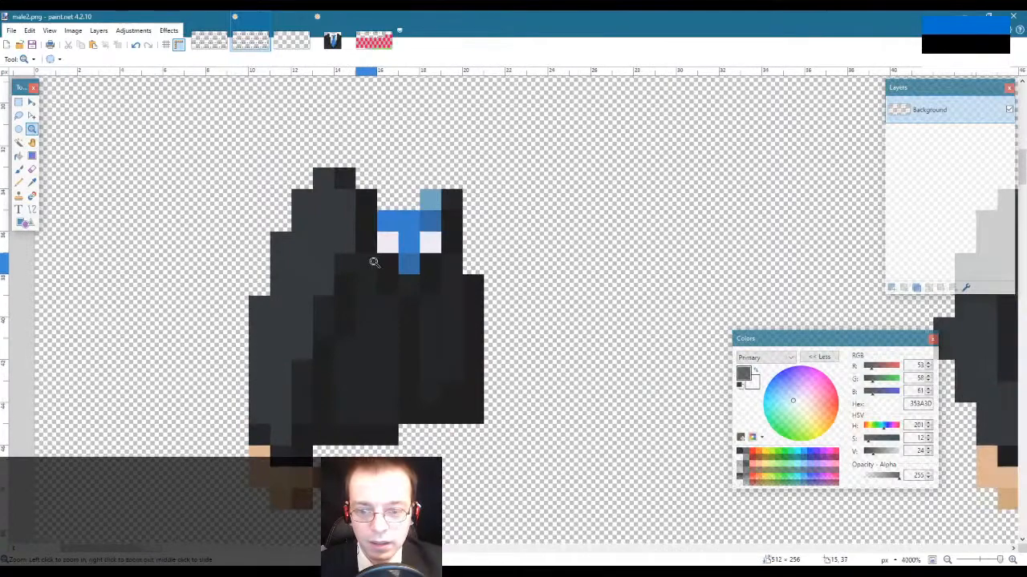
right_click(374, 262)
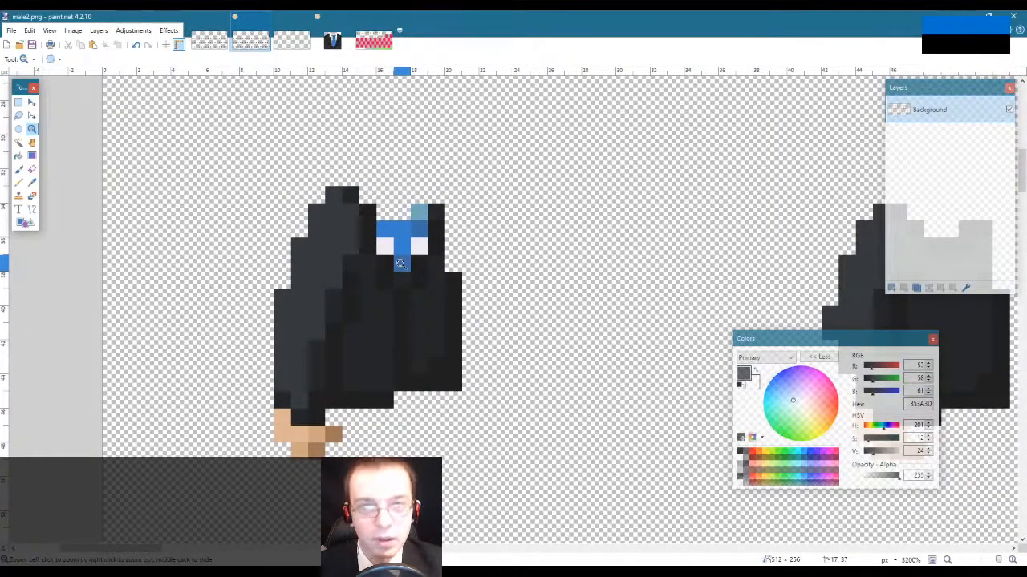
key(k)
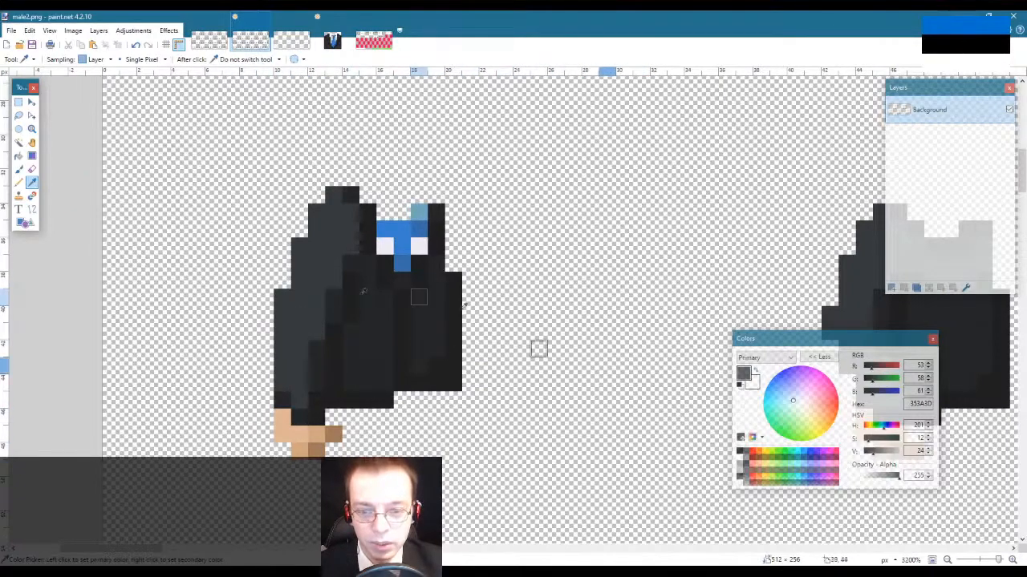
click(32, 128)
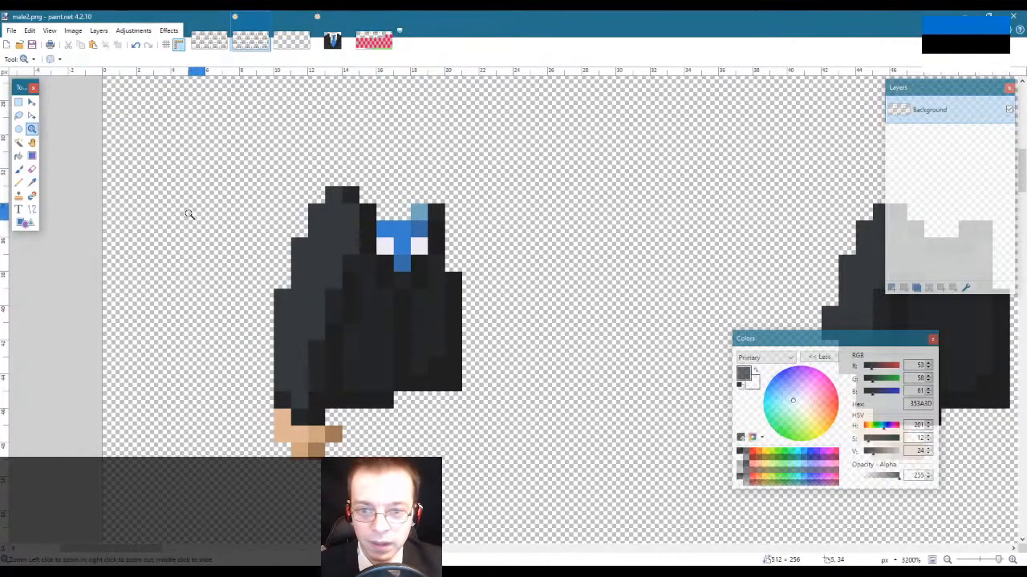
right_click(188, 214)
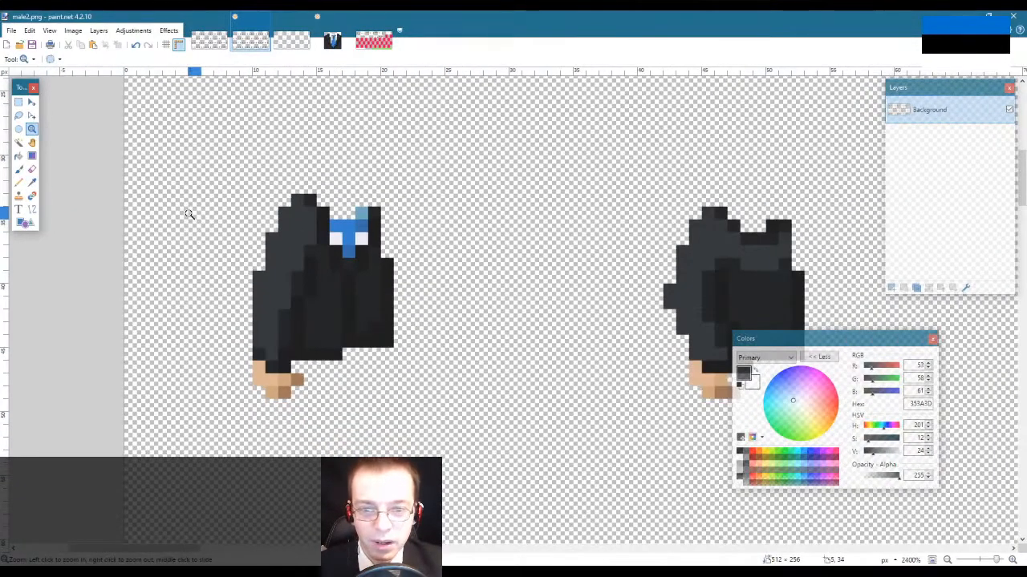
Step: Lengthen the first sprite's tie by one pixel with its darker tip blue and repaint the old tip in brighter blue #3980CE
click(253, 211)
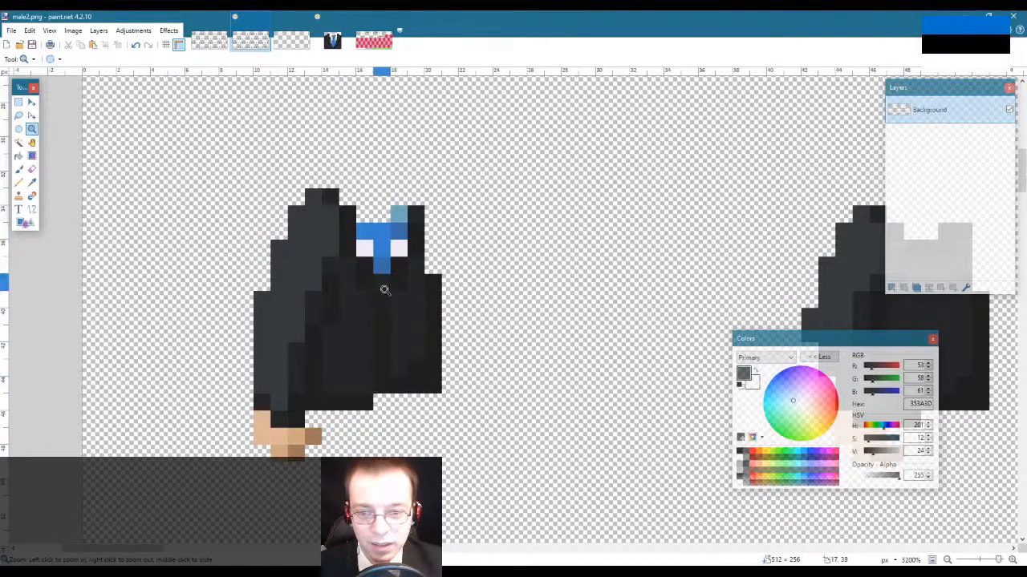
key(k)
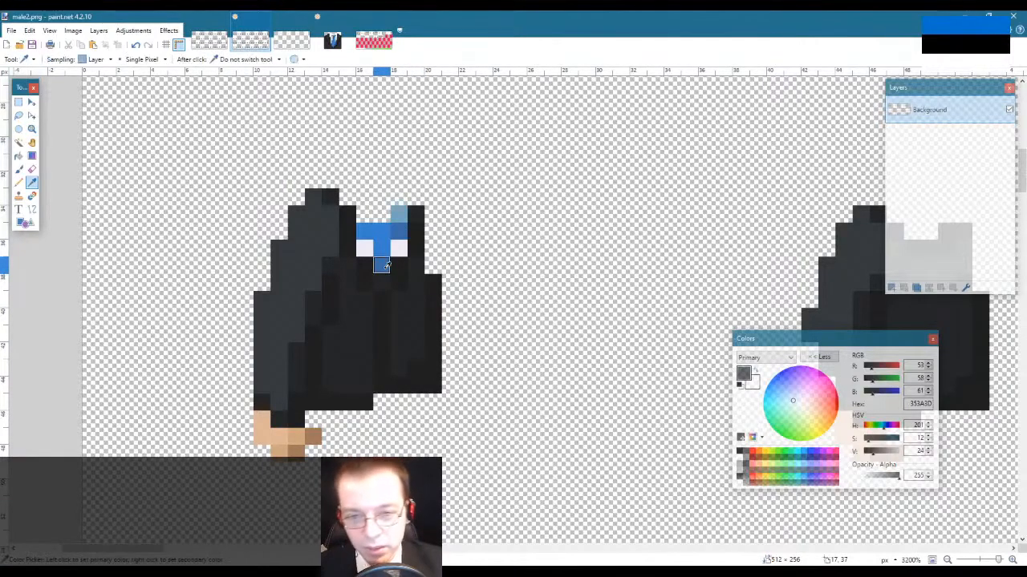
click(383, 268)
key(p)
click(383, 282)
key(k)
click(384, 246)
key(p)
click(382, 266)
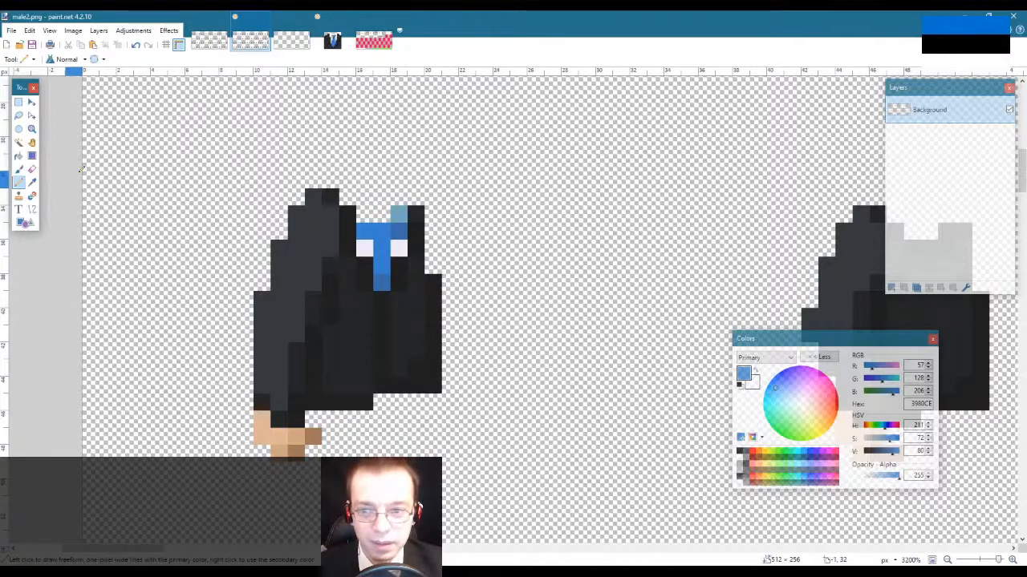
Step: Recolour the pale pixel at the upper end of the first sprite's tie with #396DA9 and the pixel beneath it with #3980CE
key(l)
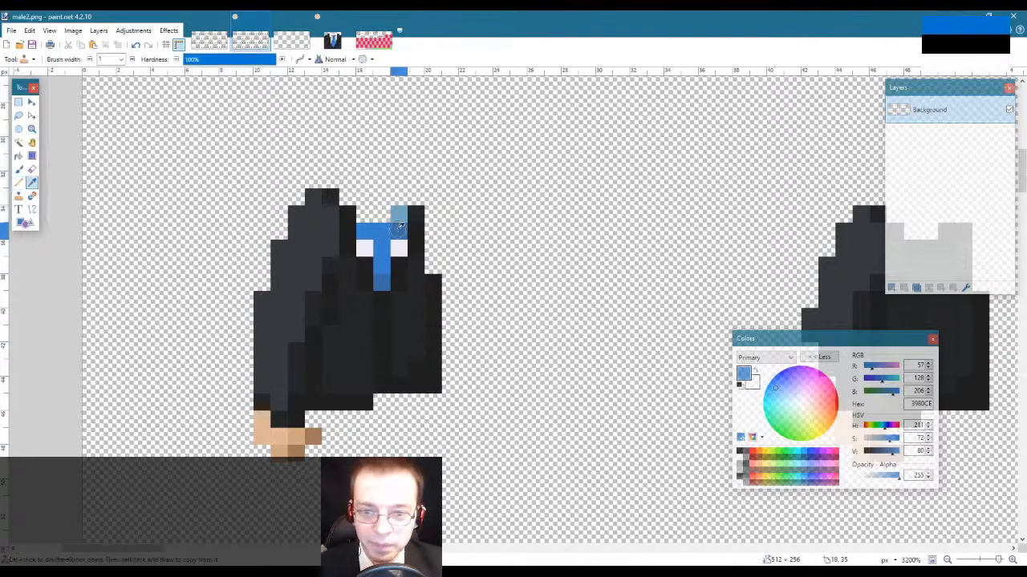
click(398, 229)
key(p)
click(401, 217)
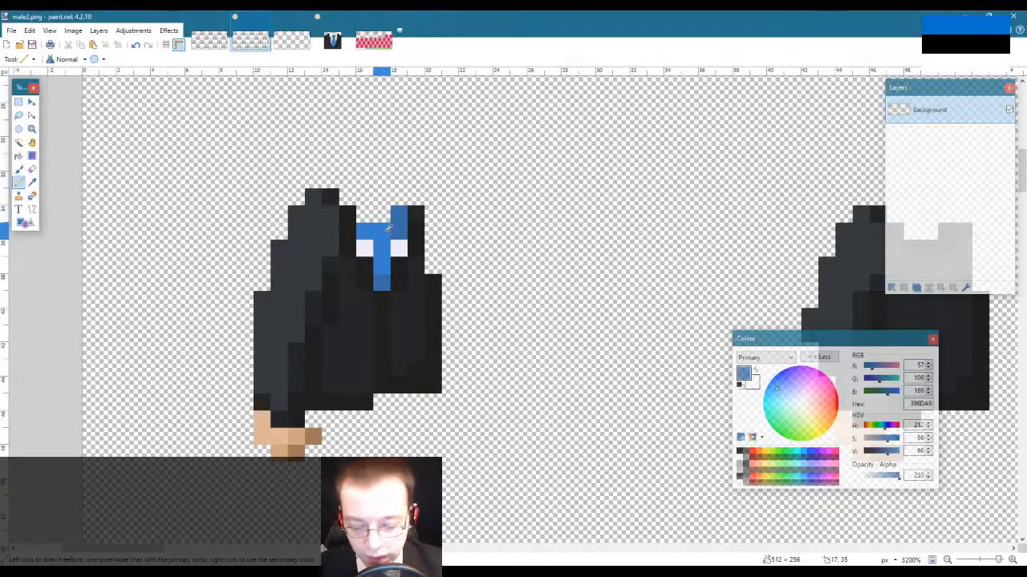
key(k)
click(386, 228)
key(p)
click(399, 231)
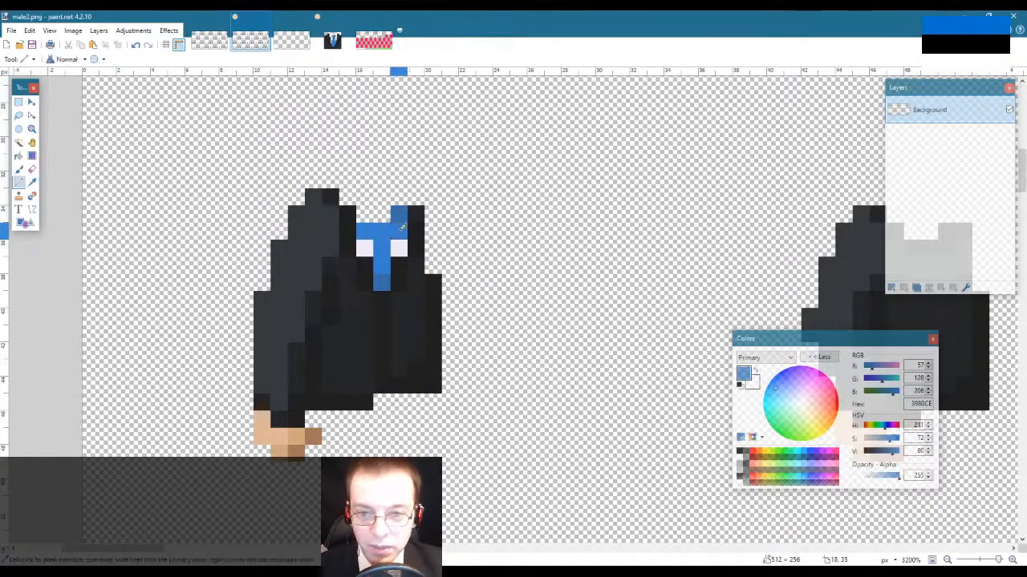
Step: Shade the centre pixel of the first sprite's tie knot with the darker blue #396DA9 sampled from the tie's upper end
key(k)
click(399, 215)
key(p)
click(382, 231)
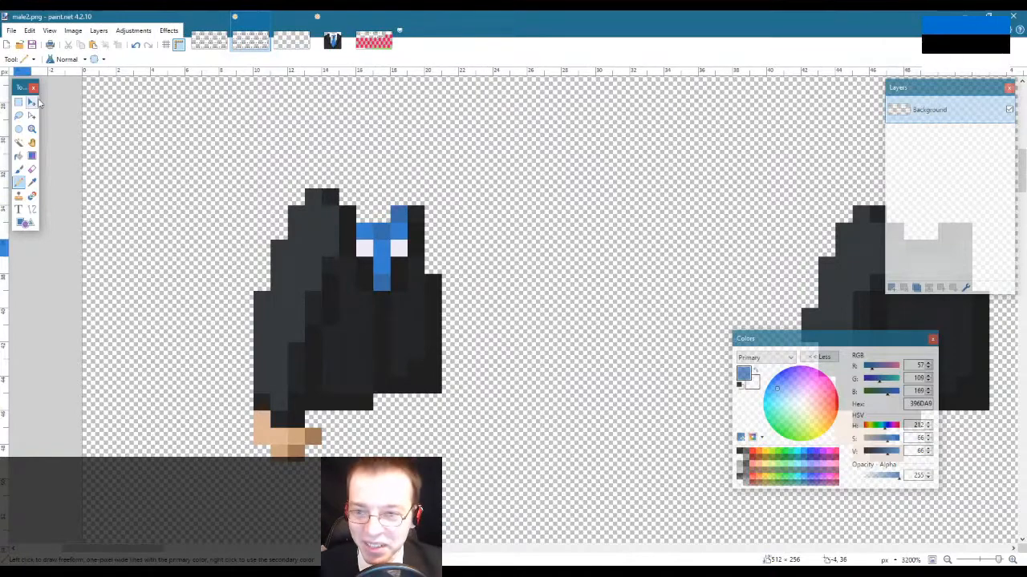
Step: Sample dark blue #285691 from the launcher icon's tie and apply it to the first sprite's tie tip and the pixel beside the knot
click(32, 129)
right_click(225, 256)
right_click(230, 259)
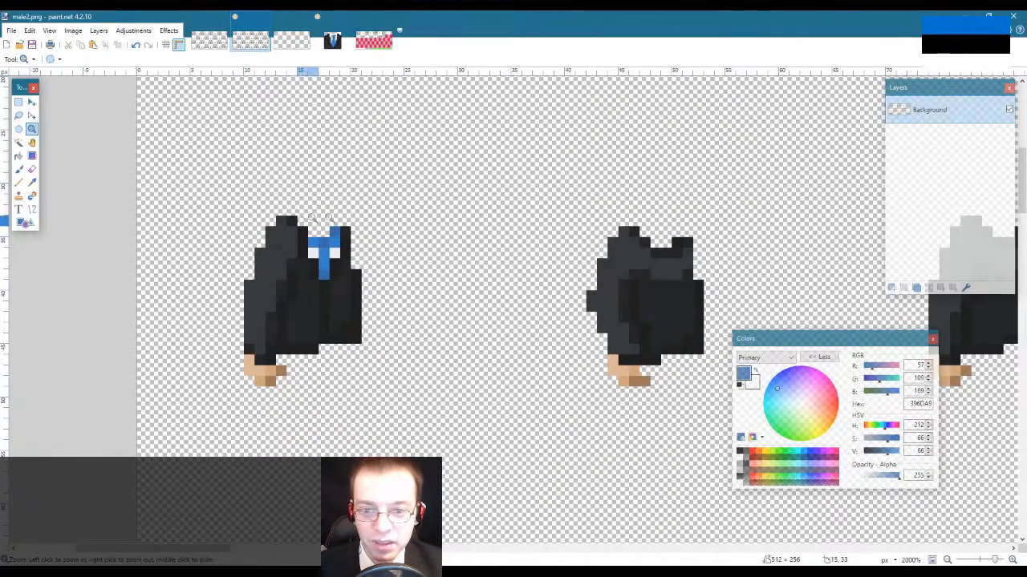
click(332, 40)
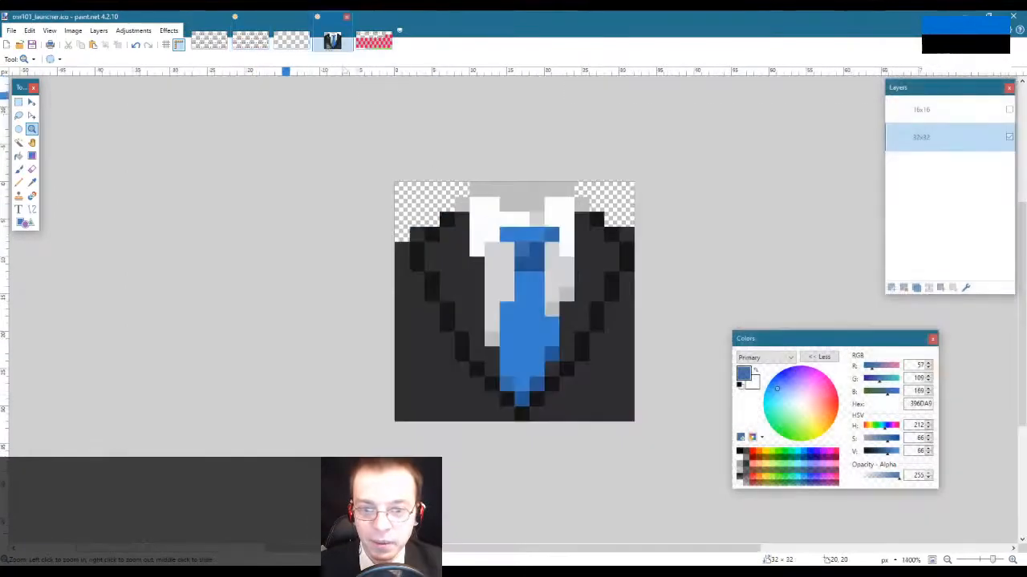
key(k)
click(534, 253)
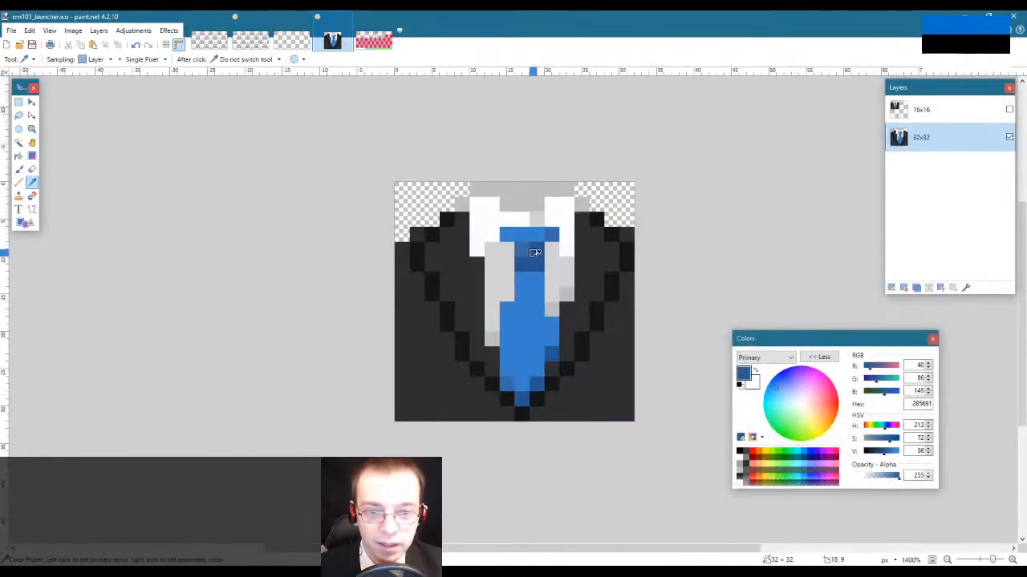
click(249, 39)
key(p)
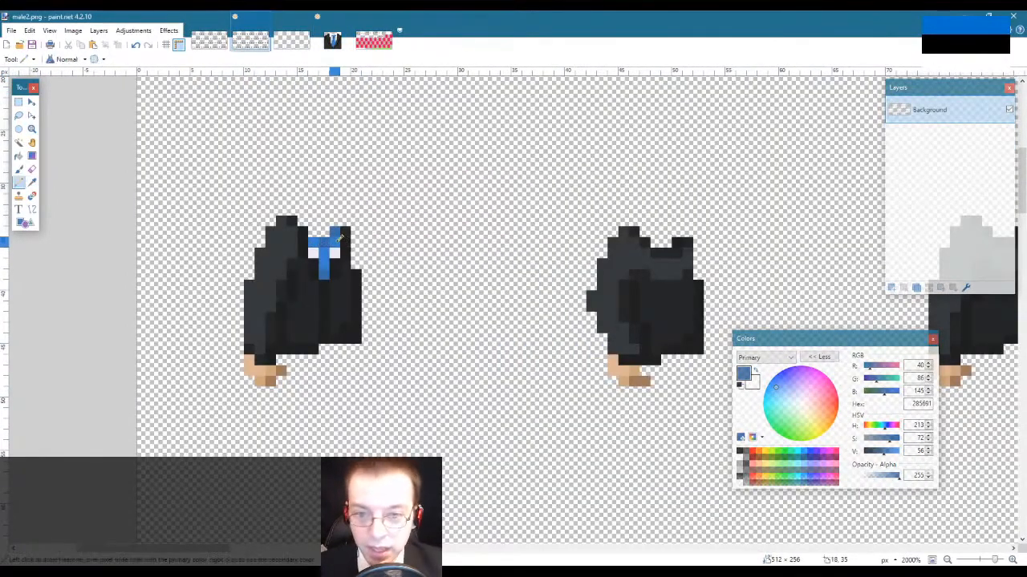
click(323, 275)
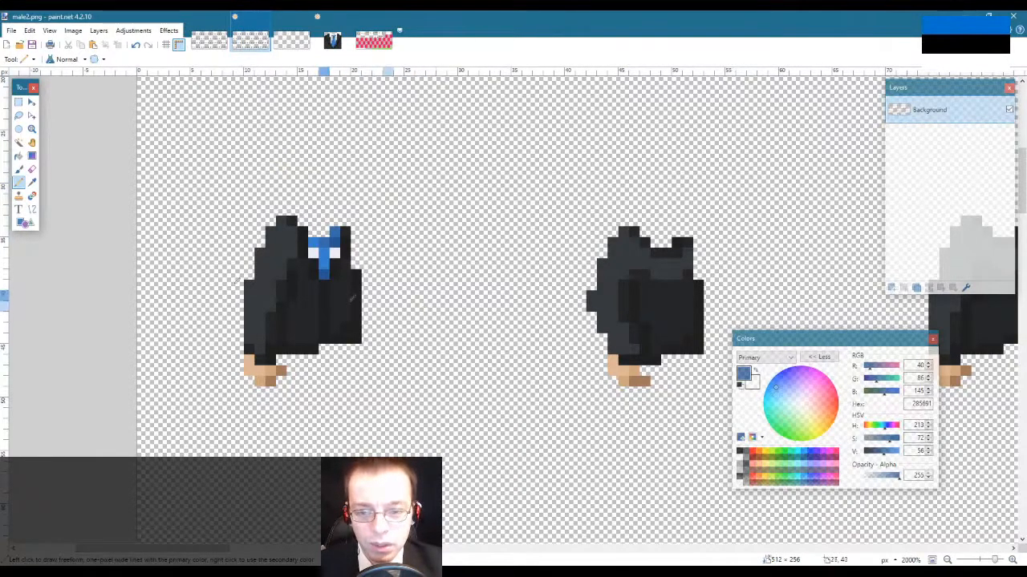
Step: Sample the first jacket's dark greys and paint the shoulder column beside the lapel with #252728
click(32, 129)
click(300, 270)
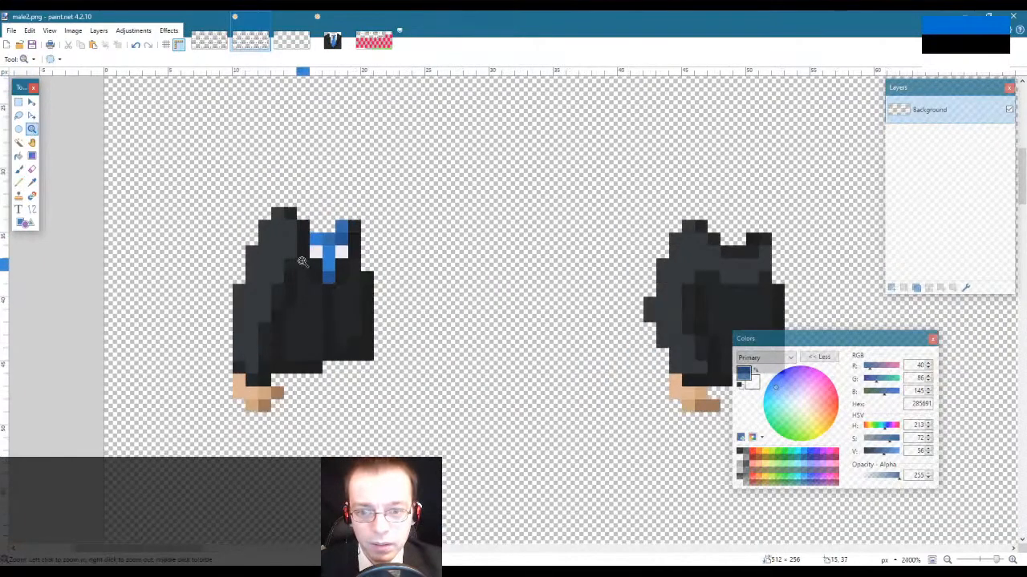
click(301, 266)
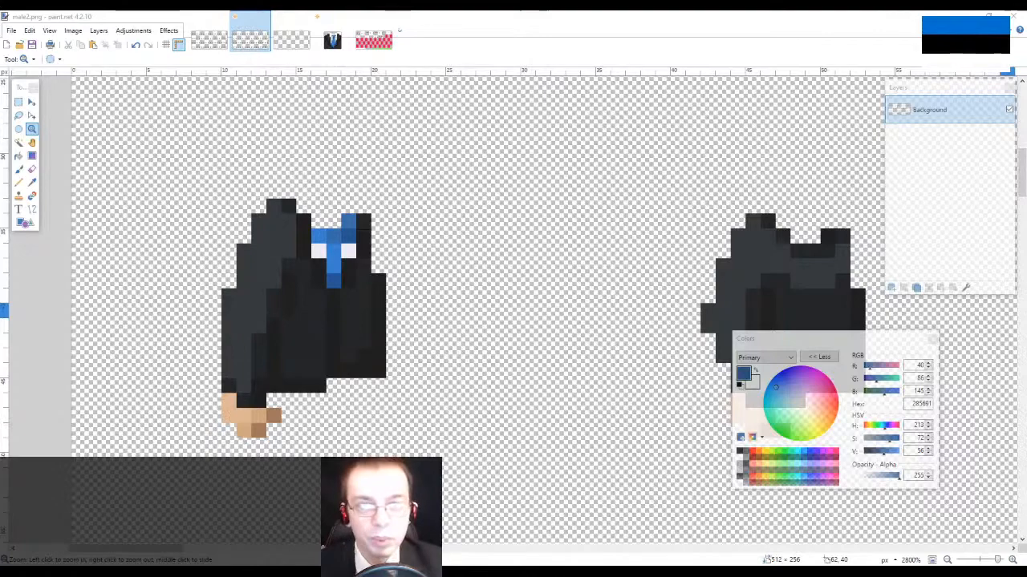
click(314, 15)
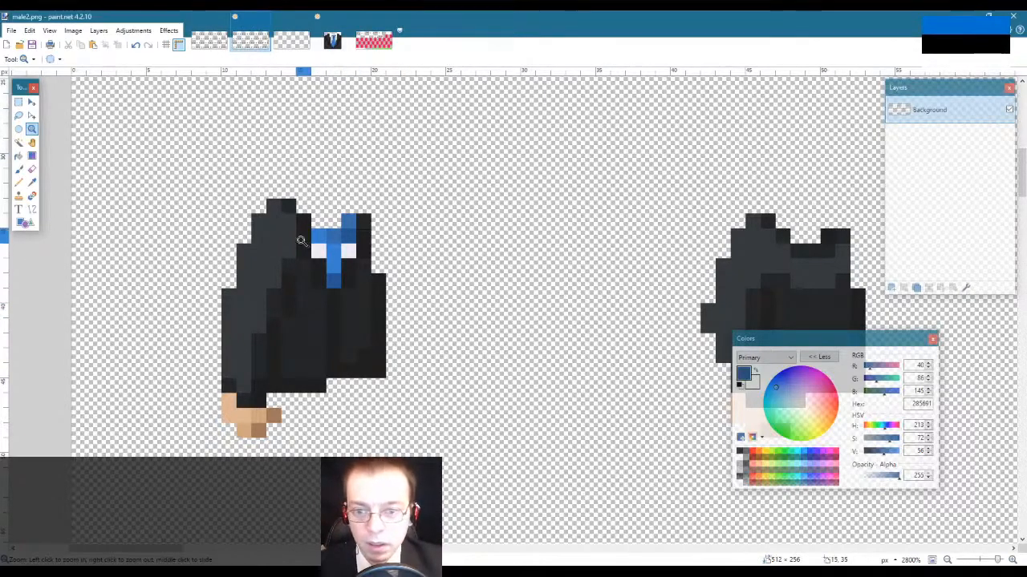
key(k)
click(289, 222)
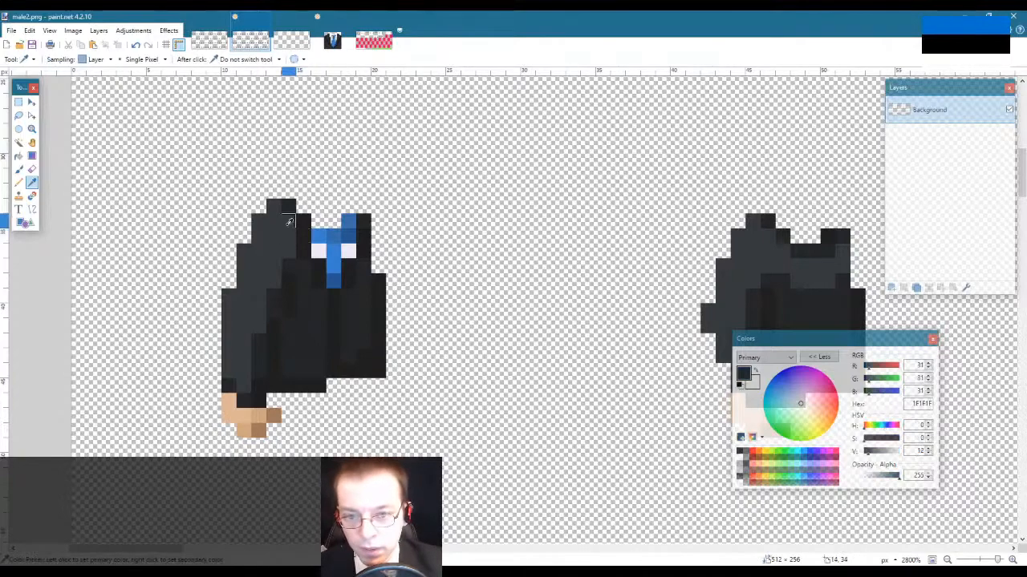
key(p)
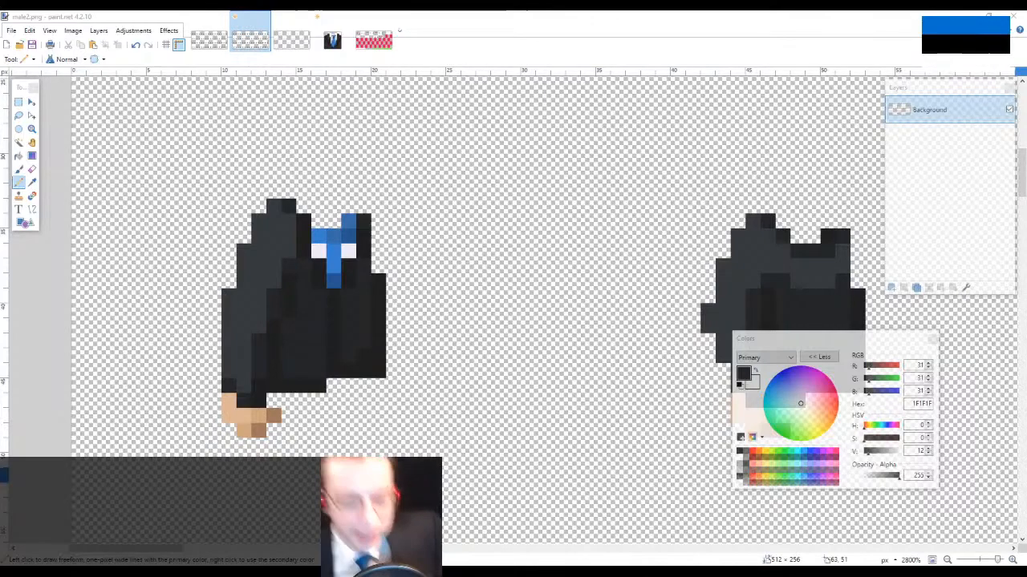
click(665, 15)
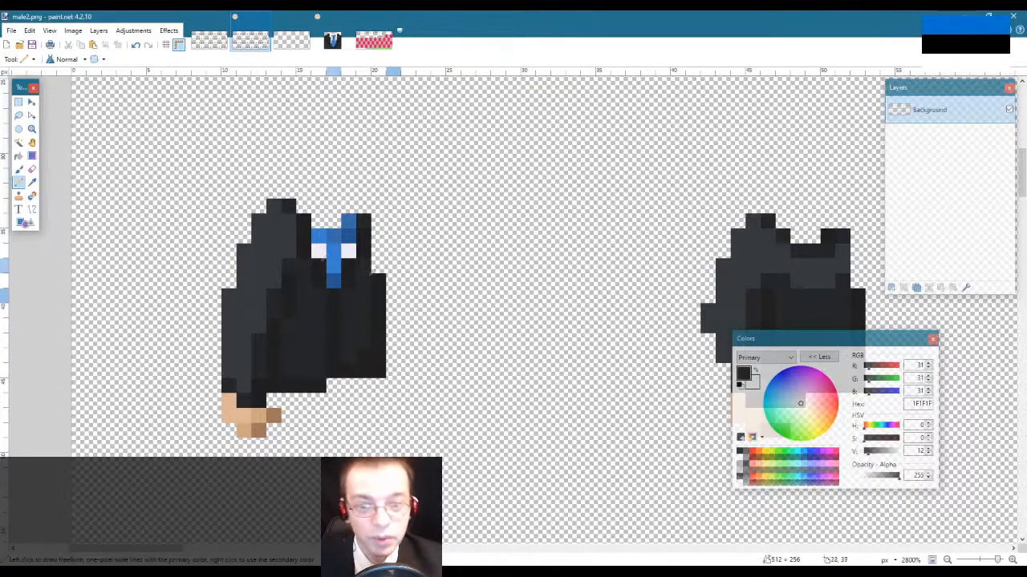
key(k)
click(317, 301)
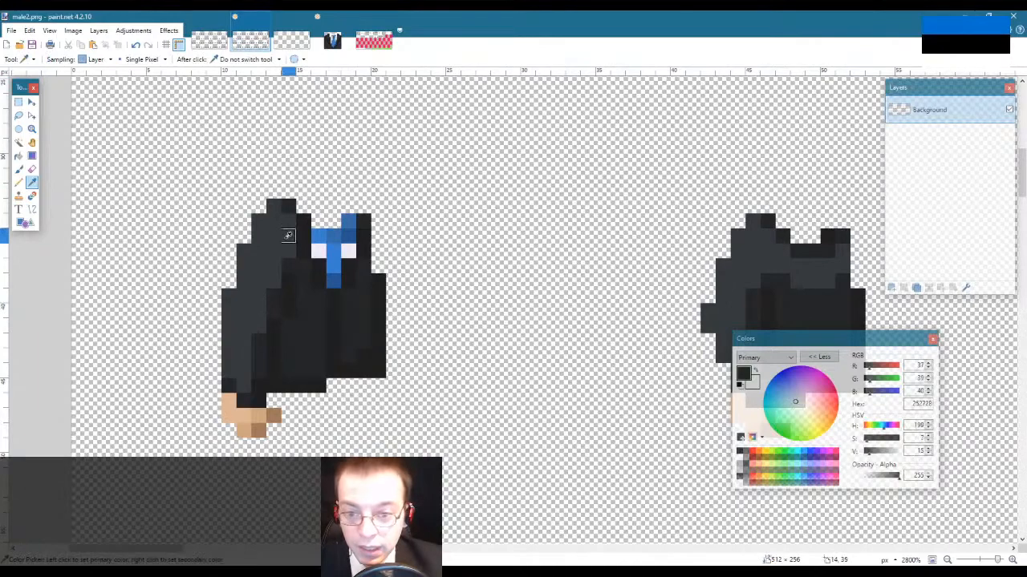
key(p)
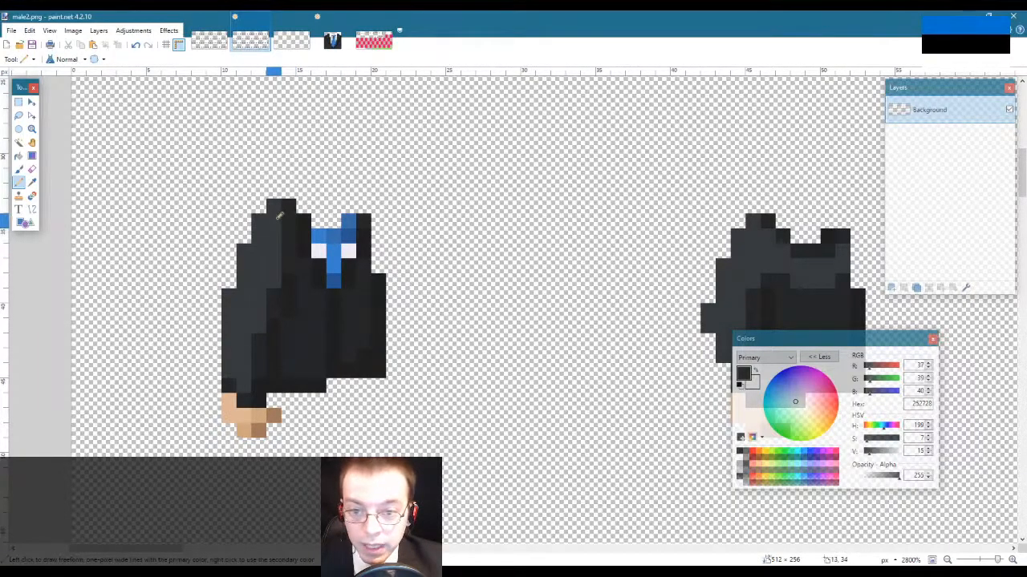
Step: Paint a short near-black #1F1F1F column down the first sprite's shoulder, redoing the first stroke
key(k)
click(278, 221)
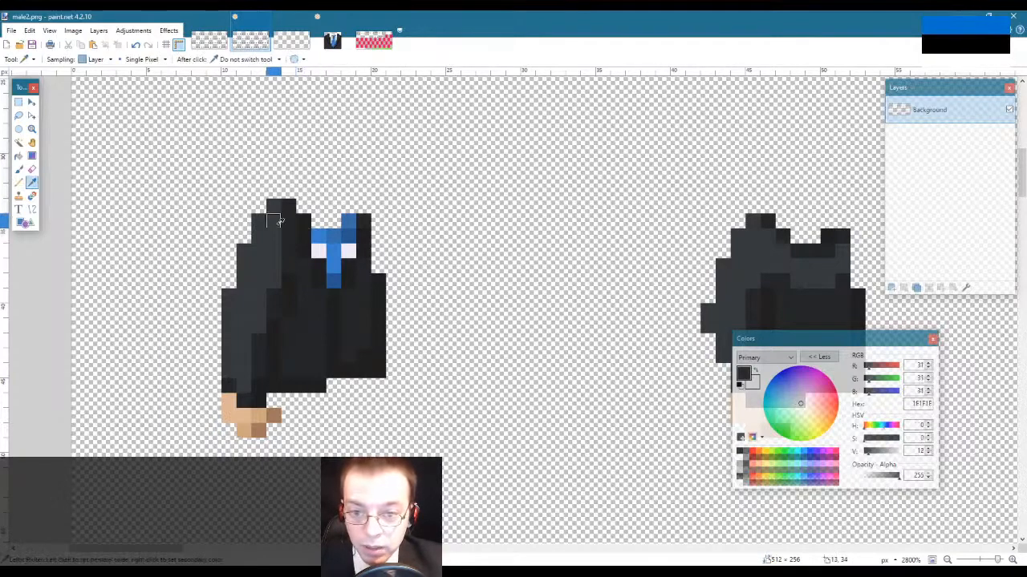
key(p)
drag(278, 222, 280, 239)
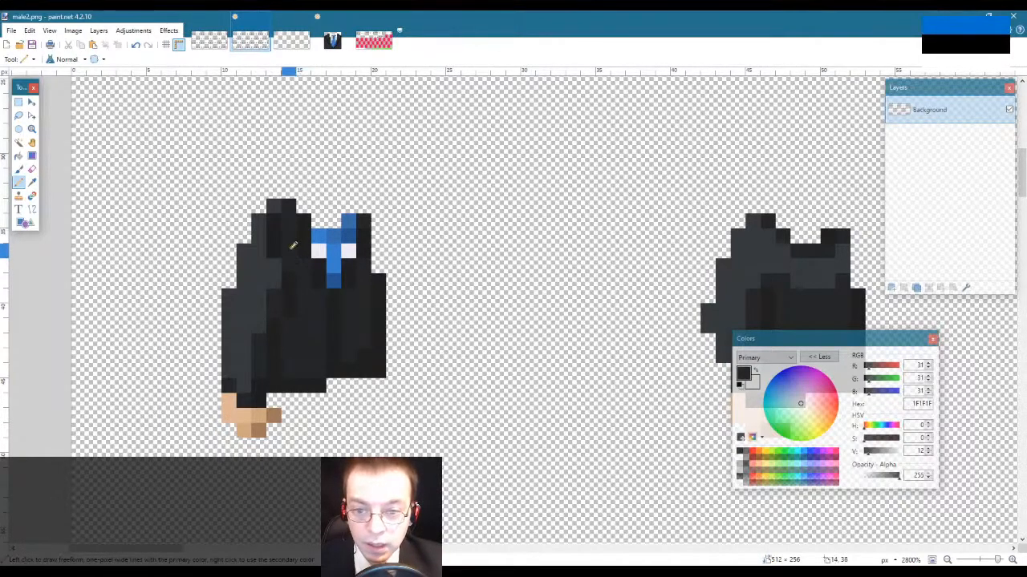
key(ctrl+z)
drag(274, 213, 277, 242)
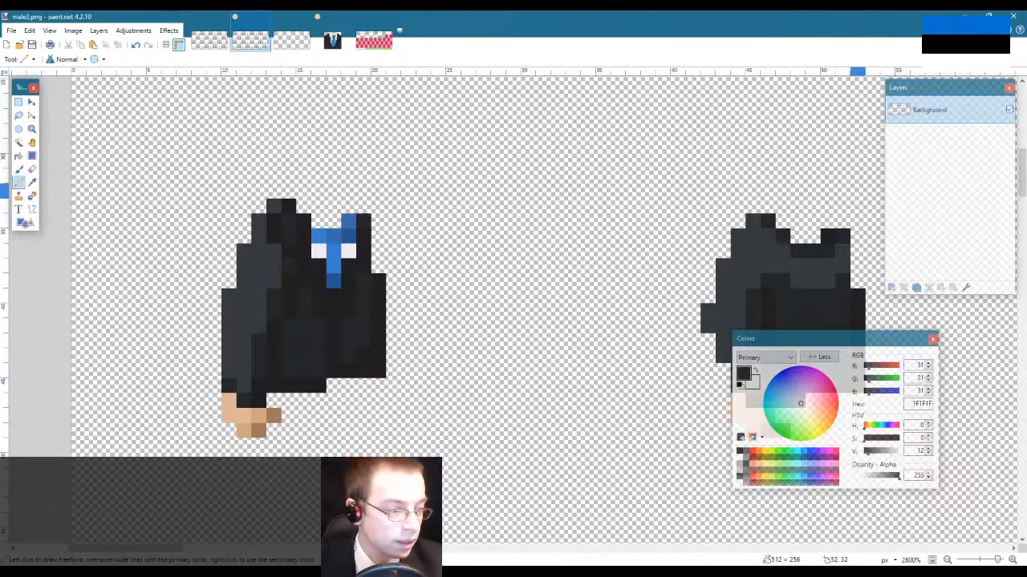
click(886, 572)
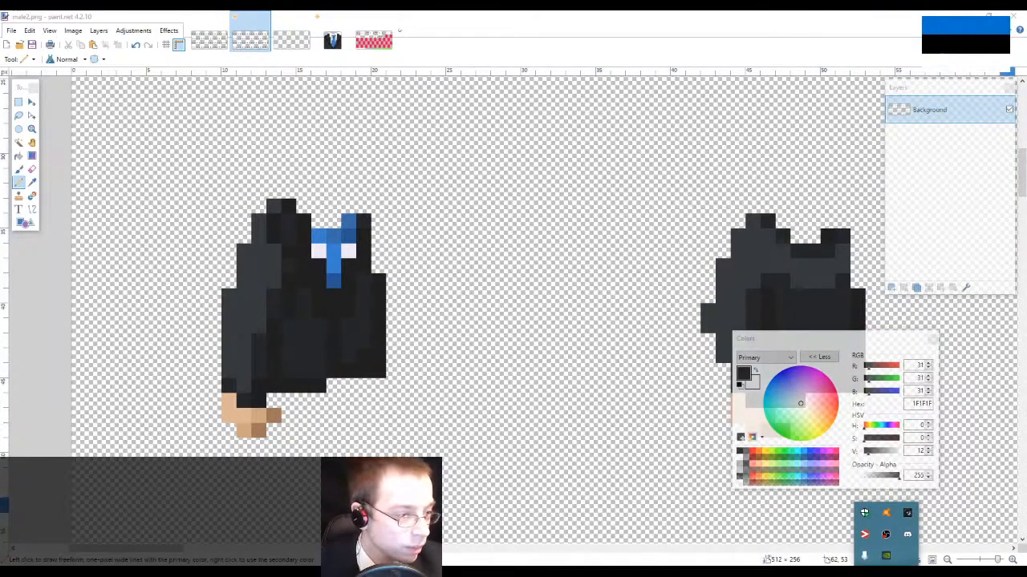
click(886, 572)
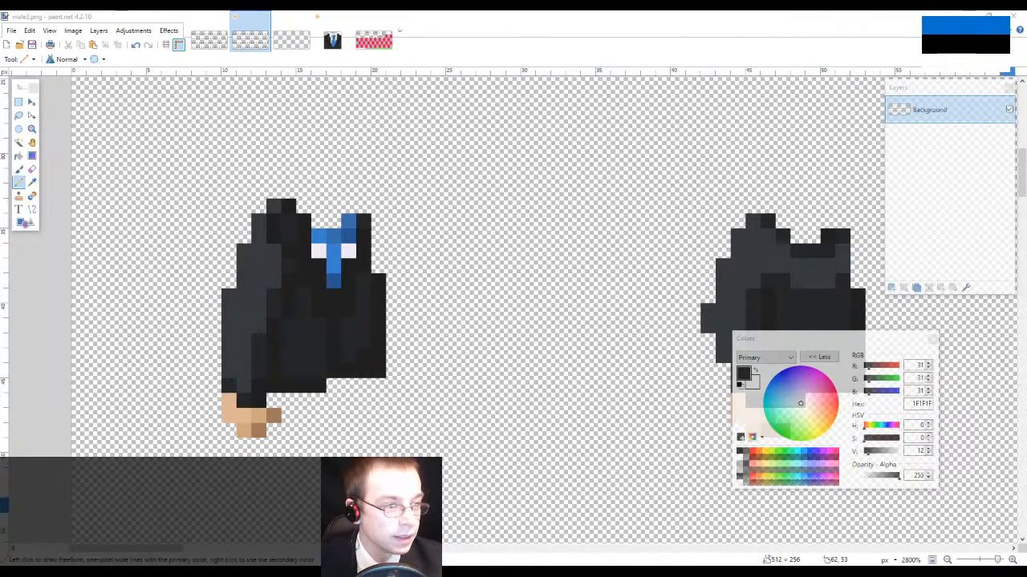
key(alt+Tab)
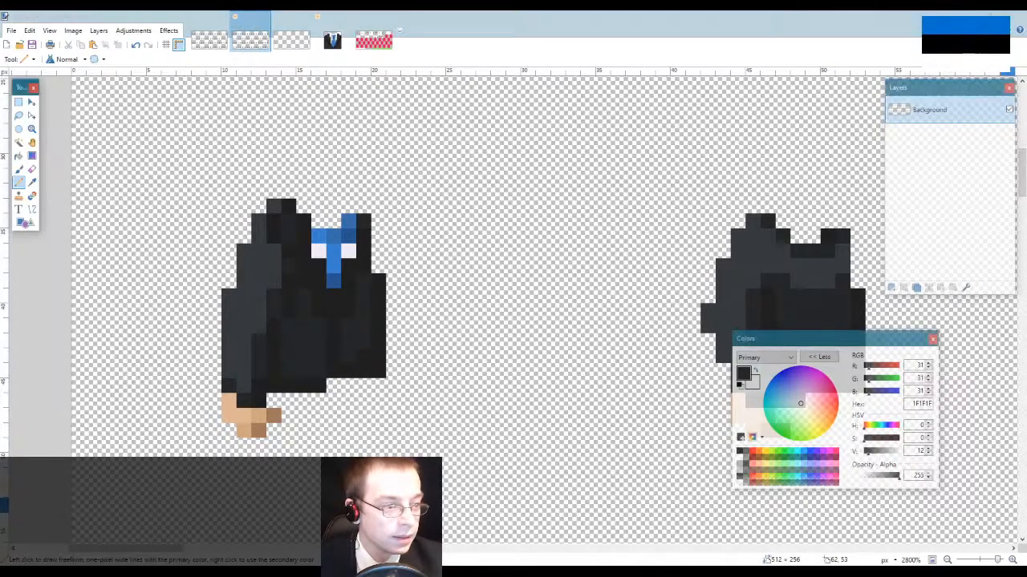
key(alt+Tab)
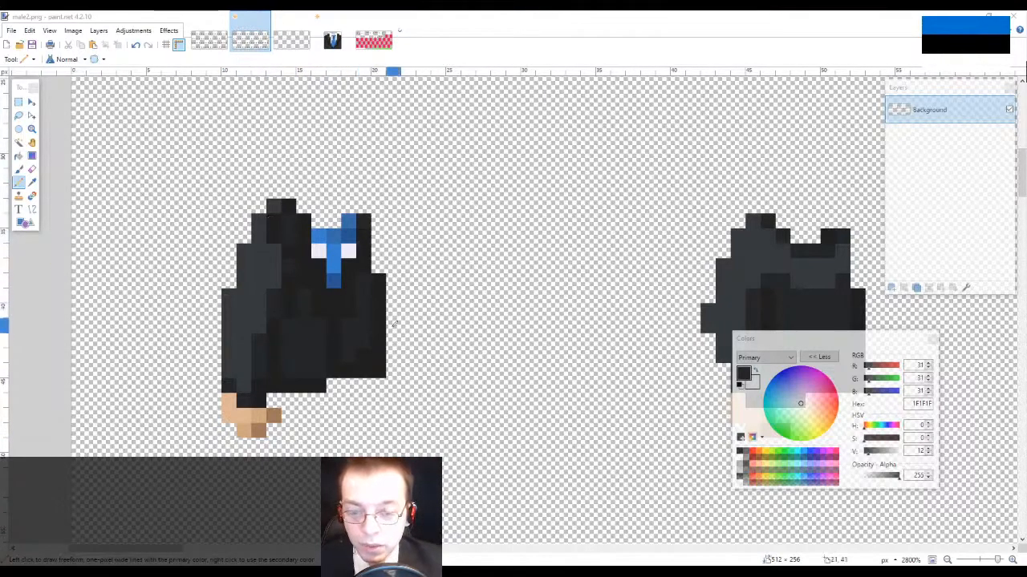
Step: Examine the first suit's shoulder shading and blue tie at several magnifications, up close and beside the neighbouring sprites
click(32, 129)
right_click(320, 266)
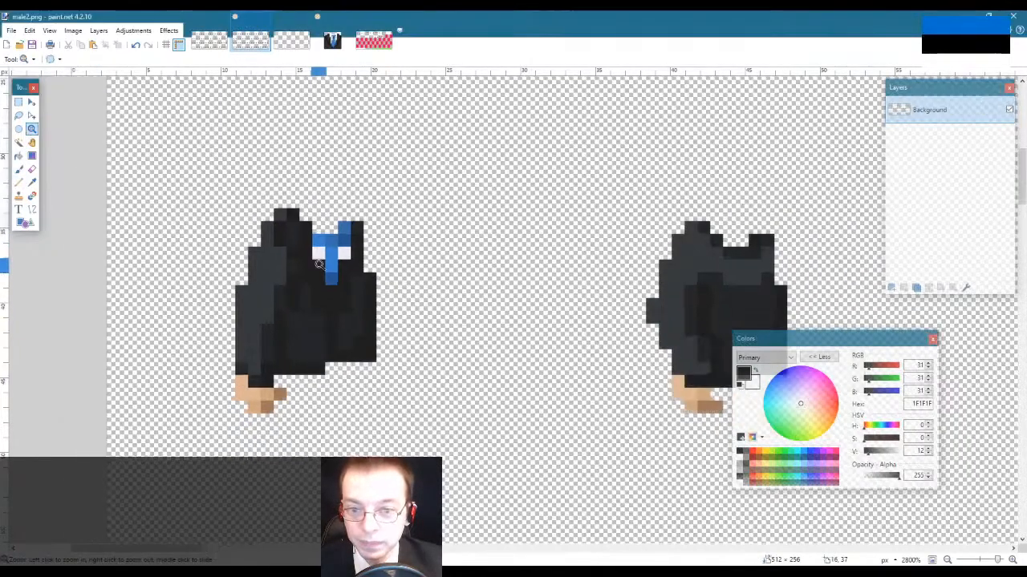
right_click(320, 266)
right_click(320, 265)
right_click(320, 265)
right_click(361, 325)
right_click(362, 326)
click(324, 296)
click(324, 296)
click(325, 292)
click(328, 287)
click(329, 282)
click(332, 275)
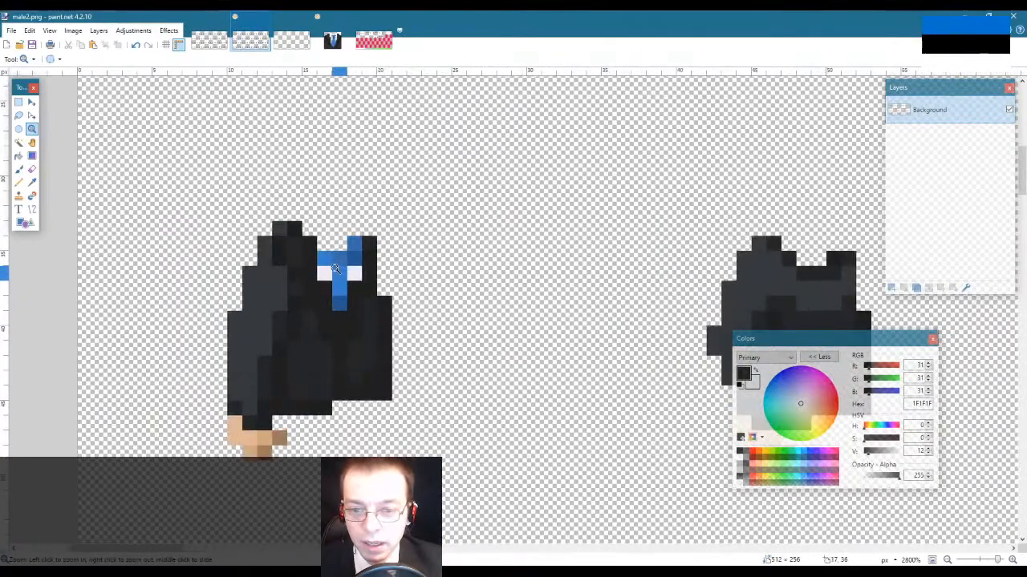
click(335, 268)
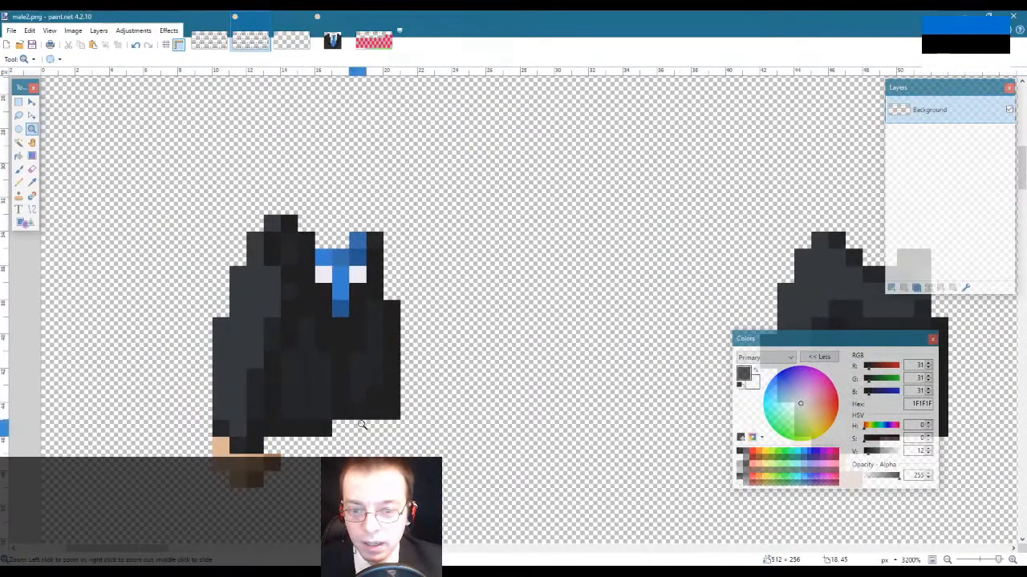
right_click(338, 311)
right_click(338, 310)
right_click(338, 311)
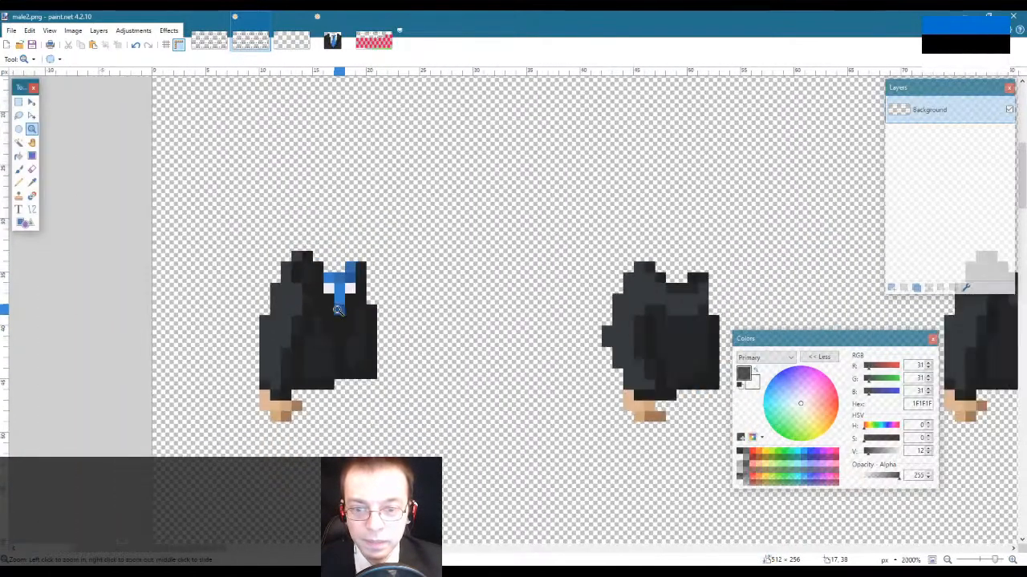
right_click(337, 311)
right_click(338, 311)
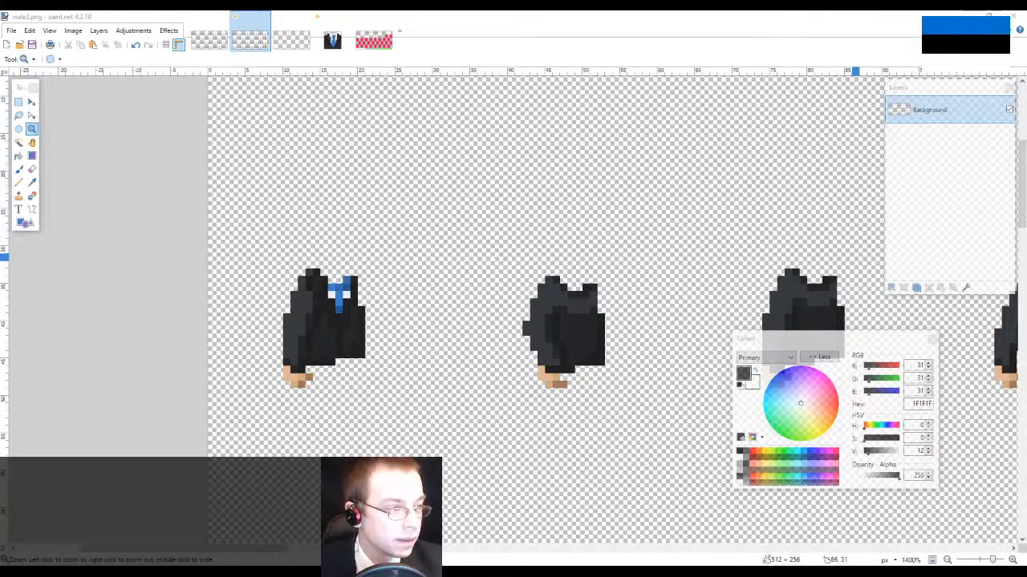
Step: Open the green trousers sprite sheet male2.png as a separate image
drag(601, 193, 482, 246)
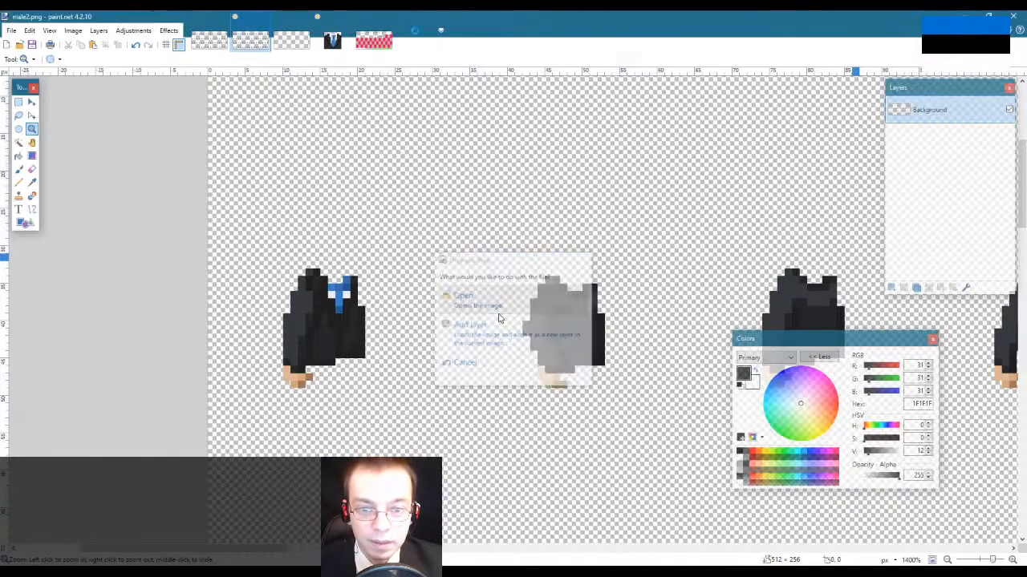
click(493, 306)
click(487, 300)
click(488, 300)
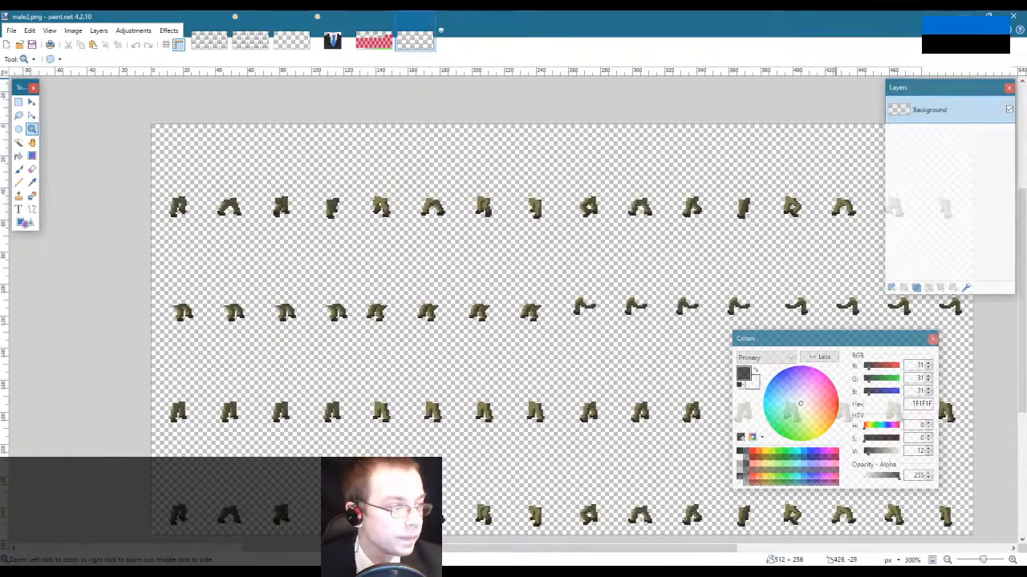
Step: Open the blue trousers sprite sheet male1.png as a separate image
drag(802, 4, 623, 248)
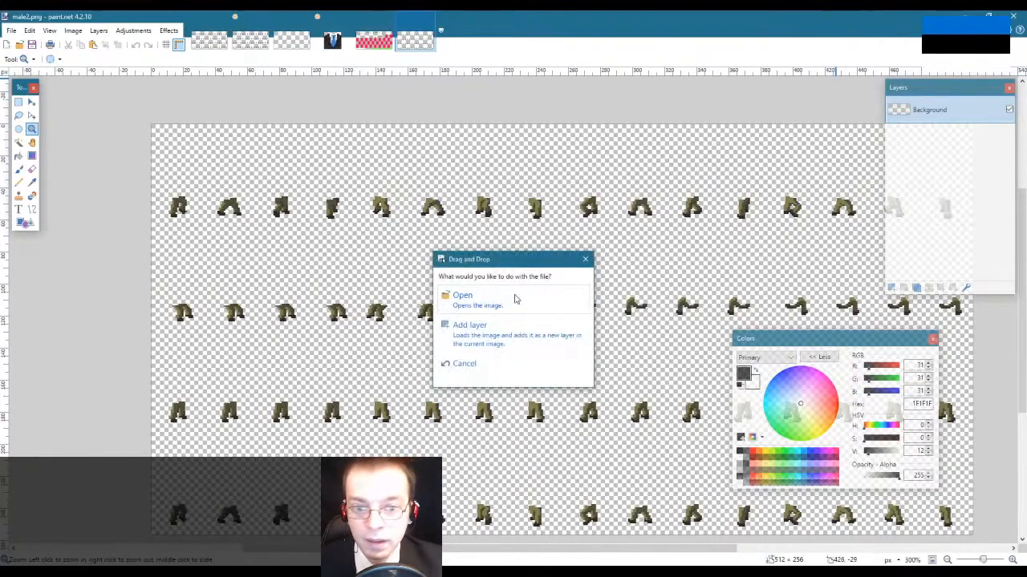
click(516, 300)
click(465, 298)
click(466, 298)
click(464, 298)
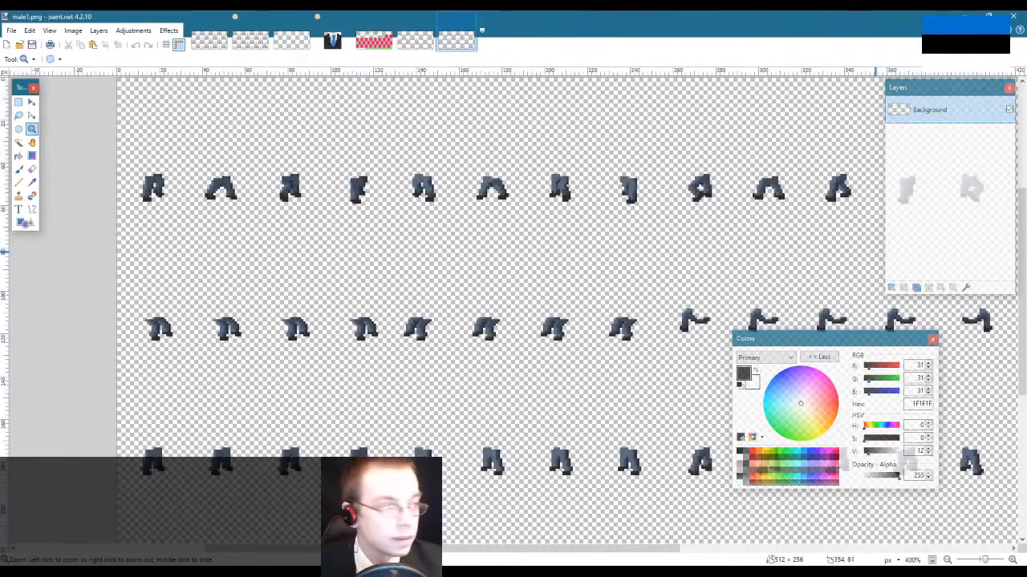
Step: Open the grey trousers sprite sheet male3.png as a separate image
drag(802, 4, 479, 201)
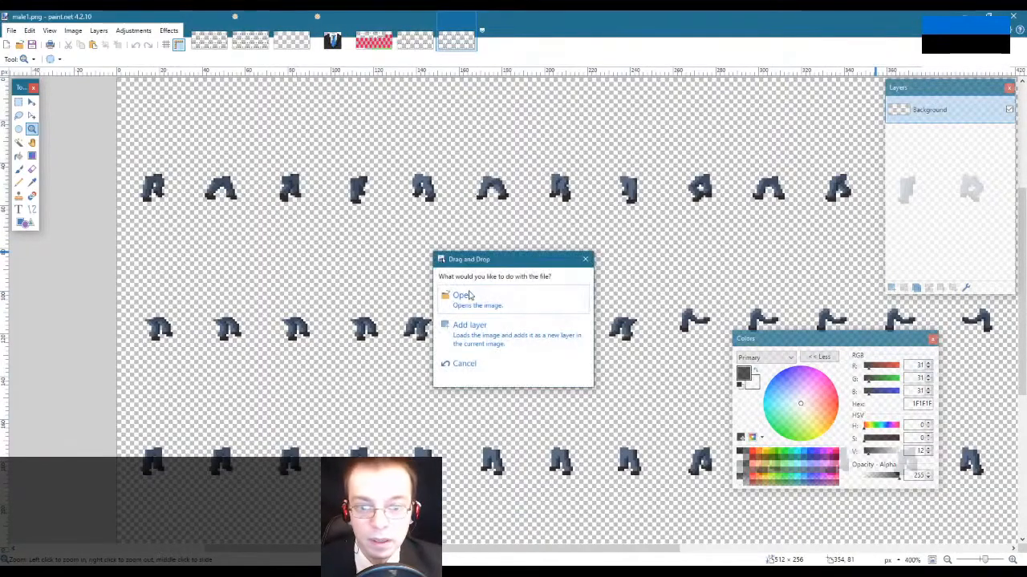
click(461, 296)
click(418, 275)
click(418, 275)
click(413, 273)
click(413, 272)
click(402, 270)
click(403, 269)
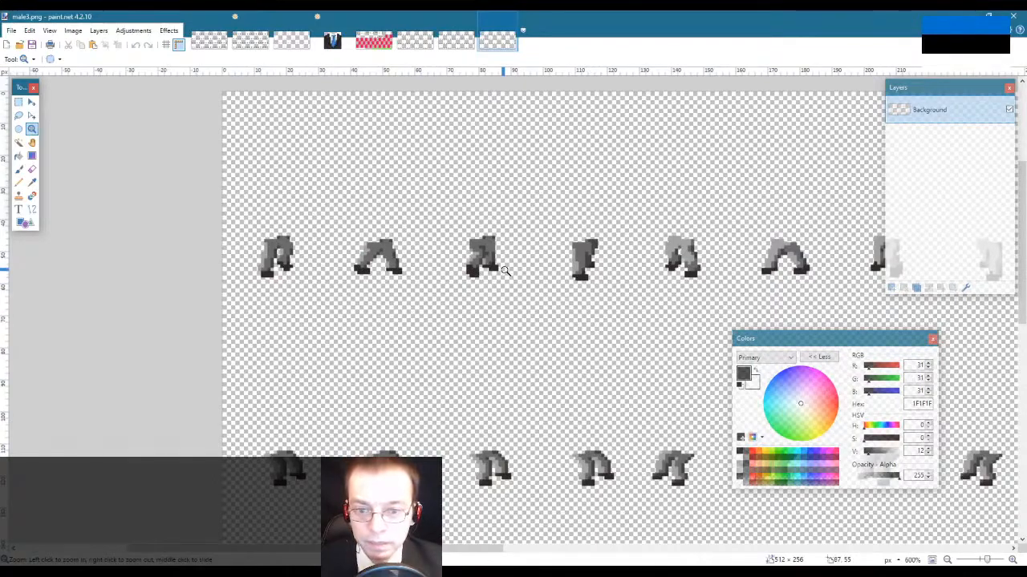
Step: Copy the whole grey trousers sheet into the suit image male2.png as a new layer and move that layer below Background
key(ctrl+a)
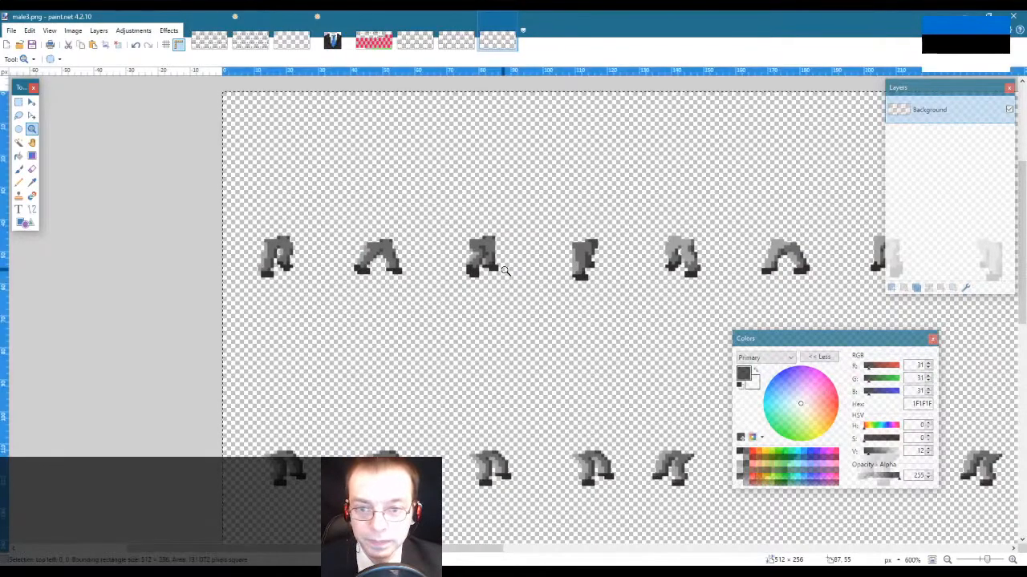
click(223, 38)
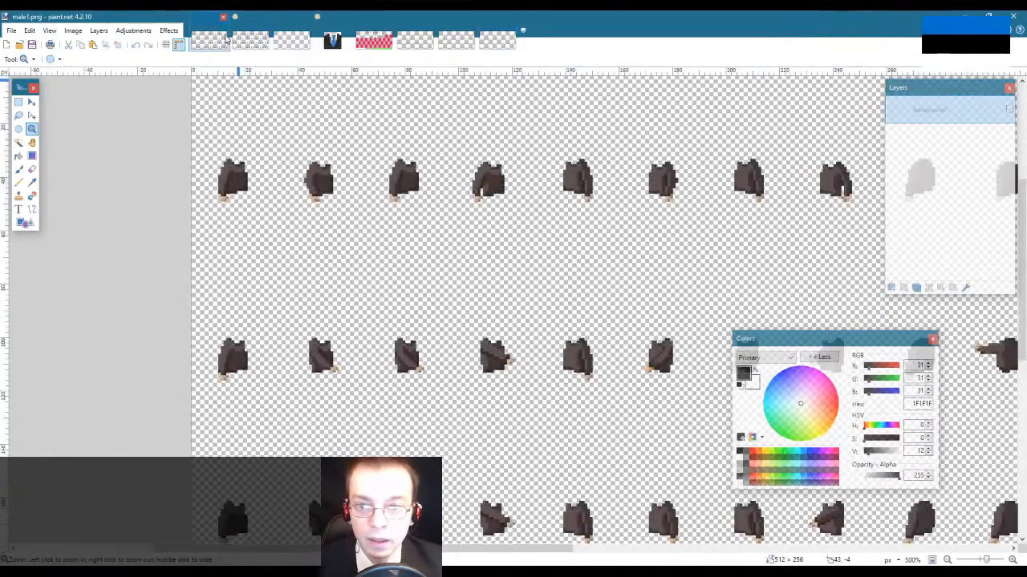
click(260, 37)
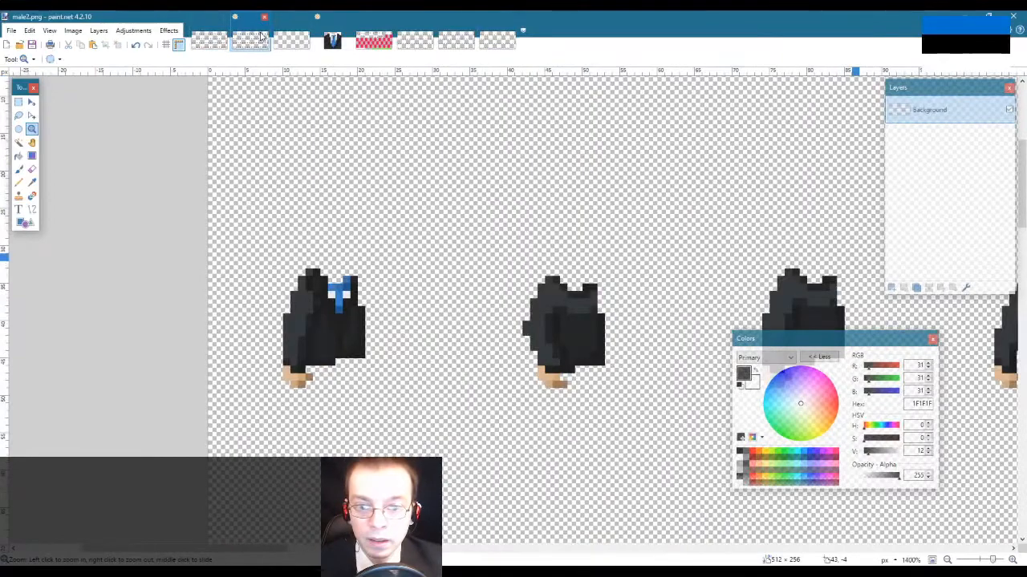
click(29, 31)
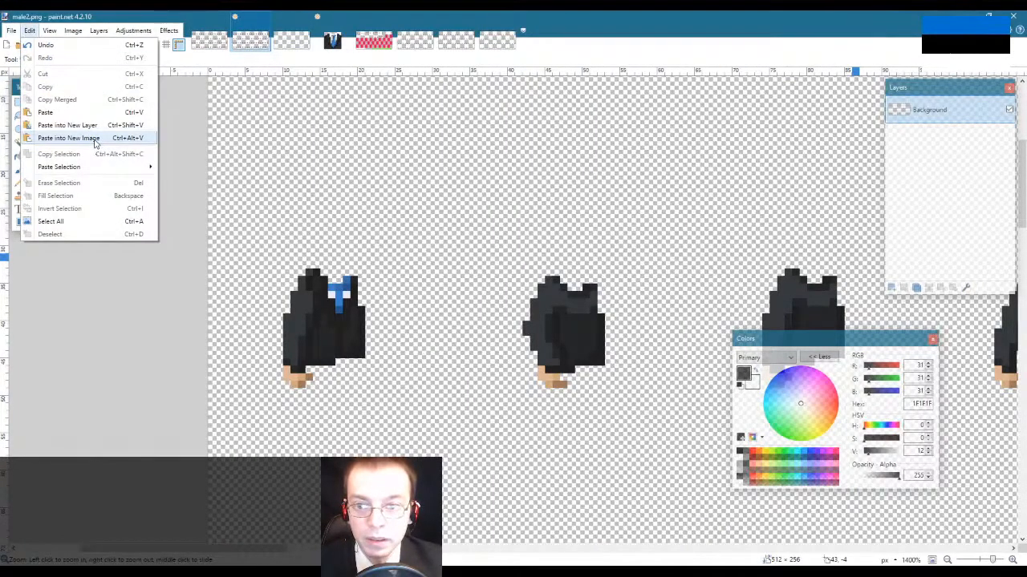
click(68, 125)
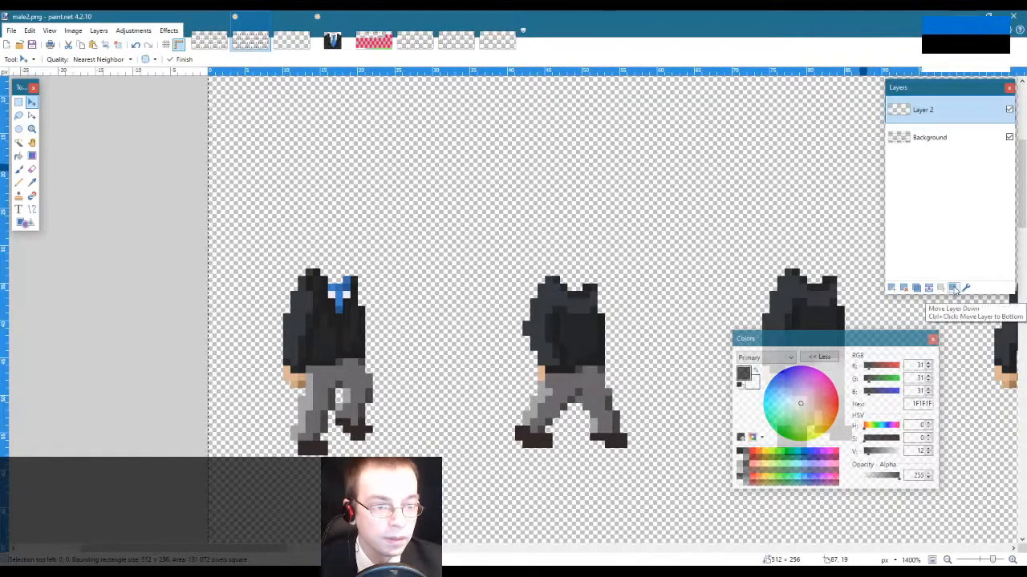
click(954, 287)
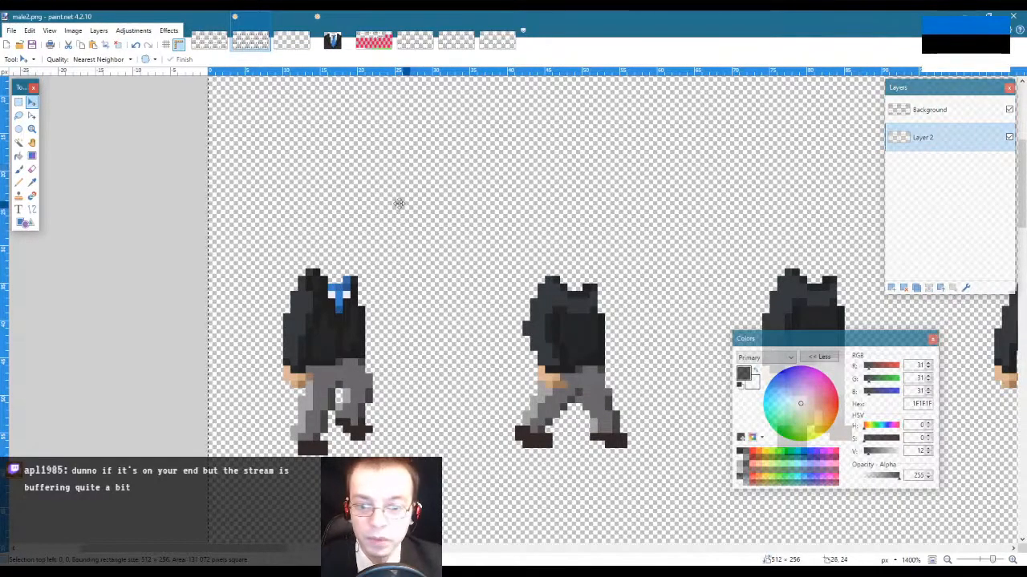
key(s)
click(362, 182)
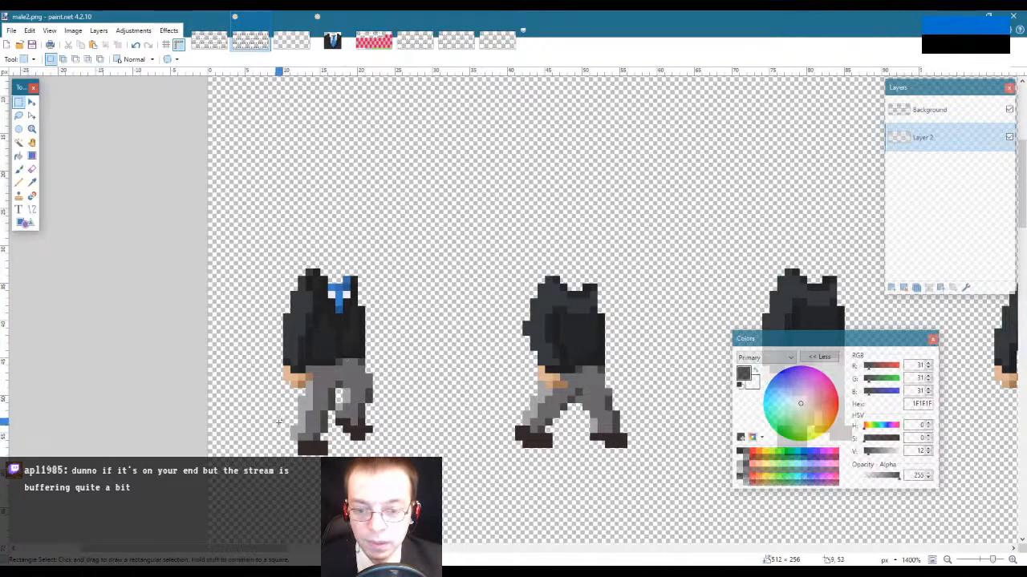
click(11, 29)
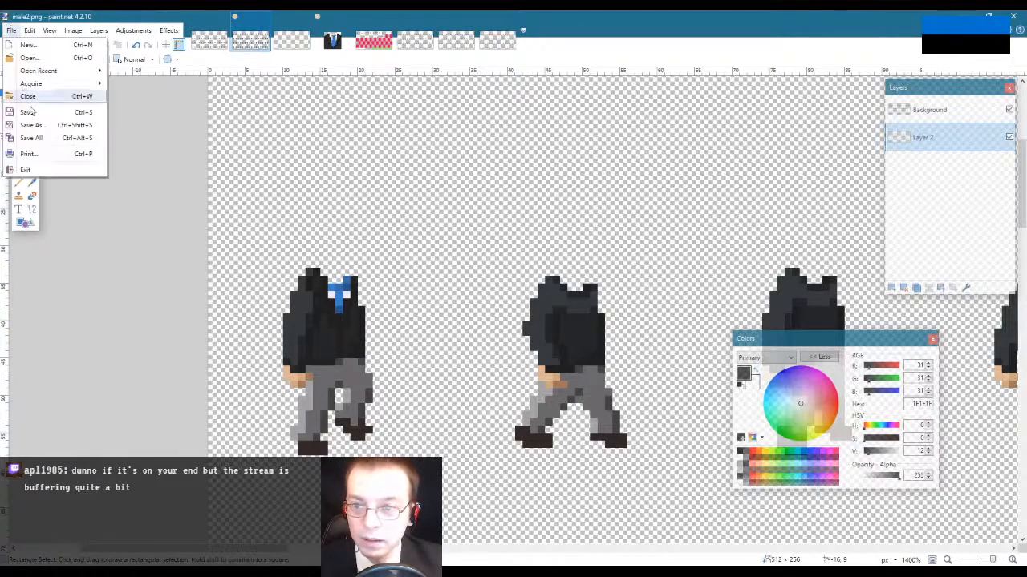
click(36, 128)
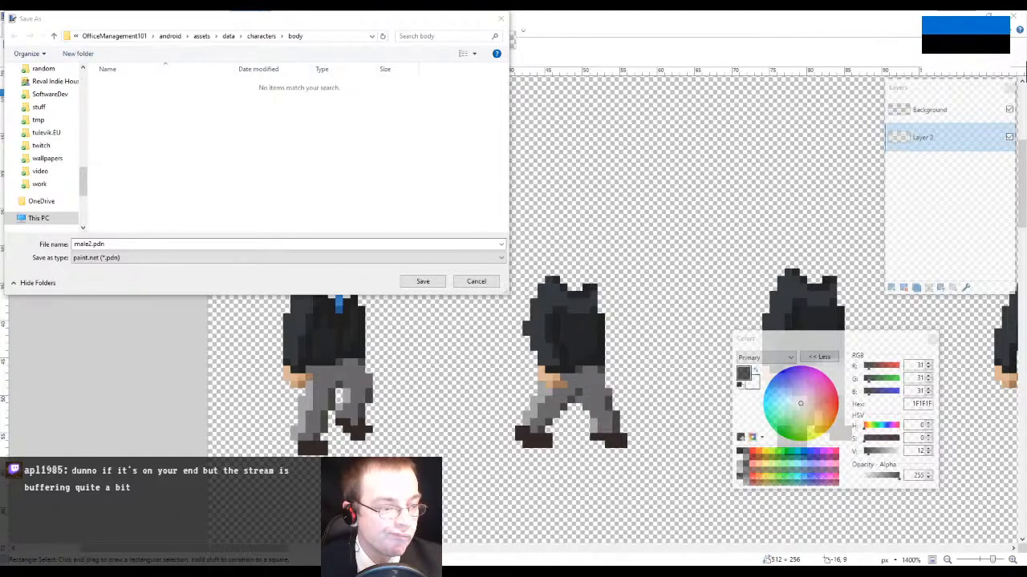
click(477, 282)
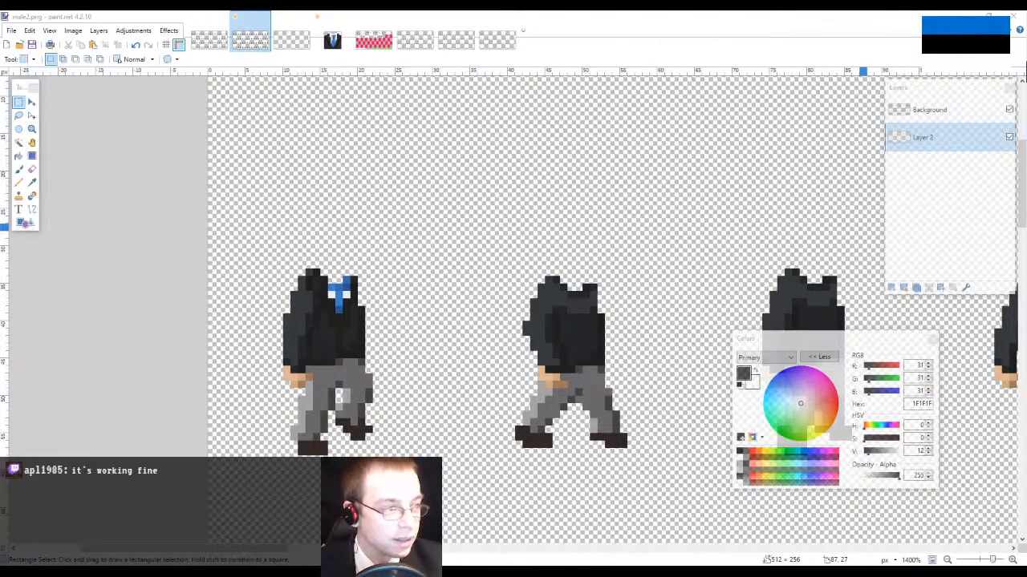
key(super+d)
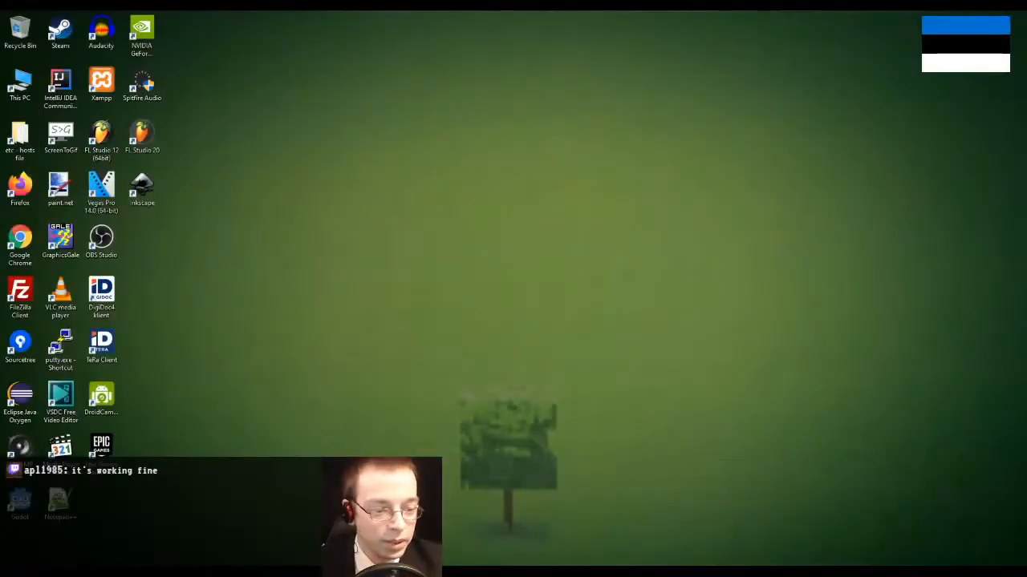
click(886, 572)
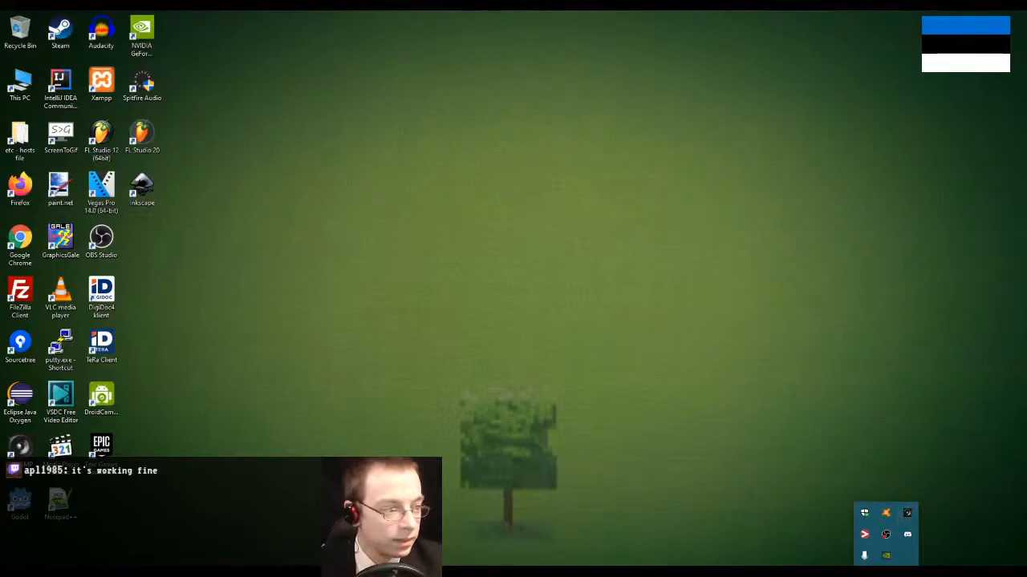
click(886, 572)
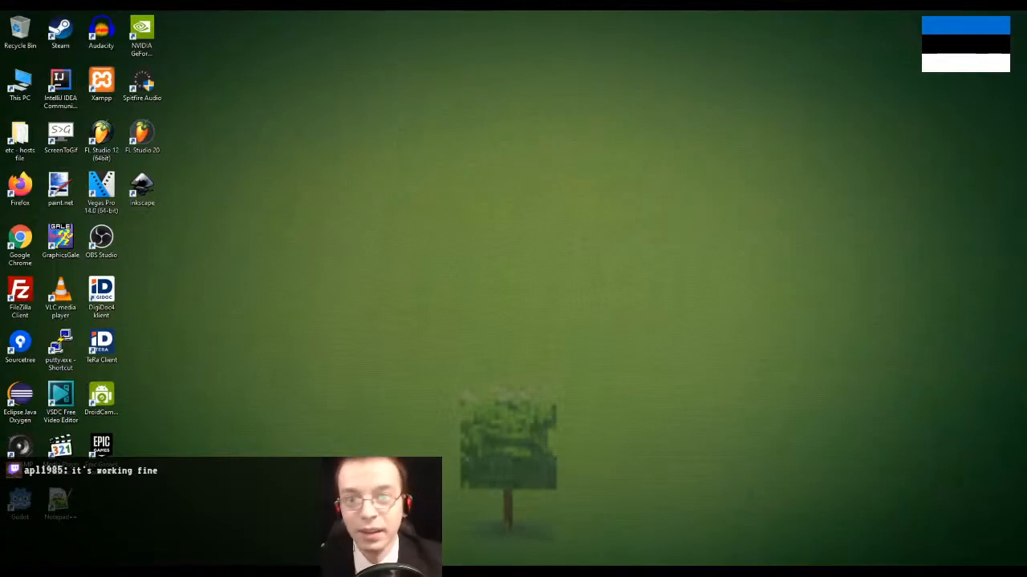
key(alt+Tab)
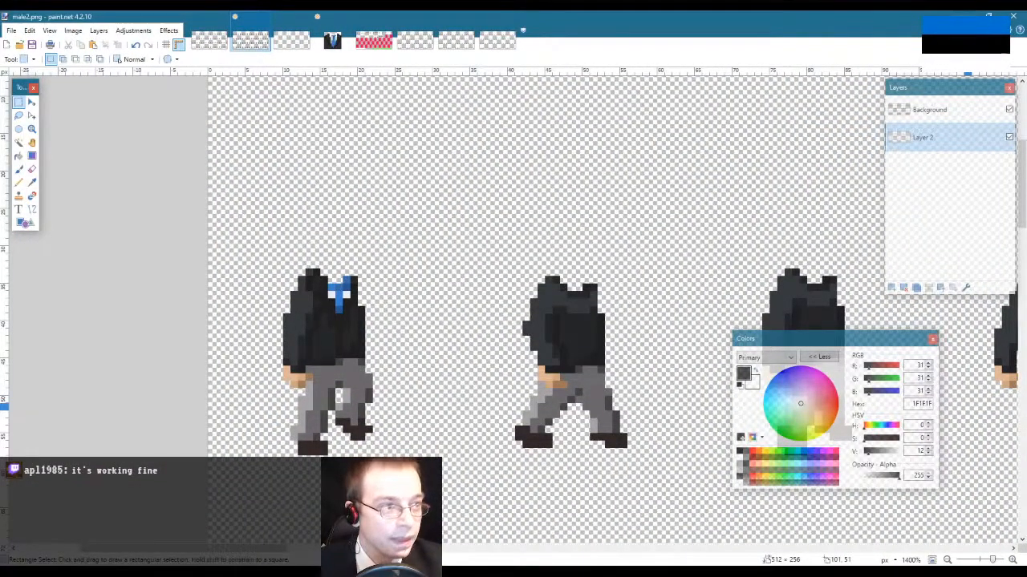
key(alt+Tab)
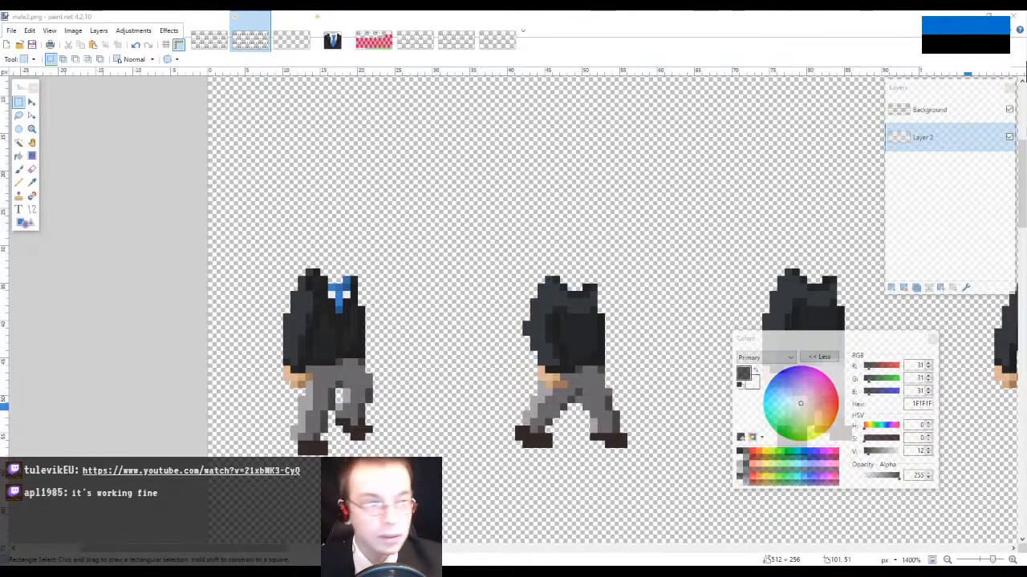
click(574, 13)
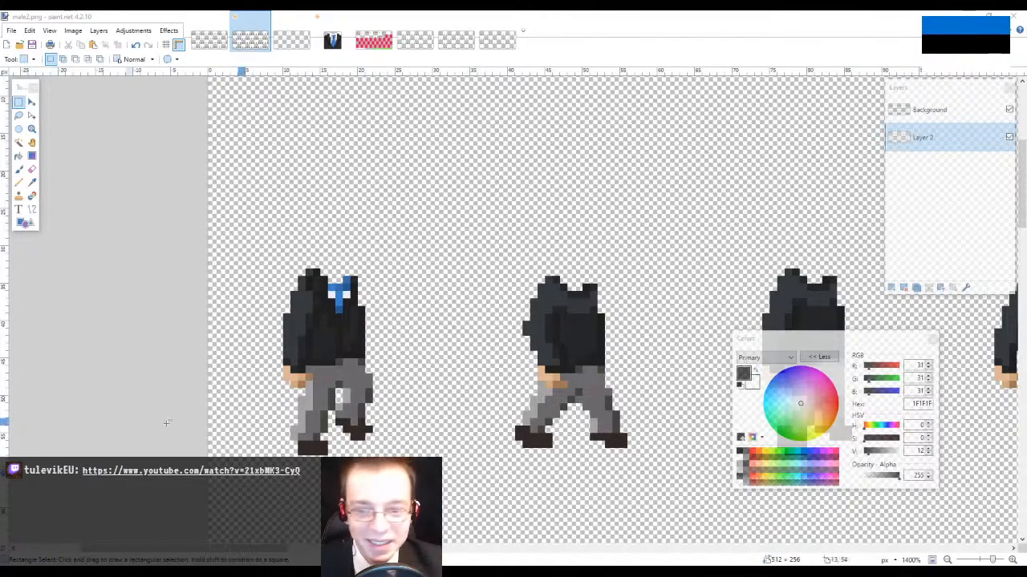
Step: Examine the first suit sprite up close together with the grey trousers beneath it
click(31, 129)
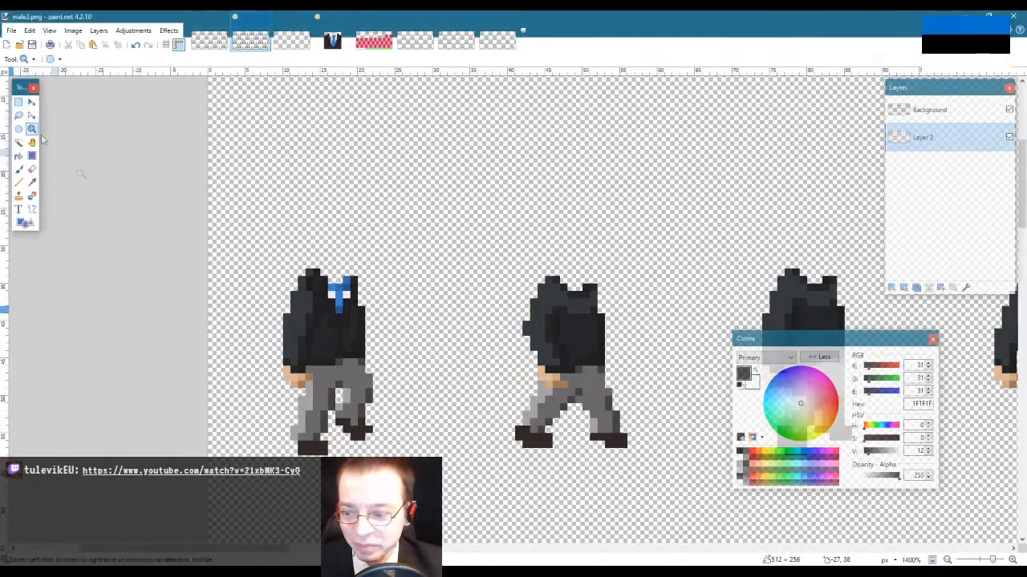
click(306, 328)
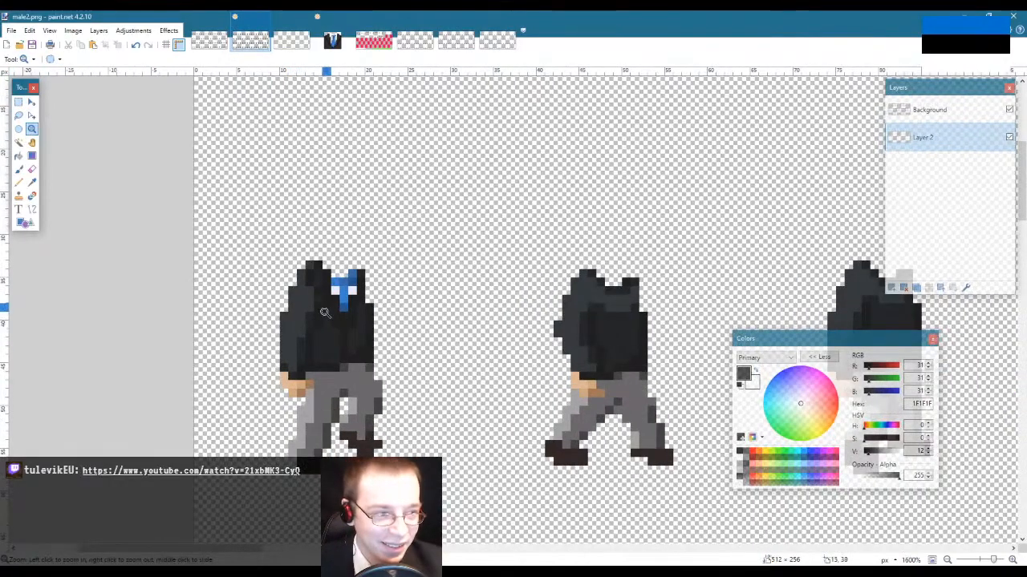
click(325, 313)
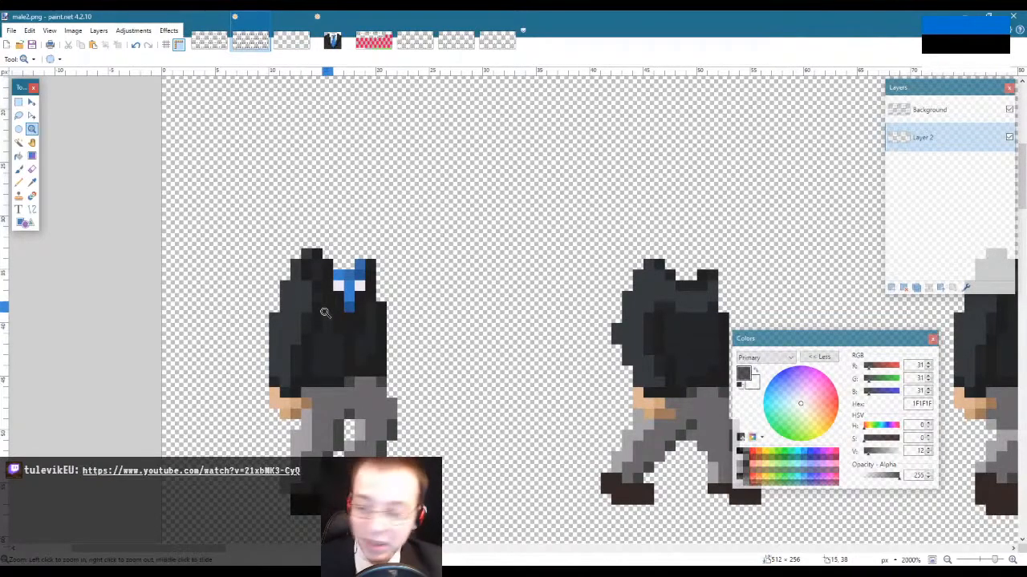
click(359, 306)
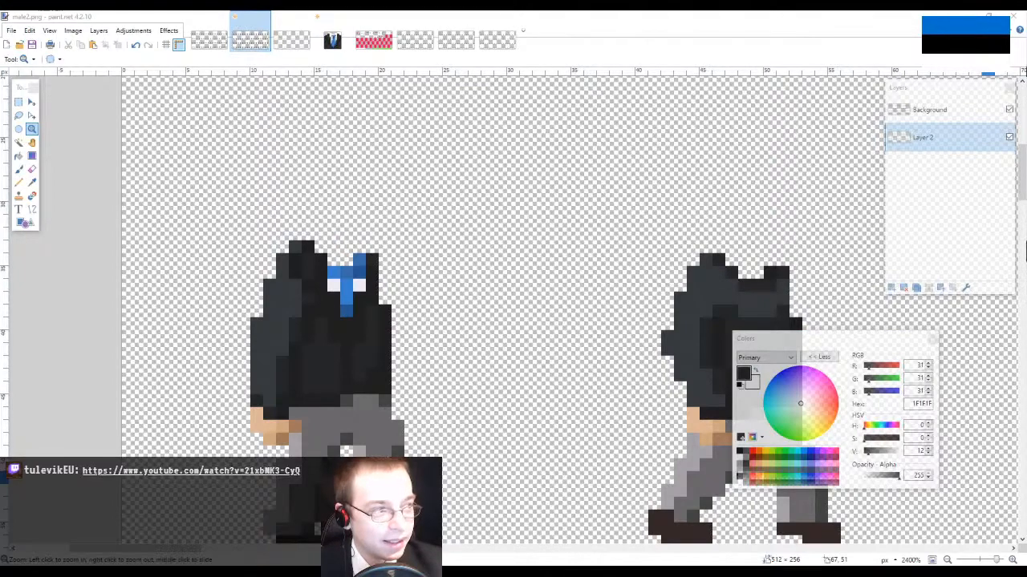
click(324, 337)
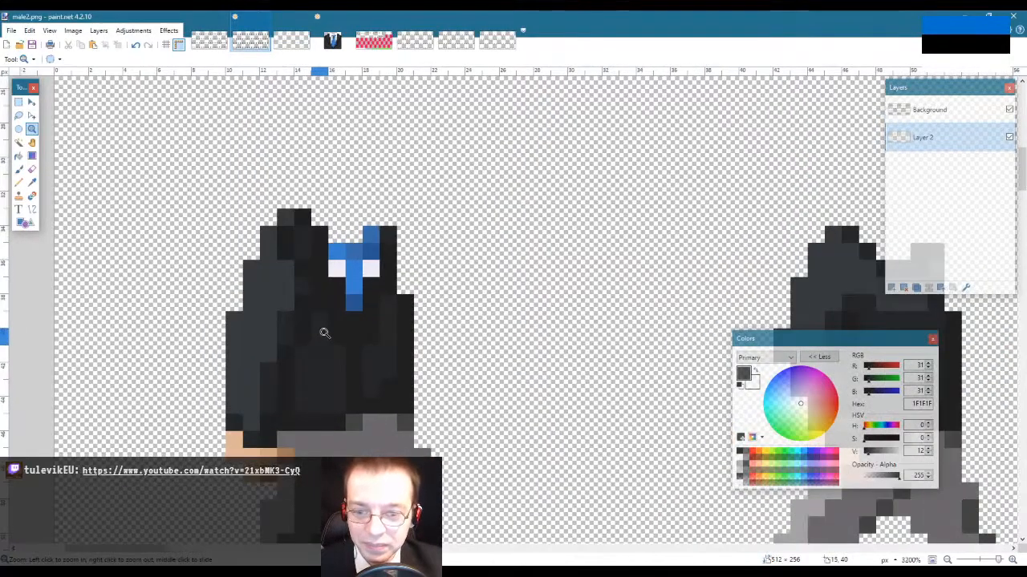
right_click(324, 338)
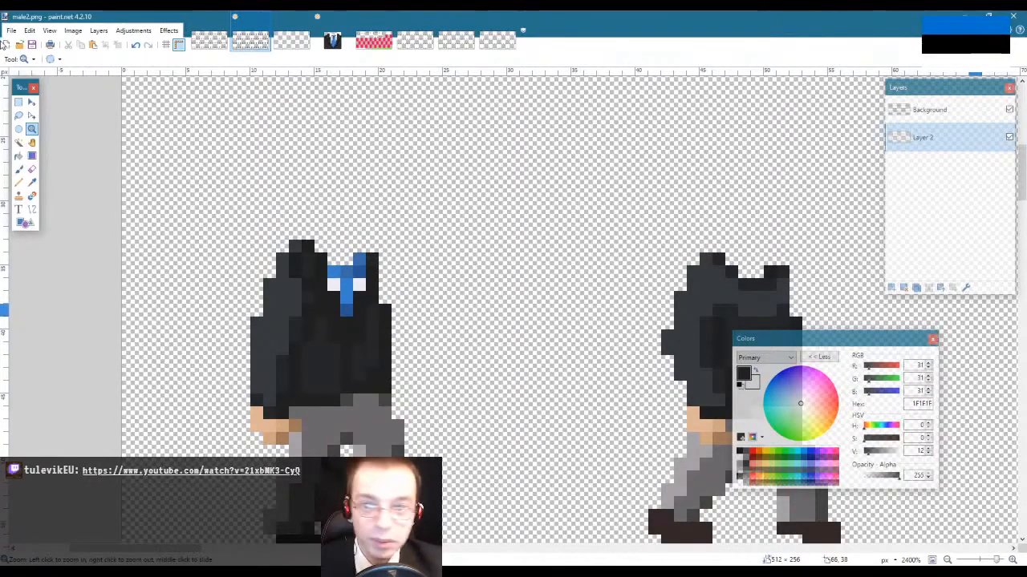
Step: Save the layered suit and trousers image in the body folder as male4.pdn in the paint.net format
click(11, 32)
click(36, 122)
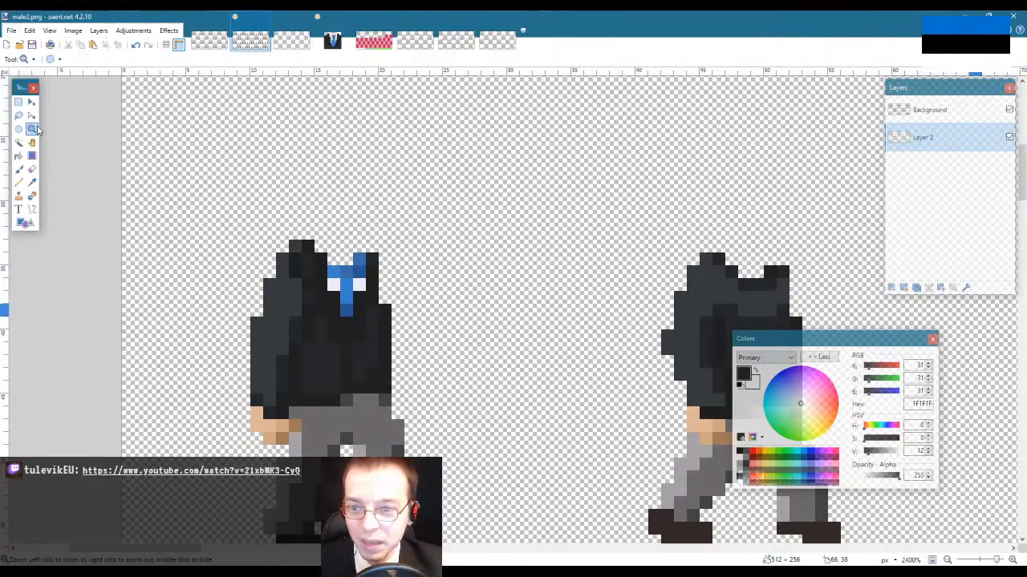
click(100, 257)
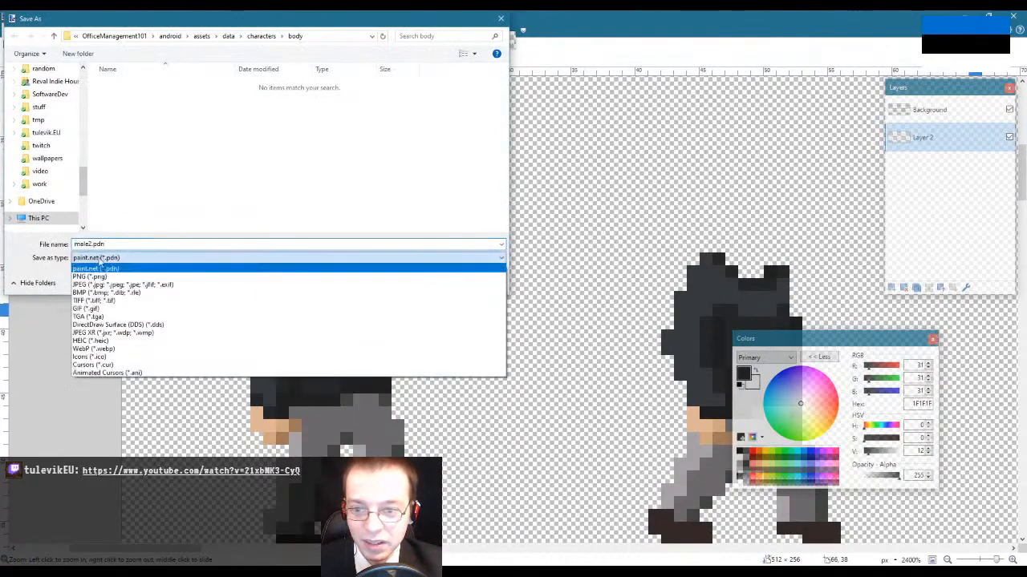
click(99, 265)
click(106, 243)
double_click(105, 244)
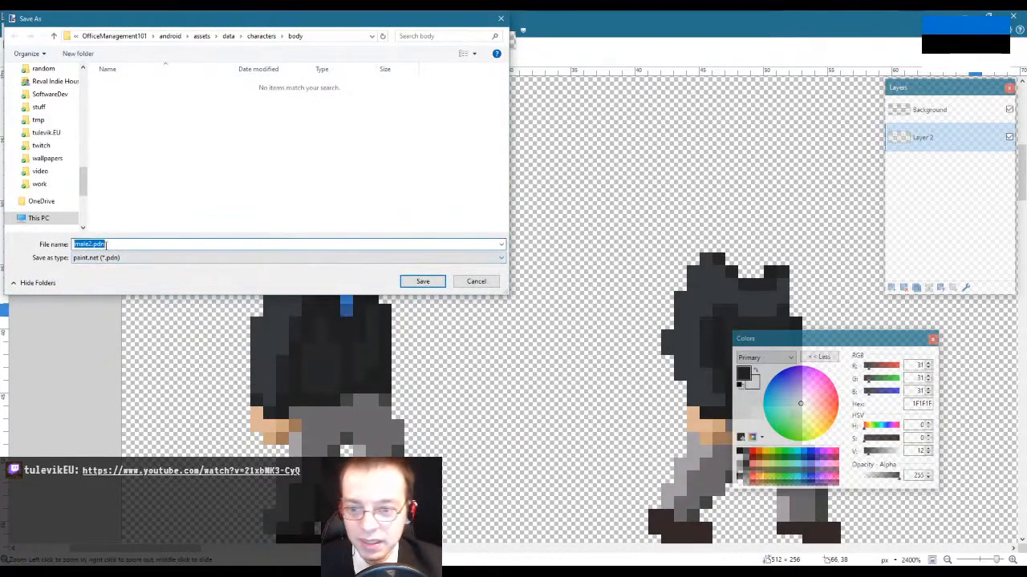
key(Left)
key(Right)
key(Right)
key(Right)
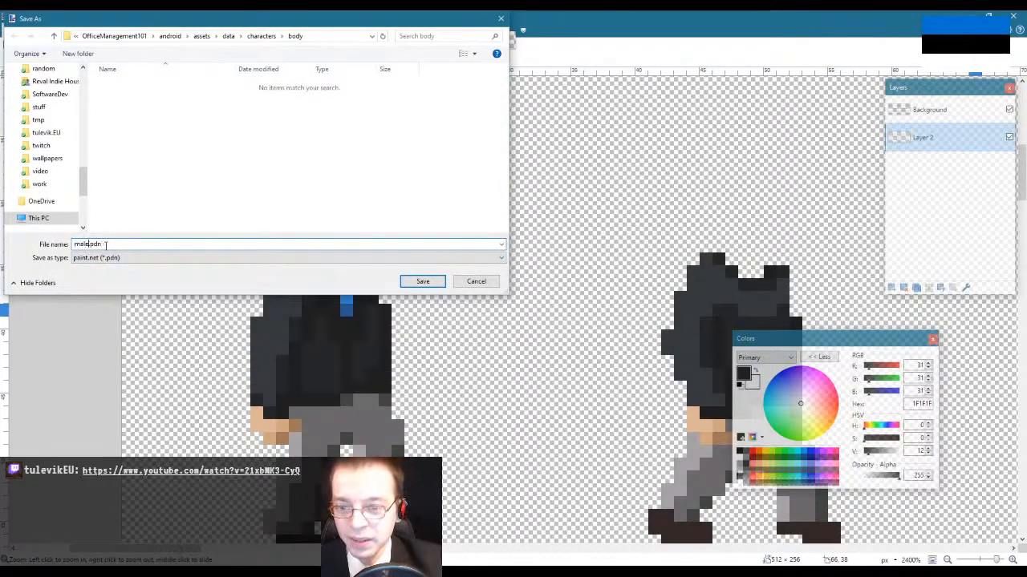
text(4)
key(Return)
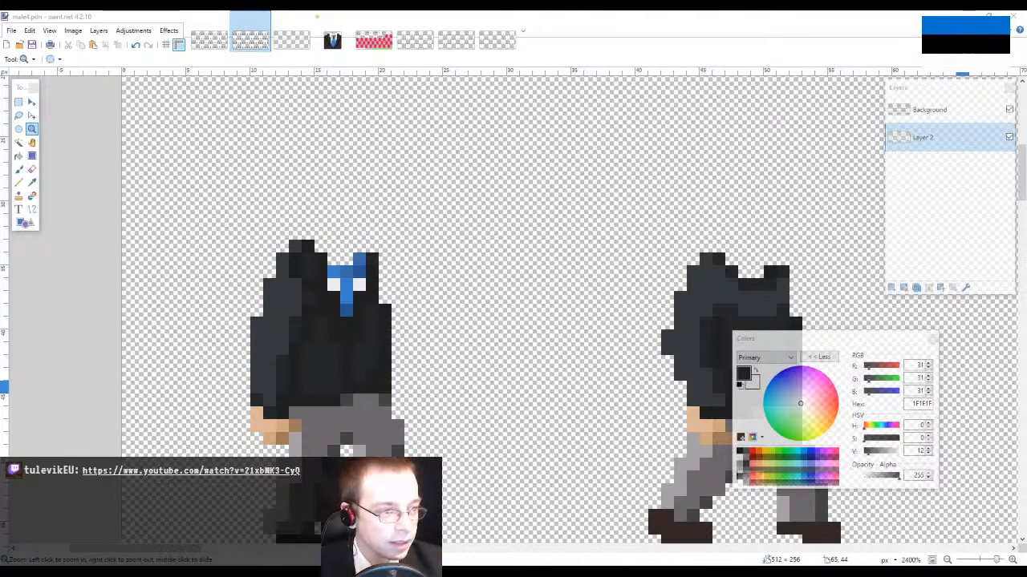
Step: Open the group of head sprite sheets, including the bearded male4.png, as separate images
drag(523, 202, 448, 191)
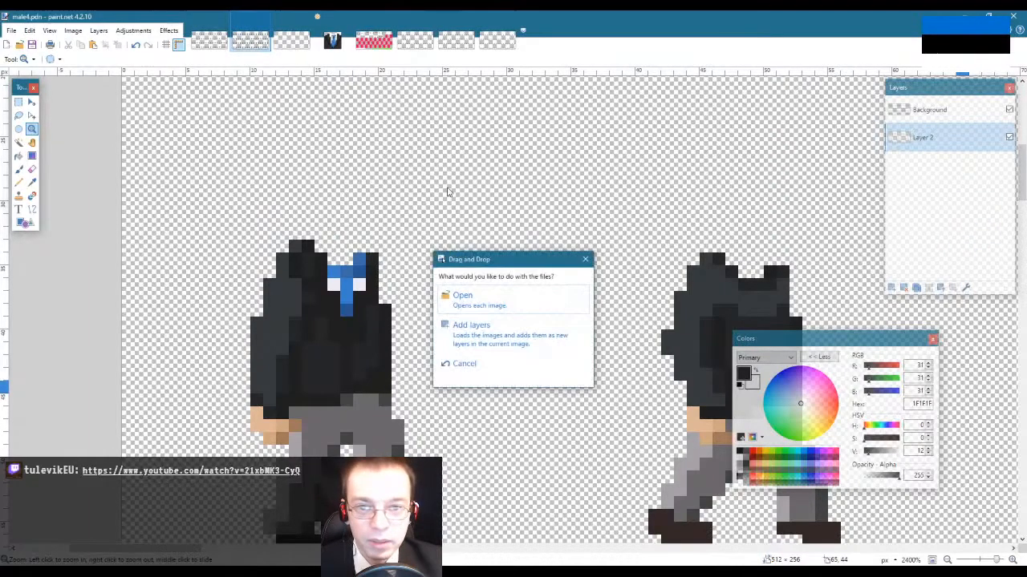
click(486, 294)
click(407, 257)
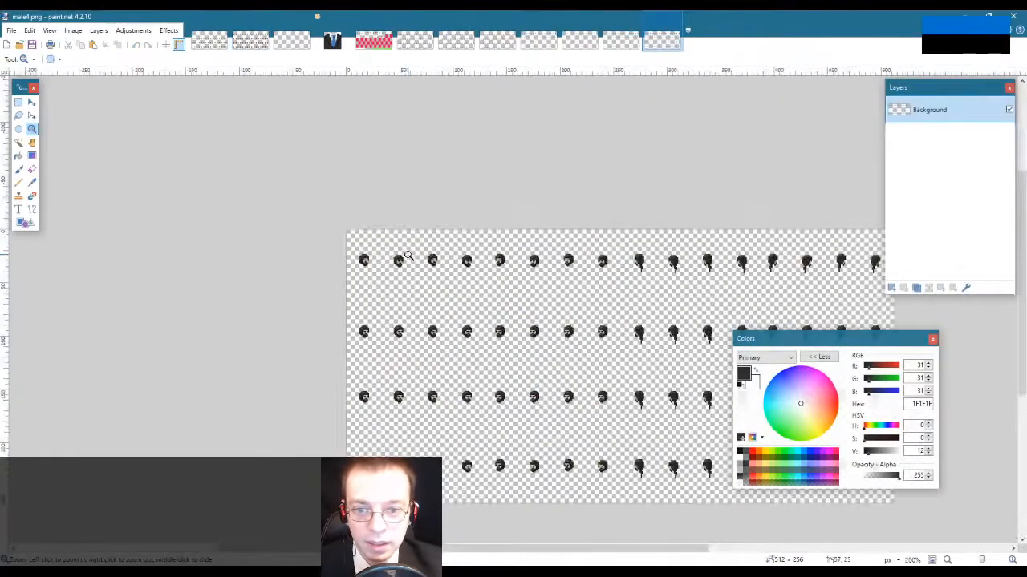
click(408, 255)
click(407, 255)
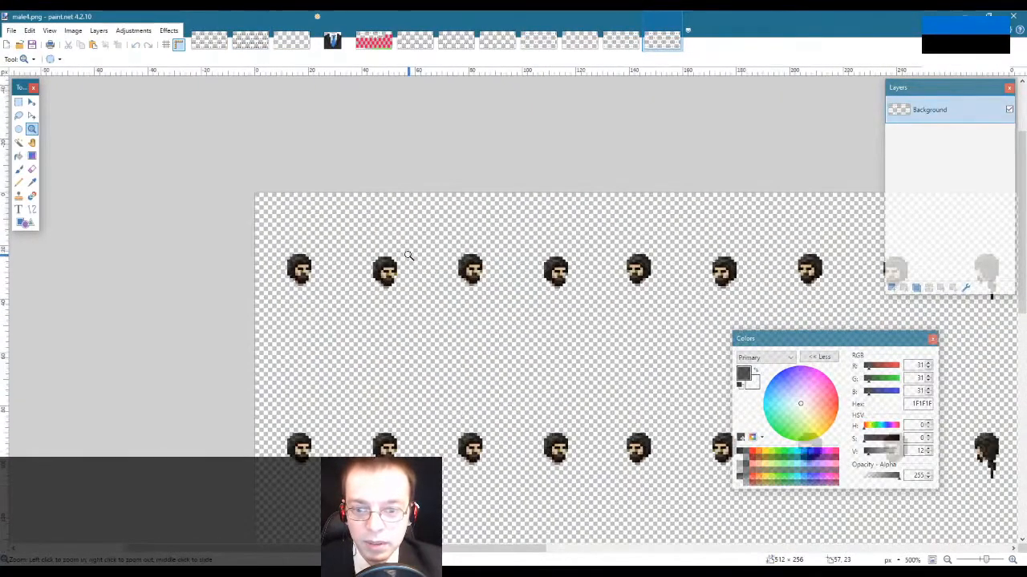
click(408, 255)
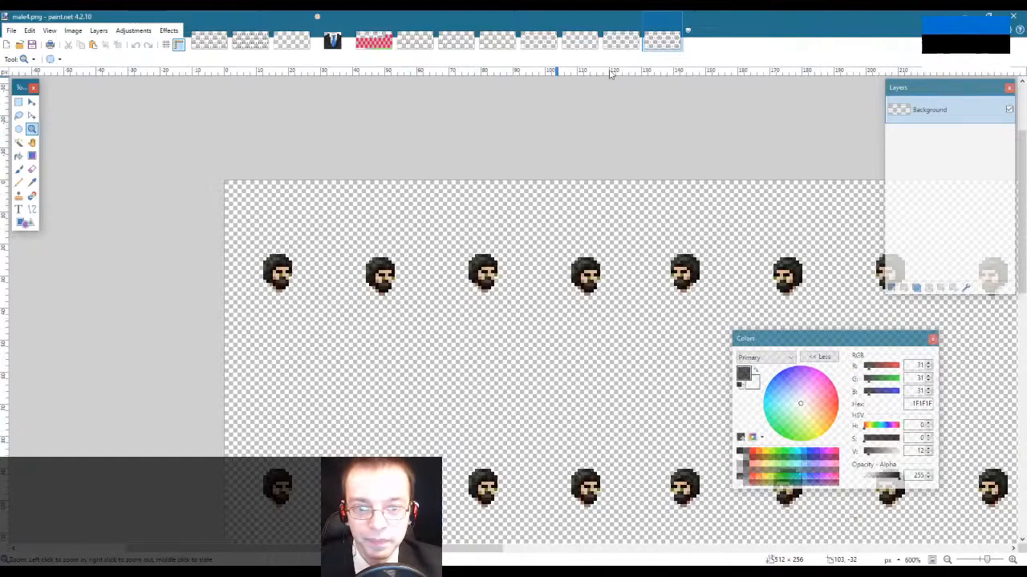
Step: Find the balding grey-haired head sheet male2.png among the head images and copy its whole contents
click(620, 41)
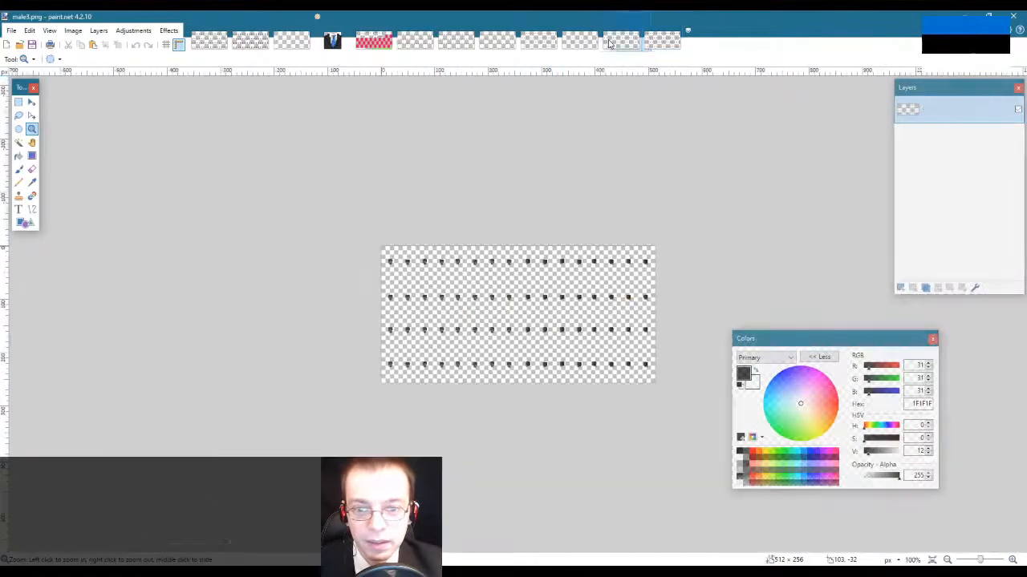
key(ctrl+plus)
key(ctrl+plus)
click(579, 40)
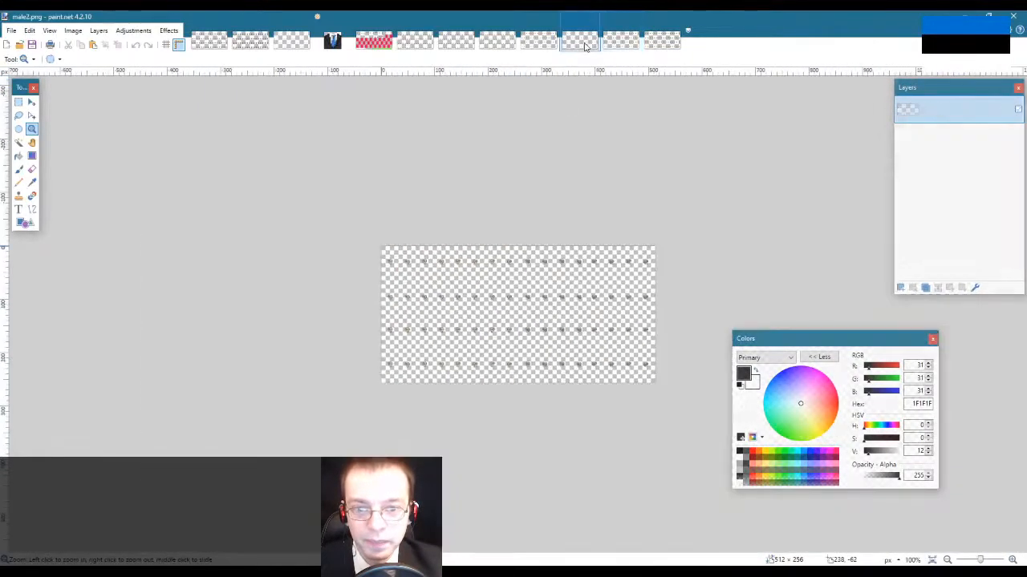
click(486, 274)
click(486, 273)
click(486, 273)
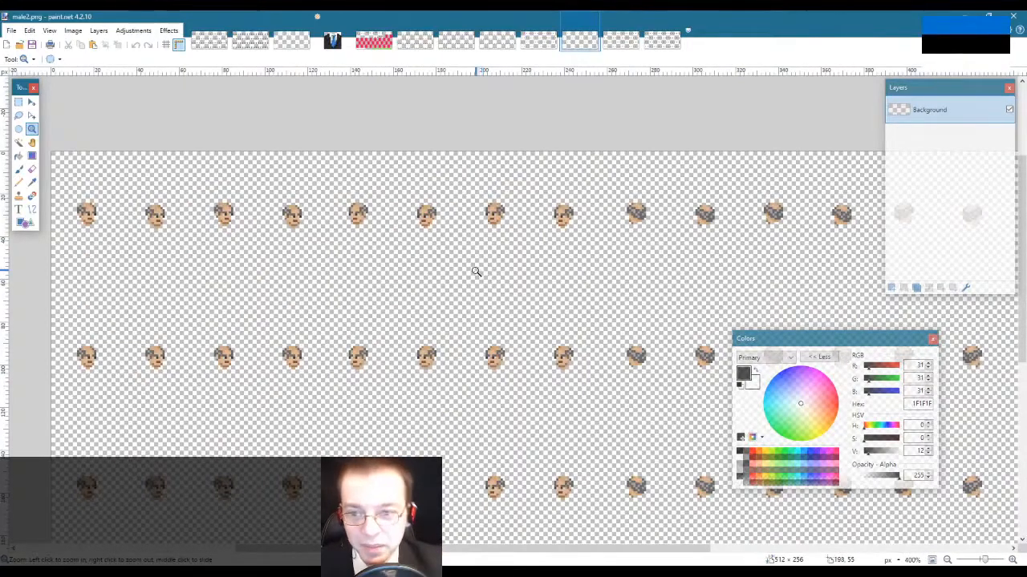
key(ctrl+a)
Step: Paste the copied heads into male4.pdn as a new layer and move that layer below the trousers layer
click(238, 45)
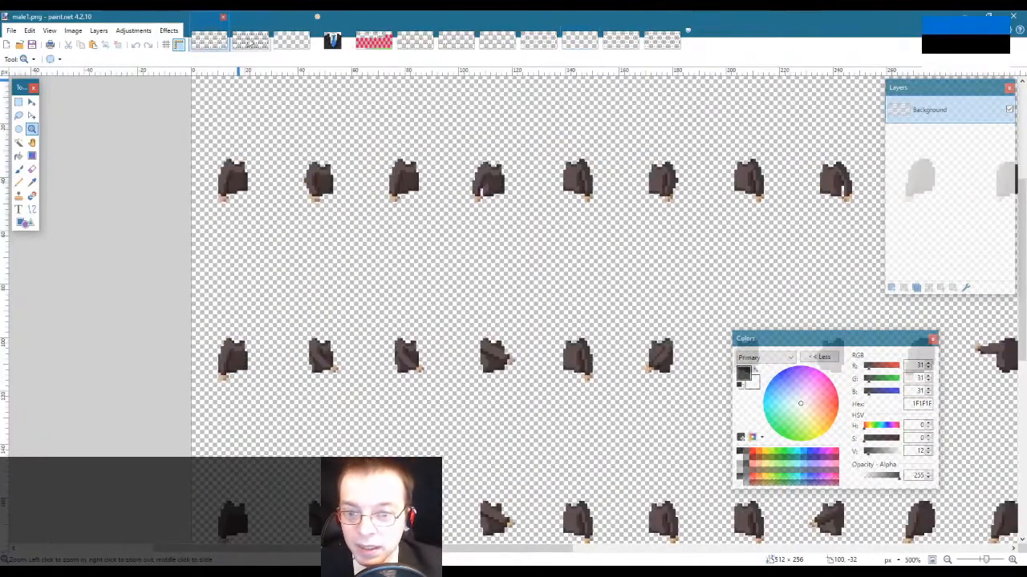
click(264, 41)
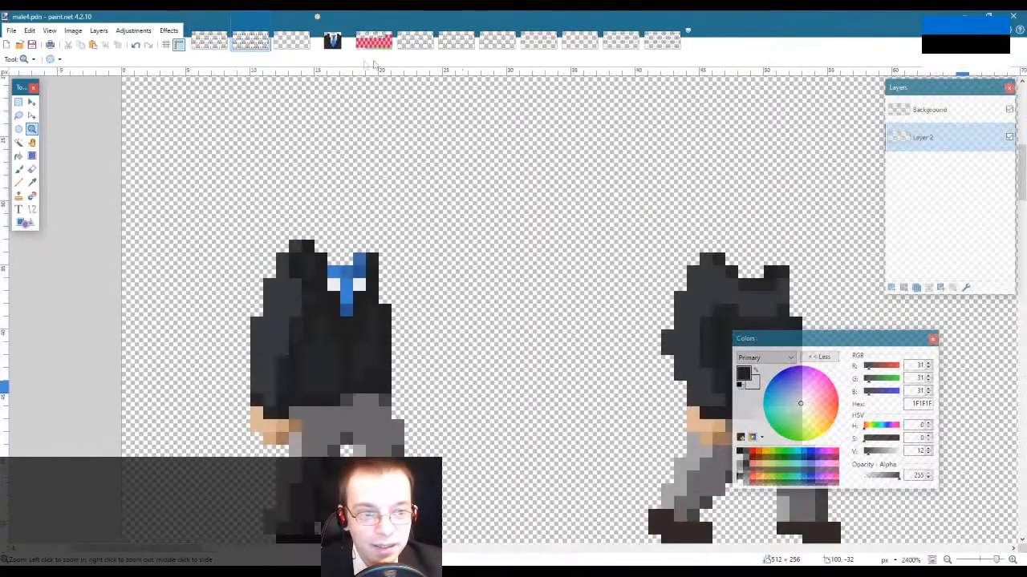
click(29, 30)
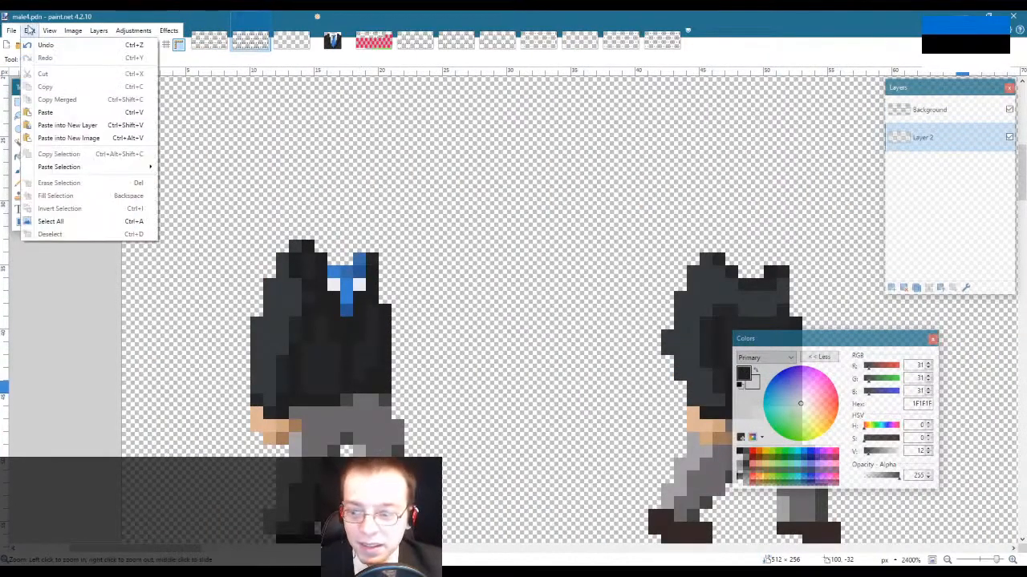
click(70, 126)
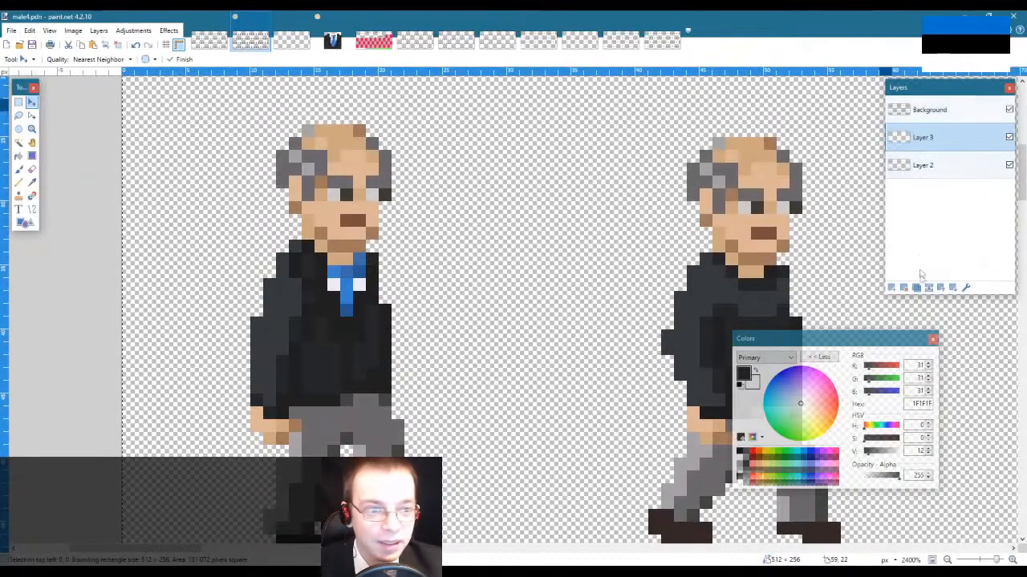
click(941, 289)
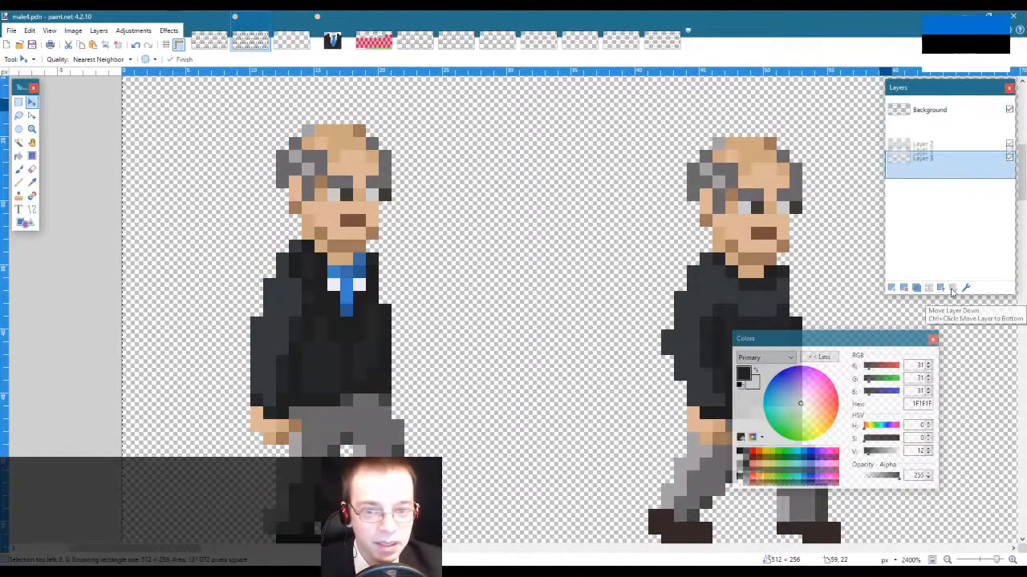
key(s)
click(486, 245)
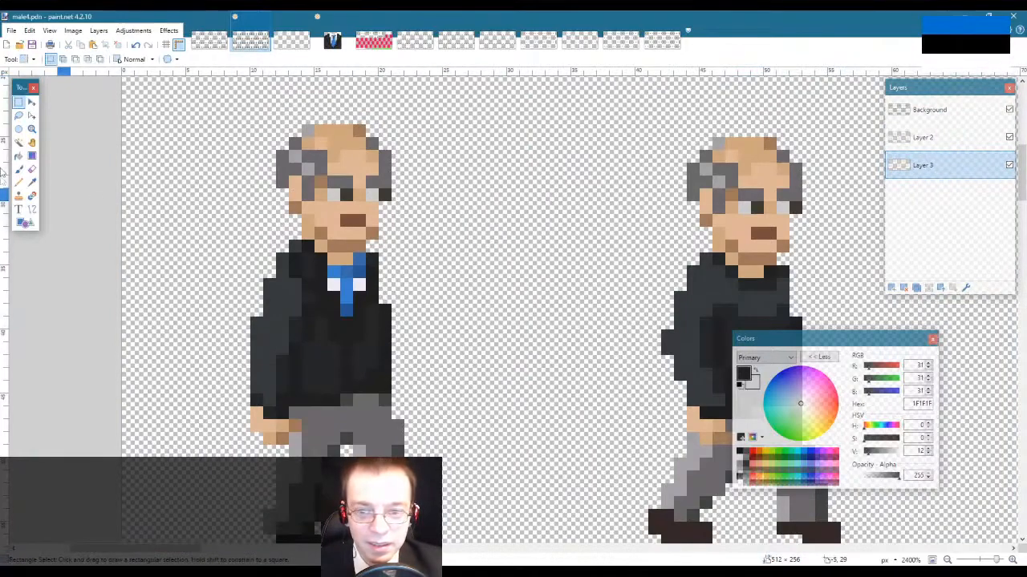
Step: Examine the assembled characters across the sheet, then inspect the first sprite's head, collar and tie up close
click(32, 129)
right_click(357, 266)
right_click(357, 267)
right_click(357, 267)
right_click(356, 267)
right_click(357, 267)
right_click(374, 299)
right_click(374, 298)
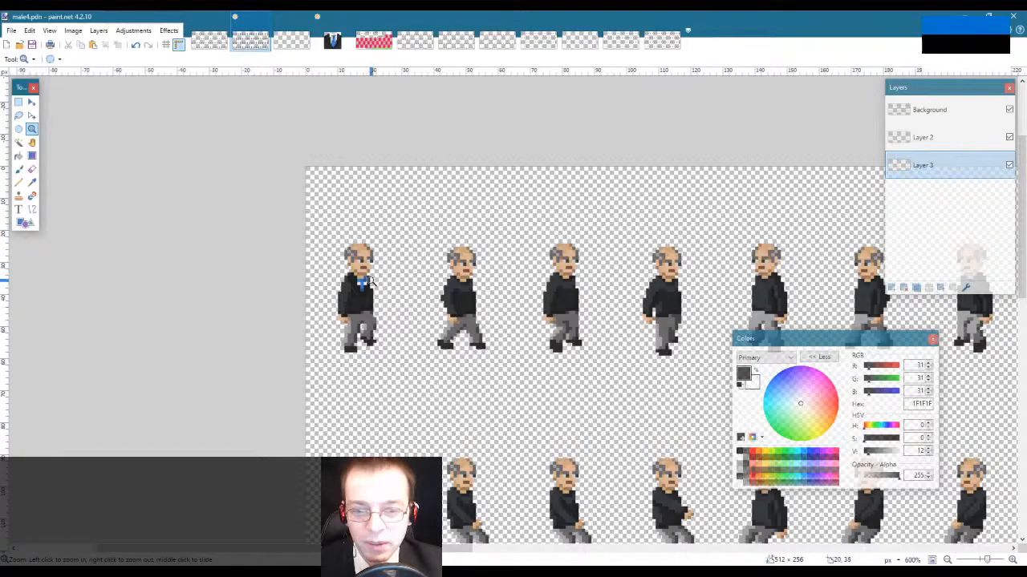
click(366, 245)
click(365, 245)
click(366, 245)
click(366, 246)
click(365, 245)
click(366, 245)
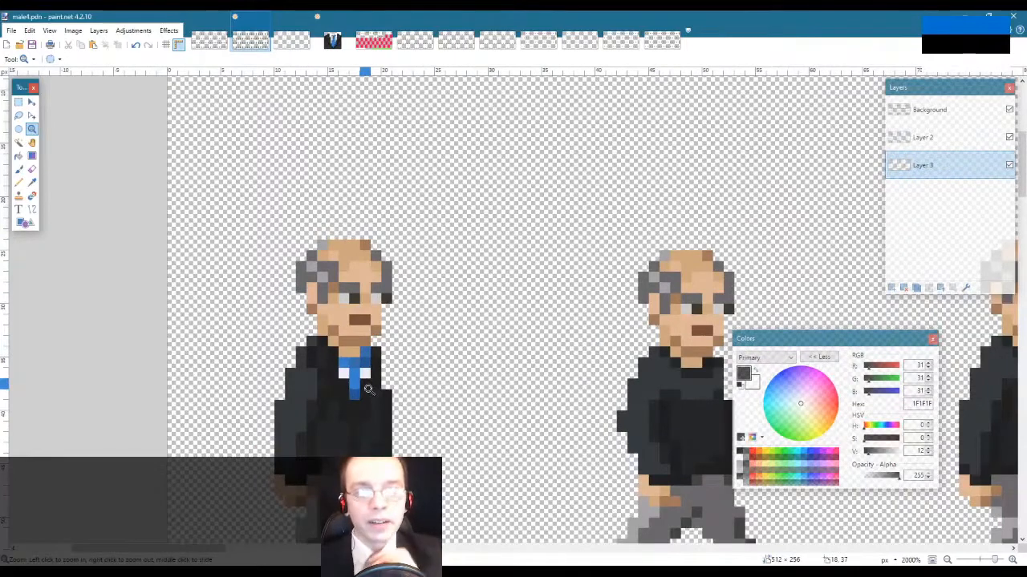
key(k)
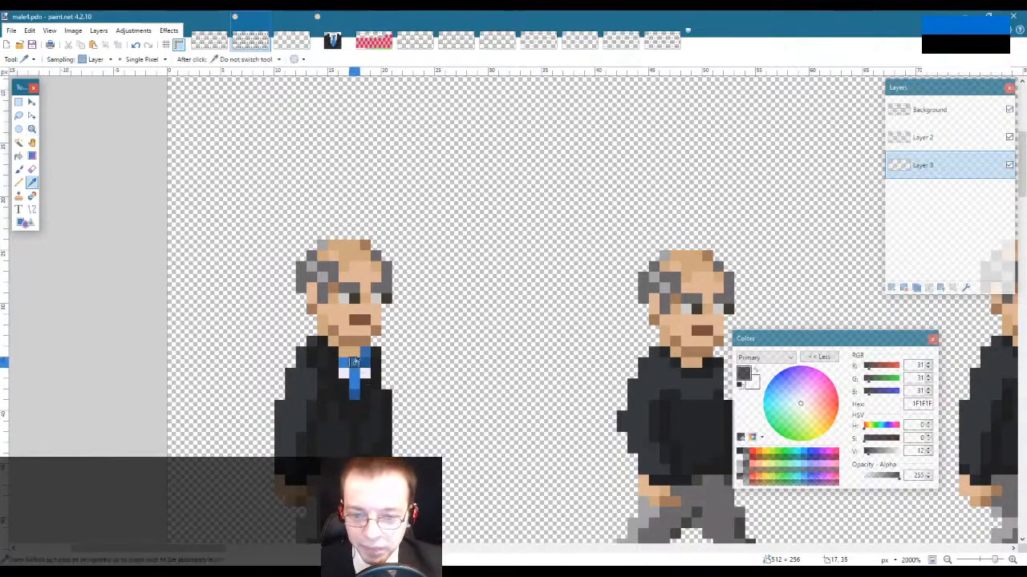
click(345, 361)
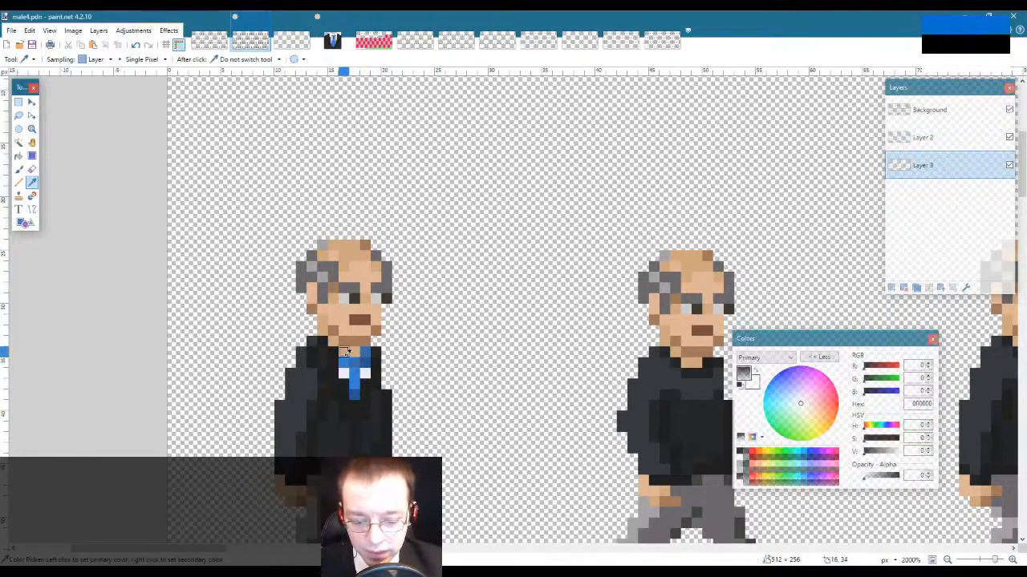
key(p)
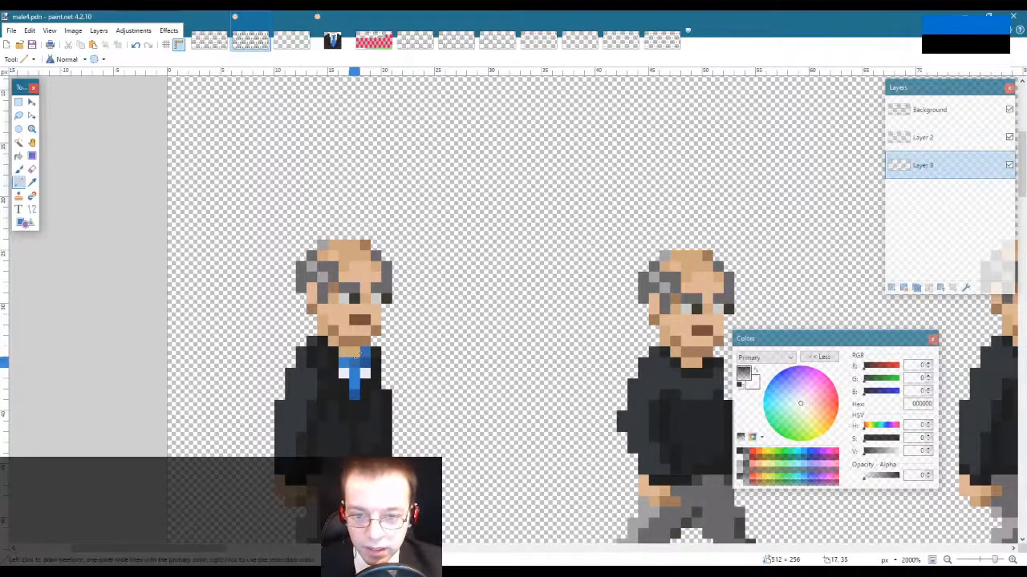
Step: On the Background layer, extend the first sprite's collar at the neck with the sampled tie blue 396DA9
click(926, 110)
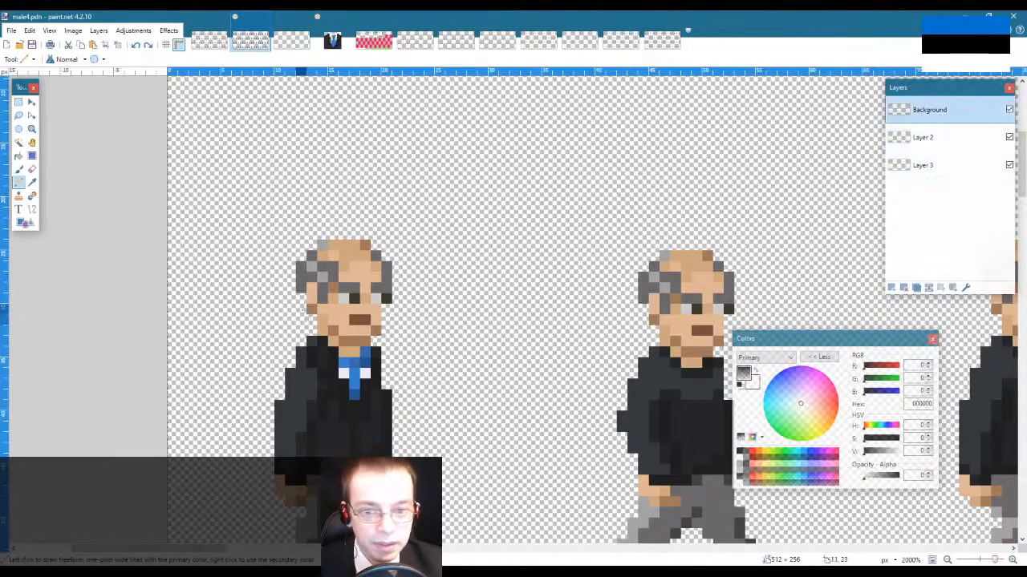
key(k)
click(347, 355)
key(p)
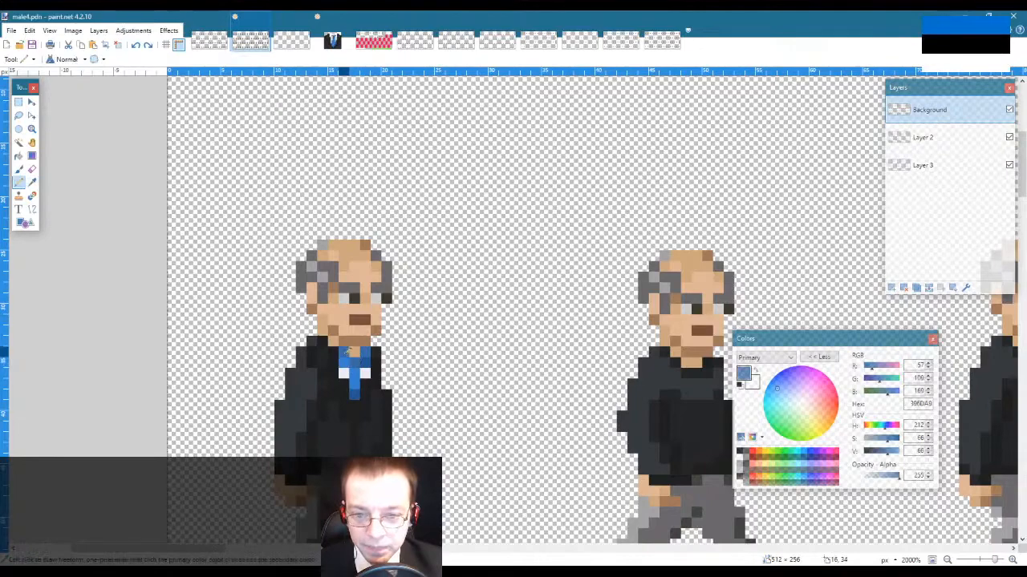
Step: Shade the first sprite's tie knot with the darker blue 285691 and finish the neck area with blue 396DA9
key(l)
key(k)
click(366, 352)
key(p)
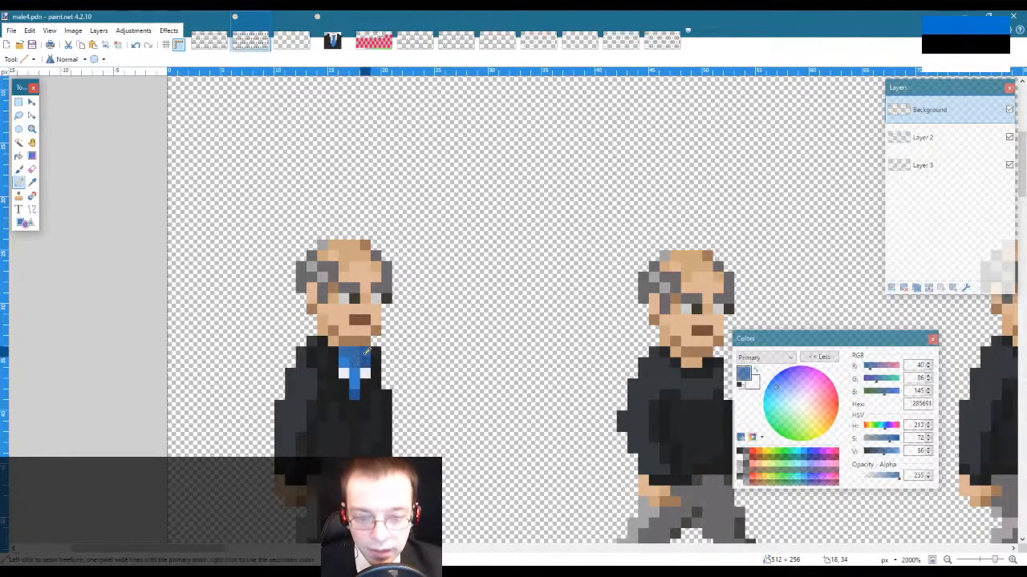
click(355, 363)
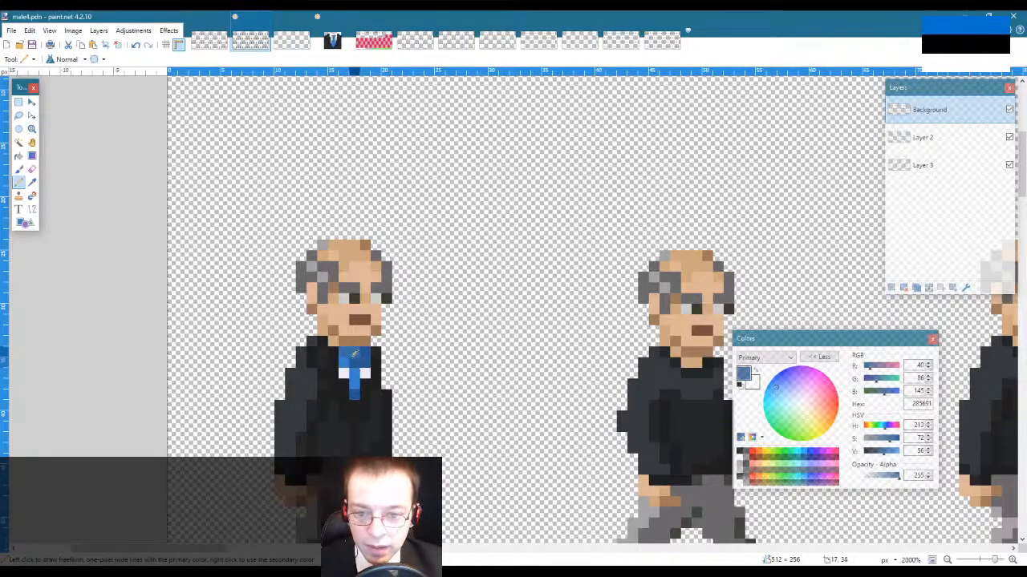
key(k)
click(354, 351)
key(p)
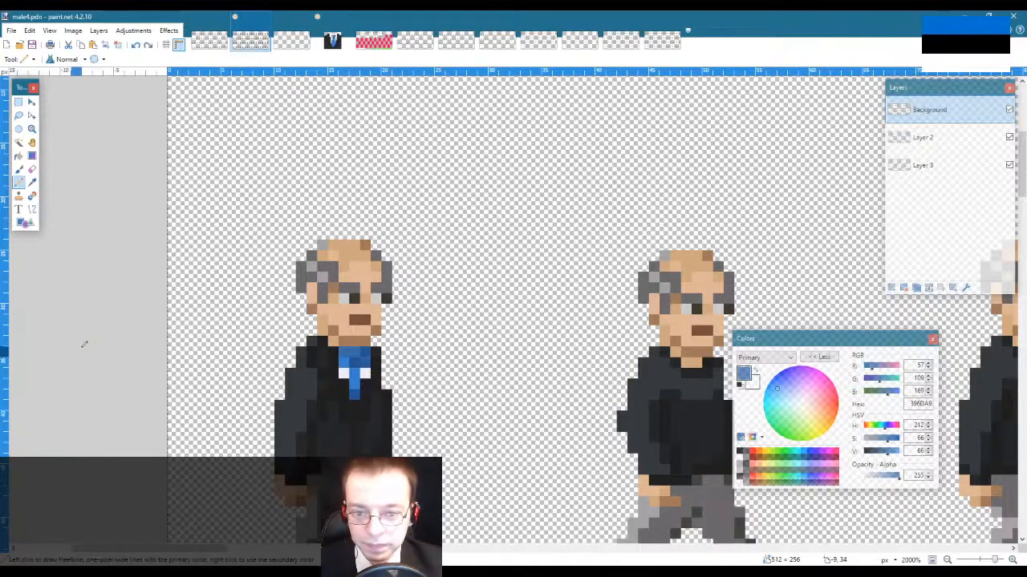
Step: Extend the shirt upward on the front side of the first sprite's tie using the sampled off-white EEE9F7
click(32, 128)
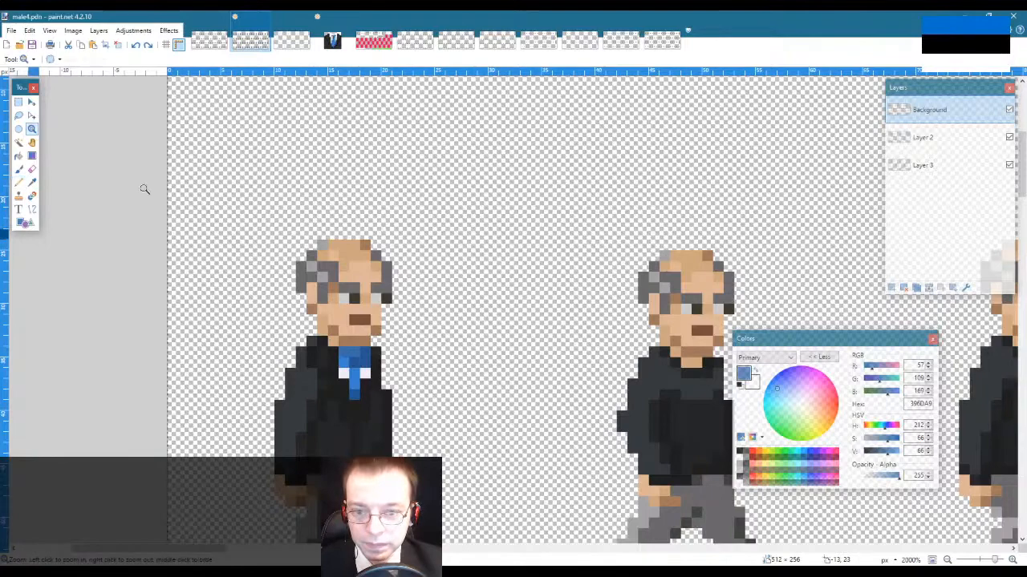
scroll(284, 257, down, 6)
scroll(319, 308, up, 3)
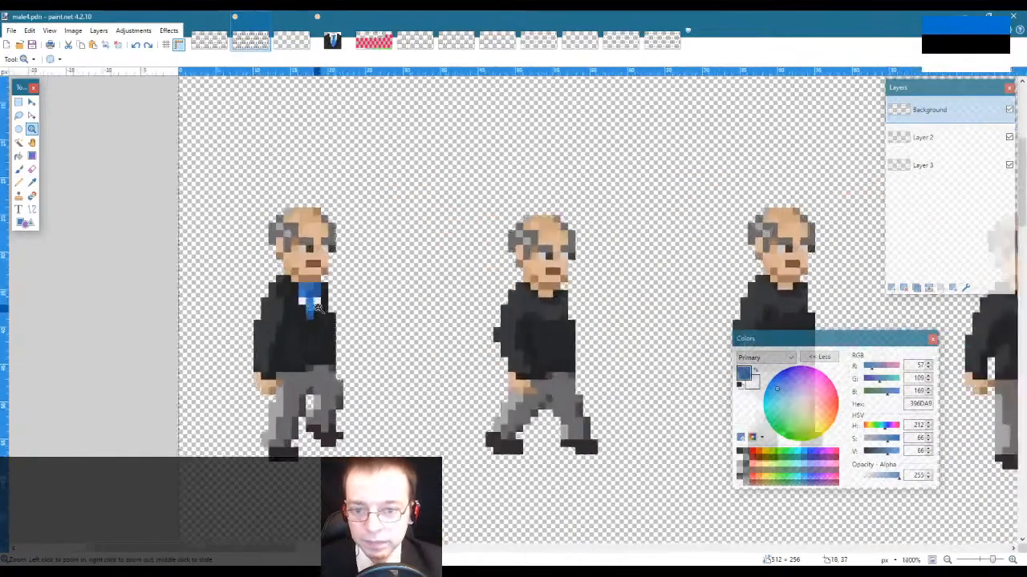
scroll(318, 308, up, 1)
key(k)
click(316, 293)
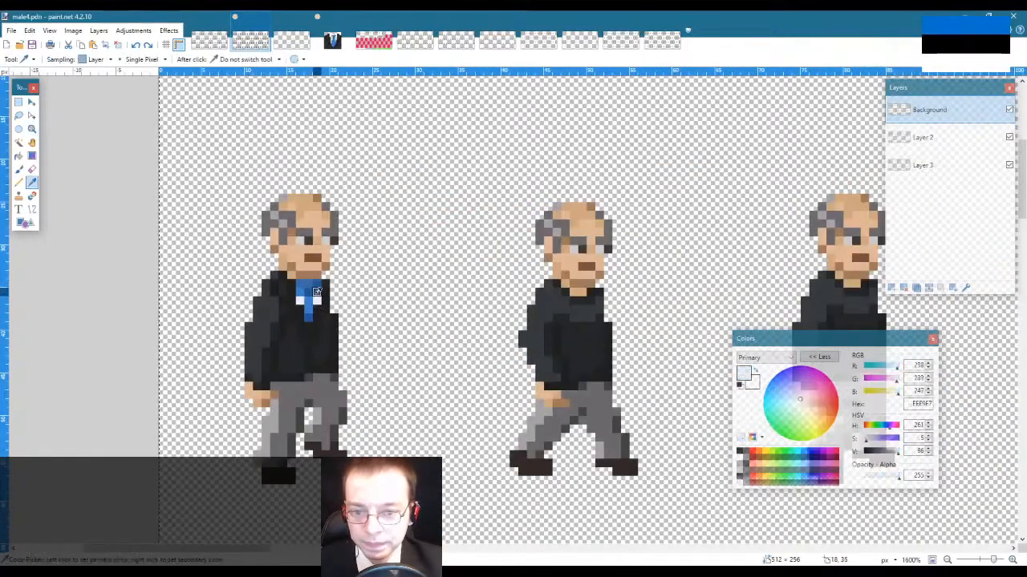
key(p)
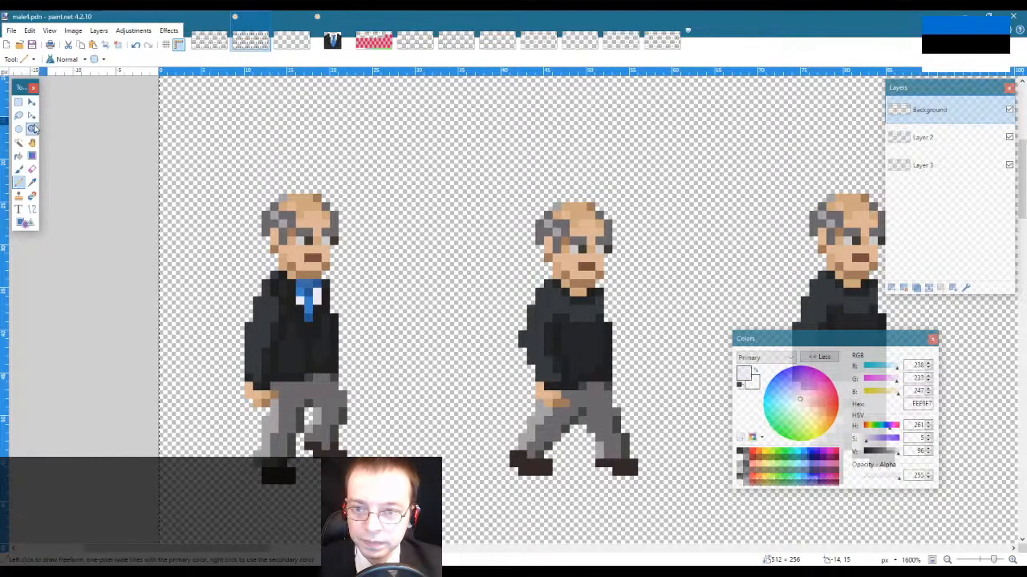
Step: Compare the reworked first sprite with the unedited sprites at sheet scale and up close
click(34, 129)
right_click(297, 261)
right_click(297, 262)
right_click(296, 261)
right_click(297, 262)
right_click(297, 261)
right_click(297, 262)
right_click(297, 261)
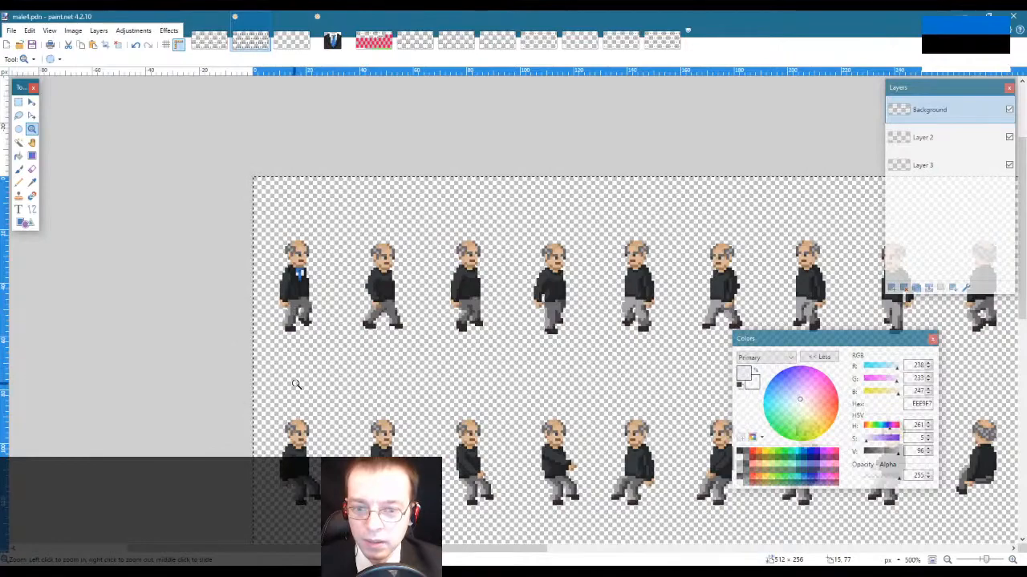
scroll(287, 276, up, 7)
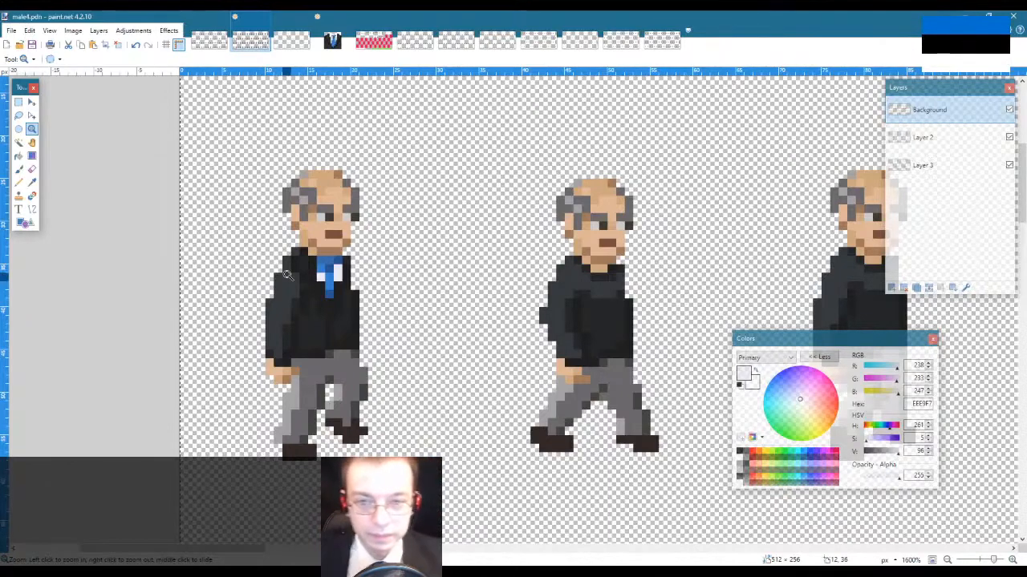
Step: Darken the first sprite's jacket around the shoulder and lapel with the sampled near-black 1F1F1F
click(321, 294)
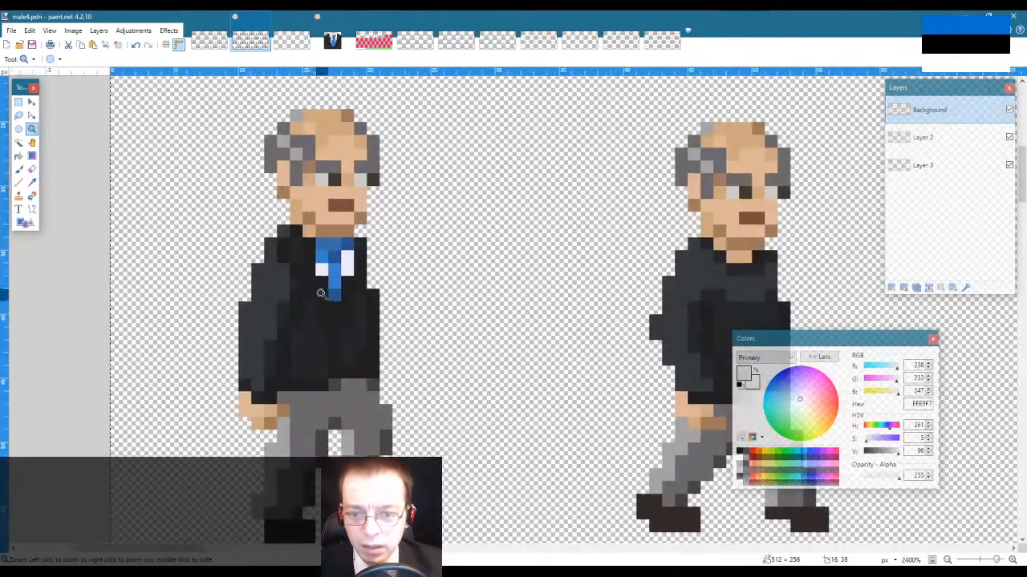
key(k)
click(309, 281)
key(o)
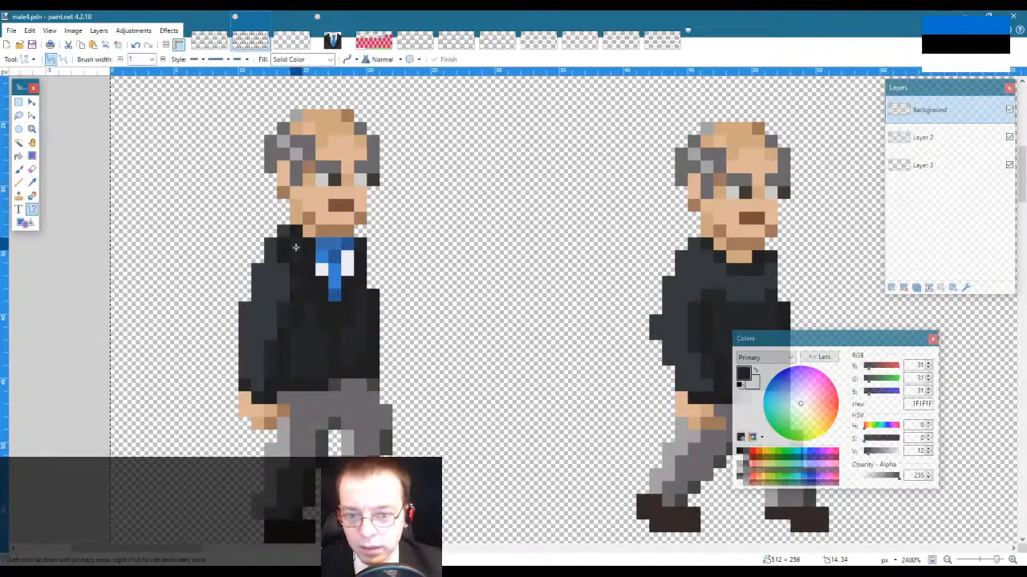
key(p)
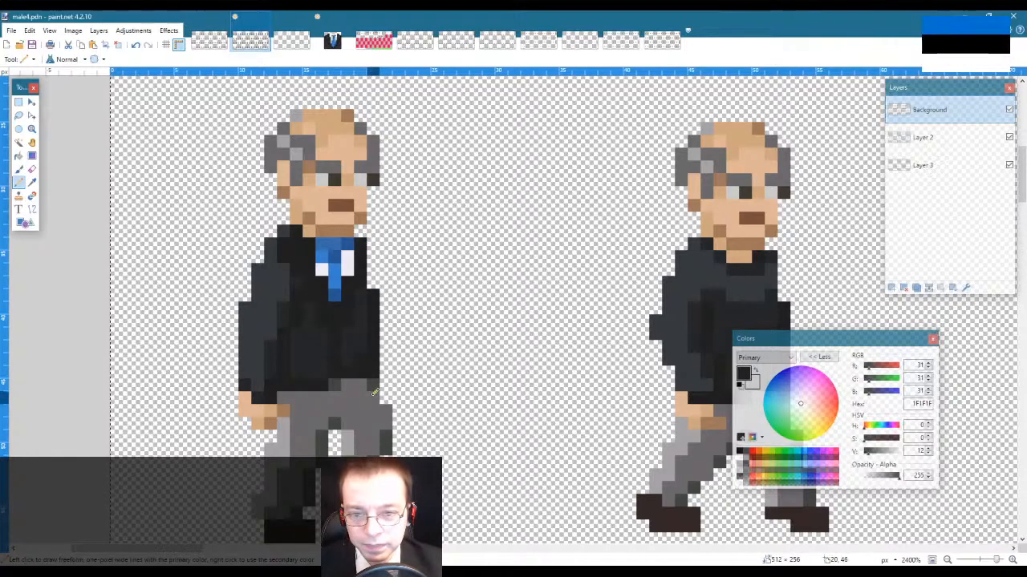
Step: Compare the first suit sprite in male4.pdn with the suit-and-tie icon om101_launcher.ico
click(32, 128)
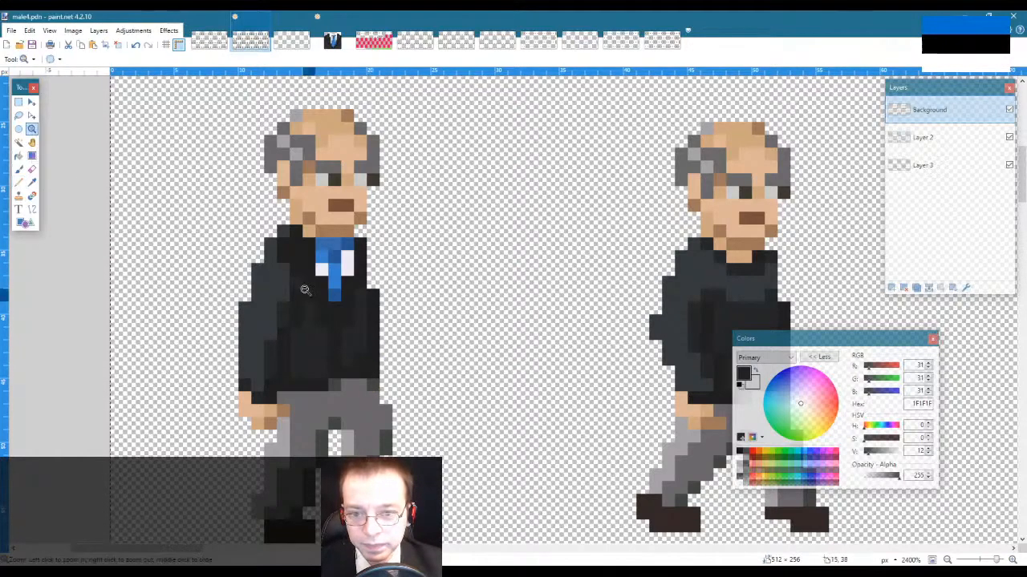
right_click(305, 290)
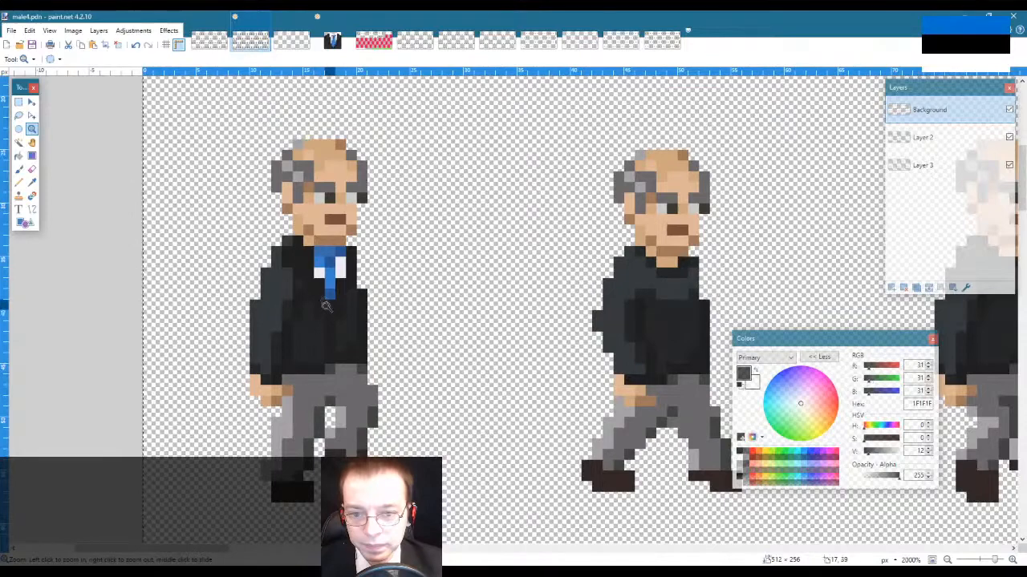
click(323, 301)
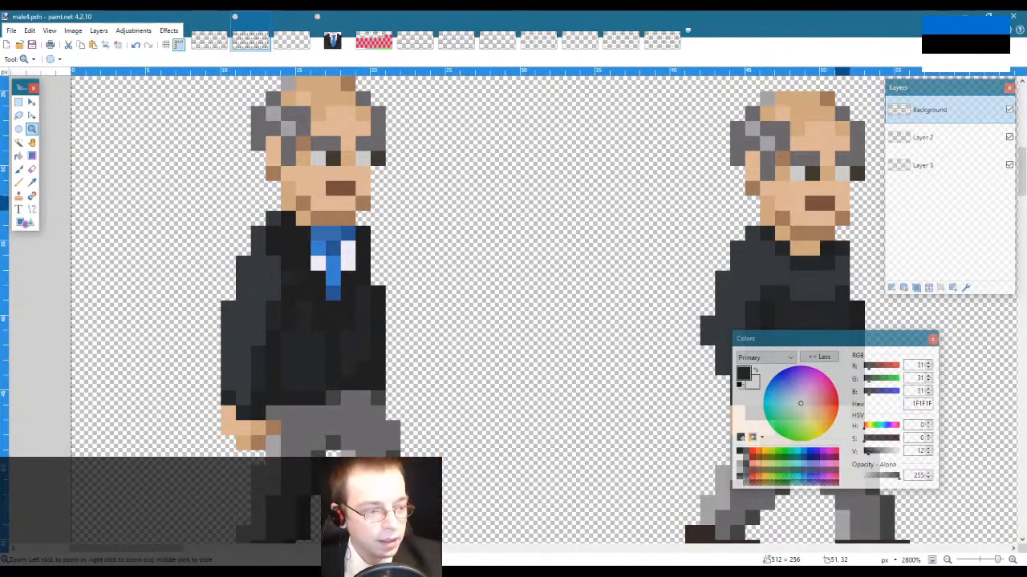
click(332, 40)
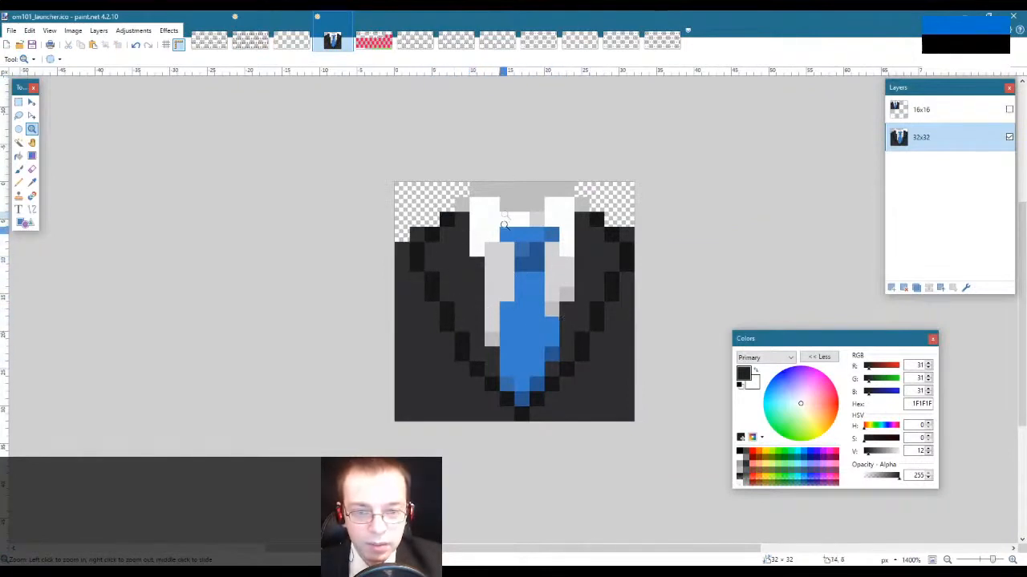
click(251, 42)
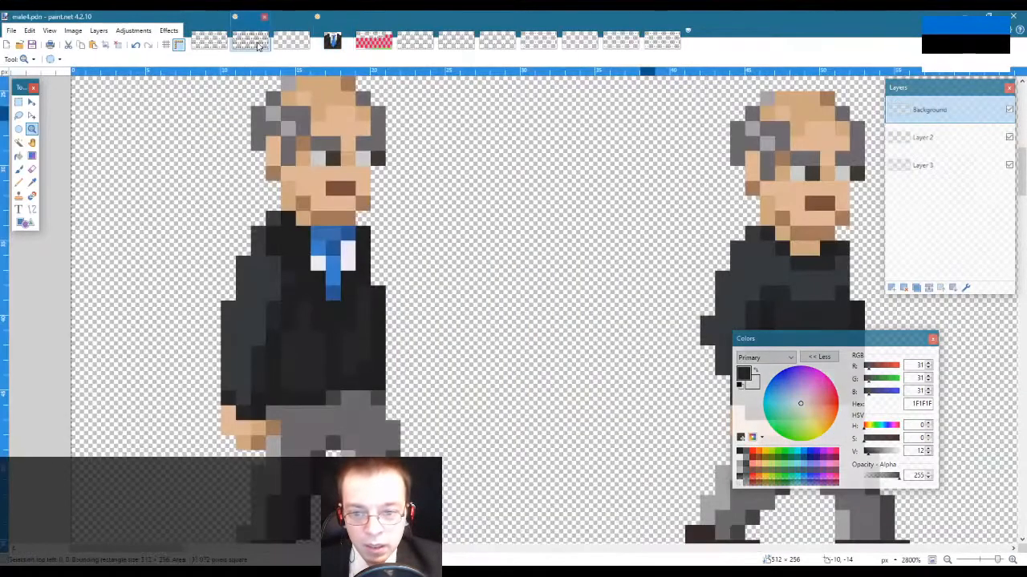
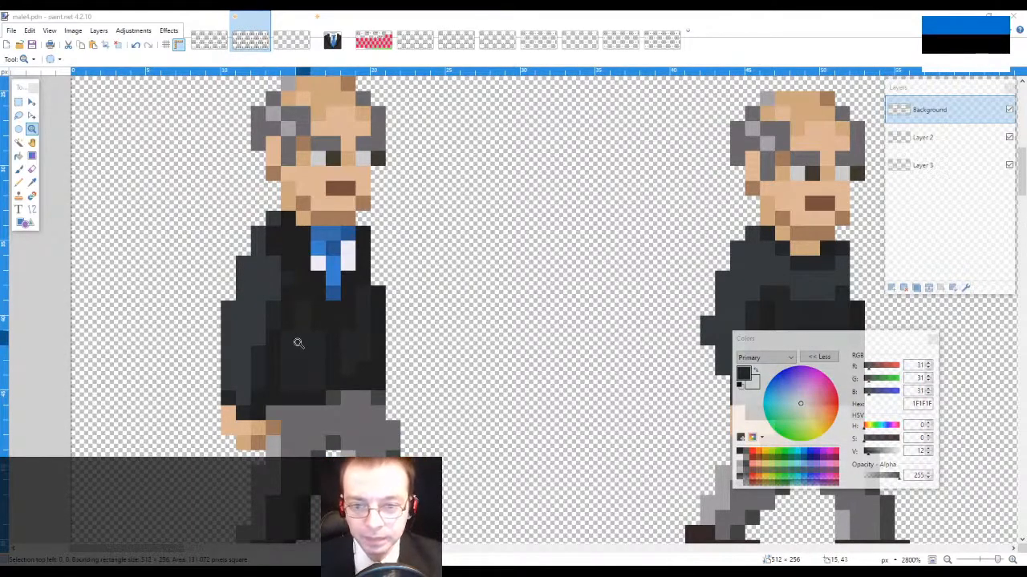
right_click(297, 343)
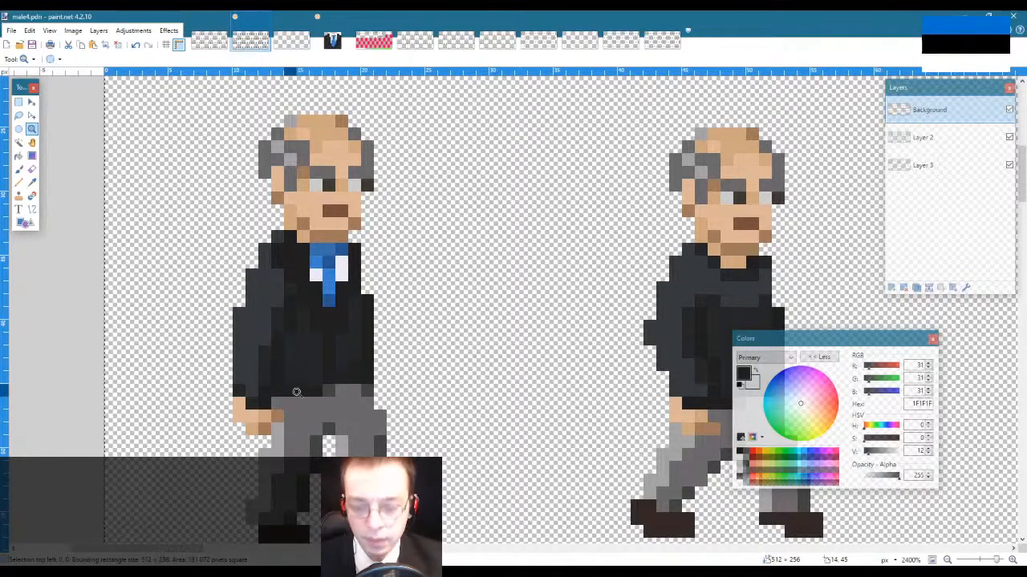
Step: Shade the front of the first sprite's jacket with a darker near-black 161616
key(k)
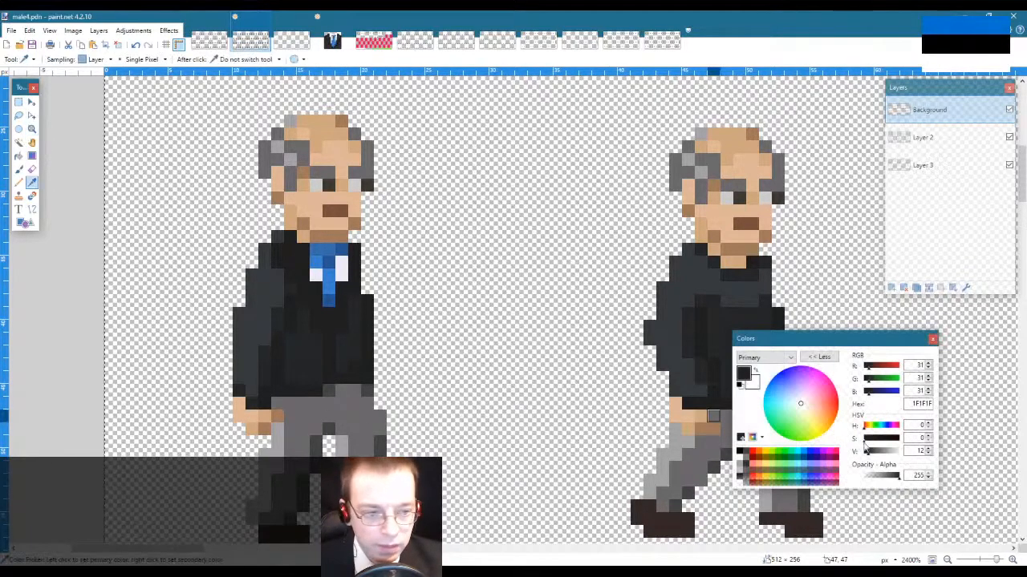
drag(865, 454, 867, 457)
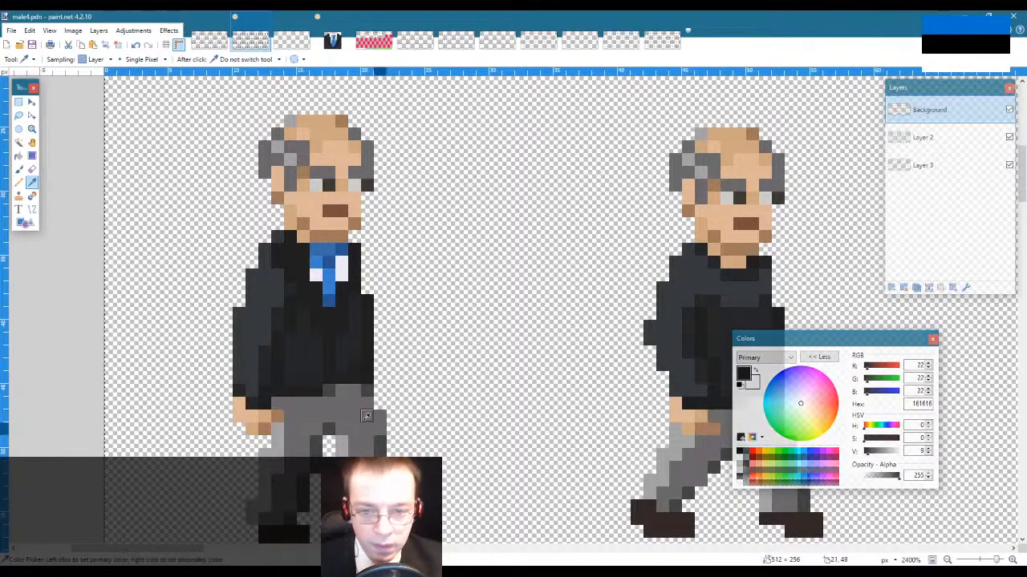
key(p)
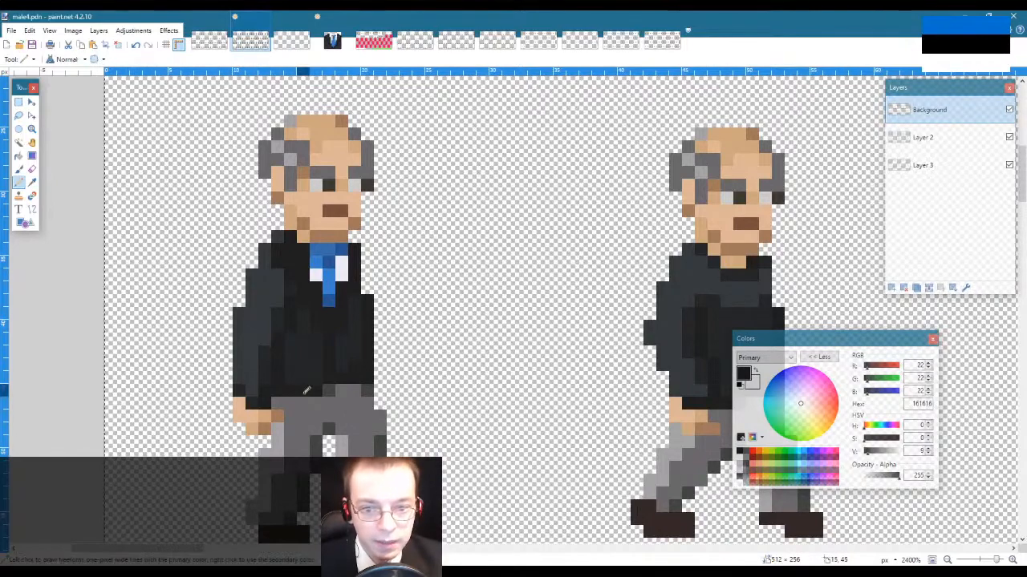
click(329, 379)
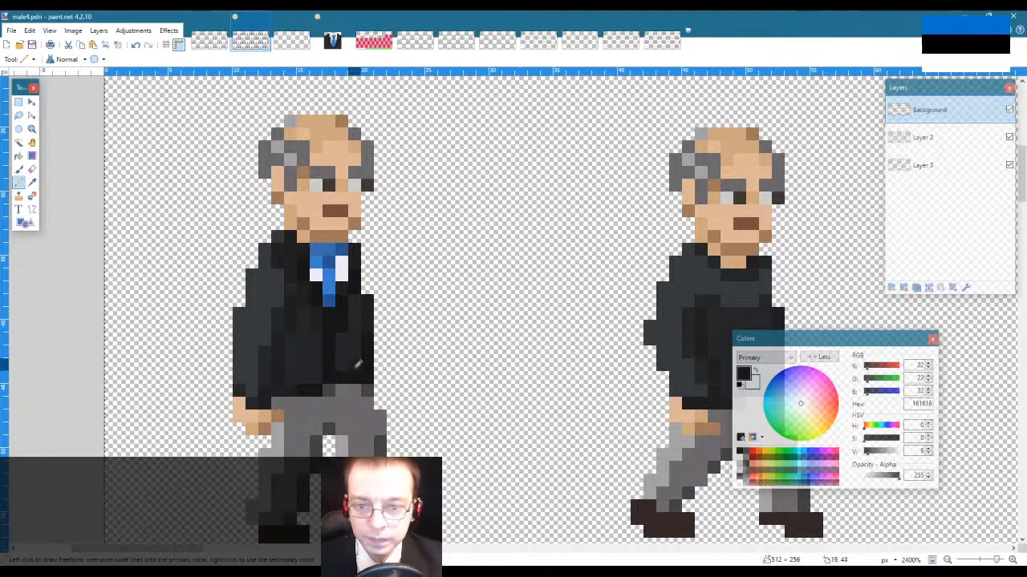
Step: Refine the shading of the first sprite's jacket front and lapel with the sampled near-blacks 1F1F1F and 161616
key(k)
click(302, 351)
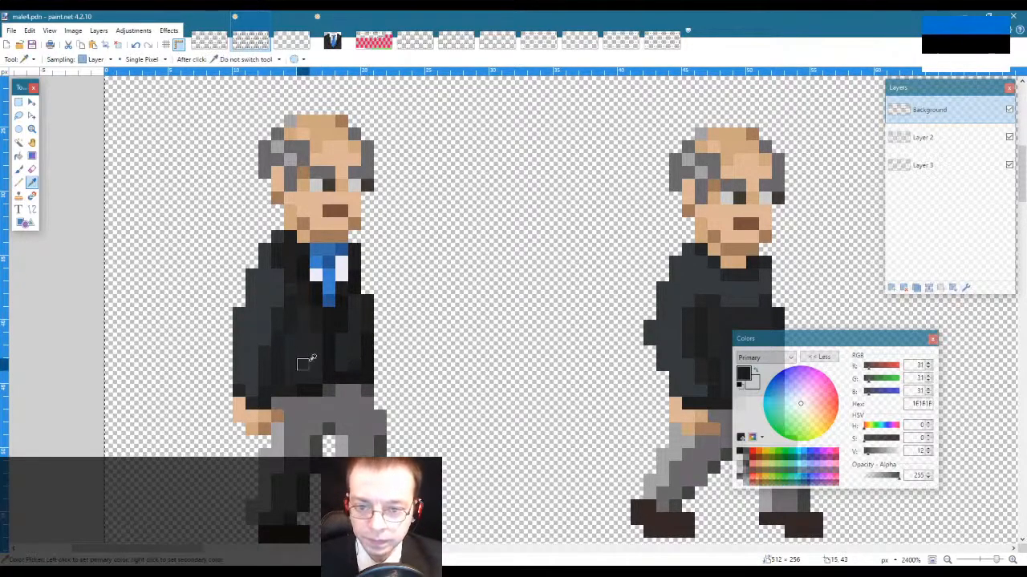
key(p)
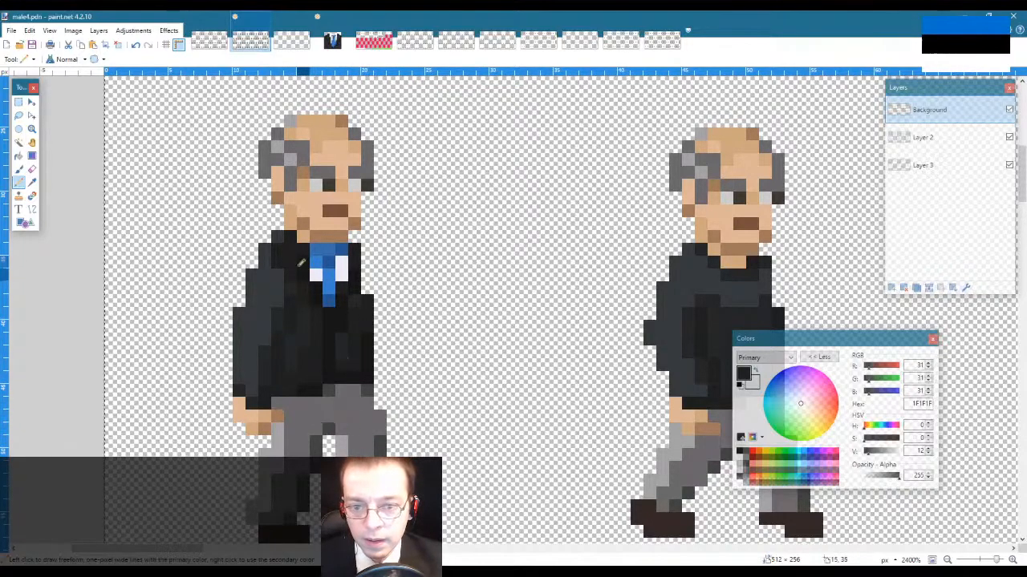
key(h)
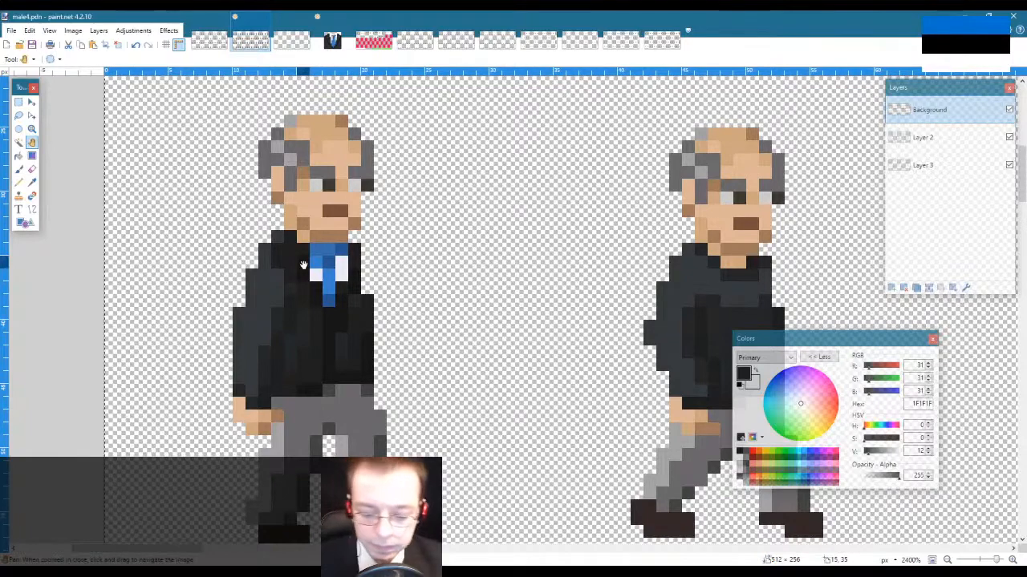
key(k)
click(303, 264)
key(p)
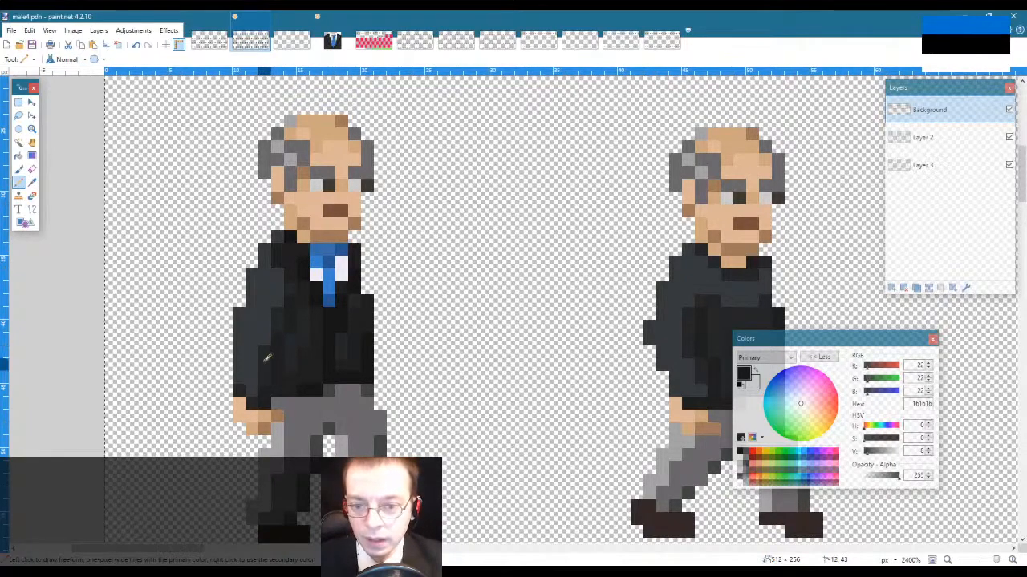
Step: Darken the first sprite's sleeve with the dark grey 252728 sampled from its lower fold
key(k)
click(267, 363)
key(p)
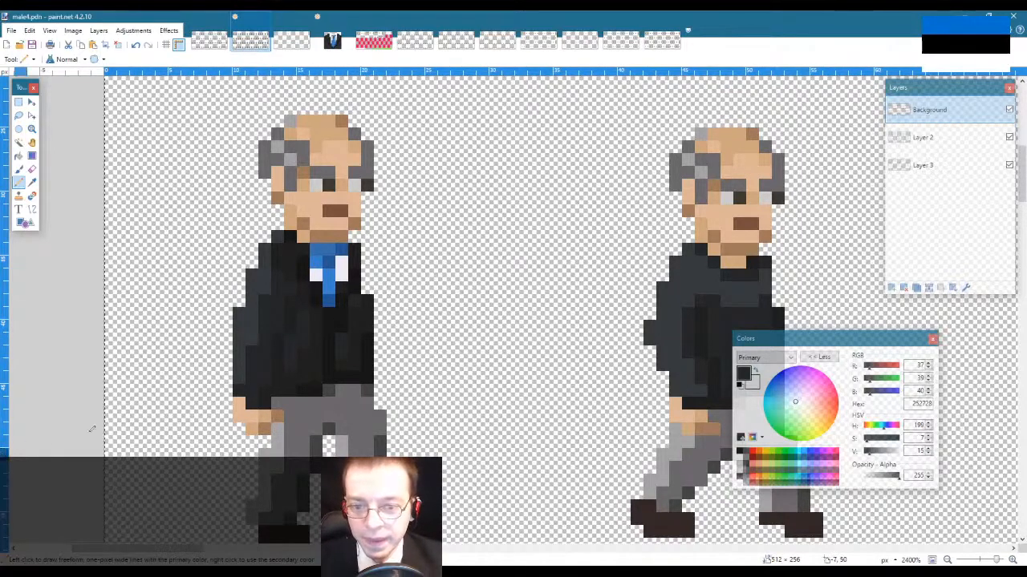
Step: Deepen the first sprite's jacket between the sleeve and the front opening with the sampled near-black 161616
key(k)
click(327, 338)
key(p)
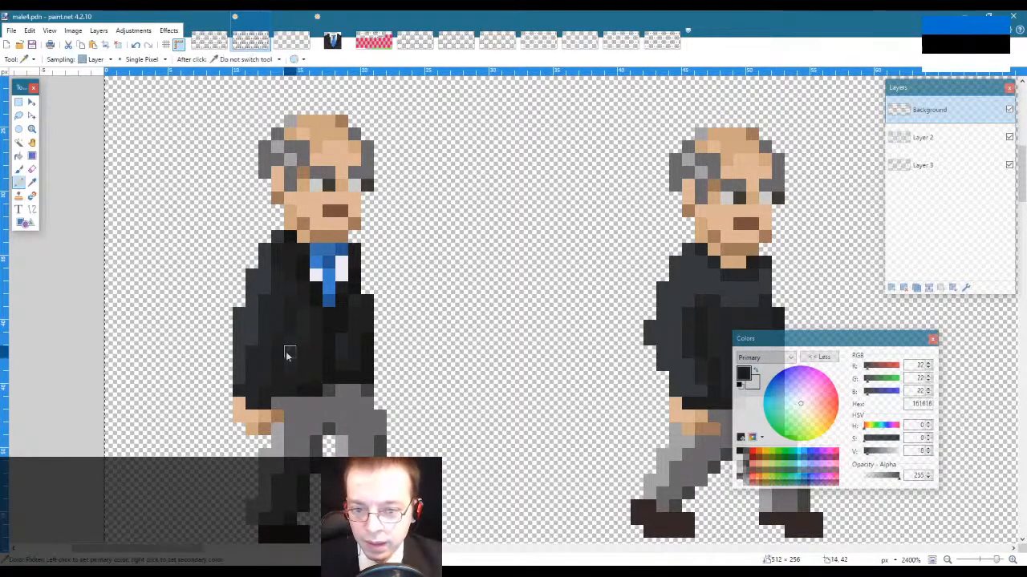
click(278, 340)
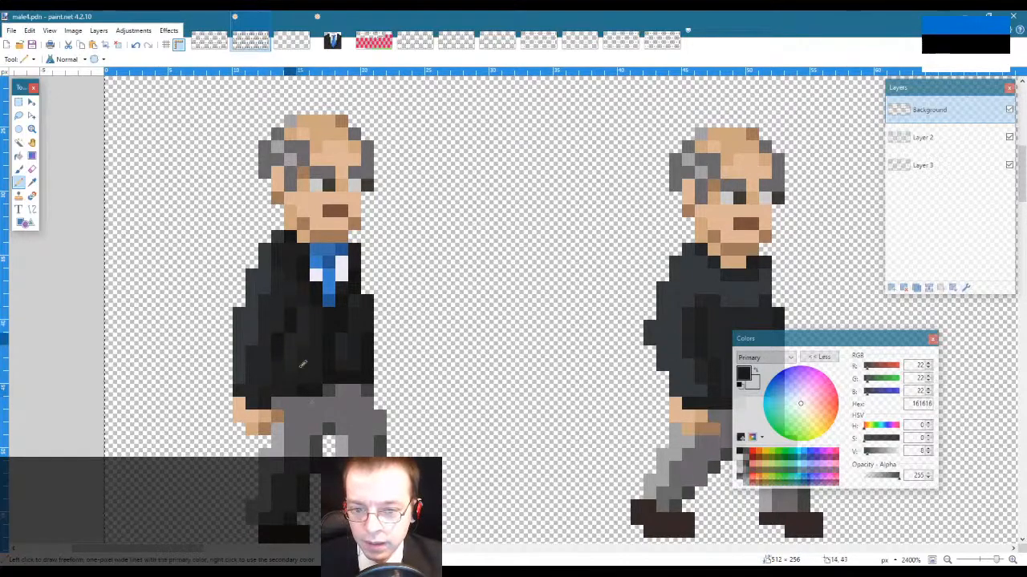
key(k)
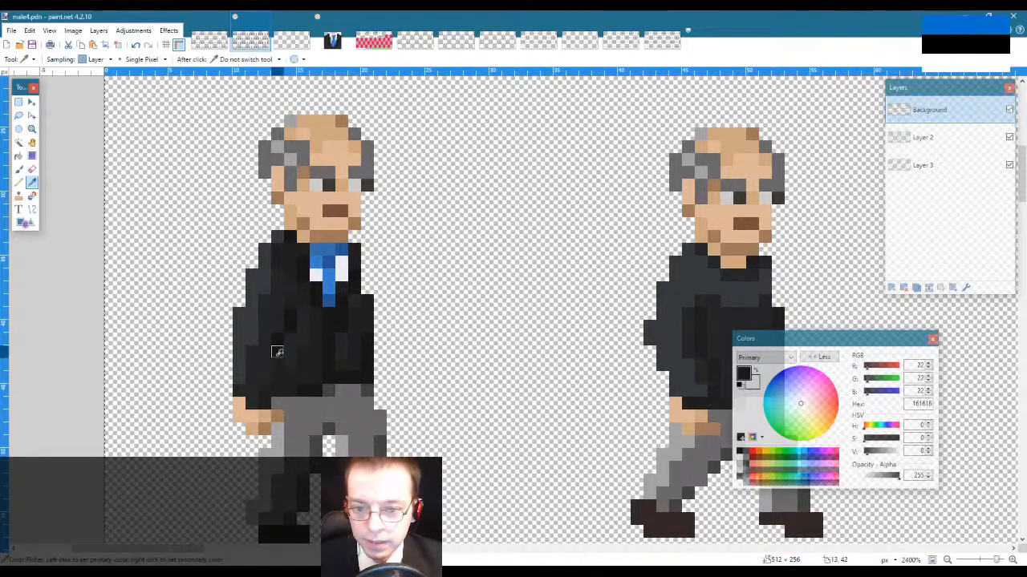
key(p)
click(277, 364)
key(k)
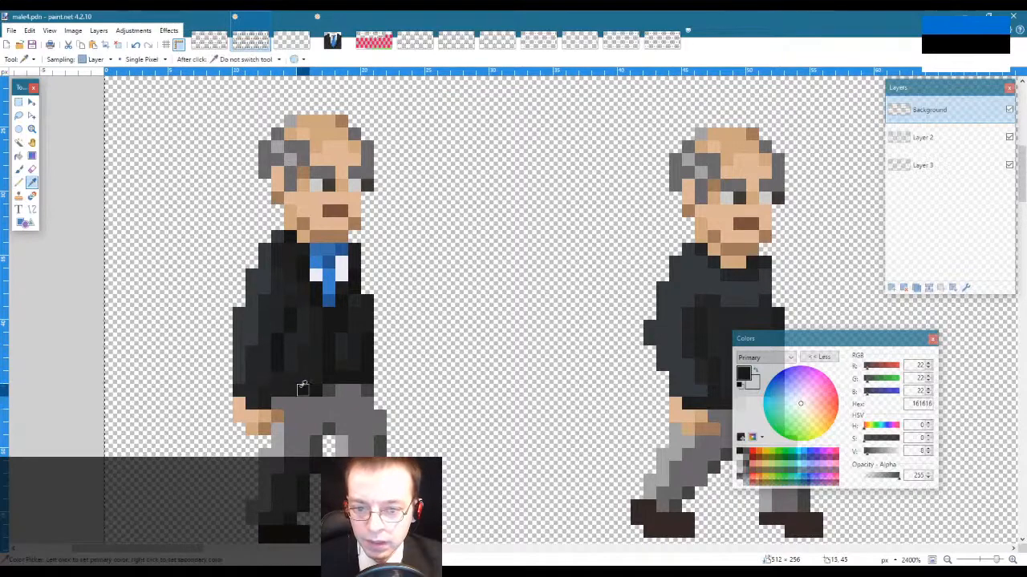
key(p)
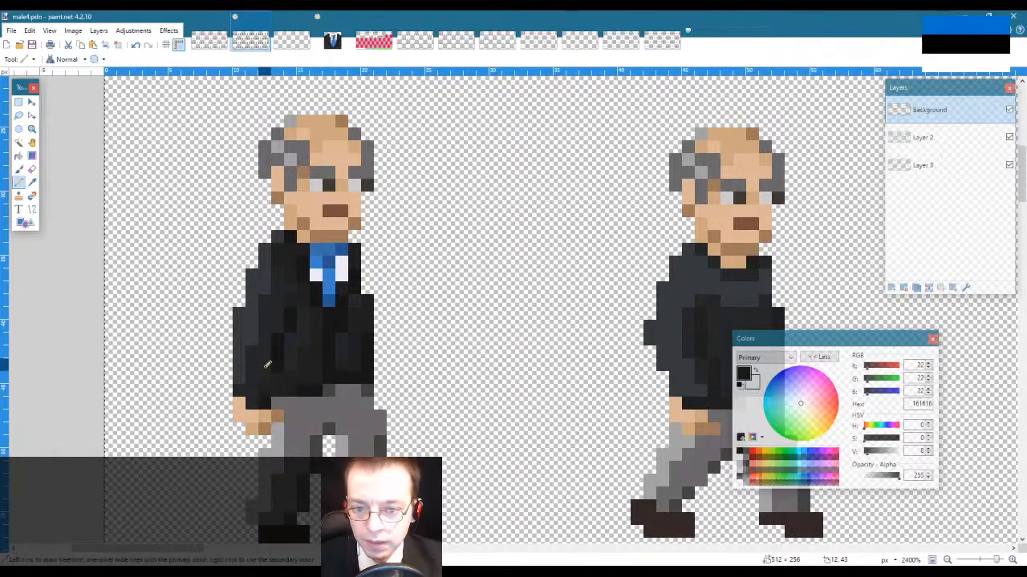
Step: Touch up the first sprite's sleeve shading with the sampled 1F1F1F and 252728
key(k)
click(265, 364)
key(p)
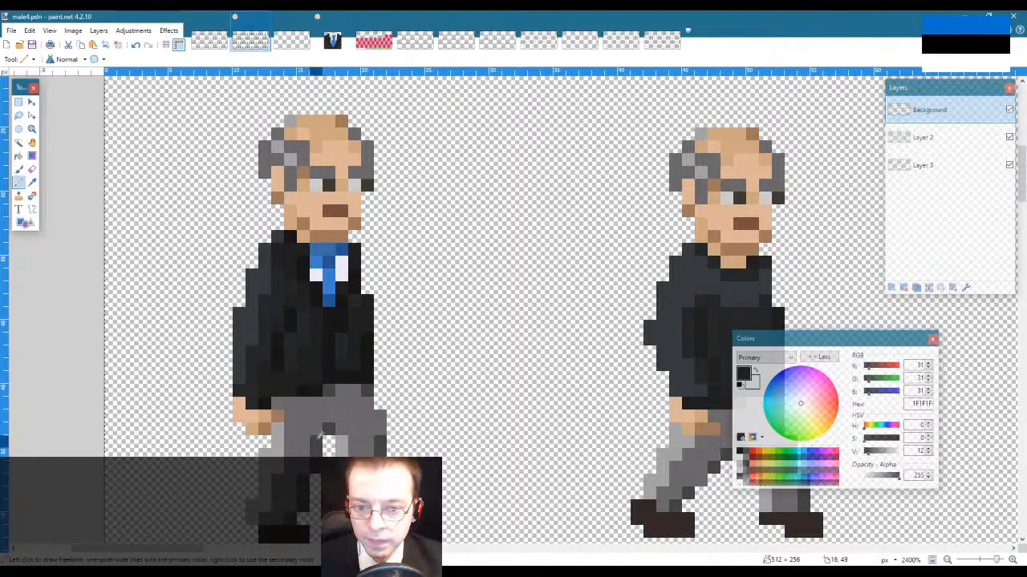
key(k)
click(253, 346)
key(p)
Step: Review the first sprite beside the others, and refine the jacket shading next to its sleeve with the sampled 161616
key(z)
right_click(224, 287)
right_click(224, 287)
right_click(225, 290)
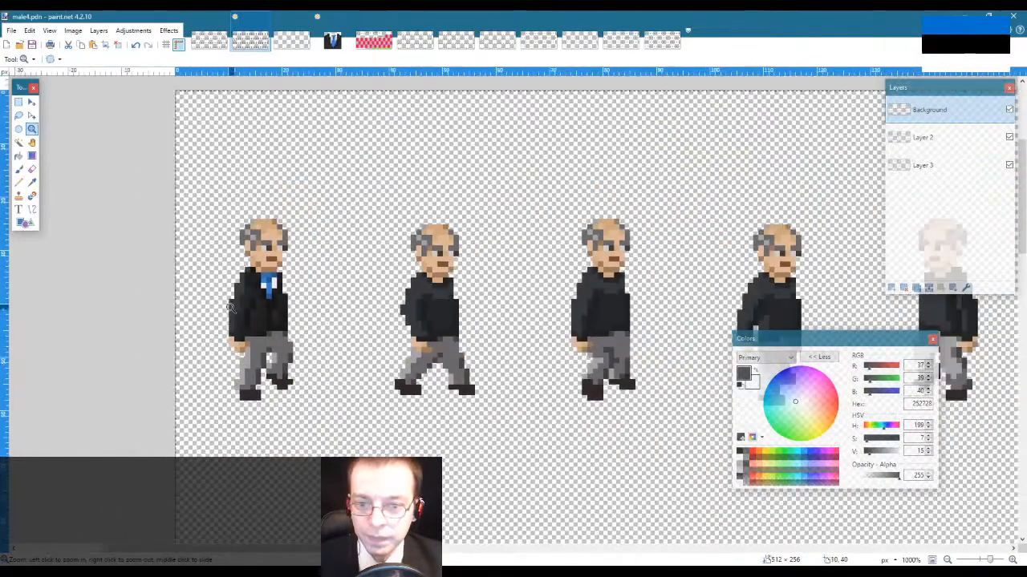
right_click(226, 295)
click(235, 342)
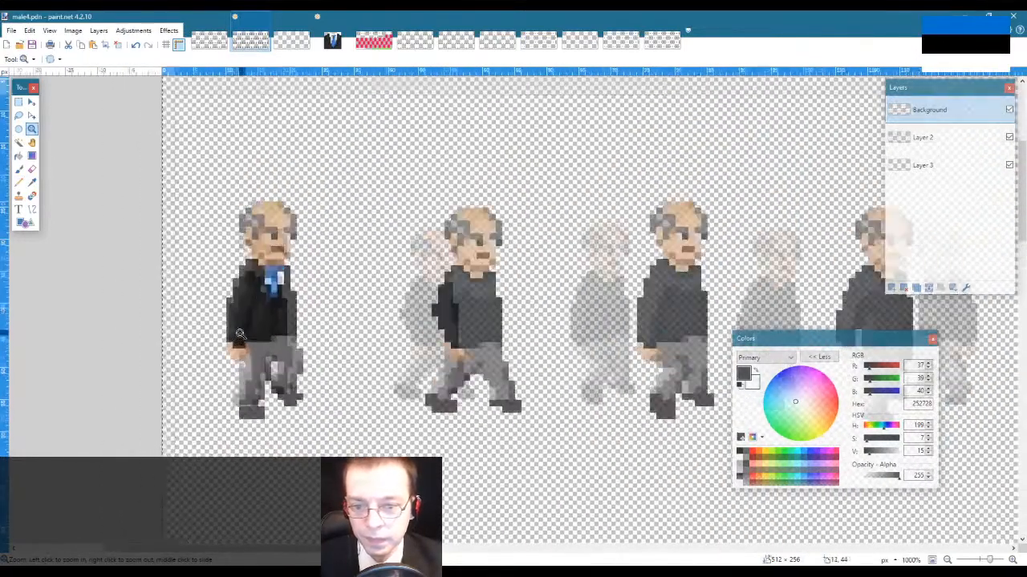
click(243, 332)
click(250, 324)
key(k)
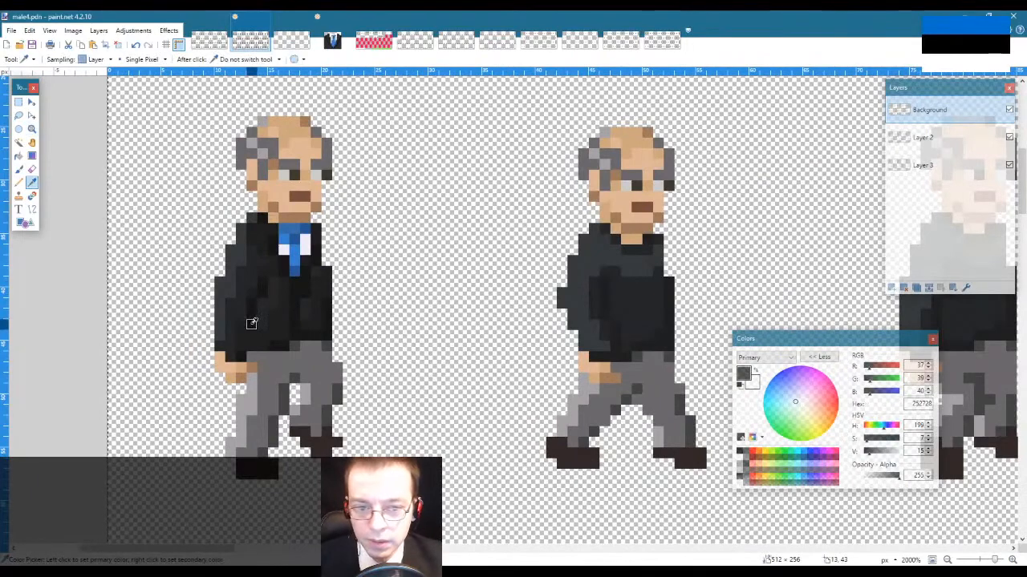
key(p)
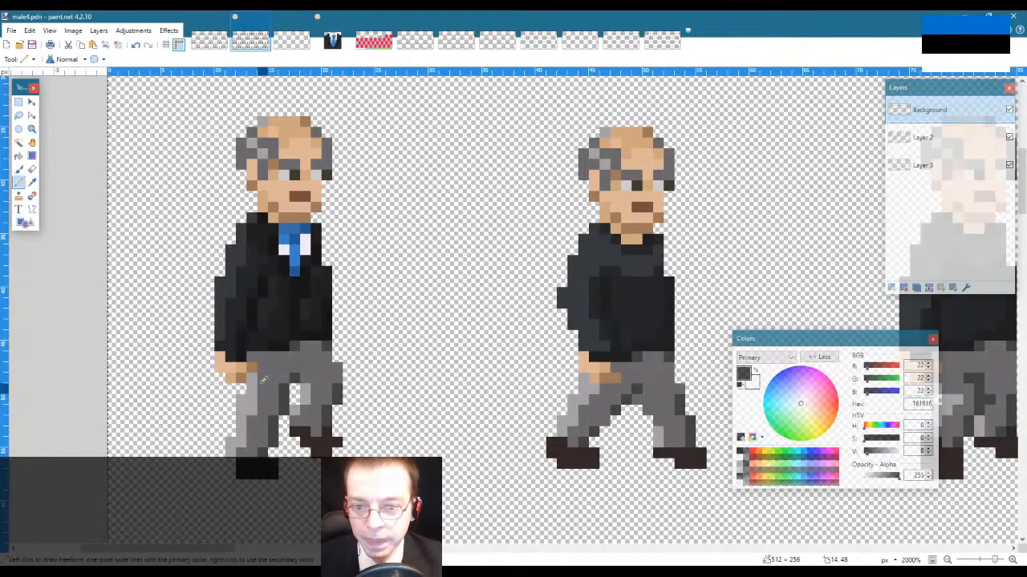
Step: Compare the first suit sprite with the unedited sprites and with the shirt sprites in male3.png
click(32, 130)
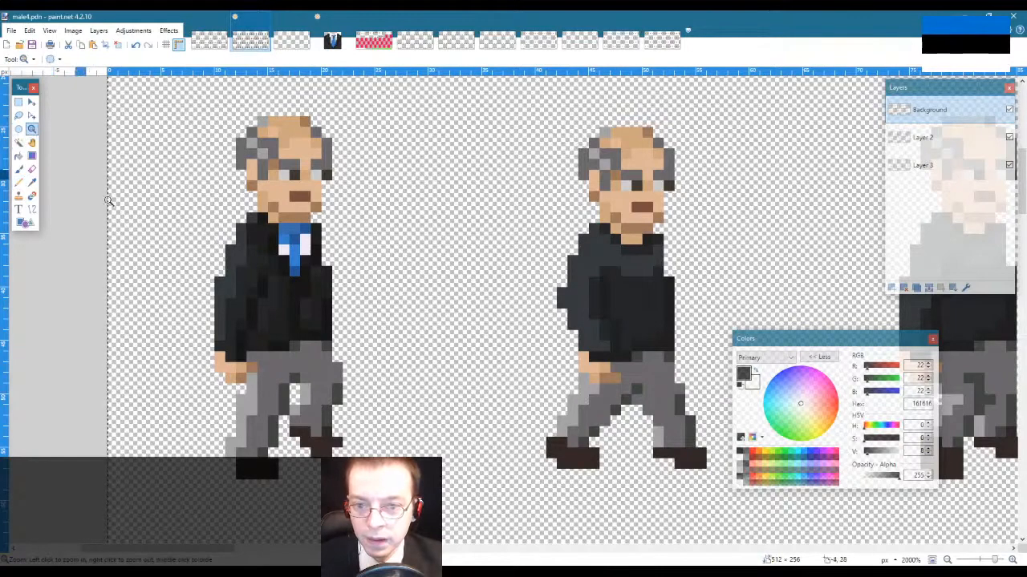
right_click(131, 218)
right_click(133, 217)
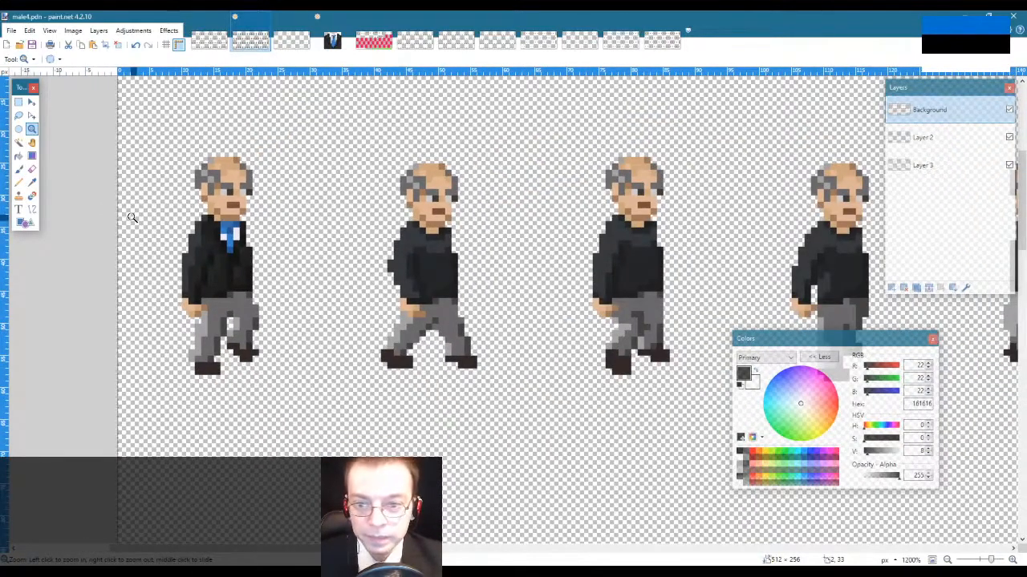
click(276, 45)
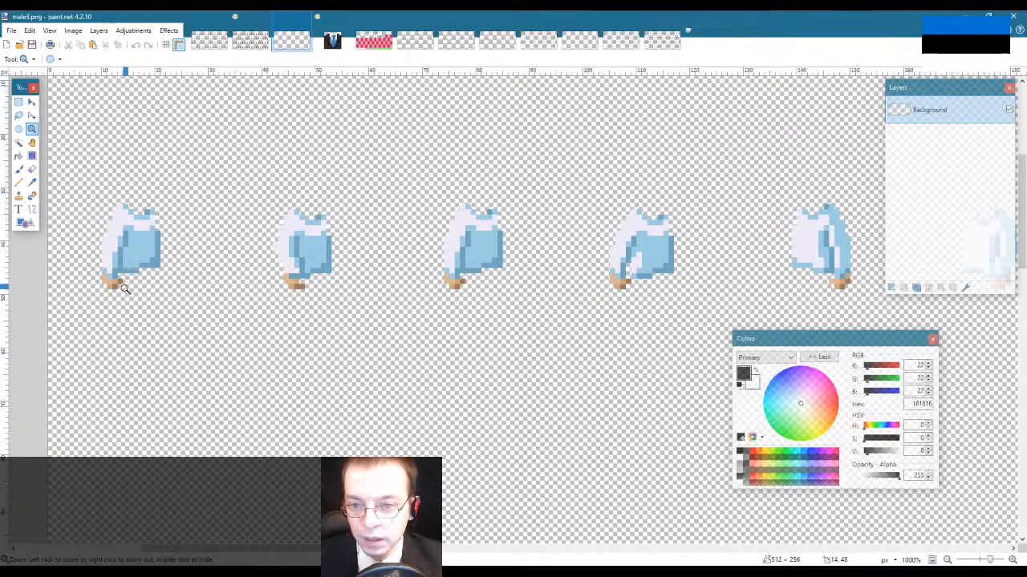
click(214, 42)
click(256, 43)
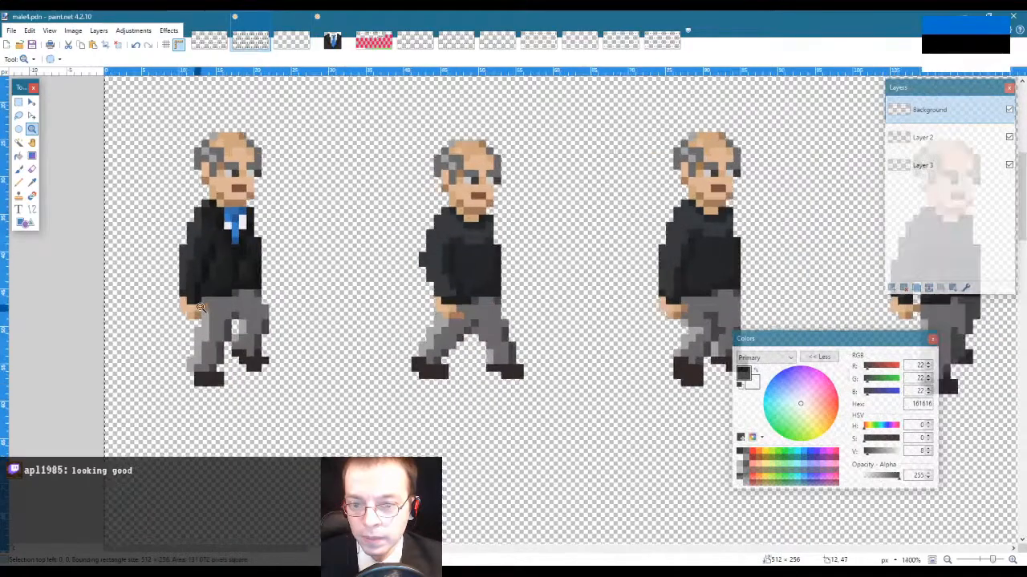
click(217, 248)
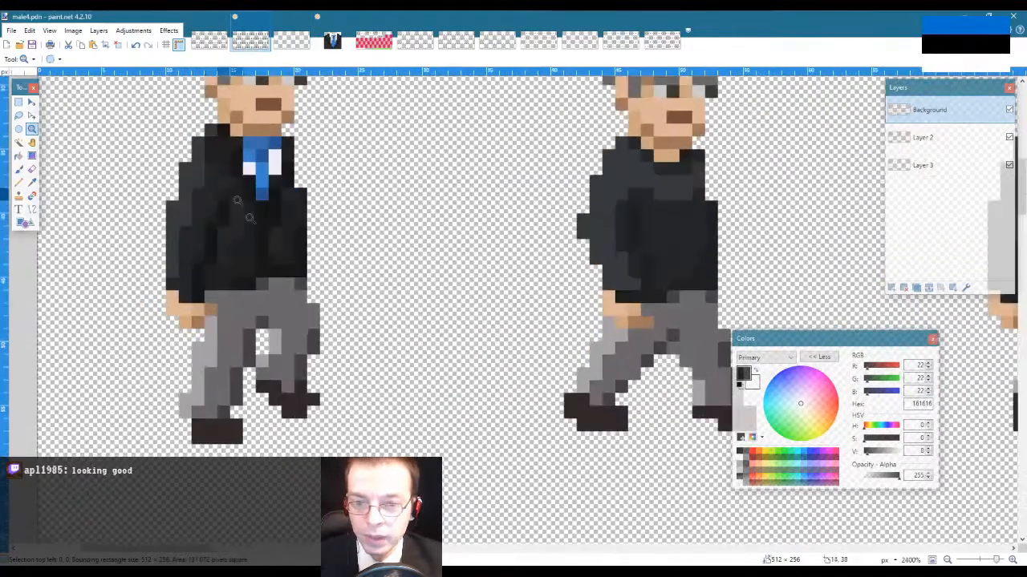
scroll(218, 207, up, 2)
right_click(255, 393)
right_click(255, 393)
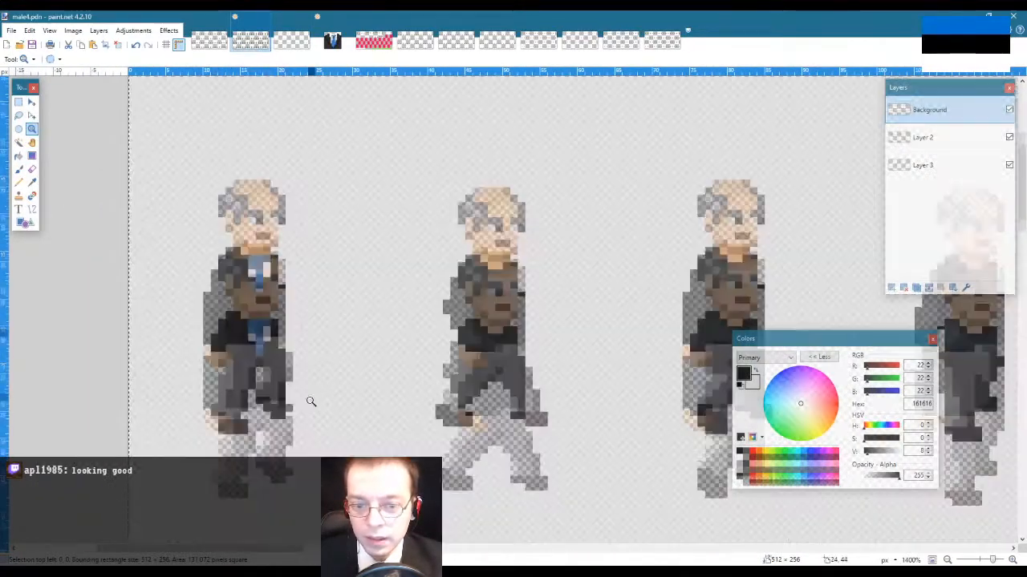
right_click(311, 401)
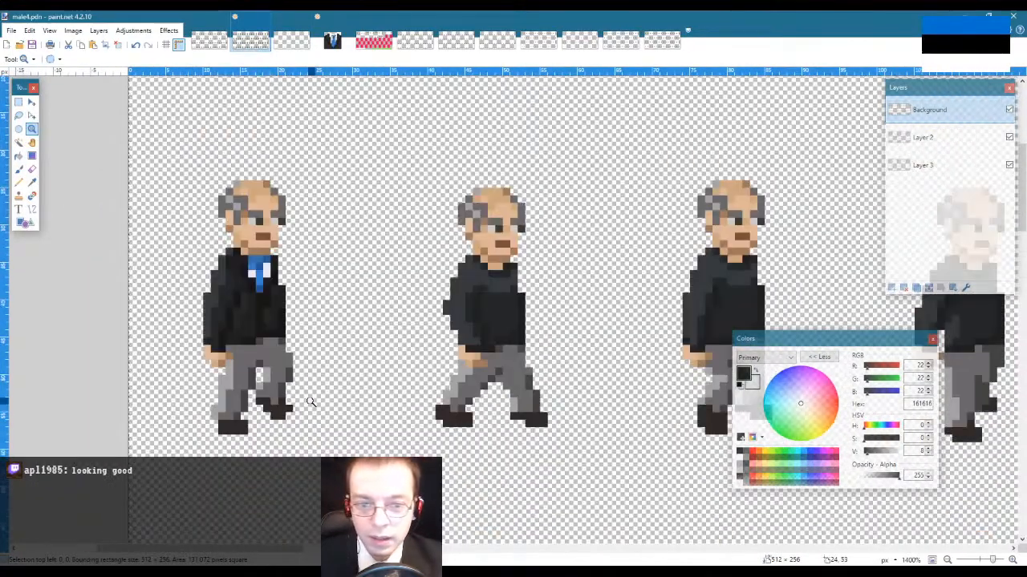
right_click(311, 400)
right_click(310, 386)
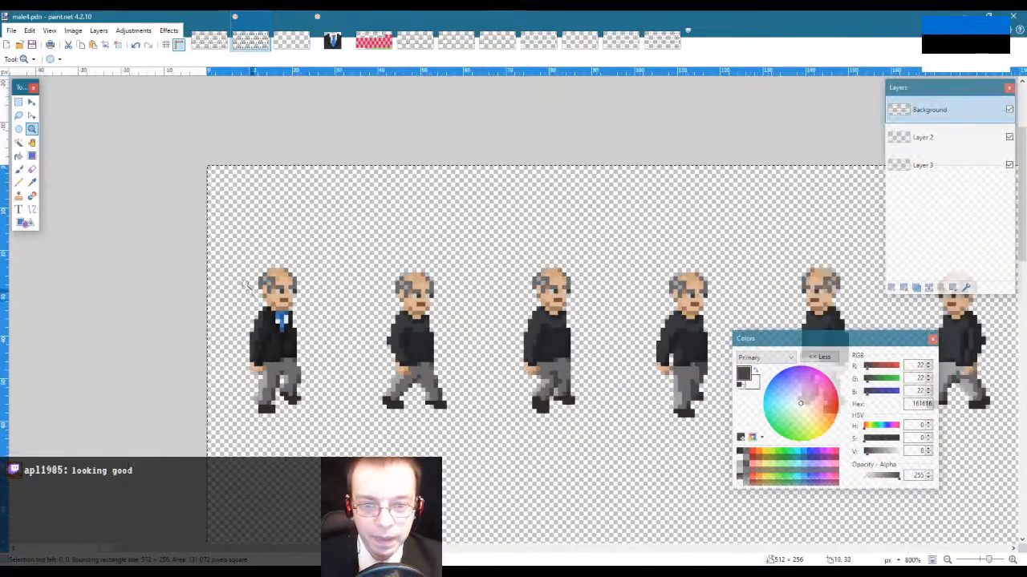
key(s)
drag(221, 231, 746, 451)
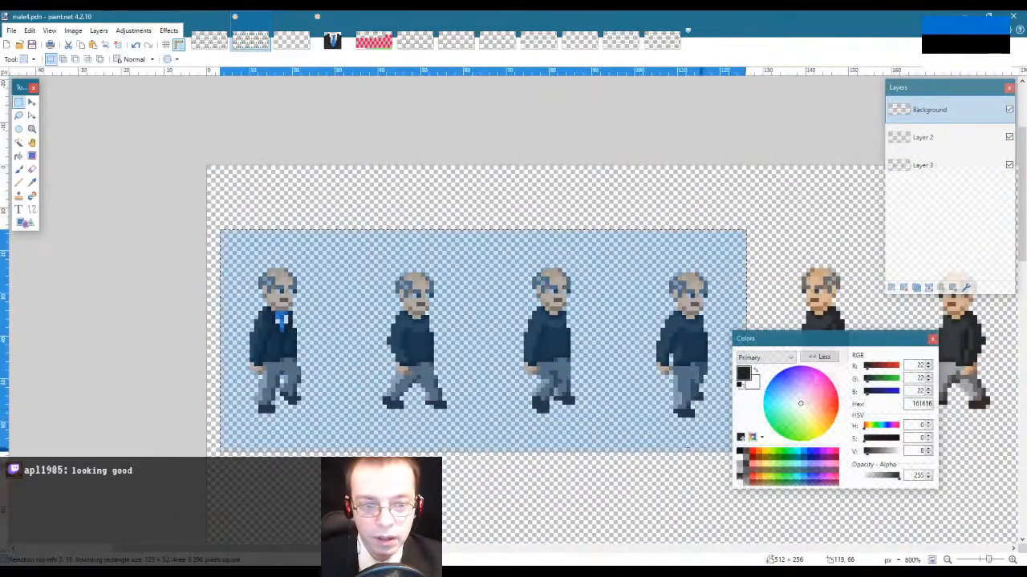
click(265, 399)
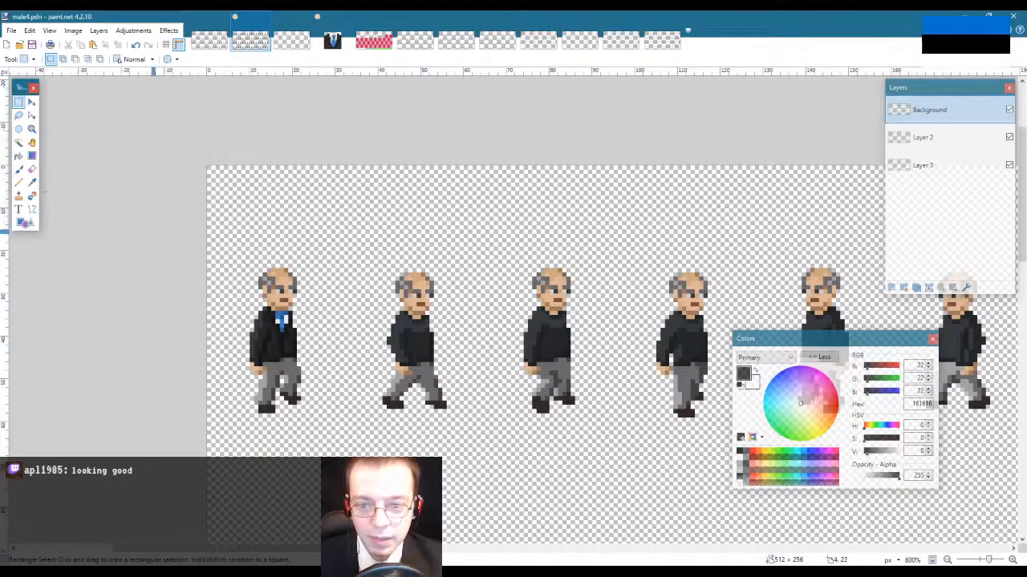
Step: Examine the first suit sprite's jacket shading up close and at sheet scale
click(32, 129)
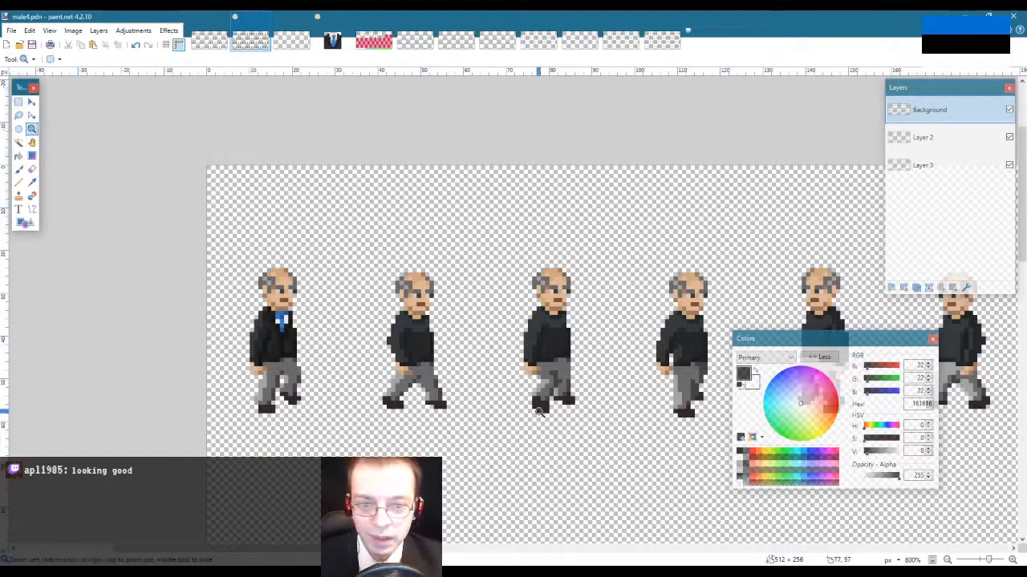
click(259, 360)
click(256, 354)
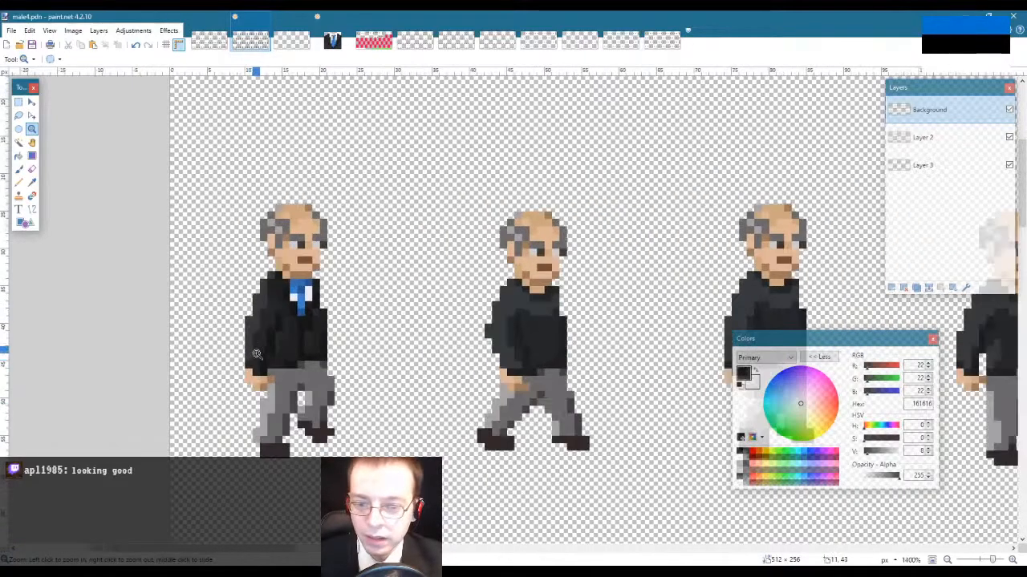
click(256, 354)
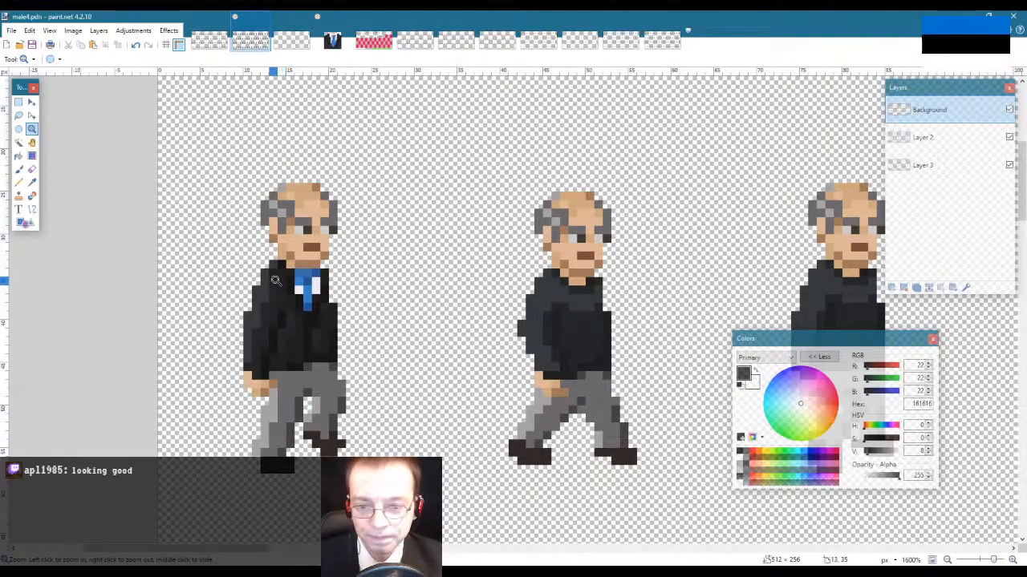
key(p)
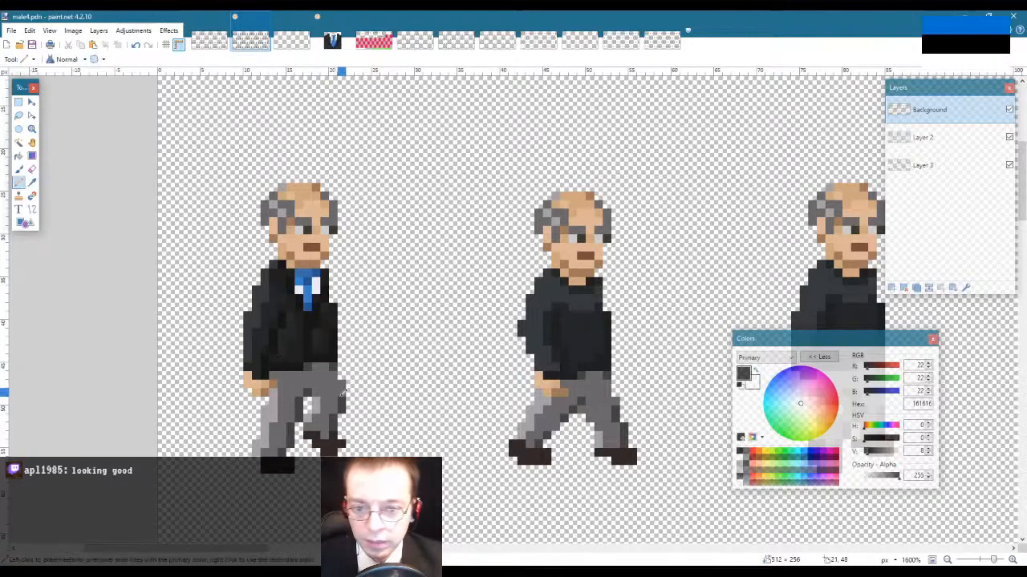
click(32, 128)
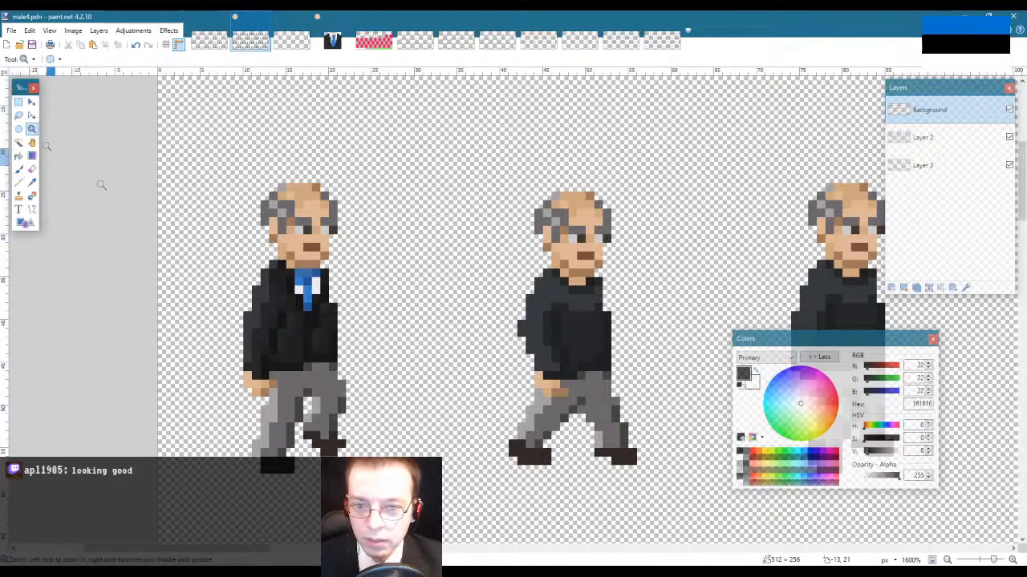
right_click(217, 253)
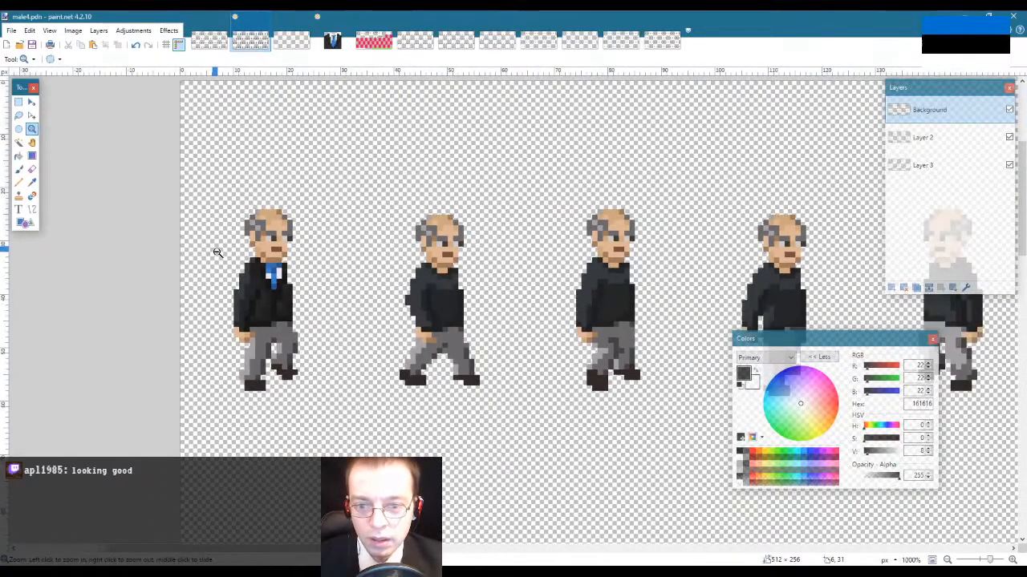
Step: Compare the first suit sprite with the other sprites at several zoom levels, ending close on its shirt and tie
right_click(217, 253)
right_click(216, 253)
right_click(216, 252)
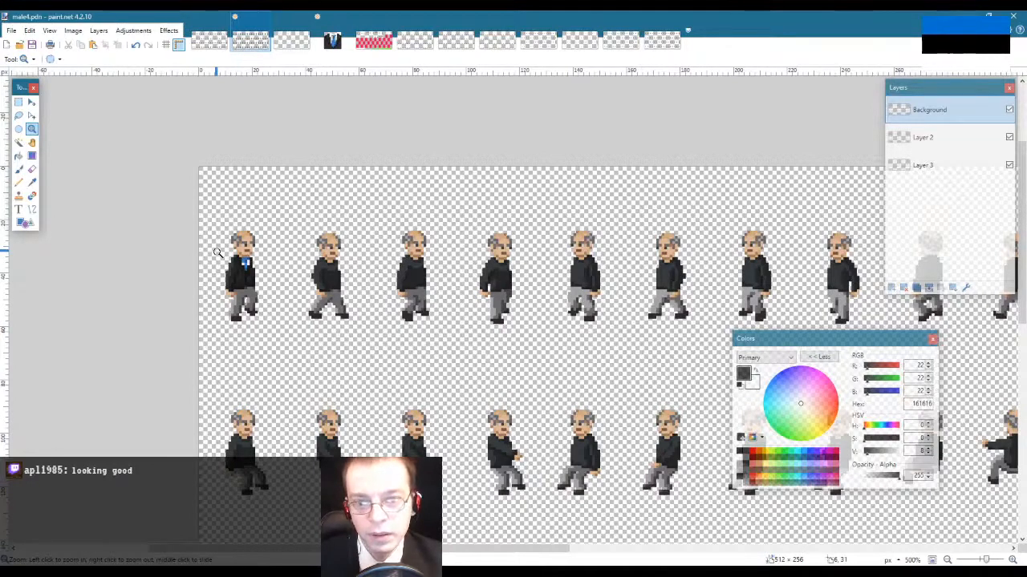
scroll(217, 252, up, 5)
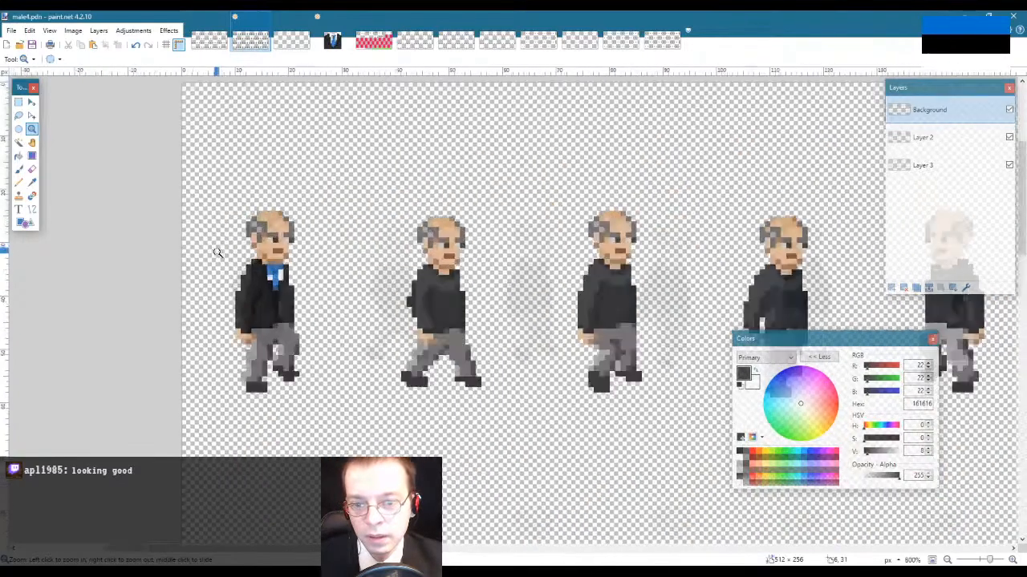
scroll(216, 251, down, 2)
scroll(216, 252, up, 1)
scroll(217, 253, up, 3)
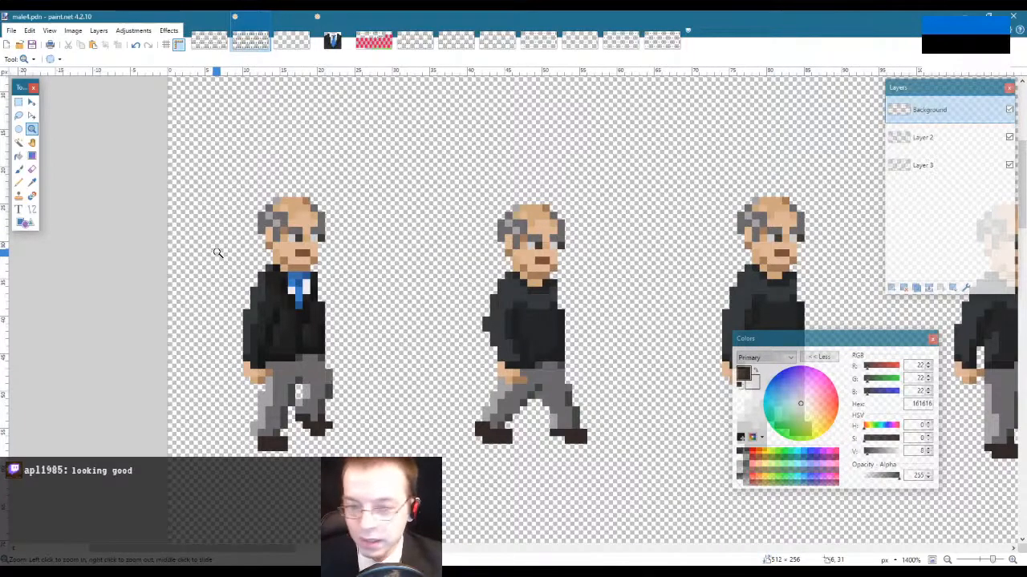
scroll(217, 253, down, 5)
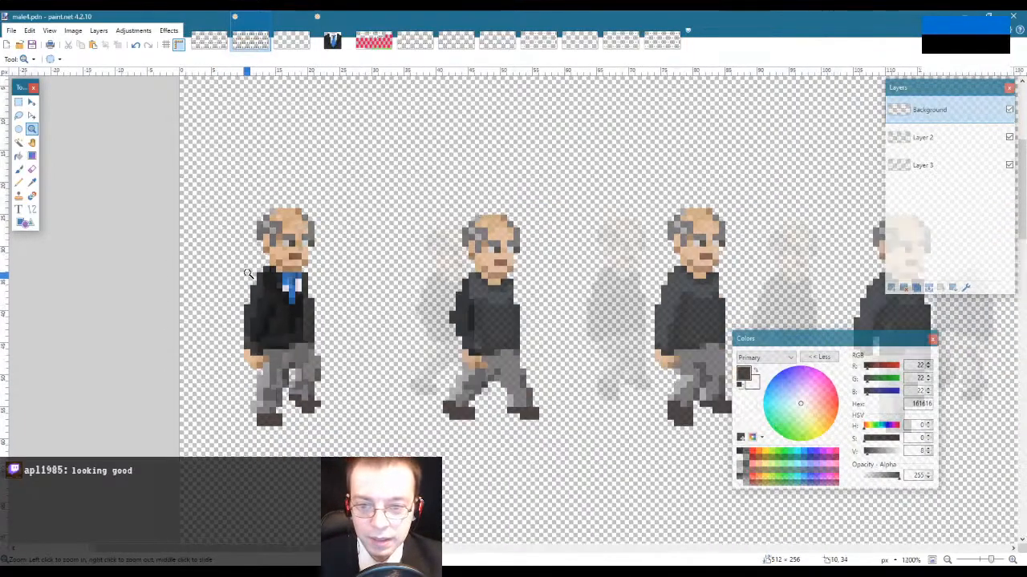
scroll(248, 274, down, 2)
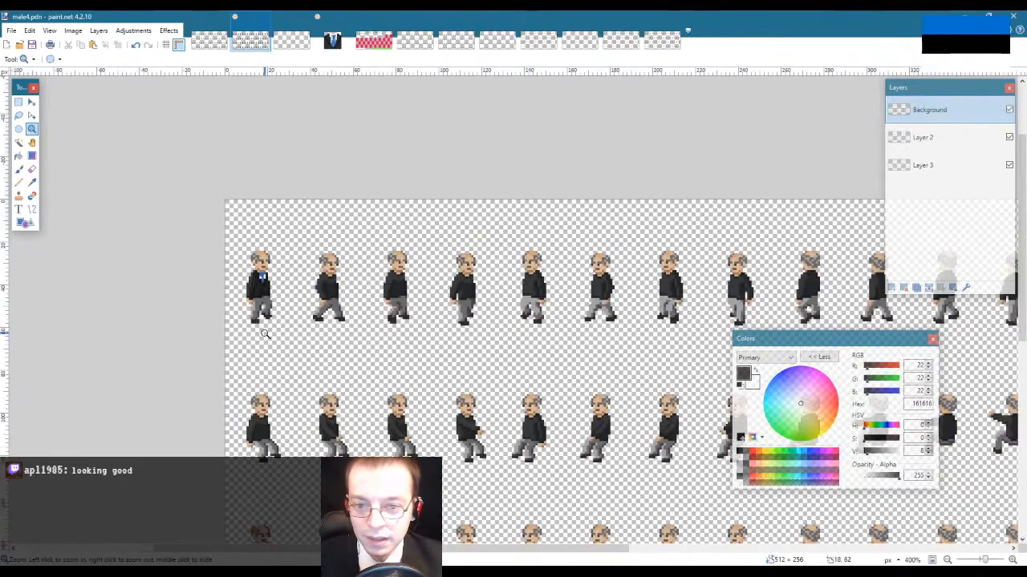
scroll(262, 277, up, 2)
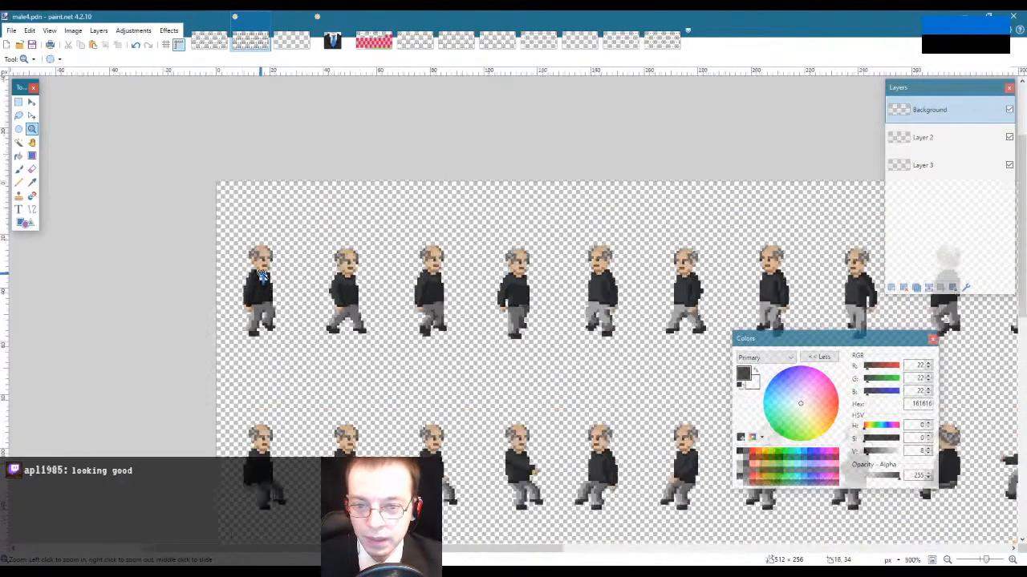
scroll(263, 277, up, 4)
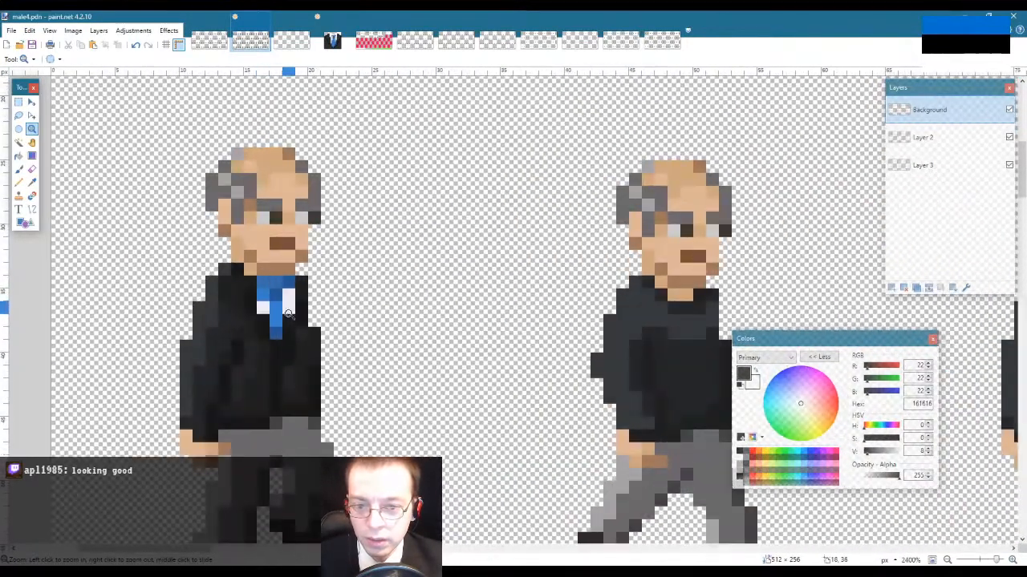
Step: Rework the shading of the first sprite's blue tie and knot with the sampled 285691 and 396DA9
key(k)
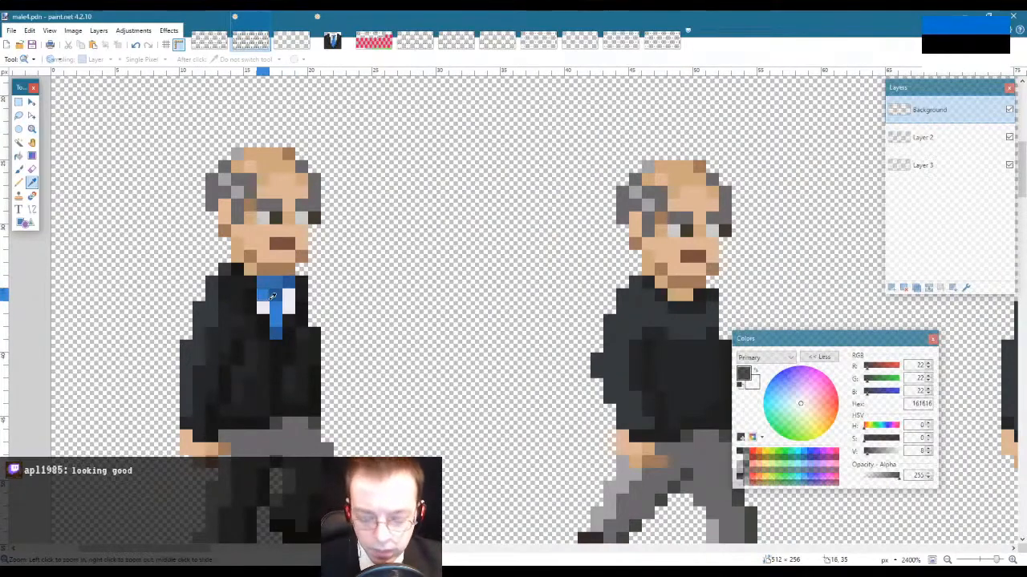
click(267, 279)
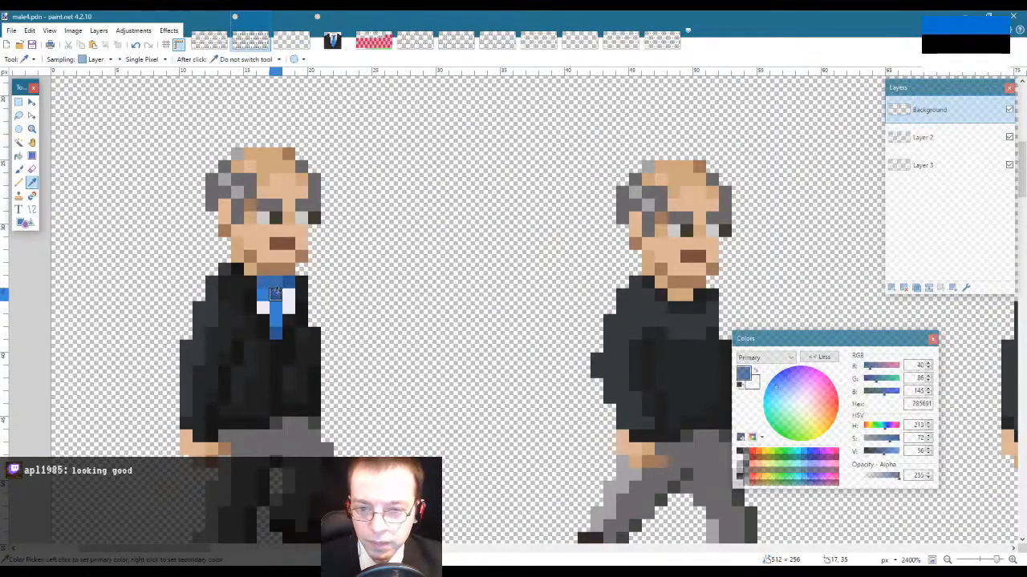
key(p)
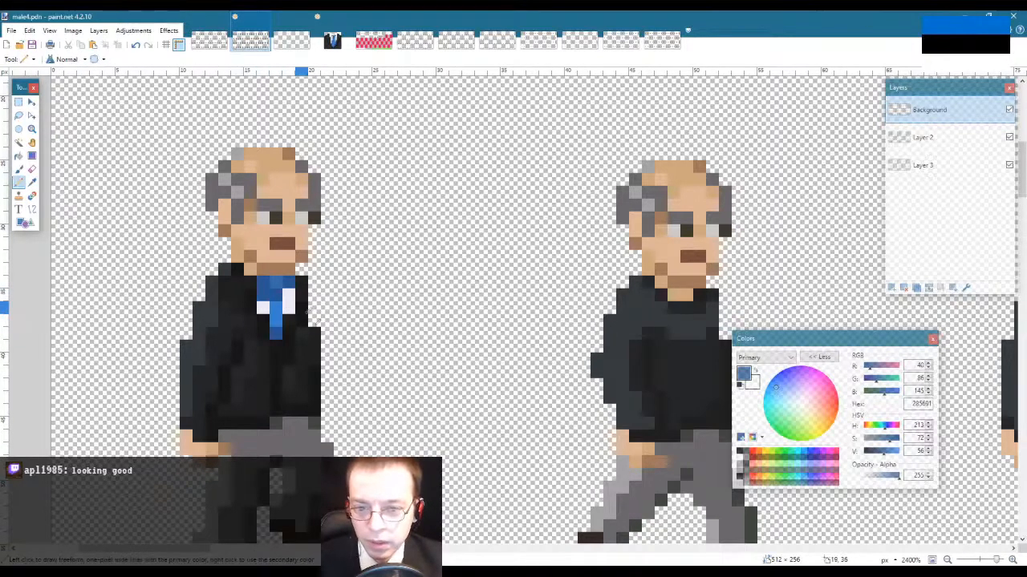
key(k)
click(266, 287)
key(p)
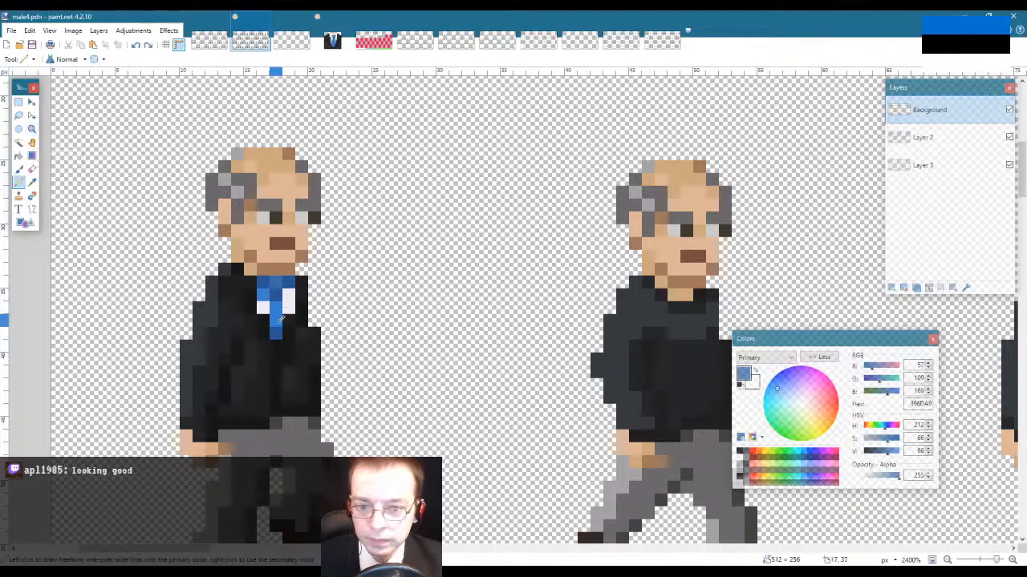
key(k)
click(276, 283)
key(p)
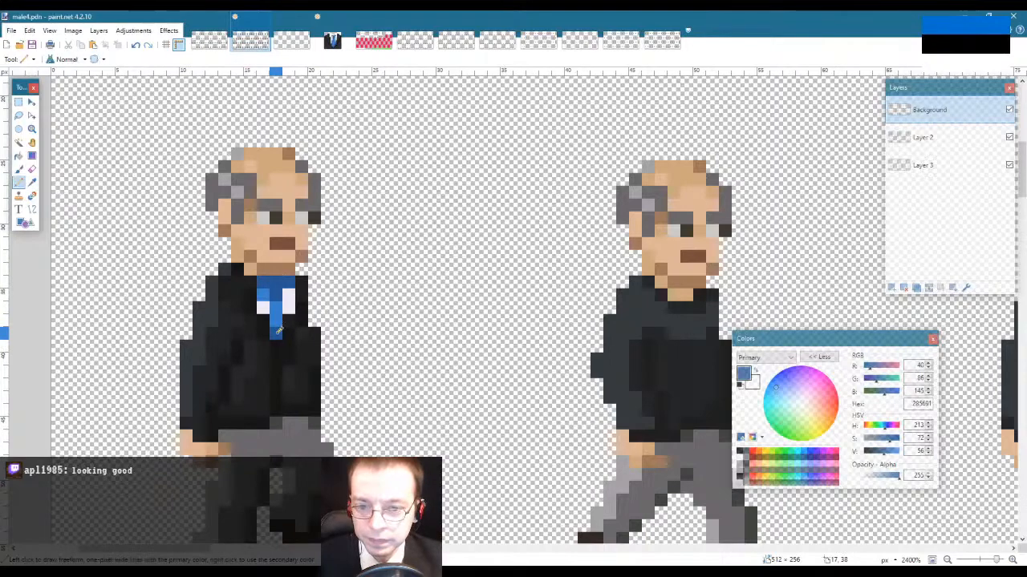
Step: Darken the sampled tie blue to 194172, with saturation 78 and value 45, and shade the first sprite's tie knot with it
click(32, 129)
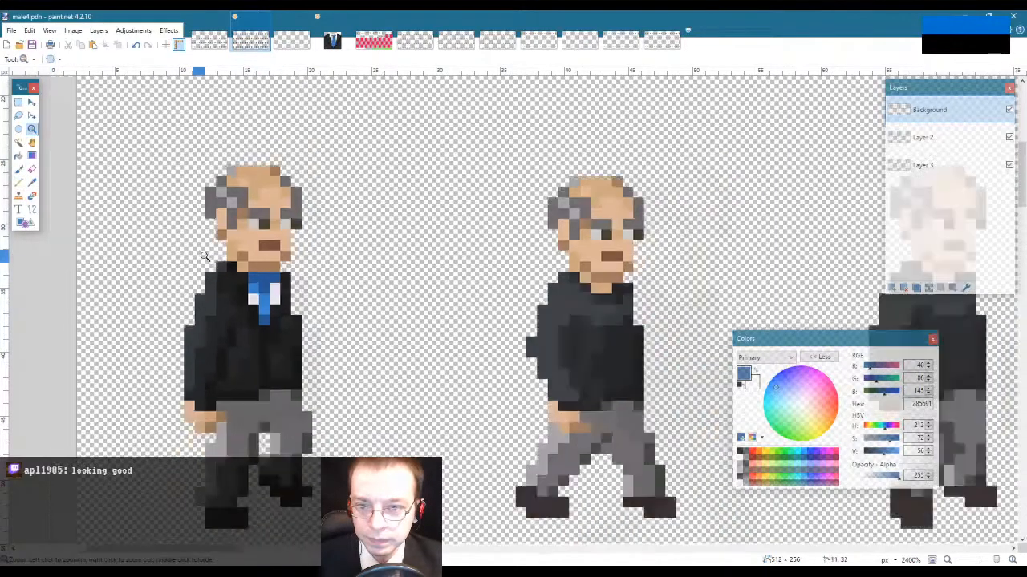
right_click(205, 256)
right_click(210, 268)
right_click(217, 285)
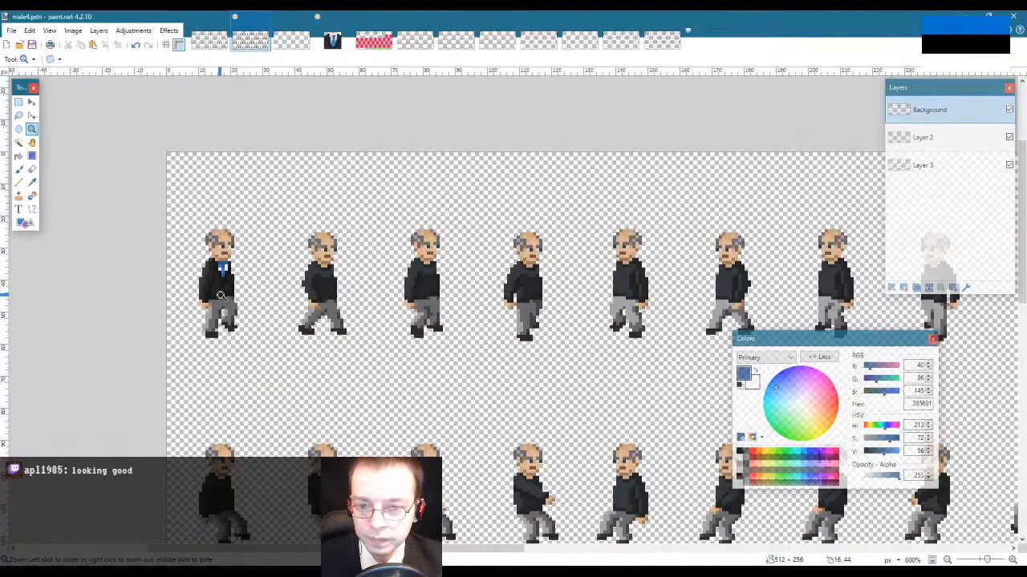
right_click(219, 292)
click(215, 288)
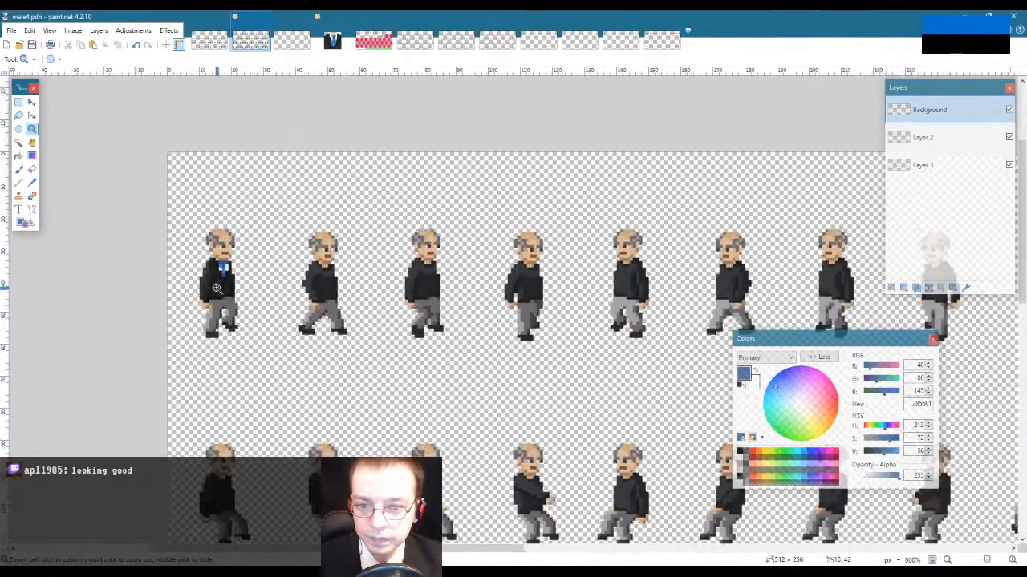
click(216, 289)
click(229, 252)
key(k)
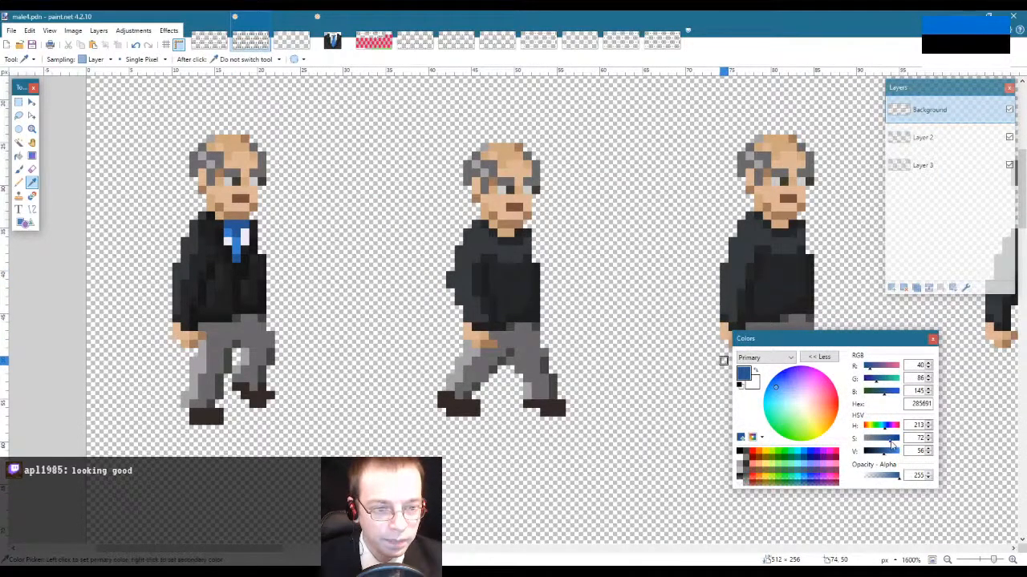
drag(883, 456, 893, 441)
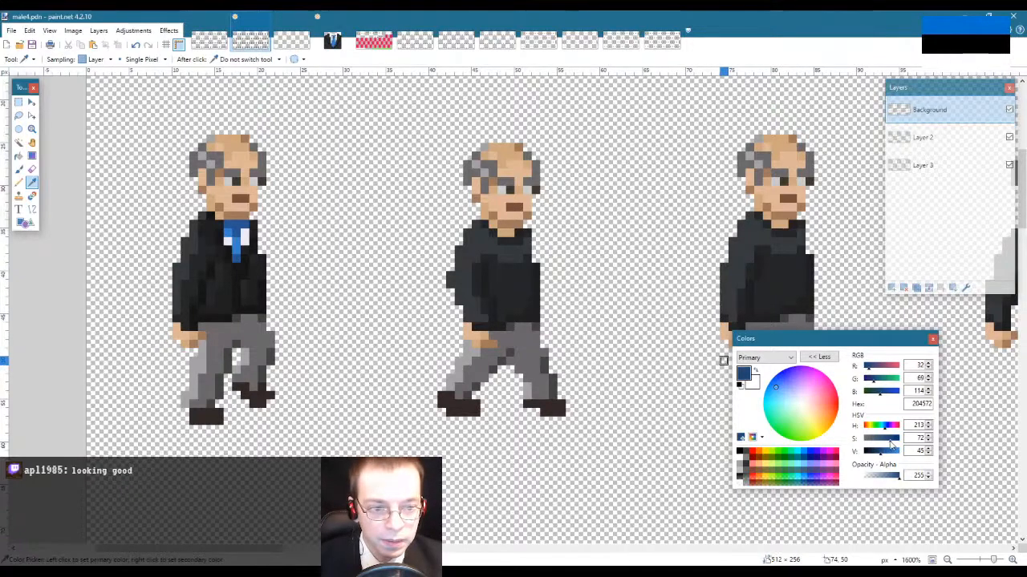
key(p)
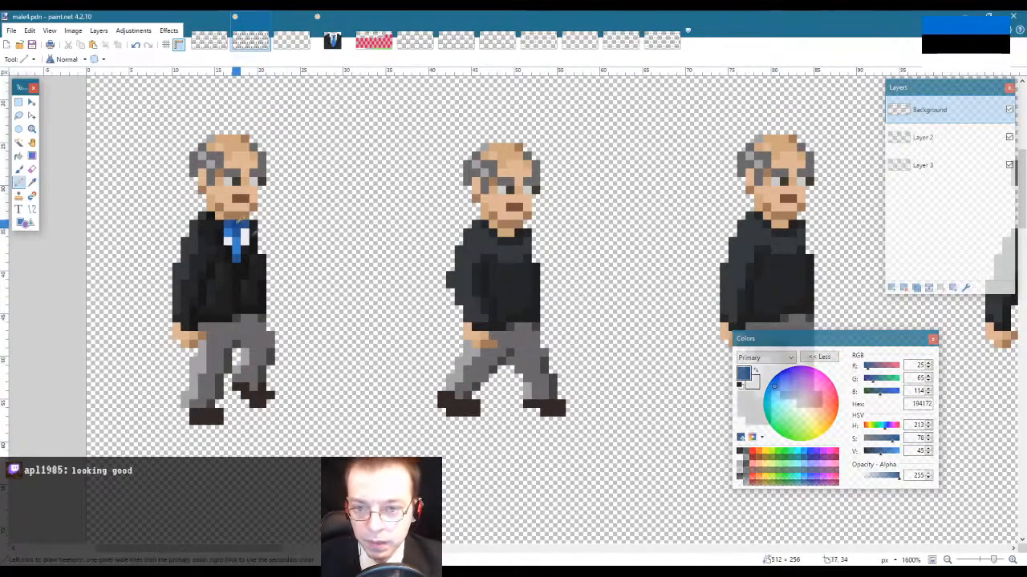
Step: Sample the lighter blue 3980CE beside the first sprite's tie and paint the matching shirt pixel on the other side of the tie
key(z)
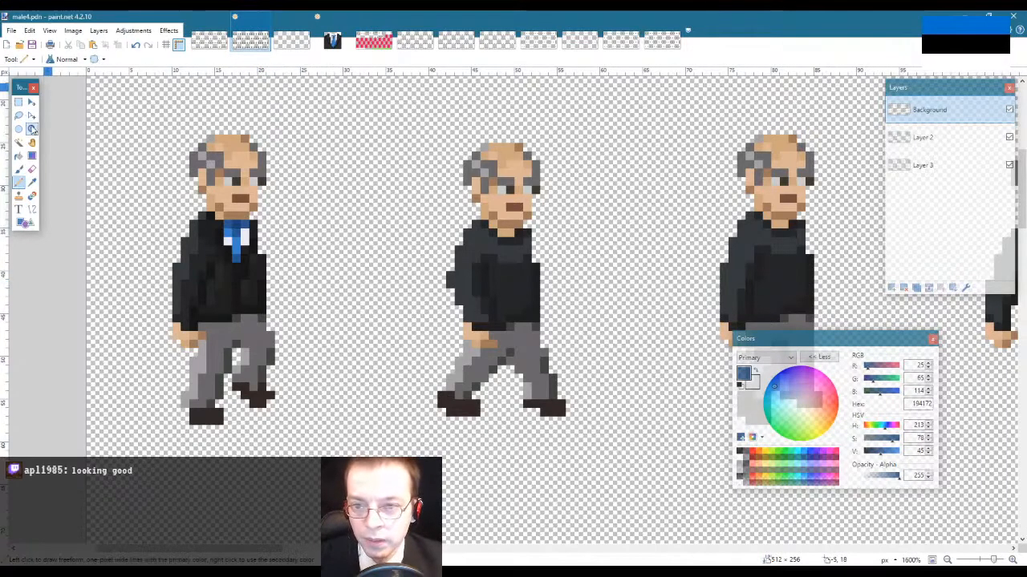
right_click(153, 210)
right_click(153, 210)
right_click(154, 210)
right_click(153, 210)
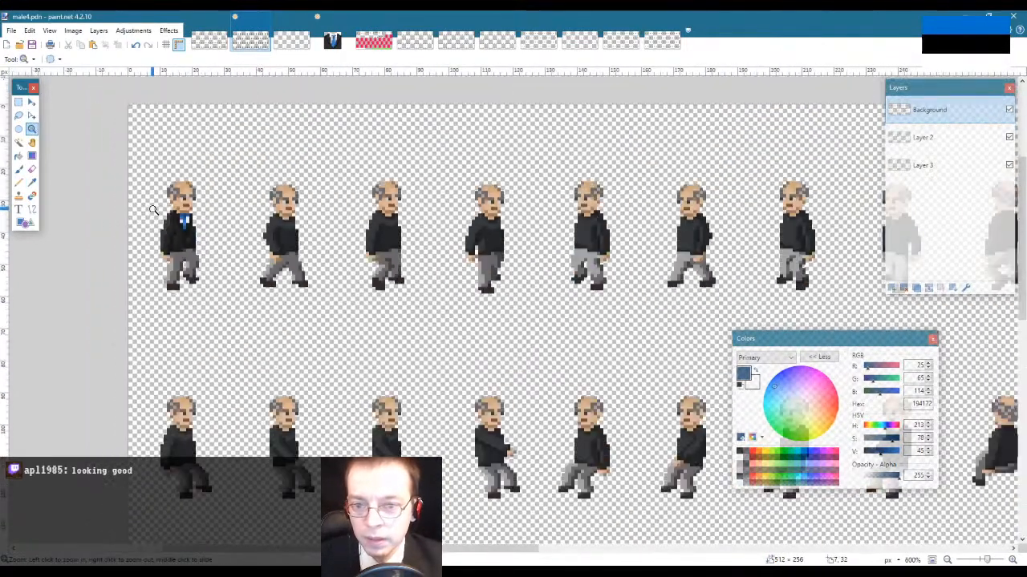
right_click(153, 210)
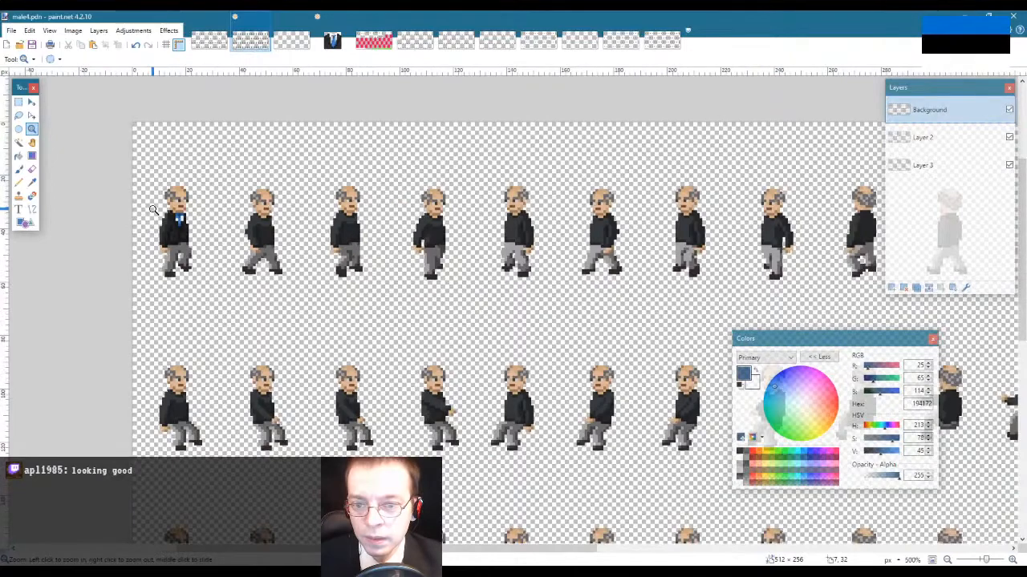
scroll(153, 210, up, 9)
key(k)
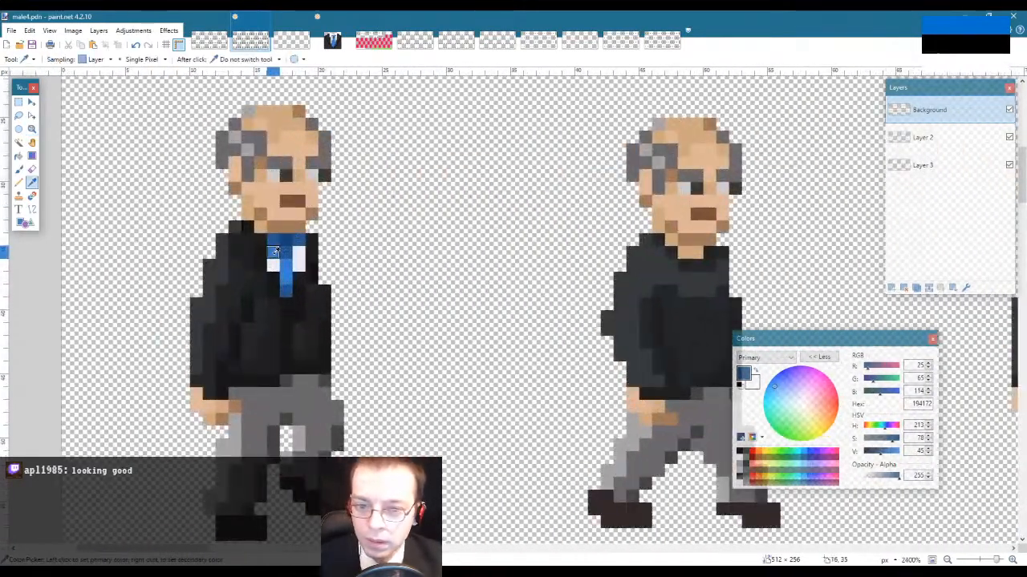
click(276, 251)
key(p)
click(299, 252)
Step: Sample the light blue 9DCBE3 from a shirt sprite in male3.png and return to male4.pdn
click(32, 128)
scroll(199, 238, down, 5)
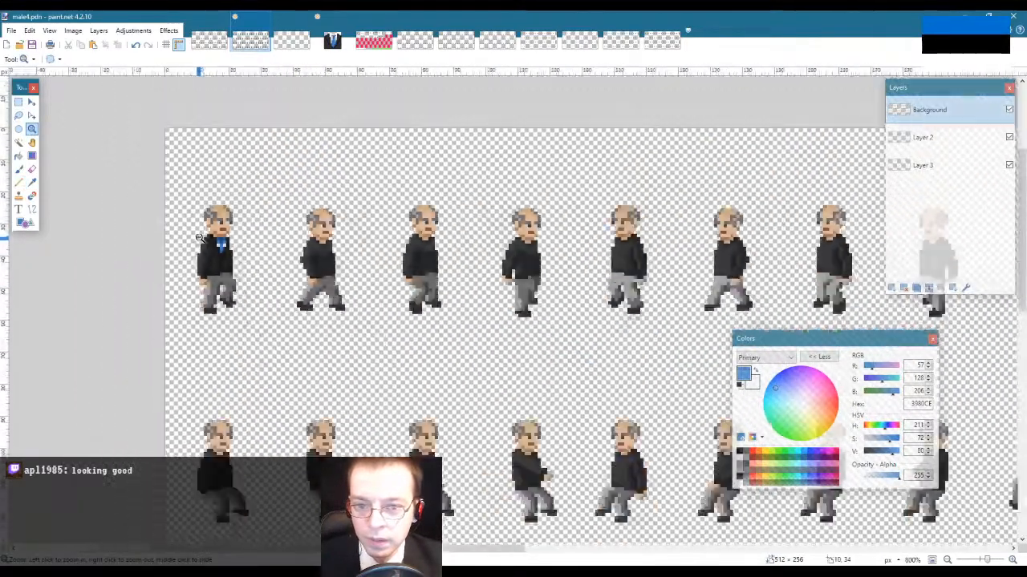
scroll(199, 237, down, 2)
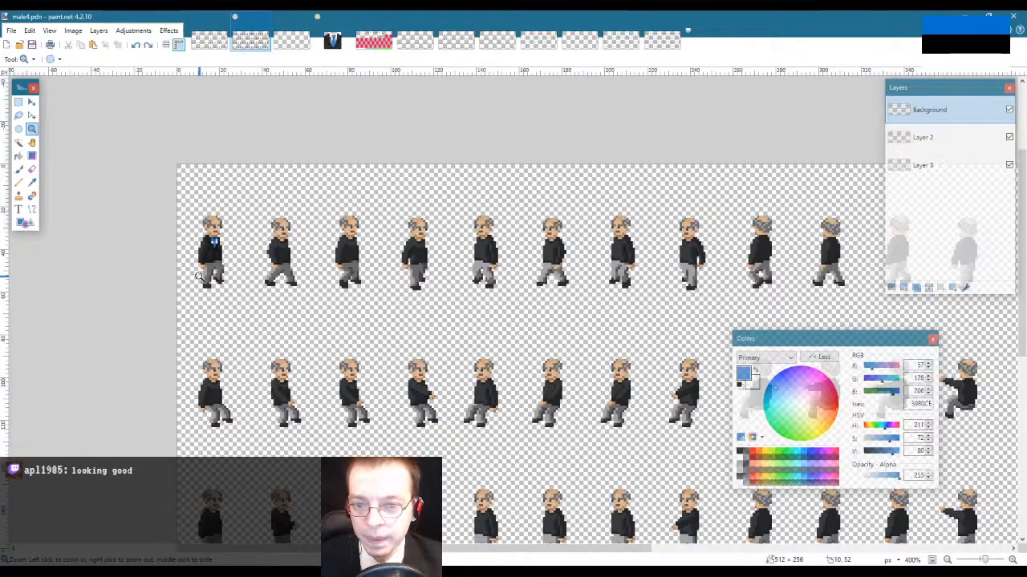
scroll(198, 277, up, 3)
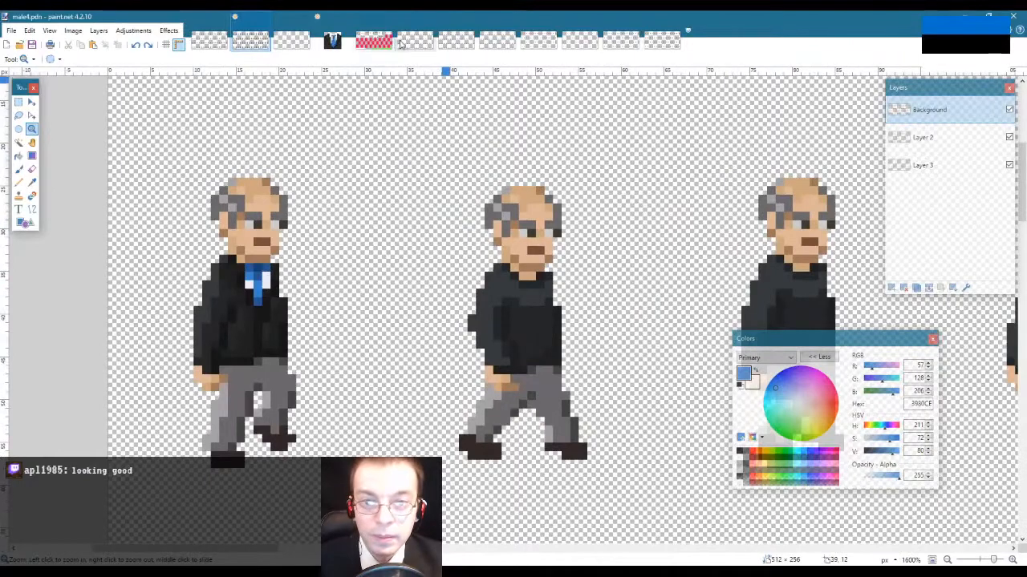
click(295, 40)
scroll(324, 258, up, 2)
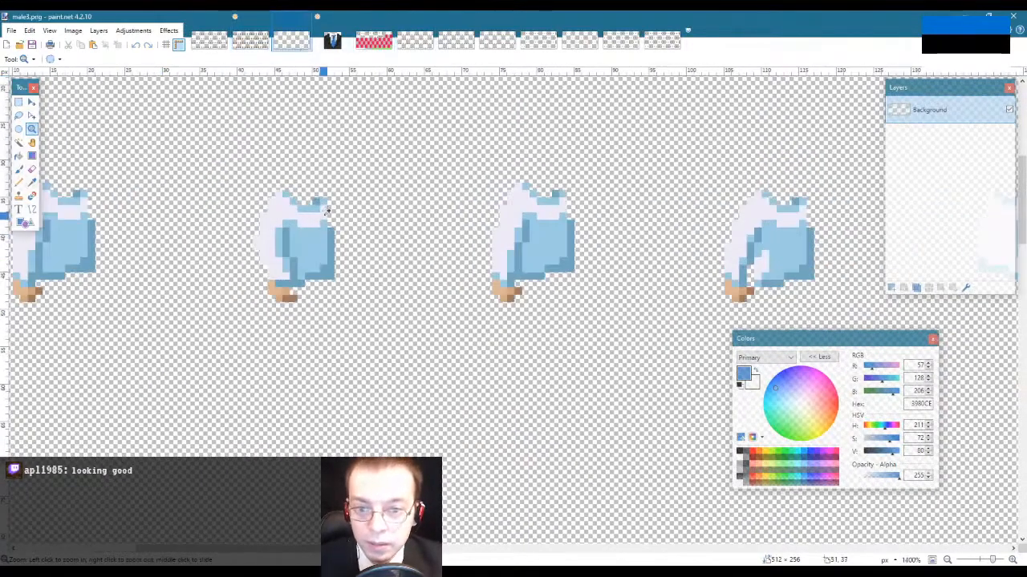
key(k)
click(316, 207)
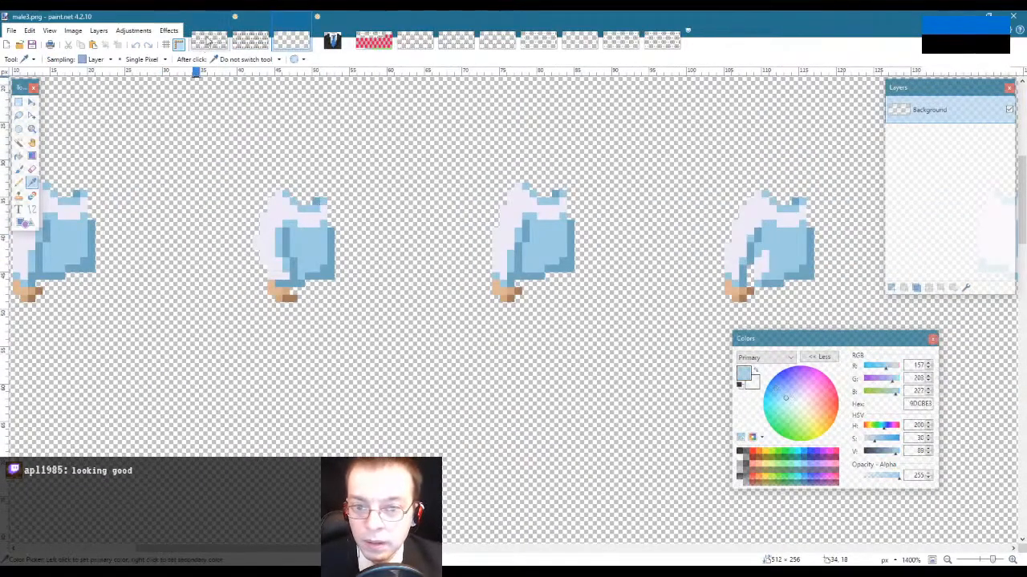
click(209, 40)
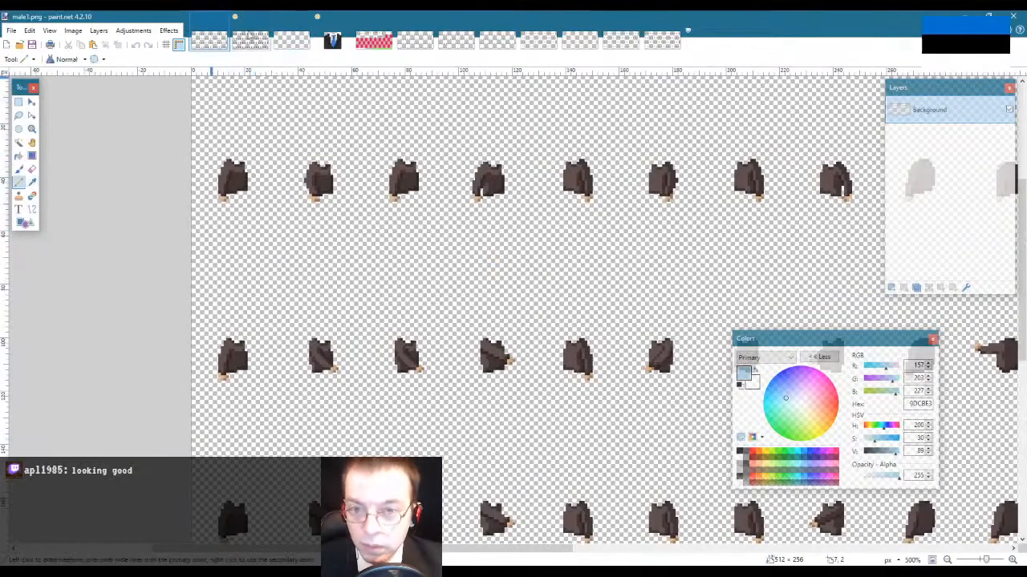
click(251, 40)
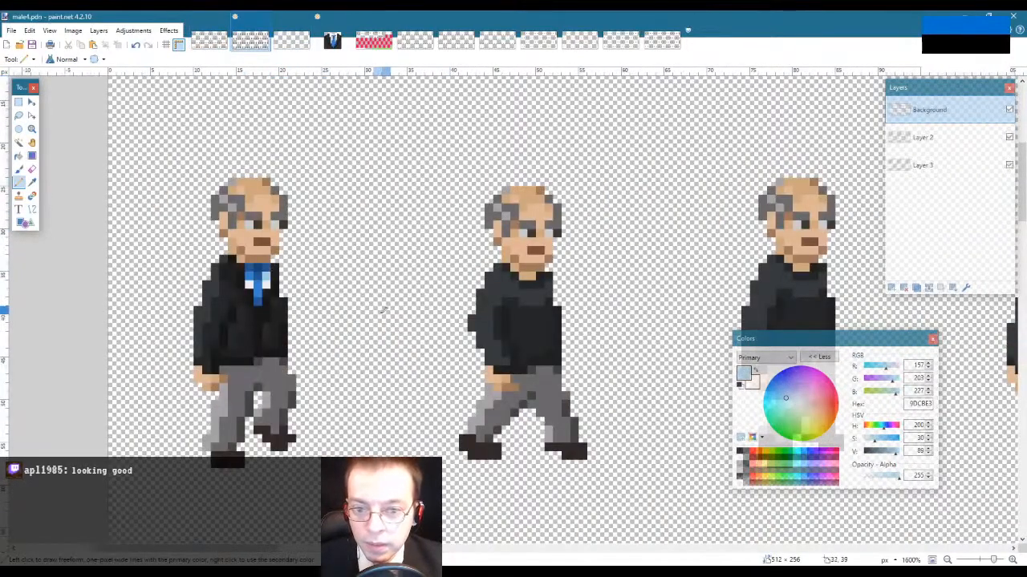
Step: Recolour the shirt collar pixels on both sides of the first sprite's tie with the sampled light blue 9DCBE3
click(33, 128)
right_click(181, 270)
right_click(181, 270)
right_click(181, 270)
right_click(182, 270)
right_click(182, 270)
right_click(182, 270)
right_click(182, 271)
click(182, 271)
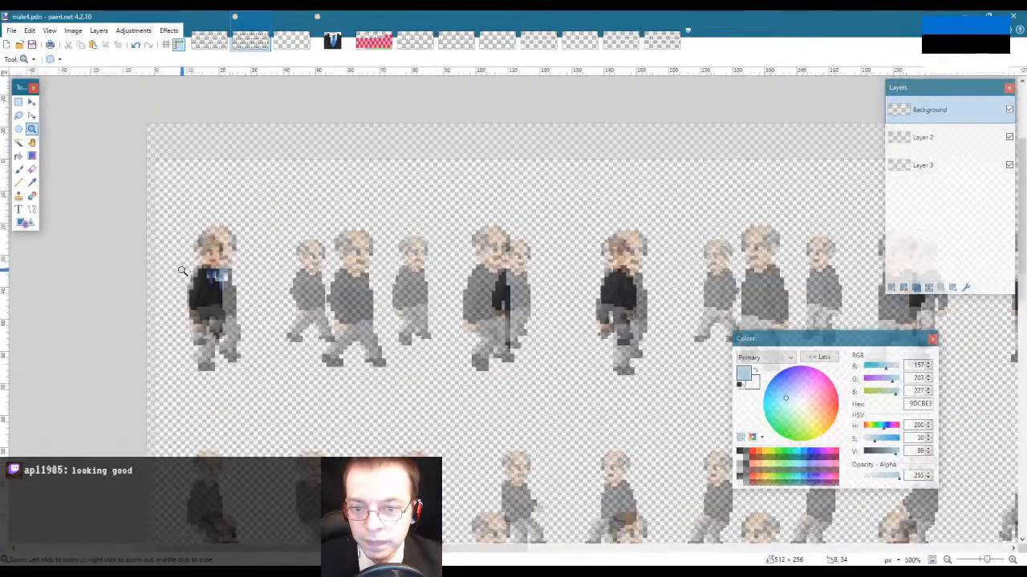
click(182, 270)
click(182, 271)
click(182, 270)
click(182, 271)
click(182, 270)
click(182, 271)
click(182, 271)
key(p)
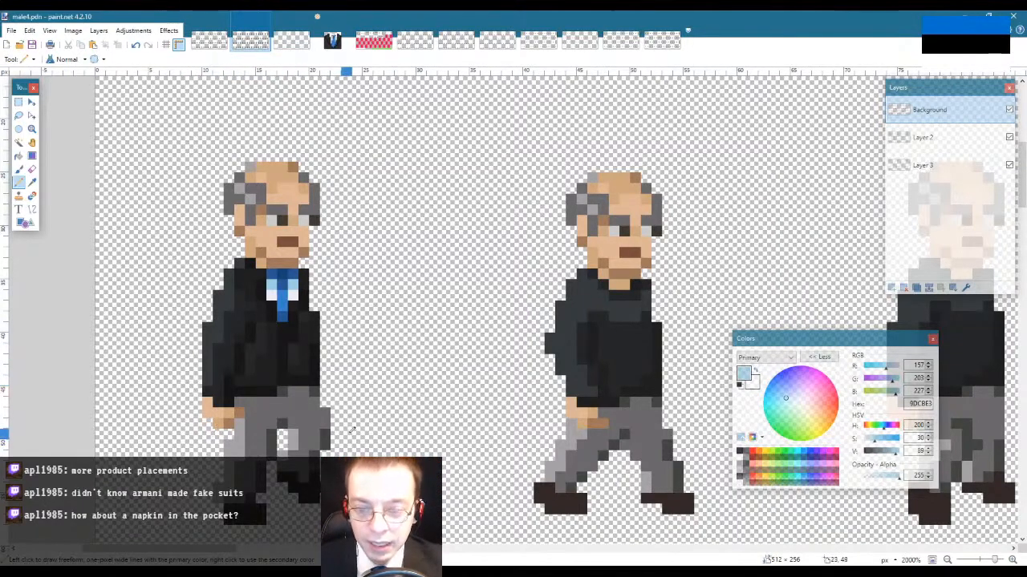
Step: Refine the dark shading on the first sprite's jacket beside the collar using sampled jacket tones 161616 and 1F1F1F
scroll(350, 431, down, 1)
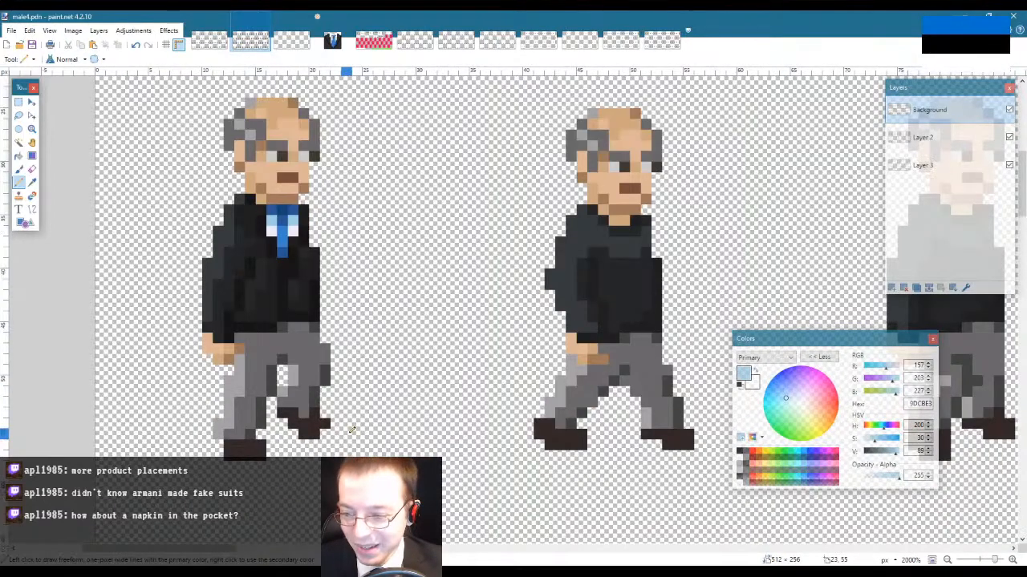
scroll(351, 431, up, 1)
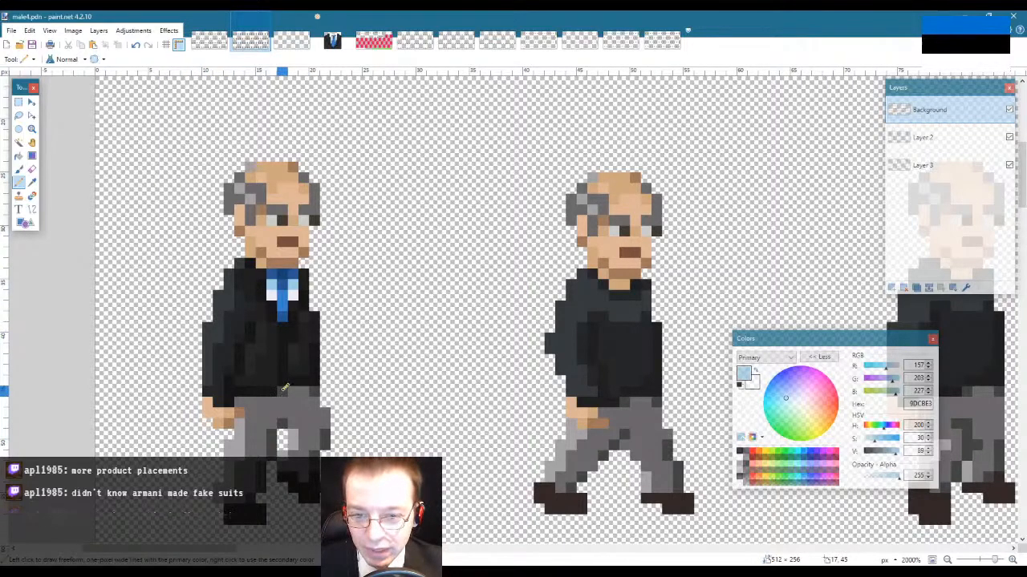
key(k)
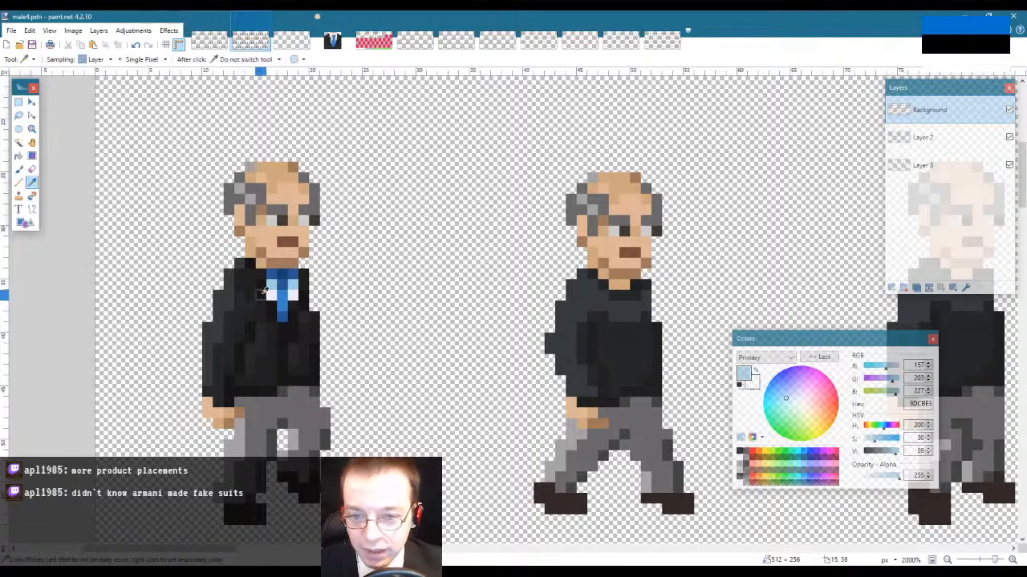
click(264, 291)
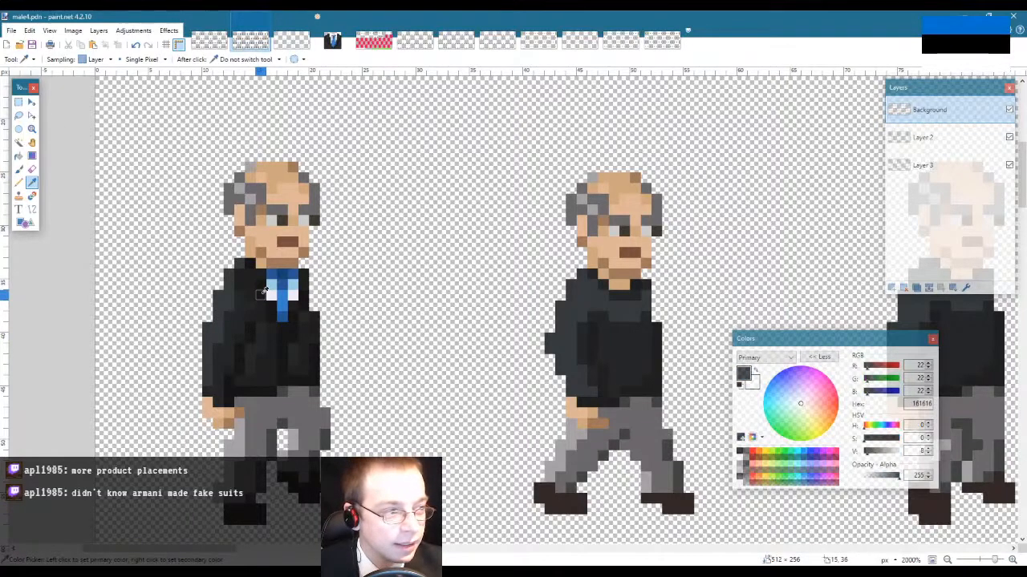
key(p)
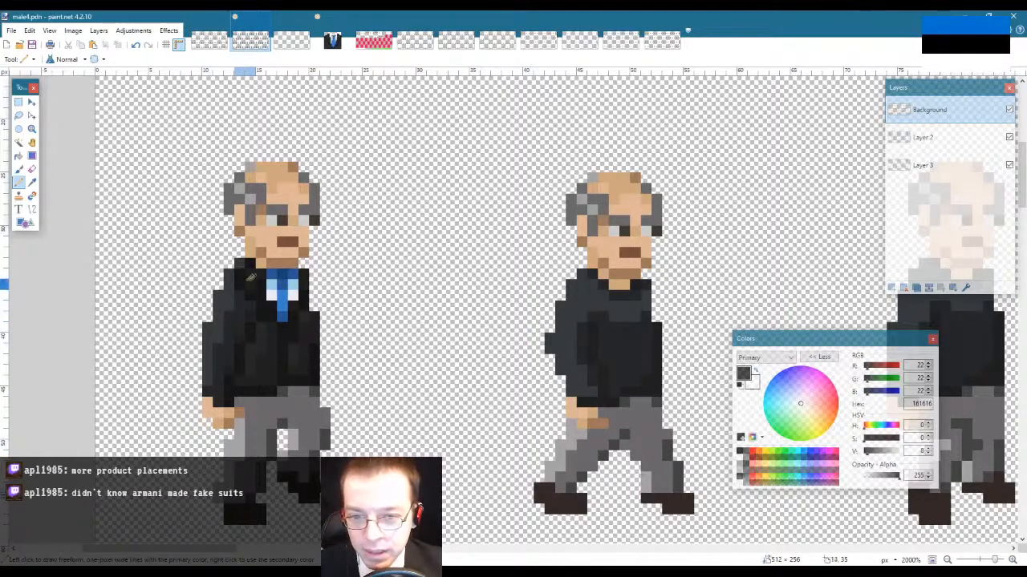
key(k)
click(251, 279)
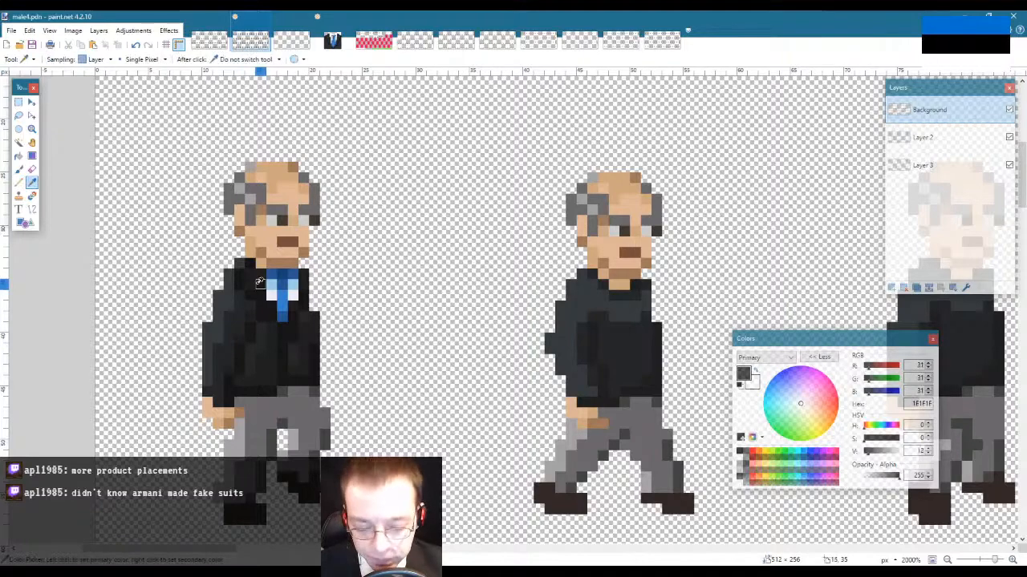
key(p)
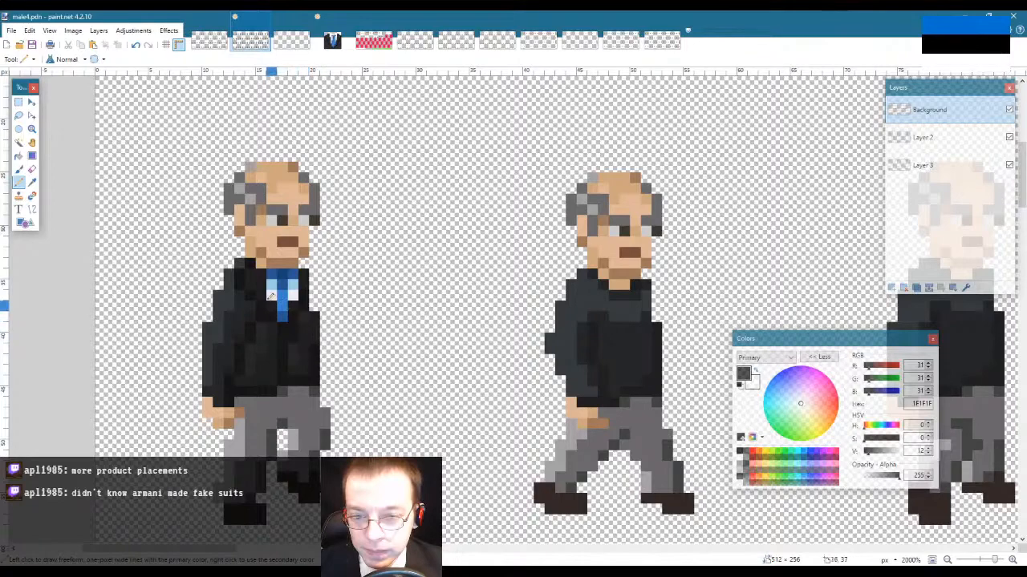
key(k)
click(253, 278)
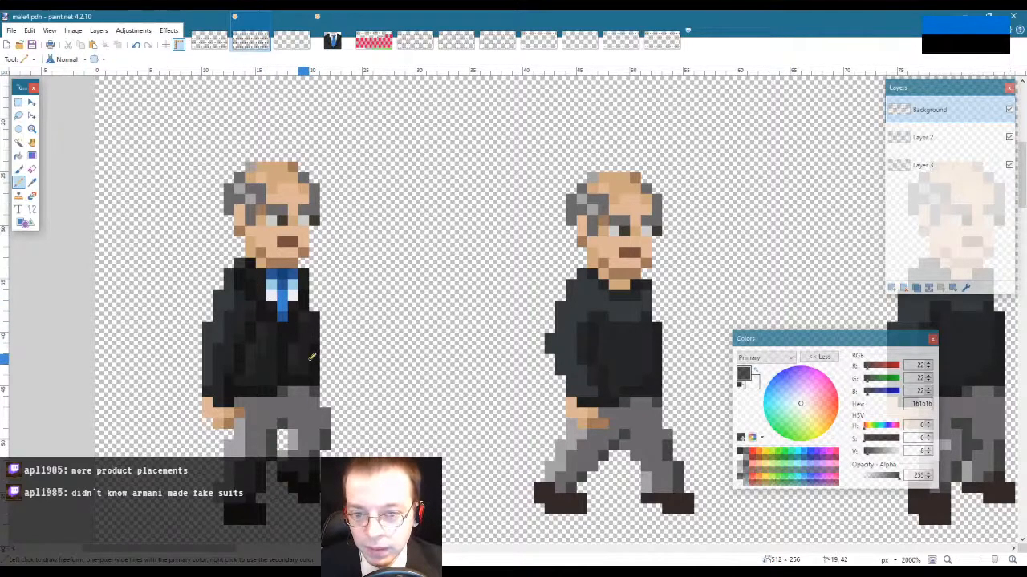
Step: Examine the first sprite's jacket and tie shading at reduced size and close up
click(32, 128)
right_click(272, 344)
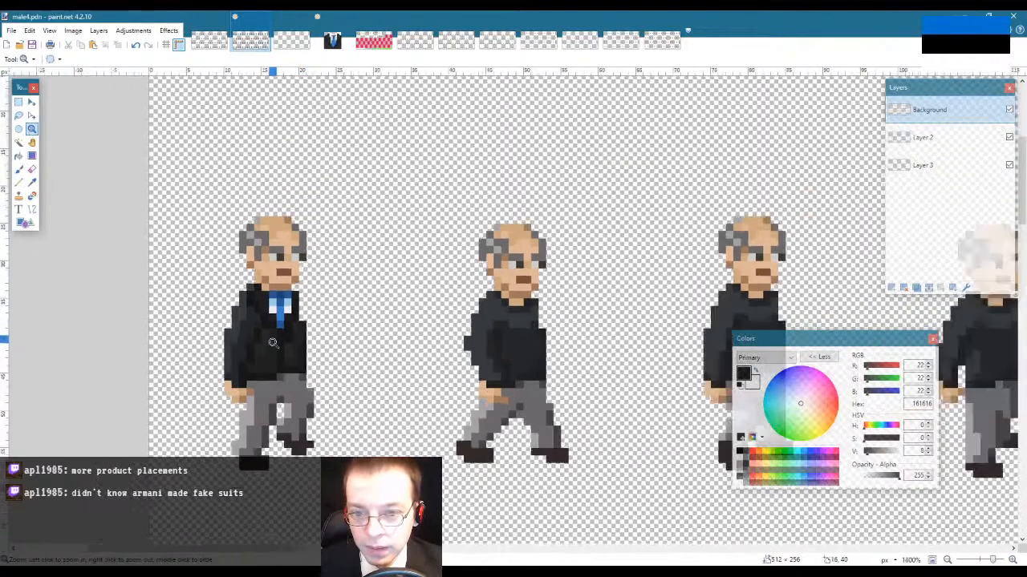
right_click(273, 344)
right_click(302, 368)
right_click(303, 369)
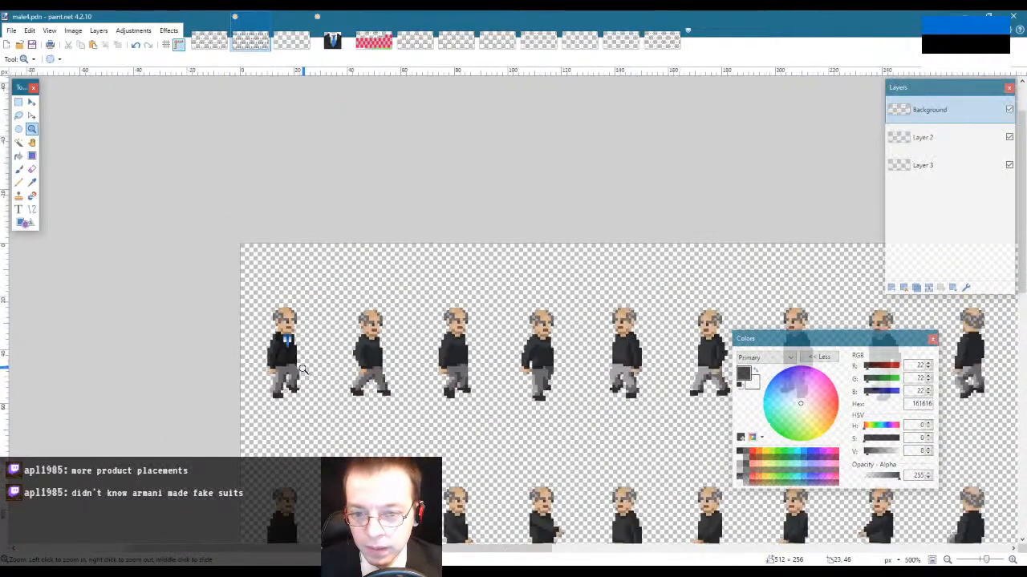
click(293, 360)
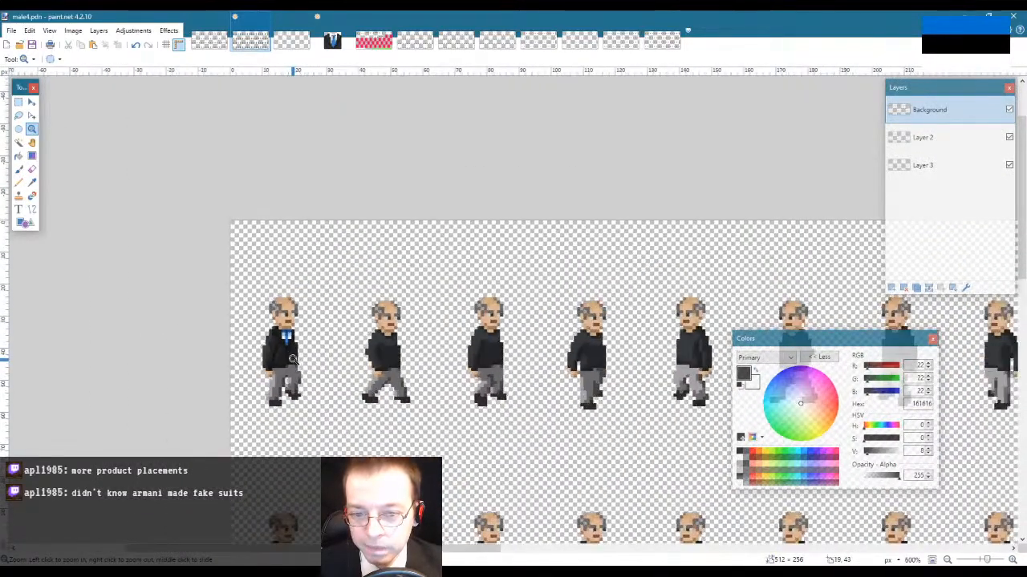
click(279, 334)
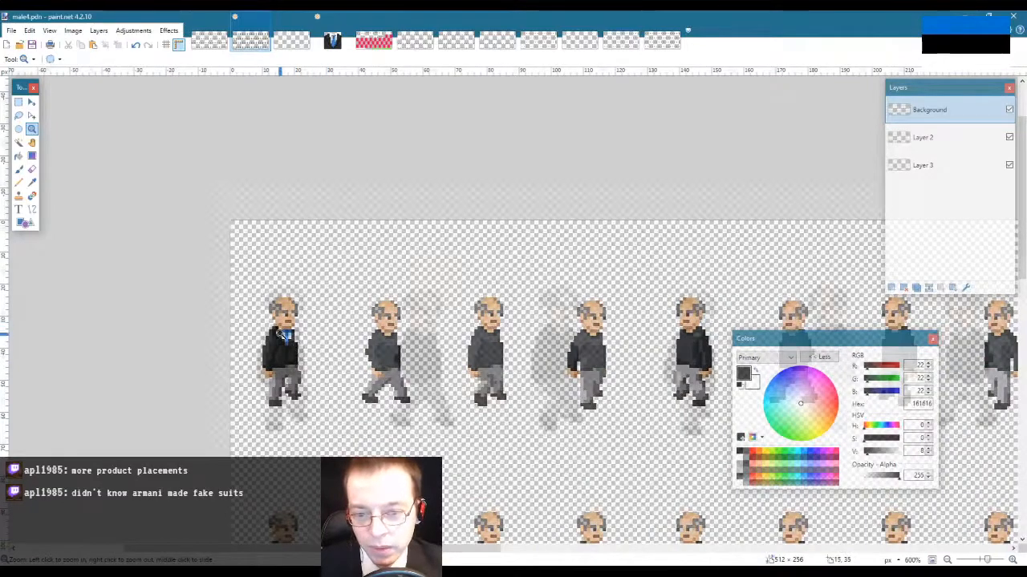
click(279, 334)
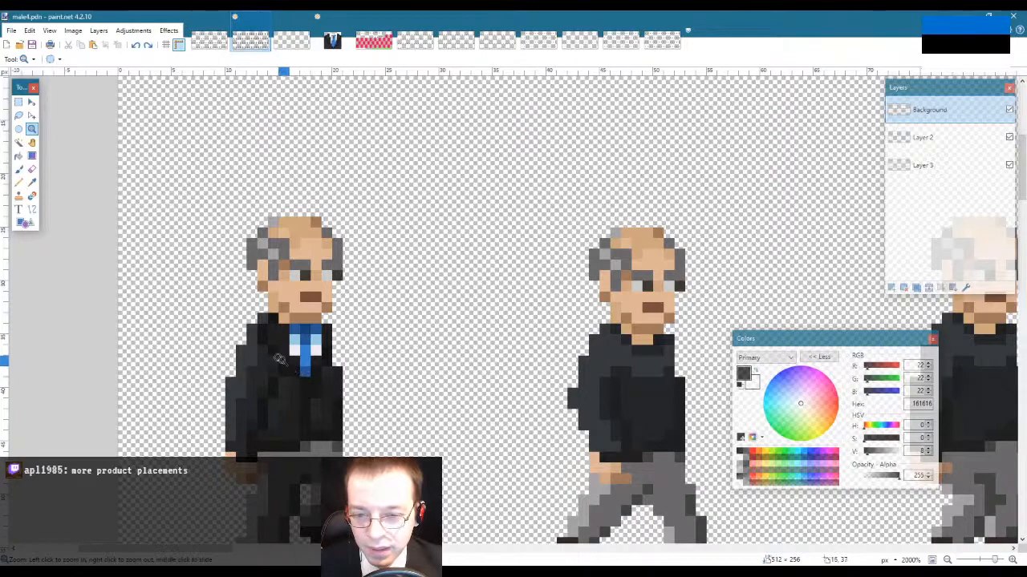
Step: Sample the jacket tone 252728 from the first sprite's shoulder for shading the upper shoulder and collar edge
key(p)
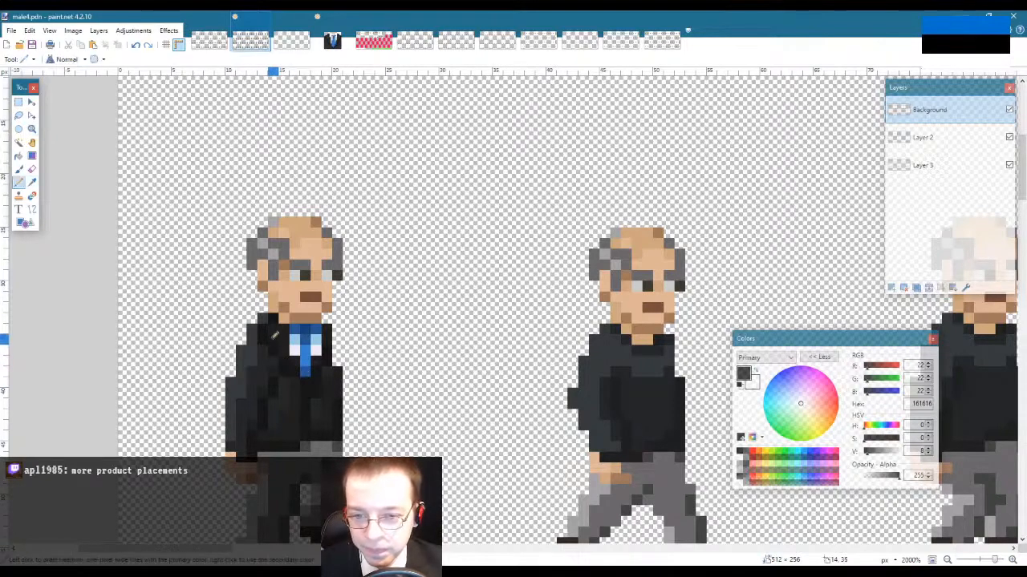
key(k)
click(262, 349)
key(p)
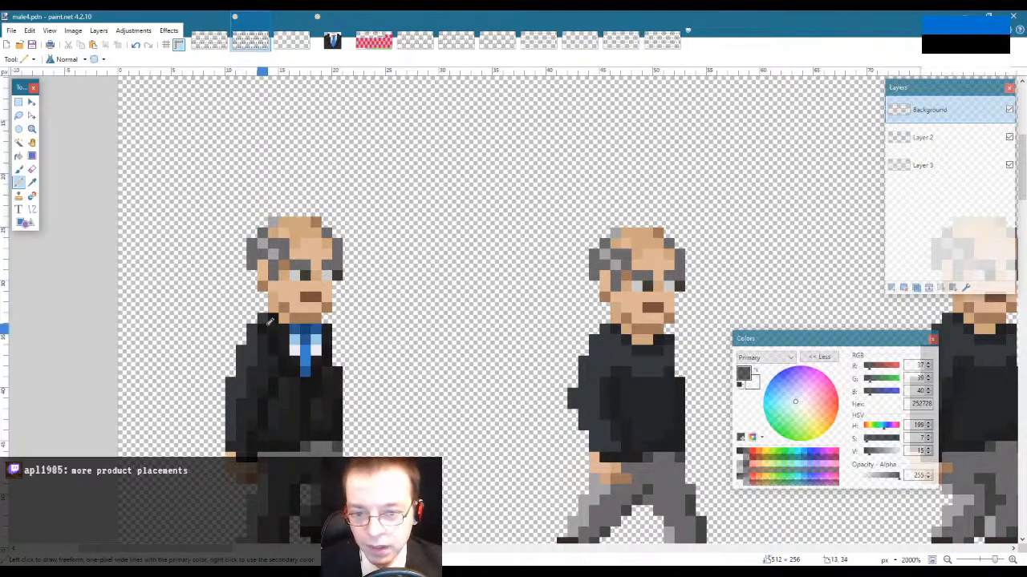
Step: Examine the first sprite's shoulder shading against the neighbouring sprites at several magnifications
click(33, 129)
right_click(284, 308)
right_click(284, 308)
right_click(284, 308)
right_click(284, 308)
right_click(284, 308)
right_click(284, 308)
right_click(284, 308)
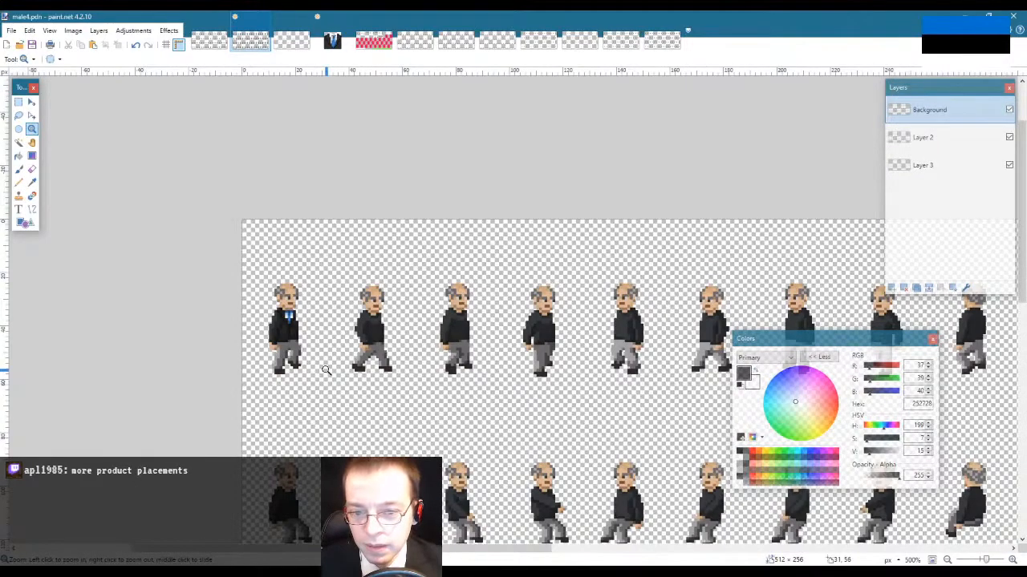
click(303, 326)
click(302, 326)
click(301, 326)
click(302, 326)
click(302, 326)
click(302, 326)
Step: Sample the near-black 161616 from the first sprite's jacket for touching up the shading around the collar
key(k)
click(248, 286)
key(p)
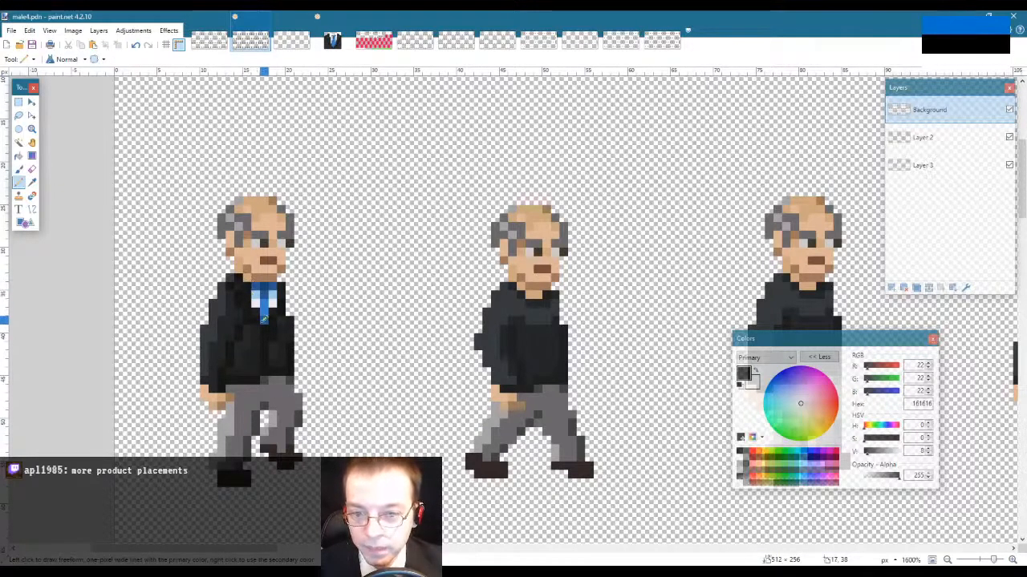
click(32, 128)
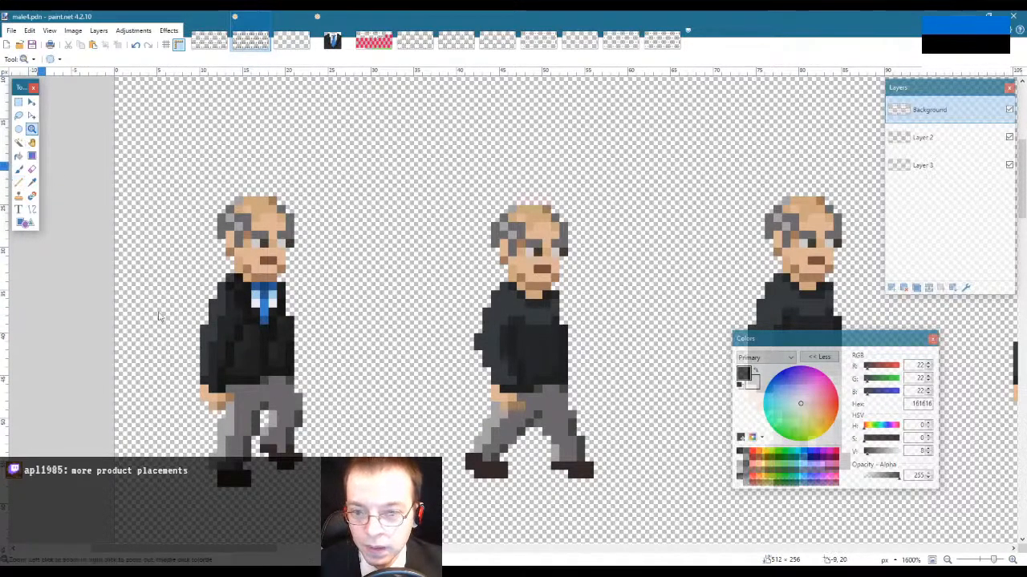
right_click(167, 327)
right_click(168, 328)
right_click(169, 328)
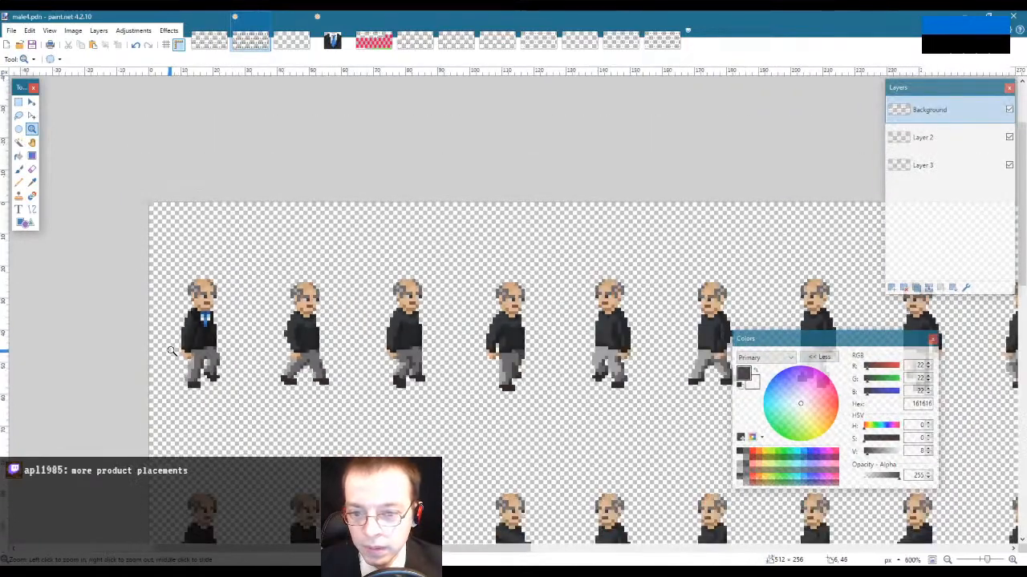
click(173, 345)
key(p)
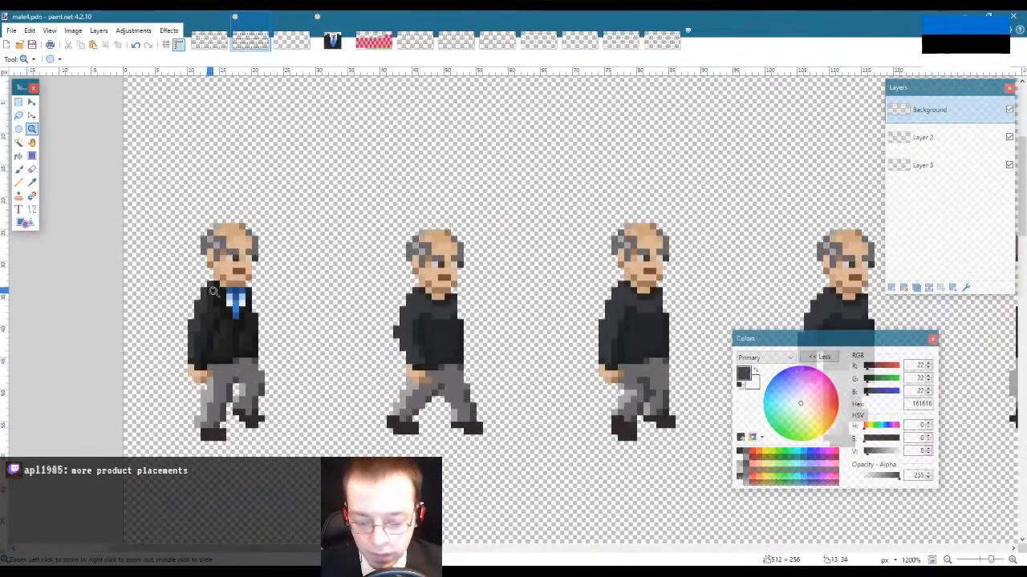
Step: Check how the first sprite's suit reads among the walking sprites, both from afar and close up
click(32, 129)
right_click(185, 270)
right_click(185, 270)
right_click(185, 270)
right_click(186, 271)
right_click(186, 270)
right_click(185, 270)
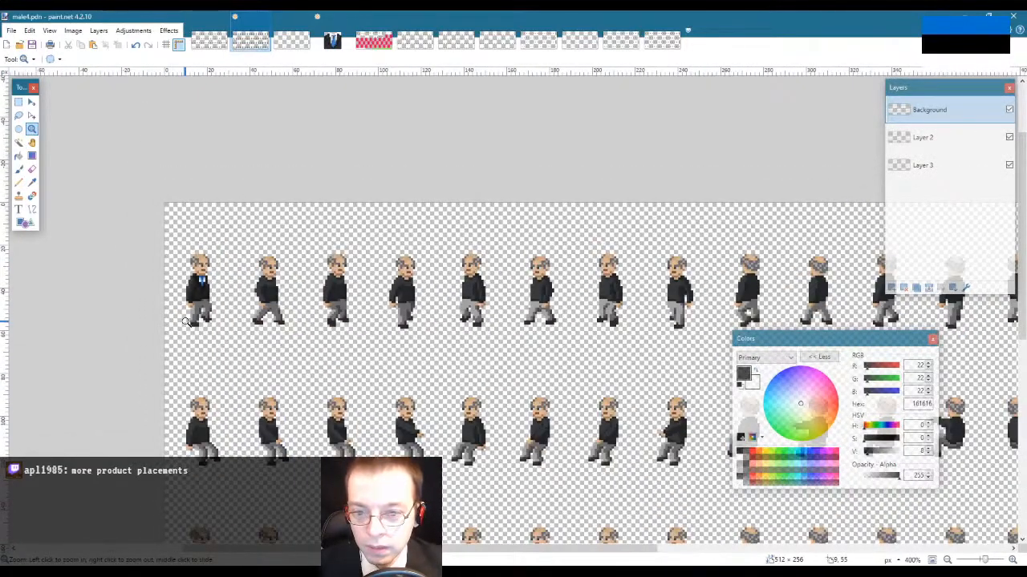
click(184, 302)
click(184, 302)
click(184, 302)
click(185, 302)
click(184, 303)
click(185, 302)
click(250, 238)
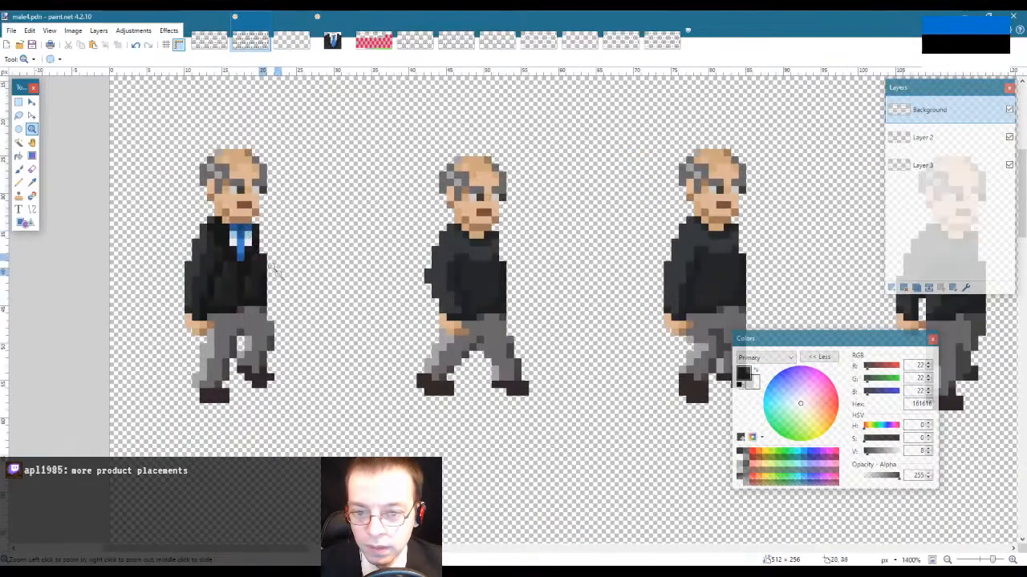
click(270, 265)
Step: Lengthen the first sprite's tie by one pixel with the sampled blue 285691, and pick up the near-black 161616 below it
key(k)
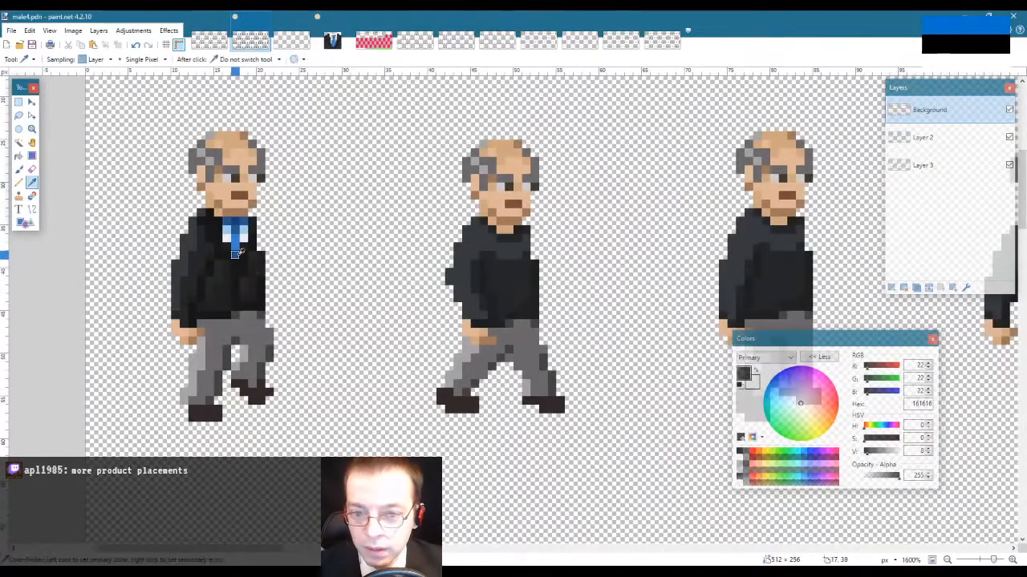
click(236, 253)
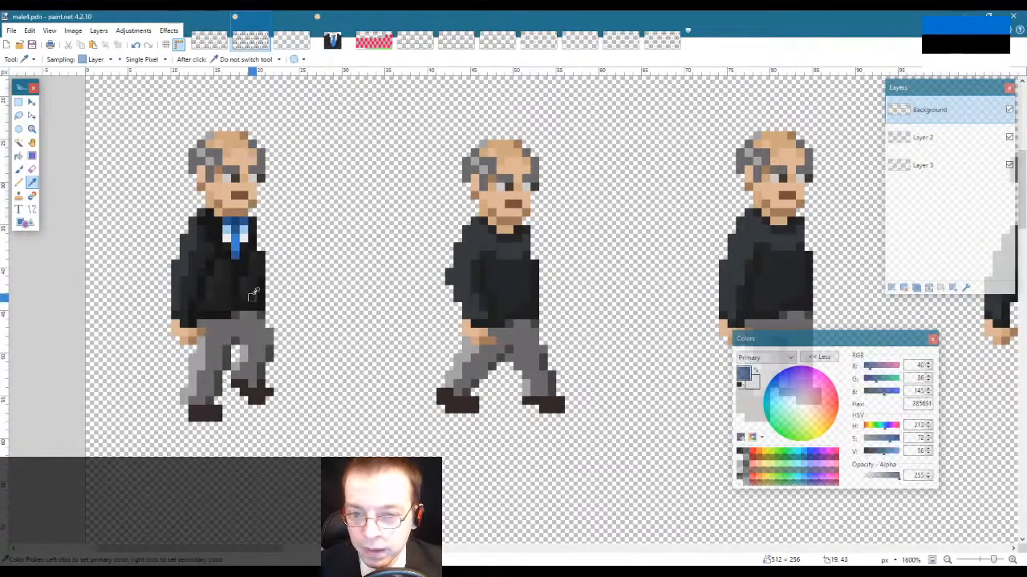
key(p)
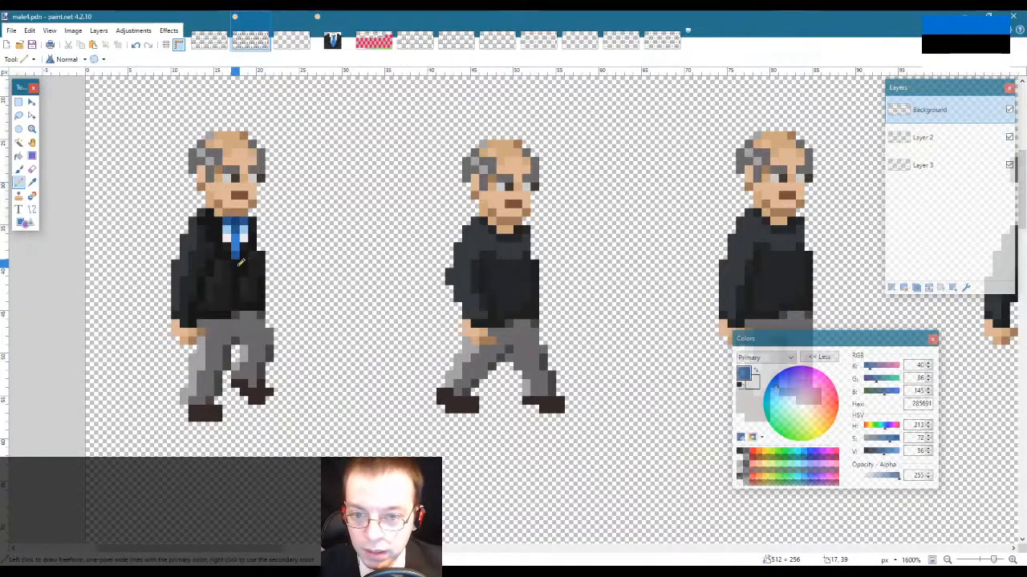
click(235, 264)
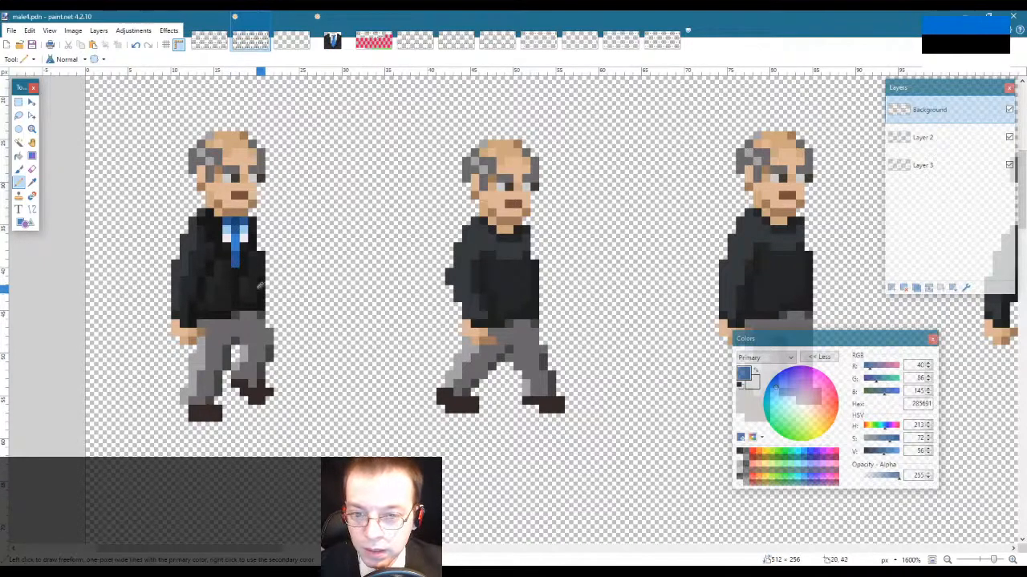
key(k)
click(238, 271)
key(p)
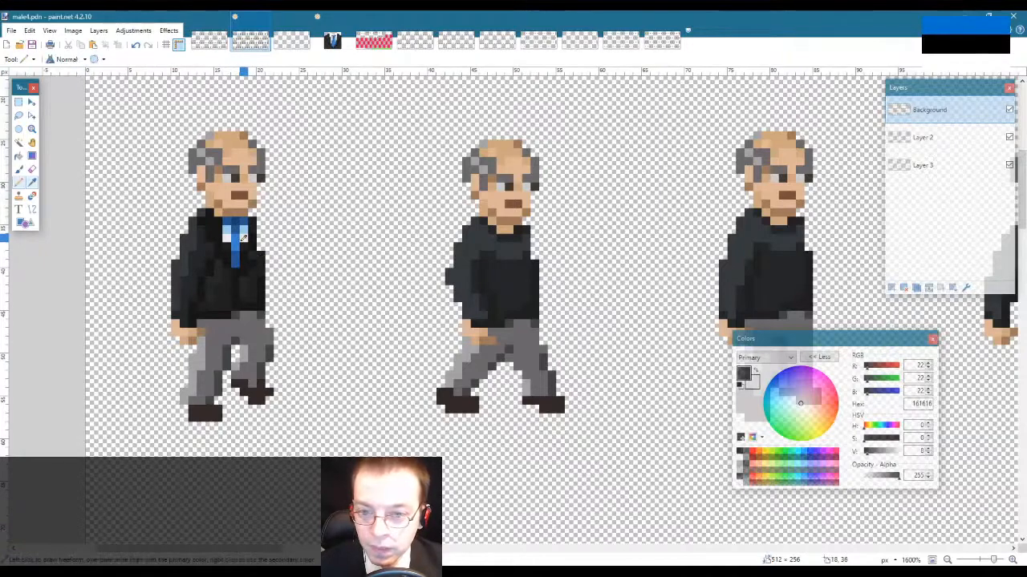
Step: Sample the shirt white EEE9F7 and paint a two-pixel pocket napkin on the first sprite's chest beside the tie
key(k)
click(243, 238)
key(p)
drag(252, 255, 260, 255)
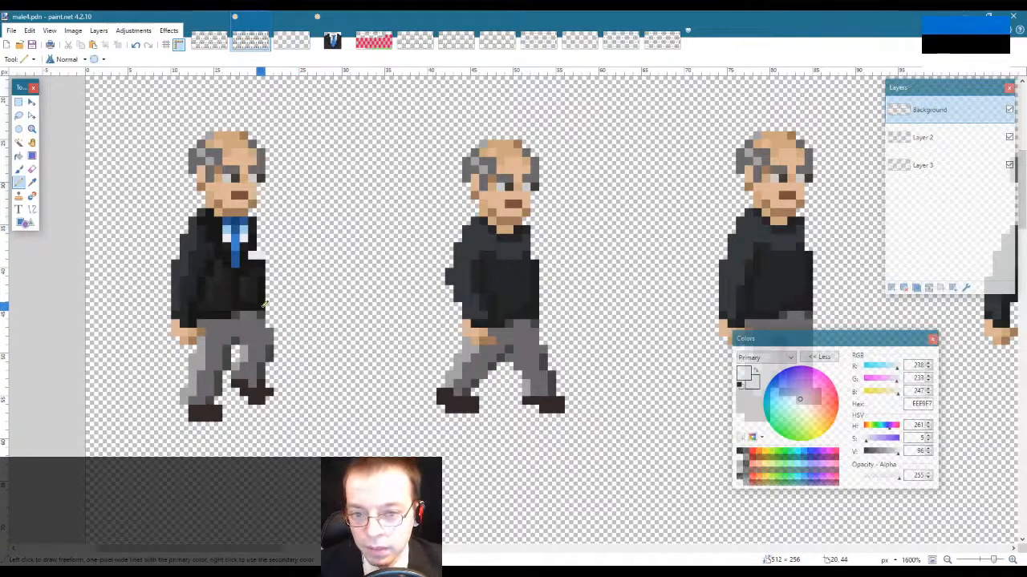
Step: Examine the first sprite's pocket napkin at different magnifications and survey the remaining sprite rows across the sheet
click(31, 129)
right_click(287, 297)
right_click(287, 297)
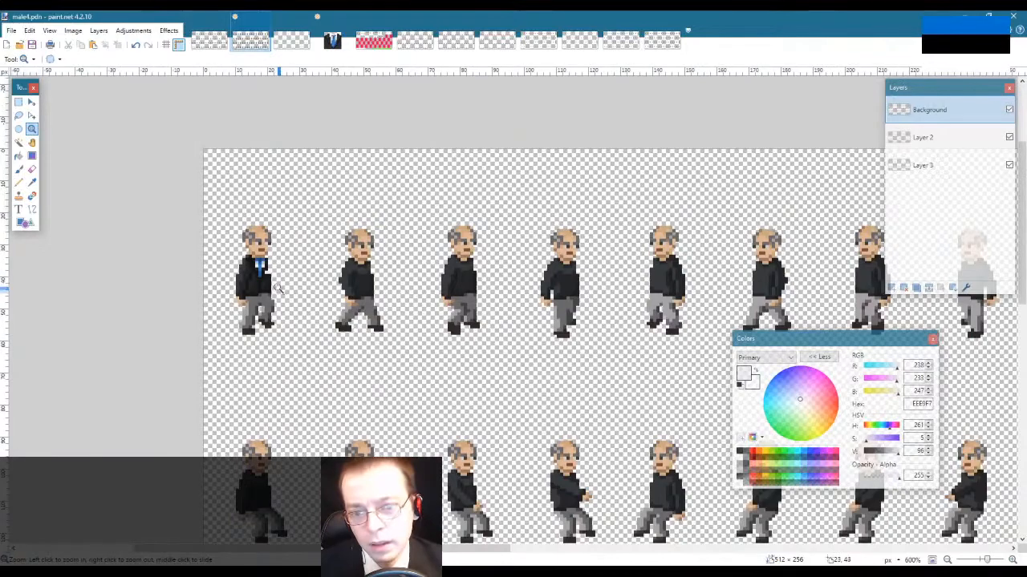
click(288, 296)
click(280, 286)
click(271, 272)
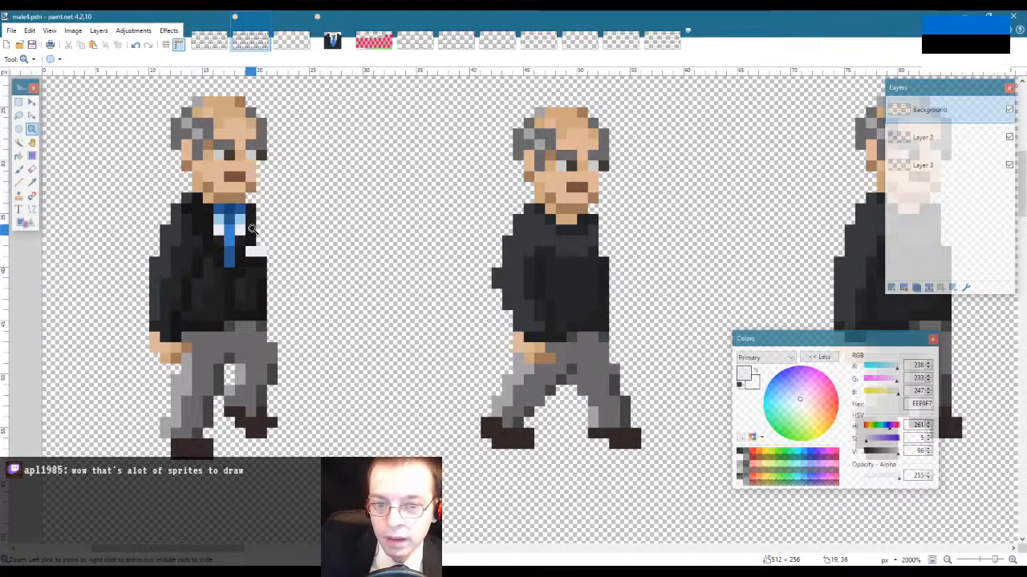
scroll(271, 299, down, 4)
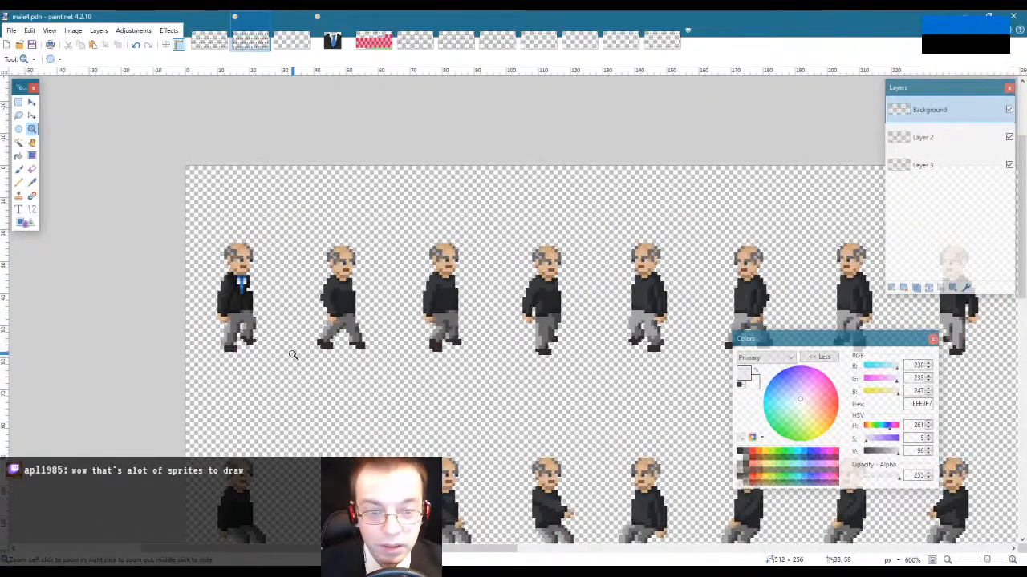
scroll(293, 358, down, 3)
scroll(294, 355, down, 1)
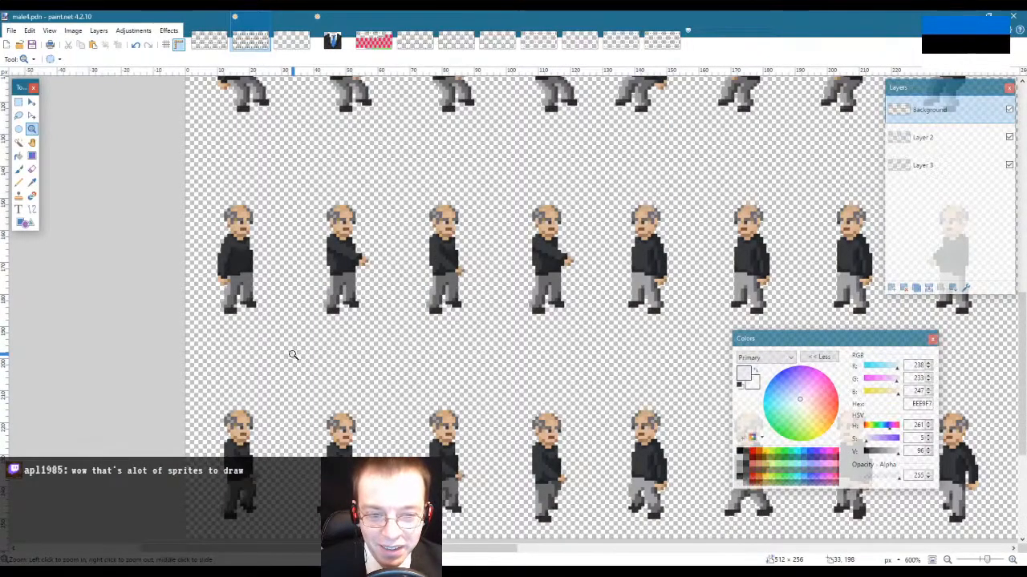
scroll(294, 355, up, 2)
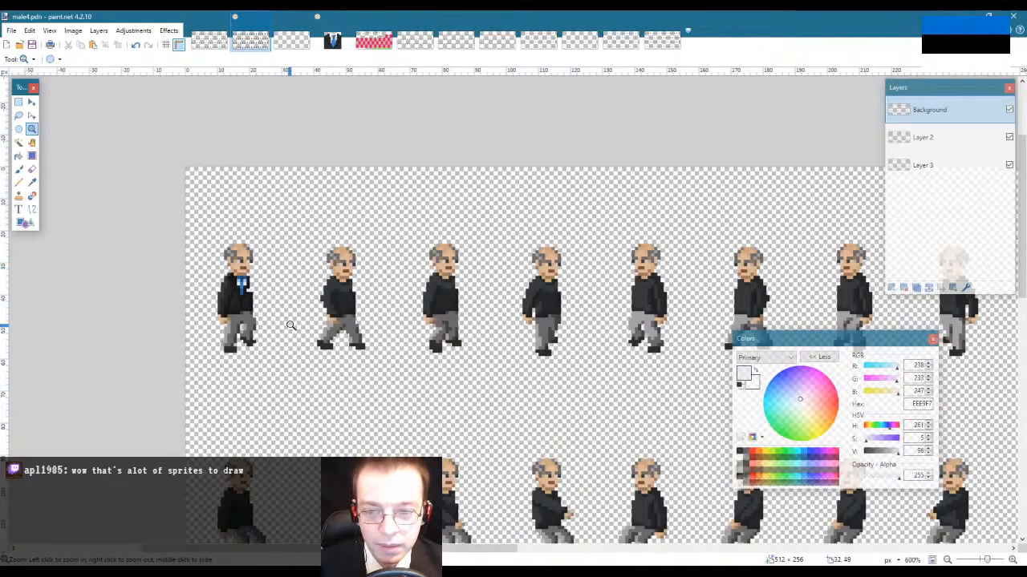
scroll(291, 325, down, 3)
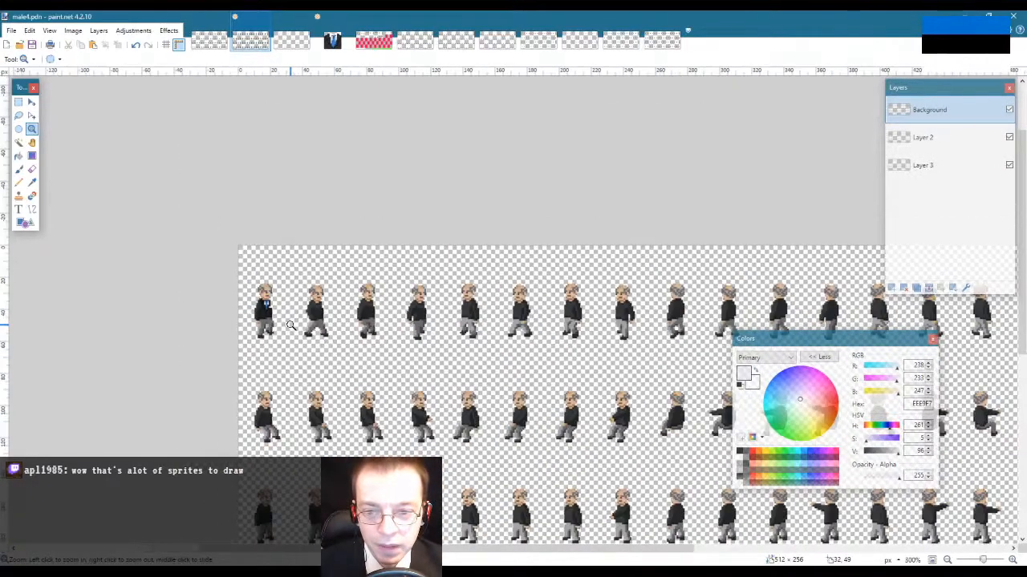
scroll(291, 325, down, 1)
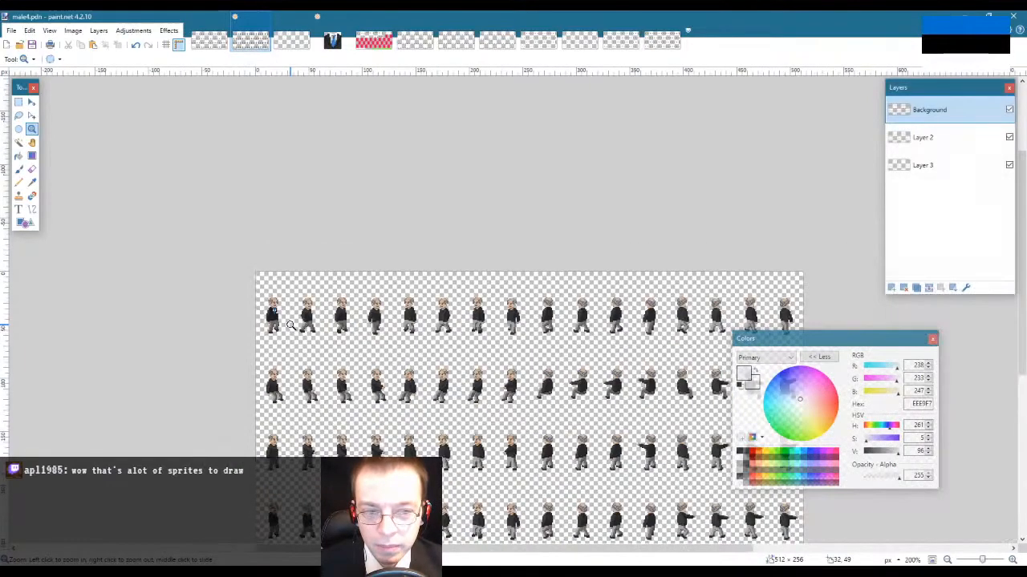
Step: Survey the sprite rows across the sheet at several magnifications and compare them with the first sprite's suit up close
scroll(291, 325, down, 3)
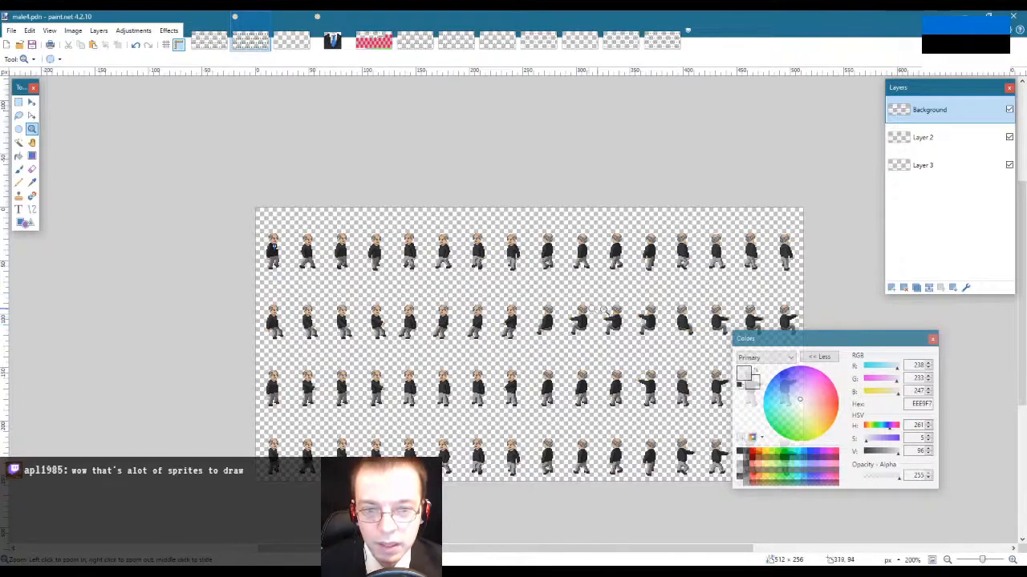
click(676, 282)
click(682, 241)
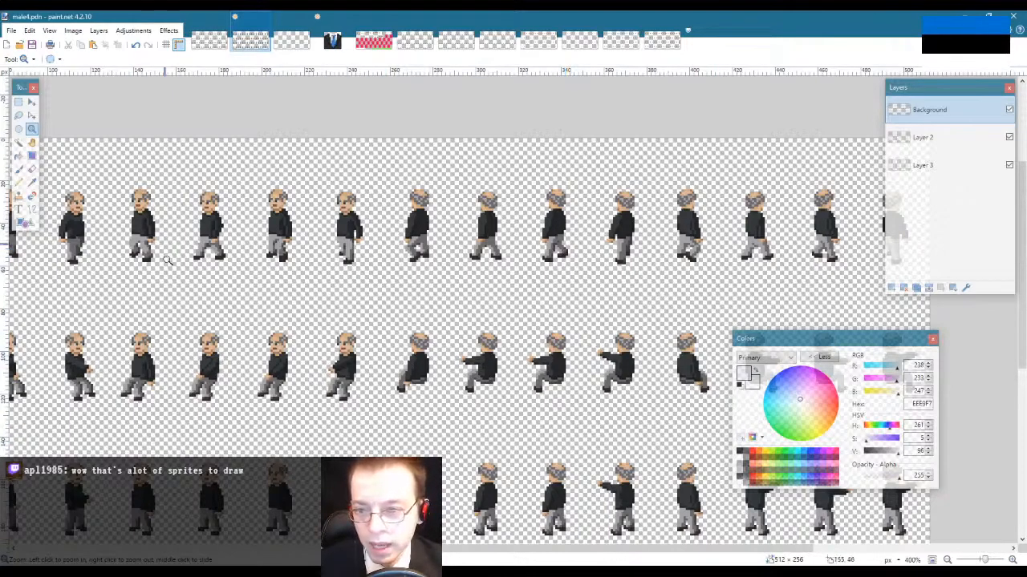
drag(539, 555, 368, 555)
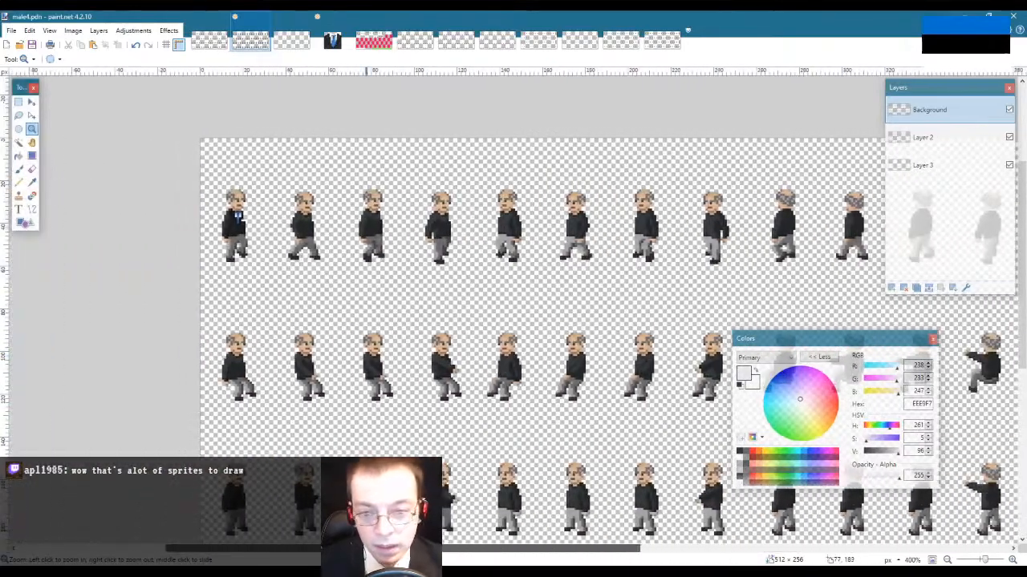
scroll(367, 420, down, 1)
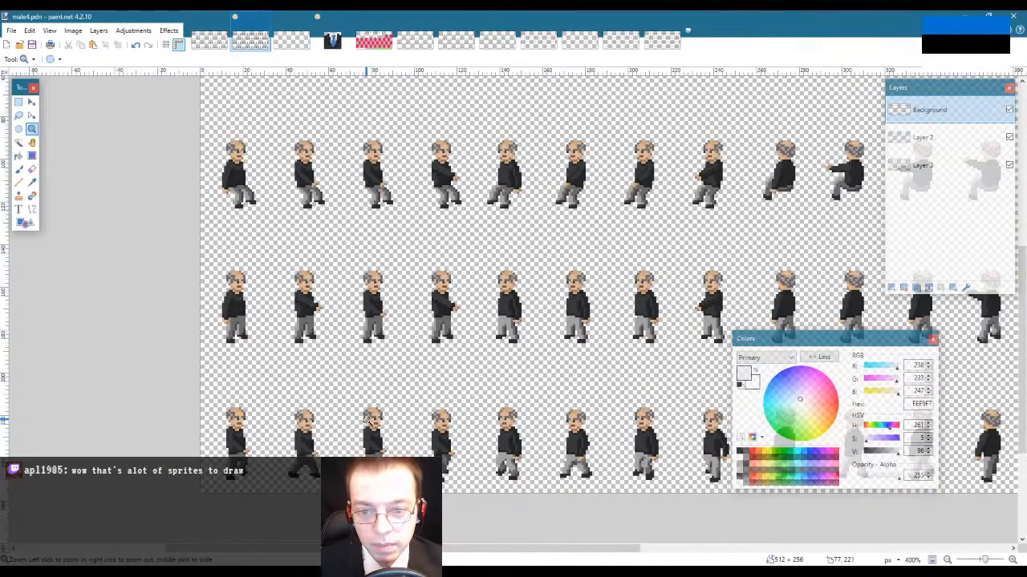
scroll(367, 418, up, 3)
scroll(367, 419, up, 1)
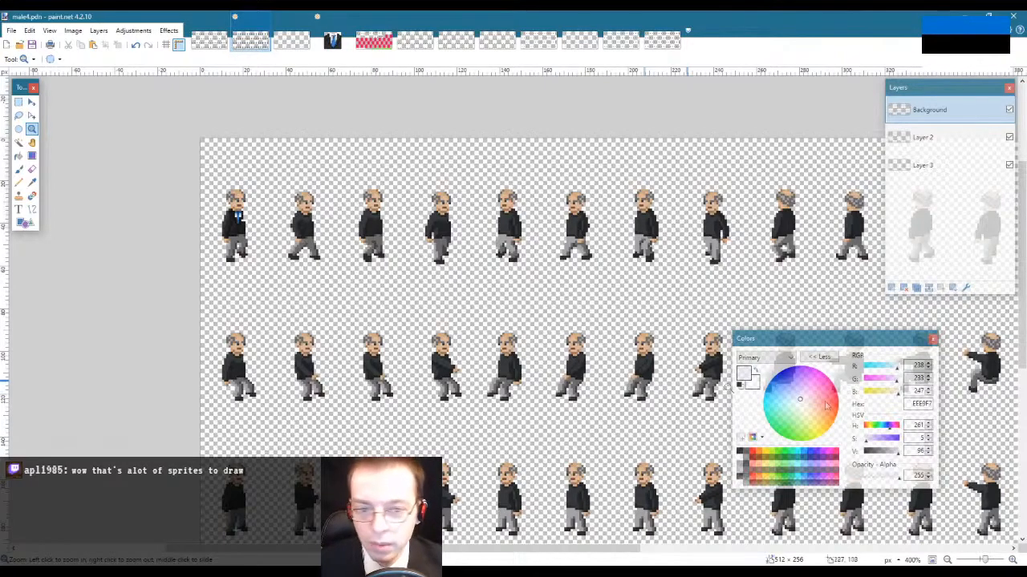
scroll(393, 337, up, 1)
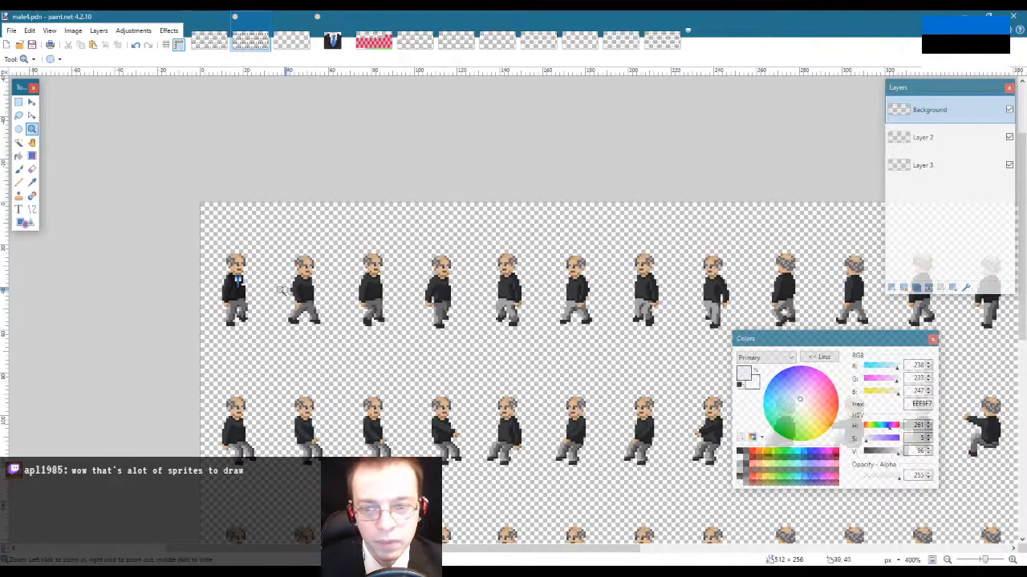
scroll(258, 297, up, 7)
scroll(229, 269, up, 2)
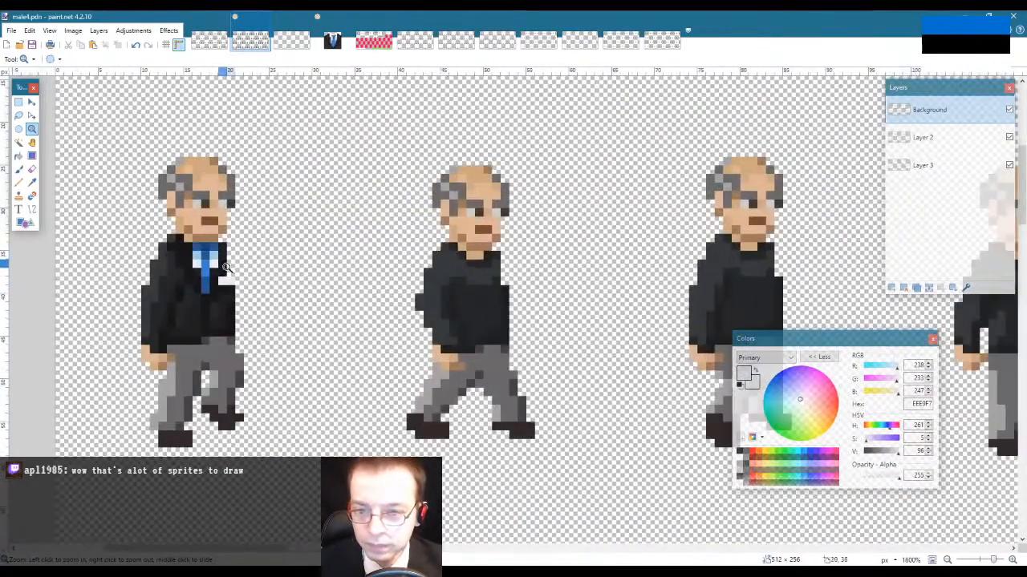
Step: Try out shading colours by sampling the first sprite's tie blue 285691 and the shirt blue 72A7C1 from male3.png
key(k)
click(215, 242)
key(p)
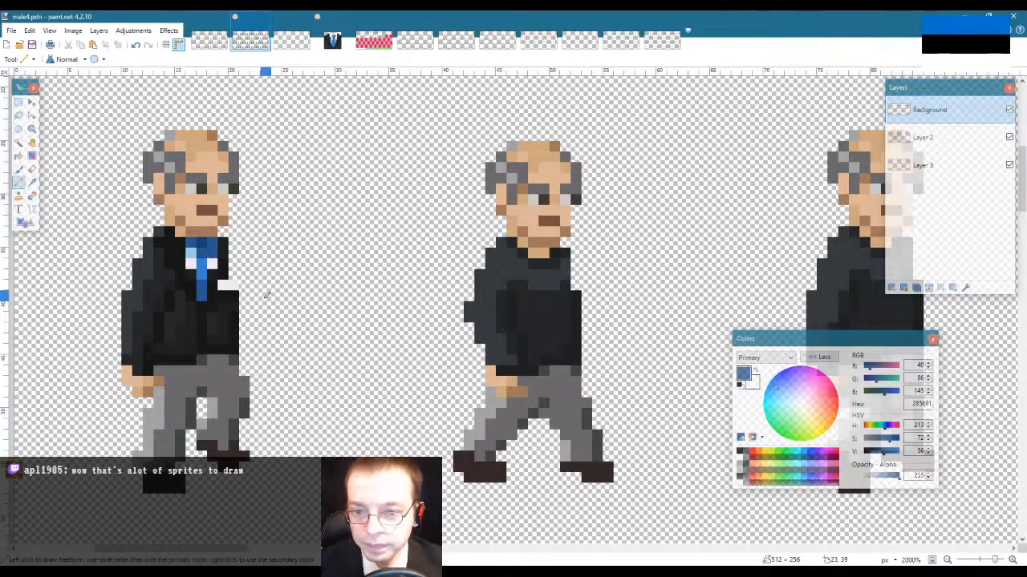
click(291, 40)
key(k)
click(329, 240)
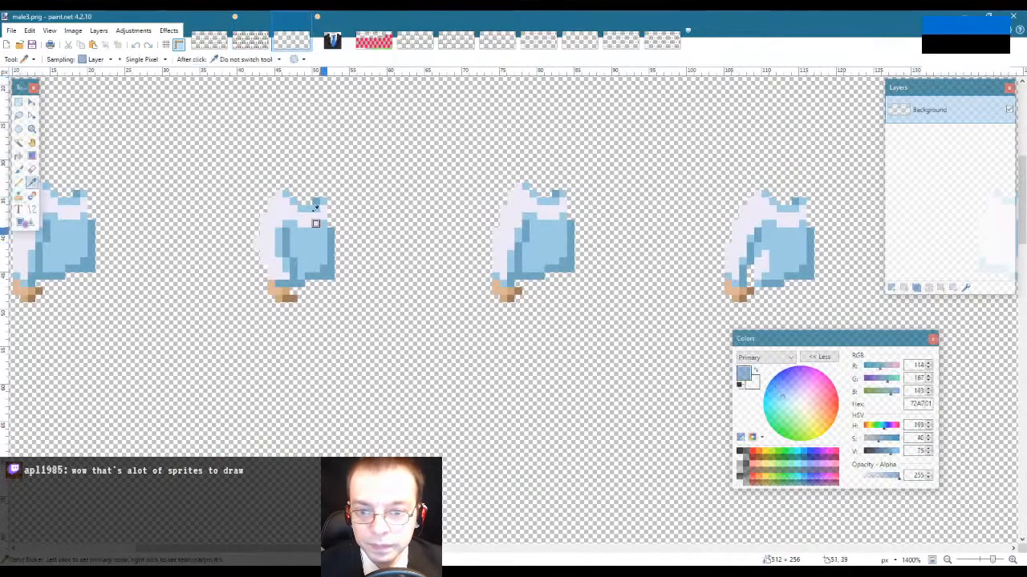
scroll(210, 144, down, 5)
click(250, 40)
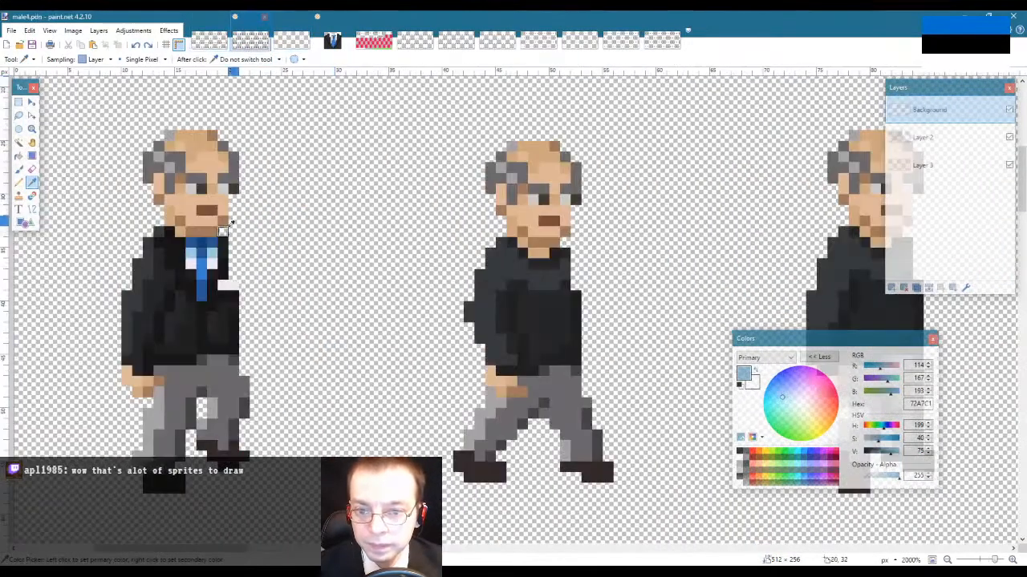
key(p)
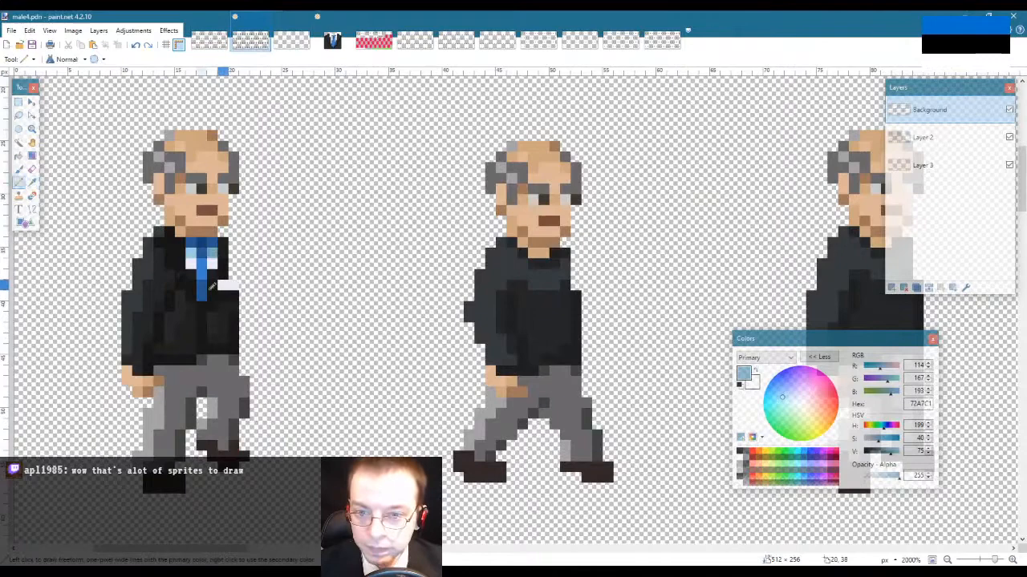
click(31, 129)
scroll(239, 271, down, 5)
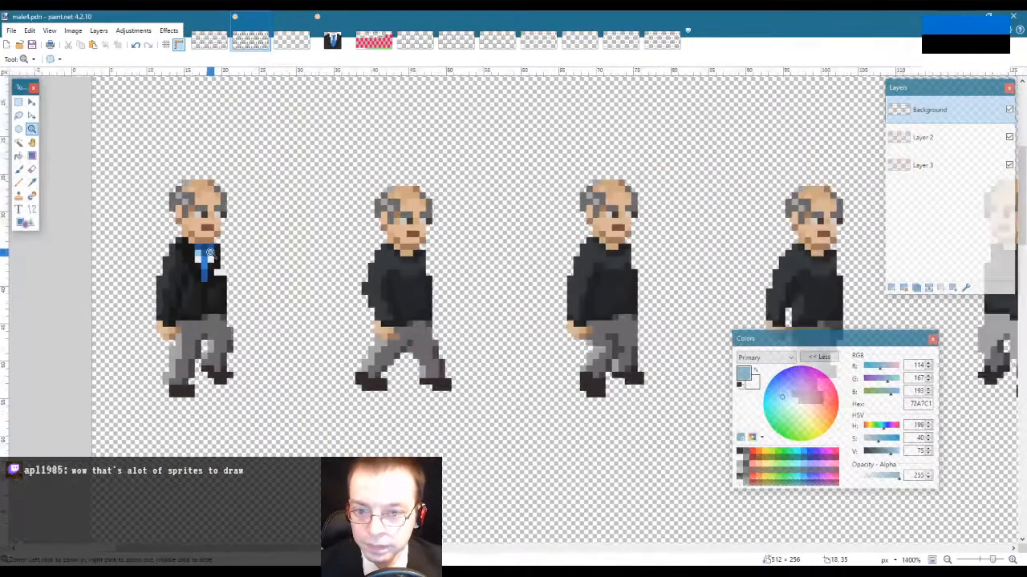
scroll(239, 271, up, 5)
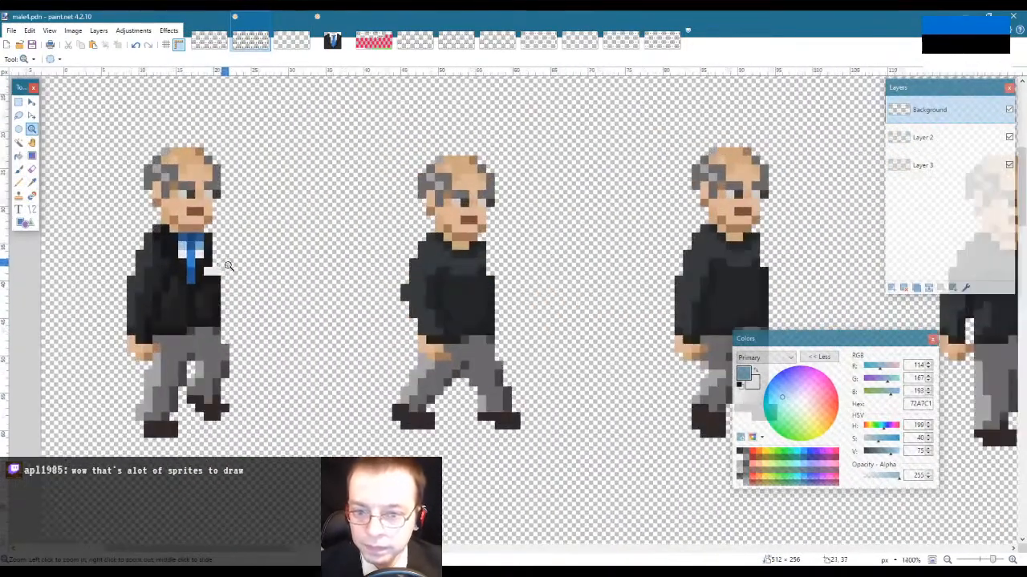
Step: Sample the light blue 9DCBE3 from the first sprite's collar and recolour the outer pixel of its pocket napkin with it
key(k)
click(188, 243)
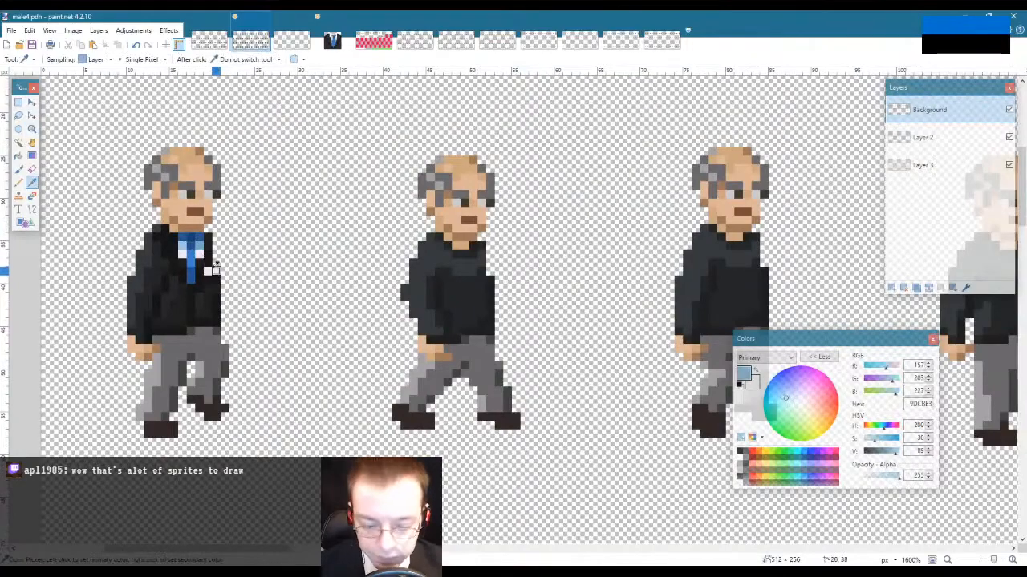
key(p)
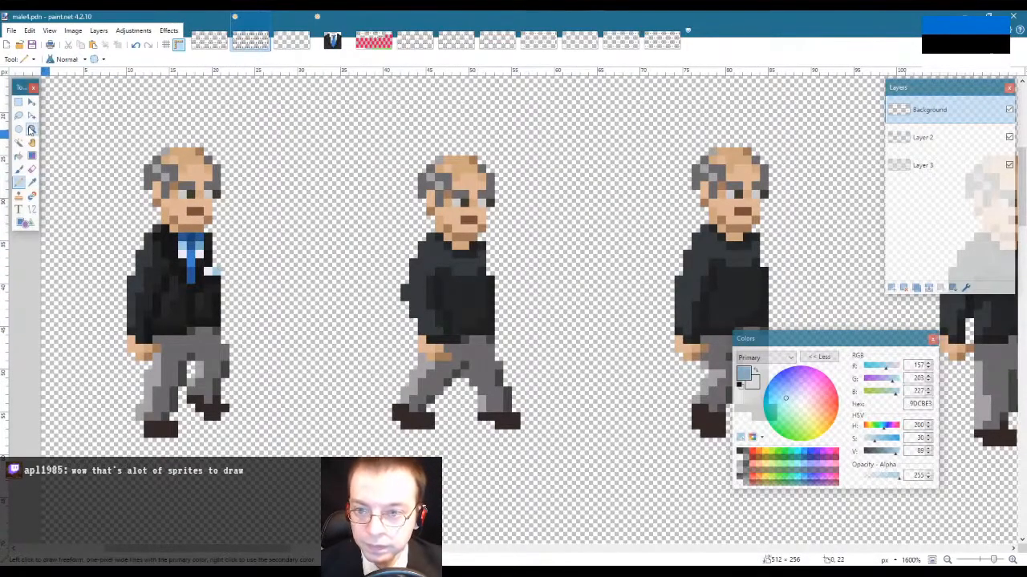
key(z)
scroll(157, 218, down, 3)
scroll(157, 218, down, 3)
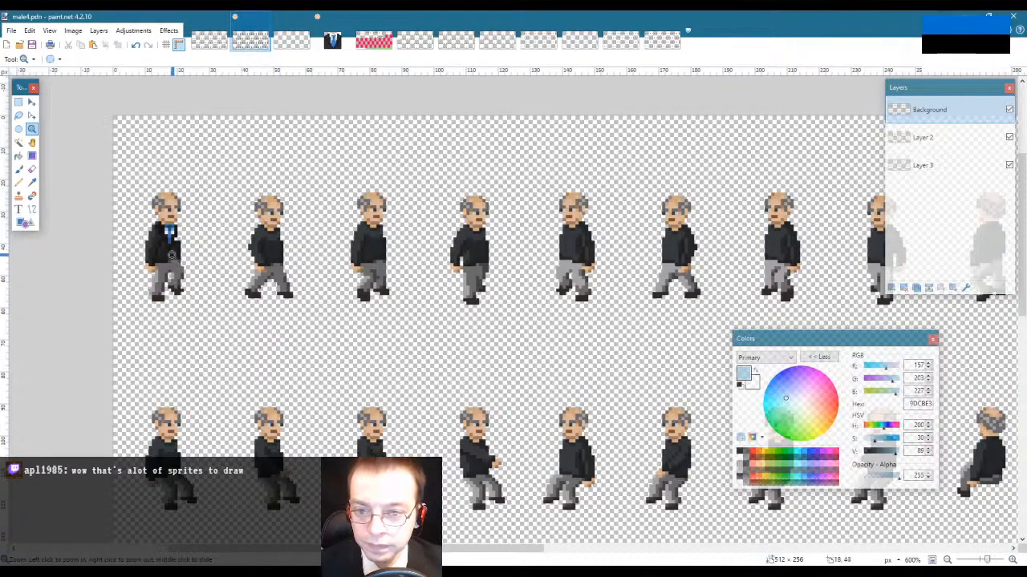
scroll(172, 259, down, 2)
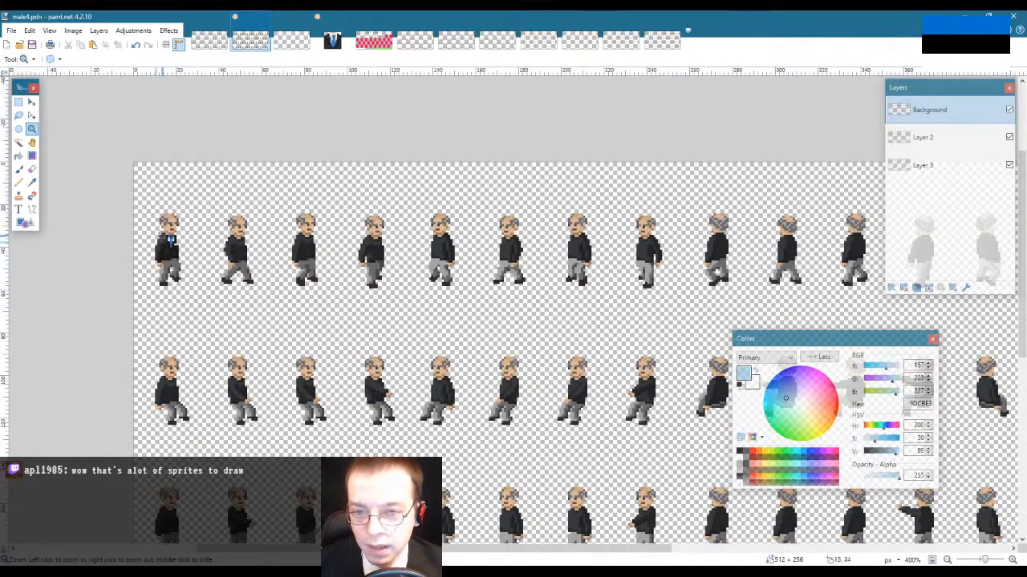
scroll(164, 244, up, 6)
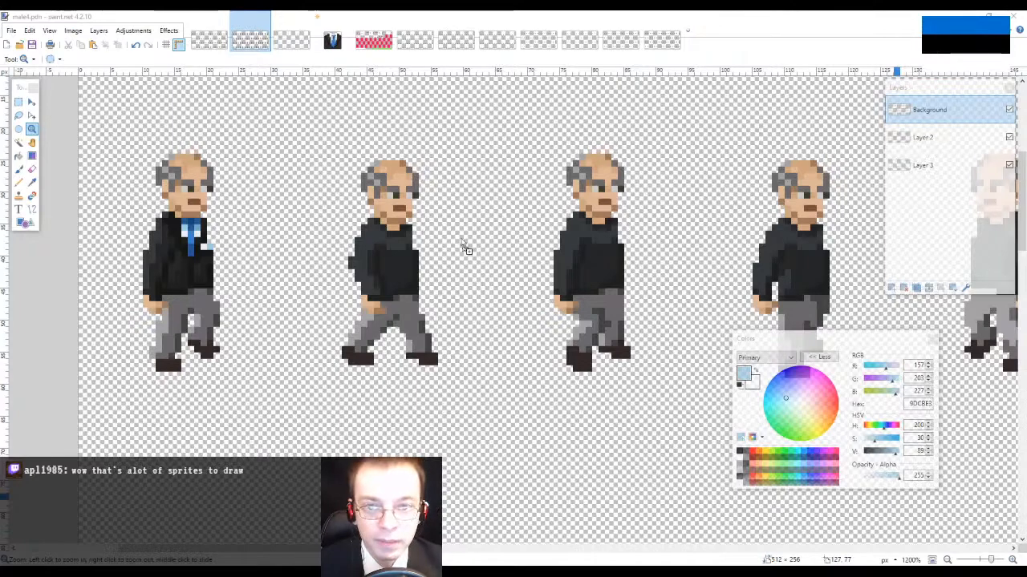
Step: Open male2.png as a separate image and copy its entire contents
drag(465, 248, 464, 247)
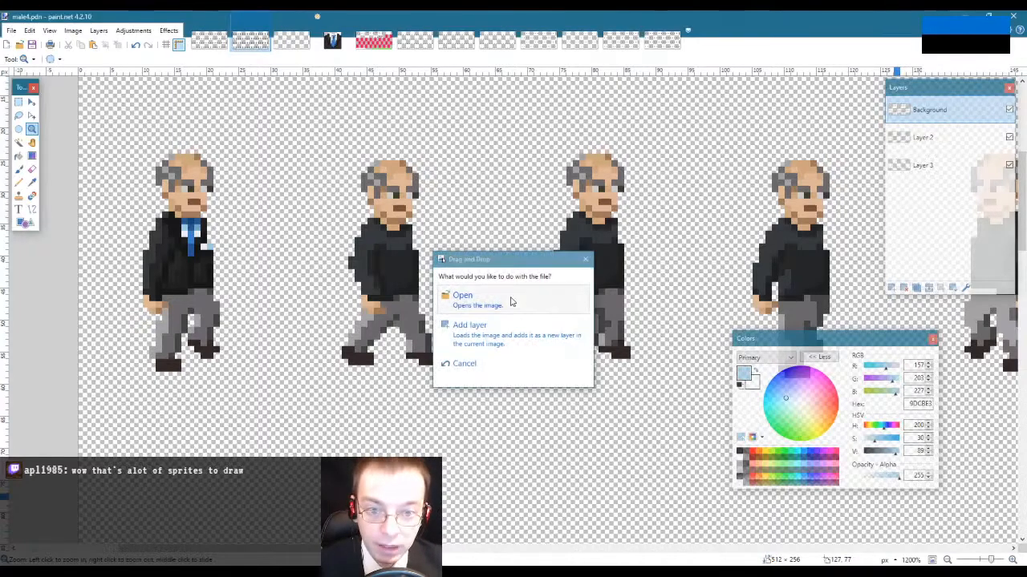
click(509, 297)
scroll(430, 278, up, 3)
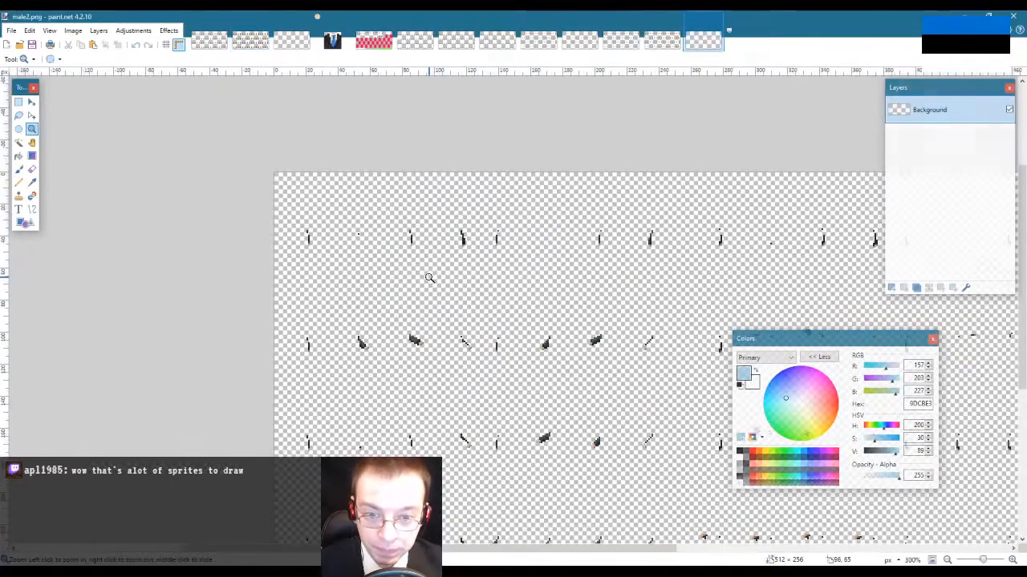
key(ctrl+a)
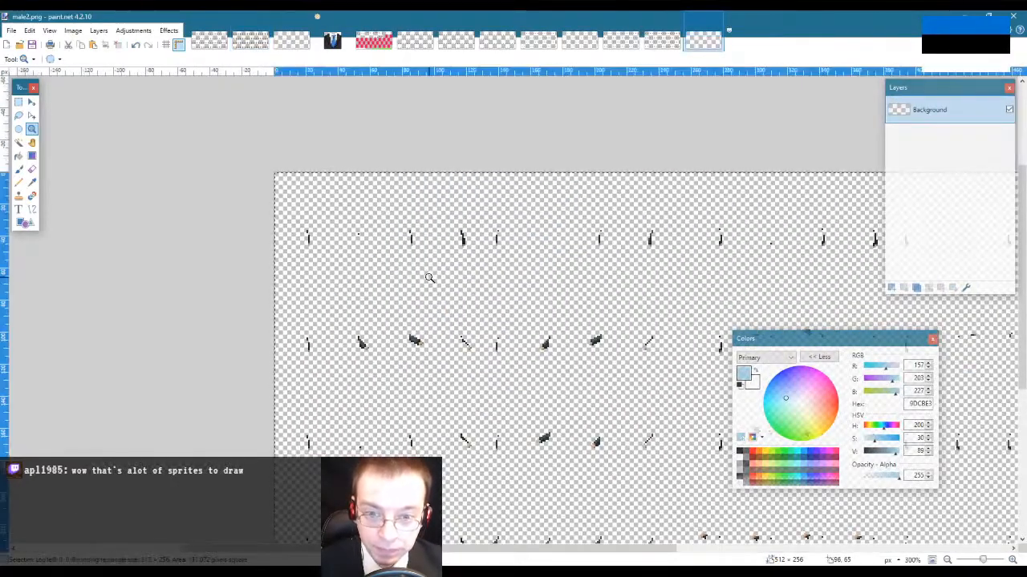
Step: Paste the copied arm sprites into a new layer in male4.pdn, move that layer below Background, and clear the selection
click(207, 40)
click(251, 41)
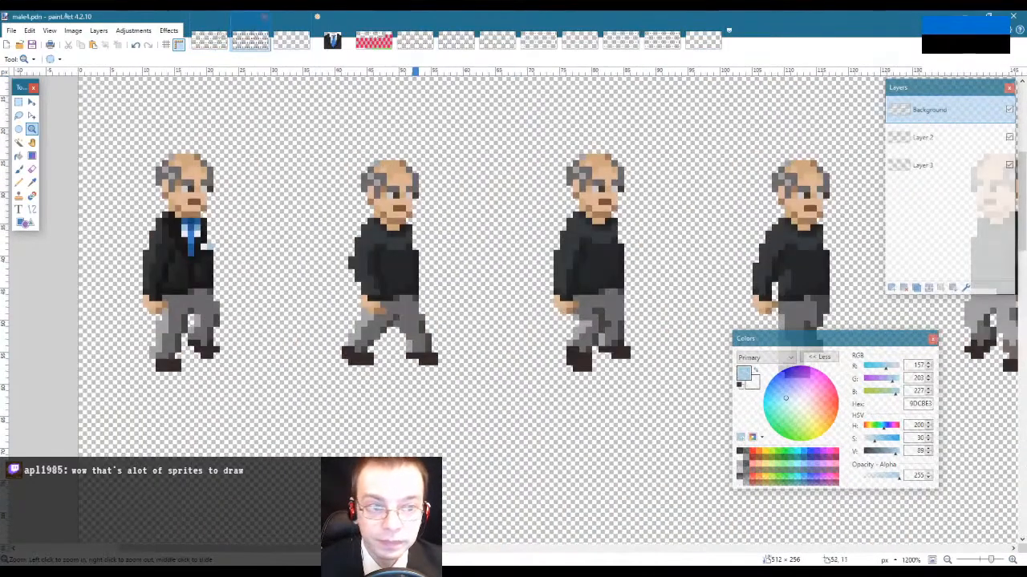
click(30, 30)
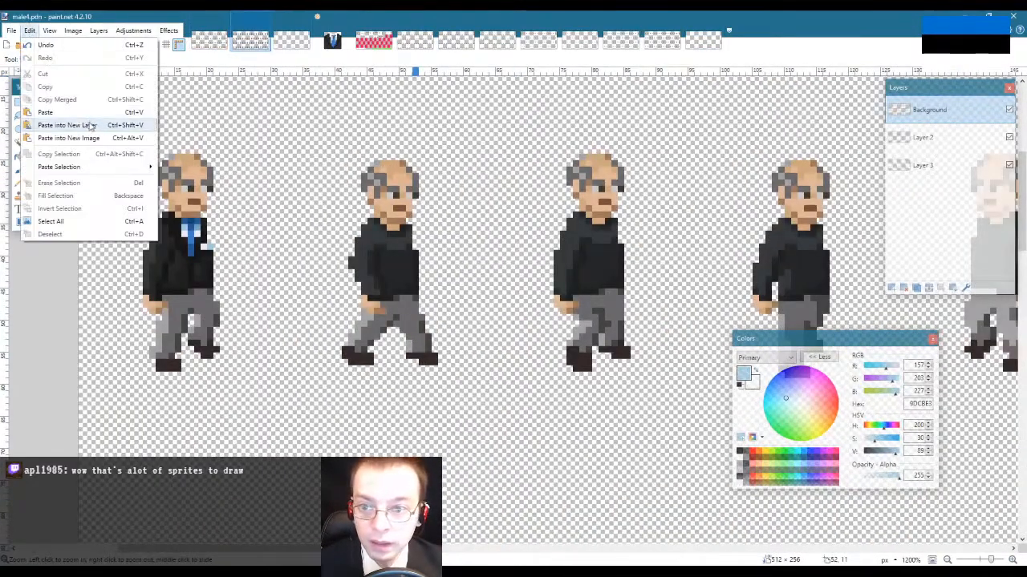
click(68, 125)
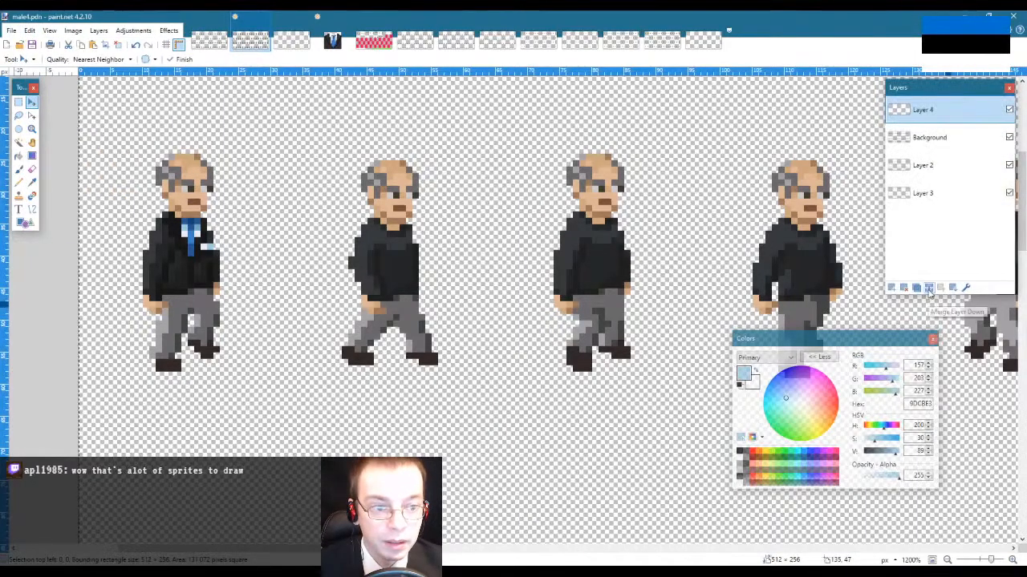
click(953, 288)
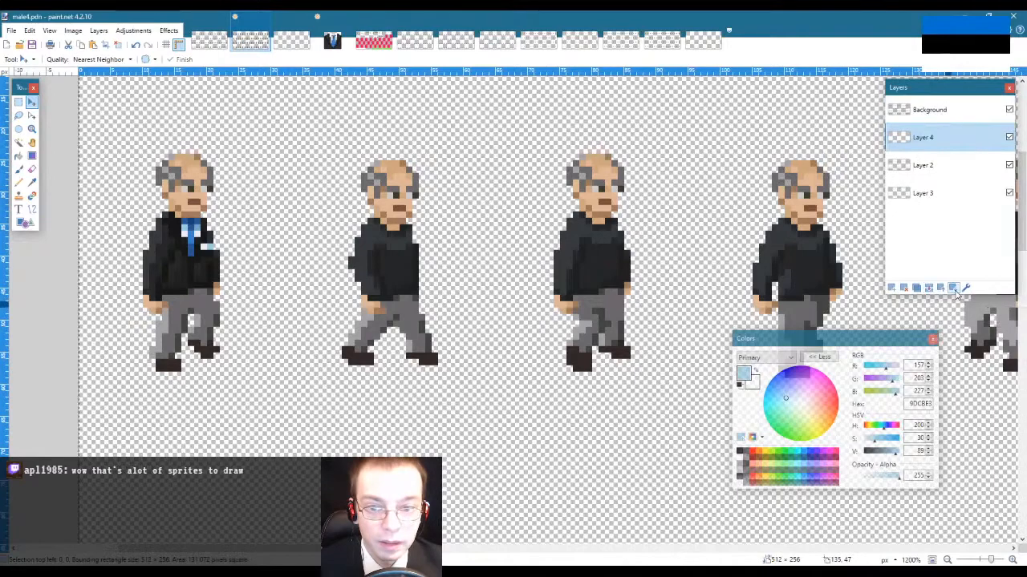
key(ctrl+a)
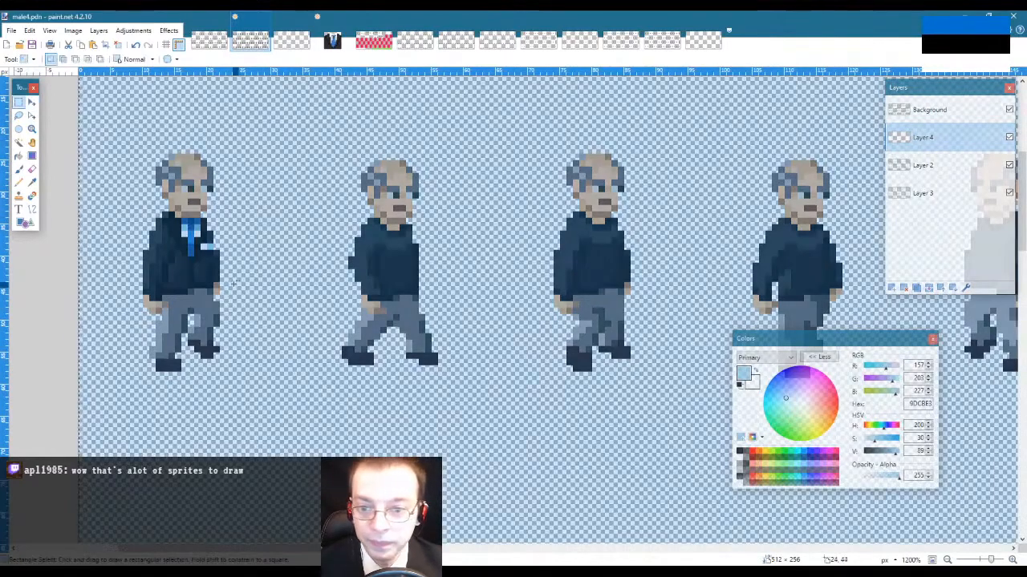
key(ctrl+d)
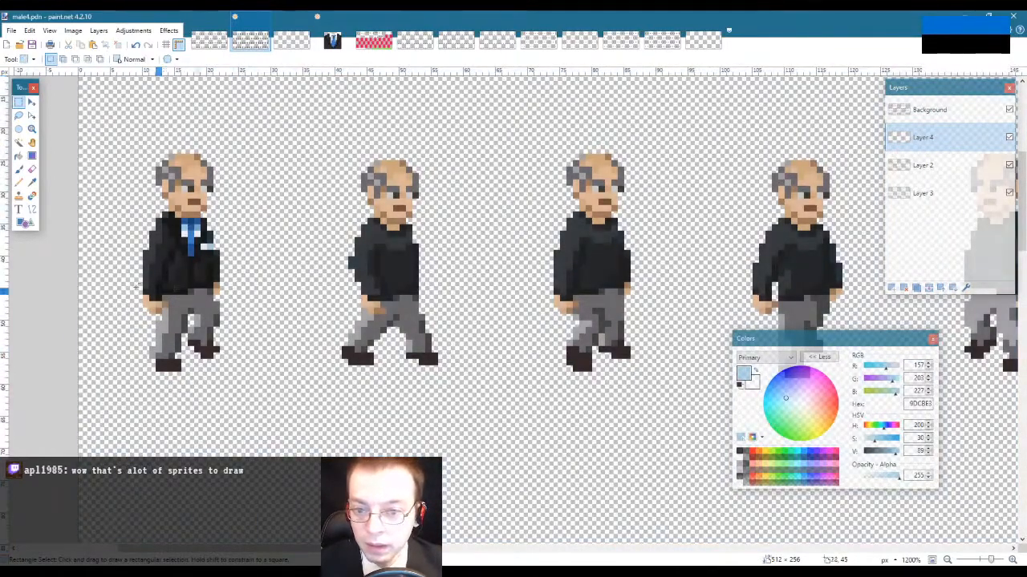
Step: Sample two jacket shades from the first sprite on the Background layer: 1F1F1F as primary and 252728 as secondary
click(32, 128)
click(83, 214)
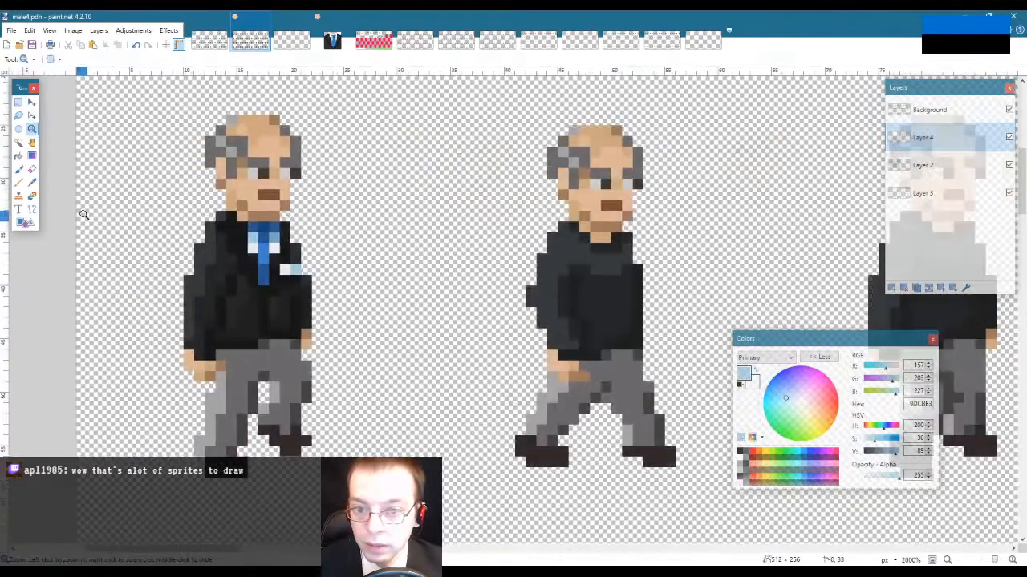
key(l)
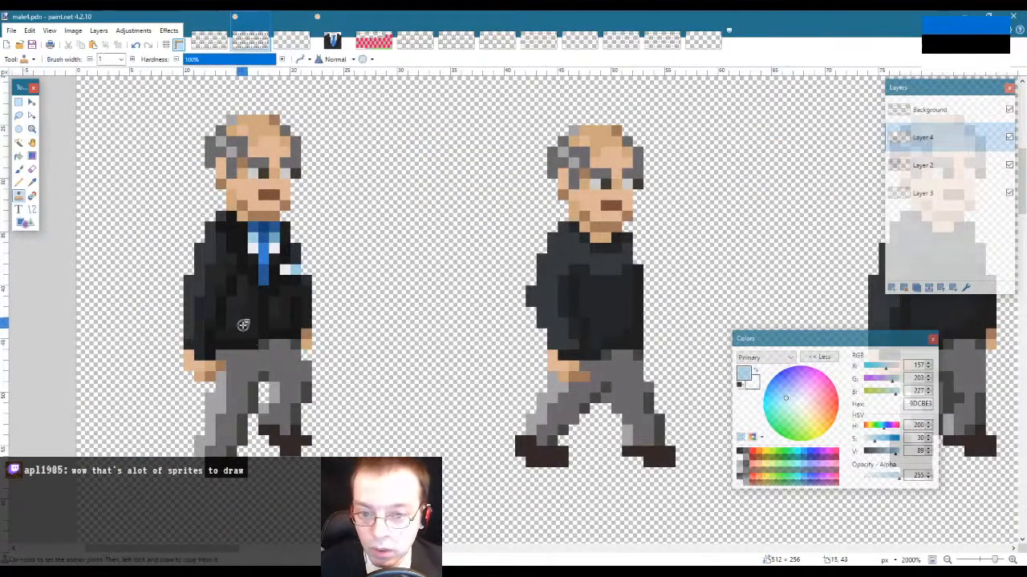
key(k)
click(252, 322)
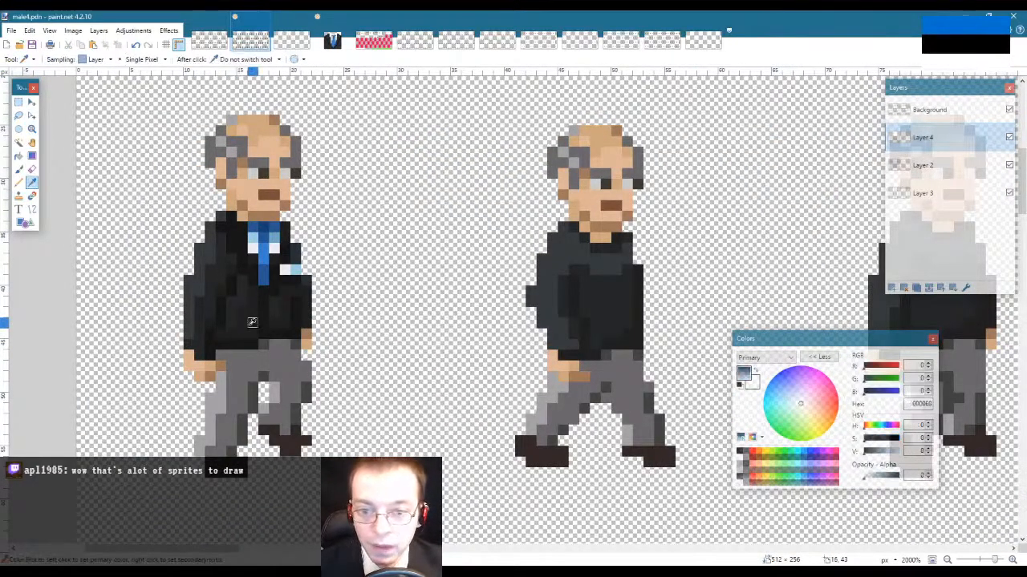
click(926, 109)
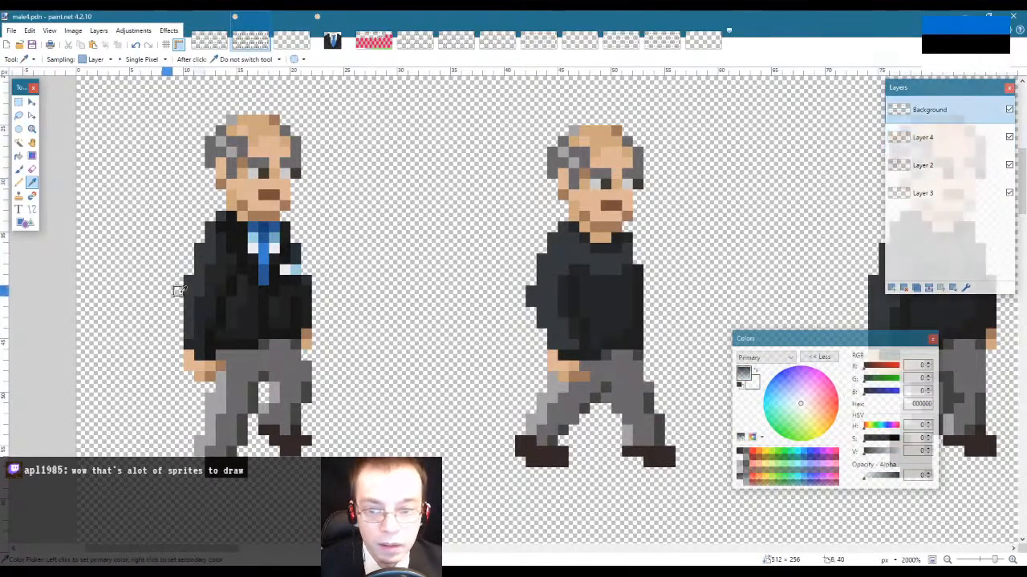
click(241, 322)
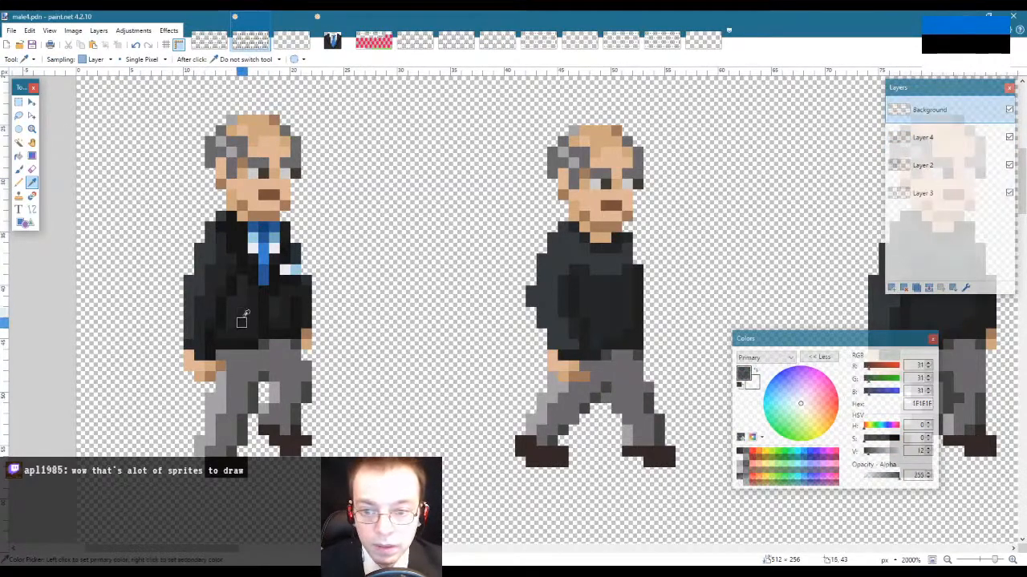
right_click(240, 300)
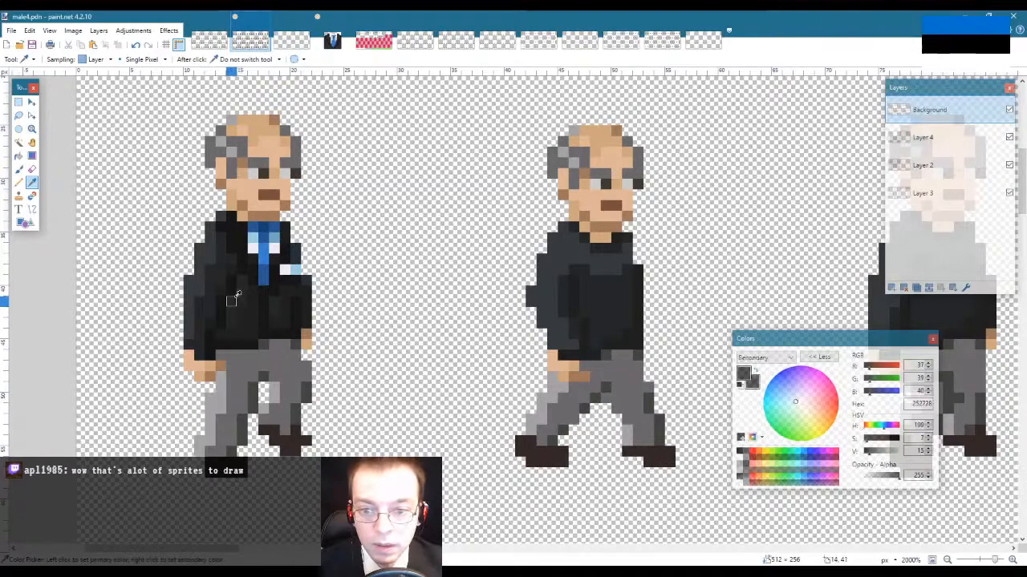
Step: Fill the first sprite's far arm on Layer 4 with the sampled near-black jacket shades and check it with Background briefly hidden
click(914, 138)
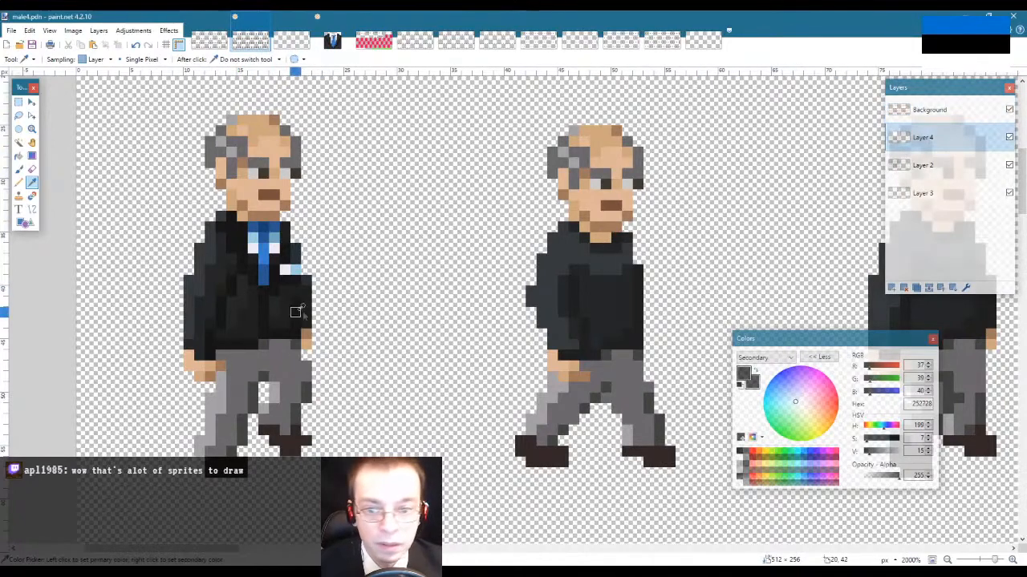
key(f)
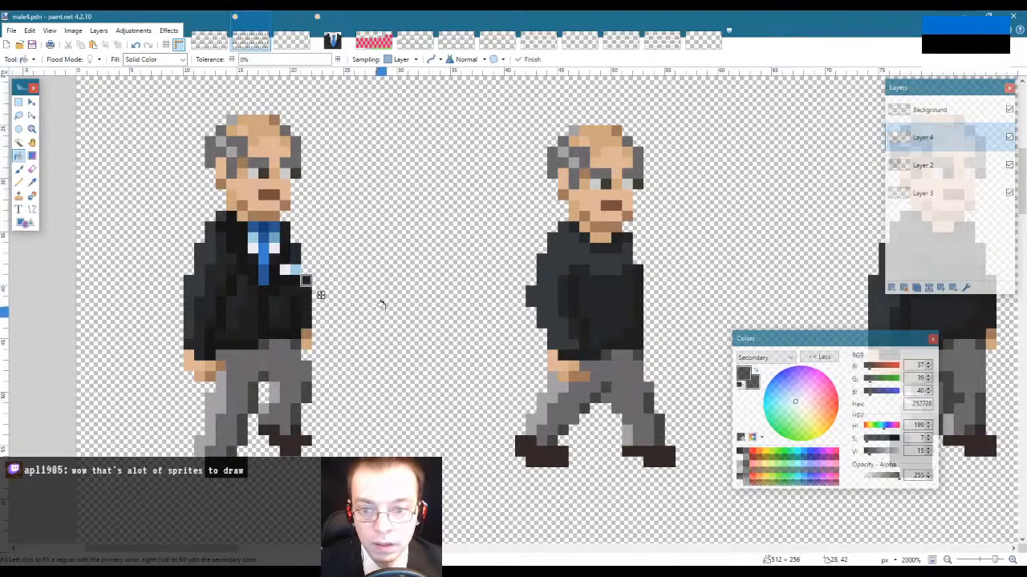
key(s)
click(1009, 111)
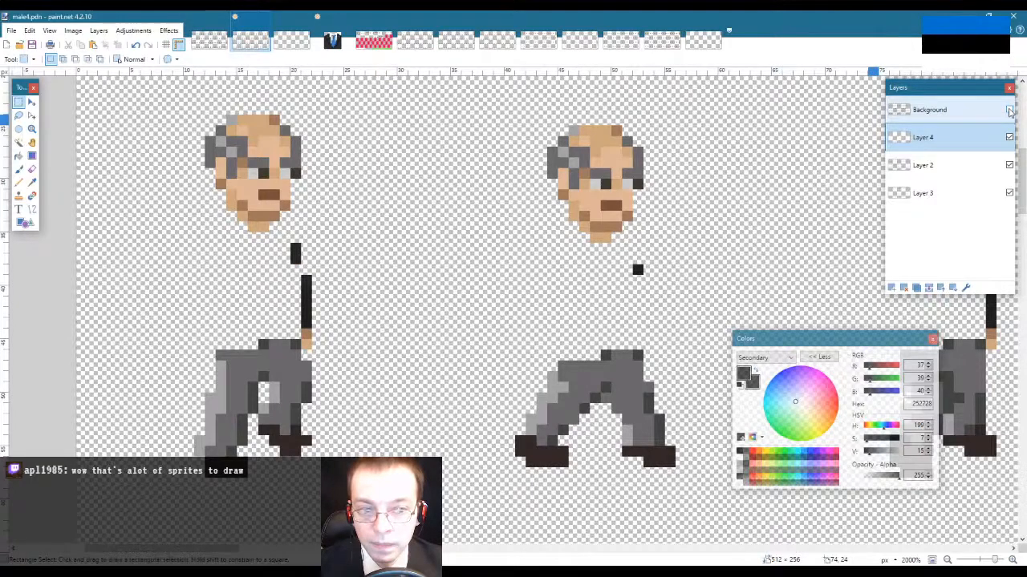
click(1009, 110)
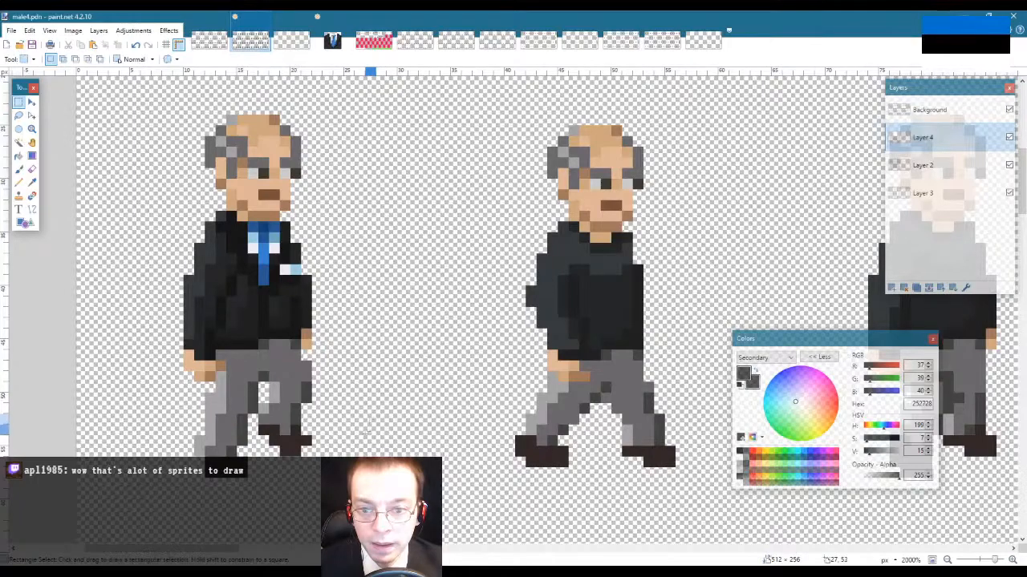
Step: Sample 353A3D from the fifth sprite's sweater on Background, fill its far shoulder pixel on Layer 4, and check with Background briefly hidden
drag(219, 550, 382, 554)
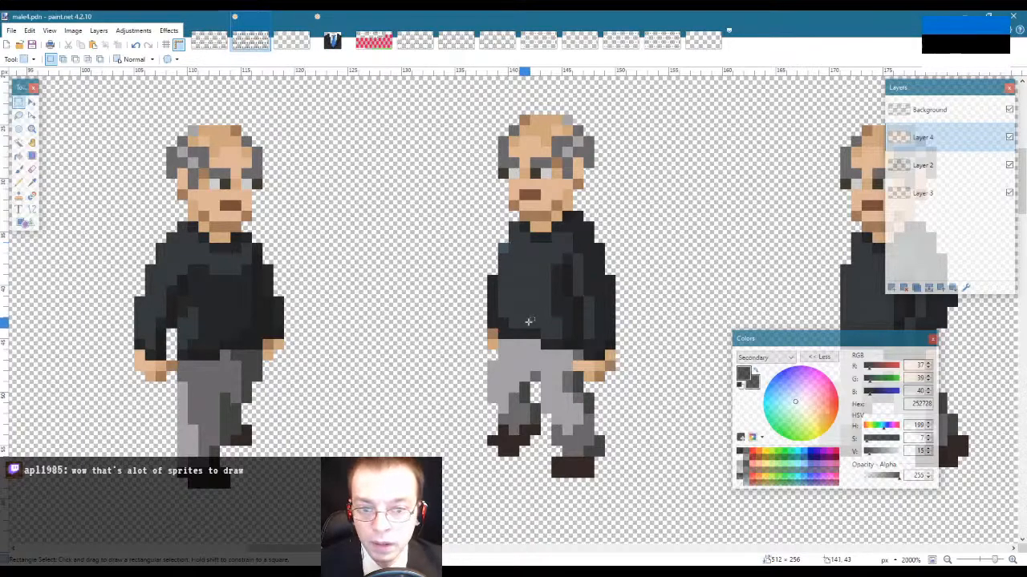
click(961, 109)
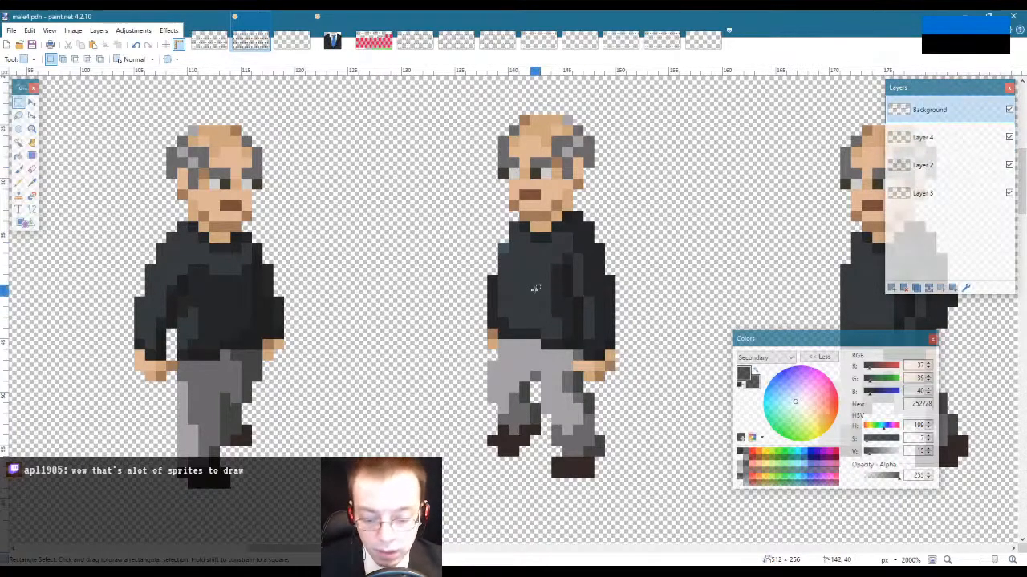
key(k)
click(534, 280)
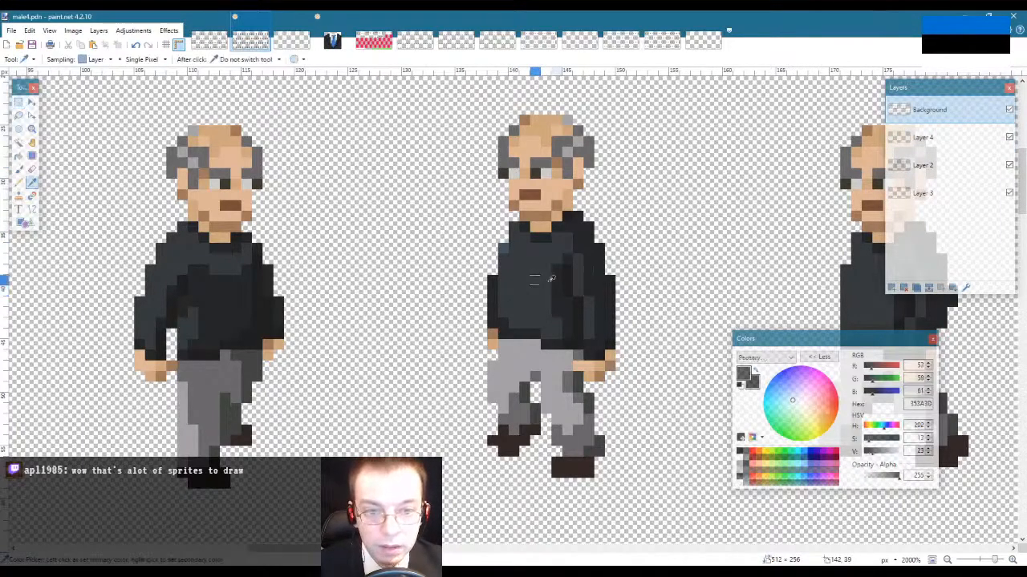
click(919, 139)
key(f)
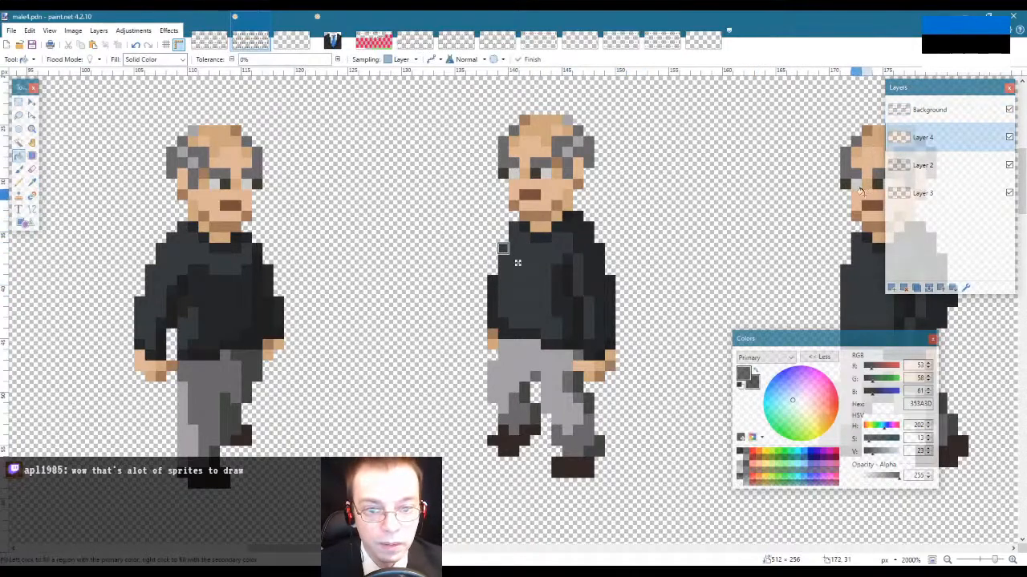
click(1006, 110)
click(1009, 110)
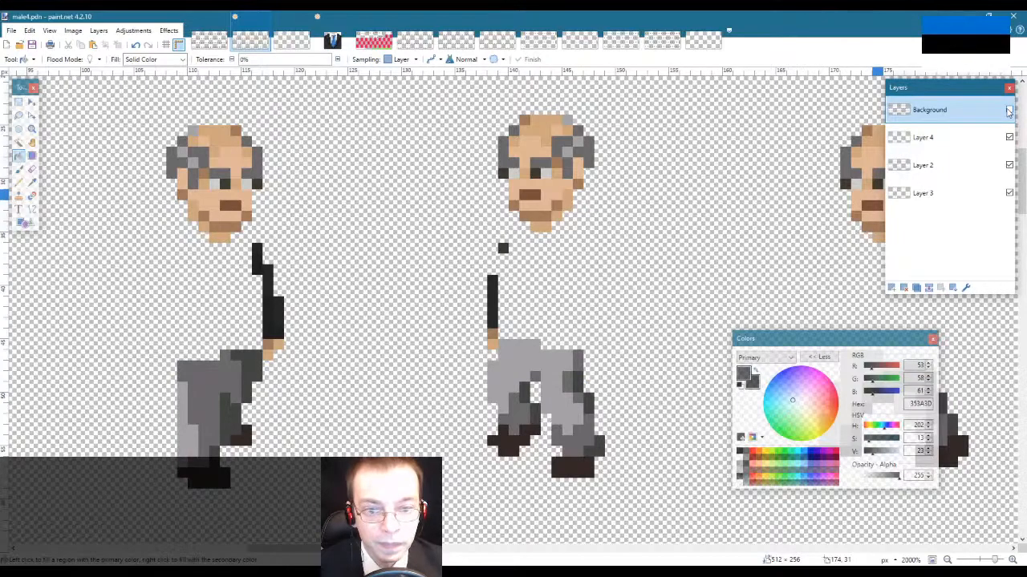
click(1008, 111)
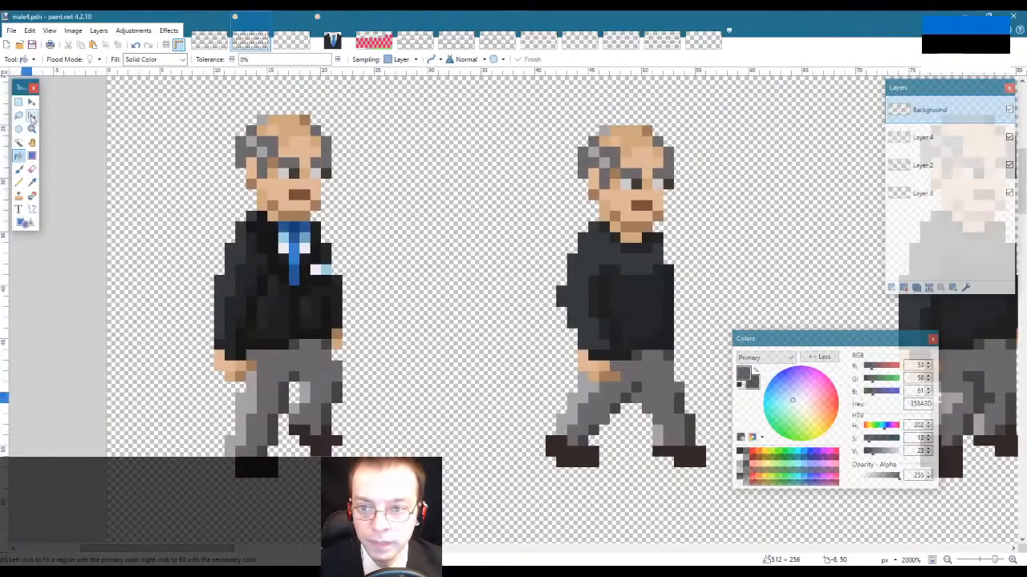
Step: Examine the sprite sheet at several magnifications, comparing the suited first sprite with the sprites still wearing sweaters
click(32, 128)
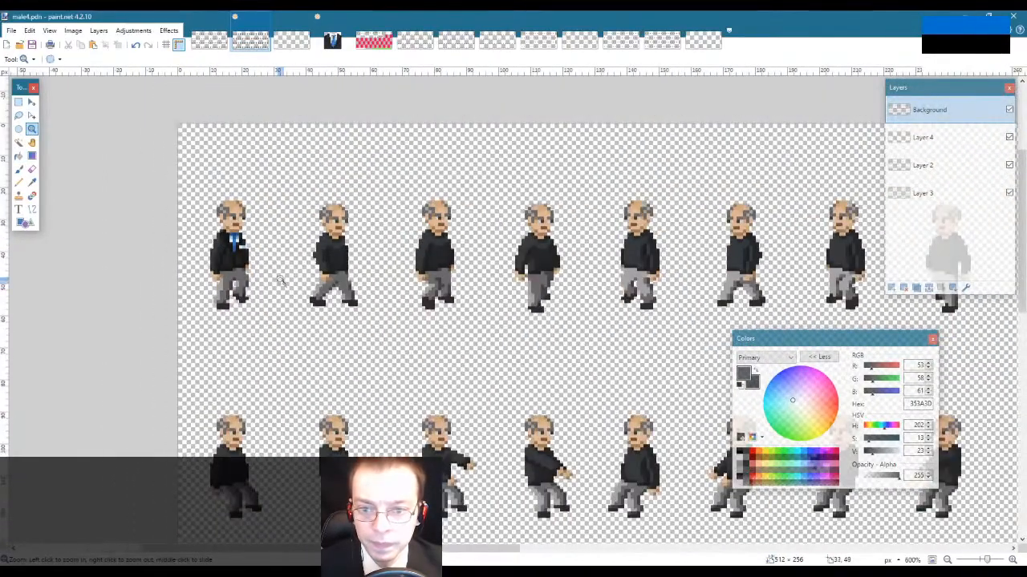
right_click(264, 258)
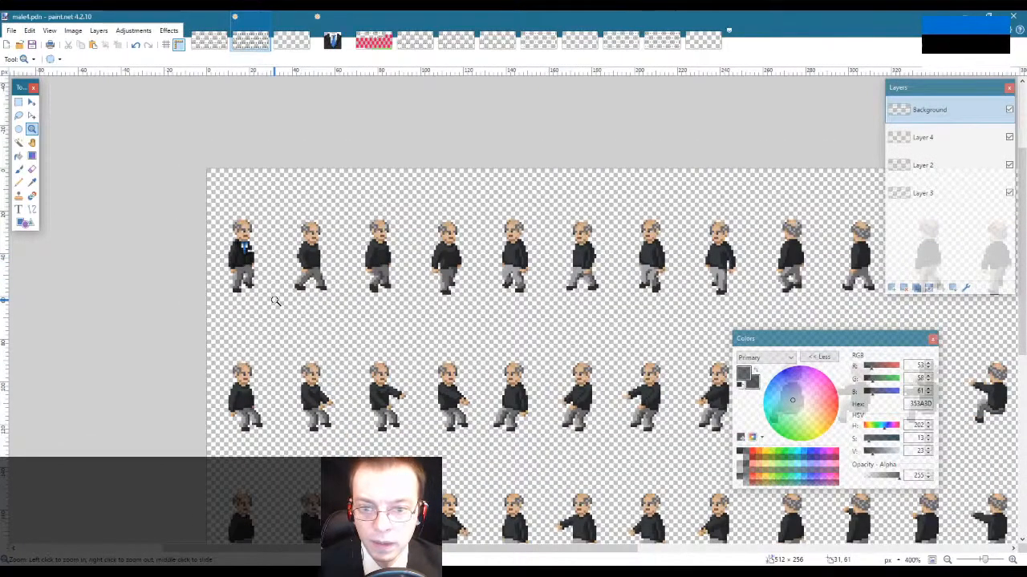
right_click(275, 301)
click(275, 300)
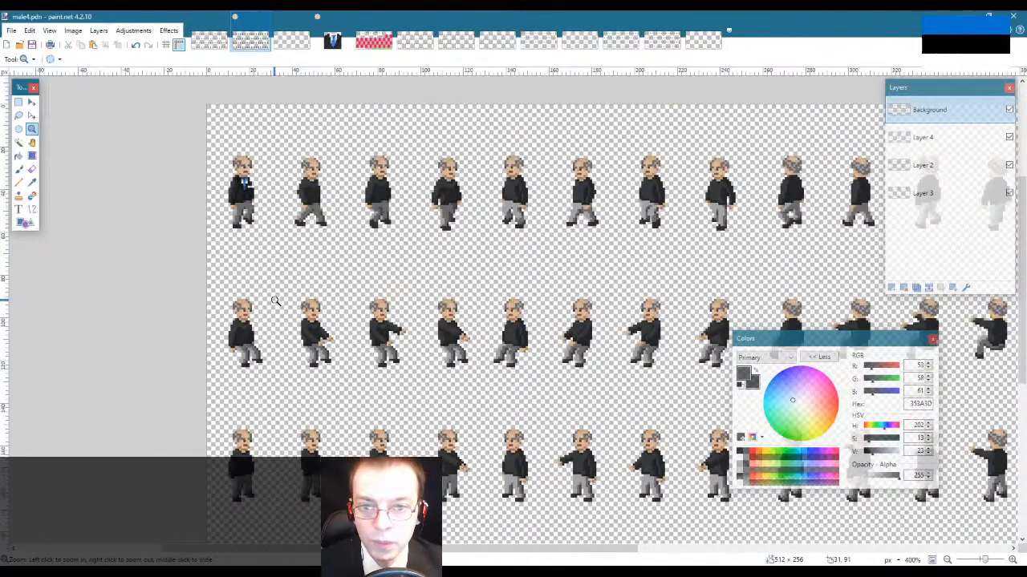
right_click(241, 249)
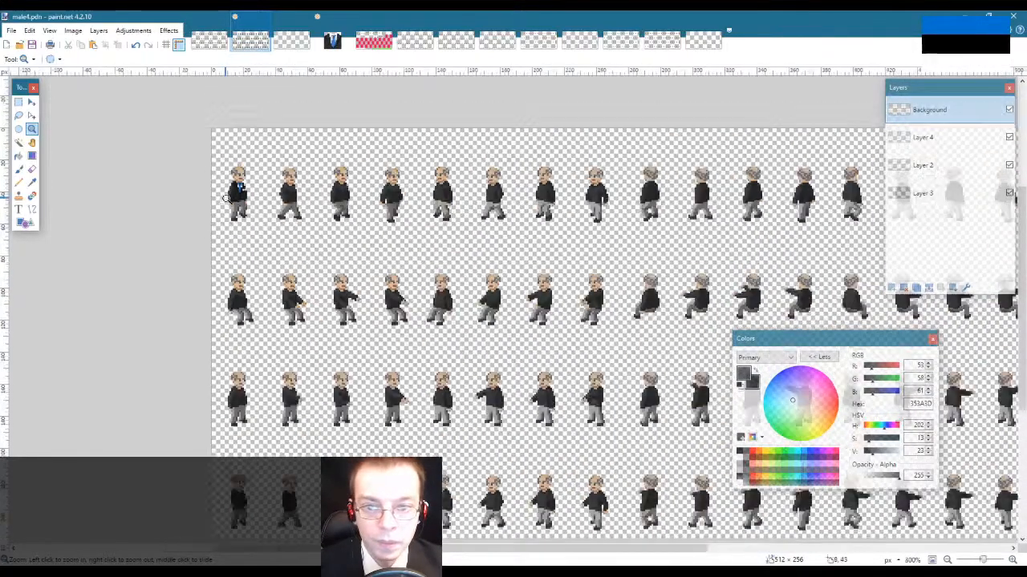
right_click(232, 235)
click(228, 204)
click(233, 184)
click(235, 168)
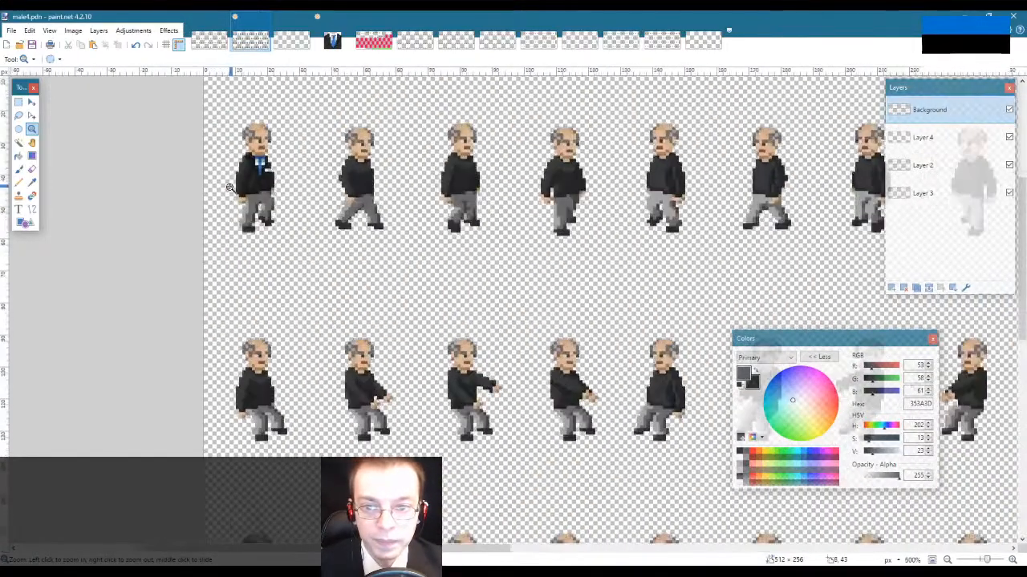
click(239, 152)
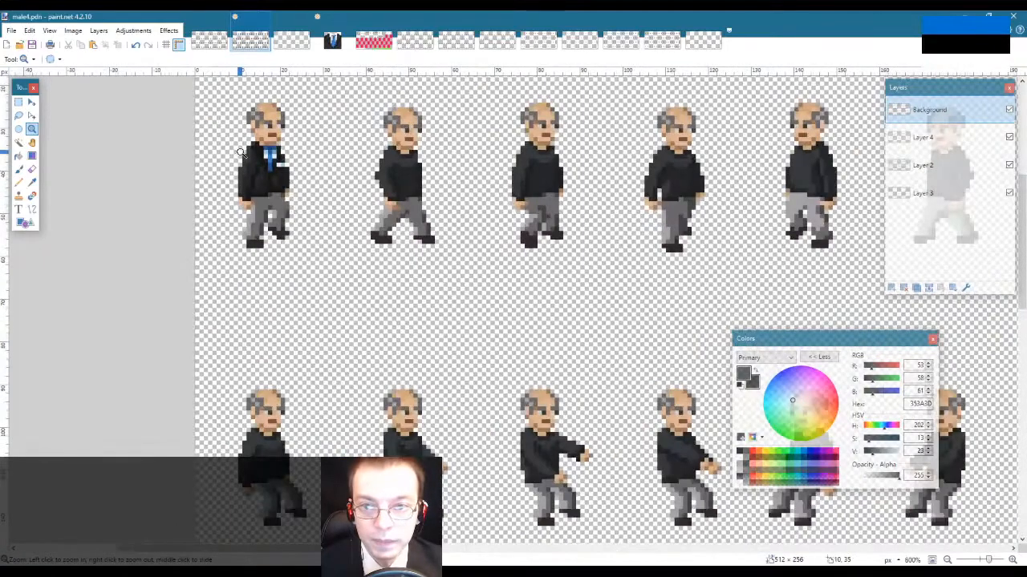
click(241, 152)
scroll(241, 192, up, 2)
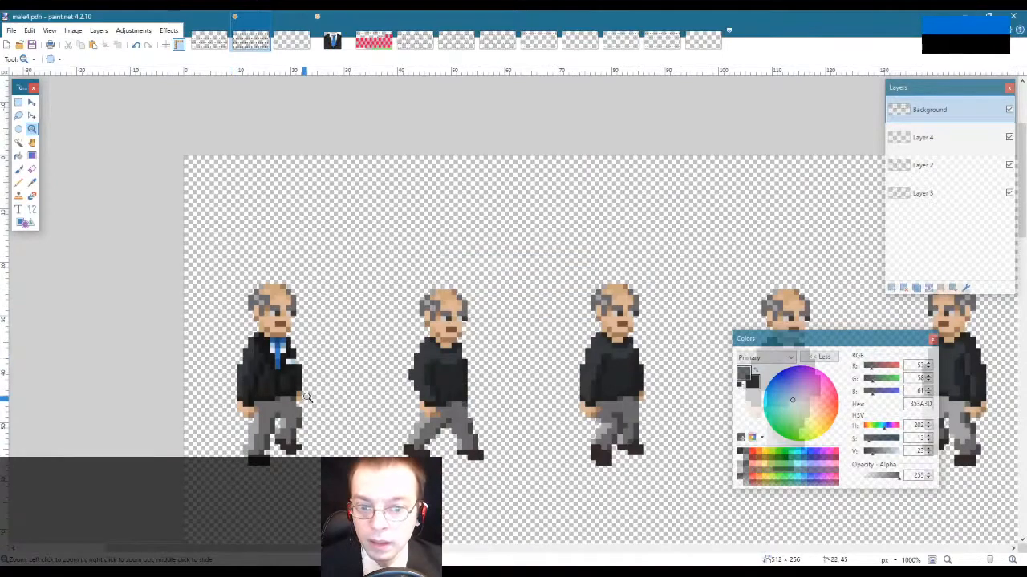
scroll(333, 366, down, 1)
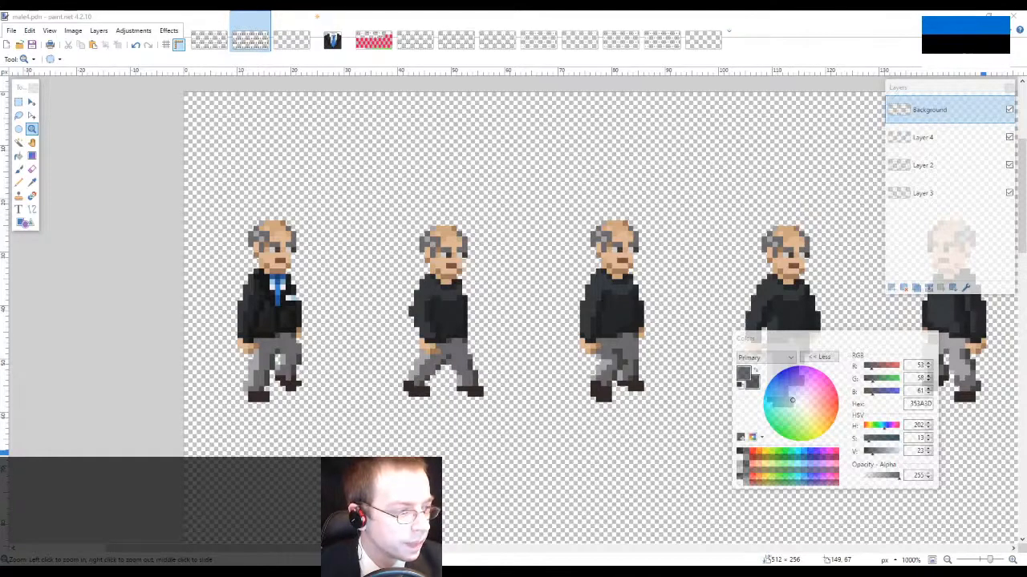
Step: Open even_more_teu_shirts.png and more_teu_shirts.png as separate images
drag(770, 209, 144, 138)
click(526, 294)
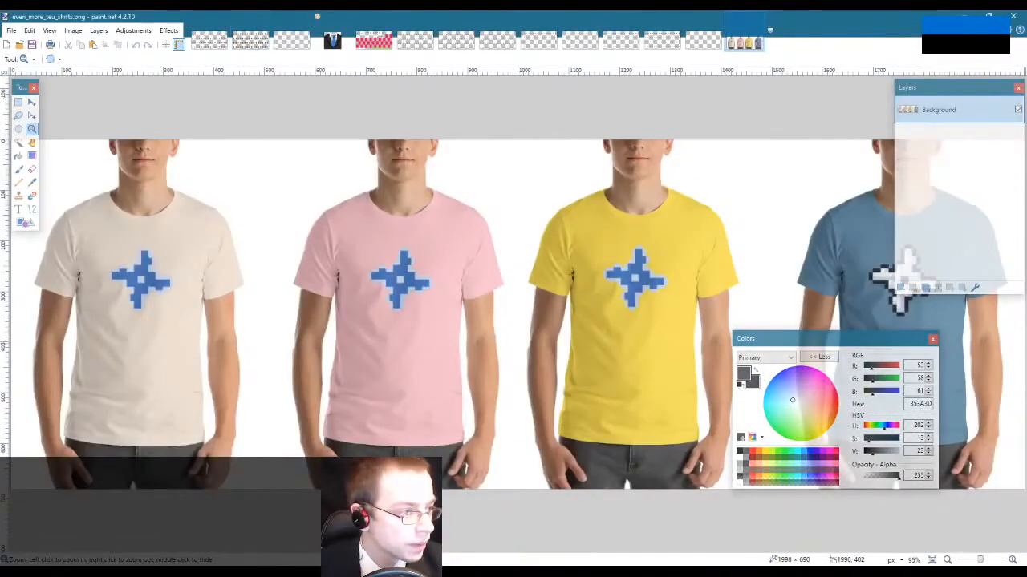
drag(226, 138, 203, 125)
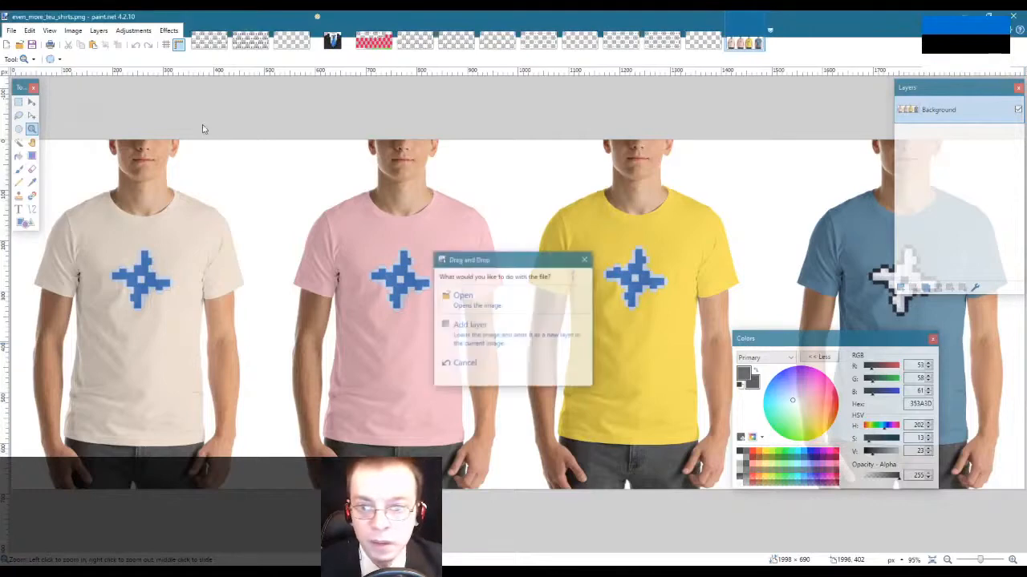
click(546, 298)
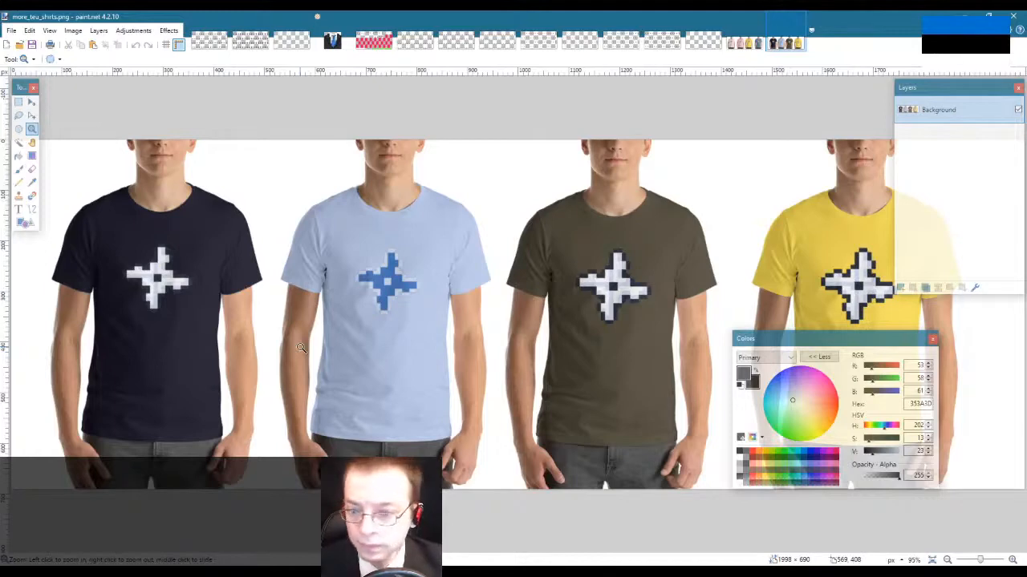
Step: Look over the T-shirt designs in even_more_teu_shirts.png and more_teu_shirts.png, marking shirts with temporary rectangular selections and clearing them
click(744, 45)
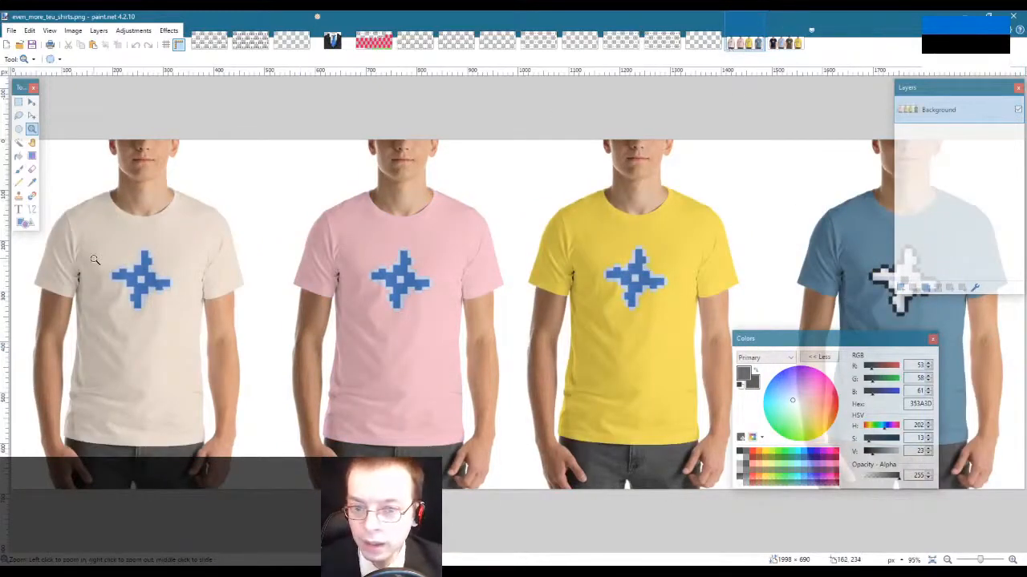
key(s)
drag(101, 238, 184, 321)
click(262, 353)
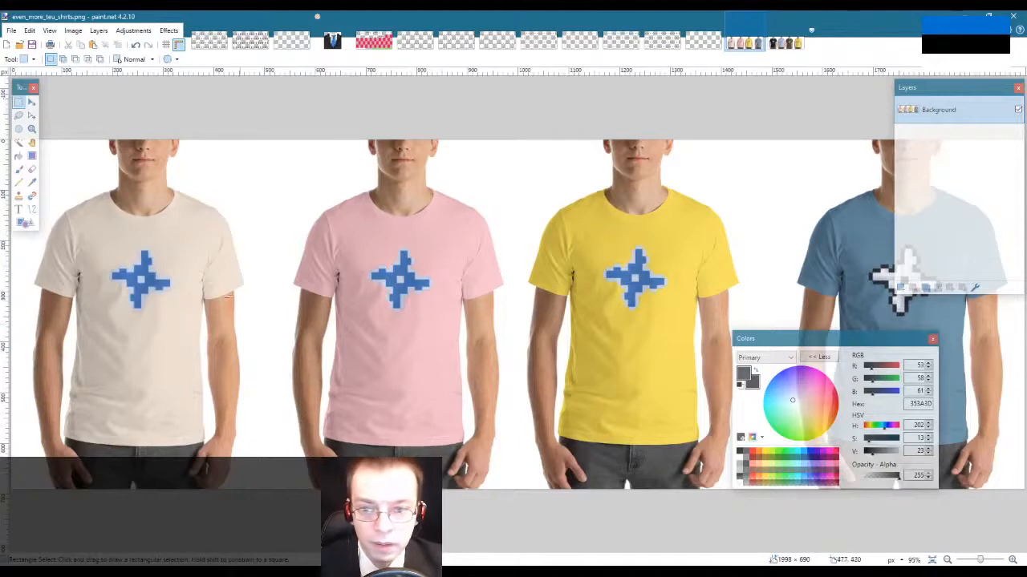
drag(84, 162, 737, 407)
click(746, 265)
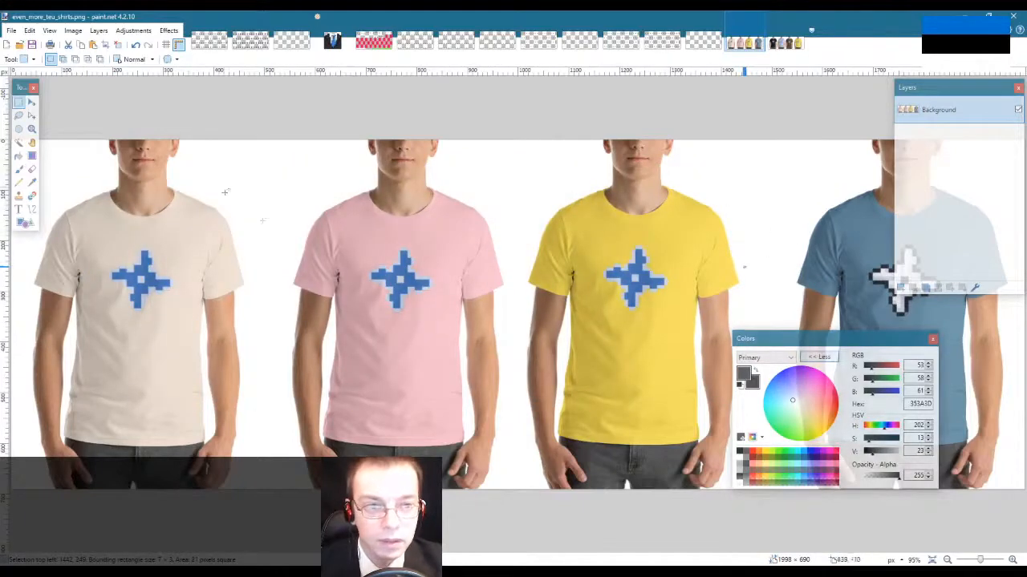
click(786, 42)
drag(306, 185, 497, 411)
click(495, 412)
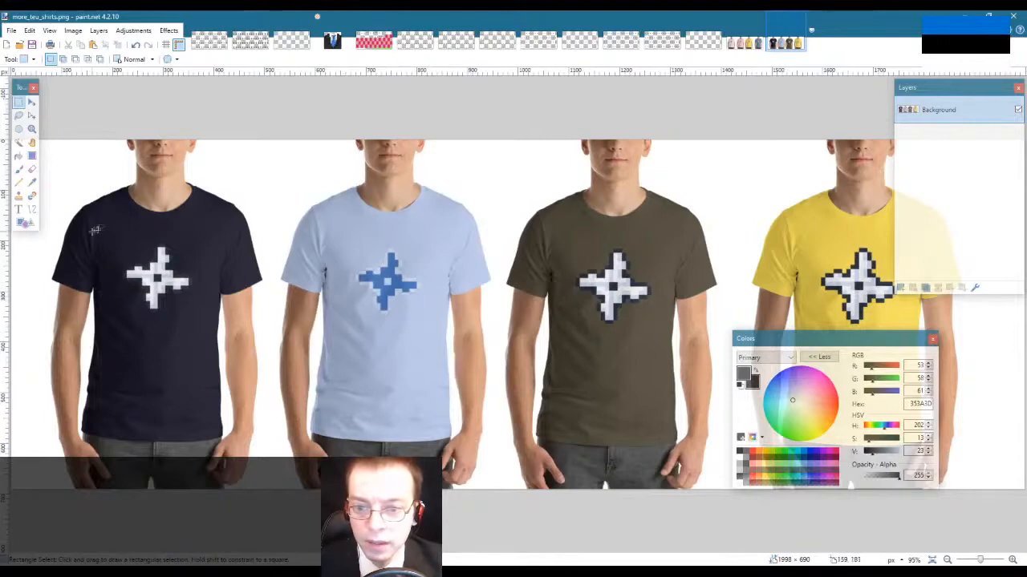
Step: Outline the star designs on the navy and olive shirts with rectangular selections to examine them, and clear the selections
drag(105, 222, 215, 357)
drag(114, 236, 213, 341)
drag(106, 233, 215, 328)
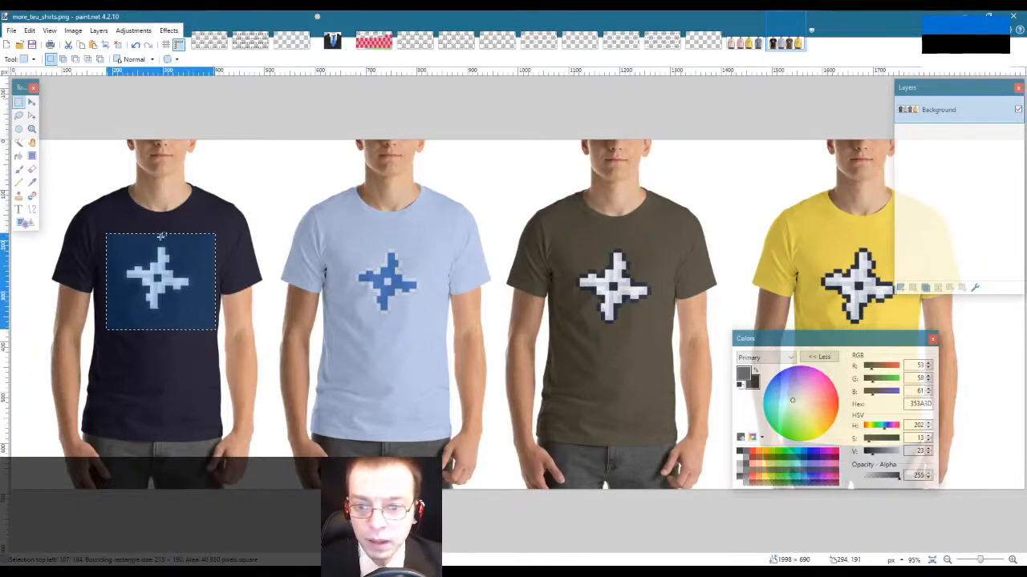
click(138, 234)
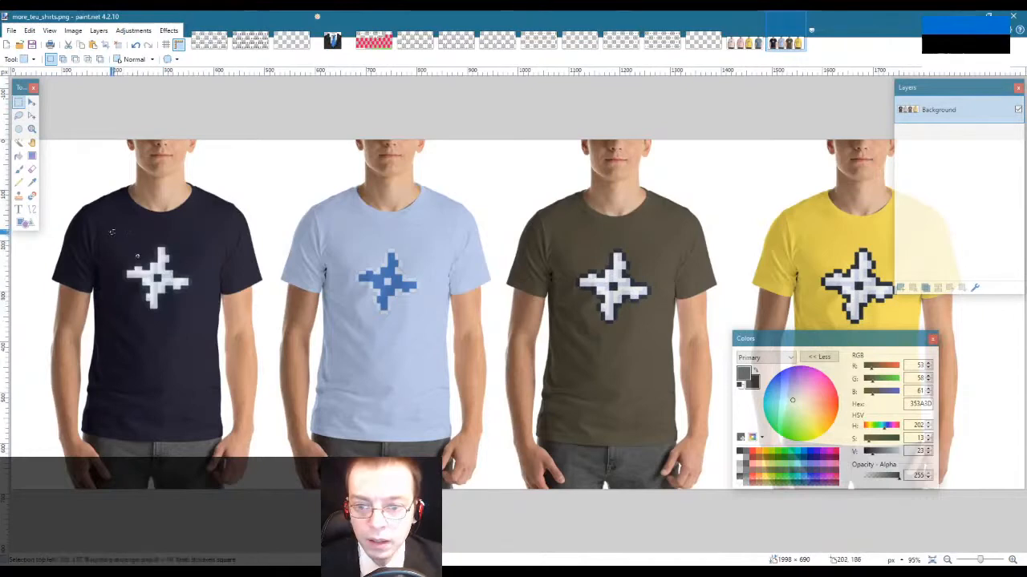
drag(111, 232, 215, 329)
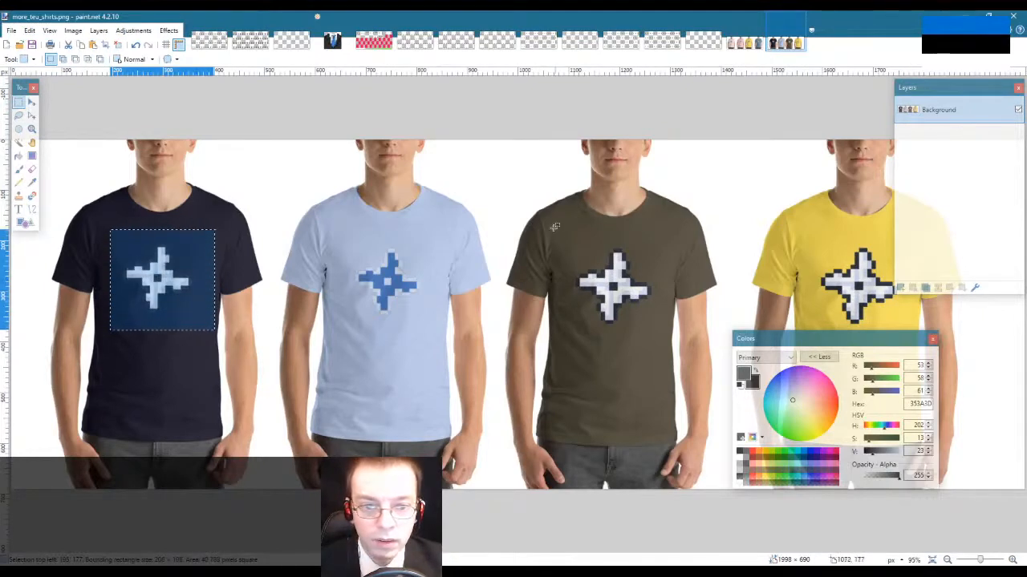
drag(551, 223, 697, 361)
click(684, 104)
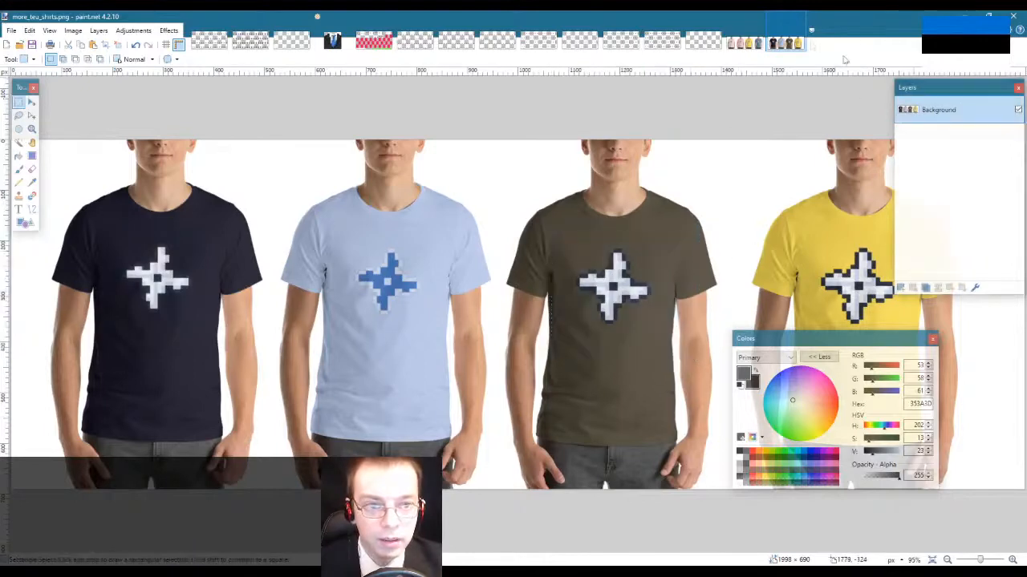
Step: Compare the shirts in even_more_teu_shirts.png with more_teu_shirts.png, outlining the star designs on the light blue and navy shirts
click(745, 43)
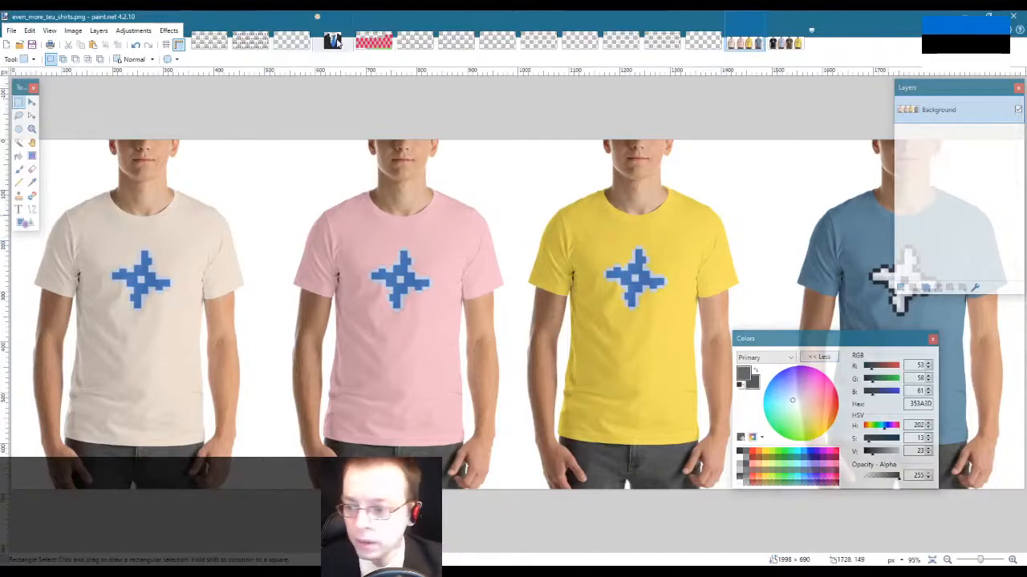
click(786, 44)
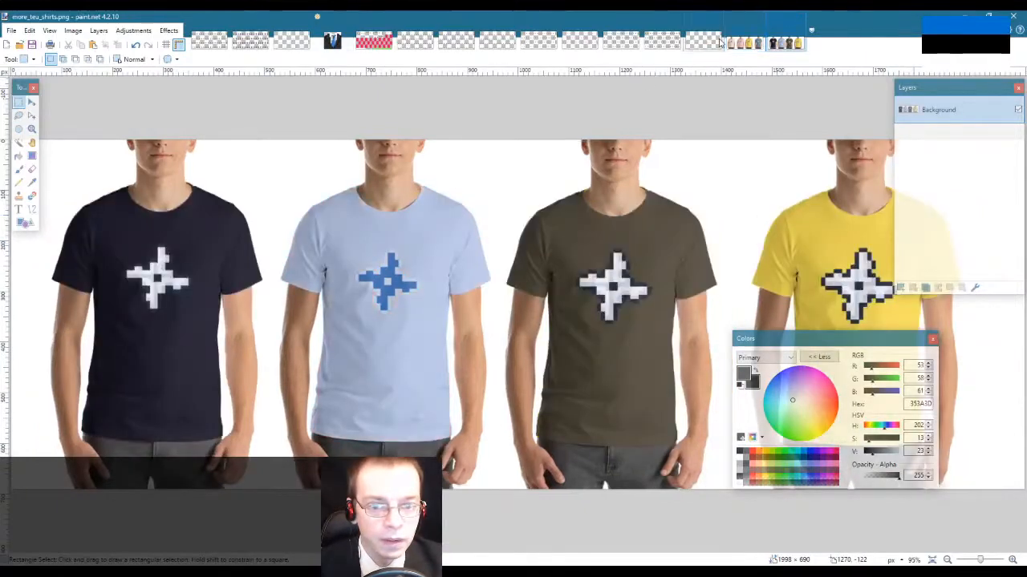
drag(327, 220, 441, 340)
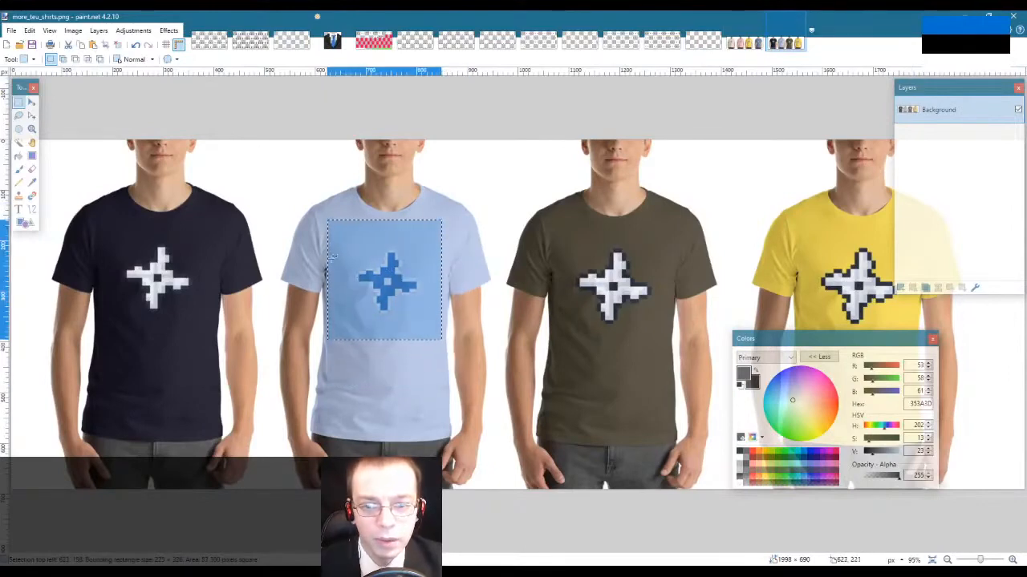
drag(338, 239, 410, 320)
drag(116, 223, 223, 342)
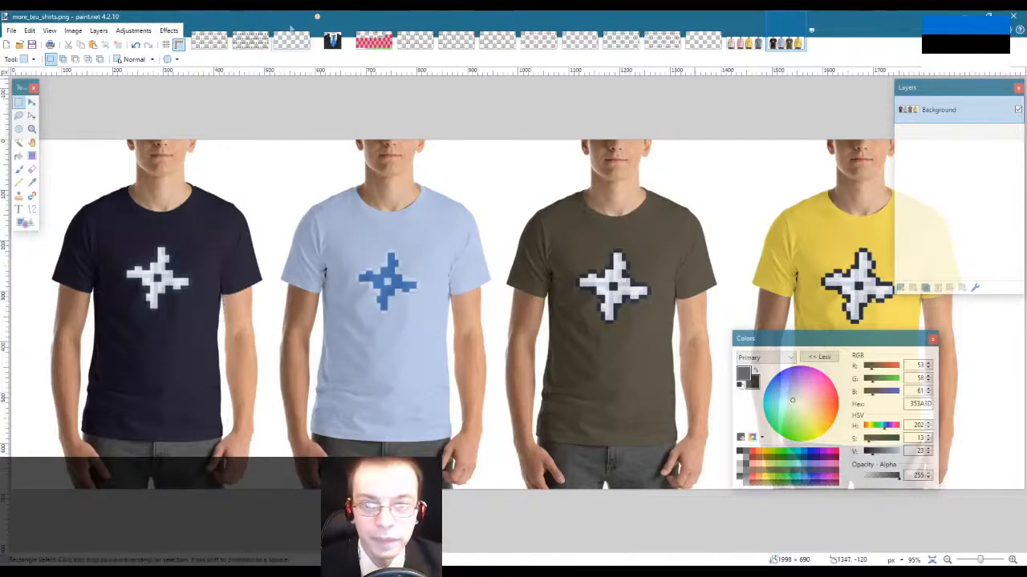
Step: Open anger_shirt_mockup.png and gamepad_shirt_mockup.png as separate images to view them, and close both
click(241, 46)
click(253, 43)
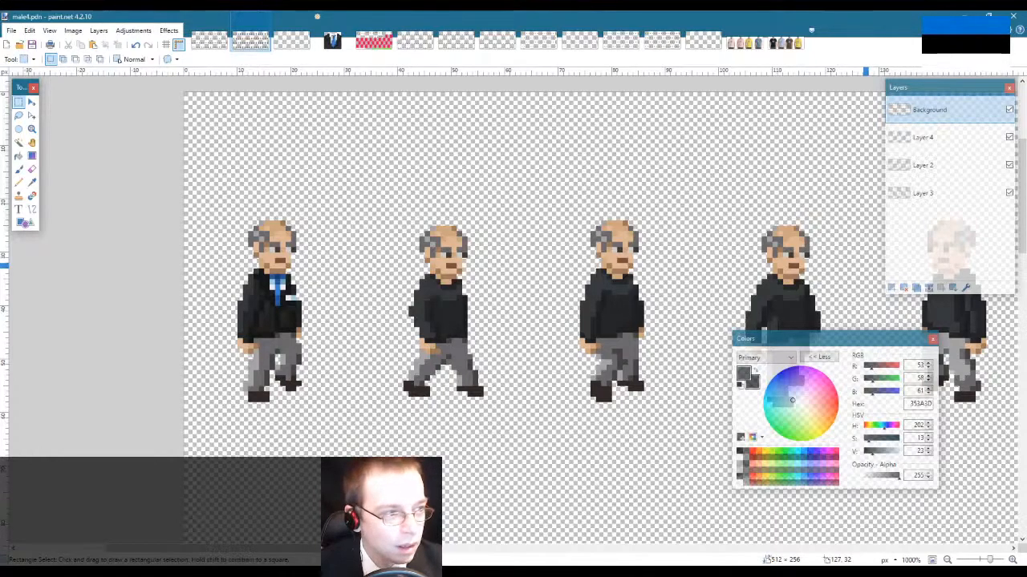
drag(2, 239, 136, 244)
click(530, 299)
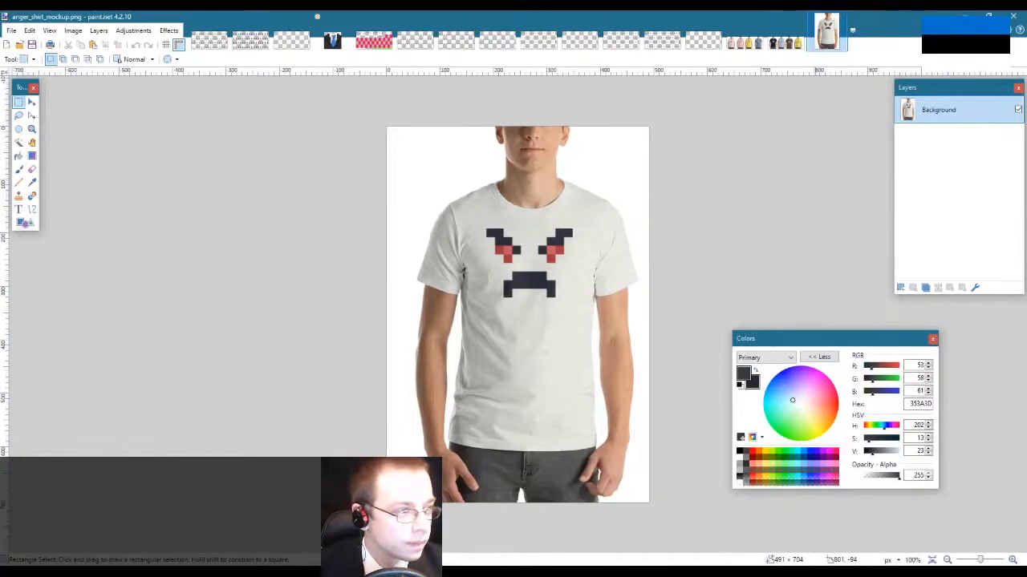
drag(263, 311, 506, 313)
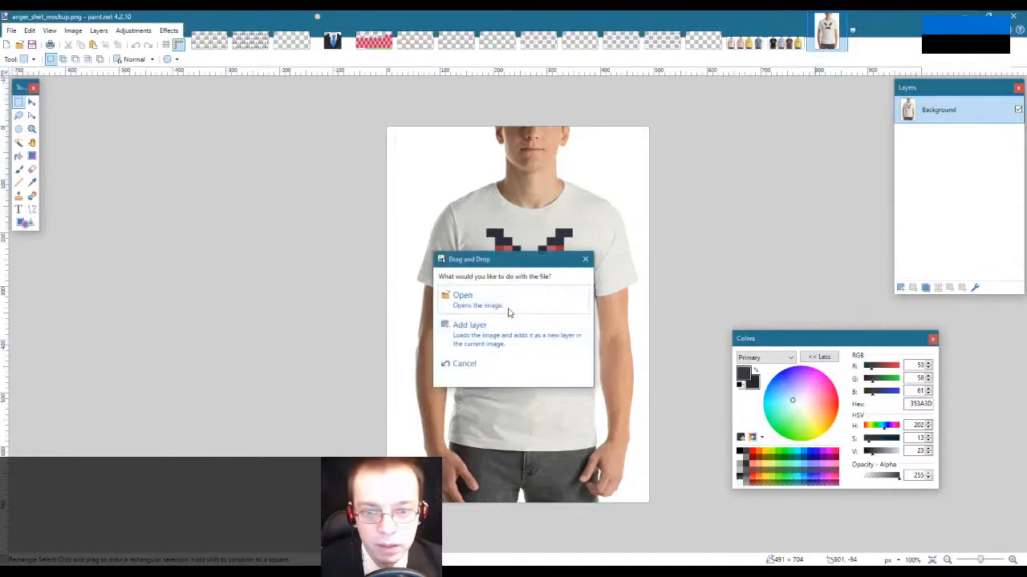
click(506, 313)
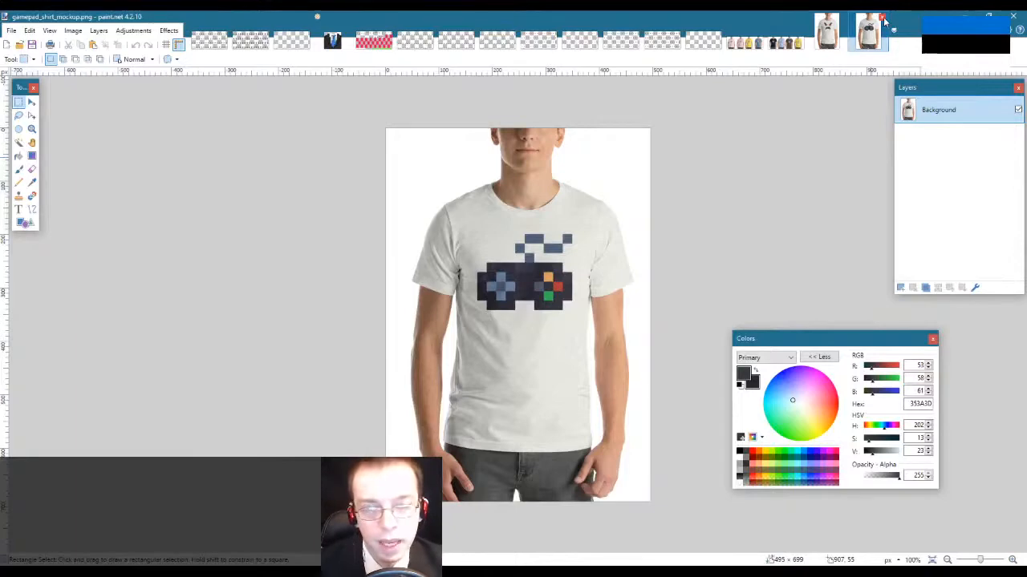
click(883, 18)
click(841, 17)
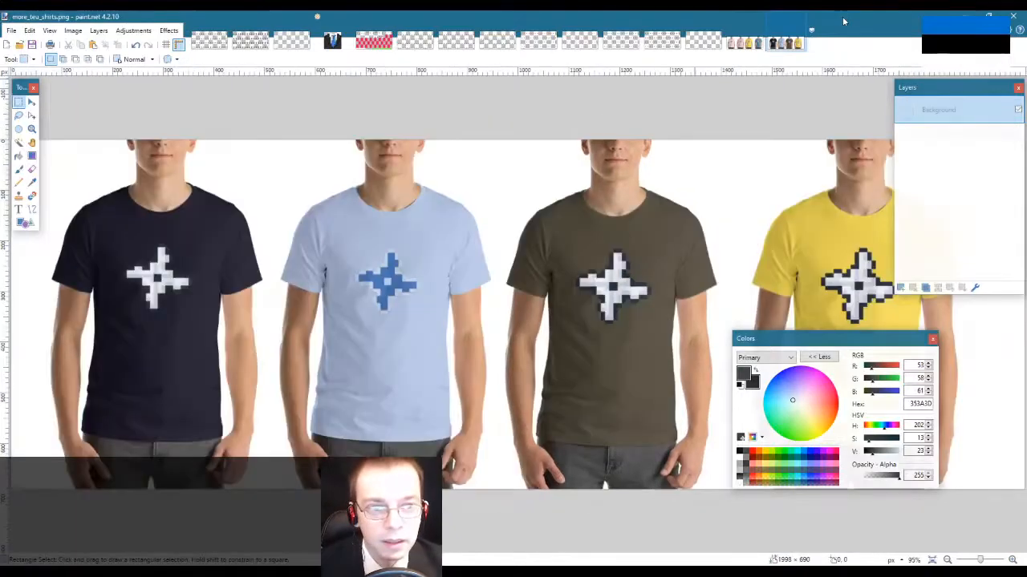
Step: Look through the launcher icon and holidays.png, return to male4.pdn, and outline the suited first sprite to examine it
click(333, 42)
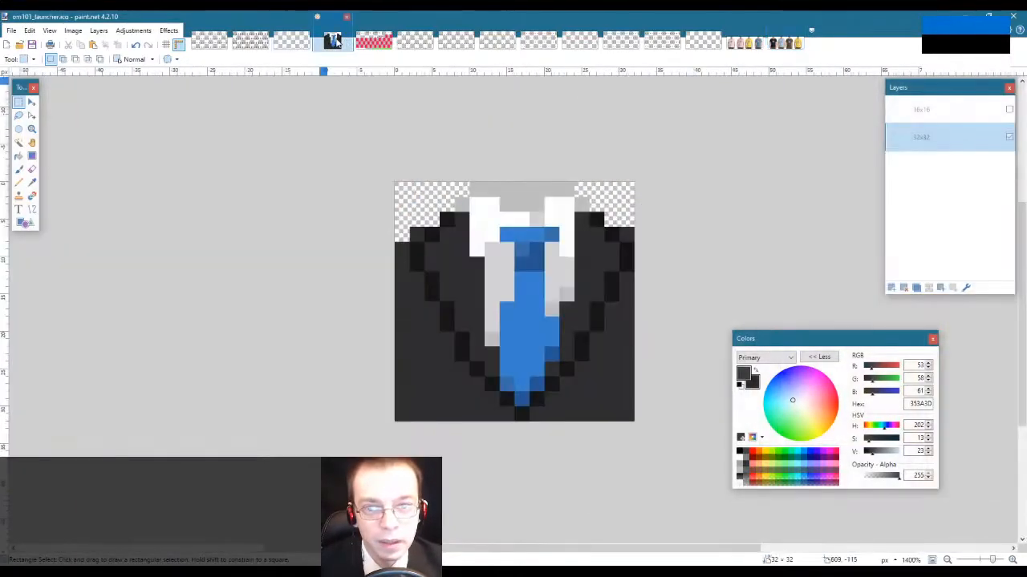
click(376, 44)
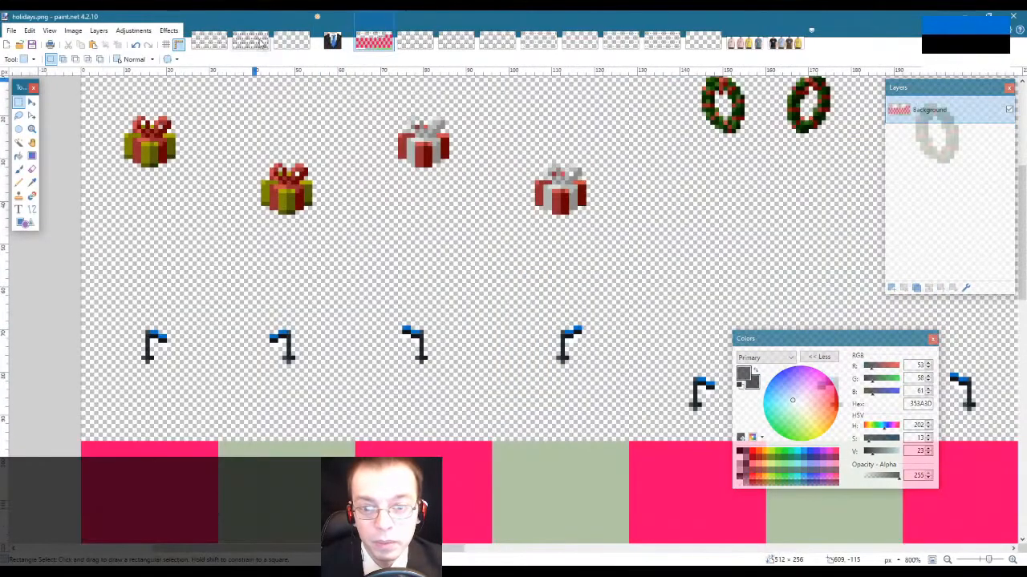
click(208, 42)
click(250, 41)
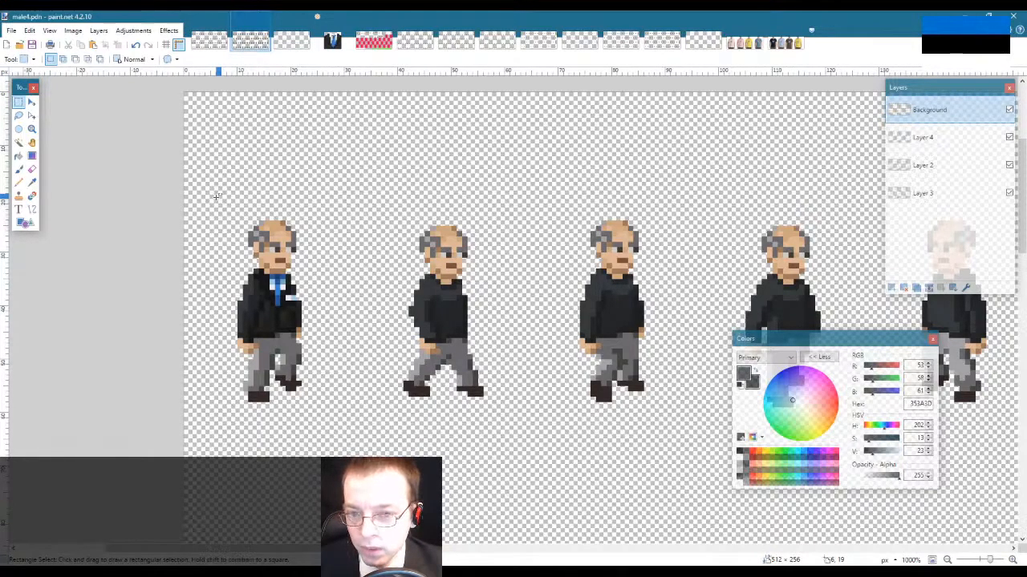
drag(216, 196, 332, 418)
click(335, 413)
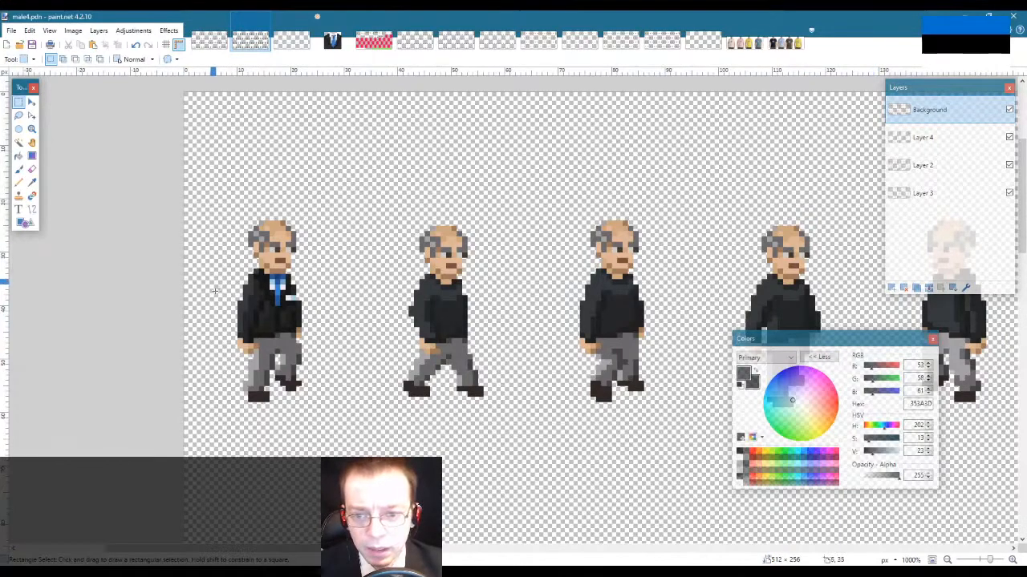
Step: Sample the dark jacket colour 161616 from the suited sprite as the primary colour and activate the Pencil tool
key(z)
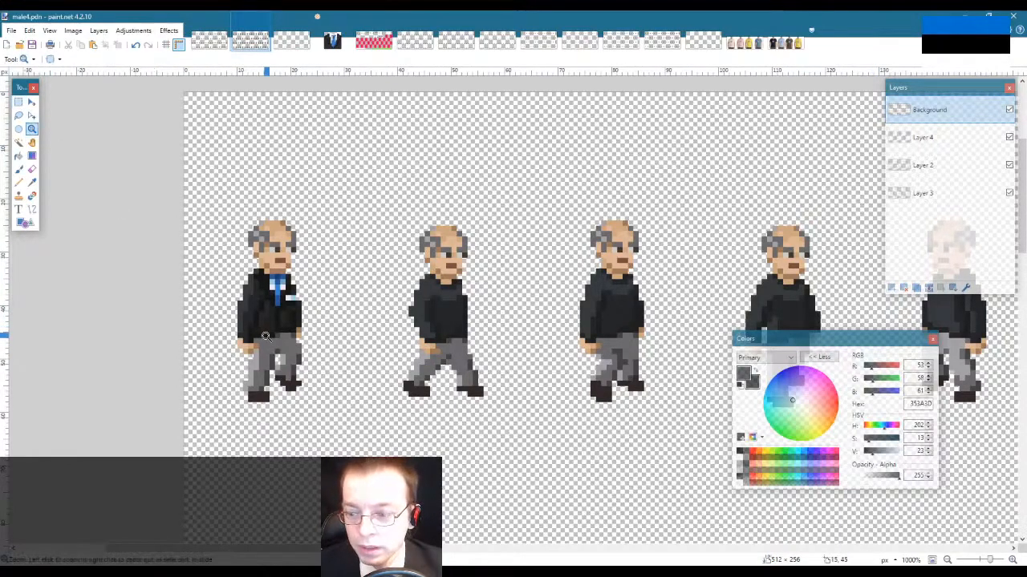
click(262, 302)
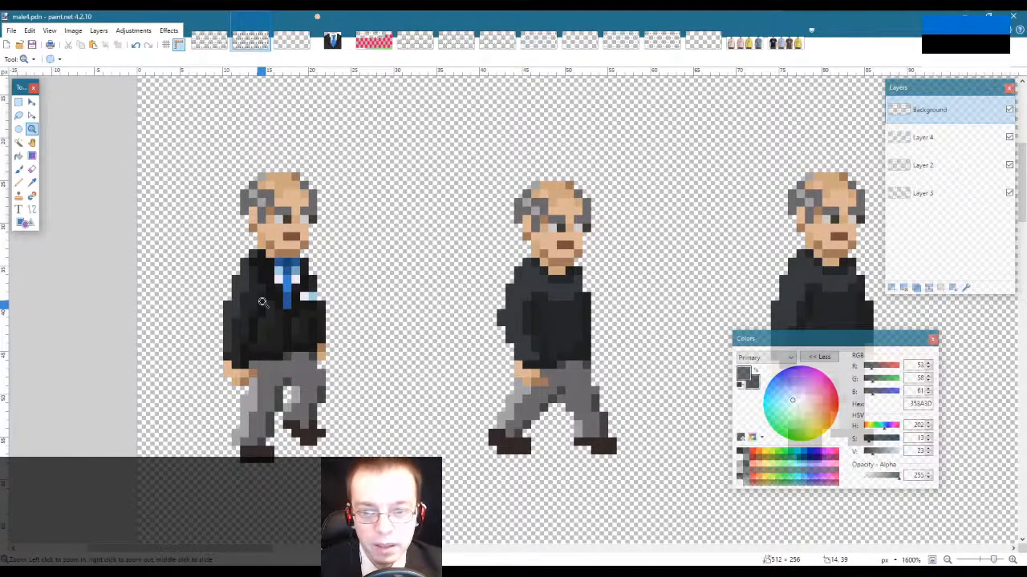
click(303, 281)
key(k)
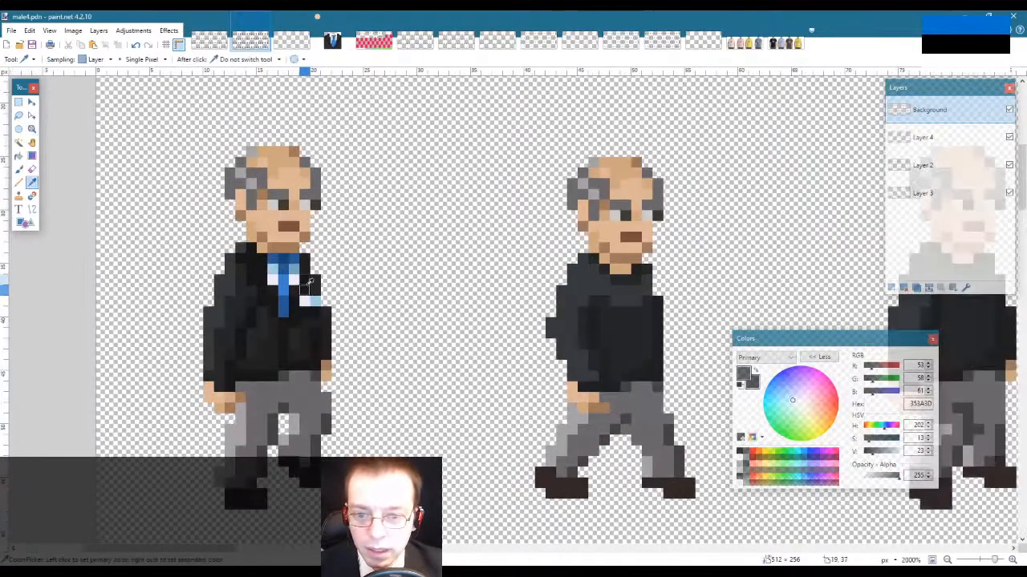
click(305, 281)
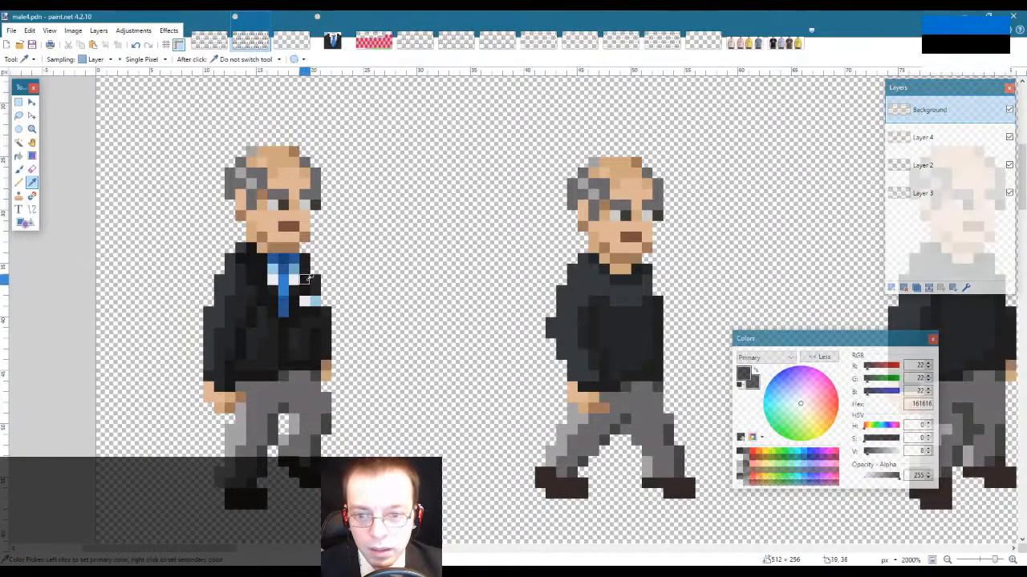
key(p)
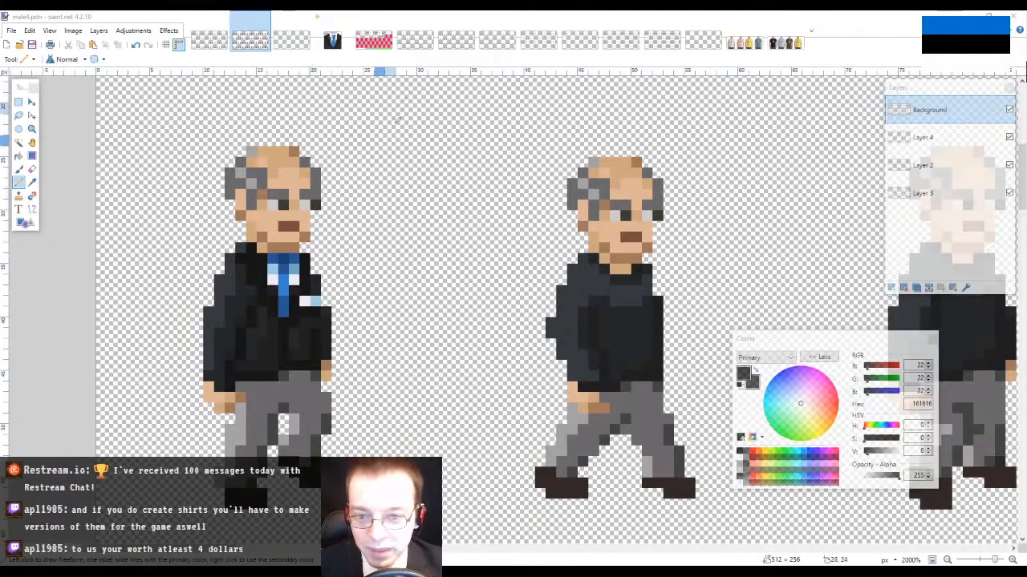
Step: Check the legs sprite sheet in male1.png and return to male4.pdn
click(465, 29)
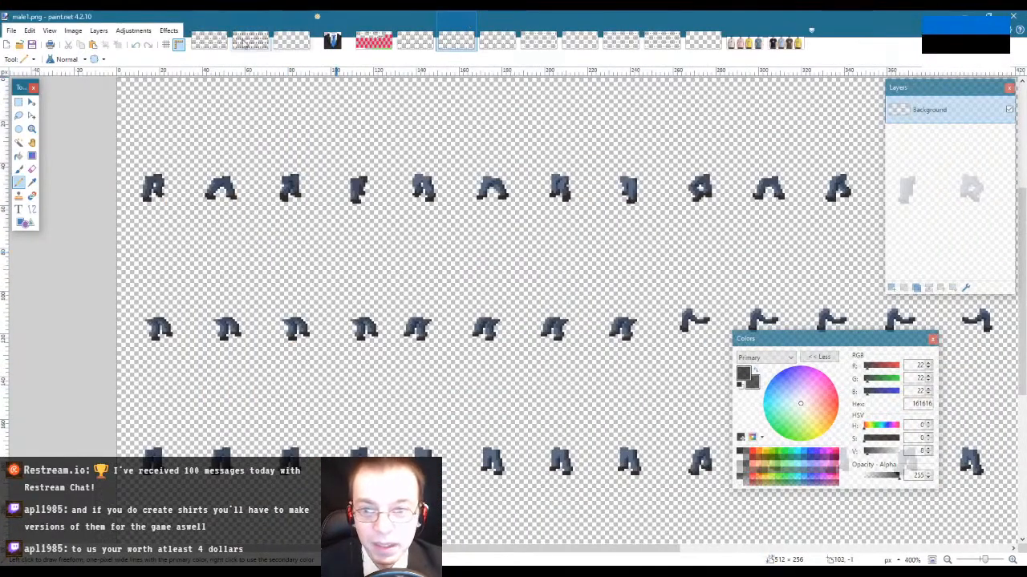
click(212, 40)
click(245, 38)
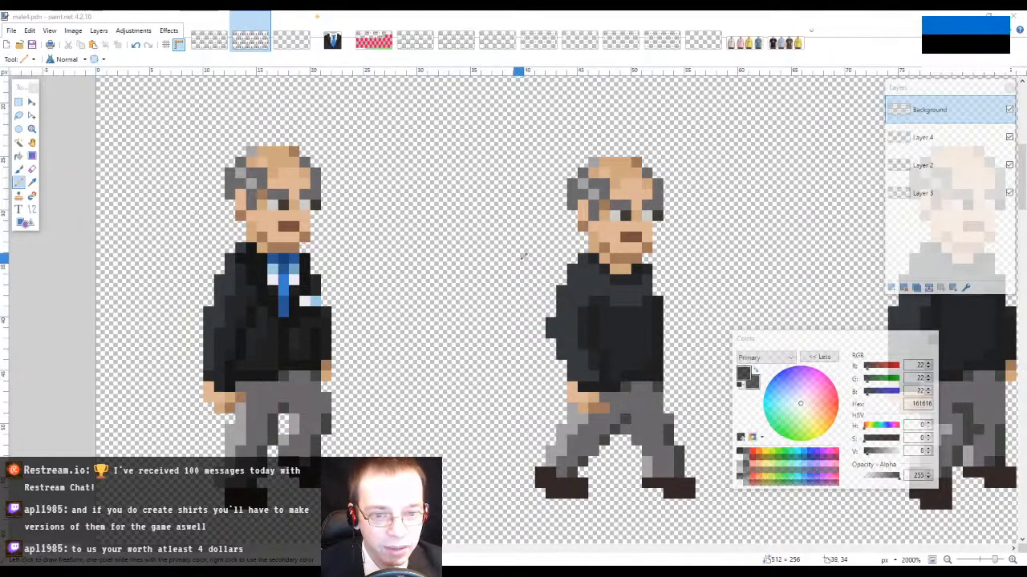
click(650, 14)
Step: Outline the torso and arm of the second walking sprite with a rectangular selection, and clear the selection
key(s)
mouse_move(525, 243)
mouse_down()
mouse_move(572, 394)
mouse_move(642, 422)
mouse_up()
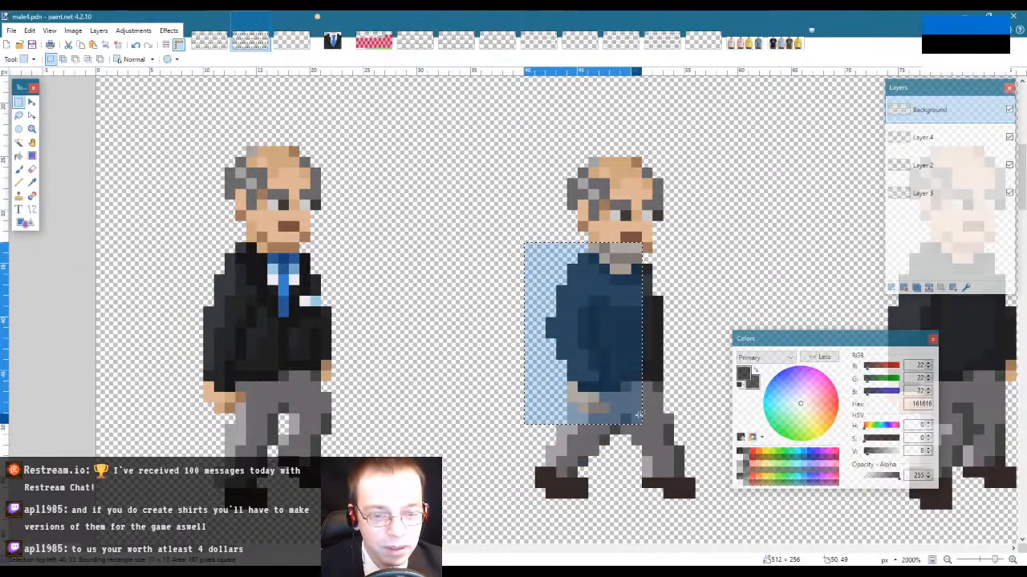
click(612, 276)
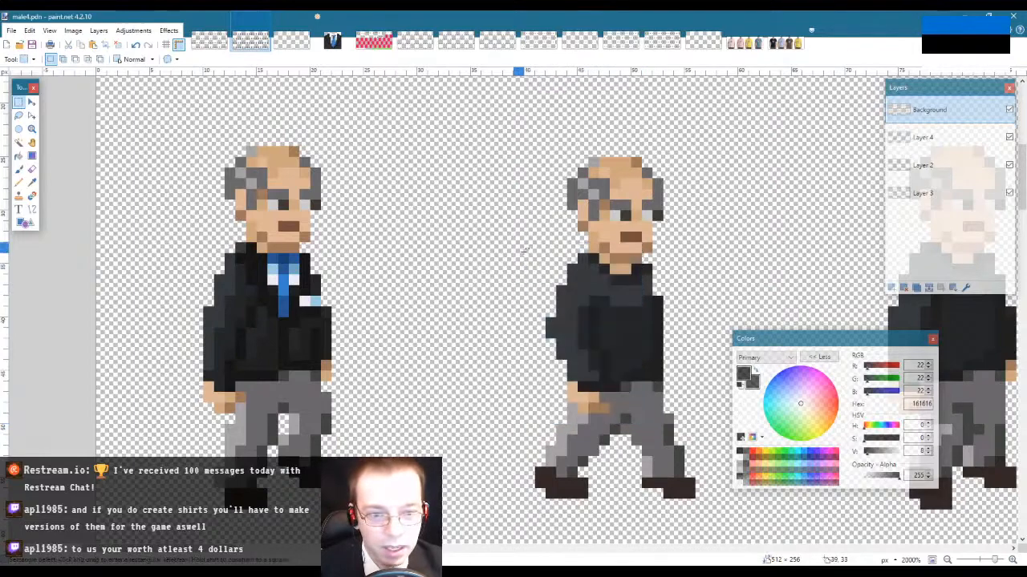
drag(514, 242, 631, 425)
key(Delete)
click(702, 295)
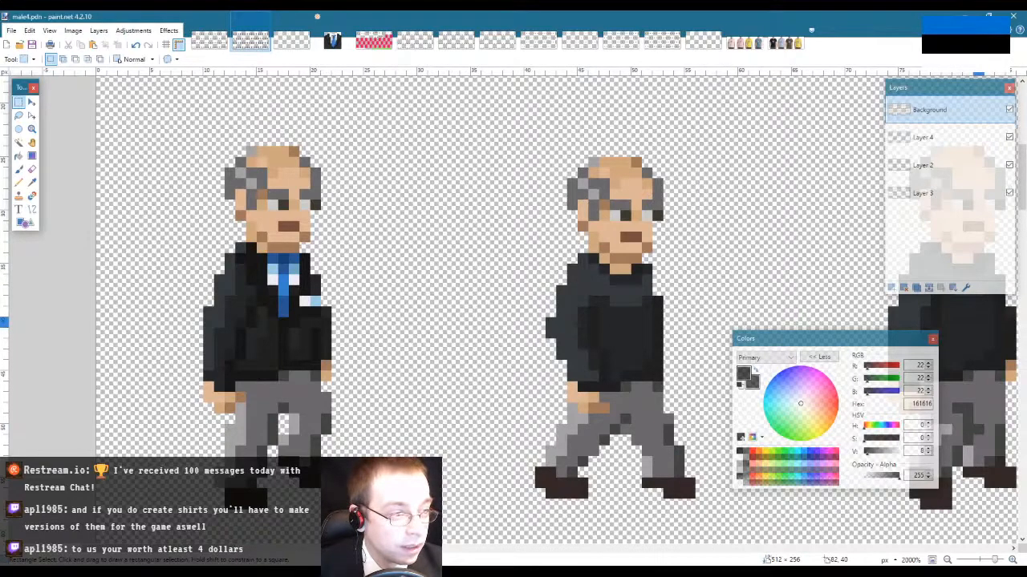
Step: Open male4.gitignore.distignore.pdn as a separate image and inspect its rows of red-capped sprites
drag(1026, 321, 479, 228)
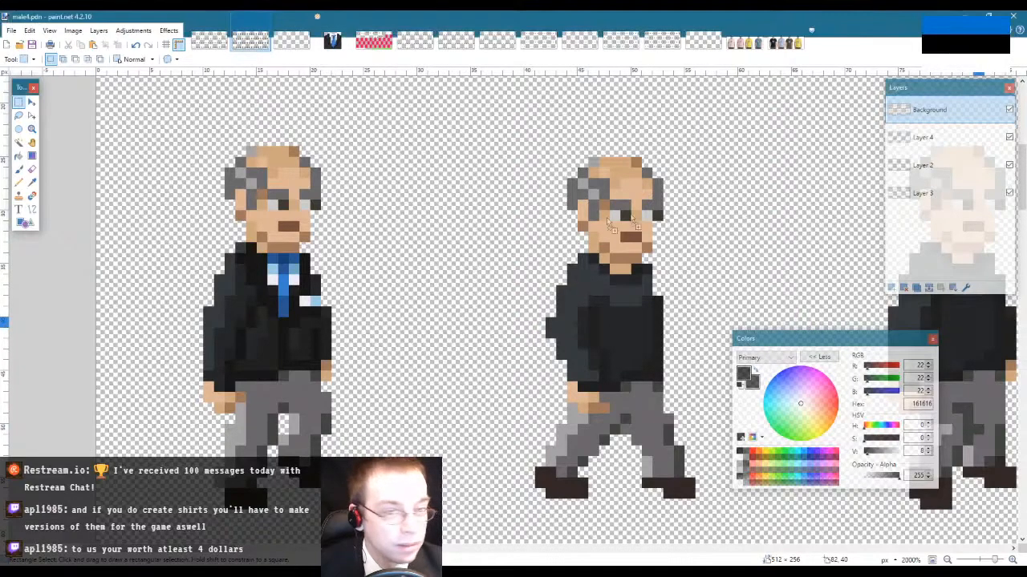
click(518, 296)
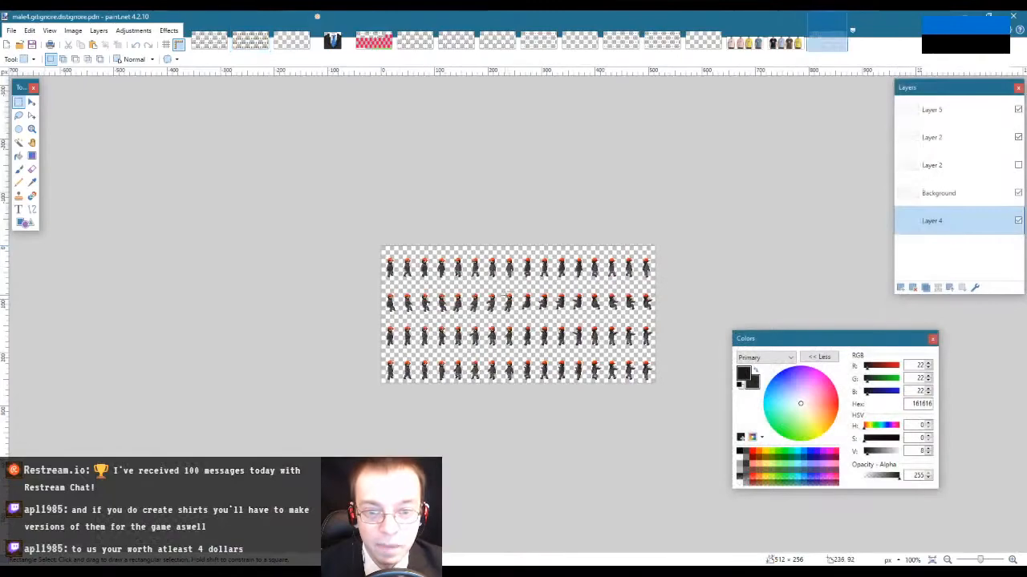
click(32, 130)
click(372, 291)
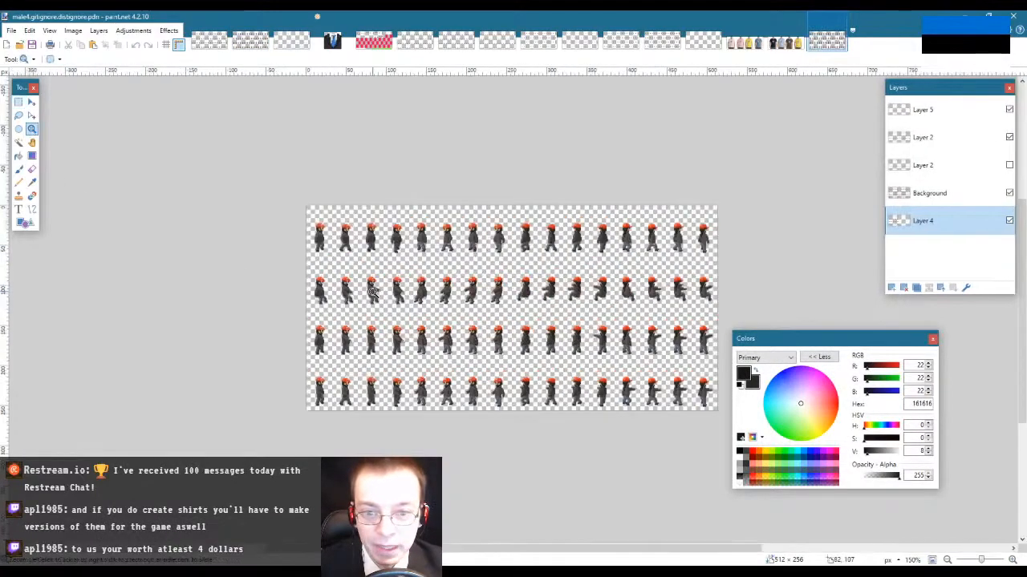
click(373, 292)
click(372, 292)
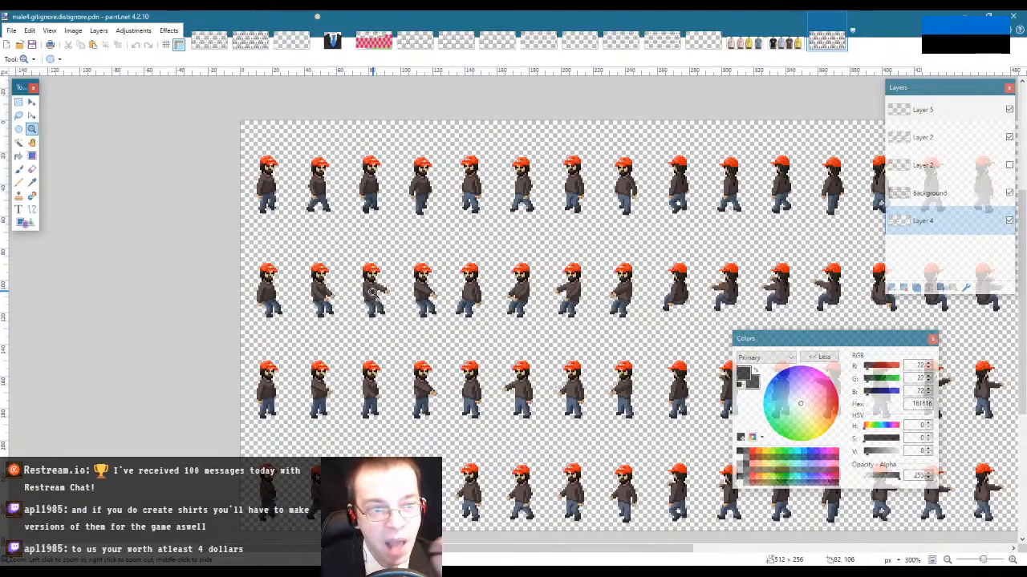
Step: Toggle the visibility of Layer 5, the hidden Layer 2 and Background to examine which sprite parts each layer holds
click(1009, 110)
click(1009, 109)
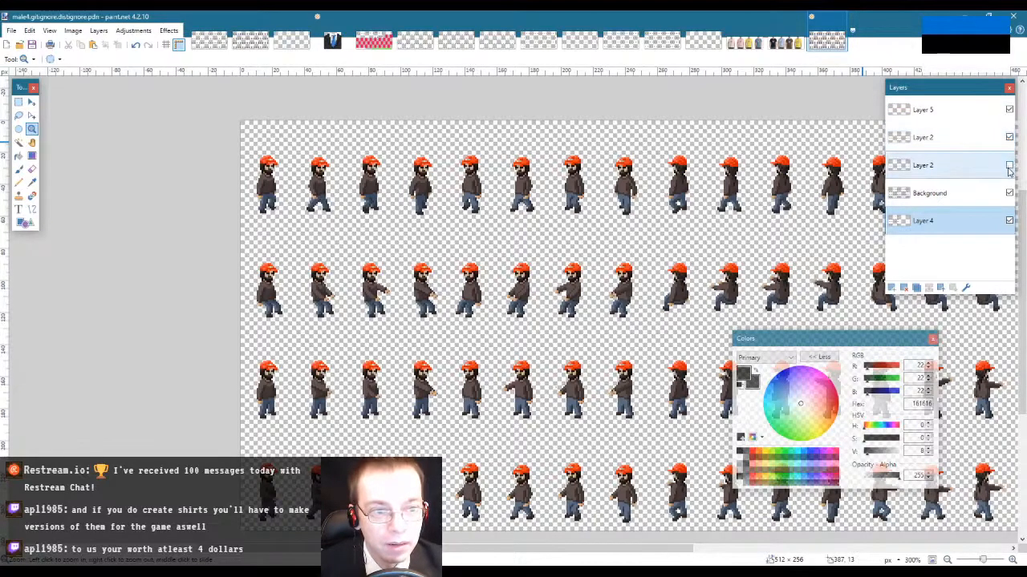
click(1009, 166)
click(1008, 194)
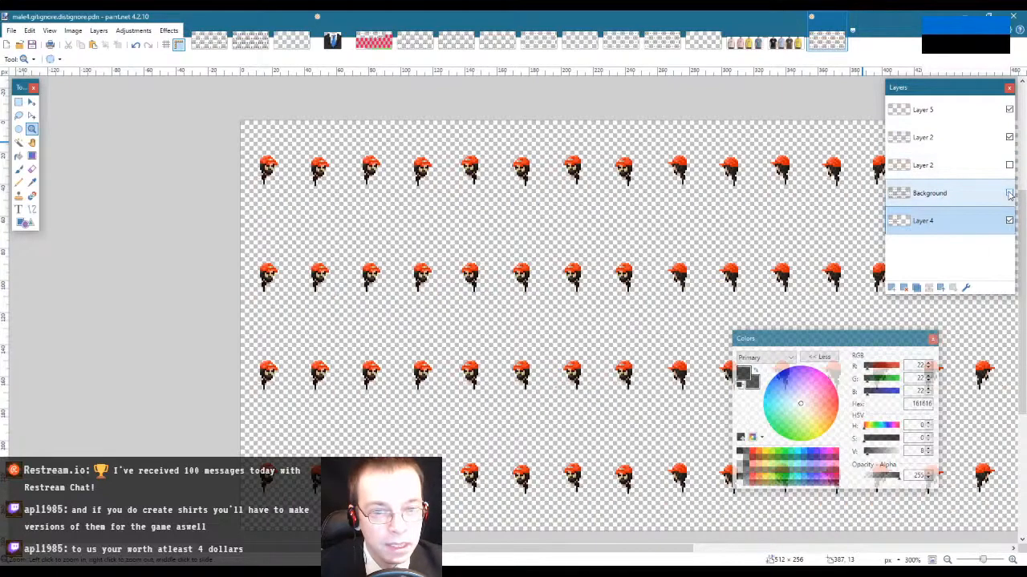
click(1009, 193)
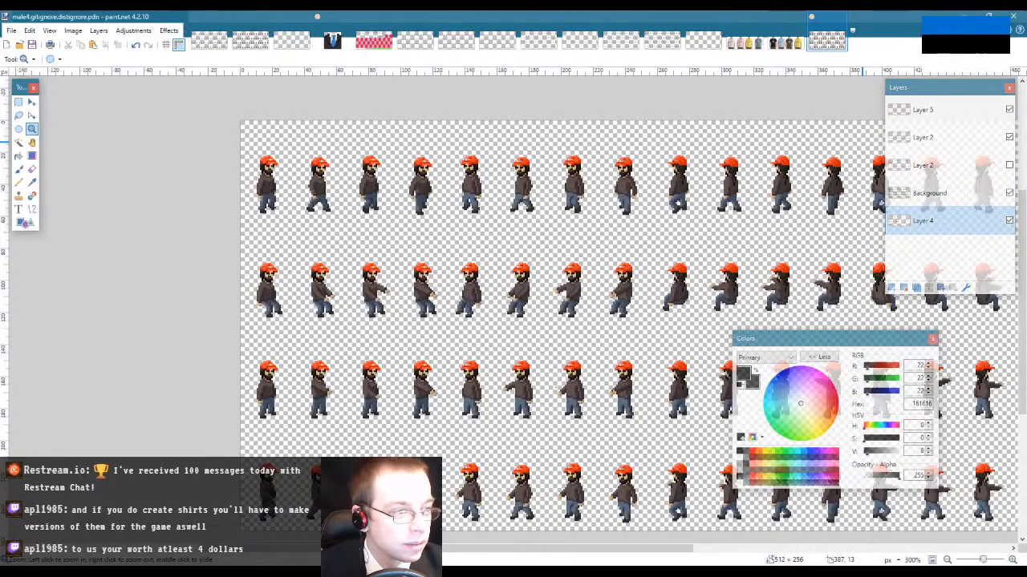
Step: Open male5.gitignore.distignore.pdn as a separate image to view its sprites, and return to male4.pdn
drag(337, 239, 338, 239)
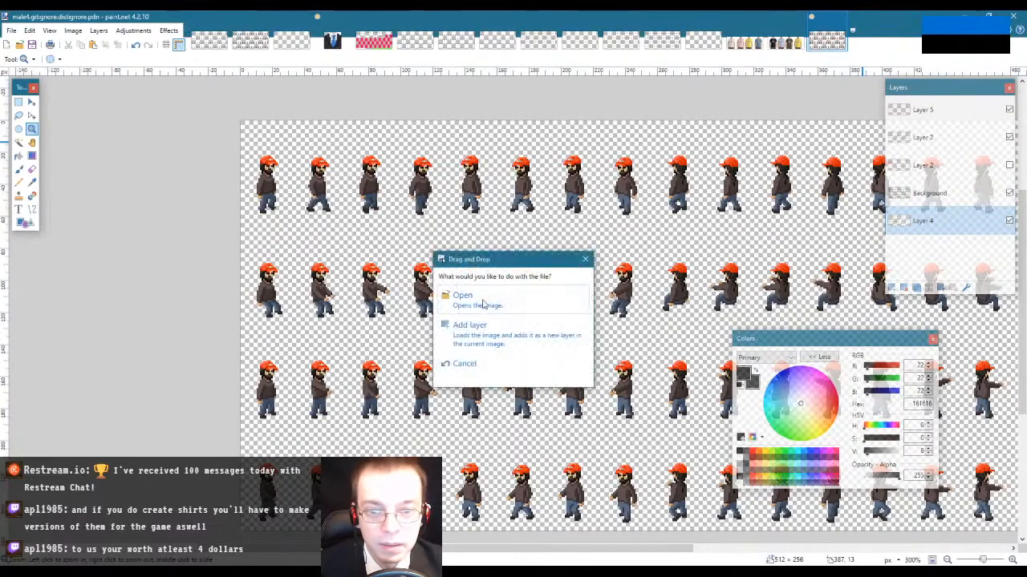
click(482, 303)
click(468, 278)
click(468, 278)
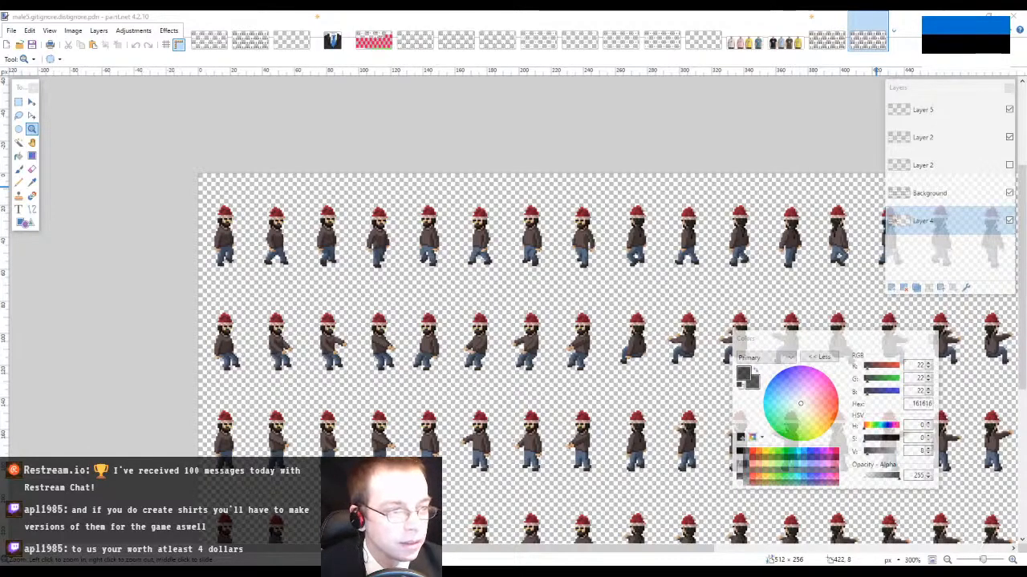
key(alt+Tab)
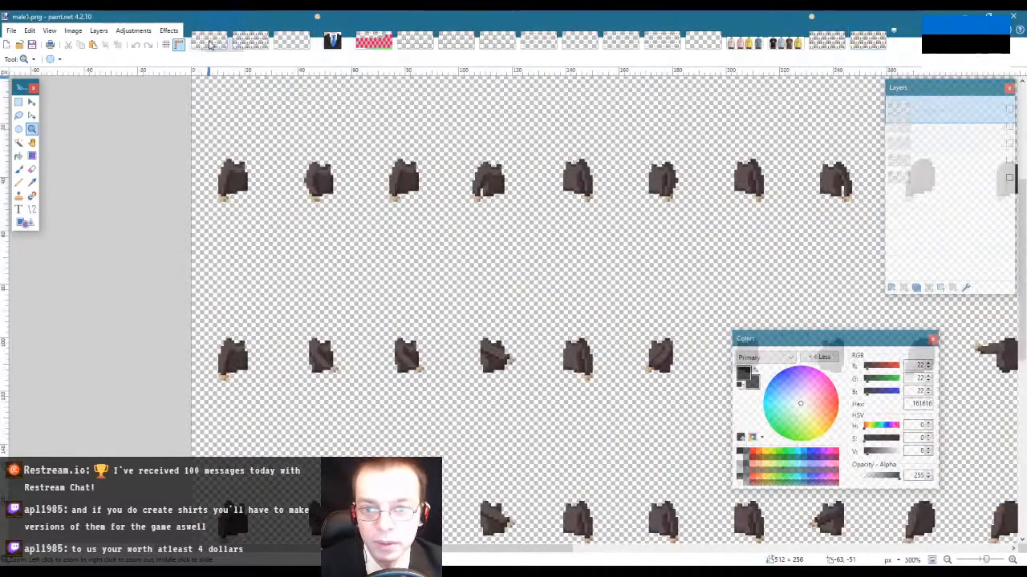
click(262, 40)
click(262, 40)
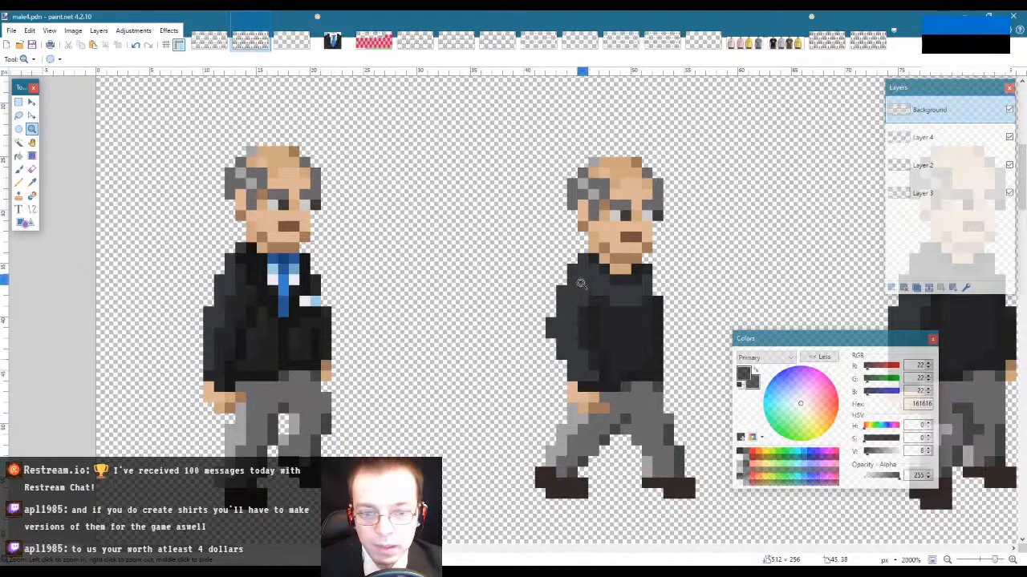
Step: Cut the near arm and hand of the second walking sprite using combined rectangular selections, and paste them into a new layer
key(s)
drag(579, 255, 583, 374)
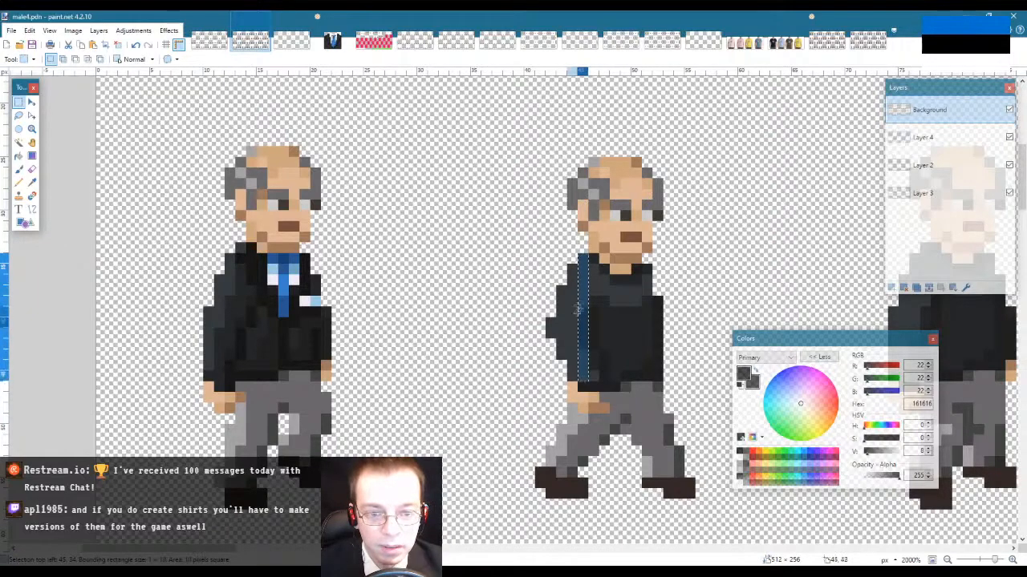
drag(573, 269, 579, 380)
drag(563, 291, 549, 344)
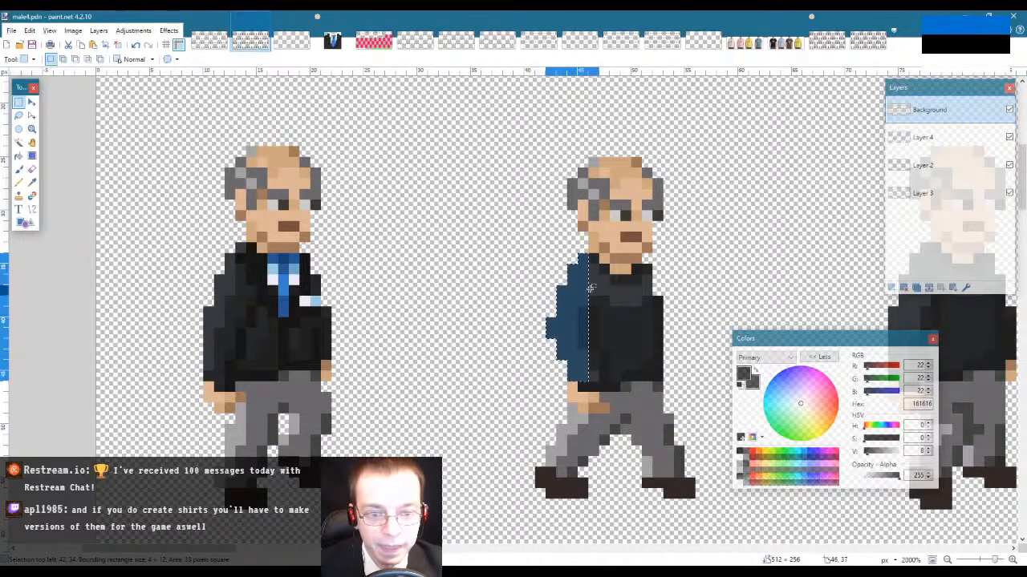
drag(593, 259, 605, 409)
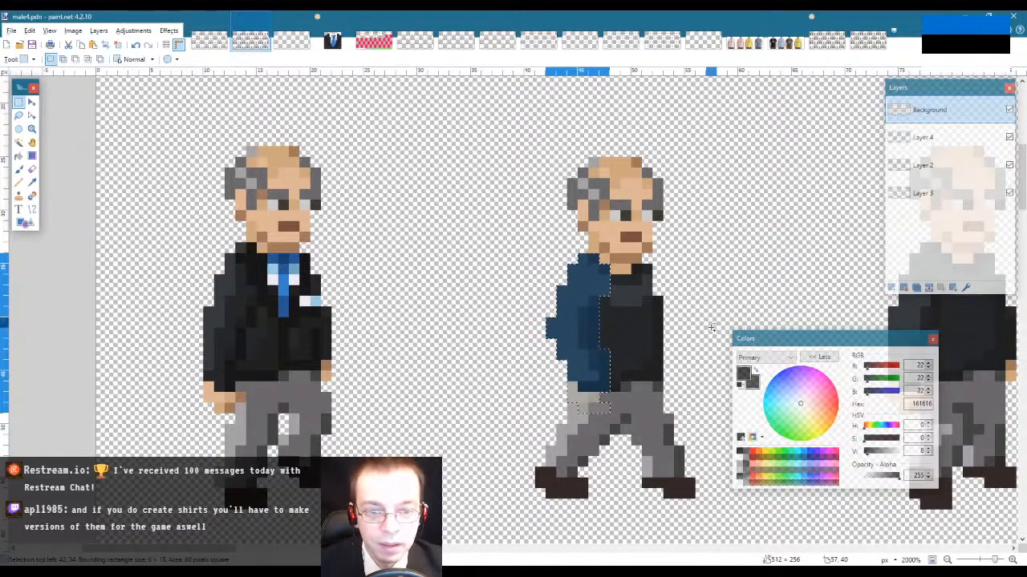
key(ctrl+z)
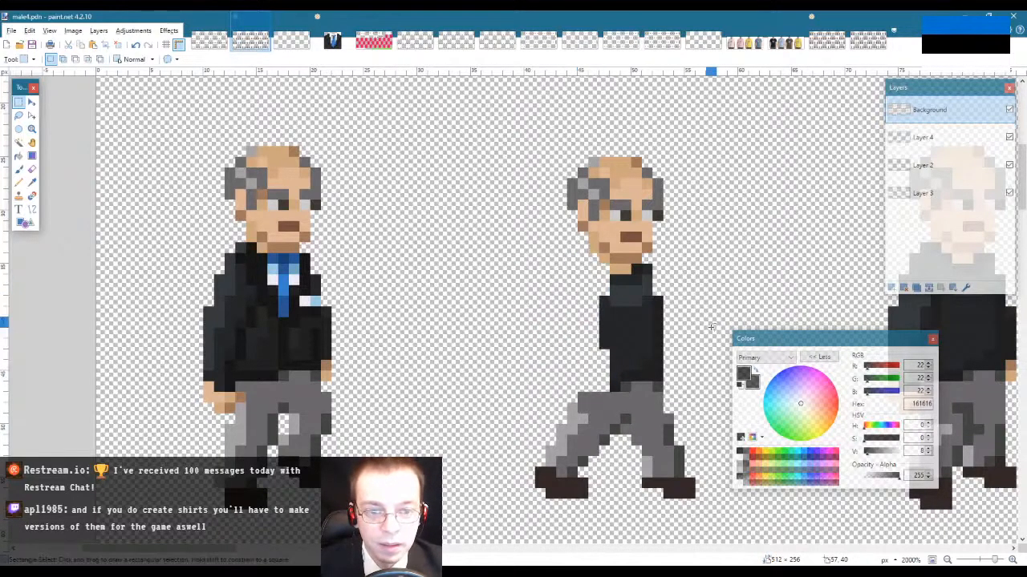
click(29, 31)
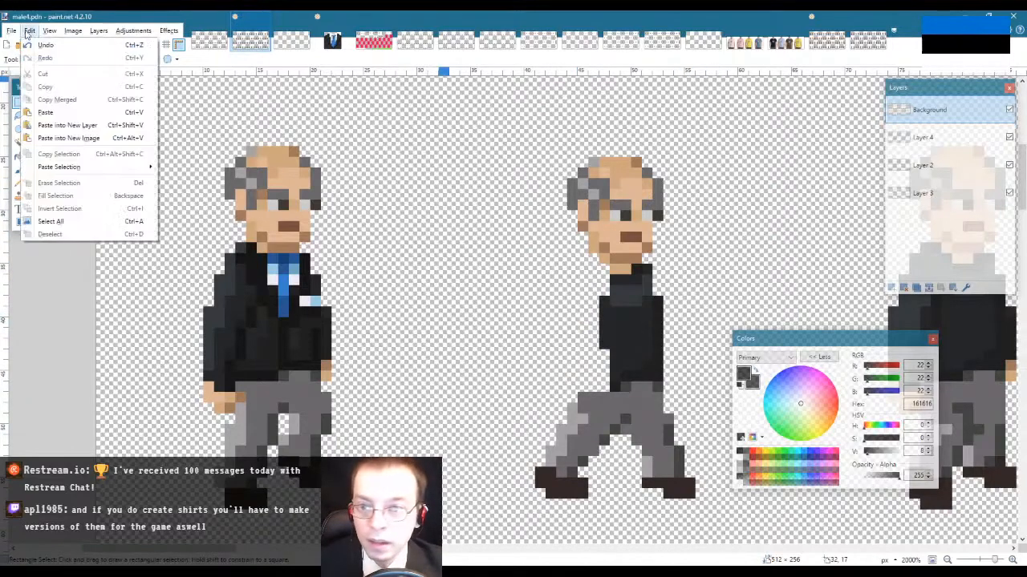
click(68, 125)
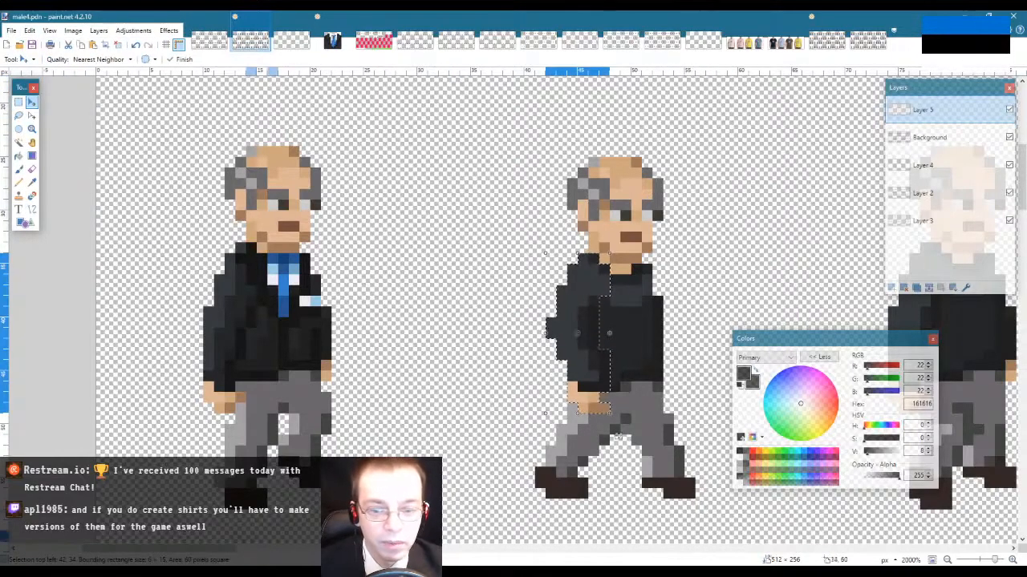
scroll(618, 435, right, 2)
key(s)
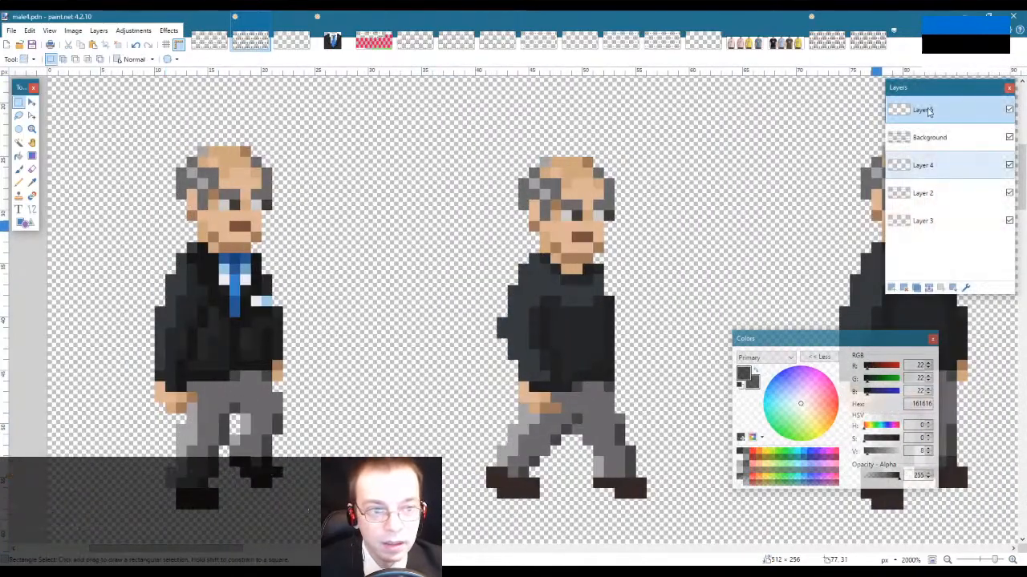
Step: Rename the new arm layer to Hands top and hide it
click(966, 288)
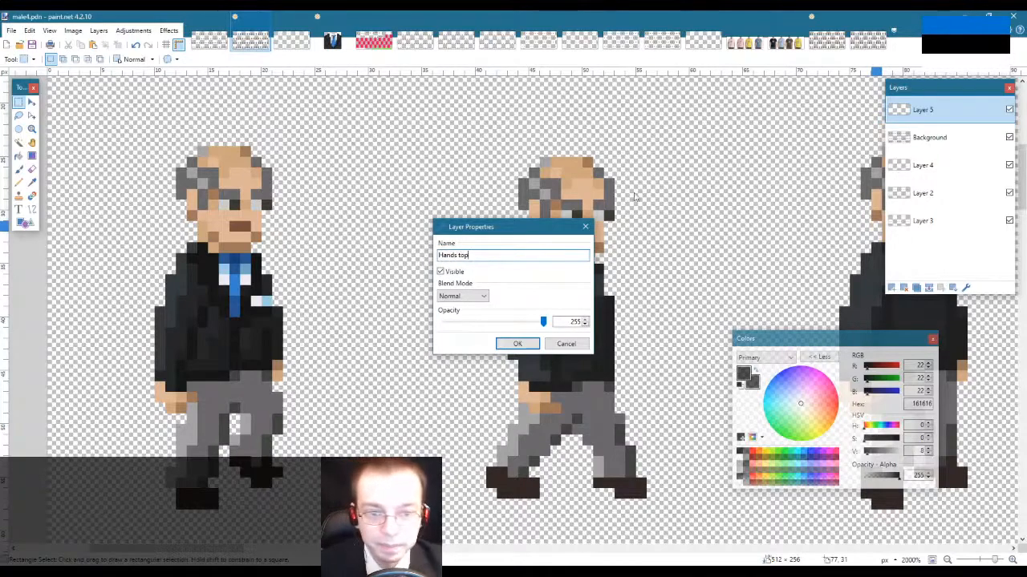
click(513, 344)
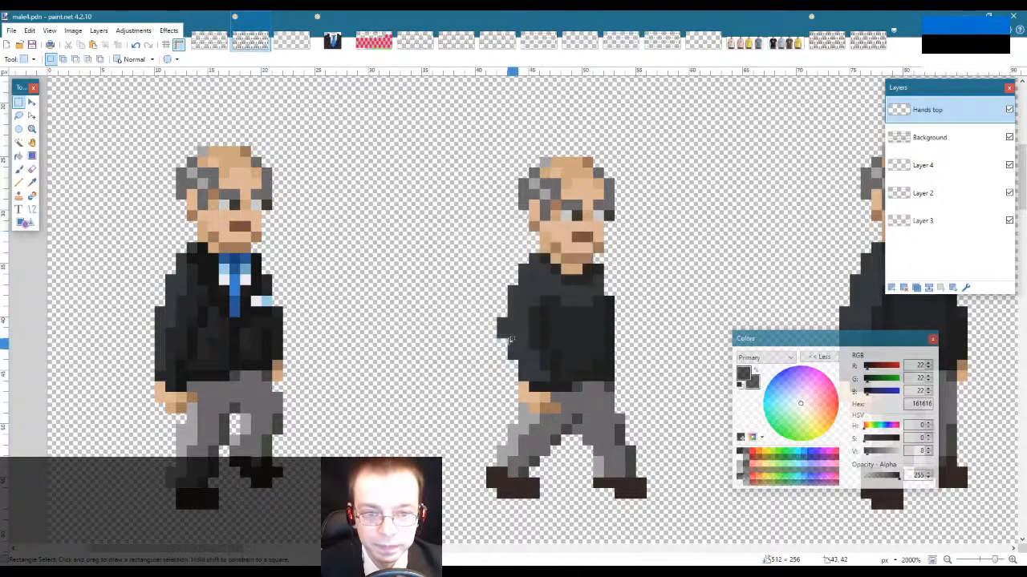
click(1009, 109)
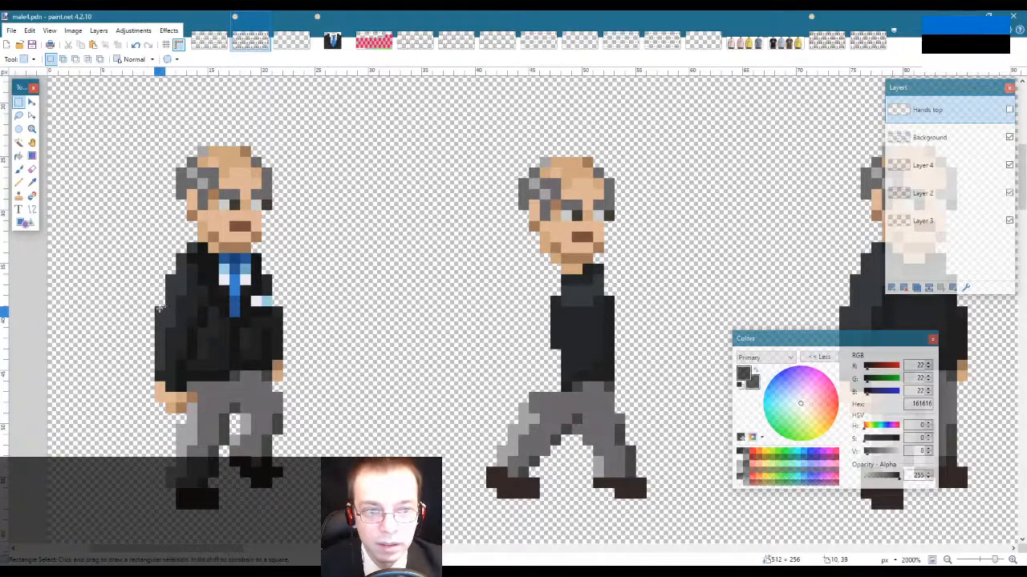
Step: Select the near arm and hand of the first sprite with combined rectangular selections, and cut them from the Background layer
drag(157, 308, 192, 399)
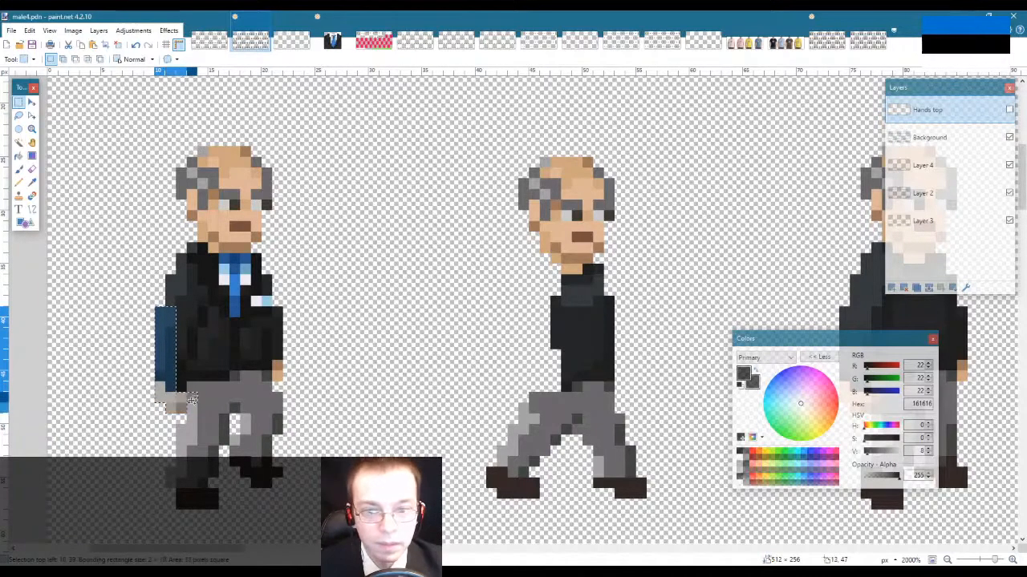
click(929, 137)
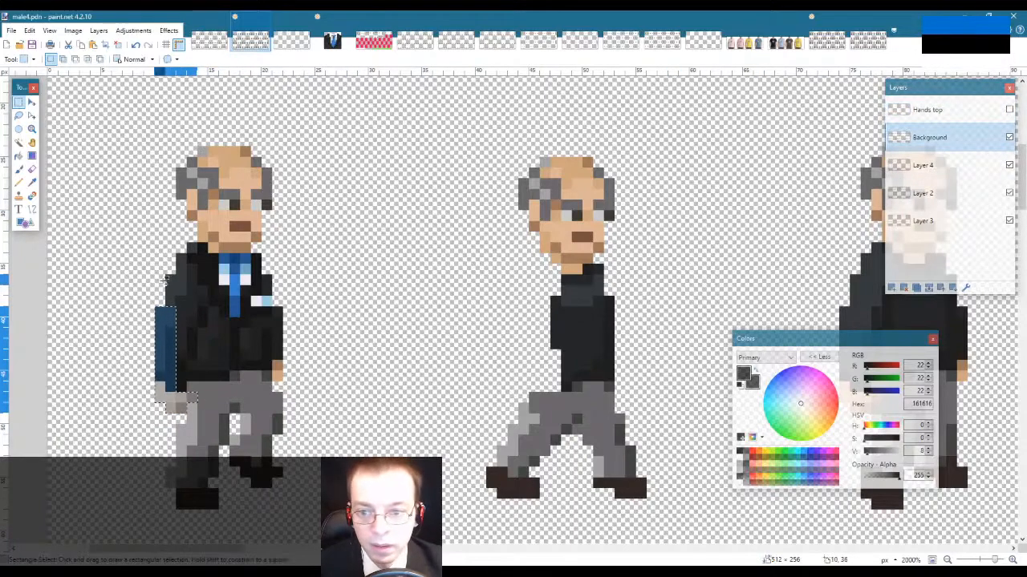
drag(171, 282, 171, 322)
drag(181, 259, 183, 393)
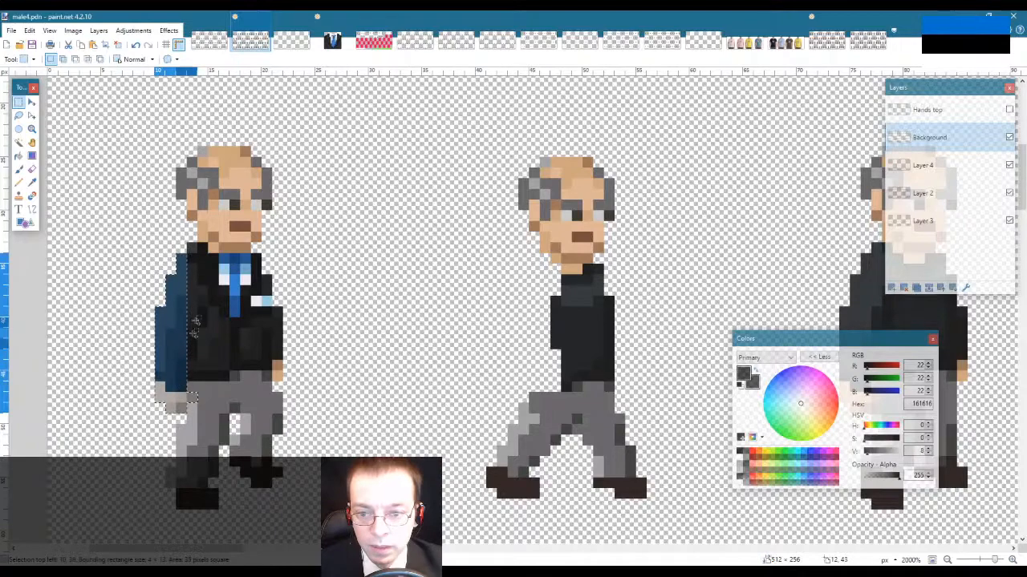
drag(193, 262, 194, 363)
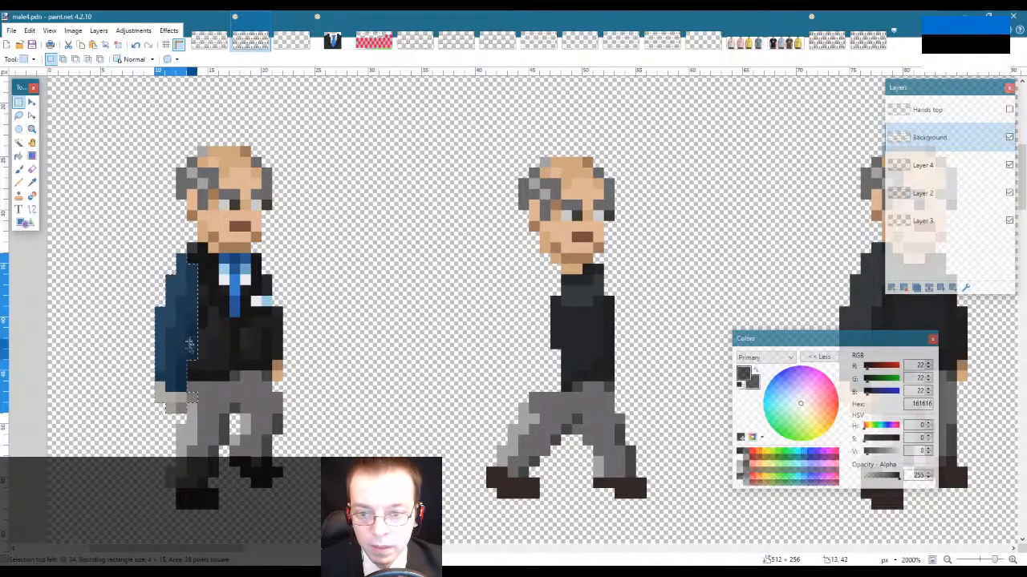
drag(199, 284, 207, 329)
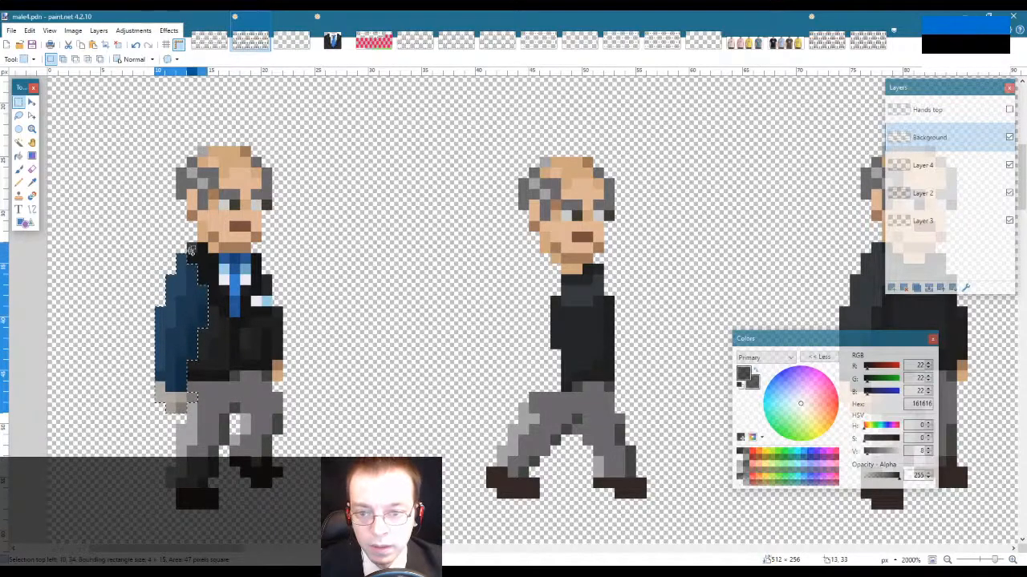
drag(193, 252, 193, 259)
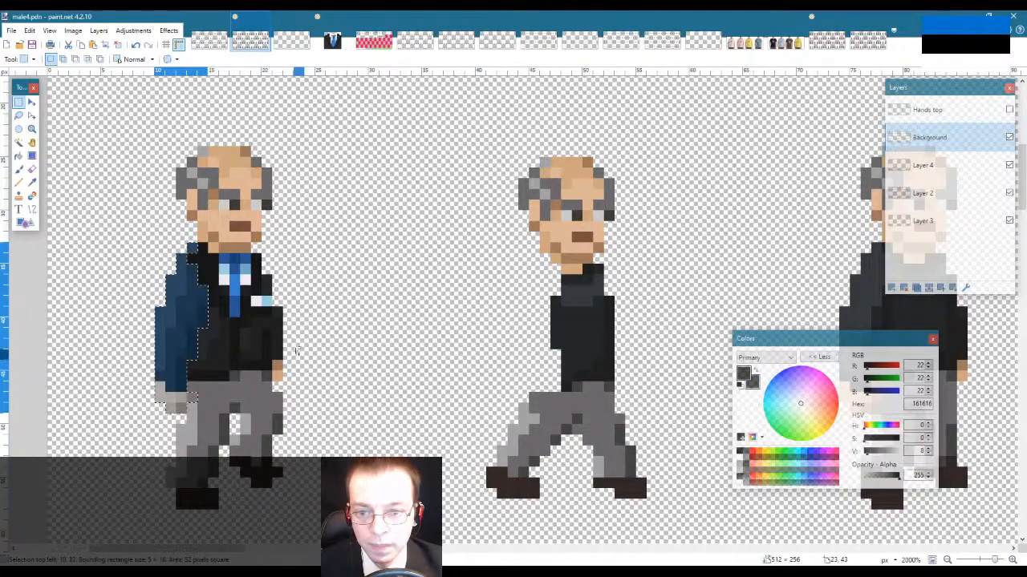
key(ctrl+x)
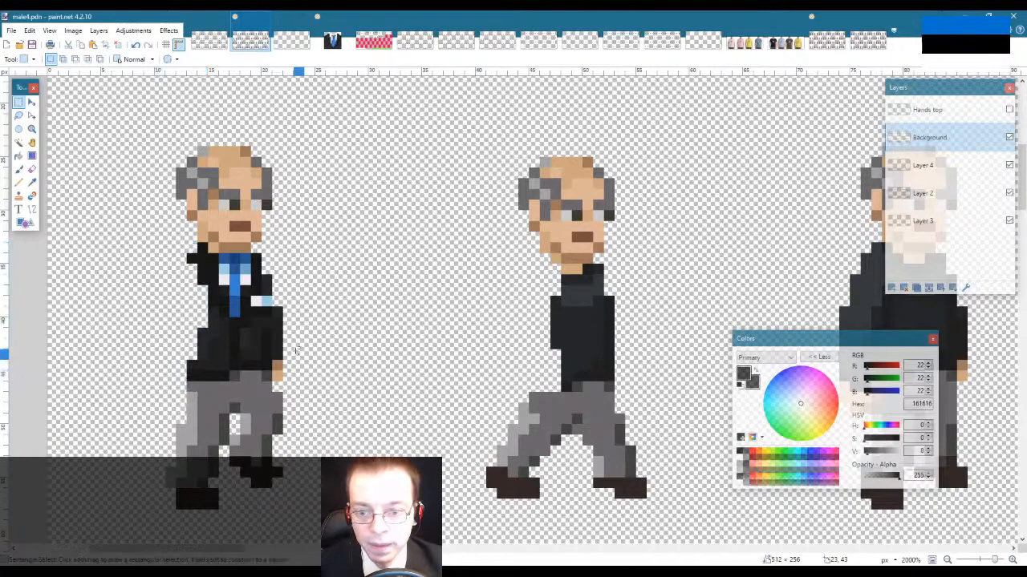
Step: Paste the first sprite's arm into the Hands top layer, show the layer to check it, and hide it again
click(927, 109)
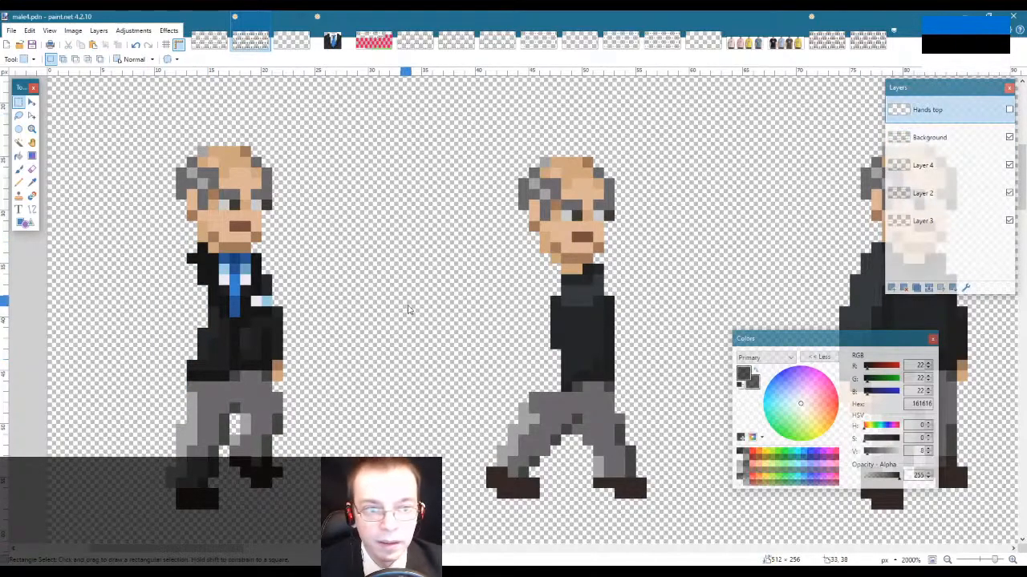
key(ctrl+v)
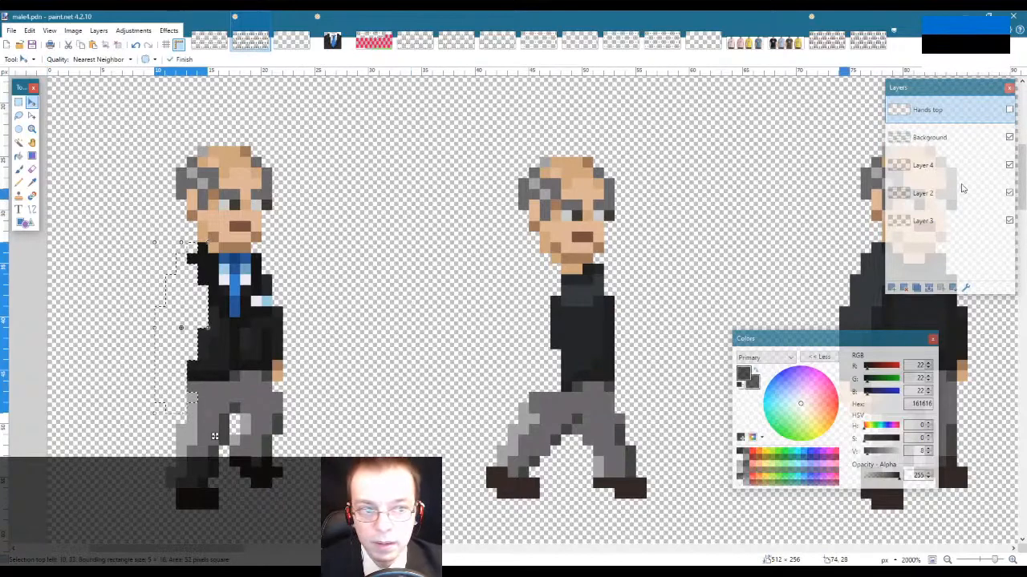
click(1009, 110)
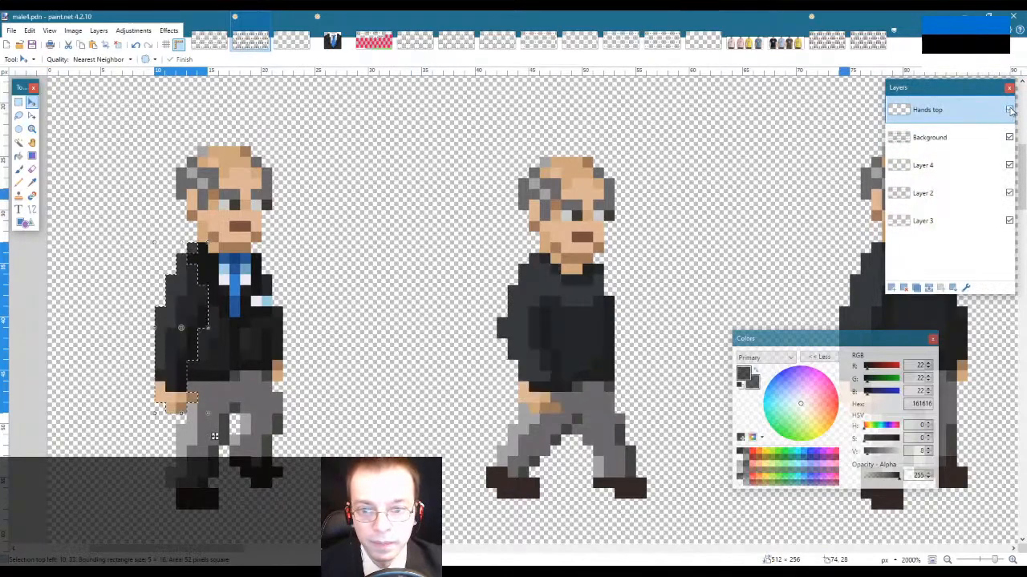
click(1009, 110)
Step: Outline the first sprite's torso with a 14 × 15 pixel rectangular selection, and switch to the Magic Wand
key(s)
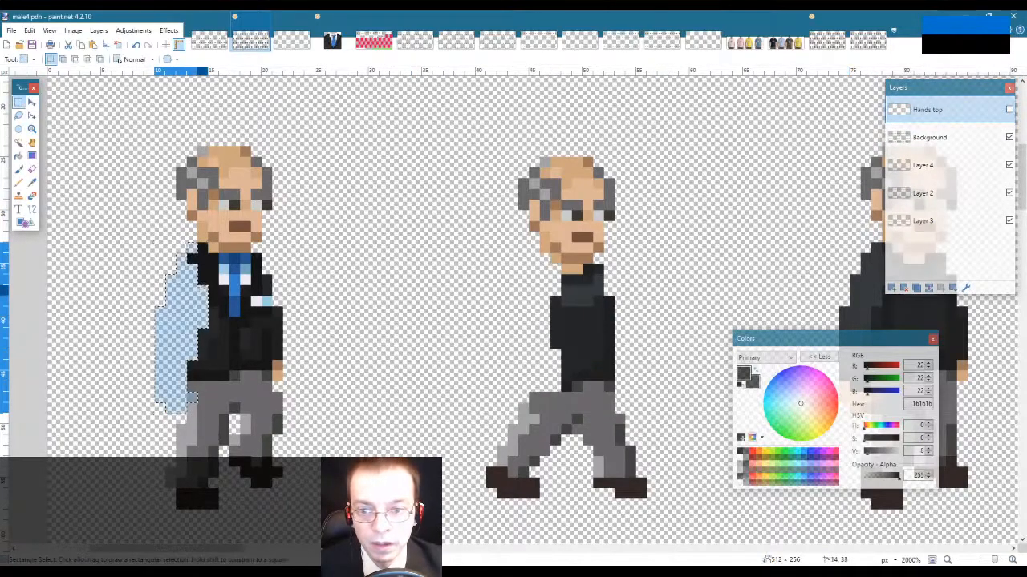
click(202, 286)
drag(155, 232, 304, 392)
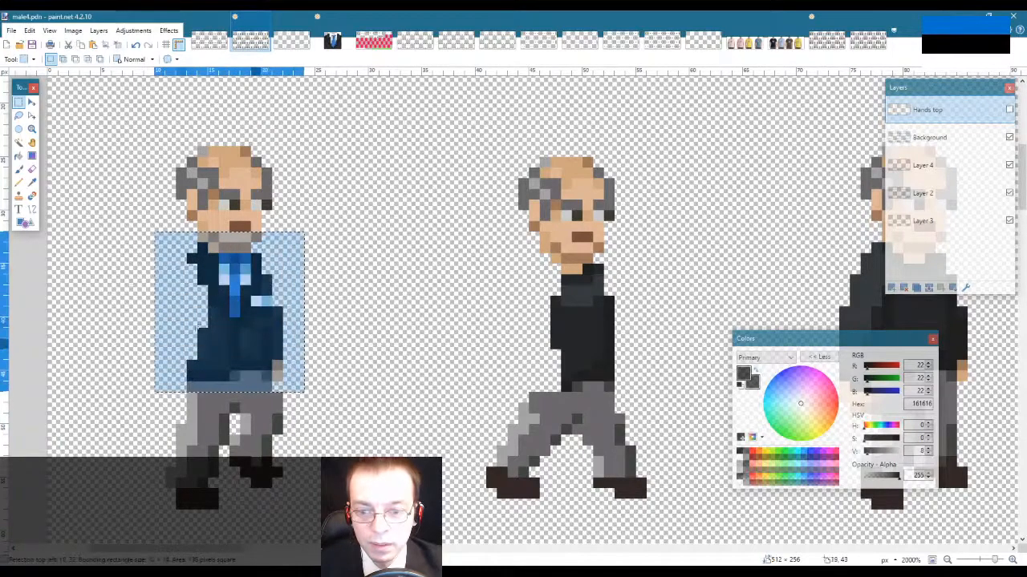
click(19, 142)
click(186, 310)
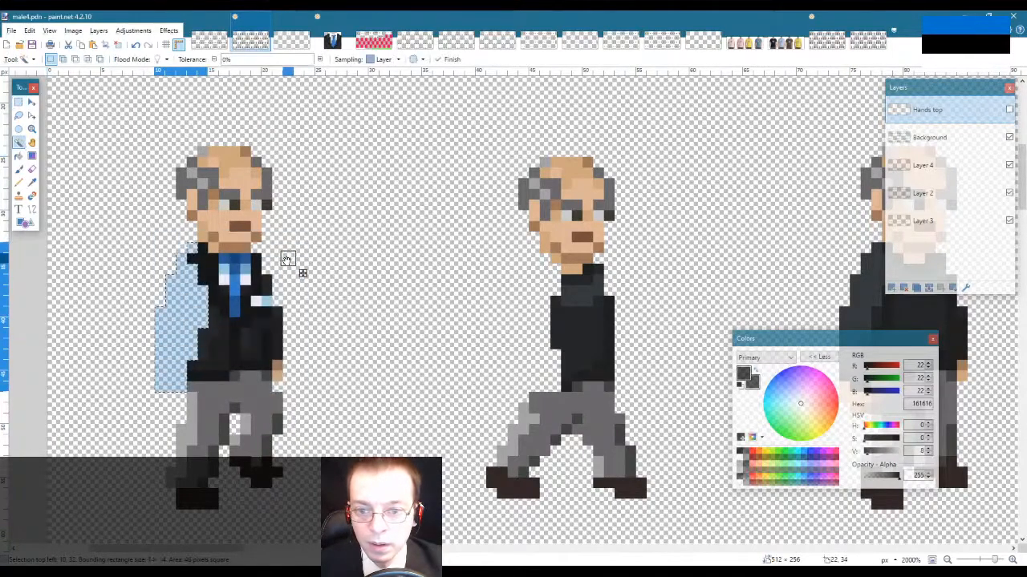
alt+click(186, 310)
alt+click(182, 280)
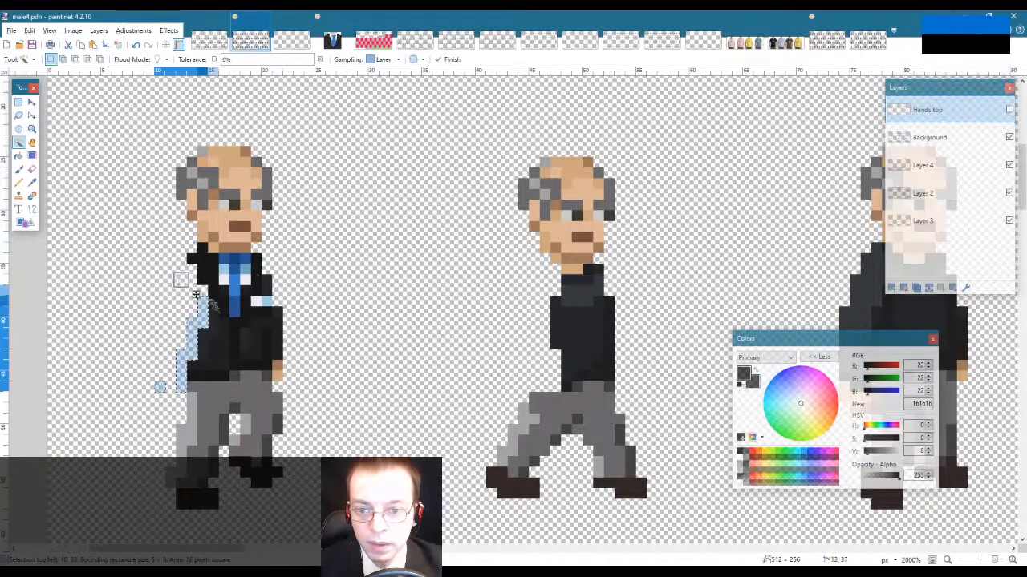
alt+click(201, 322)
alt+click(181, 354)
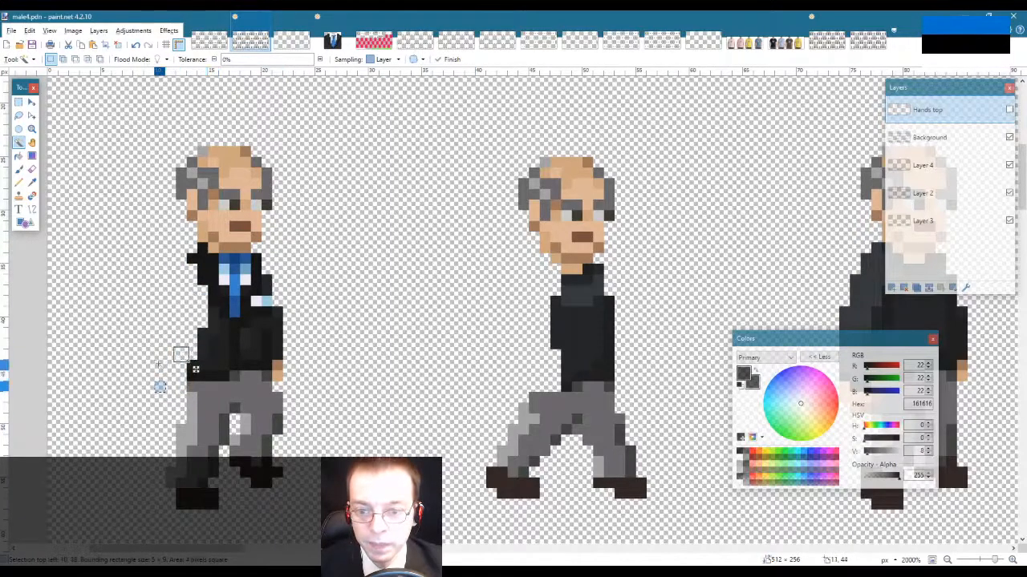
click(159, 388)
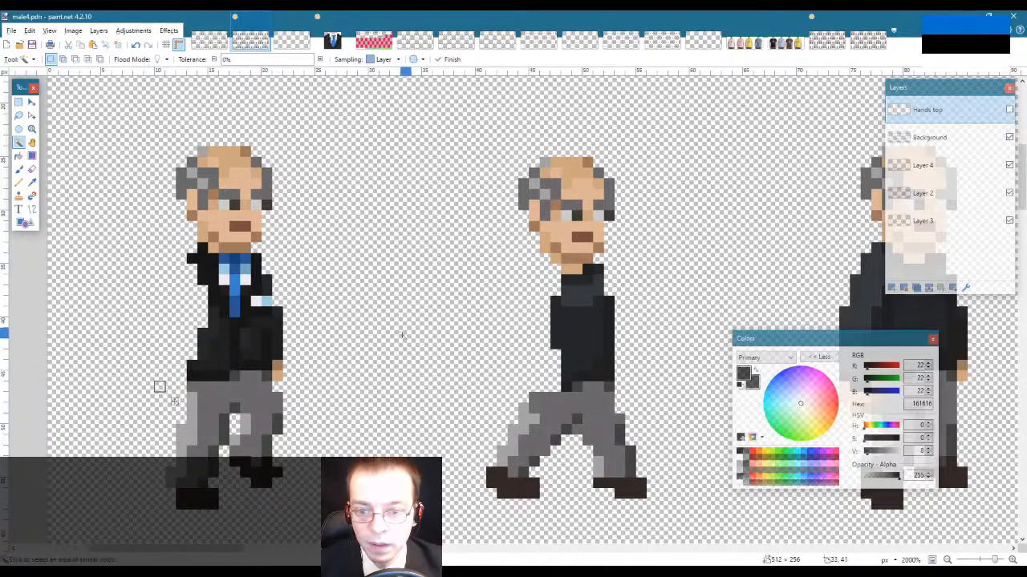
key(ctrl+z)
key(ctrl+z)
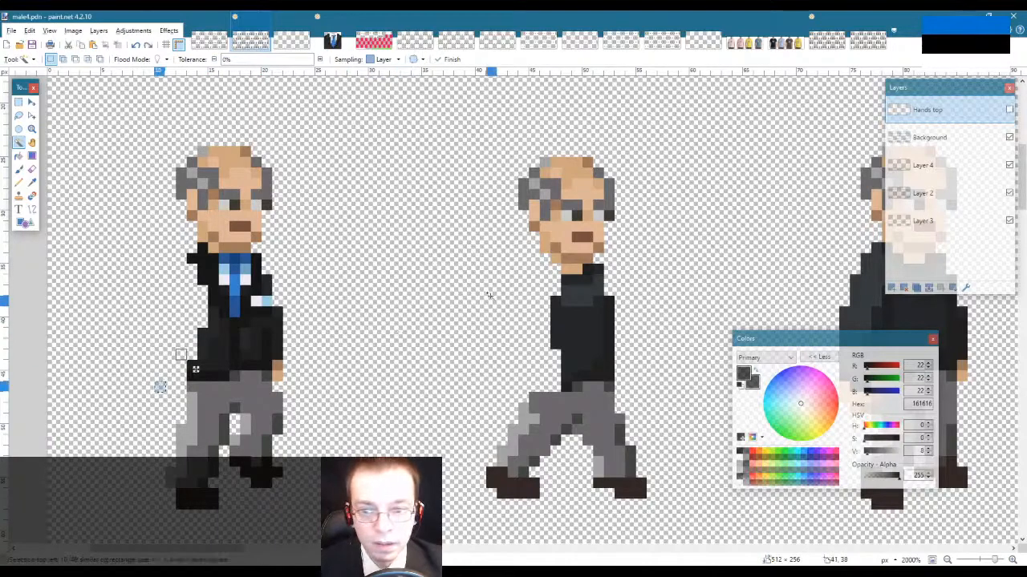
key(ctrl+z)
key(ctrl+z)
key(ctrl+z)
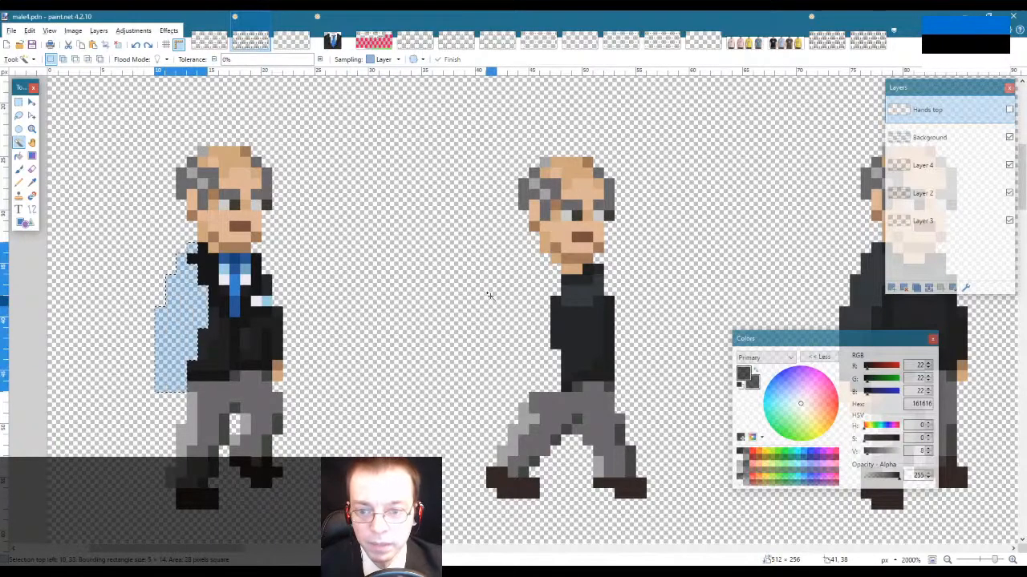
key(ctrl+z)
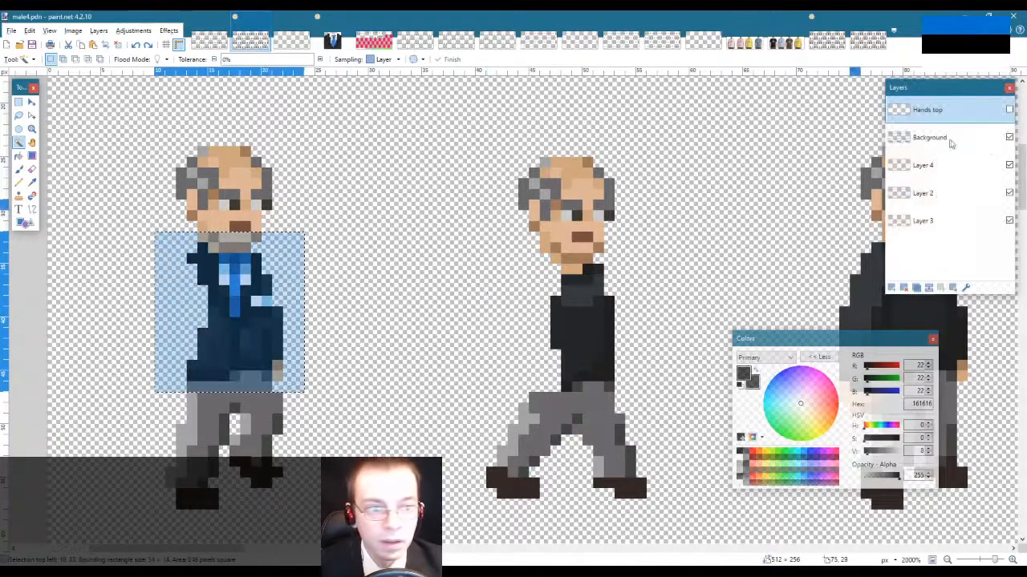
Step: On the Background layer, trim the first sprite's torso selection to the suit jacket by subtracting the surrounding areas with the Magic Wand
click(929, 137)
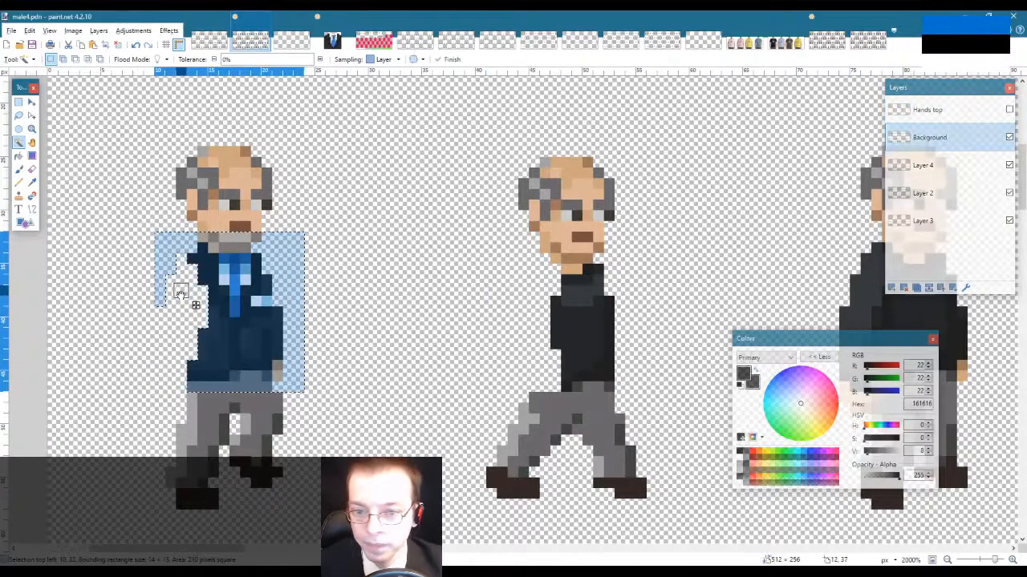
click(160, 248)
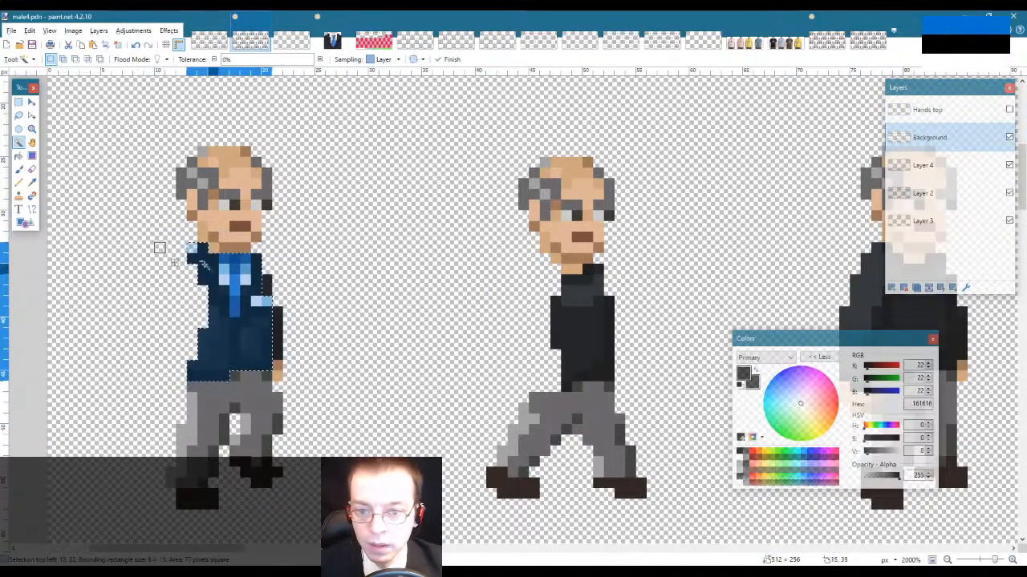
alt+click(192, 248)
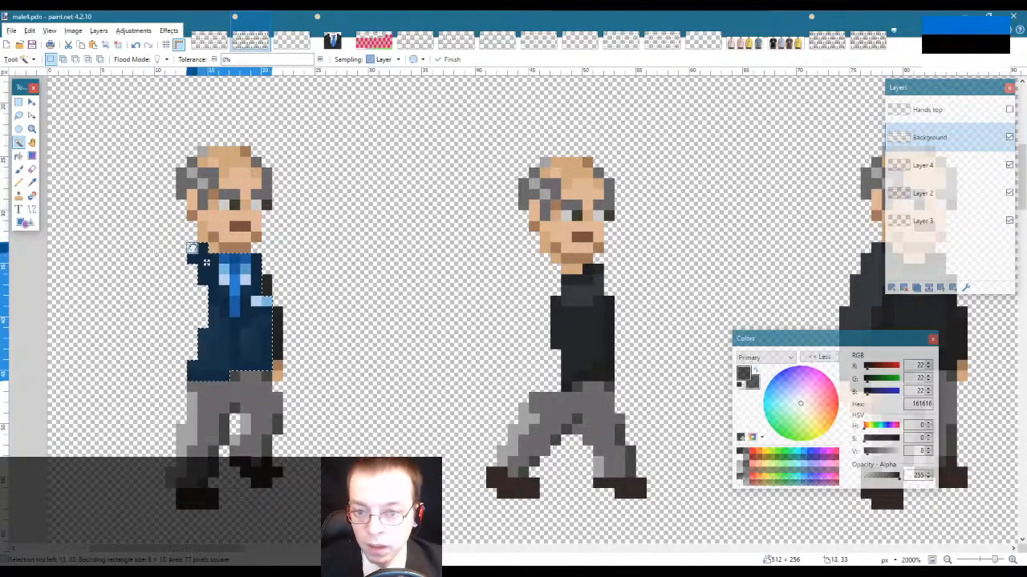
Step: Copy the selected suit torso onto the second sprite's body, deselect it, and show the Hands top layer
key(m)
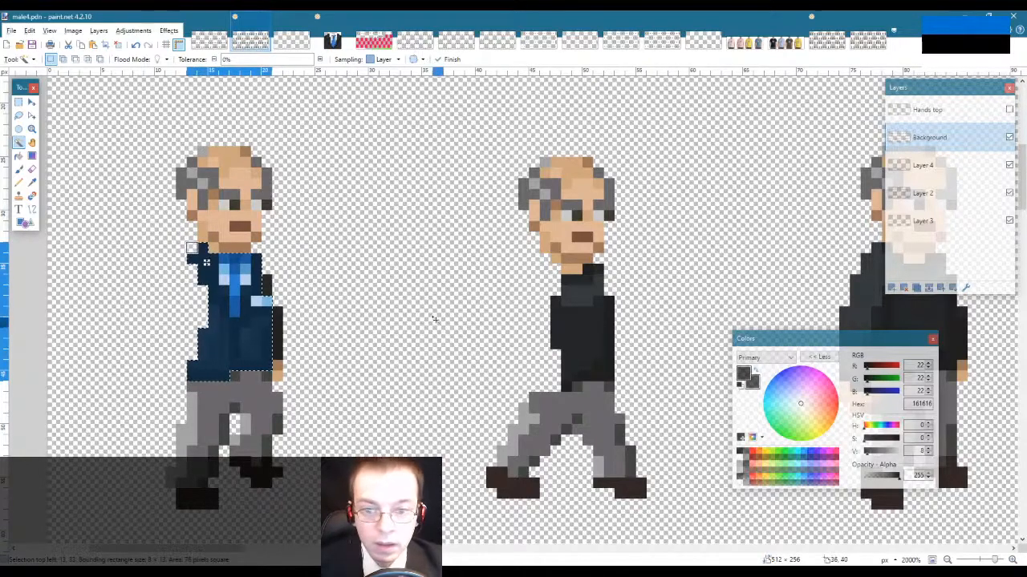
key(ctrl+c)
key(ctrl+v)
drag(253, 330, 590, 345)
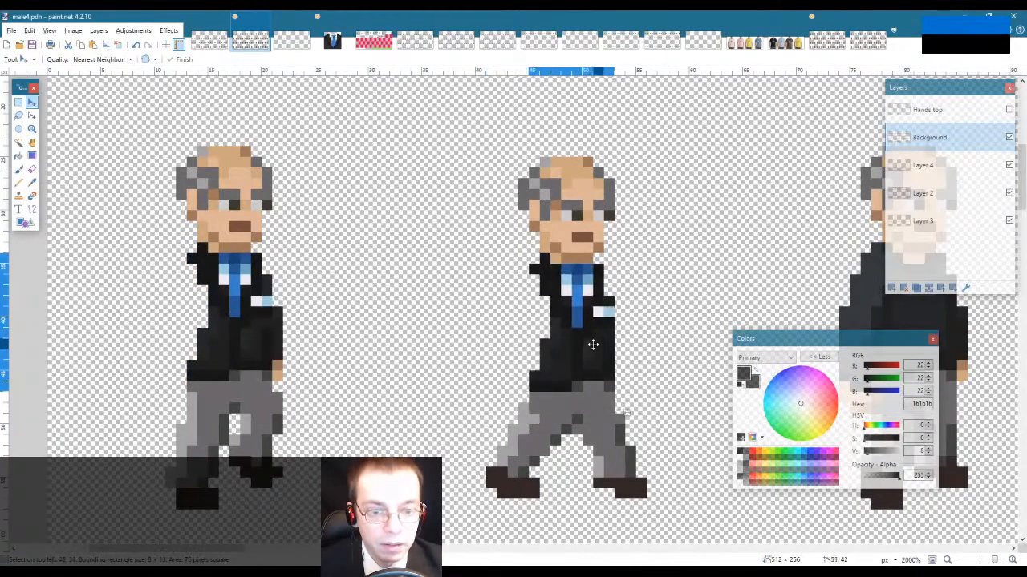
key(s)
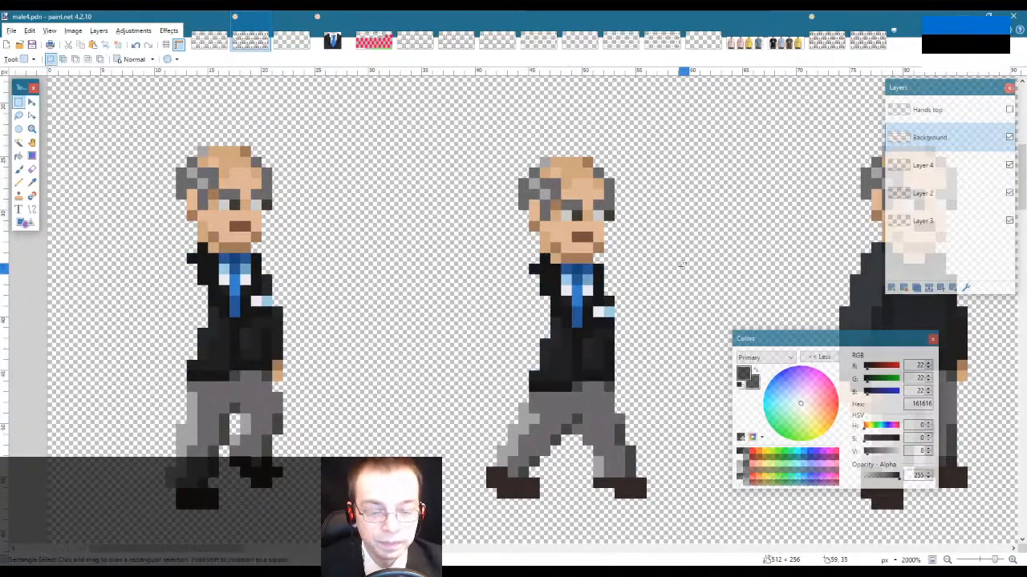
click(1009, 110)
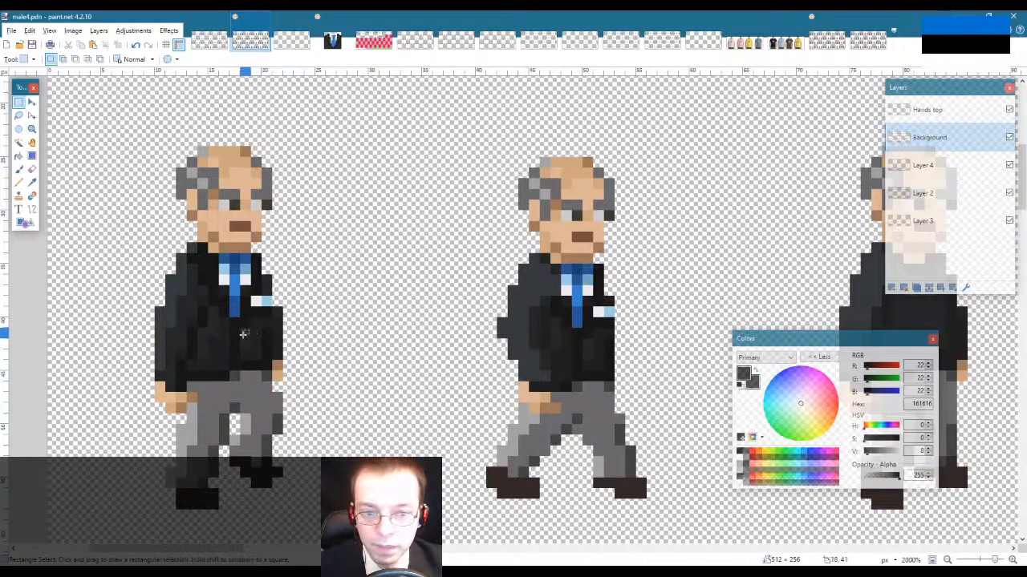
Step: On the Hands top layer, shade the second sprite's sleeve with the Pencil using the sampled sleeve colours 252728 and 161616
key(k)
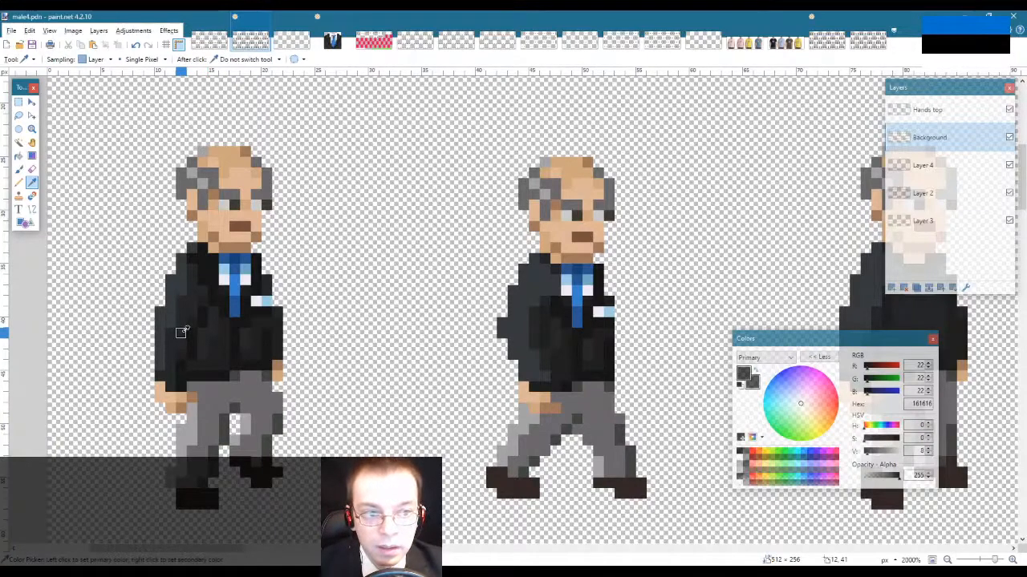
click(920, 103)
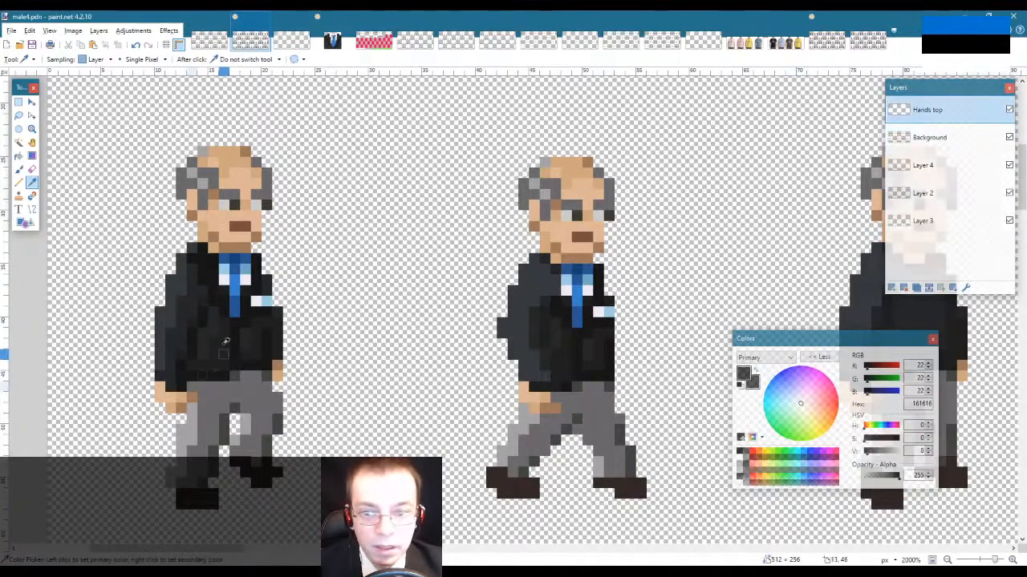
click(523, 350)
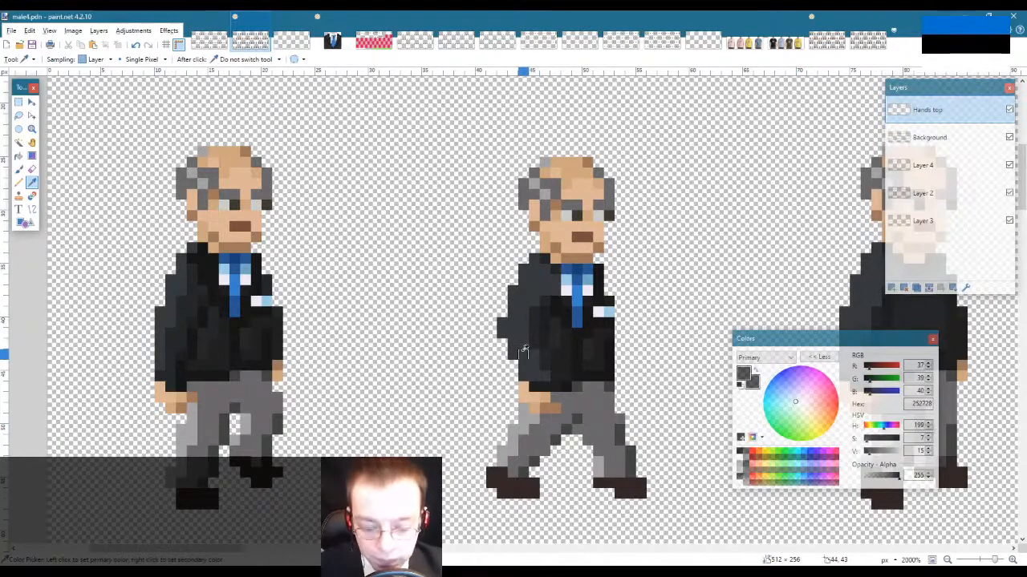
key(p)
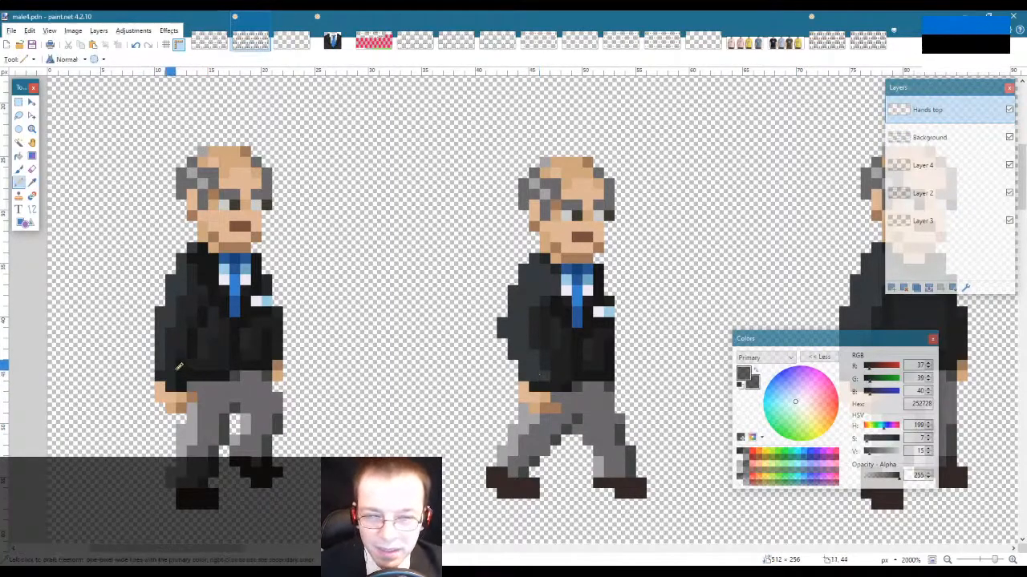
key(k)
click(189, 372)
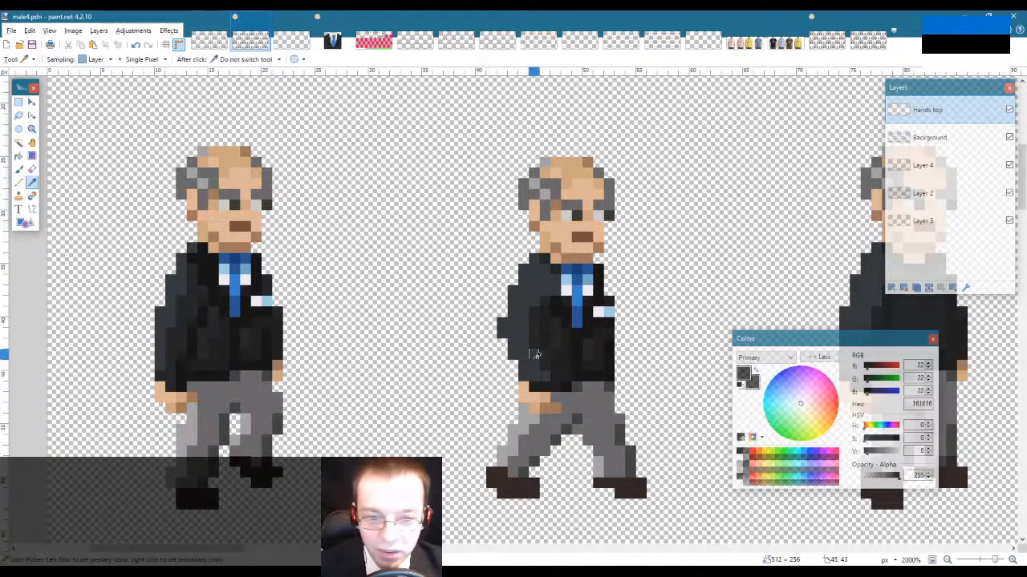
key(p)
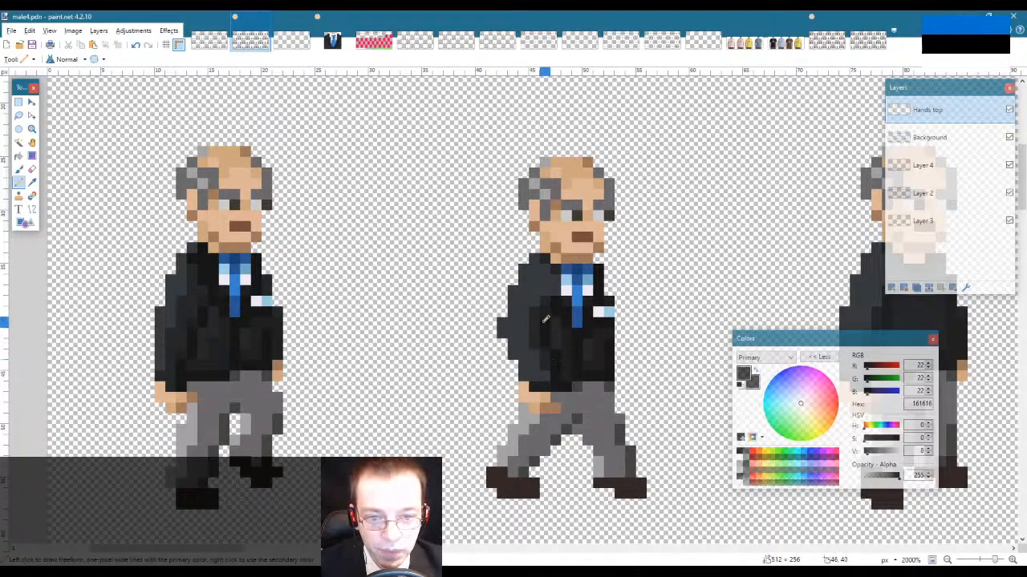
key(k)
click(548, 391)
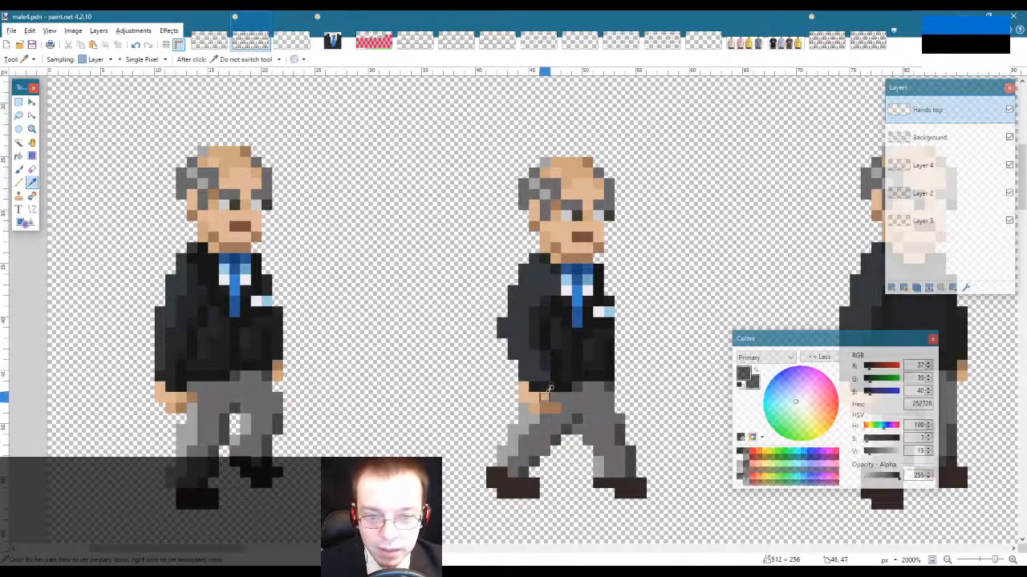
key(o)
key(p)
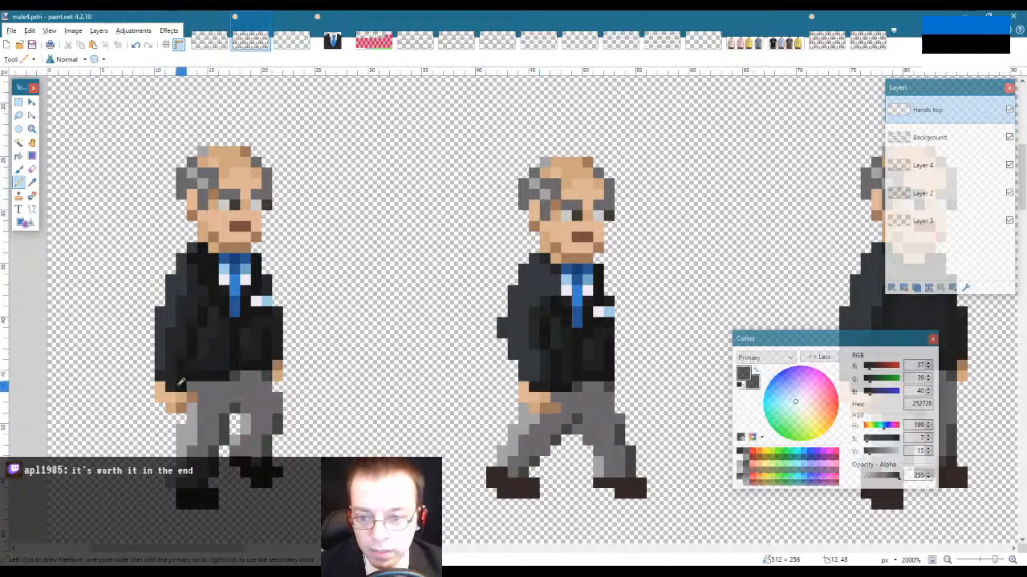
Step: Sample the jacket shade 1F1F1F from the first sprite on the Background layer and pencil it onto the second sprite's Hands top sleeve
key(k)
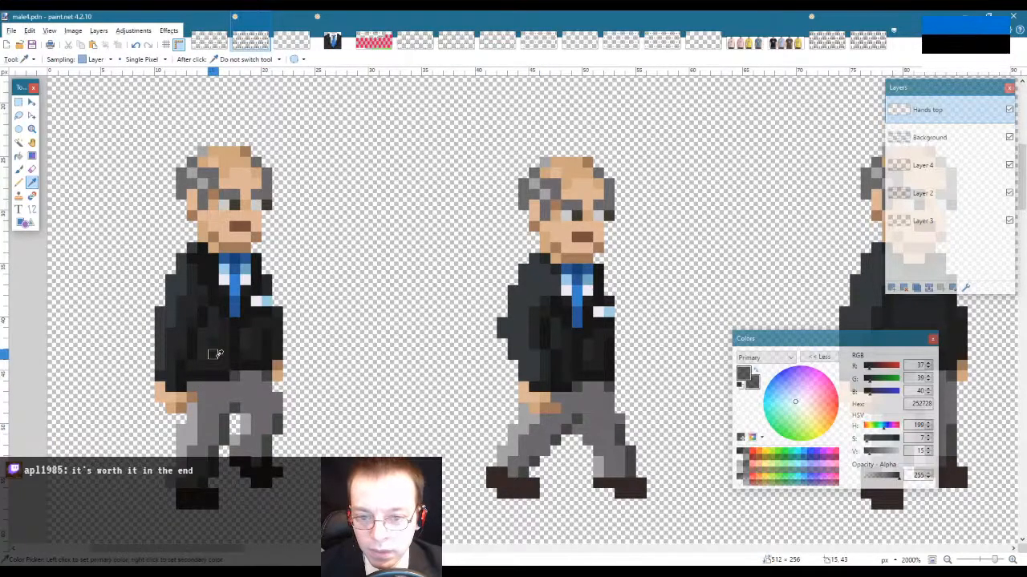
click(374, 352)
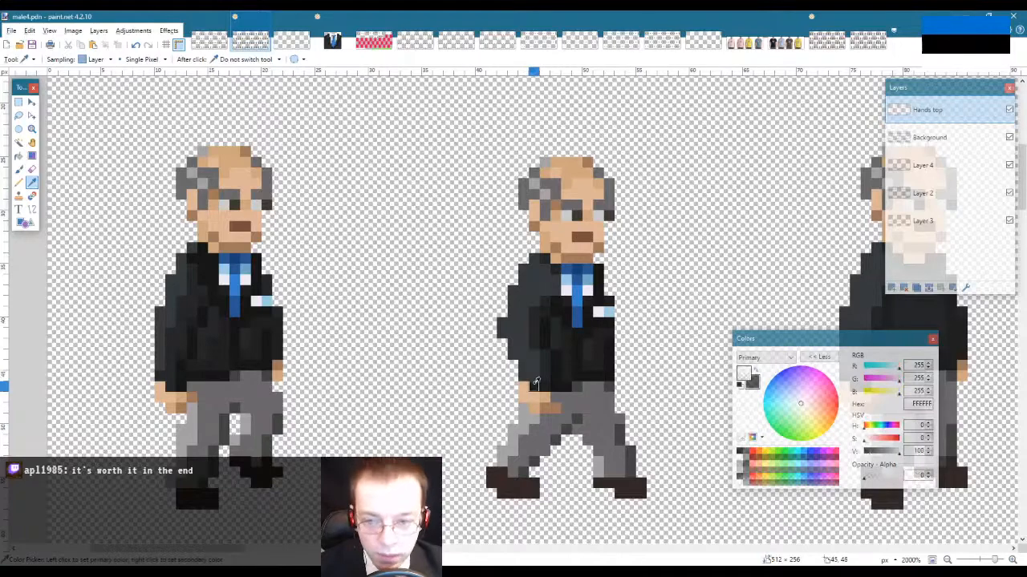
key(p)
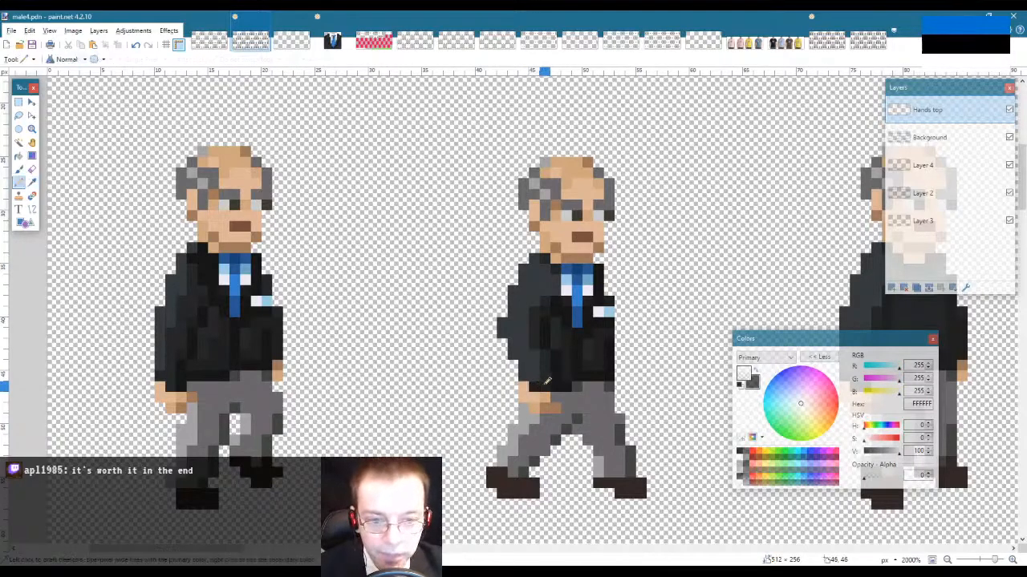
click(929, 137)
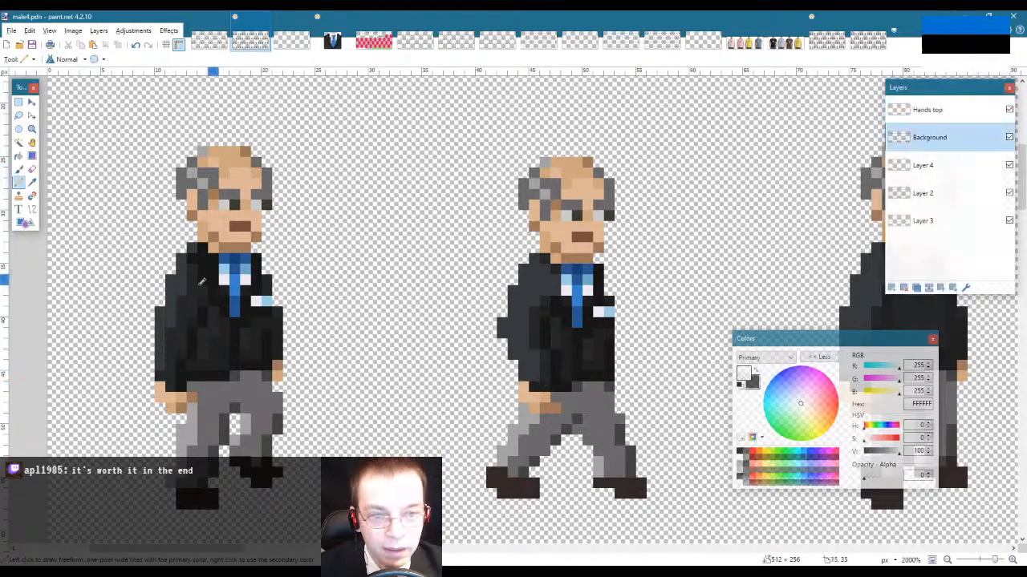
key(l)
key(k)
click(210, 362)
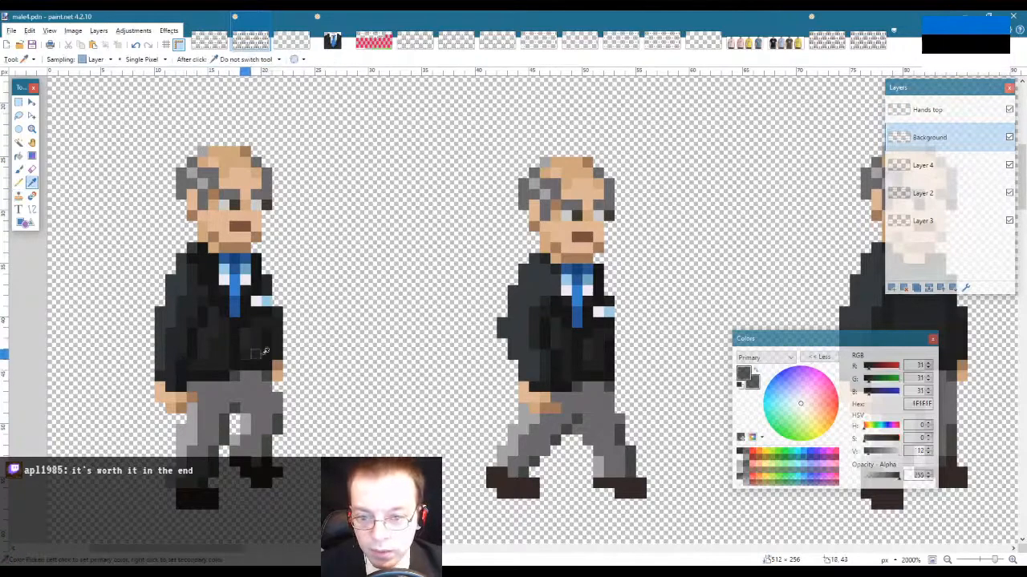
click(928, 109)
key(p)
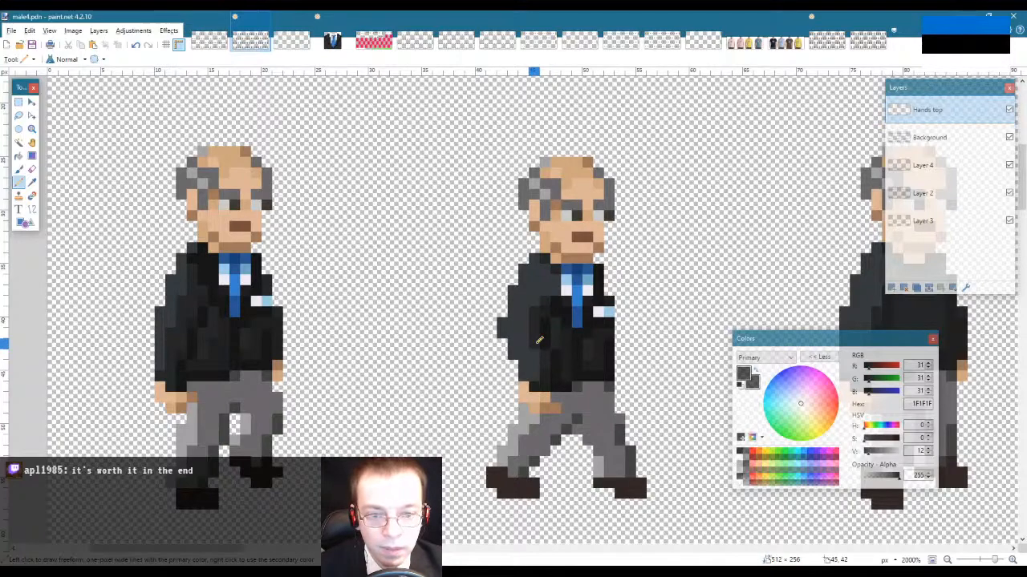
Step: Refine the second sprite's shoulder and upper sleeve shading on the Hands top layer with the sampled colour 252728
key(k)
click(538, 371)
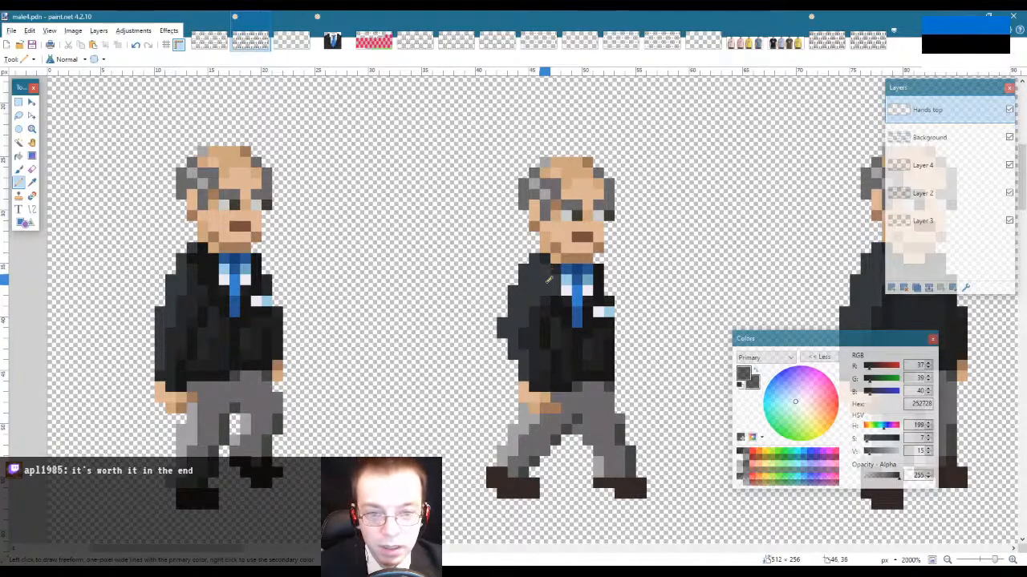
key(s)
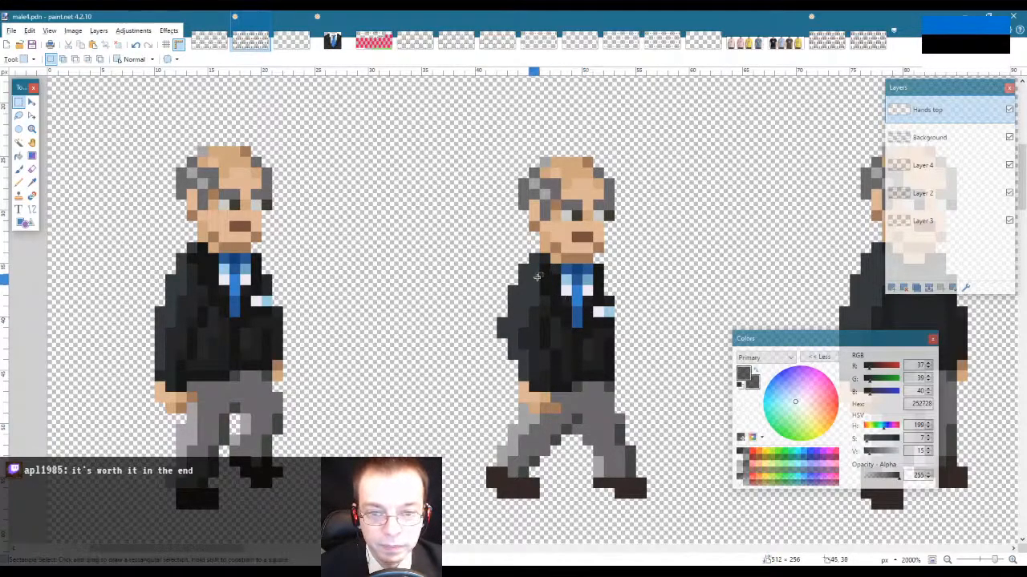
drag(533, 268, 535, 271)
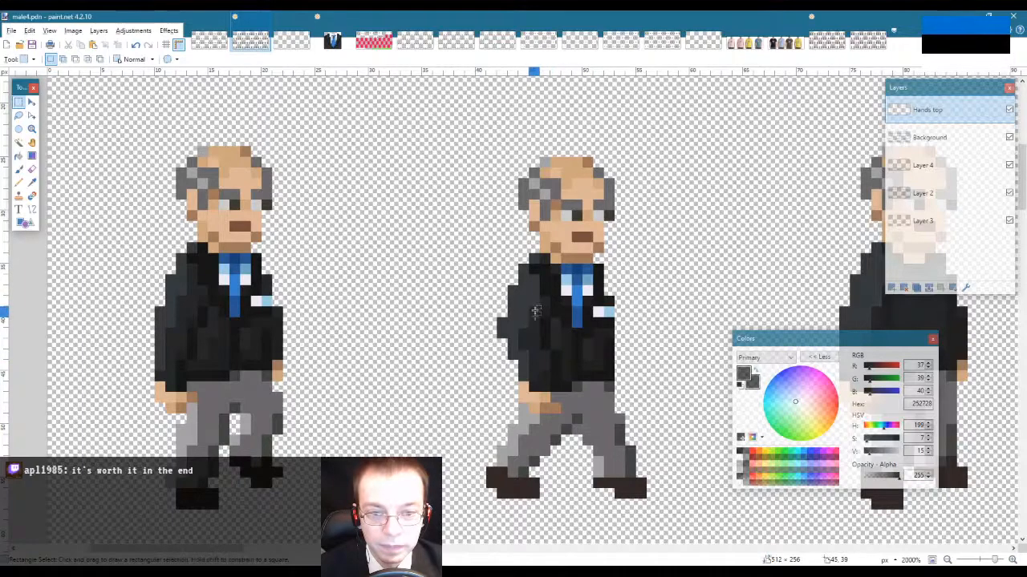
key(k)
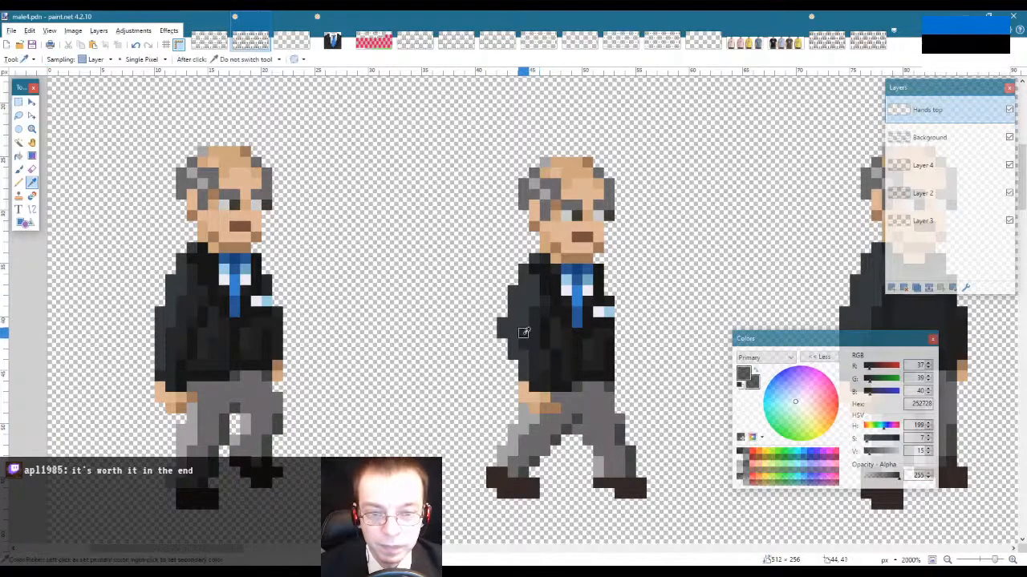
key(p)
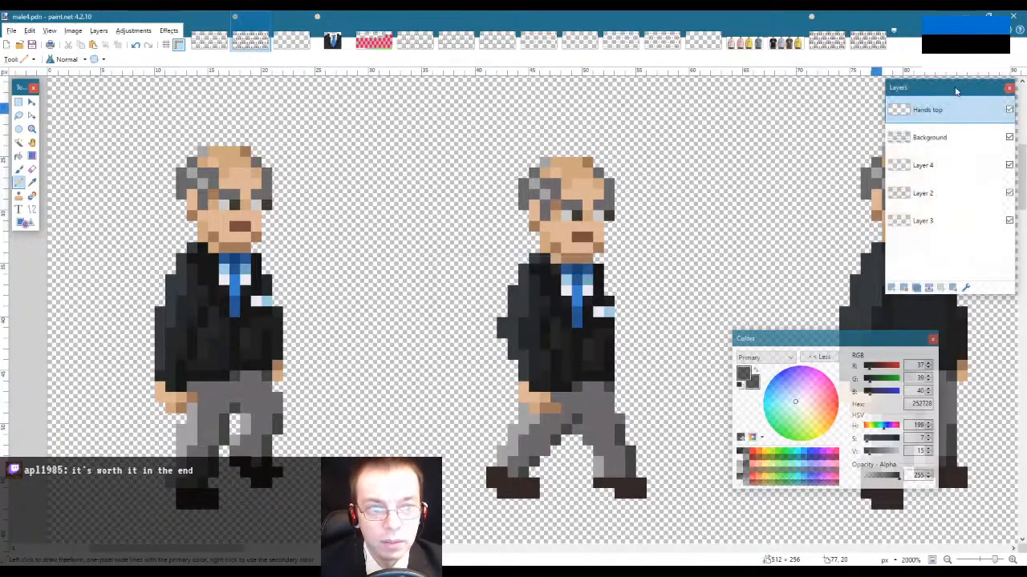
Step: Launch GraphicsGale from the desktop and return to male4.pdn in paint.net
click(967, 15)
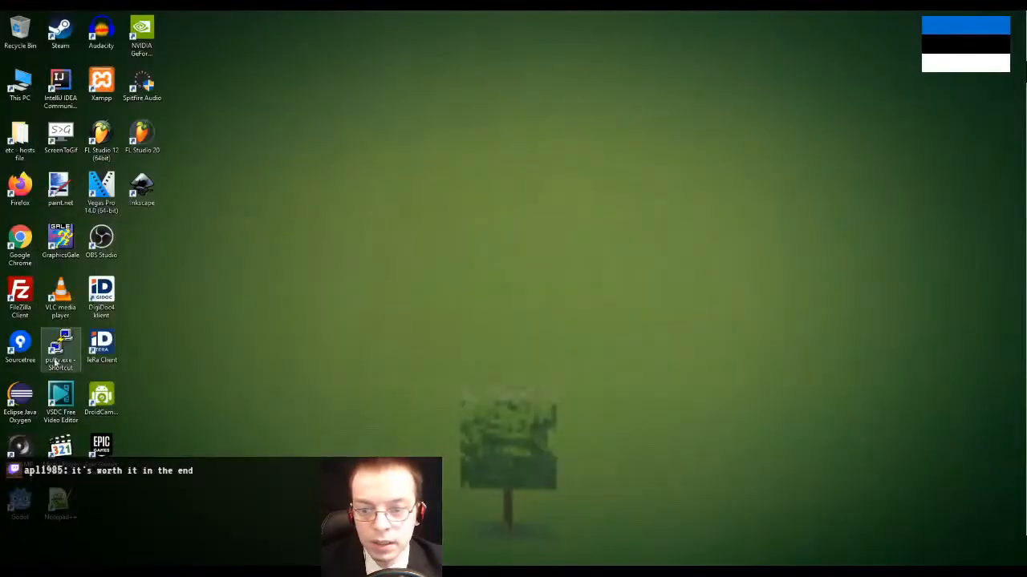
click(53, 250)
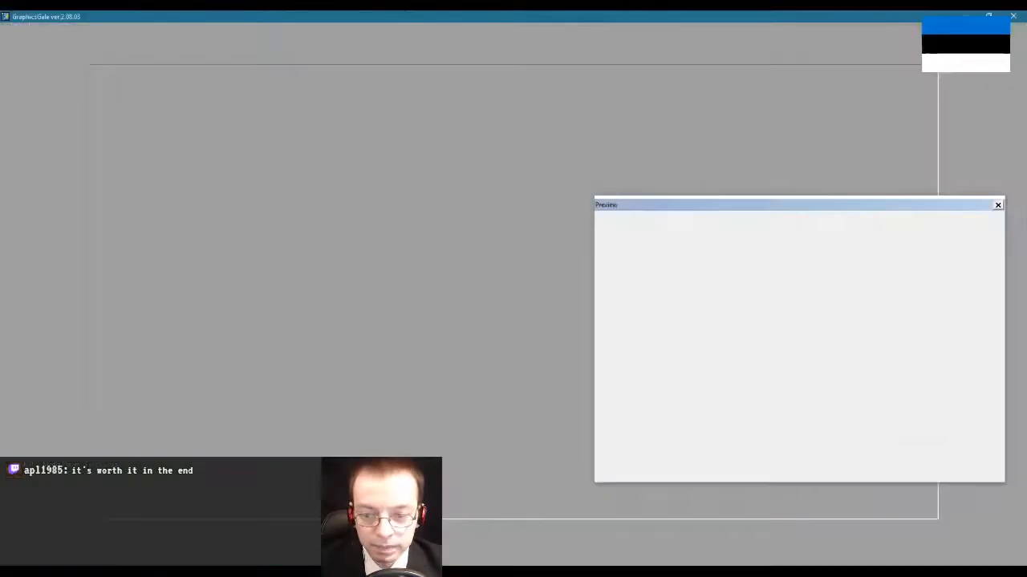
mouse_move(259, 572)
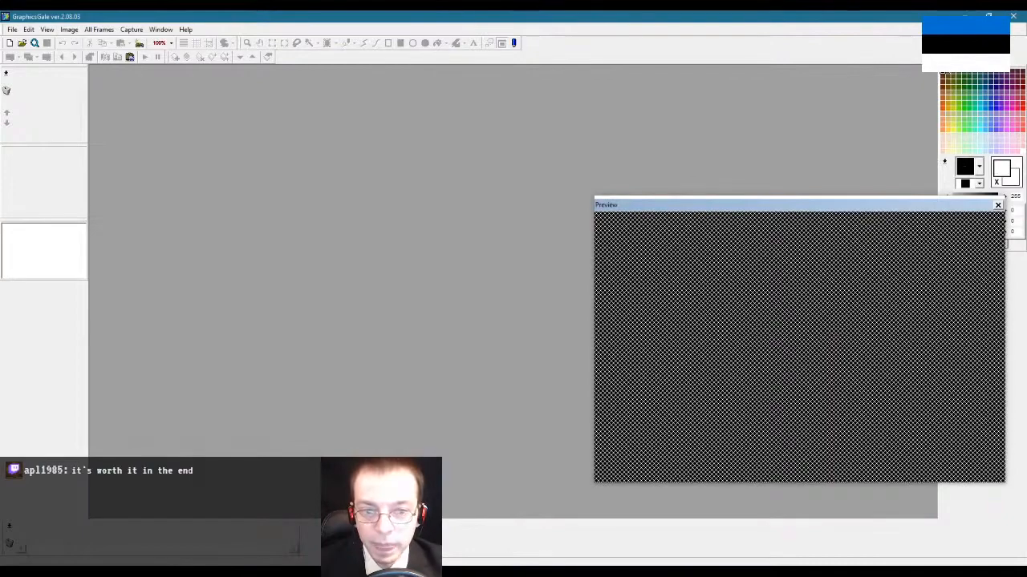
click(259, 572)
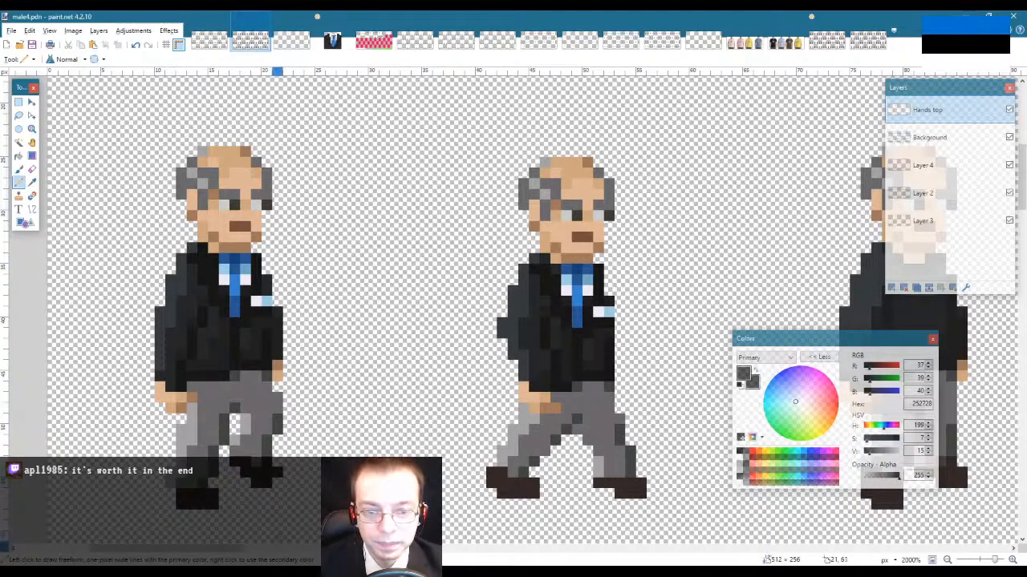
Step: Select the third sprite's near arm and hand with combined rectangular selections, remove them from the Background layer, and activate the Hands top layer
drag(216, 551, 291, 558)
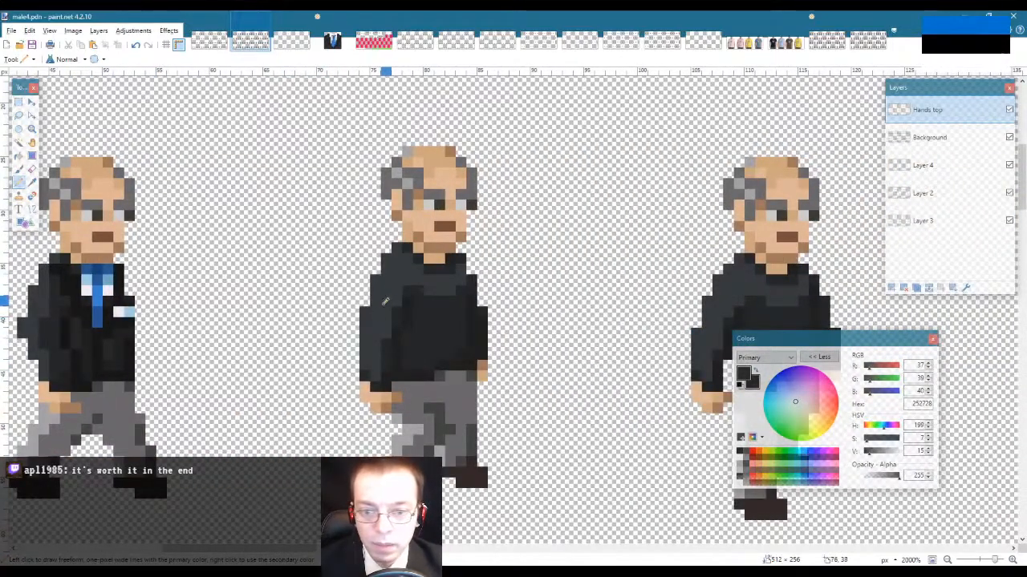
key(s)
key(alt+Page_Down)
drag(360, 307, 398, 399)
drag(399, 311, 398, 378)
drag(404, 286, 412, 328)
drag(374, 279, 395, 303)
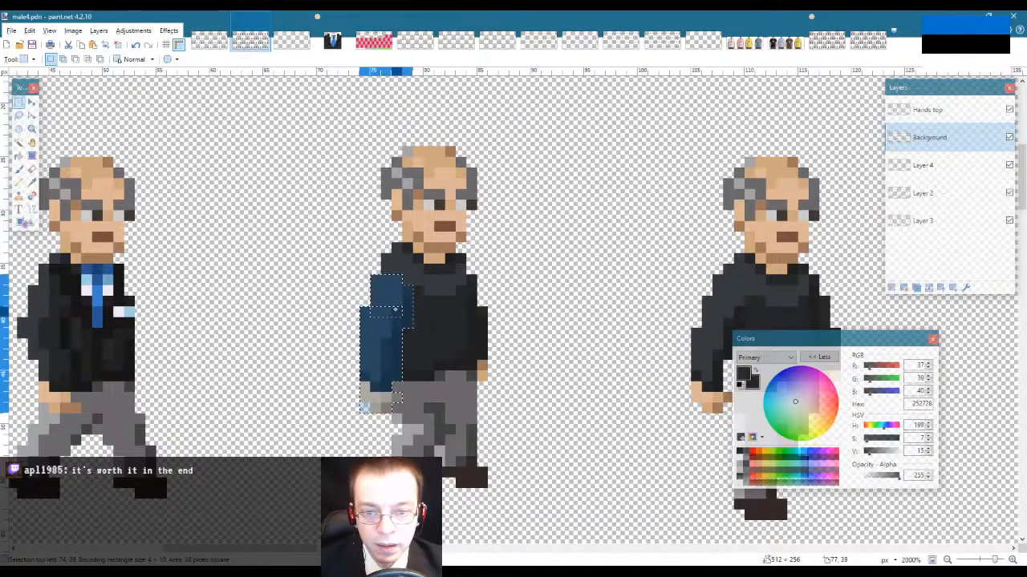
drag(386, 259, 412, 313)
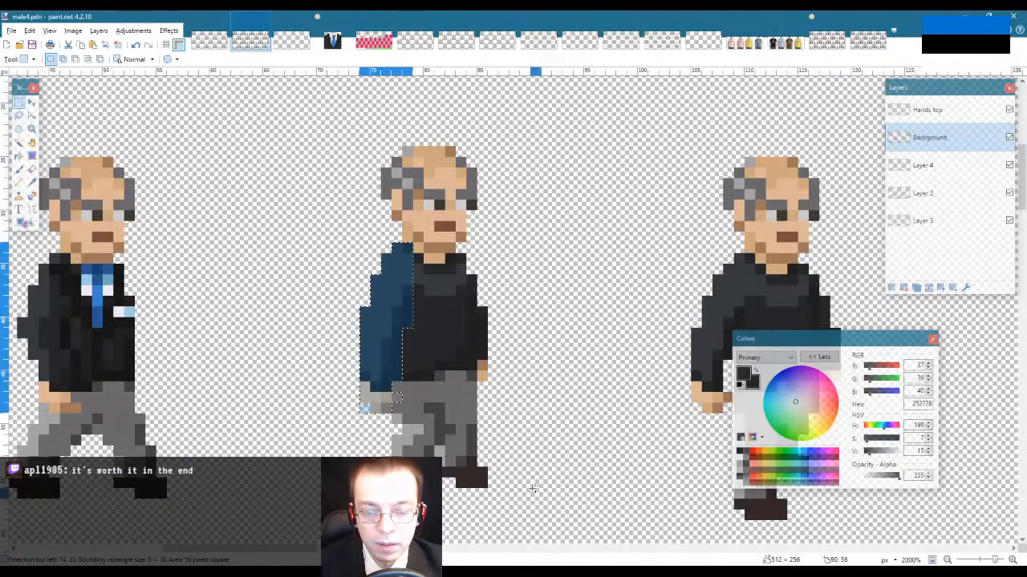
key(Delete)
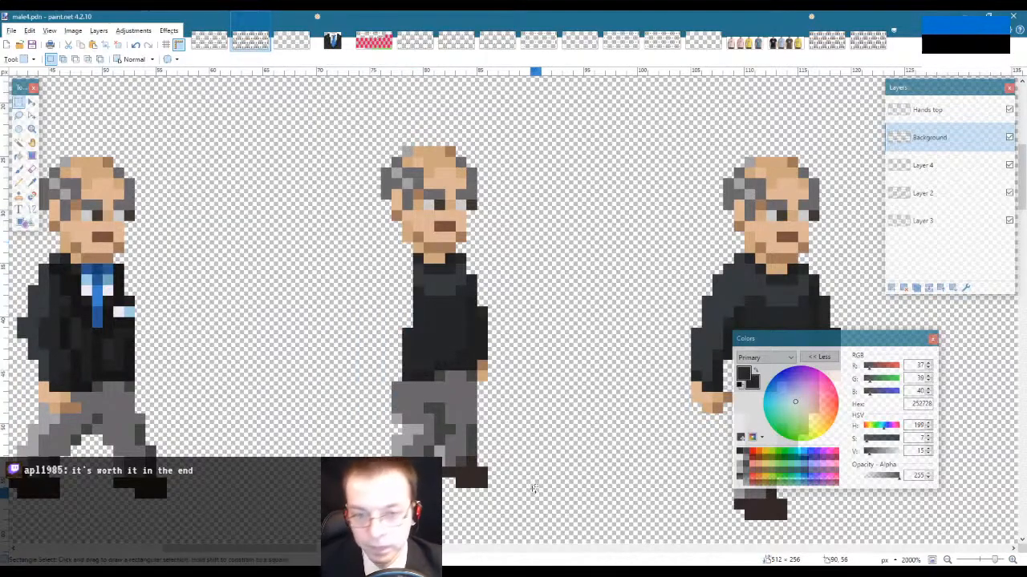
click(949, 111)
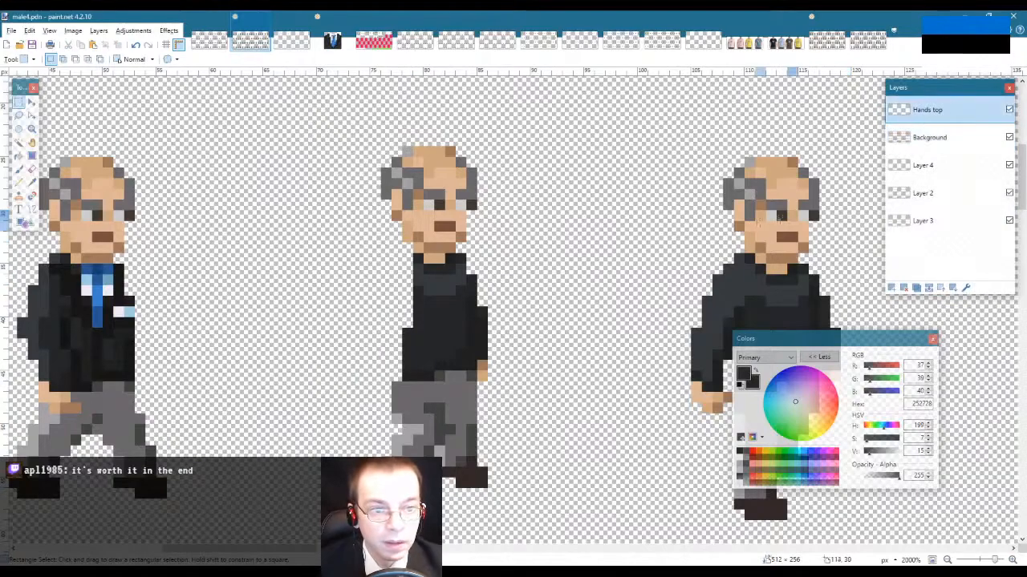
Step: Paste the third sprite's near arm and hand in place on the Hands top layer and activate the Background layer
key(ctrl+v)
key(Return)
click(928, 137)
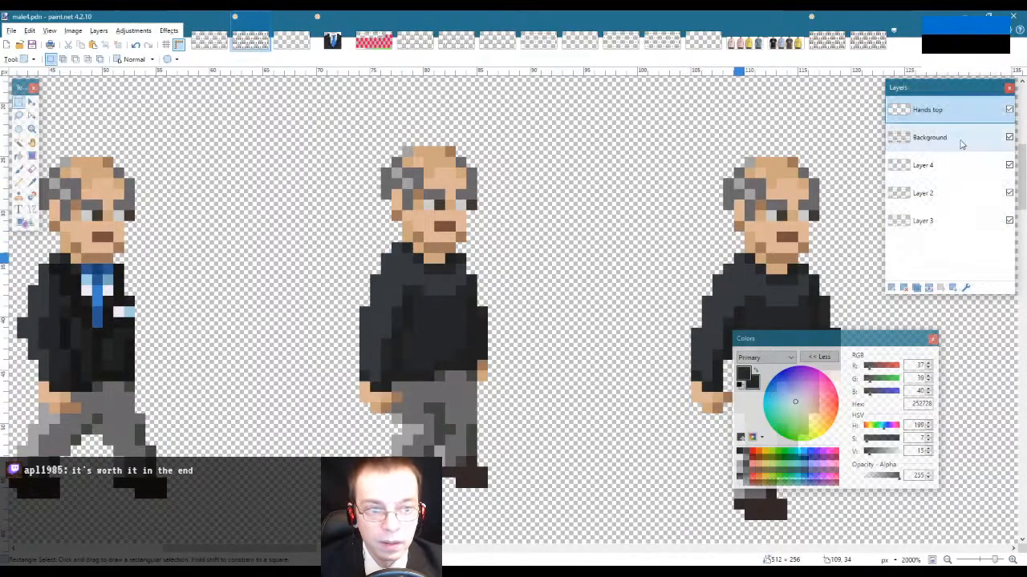
Step: Select the first sprite's suit torso without the near arm on the Background layer, trimming a rectangular selection with the Magic Wand
drag(279, 549, 197, 549)
drag(157, 222, 383, 423)
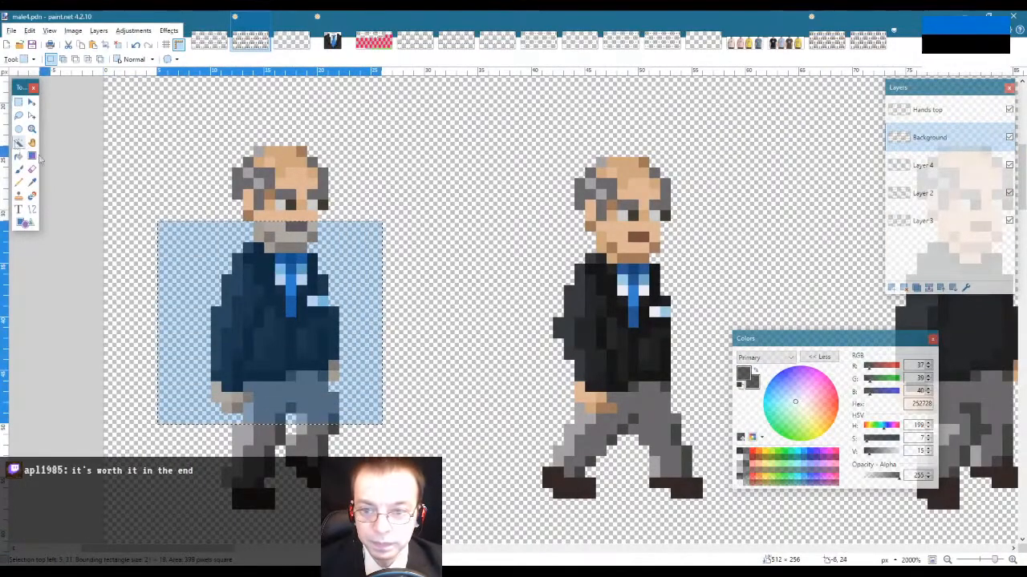
click(19, 142)
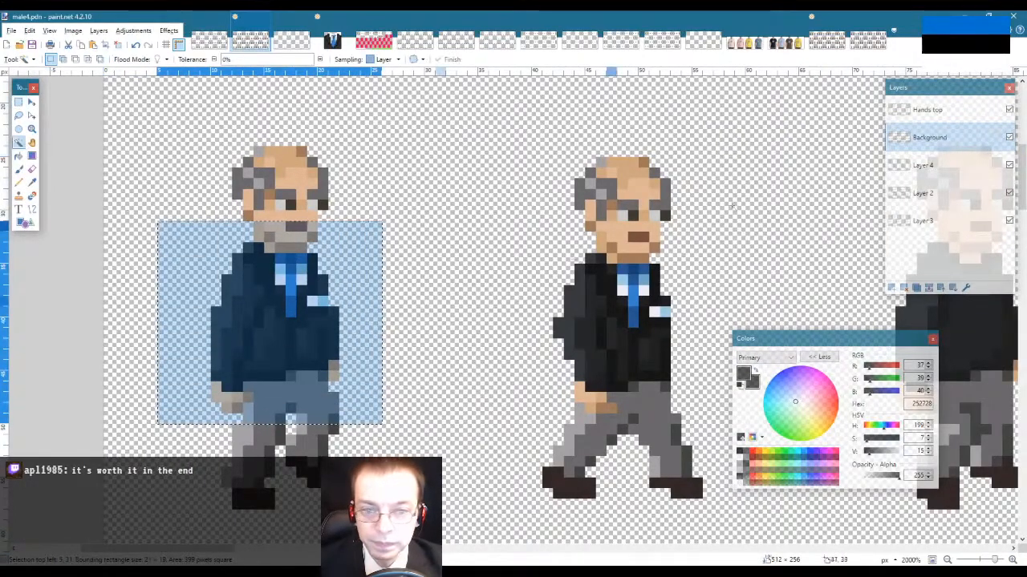
click(372, 249)
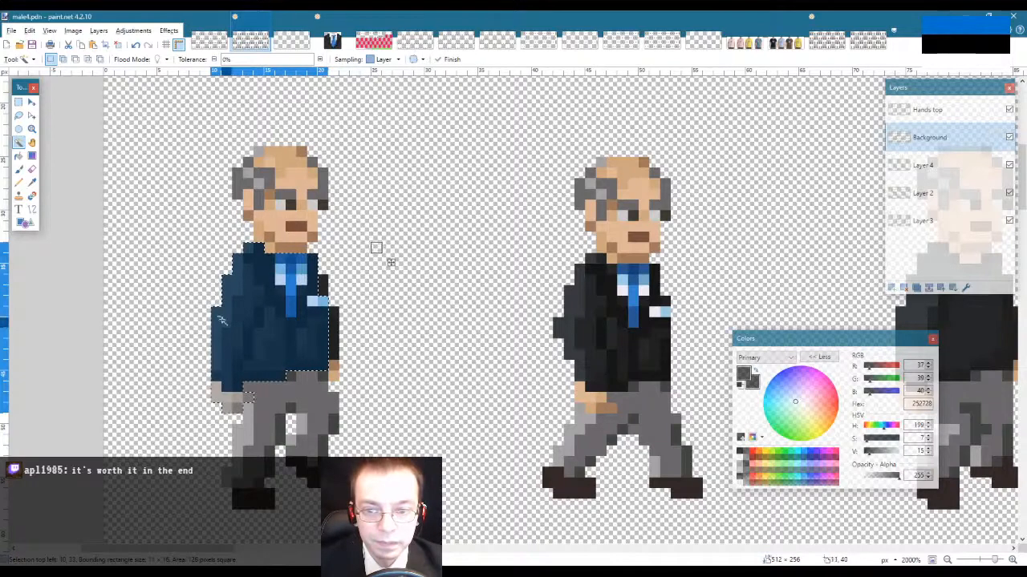
right_click(223, 320)
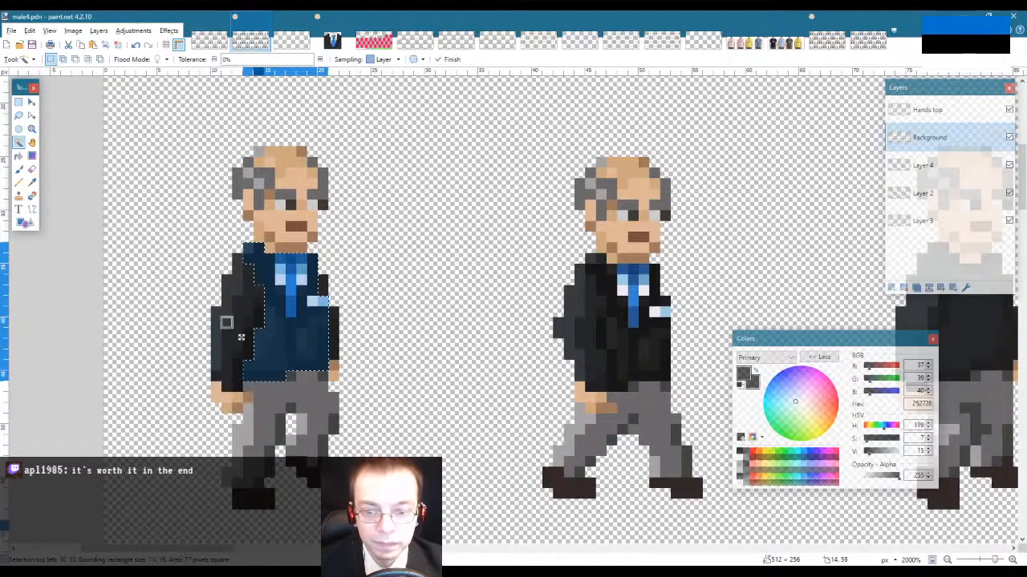
scroll(240, 337, right, 5)
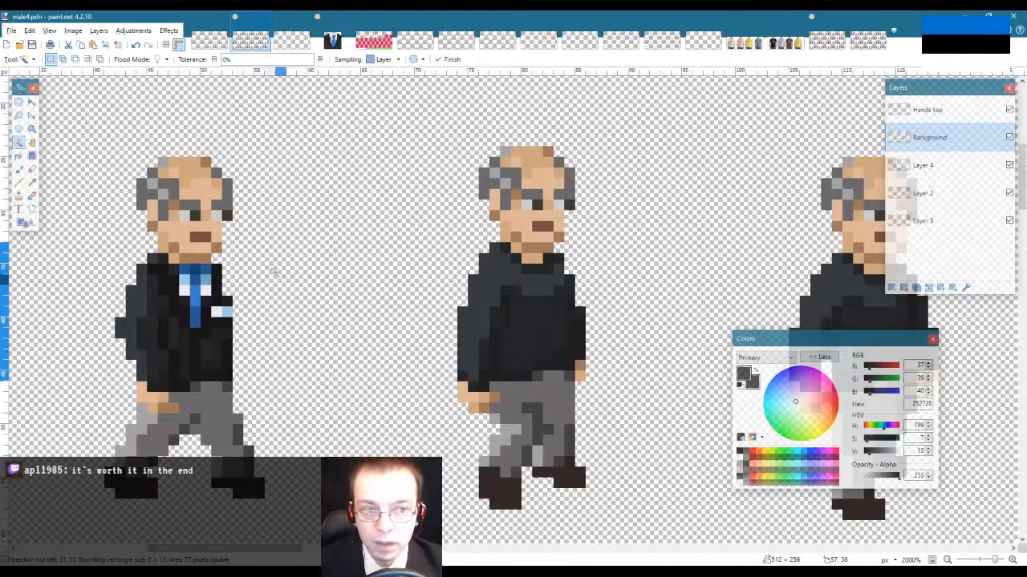
Step: Copy the suit torso and paste it onto the third sprite, aligning the tie and collar under the chin
key(ctrl+c)
key(ctrl+v)
drag(80, 290, 550, 295)
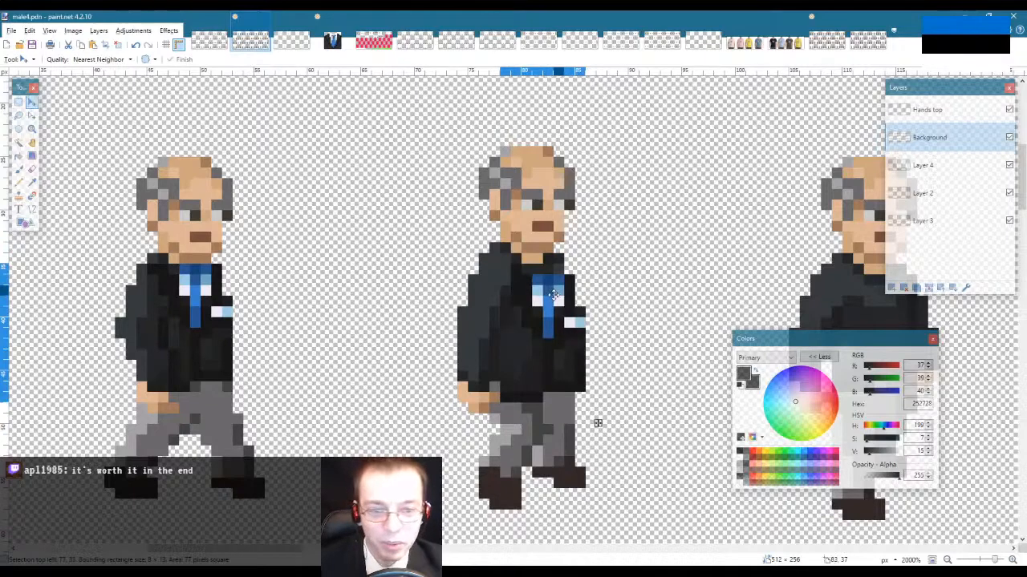
drag(553, 295, 542, 280)
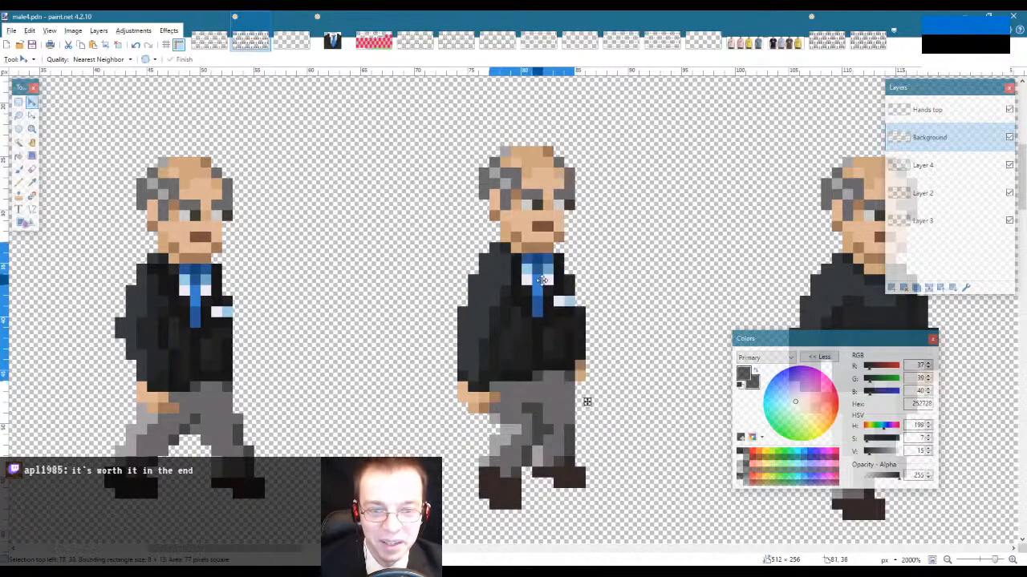
key(s)
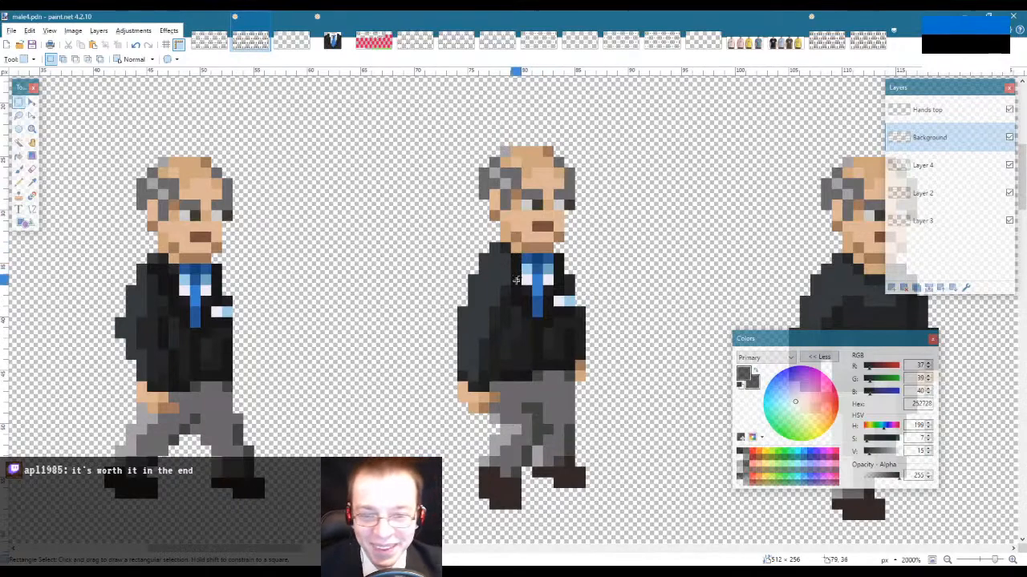
Step: Sample the jacket shade 161616 from the third sprite on the Background layer and pencil it onto the Hands top sleeve
mouse_move(277, 549)
mouse_down()
mouse_move(303, 549)
mouse_move(291, 548)
mouse_up()
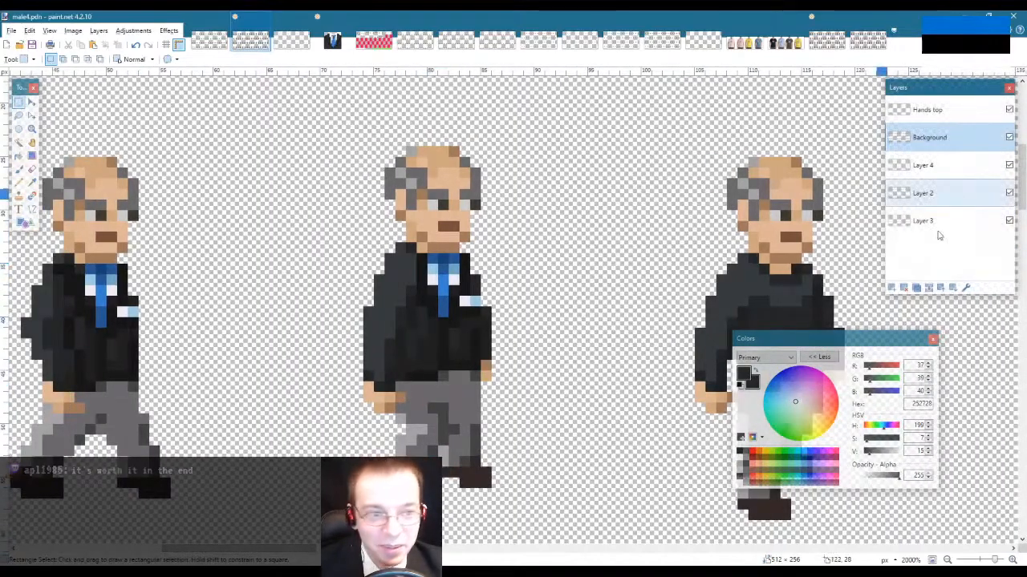
key(k)
click(431, 374)
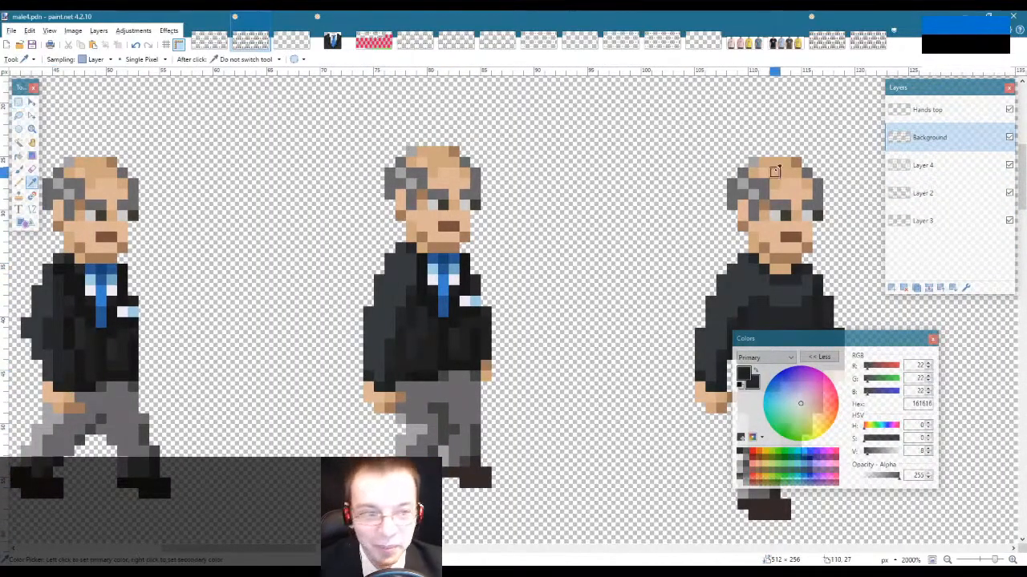
click(901, 114)
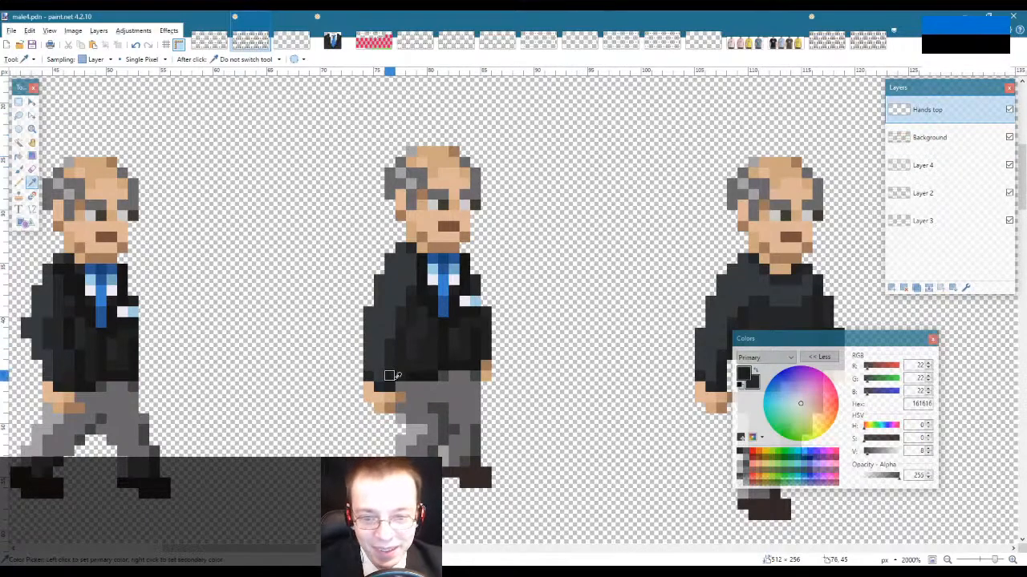
key(p)
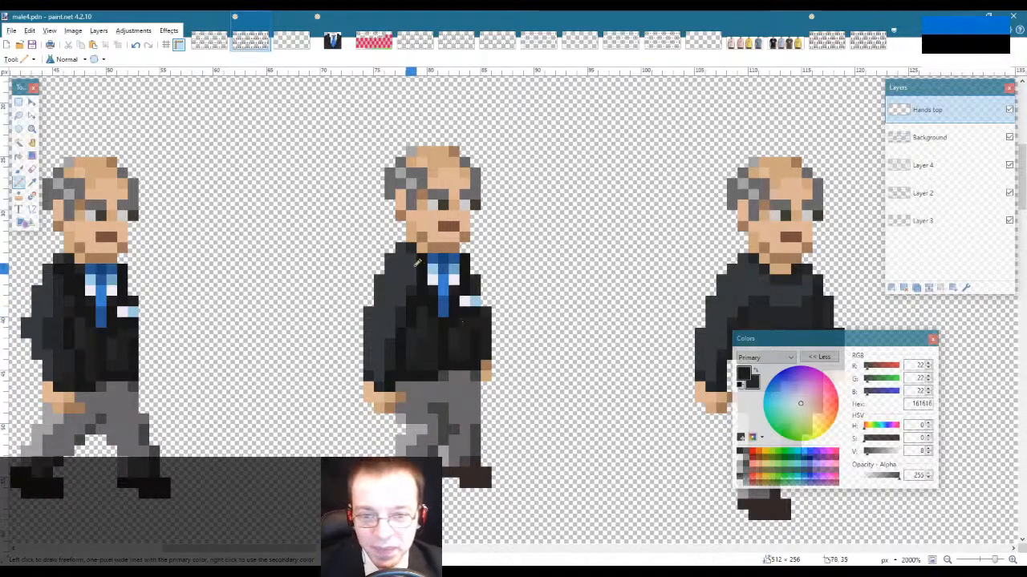
Step: Delete the stray shoulder and upper sleeve pixels of the third sprite on the Hands top layer using small rectangular selections
key(s)
drag(406, 254, 413, 286)
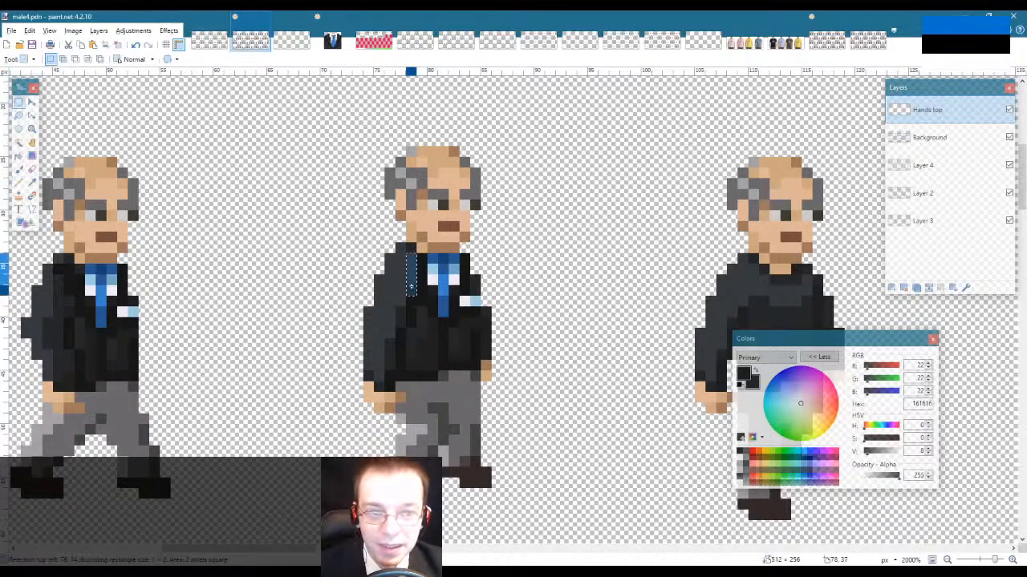
key(Delete)
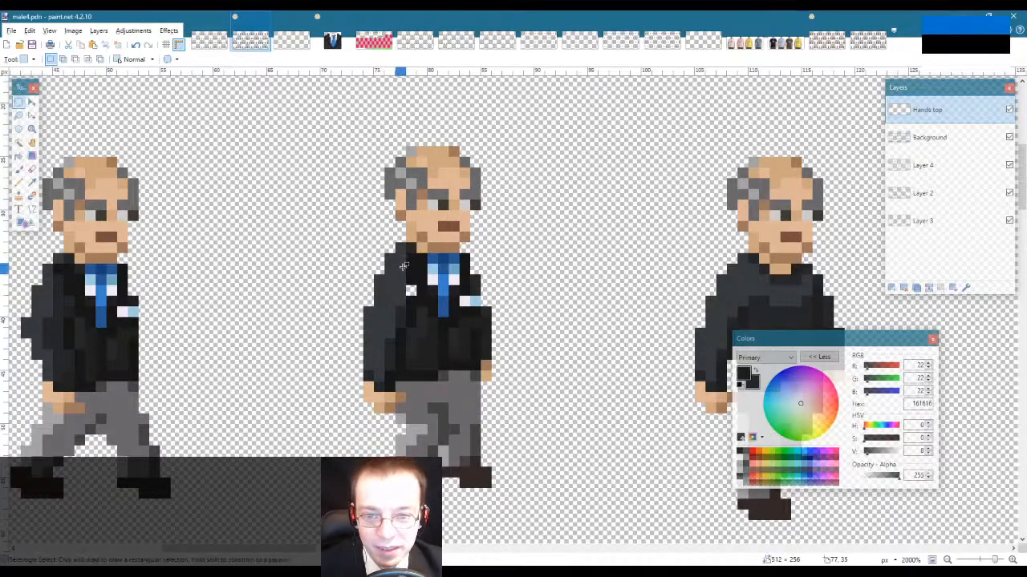
drag(401, 262, 401, 281)
key(Delete)
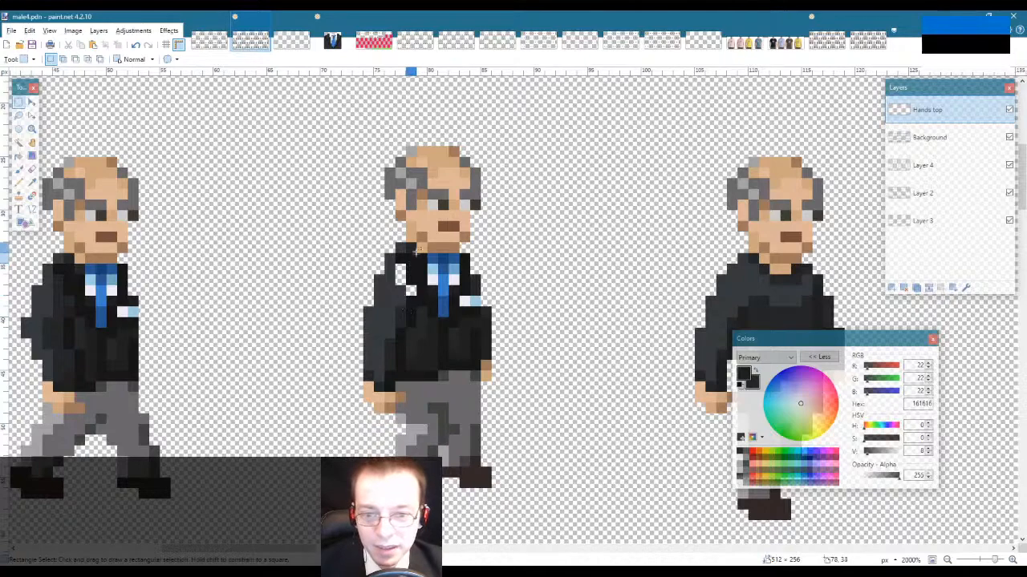
drag(411, 252, 411, 257)
key(BackSpace)
key(ctrl+d)
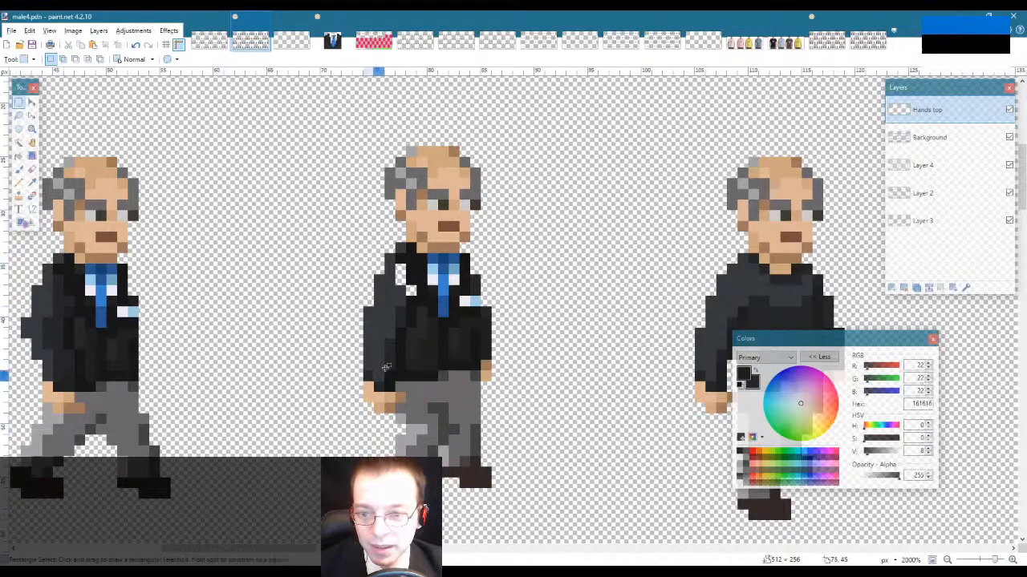
Step: Sample the sleeve colour 353A3D and pencil in the gaps on the third sprite's shoulder on the Hands top layer
key(k)
click(400, 271)
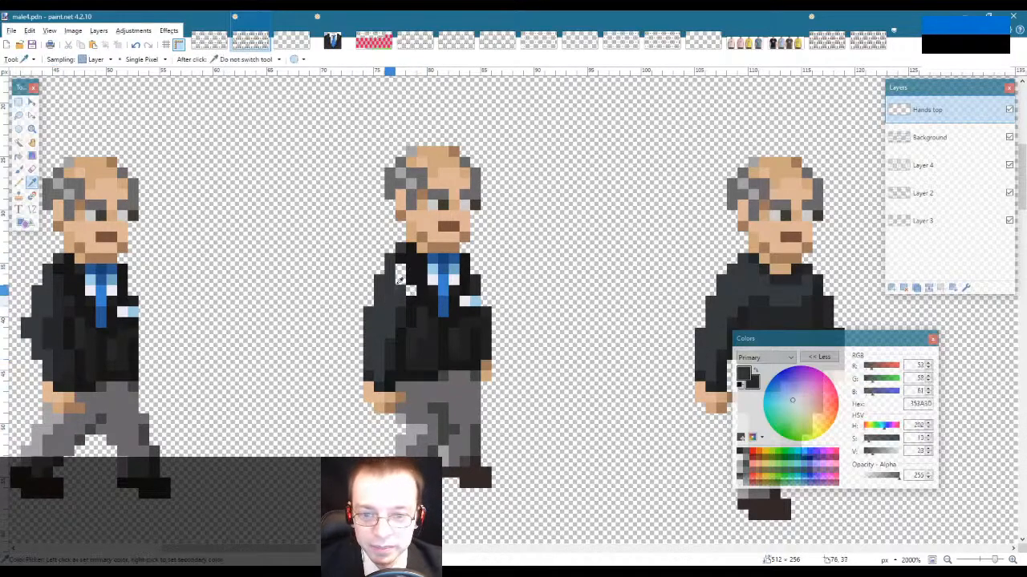
key(p)
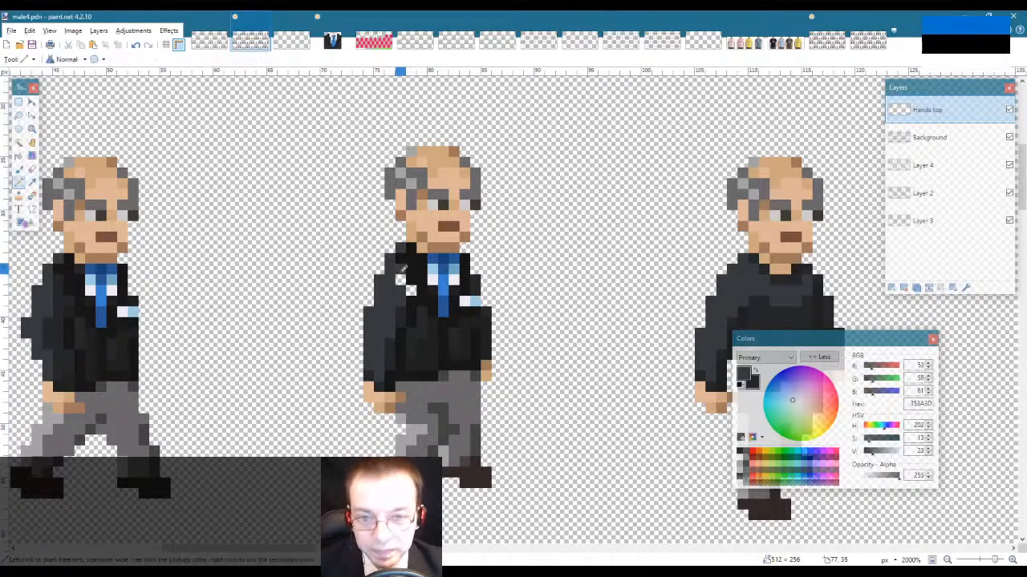
click(400, 277)
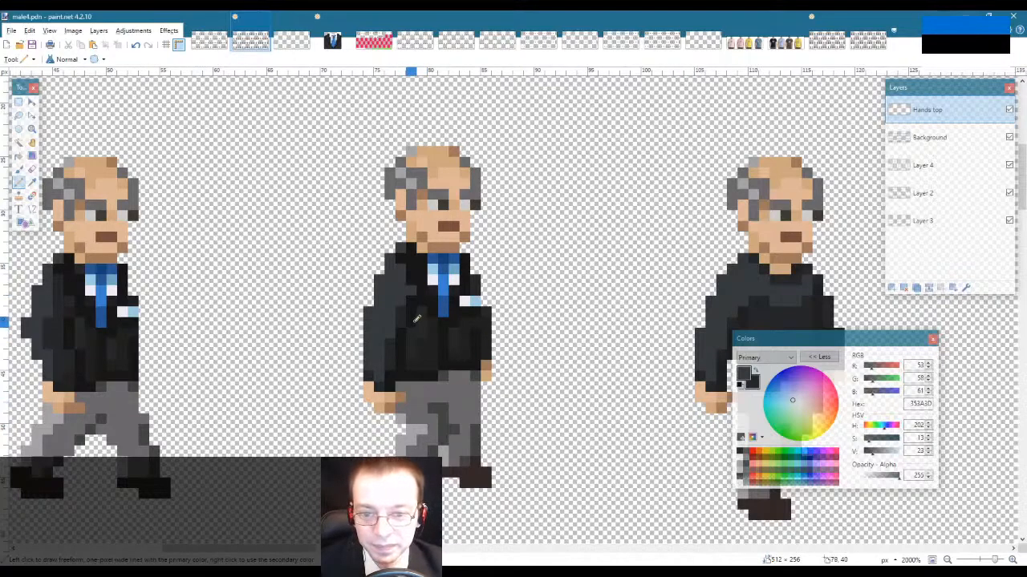
Step: Sample the darker sleeve colour 252728 and shade the third sprite's shoulder and upper sleeve with the Pencil tool
key(l)
key(k)
click(403, 308)
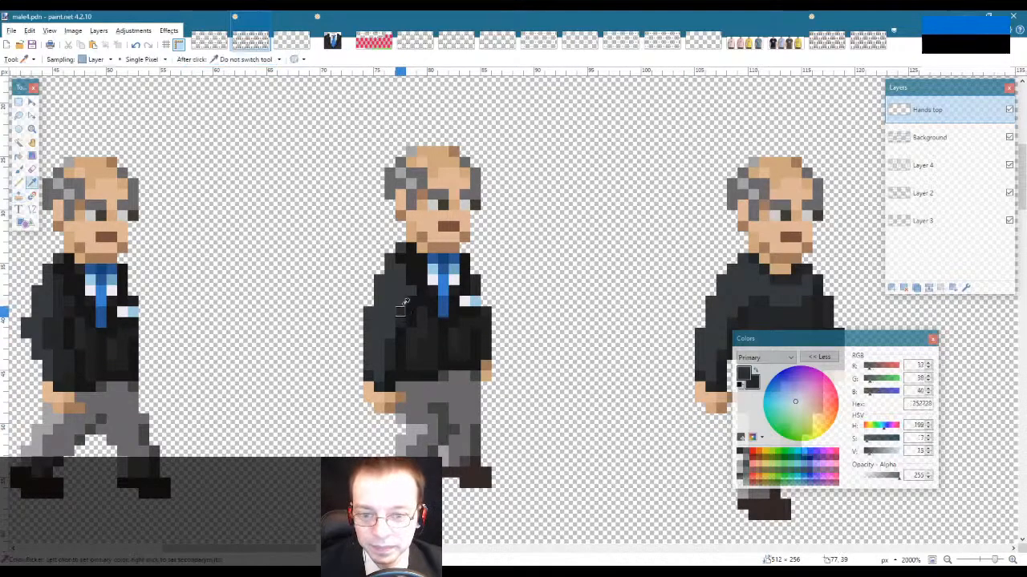
key(p)
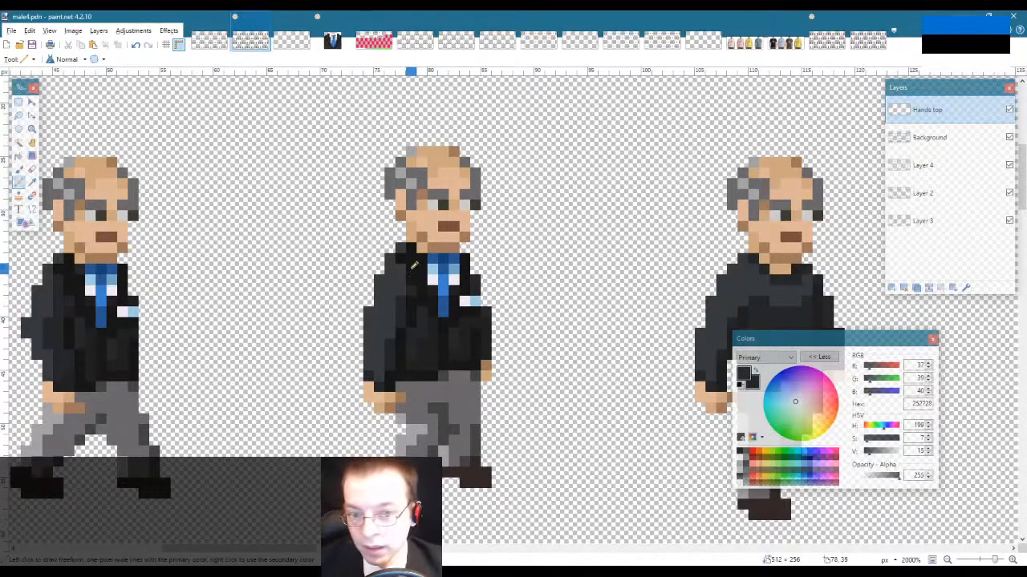
drag(402, 270, 403, 280)
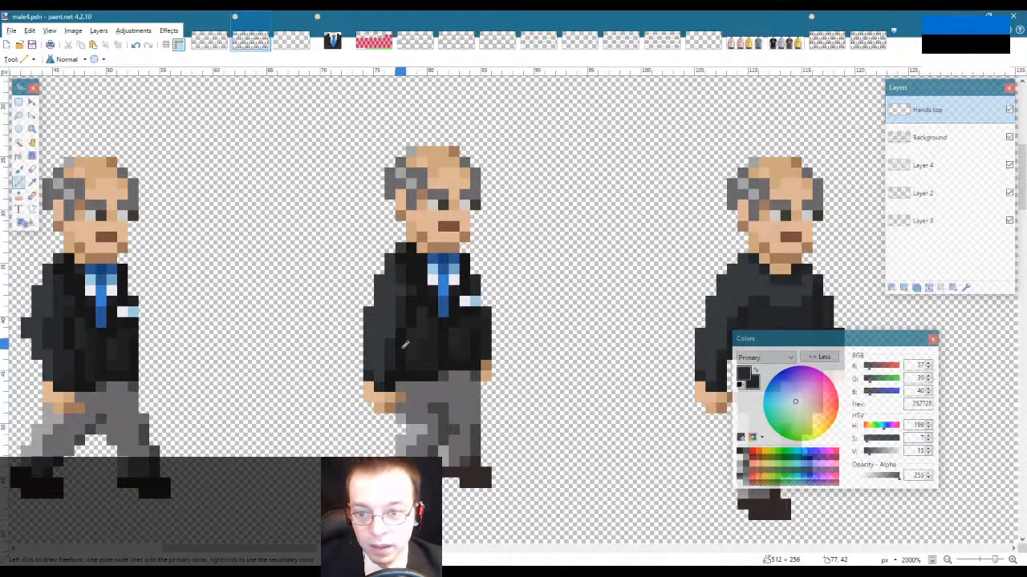
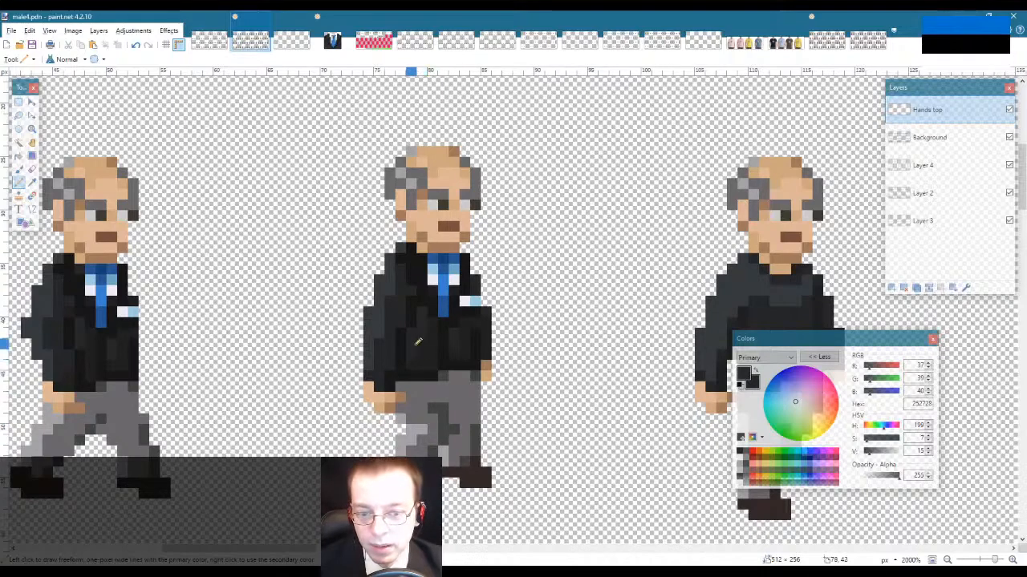
Step: Sample the jacket shade 1F1F1F from the Background layer and refine the third sprite's shoulder shading on Hands top with the Pencil tool
key(k)
click(421, 363)
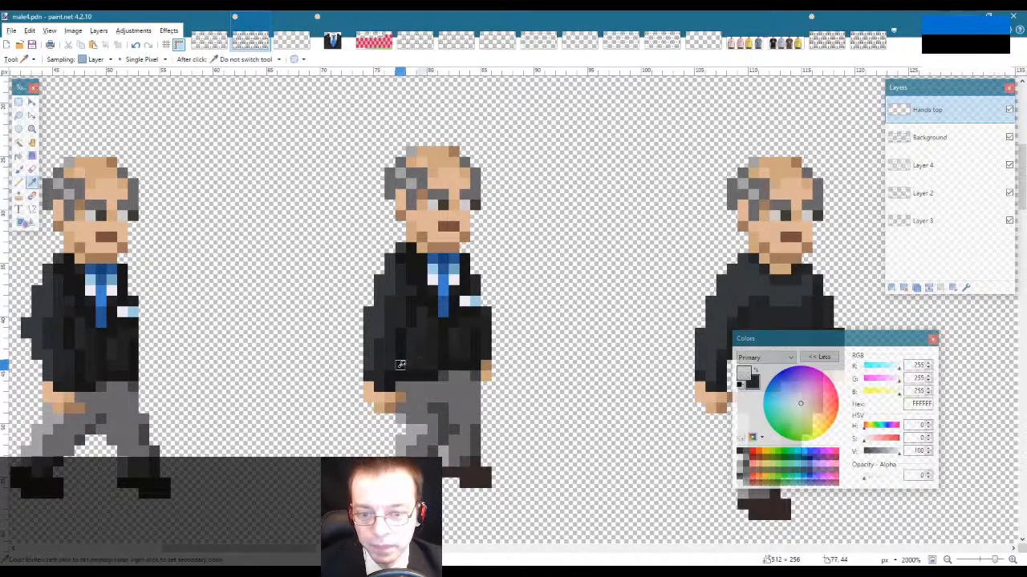
key(p)
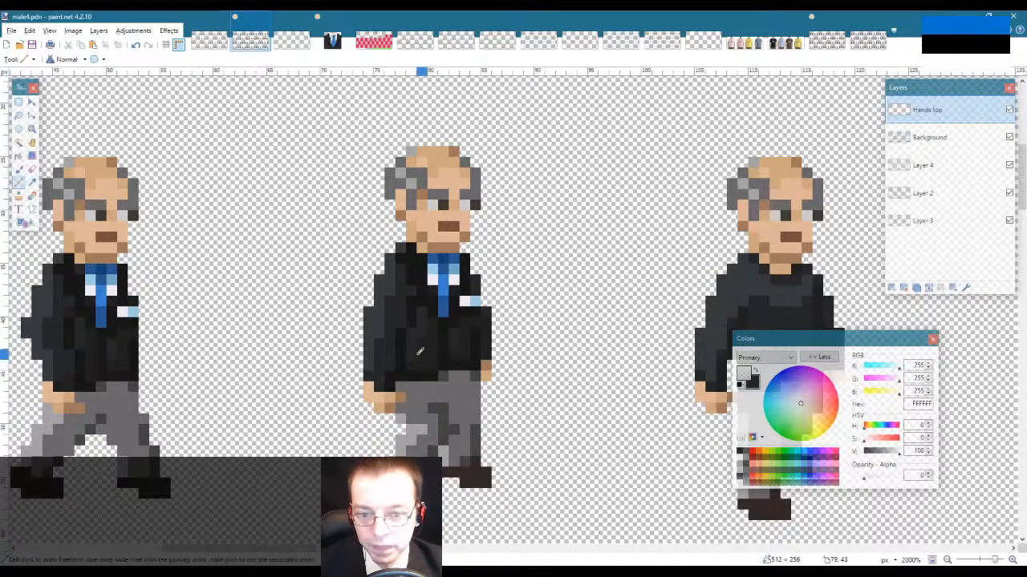
key(k)
key(alt+Page_Down)
click(381, 377)
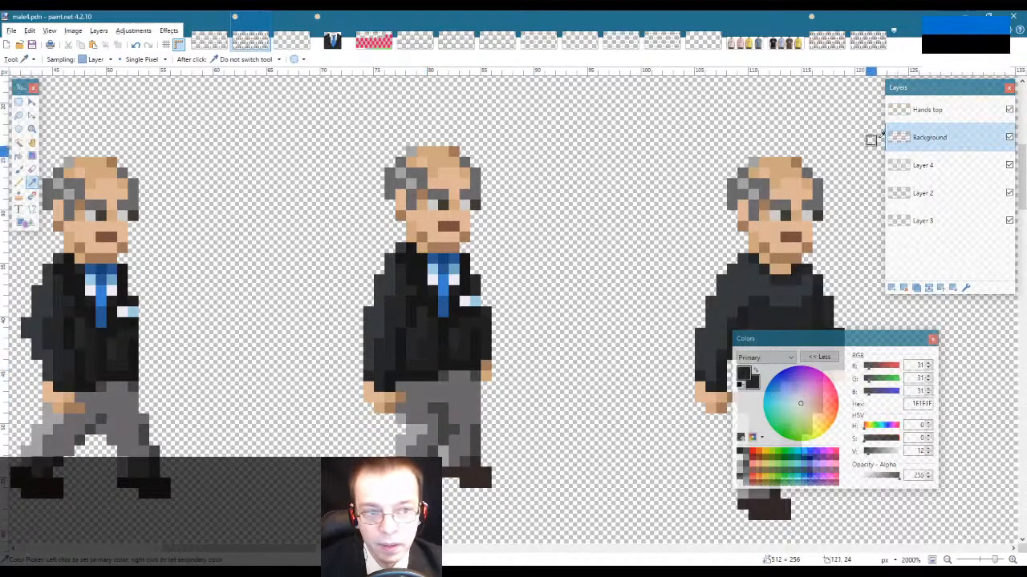
click(902, 111)
key(p)
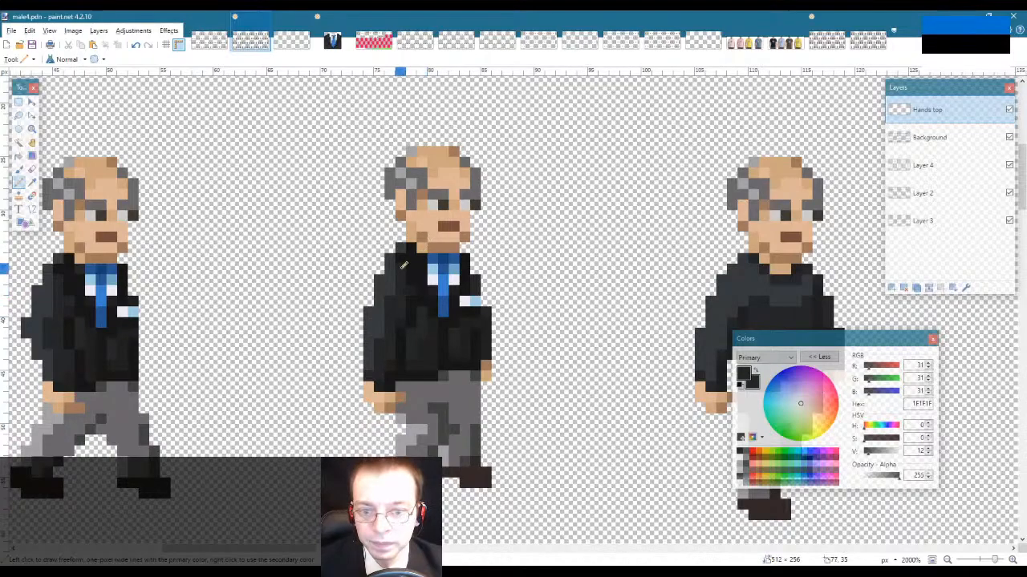
Step: Compare the three suited walking frames with the unedited fourth sprite across the sprite row
click(31, 129)
right_click(259, 284)
right_click(259, 283)
right_click(259, 284)
right_click(260, 284)
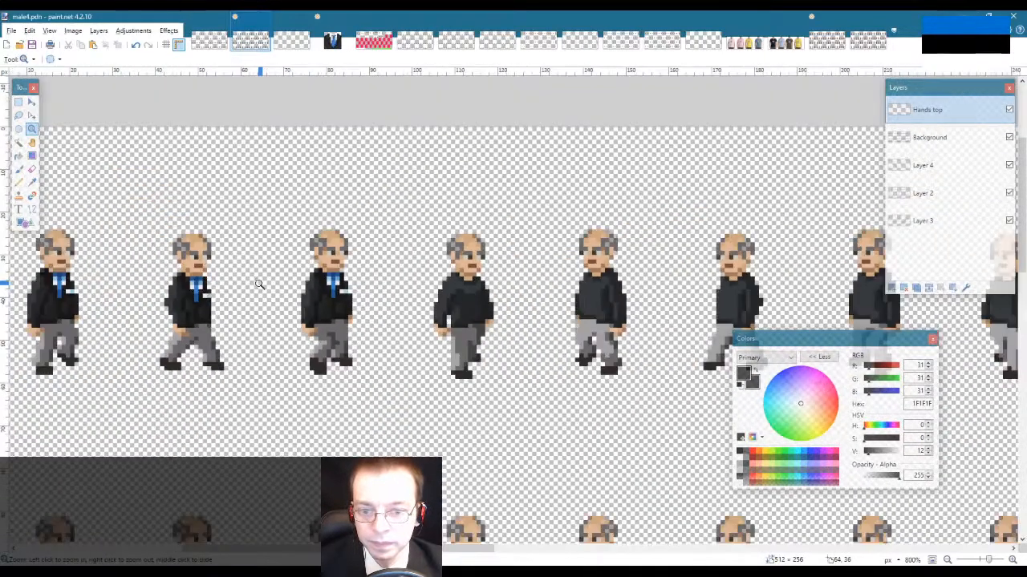
right_click(259, 284)
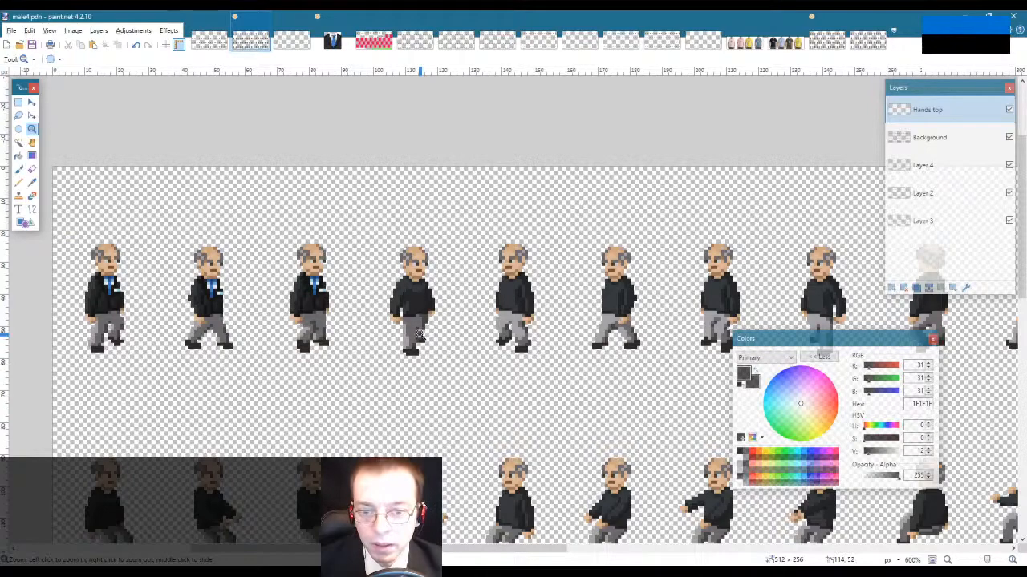
click(411, 314)
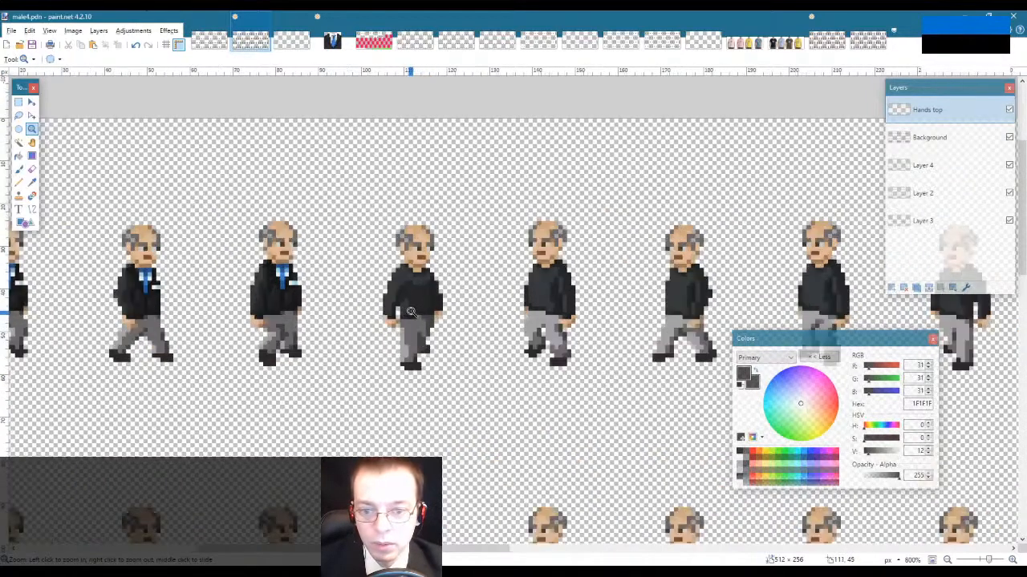
click(407, 310)
key(s)
drag(338, 204, 491, 396)
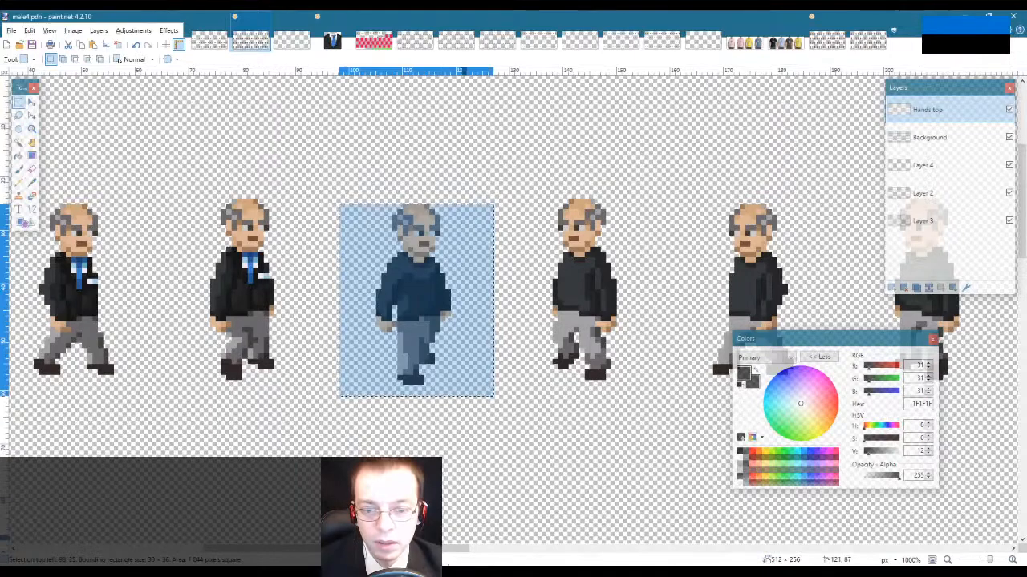
drag(450, 548, 387, 548)
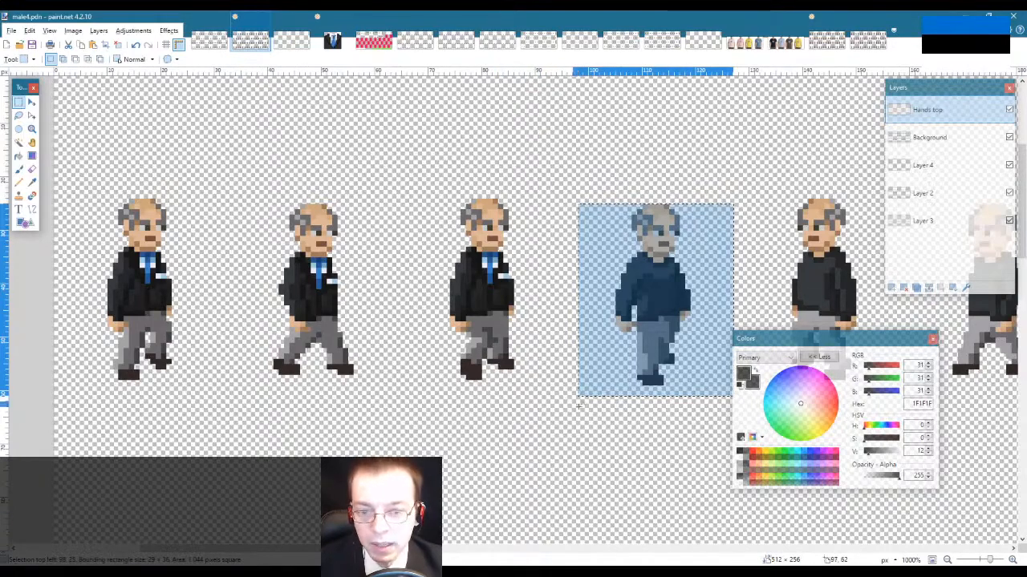
click(639, 377)
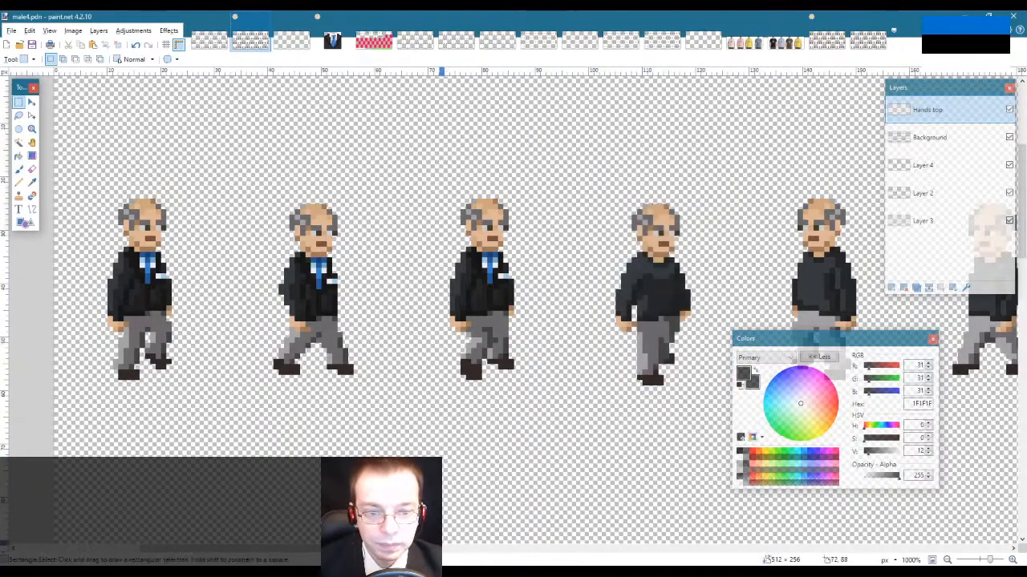
scroll(401, 481, right, 5)
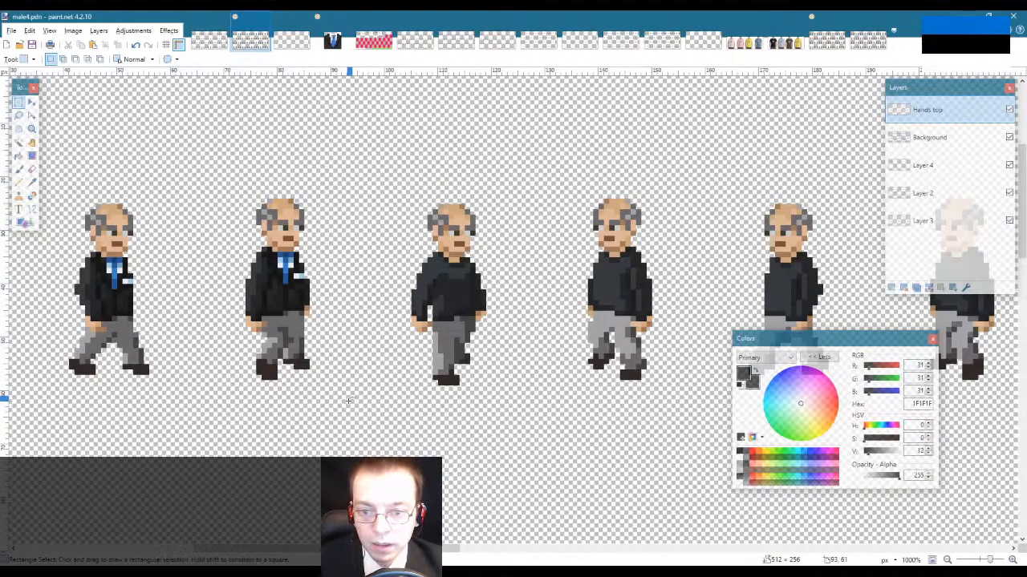
Step: Select the fourth sprite's front arm from shoulder to hand on the Background layer and move it onto the Hands top layer
key(z)
click(425, 285)
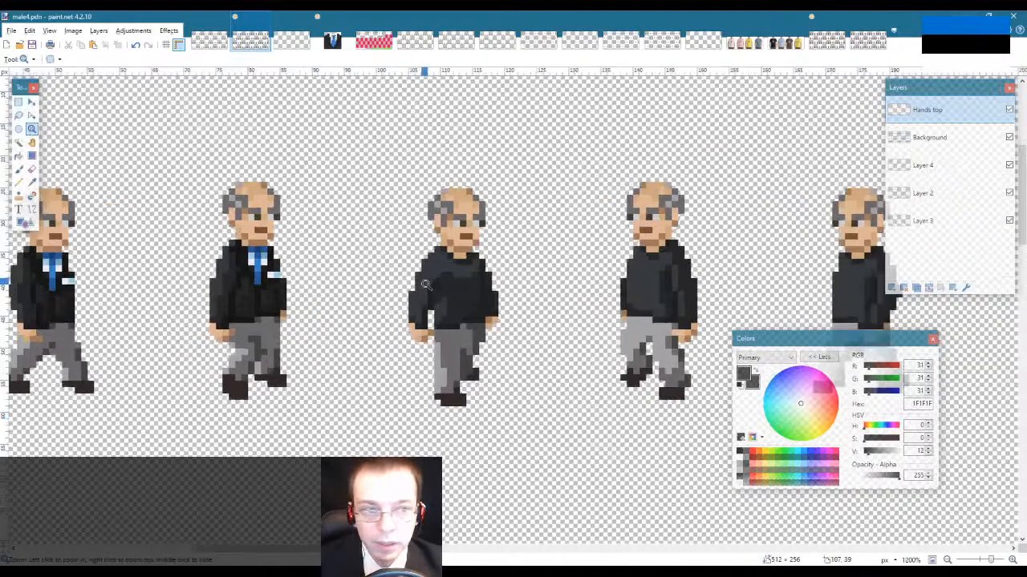
click(425, 284)
click(425, 285)
click(902, 143)
key(s)
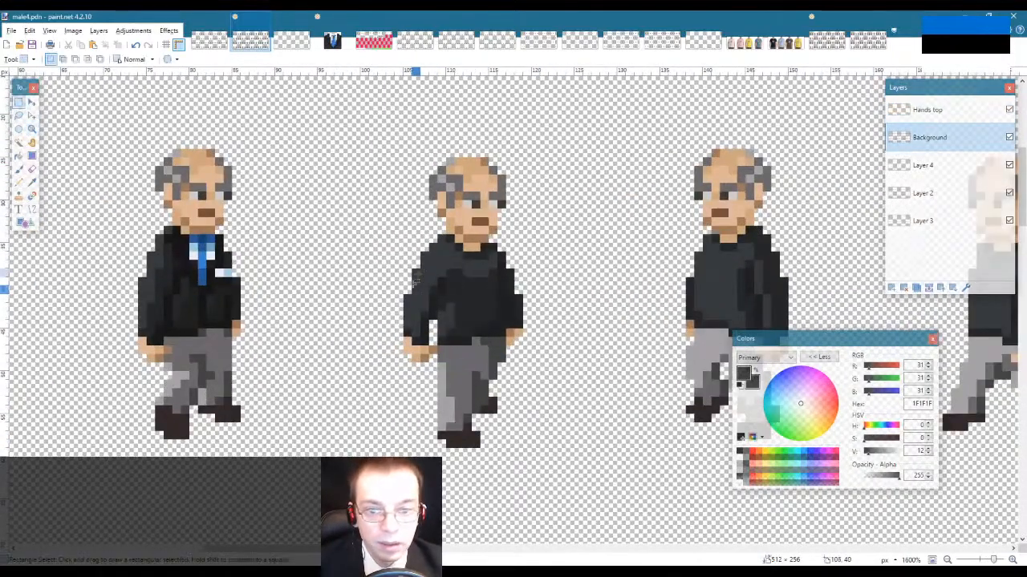
drag(404, 295, 428, 361)
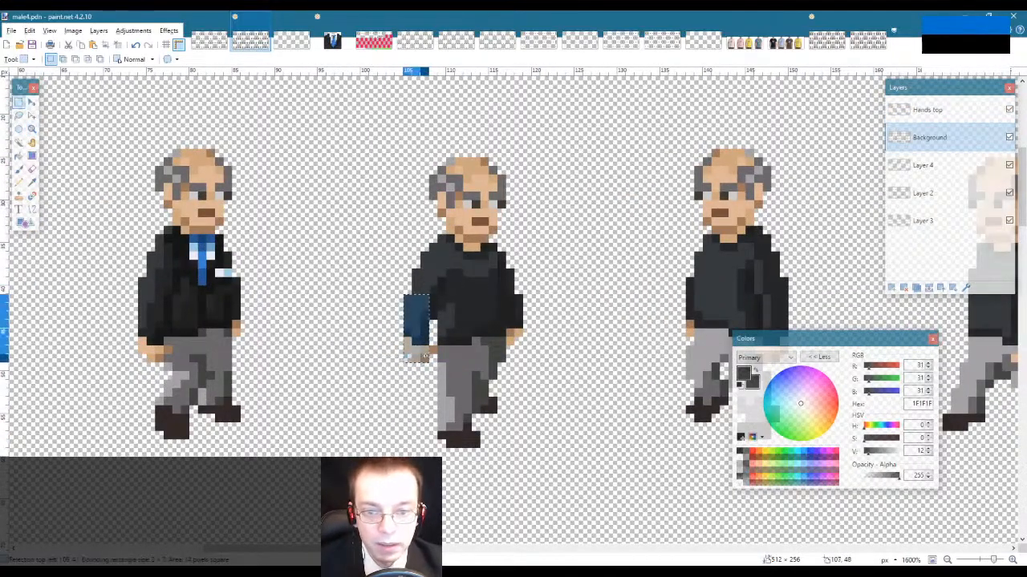
alt+click(407, 357)
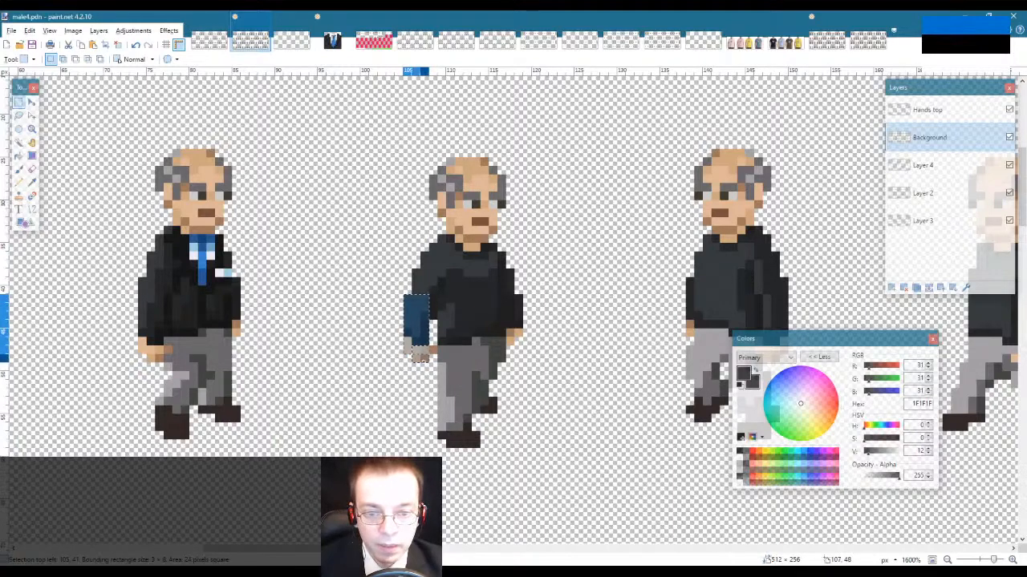
ctrl+drag(434, 291, 434, 316)
ctrl+drag(417, 273, 425, 298)
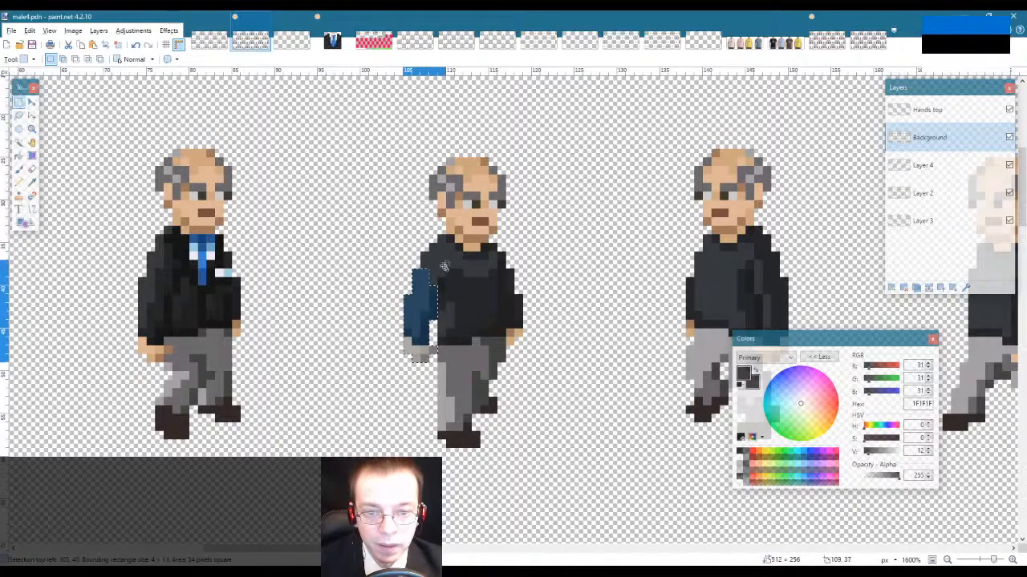
mouse_move(425, 257)
ctrl+mouse_down()
mouse_move(440, 286)
mouse_move(440, 235)
ctrl+mouse_up()
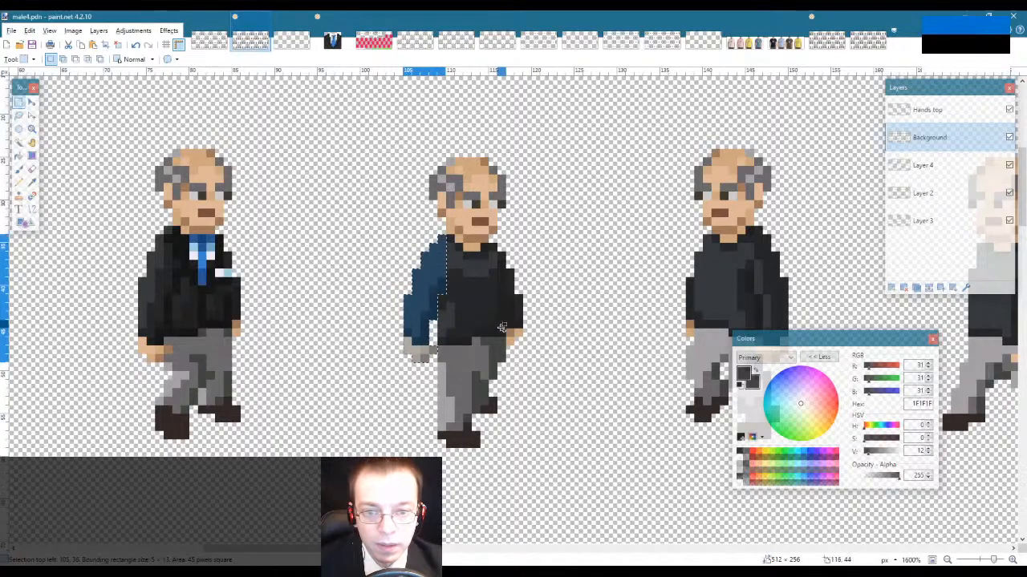
key(ctrl+x)
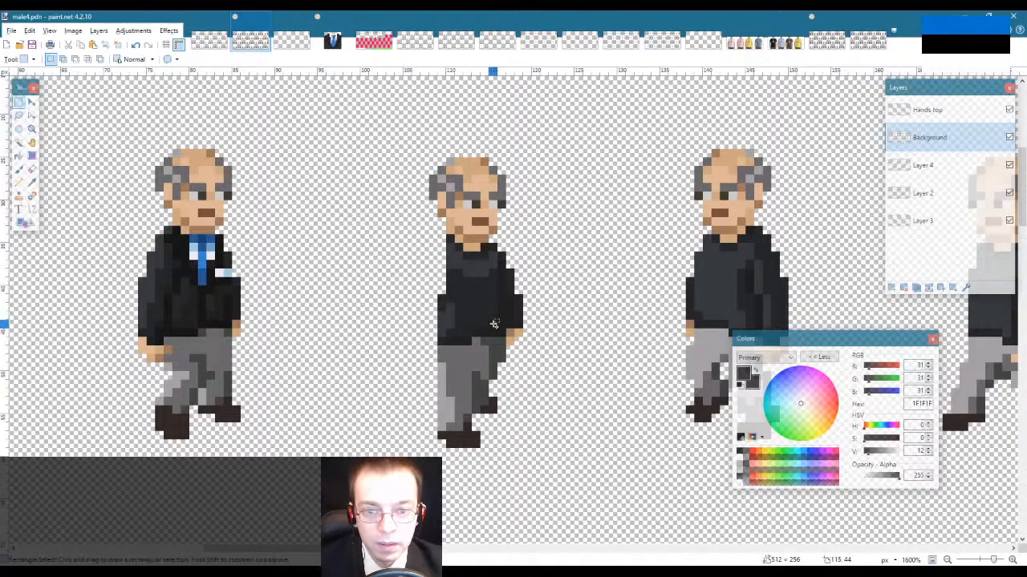
click(927, 109)
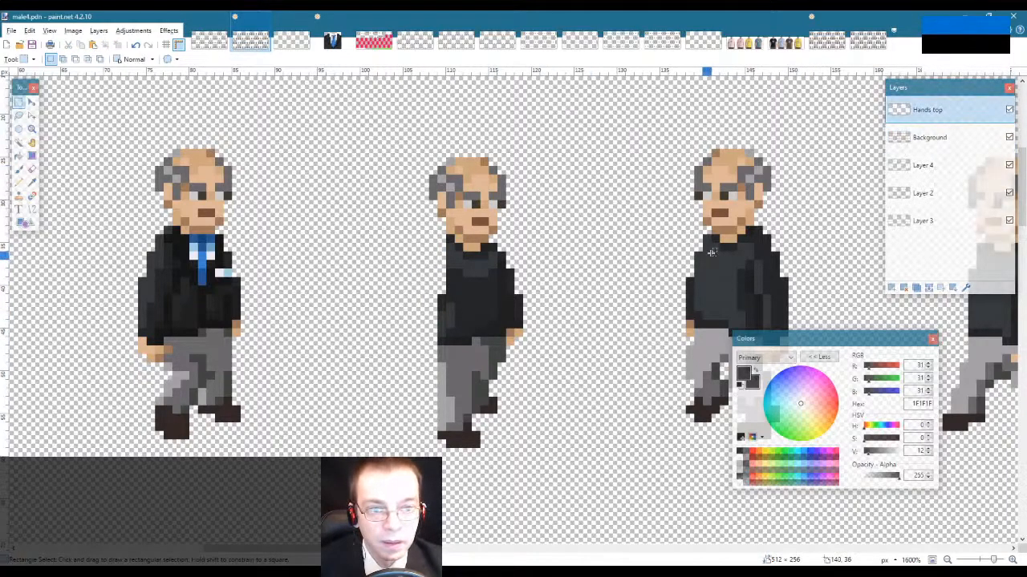
key(ctrl+v)
Step: Copy the third sprite's suit torso, excluding its arm, onto the fourth sprite's torso on the Background layer
click(951, 141)
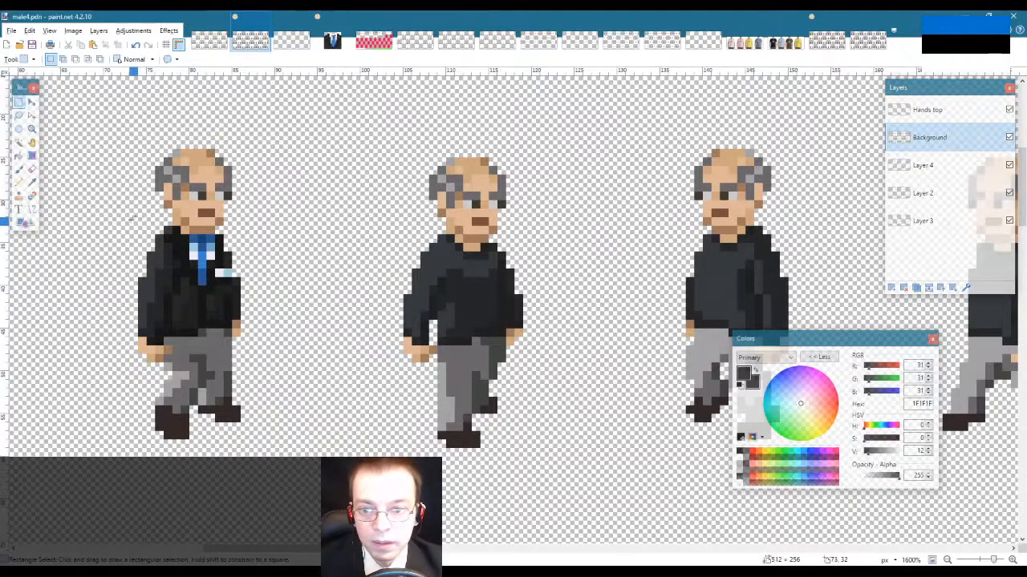
drag(112, 217, 283, 362)
click(18, 142)
click(147, 261)
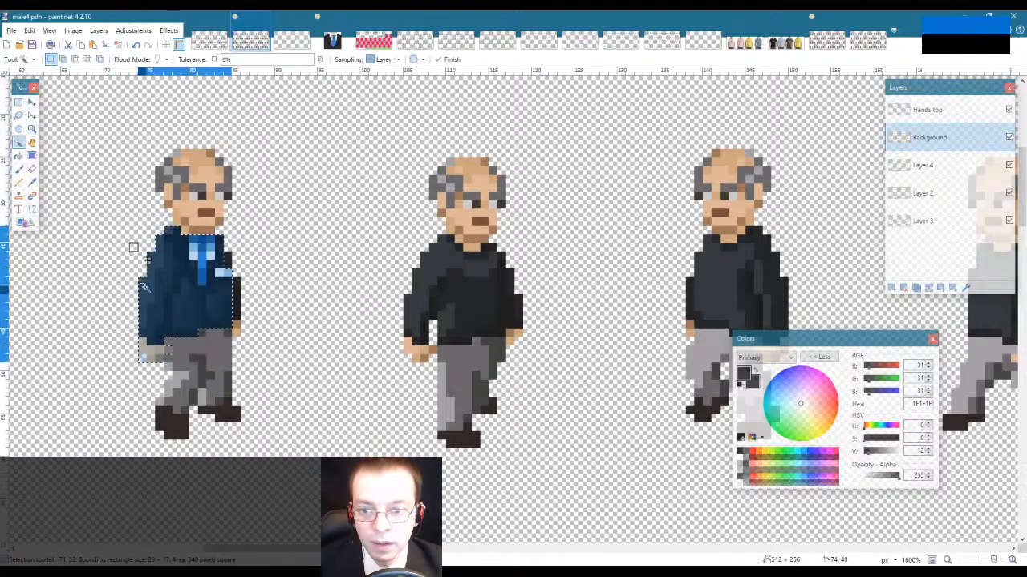
click(160, 290)
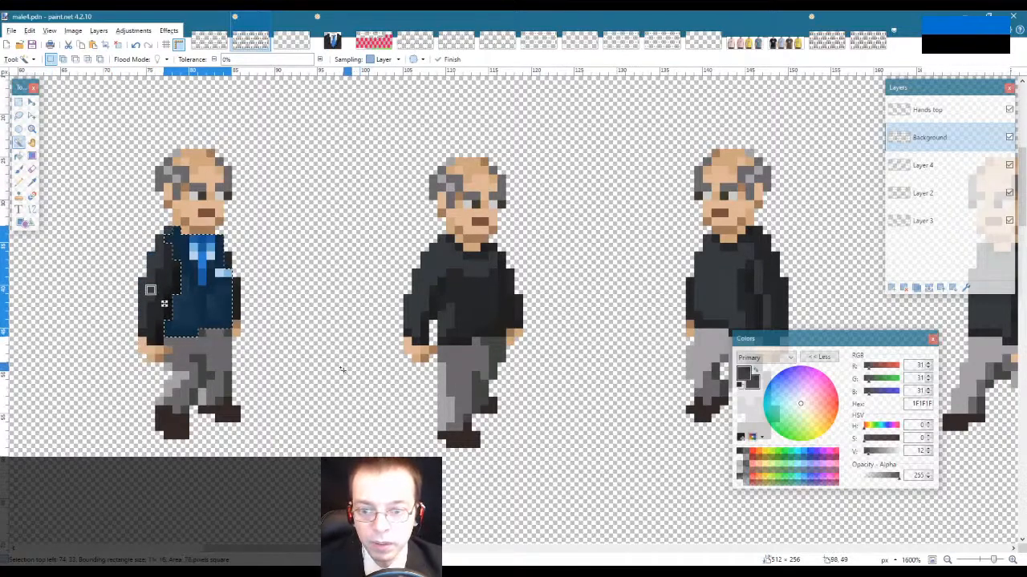
key(m)
drag(233, 311, 488, 315)
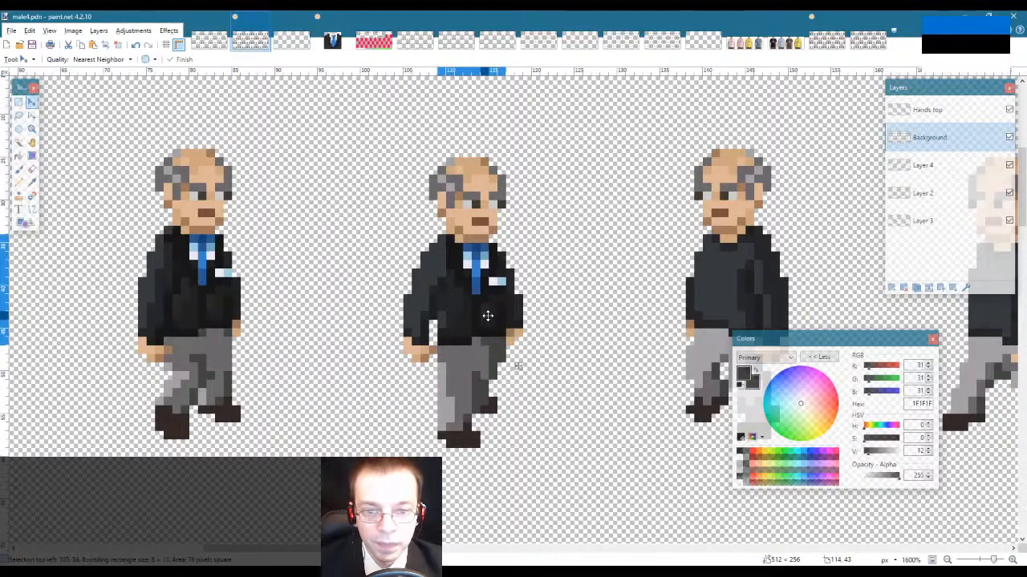
key(s)
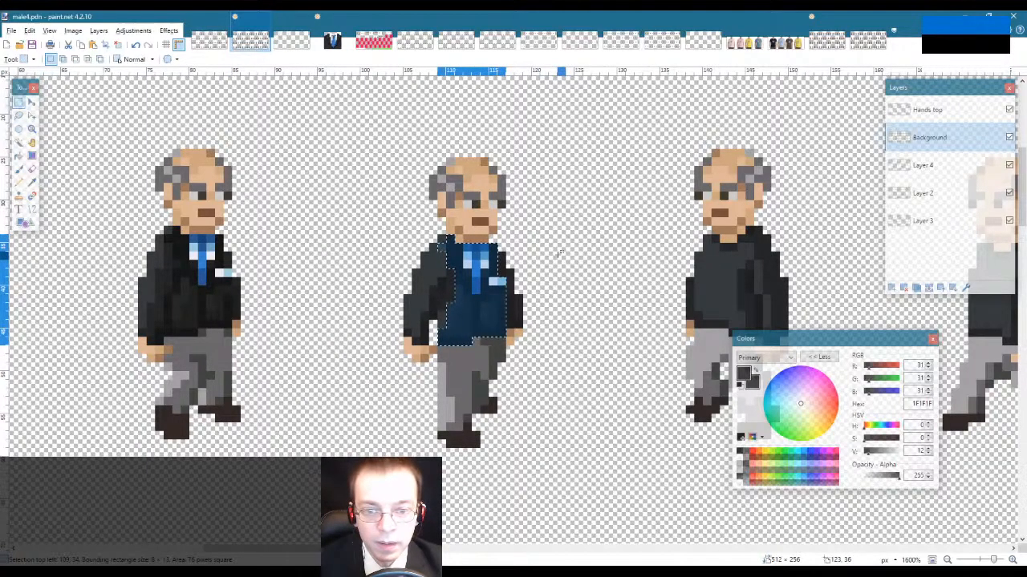
key(ctrl+d)
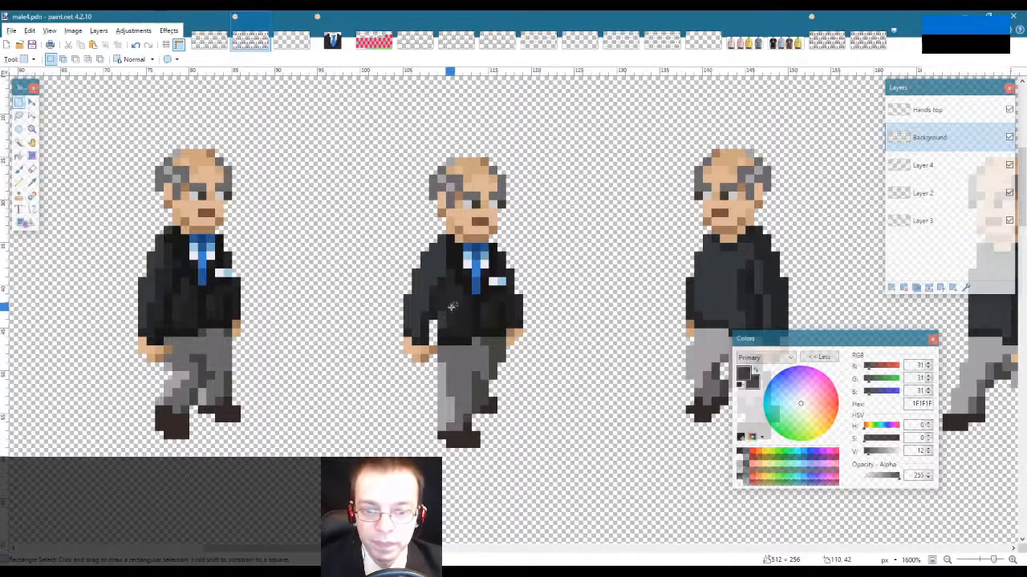
Step: Try shading the fourth sprite with sampled colours 252728 and 161616 on Background, and check the pixels with Hands top hidden
key(k)
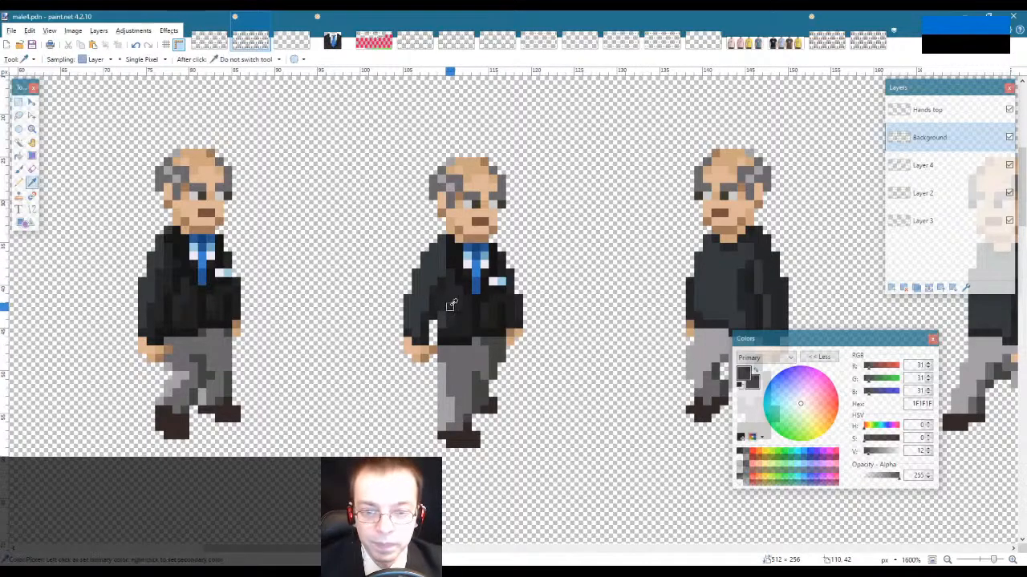
click(449, 307)
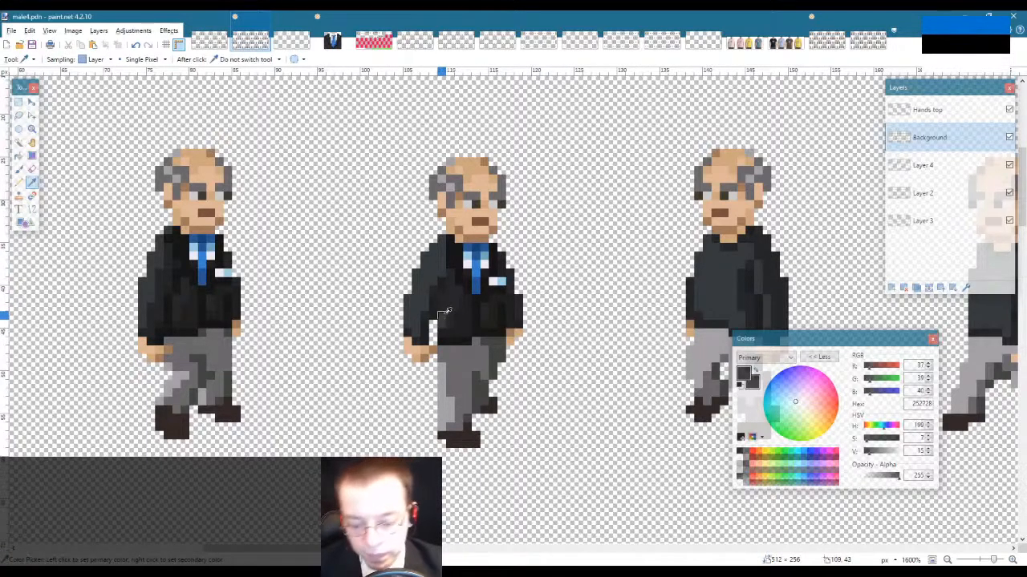
key(p)
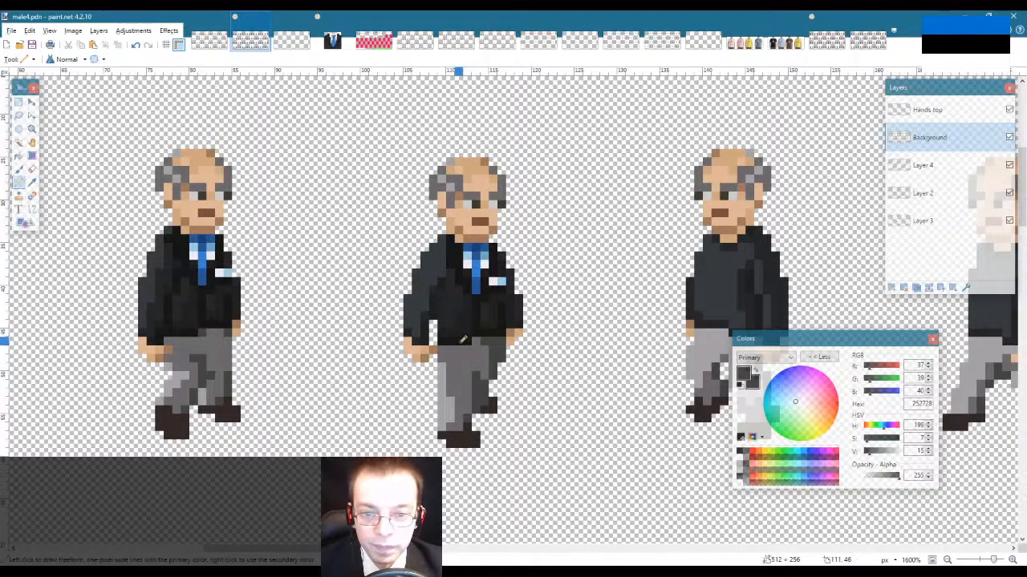
key(k)
click(462, 339)
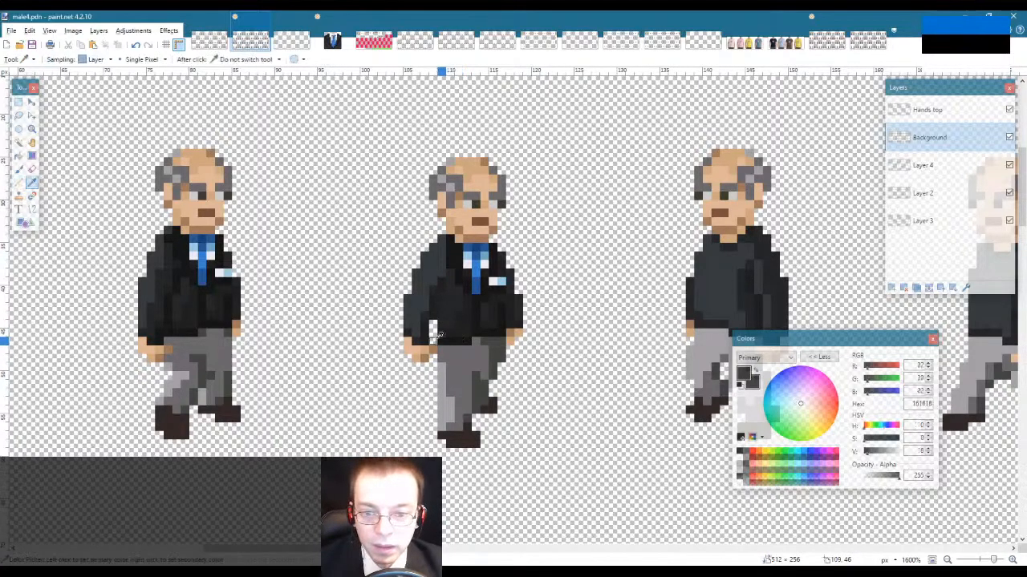
key(p)
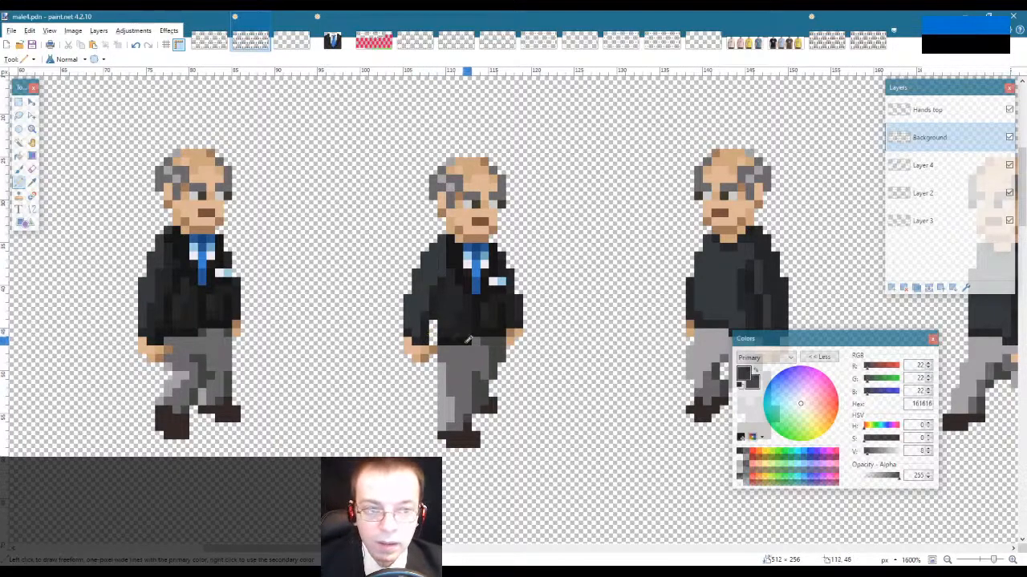
key(l)
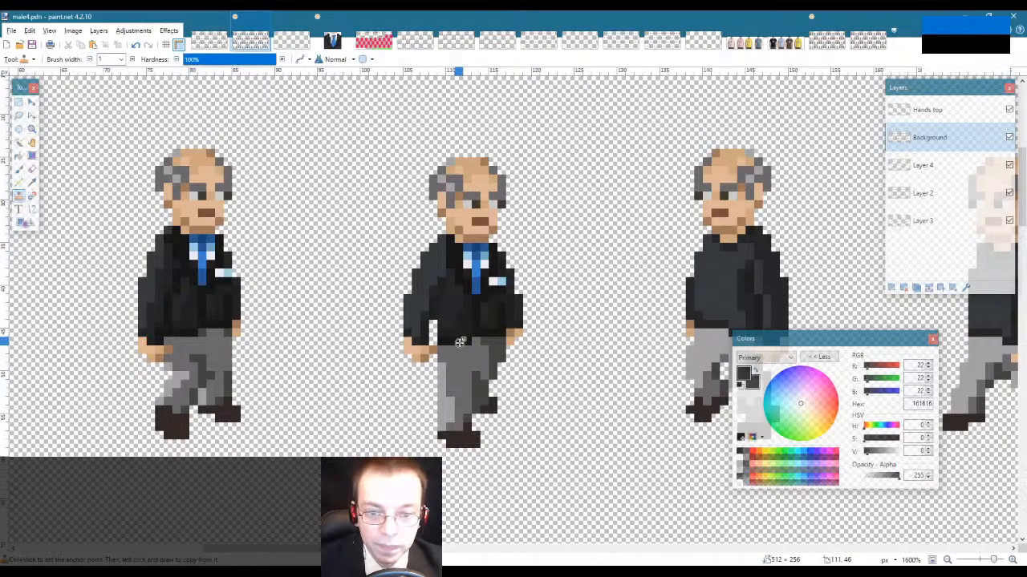
click(1009, 109)
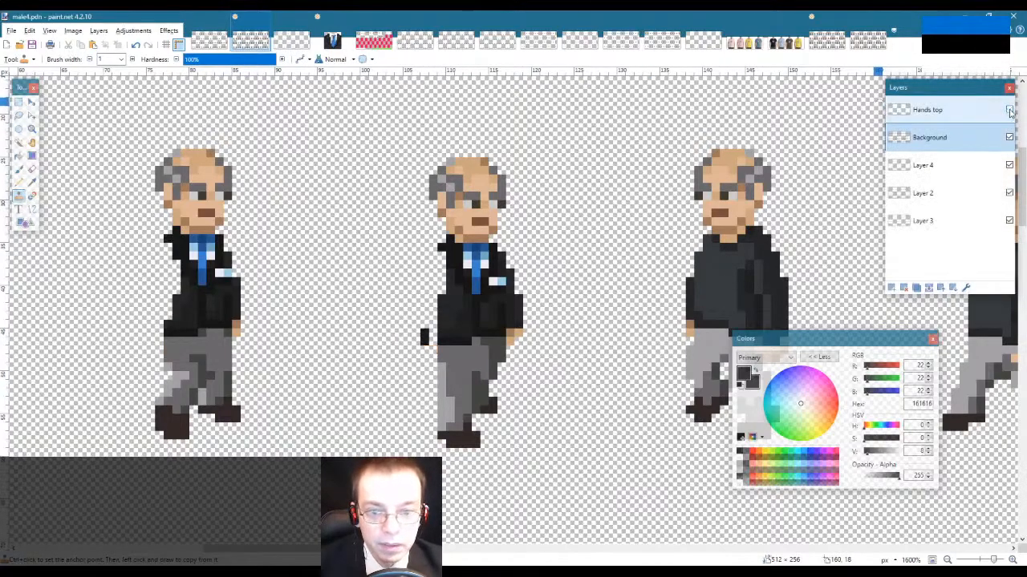
click(1009, 110)
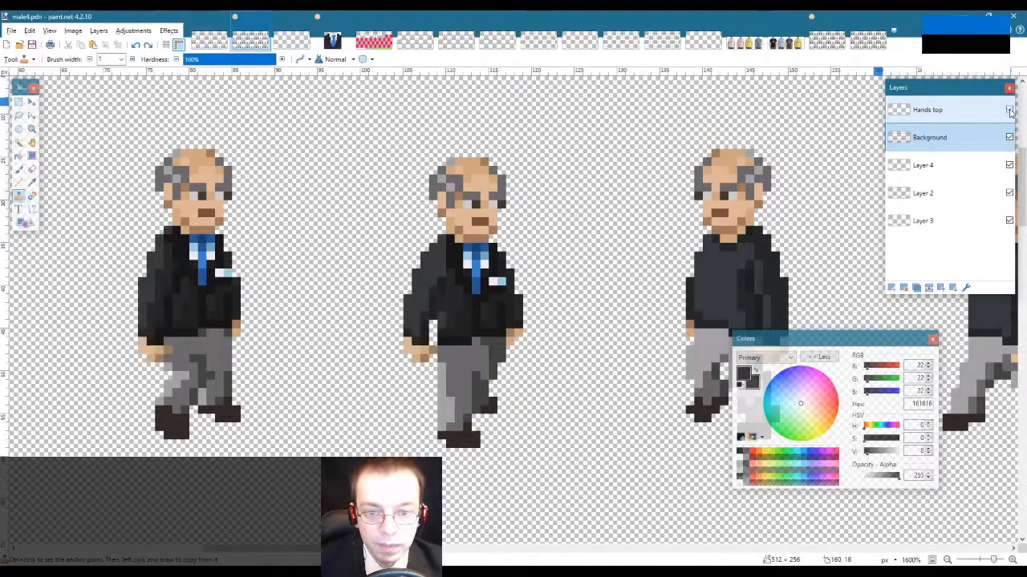
Step: Sample the shade 252728 from the Background layer and pencil the fourth sprite's jacket edge beside the front arm
key(k)
click(447, 312)
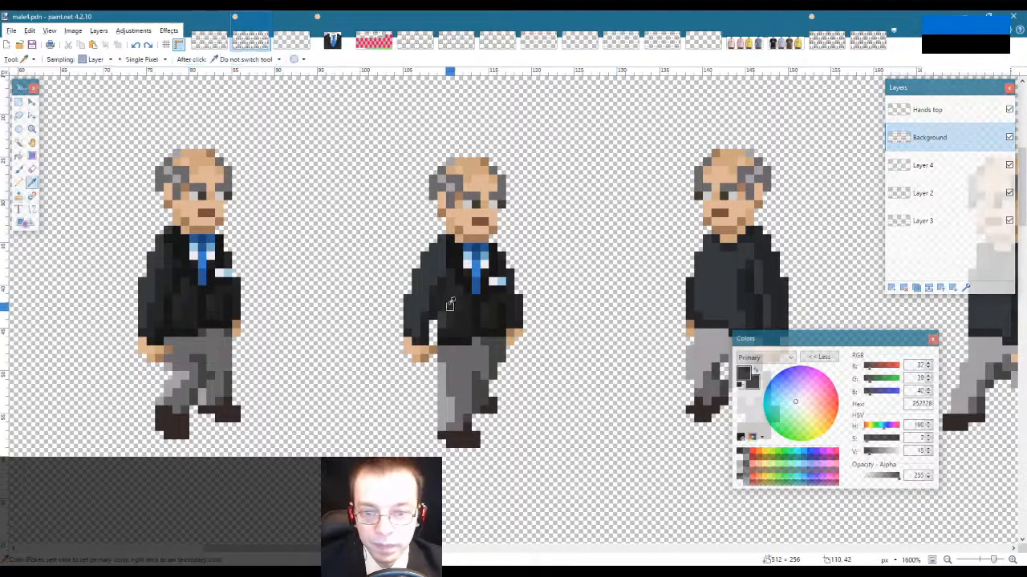
key(p)
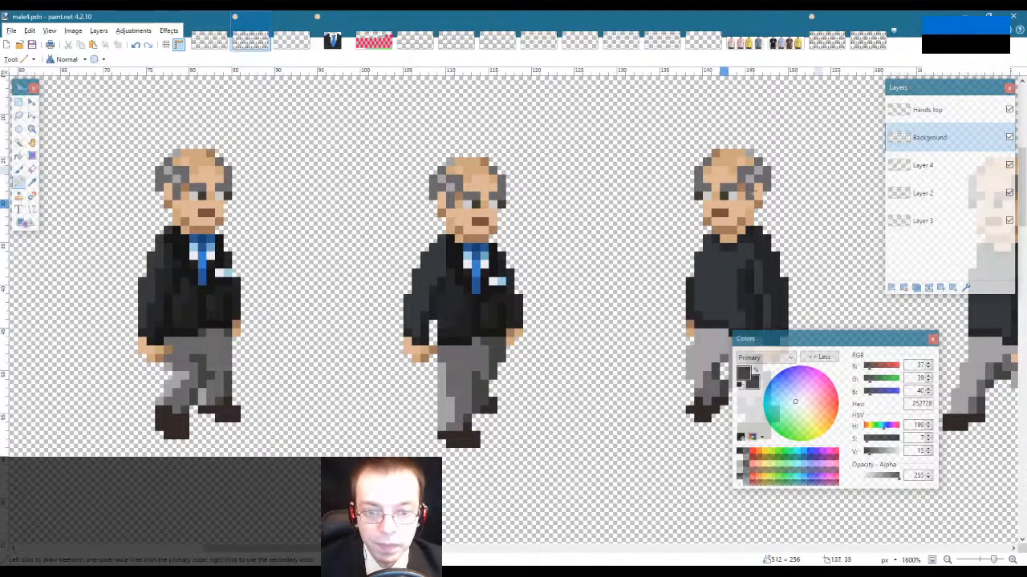
Step: Sample the dark jacket shade 161616 from Background and pencil the fourth sprite's front sleeve on the Hands top layer
click(927, 109)
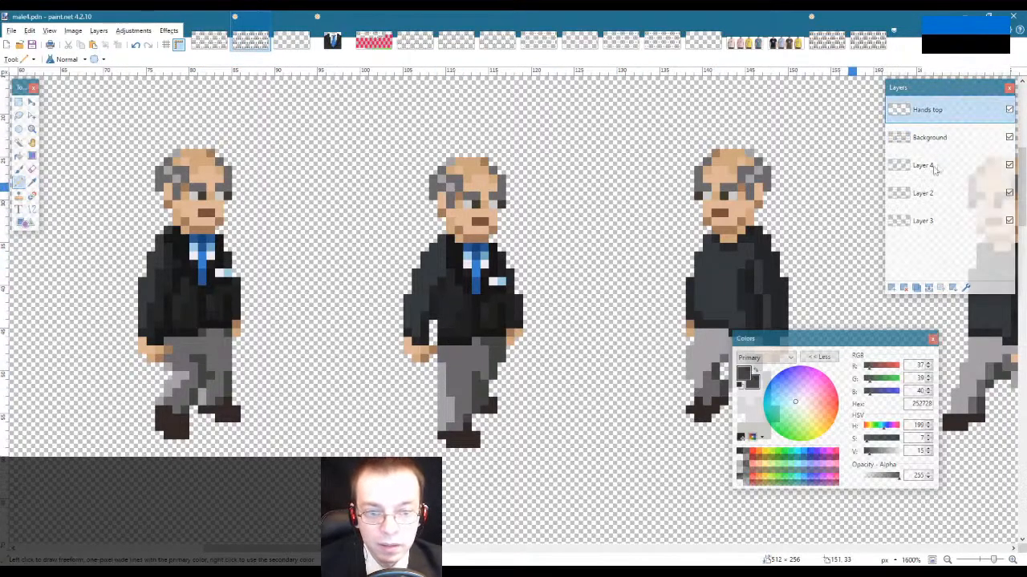
click(958, 139)
key(k)
click(459, 341)
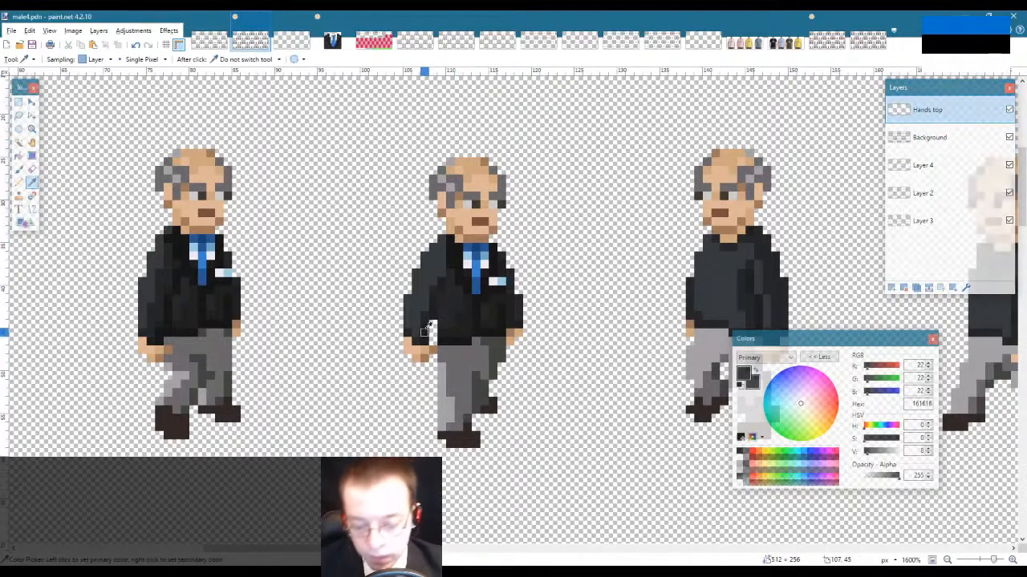
key(p)
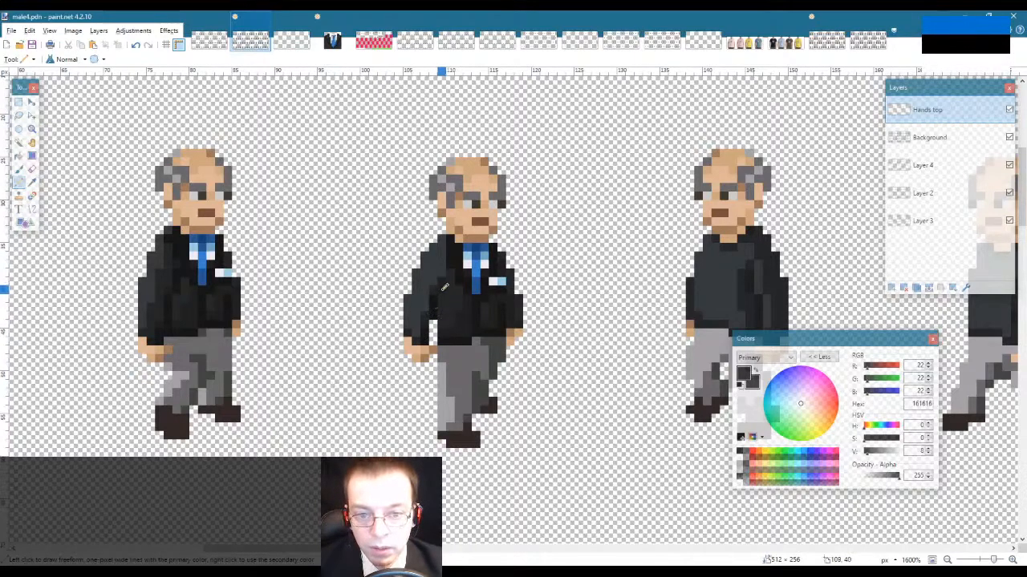
Step: Sample the shades 1F1F1F and 161616 and refine the fourth sprite's lower sleeve on Hands top with the Pencil tool
key(k)
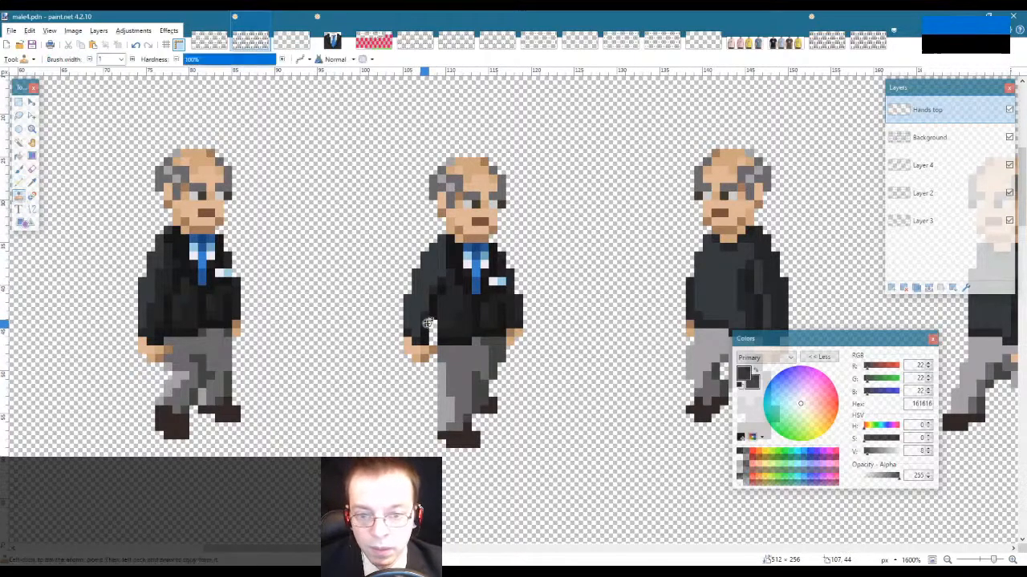
click(425, 315)
key(p)
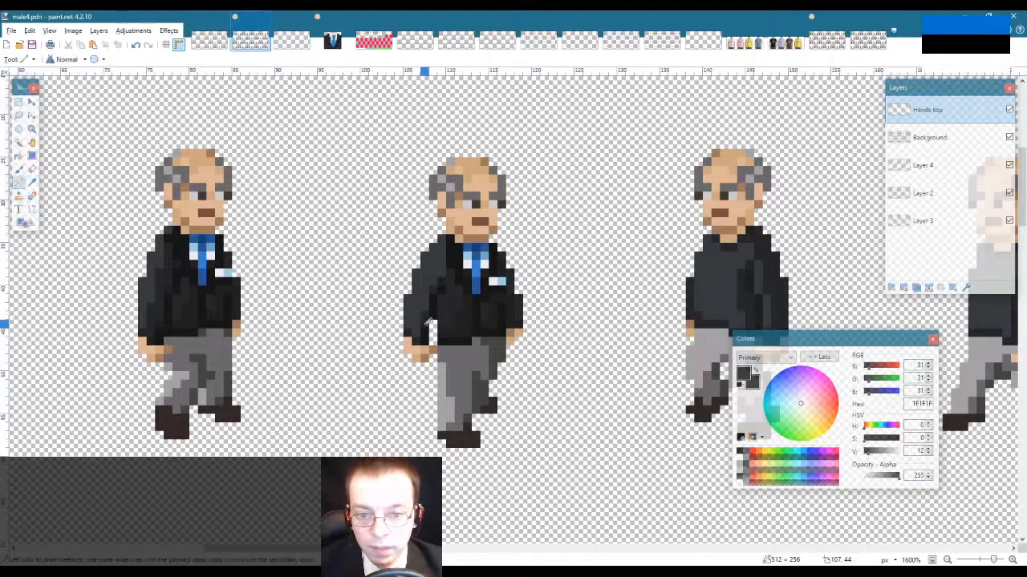
key(k)
click(426, 326)
key(p)
Step: Sample the shades 252728 and 1F1F1F and pencil the fourth sprite's shoulder and upper sleeve on Hands top
key(k)
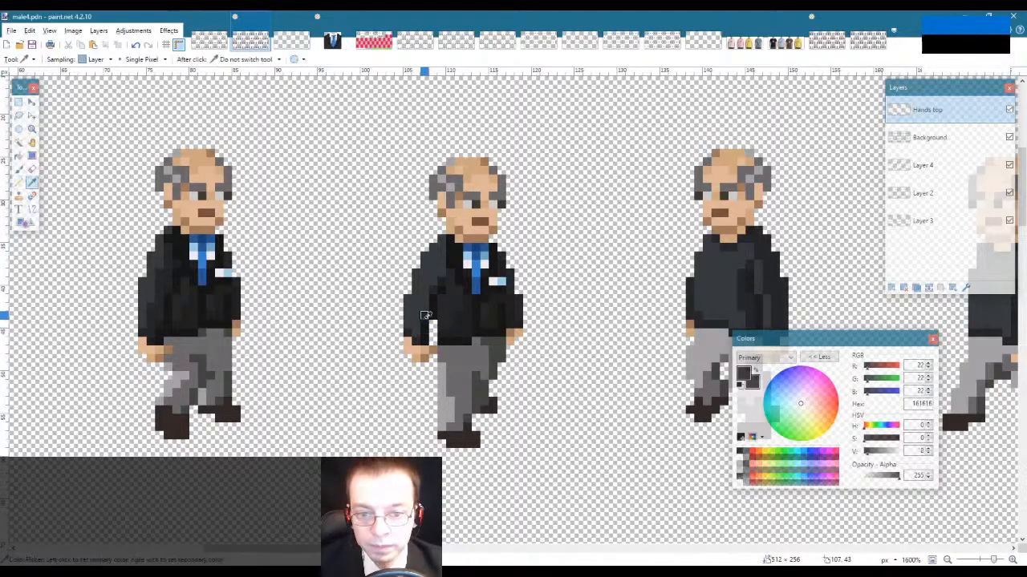
click(425, 315)
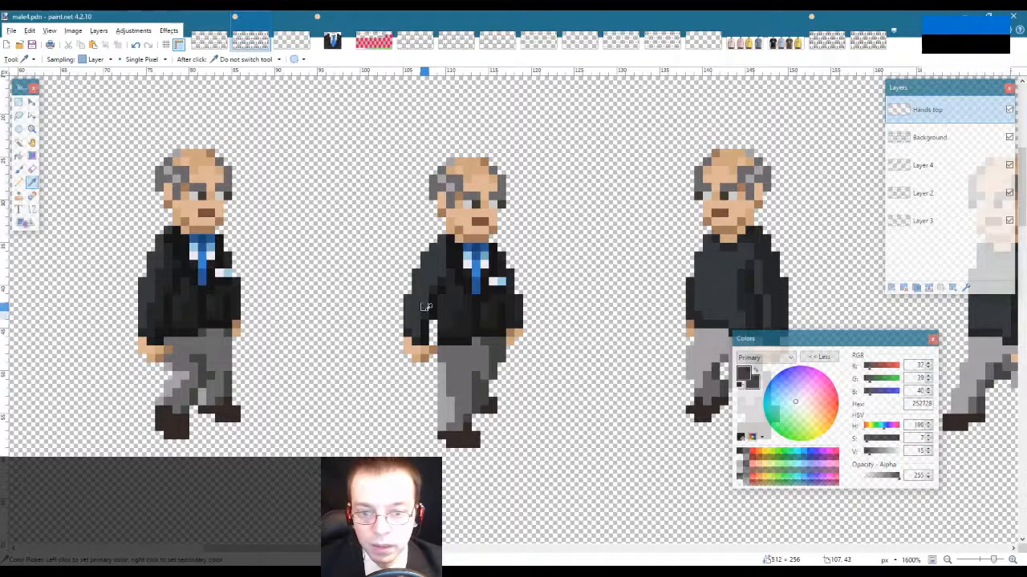
key(p)
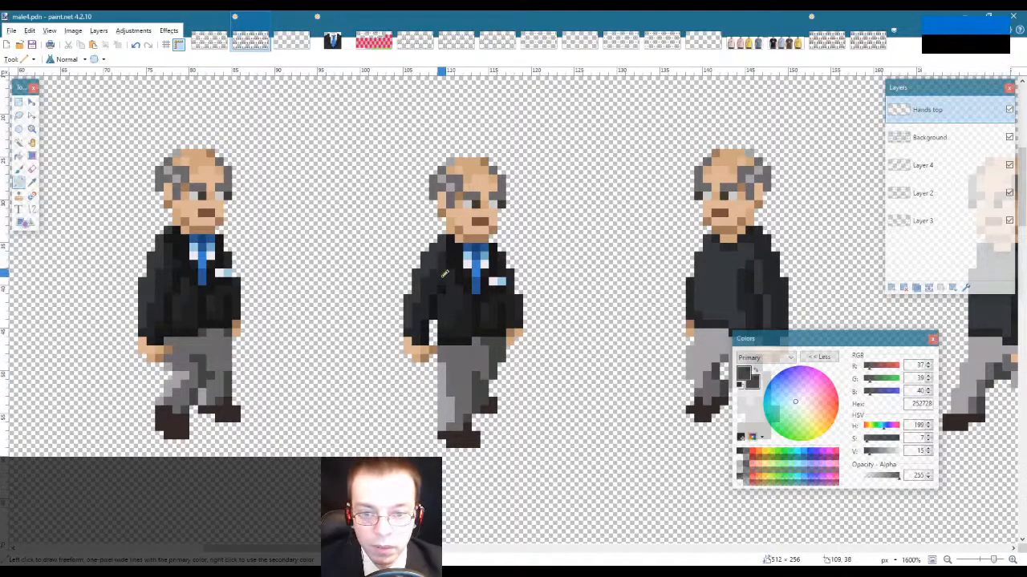
key(k)
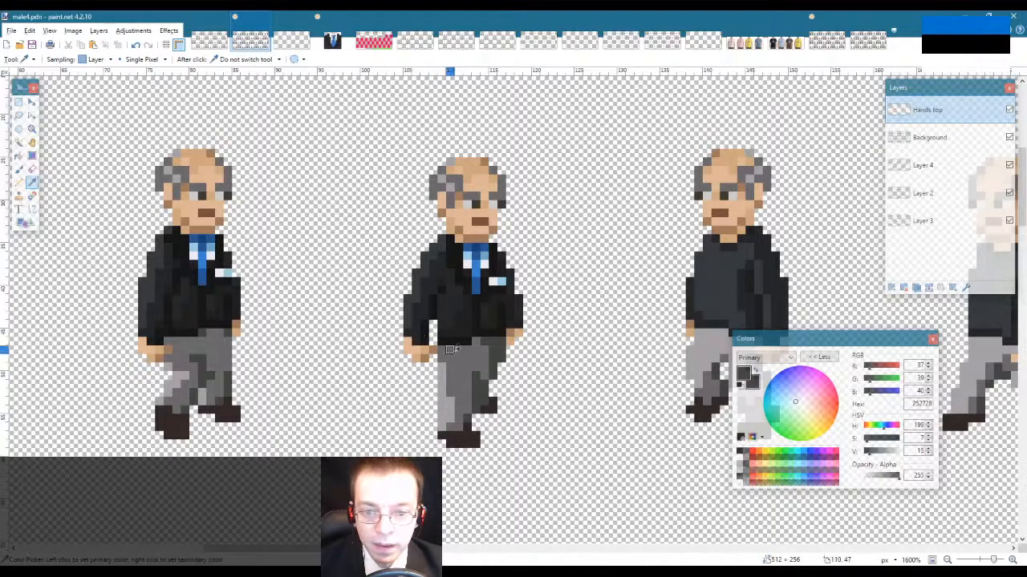
click(442, 290)
key(p)
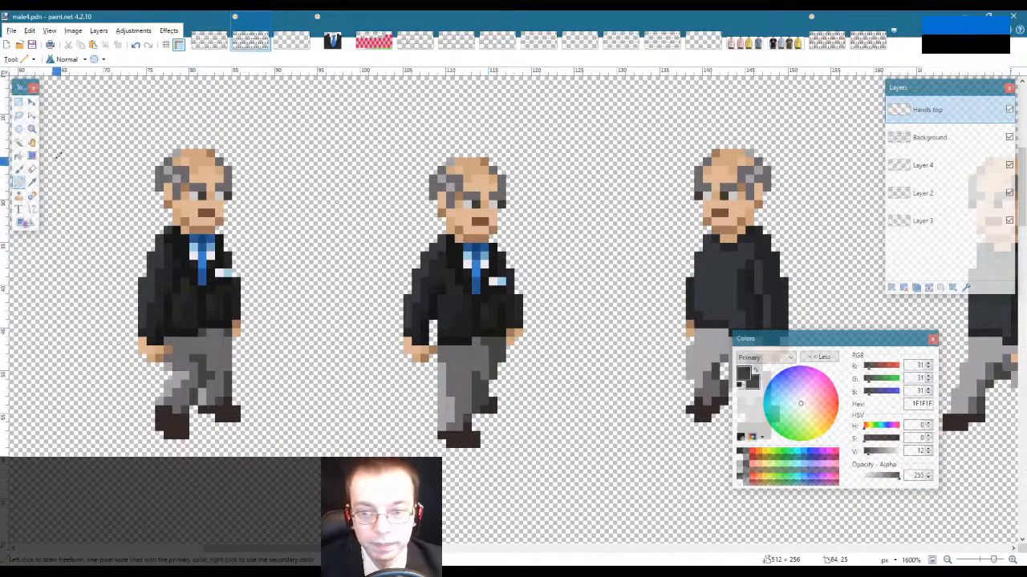
key(s)
drag(437, 242, 446, 260)
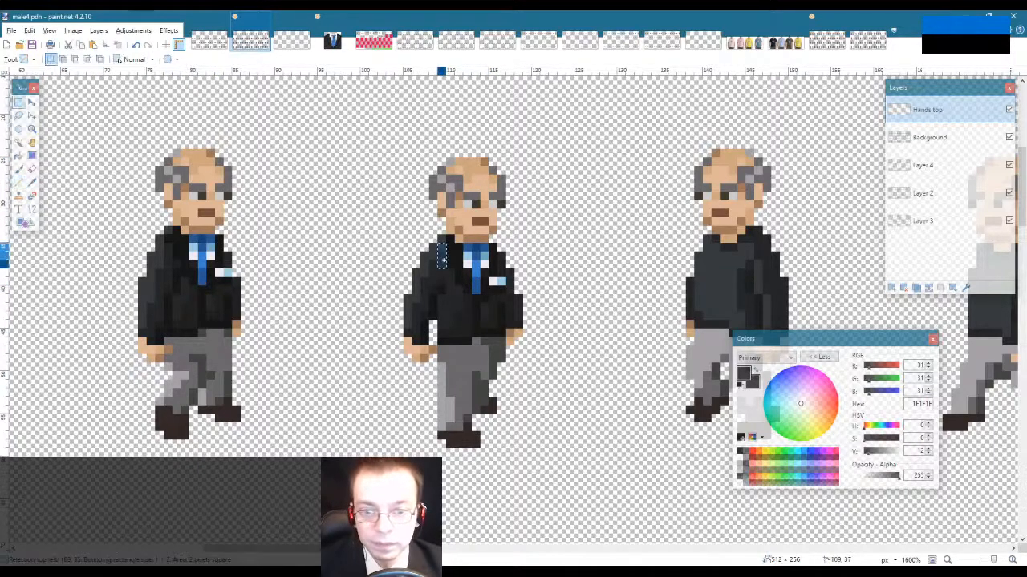
click(446, 250)
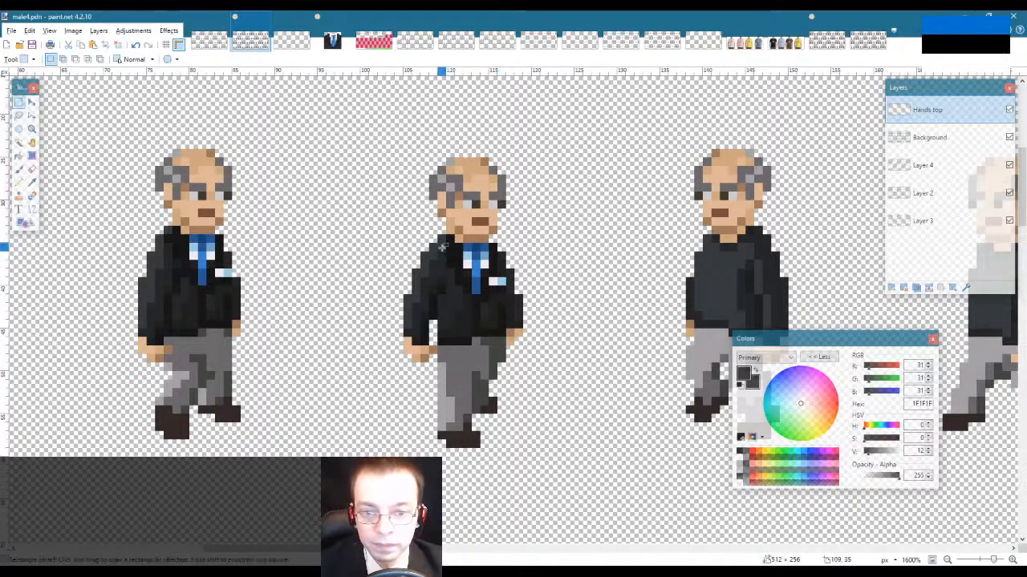
drag(439, 244, 452, 249)
click(445, 247)
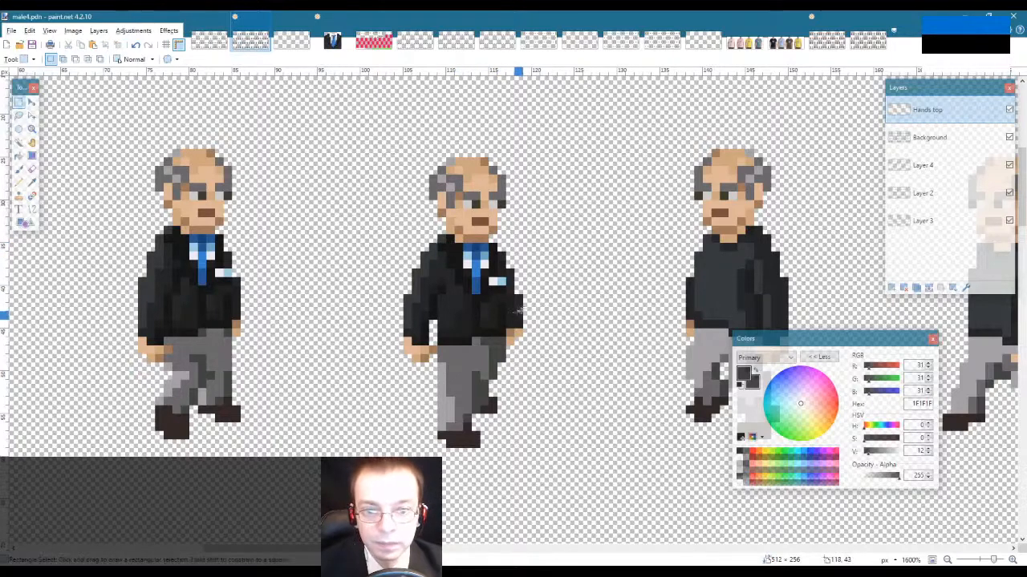
Step: Examine the suited walking frames in the upper row of the male4.pdn sprite sheet at a smaller scale
click(32, 128)
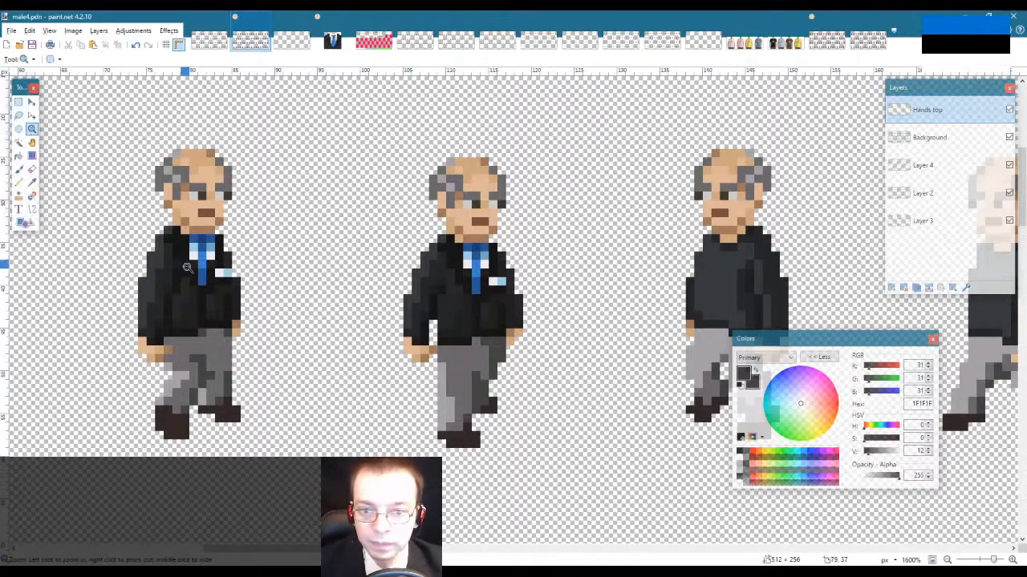
right_click(187, 267)
right_click(187, 268)
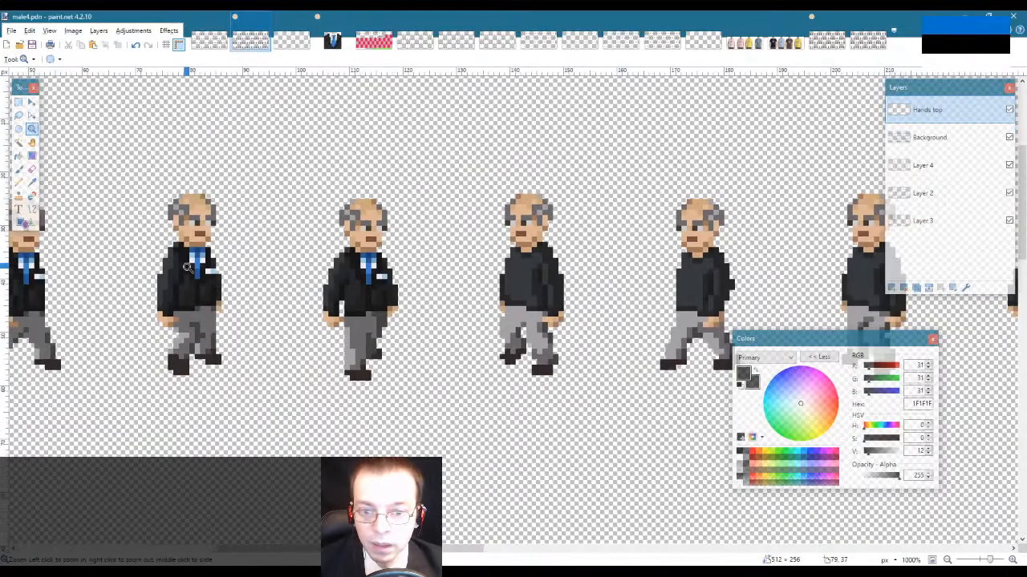
right_click(187, 267)
right_click(187, 267)
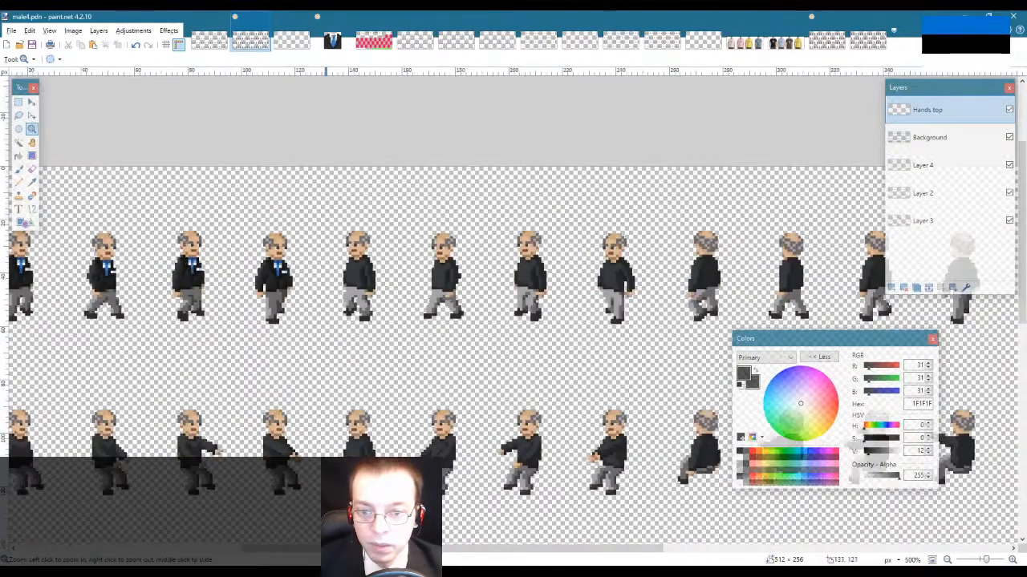
drag(345, 549, 283, 549)
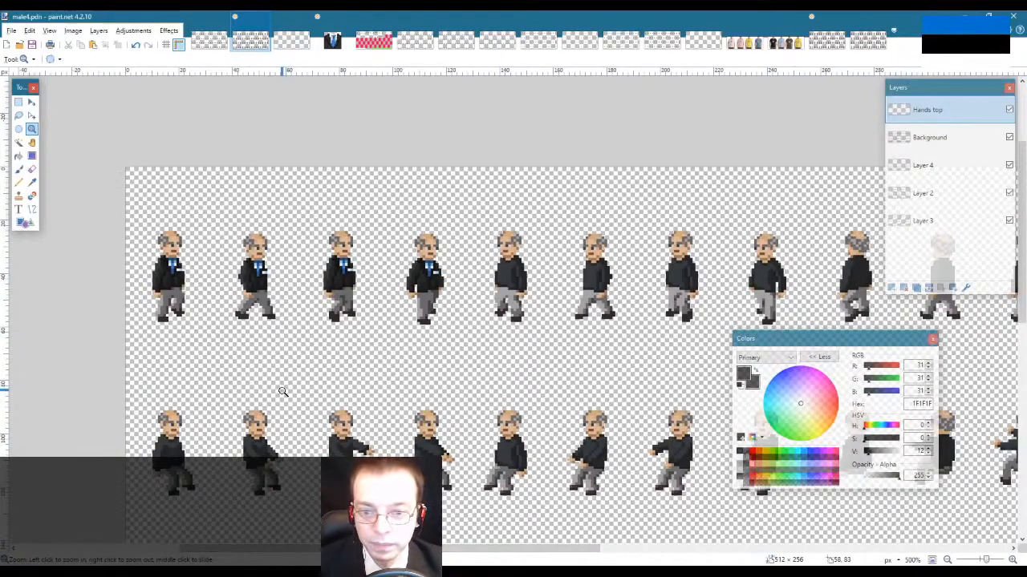
right_click(223, 338)
click(224, 335)
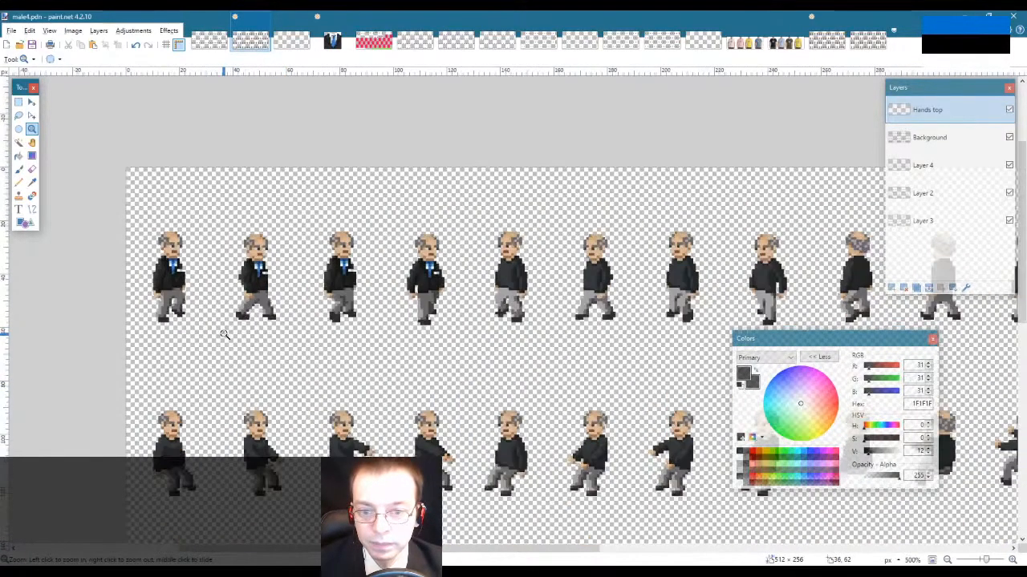
click(223, 336)
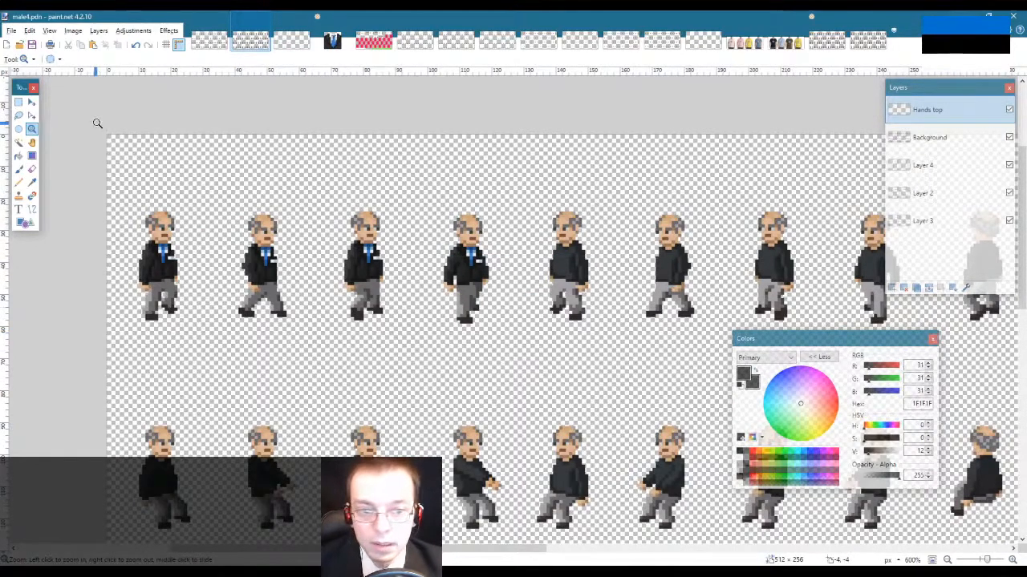
Step: Select the area covering the first four walking frames, add a new layer and place it beneath all the others
key(s)
drag(85, 119, 520, 341)
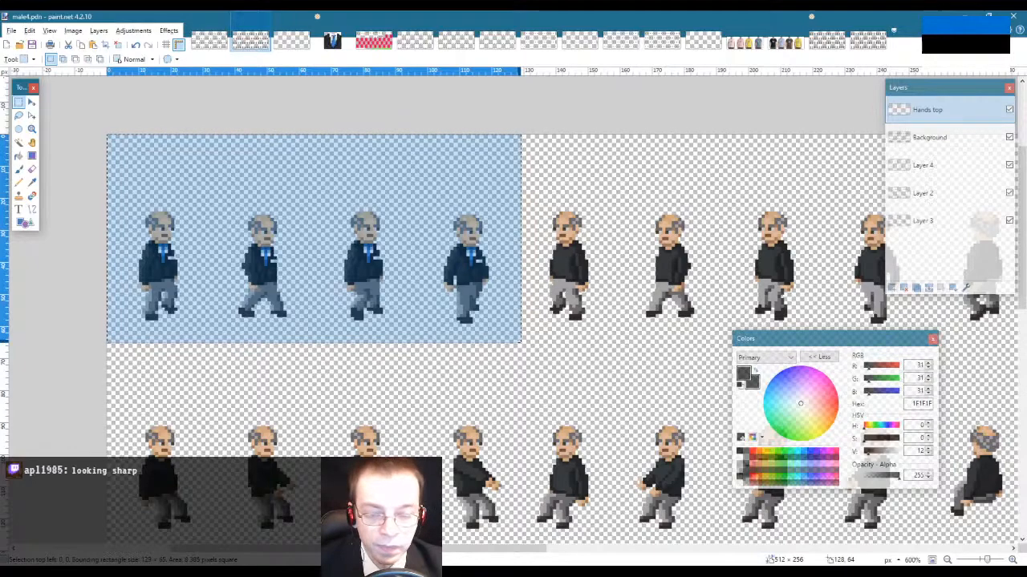
click(891, 288)
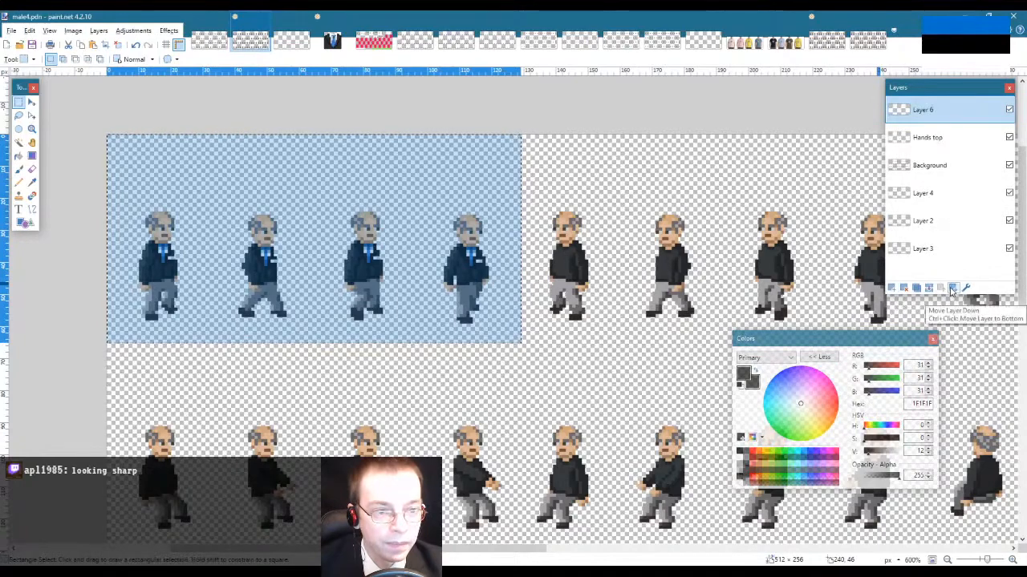
click(950, 288)
click(951, 287)
click(950, 288)
click(950, 287)
click(951, 287)
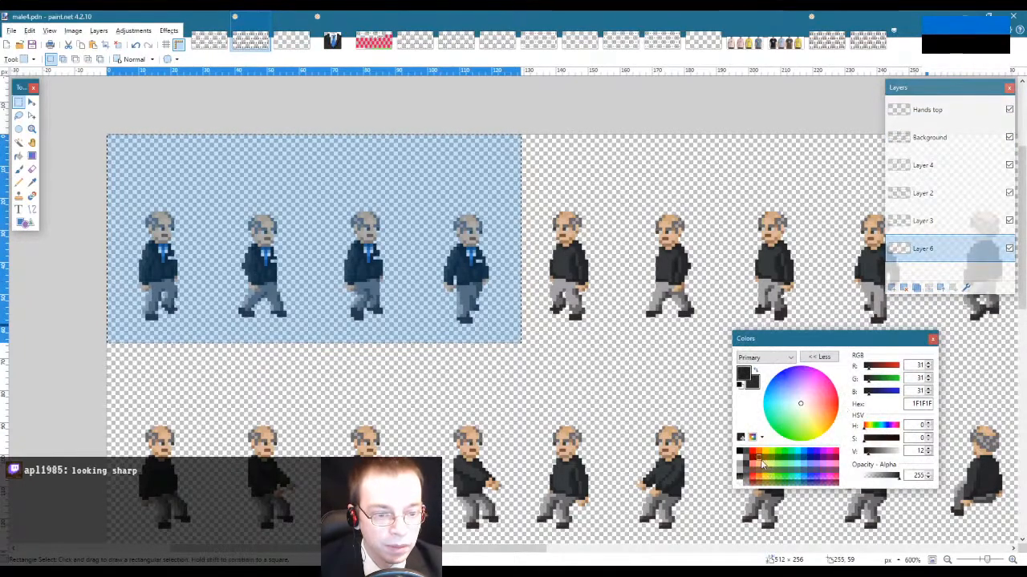
Step: Fill the selected four-frame area on Layer 6 with solid brown 7F3300
click(766, 469)
key(f)
click(189, 152)
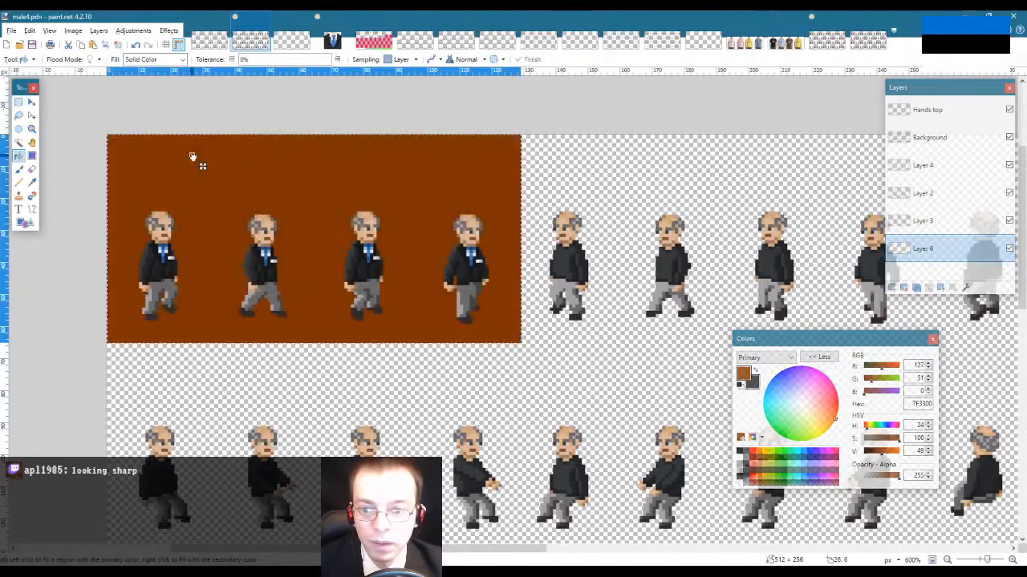
Step: Check the brown block against the frame grid and erase its extra pixel row along the lower edge on Layer 6
key(s)
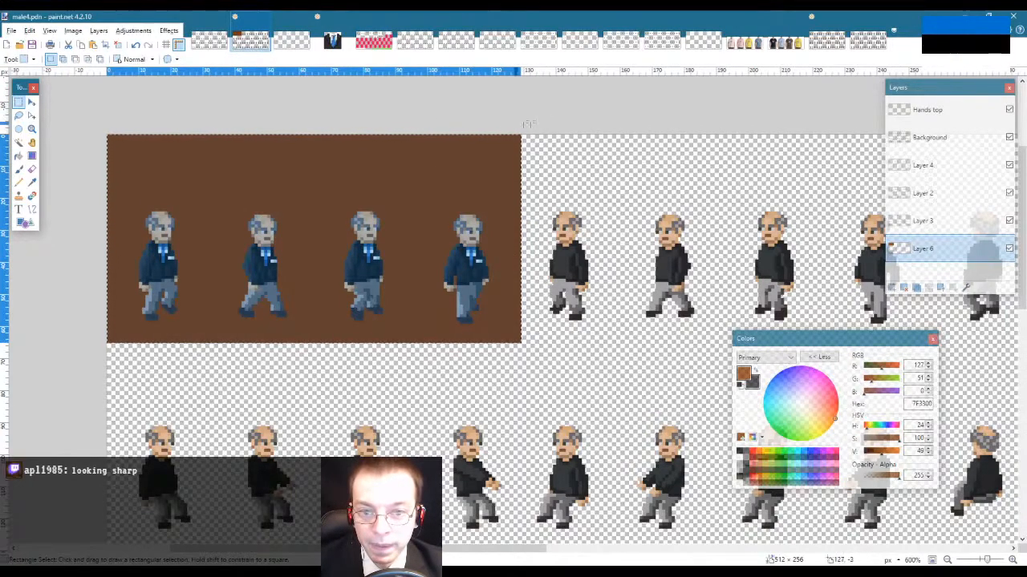
drag(549, 121, 216, 344)
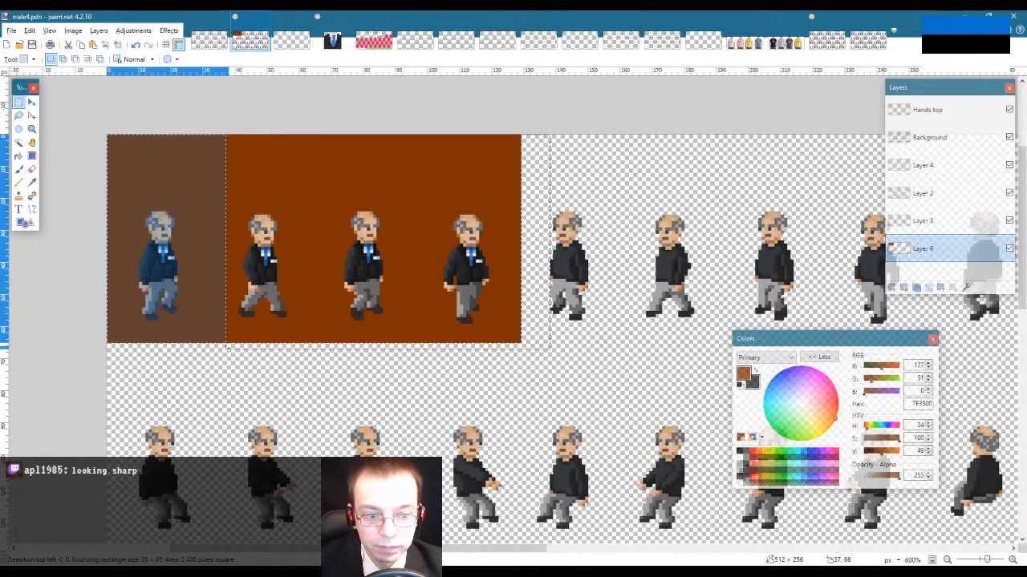
drag(216, 345, 284, 356)
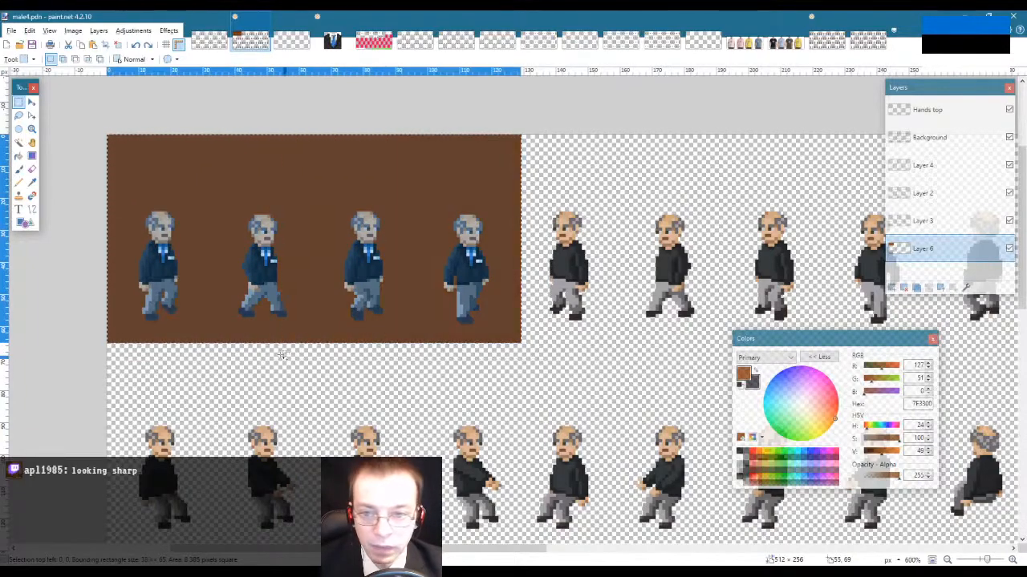
drag(101, 123, 214, 341)
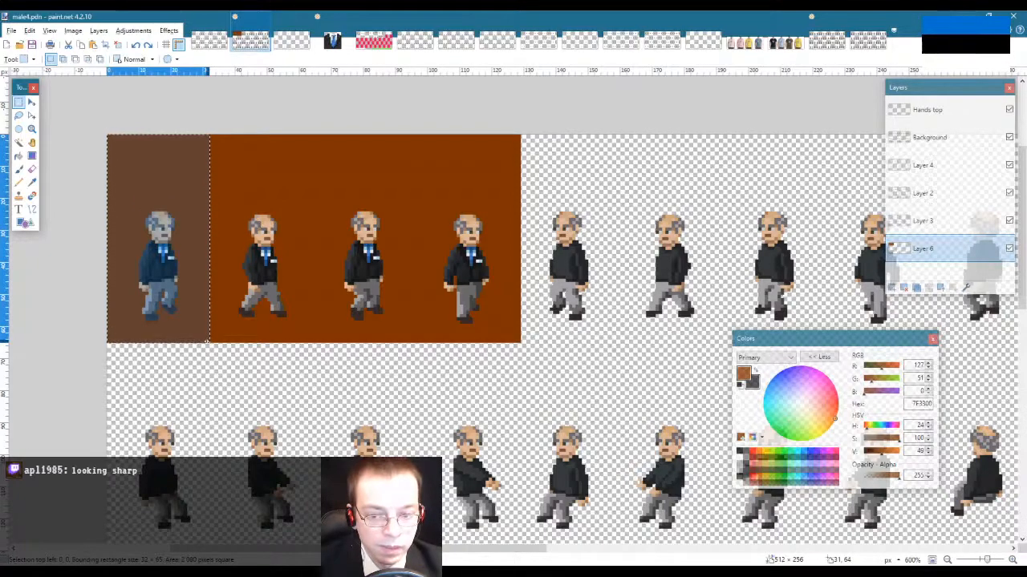
click(493, 363)
drag(537, 361, 107, 343)
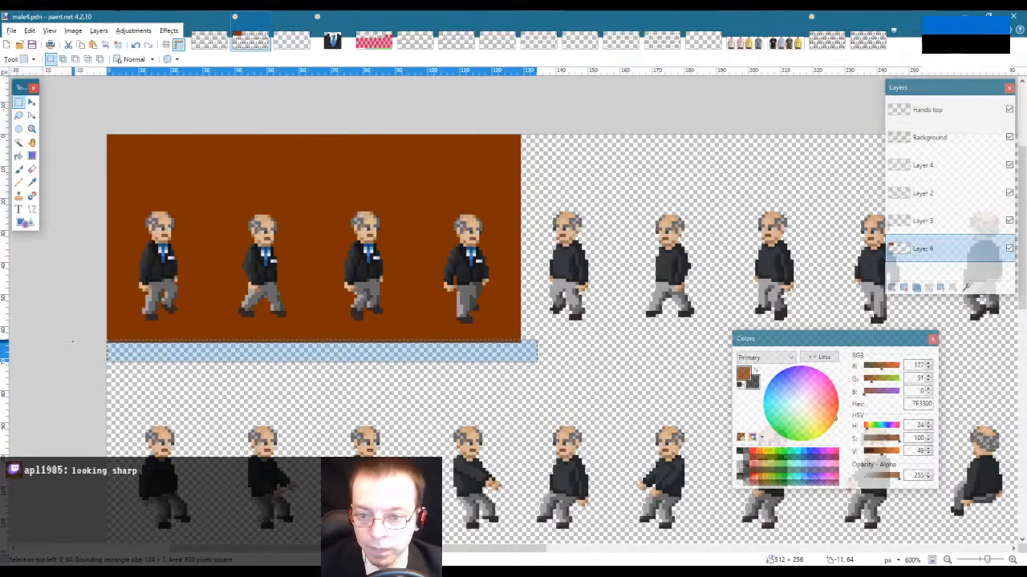
key(Delete)
Step: Select the first frame's 32 x 64 cell on Layer 6 and fill it with bright orange FF6A00
drag(91, 125, 209, 339)
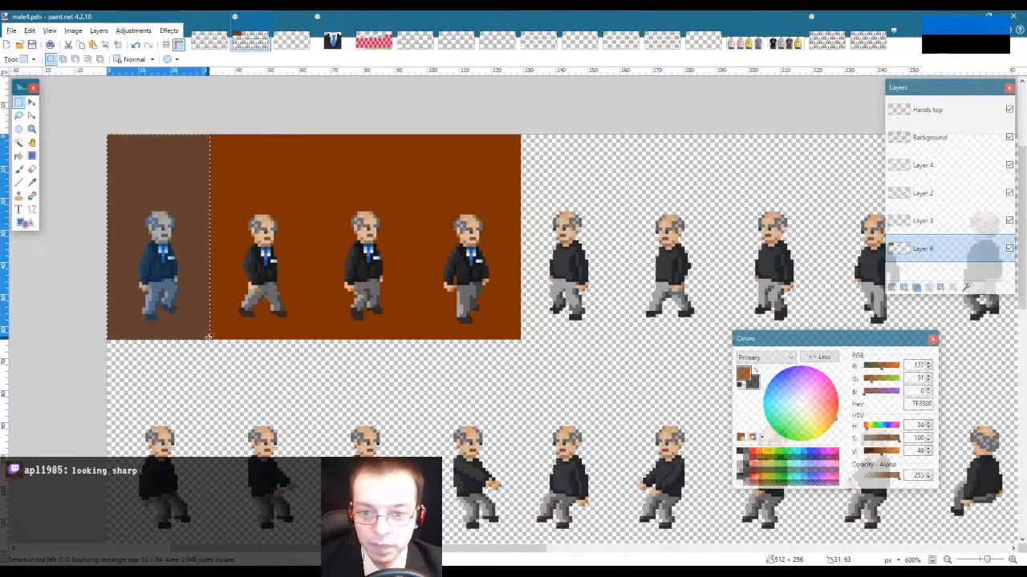
click(758, 455)
key(f)
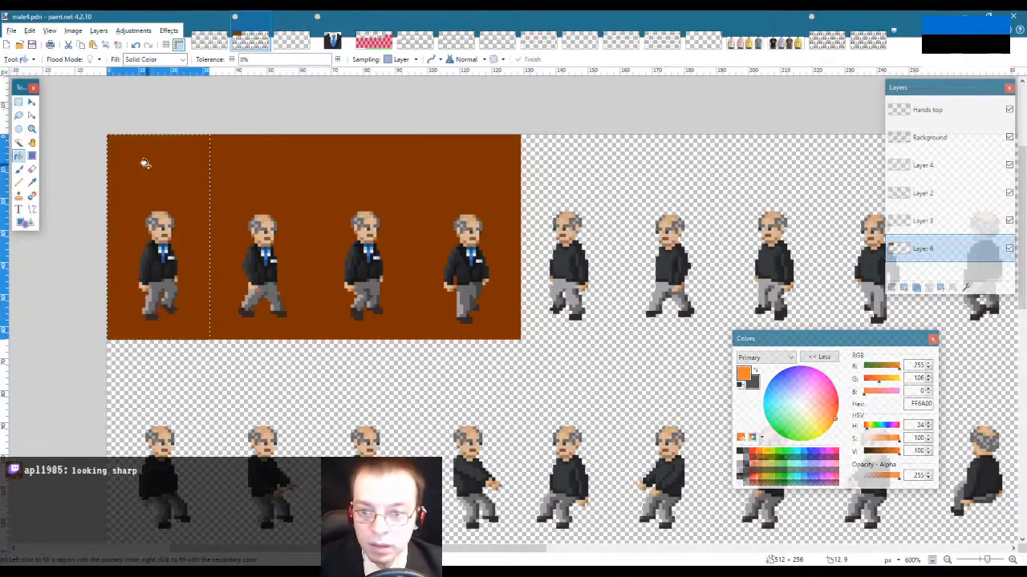
click(148, 166)
Step: Copy the orange and brown backdrops of the first two frames onto the third and fourth frames, then deselect
key(s)
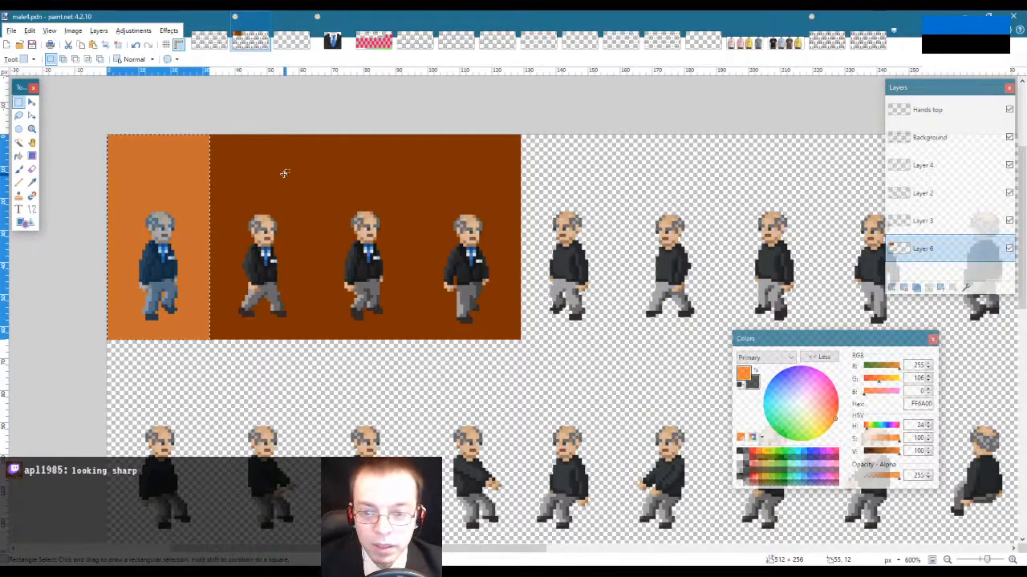
drag(105, 129, 315, 339)
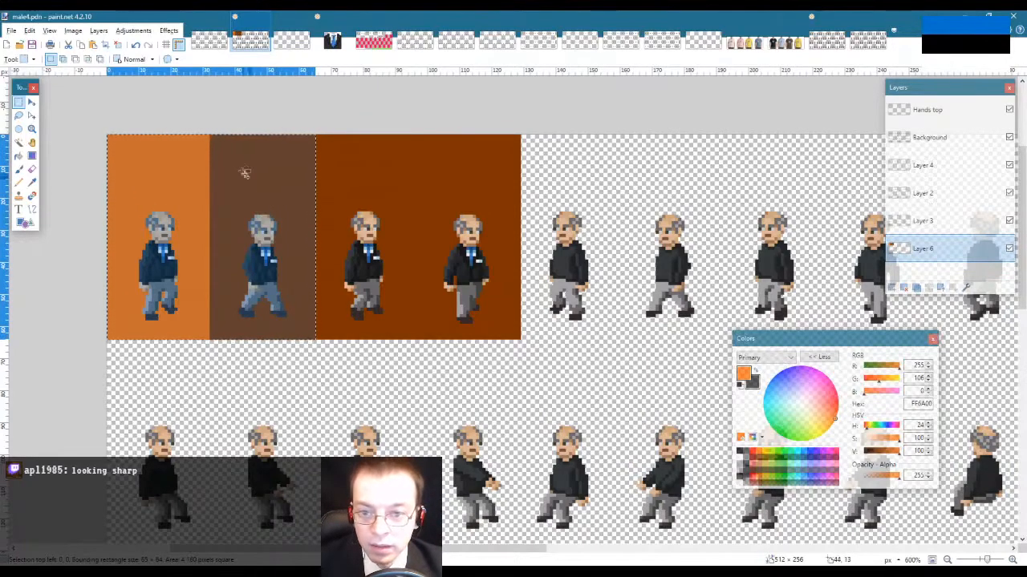
key(m)
drag(236, 166, 420, 152)
key(s)
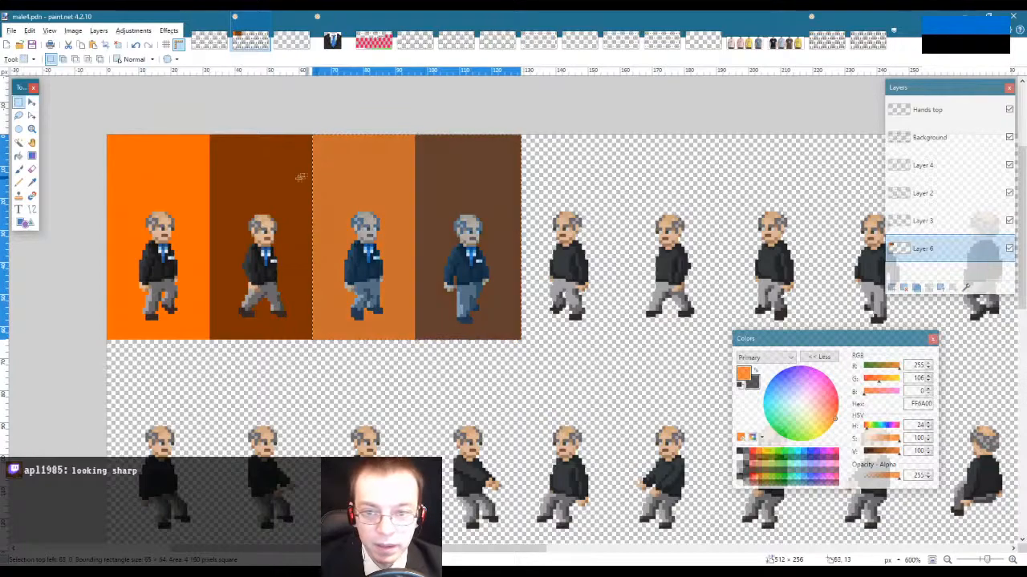
key(ctrl+d)
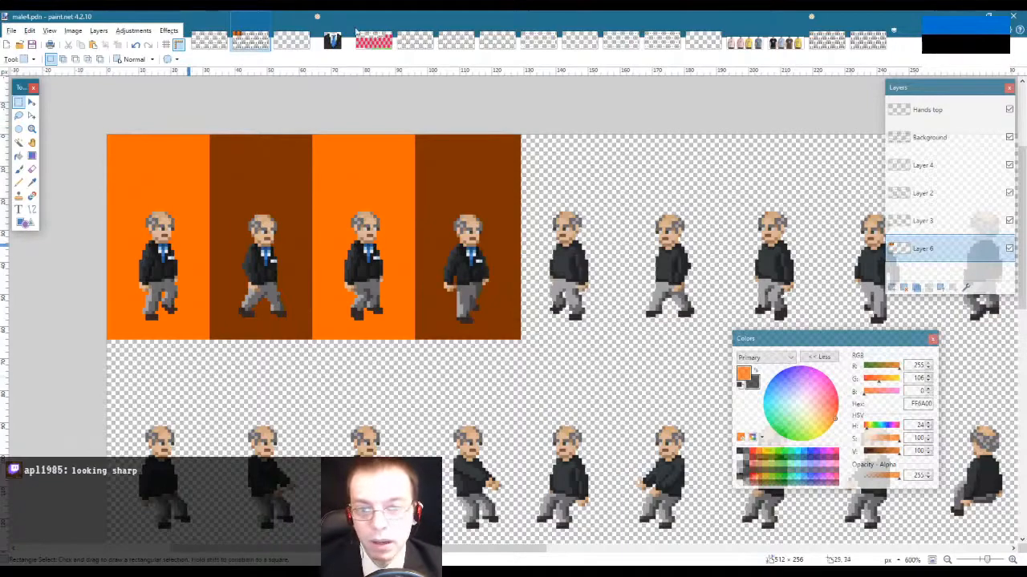
Step: Select the first frame's 32 x 64 cell on Hands top, hide Layer 6 and copy the selection merged from all visible layers
click(940, 113)
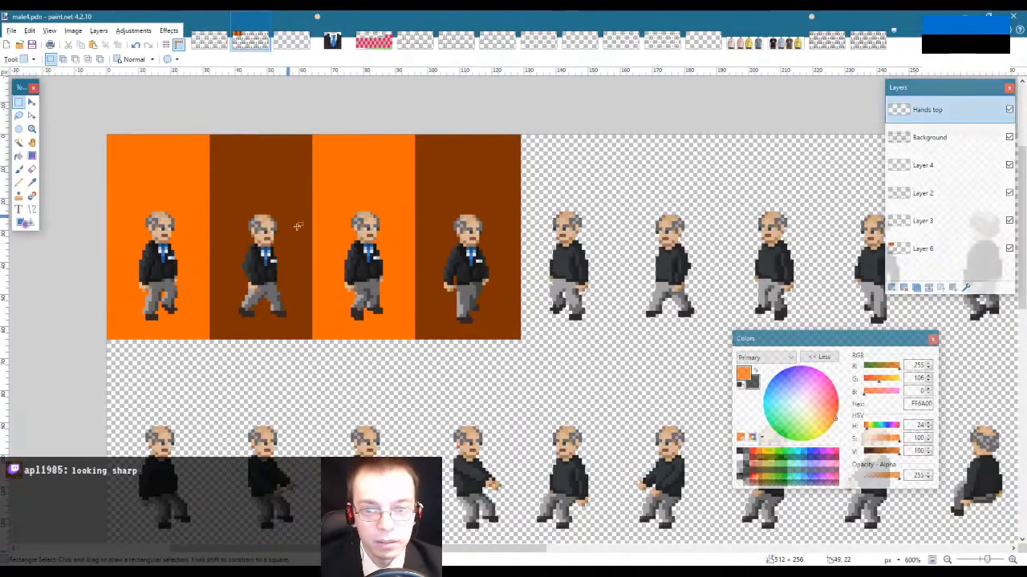
drag(98, 117, 207, 340)
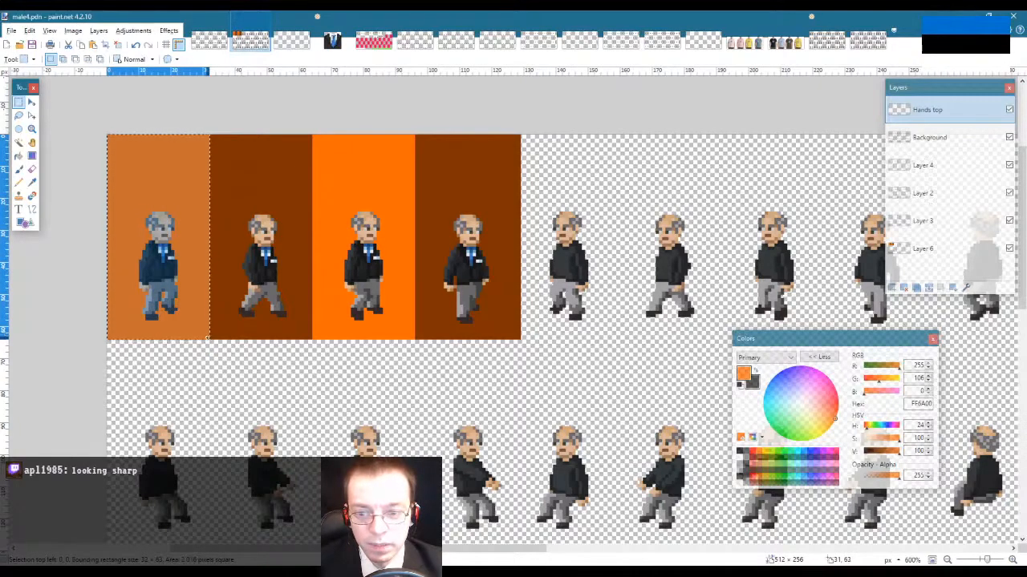
click(29, 30)
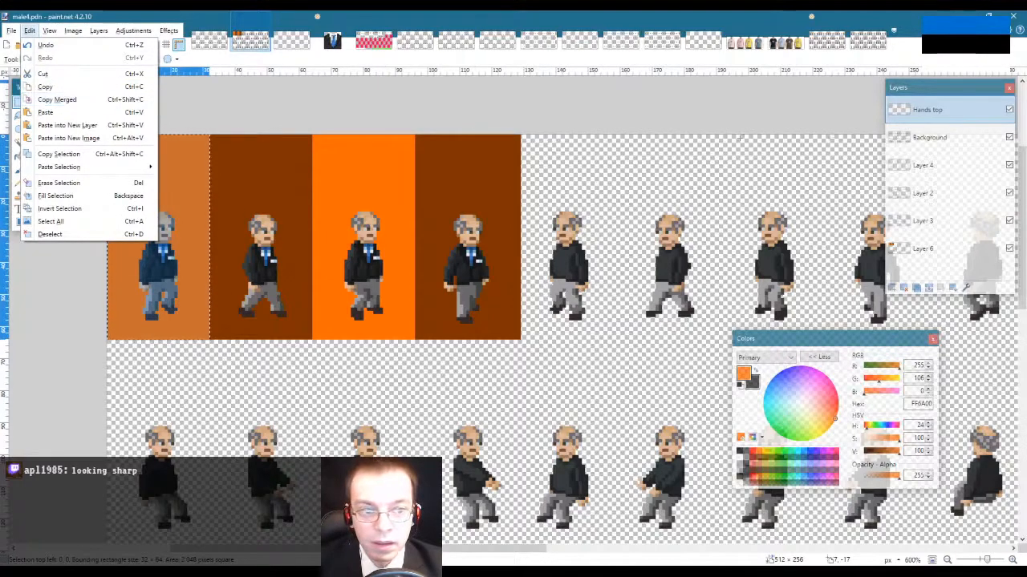
click(1009, 249)
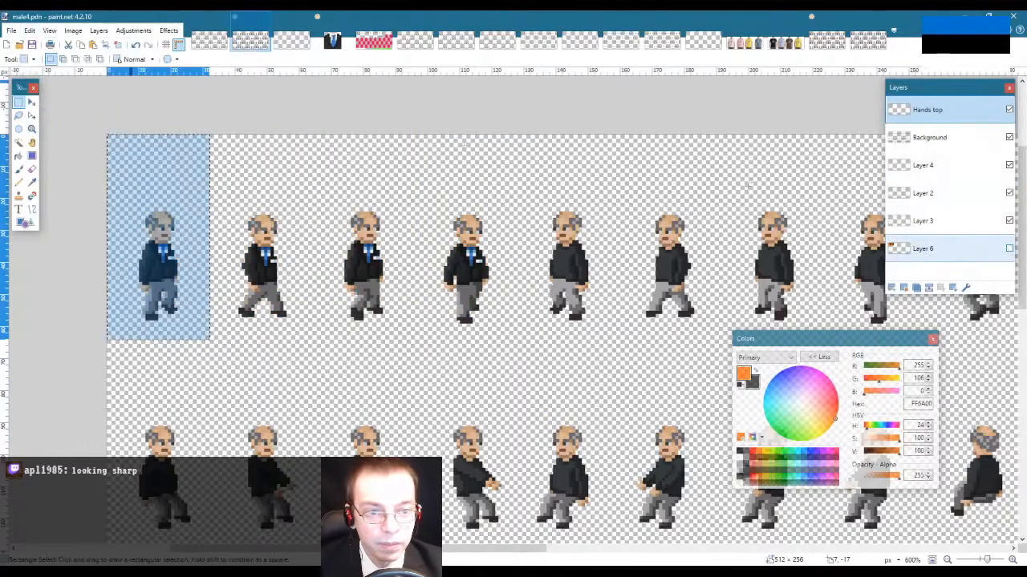
click(29, 30)
click(65, 98)
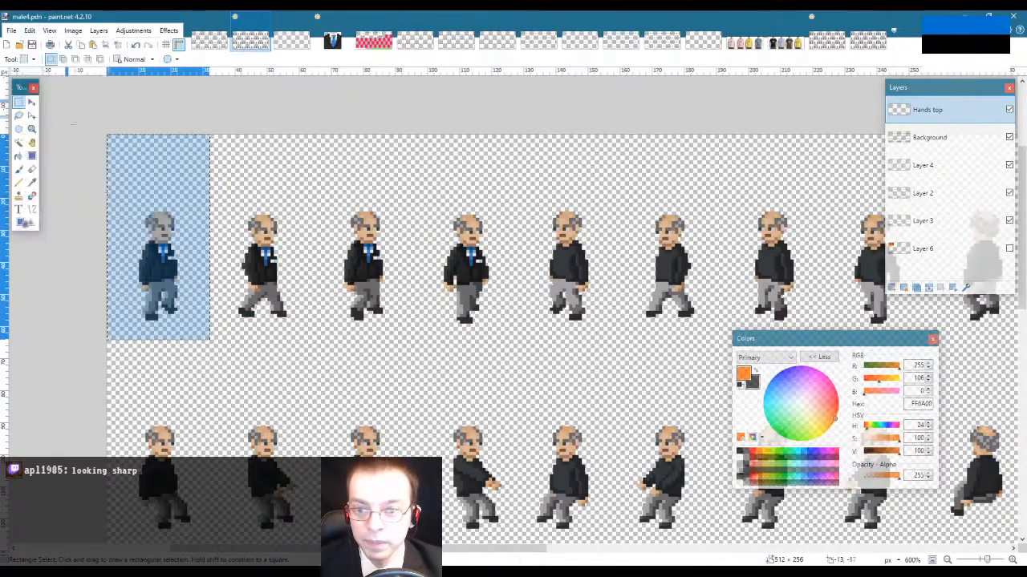
Step: Switch to GraphicsGale and open the size settings for a new 24bit (Full color) image
key(alt+Tab)
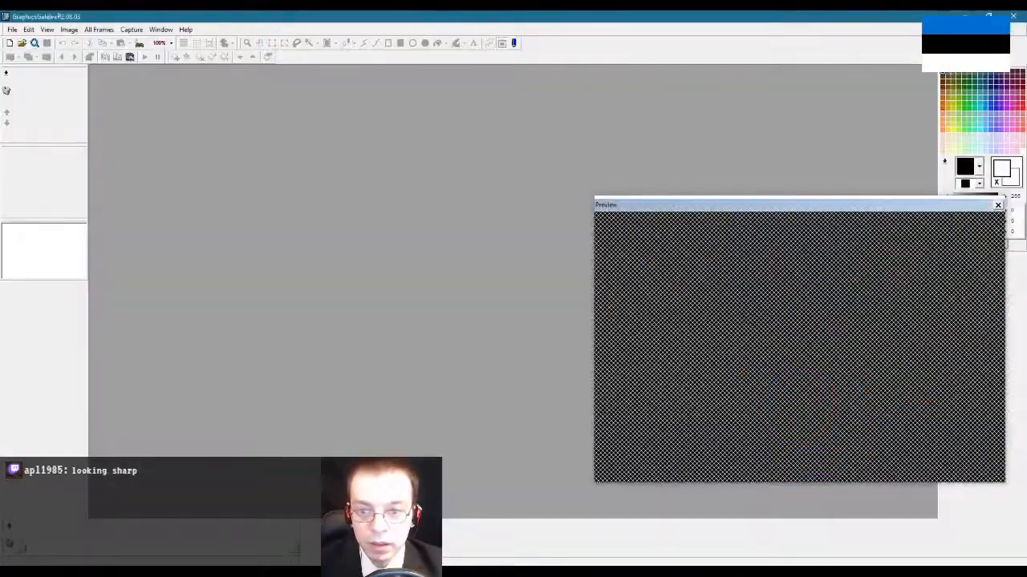
click(13, 30)
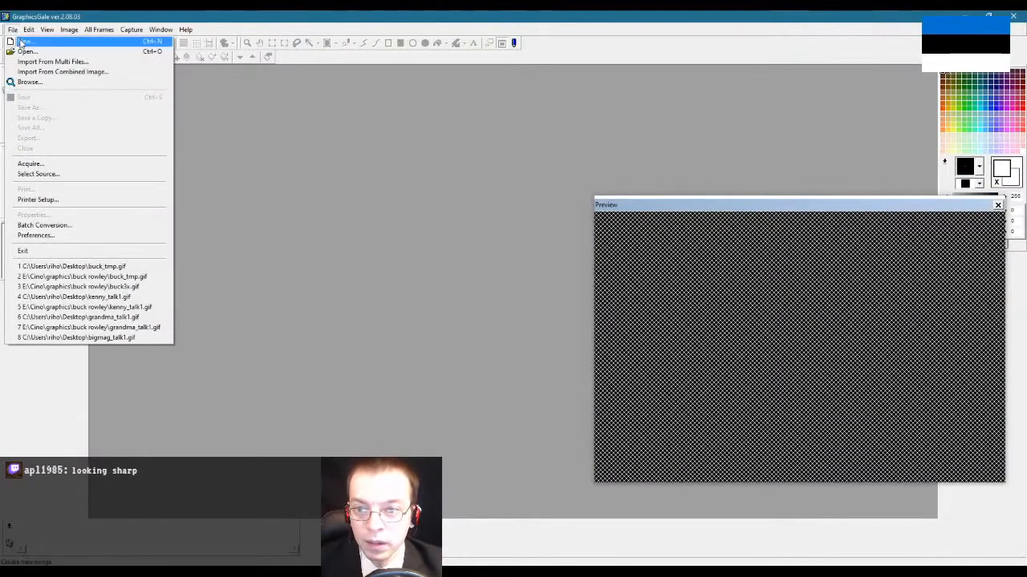
click(21, 43)
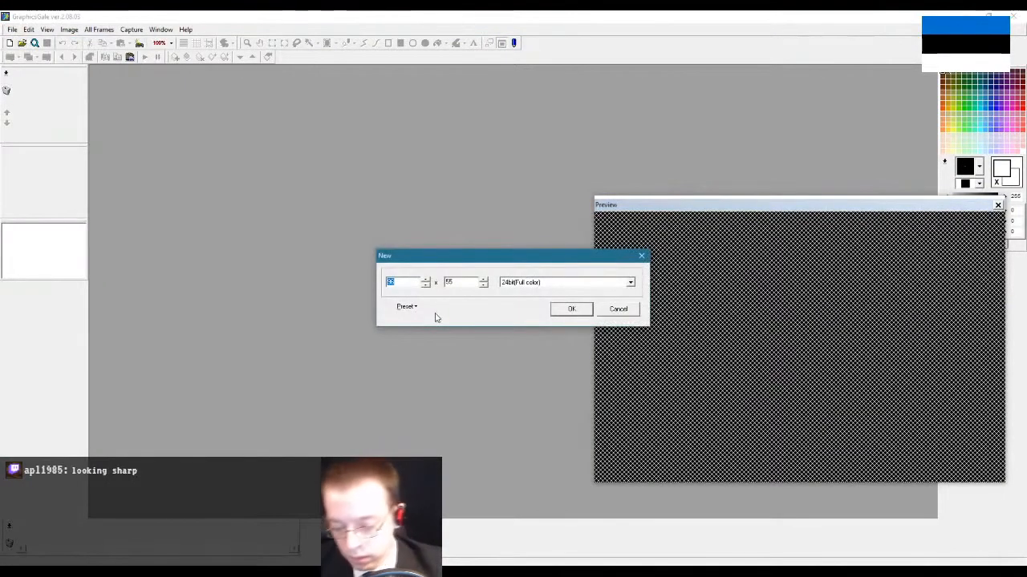
double_click(455, 282)
Step: Switch back to paint.net, view the male1.png sheet and return to male4.pdn to check the frame selection
key(alt+Tab)
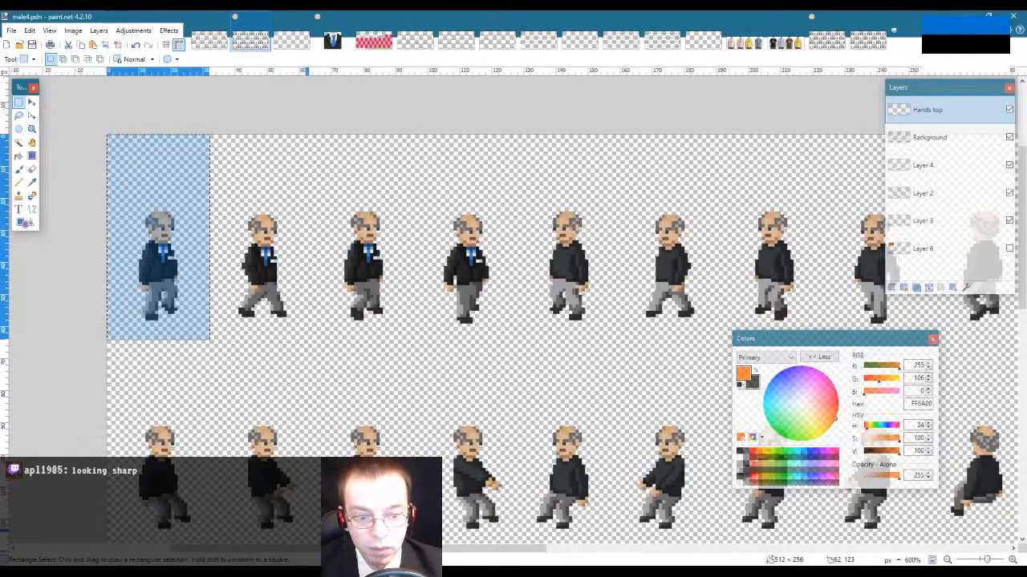
click(456, 40)
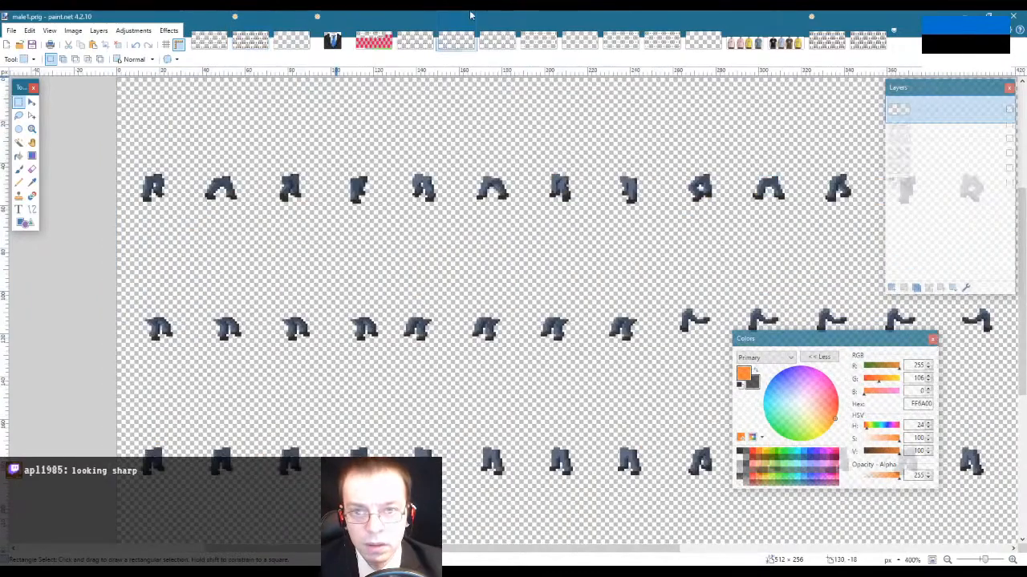
click(250, 40)
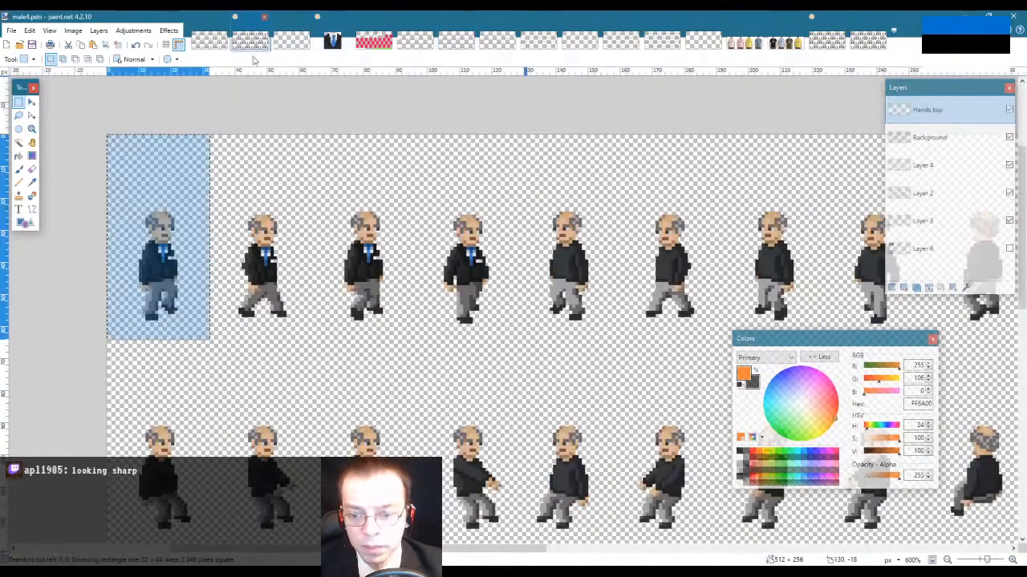
Step: Switch to GraphicsGale, create a 32 x 64 24bit (Full color) image, and enlarge its window and magnification
click(254, 575)
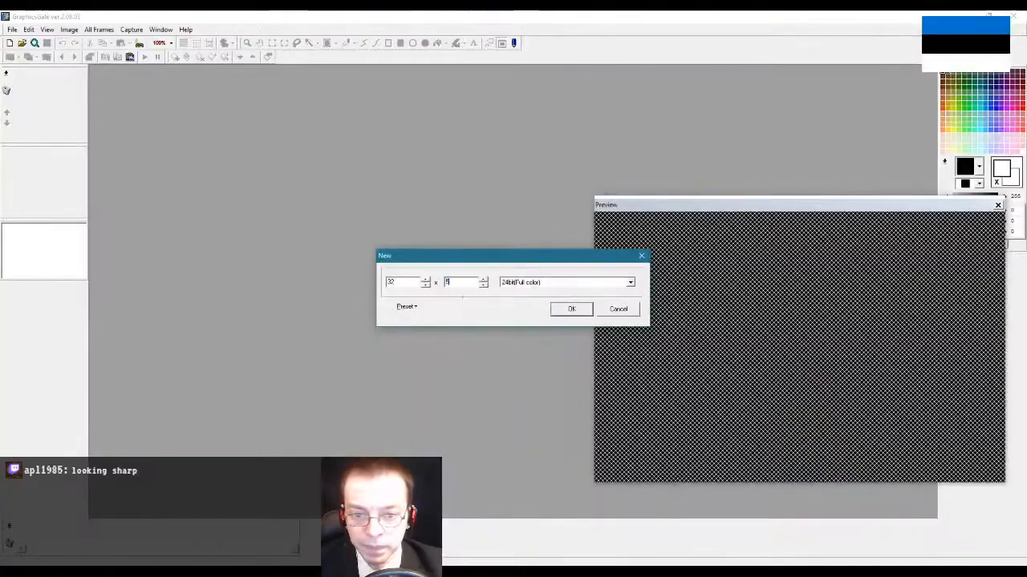
text(64)
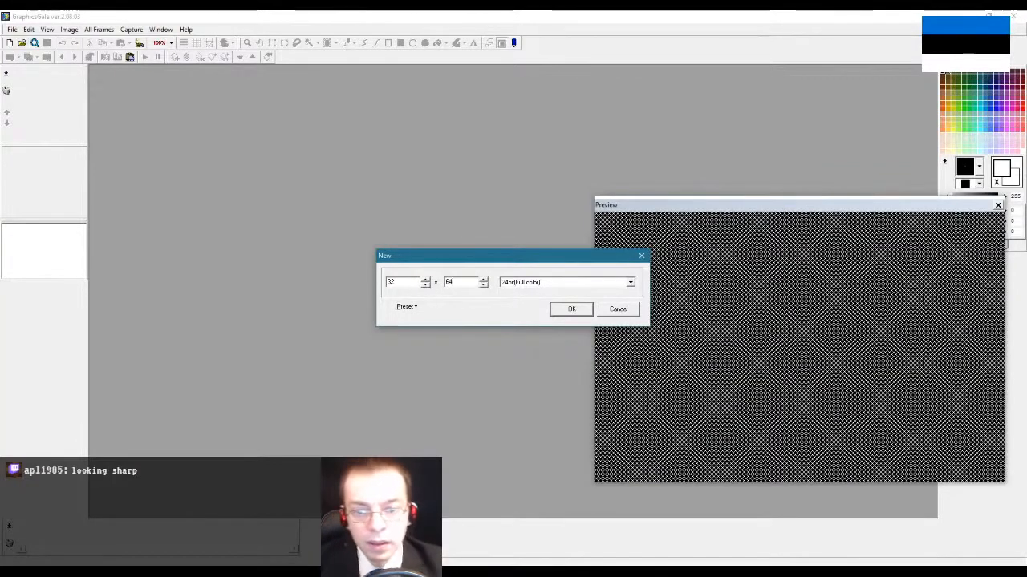
click(571, 308)
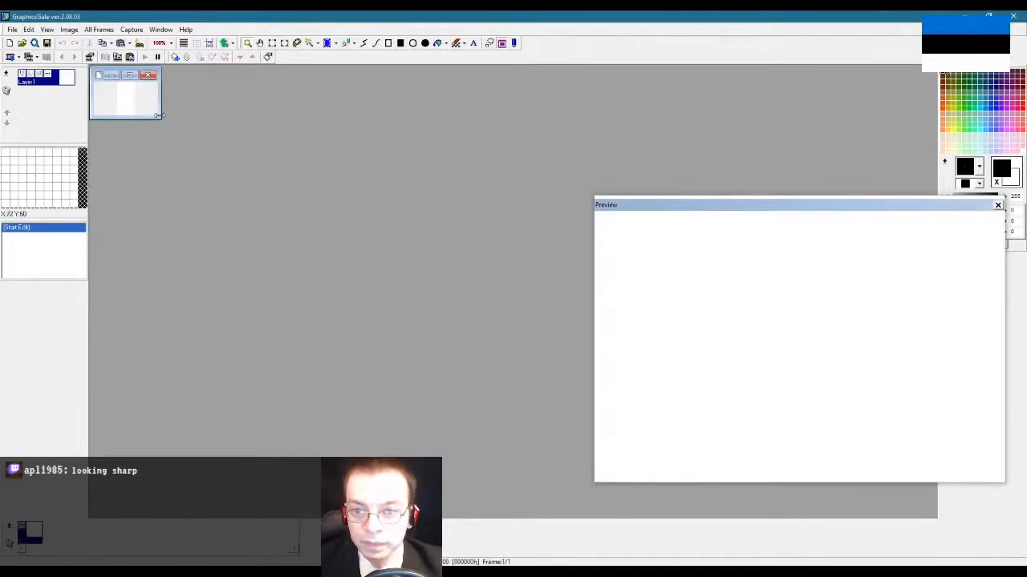
drag(158, 118, 365, 370)
scroll(231, 235, up, 3)
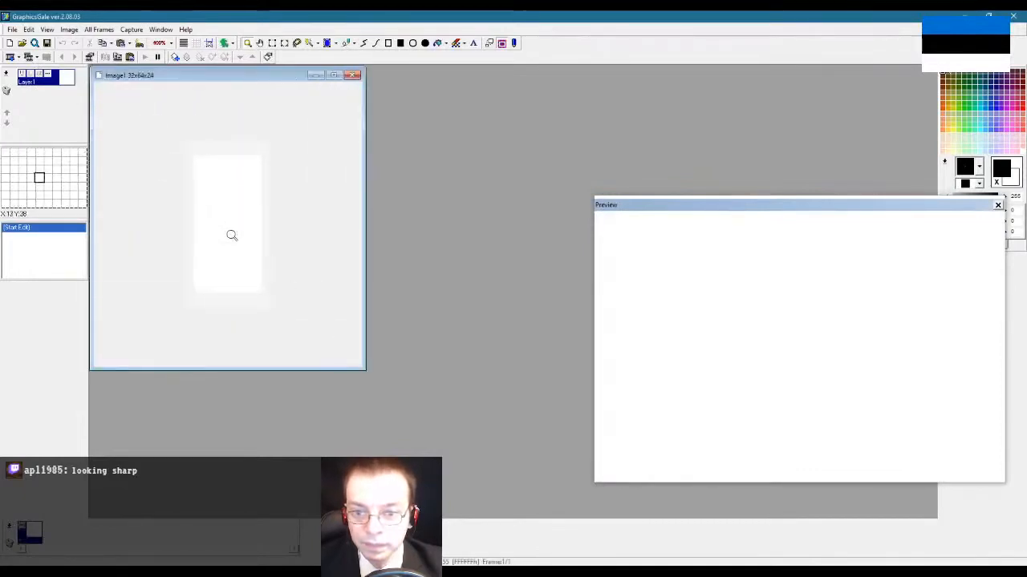
scroll(231, 235, down, 1)
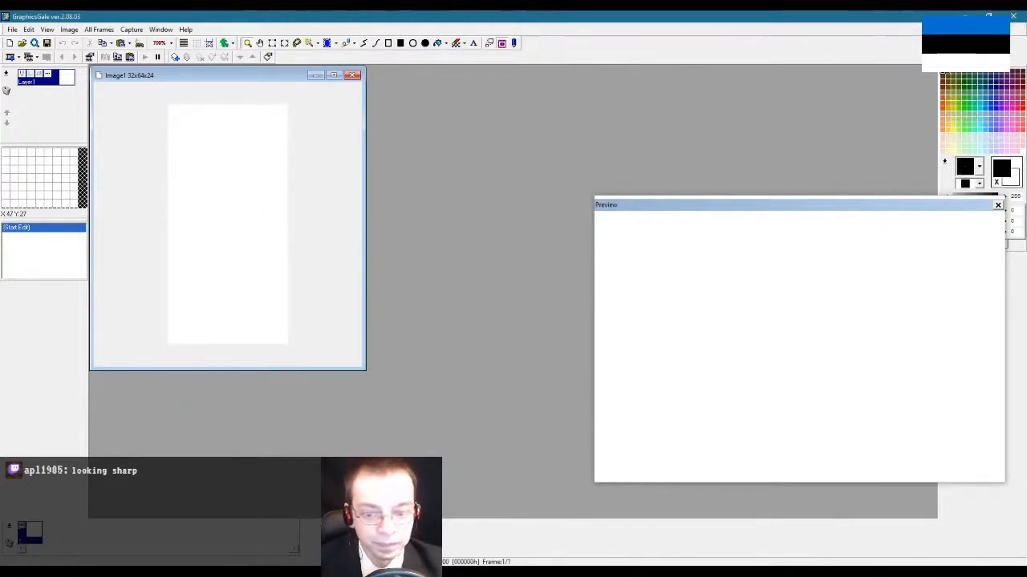
Step: In paint.net, show Layer 6, copy the selected first frame merged from all layers, and paste it into the GraphicsGale image
click(260, 571)
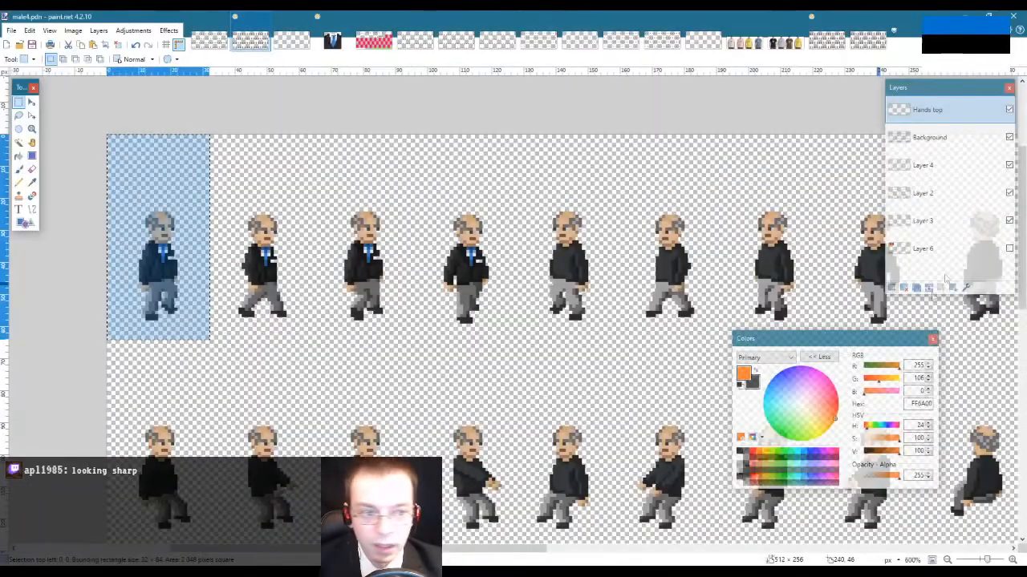
click(1009, 248)
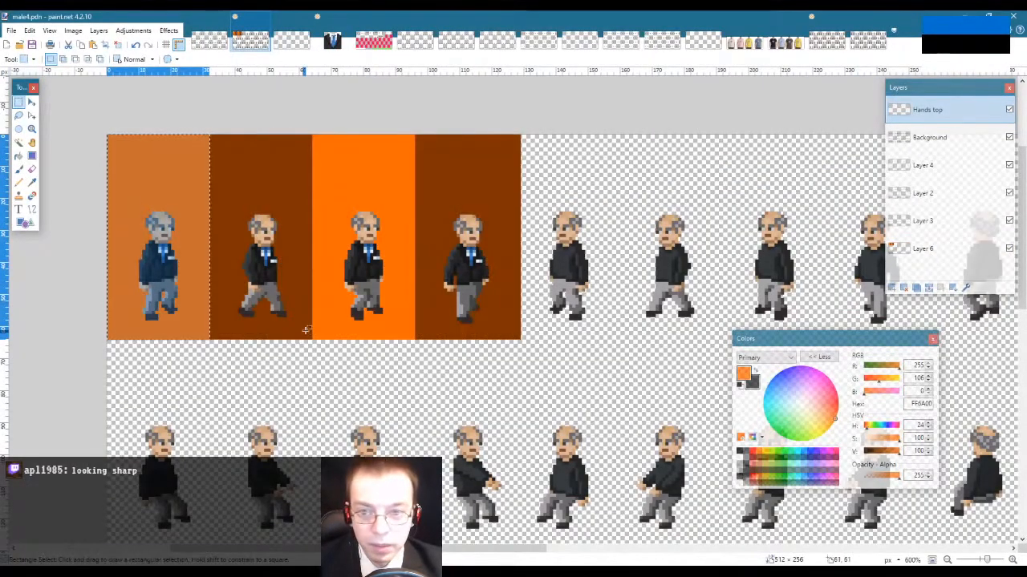
click(32, 30)
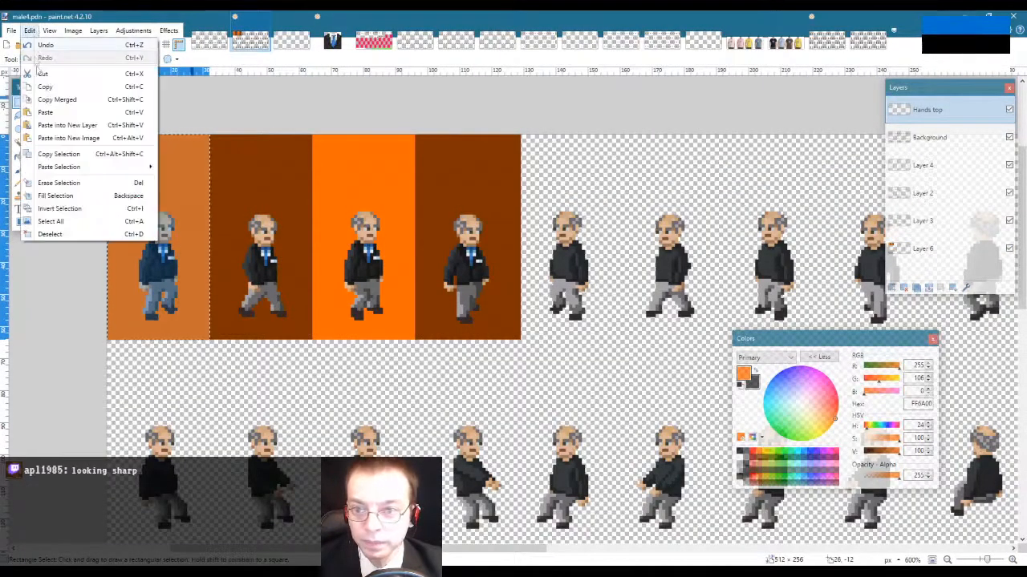
click(56, 96)
key(alt+Tab)
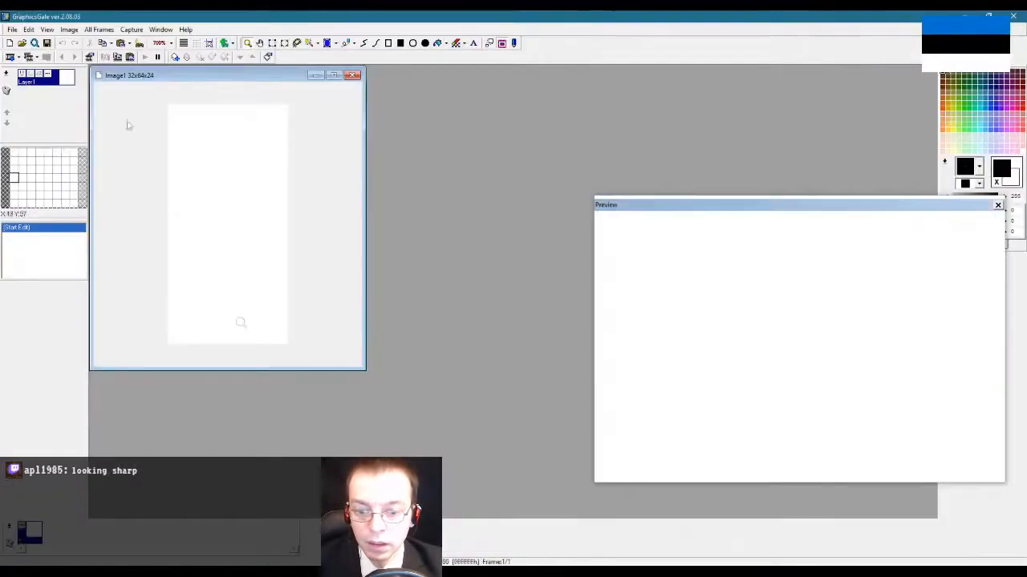
key(ctrl+v)
right_click(249, 158)
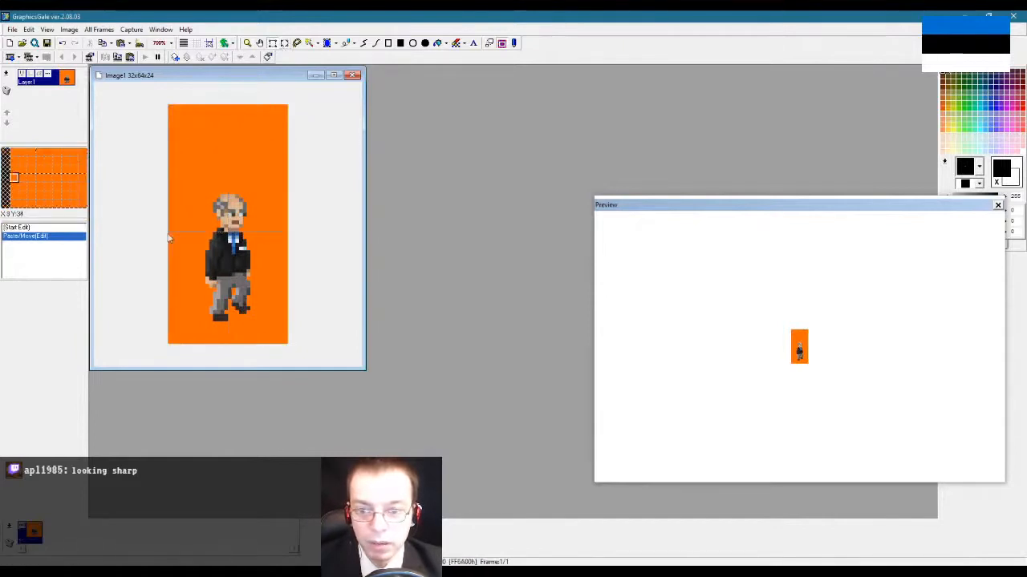
Step: Duplicate the orange frame to its right, keeping the default frame properties
right_click(5, 537)
mouse_move(43, 415)
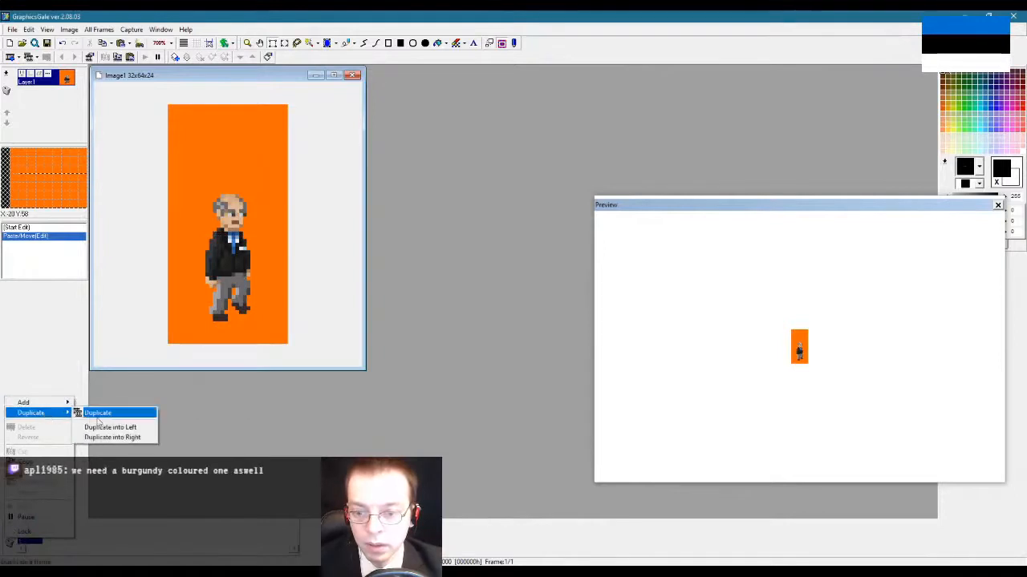
click(122, 438)
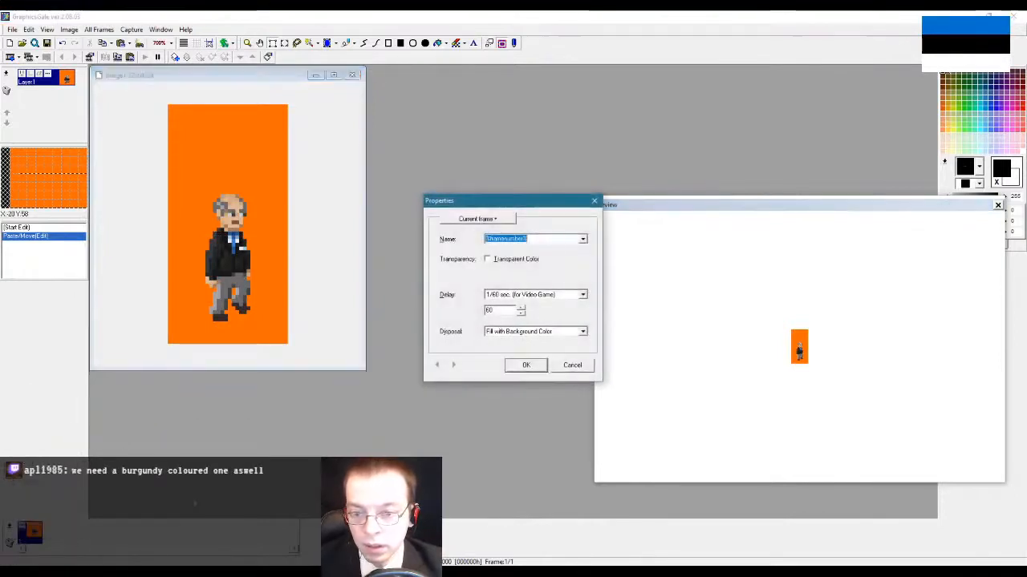
click(525, 365)
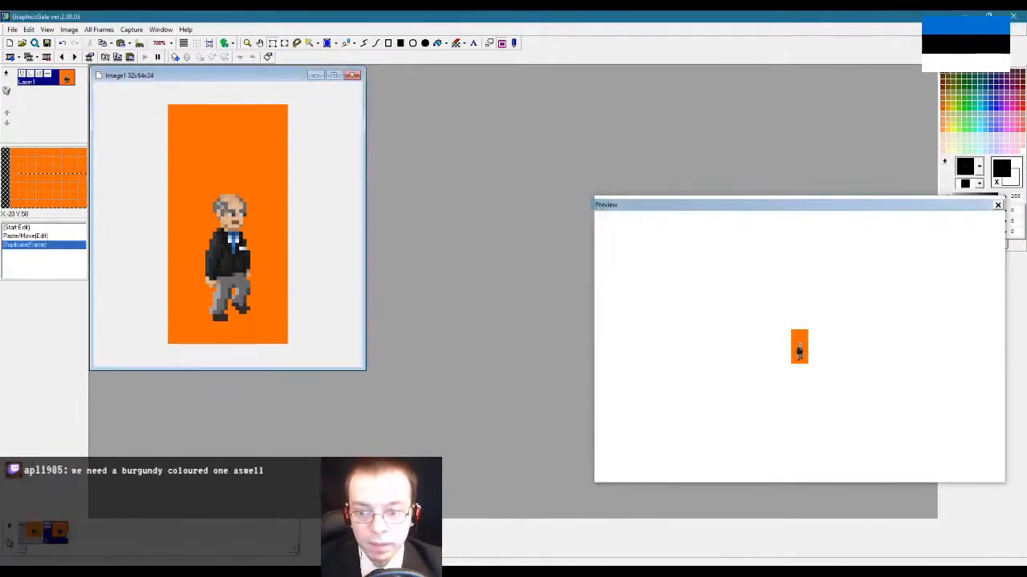
Step: Copy the second walking frame's 32 x 64 cell merged from male4.pdn in paint.net and paste it over GraphicsGale's duplicated frame
key(alt+Tab)
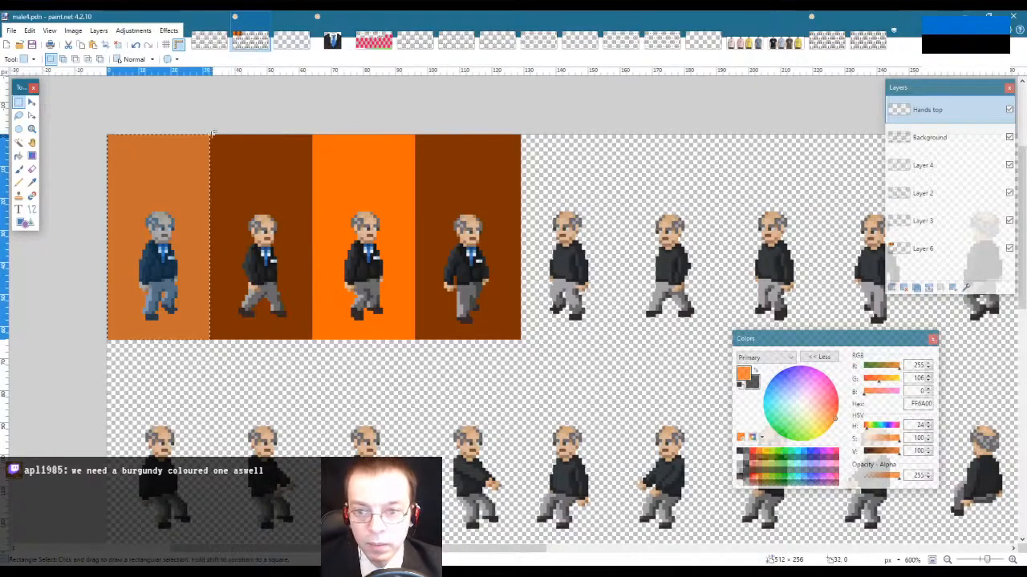
drag(212, 134, 312, 339)
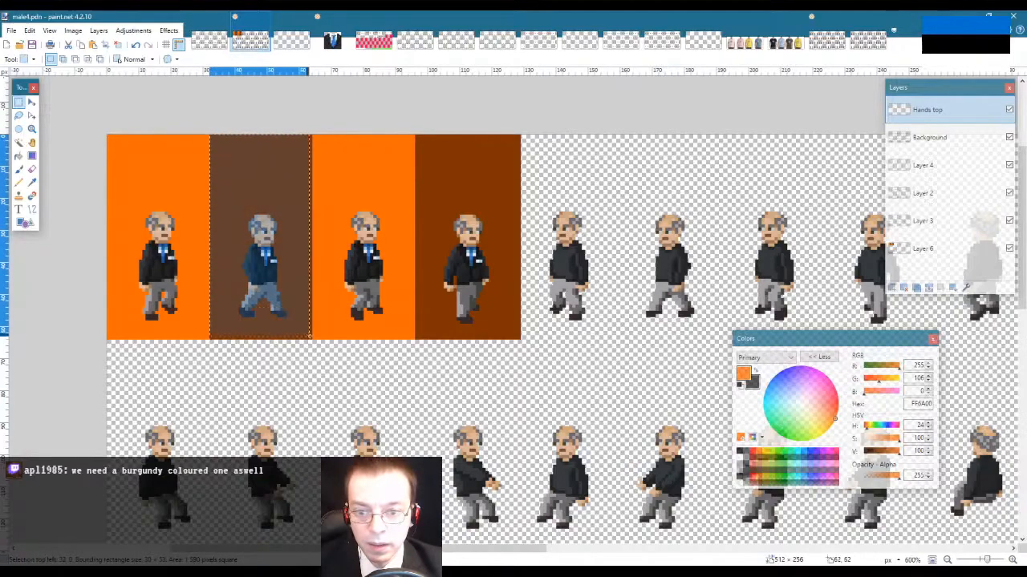
click(32, 30)
click(64, 101)
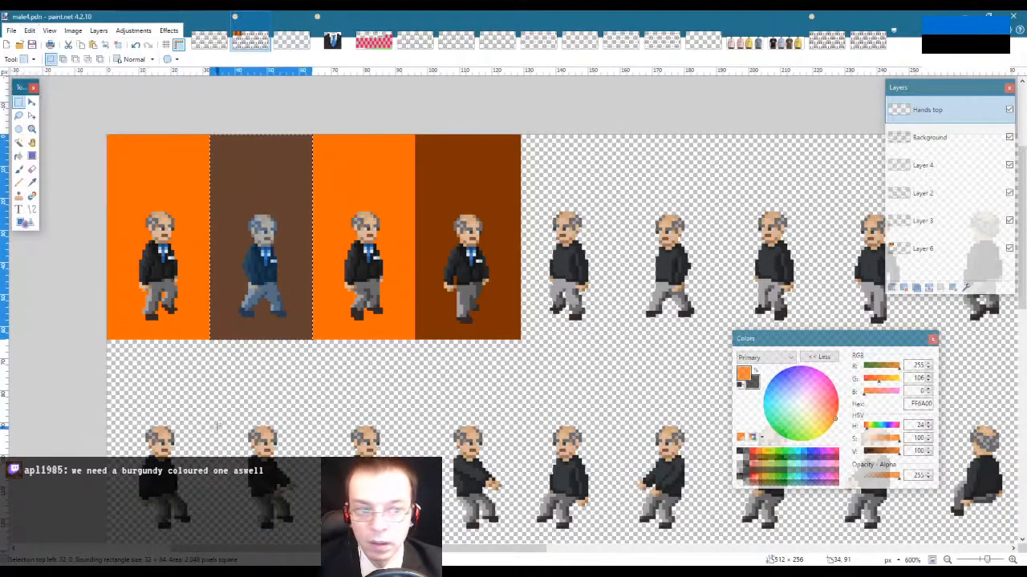
key(alt+Tab)
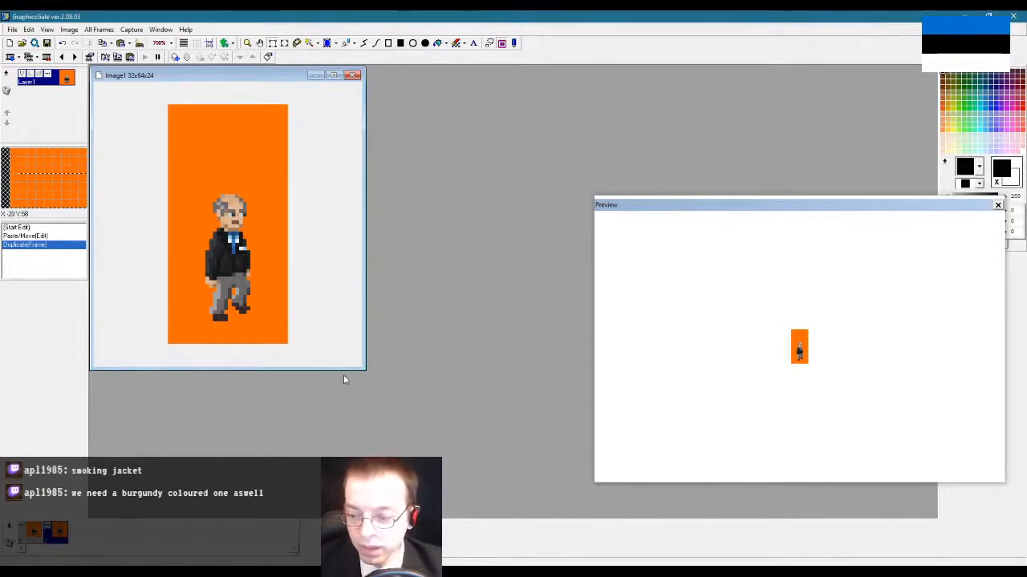
key(ctrl+v)
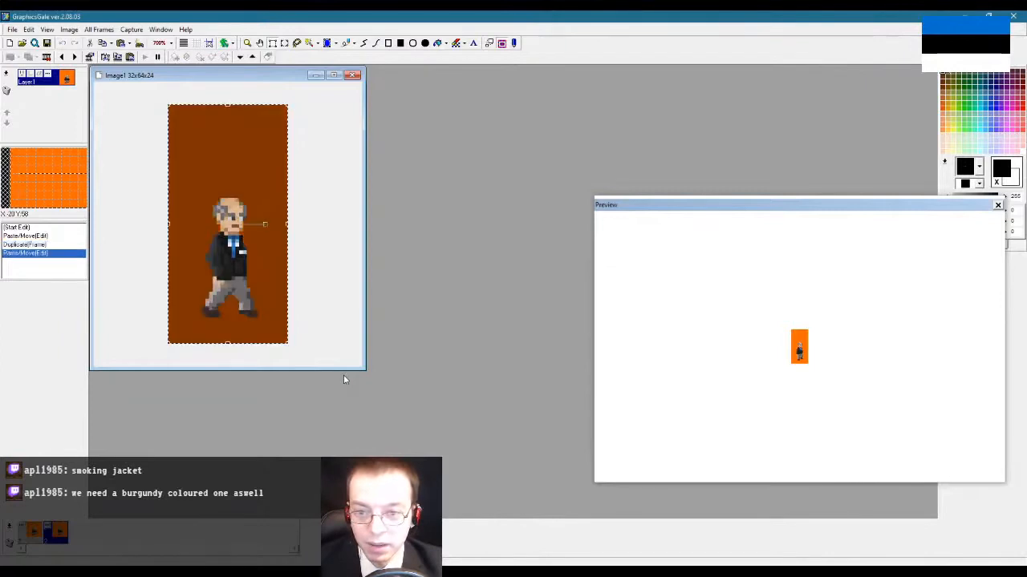
right_click(234, 146)
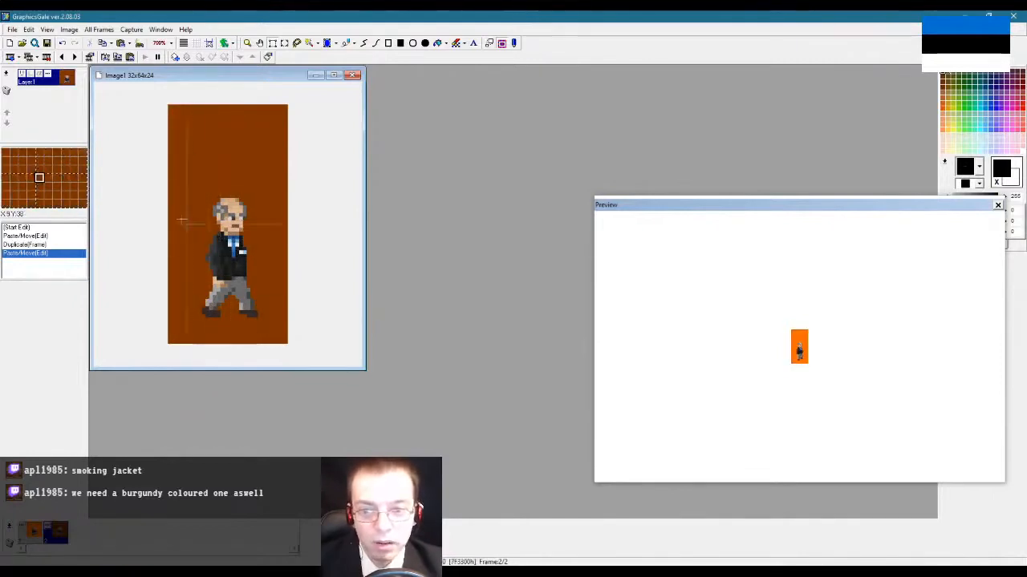
Step: Switch to paint.net, select the third walking frame's 32 x 64 orange cell in male4.pdn, and return to GraphicsGale
key(alt+Tab)
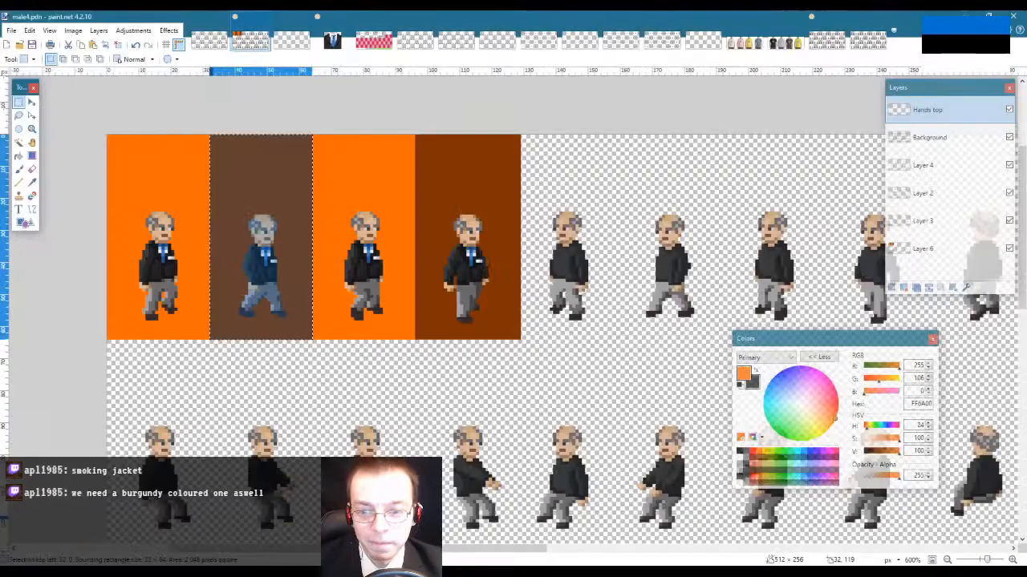
drag(314, 134, 415, 329)
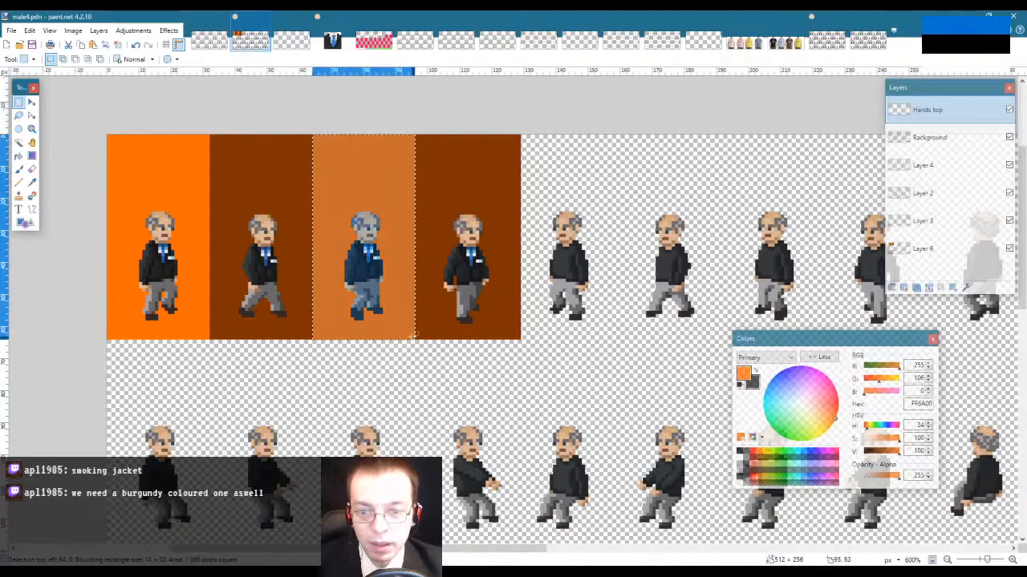
key(alt+Tab)
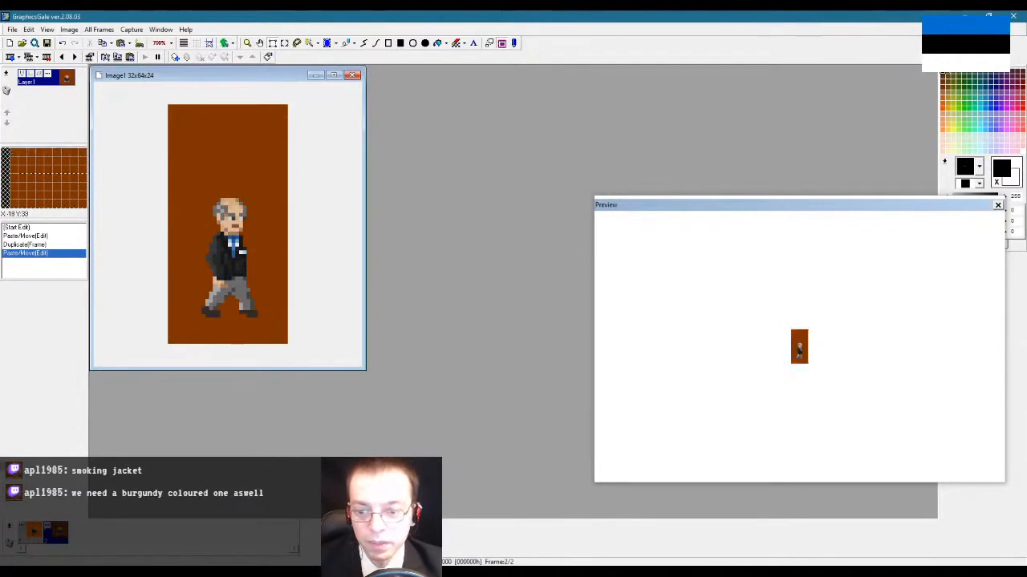
Step: Insert a new frame to the right of the second frame, keeping the default frame properties
right_click(8, 528)
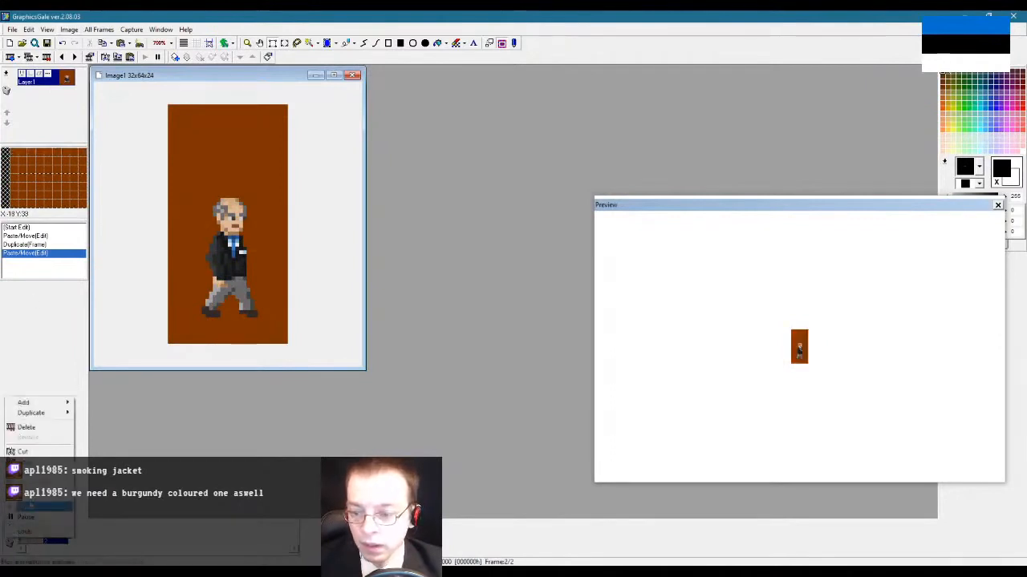
mouse_move(62, 407)
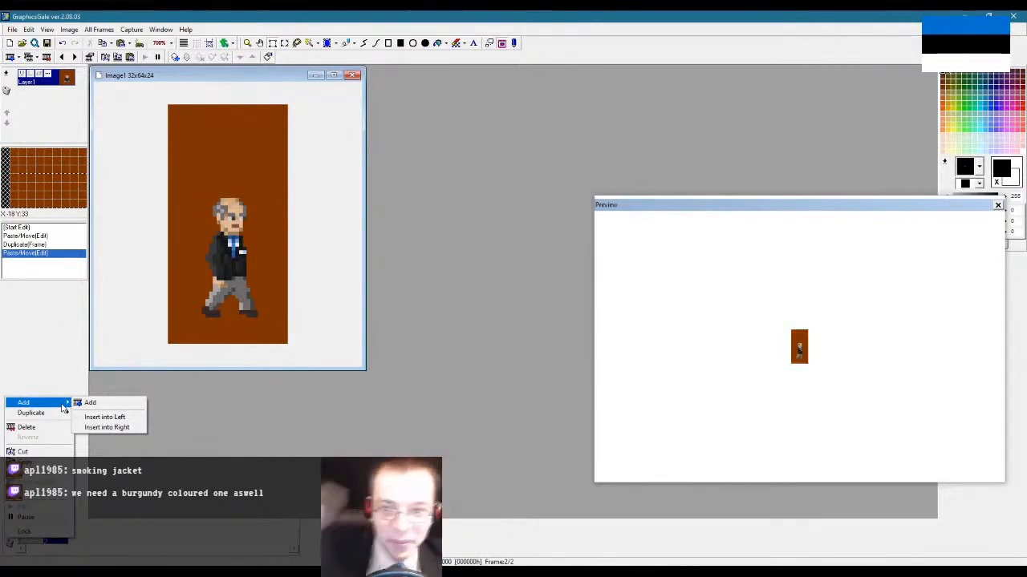
click(127, 429)
click(538, 369)
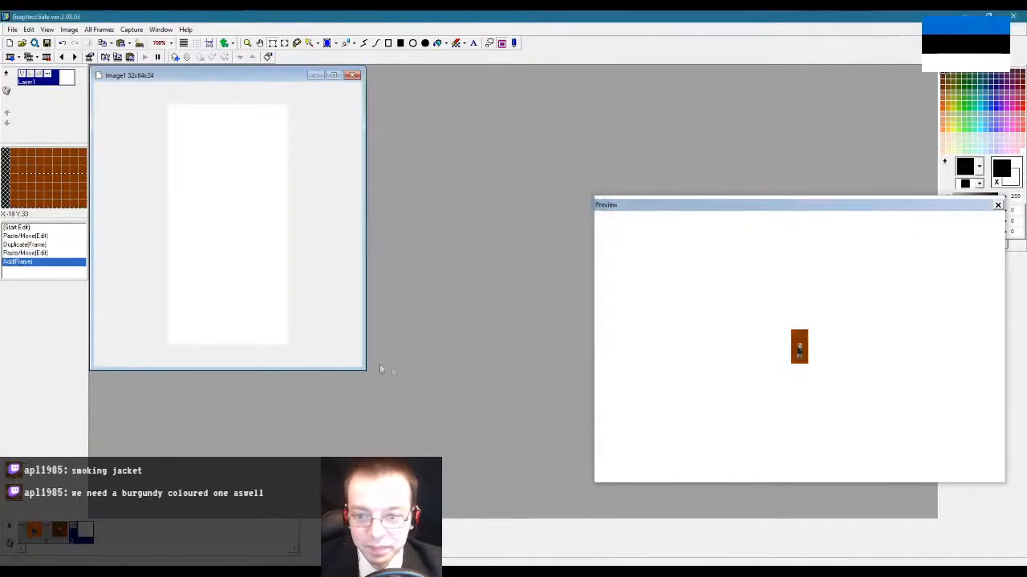
key(ctrl+v)
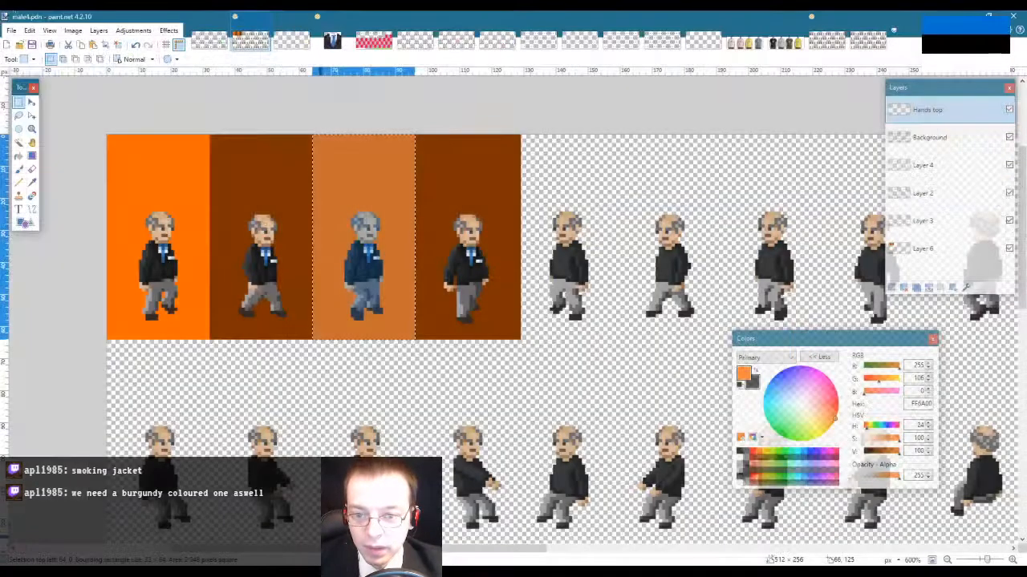
Step: Copy the selected third walking frame merged from all layers in paint.net and paste it into GraphicsGale's third frame
key(alt+Tab)
click(29, 31)
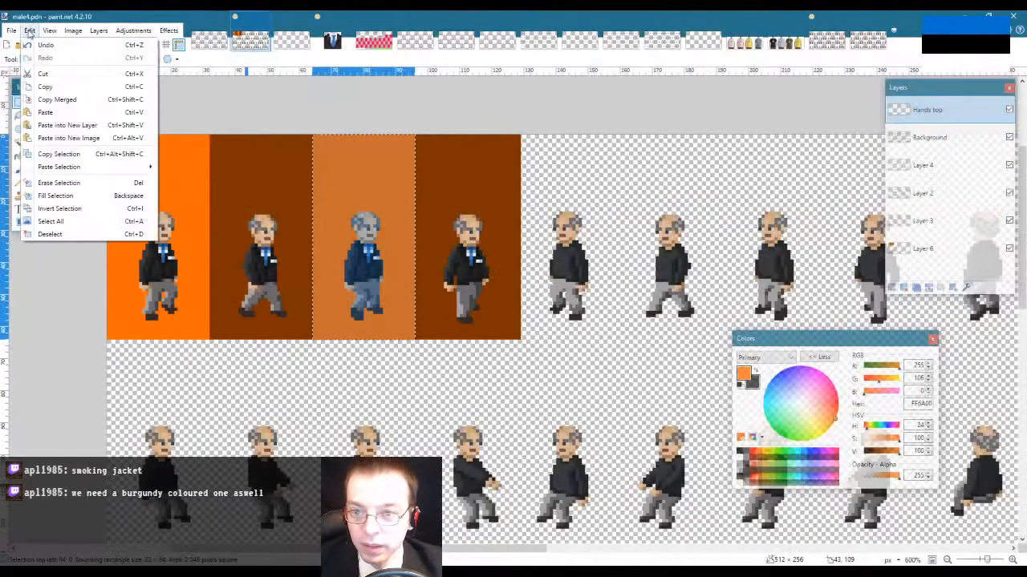
click(57, 99)
key(alt+Tab)
key(ctrl+v)
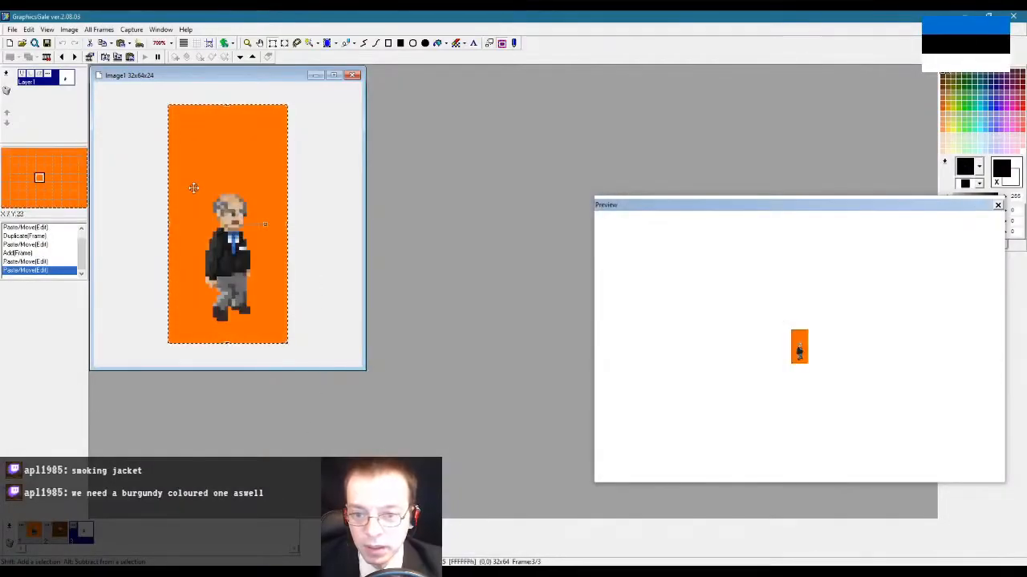
right_click(193, 188)
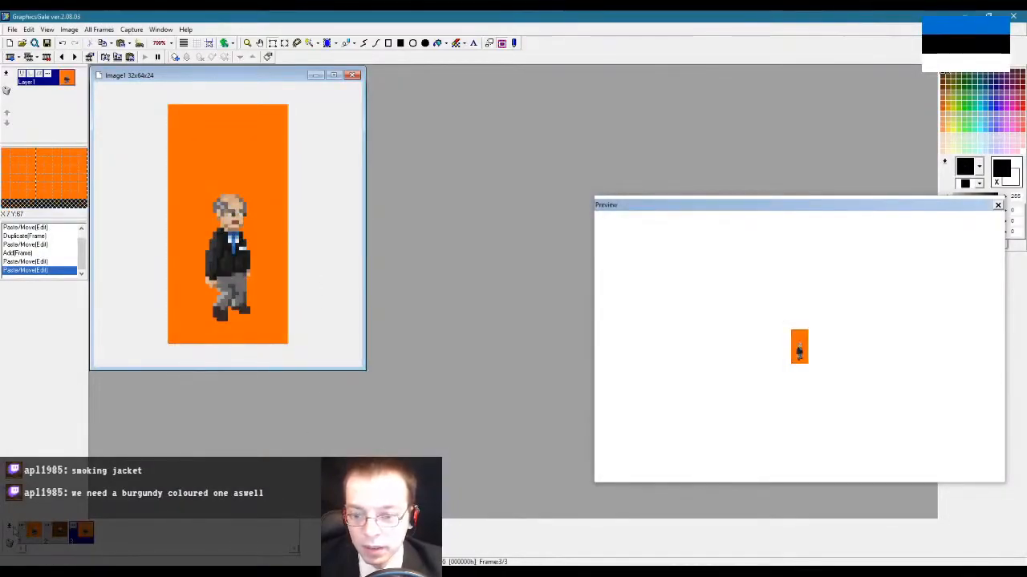
Step: Insert a blank fourth frame to the right of the third frame with the default frame properties
right_click(14, 531)
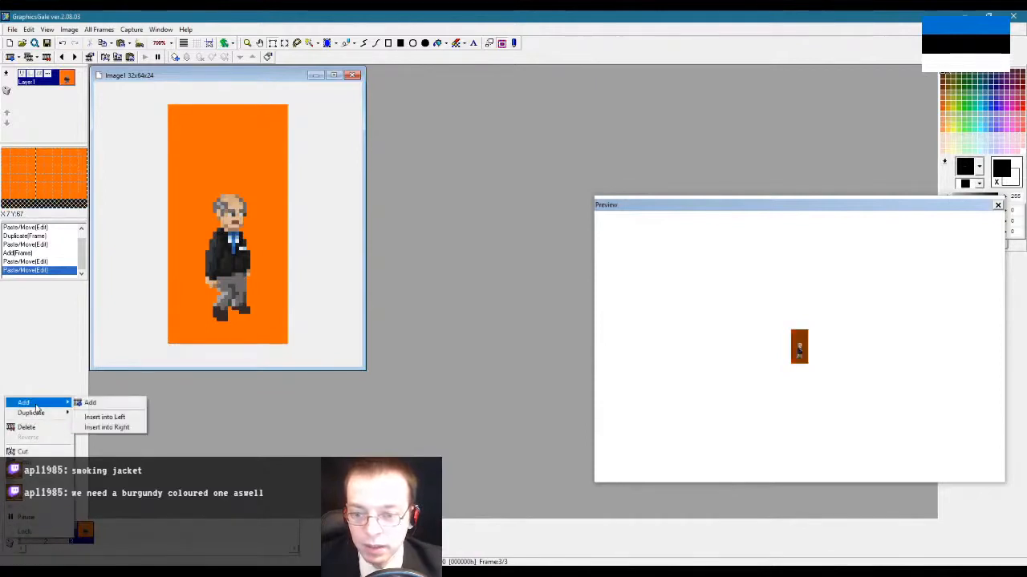
click(110, 427)
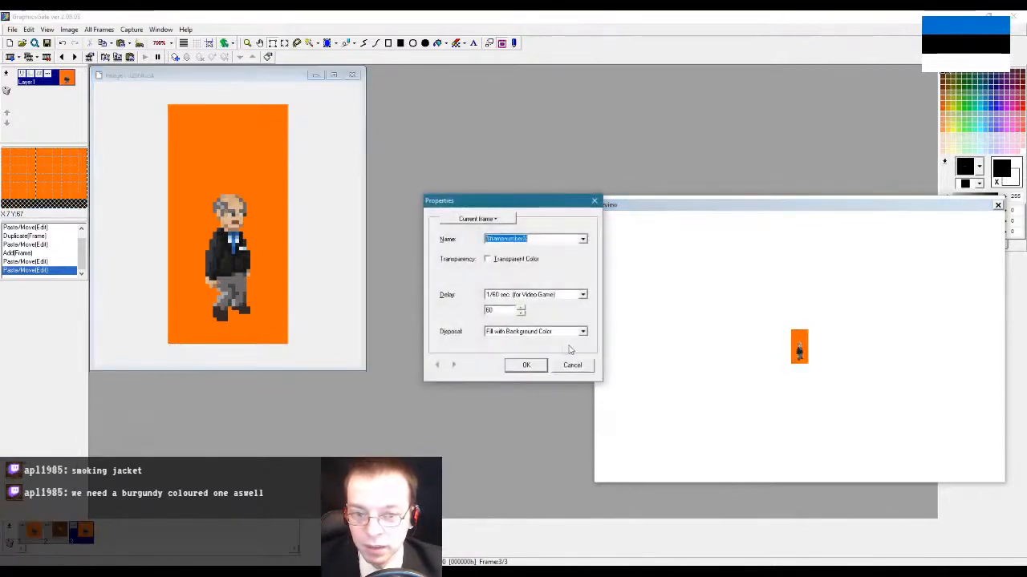
click(514, 365)
Step: Switch to paint.net, select the fourth walking frame's brown cell in male4.pdn, and copy it merged from all visible layers
key(alt+Tab)
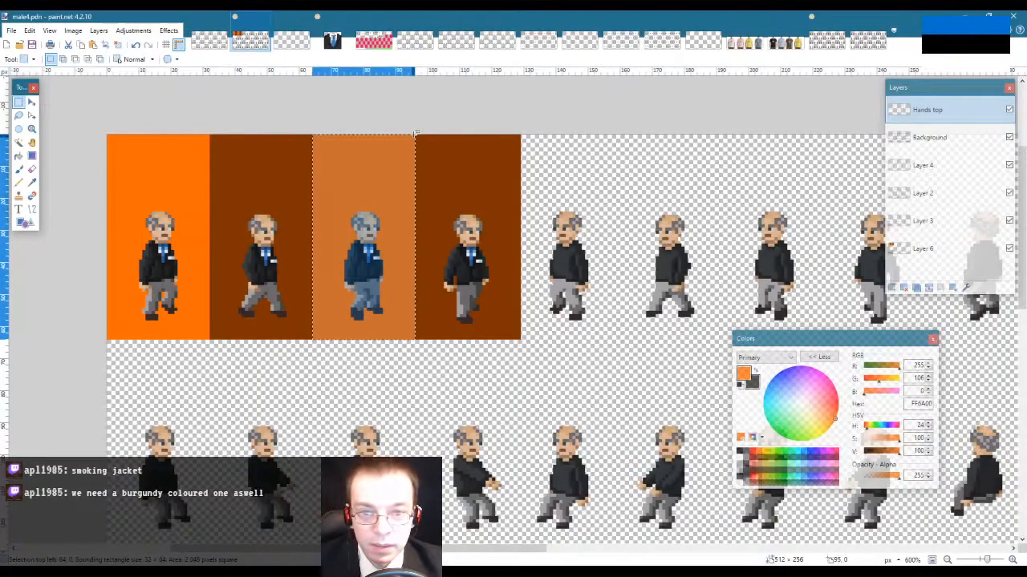
drag(415, 135, 521, 340)
key(alt+Tab)
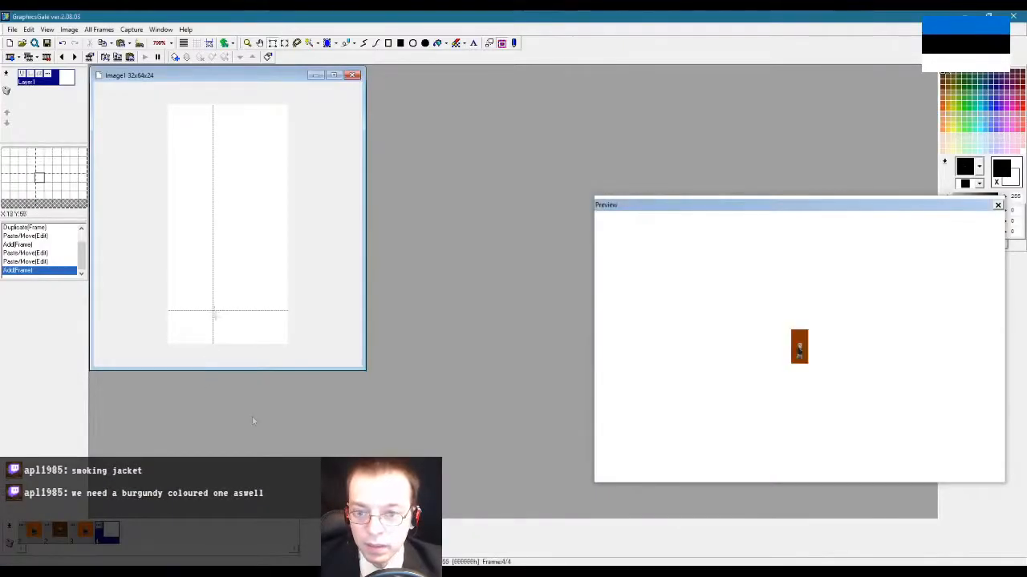
key(alt+Tab)
click(29, 30)
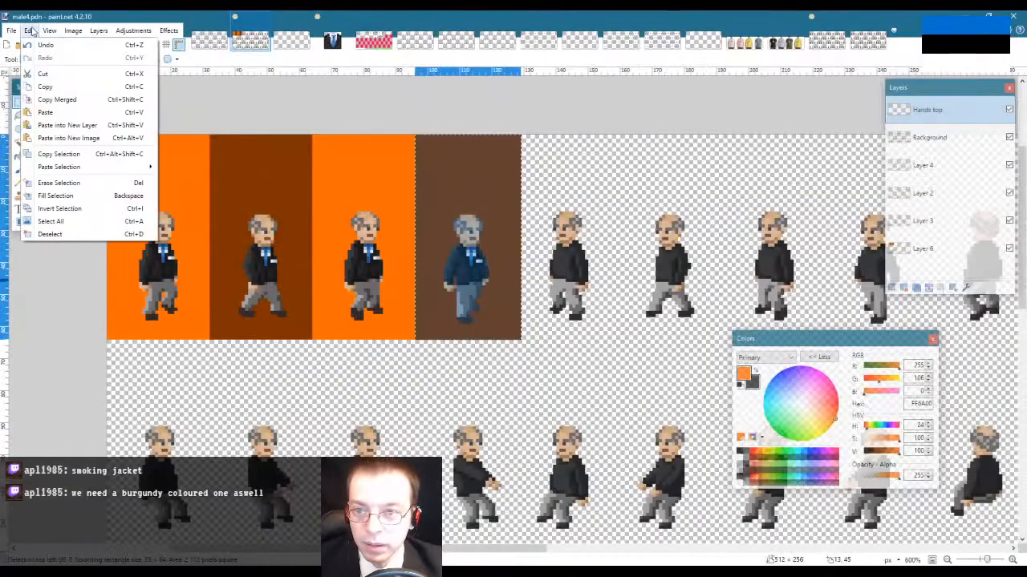
click(72, 100)
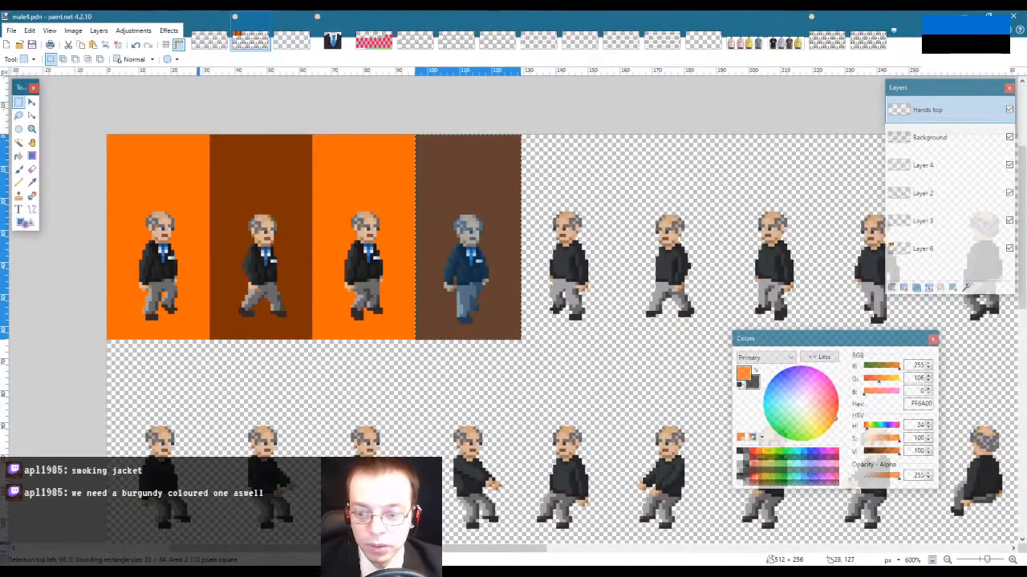
Step: Switch to GraphicsGale and paste the copied fourth walking frame into the blank fourth frame
key(alt+Tab)
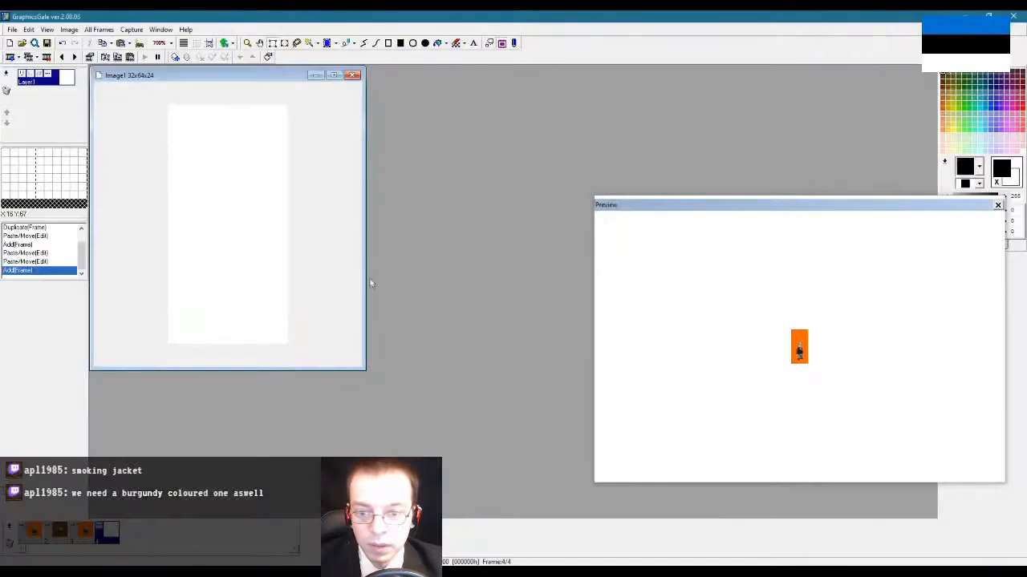
key(ctrl+v)
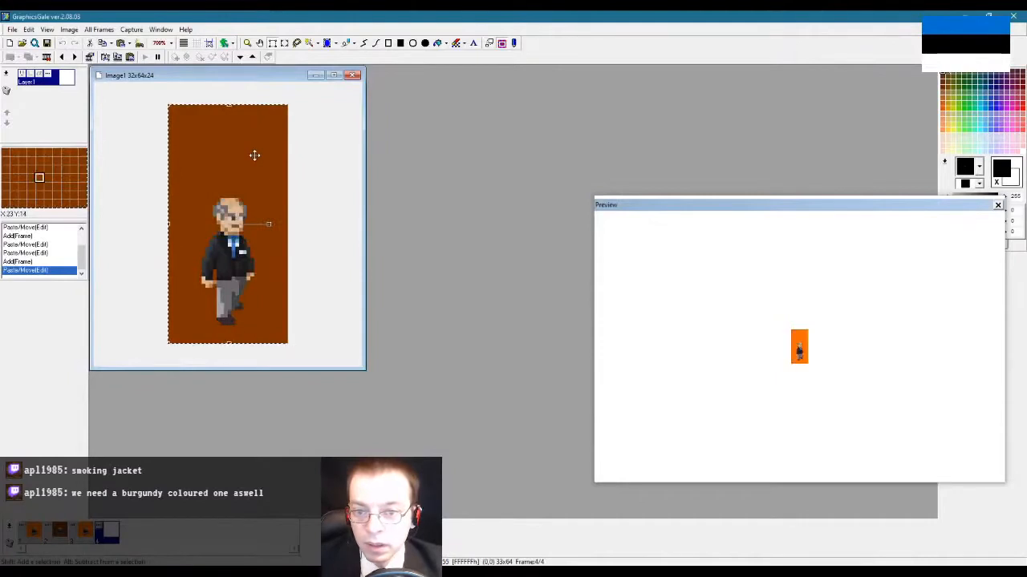
click(328, 231)
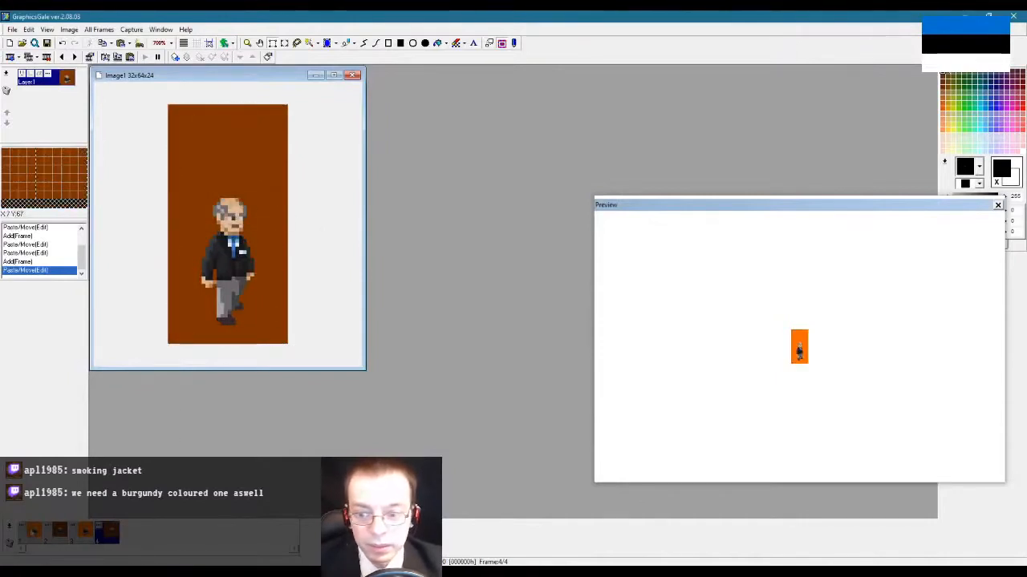
Step: Sample the first frame's orange background and flood fill the brown backgrounds of the second and fourth frames with it
click(32, 533)
click(59, 531)
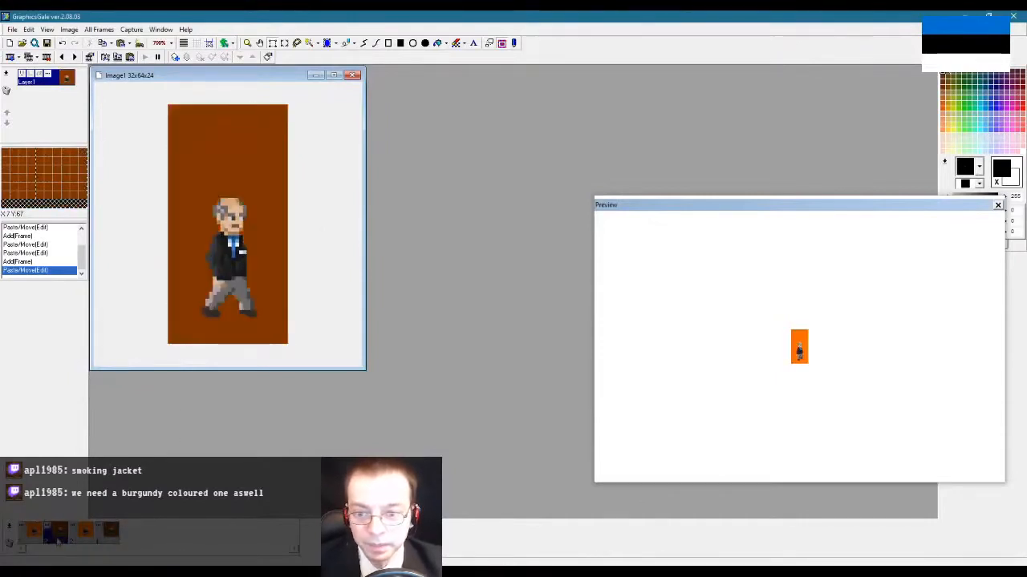
click(437, 44)
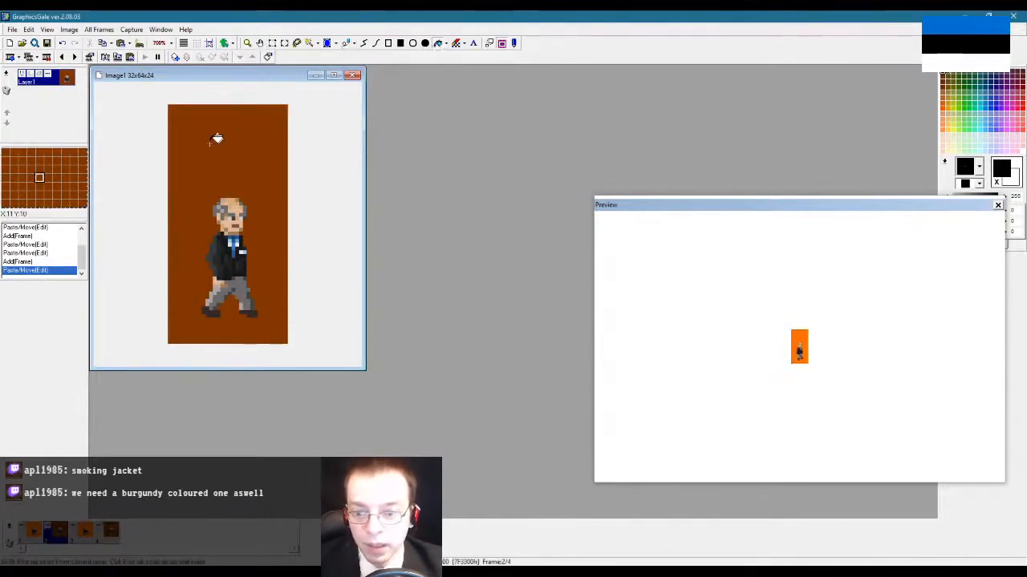
click(32, 530)
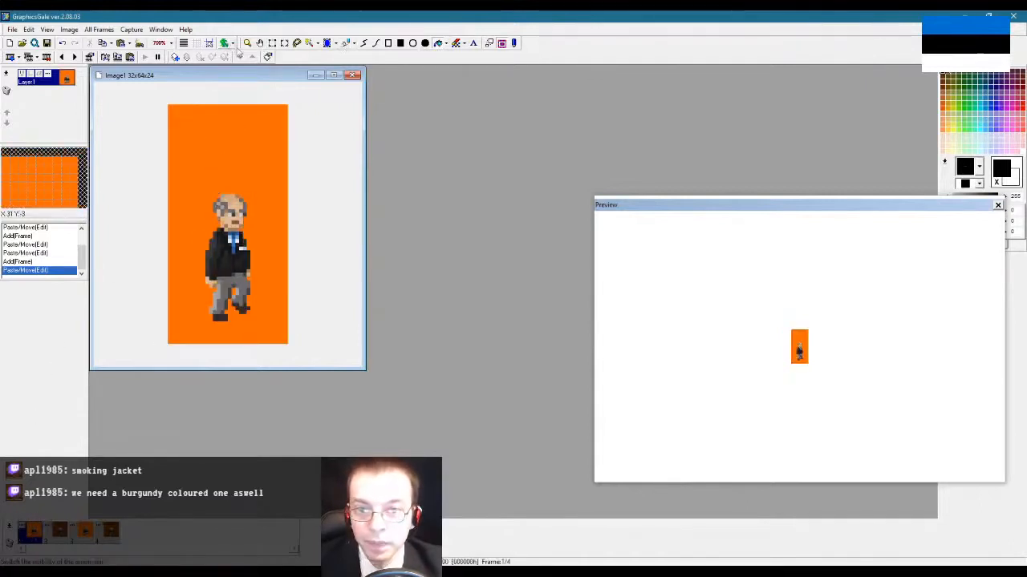
click(438, 43)
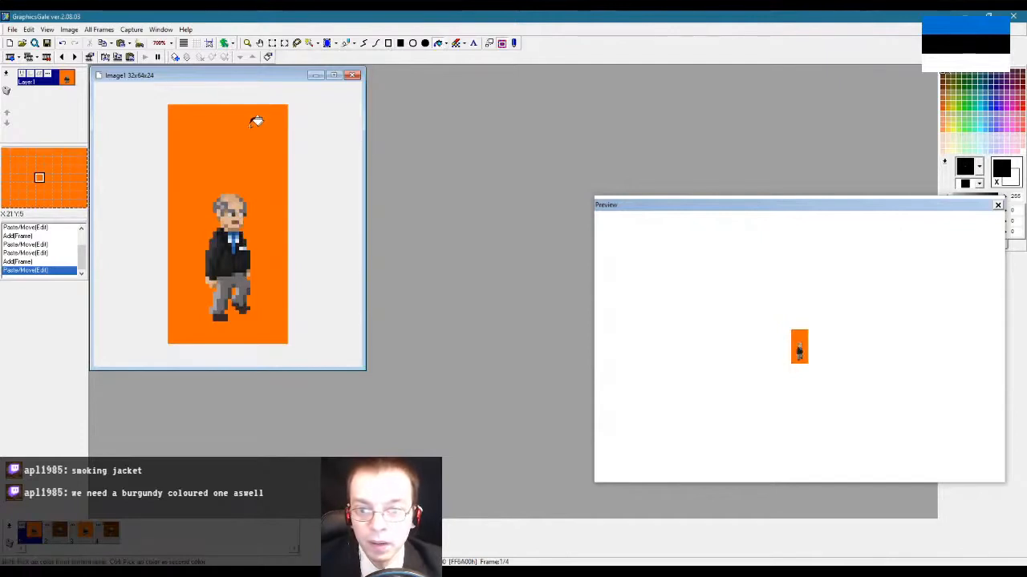
right_click(255, 121)
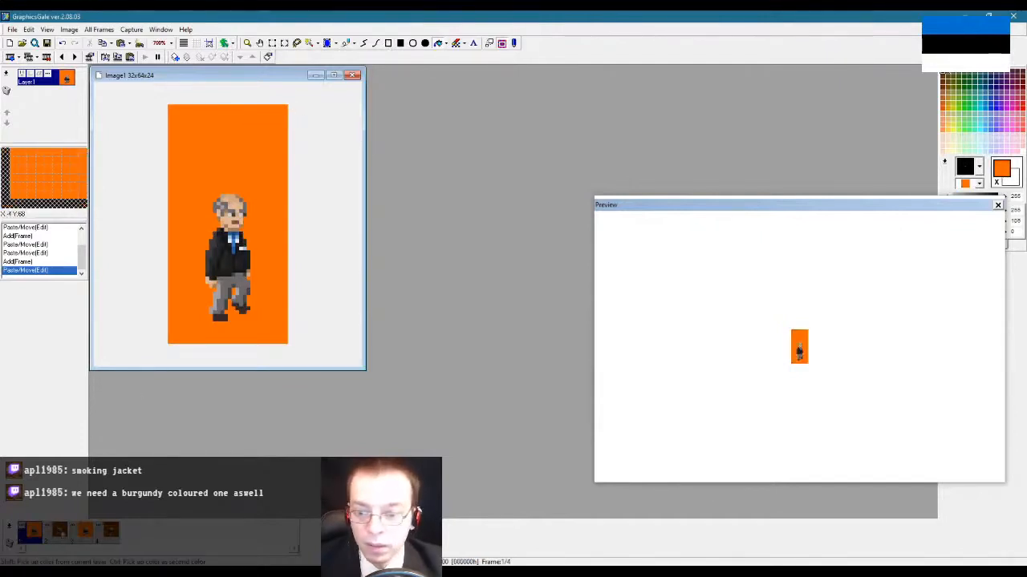
key(Right)
click(248, 131)
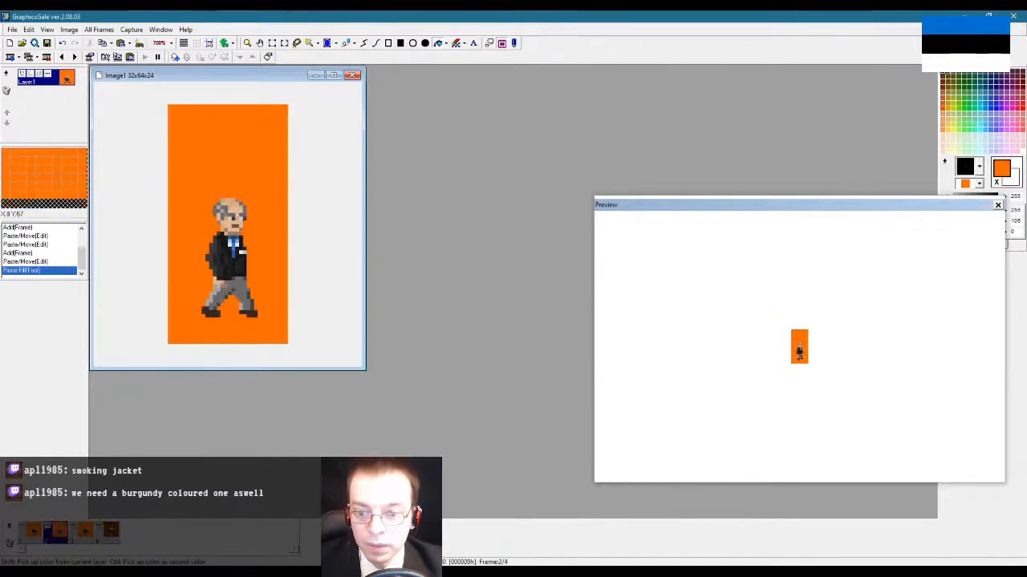
key(Right)
key(Right)
click(270, 144)
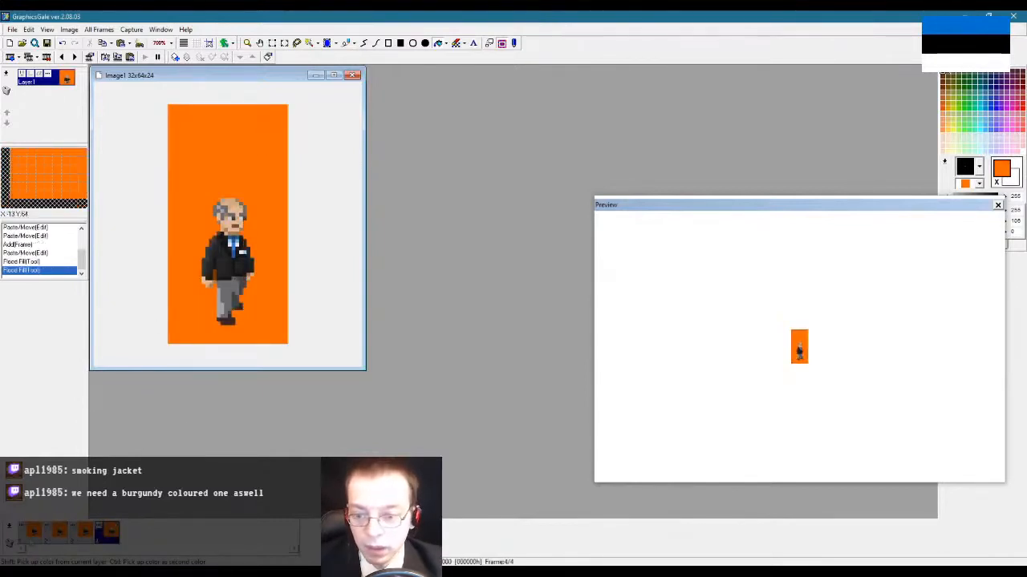
Step: Select all four frames and set their delay unit to 1/60 sec. (for Video Game) in the frame properties
shift+click(24, 535)
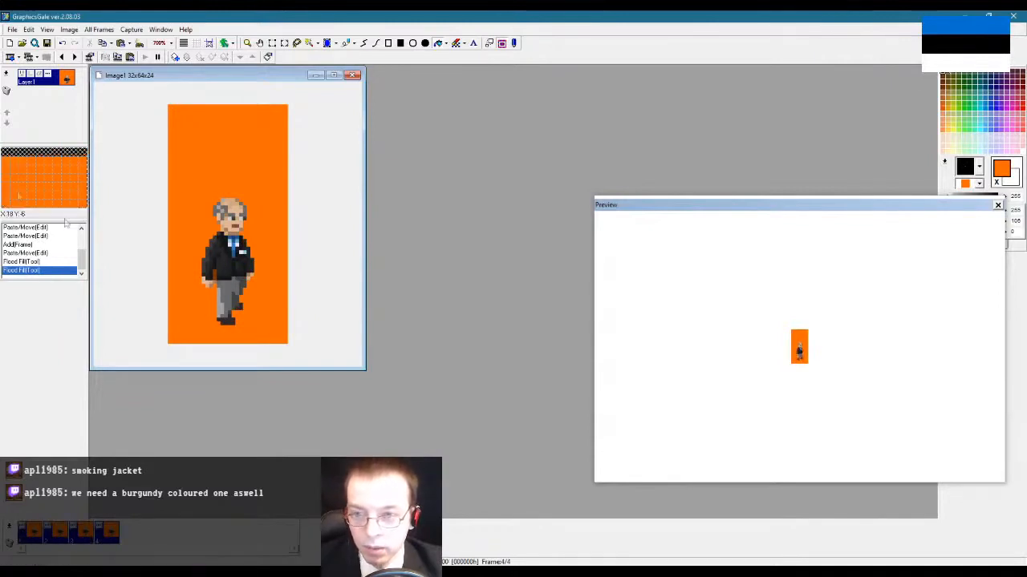
click(24, 528)
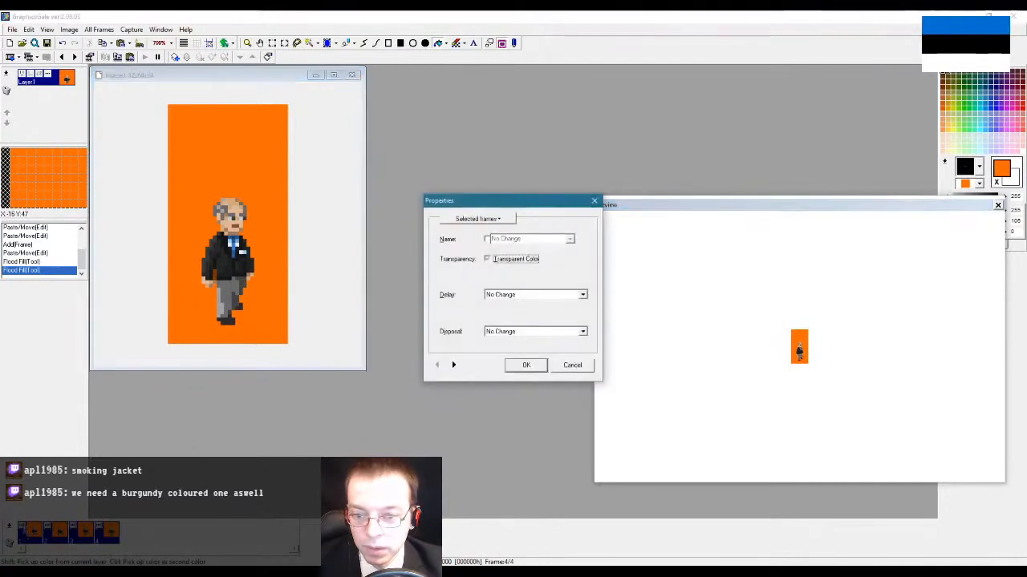
click(551, 300)
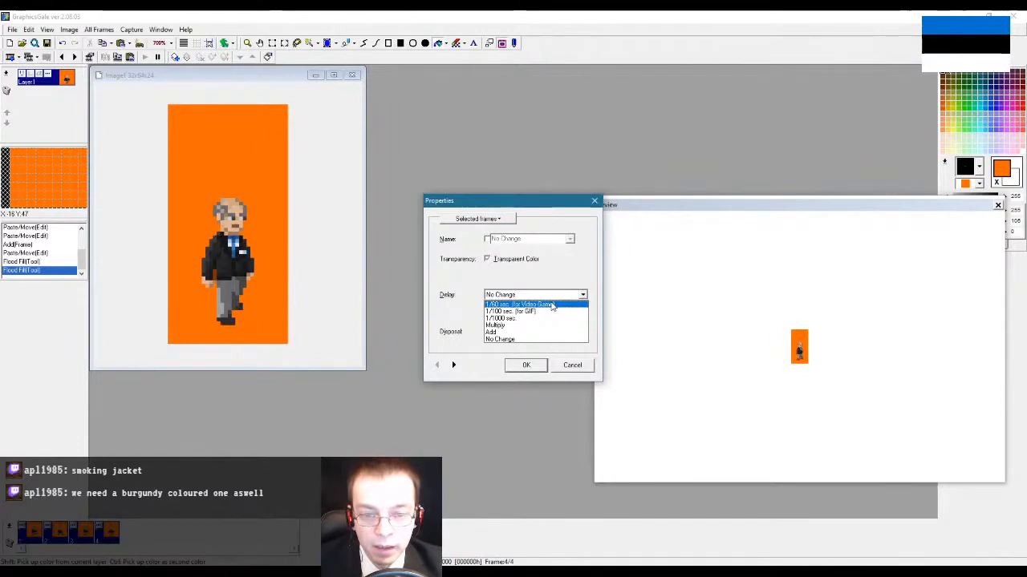
click(552, 306)
click(526, 366)
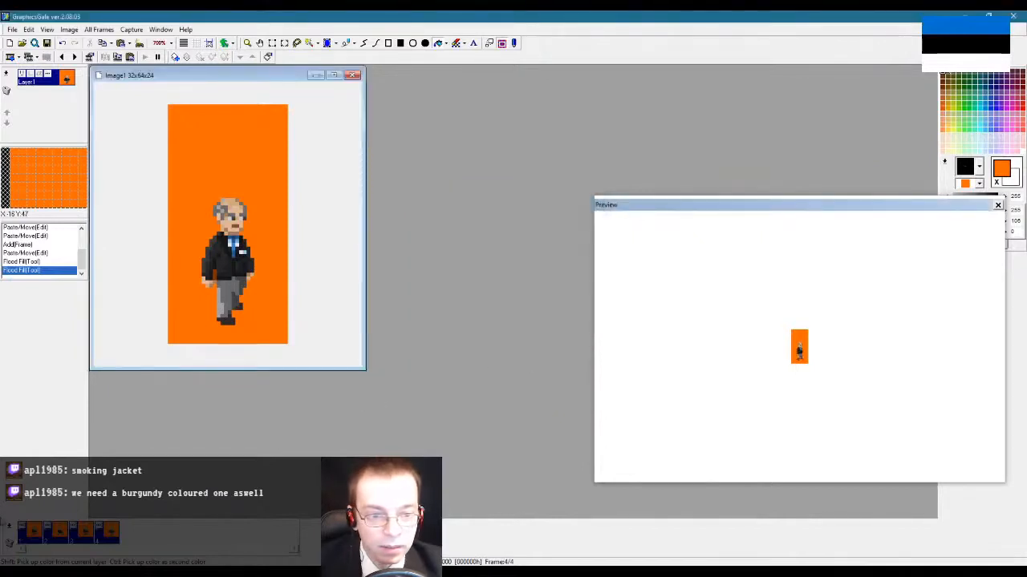
Step: Set the delay of the four selected frames to 10 in 1/60-second units
double_click(22, 529)
click(516, 294)
click(518, 311)
click(526, 294)
click(530, 304)
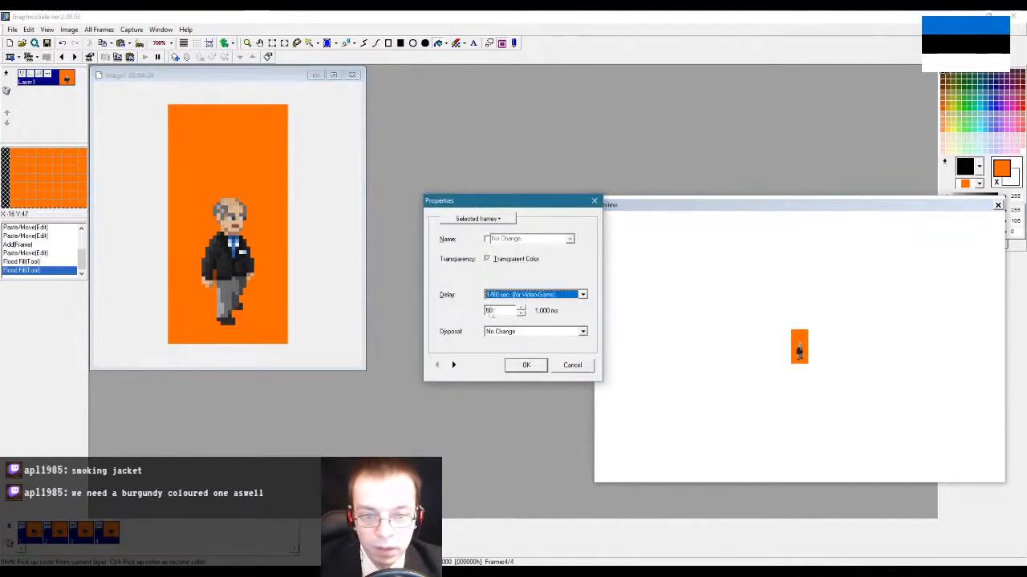
double_click(488, 311)
text(30)
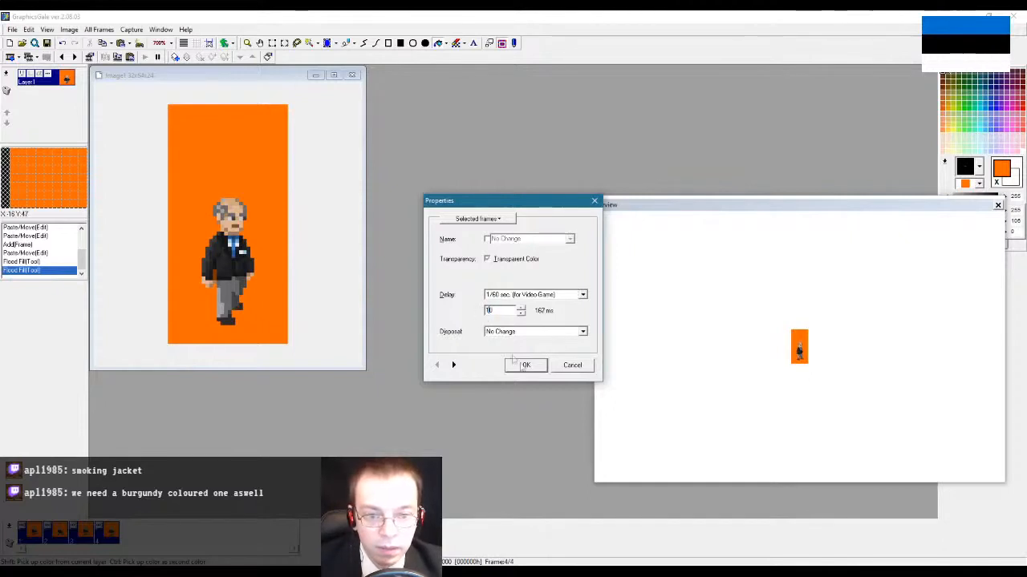
click(526, 366)
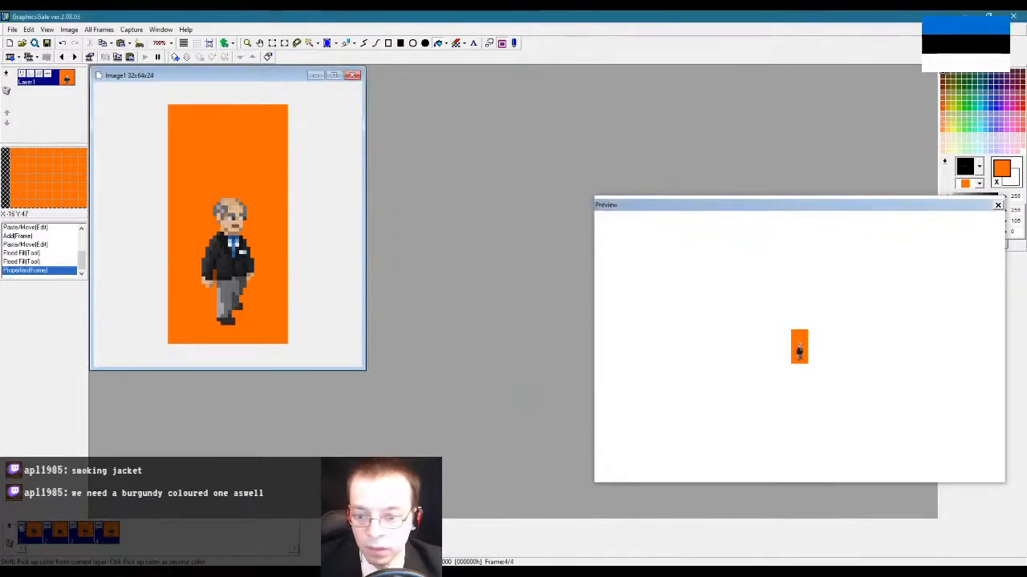
Step: Adjust the delay of the four selected frames again, keeping 1/60 sec. (for Video Game) as the unit
click(510, 295)
click(514, 304)
click(486, 311)
click(526, 367)
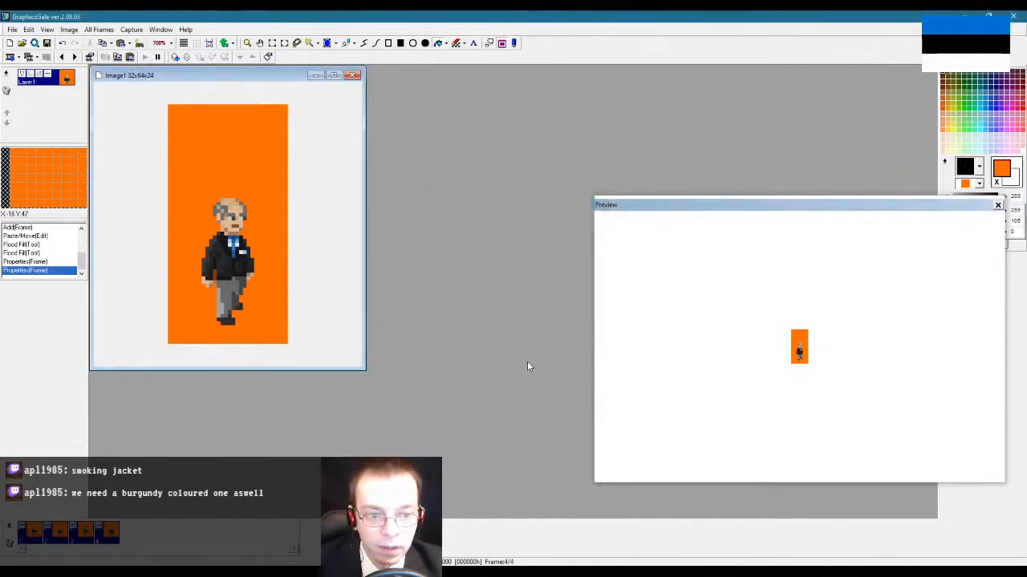
Step: Magnify the animation preview to 800% and place its window beside the image, enlarged to fit the whole sprite
right_click(795, 344)
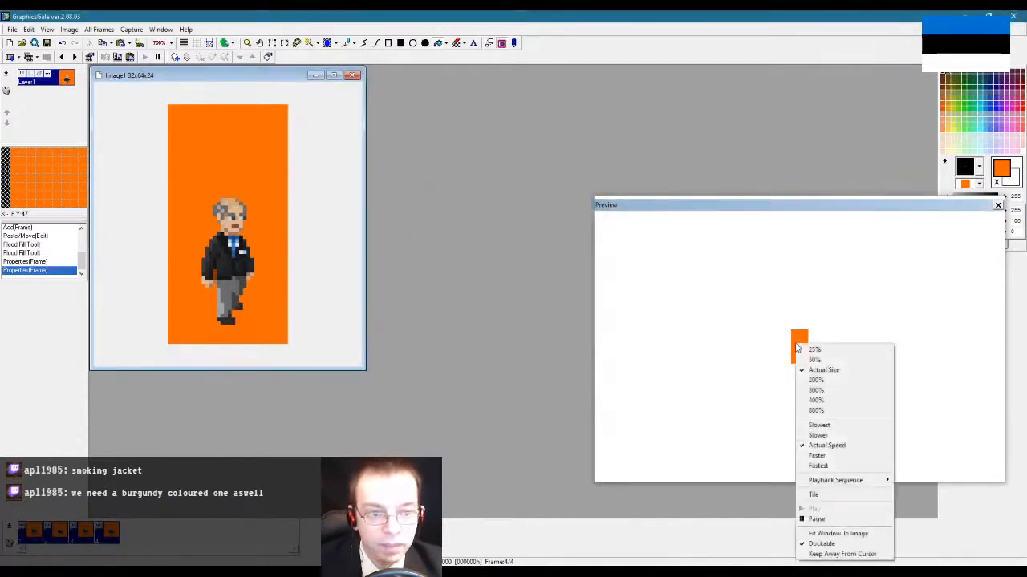
click(852, 400)
drag(805, 208, 581, 98)
right_click(588, 232)
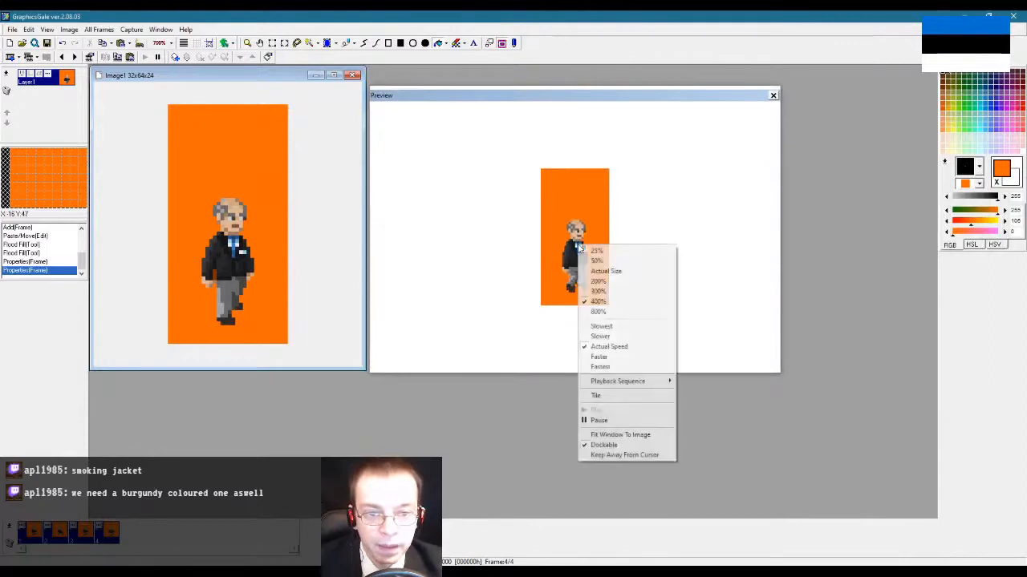
click(611, 309)
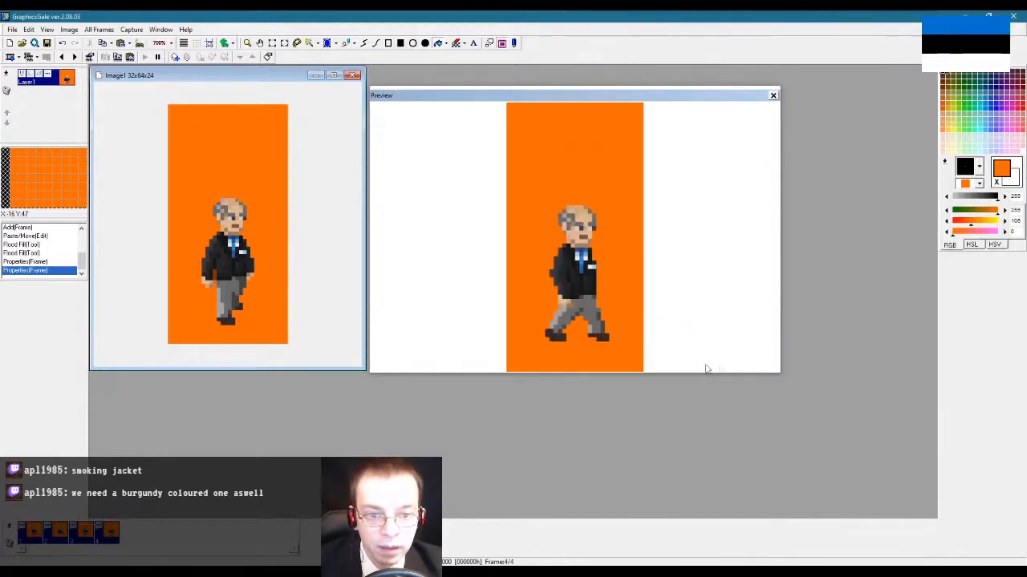
drag(780, 375, 805, 478)
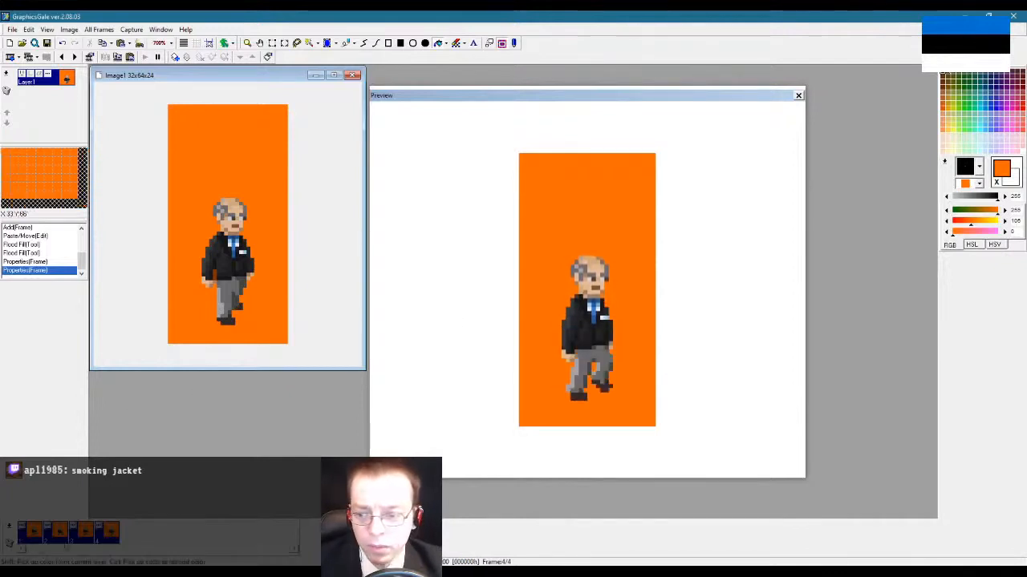
Step: Zoom in on the second frame and retouch the jacket sleeve using the Pen tool with a sampled dark jacket colour
click(61, 539)
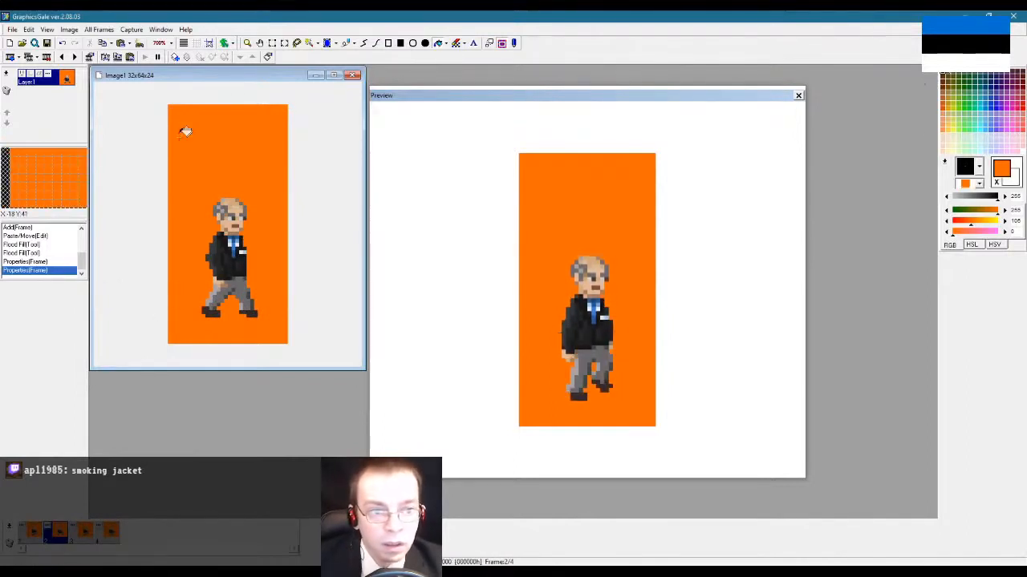
click(242, 43)
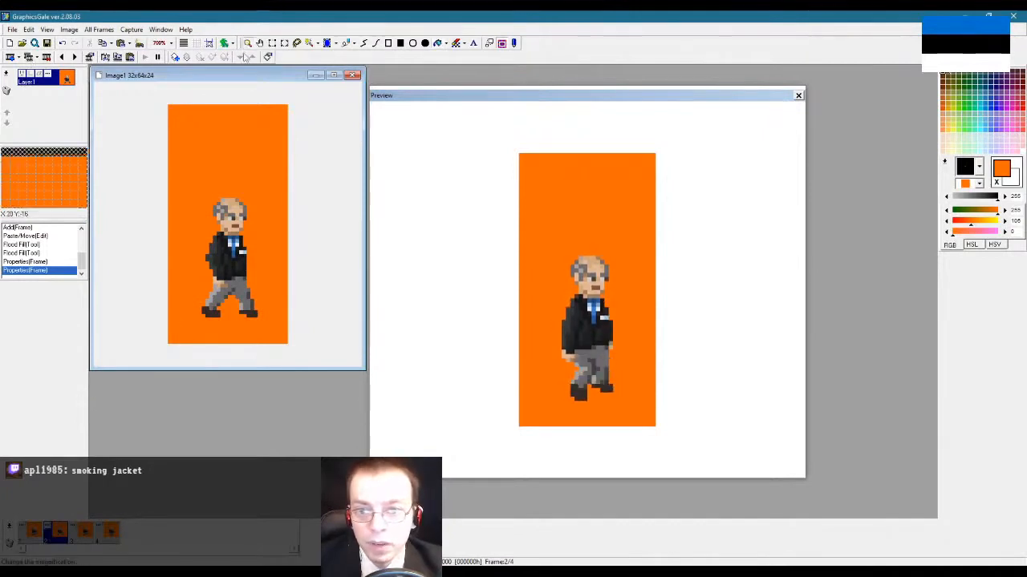
click(214, 189)
click(215, 189)
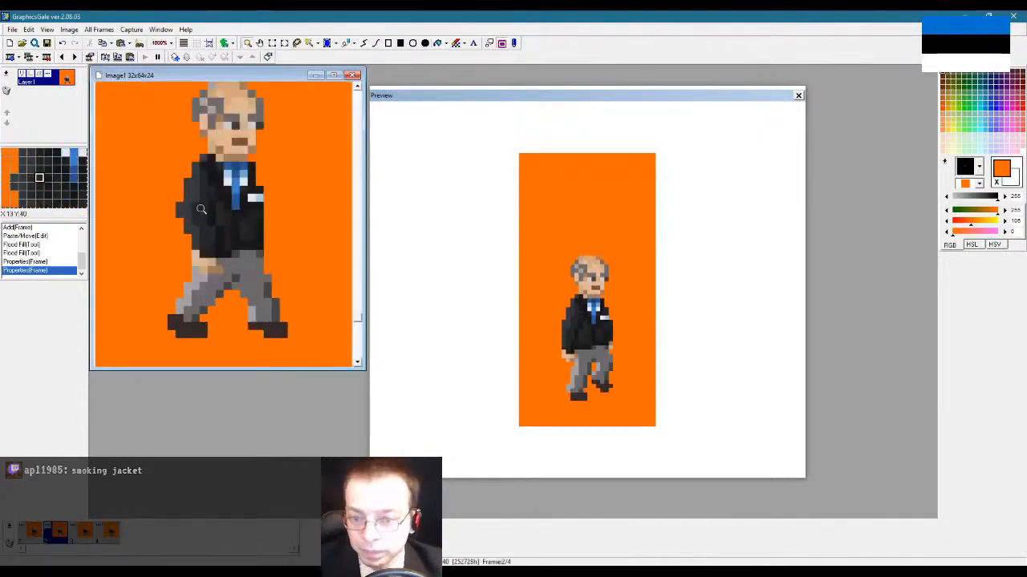
click(348, 43)
right_click(200, 210)
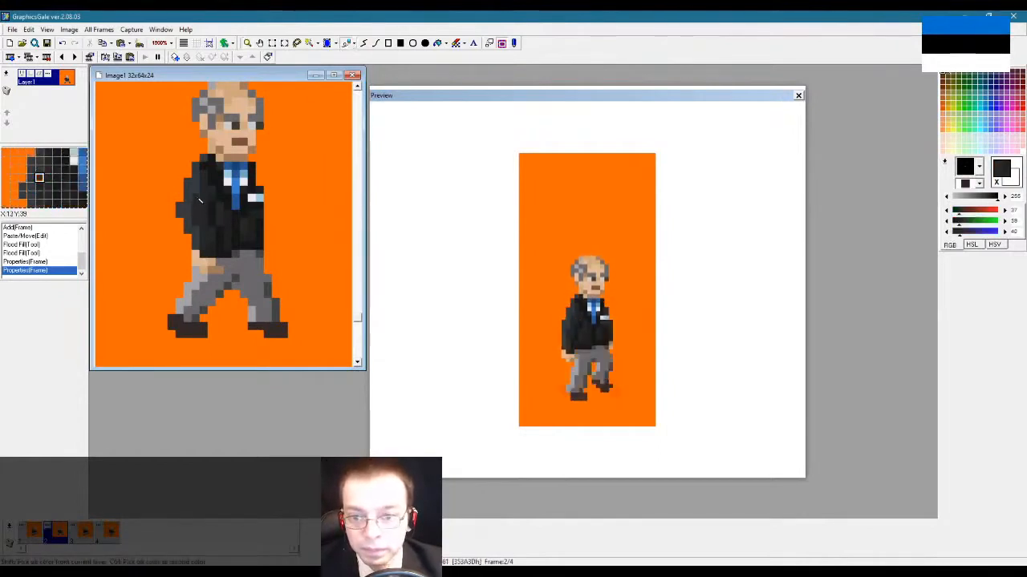
click(201, 193)
click(201, 193)
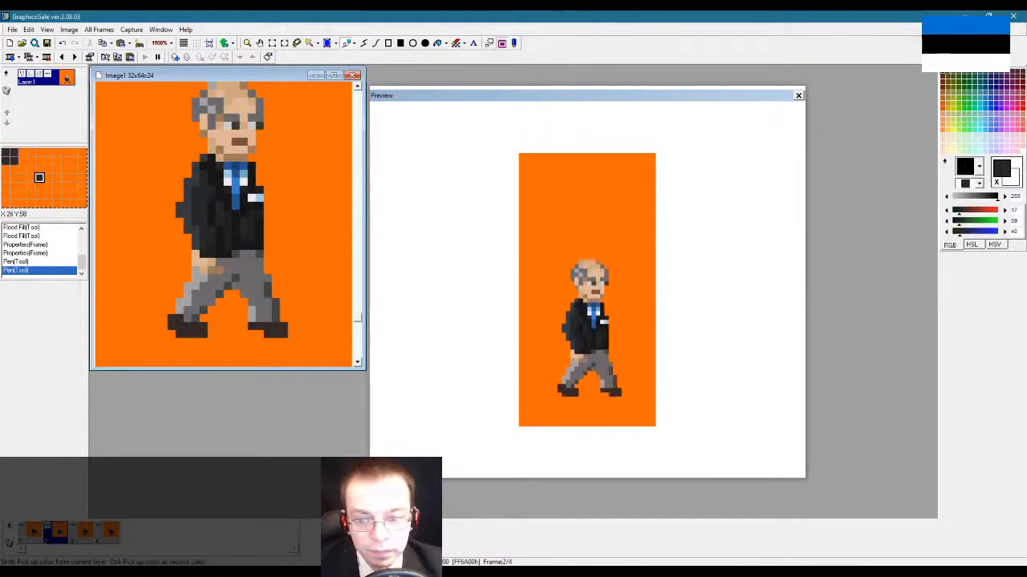
Step: Look through the third and fourth frames and retouch the first frame's jacket sleeve with the same dark pen colour
click(88, 542)
click(102, 541)
click(84, 534)
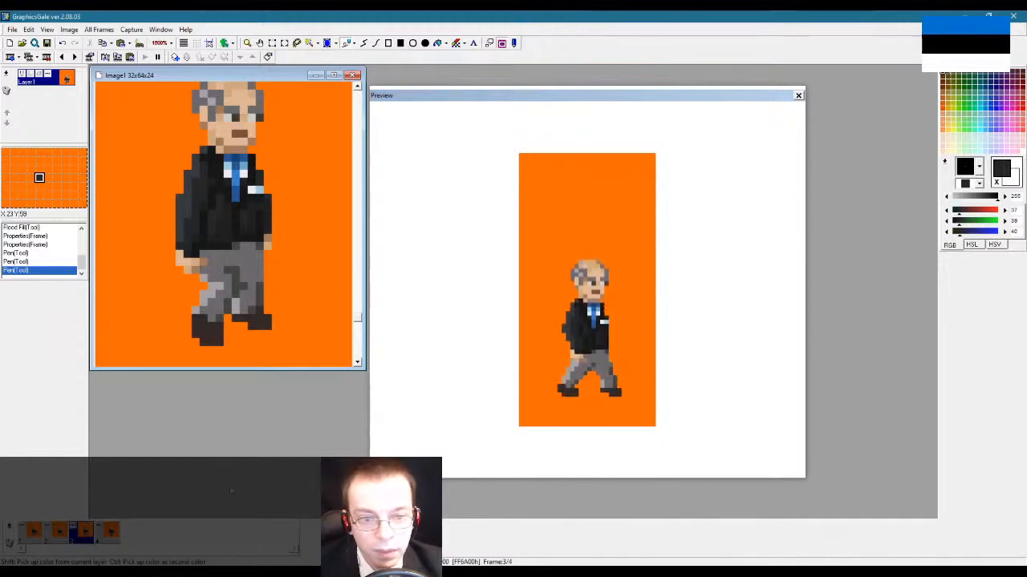
click(34, 533)
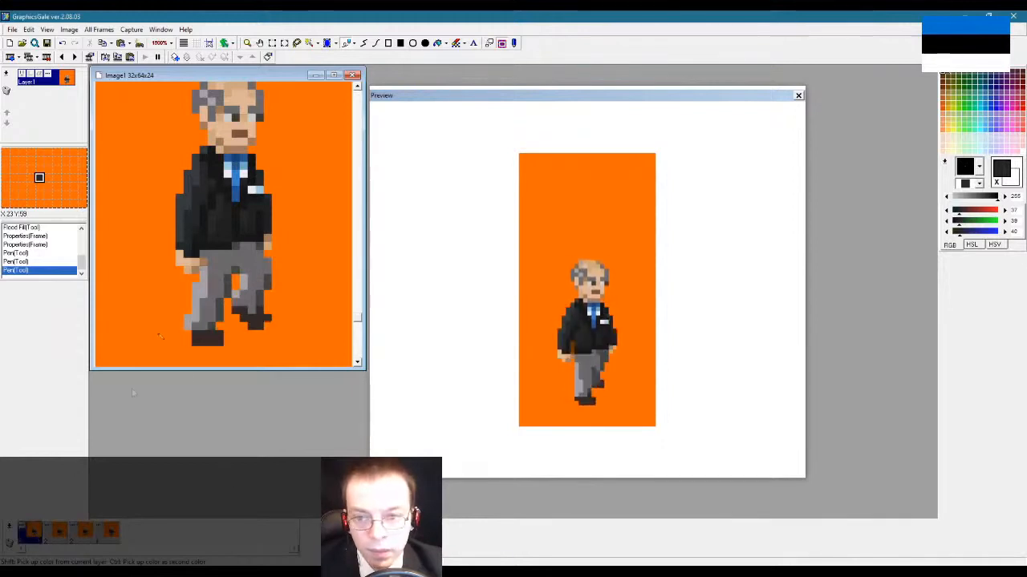
click(201, 218)
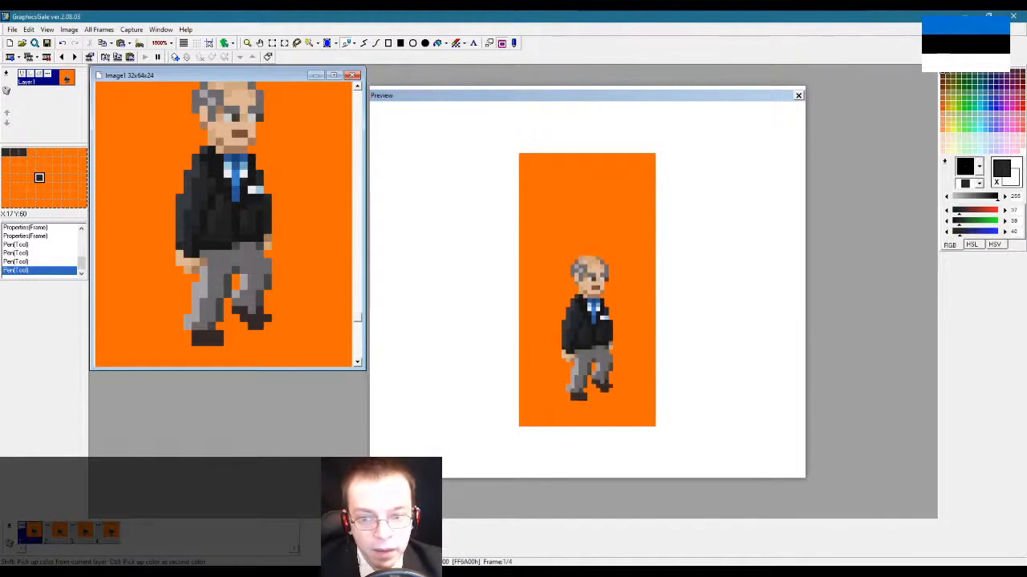
Step: Switch to male4.pdn in paint.net, sample jacket colour 252728 from the first walking frame for the Pencil tool, and clear the selection
key(alt+Tab)
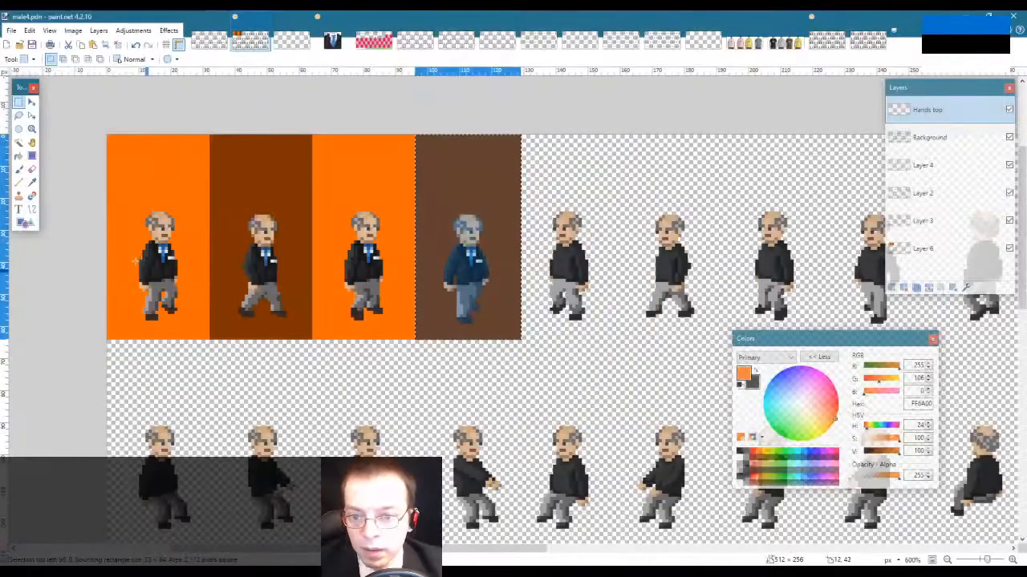
scroll(148, 265, up, 5)
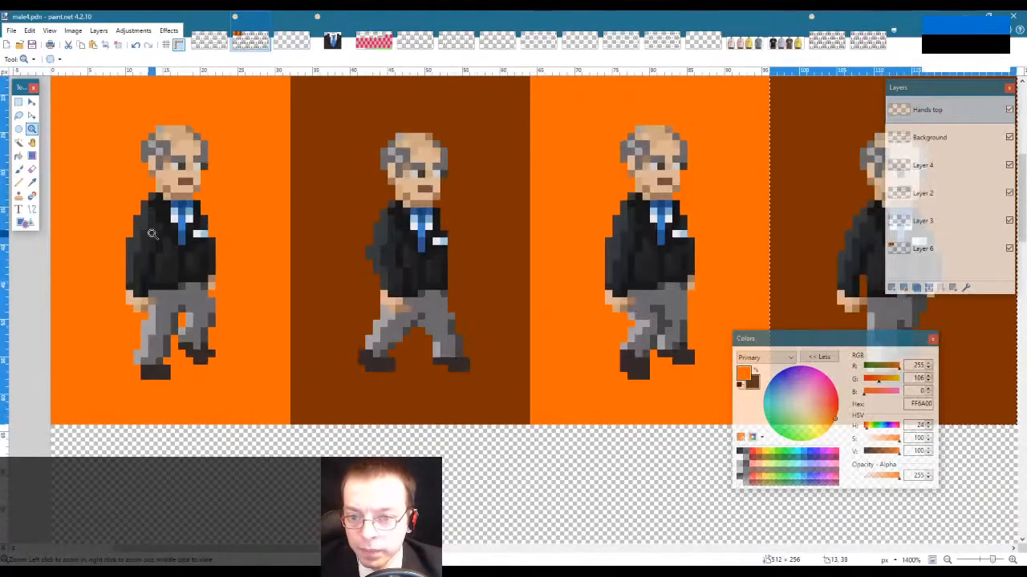
key(k)
click(146, 231)
key(p)
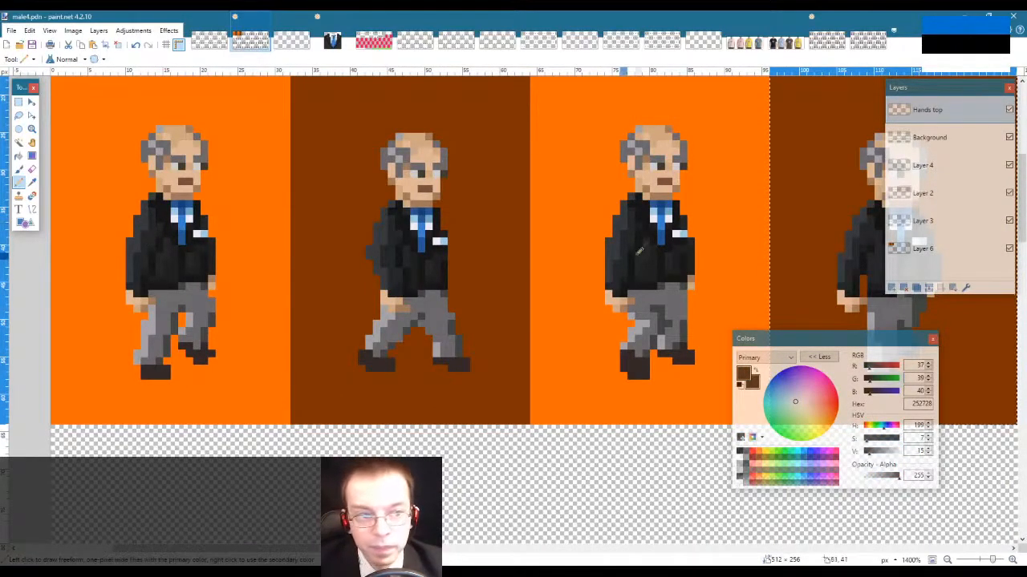
key(s)
key(ctrl+d)
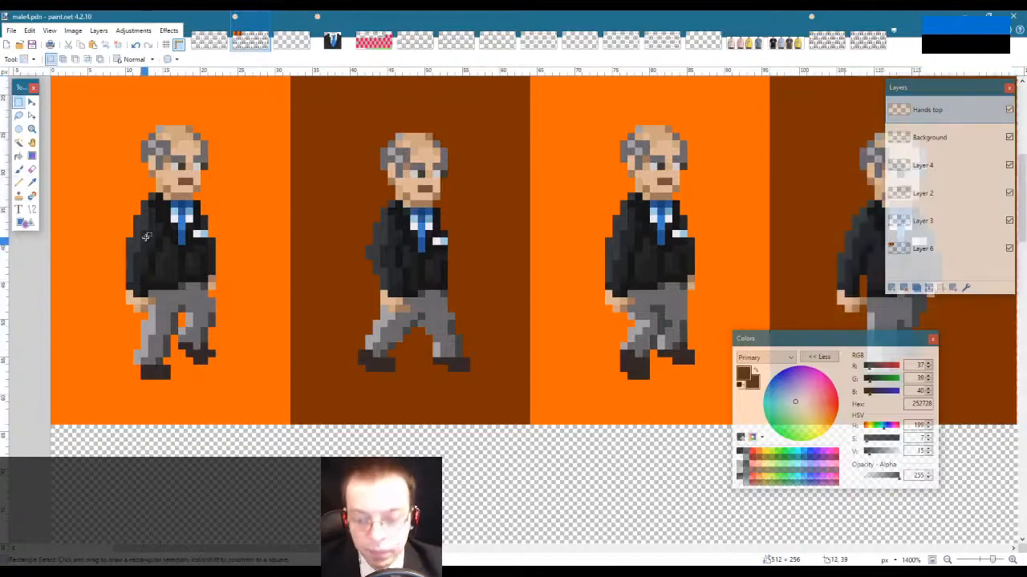
key(p)
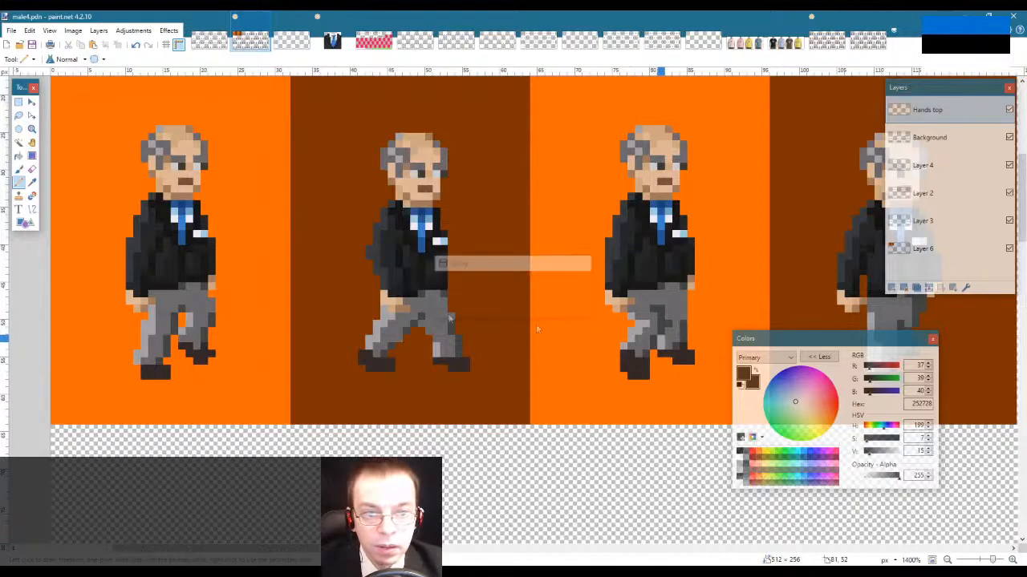
Step: Look over the suited walking frames in the full male4.pdn sheet and check them against the animation preview in GraphicsGale
click(32, 128)
right_click(291, 193)
right_click(292, 194)
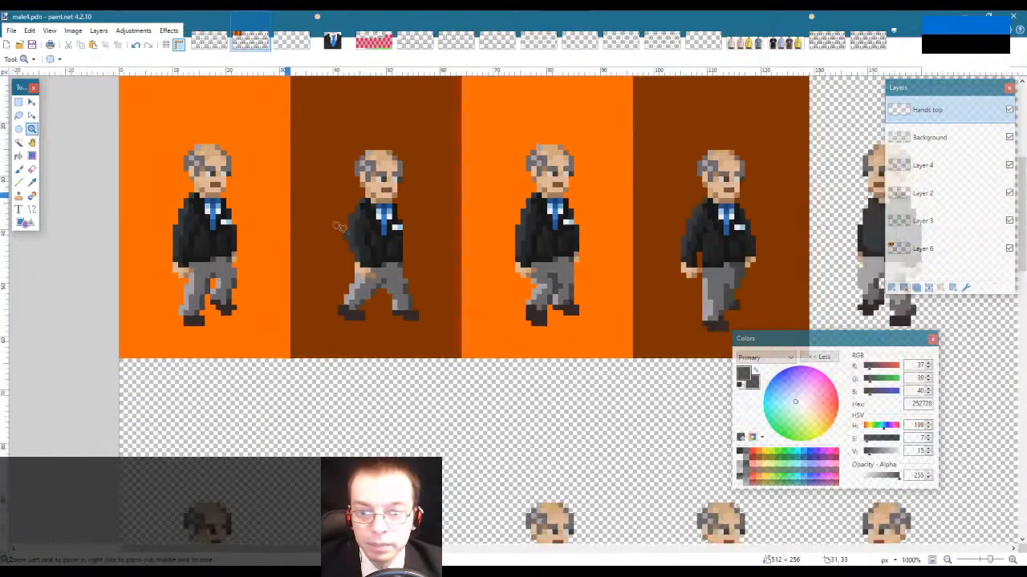
right_click(315, 212)
right_click(331, 220)
right_click(345, 228)
right_click(454, 305)
right_click(540, 348)
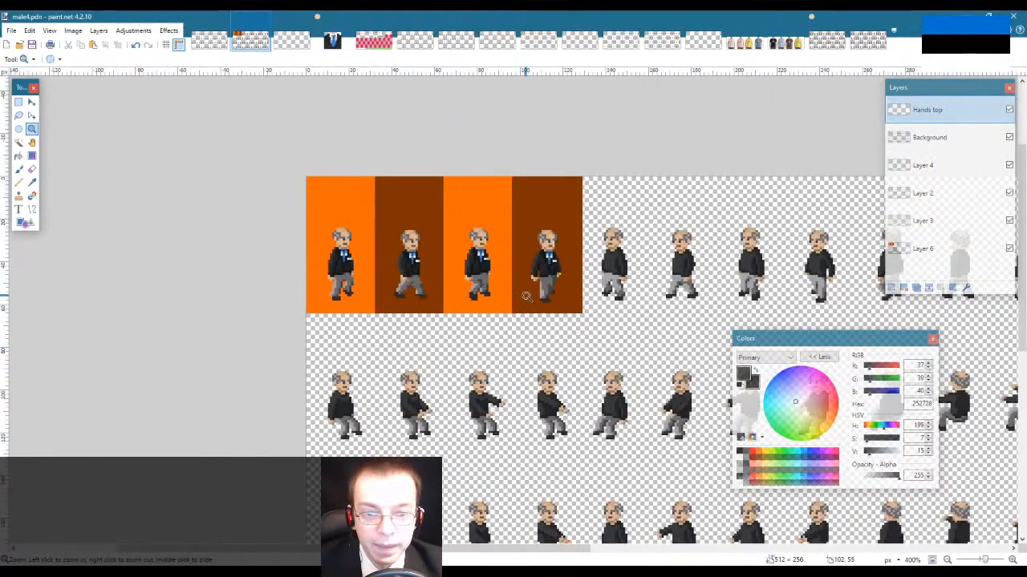
click(523, 318)
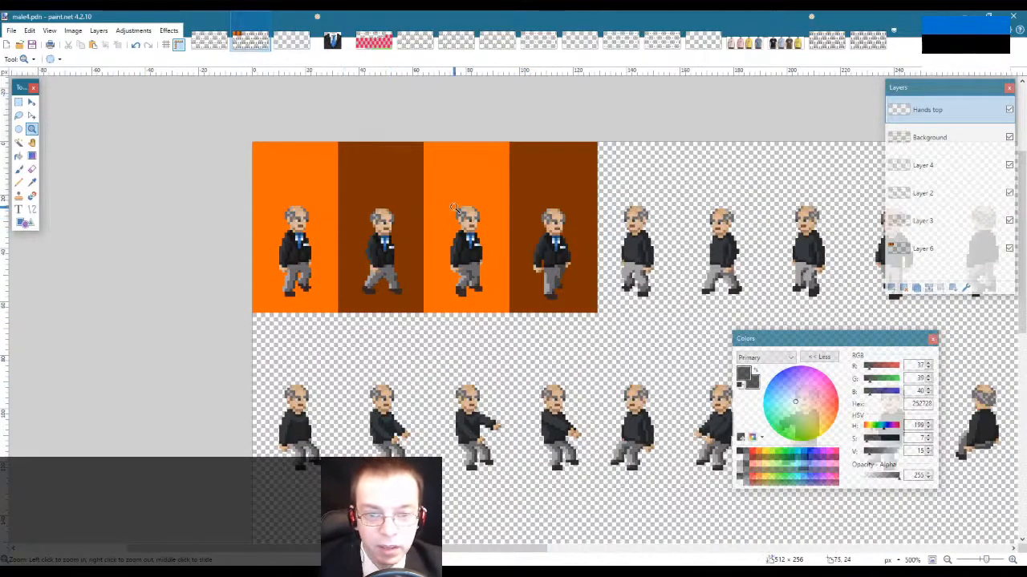
key(alt+Tab)
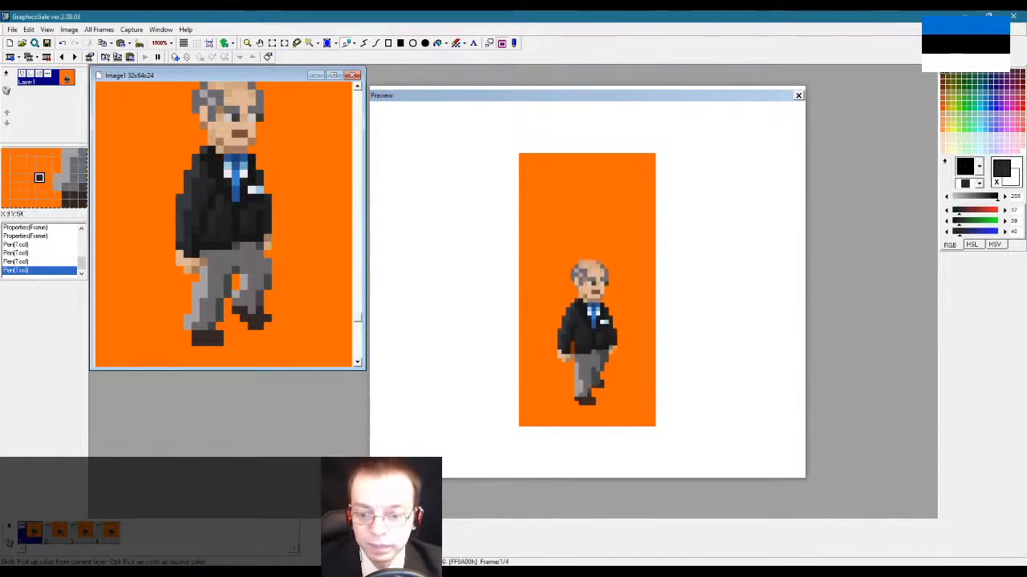
key(alt+Tab)
scroll(415, 301, down, 2)
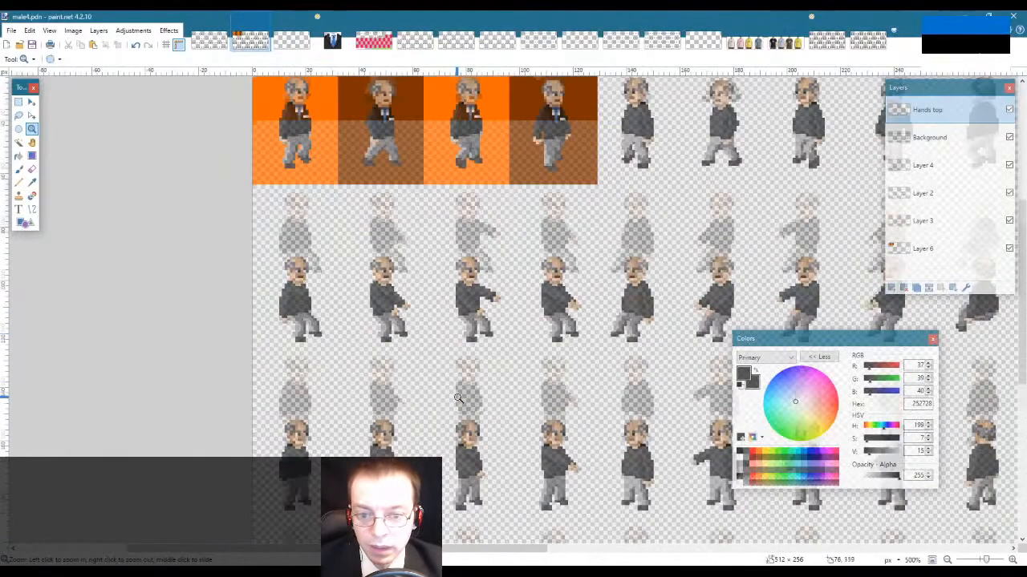
Step: Examine the first four frames in each of the three sprite rows below the suited walk frames
key(s)
drag(260, 173, 600, 301)
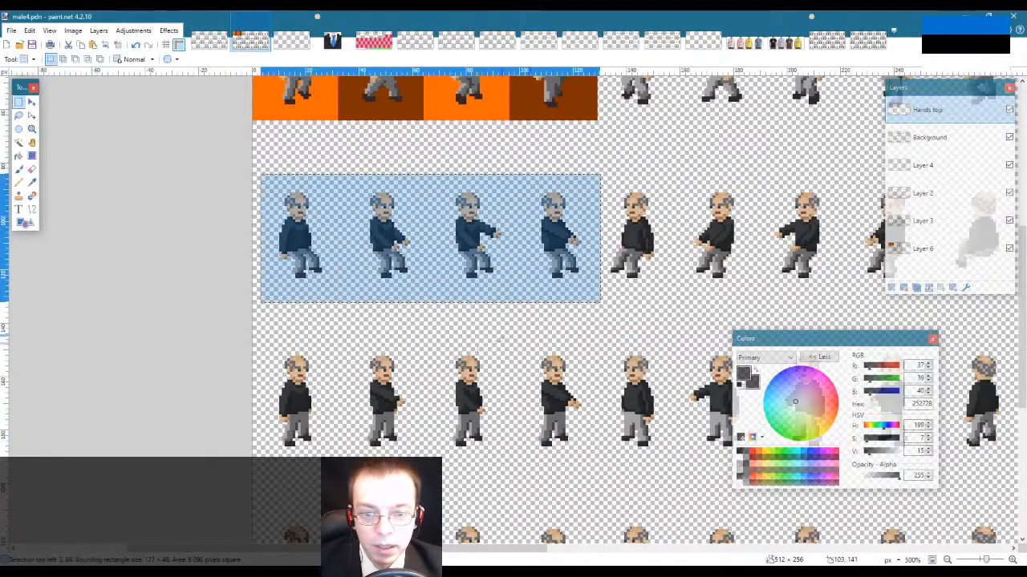
drag(259, 334, 600, 465)
scroll(598, 475, down, 4)
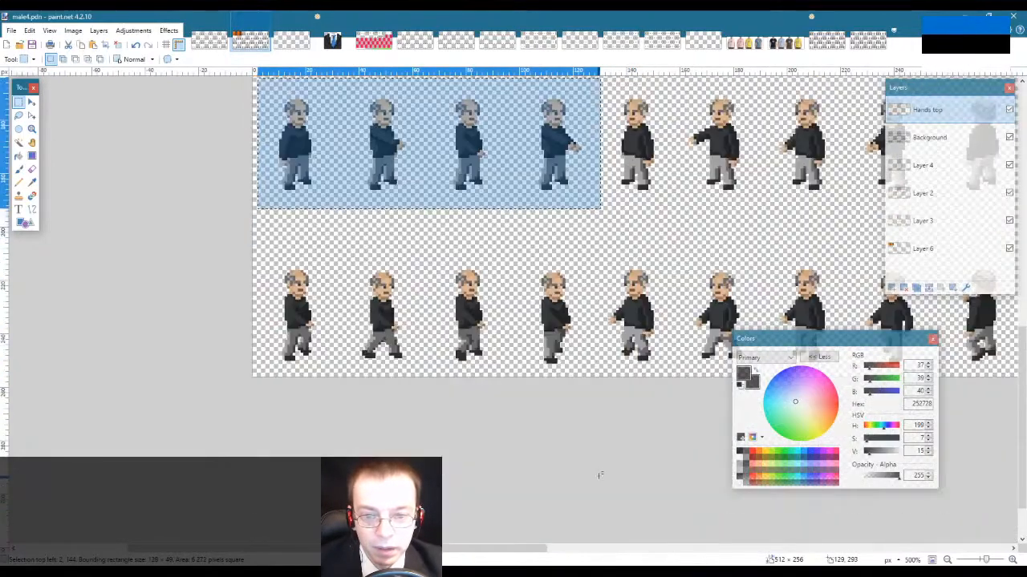
scroll(599, 476, up, 2)
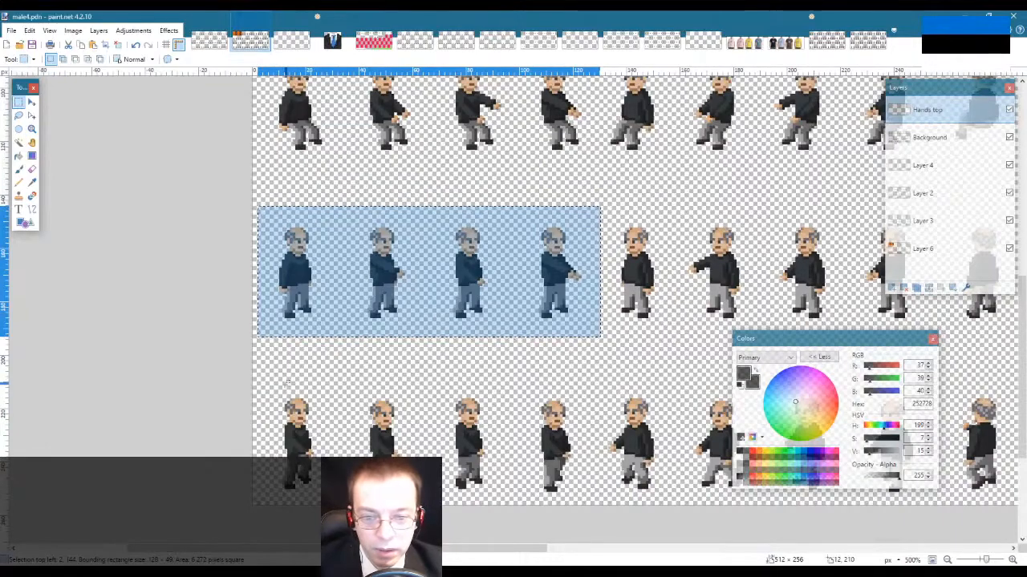
drag(273, 374, 597, 506)
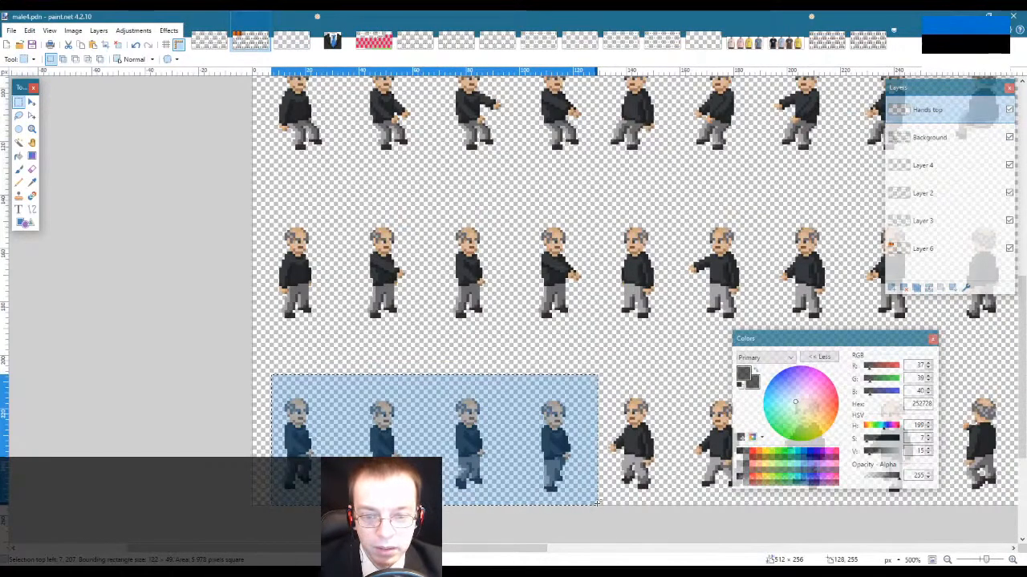
click(443, 440)
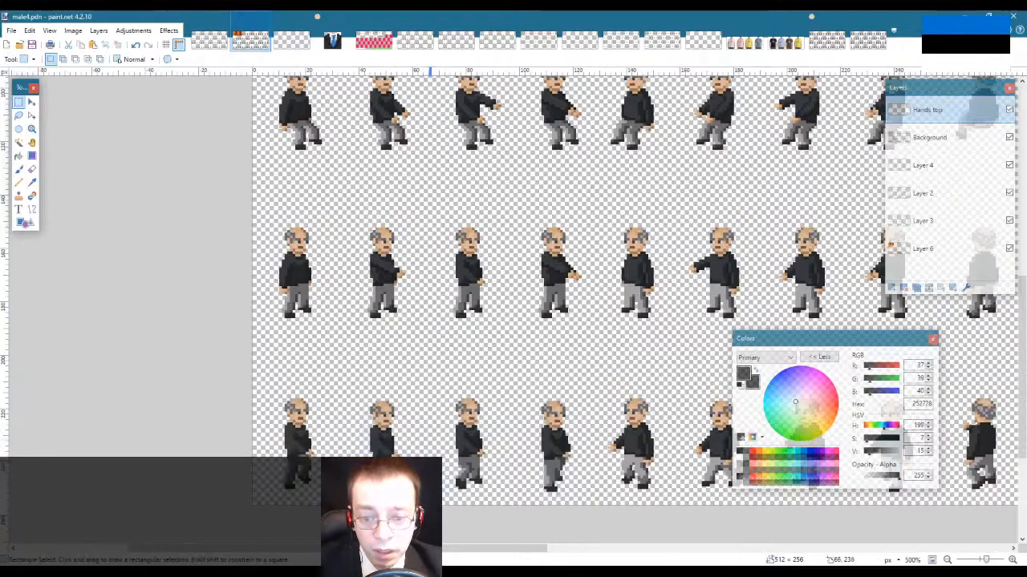
drag(258, 384, 584, 503)
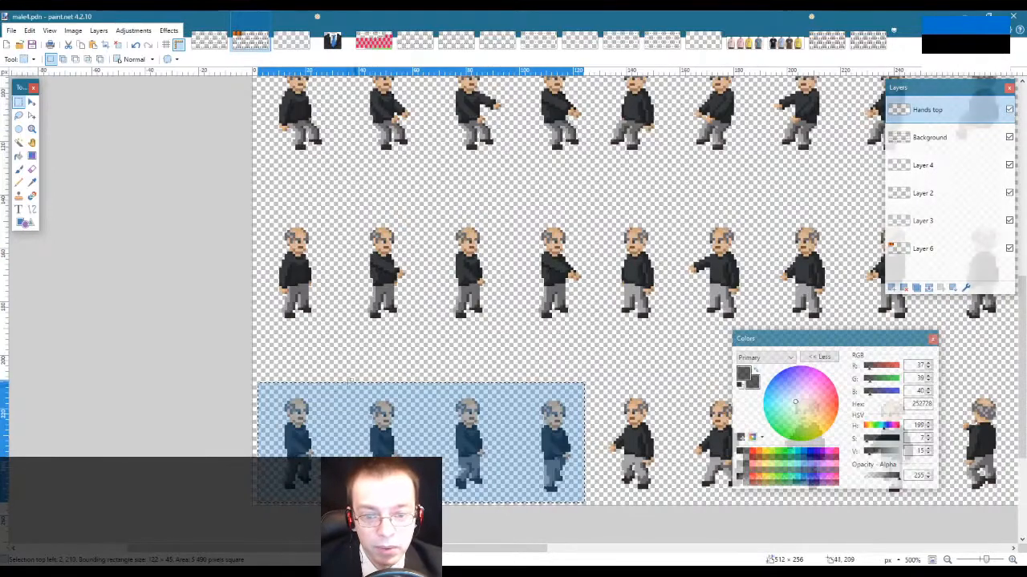
drag(273, 421, 581, 472)
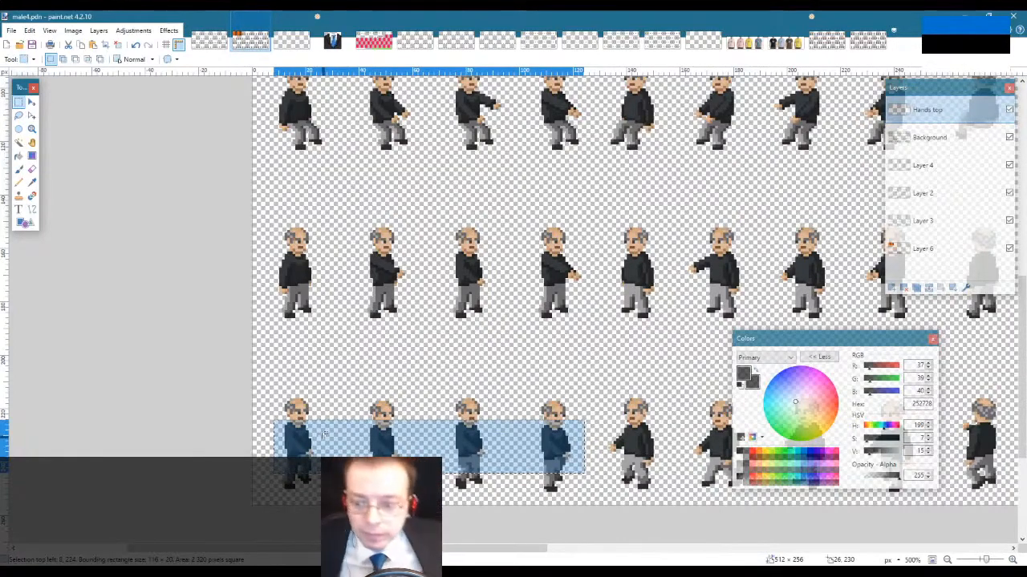
click(328, 365)
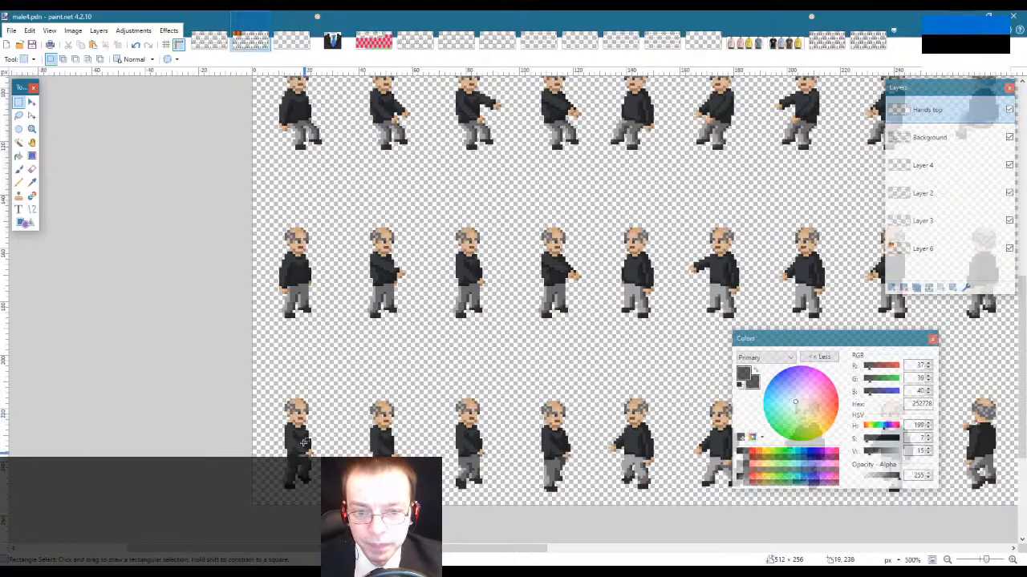
Step: Select the outstretched hand of the first frame in the bottom row with Rectangle Select
key(z)
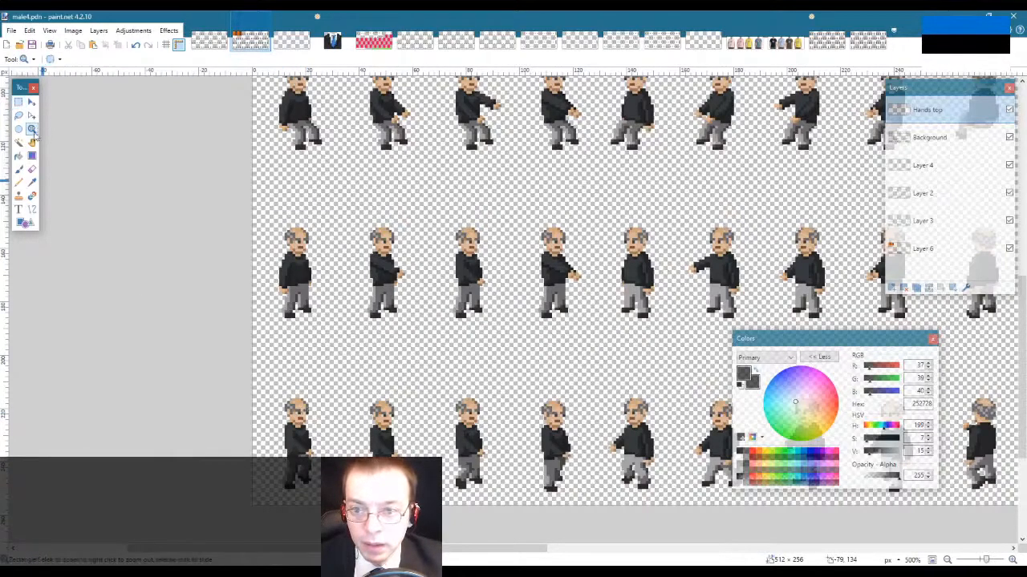
click(287, 485)
click(290, 458)
click(291, 457)
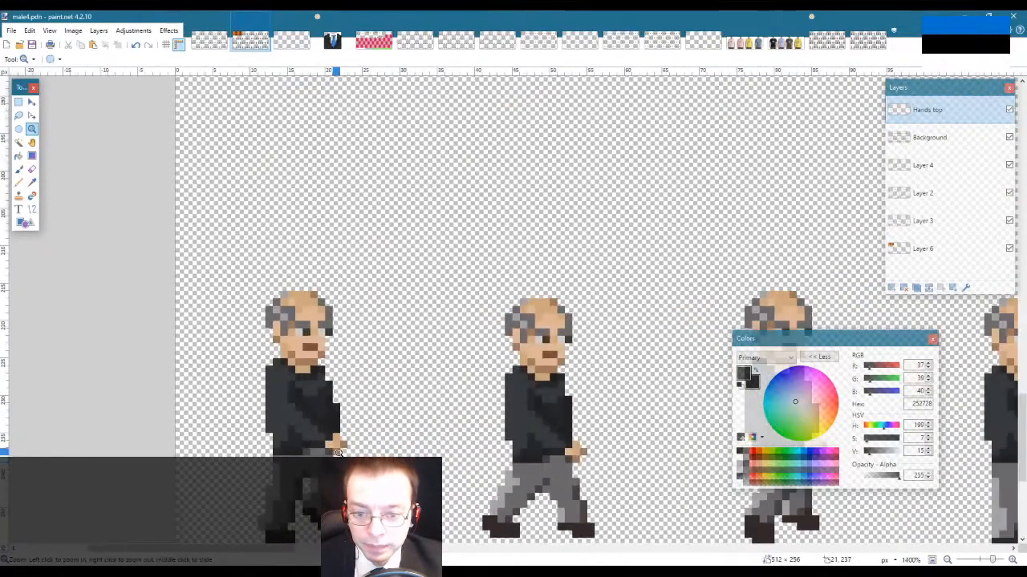
click(338, 451)
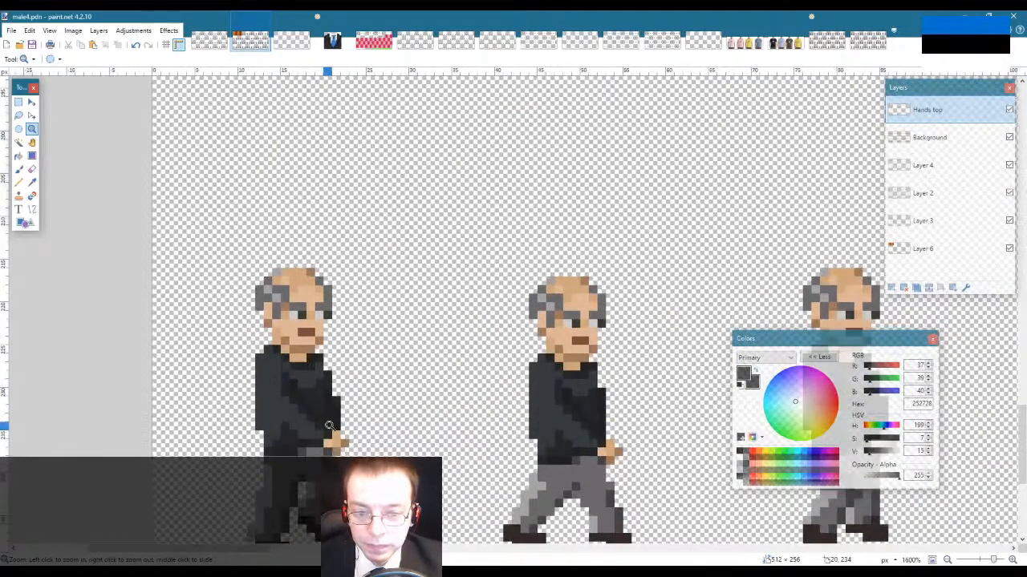
key(s)
mouse_move(330, 431)
mouse_down()
mouse_move(347, 448)
mouse_move(331, 445)
mouse_up()
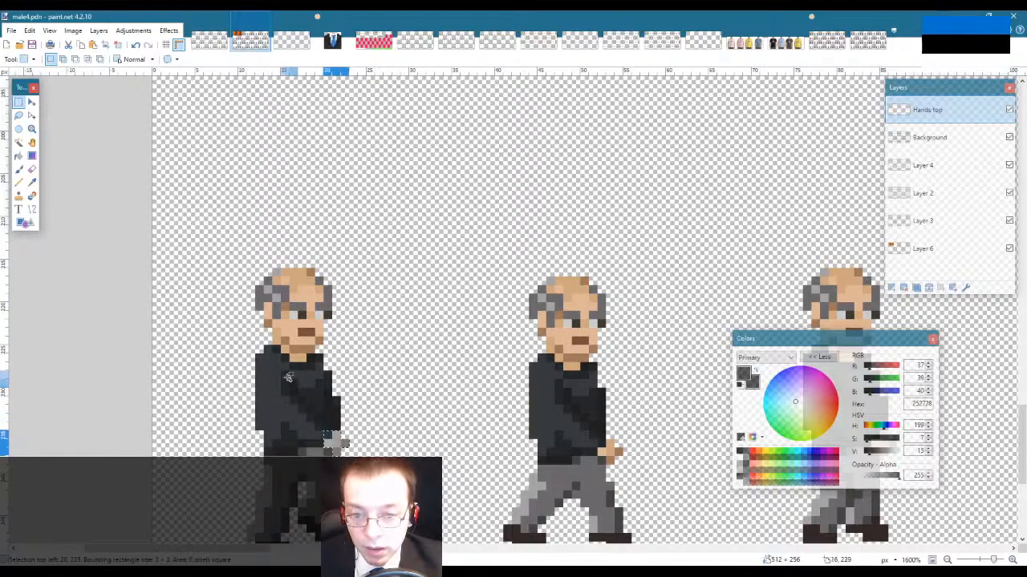
Step: Extend the hand selection over the whole near sleeve up to the shoulder and trim the torso pixels below the elbow
mouse_move(281, 371)
mouse_down()
mouse_move(288, 376)
mouse_move(321, 423)
mouse_up()
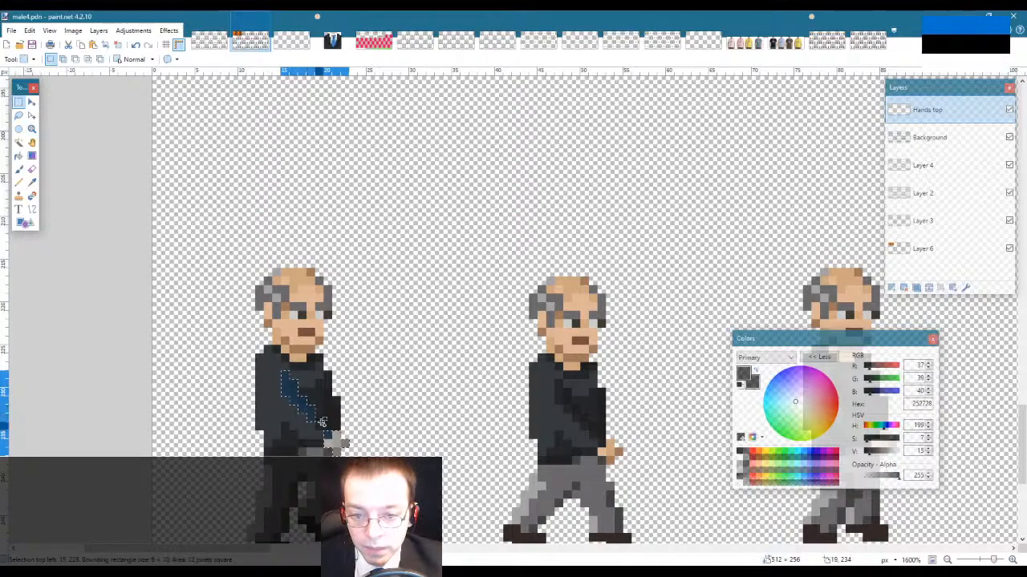
mouse_move(259, 358)
mouse_down()
mouse_move(283, 417)
mouse_move(272, 353)
mouse_up()
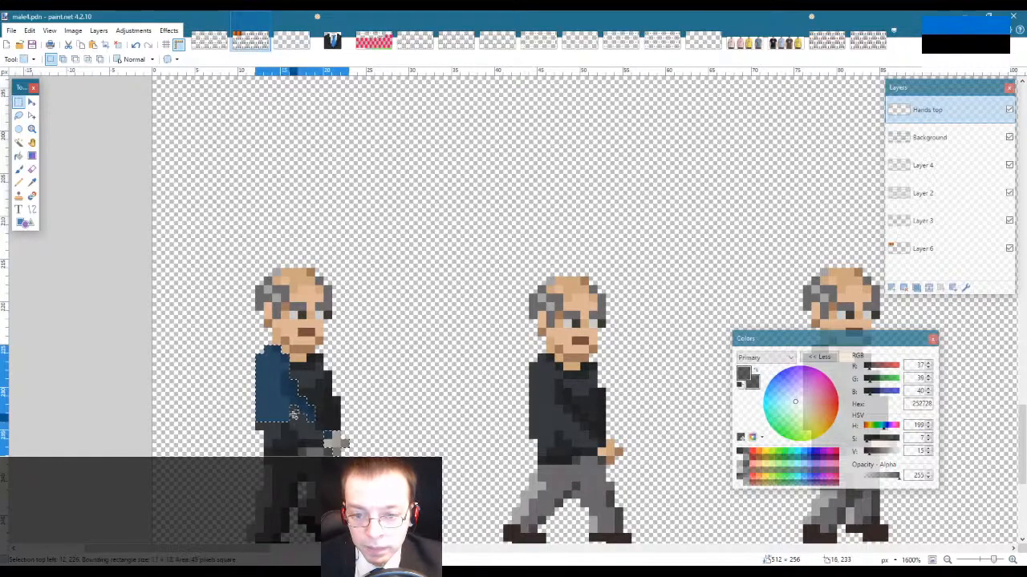
mouse_move(295, 409)
mouse_down()
mouse_move(313, 427)
mouse_move(326, 447)
mouse_move(303, 435)
mouse_up()
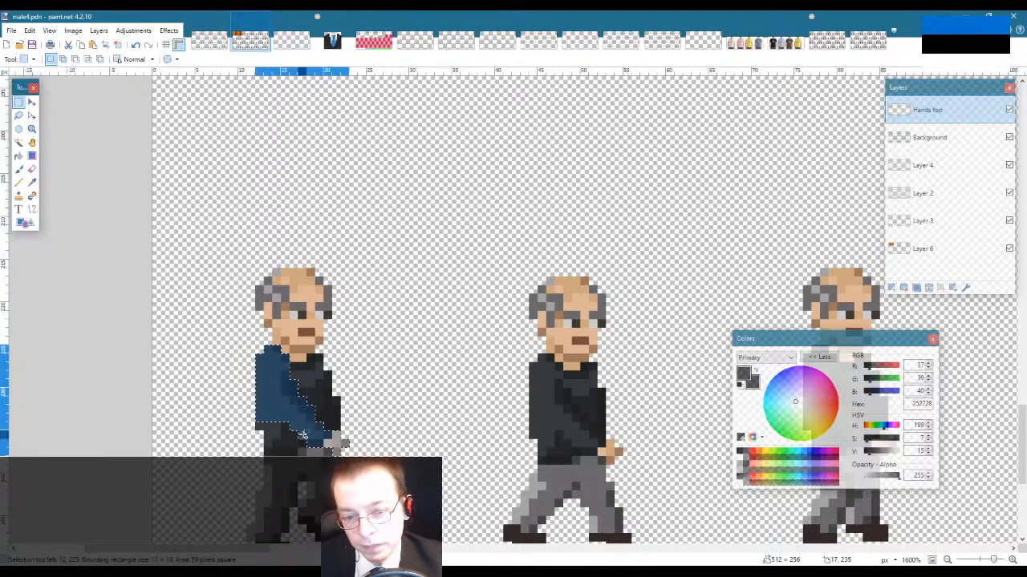
ctrl+click(321, 445)
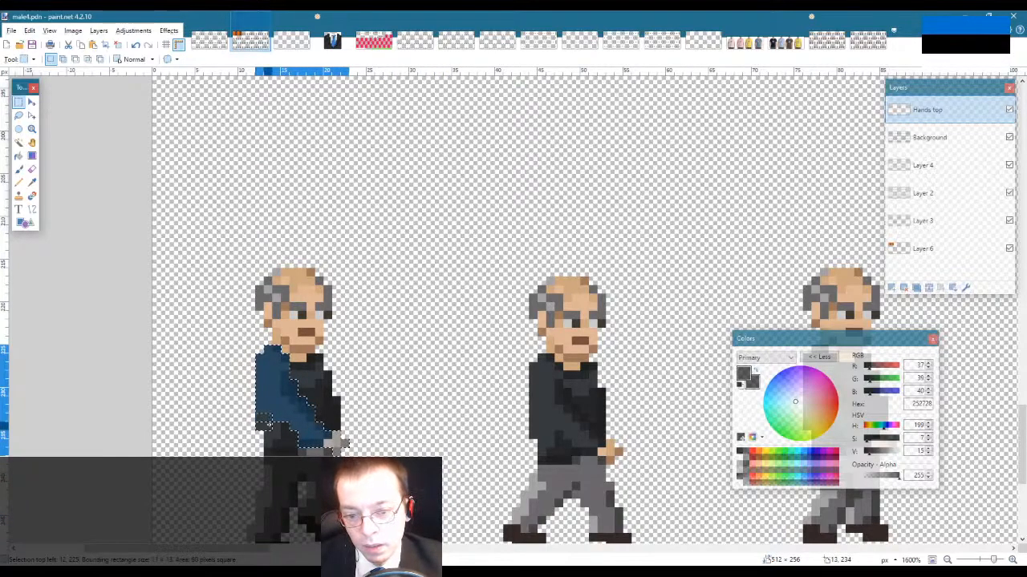
alt+click(260, 417)
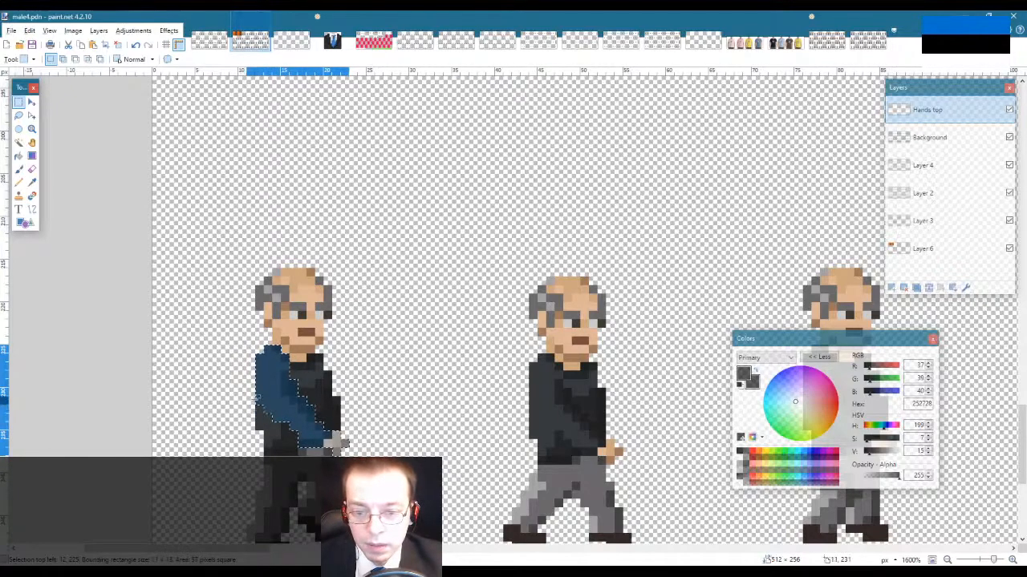
click(215, 447)
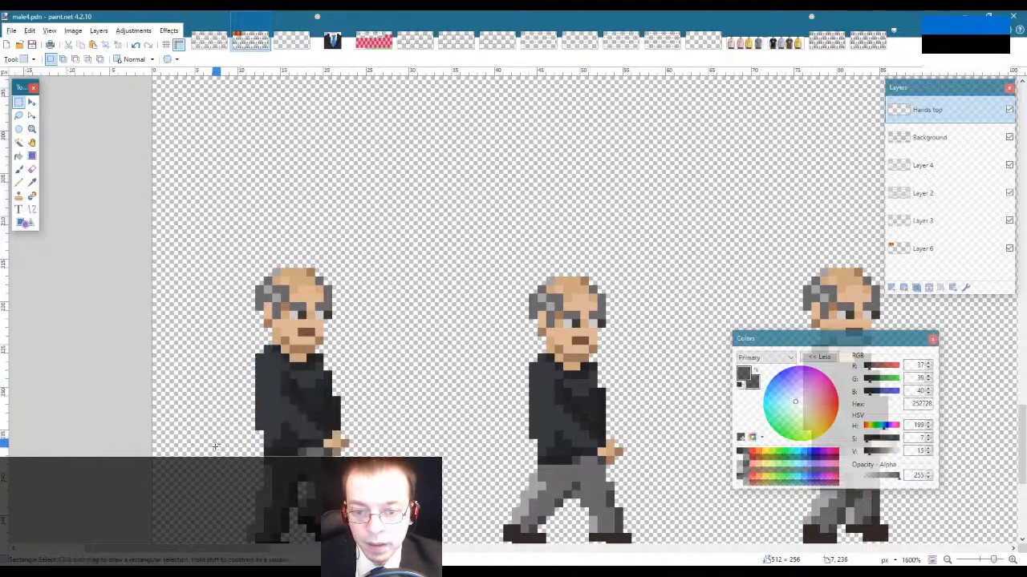
key(ctrl+z)
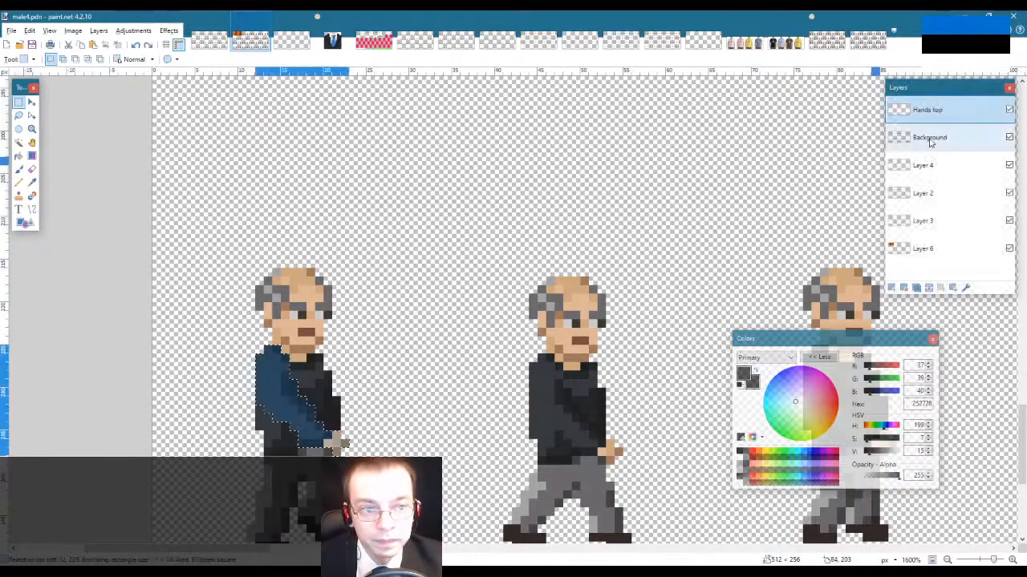
Step: Move the selected arm and hand from the Background layer to the same place on the Hands top layer, and deselect
click(930, 141)
key(Delete)
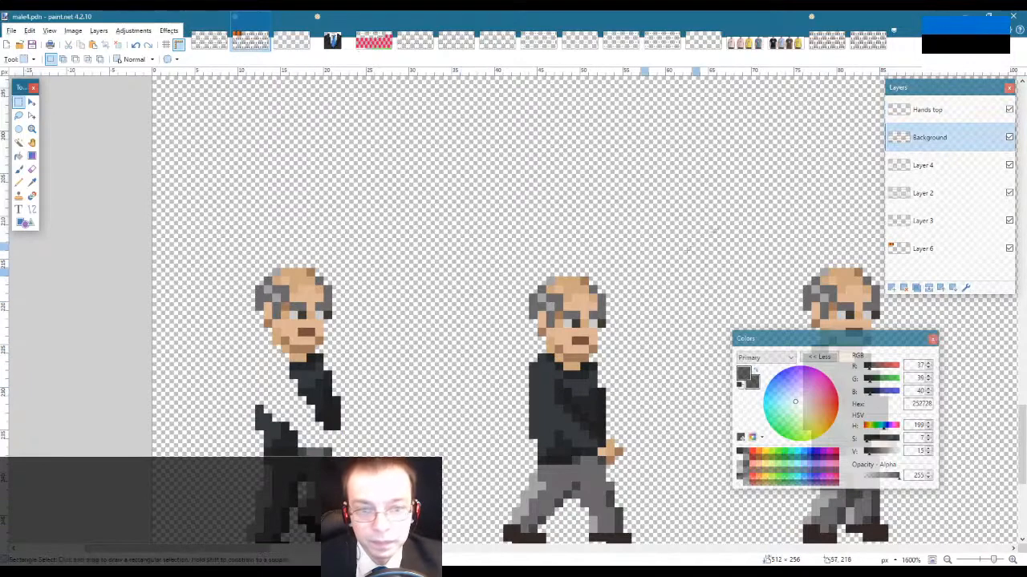
click(930, 110)
key(ctrl+v)
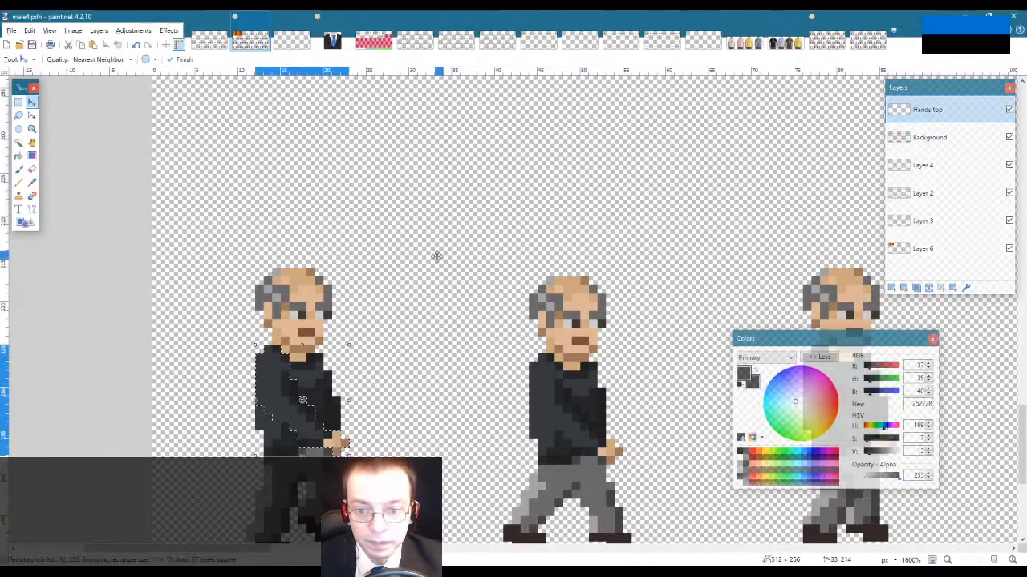
key(s)
click(439, 249)
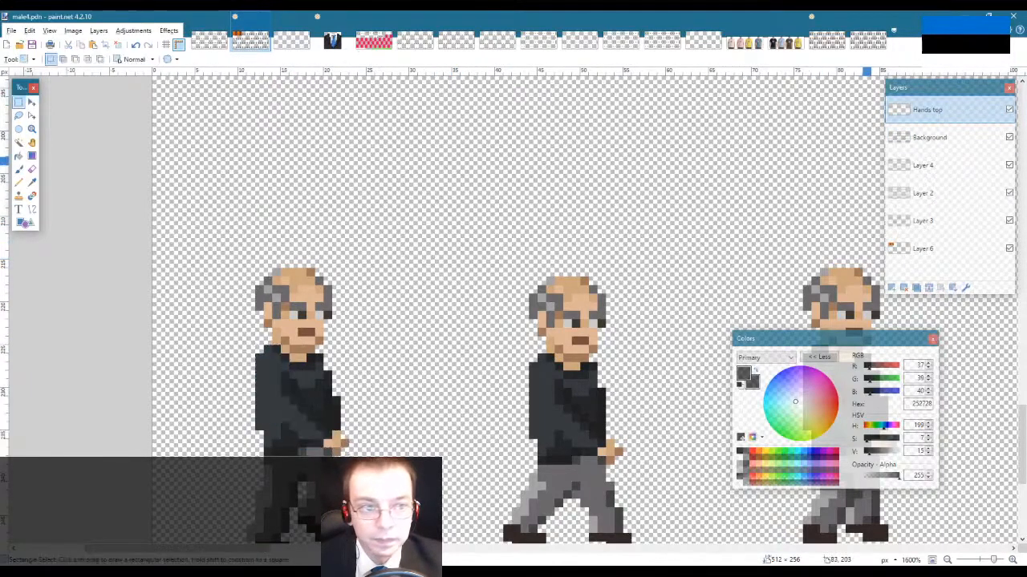
Step: Hide the Hands top layer and select only the suit torso of the first suited walking frame on the Background layer
click(1008, 111)
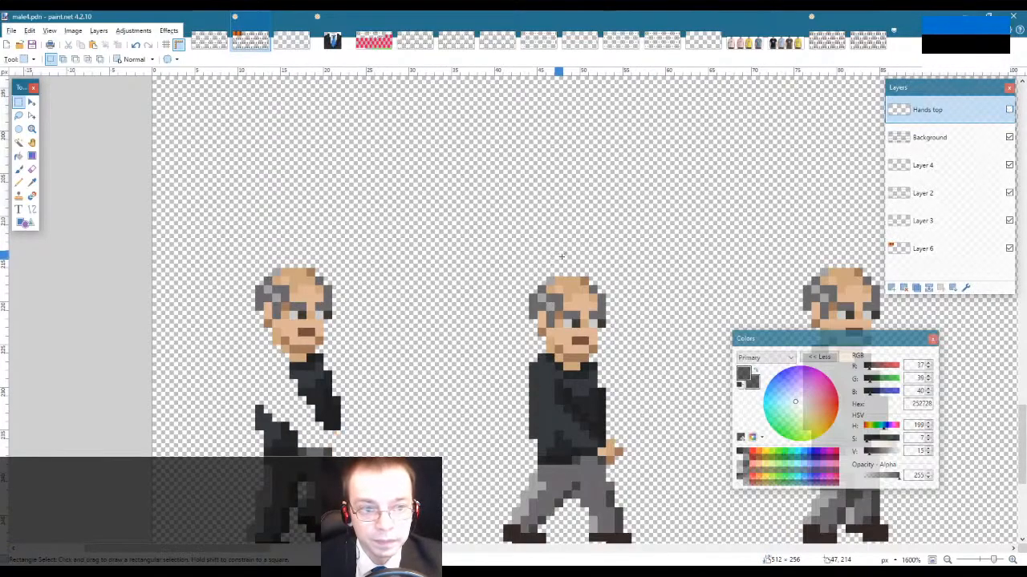
scroll(572, 254, down, 5)
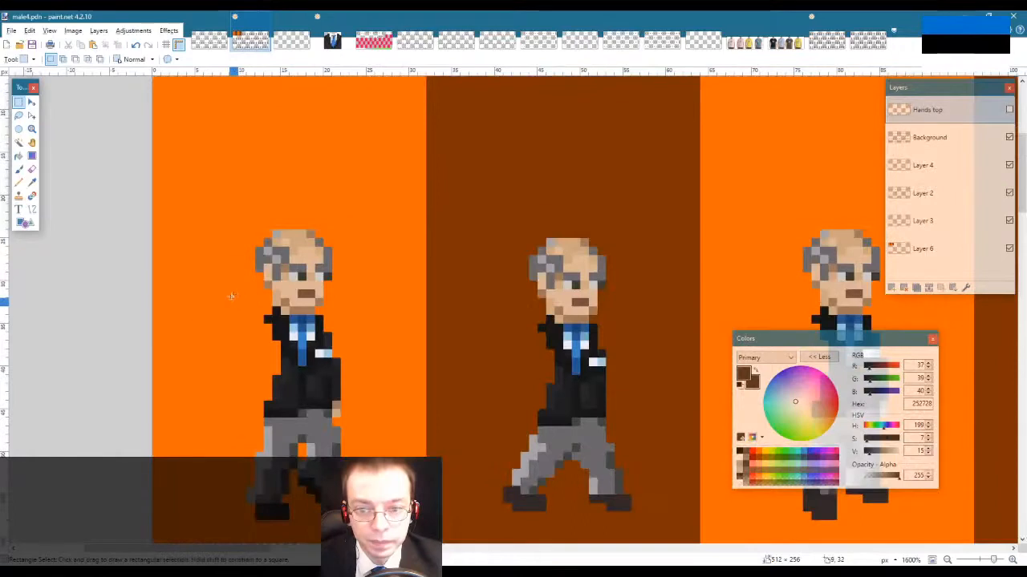
click(929, 137)
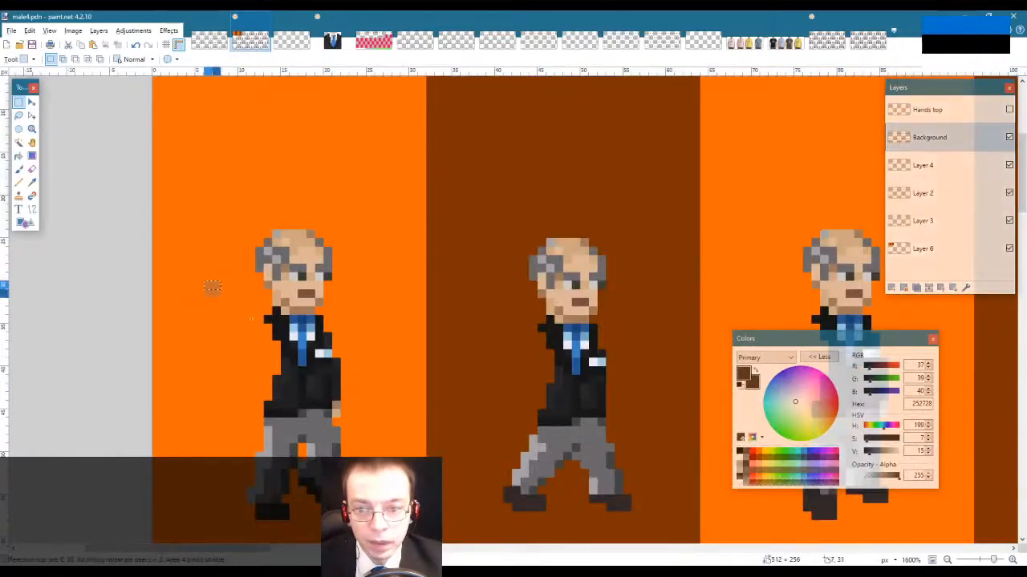
drag(204, 280, 392, 436)
click(18, 143)
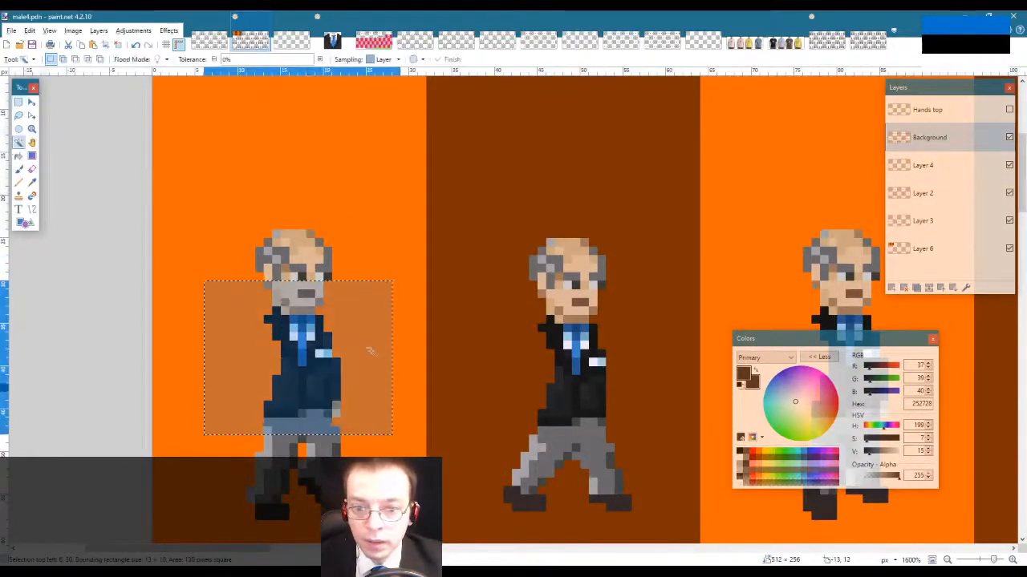
click(360, 342)
alt+click(266, 370)
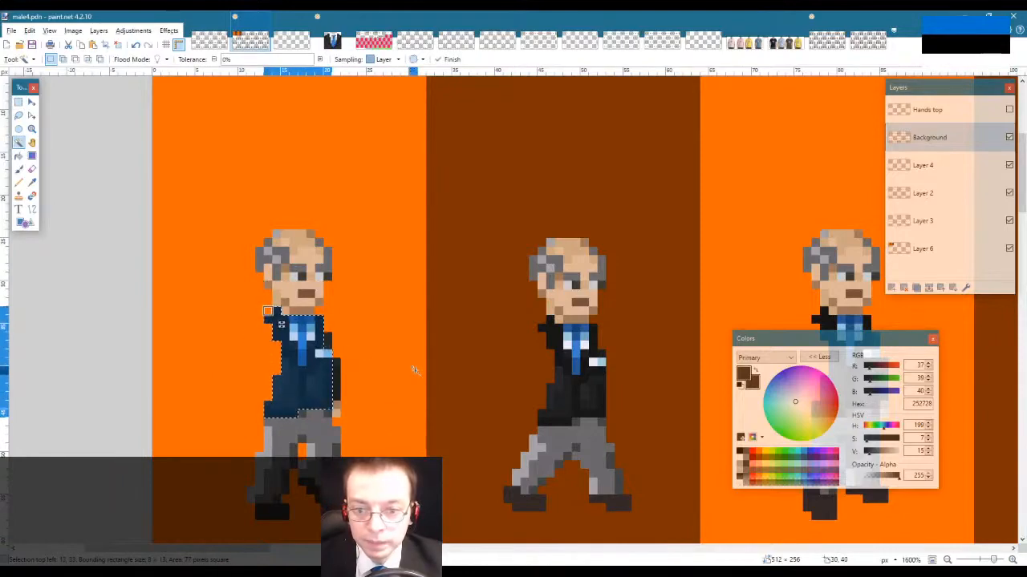
Step: Paste a copy of the suit torso onto the Background layer and fit it on the body of the bottom row's first frame
scroll(414, 369, down, 4)
scroll(414, 369, down, 5)
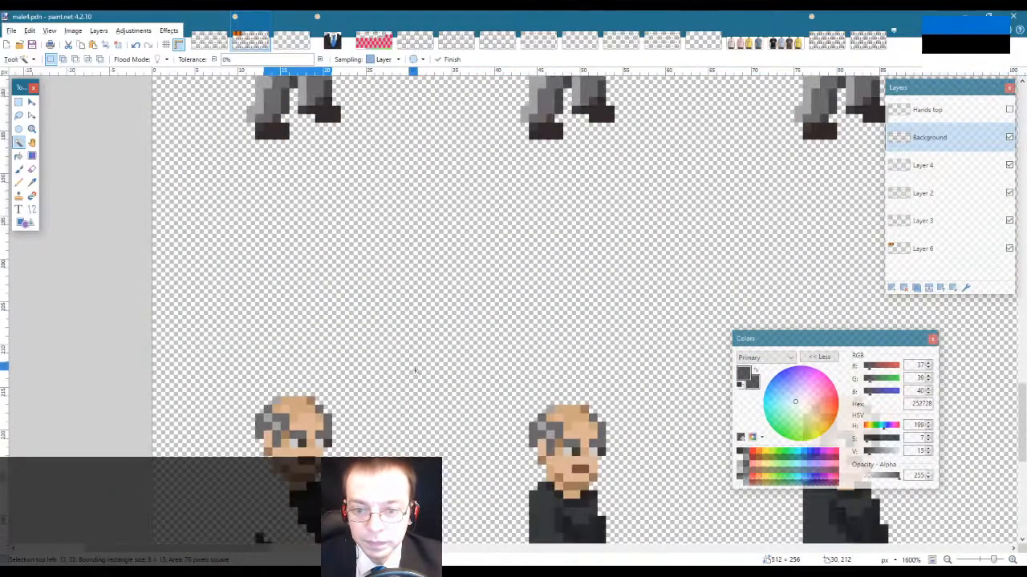
scroll(415, 369, up, 1)
scroll(415, 369, up, 1)
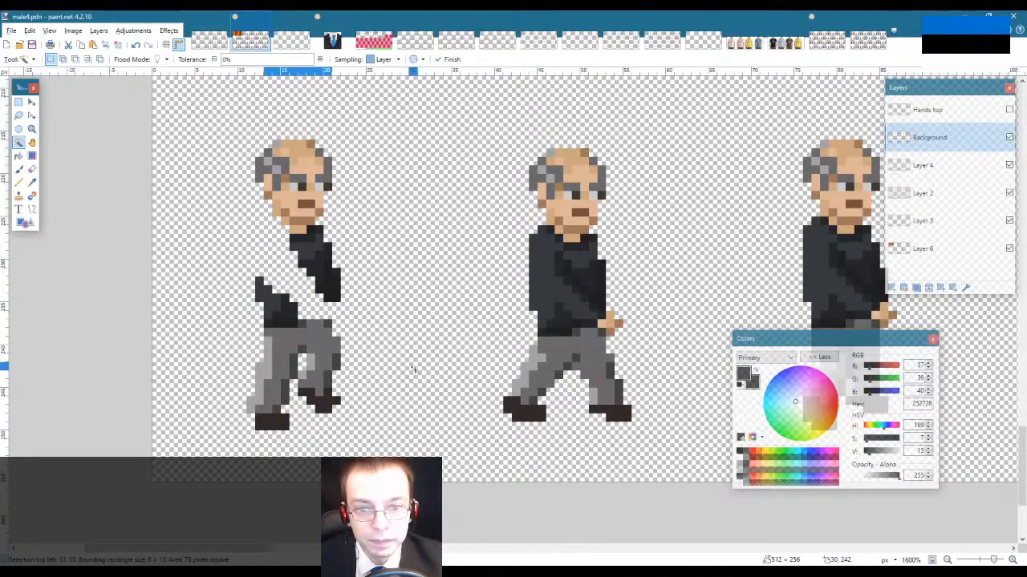
key(ctrl+v)
drag(310, 117, 314, 253)
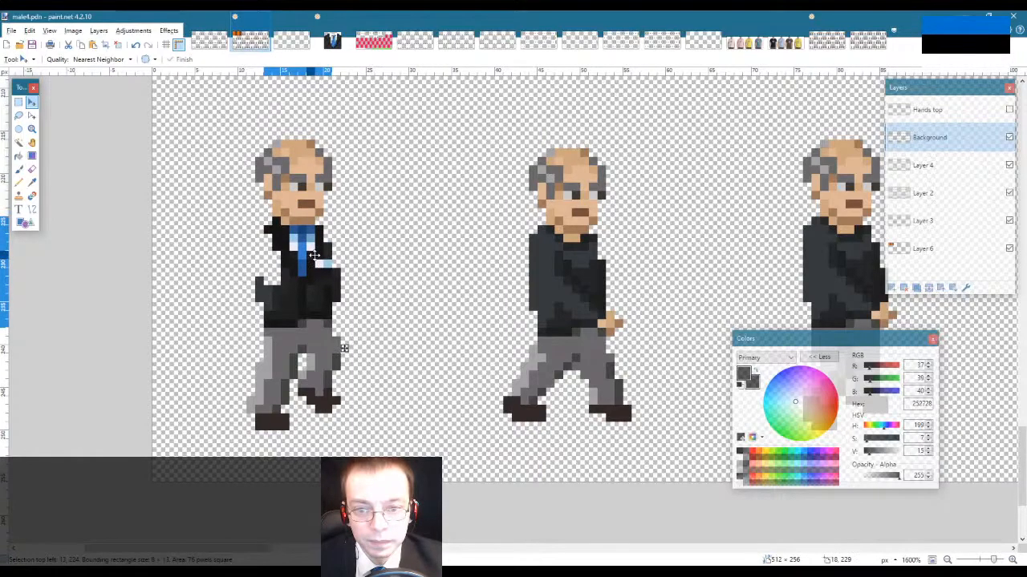
Step: Deselect the pasted suit torso on the bottom row's first frame
key(s)
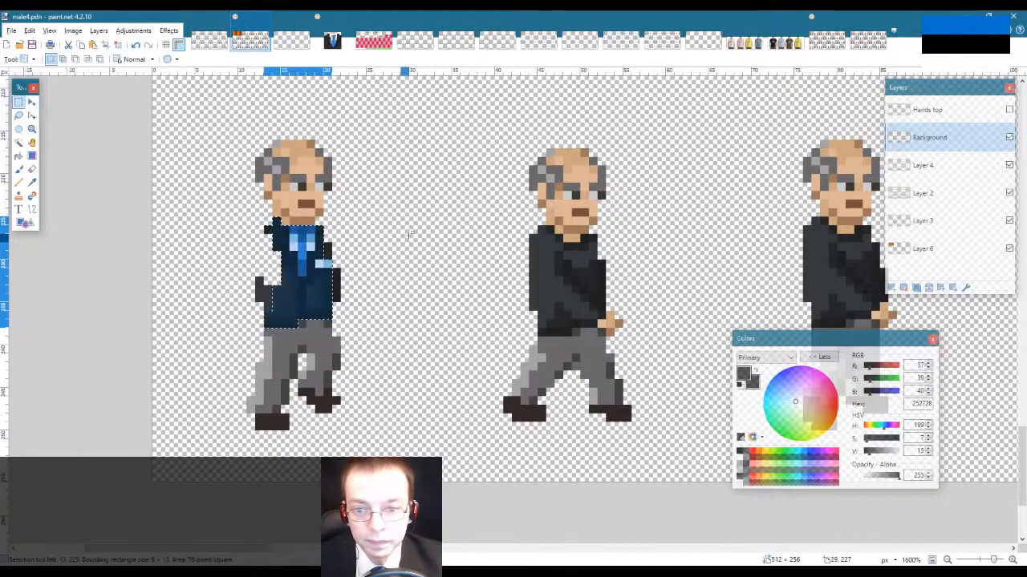
key(ctrl+d)
key(k)
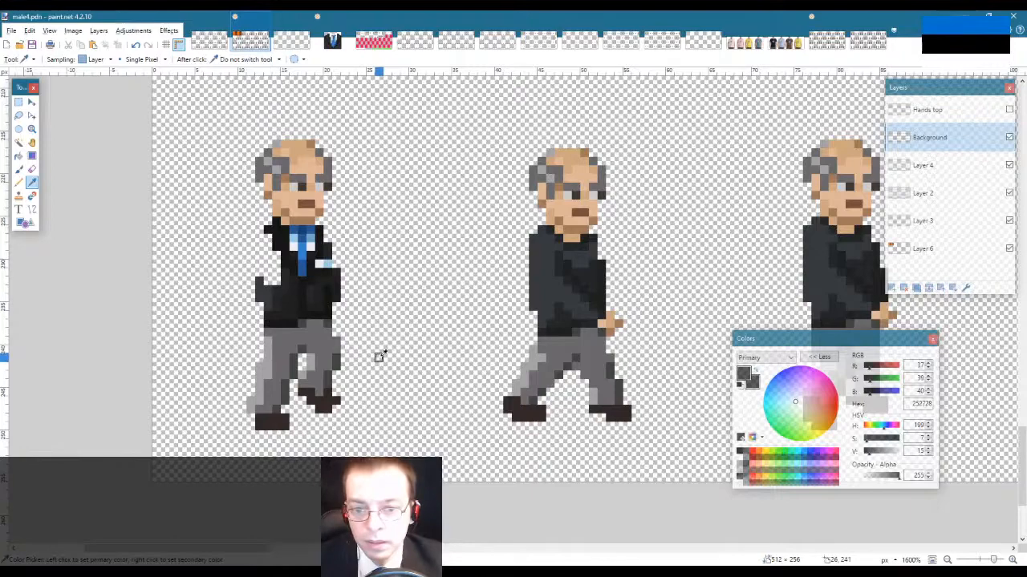
key(s)
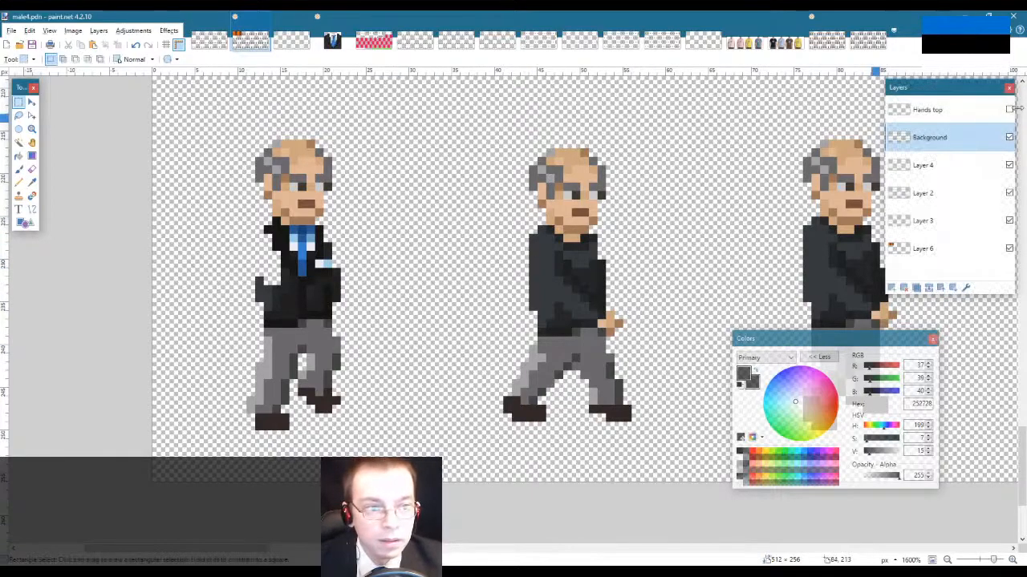
Step: Compare the first frame's suit with the Hands top layer shown and hidden
click(1009, 110)
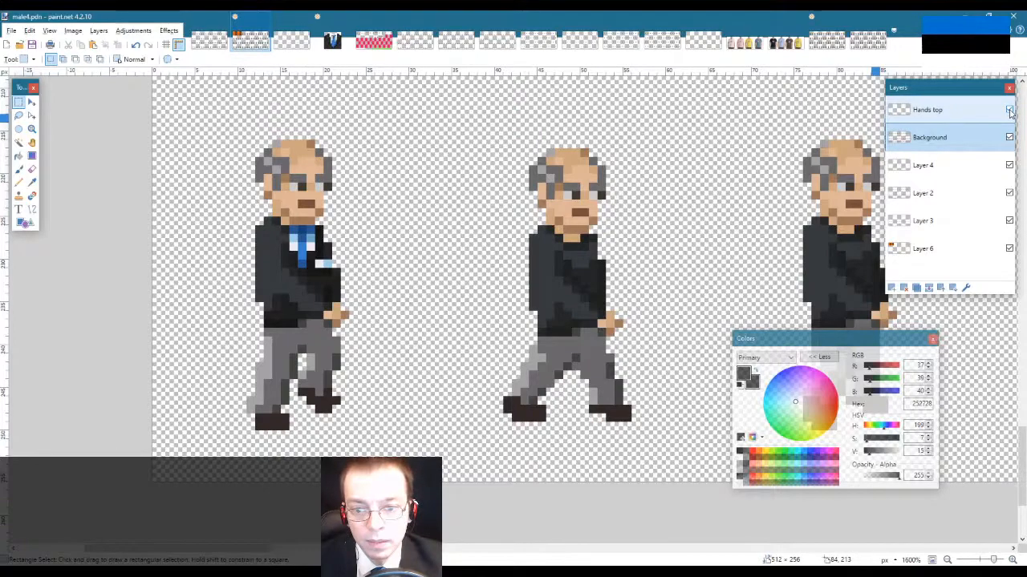
click(1009, 110)
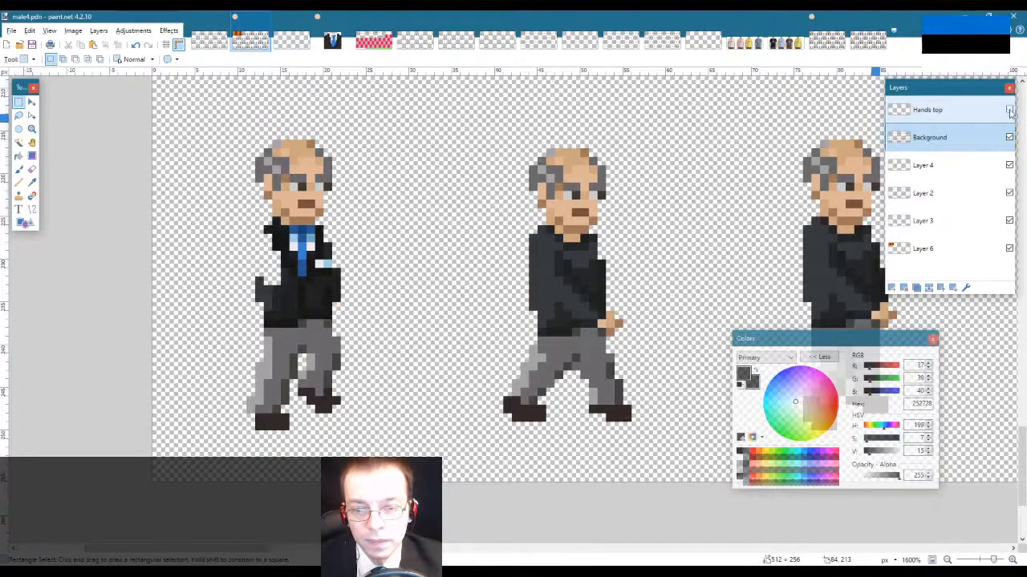
click(1009, 110)
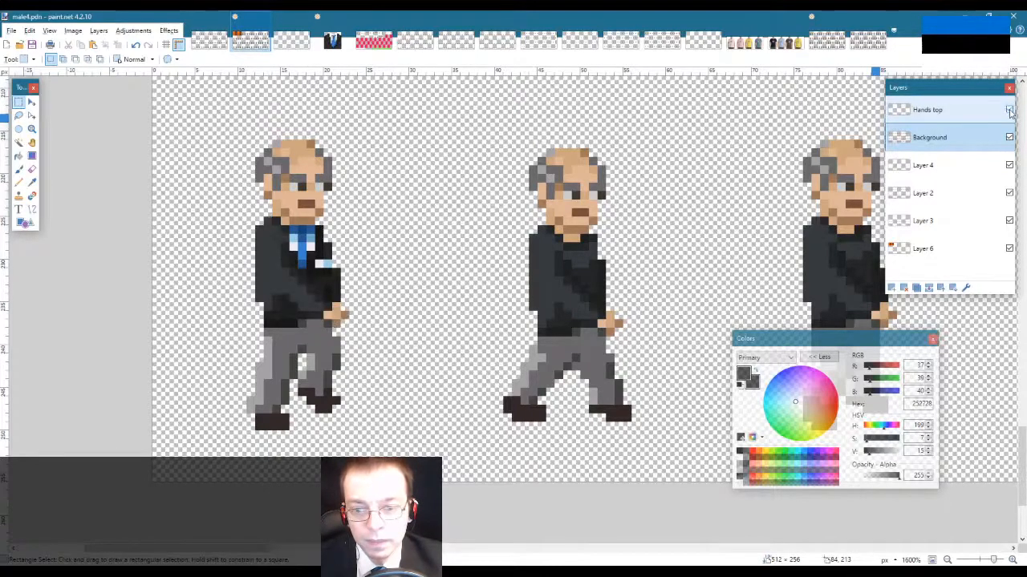
click(1010, 111)
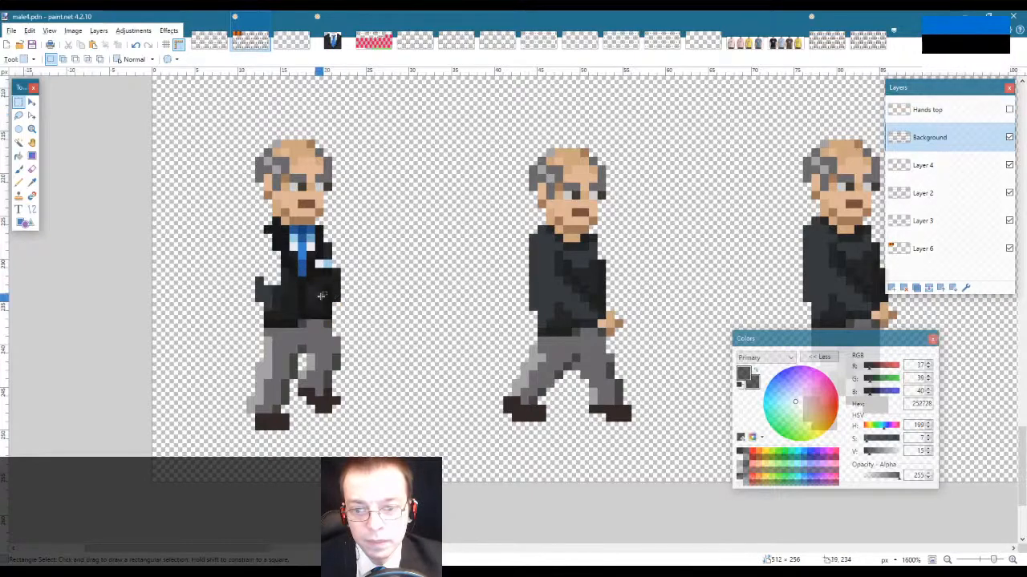
key(h)
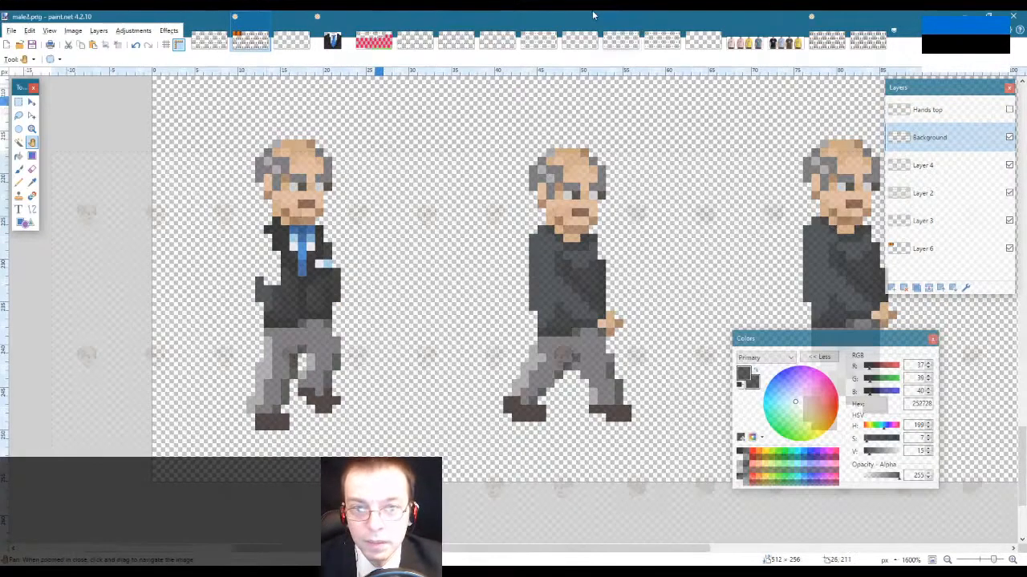
click(580, 40)
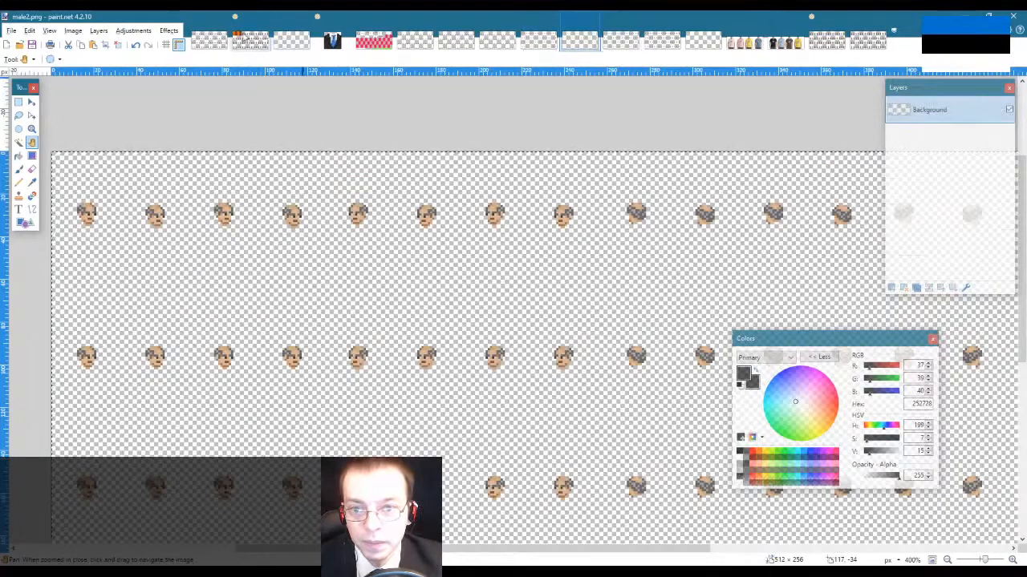
click(251, 40)
key(k)
key(p)
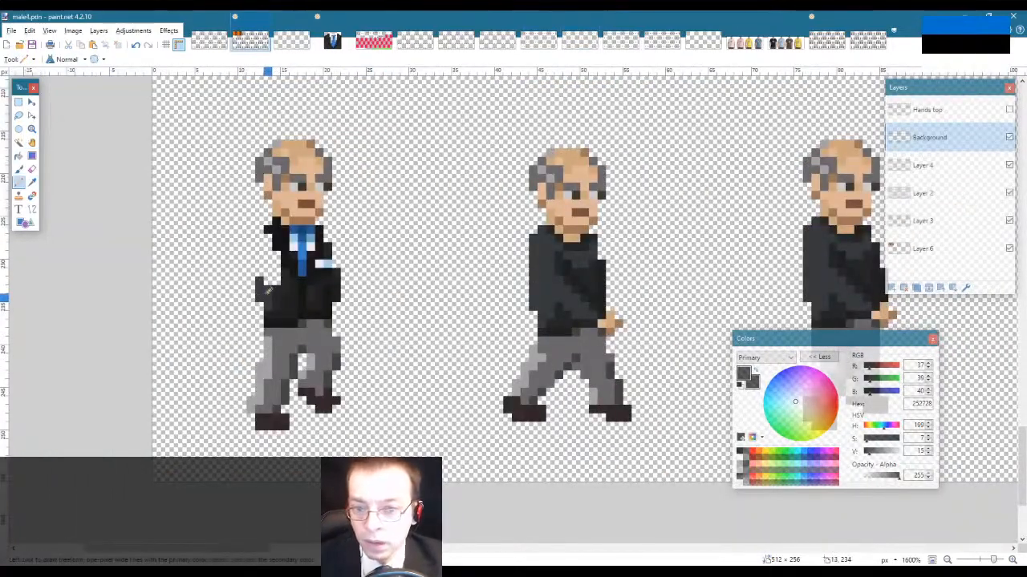
drag(260, 277, 262, 301)
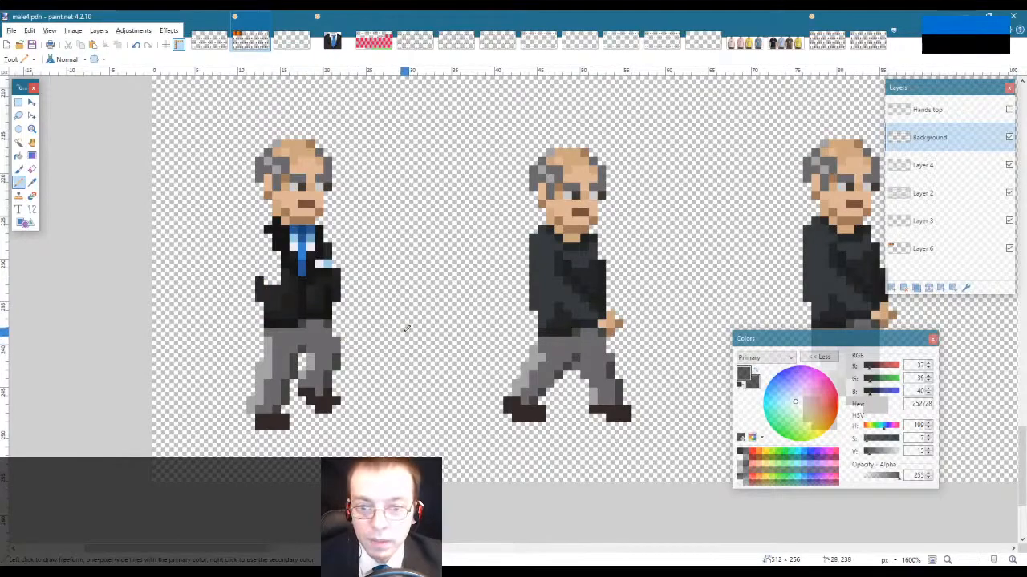
Step: Show the Hands top layer, pick the dark jacket colour #161616 from the Background layer, and retouch the first frame's sleeve on Hands top
click(1009, 111)
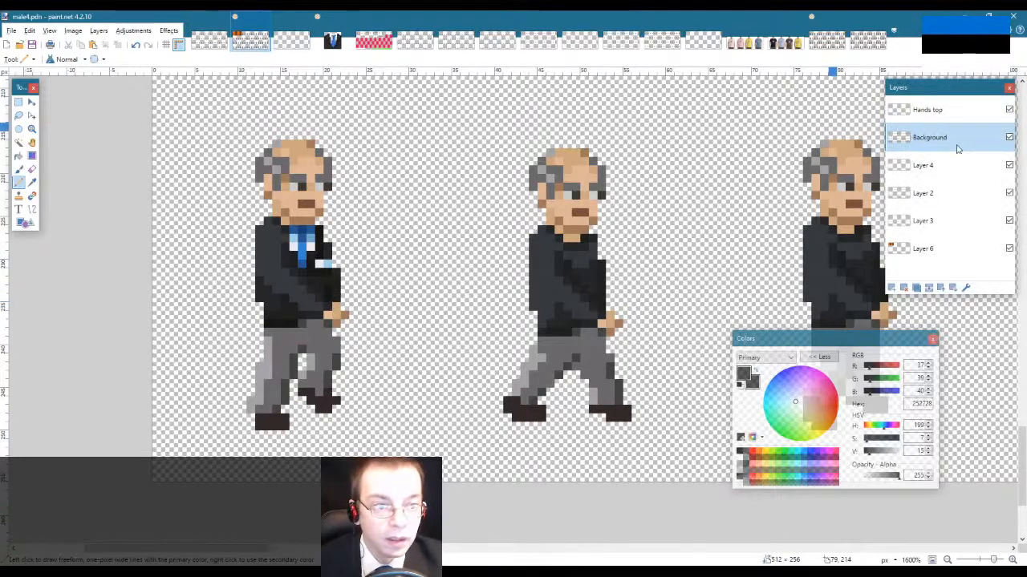
key(l)
key(k)
click(326, 288)
click(942, 112)
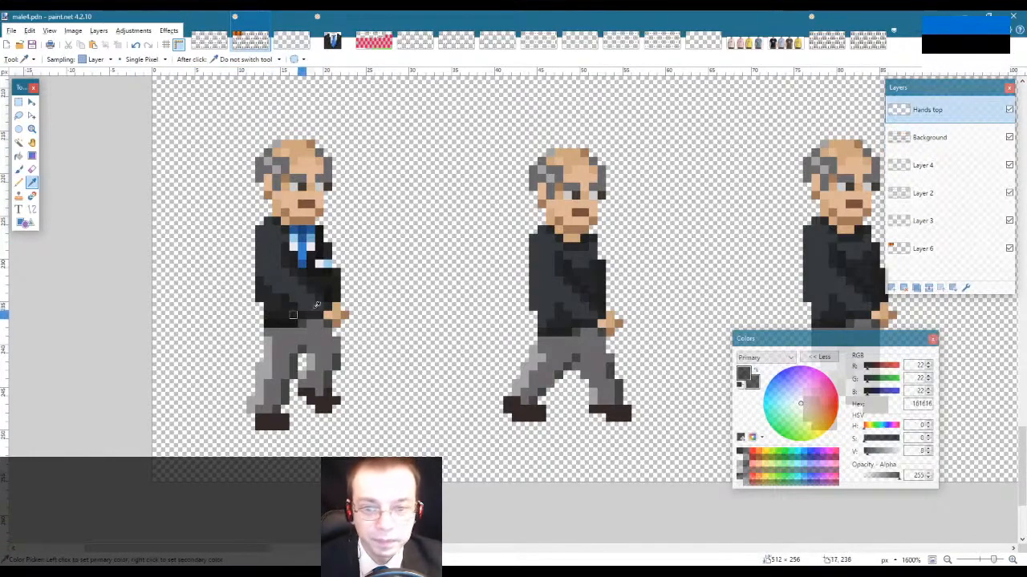
key(p)
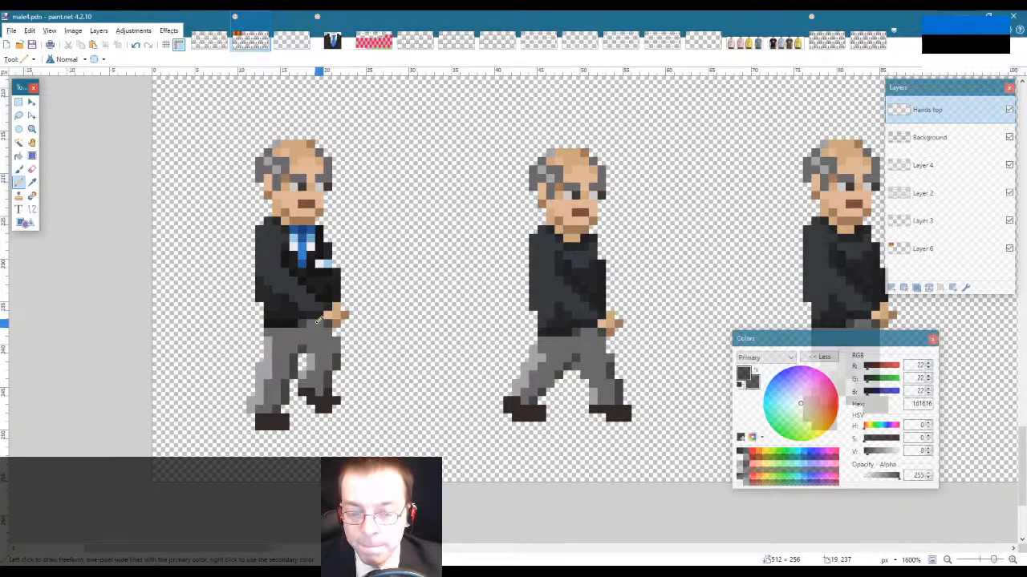
Step: Pick the lighter sleeve colour #252728 and retouch the first frame's sleeve shading with the Pencil on the Hands top layer
key(s)
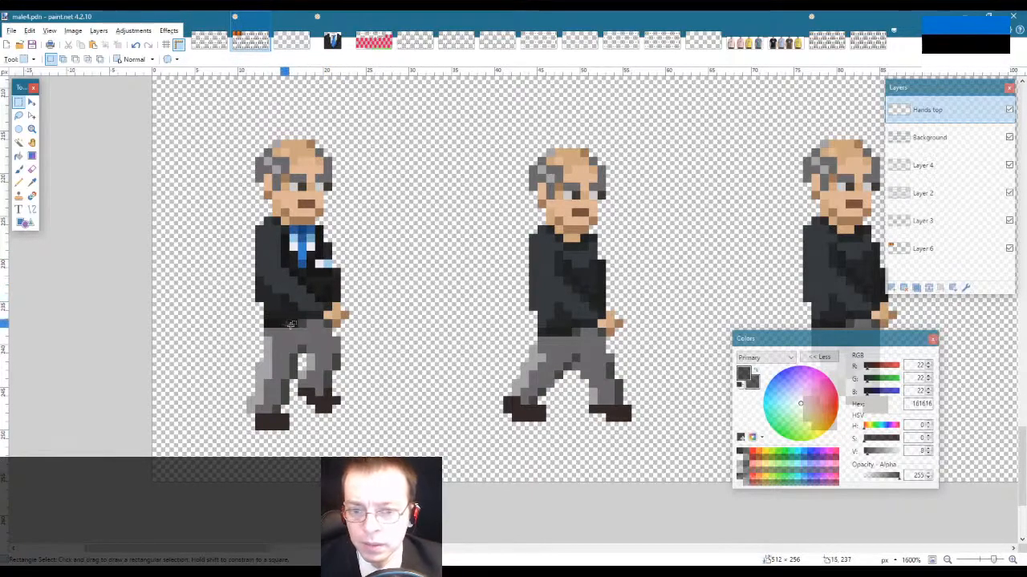
key(k)
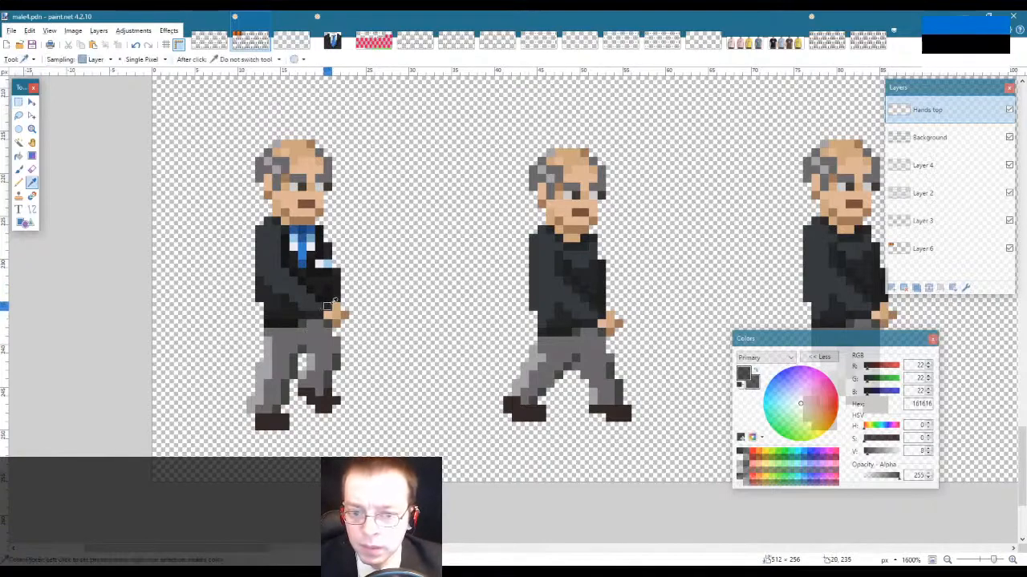
key(p)
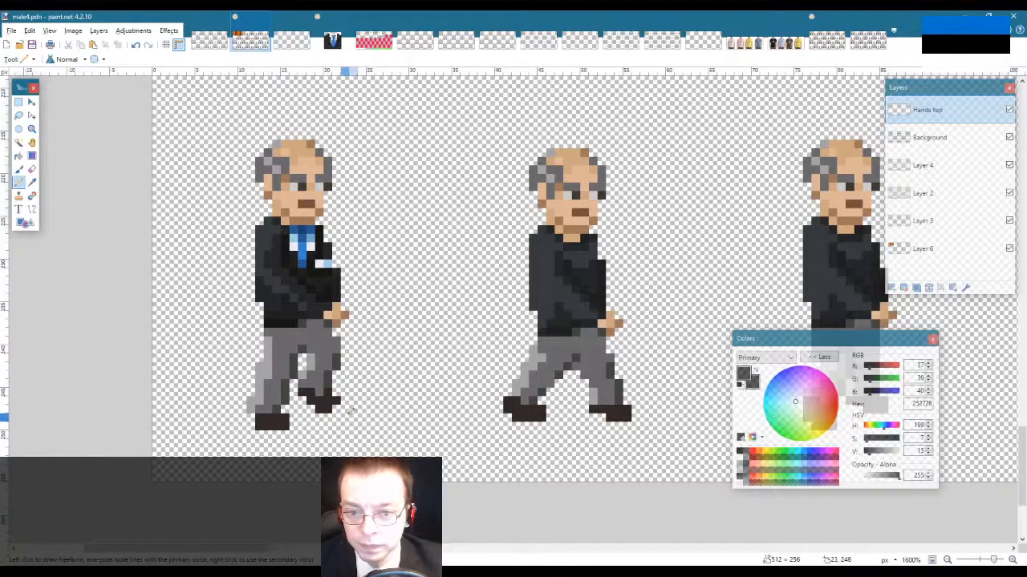
Step: Pick the jacket colour #1F1F1F from the Background layer and retouch the first frame's sleeve with the Pencil on Hands top
click(32, 129)
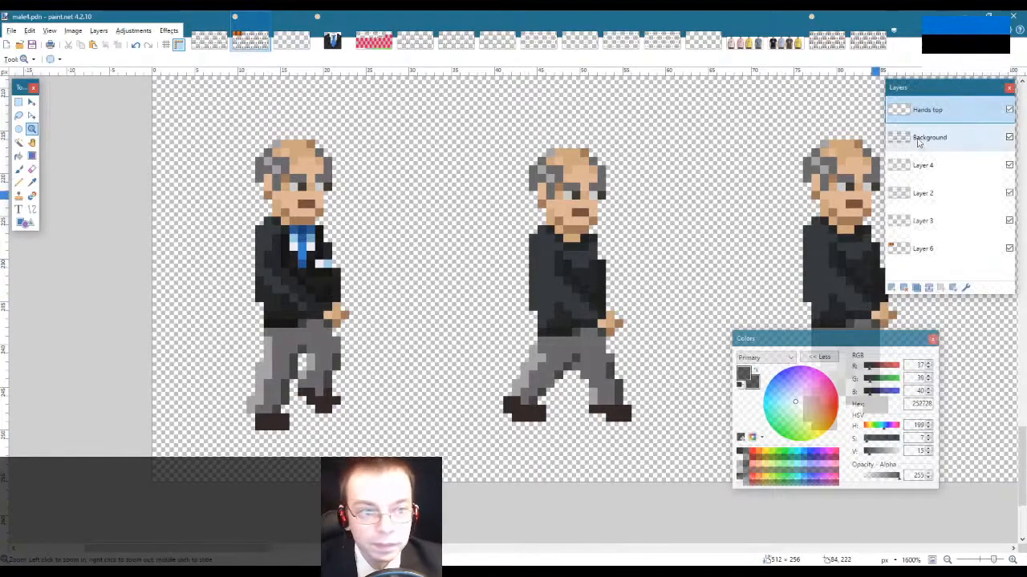
click(918, 141)
key(k)
click(284, 303)
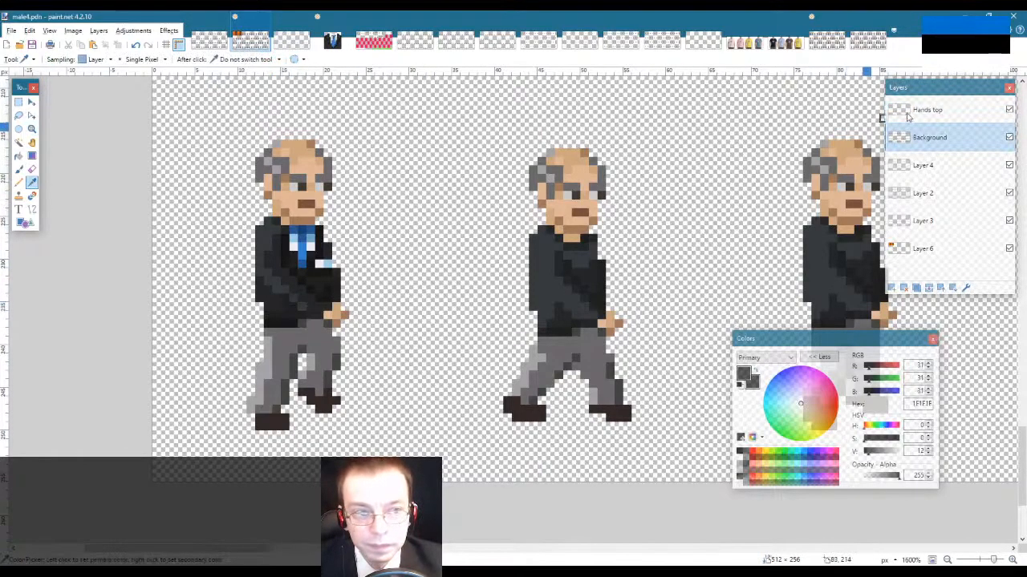
click(911, 112)
key(p)
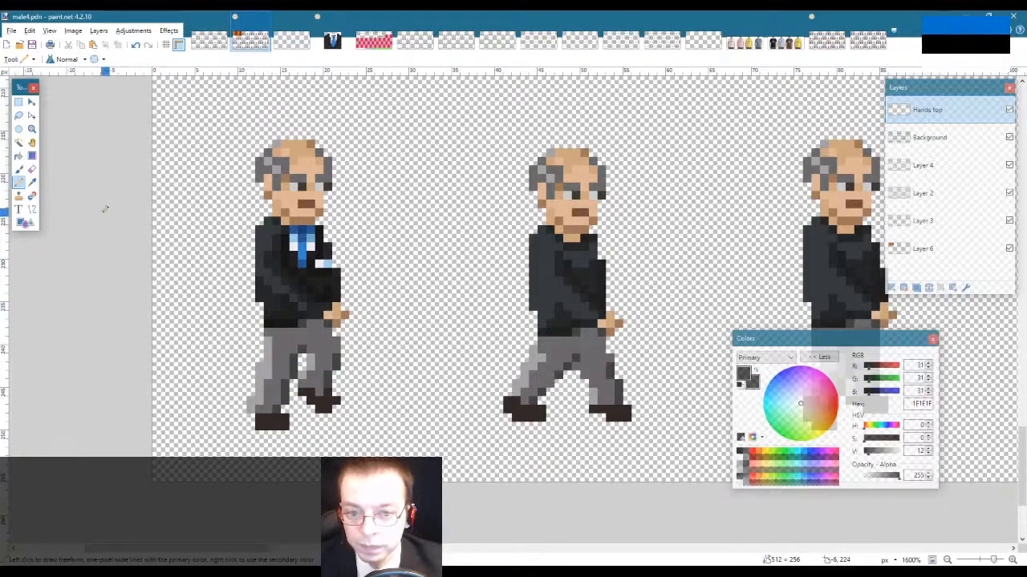
Step: Examine the first frame's jacket and sleeve shading up close and at a distance alongside the other bottom-row frames
click(32, 129)
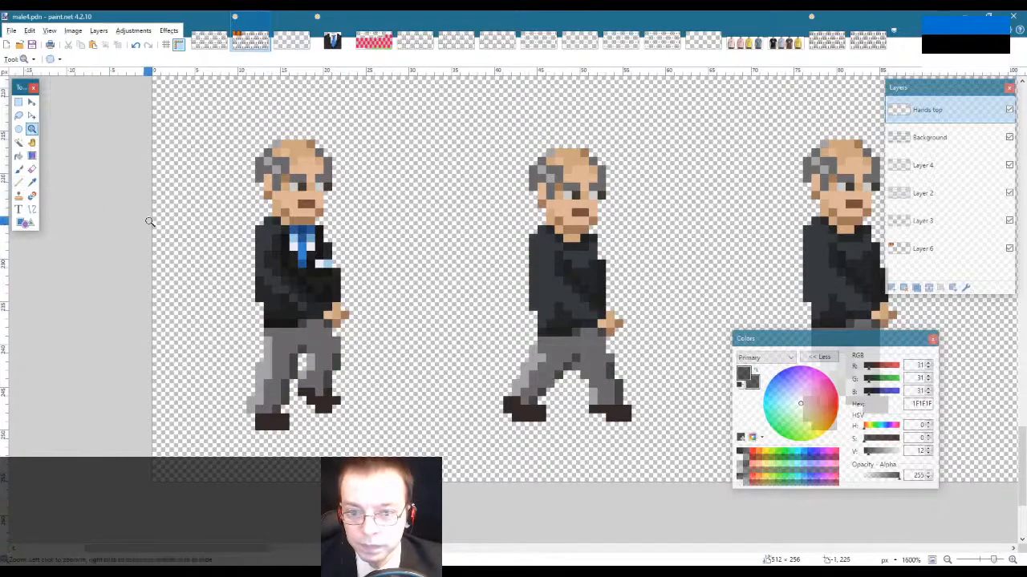
right_click(172, 294)
right_click(171, 293)
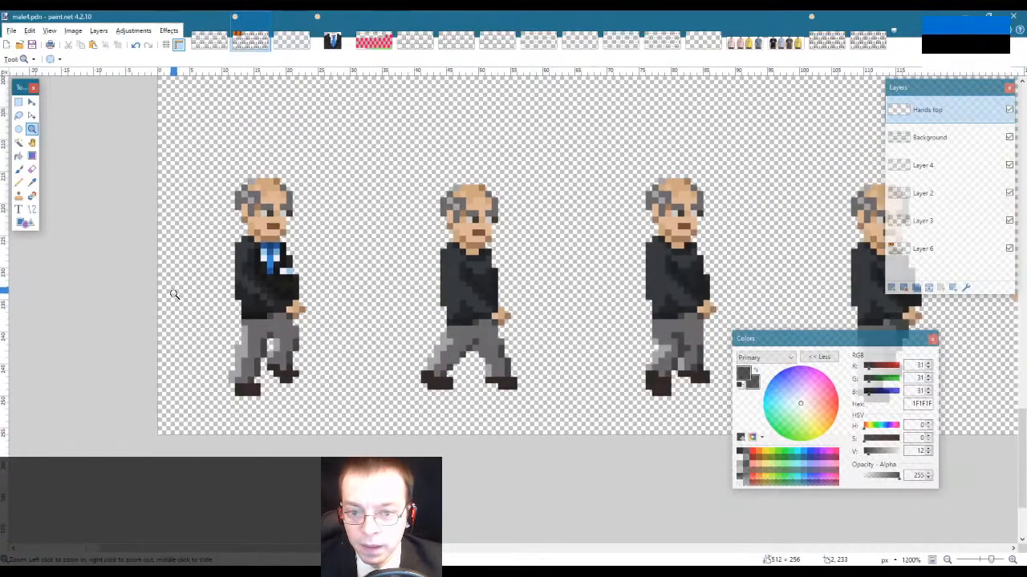
right_click(173, 294)
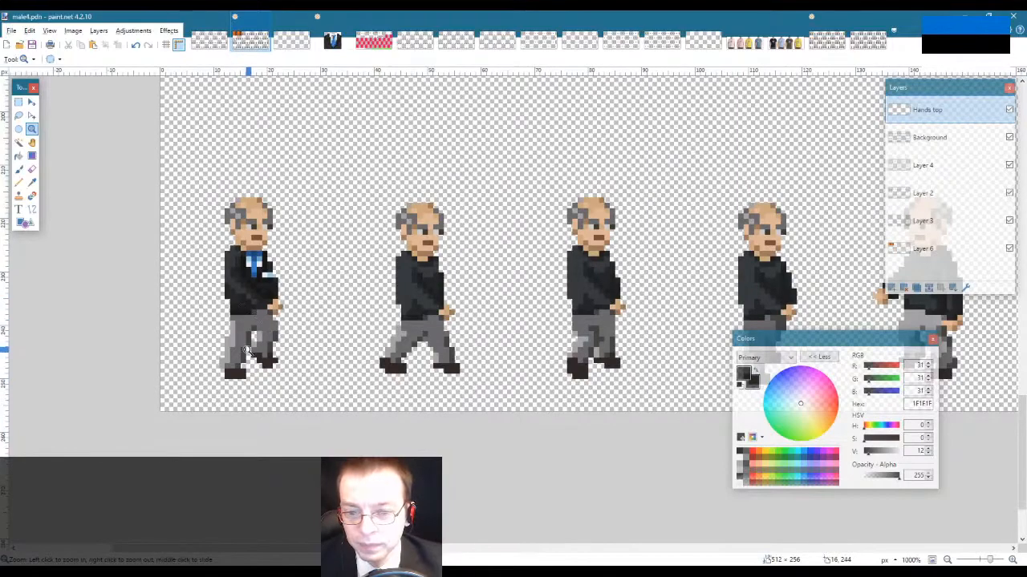
click(236, 319)
click(236, 320)
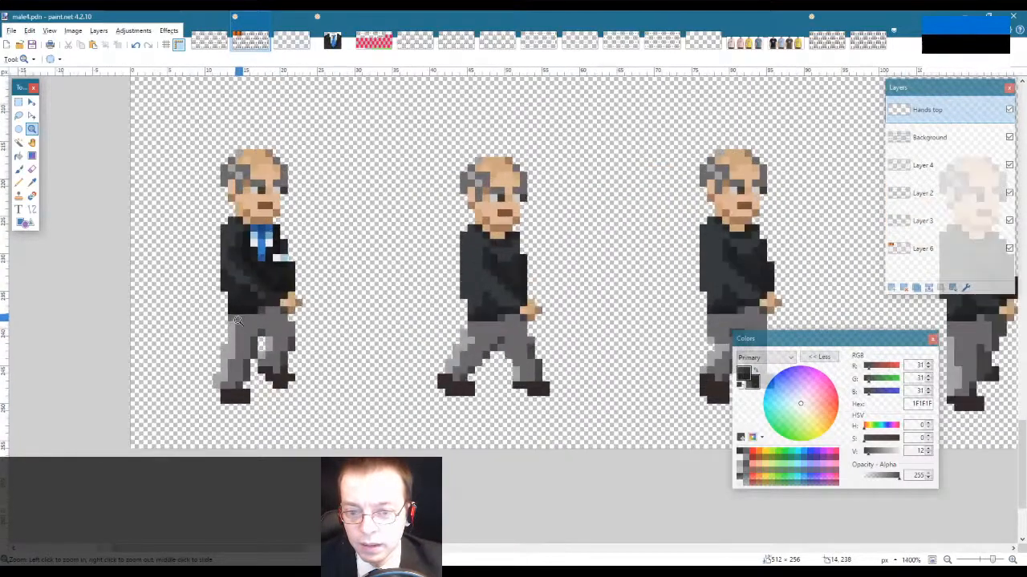
right_click(241, 289)
right_click(243, 264)
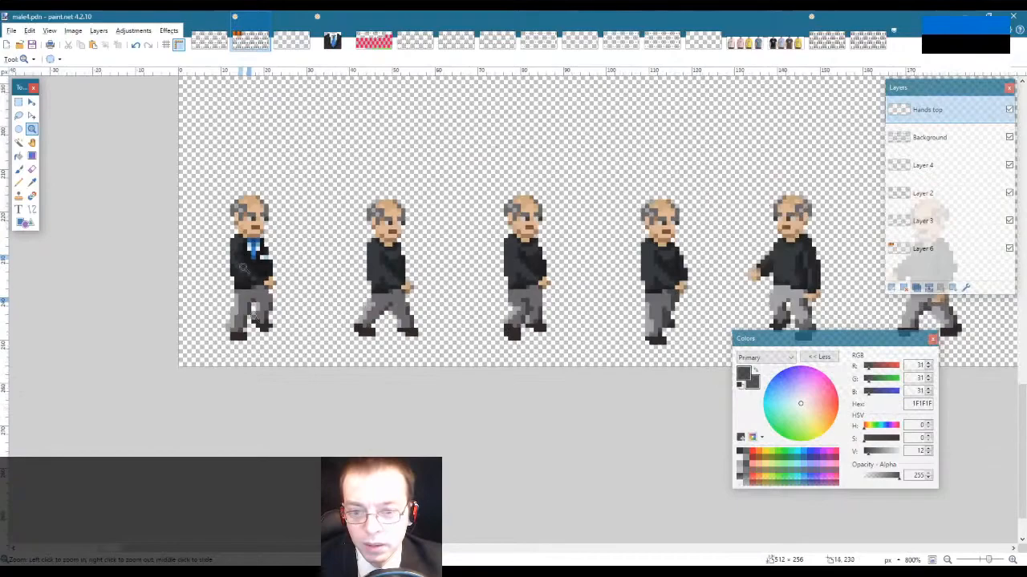
right_click(254, 341)
scroll(241, 277, up, 7)
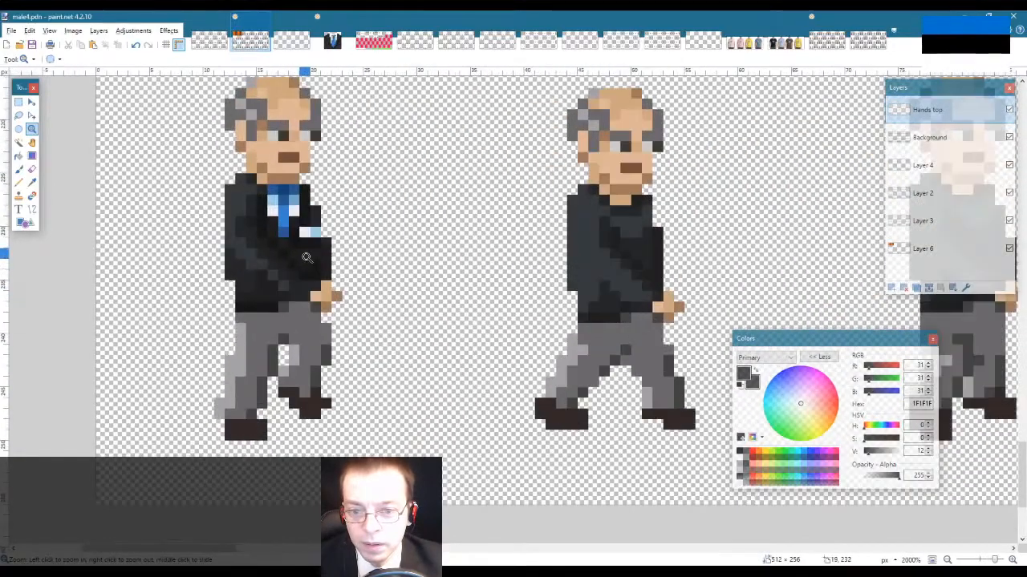
click(306, 257)
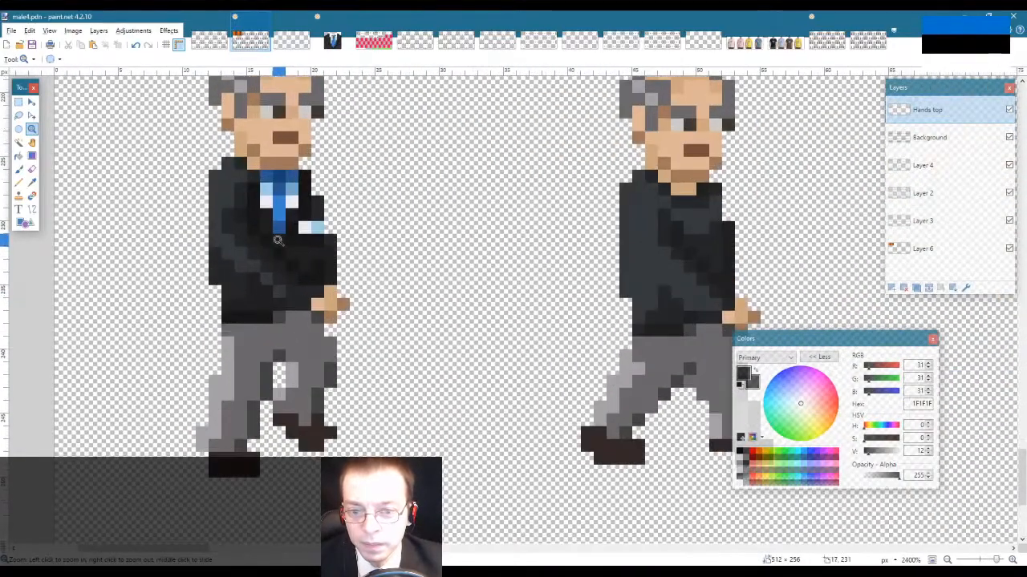
key(s)
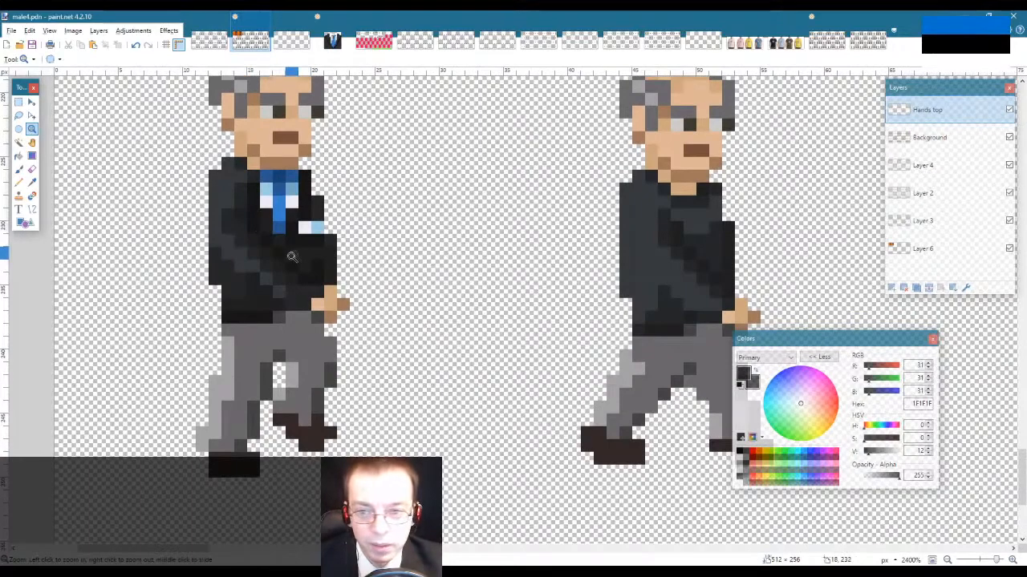
drag(250, 210, 296, 256)
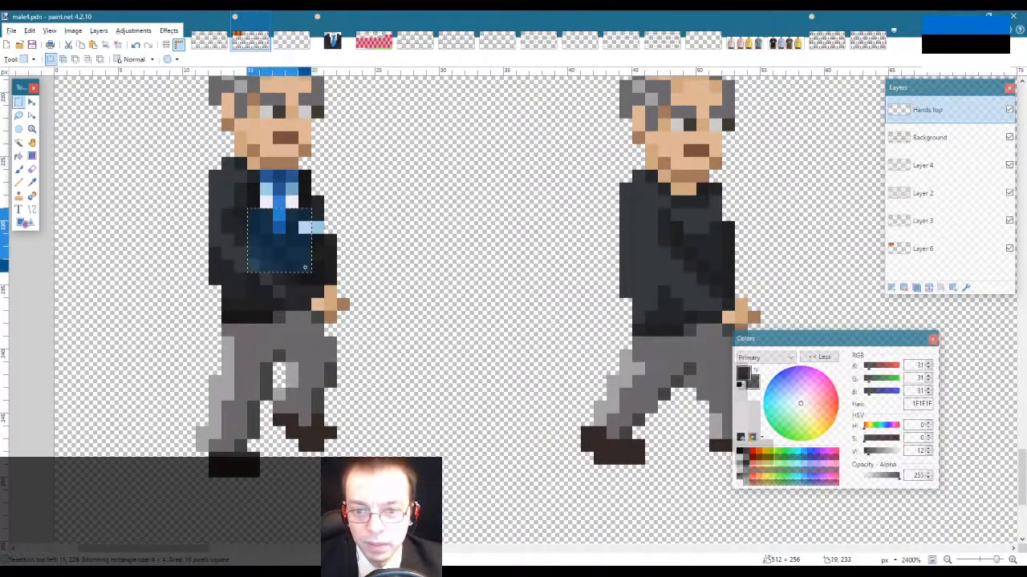
click(265, 232)
drag(265, 231, 302, 265)
click(304, 266)
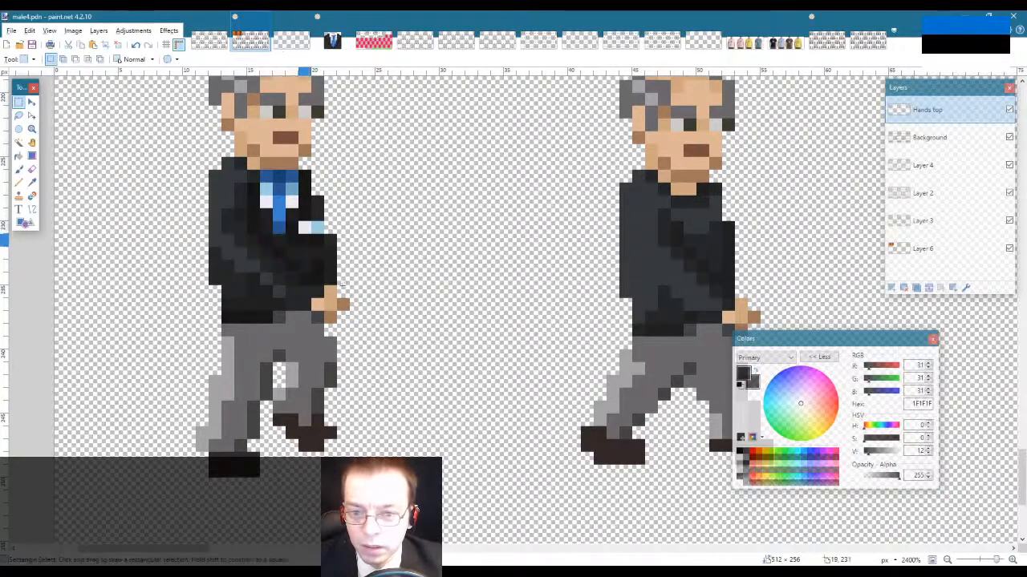
Step: Pick the dark colour #161616 from the sleeve and touch up the first frame's sleeve fold with the Pencil on Hands top
click(32, 129)
right_click(237, 242)
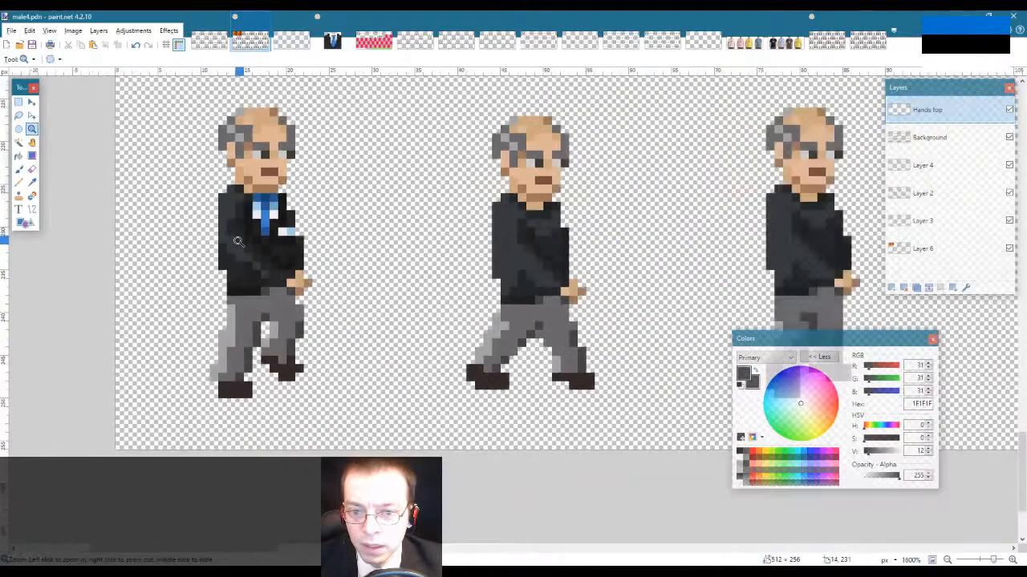
right_click(238, 241)
right_click(249, 248)
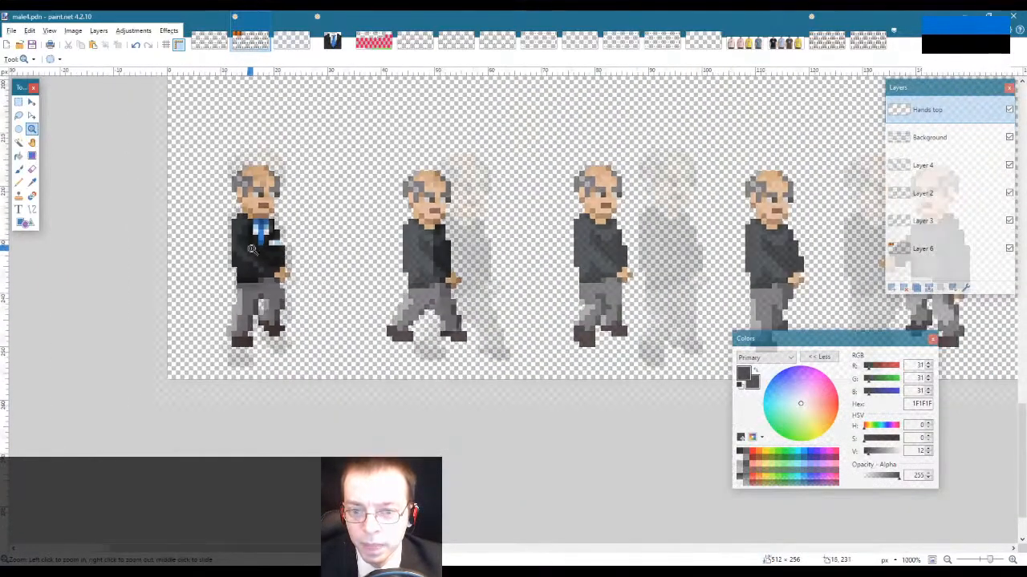
click(251, 250)
click(251, 250)
click(252, 251)
key(k)
click(262, 261)
click(262, 261)
key(p)
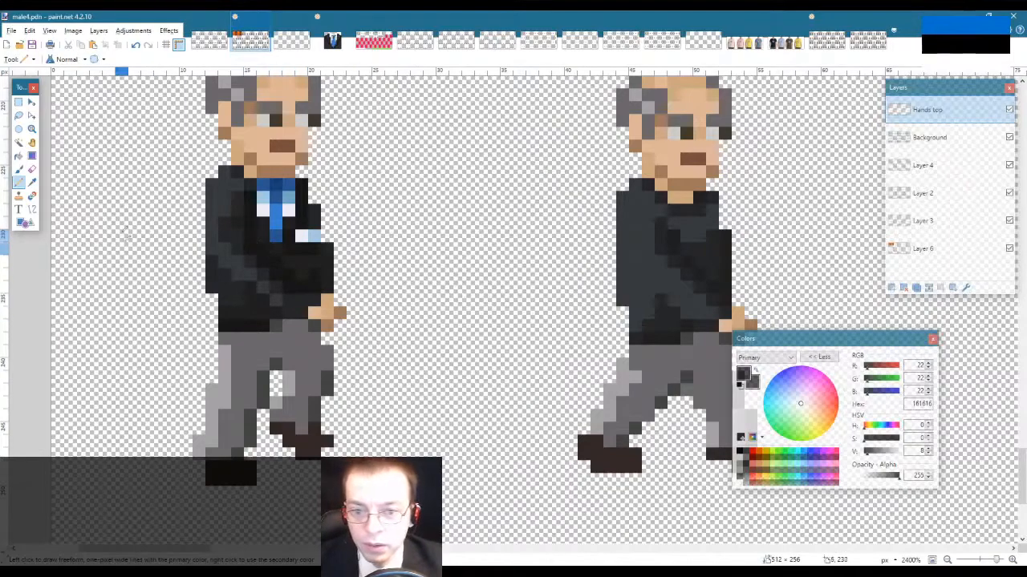
Step: Check how the retouched first frame reads at a smaller scale next to the rest of the bottom row
click(32, 130)
right_click(174, 253)
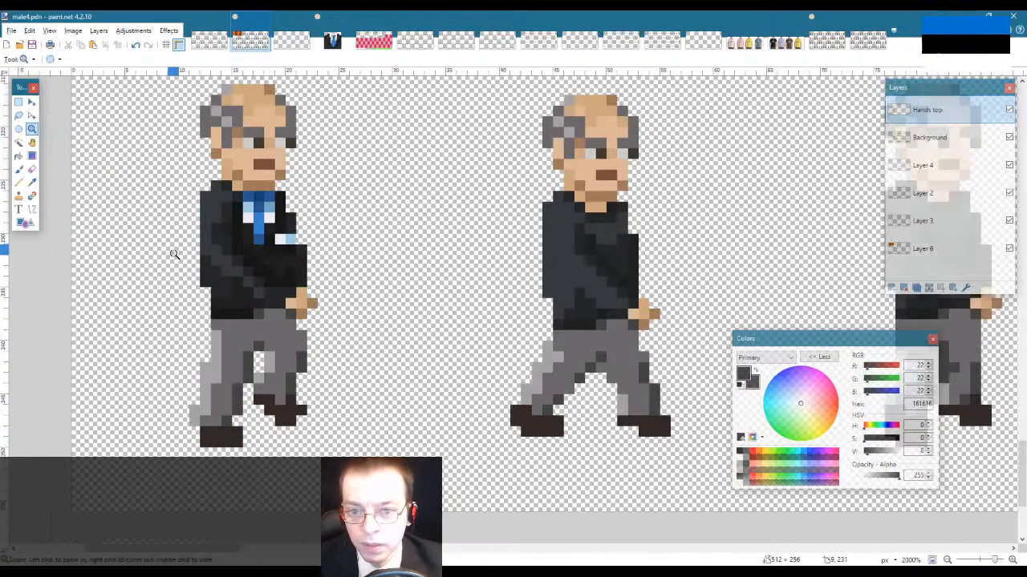
right_click(173, 253)
right_click(173, 253)
right_click(173, 253)
right_click(173, 253)
right_click(174, 255)
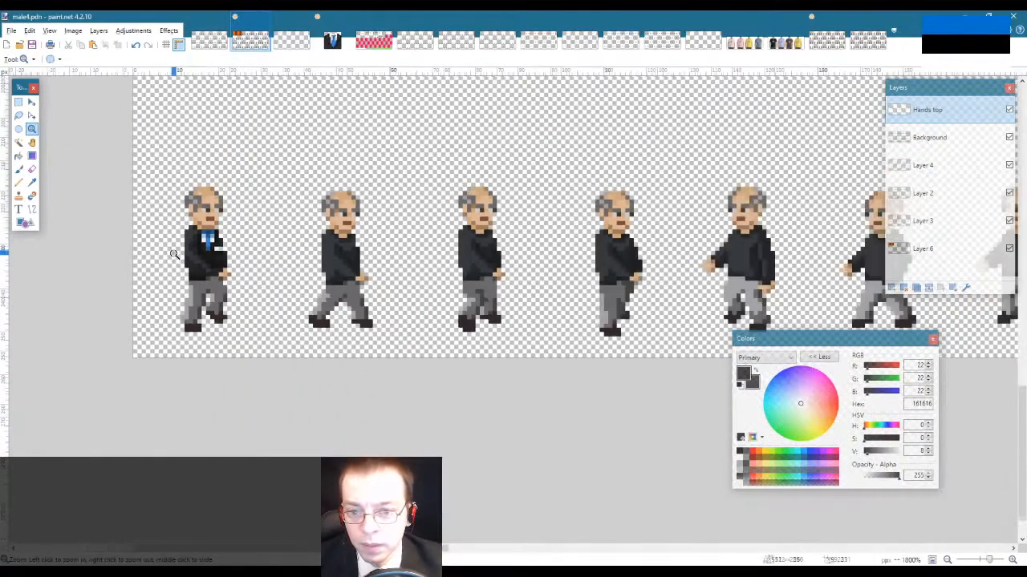
Step: Pick the dark jacket colour #1F1F1F from the first frame's sleeve on the Background layer for use with the Pencil
click(174, 255)
click(173, 254)
click(174, 254)
click(173, 254)
click(173, 254)
click(173, 254)
click(173, 254)
key(k)
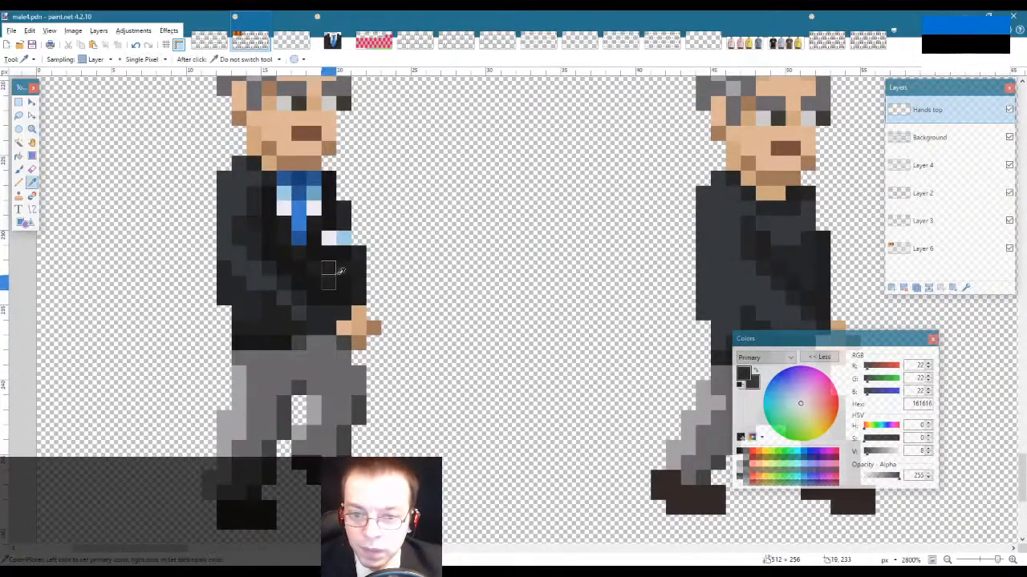
click(328, 266)
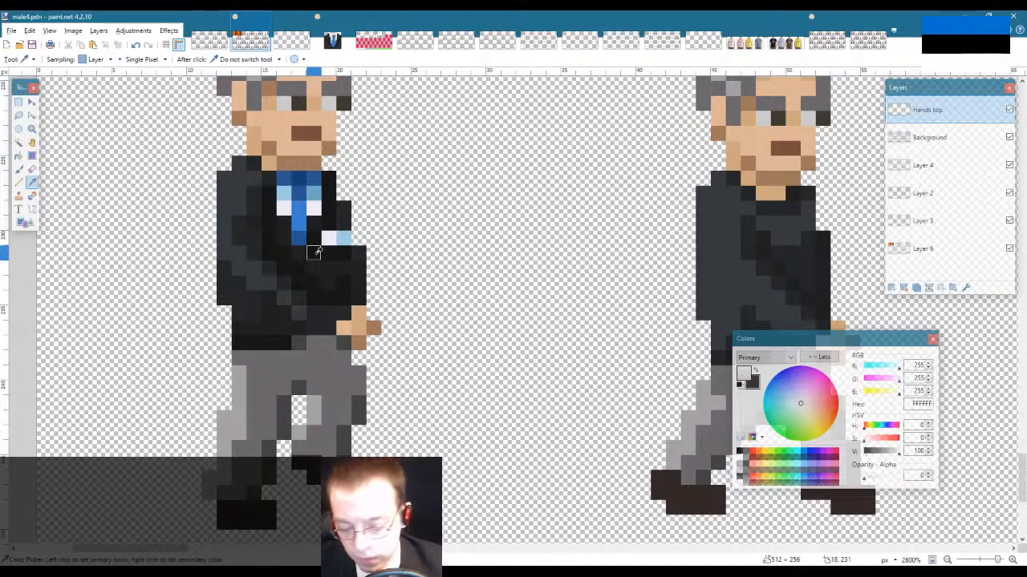
key(p)
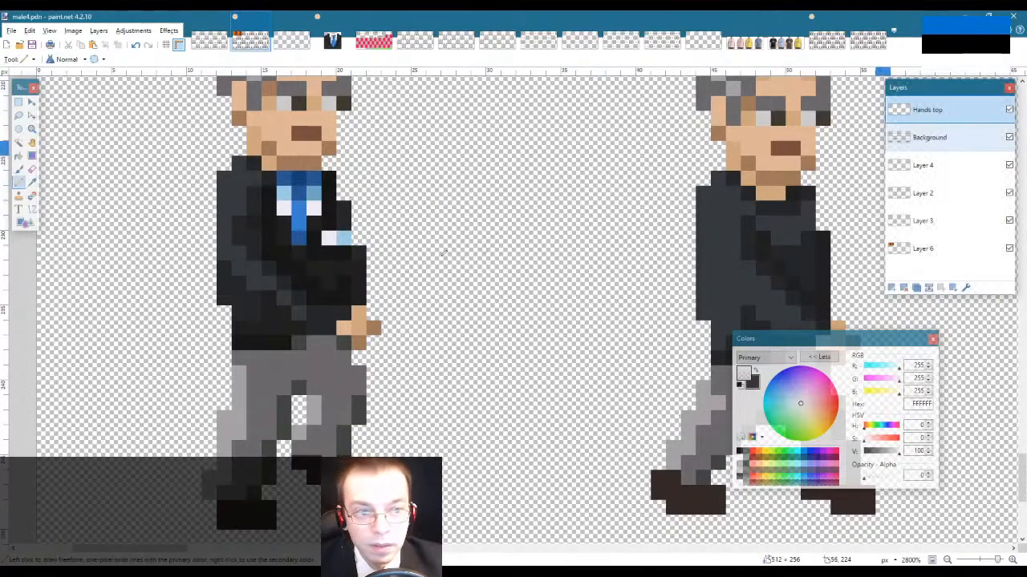
key(k)
click(322, 257)
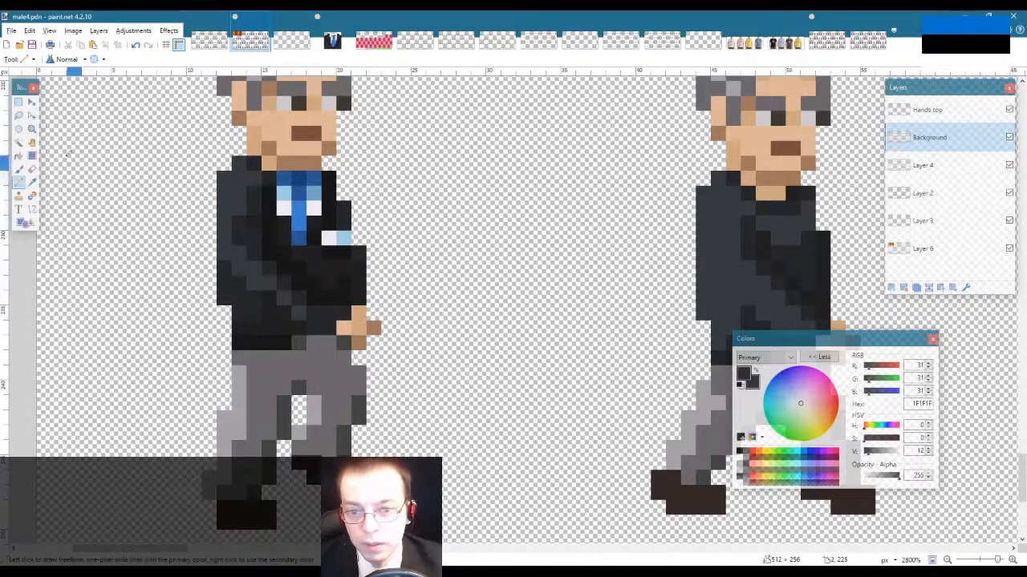
Step: Compare the first frame's suit and folded sleeve with the neighbouring bottom-row frames at several magnifications
click(32, 129)
right_click(99, 236)
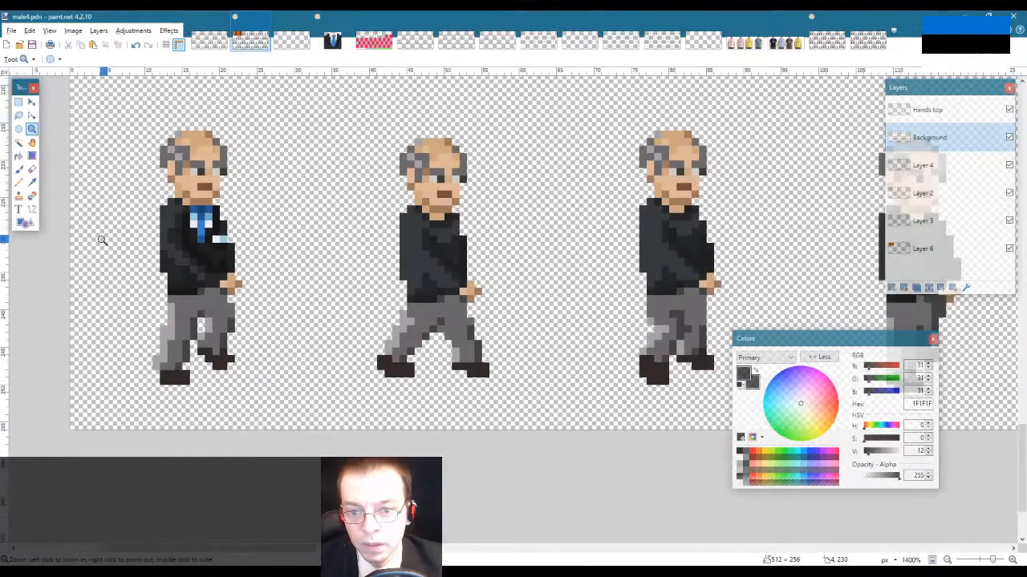
right_click(102, 240)
right_click(102, 240)
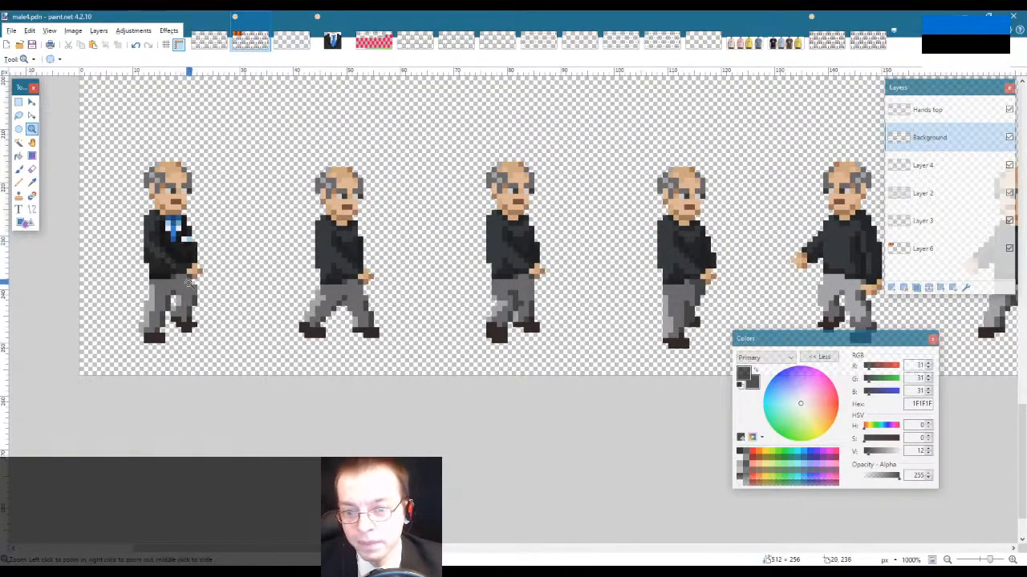
click(184, 241)
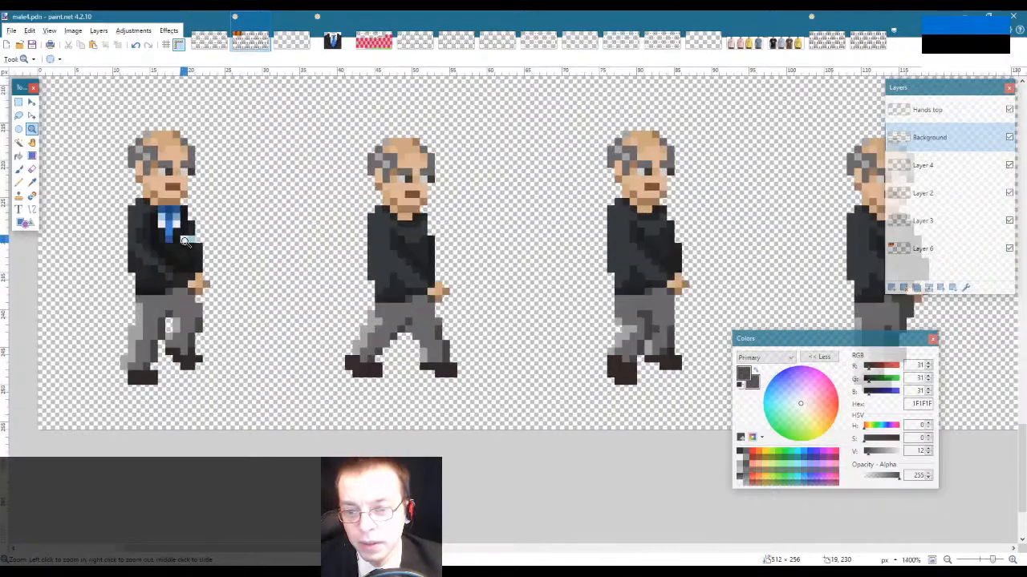
right_click(159, 249)
right_click(159, 248)
right_click(160, 249)
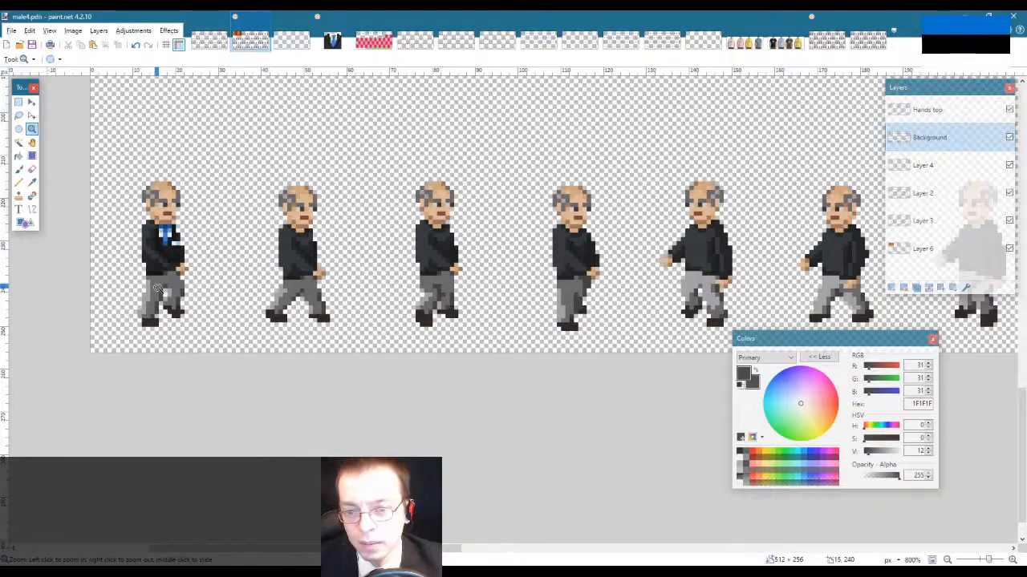
click(159, 255)
click(159, 255)
click(159, 255)
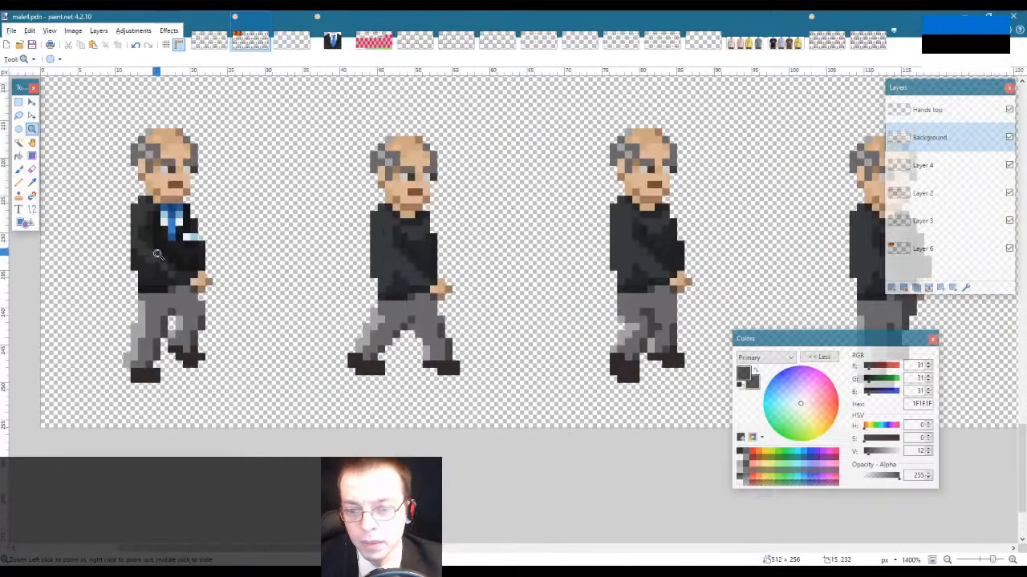
click(152, 241)
click(152, 240)
click(152, 240)
click(152, 241)
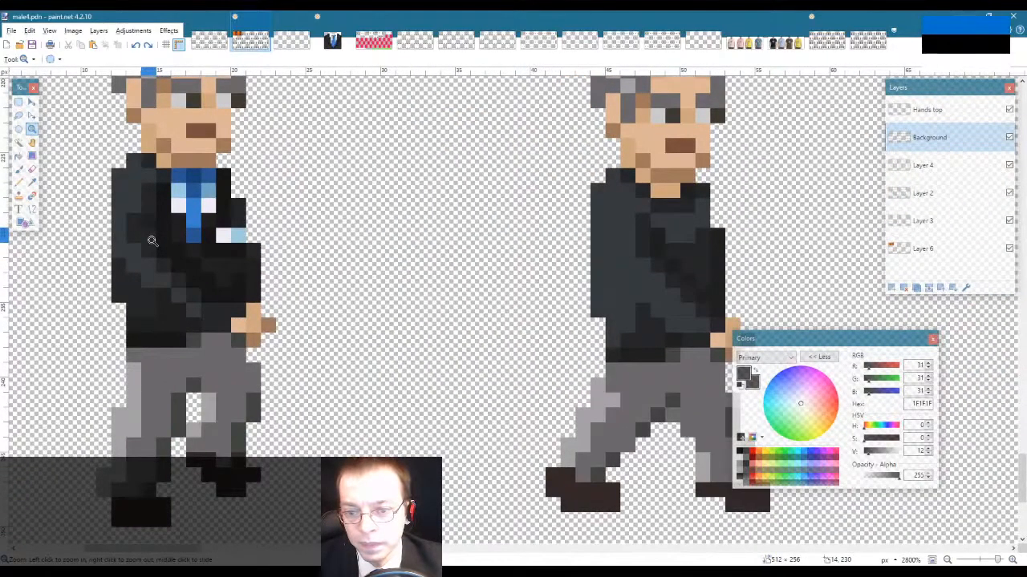
Step: Try to sample the first frame's sleeve colour for the Pencil, switching between the Hands top and Background layers
key(k)
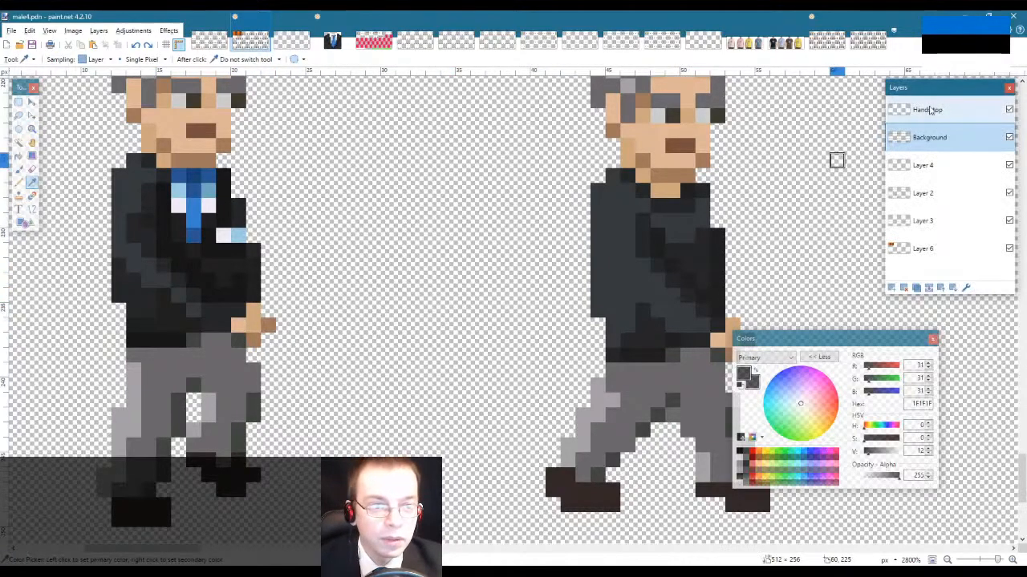
click(253, 285)
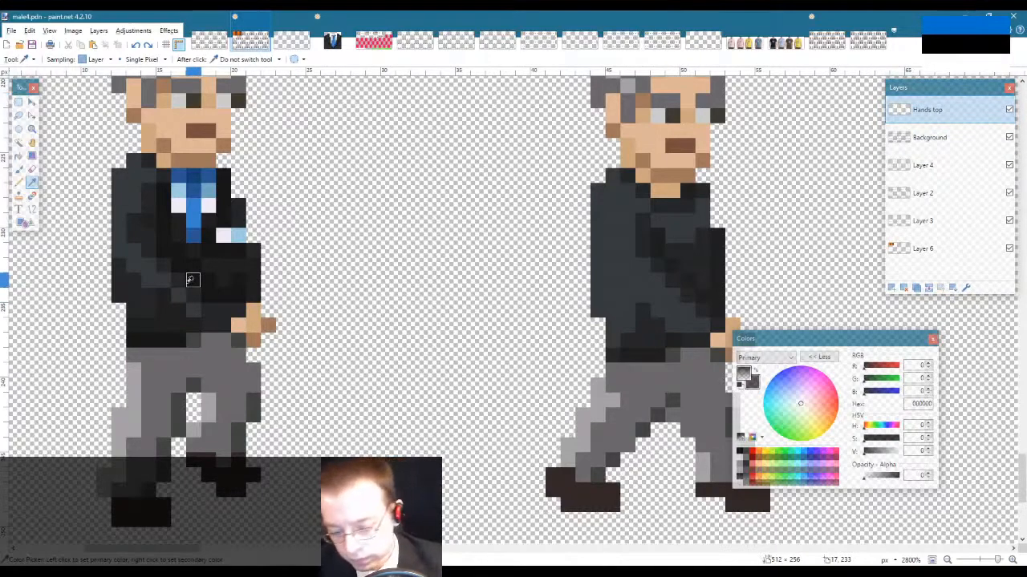
key(p)
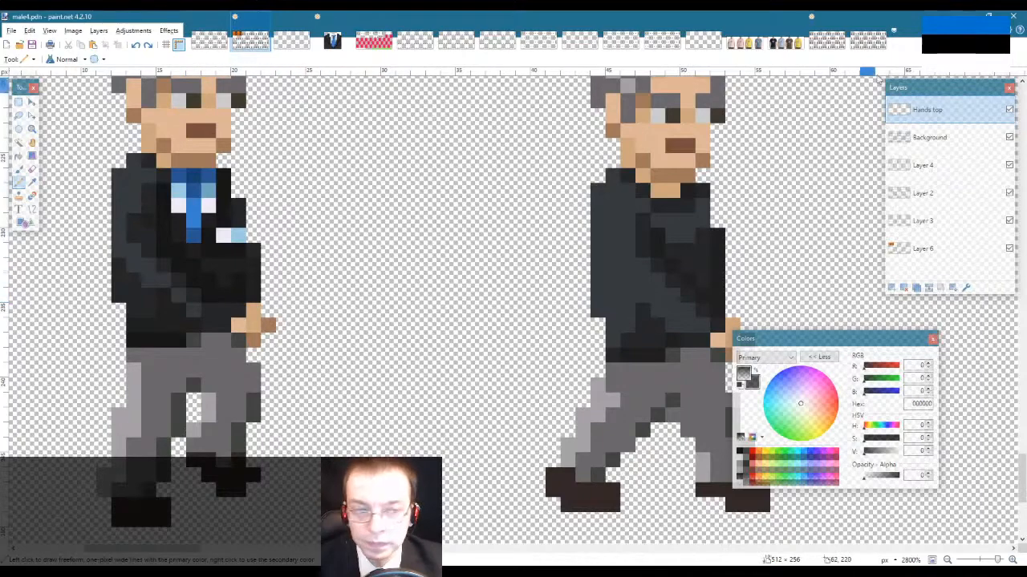
click(935, 137)
key(k)
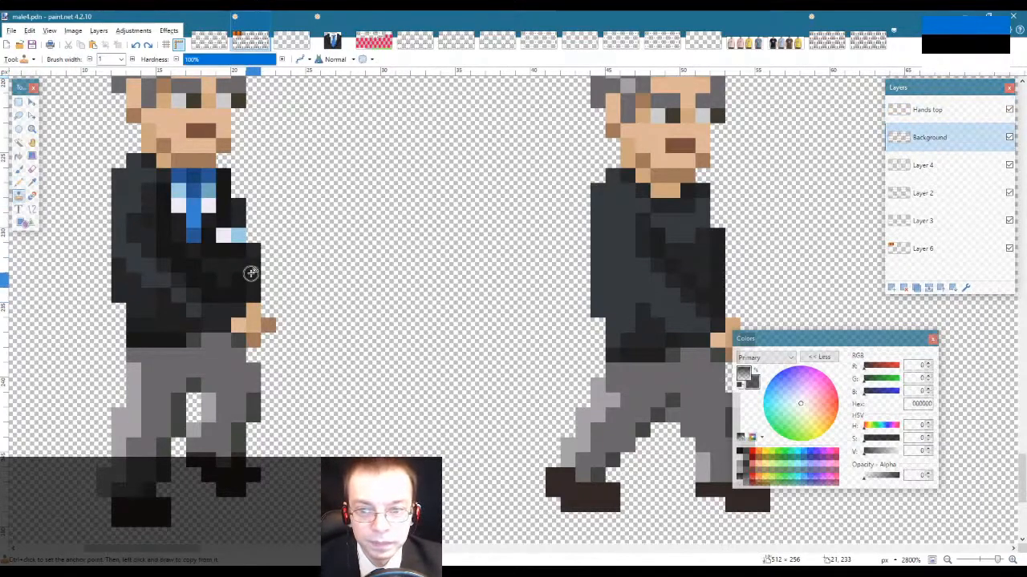
click(927, 110)
key(p)
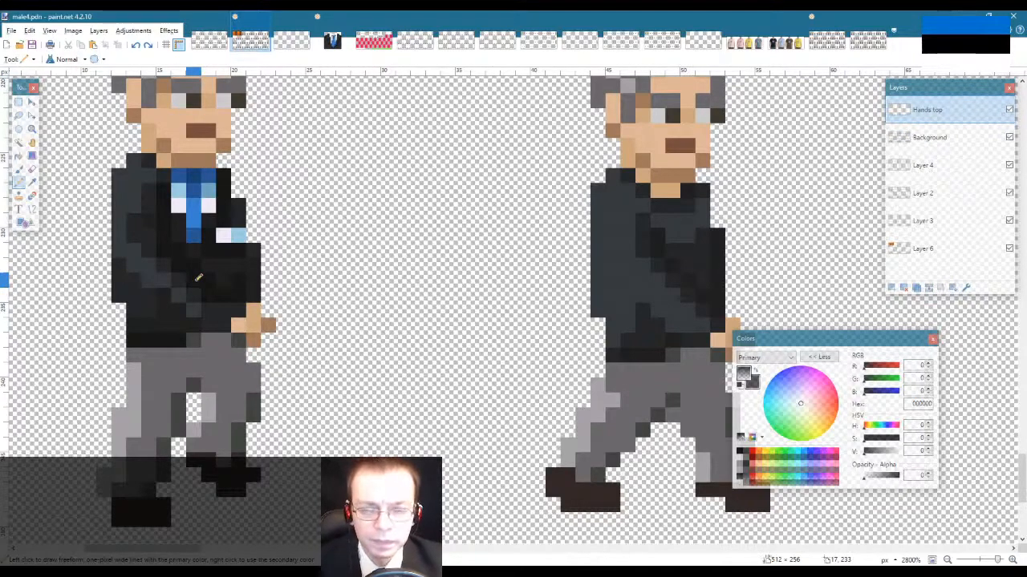
key(s)
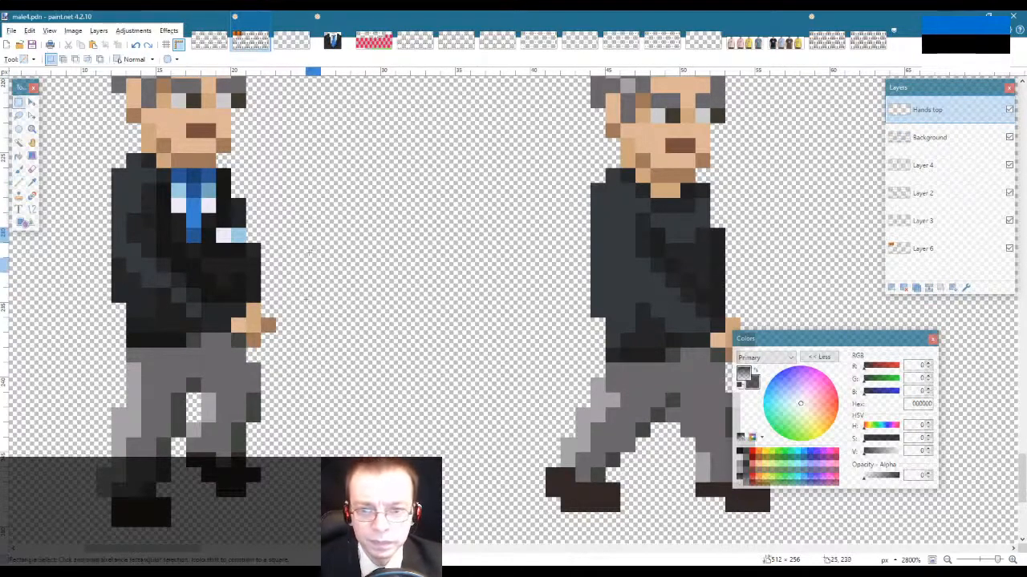
Step: Sample the jacket's dark grey 1F1F1F from the Background layer, and ready the Pencil on the Hands top layer
key(p)
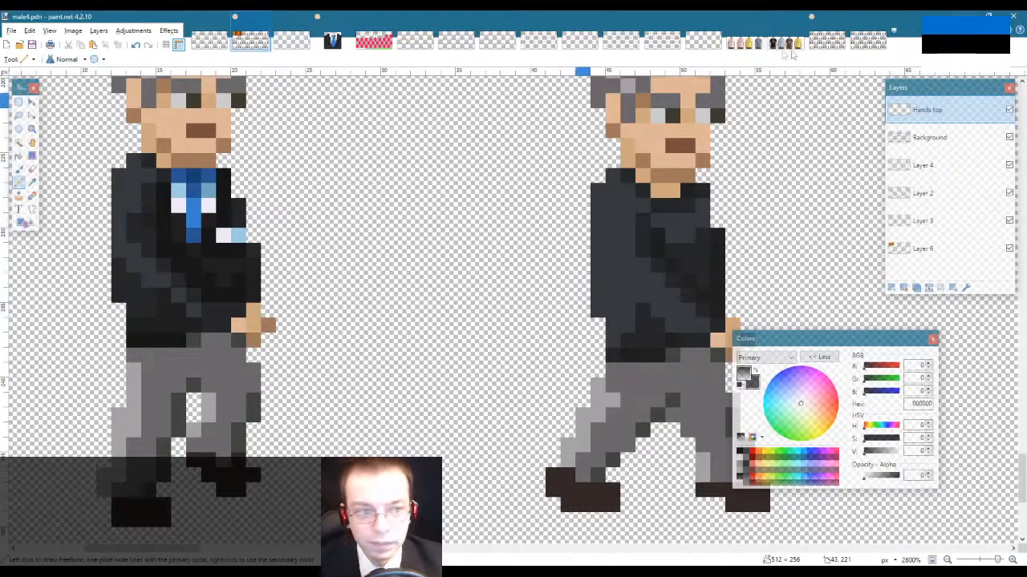
click(929, 137)
key(k)
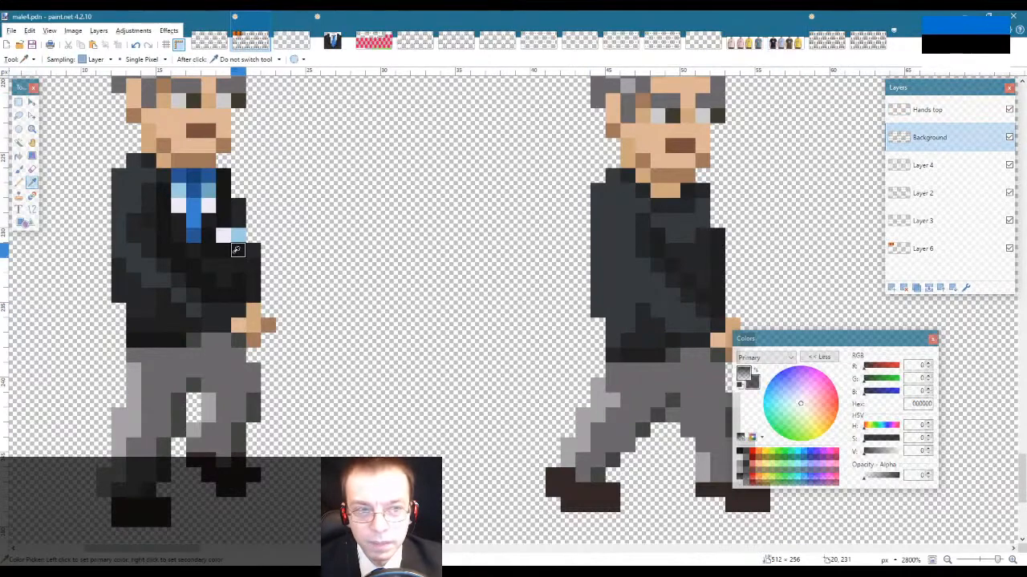
click(237, 250)
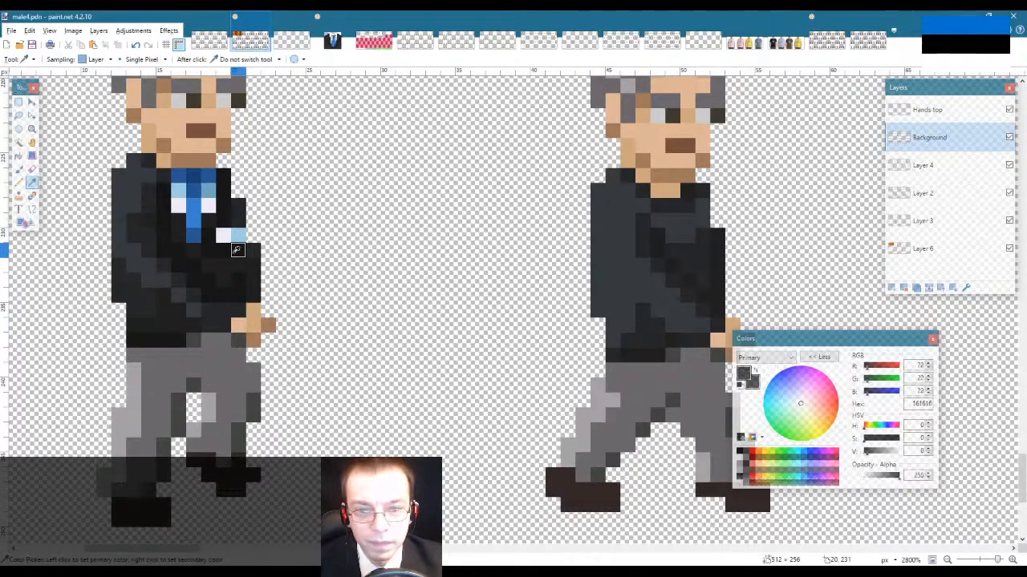
click(249, 260)
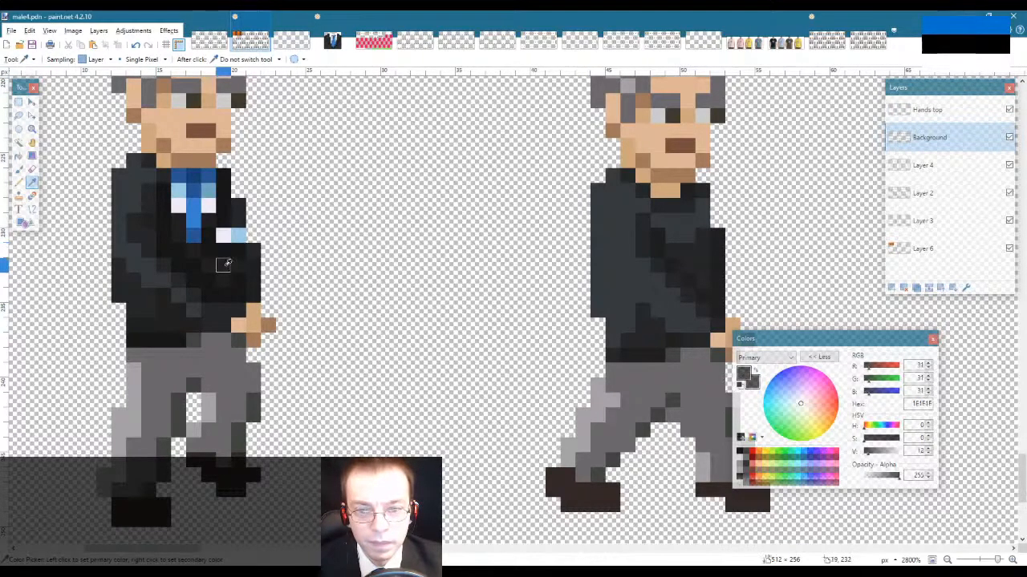
click(926, 109)
key(p)
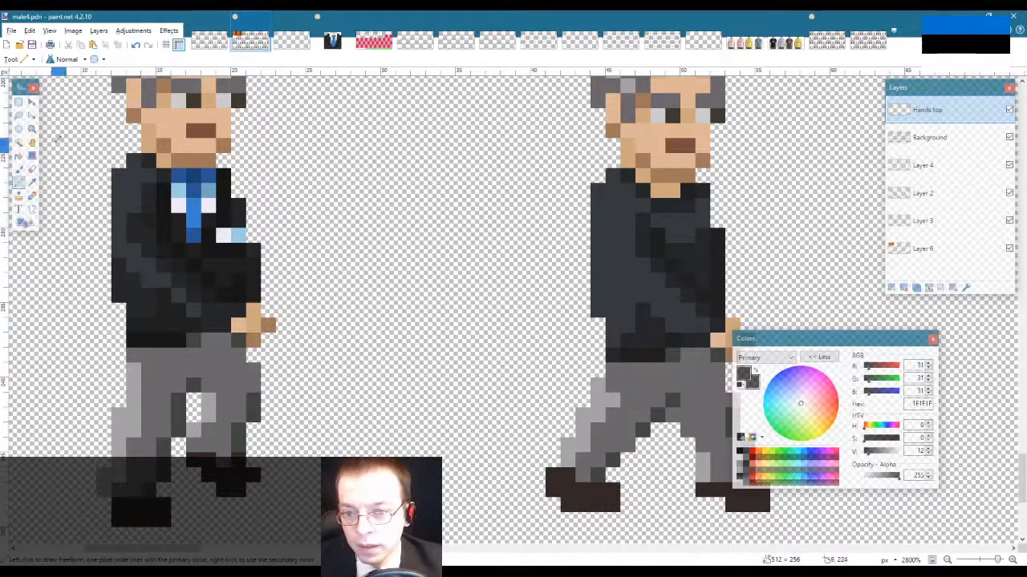
Step: Examine the suited first frame at reduced and close zoom beside the other walking frames
click(32, 129)
right_click(149, 256)
right_click(149, 257)
right_click(150, 257)
right_click(150, 258)
right_click(150, 257)
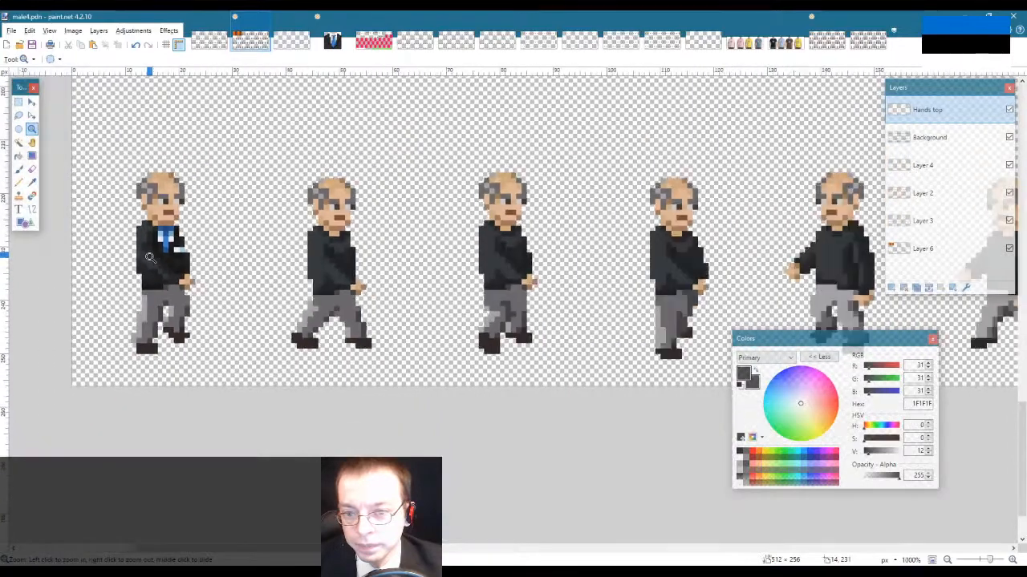
right_click(150, 257)
right_click(151, 258)
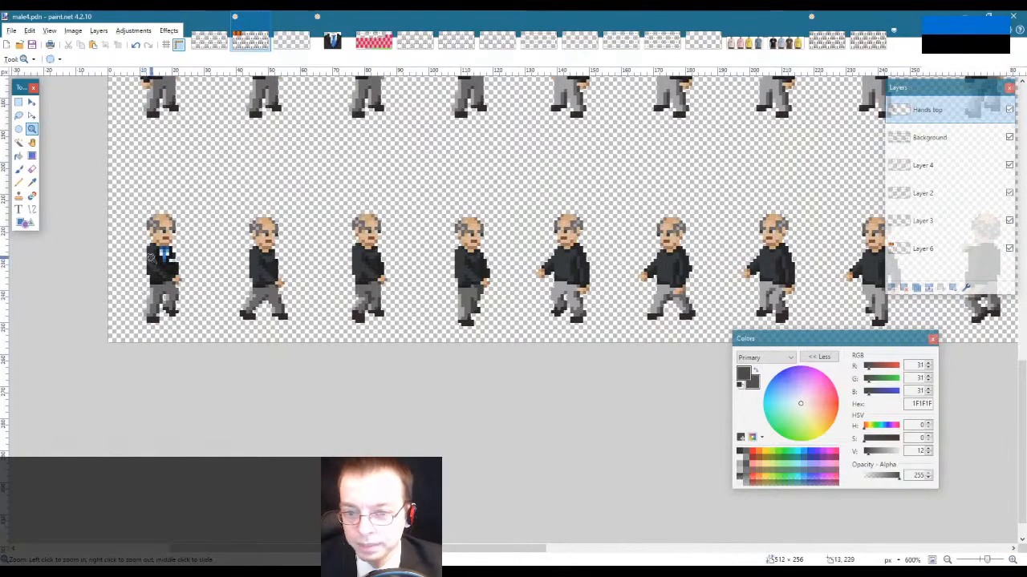
click(150, 257)
click(150, 257)
click(150, 258)
click(150, 257)
click(150, 257)
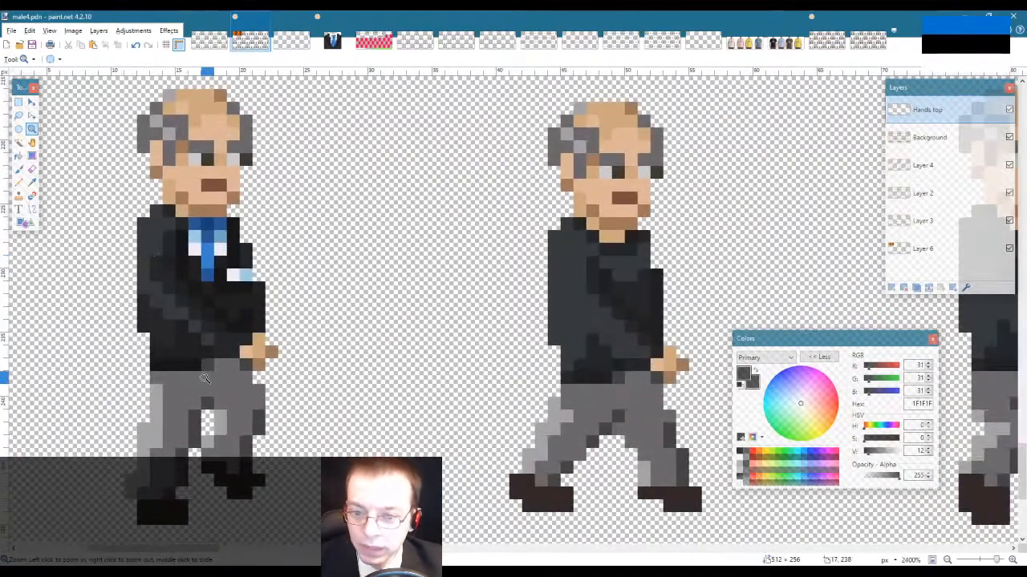
Step: Sample the jacket hem's colour 161616 from the Background layer, and make Hands top the active layer again
key(k)
click(934, 136)
click(195, 363)
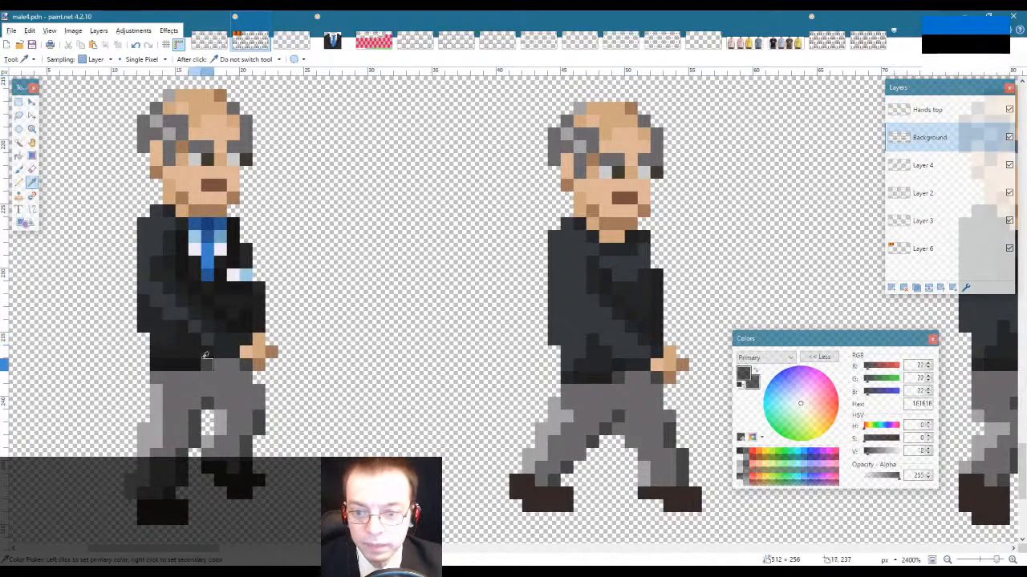
key(o)
key(p)
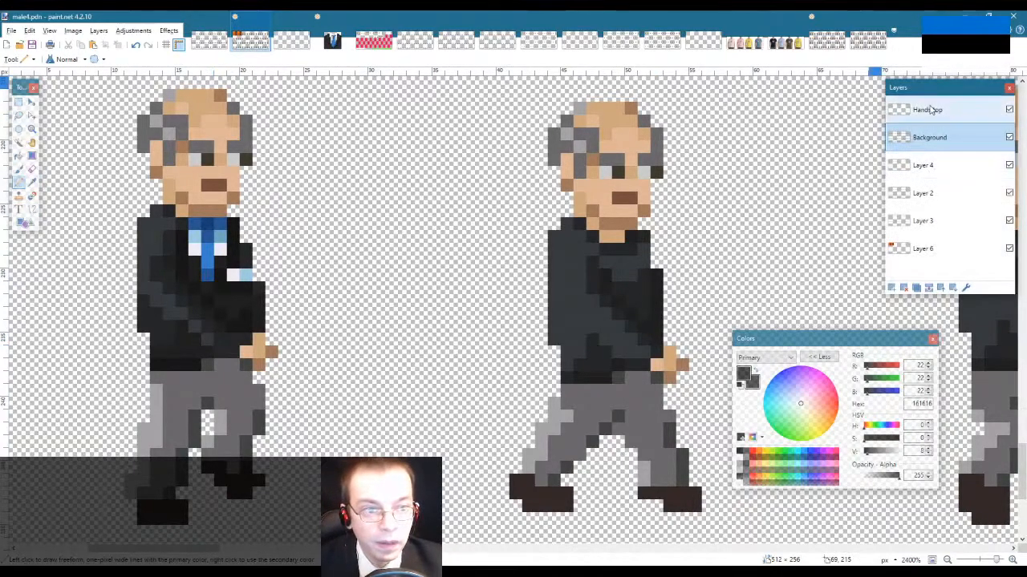
click(929, 111)
key(s)
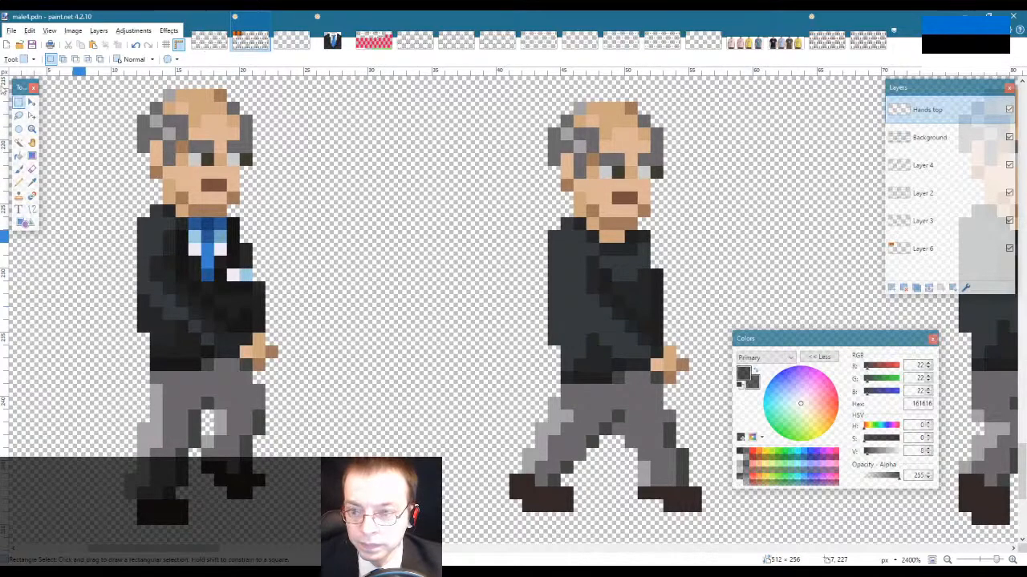
Step: Select and delete the small shading pixels at the back edge of the first frame's sleeve on the Hands top layer
click(32, 128)
scroll(157, 308, down, 6)
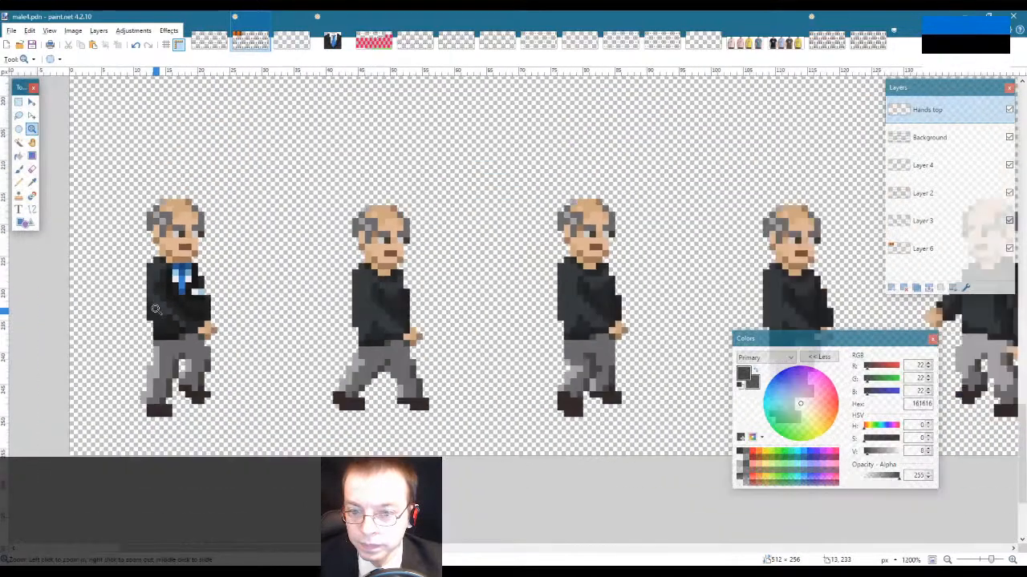
scroll(164, 309, up, 2)
scroll(230, 359, down, 2)
scroll(218, 349, down, 2)
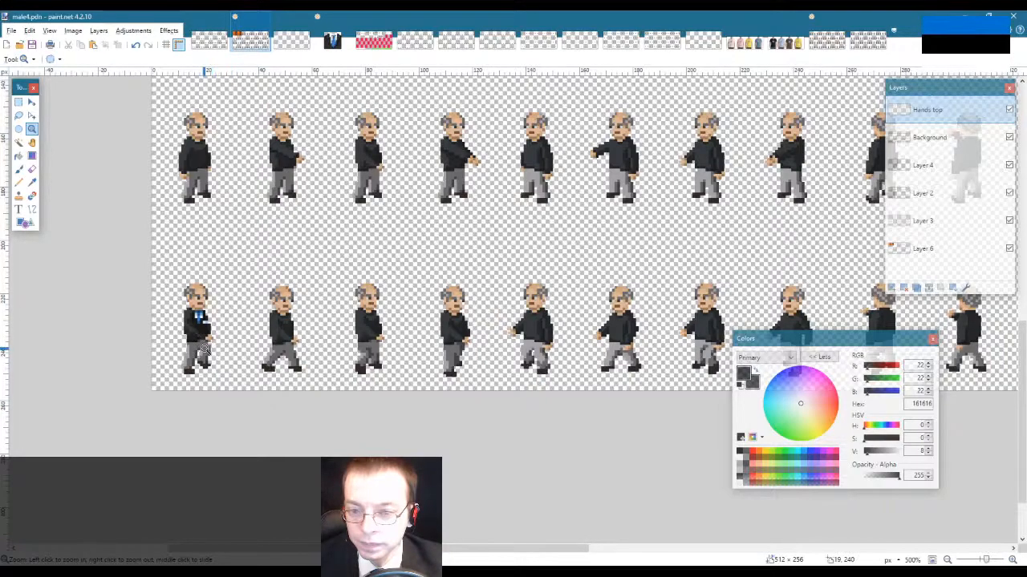
scroll(205, 349, down, 2)
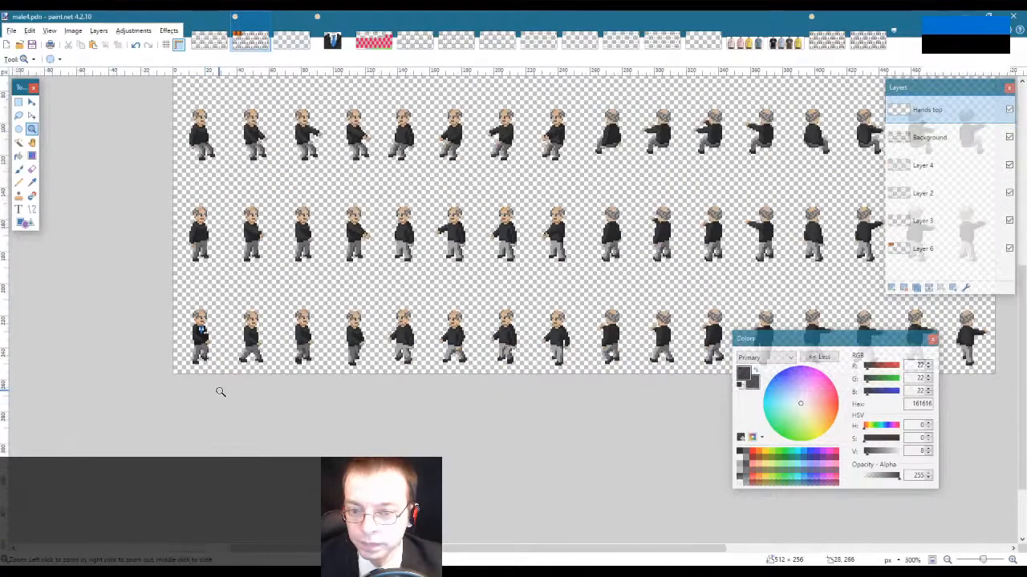
scroll(187, 339, up, 5)
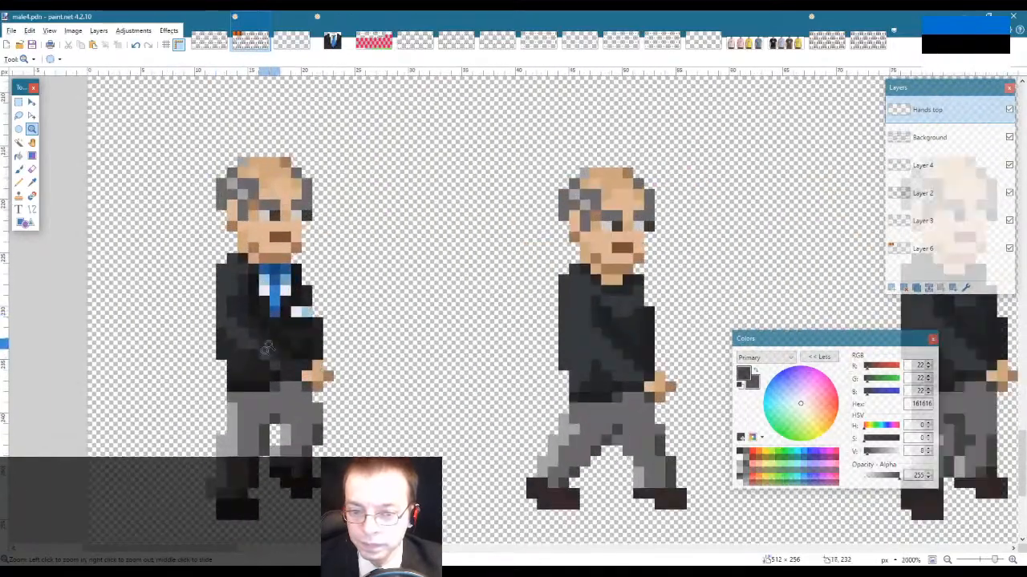
key(s)
mouse_move(238, 342)
mouse_down()
mouse_move(248, 359)
mouse_move(224, 343)
mouse_up()
key(Delete)
key(Delete)
click(223, 323)
Step: Inspect the gap in the first frame's sleeve from a distance and up close
click(32, 129)
right_click(155, 287)
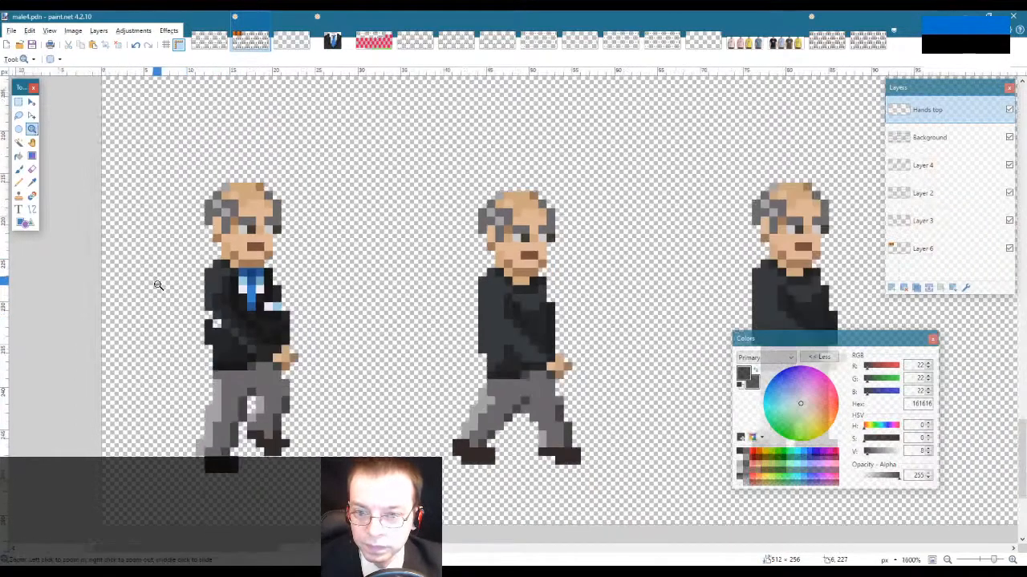
right_click(155, 287)
right_click(165, 289)
click(166, 317)
click(166, 317)
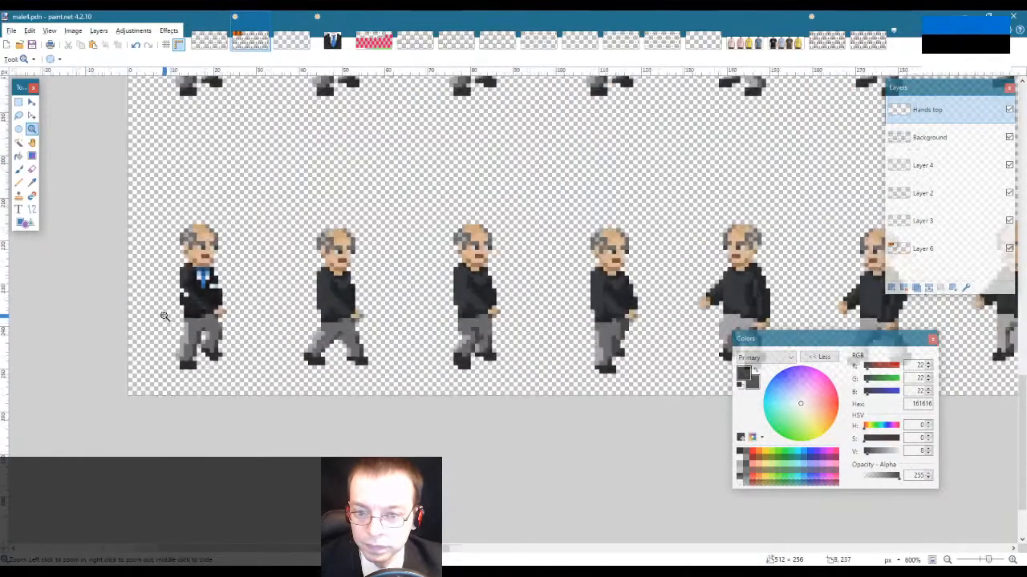
click(164, 315)
click(164, 314)
click(164, 313)
click(164, 312)
click(164, 311)
Step: Sample the jacket colour 252728 on the Background layer and fill the sleeve gap with the Pencil
click(929, 137)
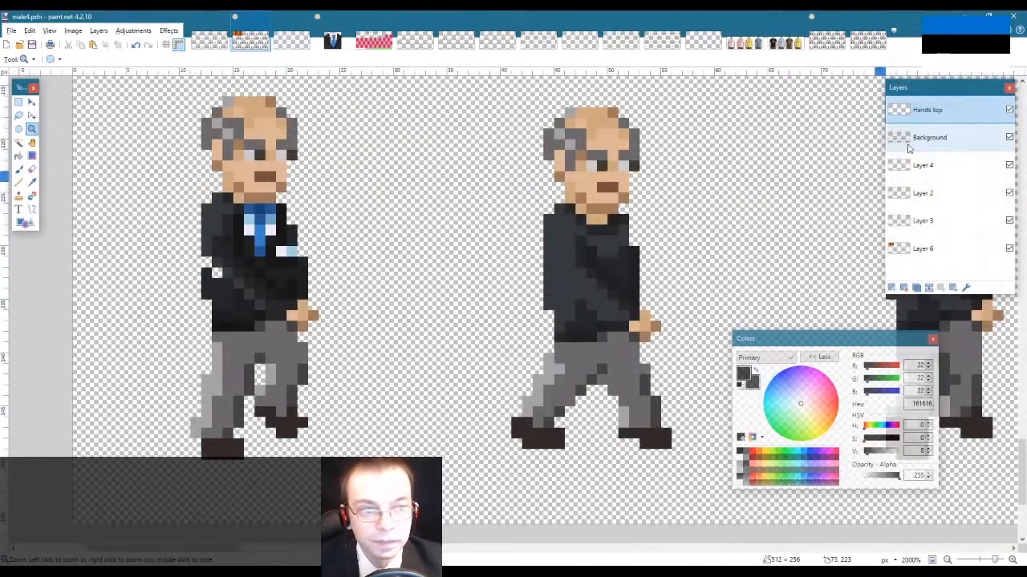
key(k)
click(216, 283)
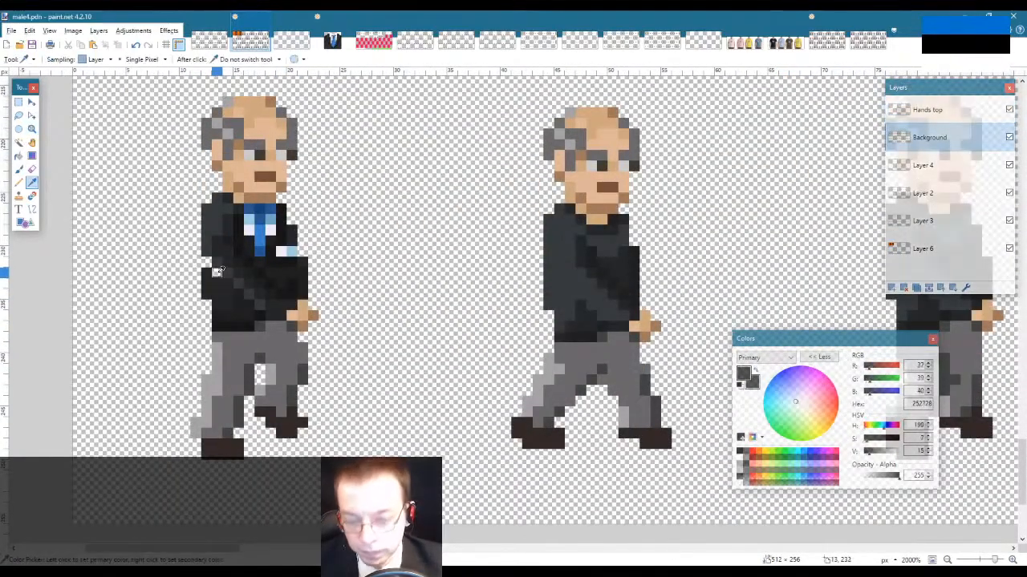
key(p)
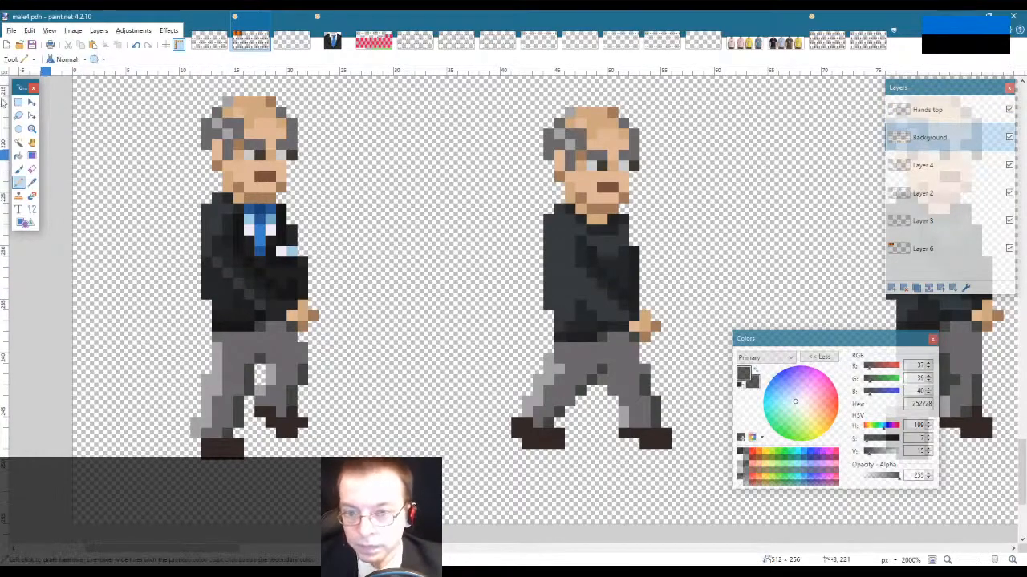
Step: Compare the repaired suit sleeve with the neighbouring frames across the sprite sheet
click(32, 130)
right_click(251, 264)
right_click(250, 265)
right_click(251, 265)
right_click(250, 264)
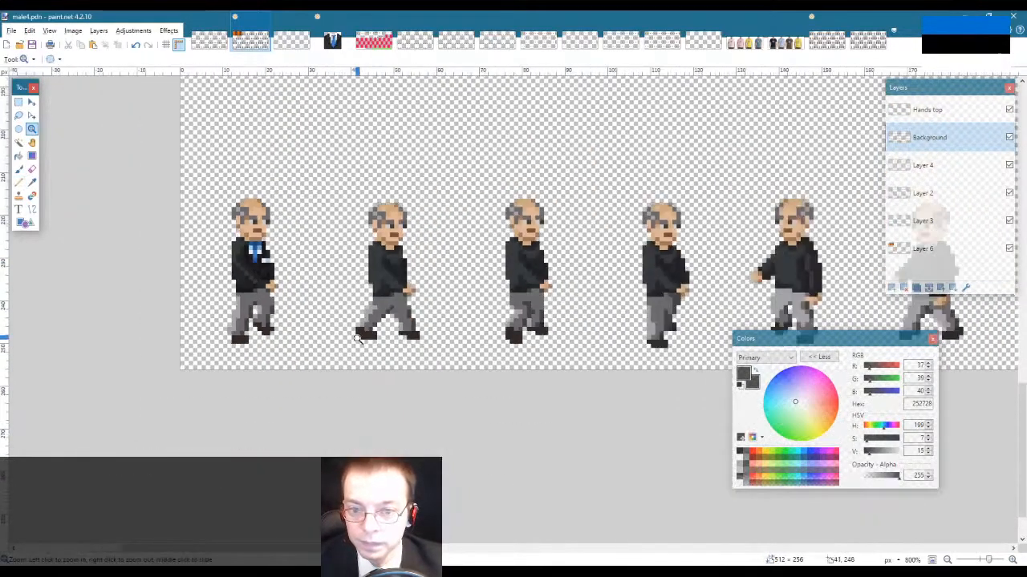
right_click(311, 325)
right_click(310, 322)
right_click(315, 315)
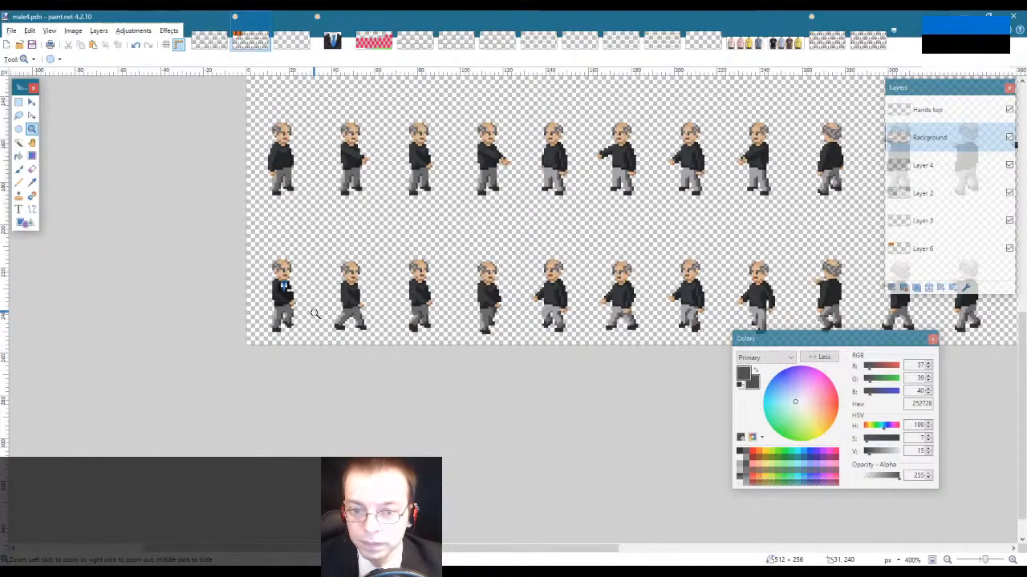
right_click(316, 313)
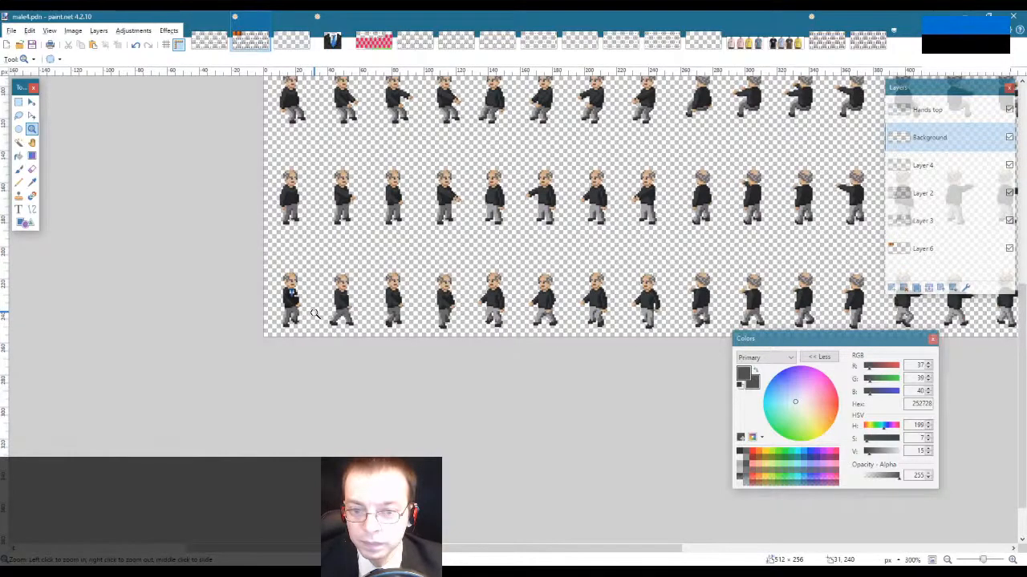
scroll(297, 312, up, 8)
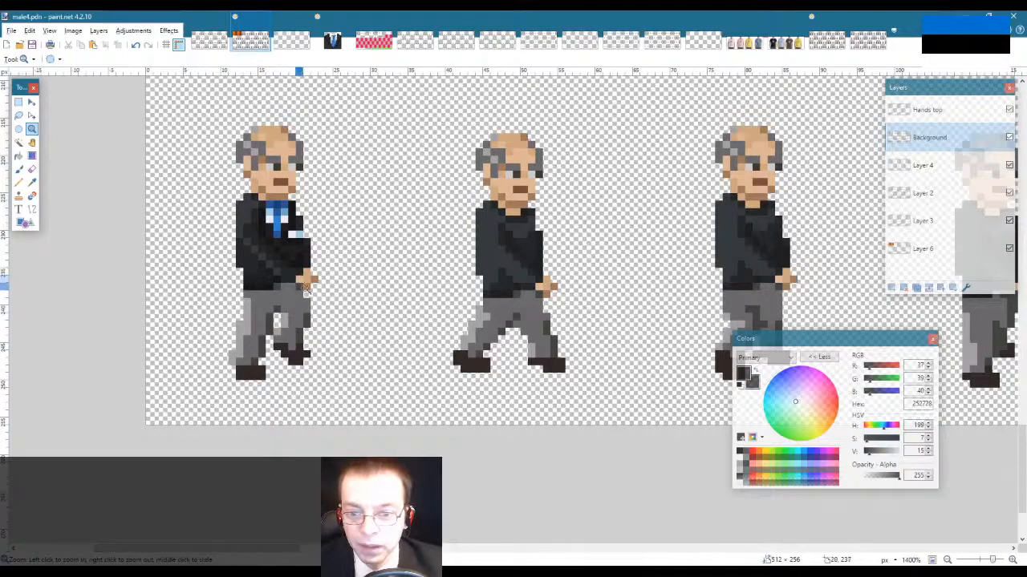
Step: Sample the forearm's dark grey 1F1F1F on the Hands top layer and ready the Pencil for the sleeve shading
click(298, 285)
click(298, 286)
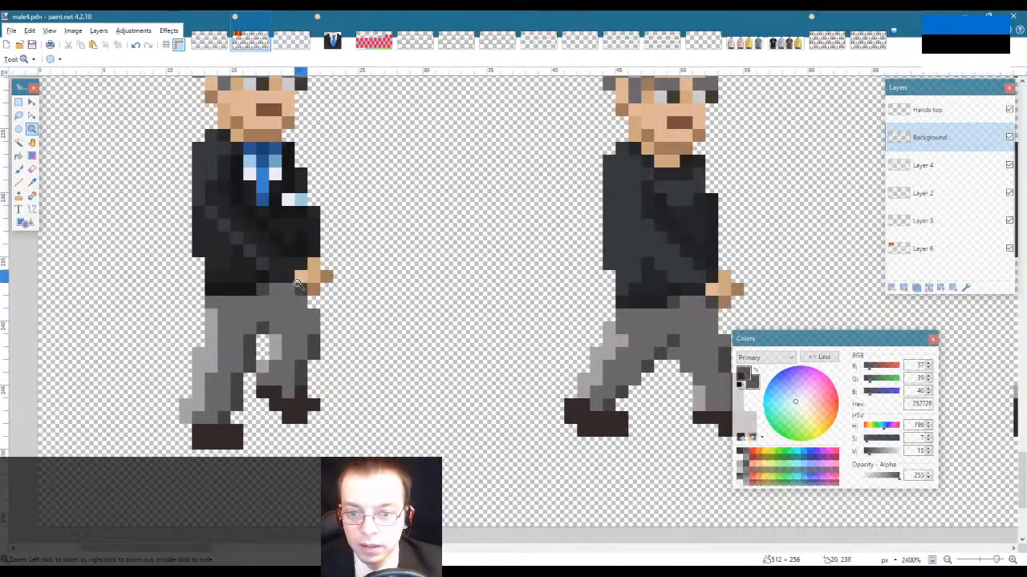
key(k)
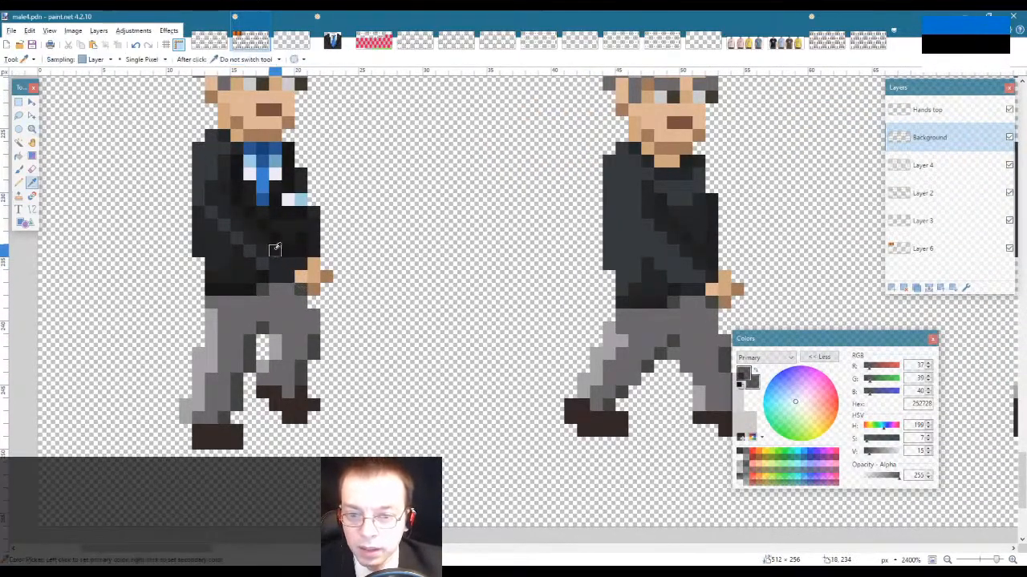
key(p)
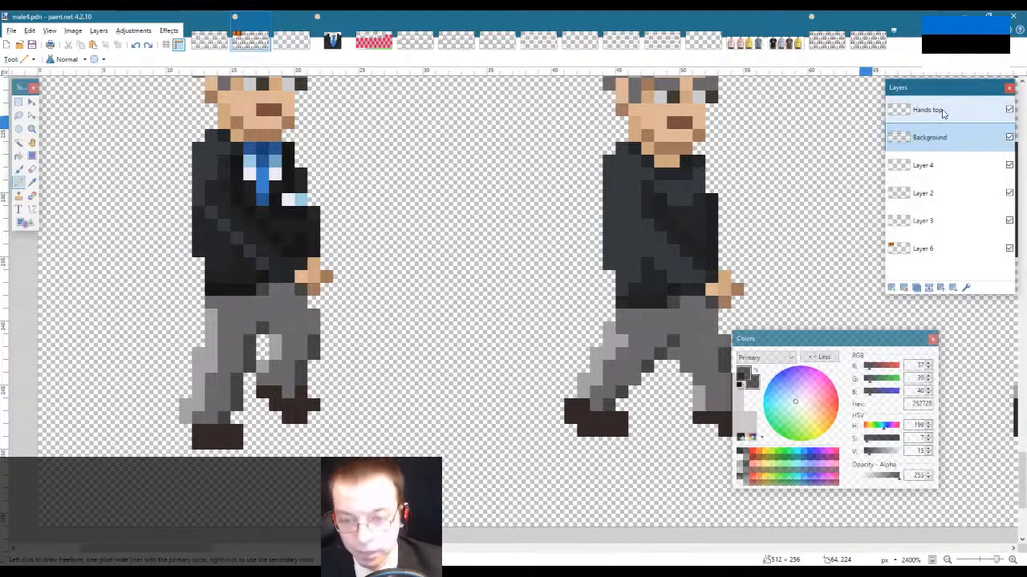
click(942, 113)
key(k)
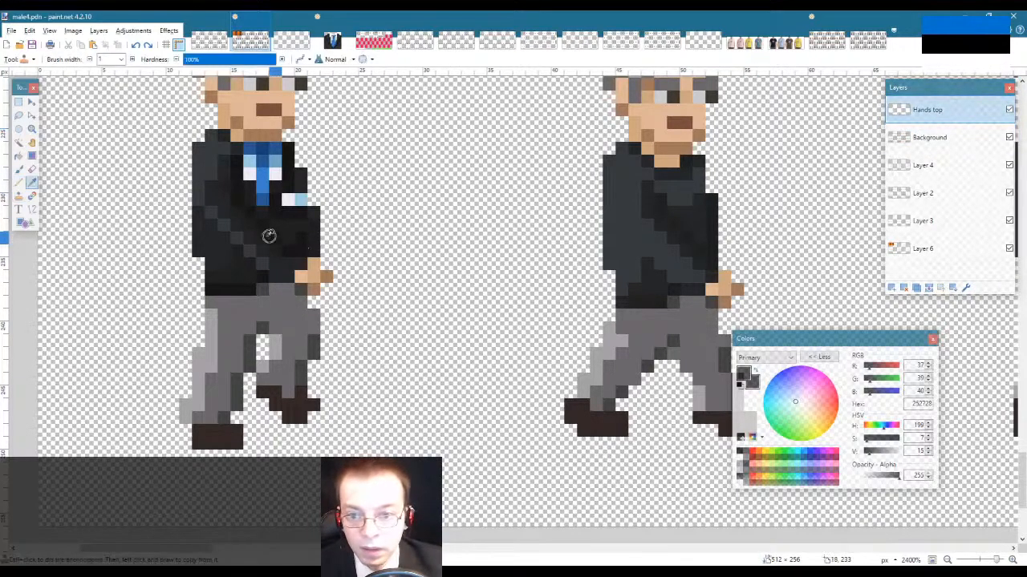
click(262, 237)
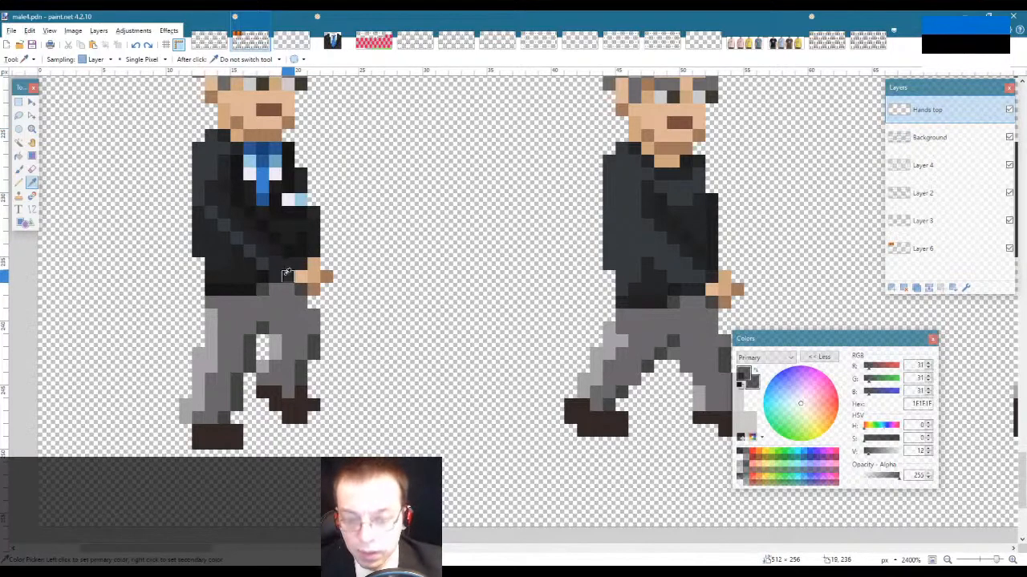
key(p)
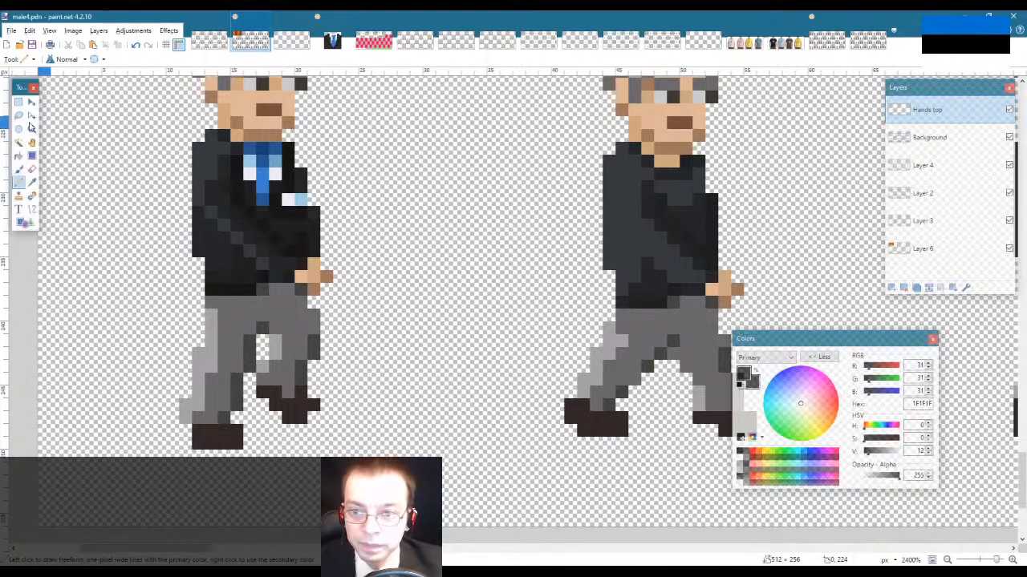
Step: Copy the suit torso on the Background layer from the first walking frame onto the second and third frames
click(33, 130)
right_click(279, 241)
right_click(279, 241)
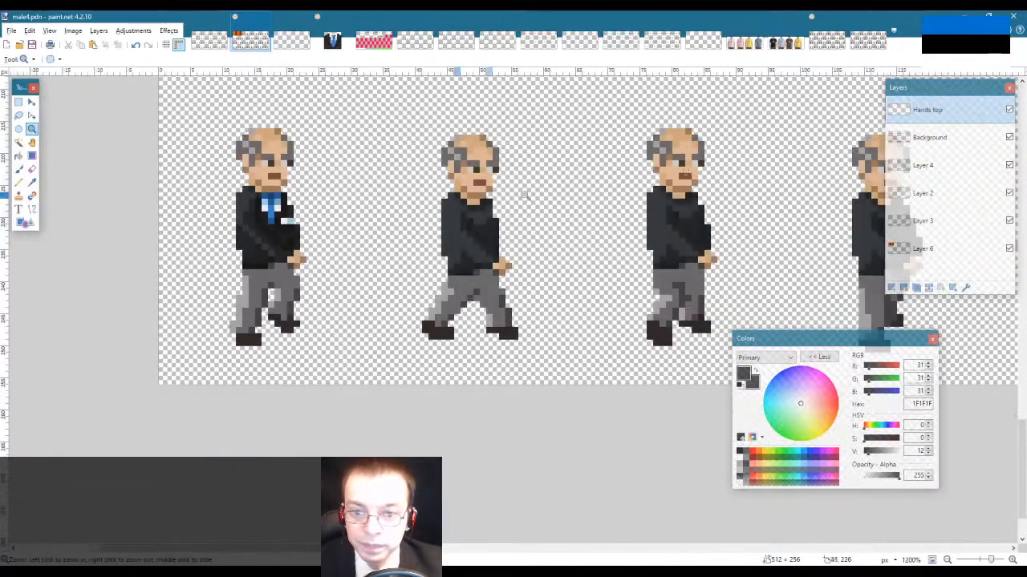
click(930, 138)
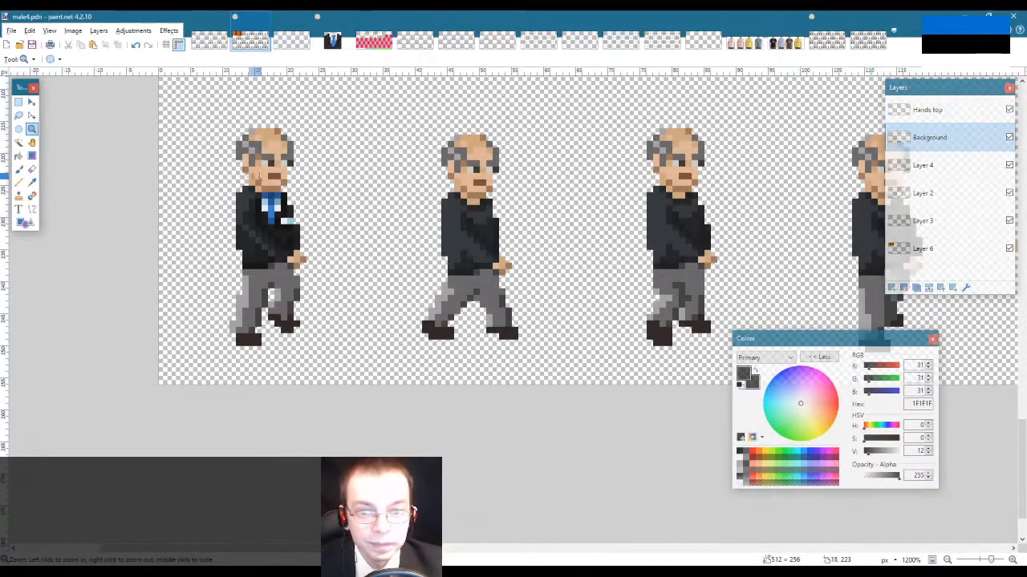
key(s)
drag(212, 180, 332, 282)
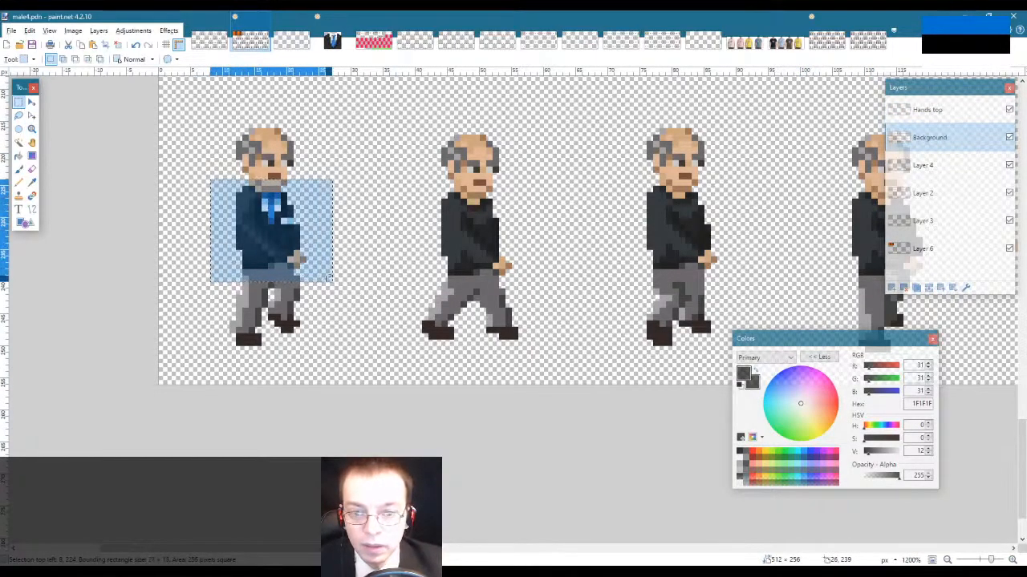
key(m)
drag(348, 294, 555, 304)
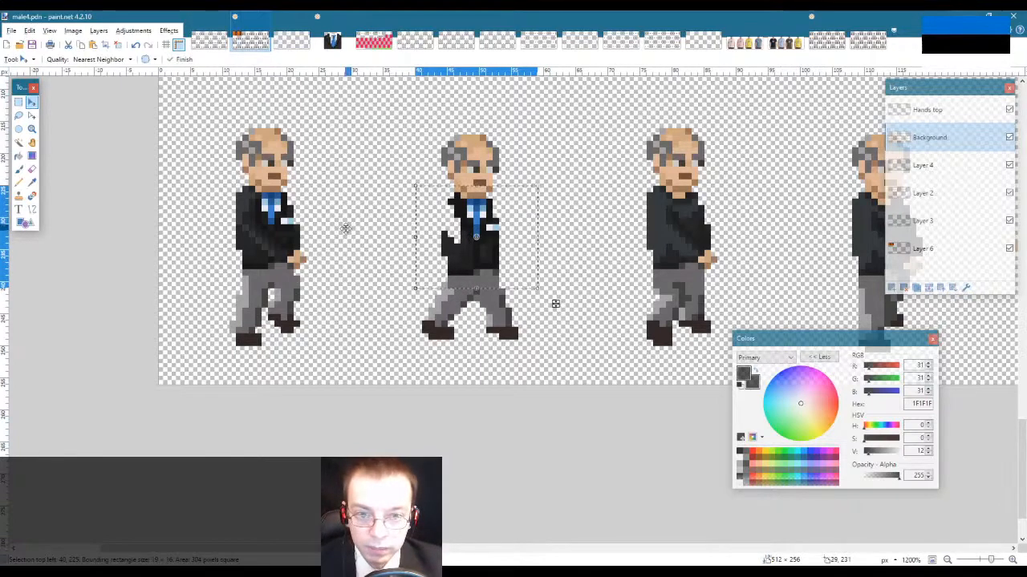
key(ctrl+v)
drag(348, 293, 760, 298)
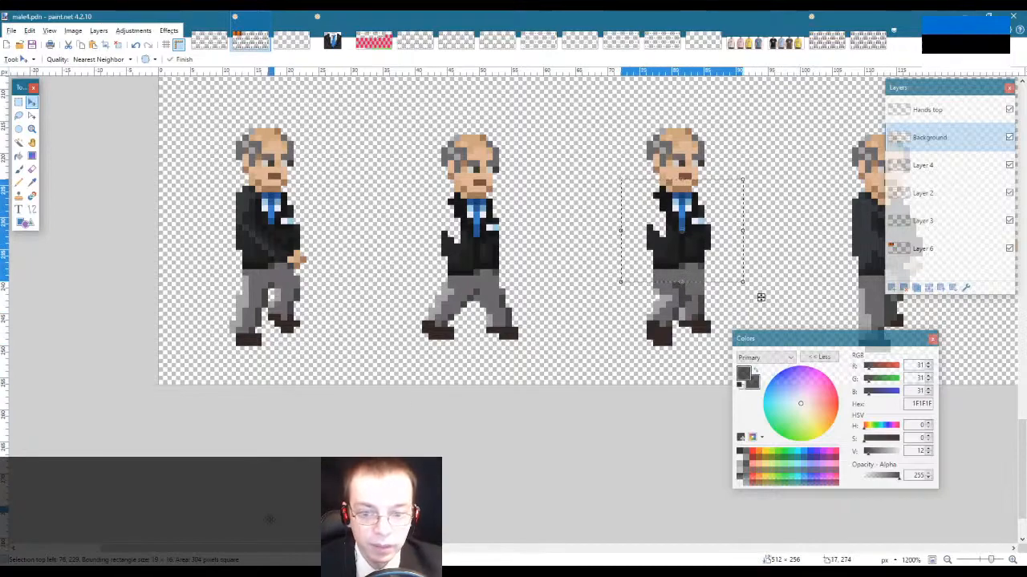
Step: Paste the copied suit torso on the Background layer onto the fourth walking frame of the lowest row and deselect it
drag(277, 551, 367, 549)
key(ctrl+v)
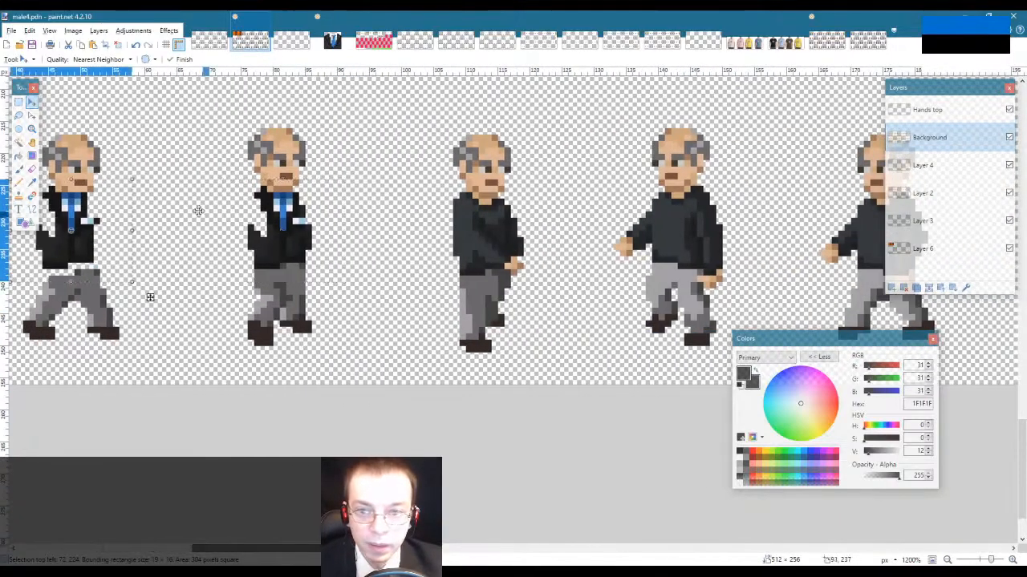
drag(74, 198, 499, 212)
key(s)
click(420, 179)
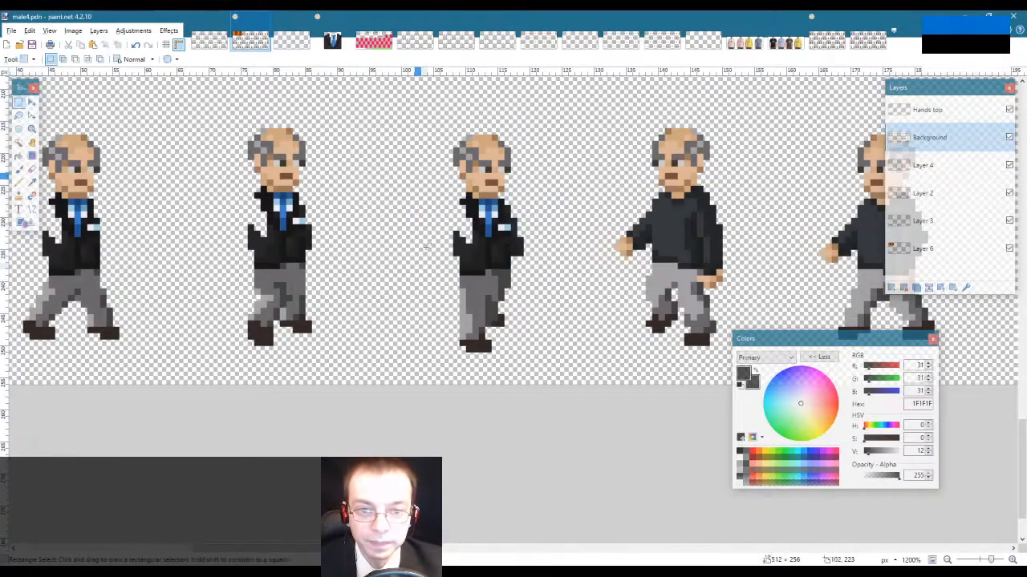
Step: Isolate the suit arm of the first walking frame on the Hands top layer and copy it onto the second walking frame
drag(384, 549, 297, 550)
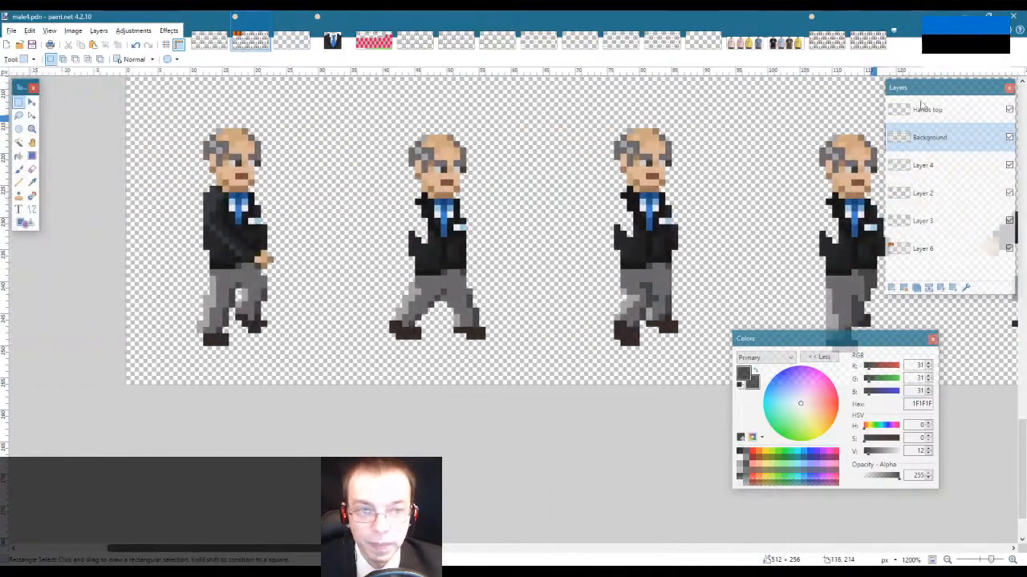
click(953, 109)
drag(158, 147, 306, 308)
click(20, 143)
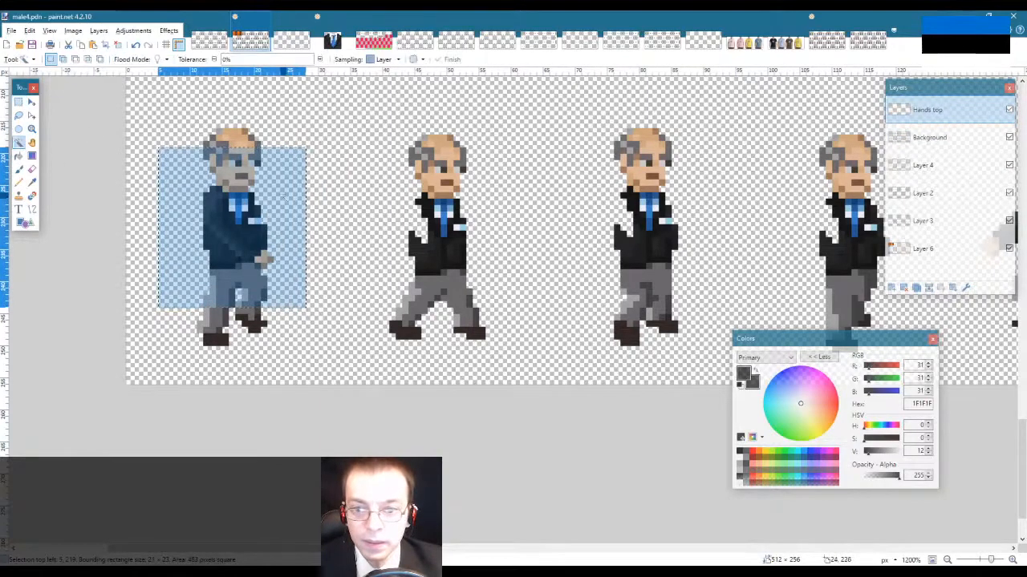
alt+click(283, 190)
key(m)
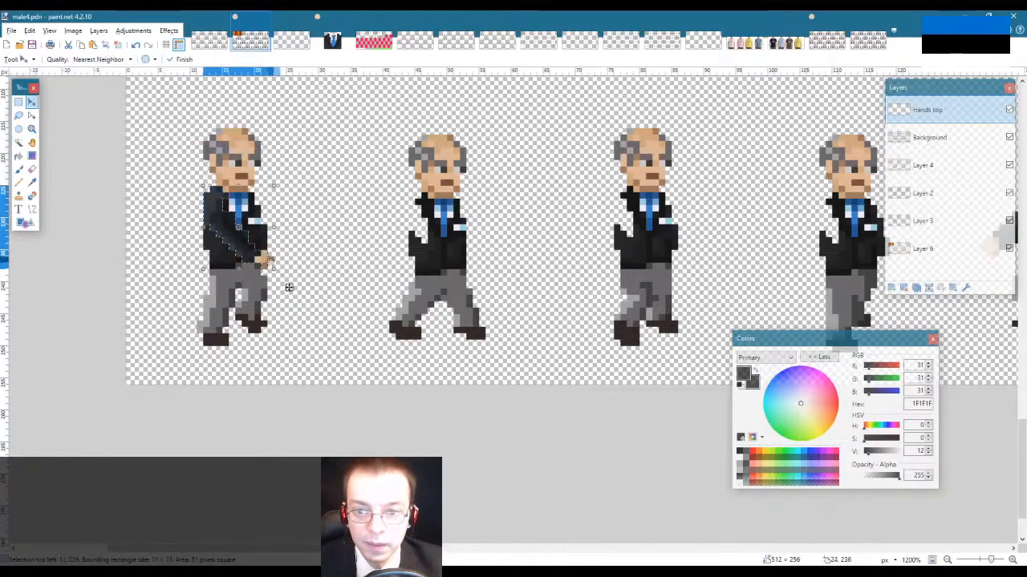
drag(240, 247, 447, 250)
Step: Copy the suit arm on the Hands top layer onto the third and fourth walking frames and clear the selection
key(ctrl+z)
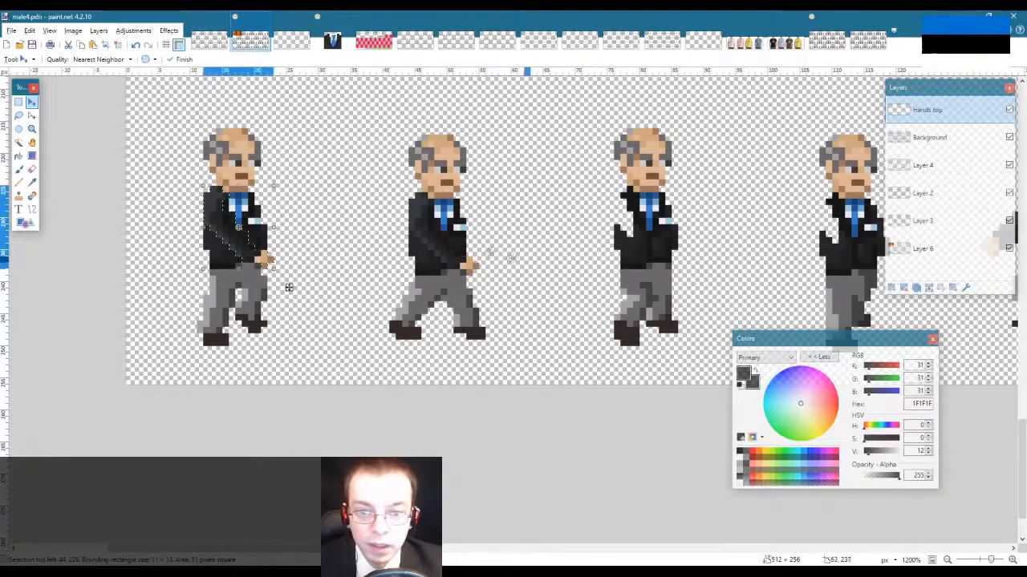
drag(289, 287, 700, 287)
key(ctrl+v)
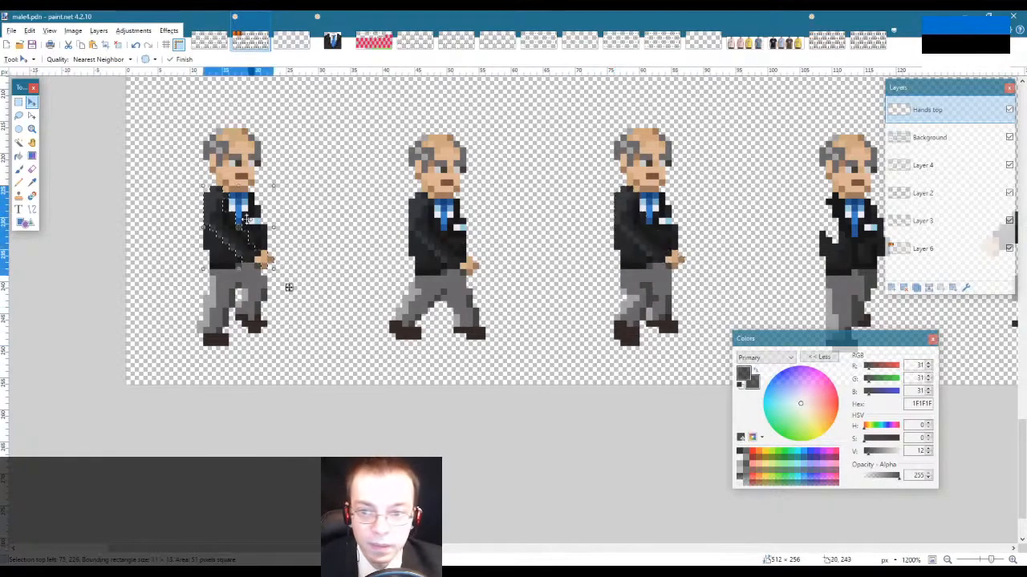
drag(221, 211, 837, 219)
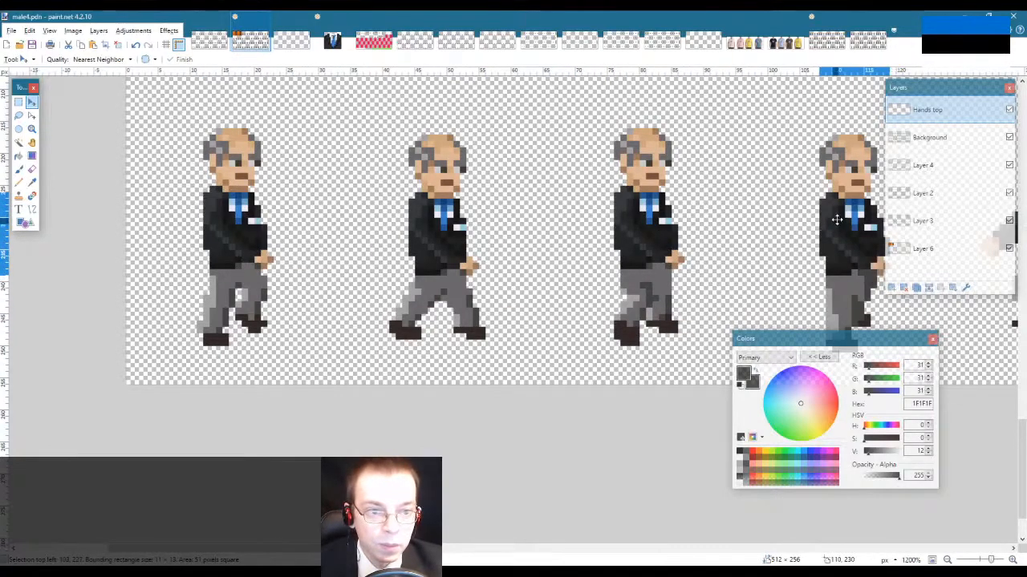
key(s)
click(737, 189)
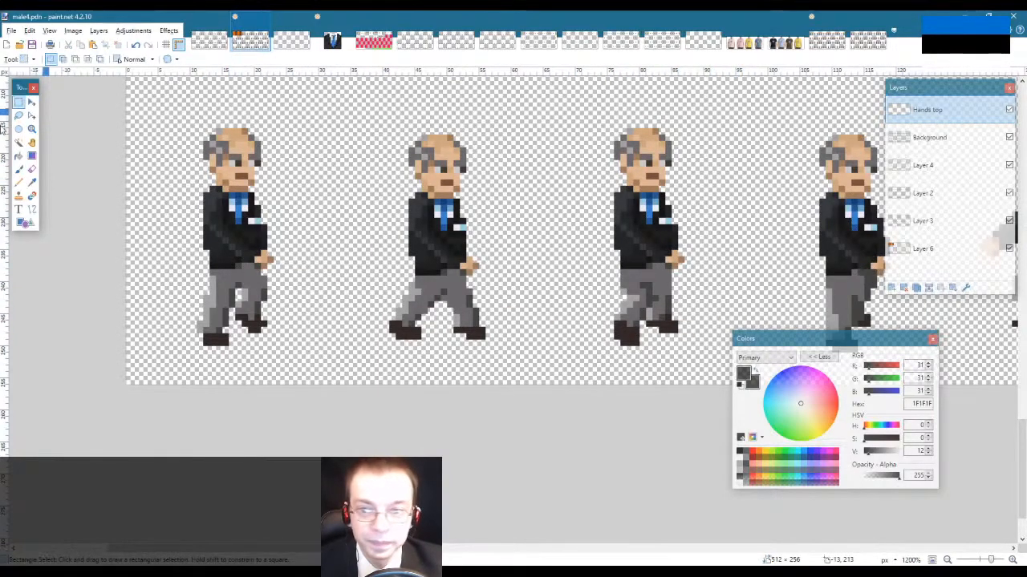
Step: Compare the four suited frames of the lowest row with the rows above them on the sprite sheet
click(32, 129)
right_click(403, 249)
right_click(402, 250)
right_click(403, 250)
right_click(566, 300)
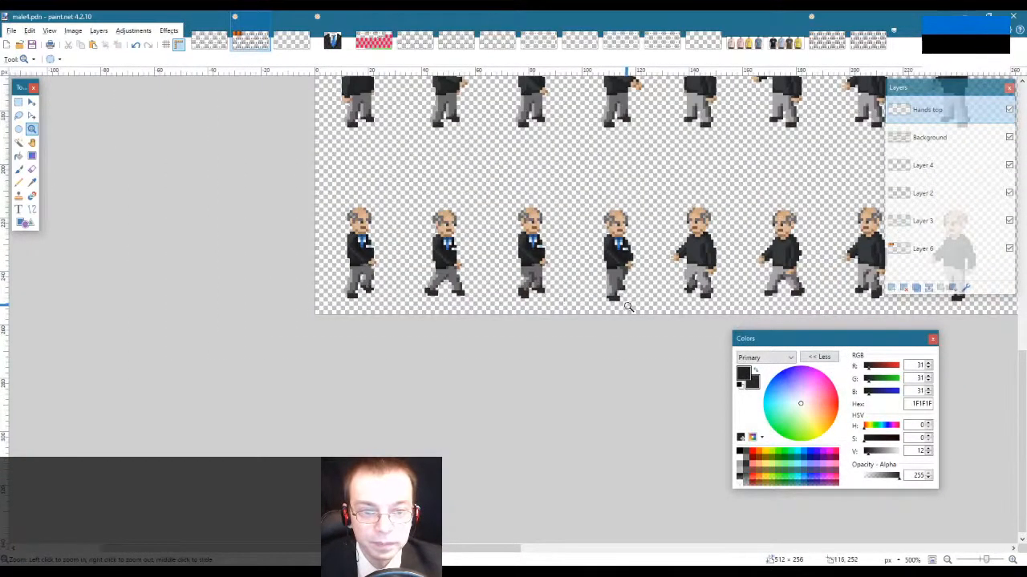
right_click(566, 269)
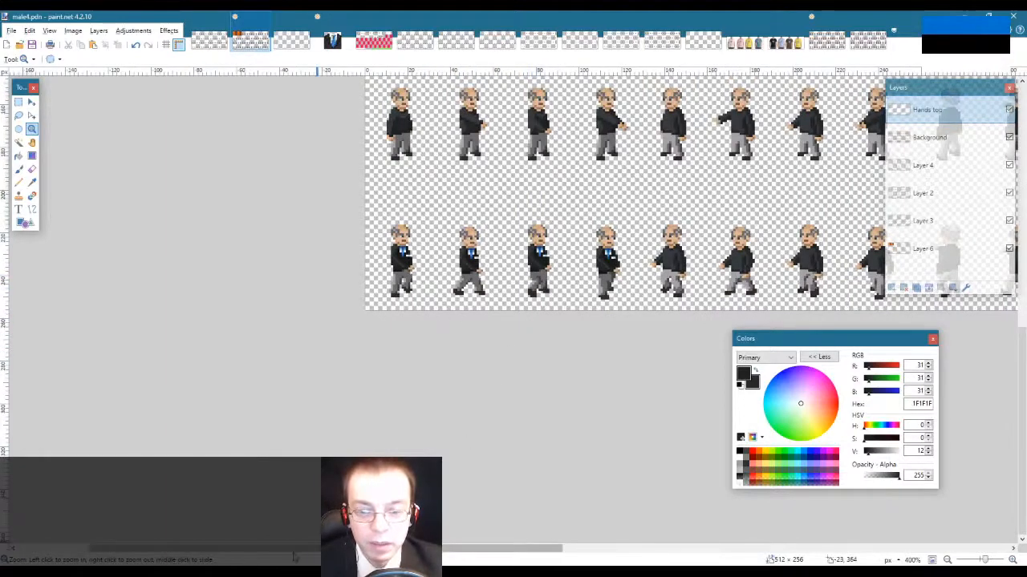
drag(556, 548, 641, 549)
scroll(307, 453, up, 3)
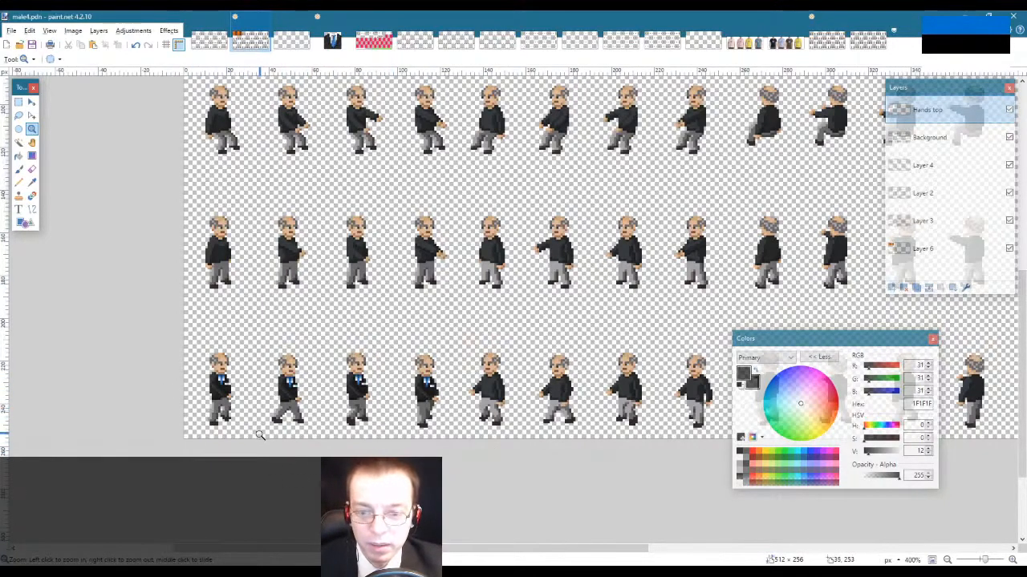
click(241, 394)
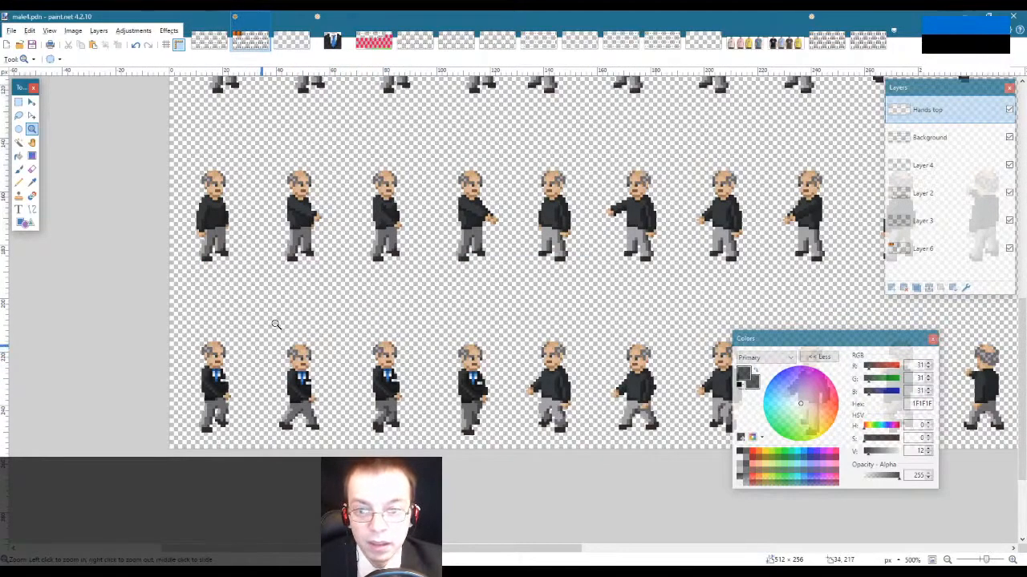
scroll(377, 353, up, 3)
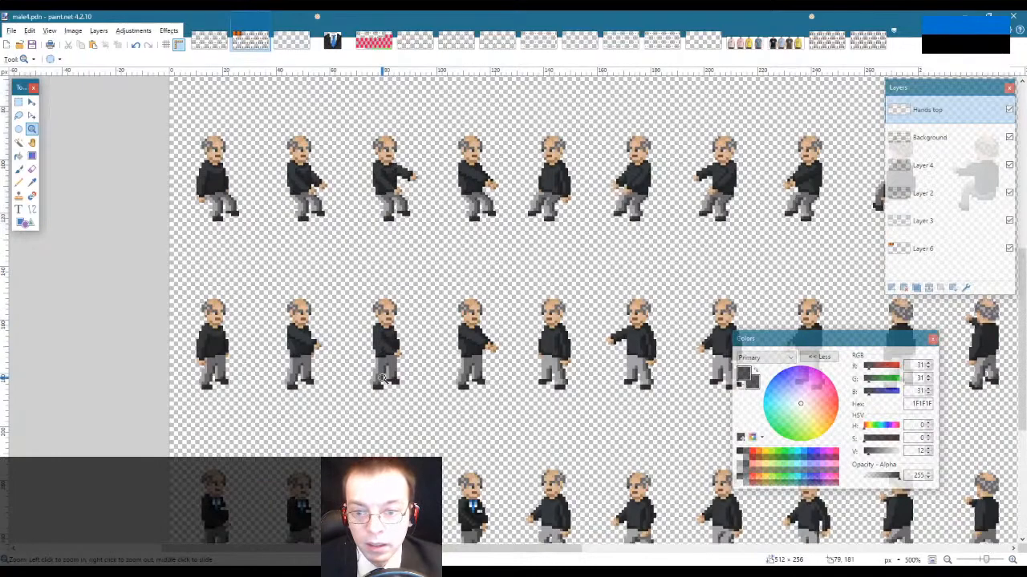
scroll(377, 345, up, 2)
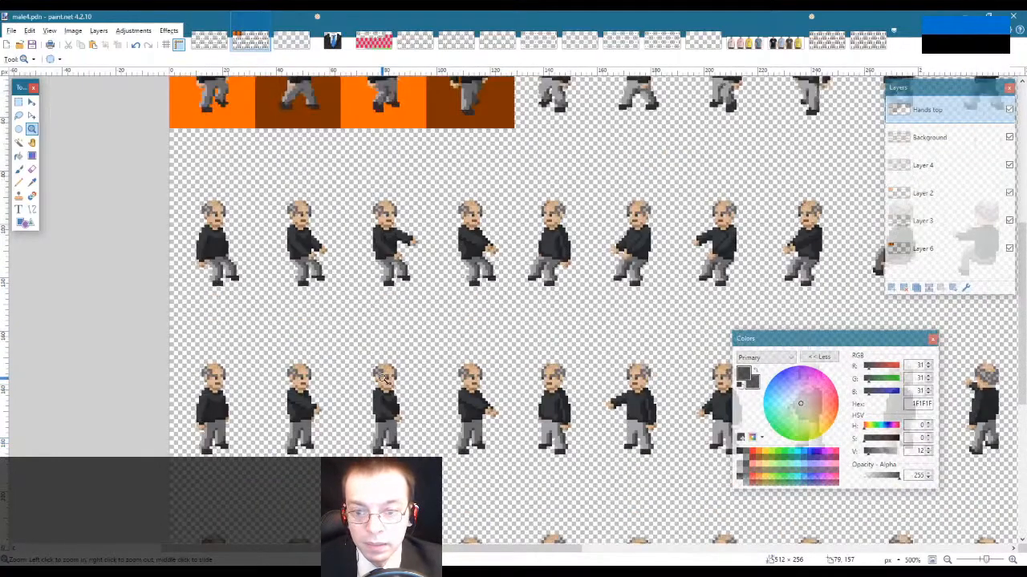
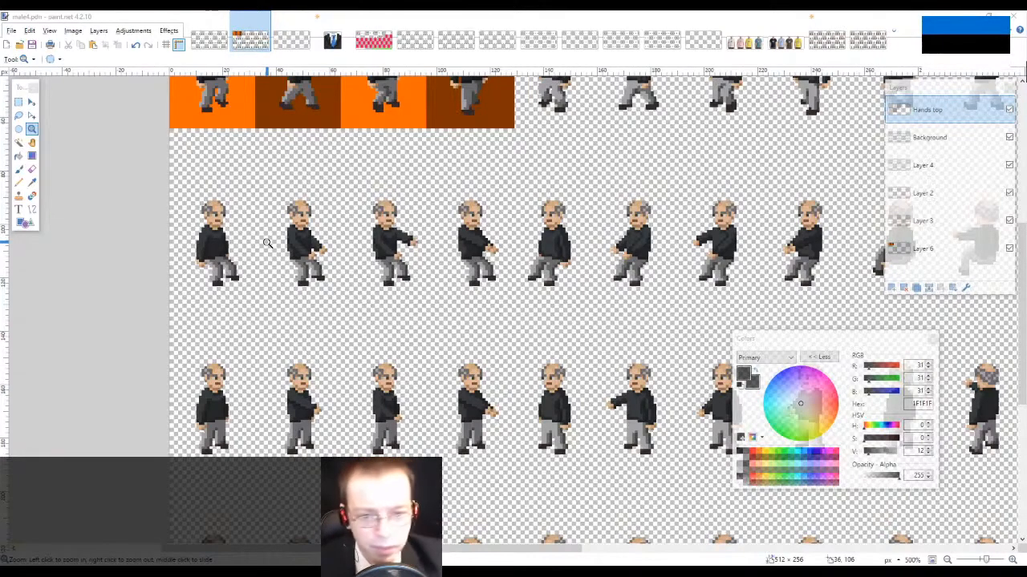
Step: Survey the walking, sitting and standing rows across the sheet's full width for frames without the suit
right_click(402, 344)
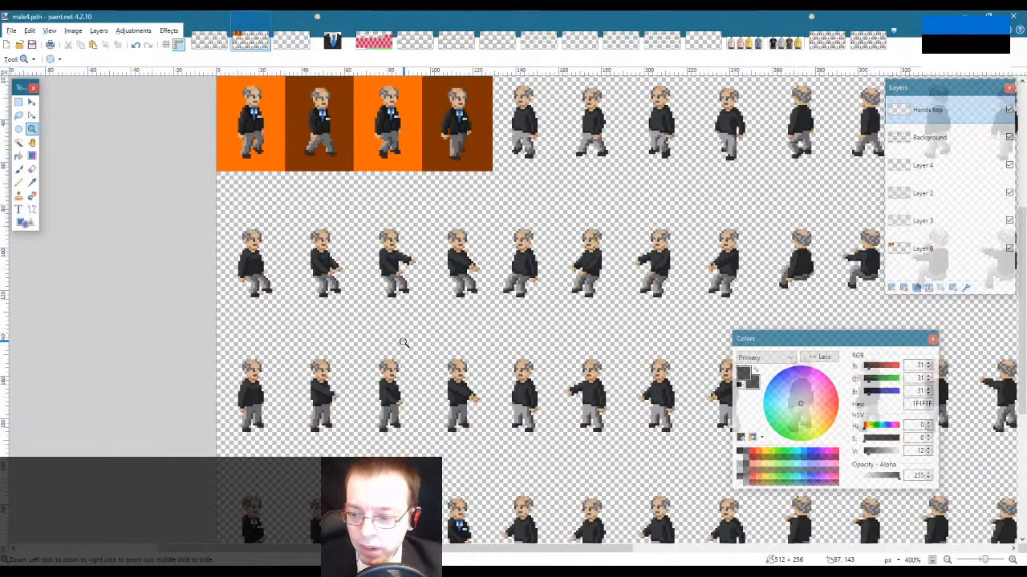
scroll(412, 433, down, 3)
scroll(412, 447, up, 1)
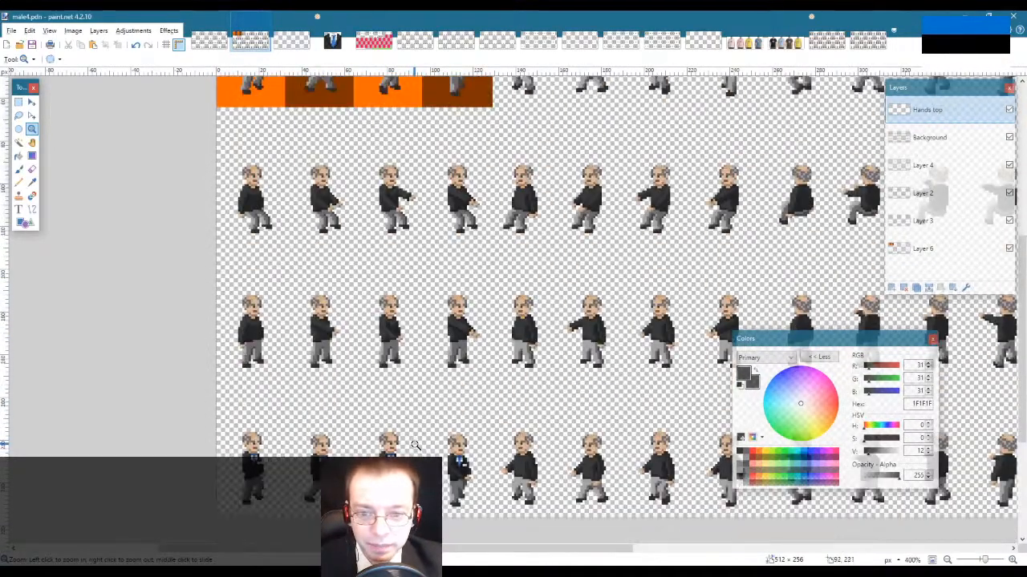
scroll(406, 424, up, 4)
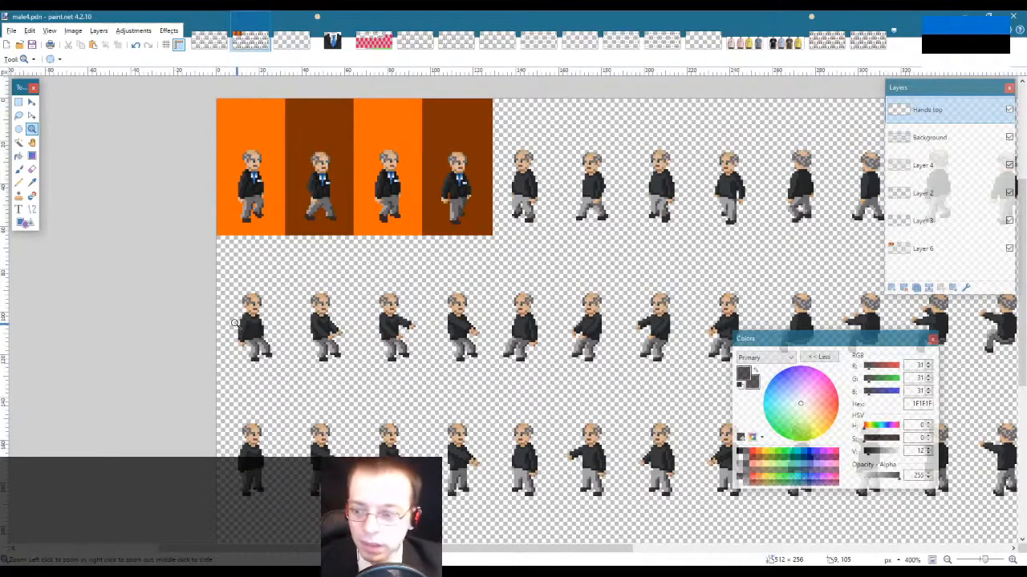
scroll(432, 393, down, 2)
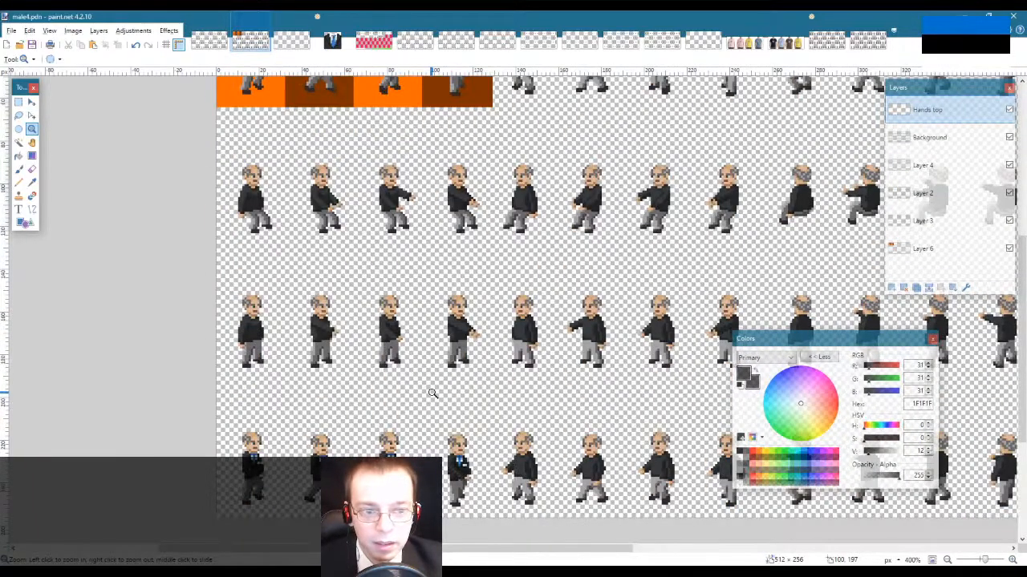
drag(335, 549, 583, 564)
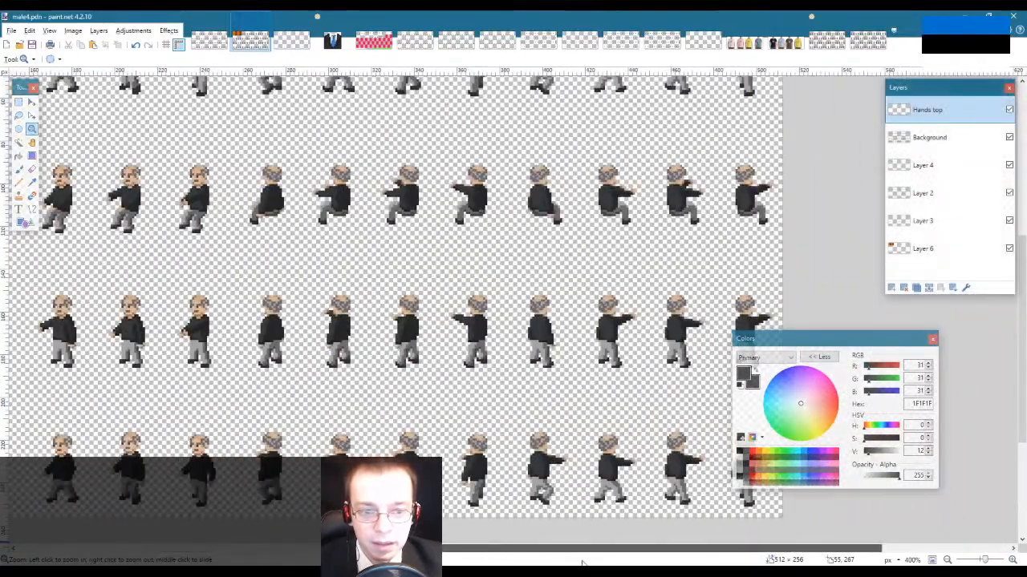
drag(583, 564, 322, 553)
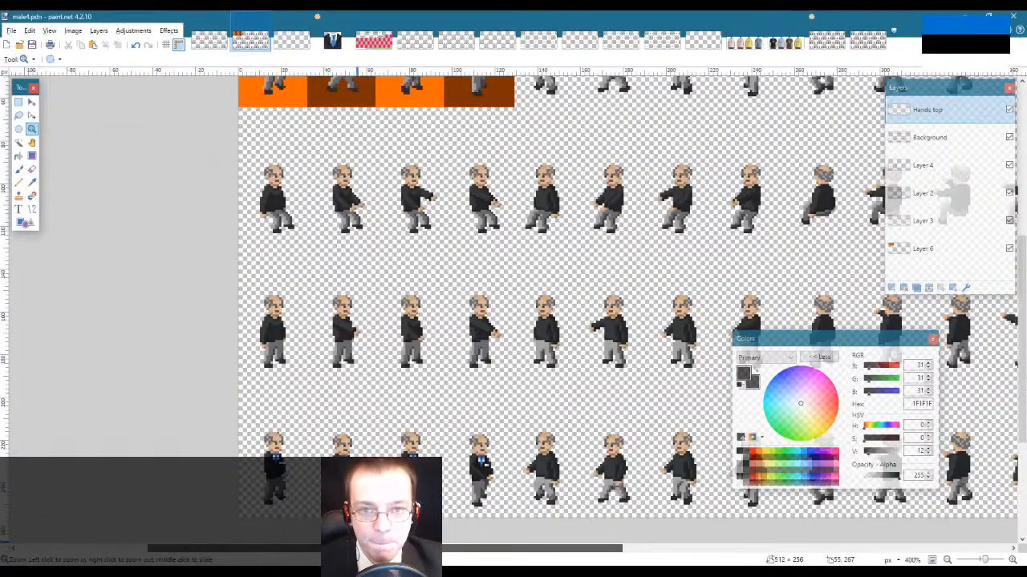
mouse_move(324, 552)
mouse_down()
mouse_move(285, 551)
mouse_move(371, 552)
mouse_move(338, 552)
mouse_up()
scroll(471, 388, up, 3)
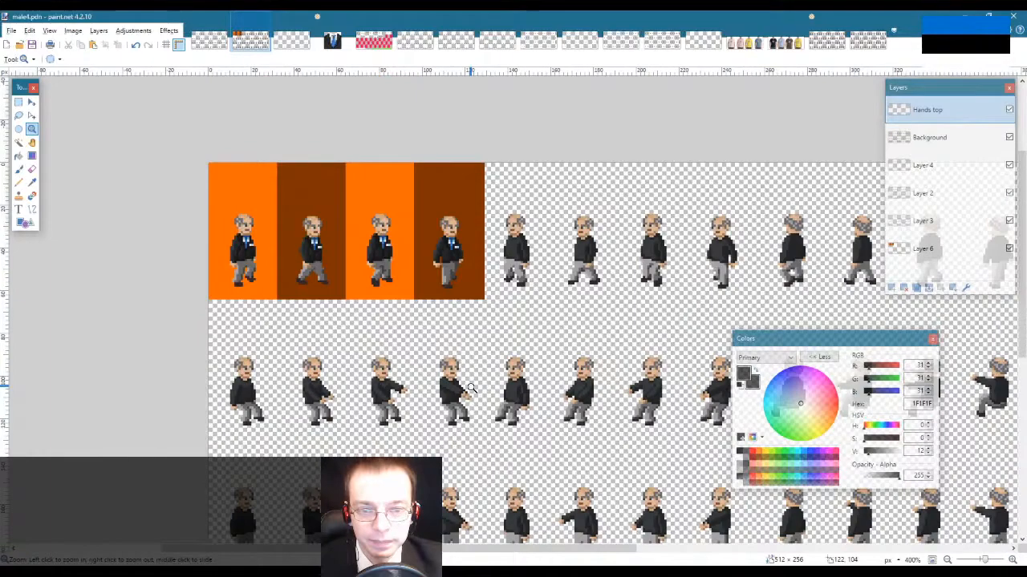
scroll(472, 388, down, 4)
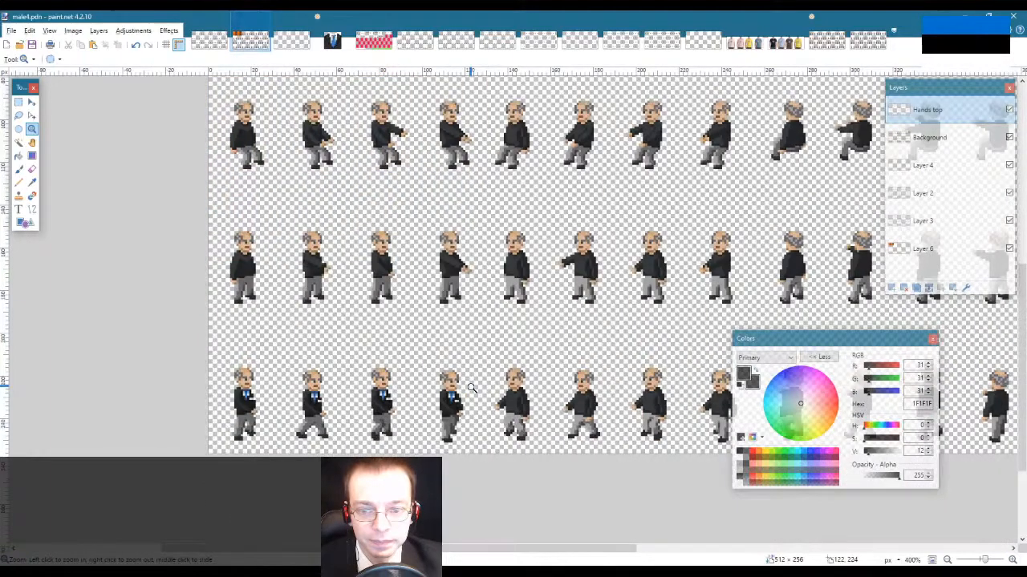
scroll(472, 388, up, 2)
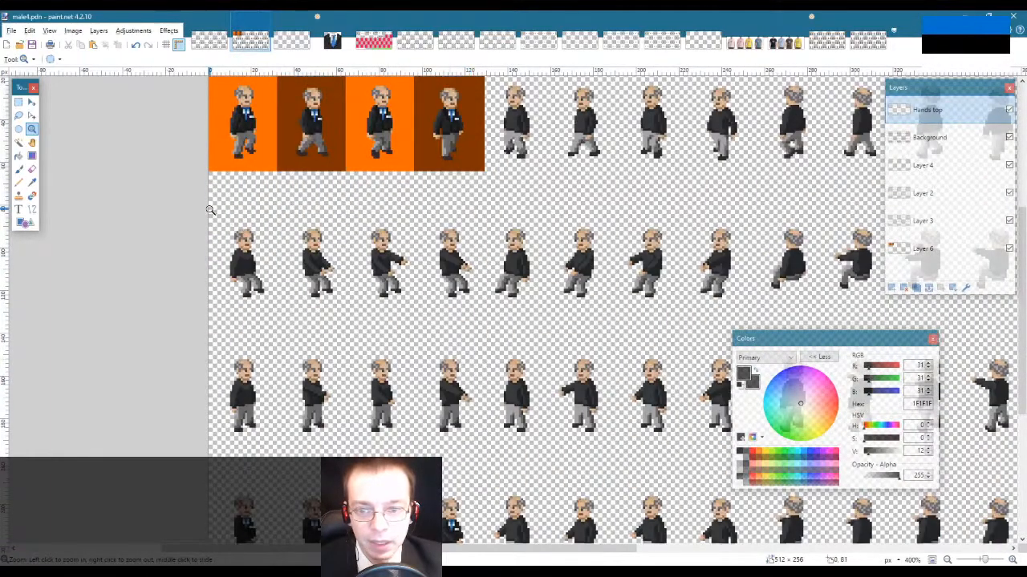
Step: Outline the remaining frame groups one after another with rectangular selections, from the first four columns to the last eight, and deselect
key(s)
drag(209, 203, 486, 459)
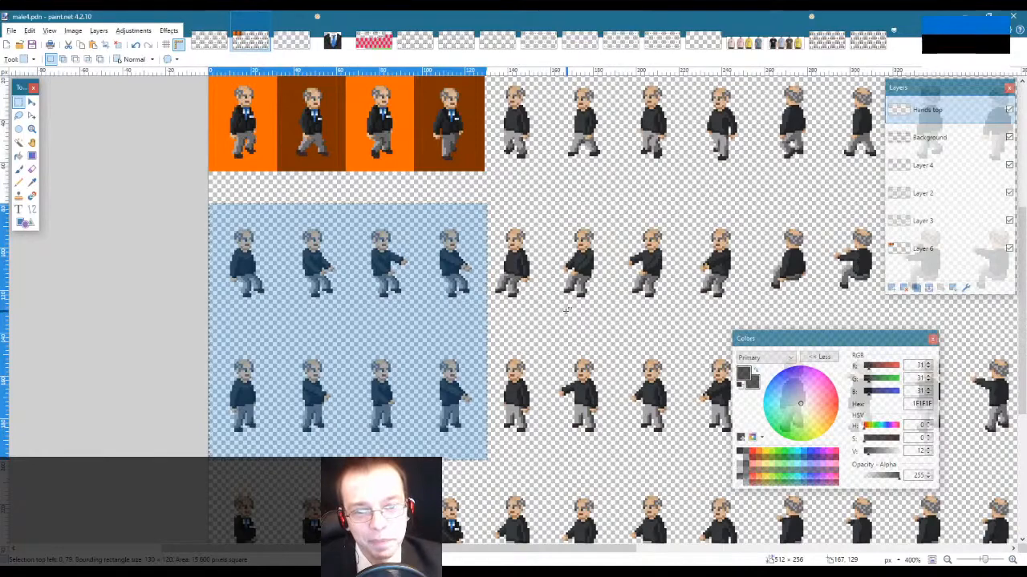
scroll(565, 310, up, 1)
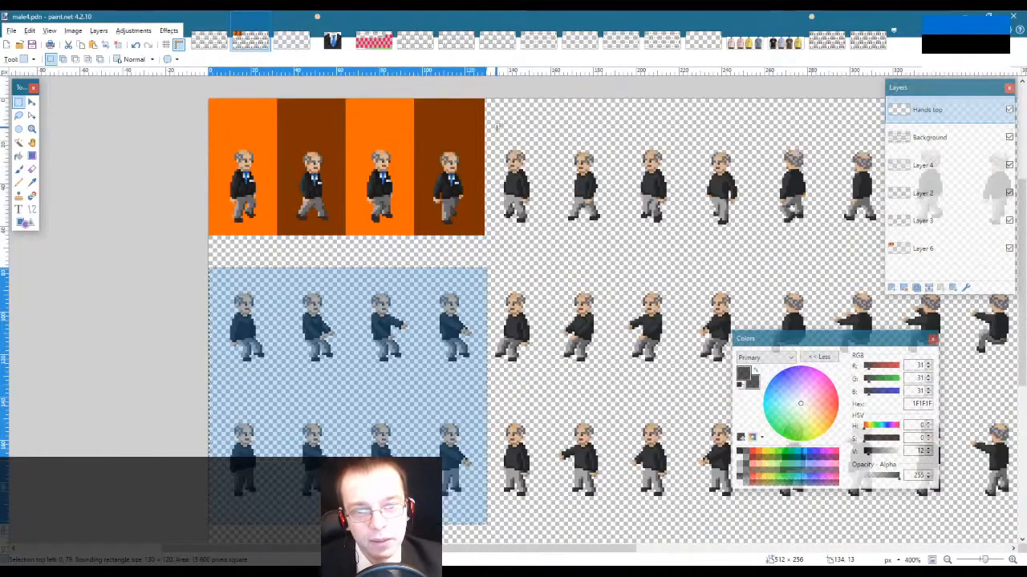
drag(497, 124, 753, 552)
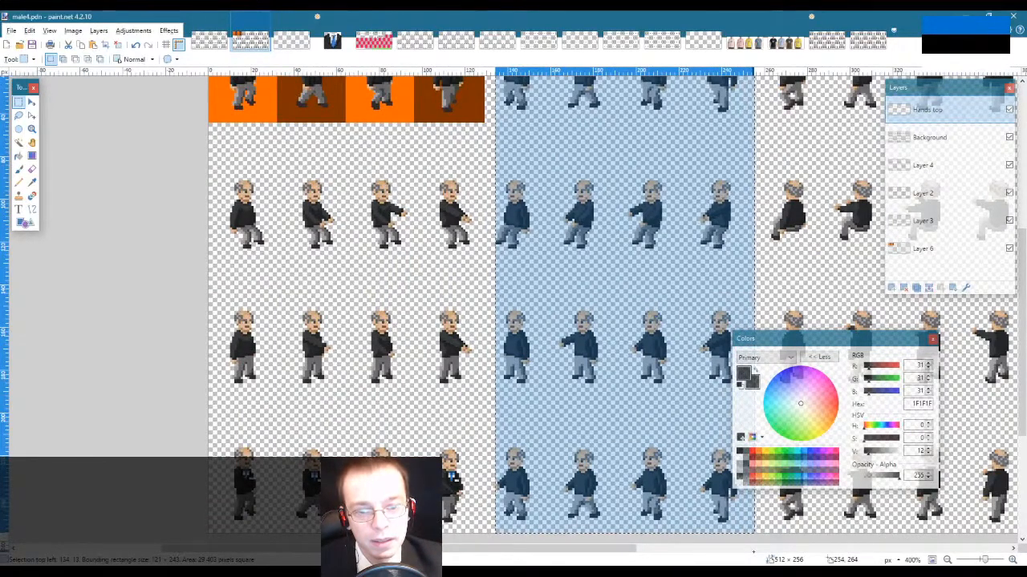
drag(559, 560, 777, 549)
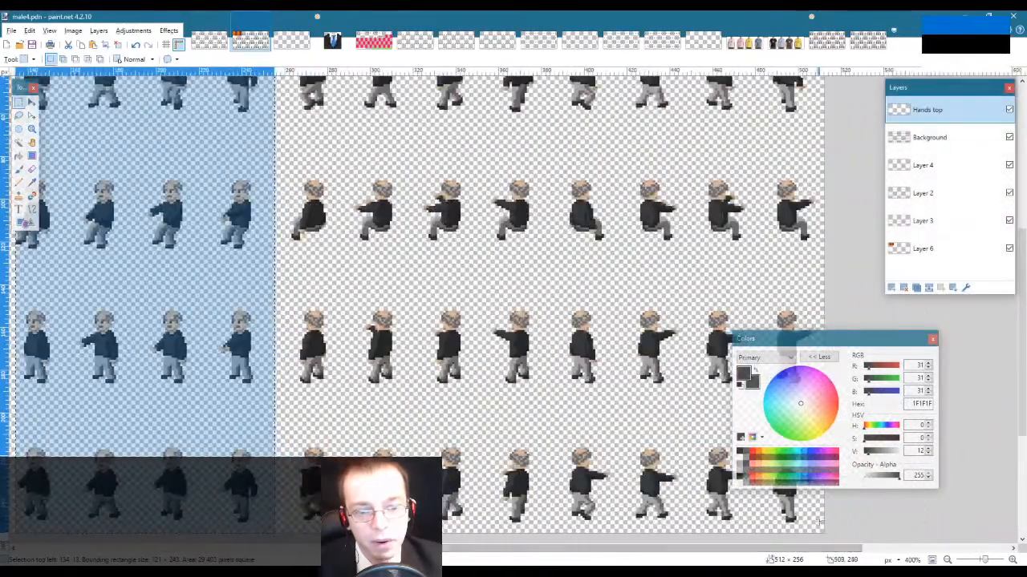
scroll(319, 269, up, 3)
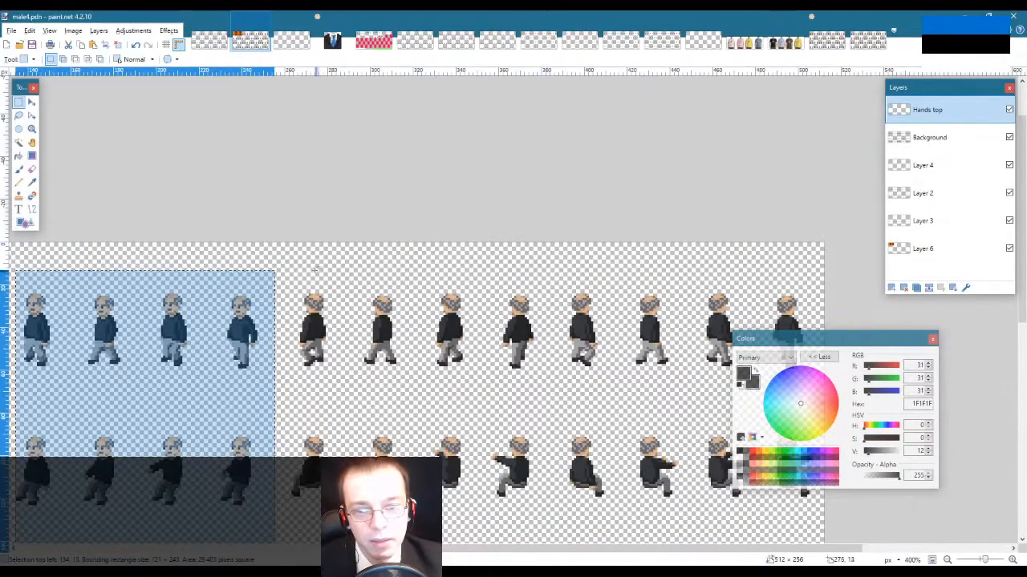
drag(287, 273, 830, 552)
scroll(463, 340, up, 1)
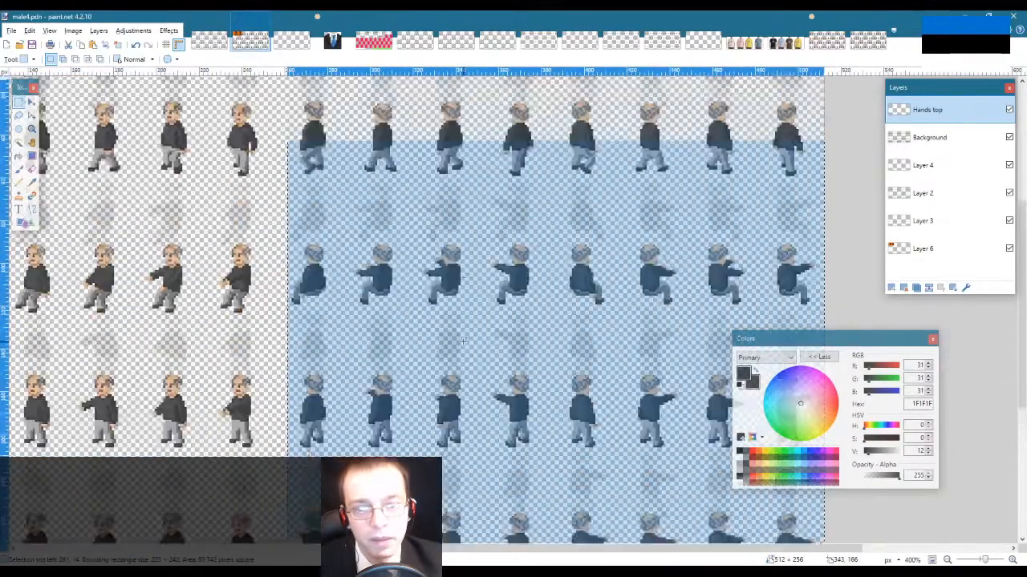
scroll(462, 342, up, 1)
click(462, 268)
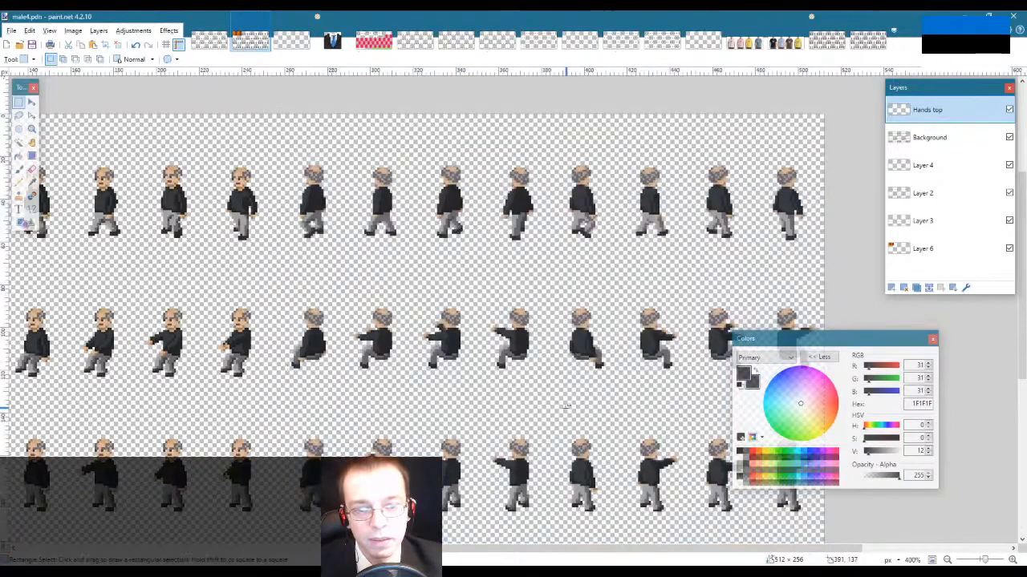
Step: Outline the four columns of frames beside the orange-backed ones with a rectangular selection over all rows, and deselect
drag(418, 548, 200, 548)
scroll(221, 374, down, 3)
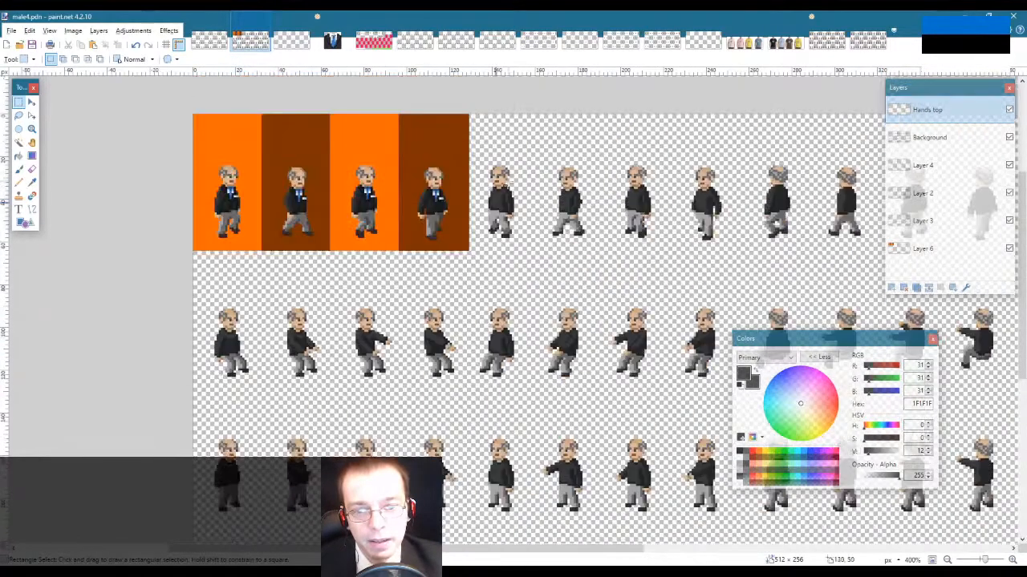
drag(480, 133, 730, 533)
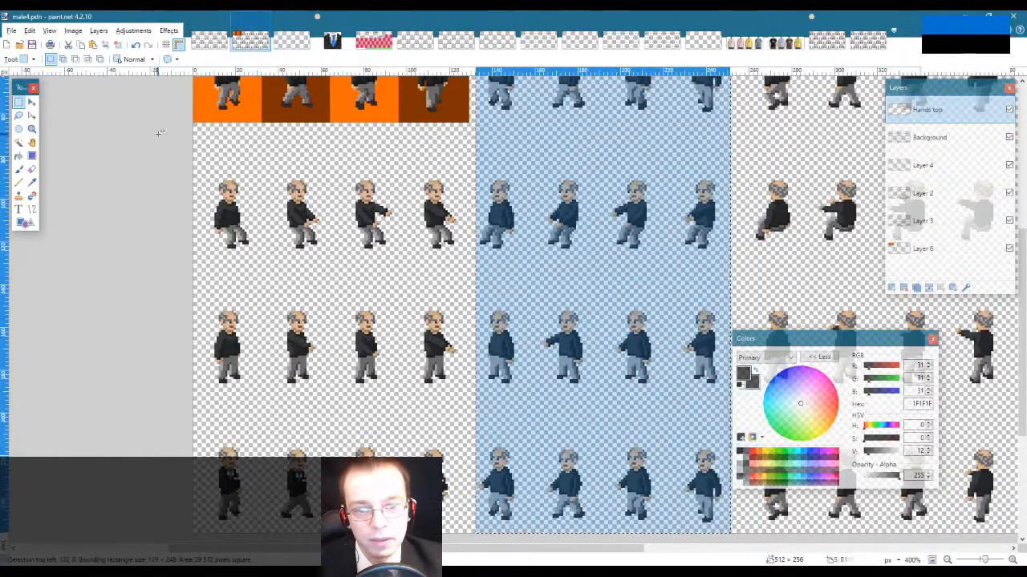
click(163, 134)
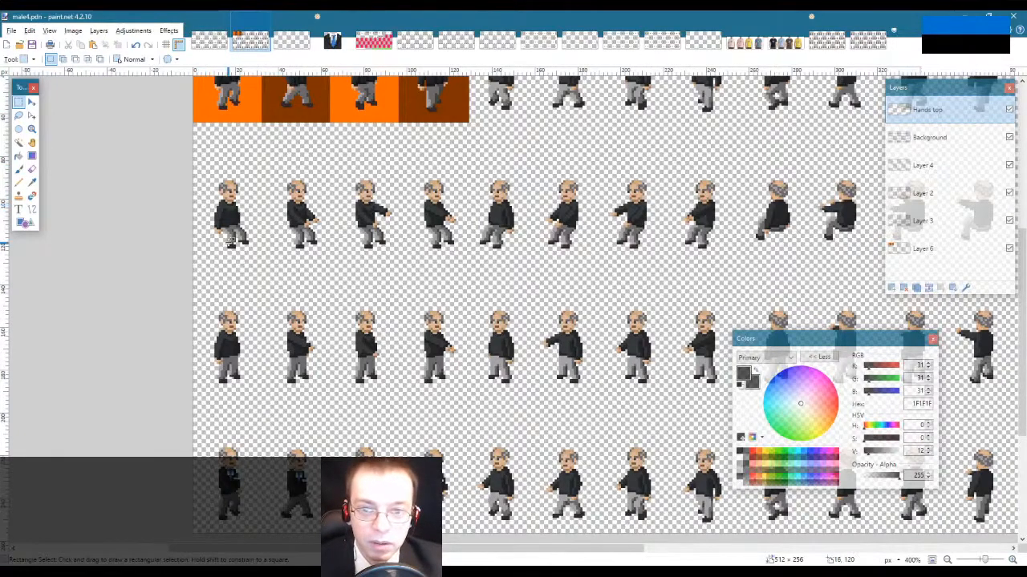
Step: Compare the four orange-backed suited walking frames with the sitting frames in the row below them up close
scroll(241, 168, up, 3)
scroll(229, 245, down, 2)
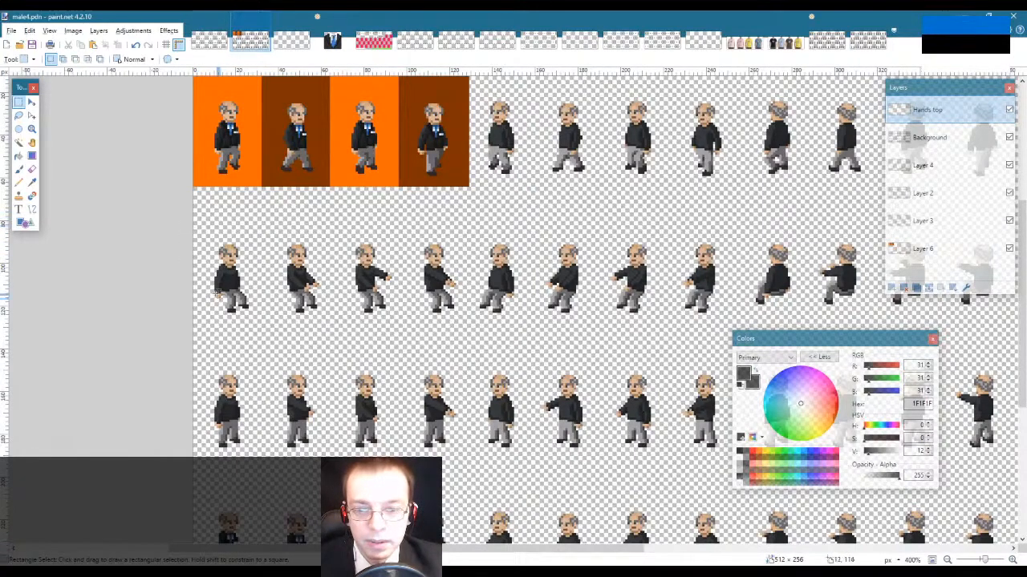
scroll(218, 295, up, 2)
key(z)
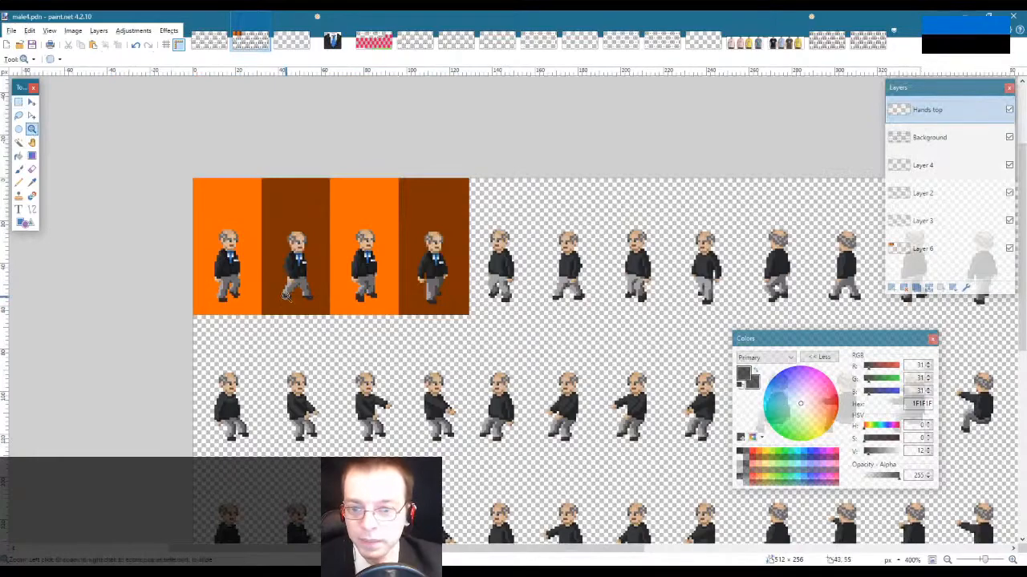
click(249, 245)
click(250, 245)
click(249, 245)
click(249, 245)
click(249, 245)
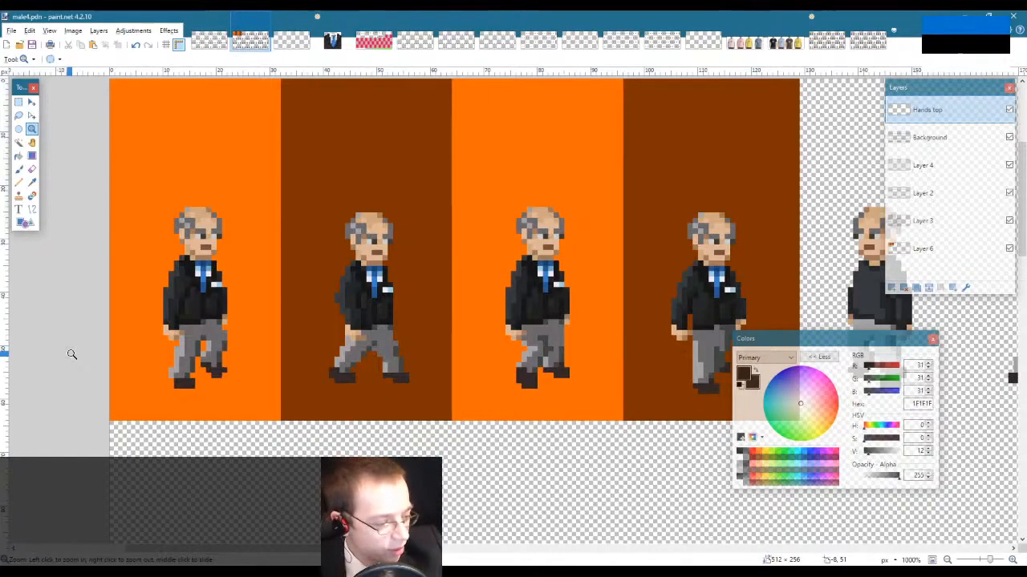
scroll(201, 361, down, 3)
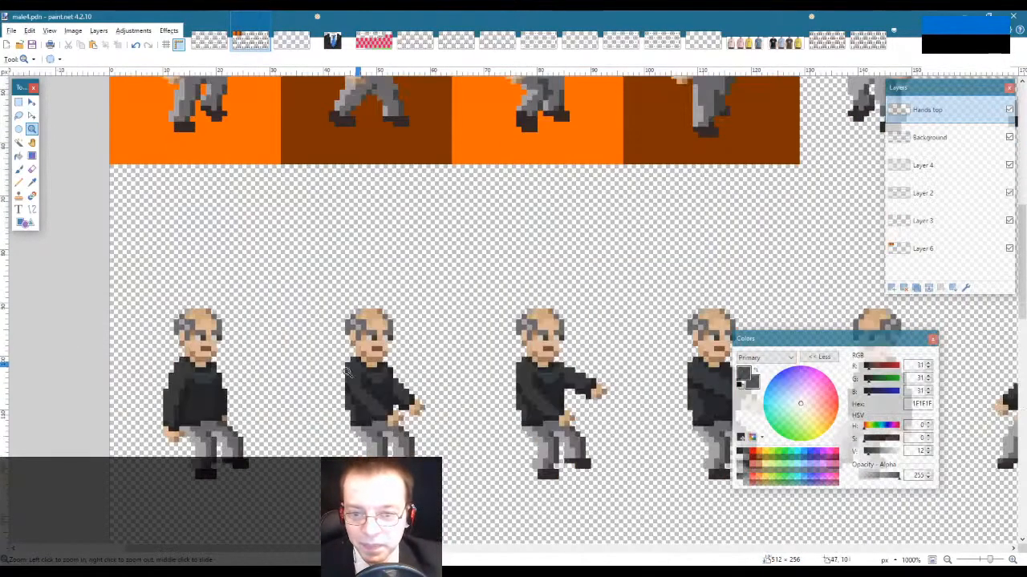
scroll(305, 382, down, 3)
scroll(308, 362, up, 2)
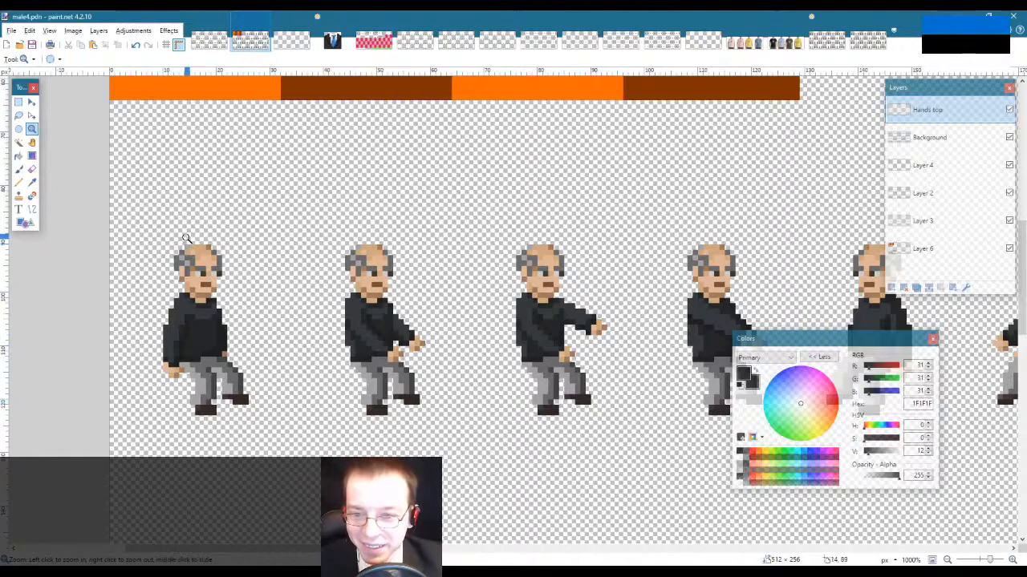
scroll(253, 329, up, 5)
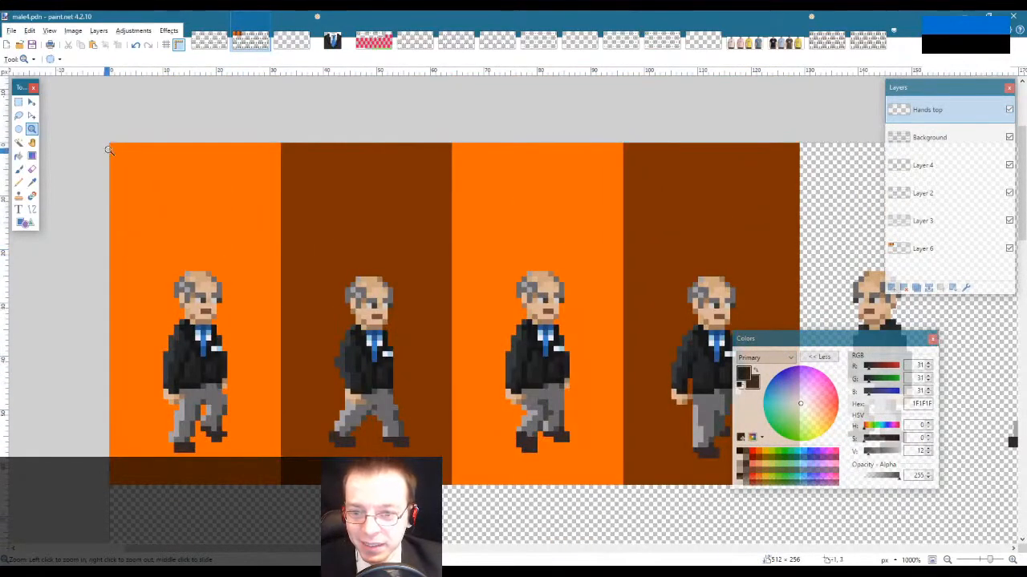
Step: Outline the first orange-backed frame with a 32 × 64 px rectangular selection and compare it with the frames beneath it
key(s)
drag(109, 144, 281, 485)
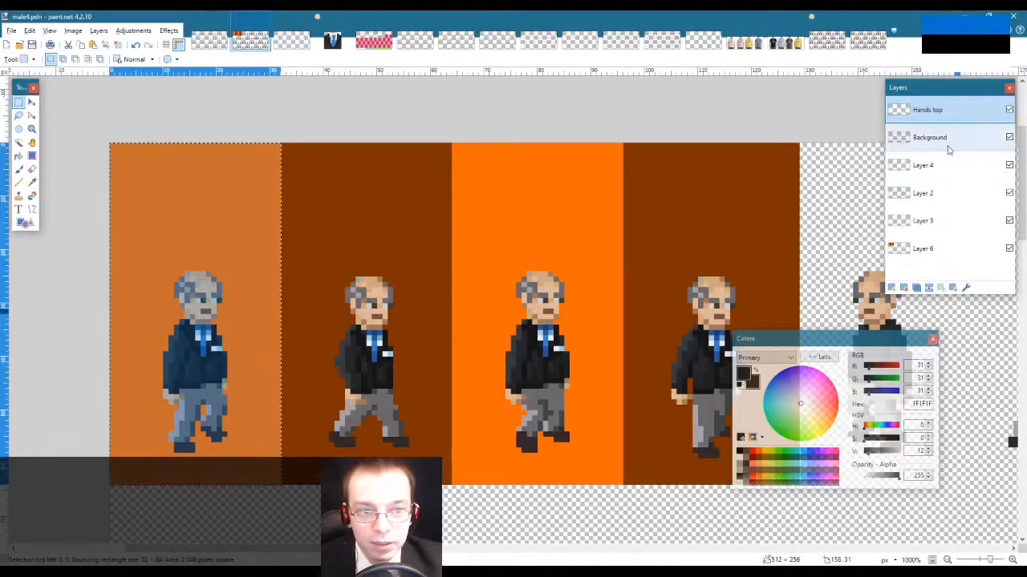
scroll(396, 447, down, 6)
scroll(170, 408, down, 3)
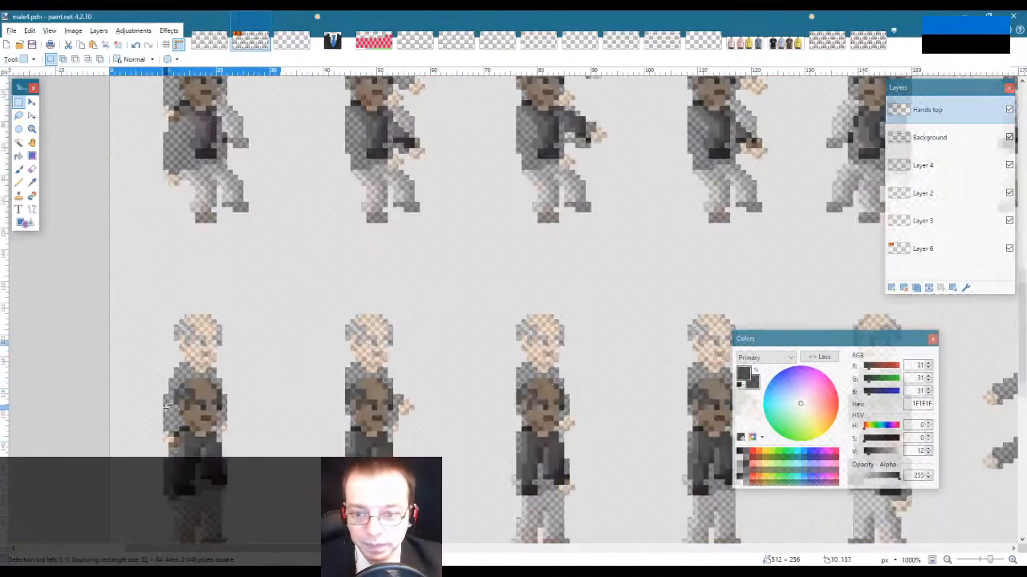
scroll(166, 407, up, 2)
click(32, 129)
click(160, 178)
scroll(150, 159, up, 1)
click(155, 226)
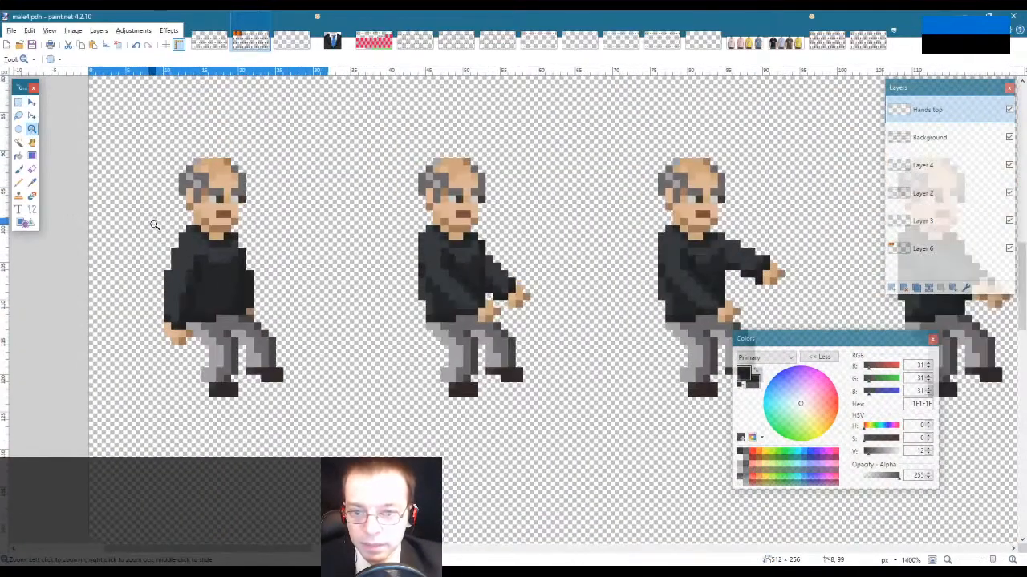
click(151, 225)
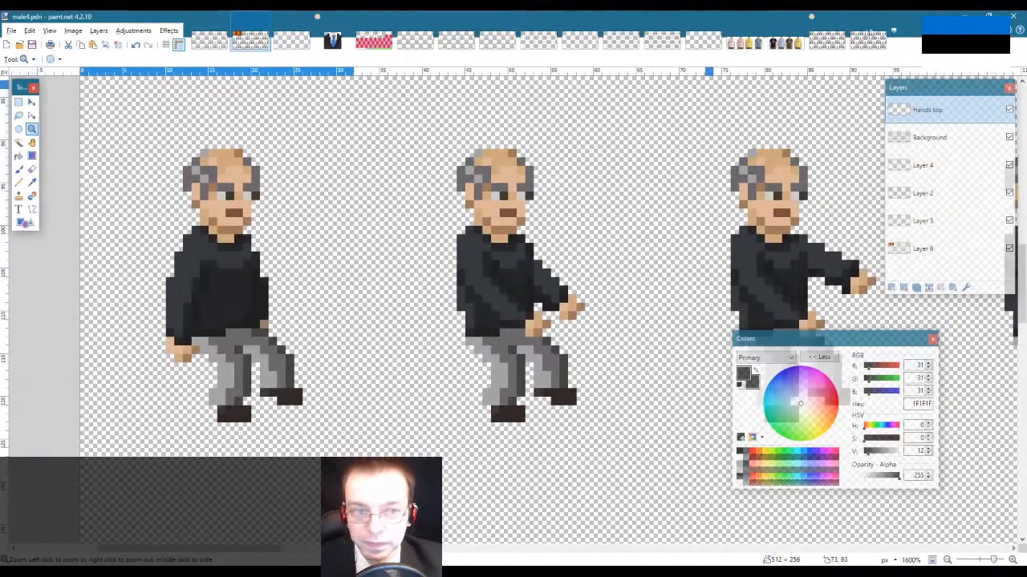
Step: On the Background layer, select an 18 × 18 px area around the first walking frame's suited torso and copy it
click(930, 143)
scroll(195, 299, up, 6)
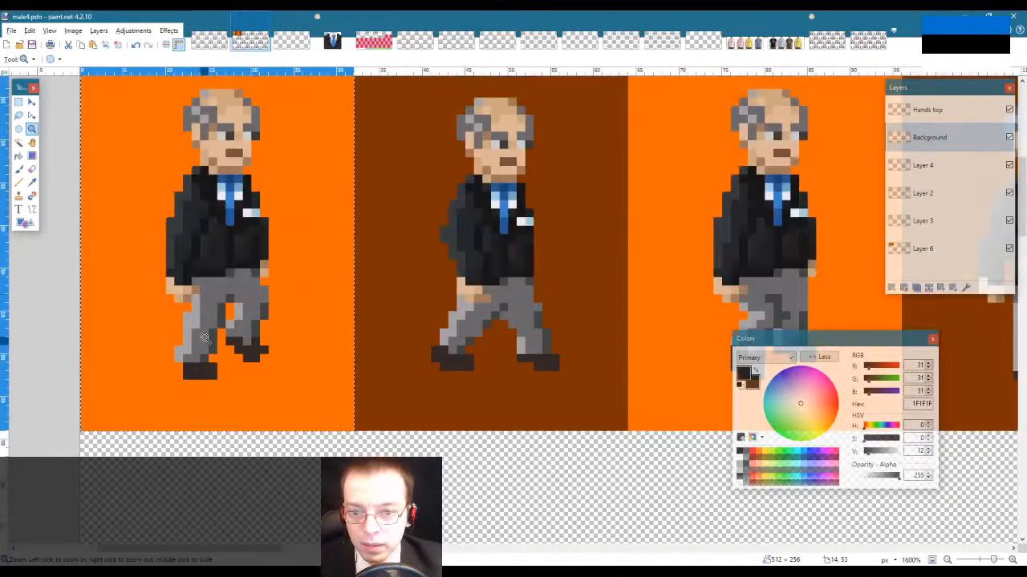
scroll(204, 338, down, 6)
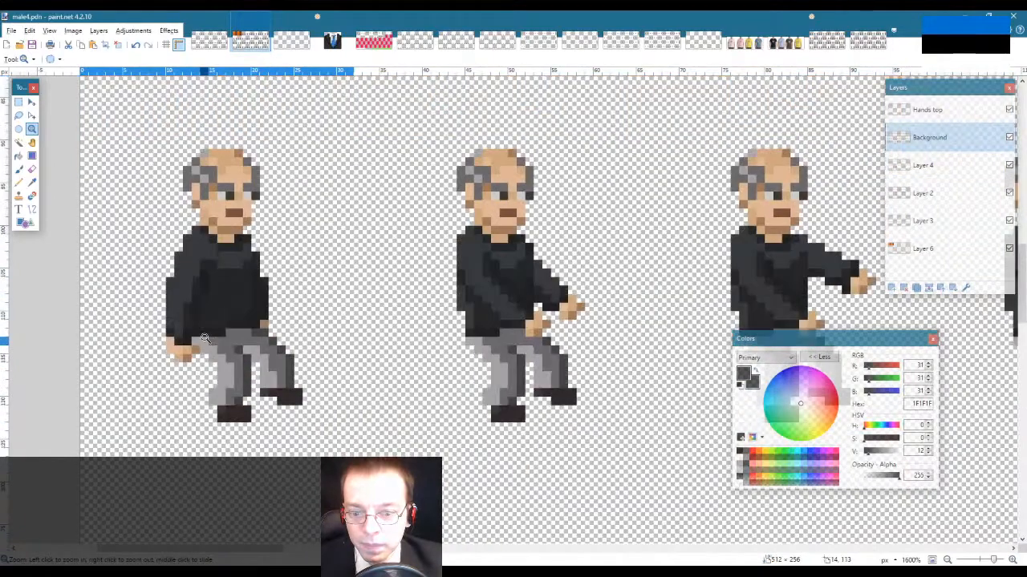
scroll(204, 338, up, 6)
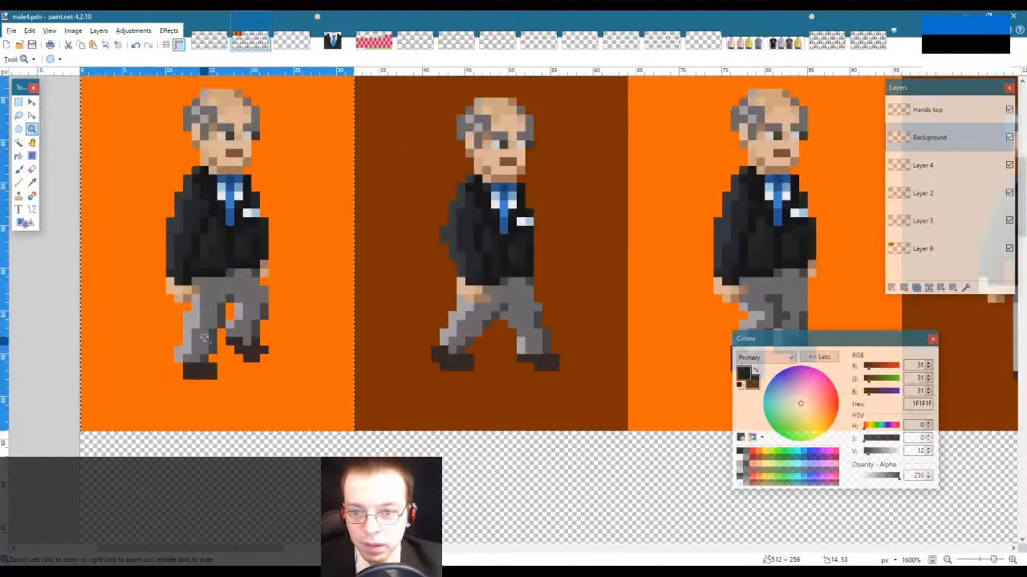
scroll(205, 339, down, 3)
scroll(204, 339, down, 3)
scroll(205, 339, up, 6)
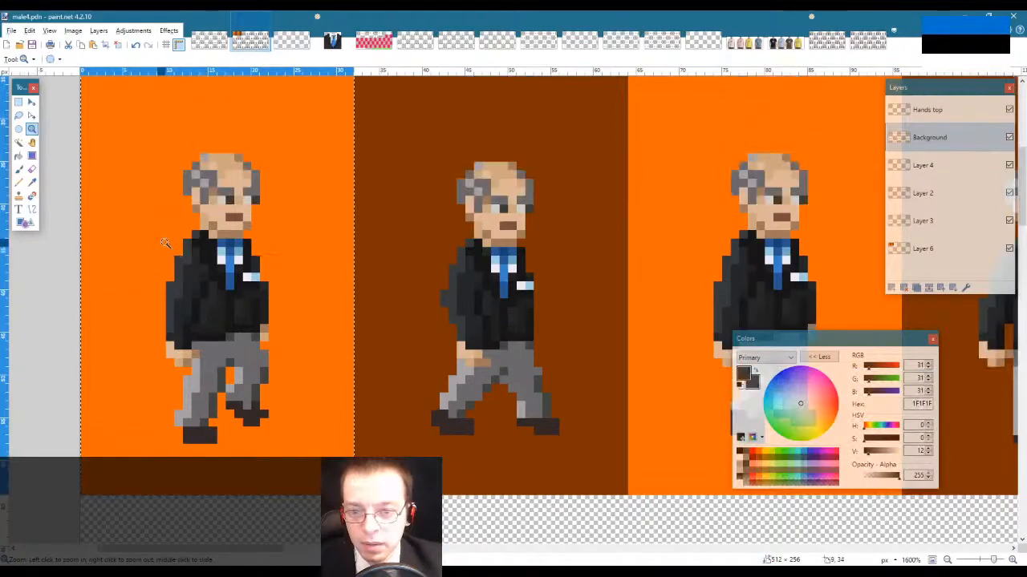
key(s)
drag(146, 227, 291, 372)
scroll(324, 447, down, 11)
scroll(323, 448, up, 1)
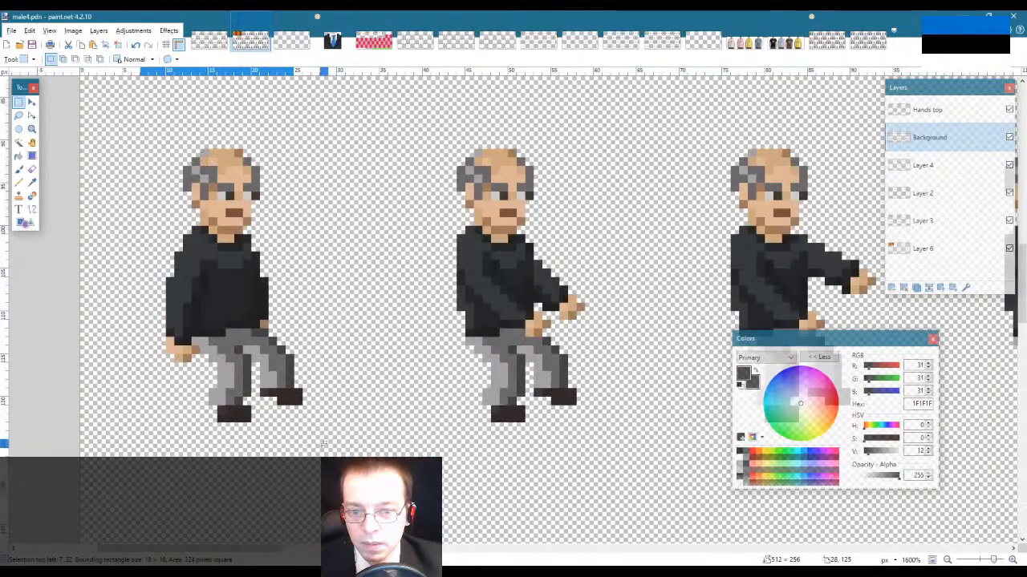
Step: Examine how the torso poses are laid out across the rows in male3.png and male1.png, and return to male4.pdn
click(295, 41)
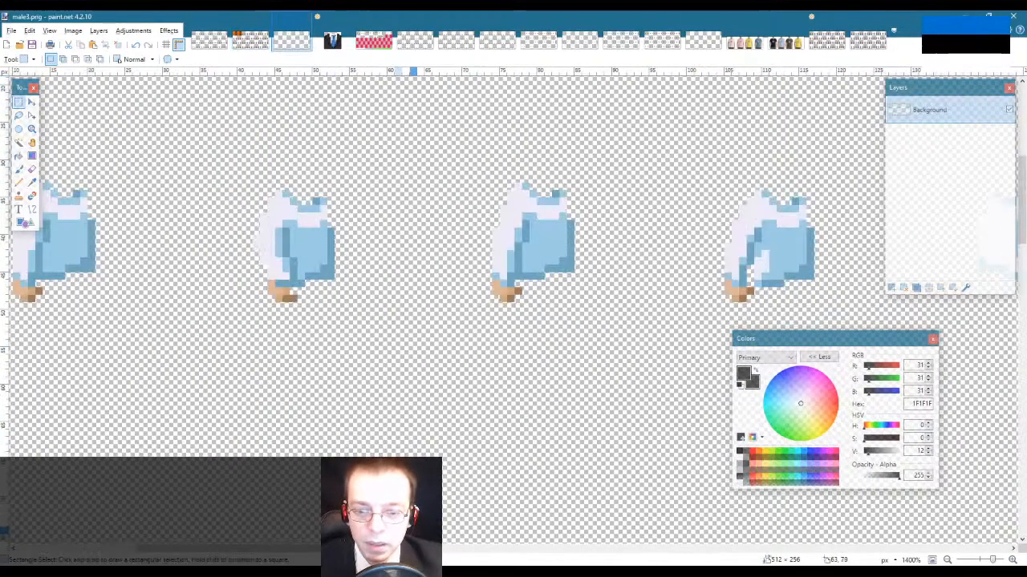
drag(316, 548, 282, 548)
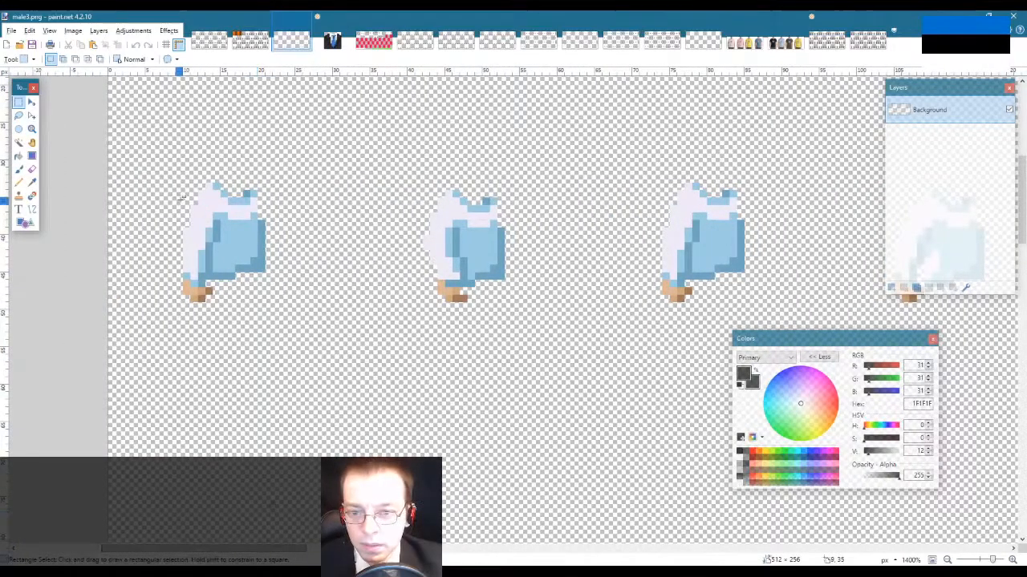
scroll(181, 198, up, 3)
scroll(182, 197, down, 3)
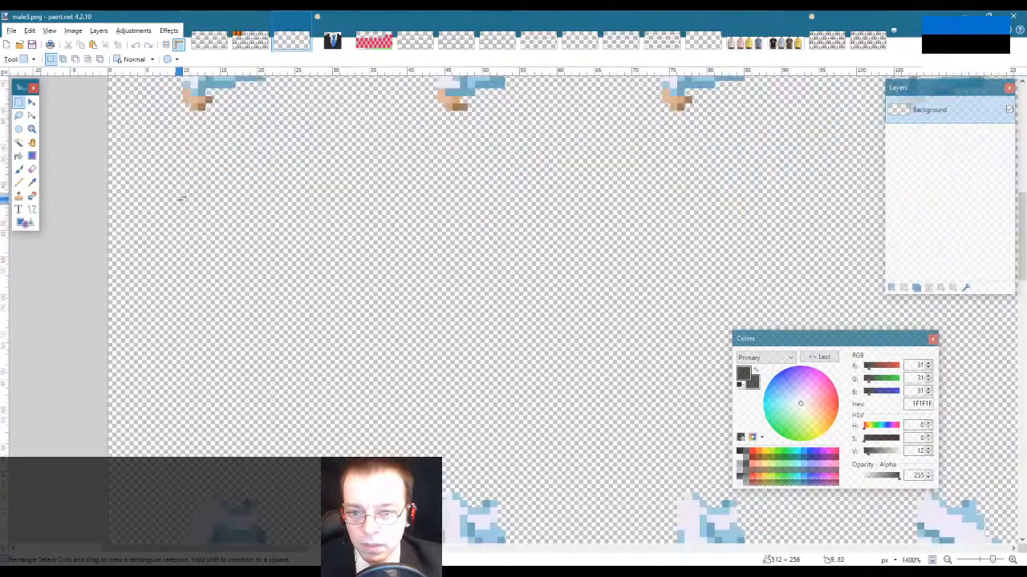
scroll(181, 197, up, 3)
scroll(181, 197, down, 1)
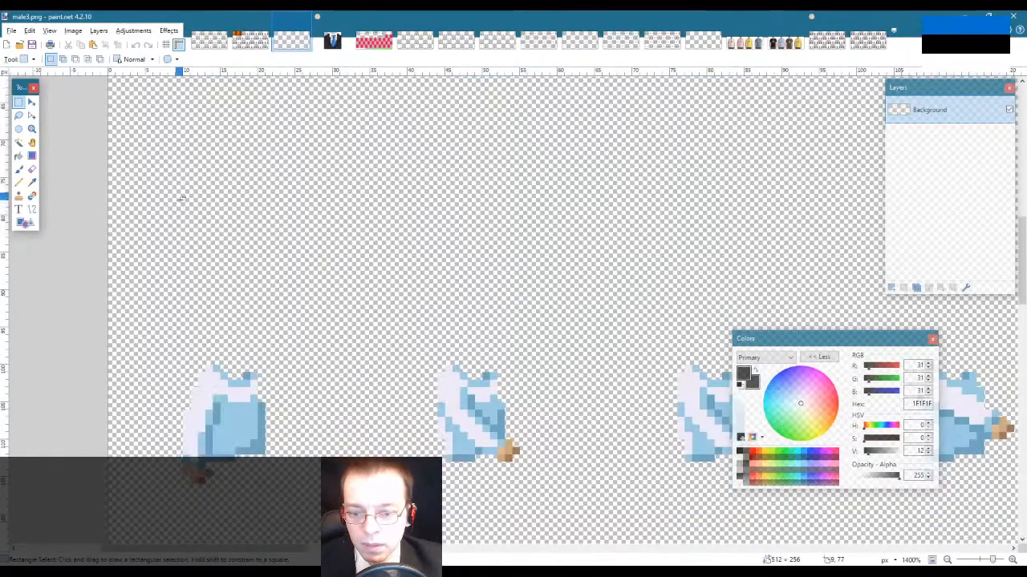
scroll(181, 198, down, 13)
scroll(181, 198, up, 15)
scroll(181, 198, down, 3)
scroll(181, 197, up, 5)
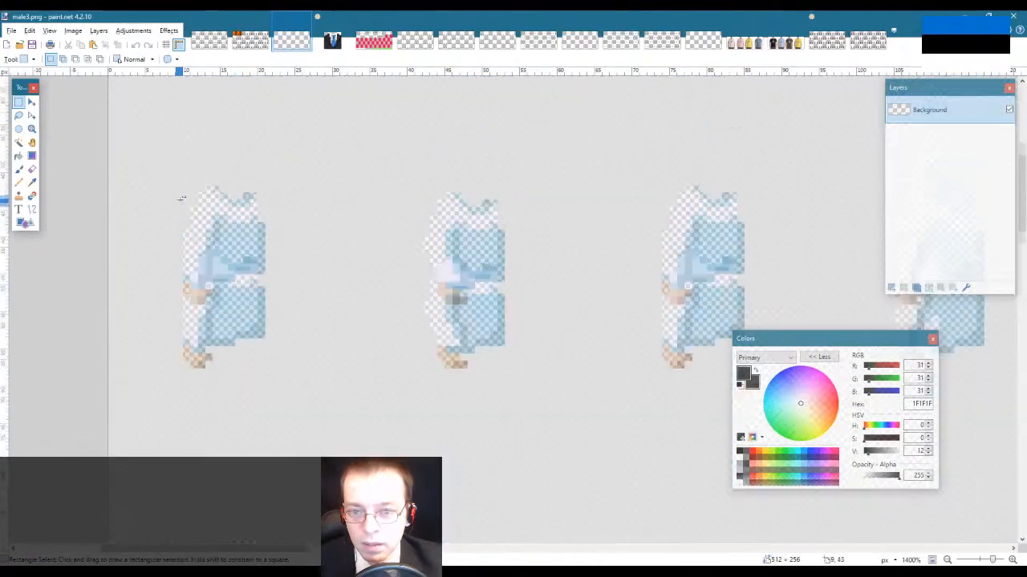
click(213, 42)
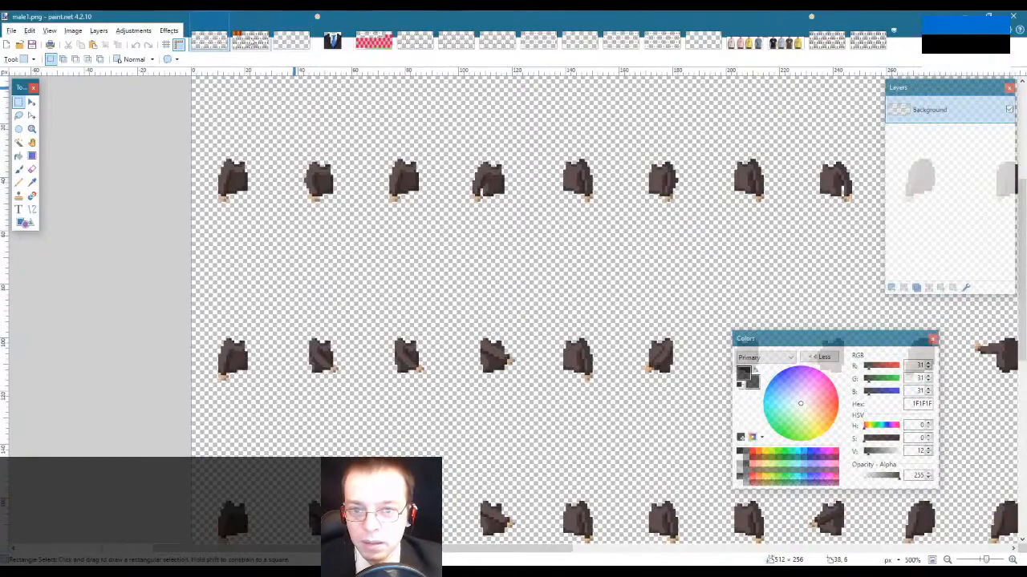
click(251, 40)
Step: Paste the copied suit torso over the first sitting frame's sweater on the Background layer, aligned under the head, and deselect
scroll(116, 195, up, 10)
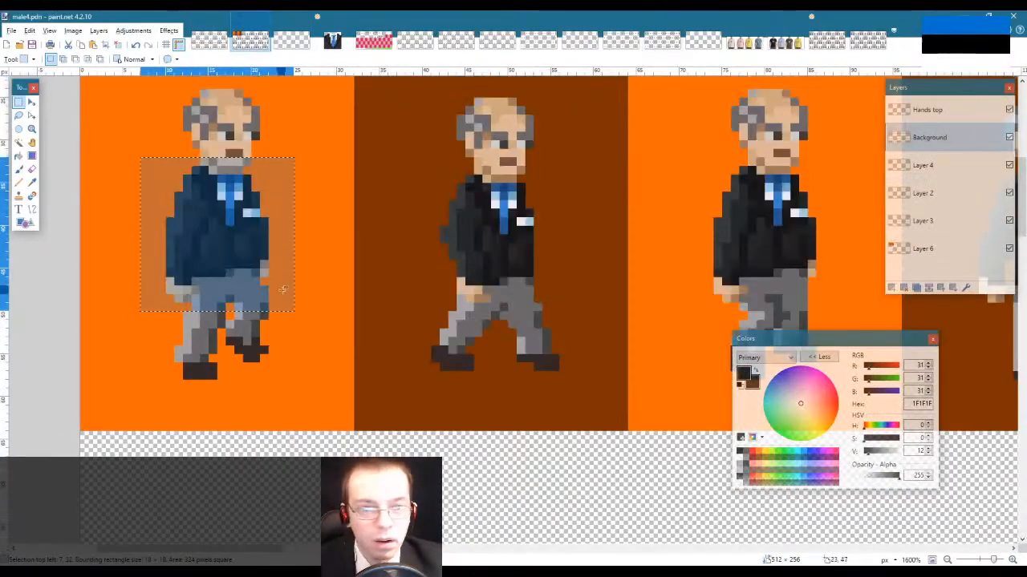
scroll(202, 346, down, 7)
scroll(266, 323, up, 1)
scroll(265, 323, up, 1)
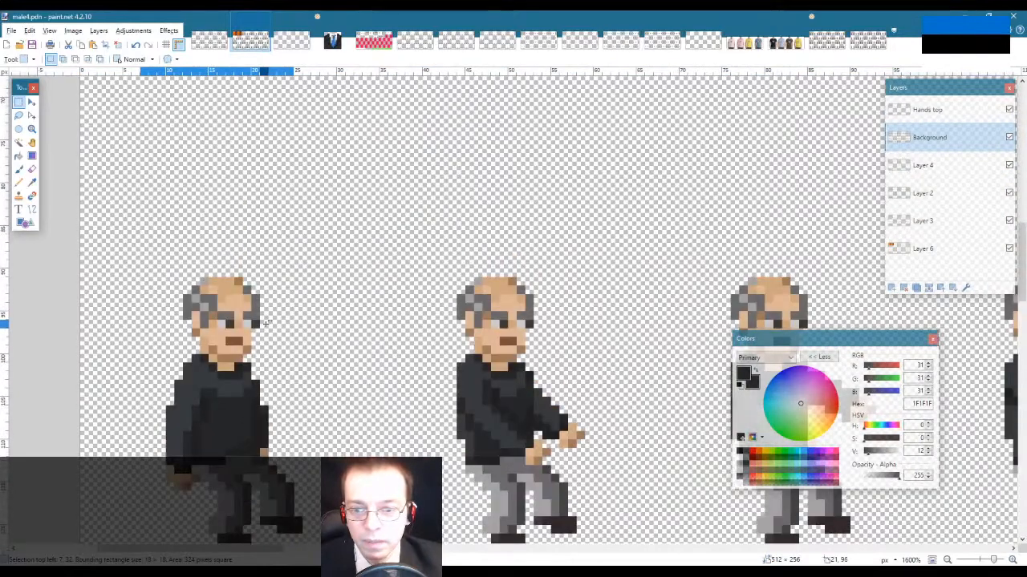
scroll(265, 323, down, 1)
key(ctrl+v)
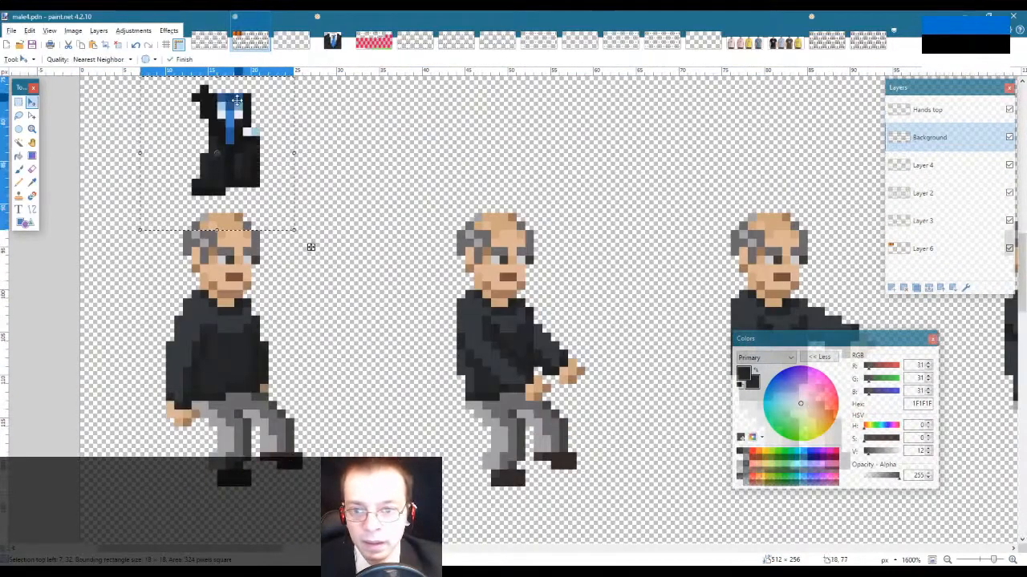
drag(309, 245, 310, 392)
drag(233, 244, 234, 309)
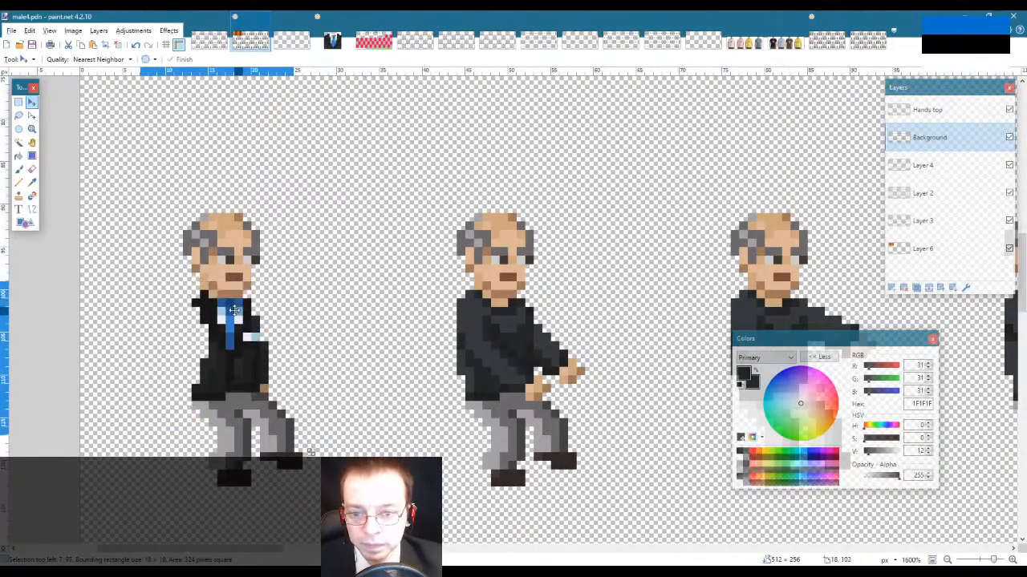
key(s)
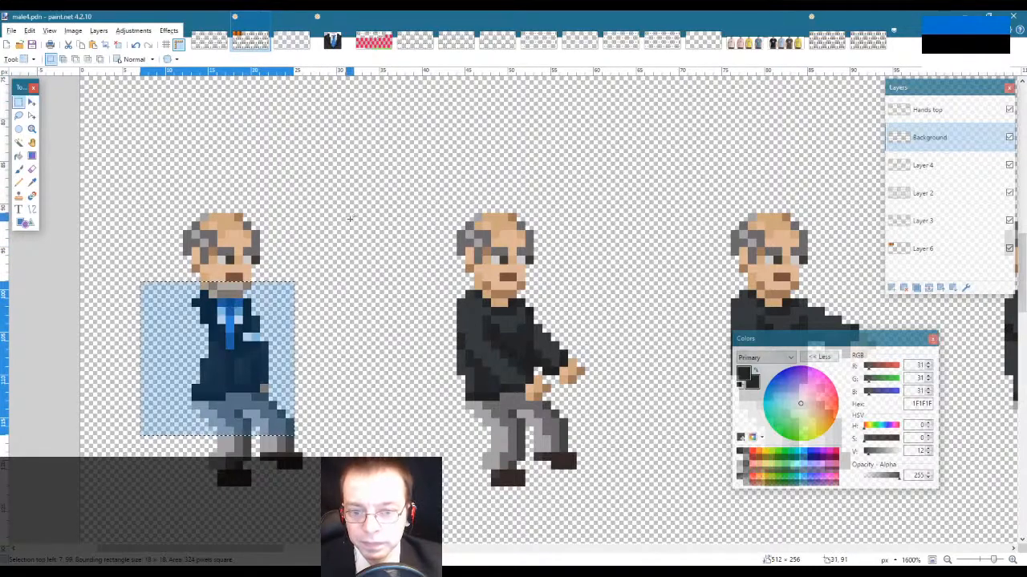
key(ctrl+d)
Step: Paste the same suit torso over the first standing frame's sweater in the third row and deselect
scroll(353, 241, down, 10)
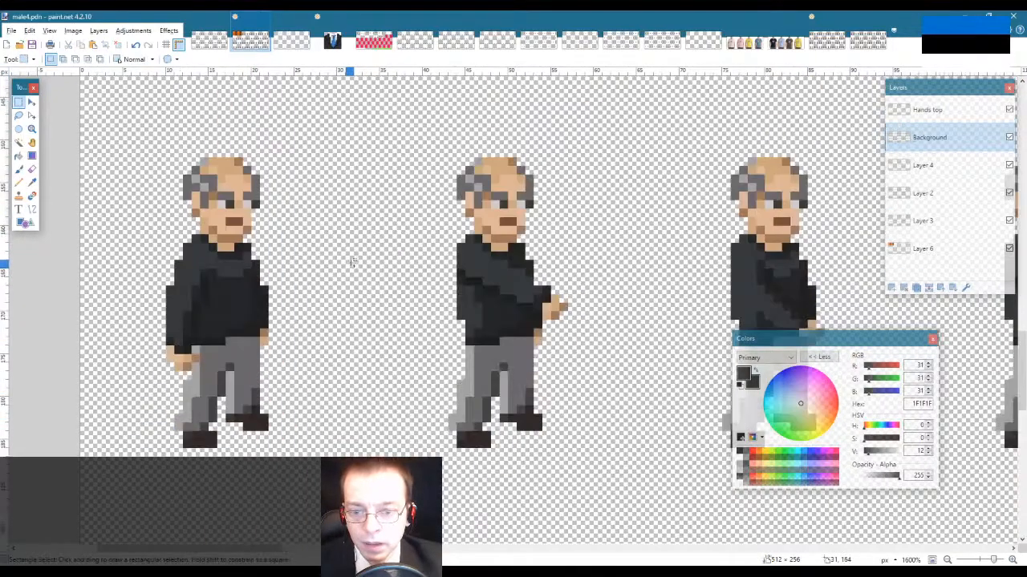
key(ctrl+v)
drag(310, 251, 310, 394)
key(s)
key(ctrl+d)
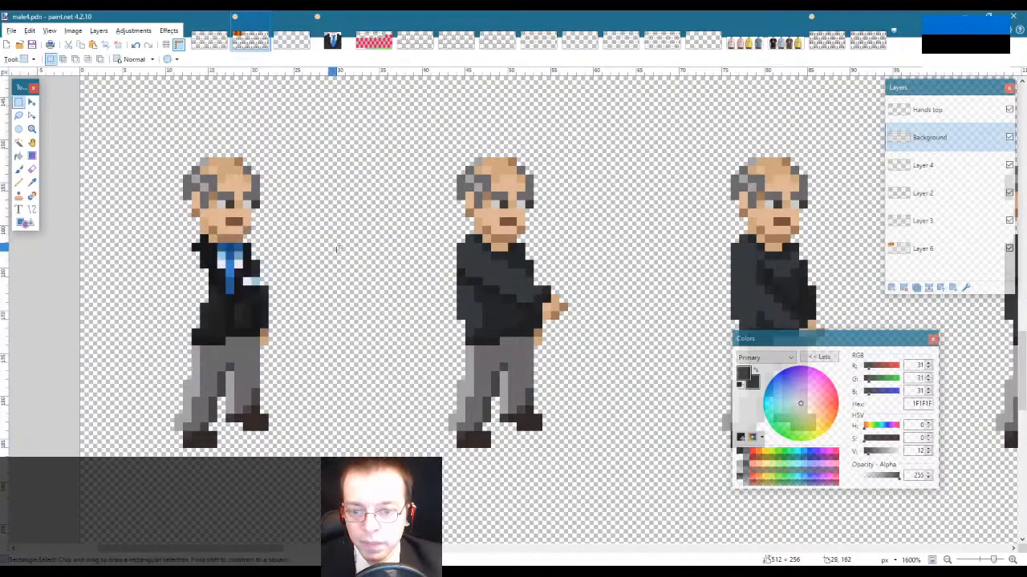
Step: On the Hands top layer, select the first walking frame's jacket arm and hand with the Magic Wand and copy them
scroll(337, 249, down, 5)
scroll(336, 248, up, 11)
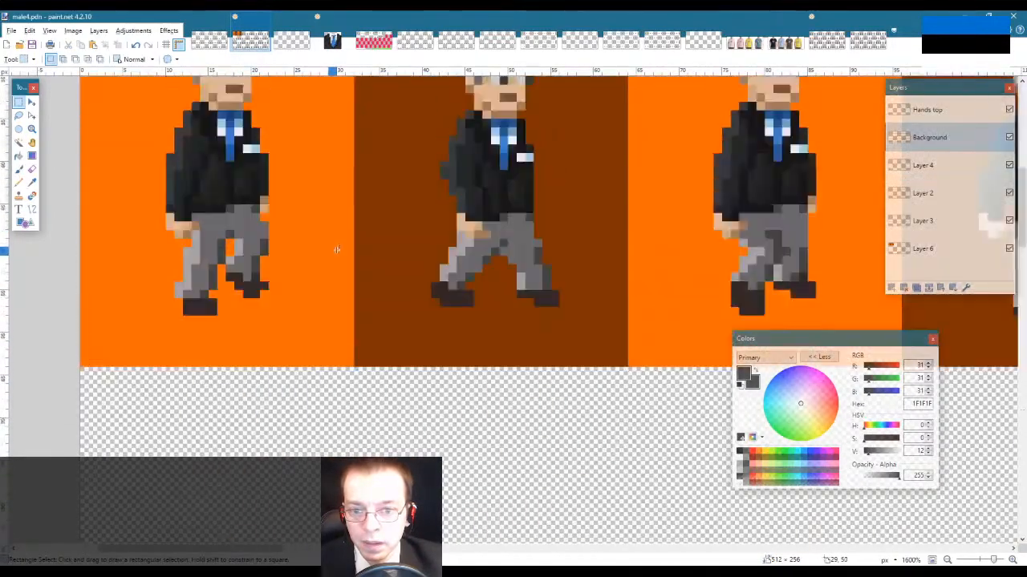
scroll(337, 250, up, 2)
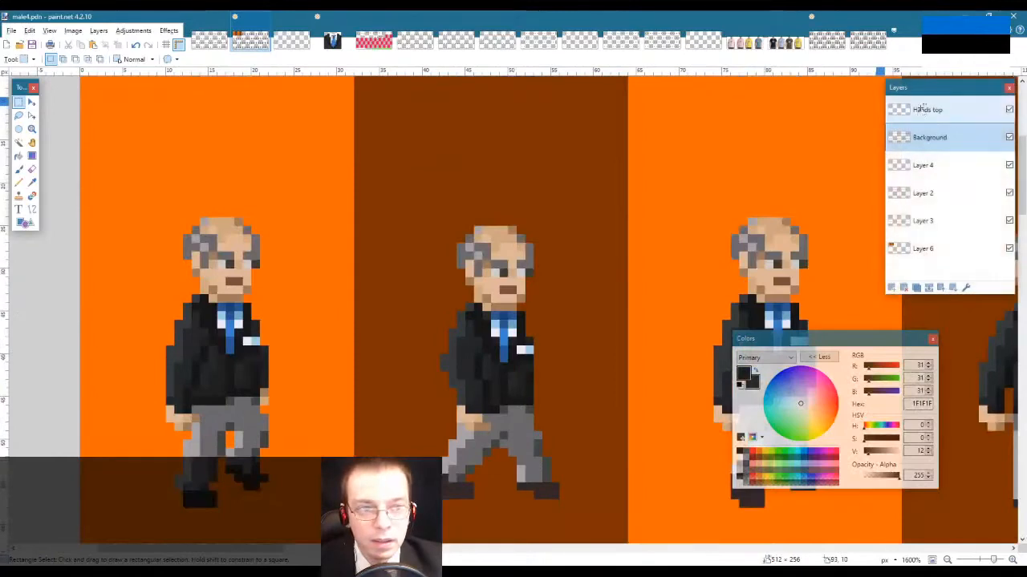
click(921, 111)
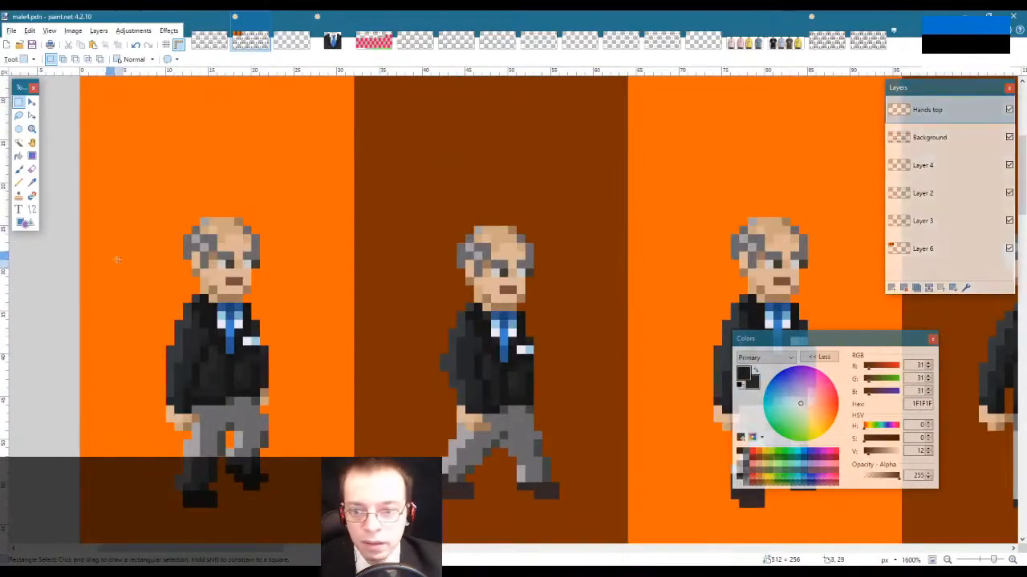
drag(122, 259, 346, 481)
key(s)
key(s)
key(s)
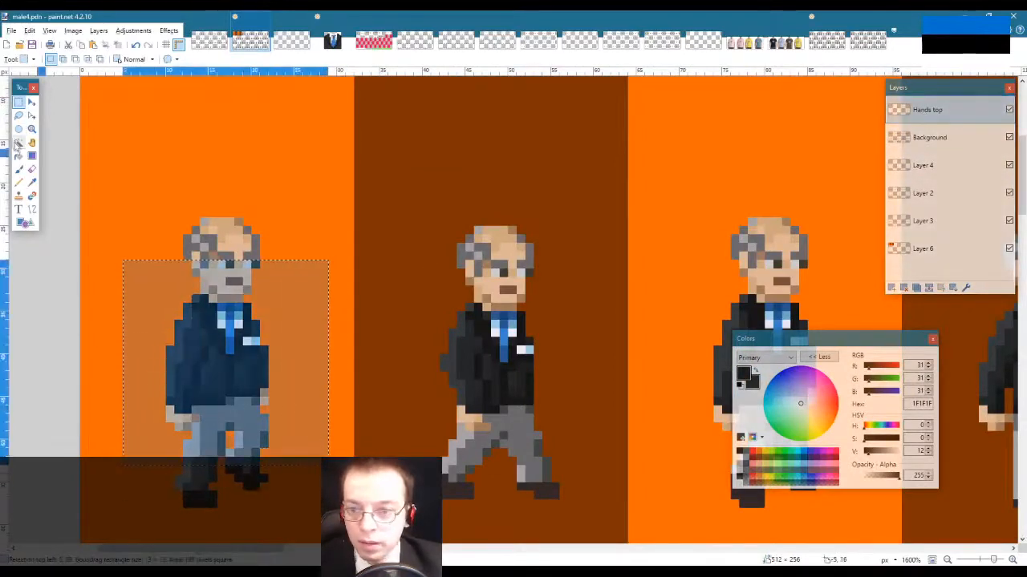
click(188, 317)
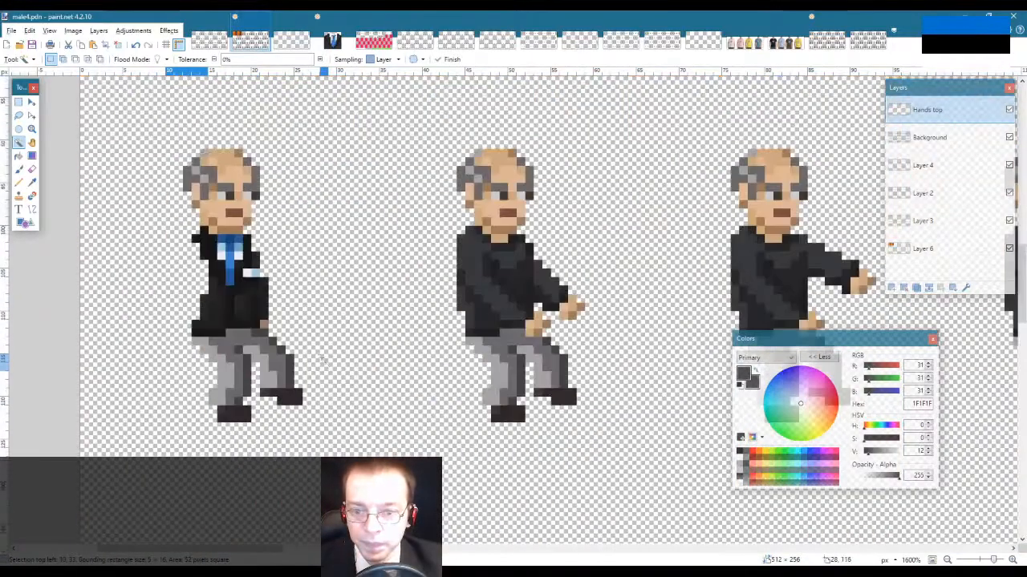
Step: Paste the copied jacket arm onto the first sitting frame and the first standing frame on the Hands top layer, and deselect
key(ctrl+v)
drag(190, 133, 182, 281)
scroll(339, 367, down, 5)
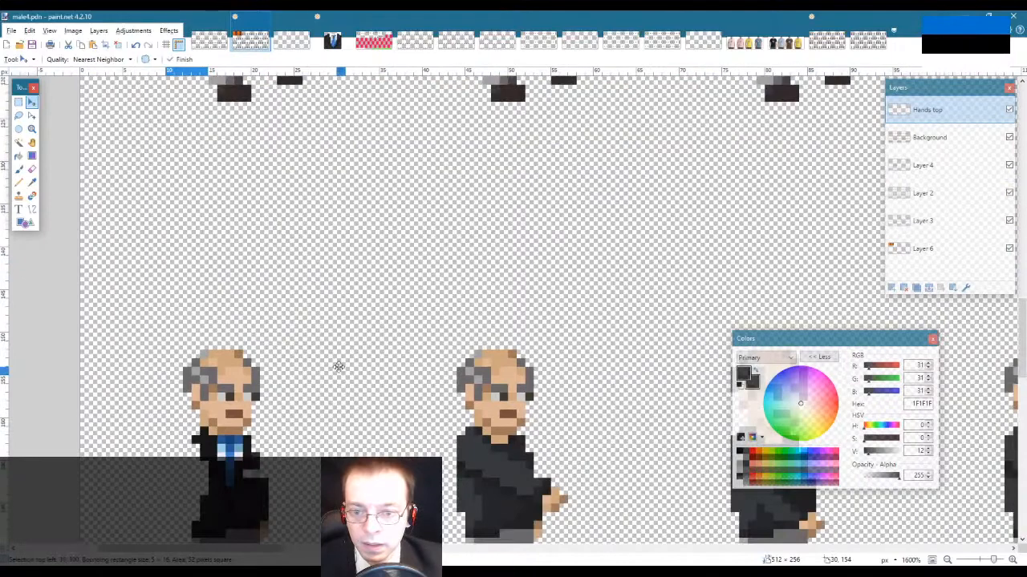
scroll(328, 355, down, 2)
key(ctrl+v)
drag(186, 123, 186, 346)
key(s)
key(ctrl+d)
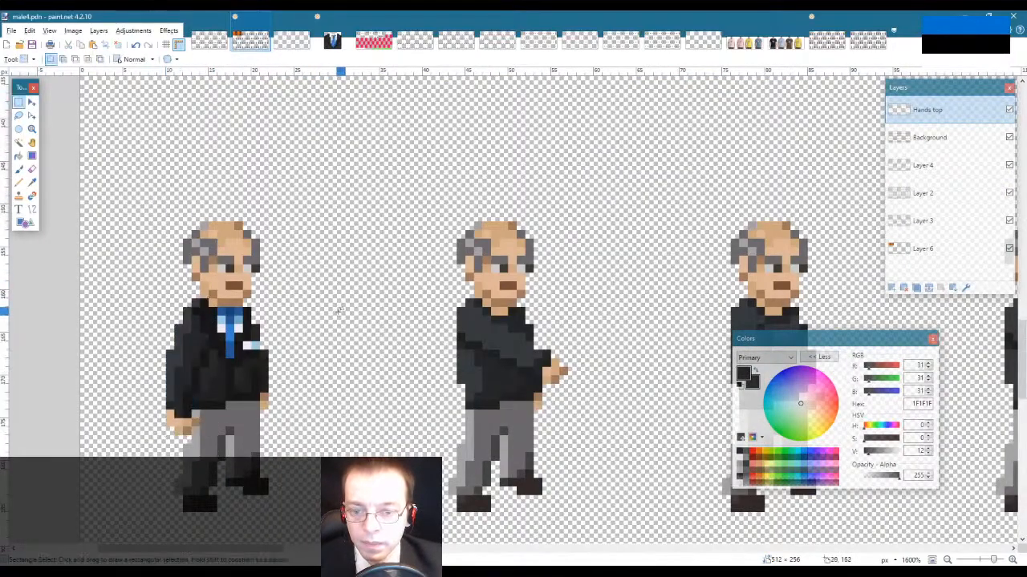
Step: Look over the sitting, standing and walking rows to examine which frames still wear the sweater
scroll(338, 311, down, 5)
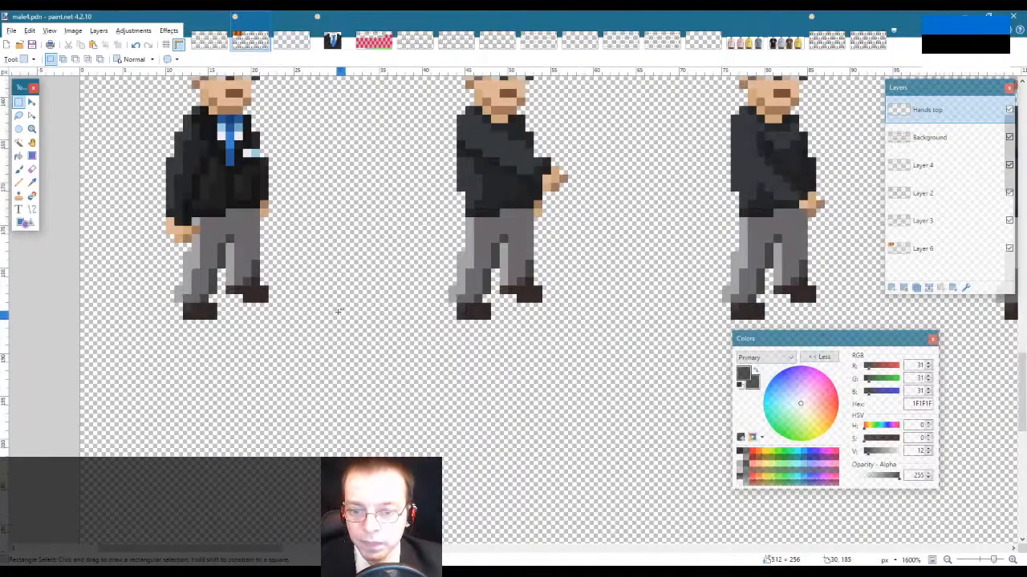
scroll(339, 311, up, 6)
scroll(338, 311, up, 1)
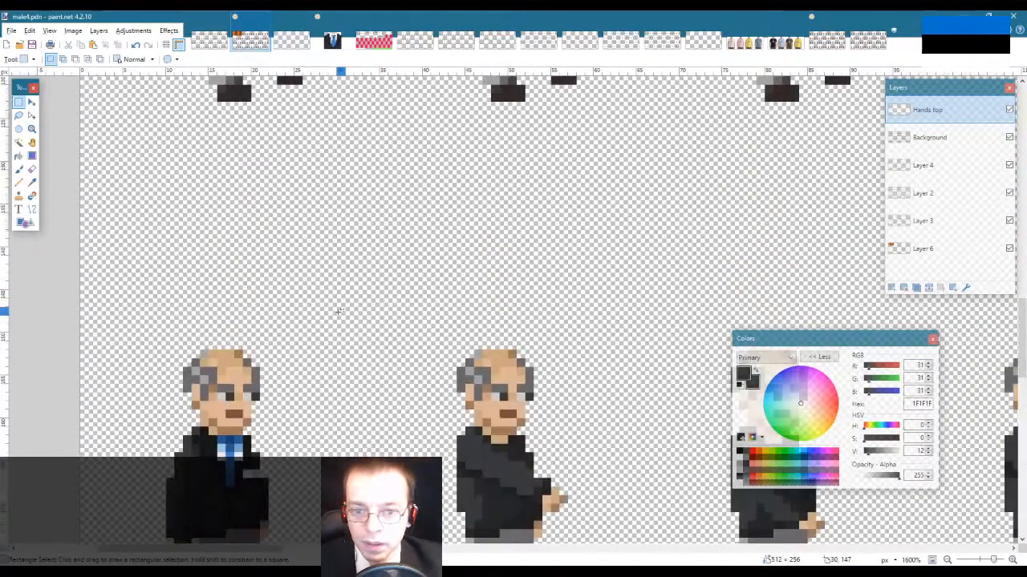
scroll(339, 311, down, 3)
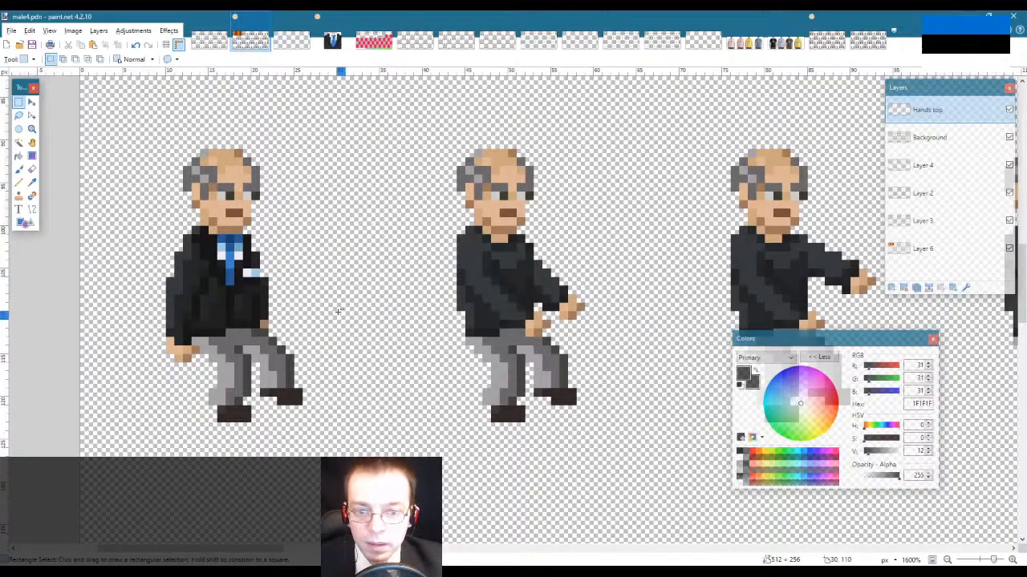
click(32, 129)
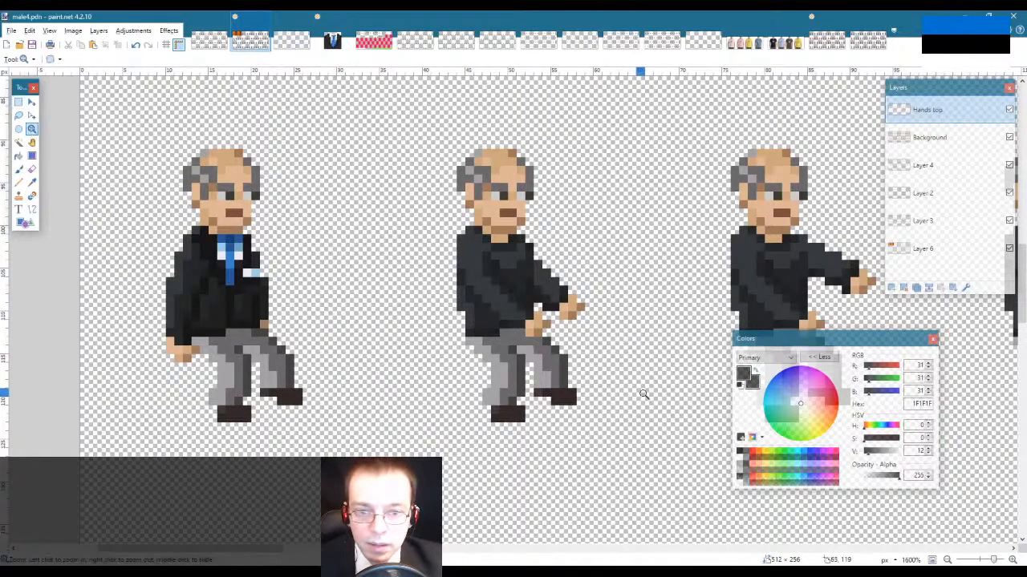
scroll(641, 389, down, 2)
right_click(631, 363)
right_click(632, 363)
right_click(631, 363)
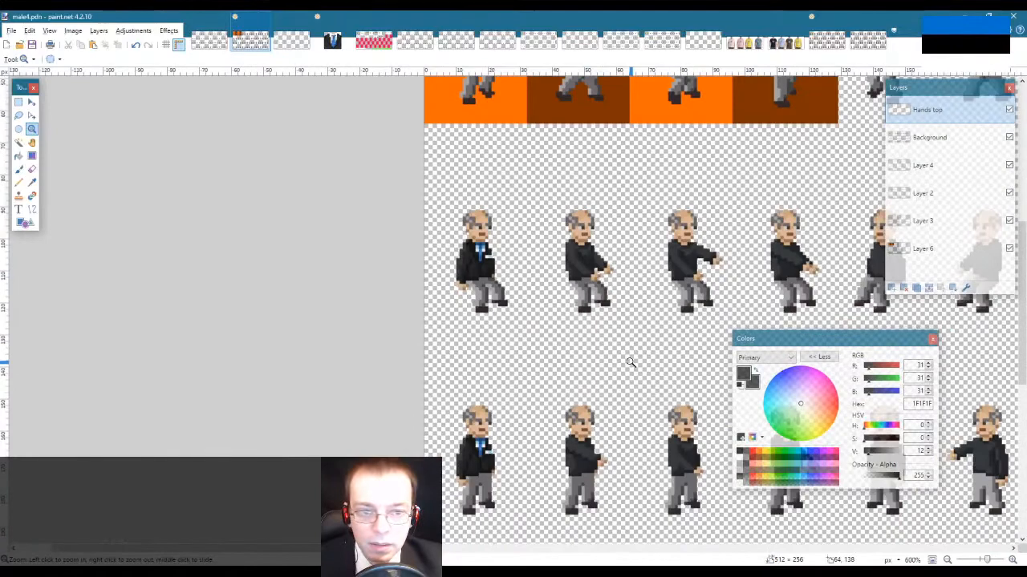
scroll(630, 436, down, 1)
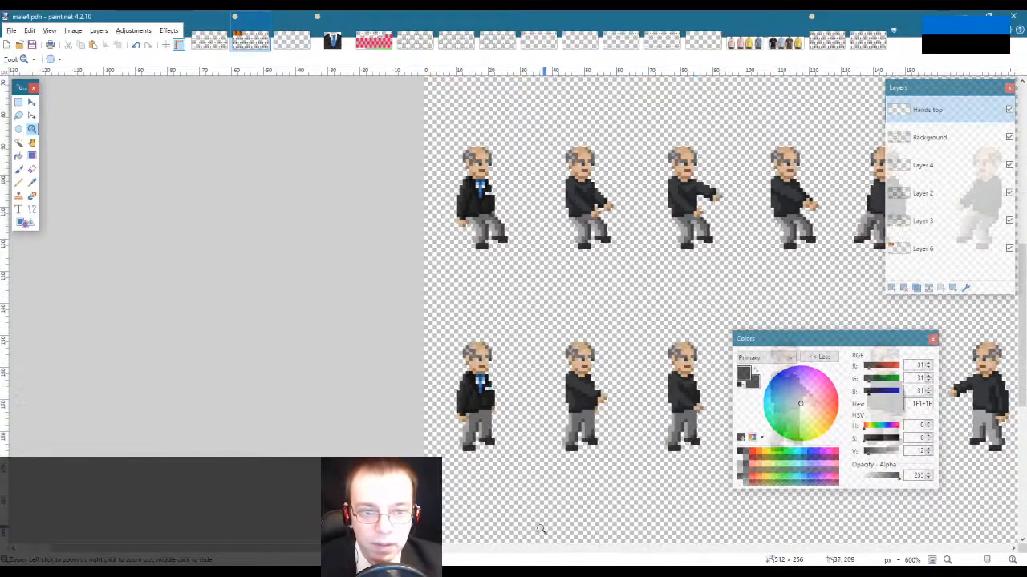
drag(366, 549, 442, 548)
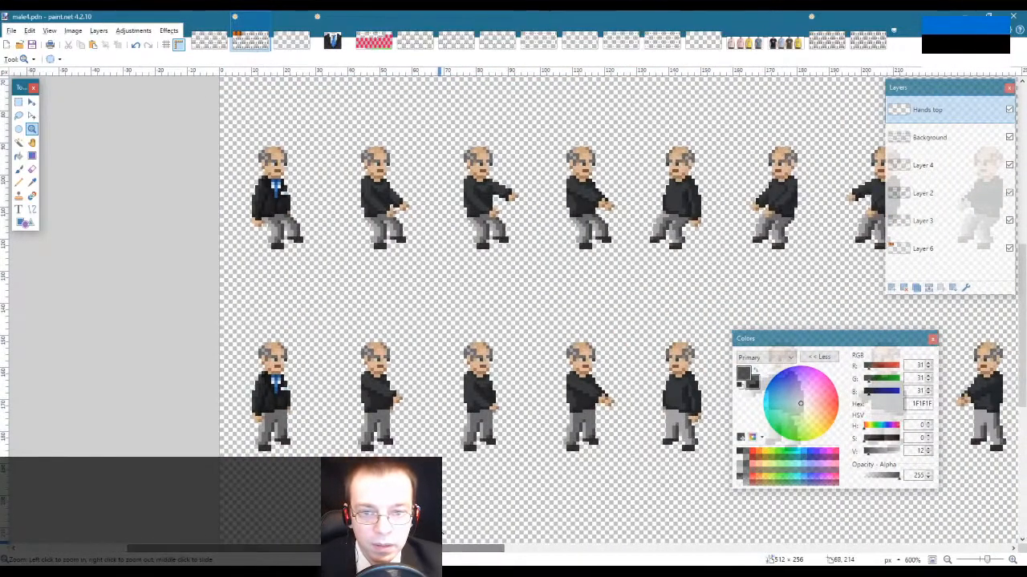
scroll(436, 488, down, 4)
scroll(439, 492, down, 1)
scroll(439, 492, up, 2)
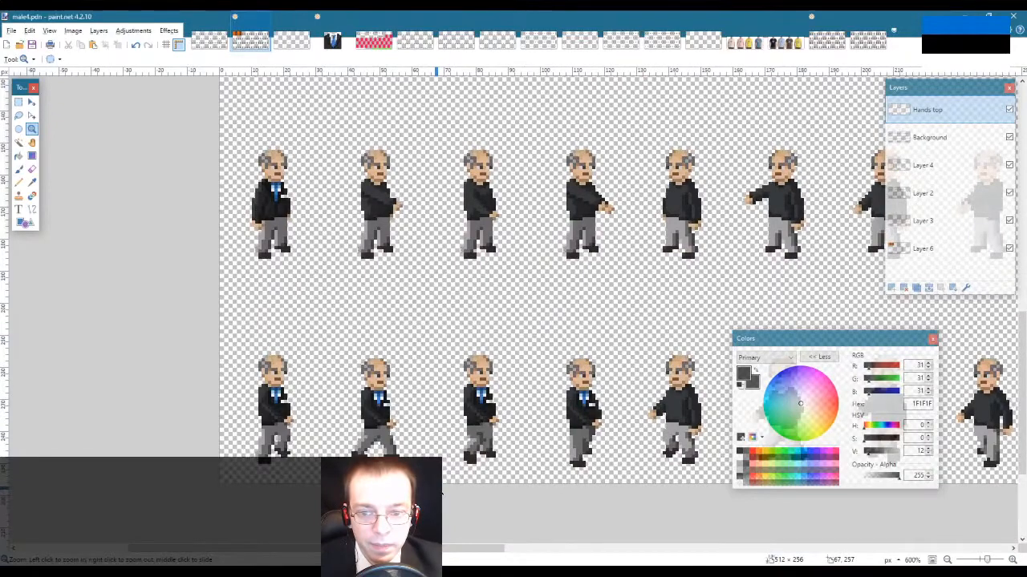
scroll(441, 494, up, 1)
scroll(440, 494, up, 1)
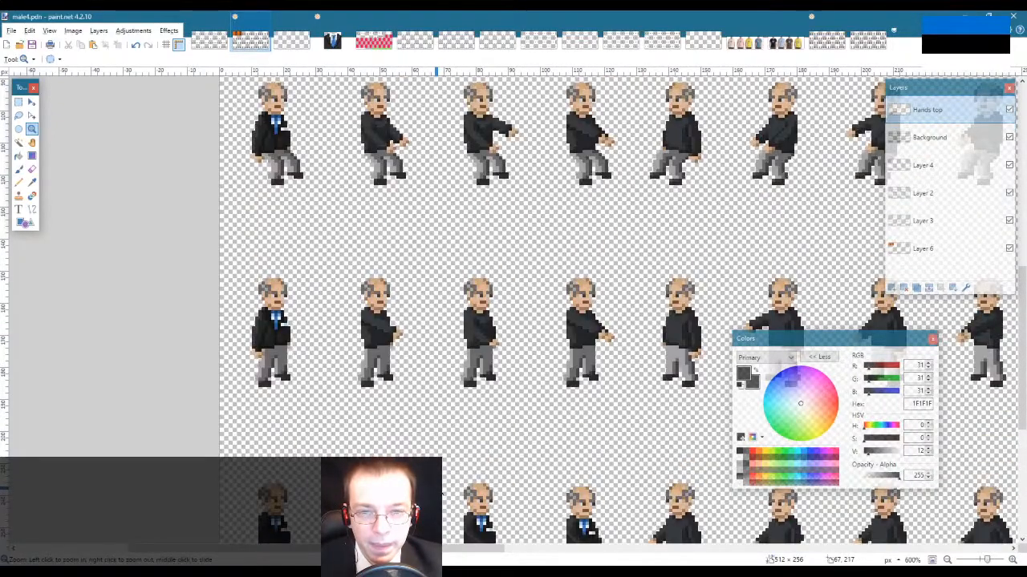
Step: Mark the second sitting, third standing and second walking frames in turn to compare their arm poses
key(s)
drag(338, 99, 438, 201)
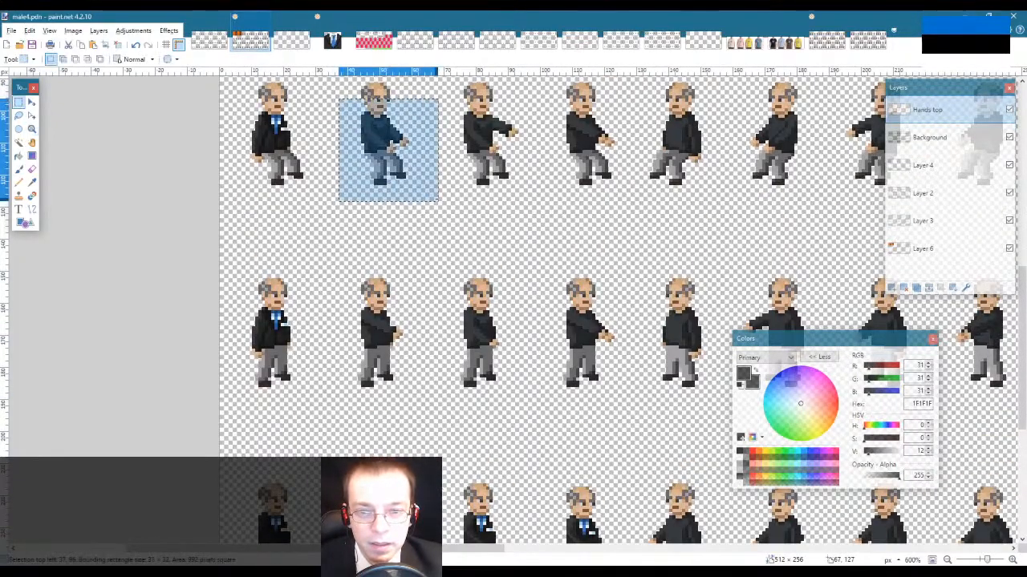
drag(452, 291, 538, 394)
scroll(538, 394, down, 2)
drag(336, 372, 433, 452)
scroll(414, 434, up, 2)
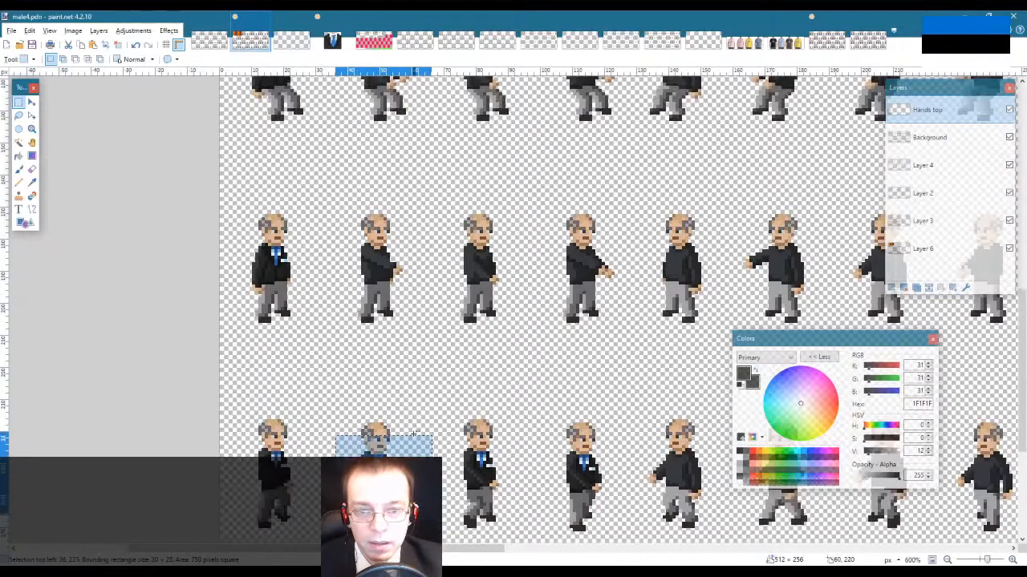
scroll(414, 434, up, 1)
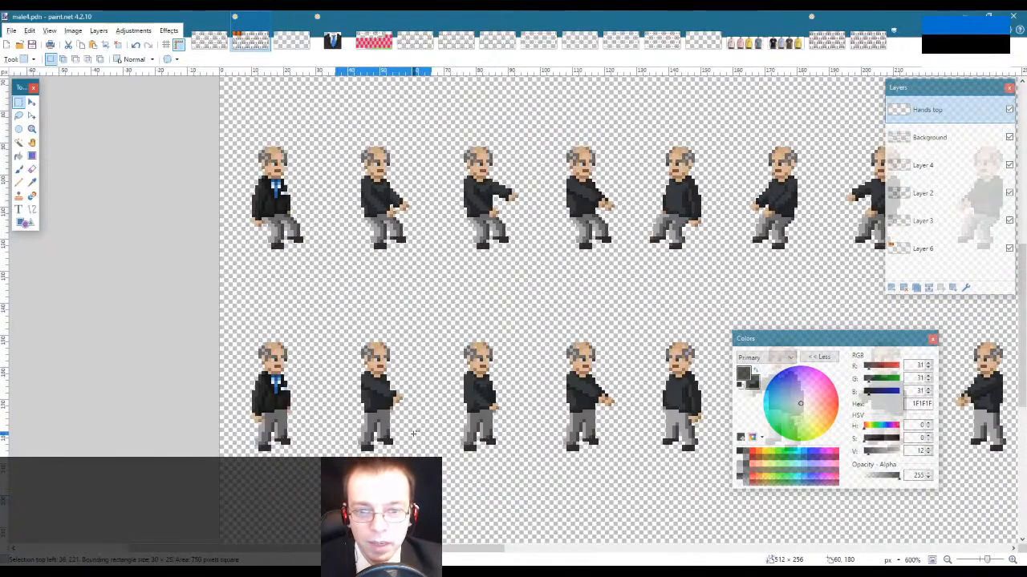
Step: Switch to male3.png and compare the shirt's second frames in the sitting, standing and walking rows
click(291, 40)
scroll(473, 430, up, 3)
scroll(473, 430, down, 10)
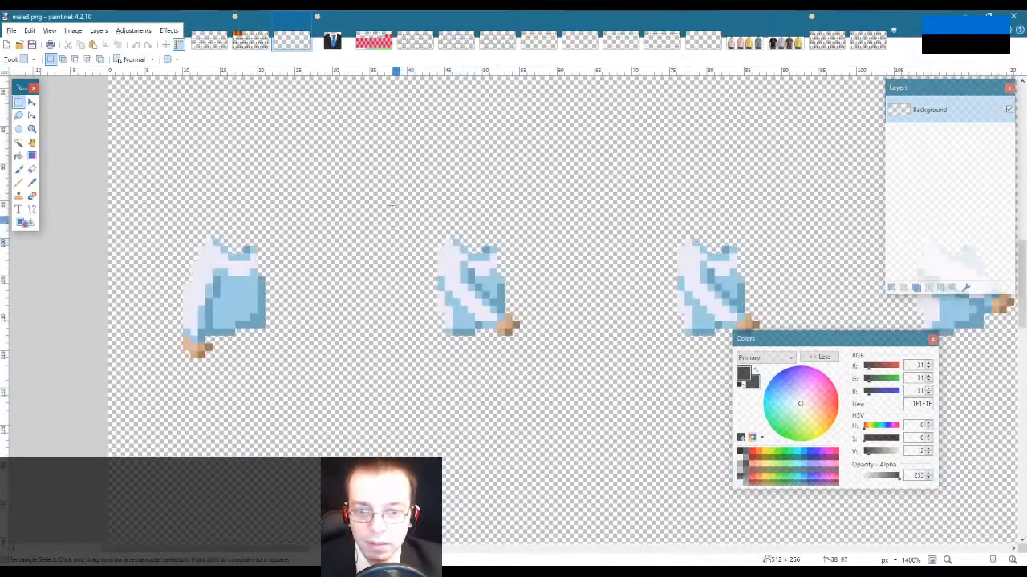
drag(388, 195, 564, 410)
scroll(597, 457, down, 2)
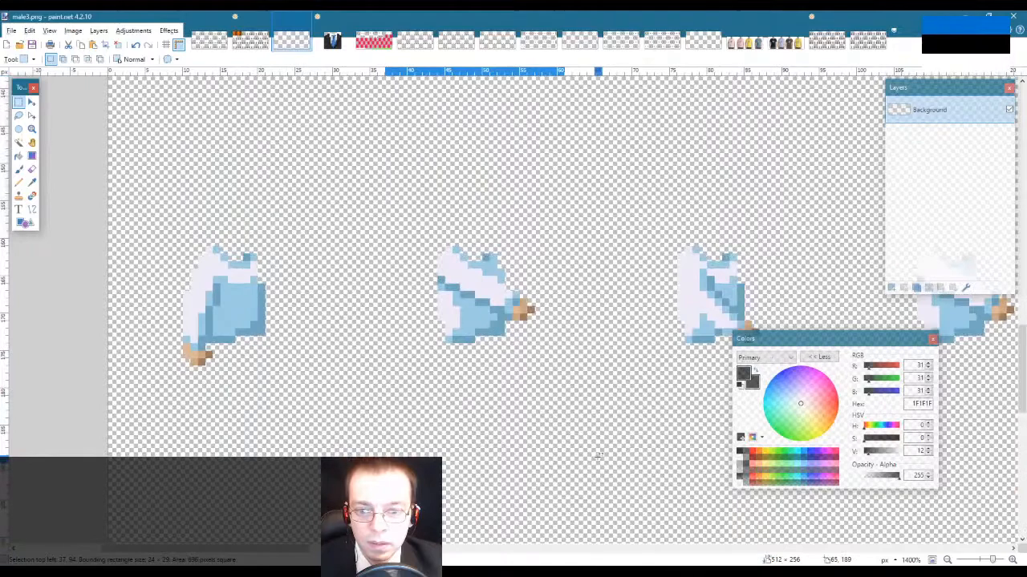
scroll(599, 455, down, 6)
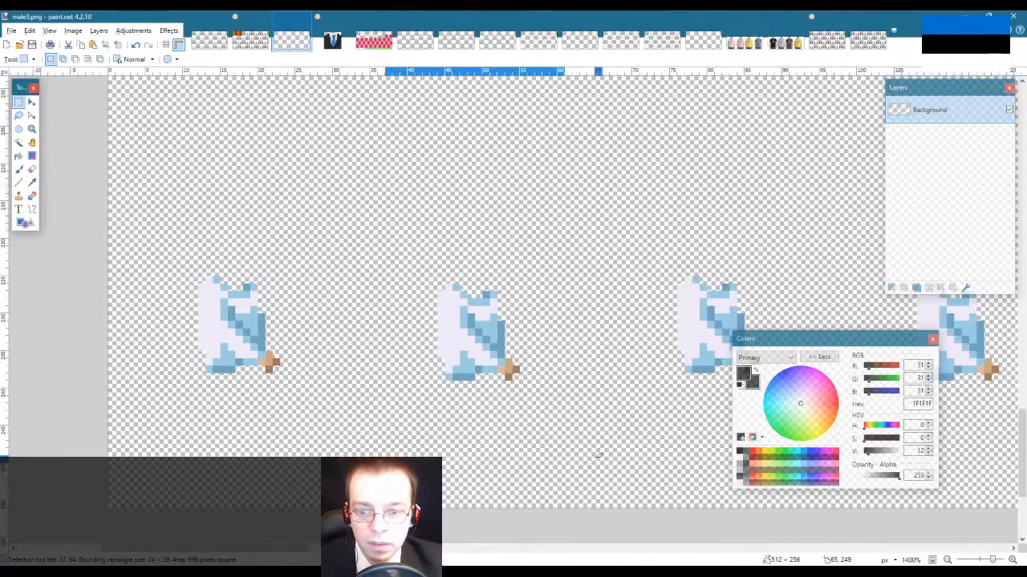
scroll(567, 443, up, 11)
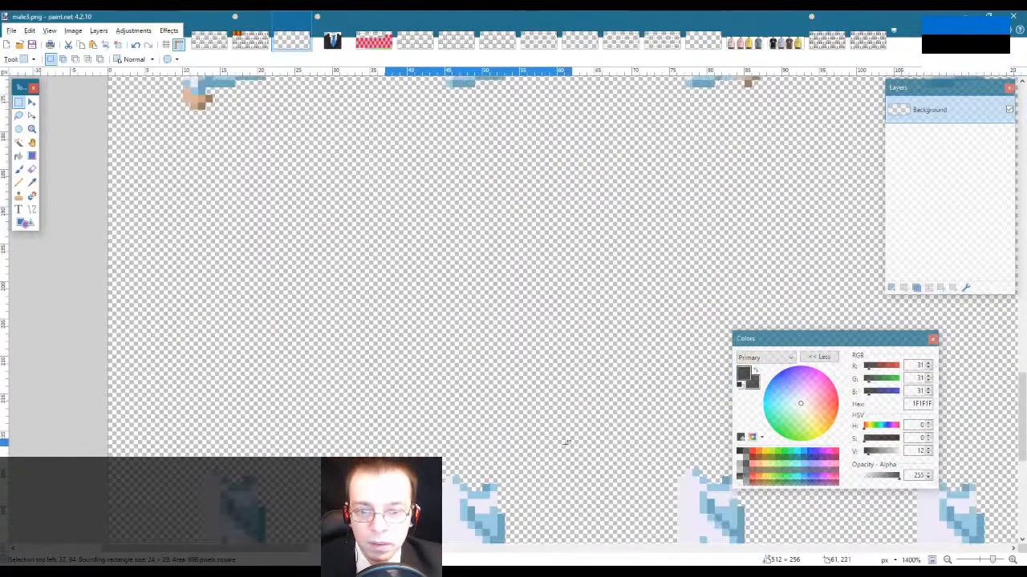
scroll(566, 443, down, 10)
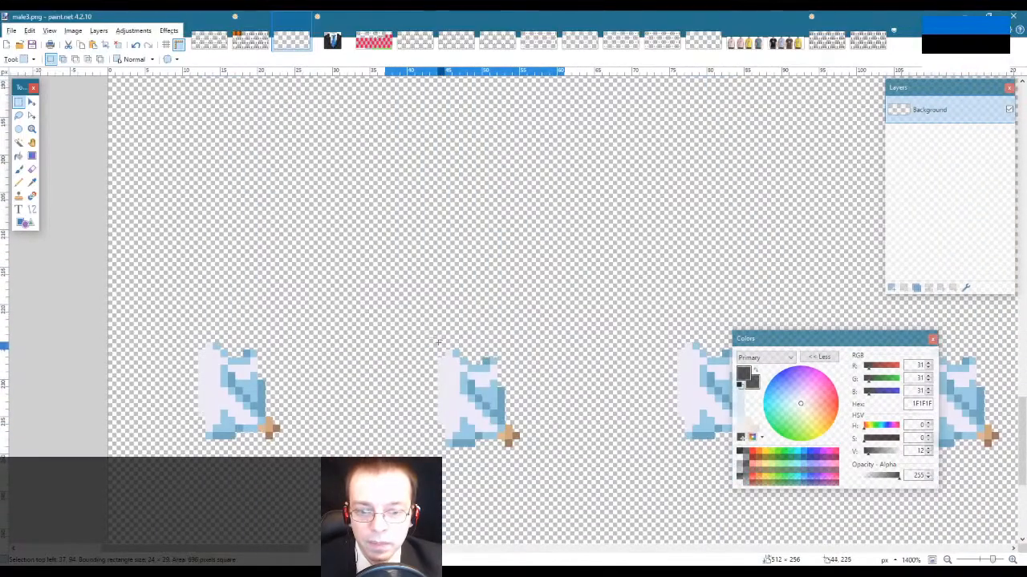
Step: Copy the second walking frame's shirt, paste it just above the second sitting frame's shirt, and deselect
drag(392, 305, 557, 507)
scroll(577, 458, up, 12)
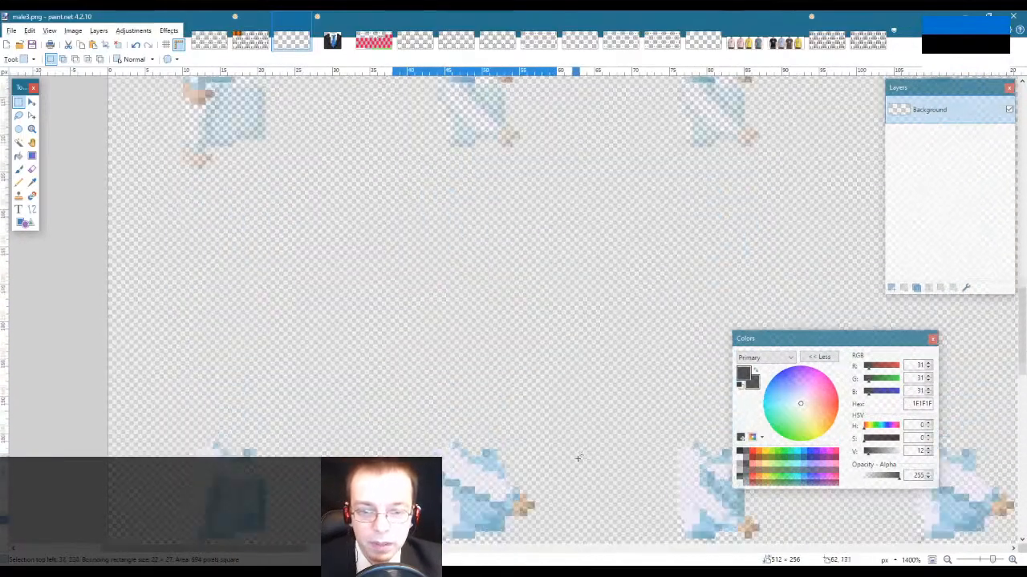
scroll(578, 458, up, 1)
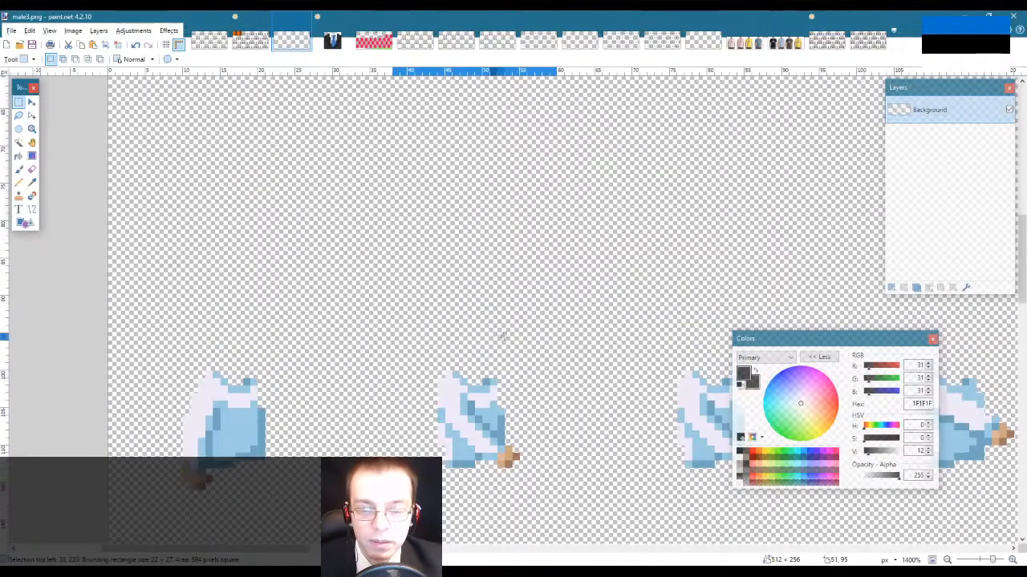
key(ctrl+v)
drag(485, 418, 479, 200)
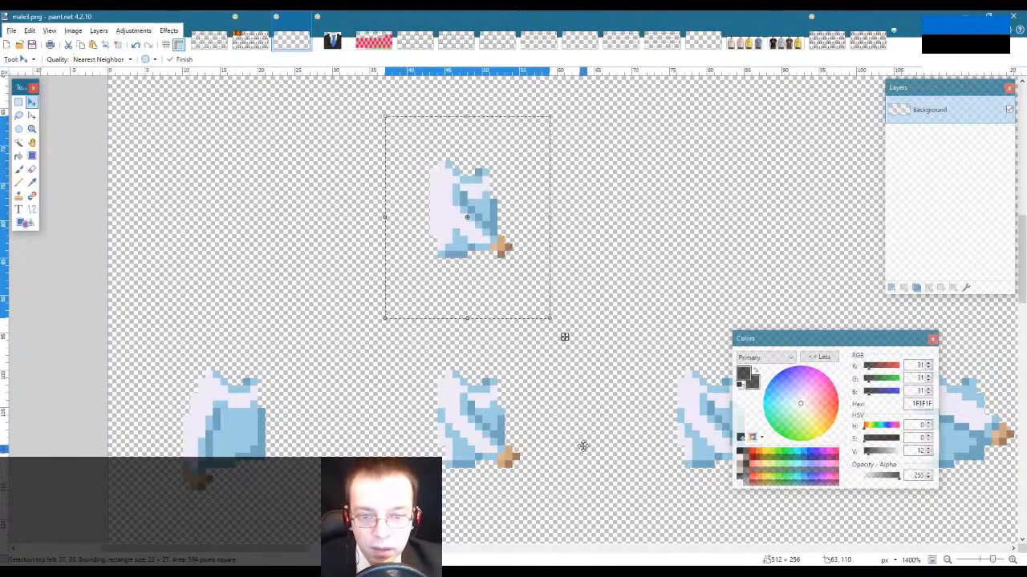
key(s)
key(ctrl+d)
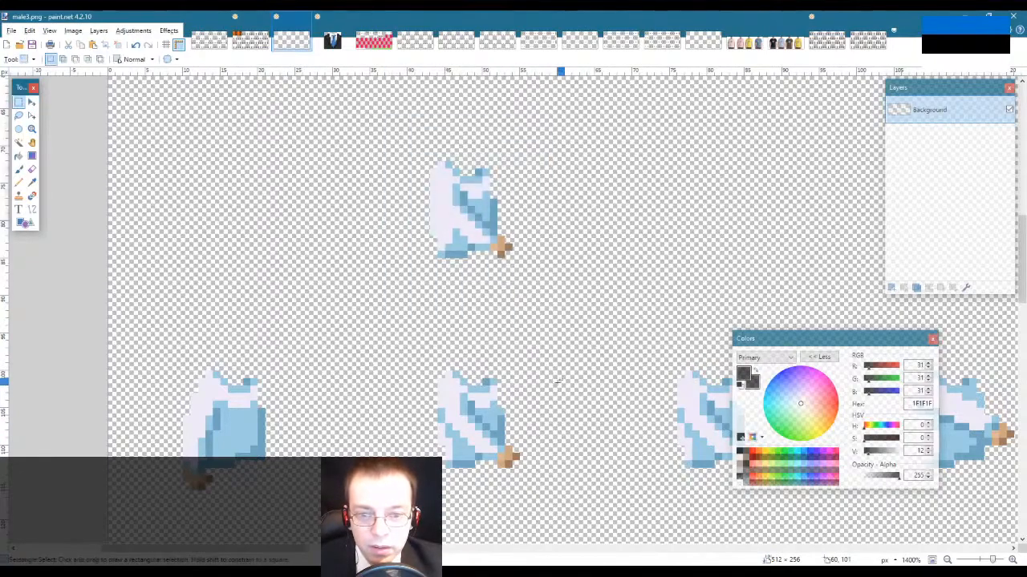
Step: Compare the pasted walking shirt's sleeve with the second sitting frame's sleeve
drag(275, 550, 322, 550)
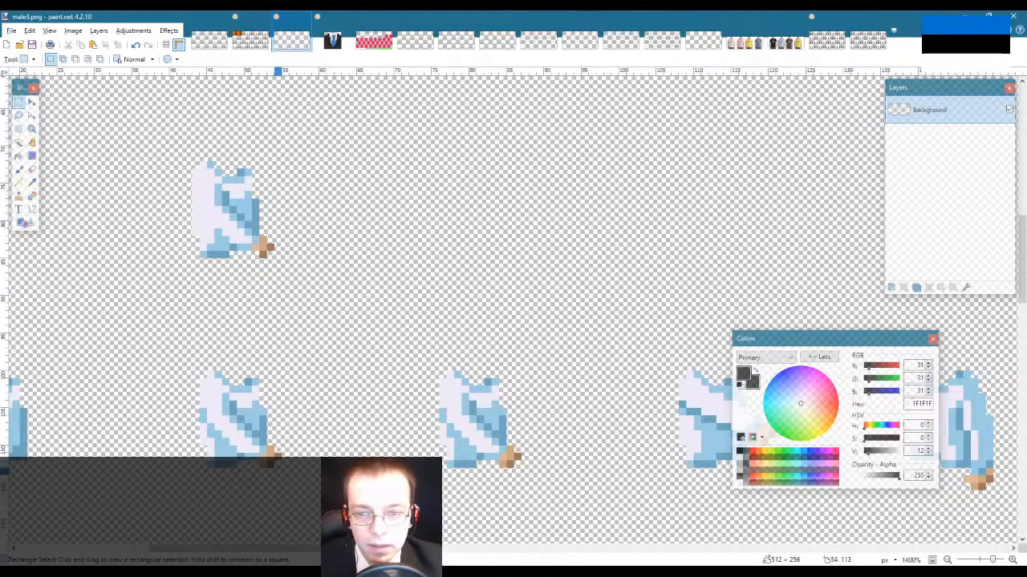
drag(203, 409, 245, 459)
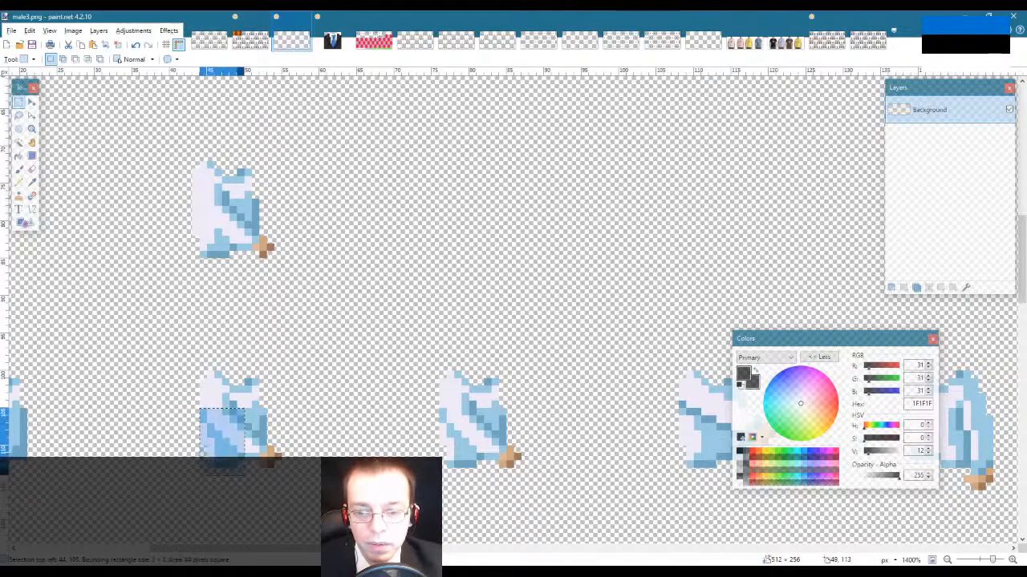
click(283, 450)
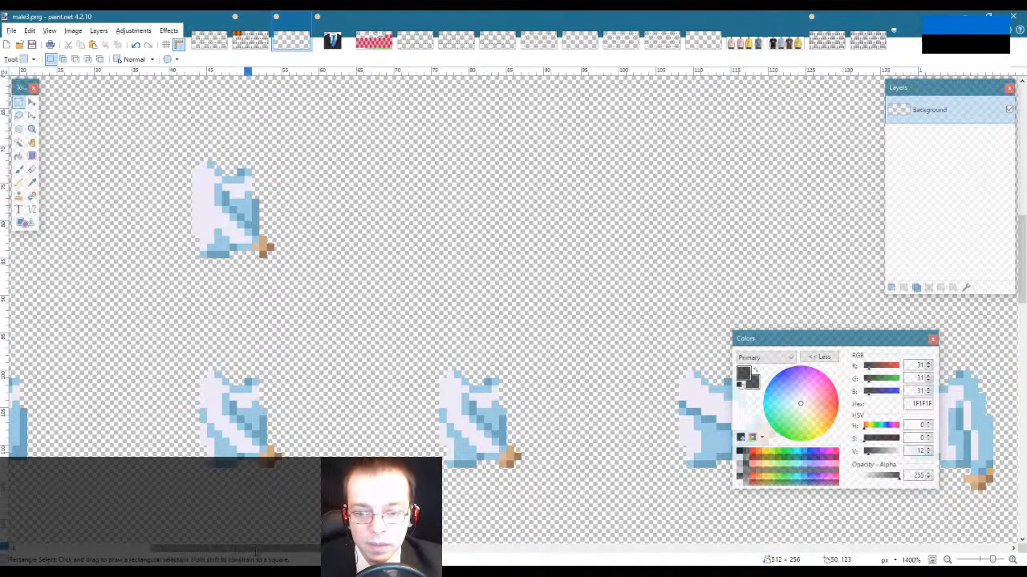
drag(258, 552, 221, 552)
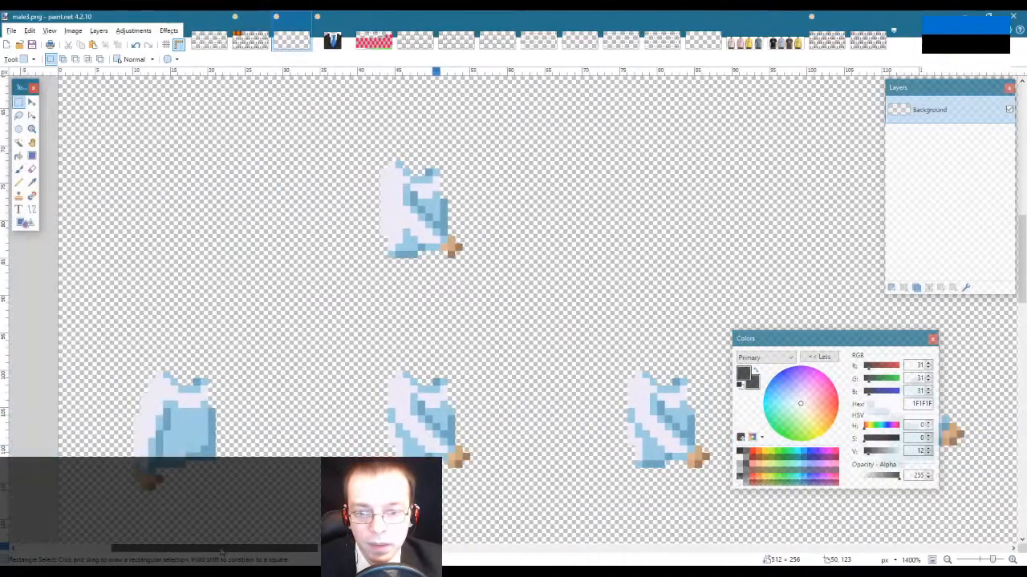
Step: Check the arm poses in male1.png, then return to male4.pdn, deselect, and review its sitting, standing and walking rows
click(202, 39)
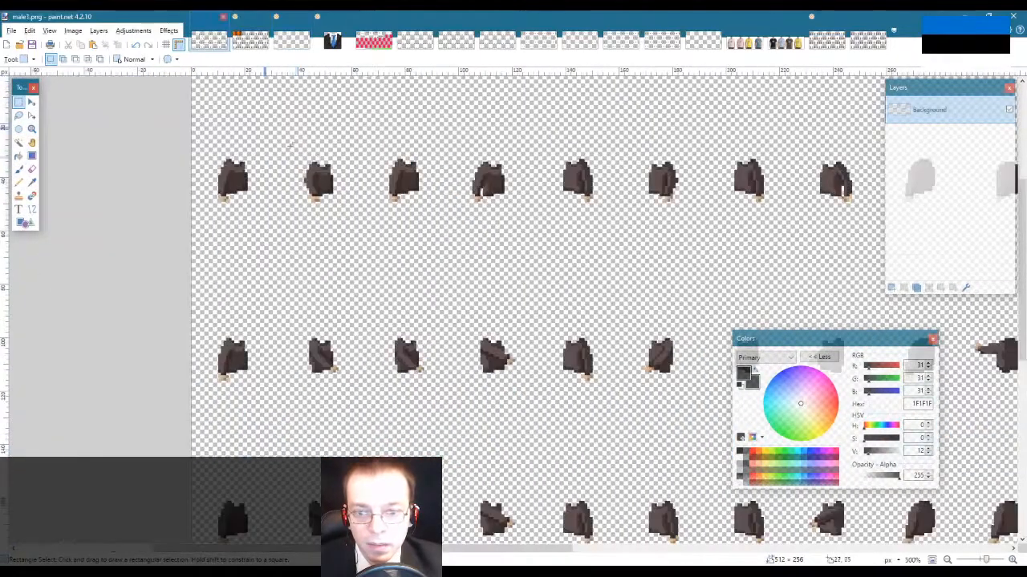
scroll(357, 285, down, 2)
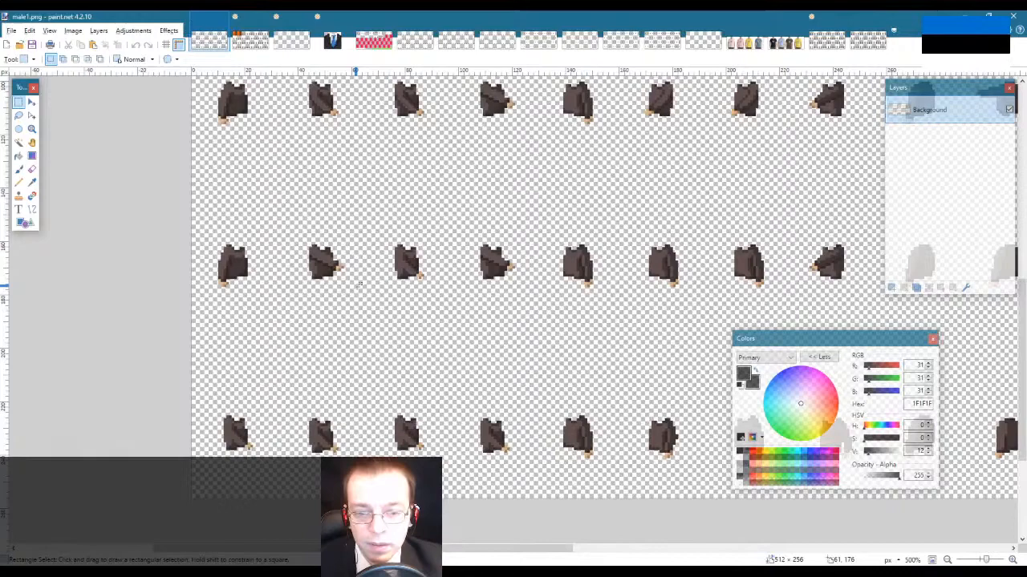
click(250, 39)
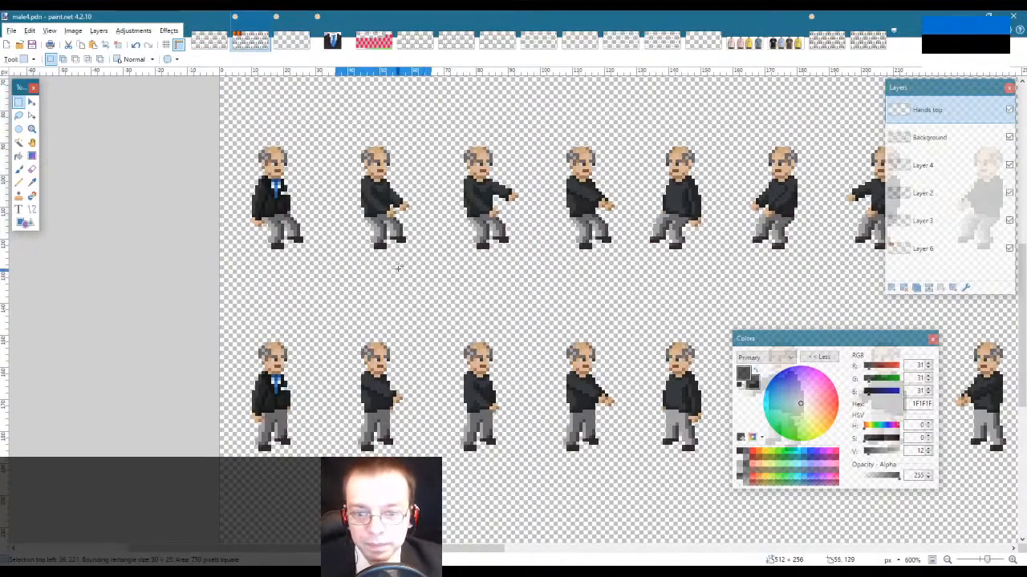
scroll(398, 269, down, 5)
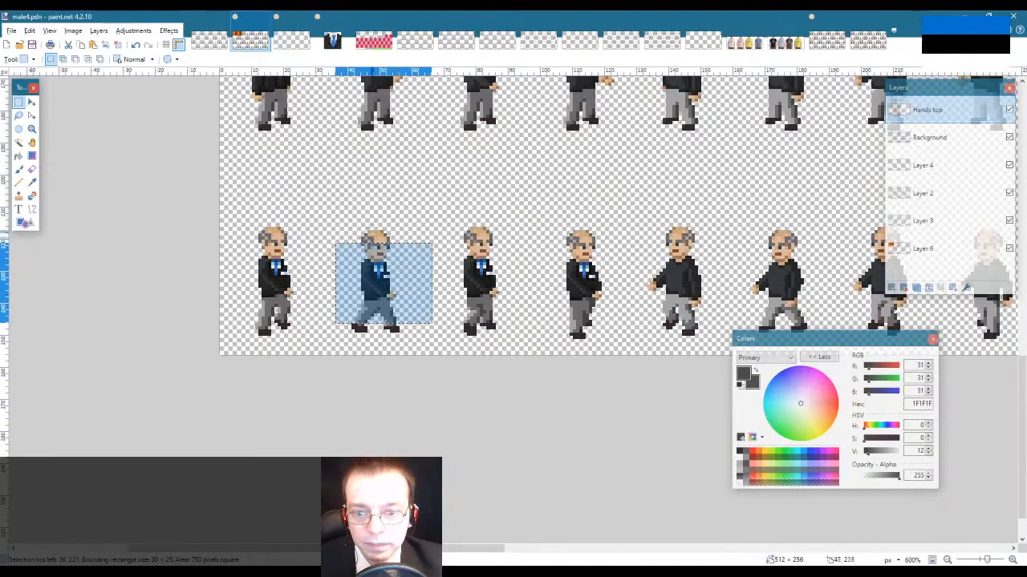
click(344, 251)
scroll(374, 249, down, 5)
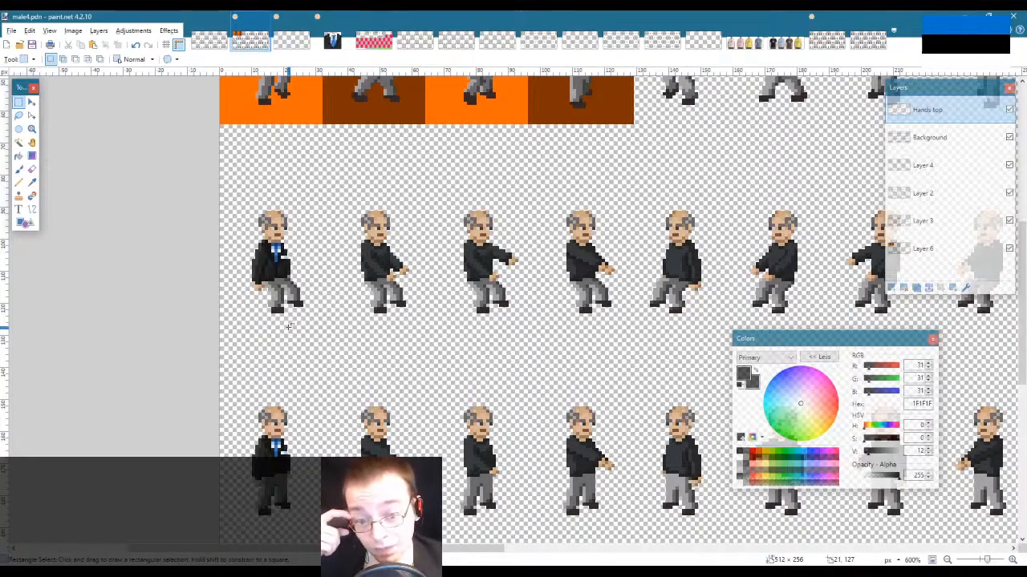
scroll(289, 327, down, 3)
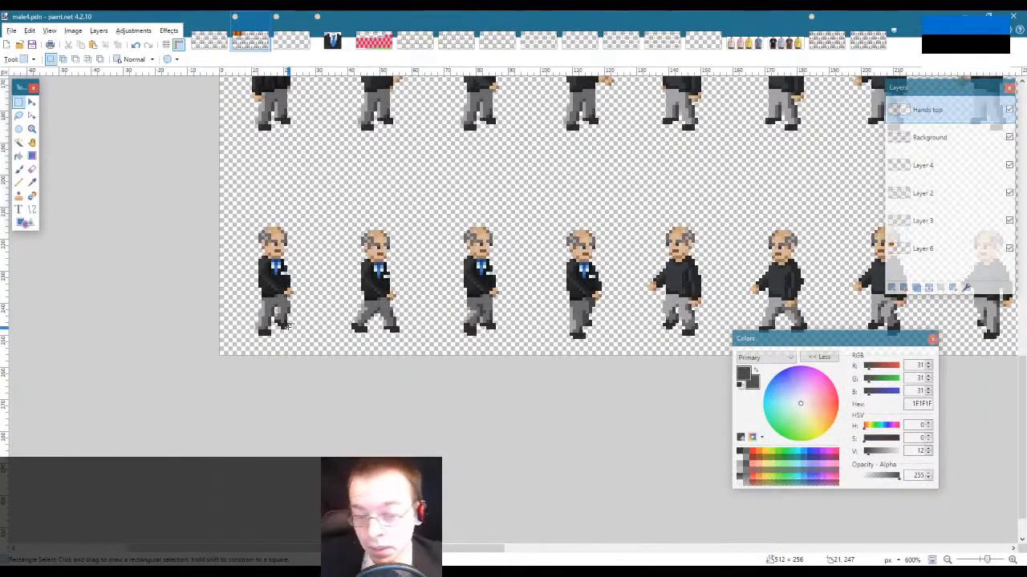
Step: Make the Background layer active and inspect the jacket and sleeve on the first two walking frames up close
click(32, 129)
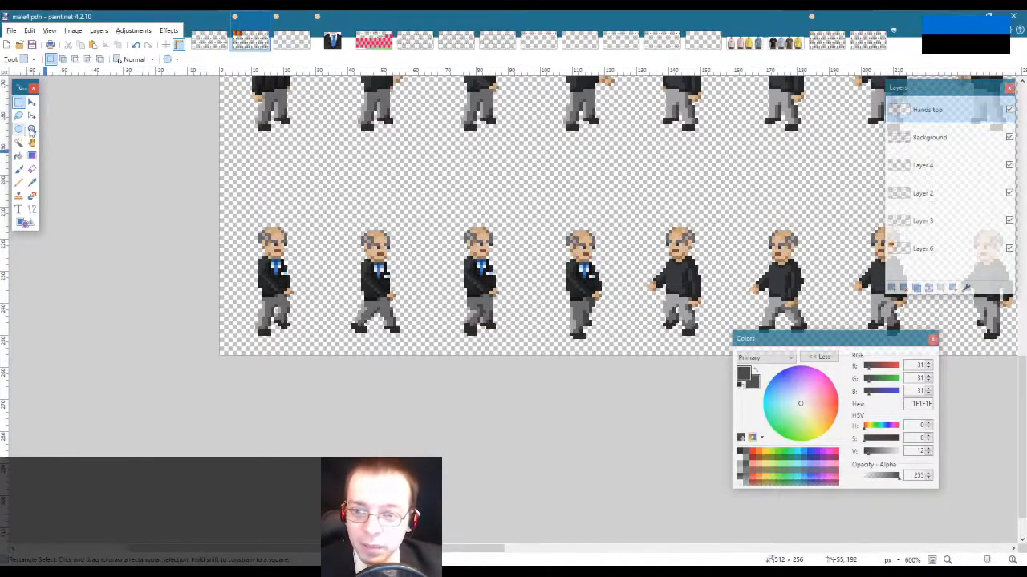
click(232, 312)
click(285, 276)
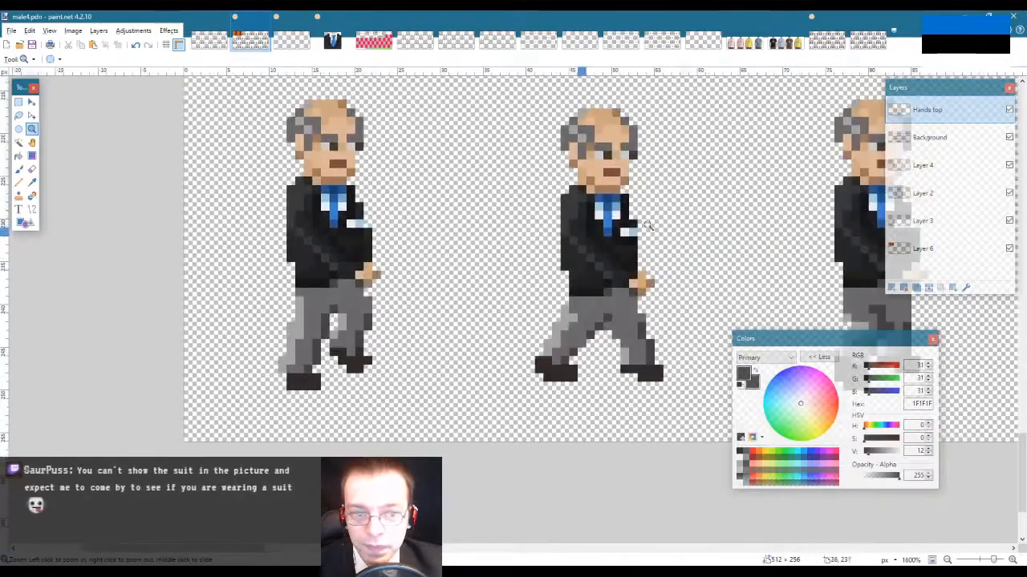
click(929, 137)
click(336, 263)
key(k)
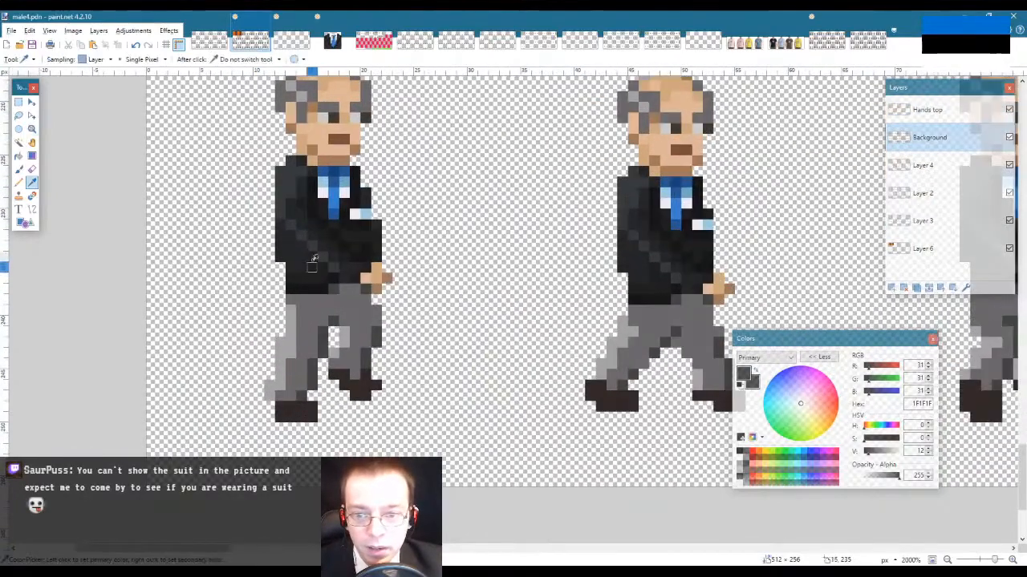
key(p)
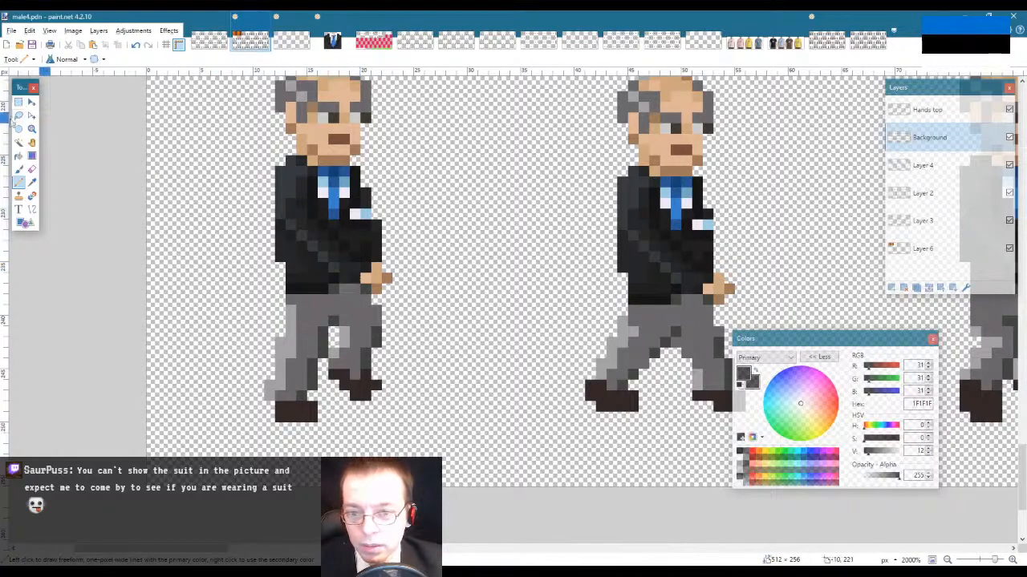
click(33, 128)
right_click(294, 361)
right_click(350, 301)
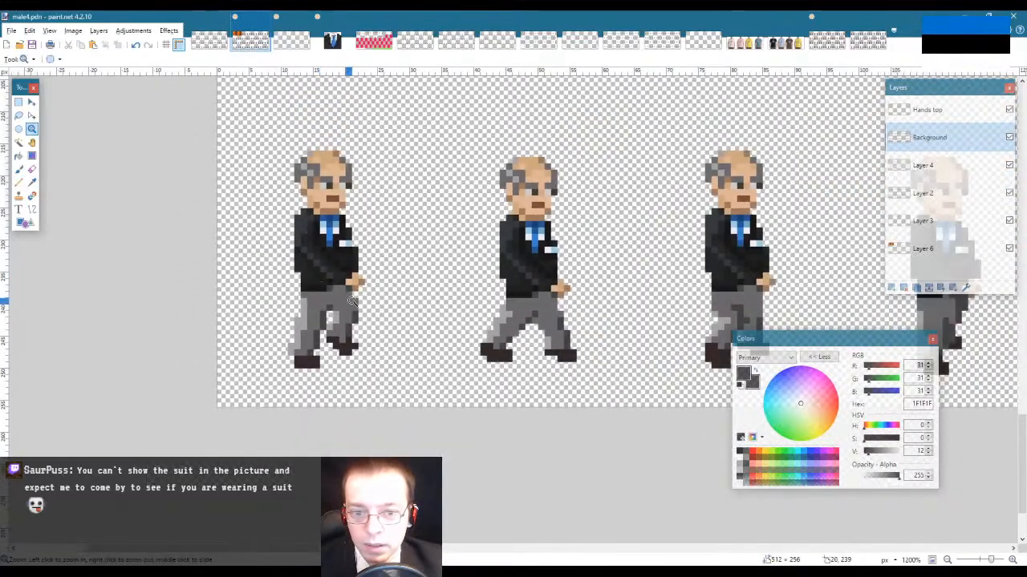
right_click(351, 301)
right_click(350, 300)
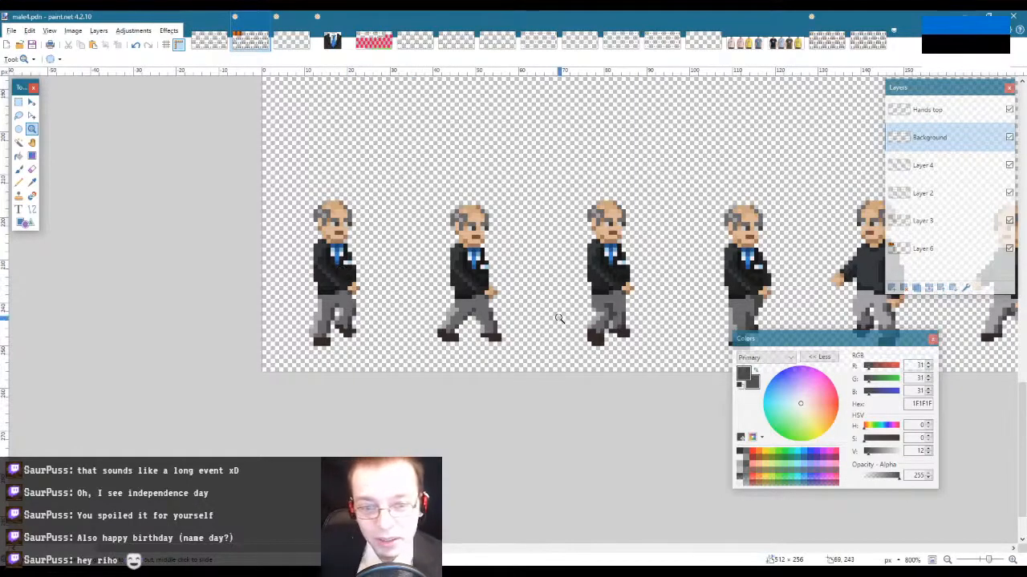
Step: Select the first walking frame's jacket torso on the Background layer and place copies on the second and third walking frames
scroll(593, 478, up, 1)
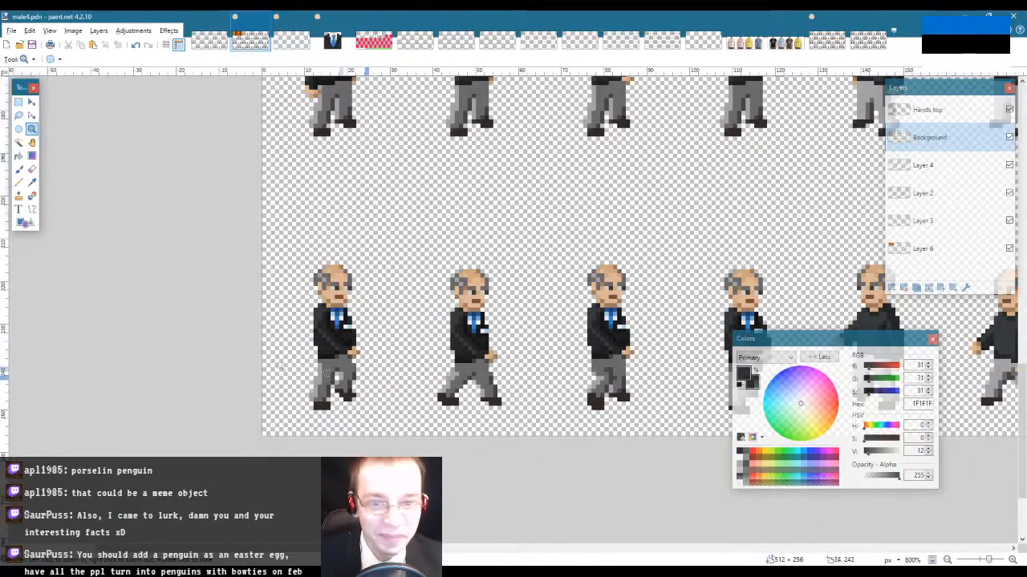
scroll(450, 290, up, 3)
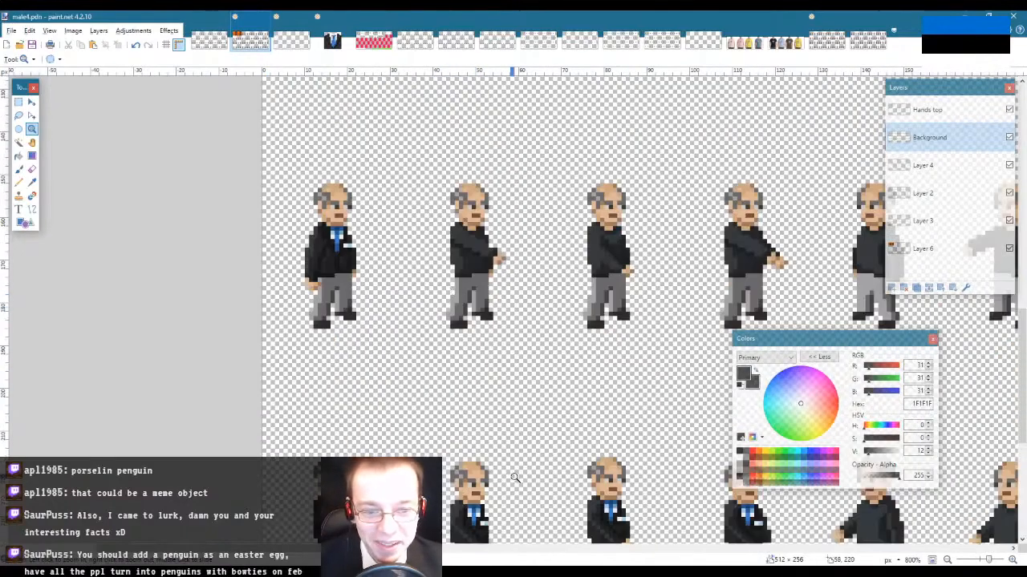
scroll(450, 290, down, 4)
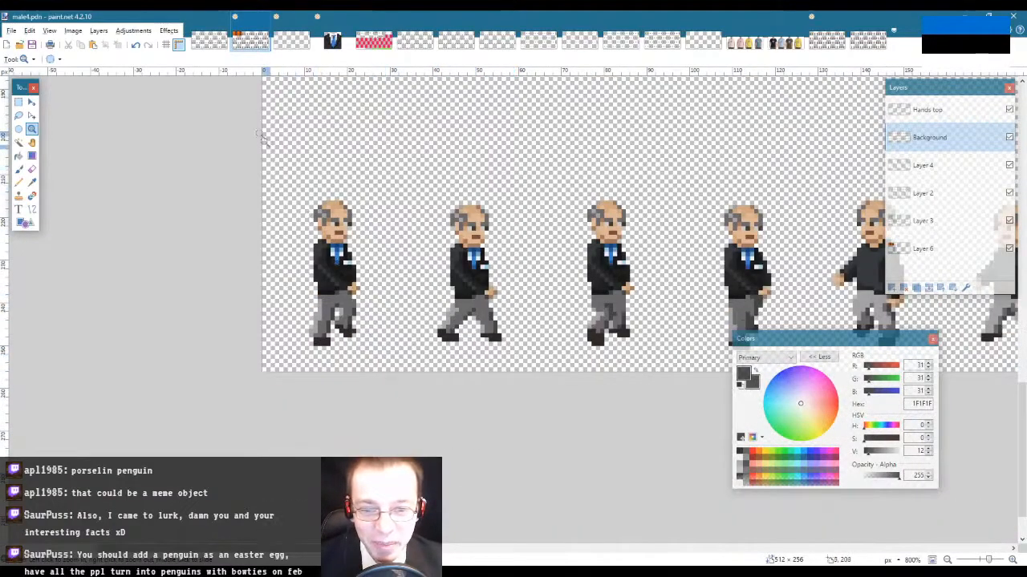
key(s)
drag(261, 184, 400, 382)
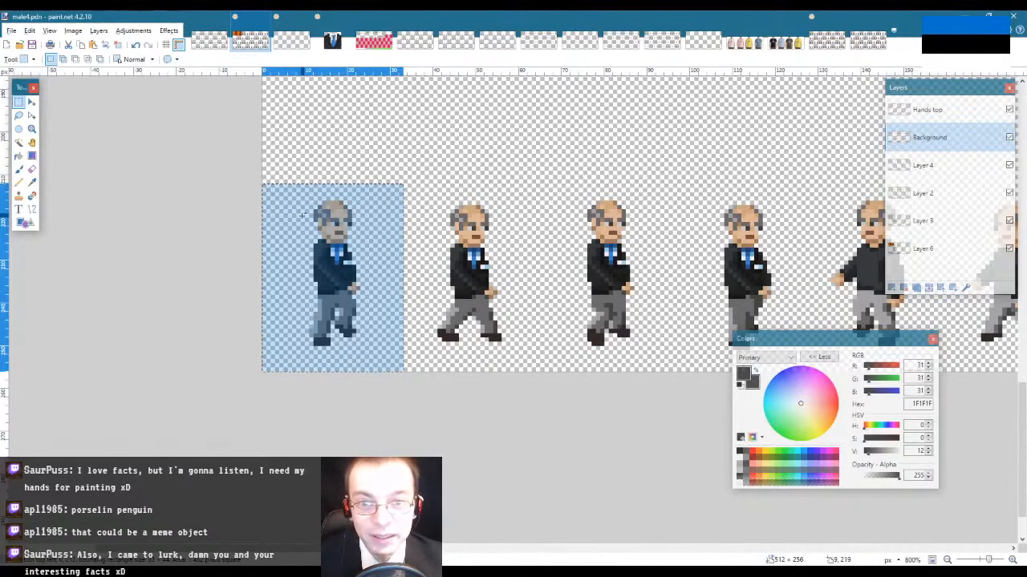
key(s)
key(s)
key(s)
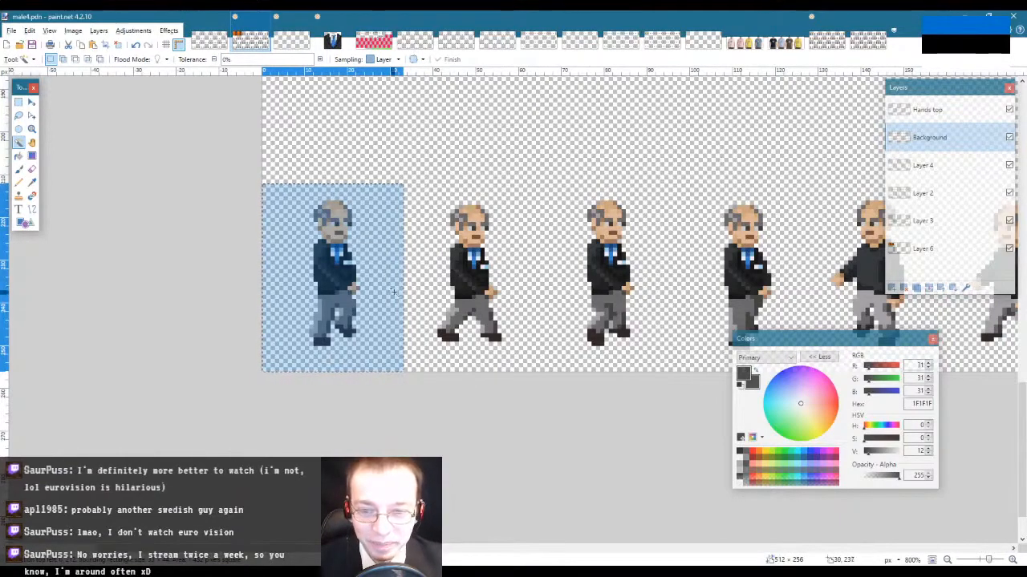
click(393, 291)
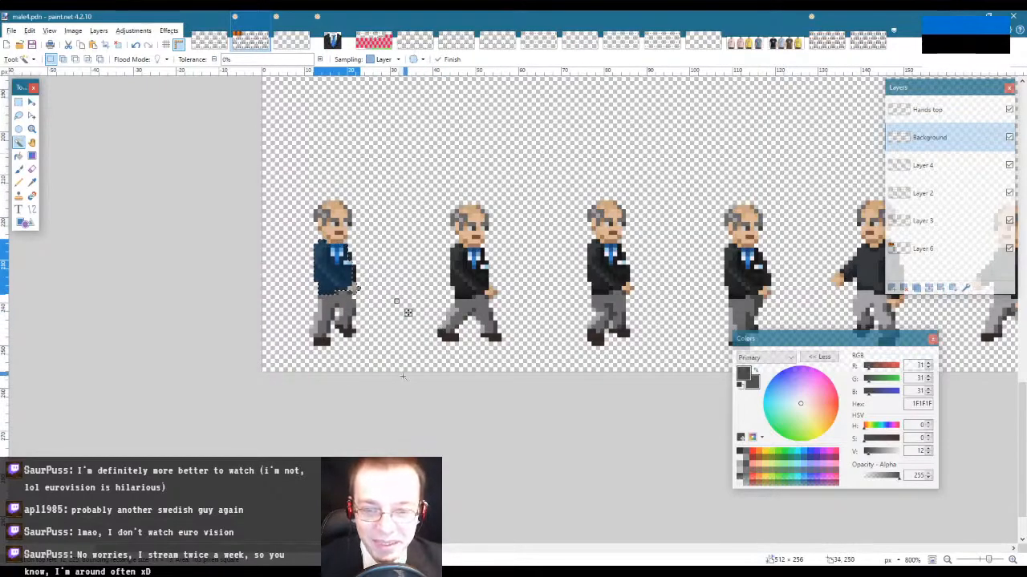
key(m)
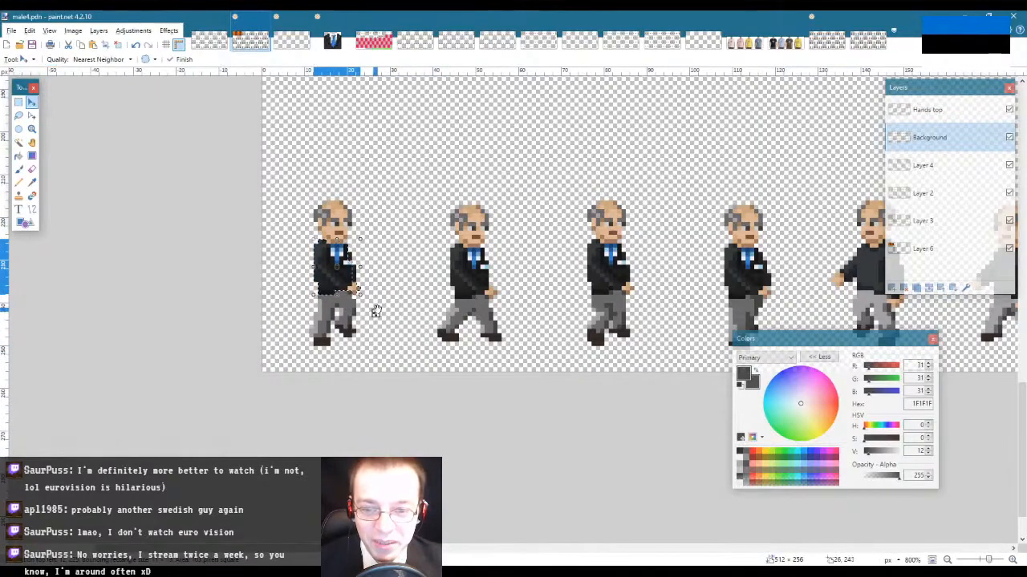
drag(376, 311, 513, 320)
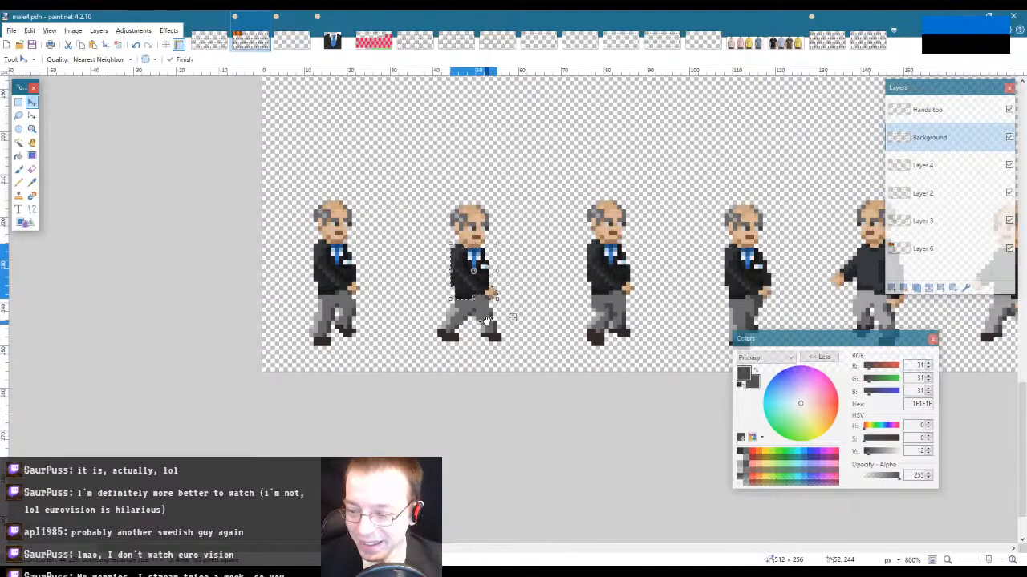
drag(486, 319, 650, 316)
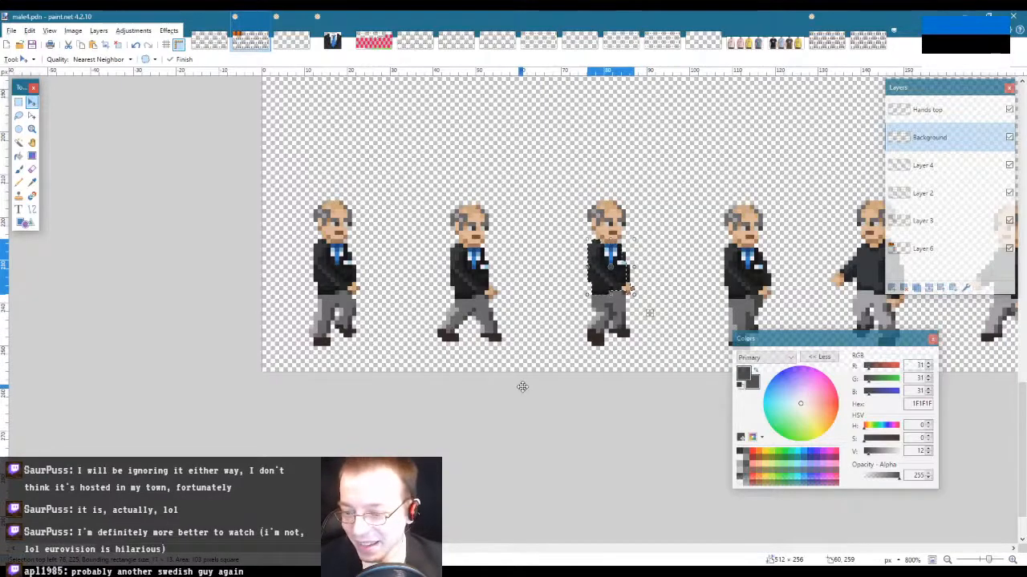
Step: Paste the same jacket torso onto the fourth walking frame, then deselect
drag(392, 548, 472, 549)
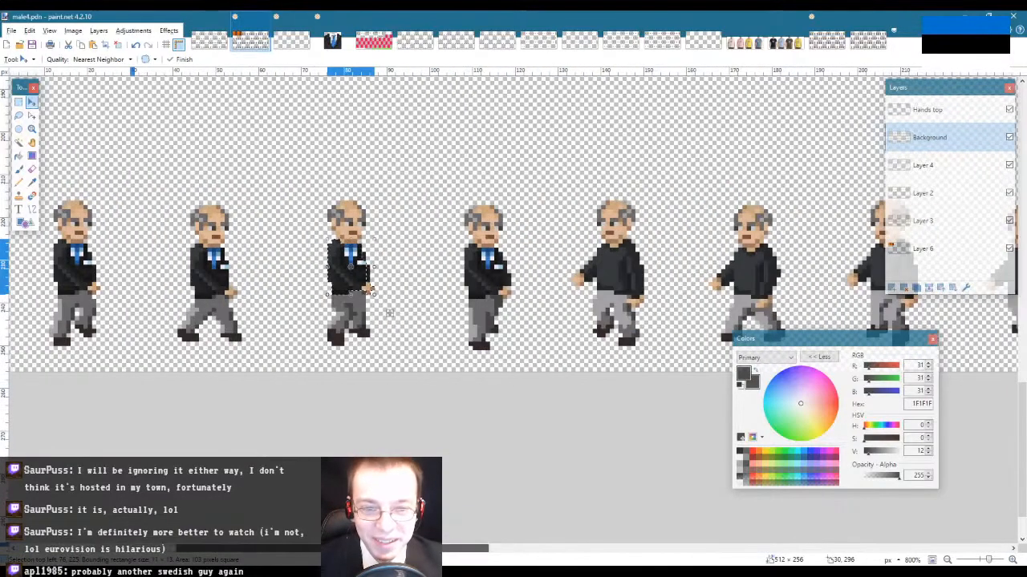
key(ctrl+v)
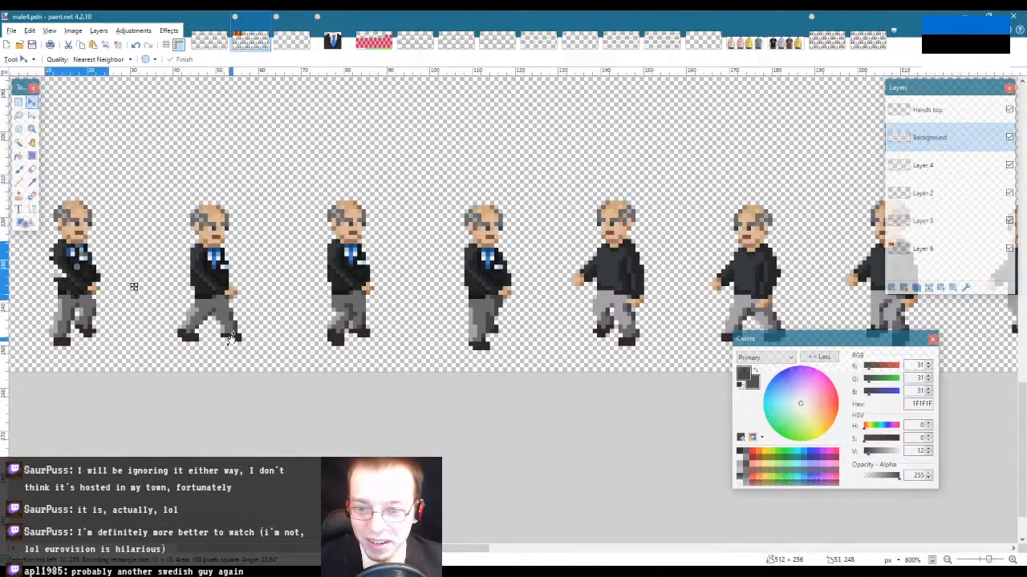
drag(115, 311, 526, 319)
key(s)
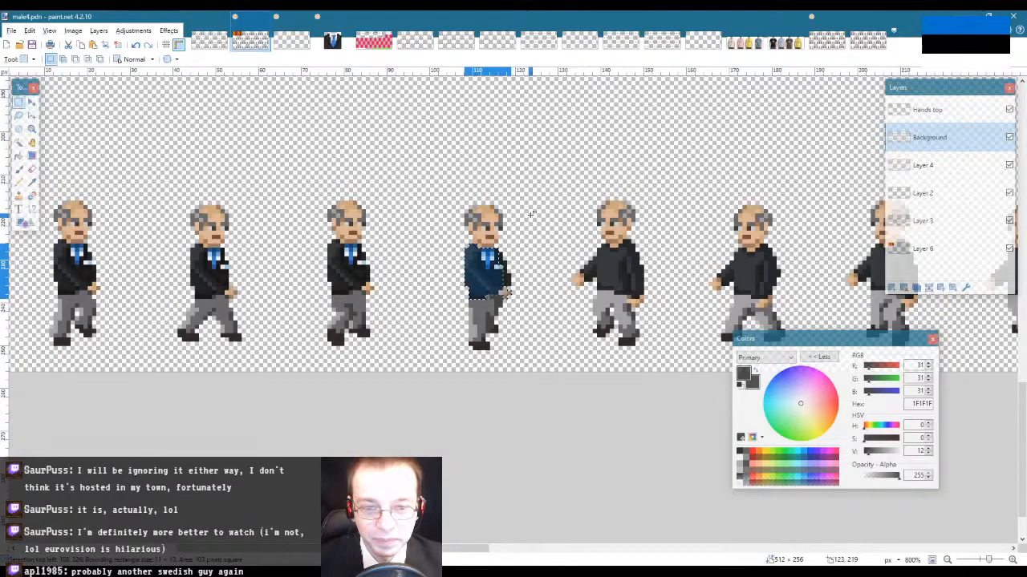
key(ctrl+d)
Step: Compare the arm poses in the sitting and standing rows with the suited walking frames
scroll(505, 321, up, 2)
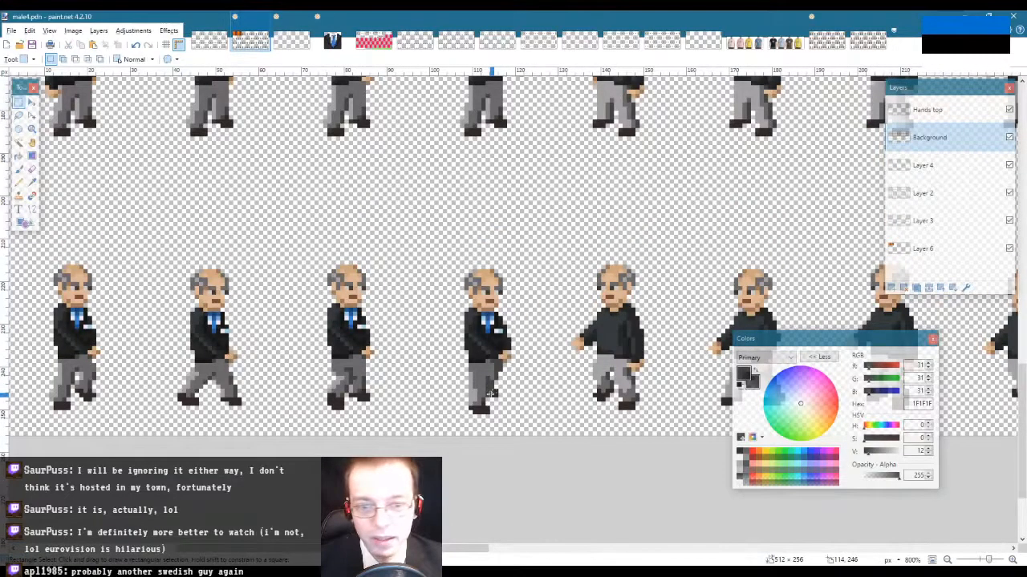
scroll(473, 409, up, 4)
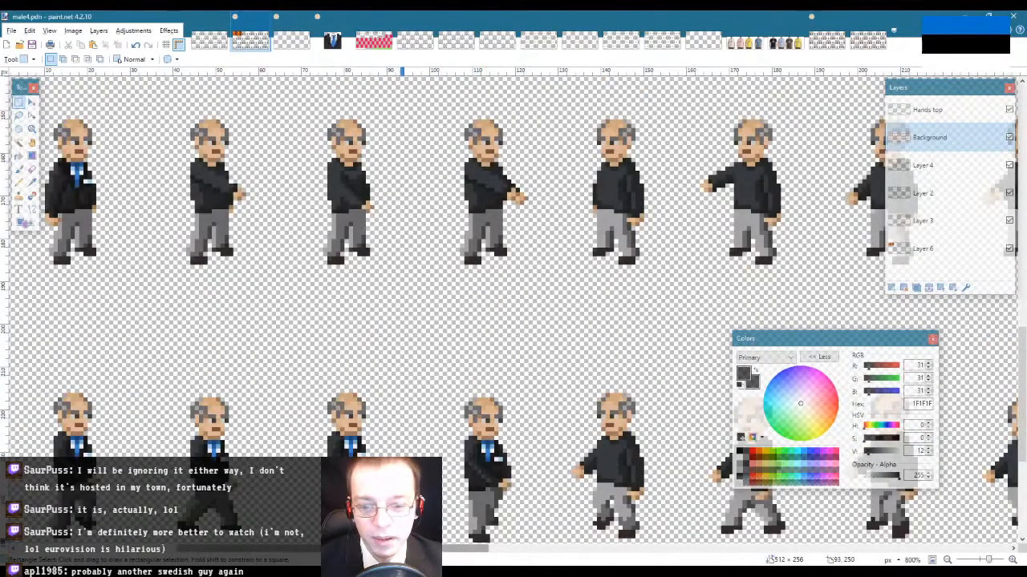
scroll(454, 424, left, 5)
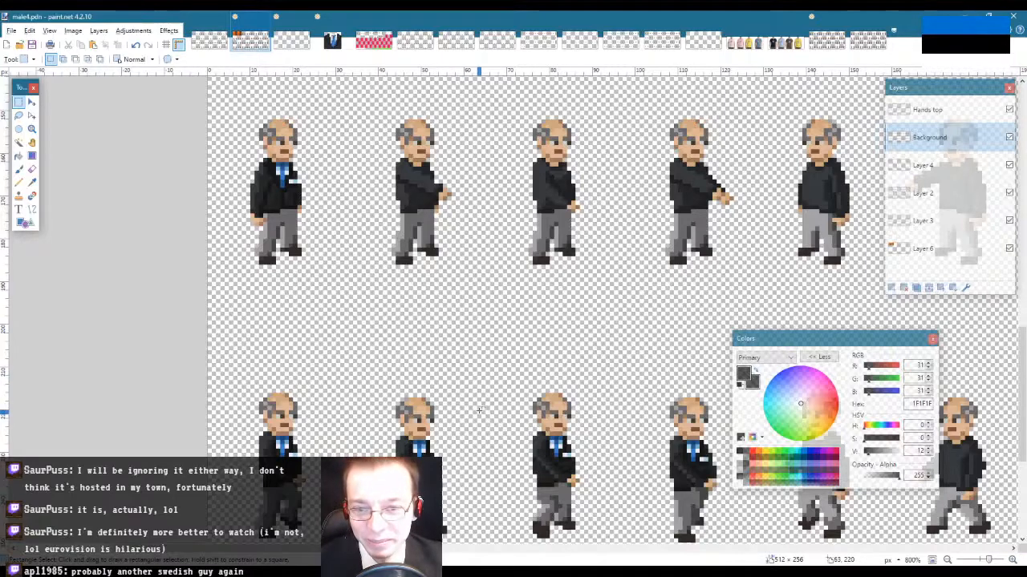
scroll(479, 410, down, 2)
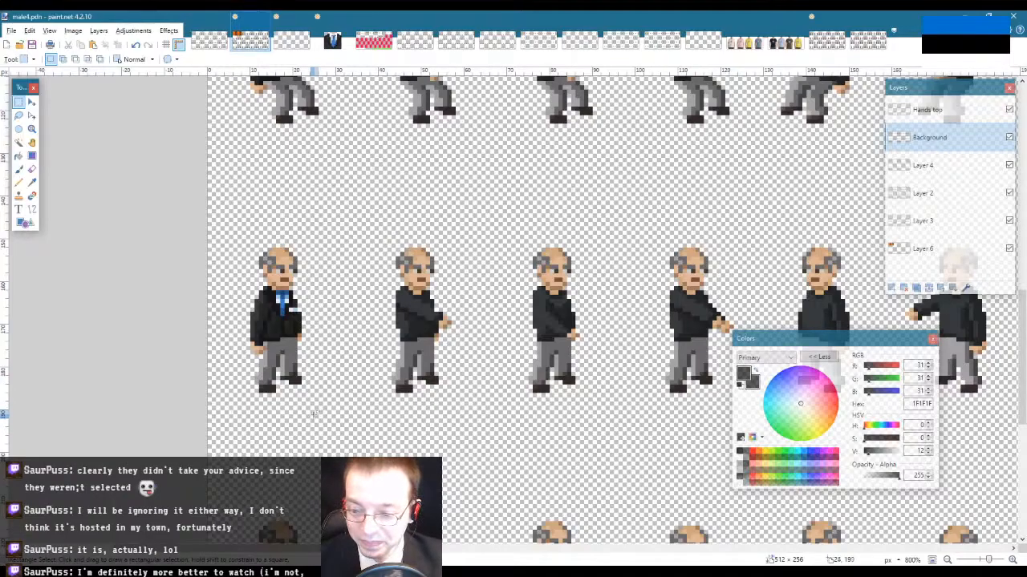
scroll(441, 470, right, 3)
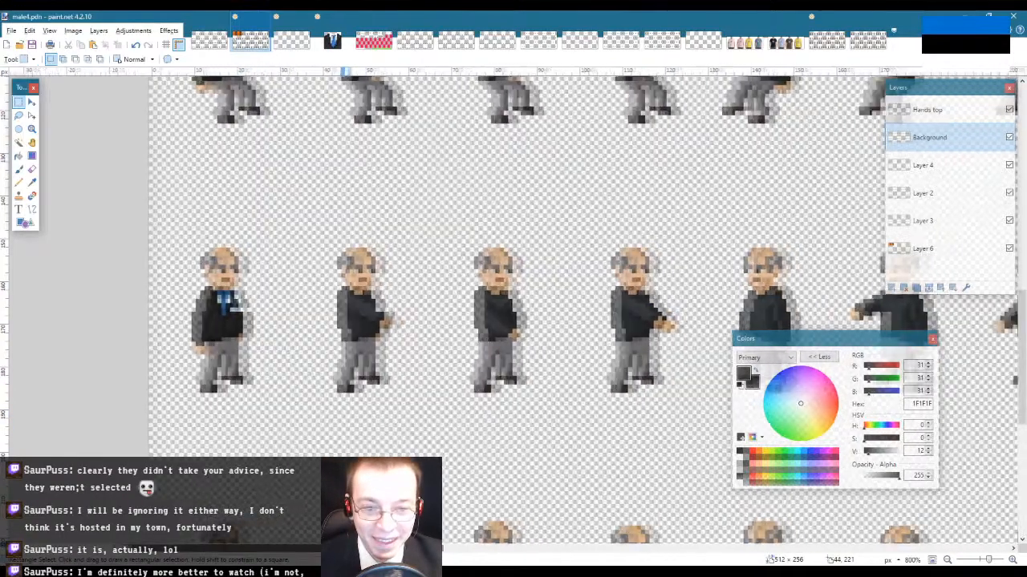
scroll(446, 470, down, 3)
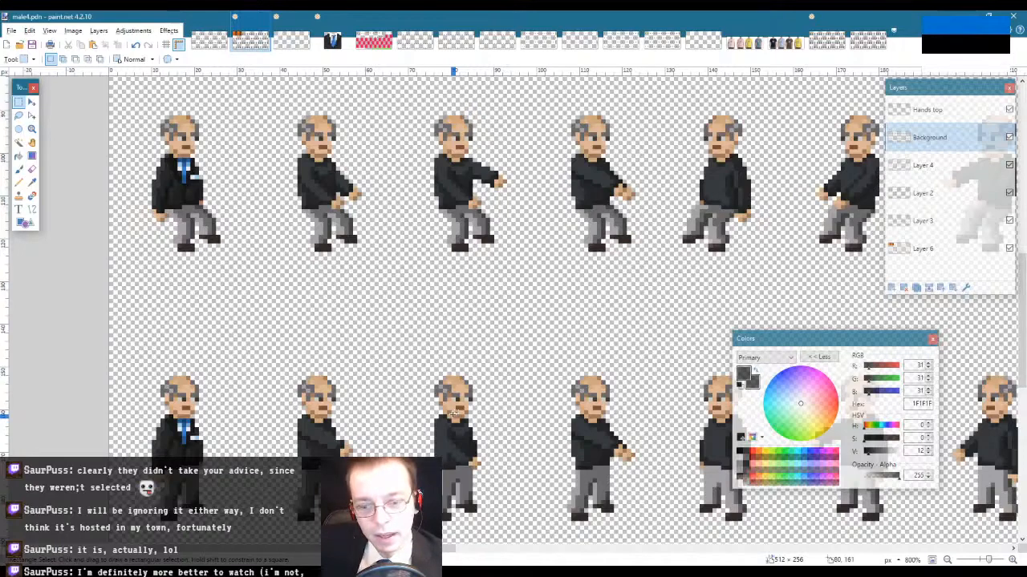
scroll(454, 413, up, 1)
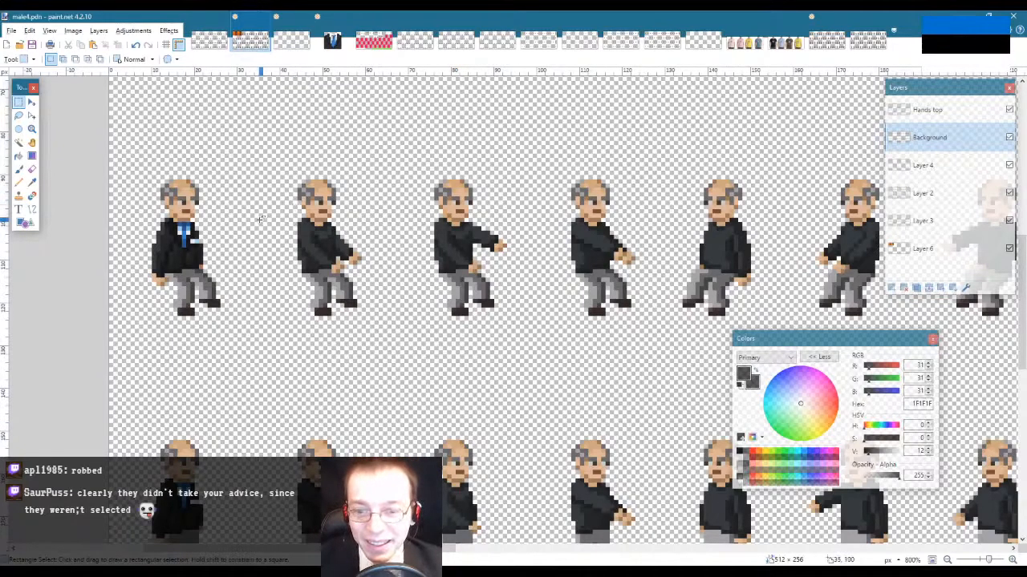
scroll(259, 219, down, 3)
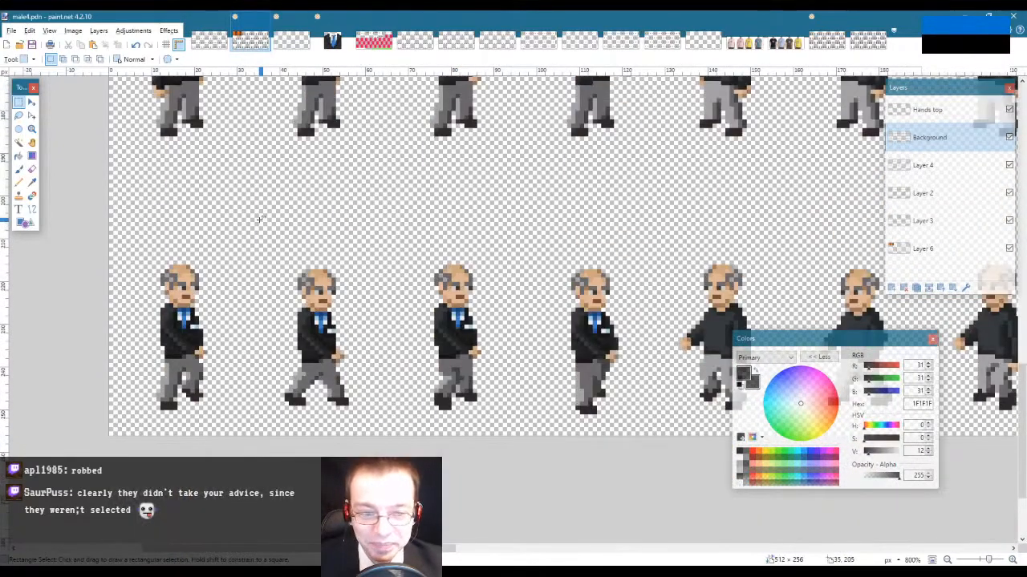
scroll(259, 219, down, 7)
scroll(259, 219, up, 1)
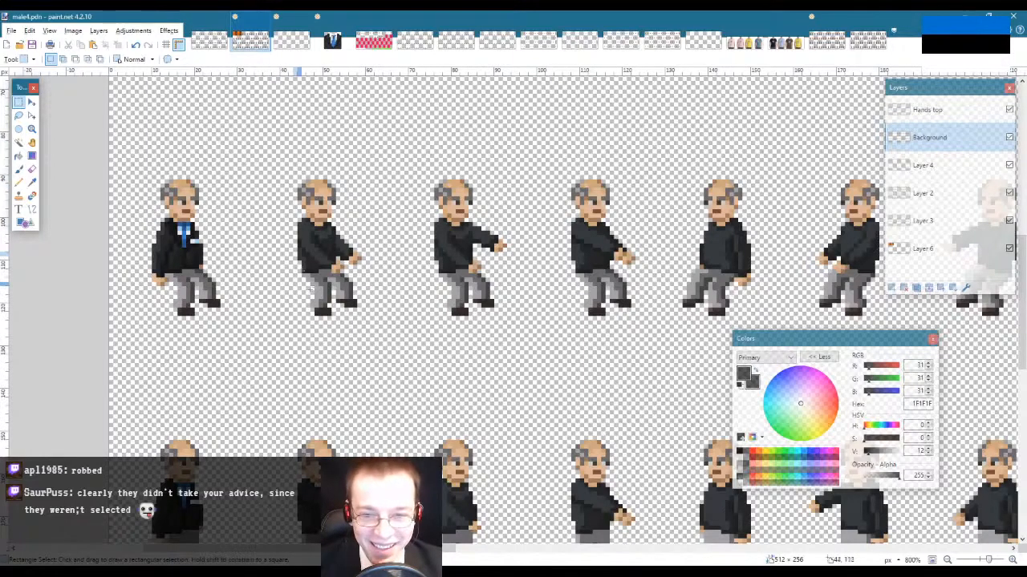
scroll(285, 301, up, 1)
scroll(286, 305, down, 3)
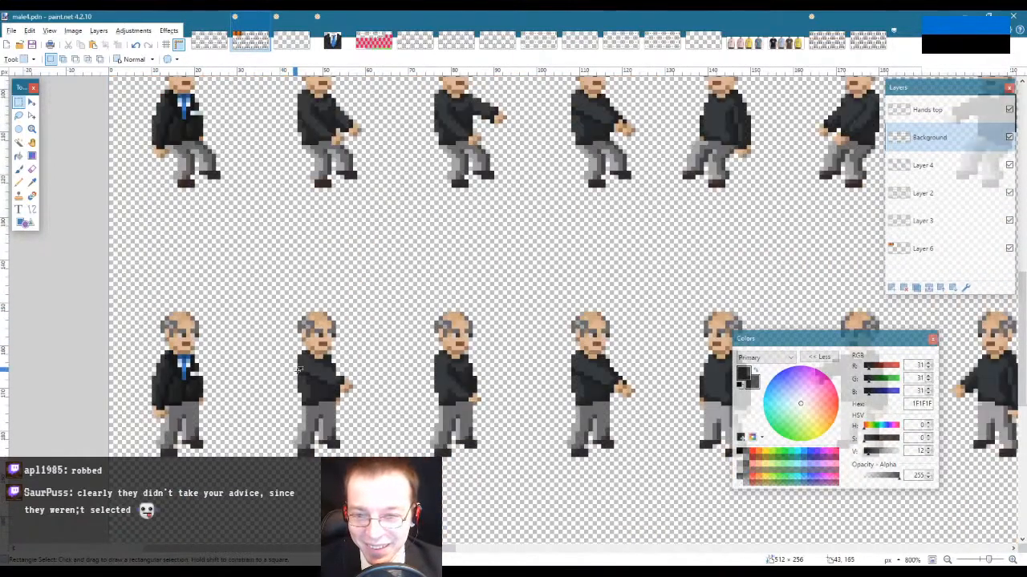
scroll(449, 338, up, 2)
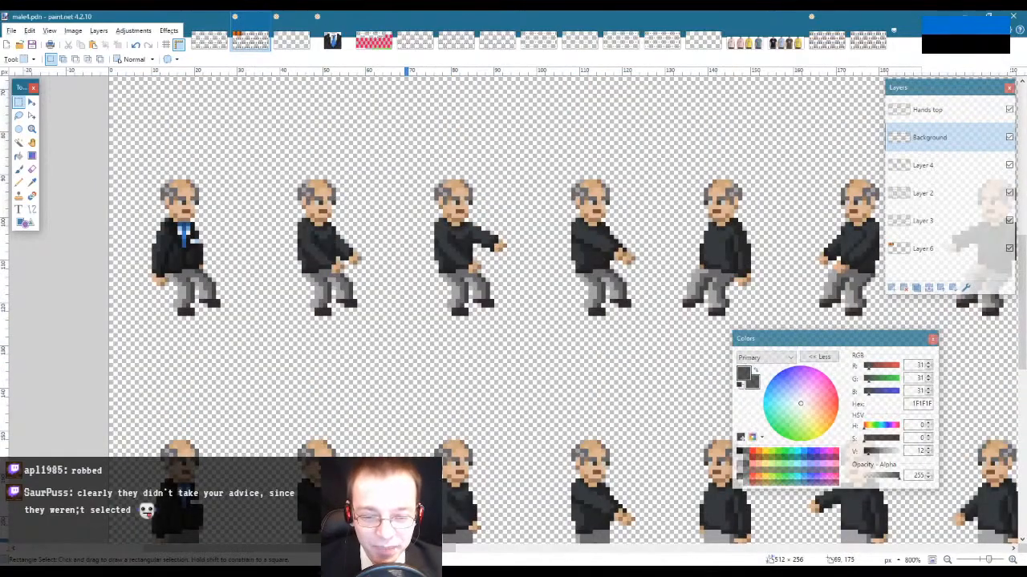
drag(404, 549, 430, 548)
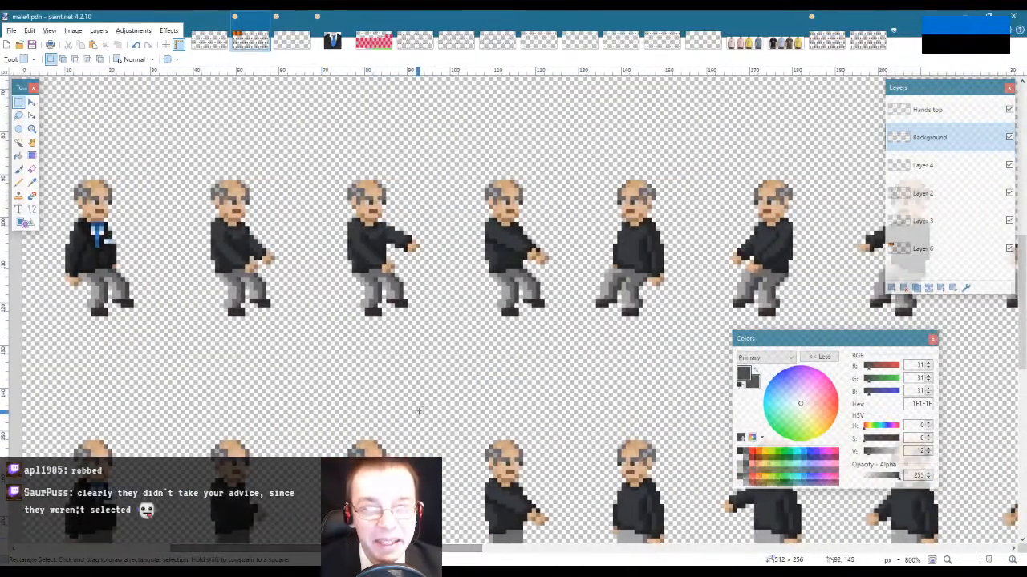
scroll(378, 373, down, 4)
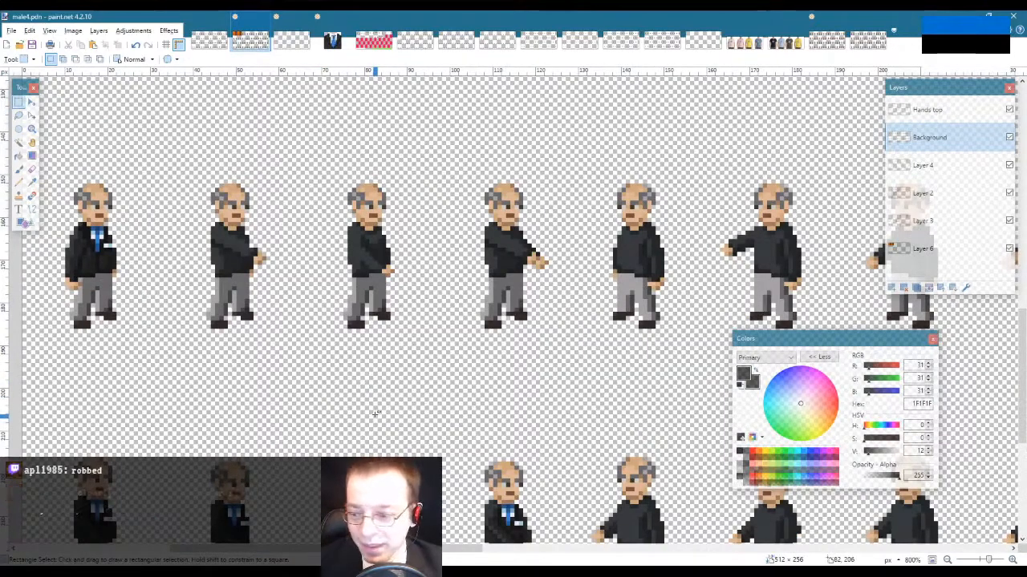
Step: Paste the suit jacket torso onto the third sitting frame on the Background layer, then deselect
scroll(375, 414, up, 1)
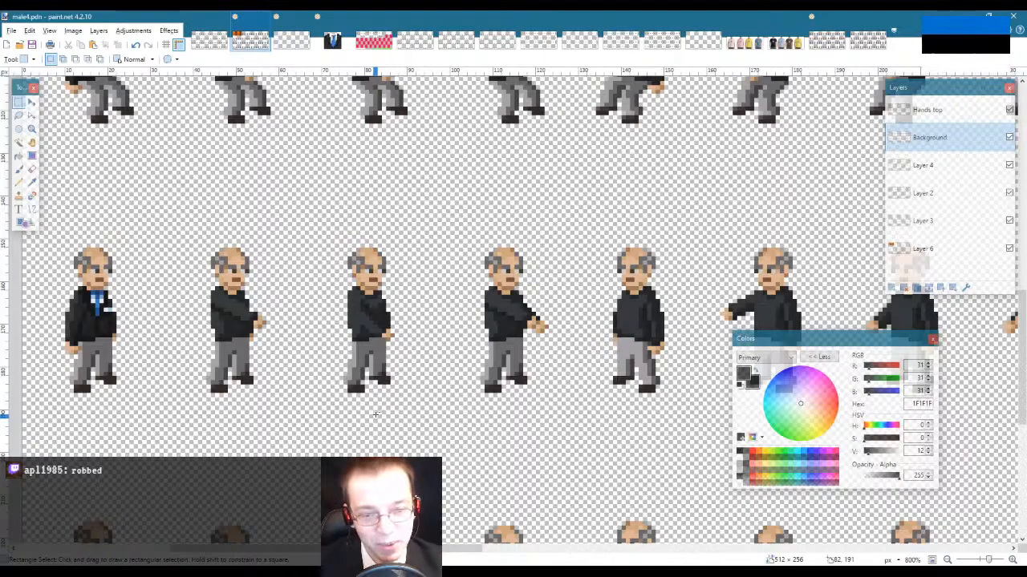
scroll(375, 414, up, 1)
scroll(375, 415, up, 1)
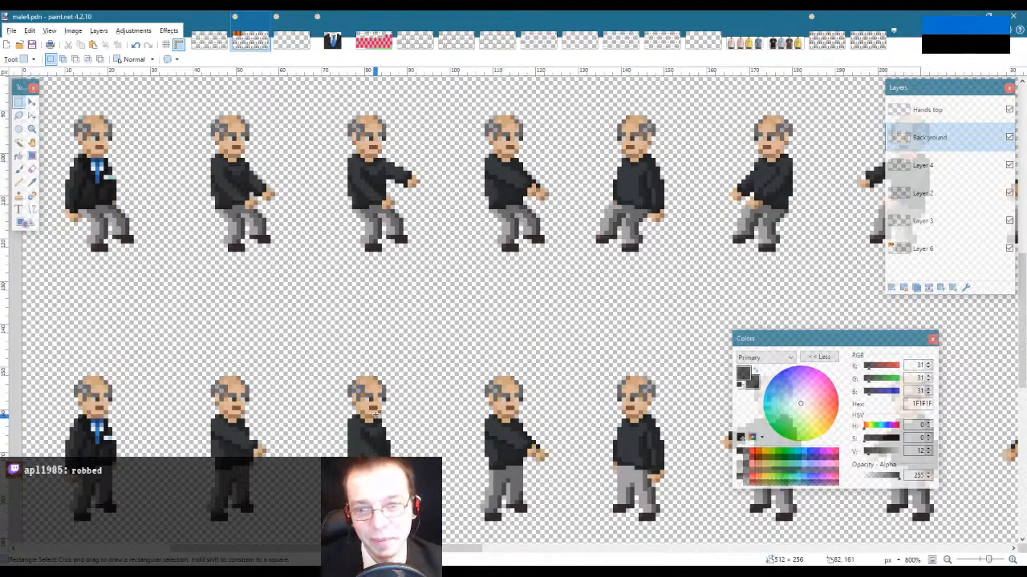
scroll(375, 414, up, 1)
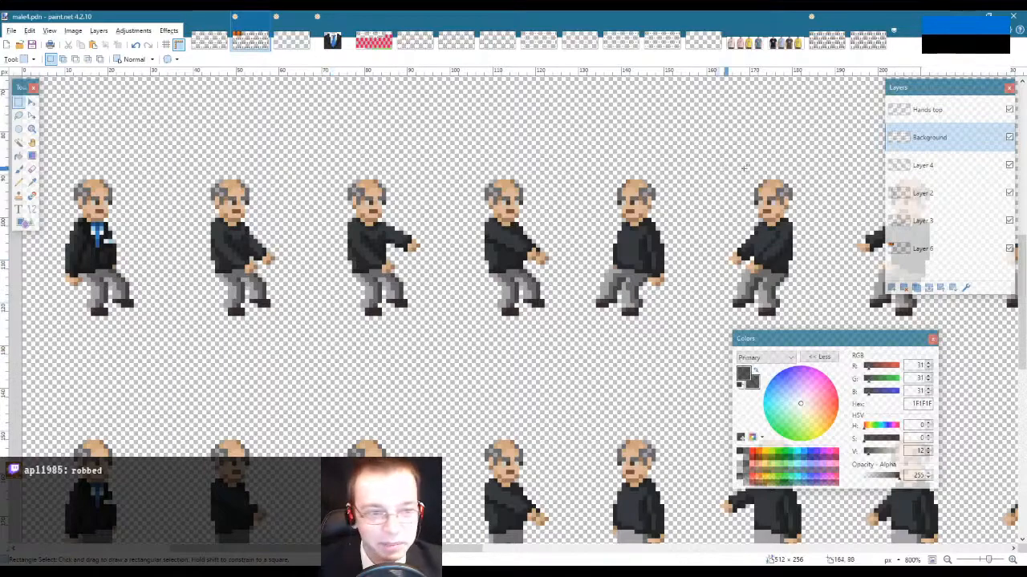
key(ctrl+v)
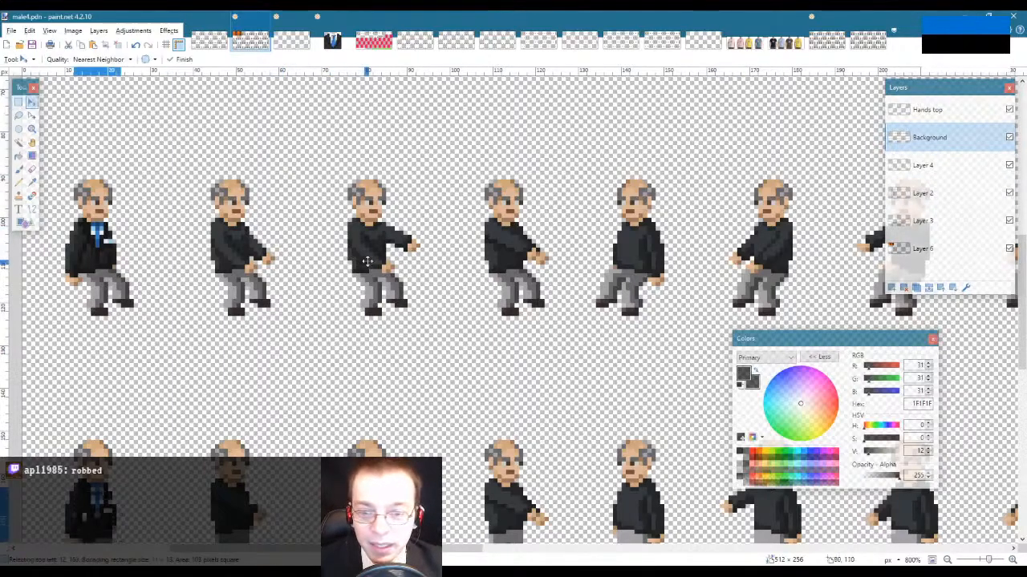
drag(96, 475, 365, 249)
key(s)
click(459, 318)
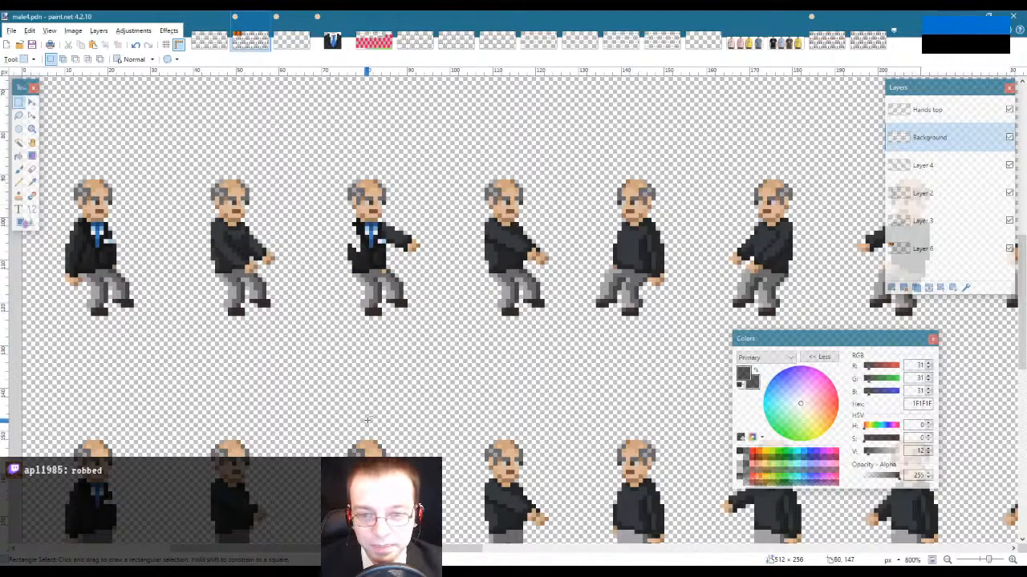
Step: Copy the jacket sleeve and hand from the first walking frame on the Hands top layer onto the third sitting frame
scroll(360, 413, down, 4)
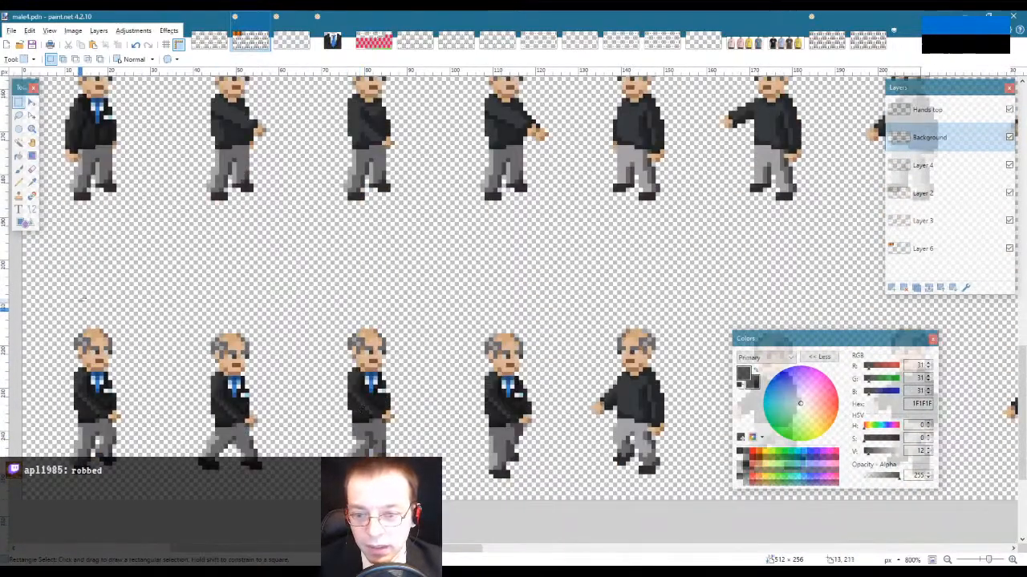
click(966, 112)
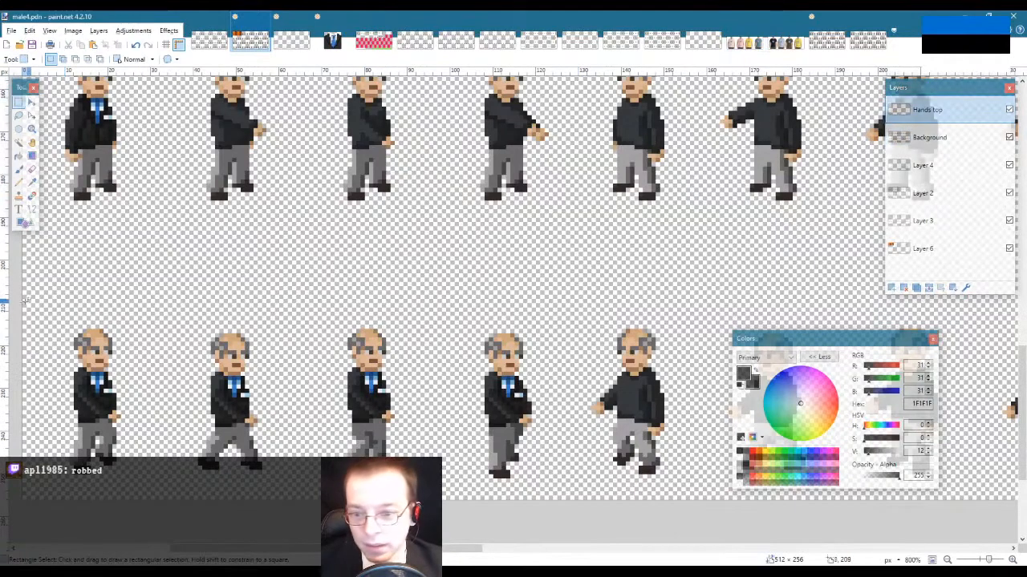
drag(40, 299, 160, 458)
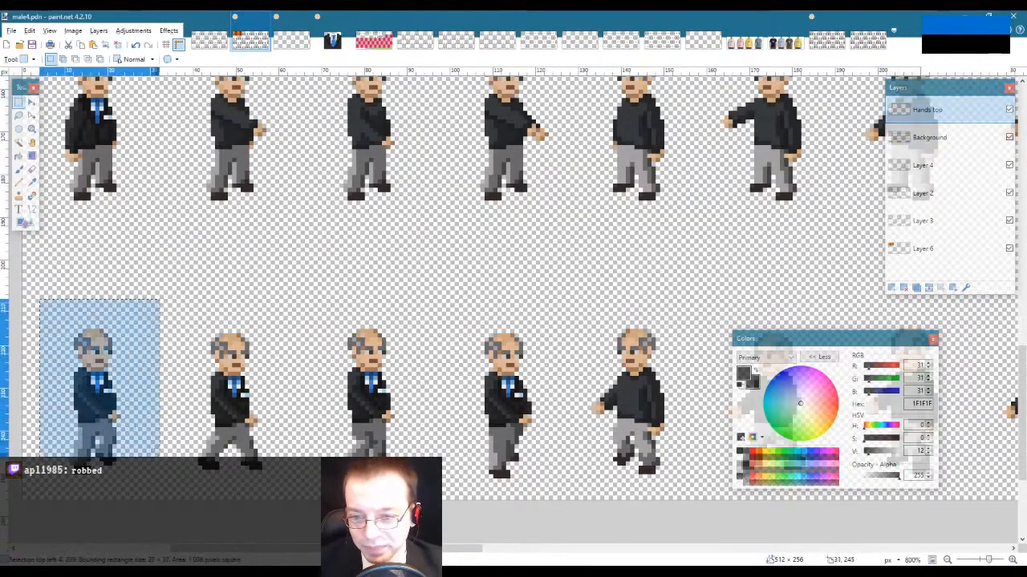
click(18, 142)
alt+click(127, 348)
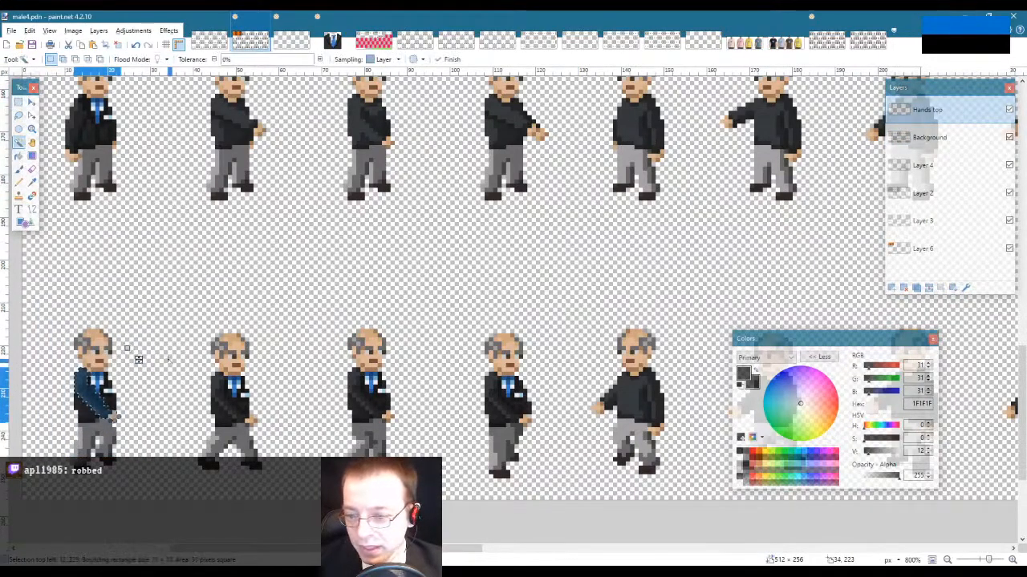
scroll(404, 342, up, 6)
key(m)
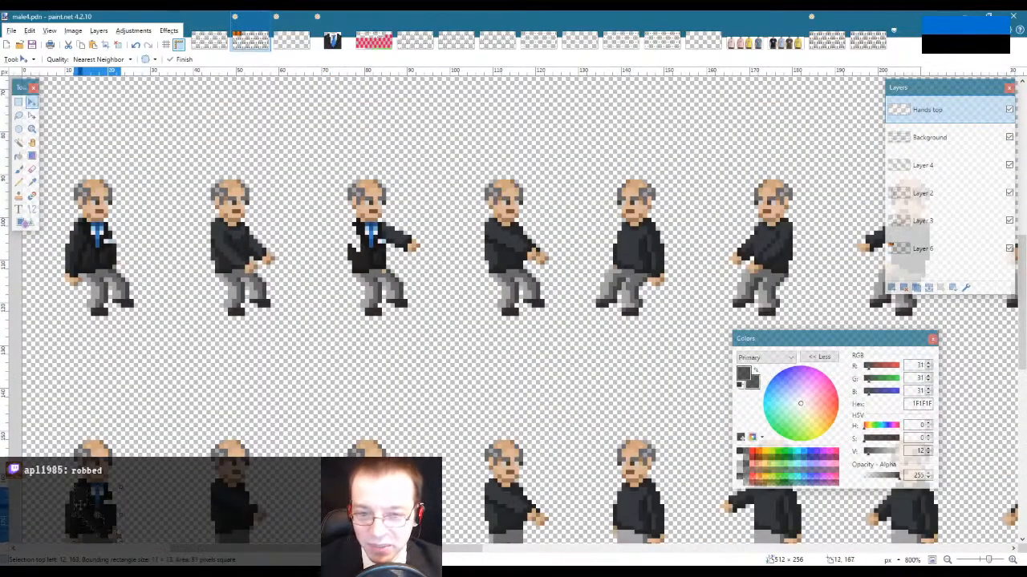
drag(82, 503, 356, 231)
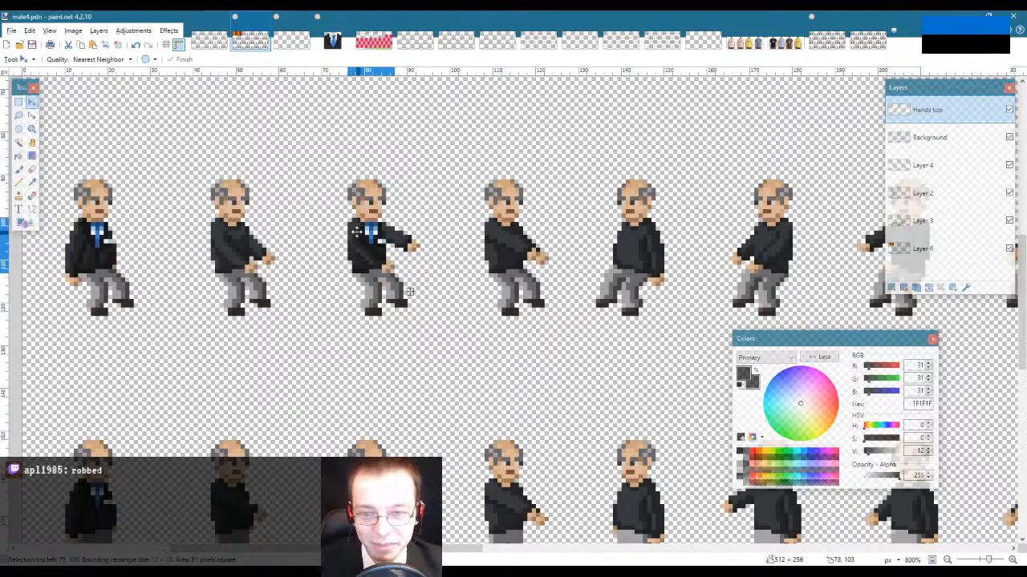
key(s)
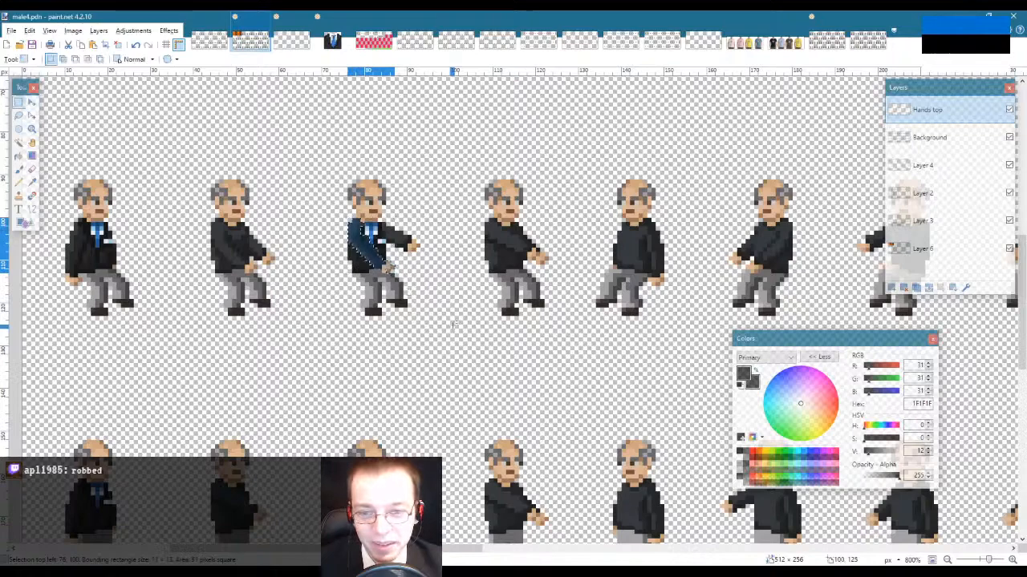
click(454, 324)
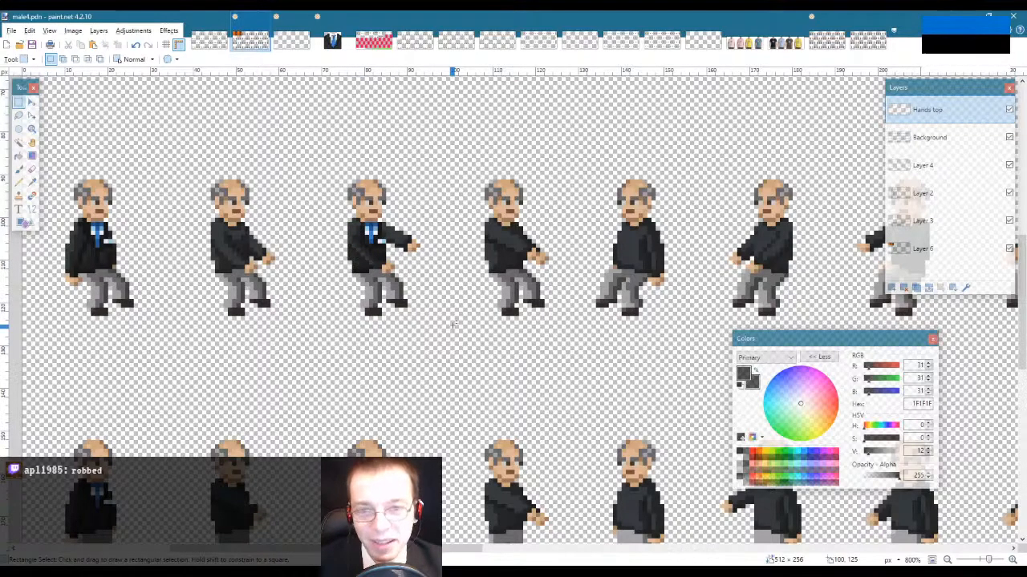
Step: Copy the third sitting frame's jacket torso on the Background layer onto the third standing frame
scroll(454, 324, down, 3)
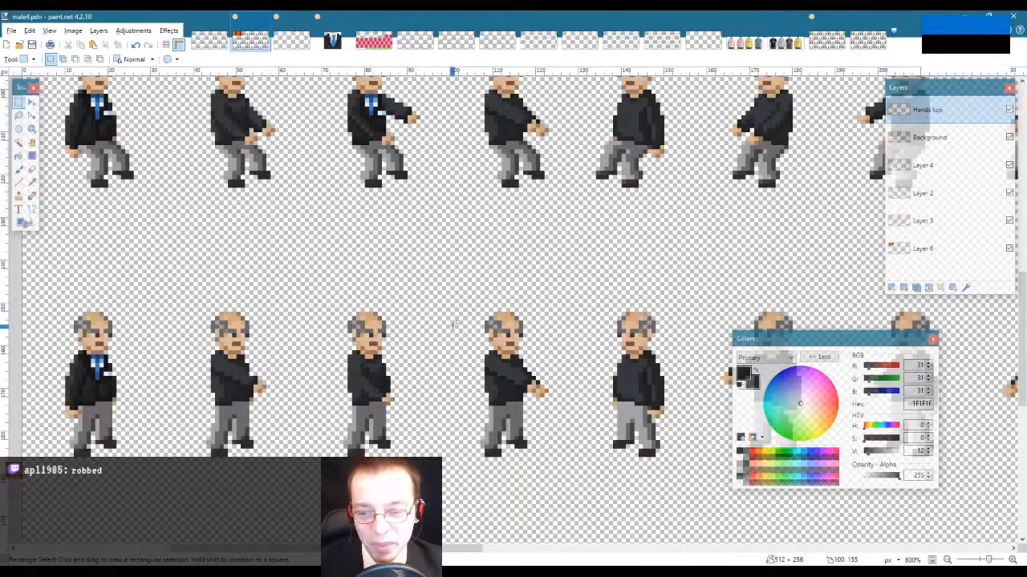
scroll(454, 324, up, 3)
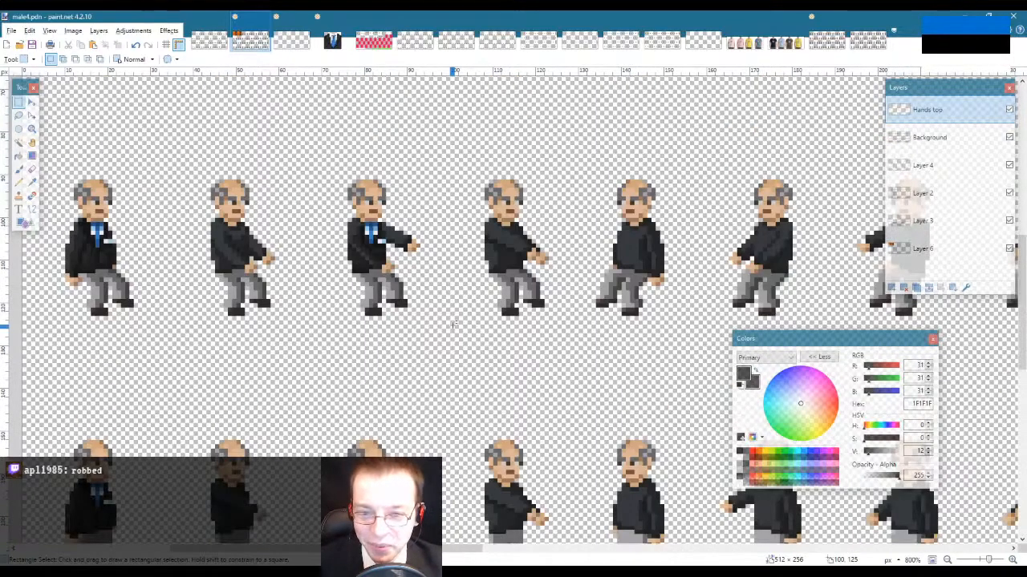
scroll(453, 325, down, 2)
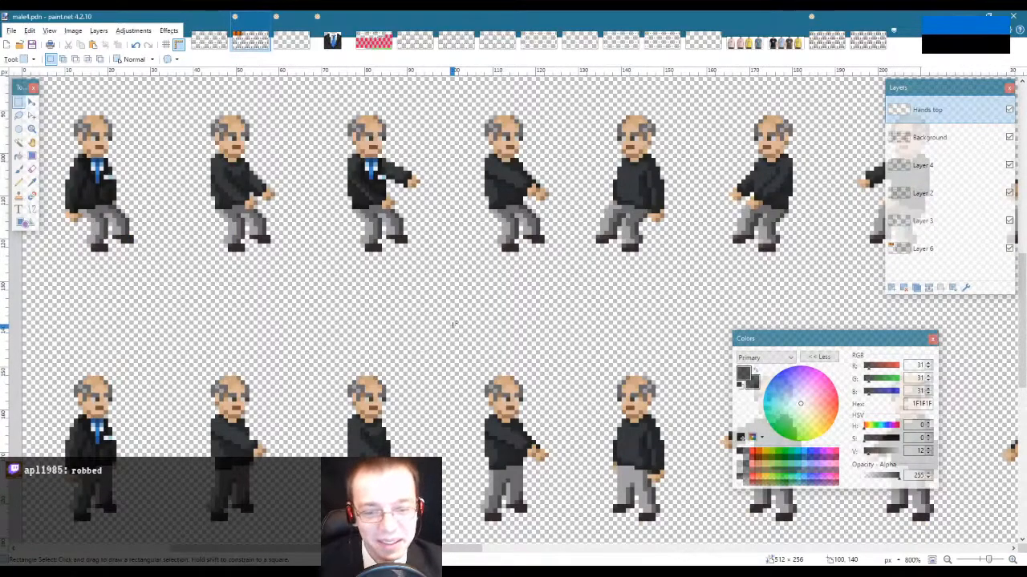
scroll(452, 324, up, 1)
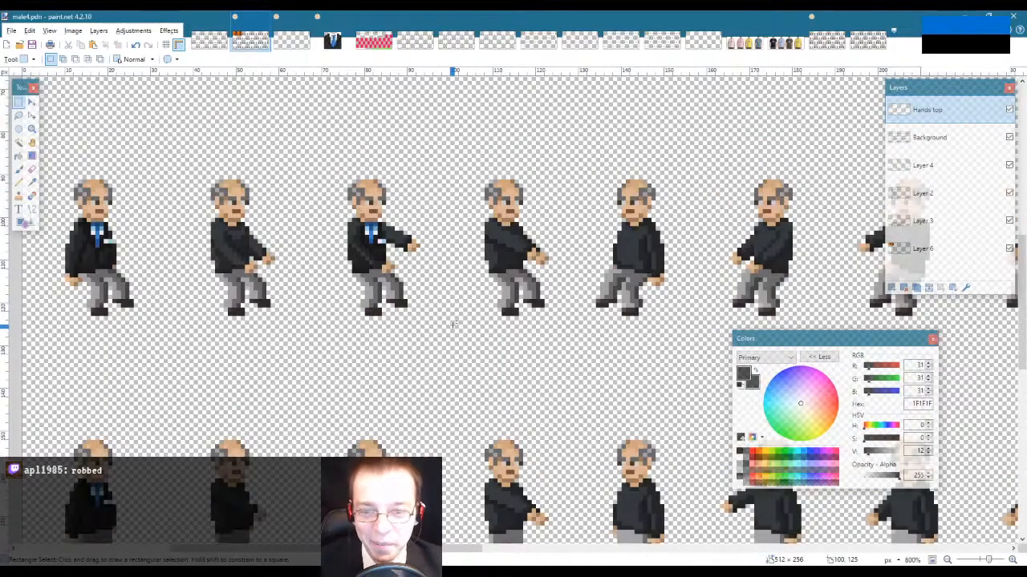
click(929, 137)
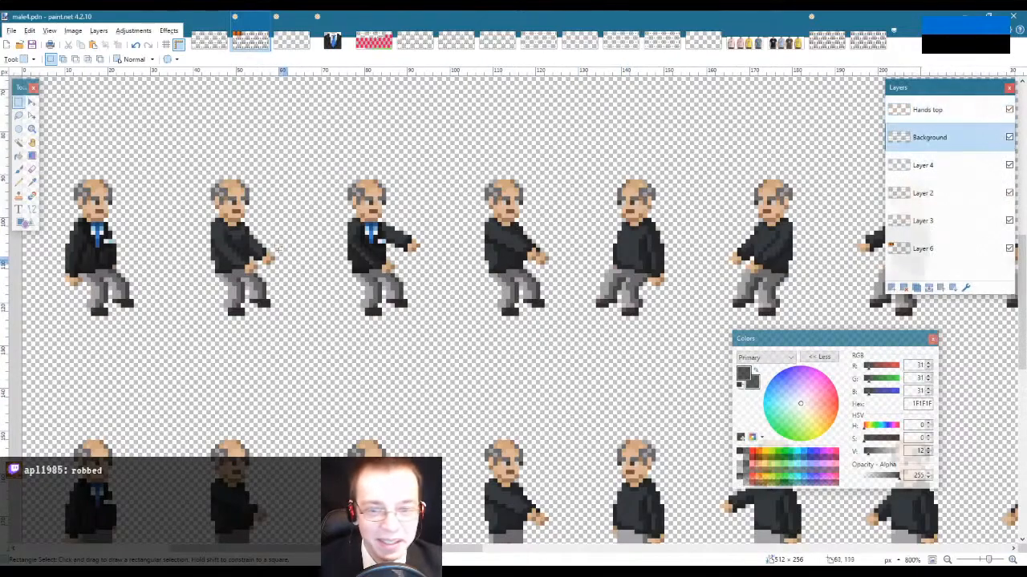
drag(309, 192, 441, 285)
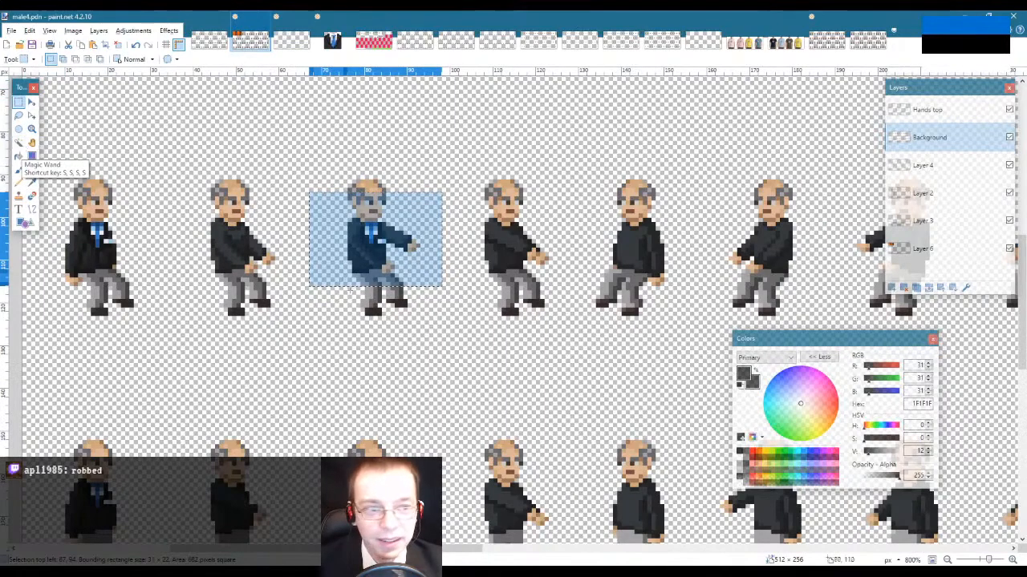
scroll(373, 290, down, 3)
key(m)
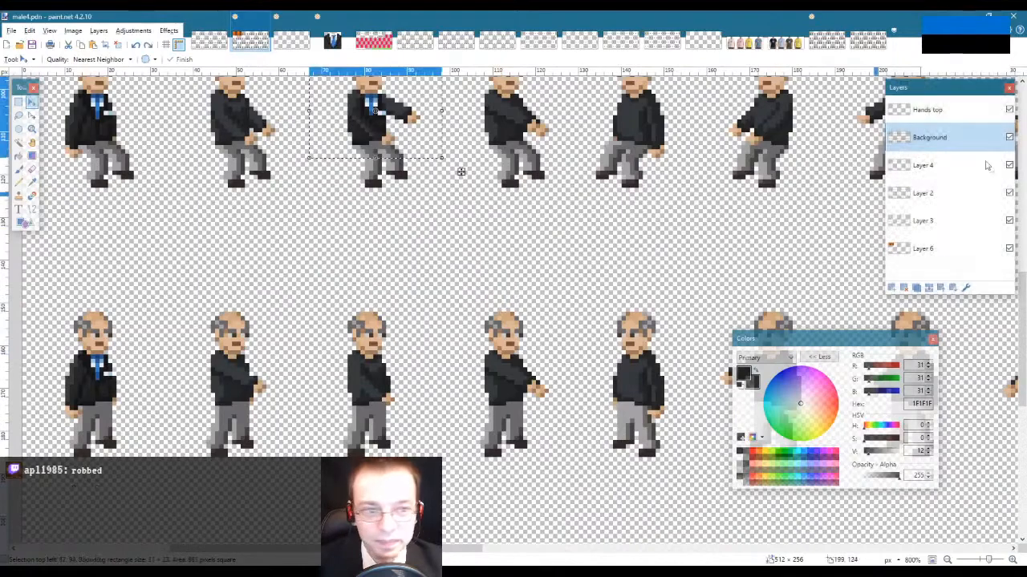
scroll(481, 220, up, 3)
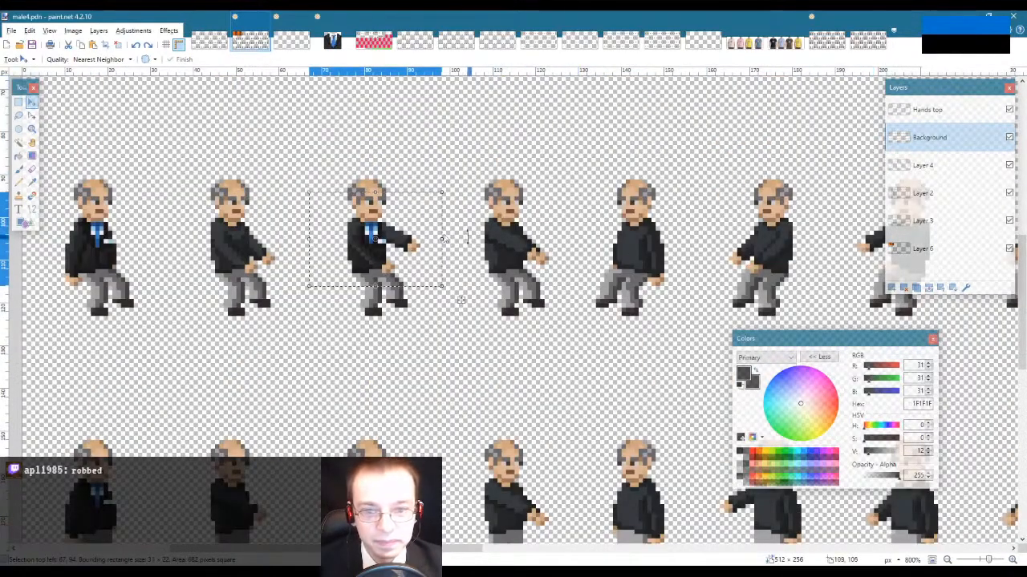
drag(391, 242, 392, 493)
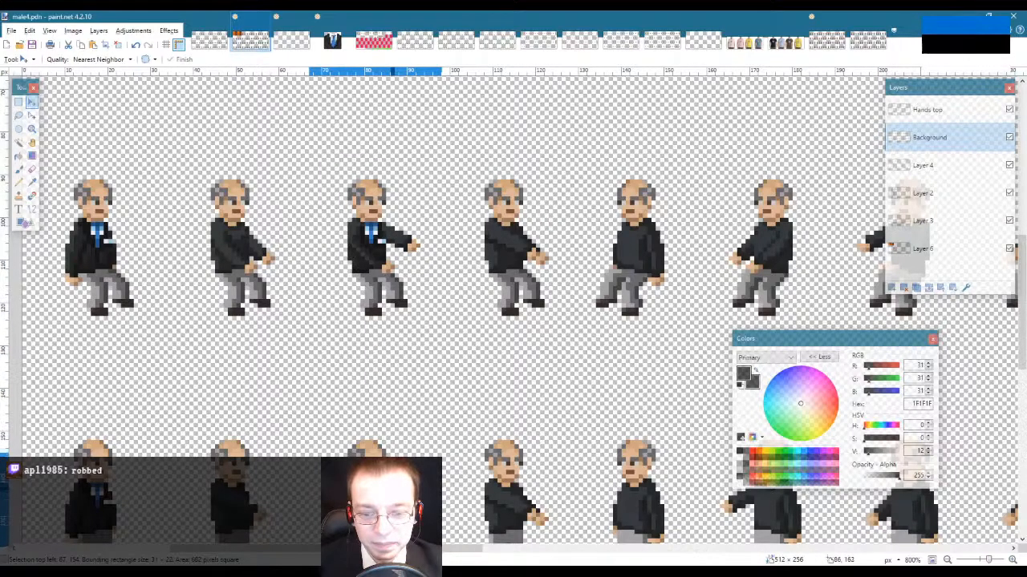
key(s)
scroll(375, 345, down, 3)
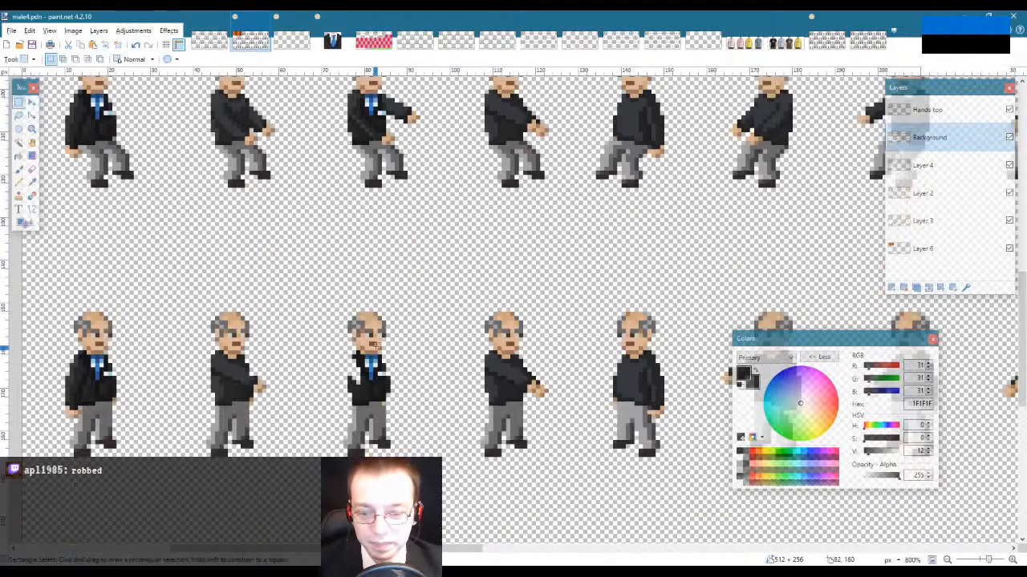
Step: Copy the third sitting frame's sleeve and hand on the Hands top layer onto the third standing frame
scroll(417, 294, up, 2)
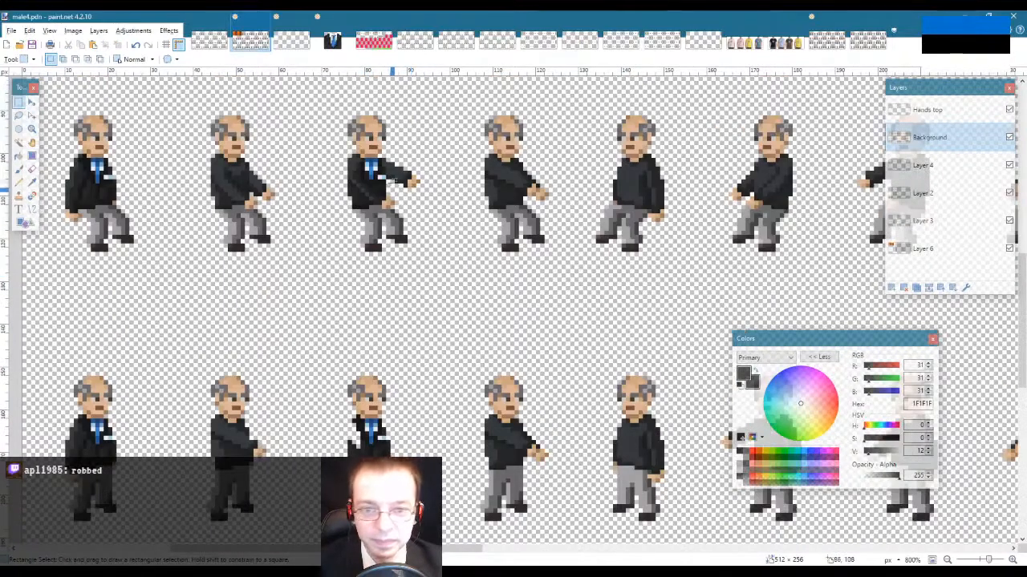
click(927, 110)
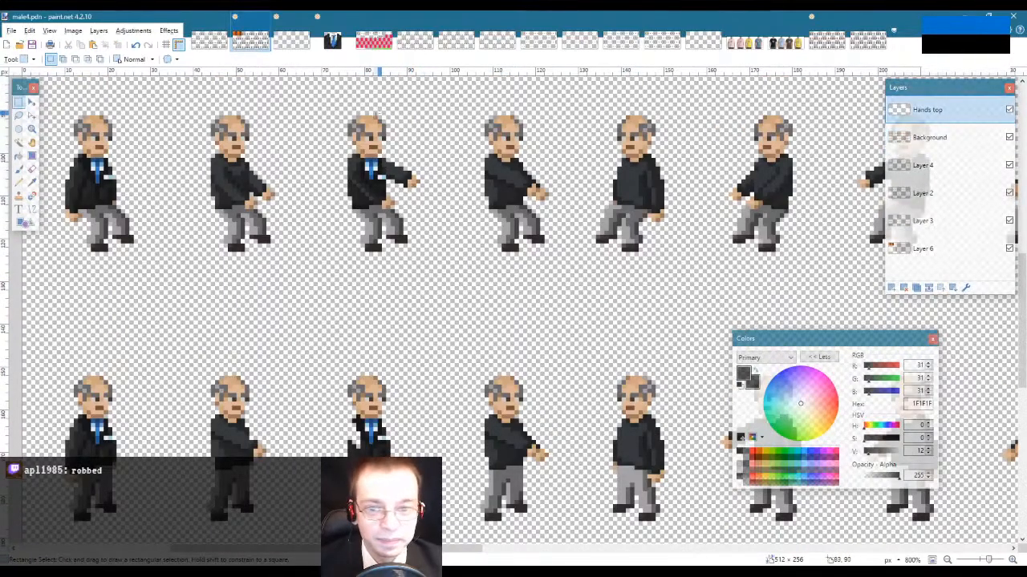
drag(319, 106, 451, 260)
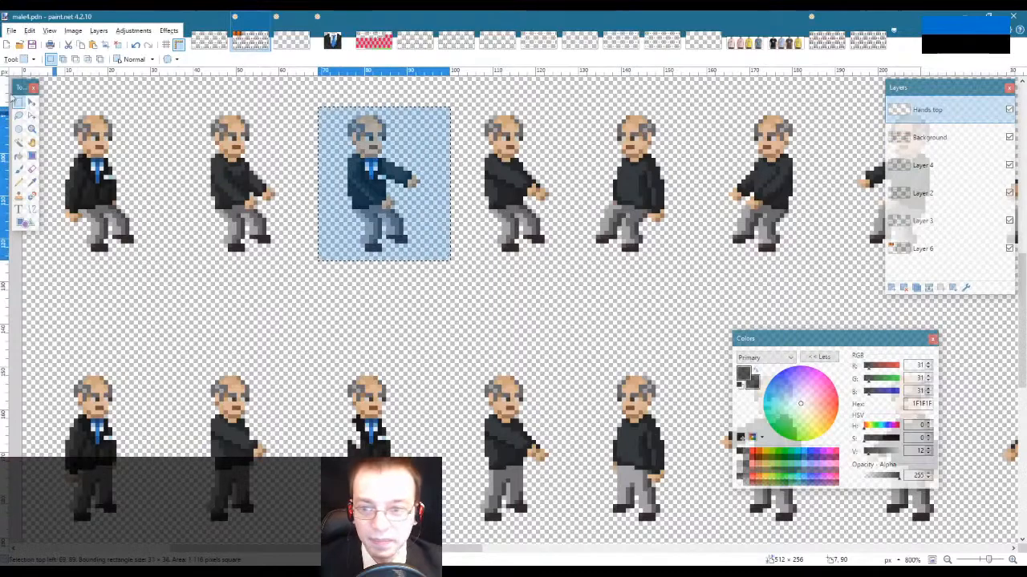
click(17, 142)
alt+click(358, 245)
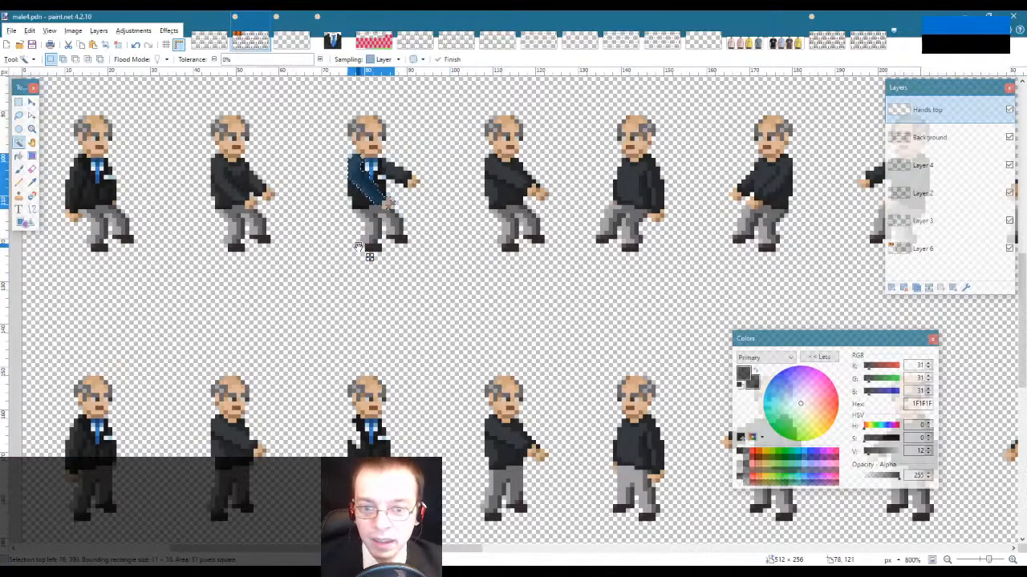
key(m)
drag(410, 229, 409, 496)
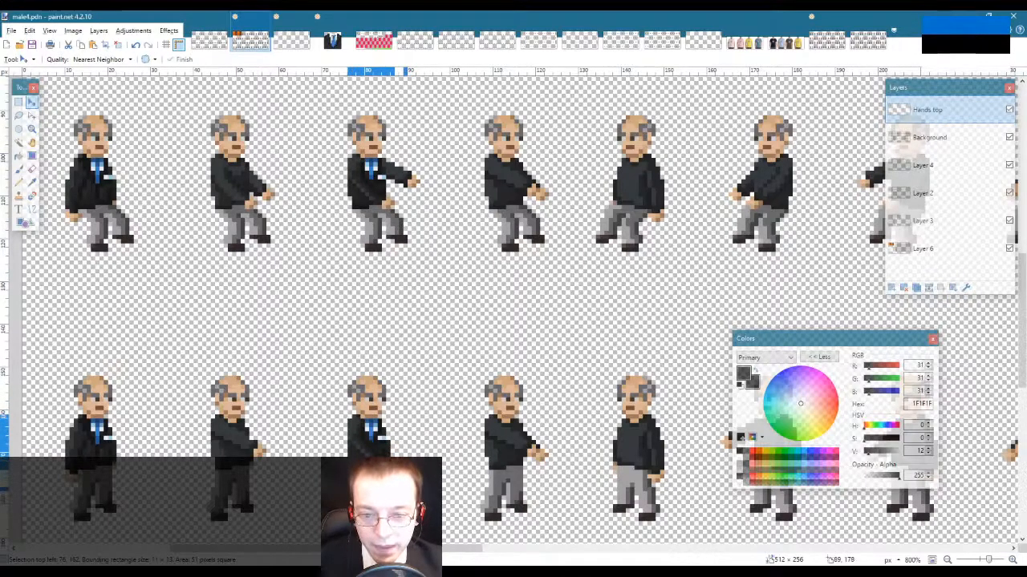
key(s)
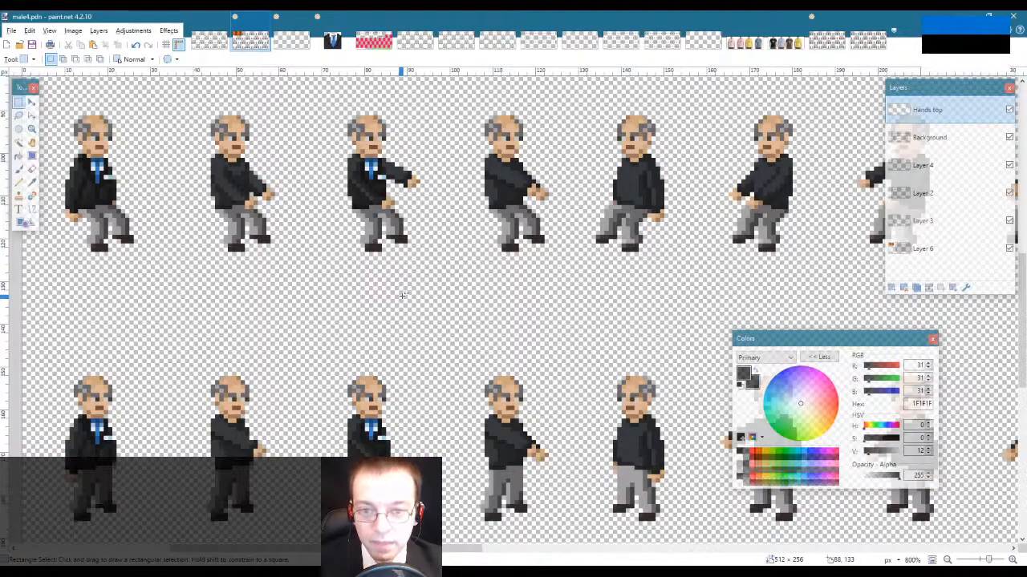
scroll(402, 296, down, 5)
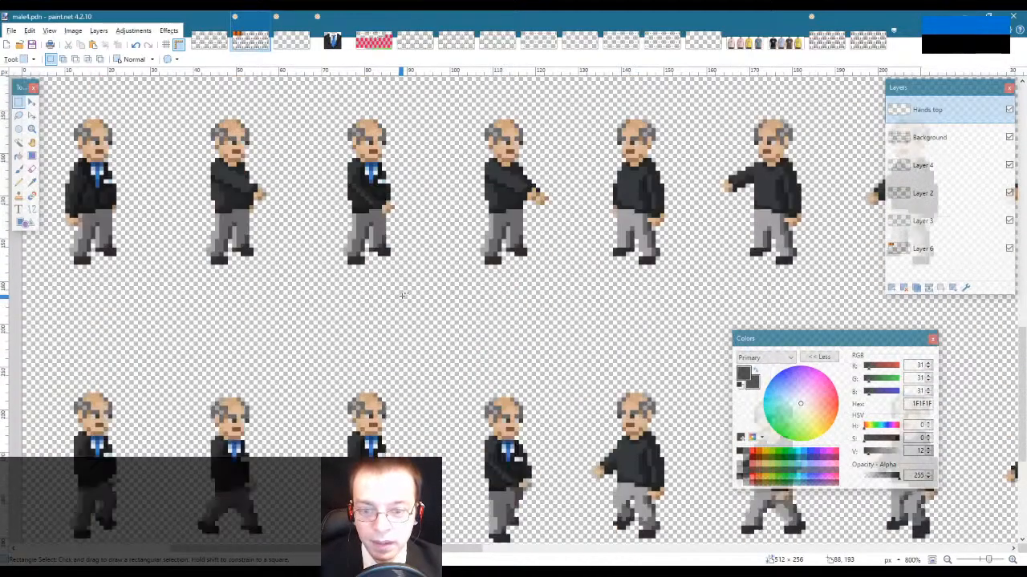
Step: Mark the torsos of the second and fourth standing frames and the fourth sitting frame in turn to compare their arm poses
scroll(402, 296, up, 2)
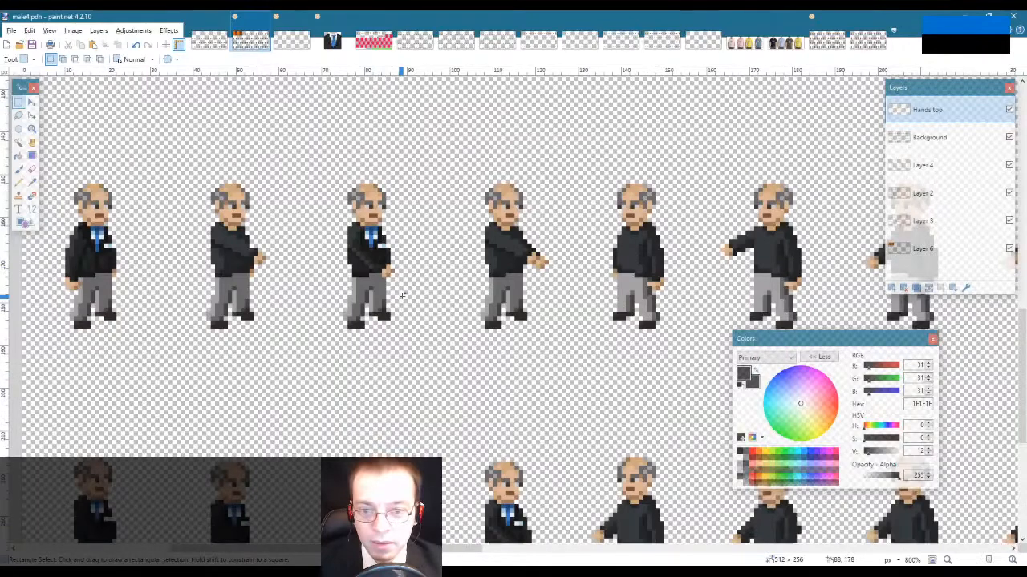
scroll(402, 296, up, 2)
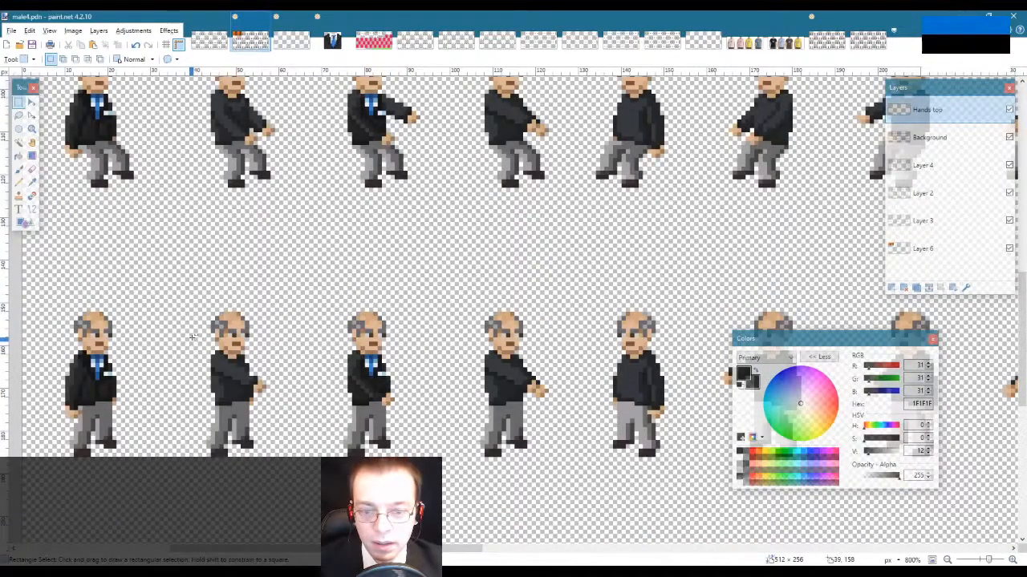
drag(191, 338, 279, 401)
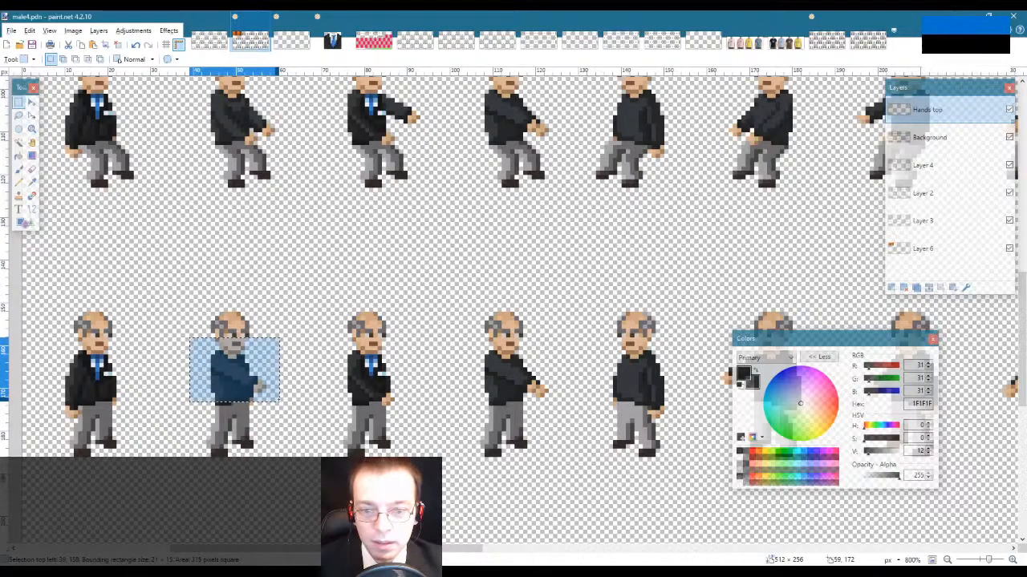
drag(463, 334, 562, 401)
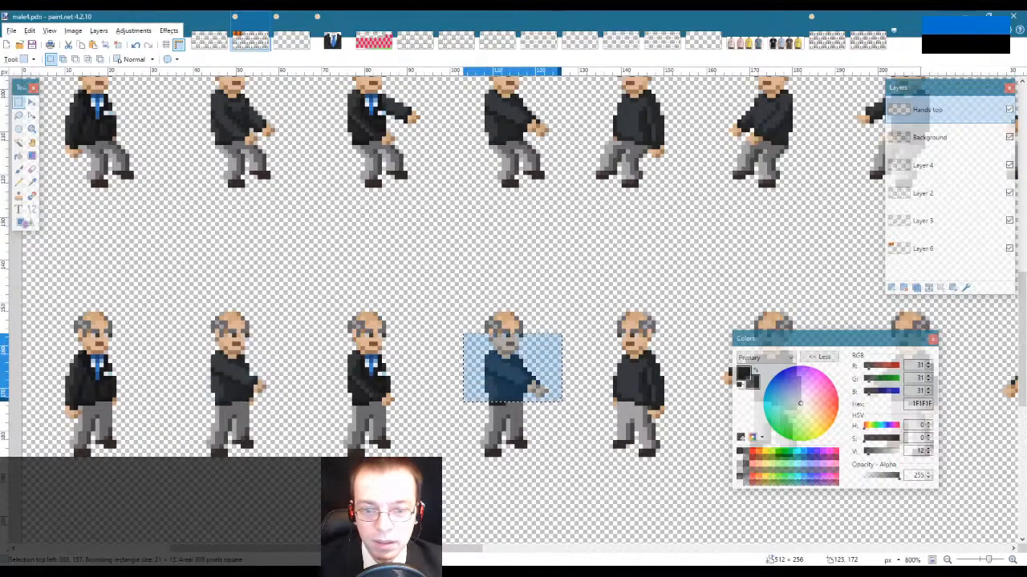
scroll(552, 374, up, 2)
drag(472, 141, 553, 214)
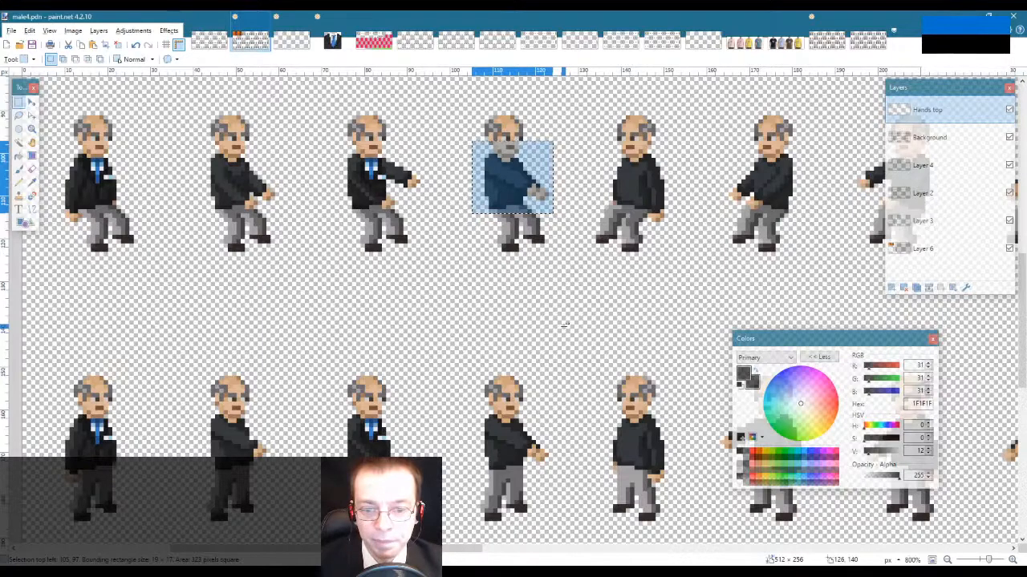
Step: Compare the second sitting frame's torso with the matching shirt frames in male3.png
click(544, 329)
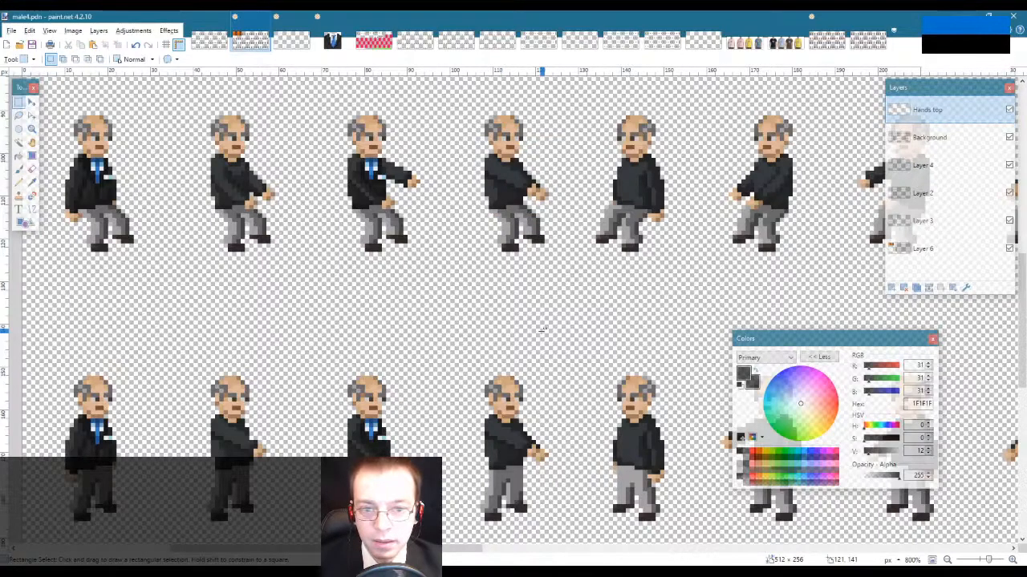
scroll(543, 329, up, 2)
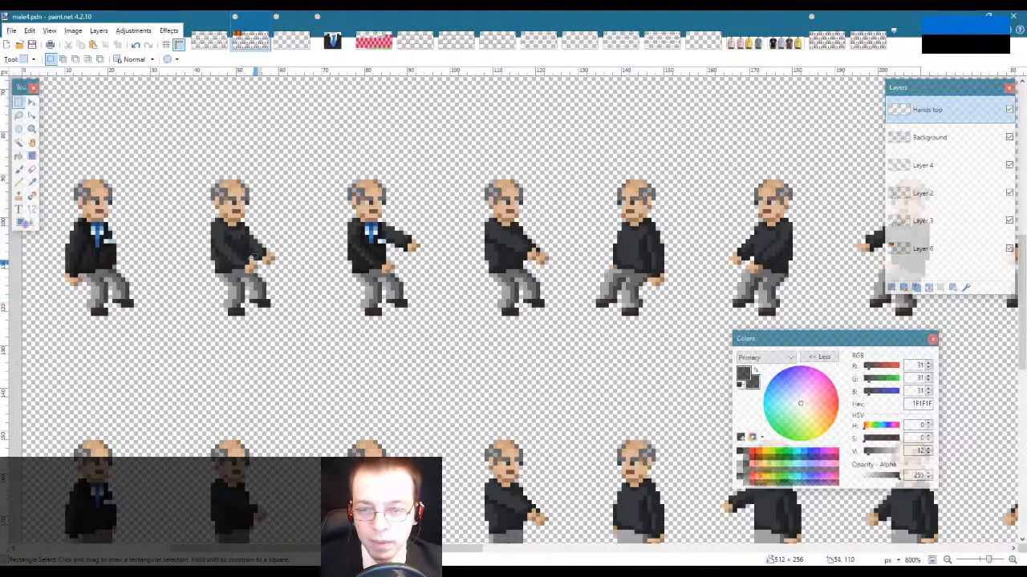
drag(205, 215, 285, 288)
scroll(269, 173, up, 1)
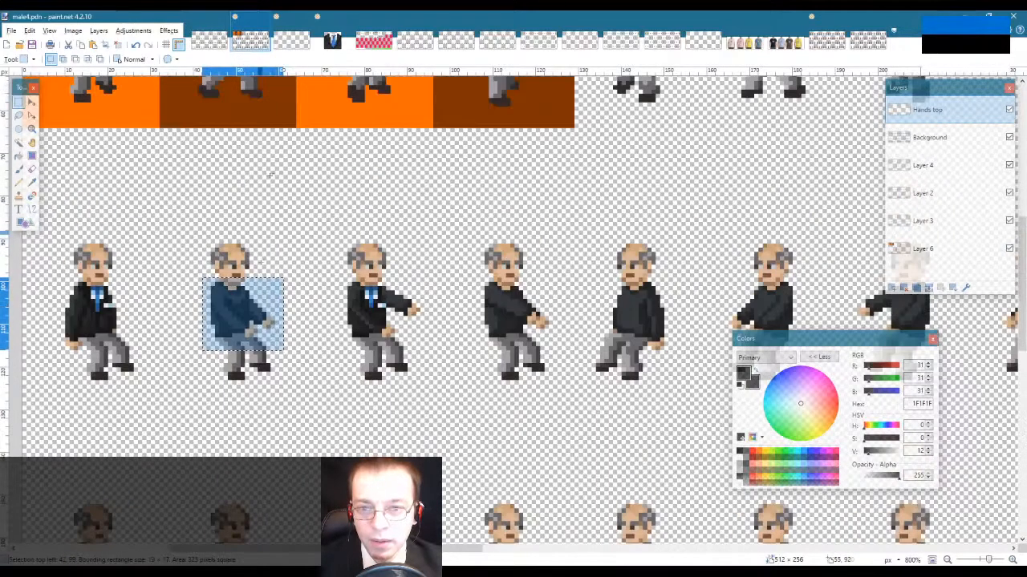
click(291, 40)
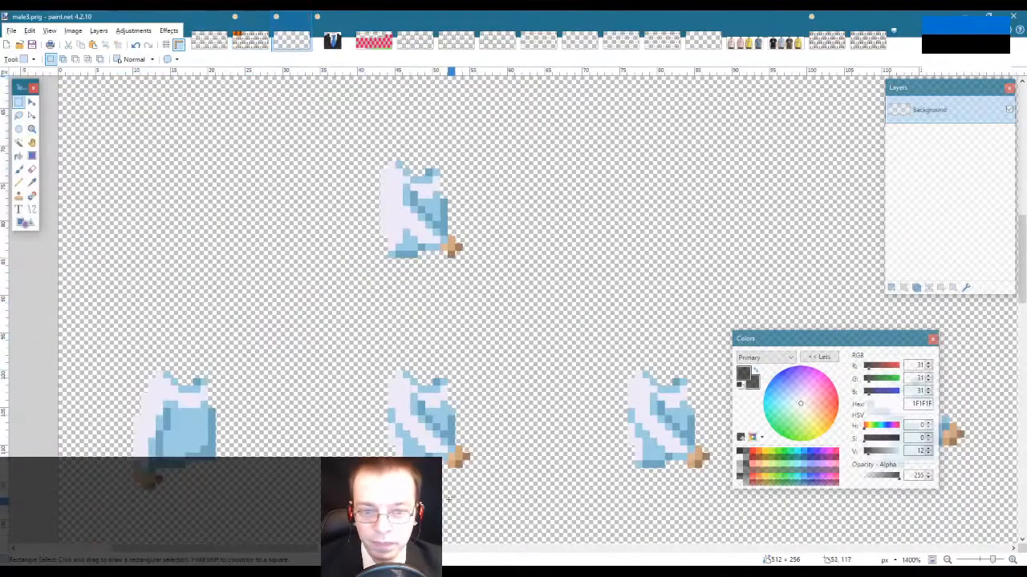
scroll(459, 478, up, 4)
scroll(458, 478, down, 6)
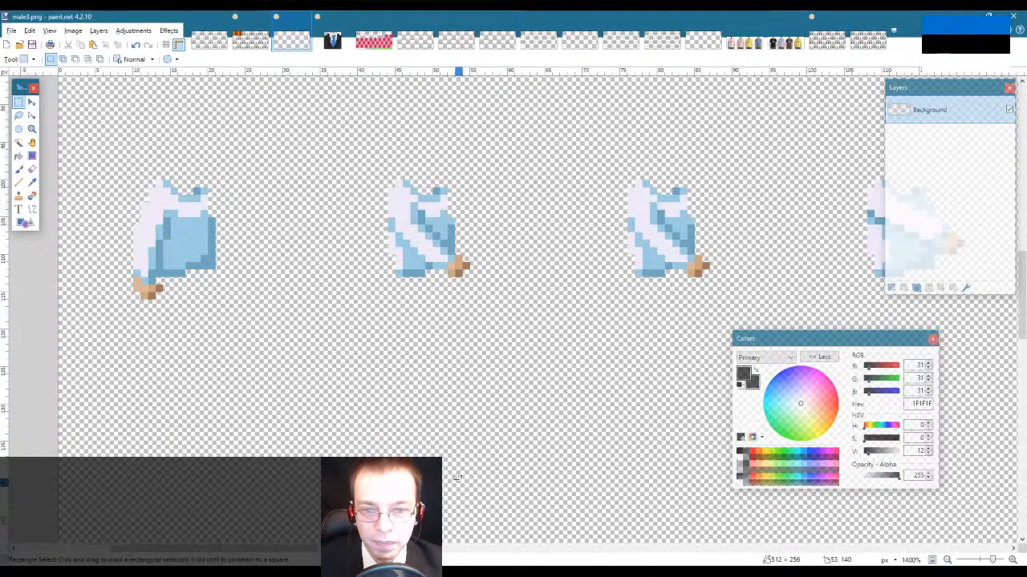
drag(344, 151, 739, 291)
click(437, 314)
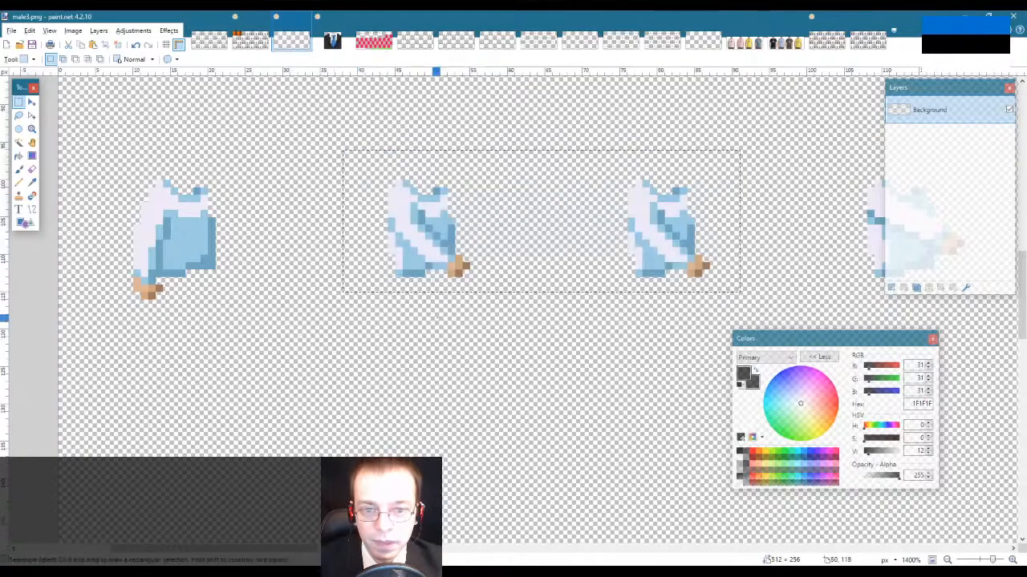
click(252, 41)
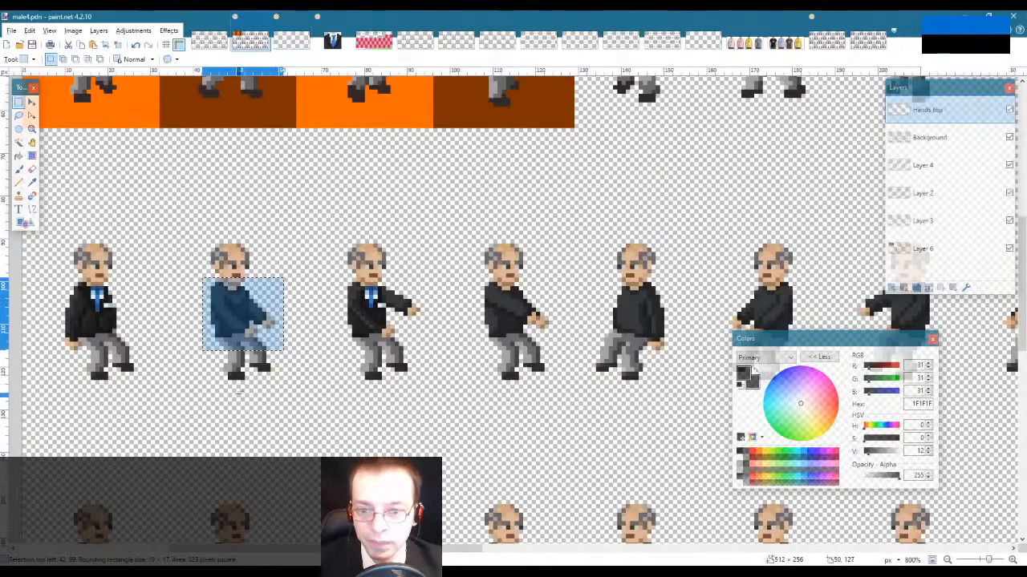
click(294, 400)
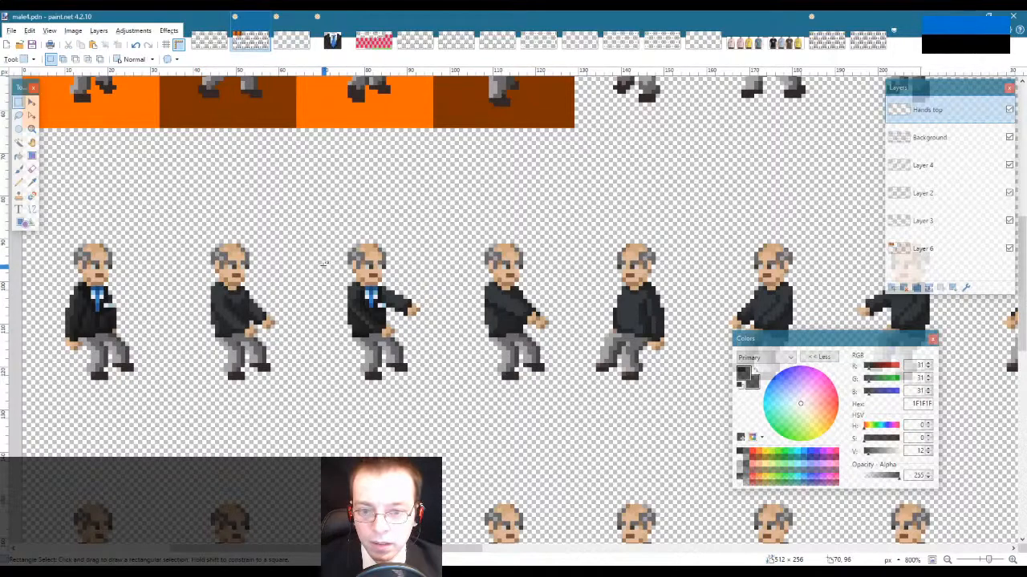
Step: Copy the third sitting frame's jacket torso on the Background layer onto the second sitting frame
drag(322, 264, 412, 346)
click(944, 140)
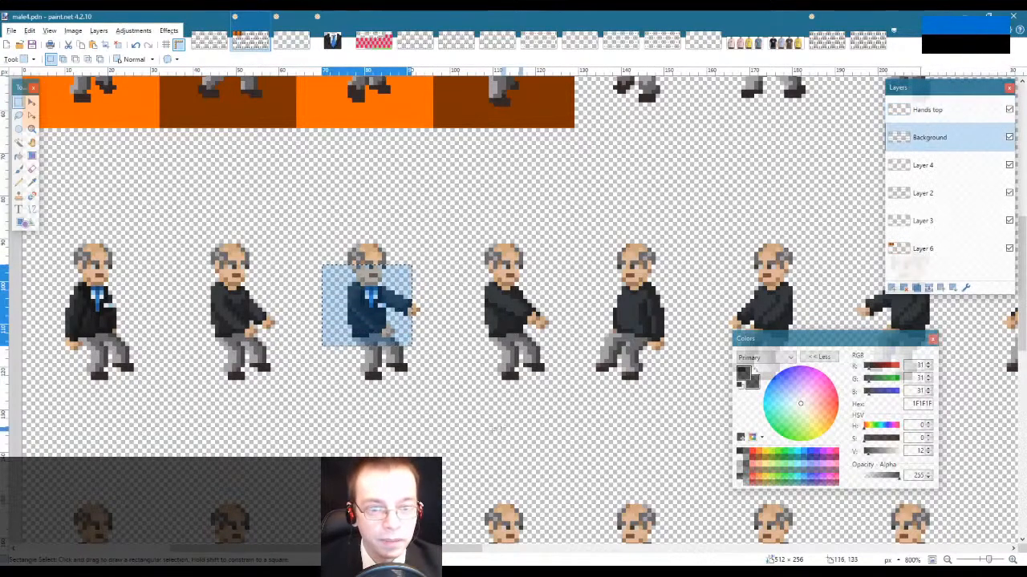
scroll(455, 419, down, 3)
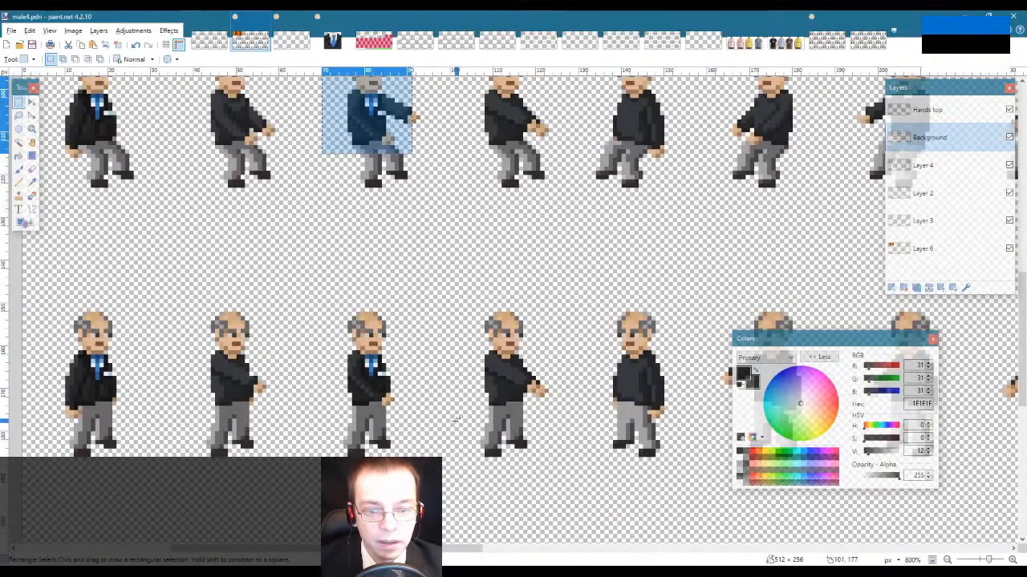
scroll(454, 419, up, 1)
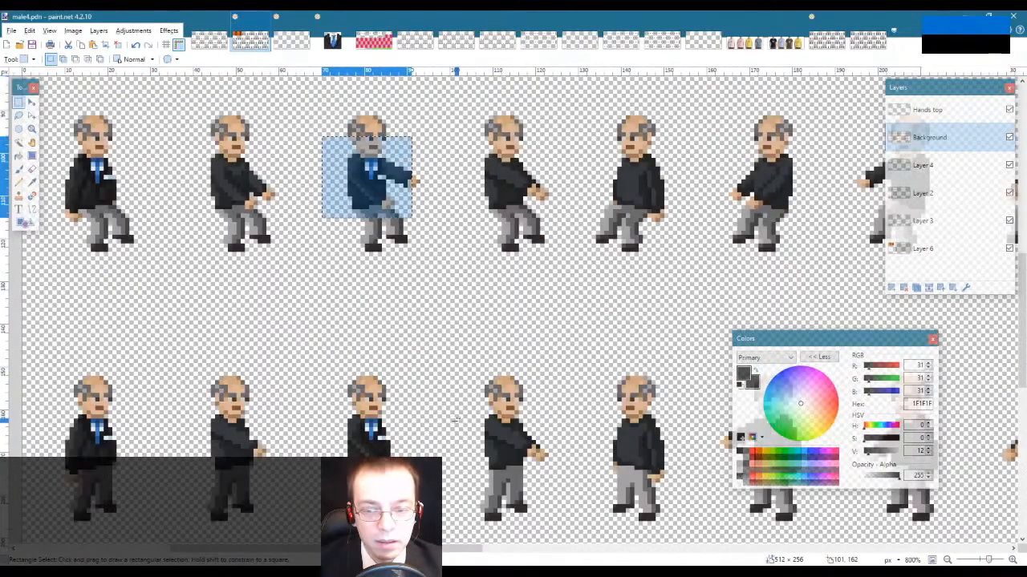
scroll(454, 419, up, 1)
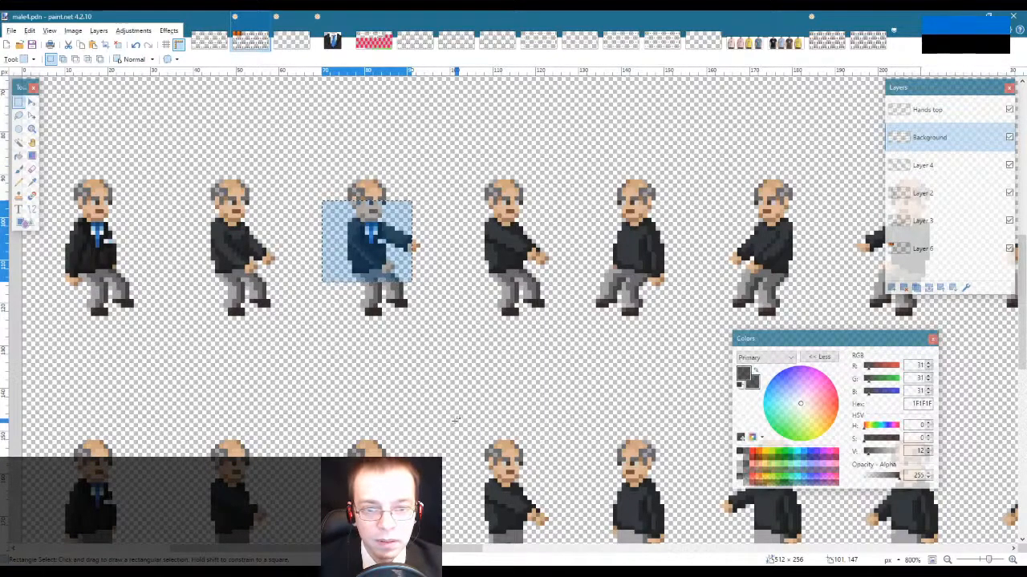
scroll(503, 418, down, 2)
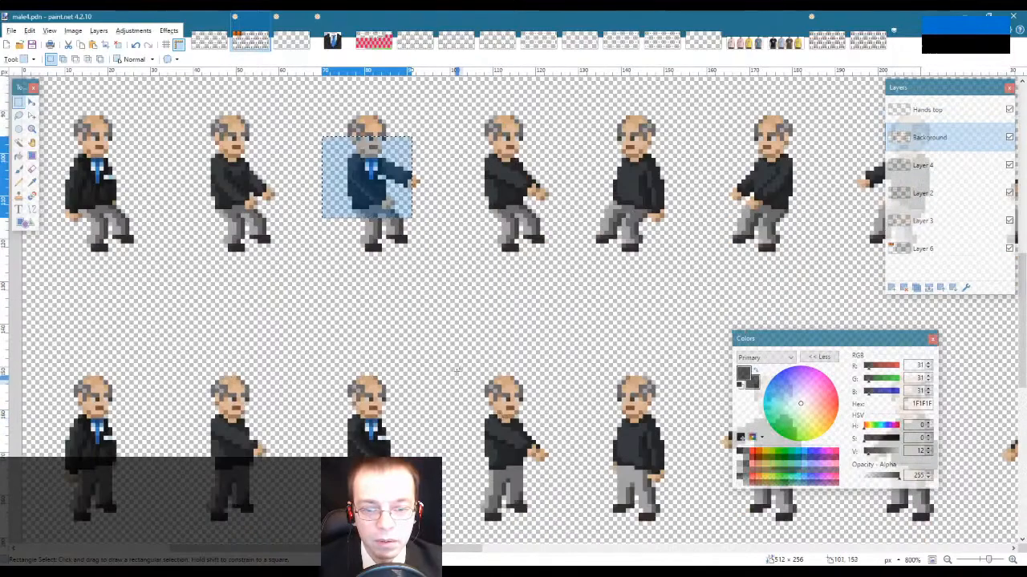
scroll(452, 451, up, 6)
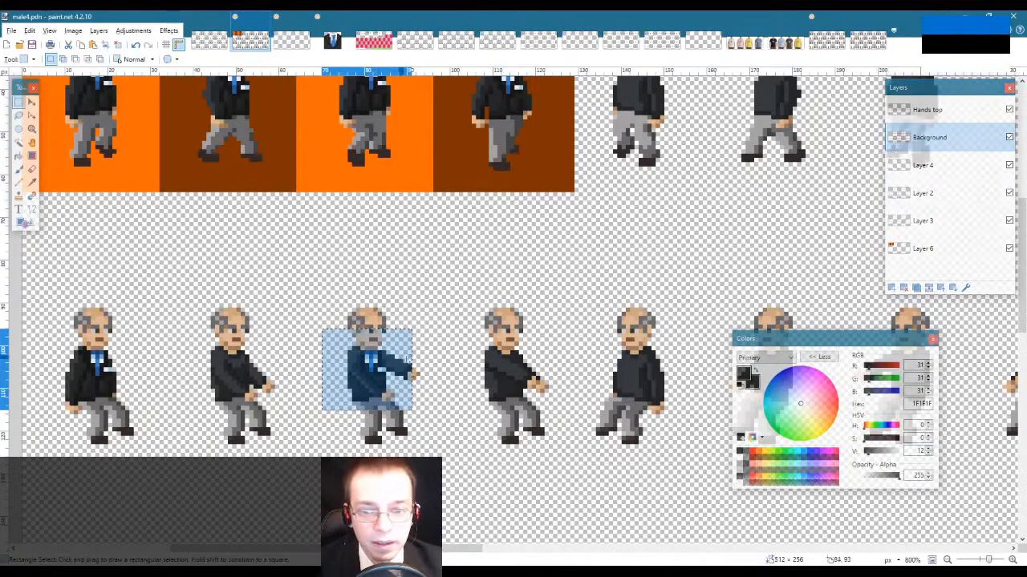
key(m)
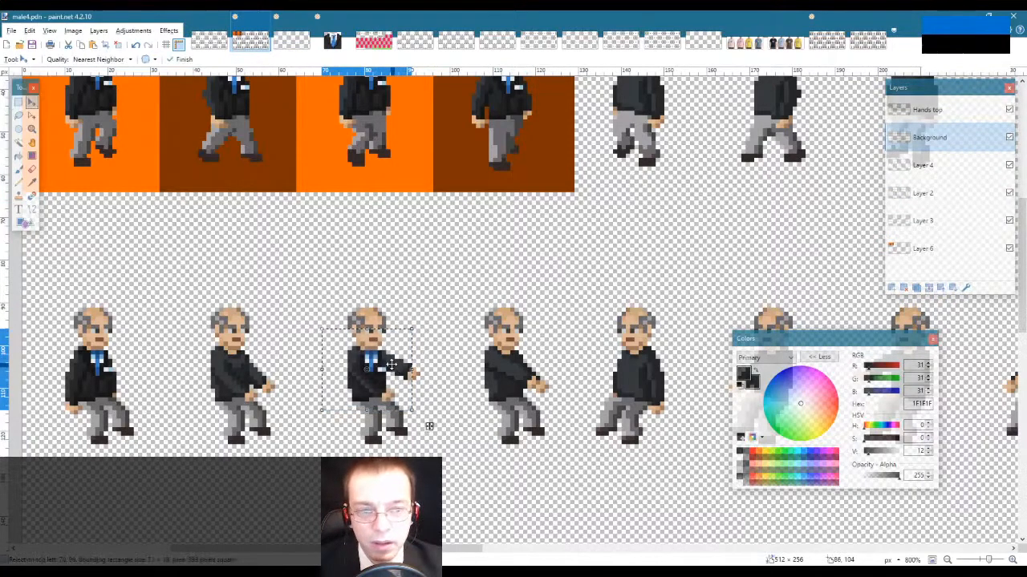
drag(373, 361, 226, 362)
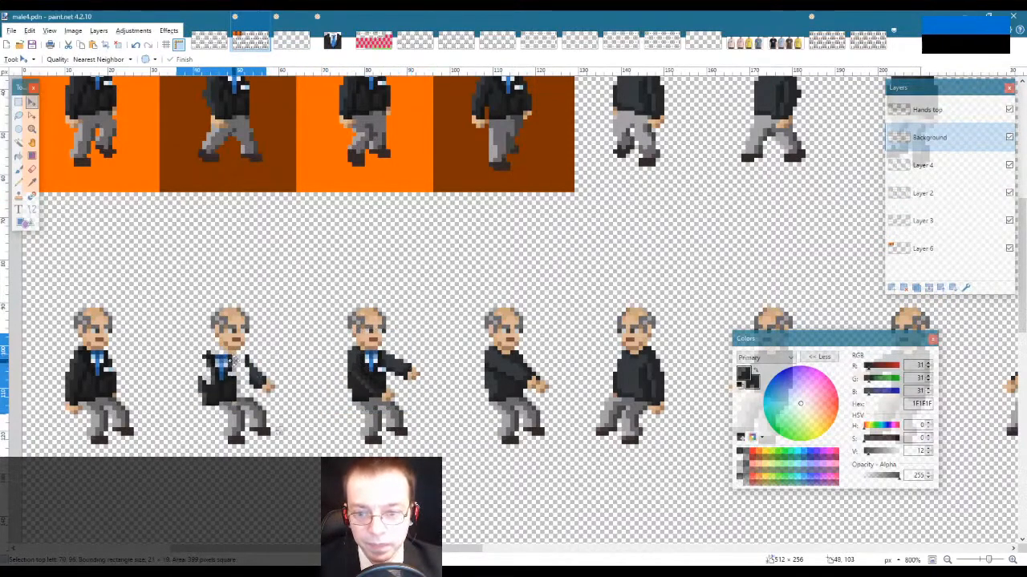
key(s)
click(310, 282)
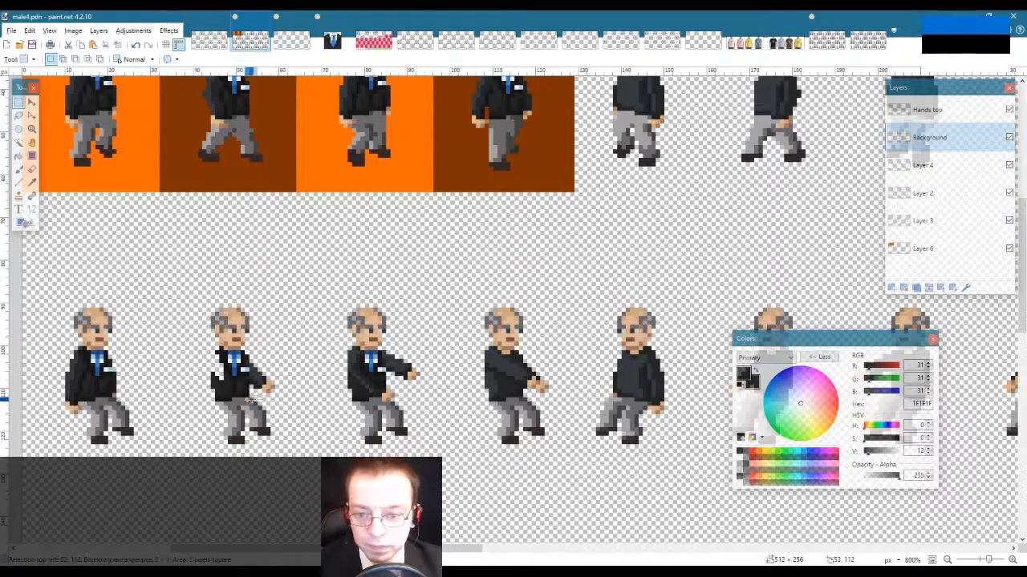
Step: Copy the third sitting frame's front jacket sleeve and hand on the Hands top layer onto the second sitting frame
click(922, 110)
drag(314, 309, 455, 428)
click(18, 142)
click(359, 371)
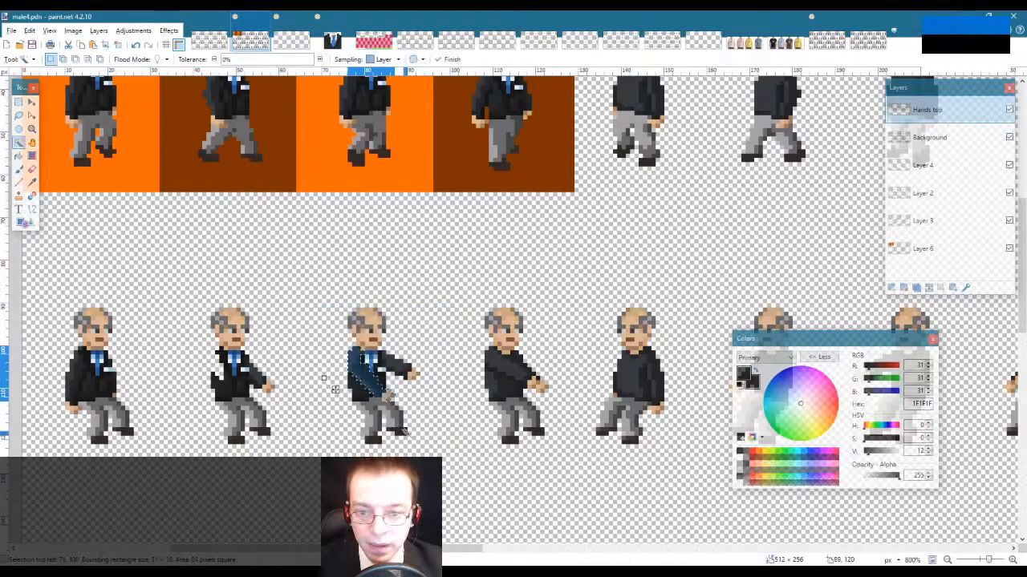
key(s)
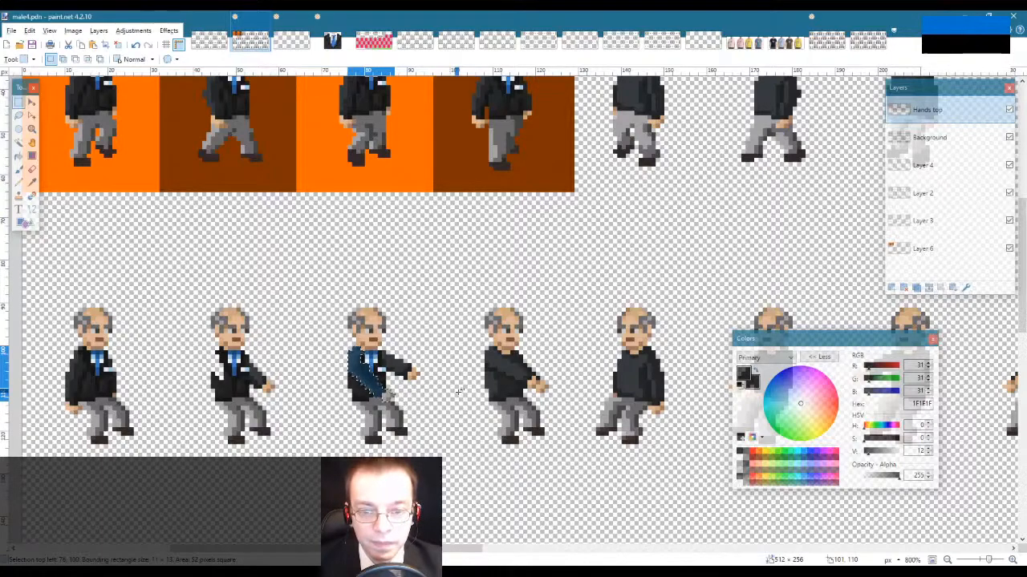
click(29, 30)
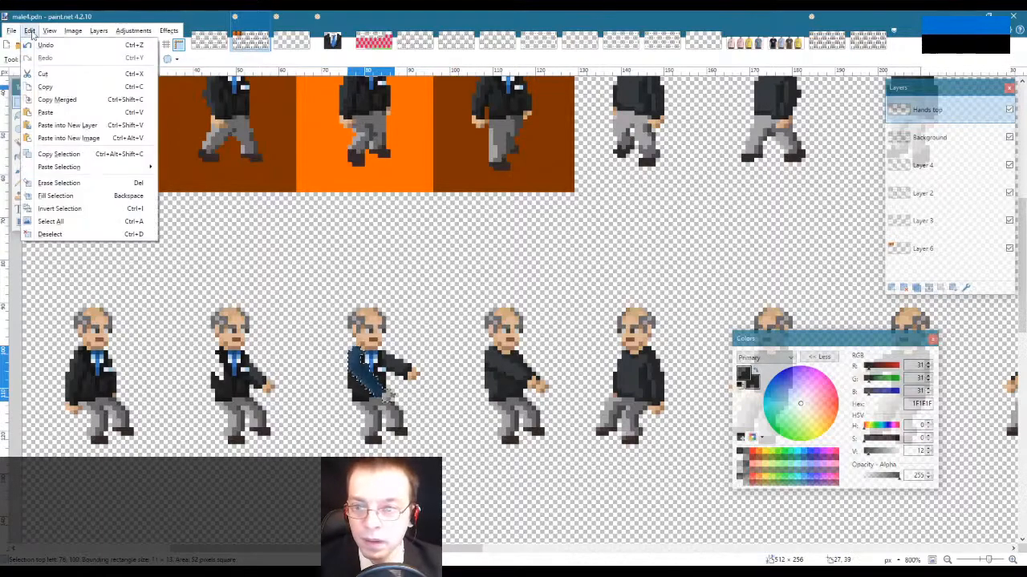
click(49, 97)
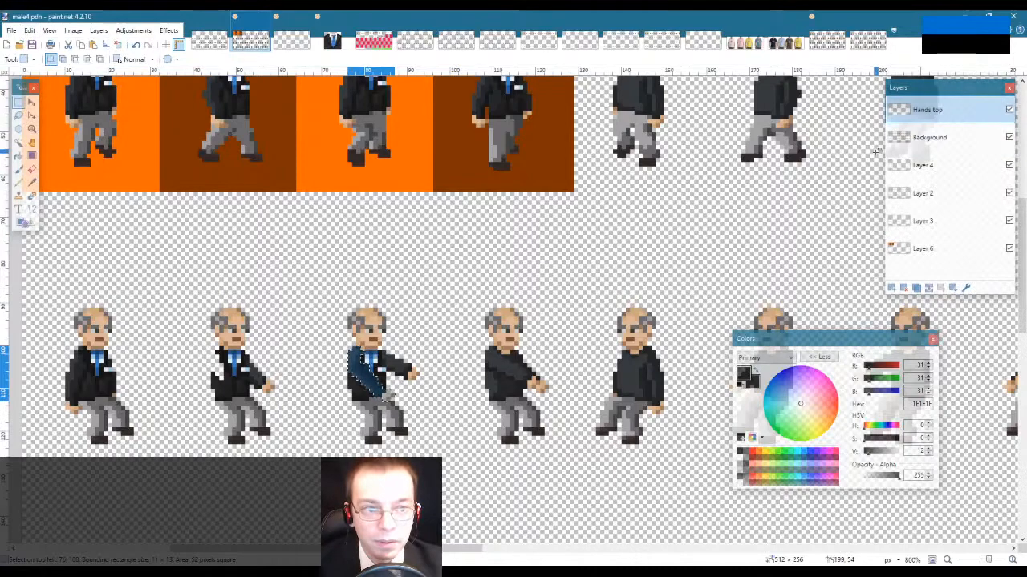
key(ctrl+v)
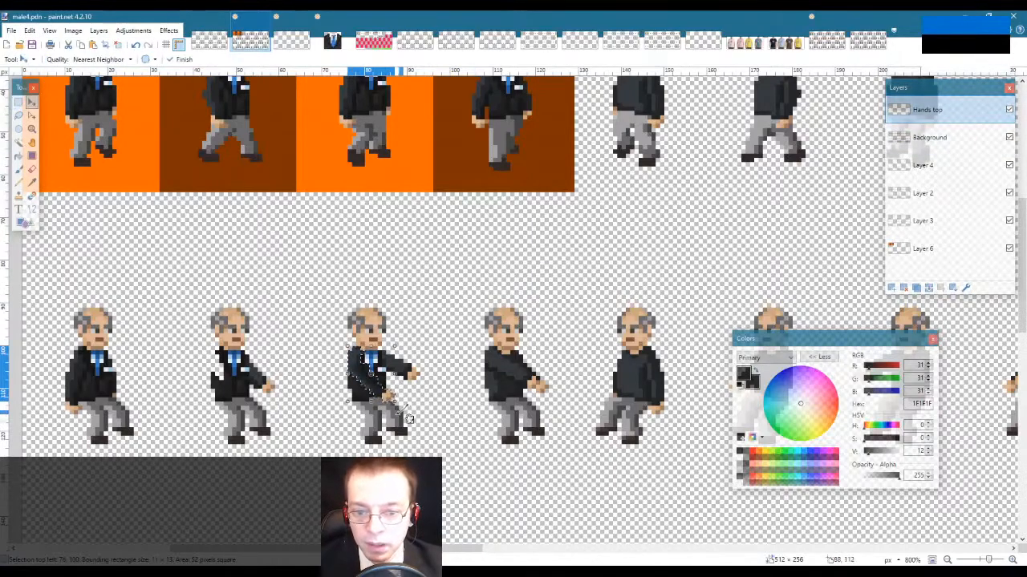
drag(409, 420, 272, 420)
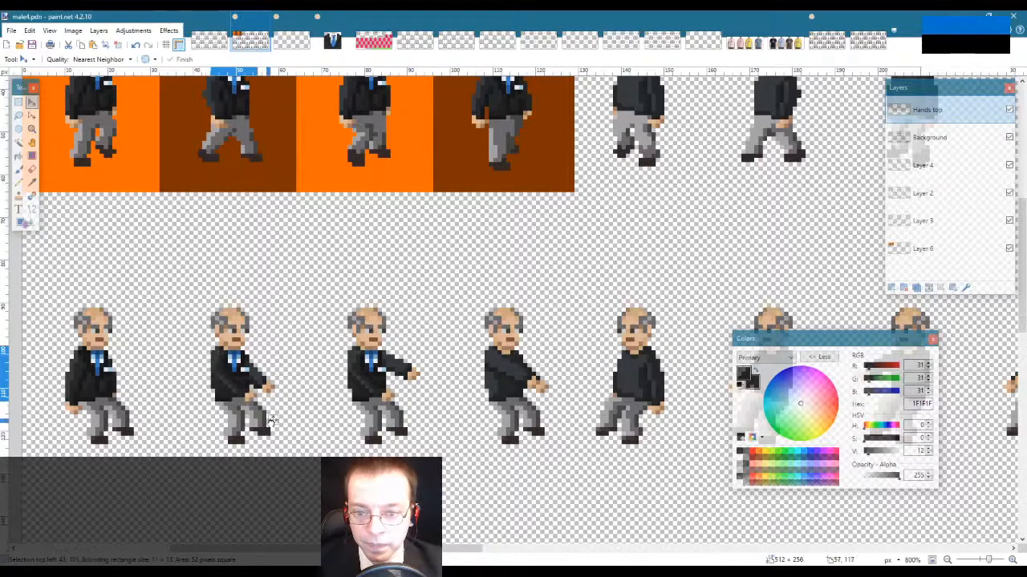
key(s)
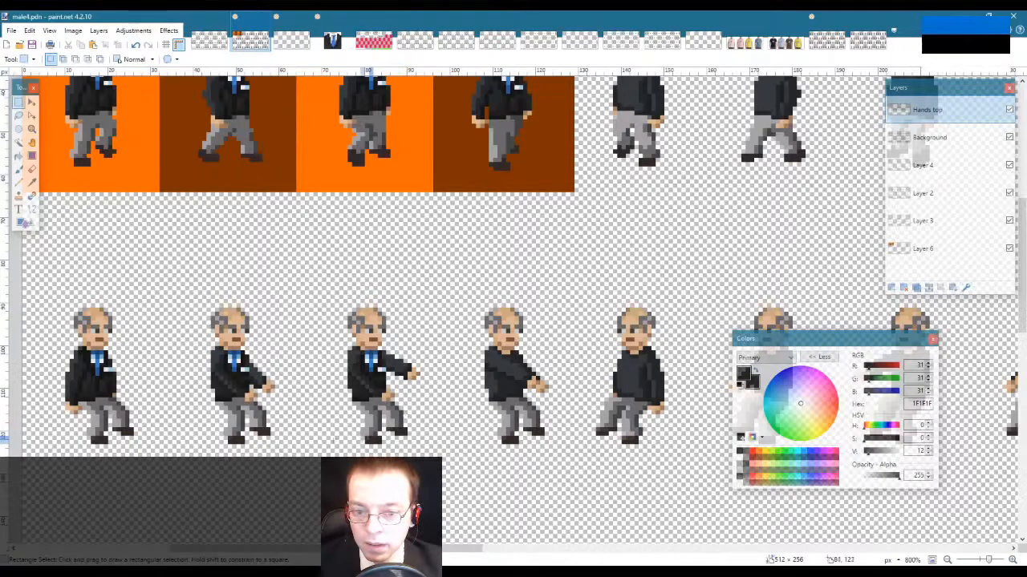
Step: Hide Layer 4 and move the fourth sitting frame's front sleeve and hand from the Background layer to the Hands top layer
drag(295, 551, 326, 550)
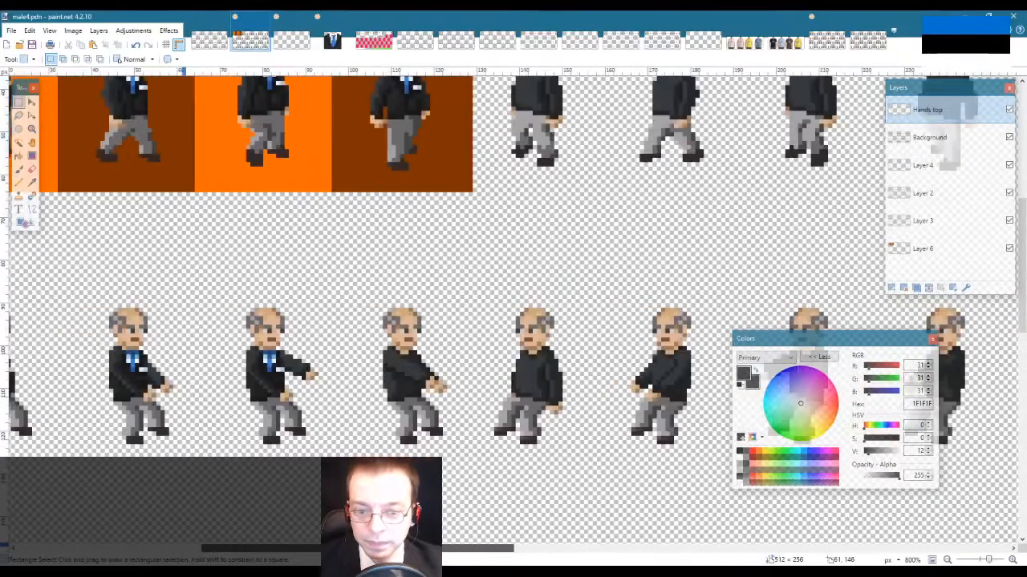
click(32, 129)
click(409, 394)
click(409, 394)
click(409, 394)
click(408, 393)
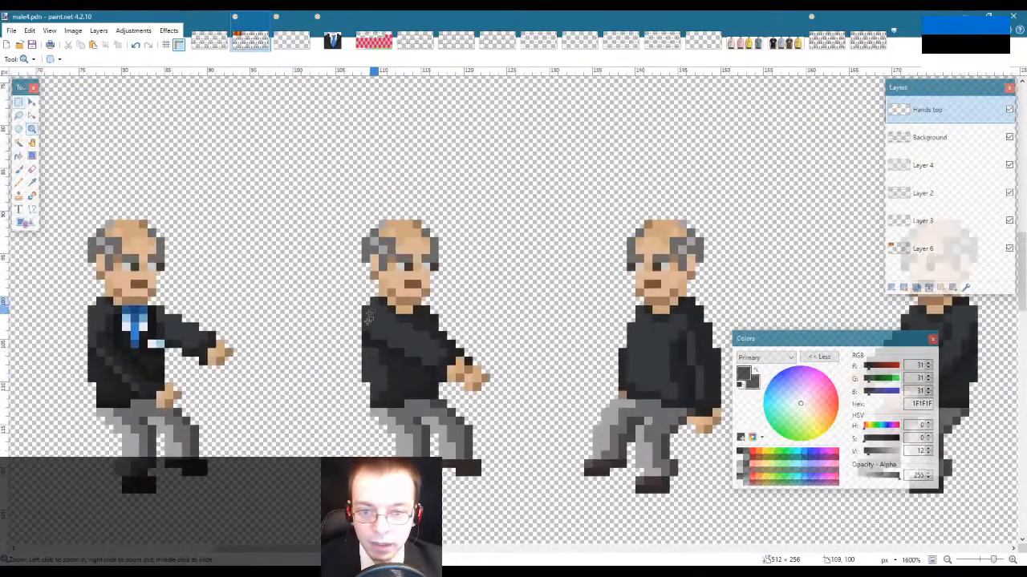
key(s)
mouse_move(366, 304)
mouse_down()
mouse_move(367, 333)
mouse_move(384, 343)
mouse_up()
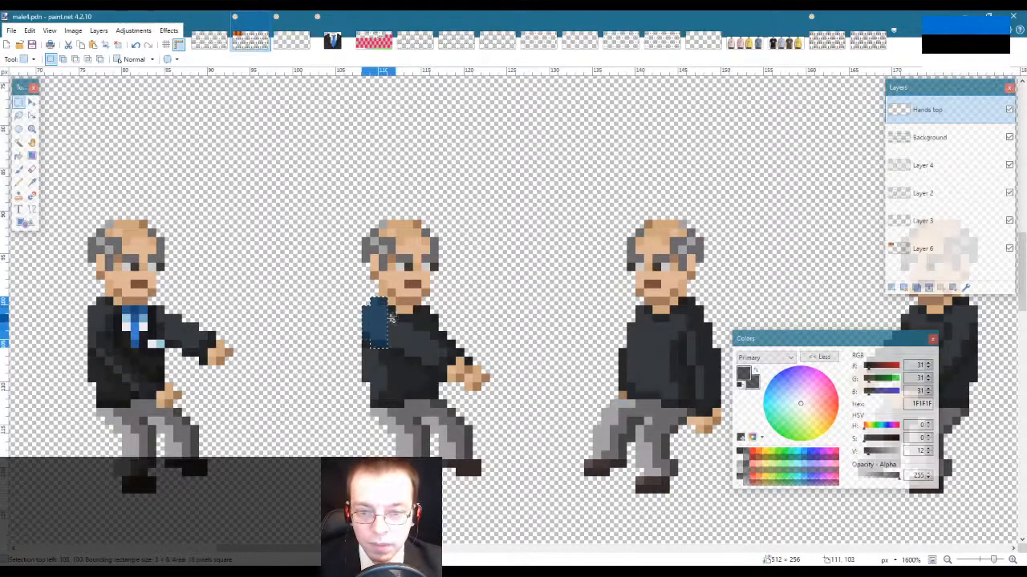
drag(393, 314, 393, 353)
mouse_move(400, 318)
mouse_down()
mouse_move(425, 358)
mouse_move(414, 358)
mouse_up()
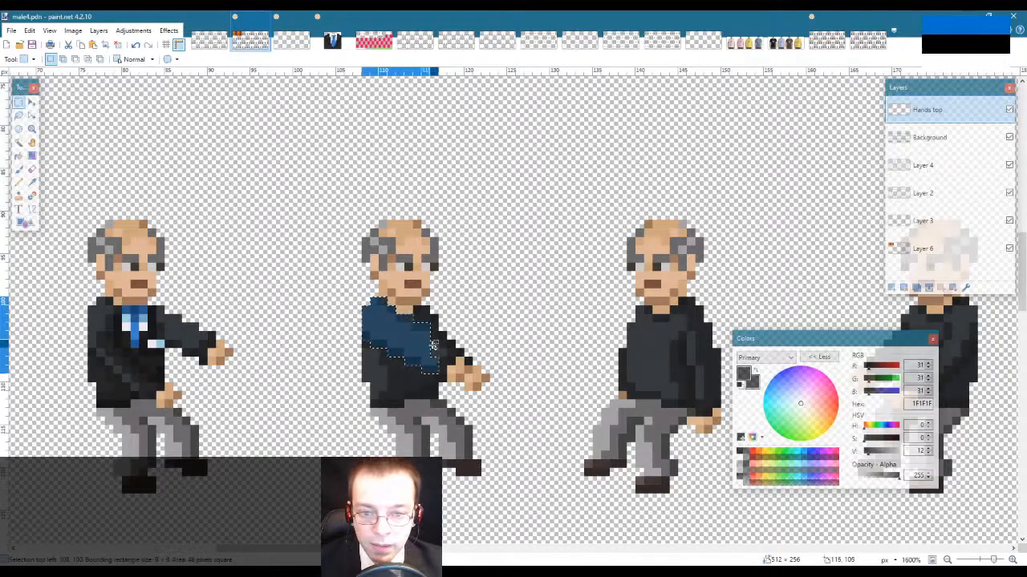
mouse_move(442, 363)
mouse_down()
mouse_move(442, 376)
mouse_move(435, 351)
mouse_move(453, 376)
mouse_move(472, 371)
mouse_up()
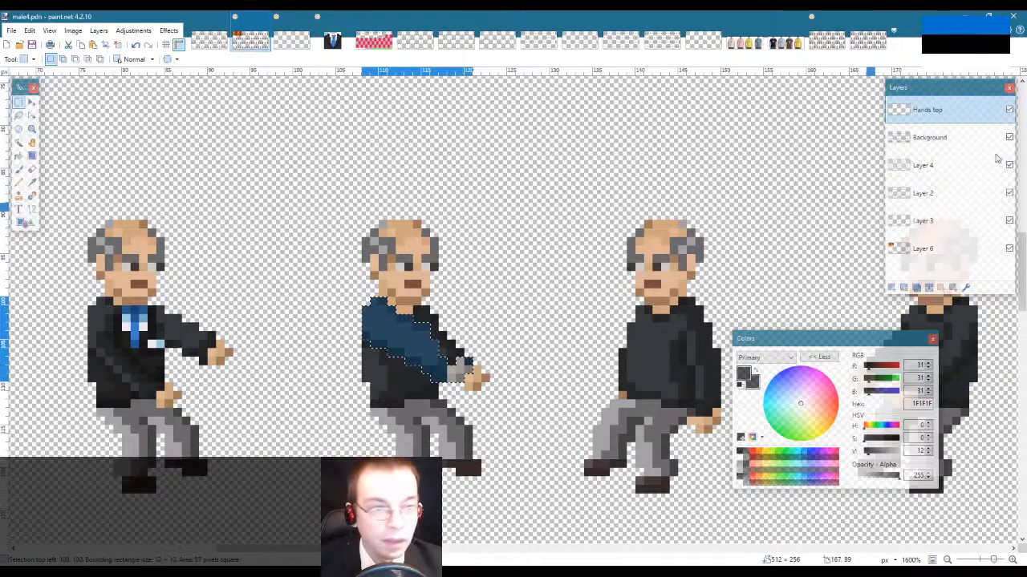
click(1009, 165)
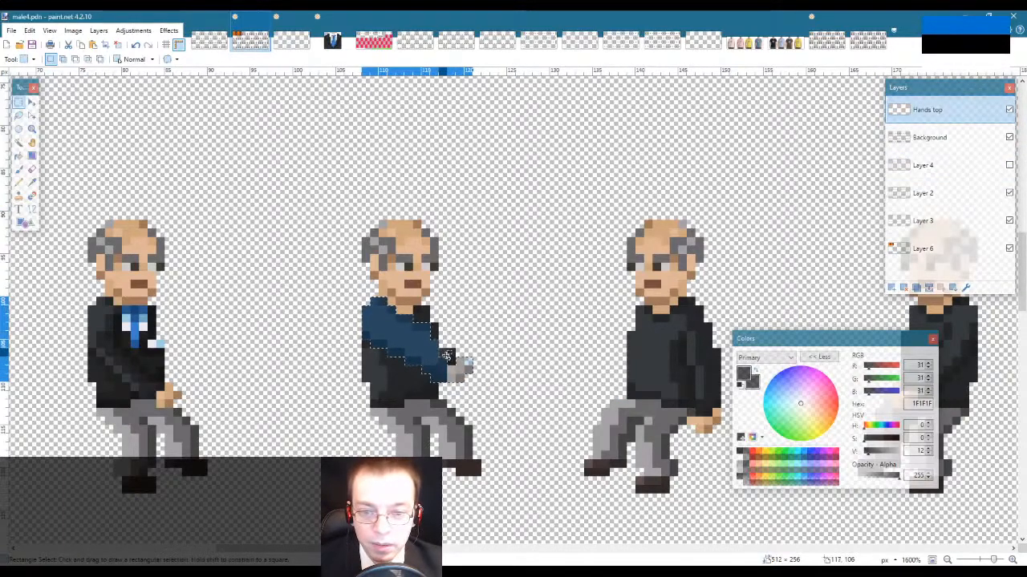
drag(443, 354, 450, 364)
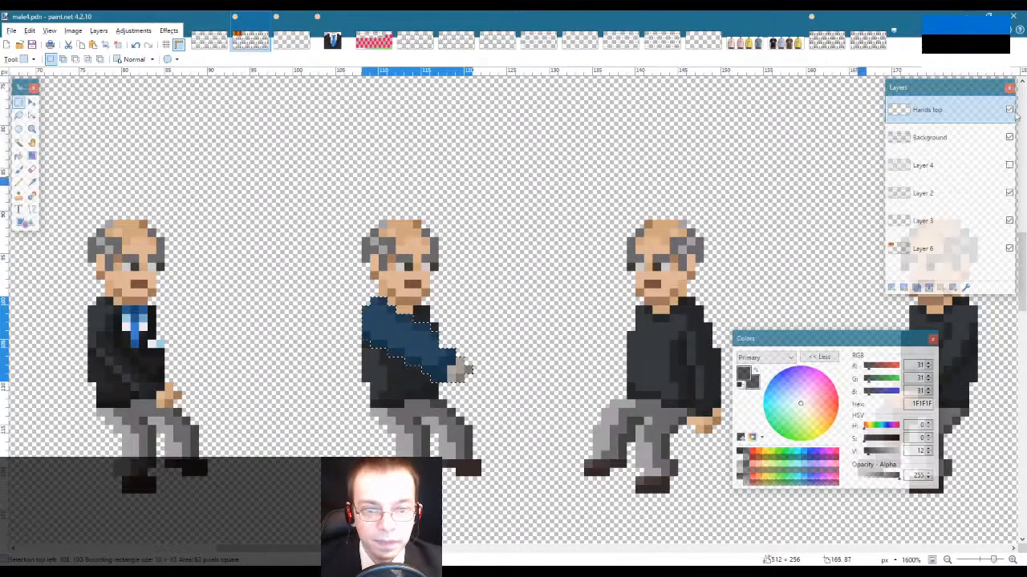
click(931, 137)
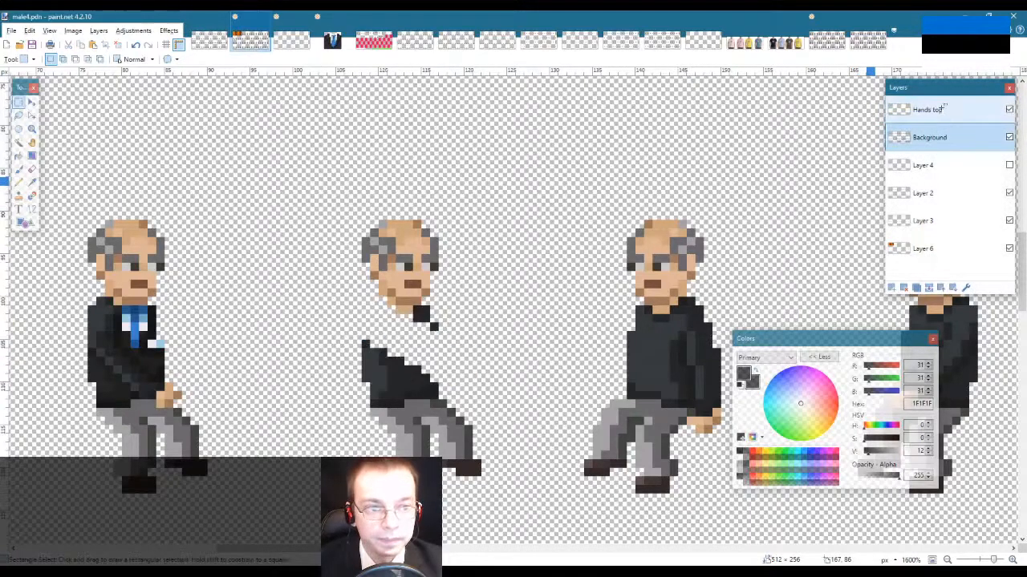
click(943, 113)
key(m)
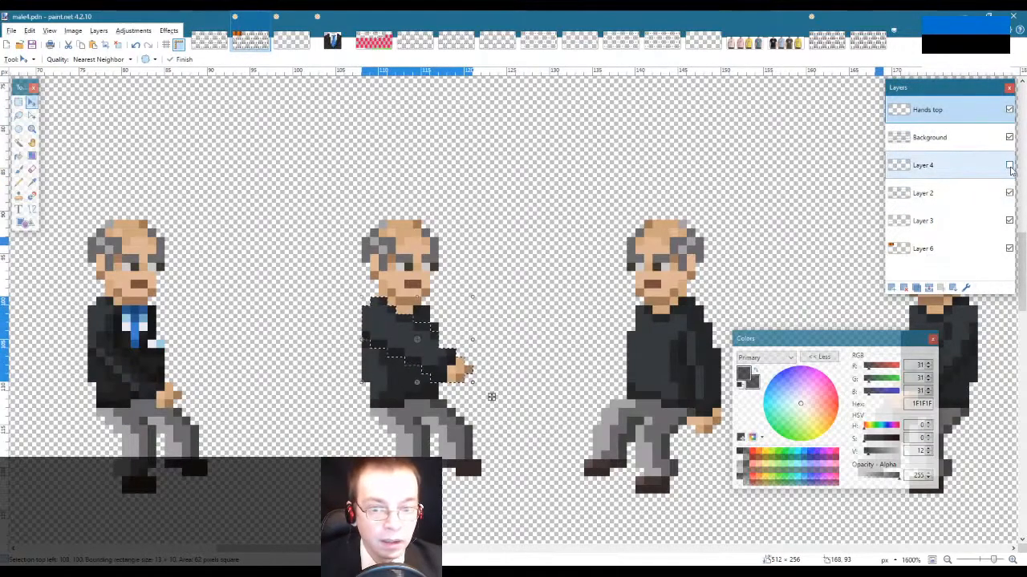
key(ctrl+d)
key(s)
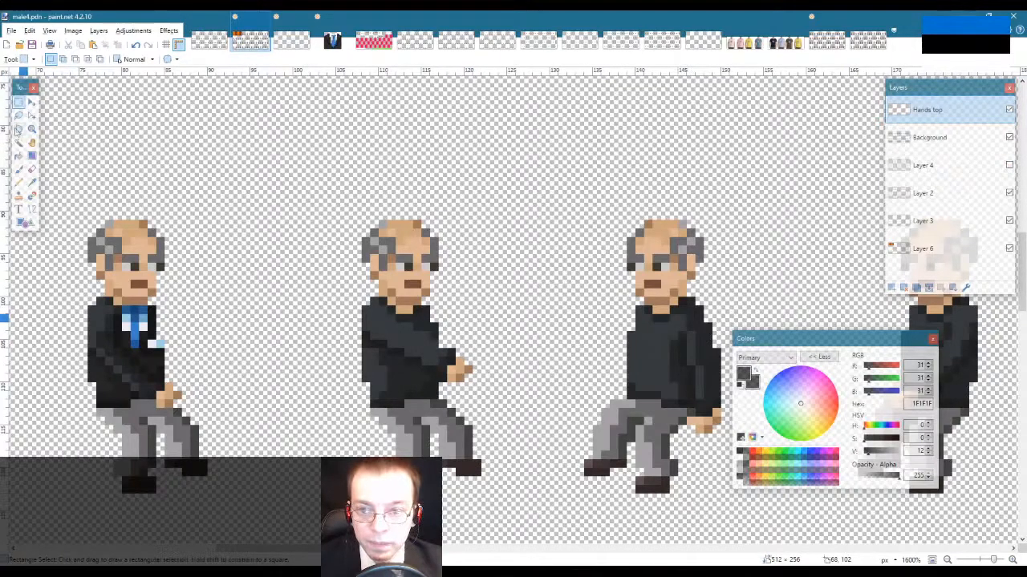
click(32, 129)
click(425, 325)
click(426, 326)
click(426, 326)
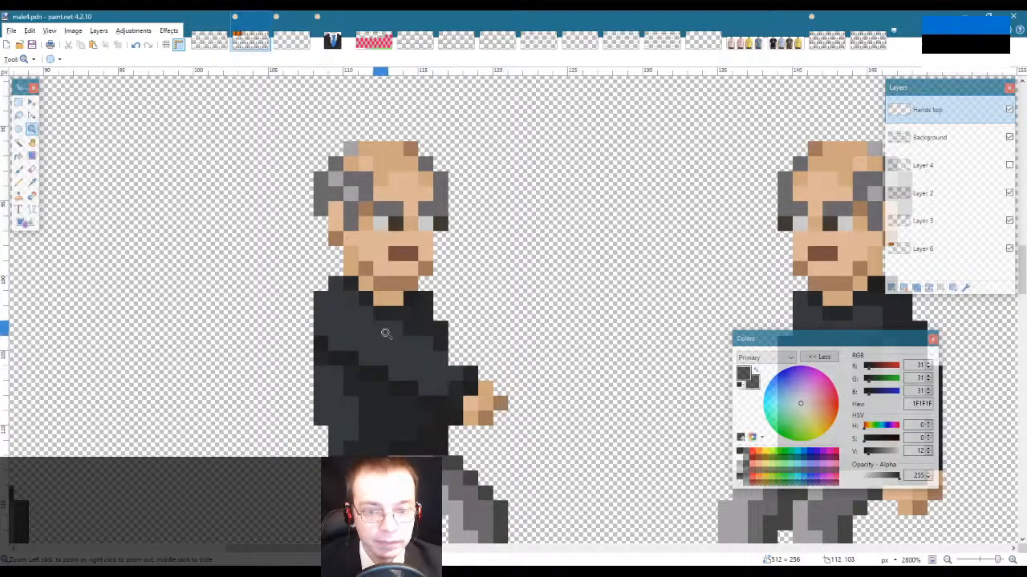
key(s)
drag(373, 308, 438, 347)
click(537, 346)
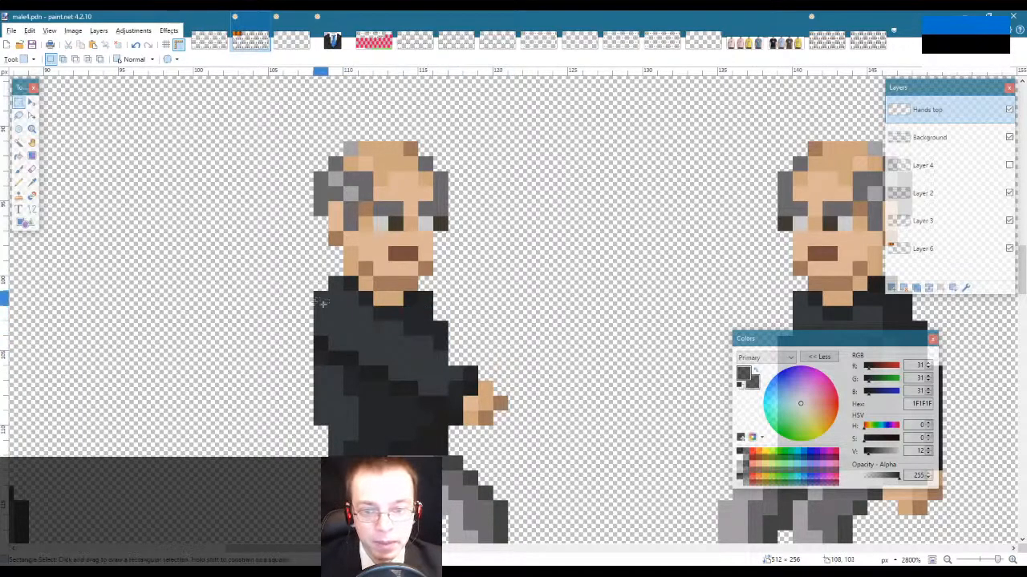
Step: Copy the third sitting frame's jacket torso with shirt and tie on the Background layer onto the fourth sitting frame
click(32, 129)
right_click(125, 277)
right_click(125, 277)
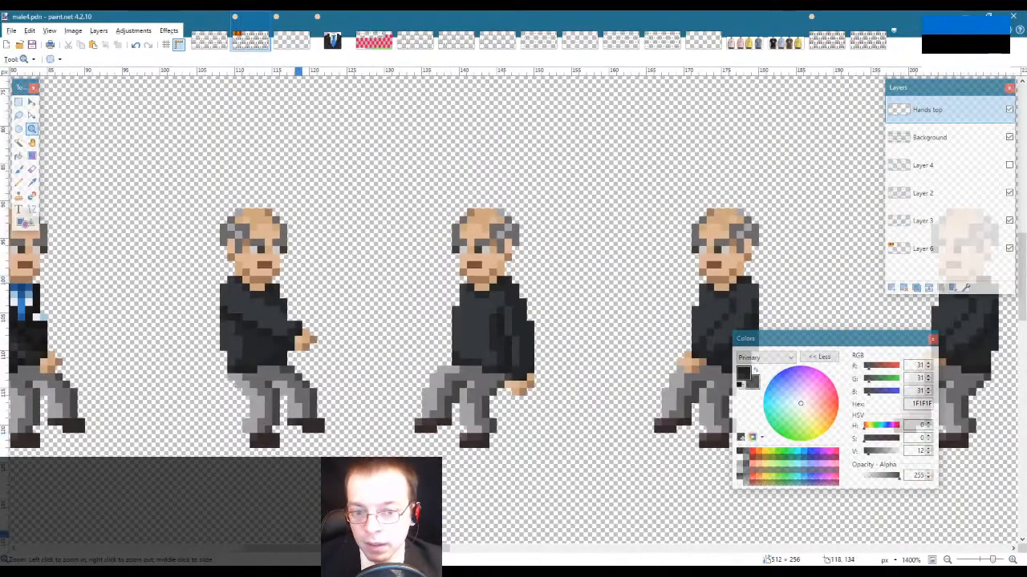
scroll(478, 419, left, 5)
key(s)
drag(198, 239, 341, 389)
click(929, 137)
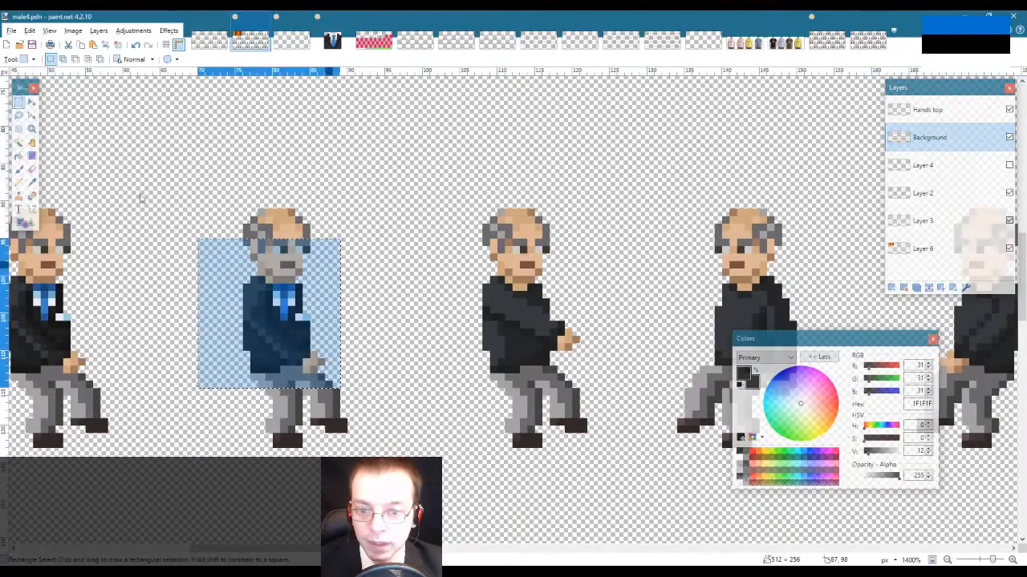
key(m)
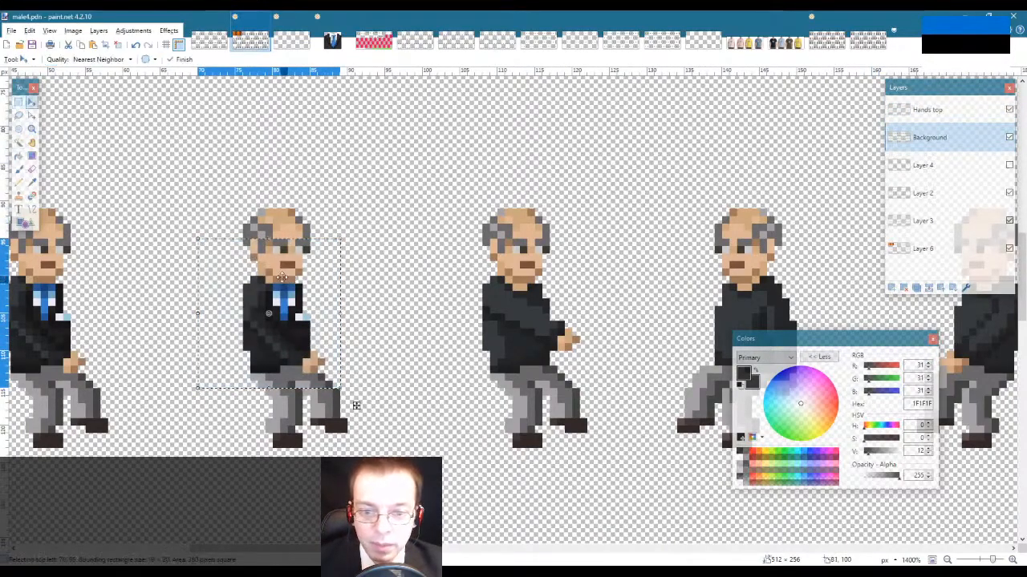
drag(282, 277, 508, 279)
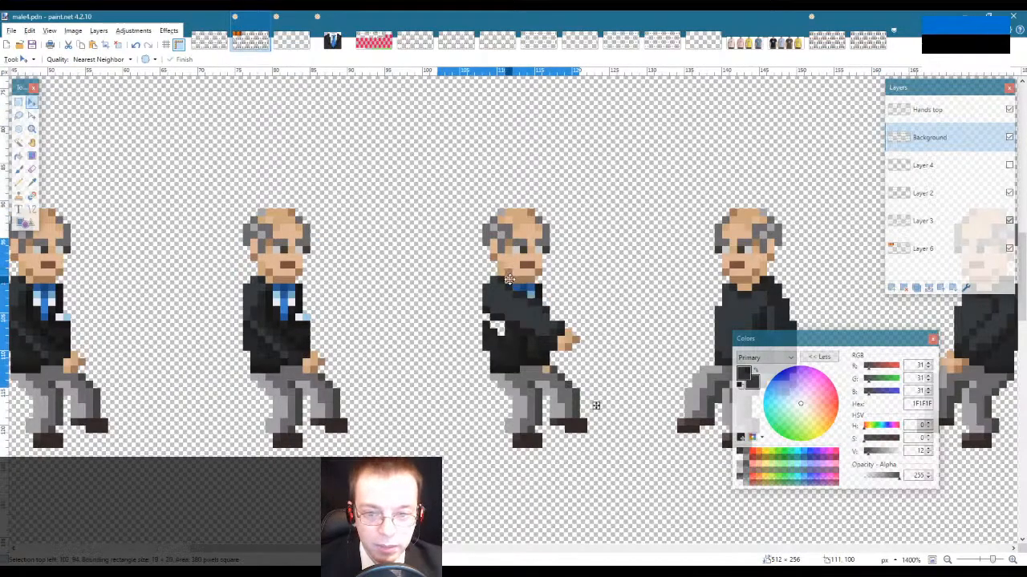
Step: Delete the stray hand pixels beneath the fourth sitting frame's jacket hem on the Background layer
key(s)
drag(538, 370, 546, 370)
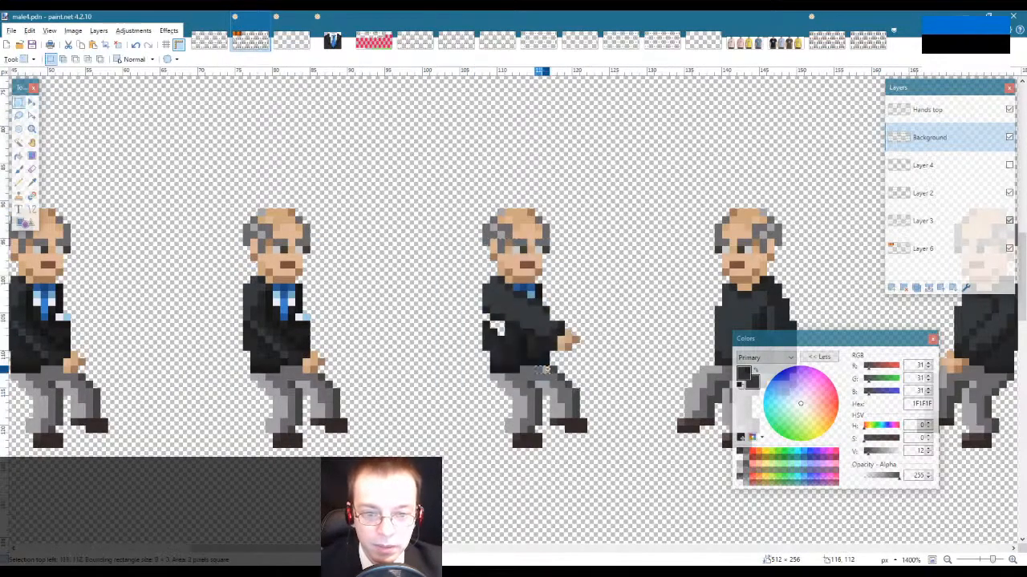
key(Delete)
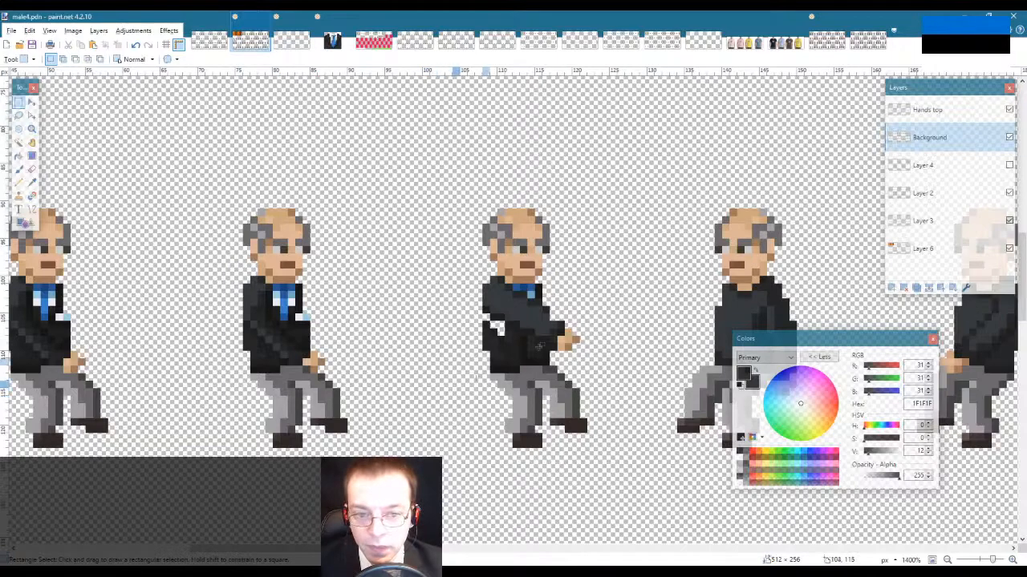
click(928, 110)
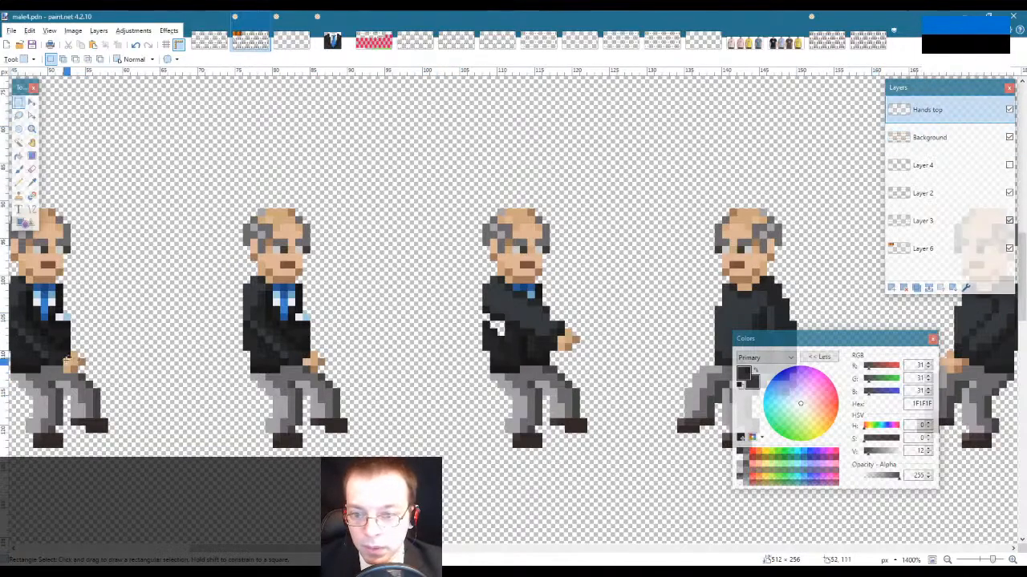
click(69, 365)
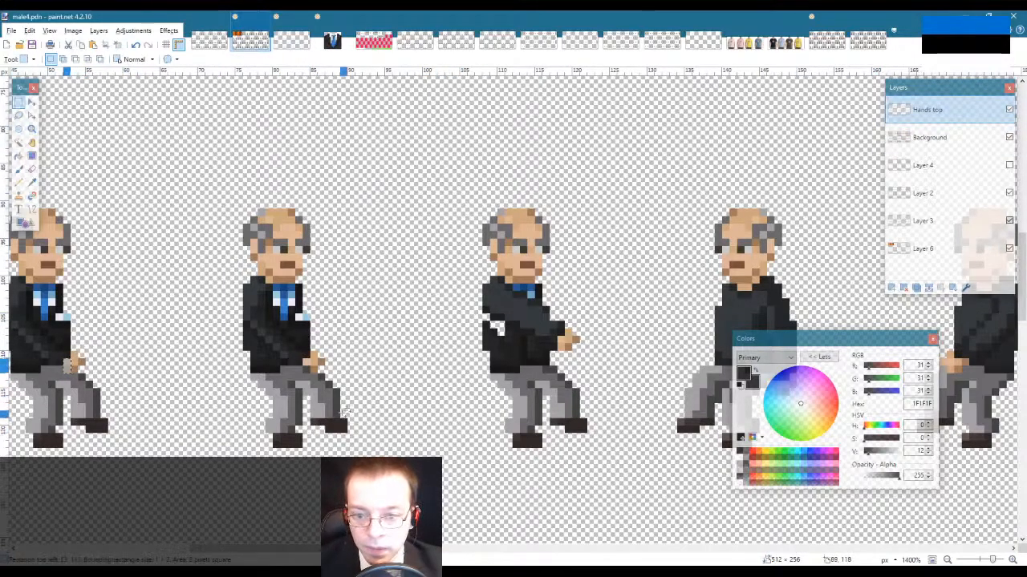
key(m)
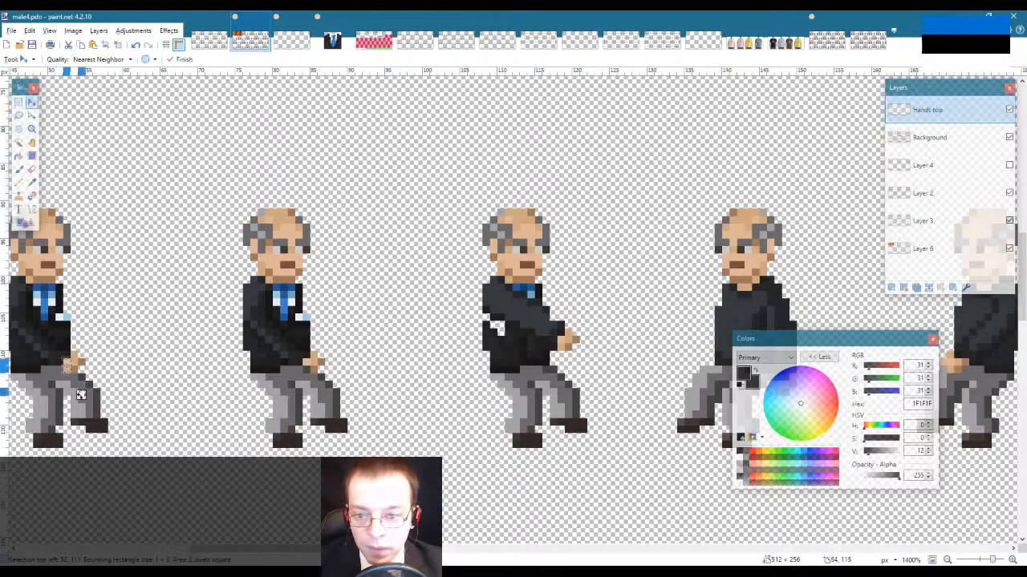
key(s)
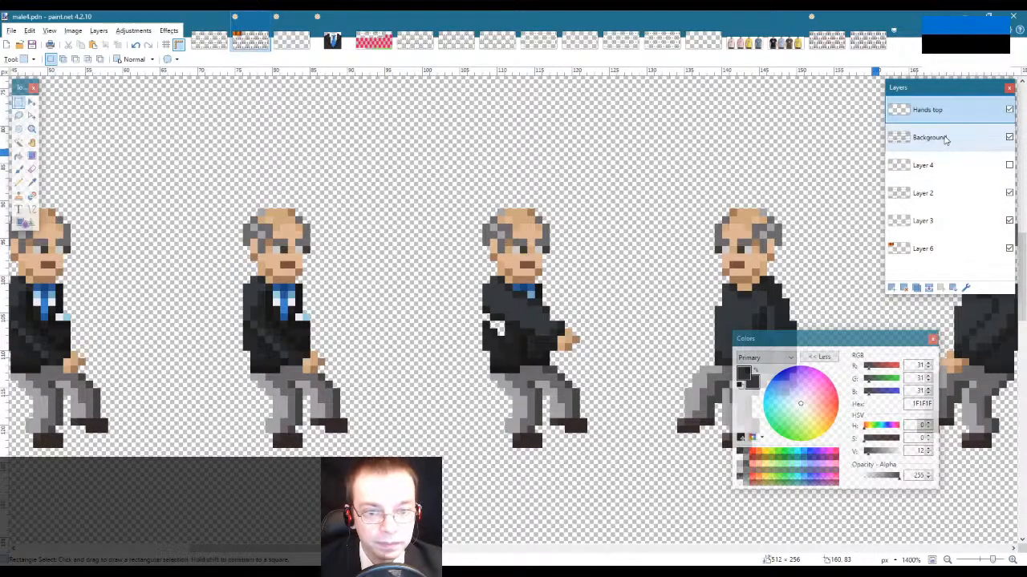
Step: Paint over the white gap below the fourth frame's front sleeve on the Background layer in 252728 and 1F1F1F, using male3.png's matching shirt frame as reference
click(944, 137)
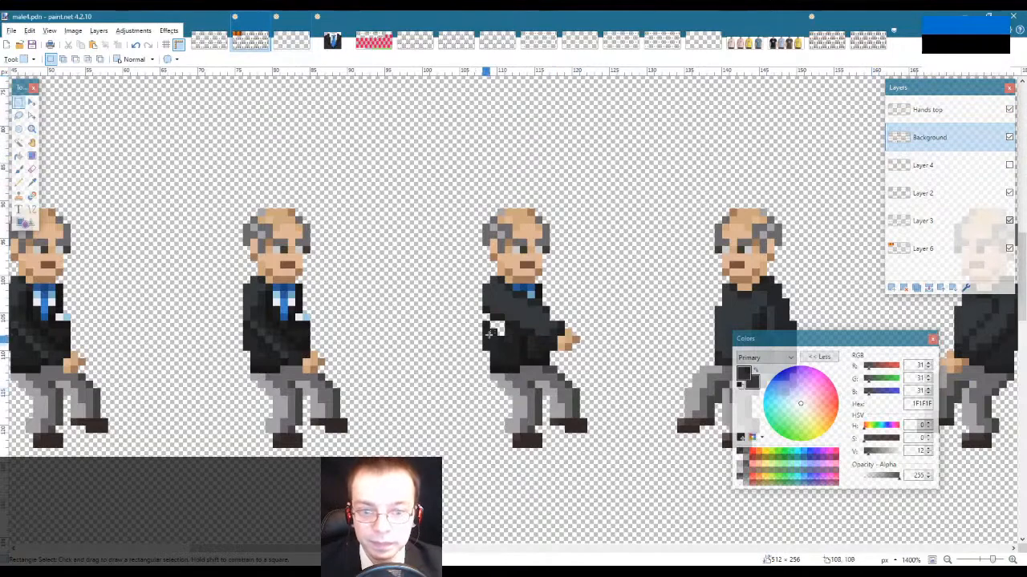
click(287, 37)
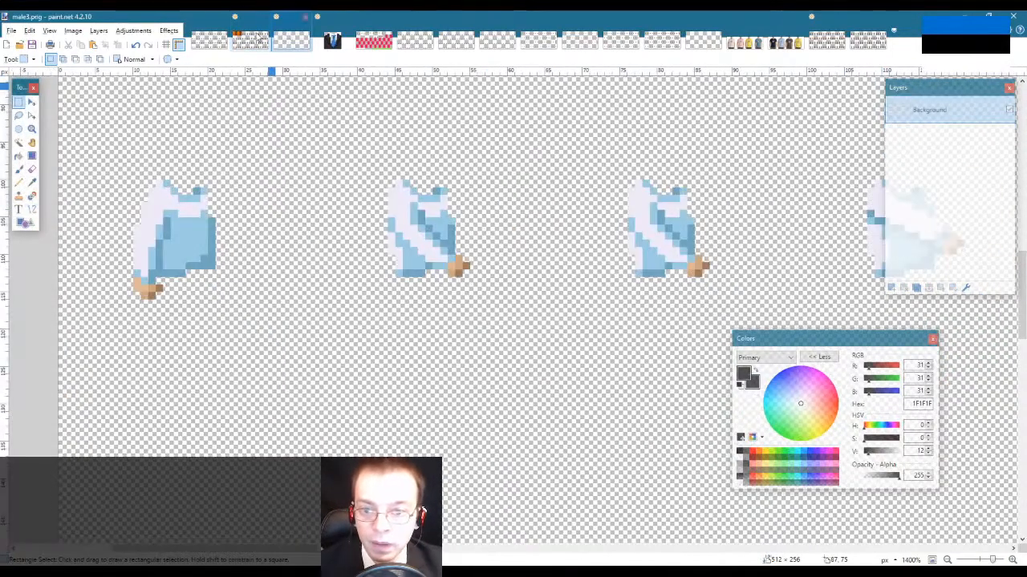
scroll(309, 321, up, 3)
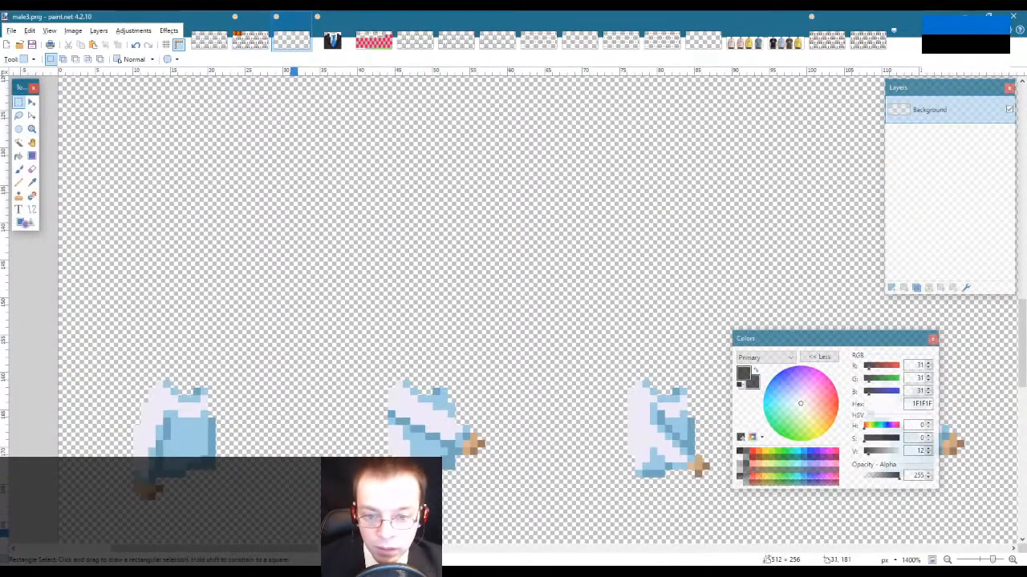
scroll(294, 497, right, 10)
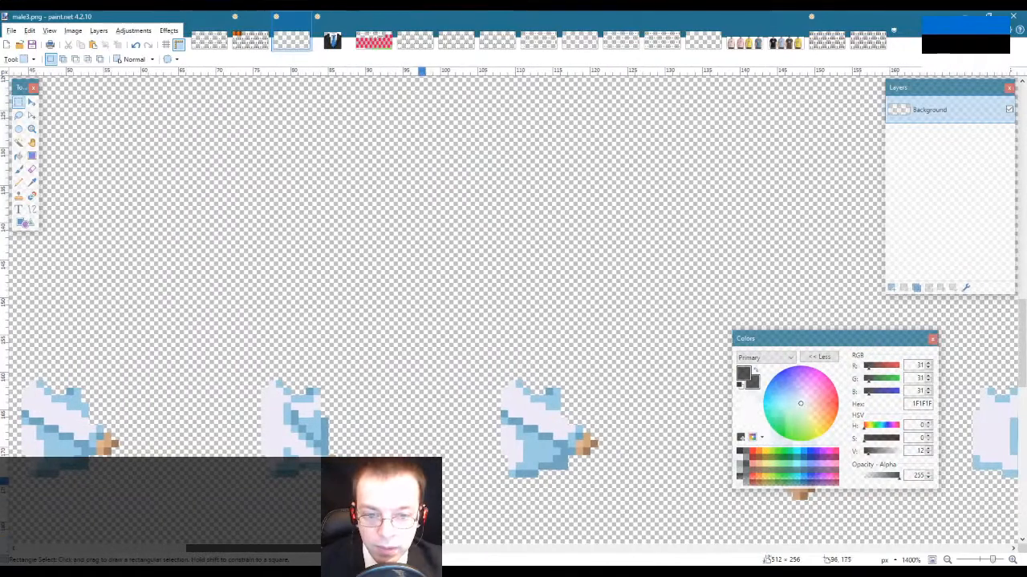
drag(501, 418, 523, 439)
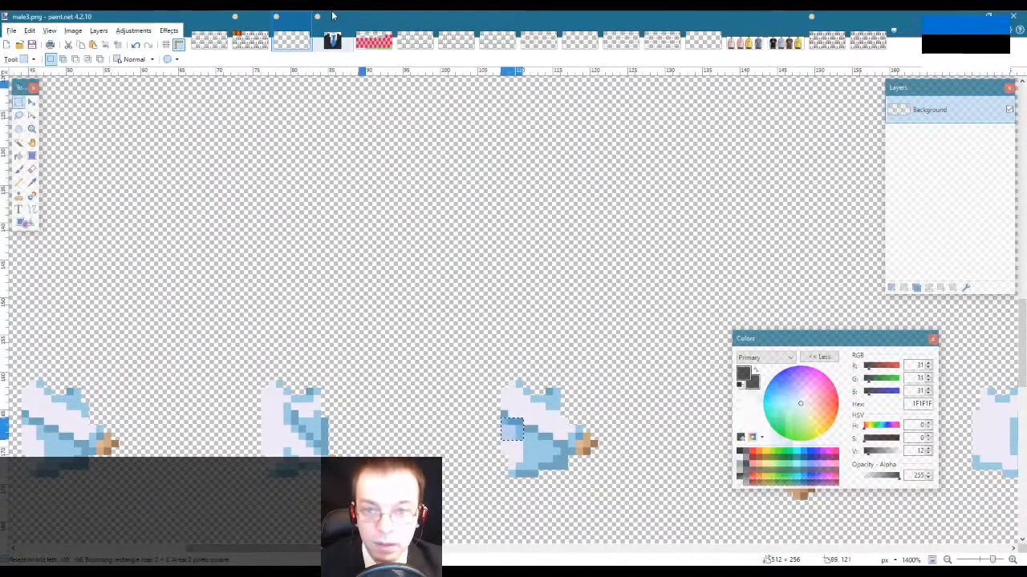
click(251, 38)
key(k)
click(486, 325)
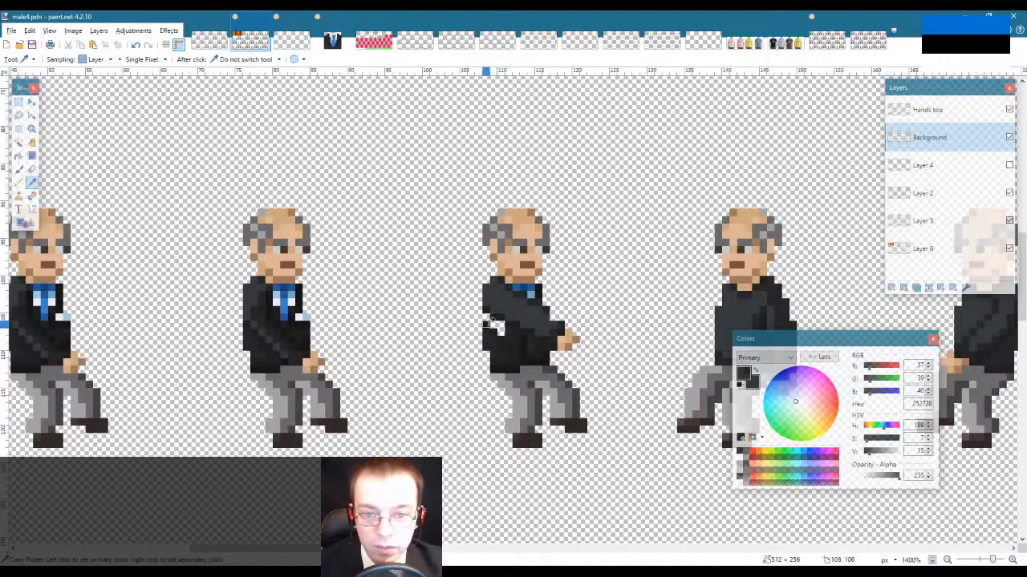
key(p)
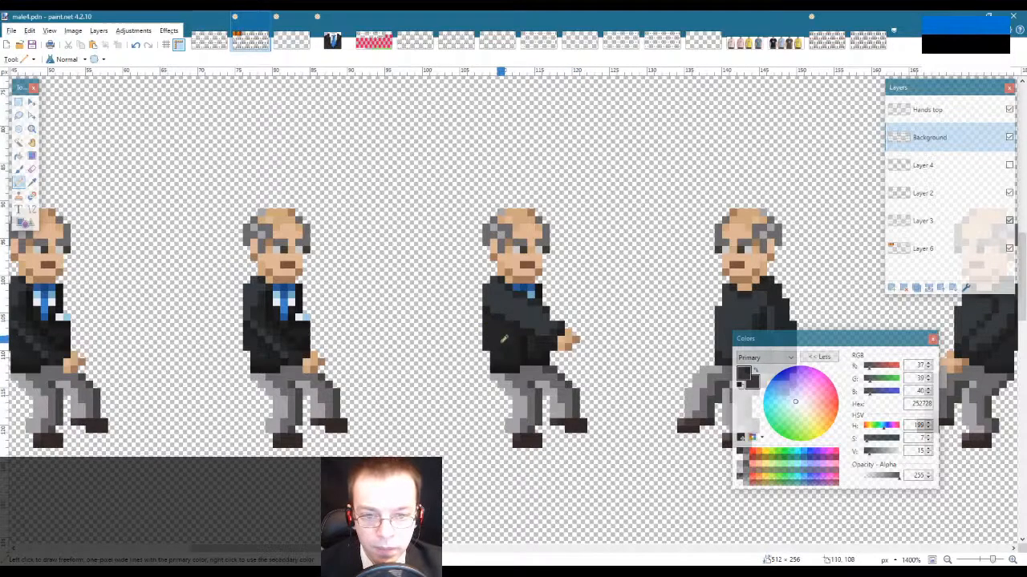
key(k)
click(512, 337)
key(p)
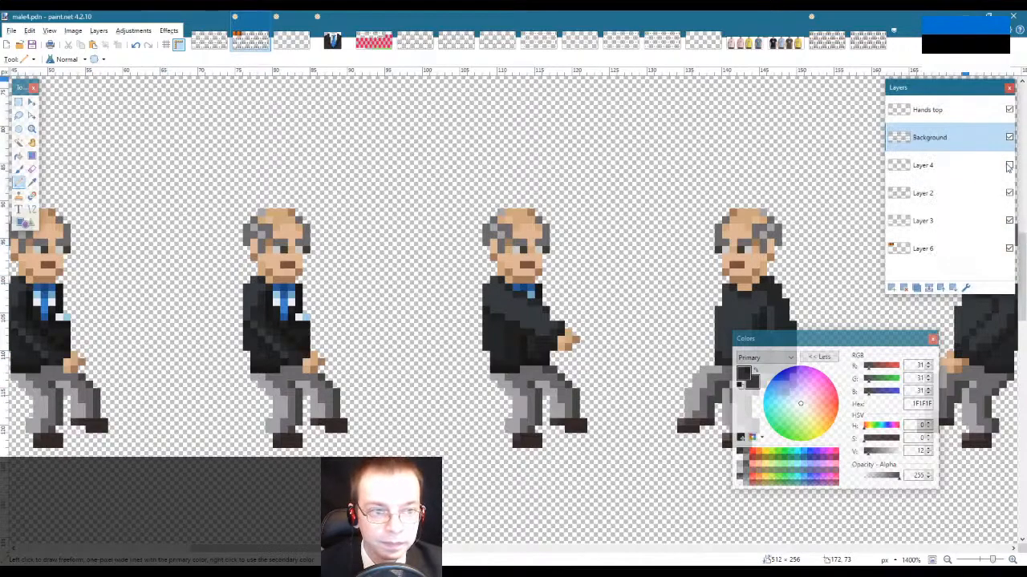
Step: Show Layer 4 and touch up the fourth sitting frame's jacket on the Background layer with the sampled dark colour 161616
click(1008, 164)
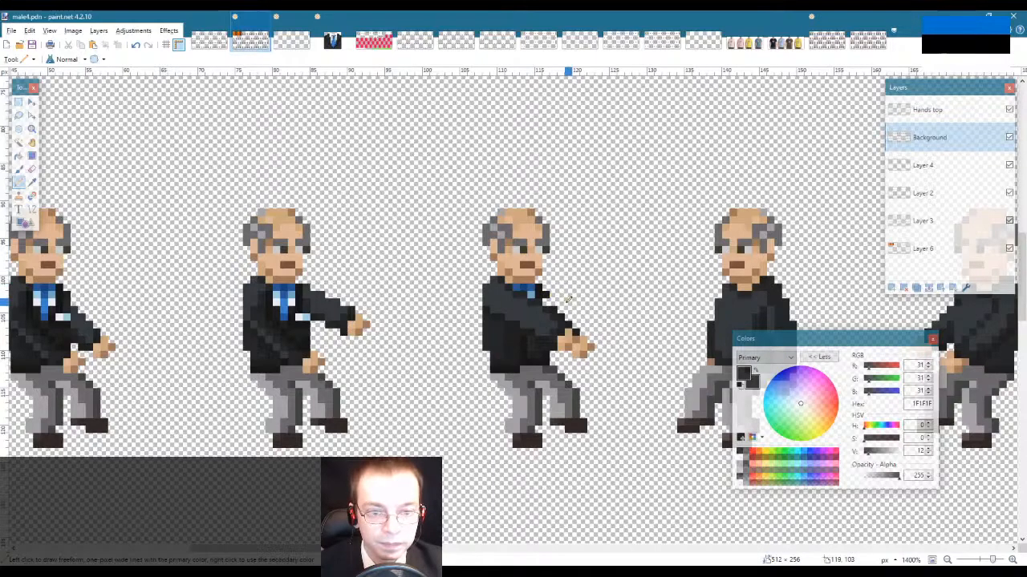
key(k)
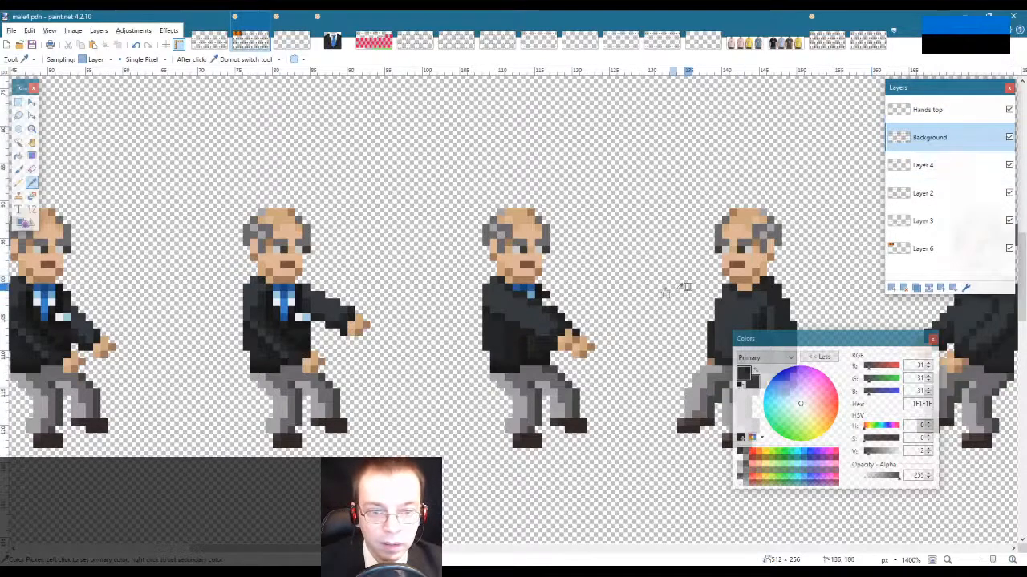
click(544, 300)
key(p)
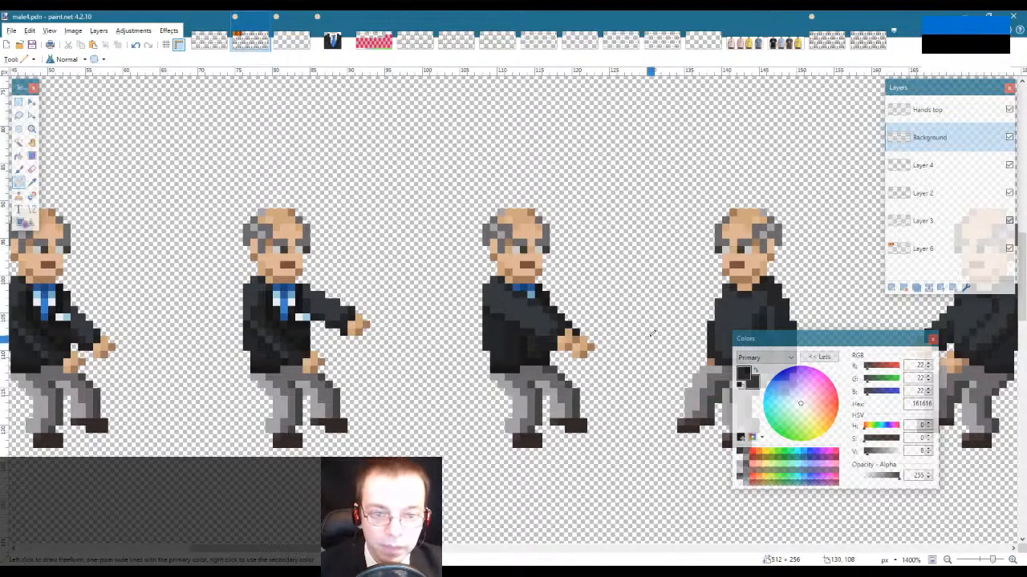
Step: Fill the one-pixel gap between the fourth frame's chest and rear arm on Layer 4 with a copied dark sleeve pixel
click(927, 110)
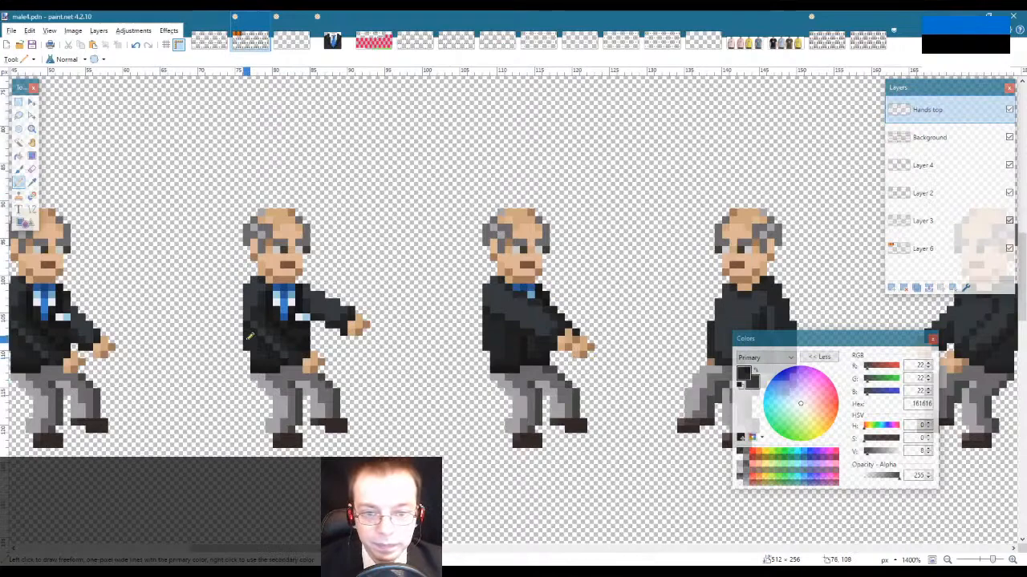
click(32, 130)
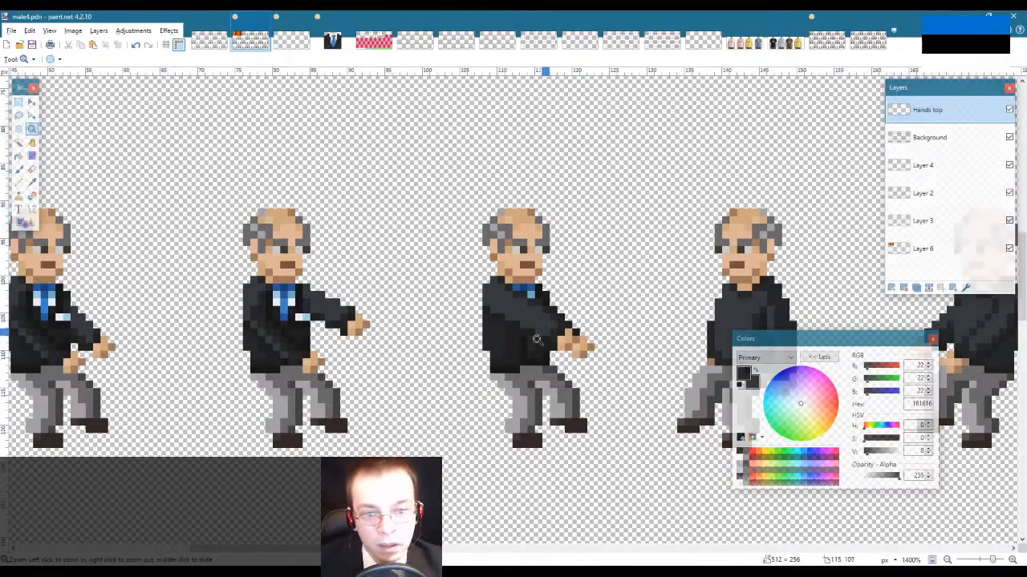
scroll(566, 323, up, 3)
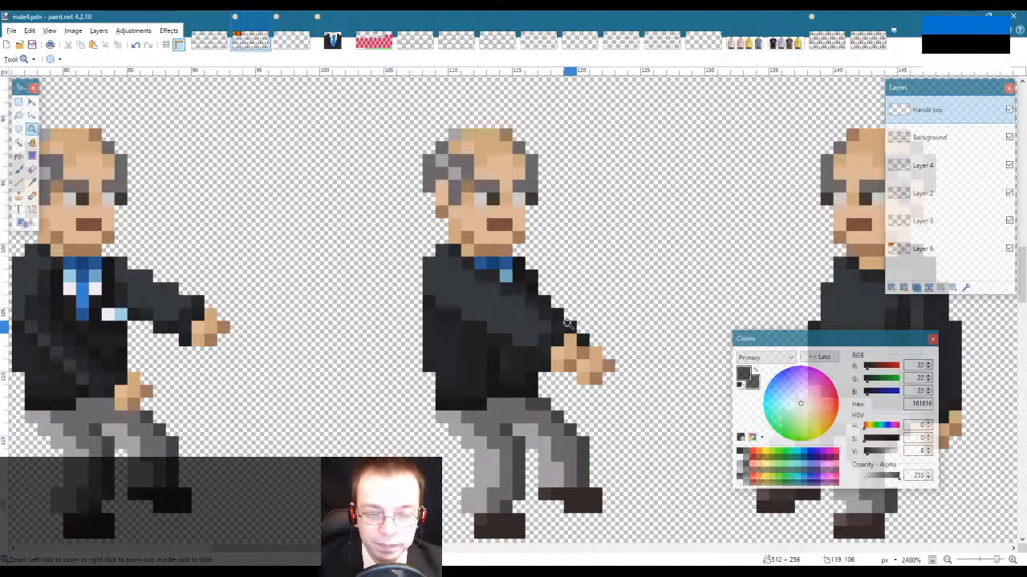
scroll(532, 286, up, 1)
key(s)
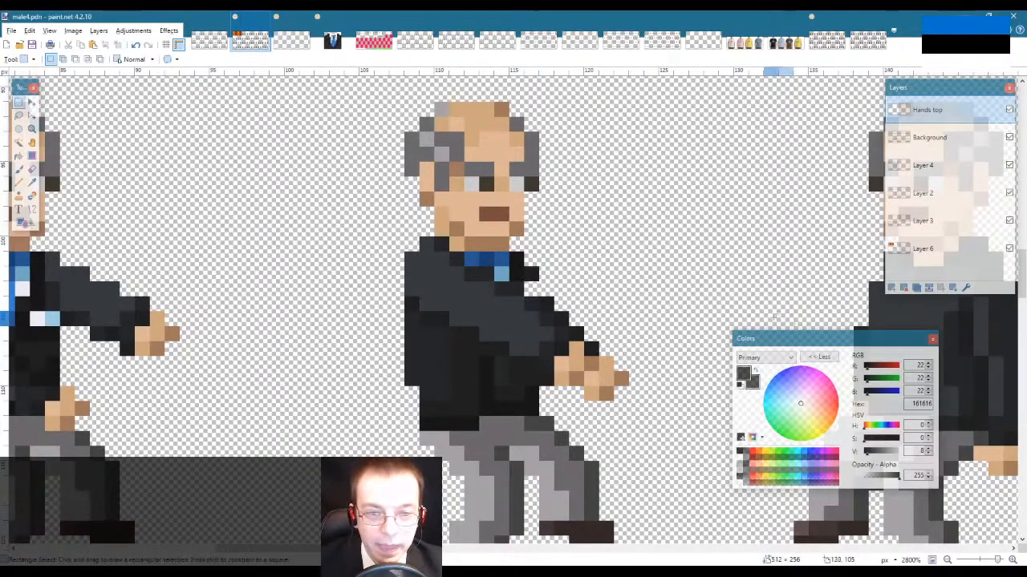
click(935, 161)
key(m)
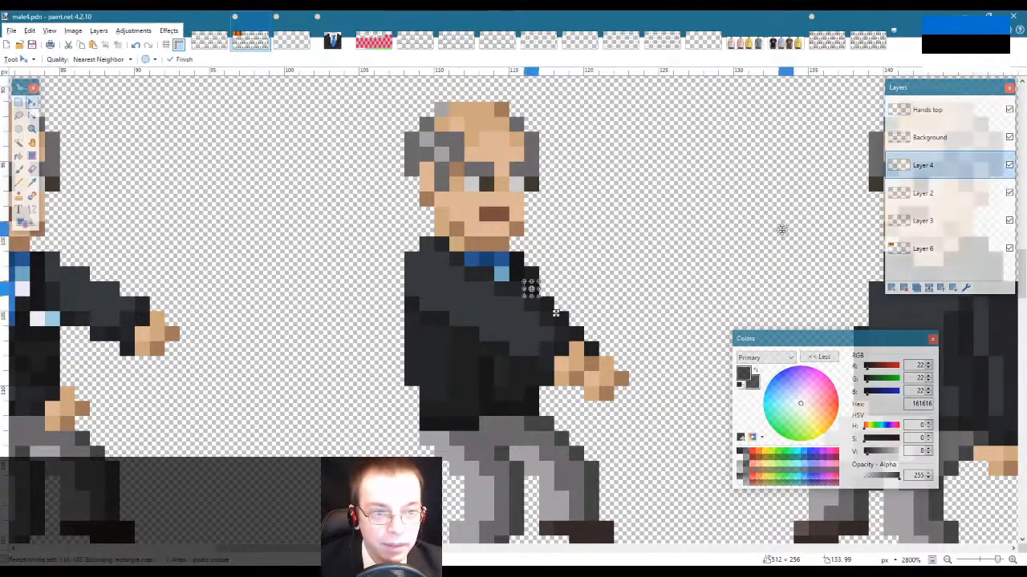
key(s)
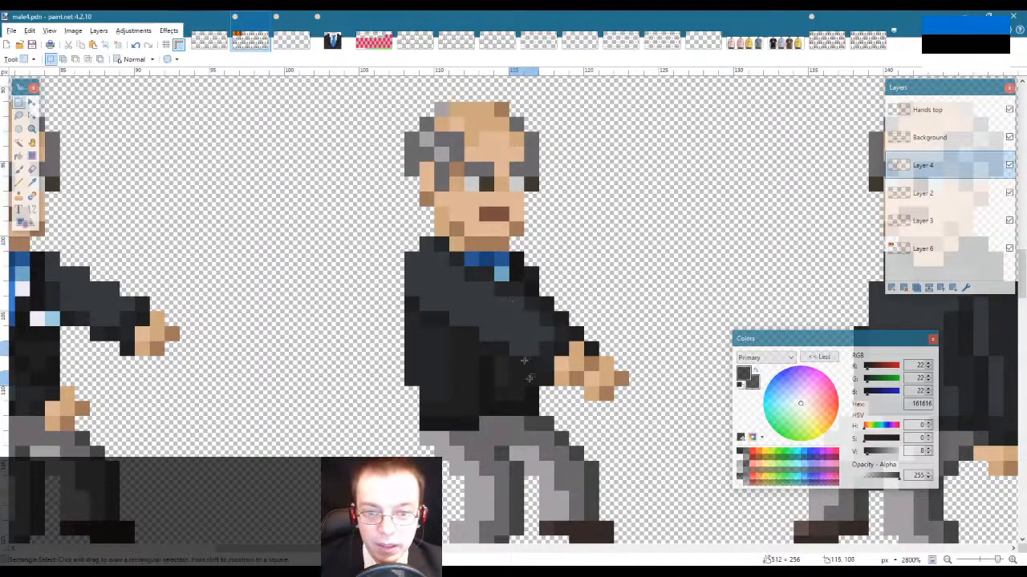
Step: Try to recolour the rear-arm pixel beside the fourth frame's chest on Layer 4 with a sampled colour
key(k)
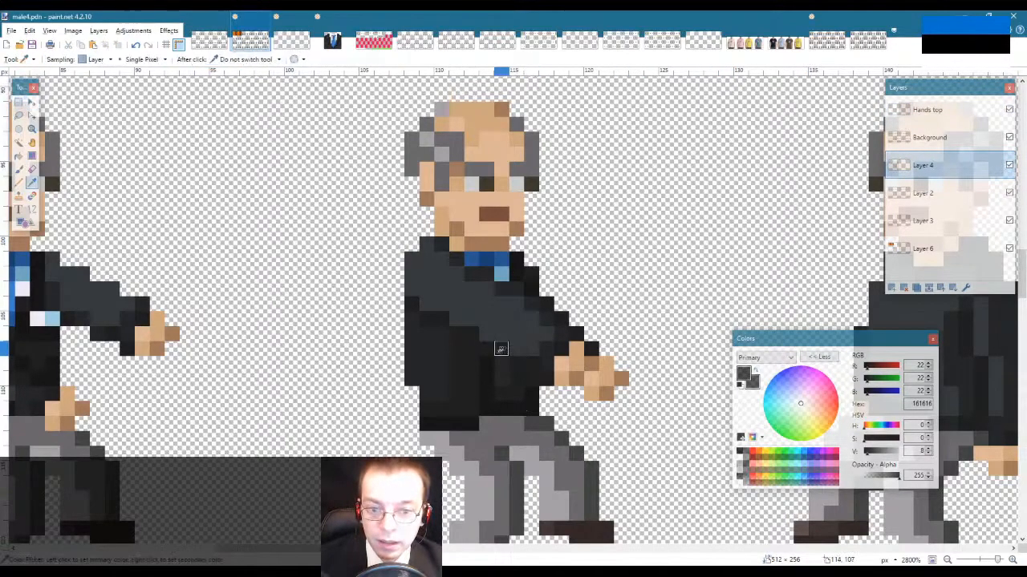
click(549, 324)
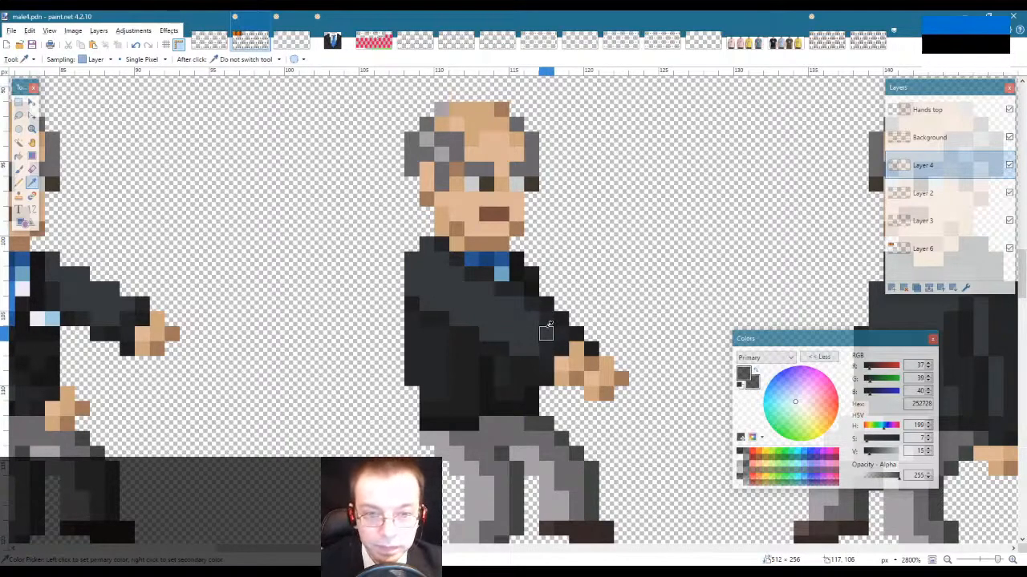
click(521, 270)
key(p)
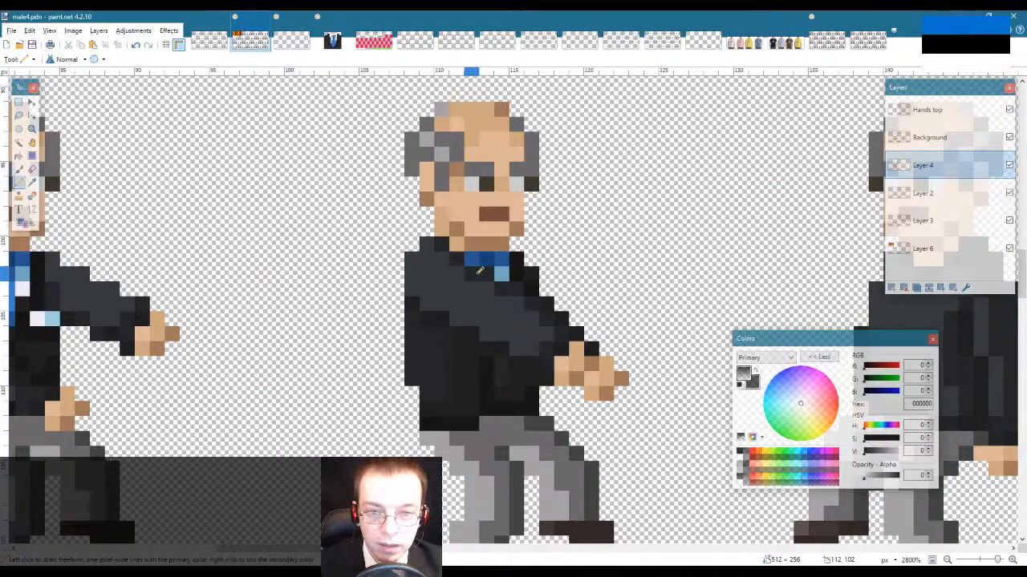
click(531, 287)
key(s)
Step: Darken the area under the fourth sitting frame's blue collar on the Hands top layer with 161616 sampled from the Background layer's jacket
click(927, 112)
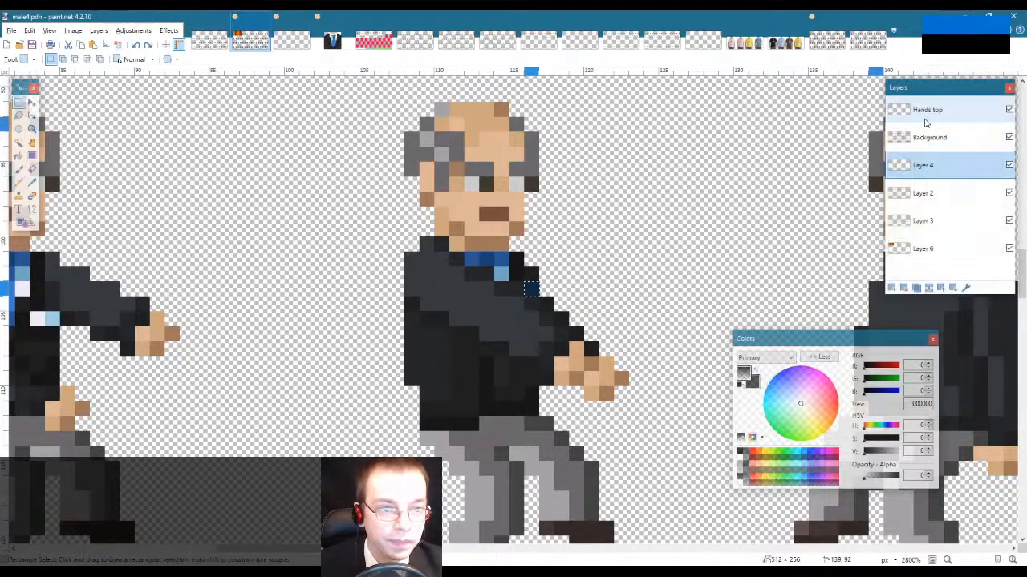
click(646, 265)
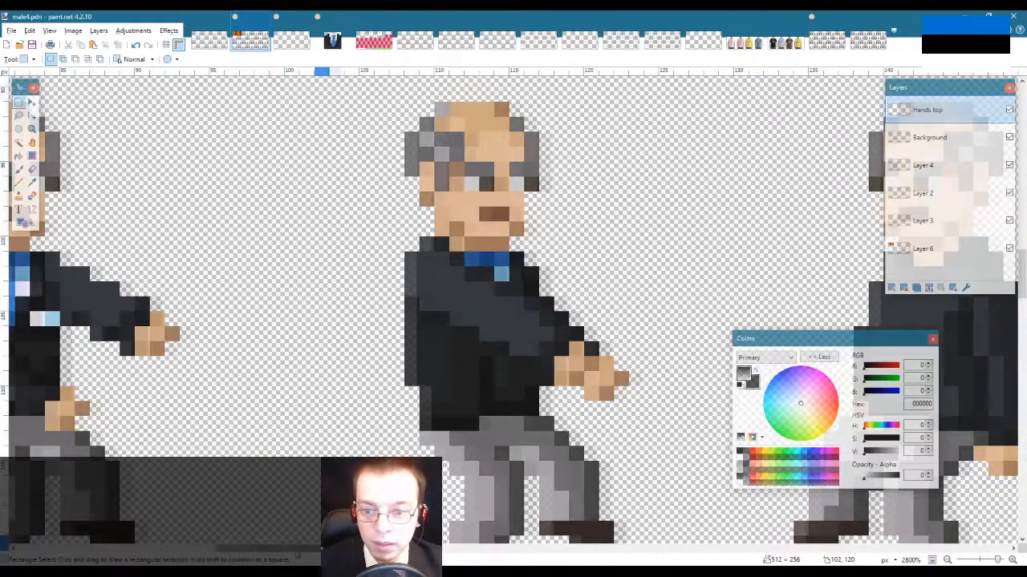
scroll(265, 433, left, 5)
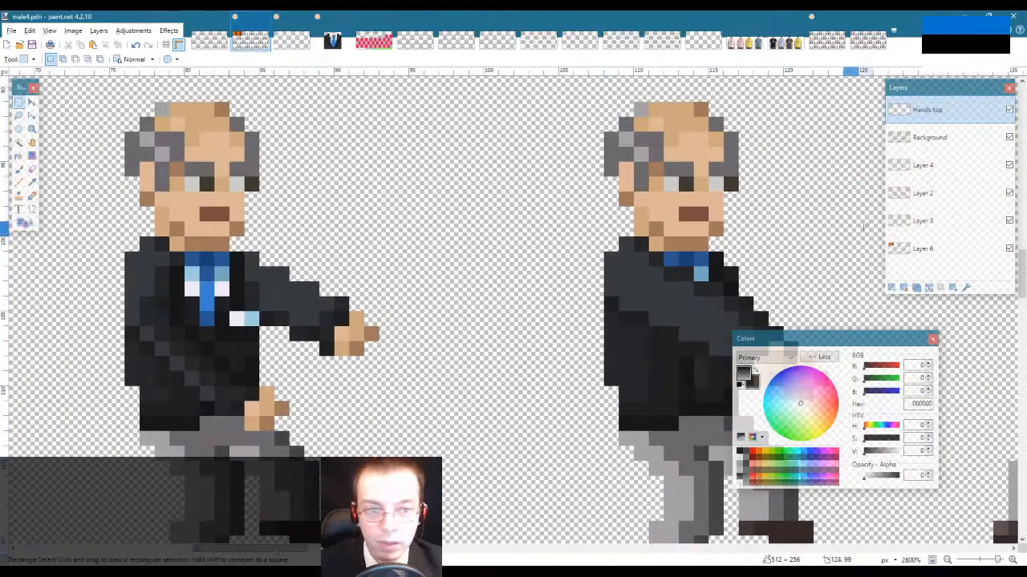
key(k)
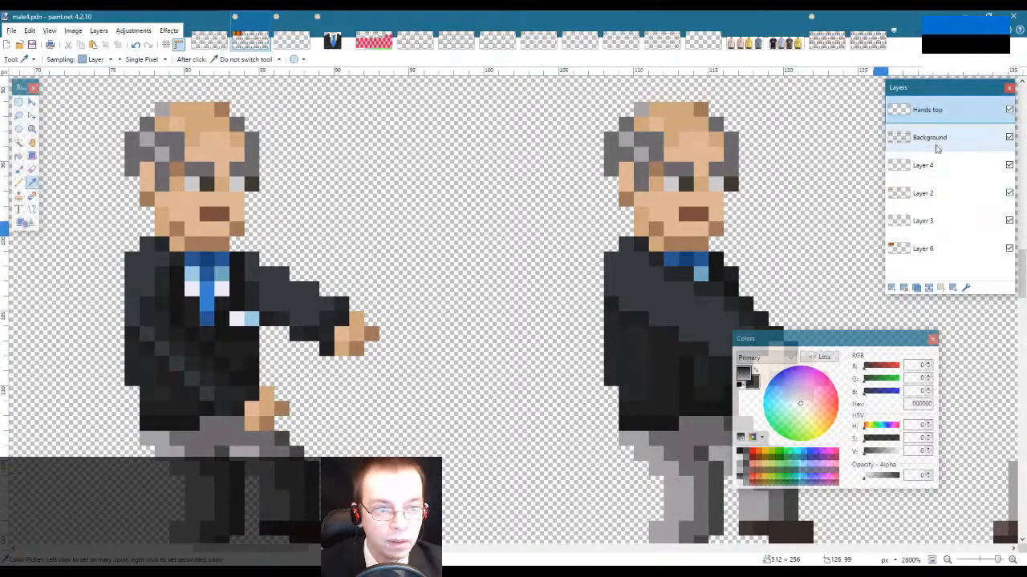
click(937, 140)
click(724, 271)
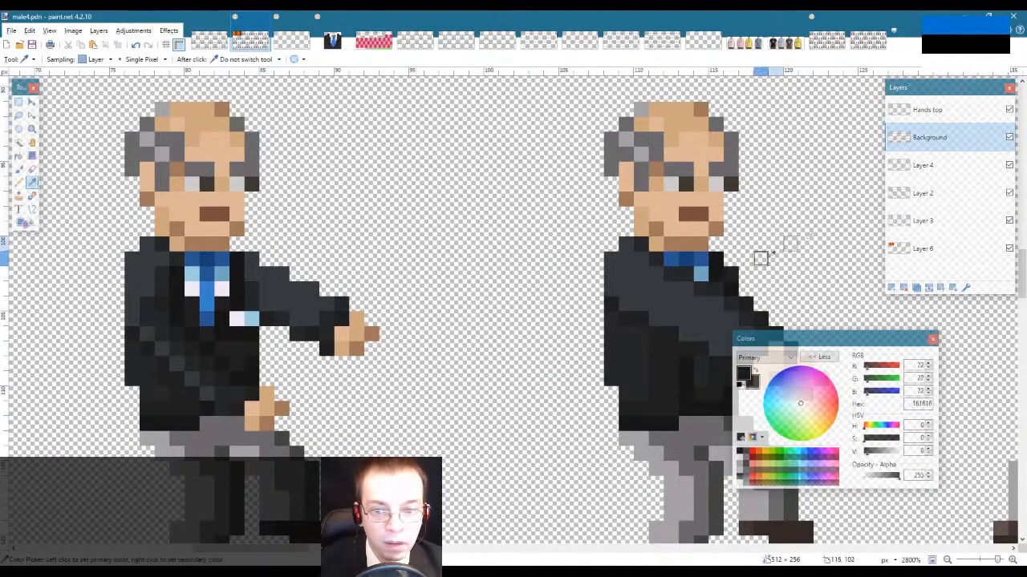
key(alt+Page_Up)
key(p)
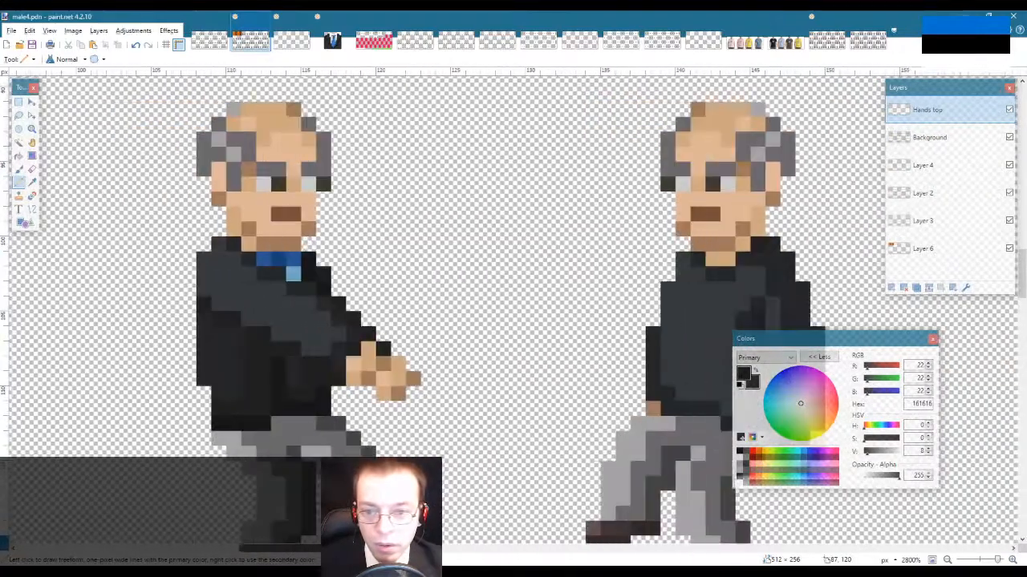
drag(338, 548, 337, 549)
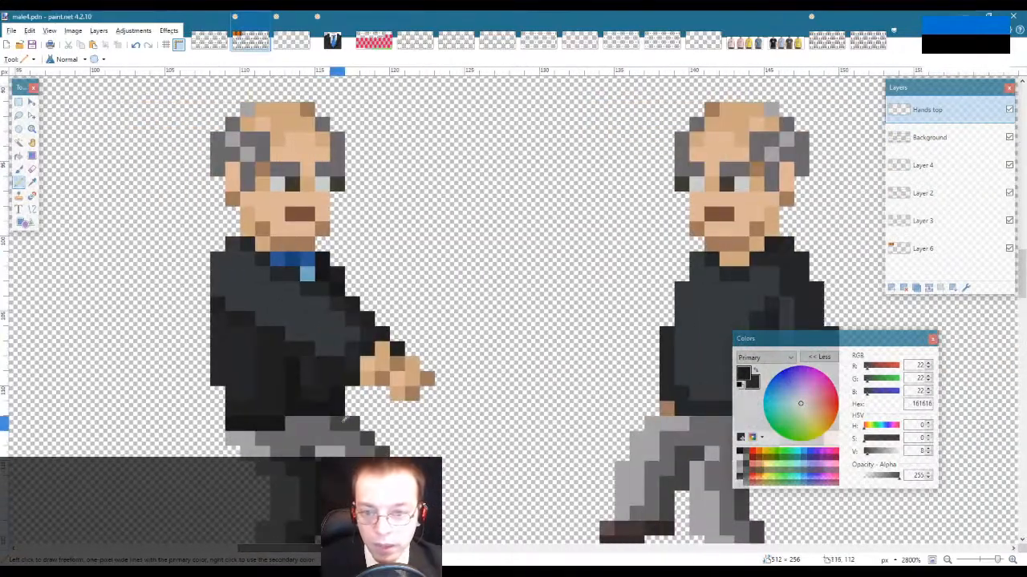
drag(274, 274, 295, 274)
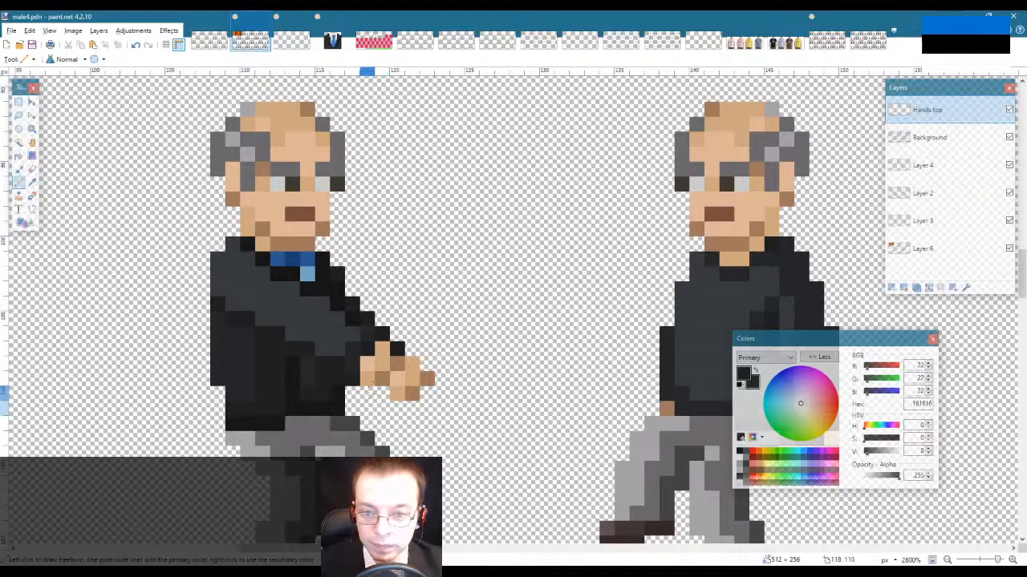
Step: Shade the upper side of the fourth sitting frame's front sleeve on the Hands top layer with the sampled colour 252728
key(k)
click(366, 330)
key(p)
mouse_move(325, 303)
mouse_down()
mouse_move(251, 262)
mouse_move(266, 290)
mouse_move(254, 289)
mouse_move(248, 274)
mouse_move(332, 321)
mouse_up()
drag(349, 548, 319, 549)
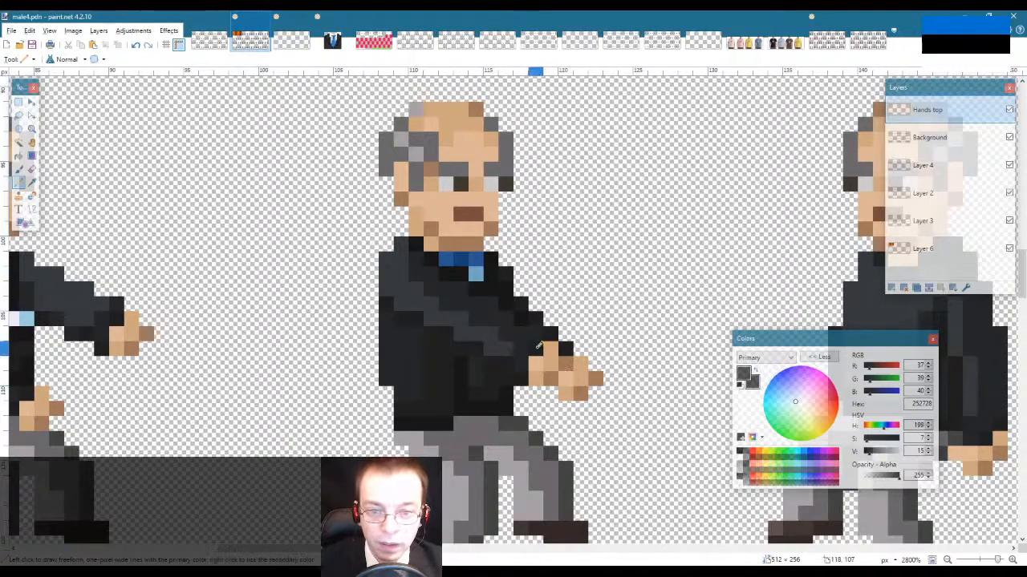
Step: Refine the fourth sitting frame's front sleeve shading on the Hands top layer with the sampled colours 1F1F1F and 161616
key(k)
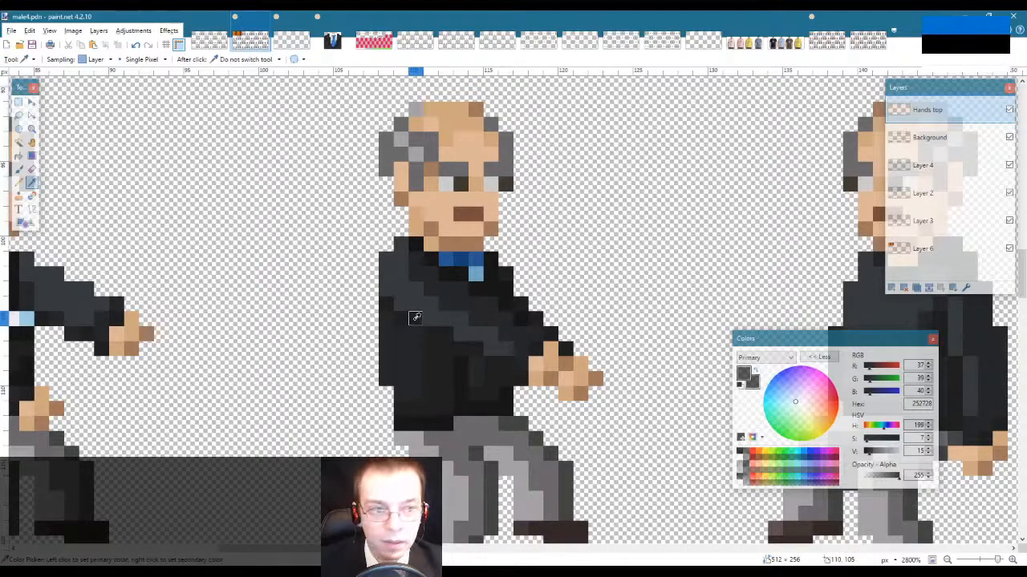
click(475, 314)
key(p)
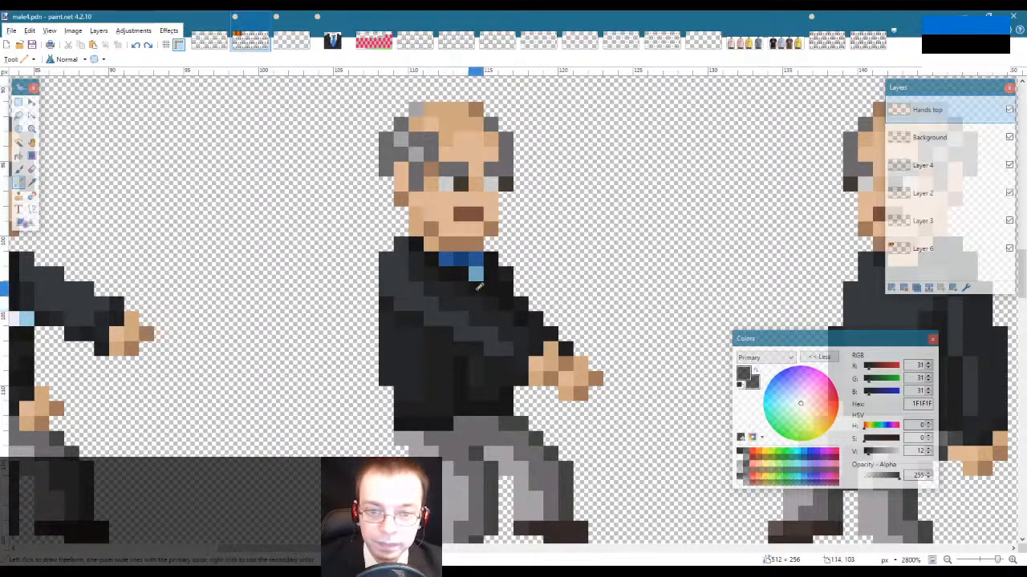
key(k)
click(460, 301)
key(p)
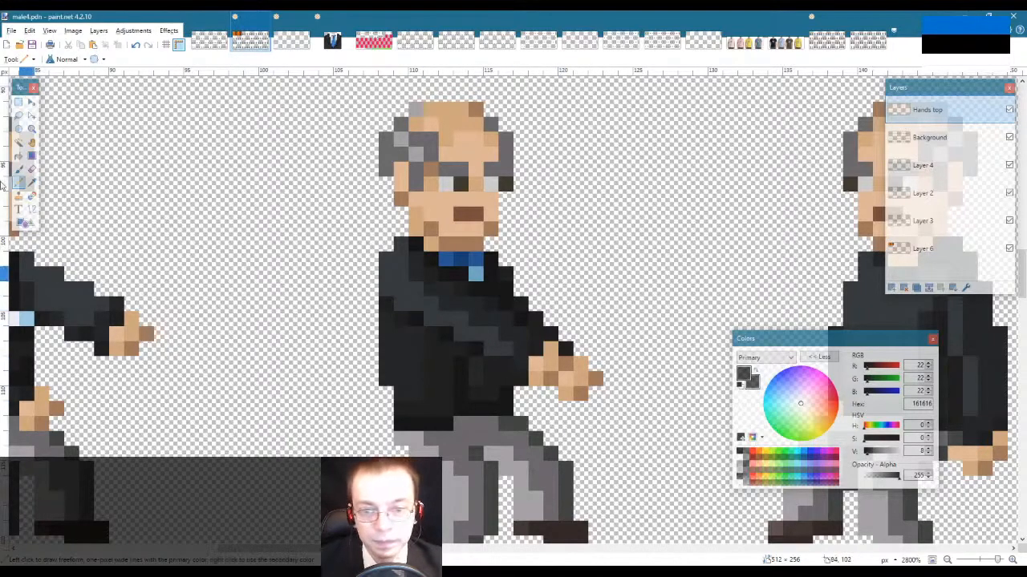
Step: Examine the whole sprite sheet, comparing the suited sitting frames with the standing frames that still need the suit
click(32, 129)
right_click(188, 237)
right_click(188, 236)
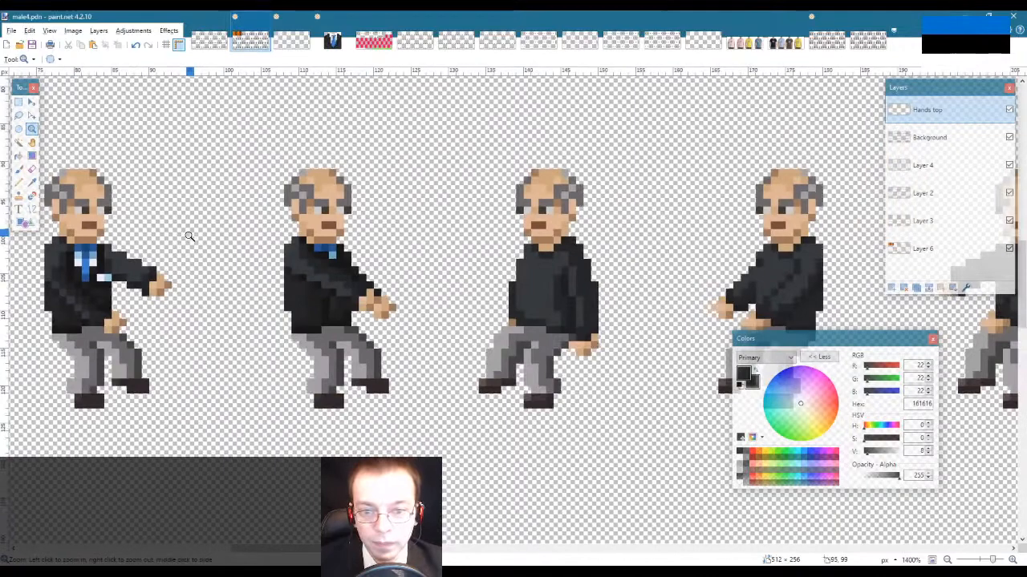
right_click(189, 236)
right_click(189, 236)
right_click(189, 236)
right_click(188, 237)
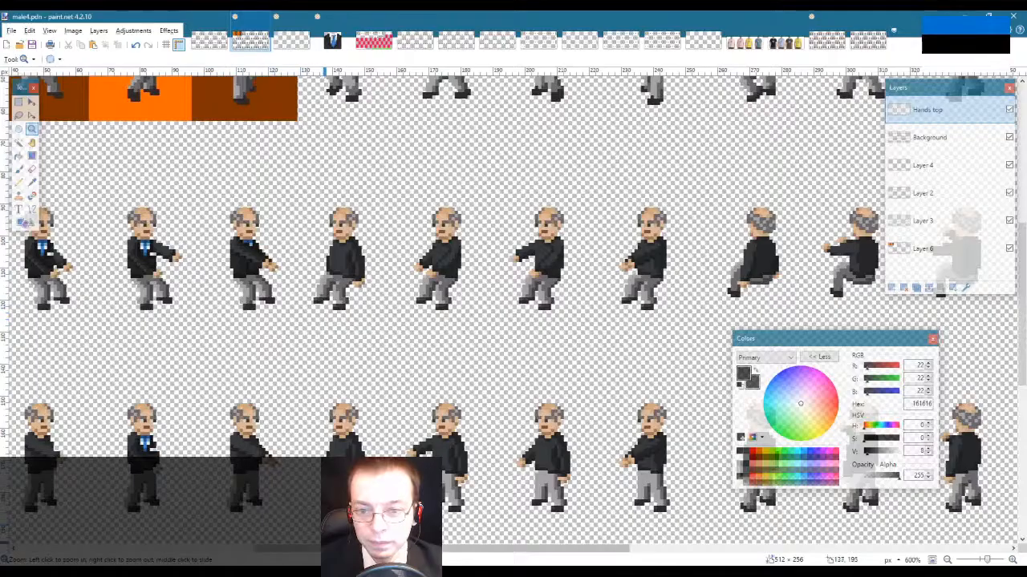
drag(345, 548, 291, 552)
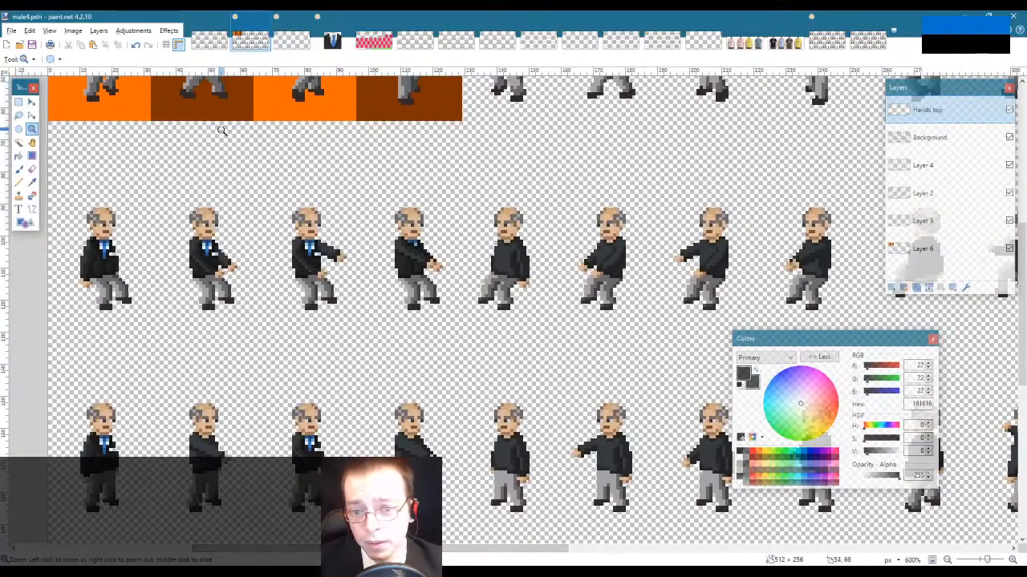
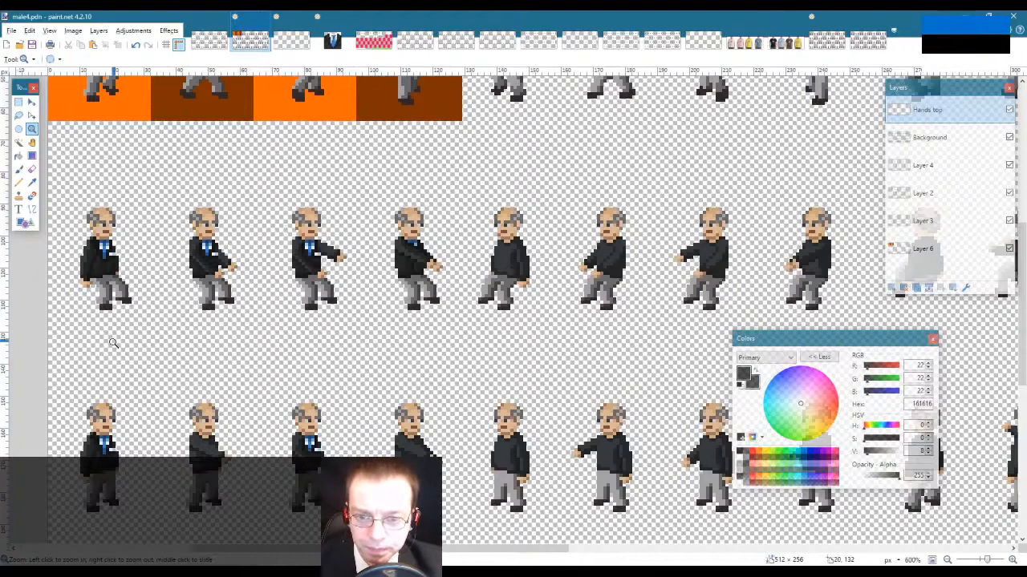
right_click(287, 296)
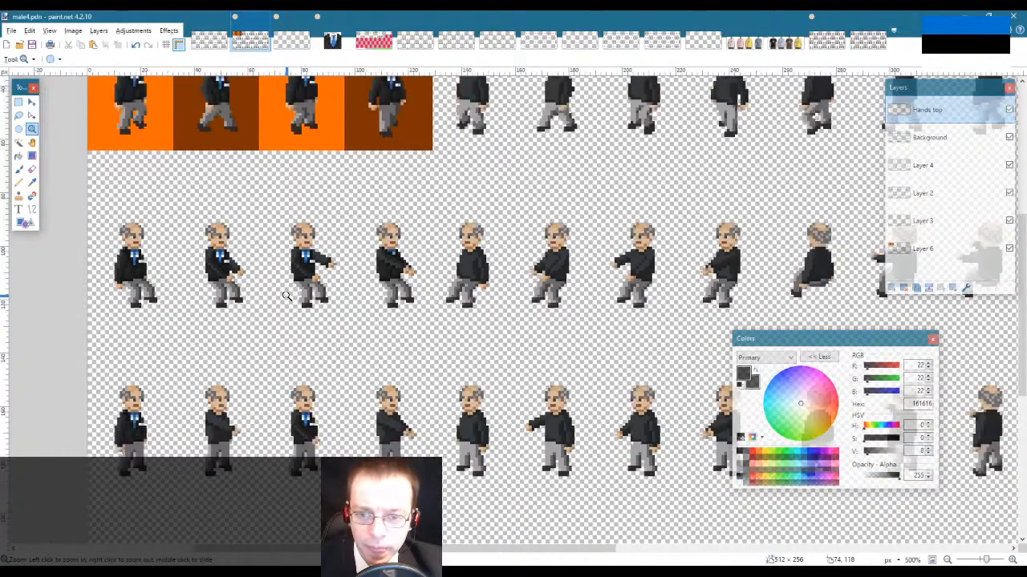
right_click(287, 295)
right_click(286, 295)
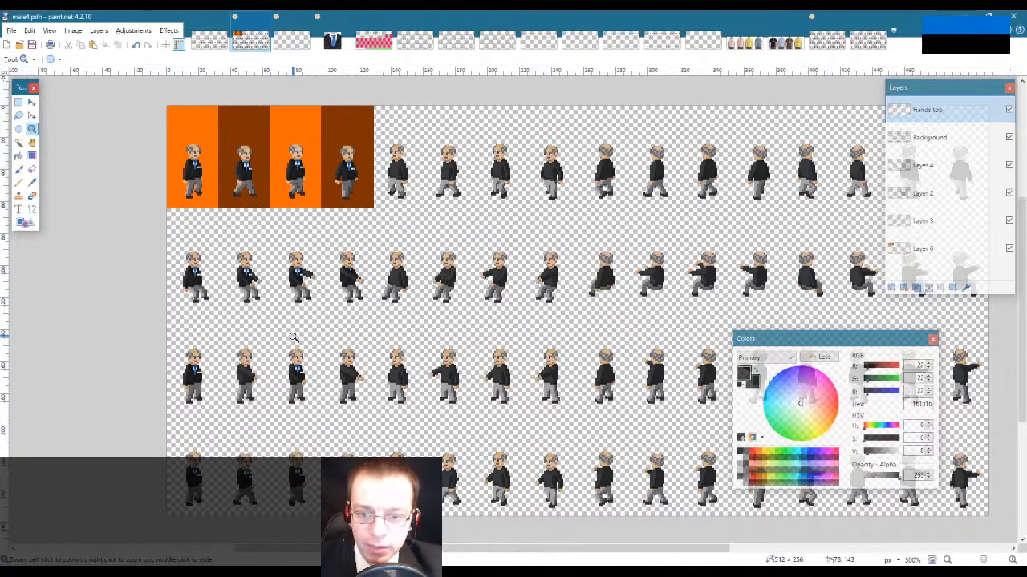
click(267, 295)
click(267, 296)
click(267, 296)
click(392, 266)
click(393, 266)
click(392, 266)
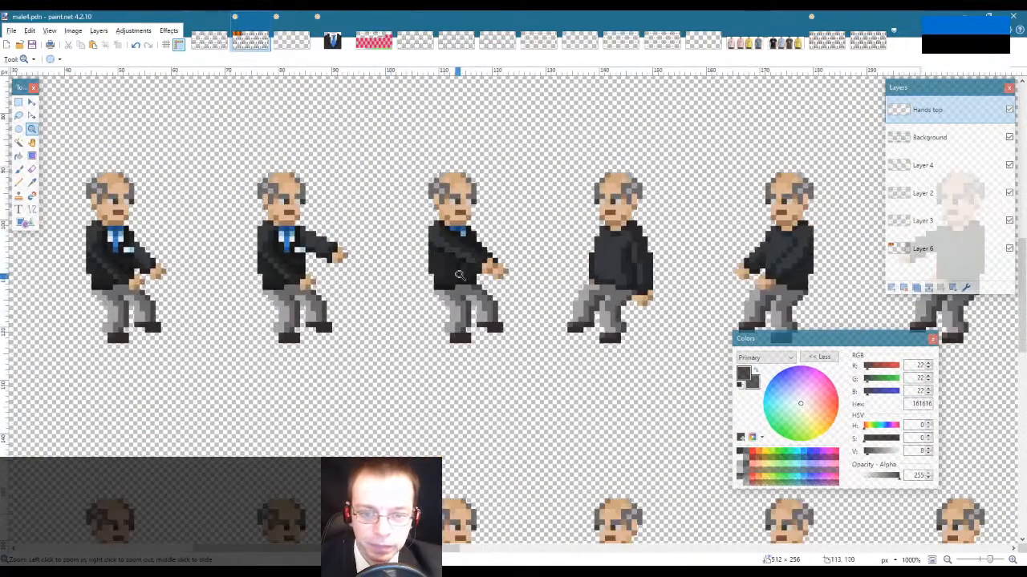
Step: Copy the fourth sitting frame's jacket torso on the Background layer onto the fourth standing frame directly below it
right_click(460, 275)
key(s)
drag(396, 153, 532, 351)
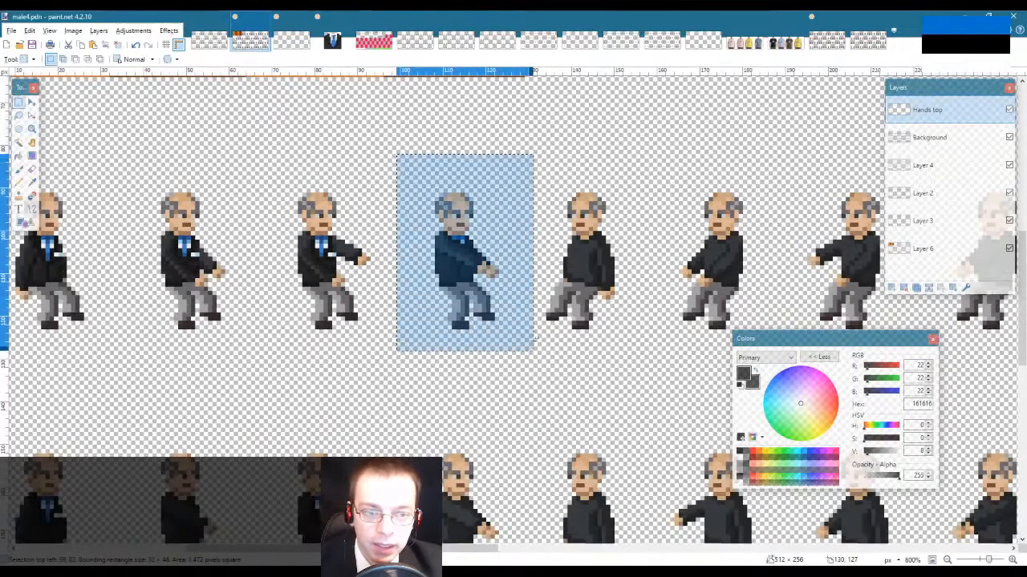
click(954, 138)
drag(397, 214, 512, 299)
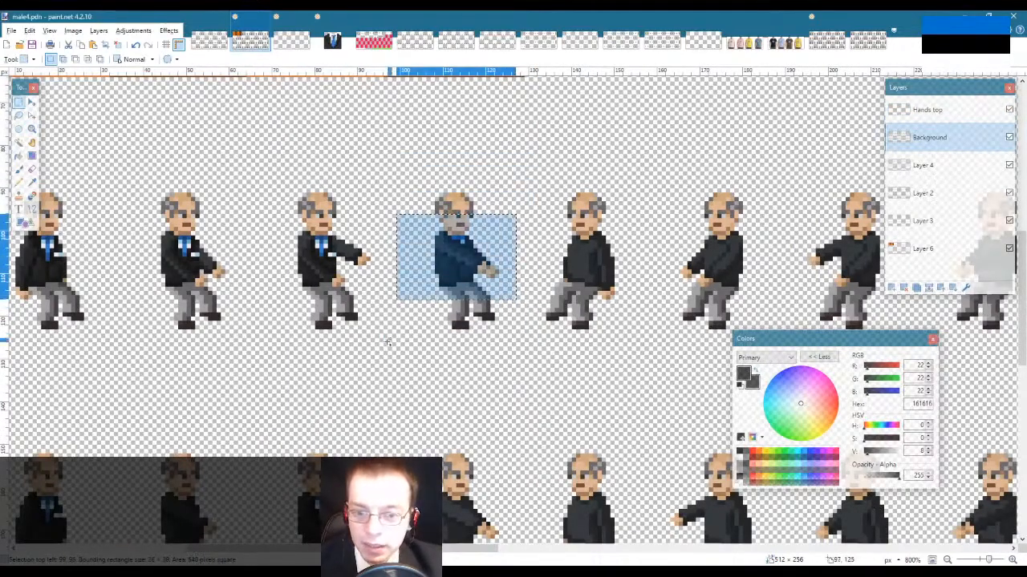
scroll(326, 394, down, 3)
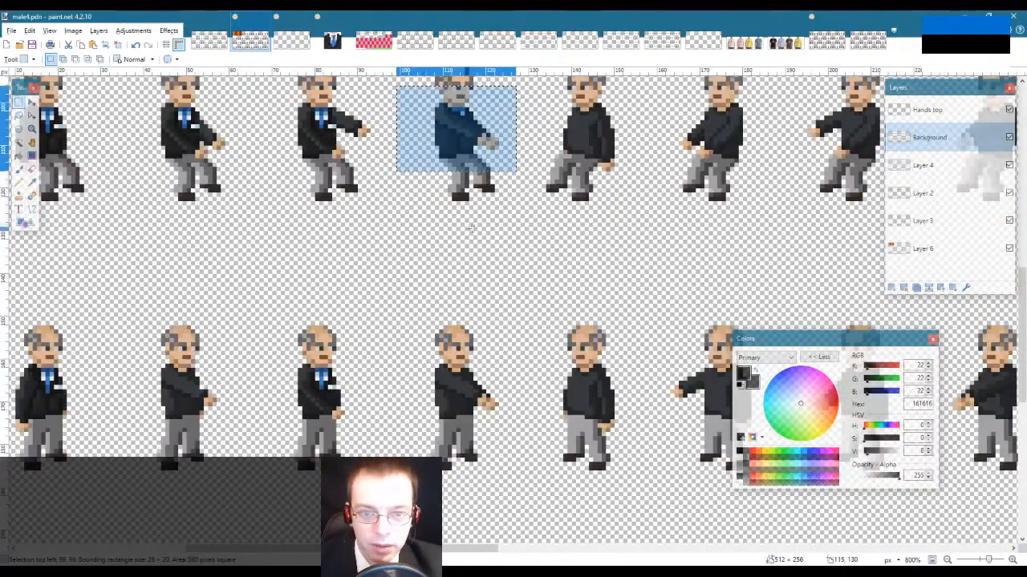
key(m)
drag(494, 113, 492, 379)
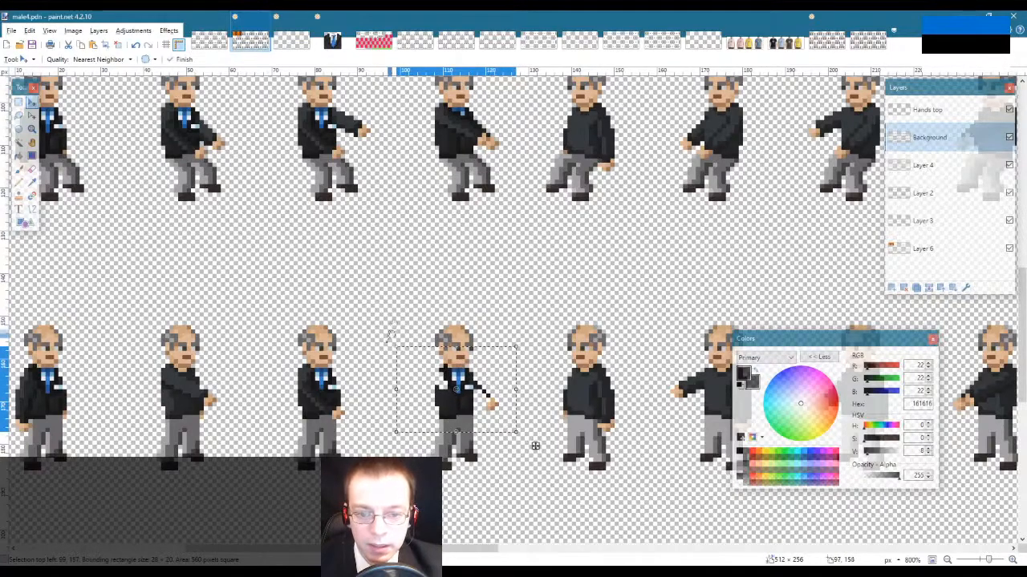
key(s)
key(ctrl+d)
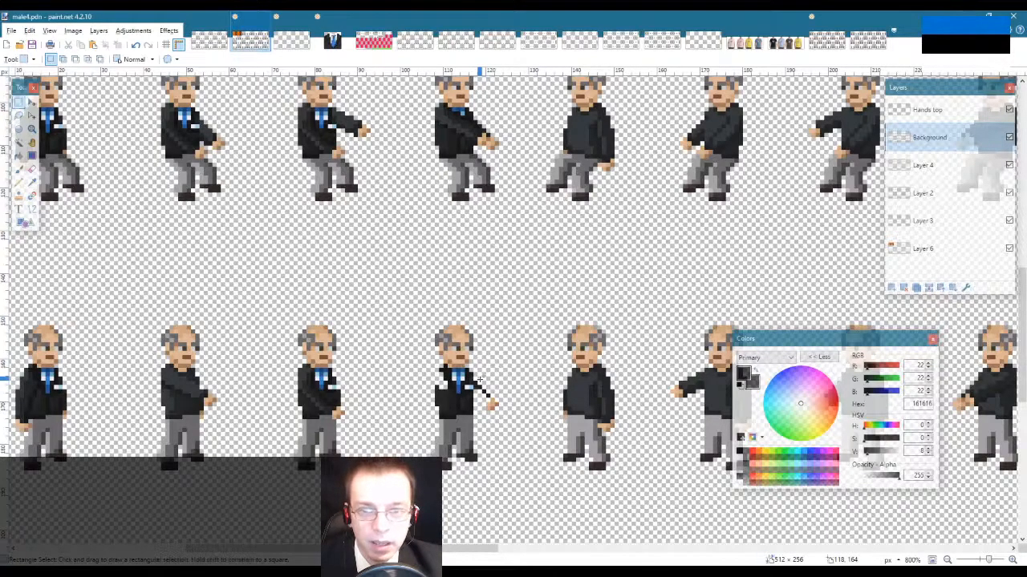
Step: Compare the sitting and standing shirt frames in male3.png as reference for the sleeves, and return to male4.pdn
key(ctrl+Tab)
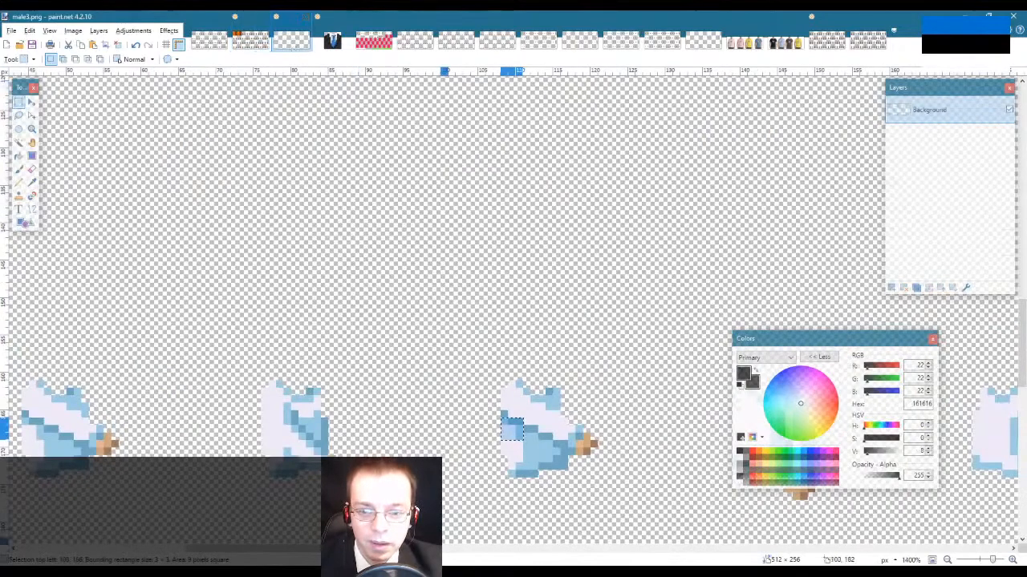
scroll(471, 456, down, 3)
scroll(341, 458, up, 2)
scroll(341, 458, up, 8)
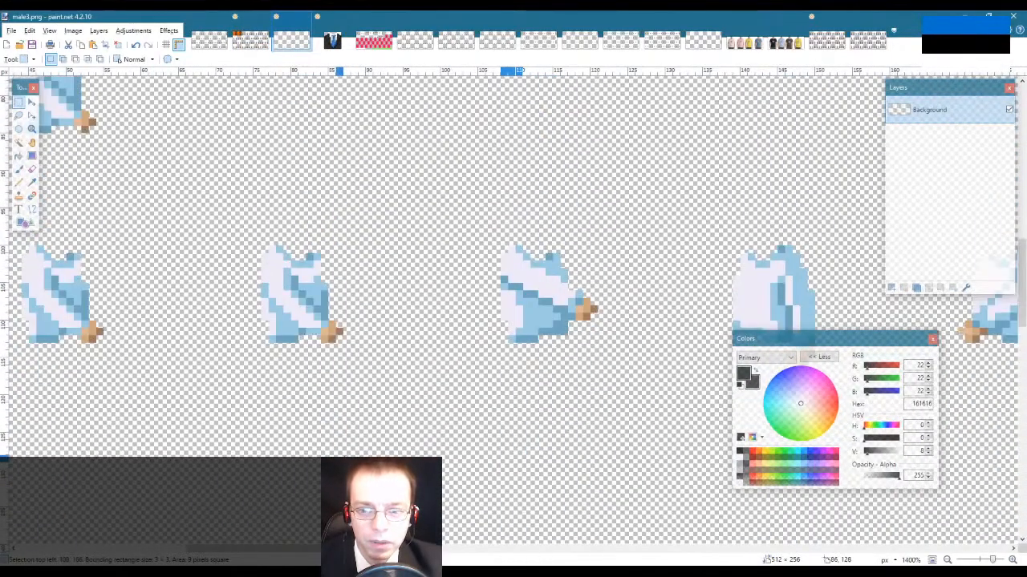
scroll(341, 458, up, 5)
scroll(340, 459, down, 9)
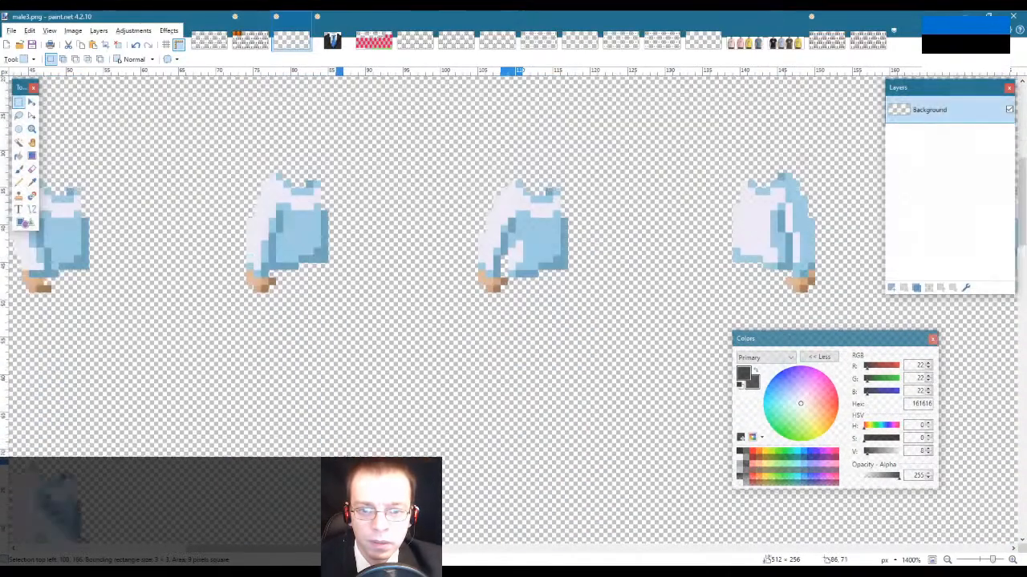
scroll(340, 462, down, 4)
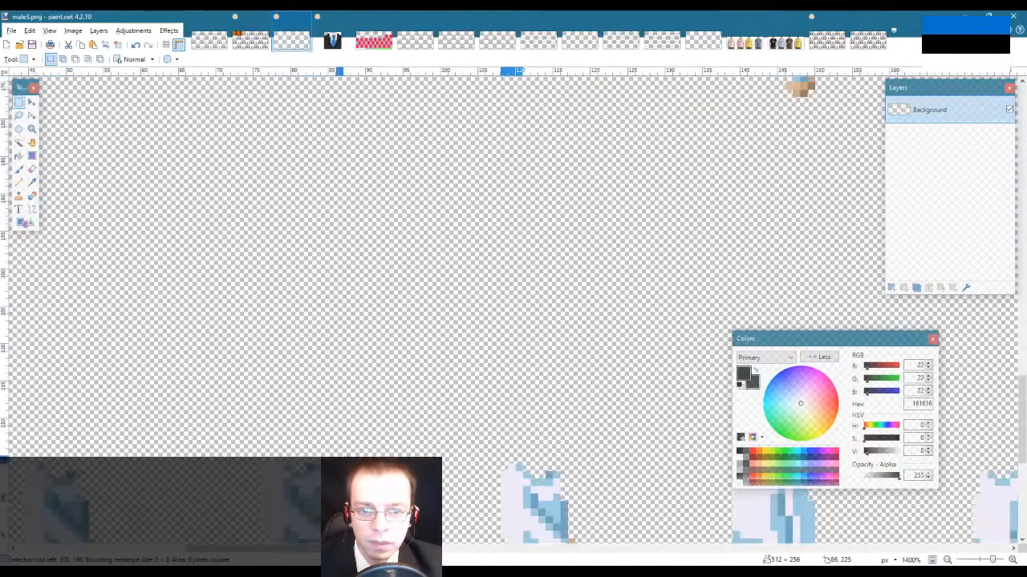
scroll(341, 461, up, 3)
scroll(340, 461, up, 1)
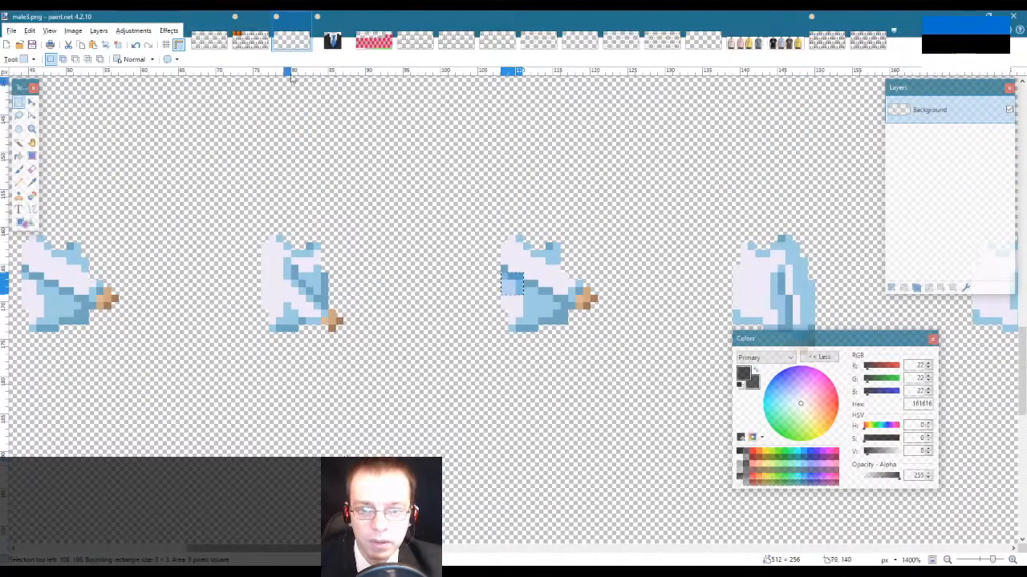
click(255, 45)
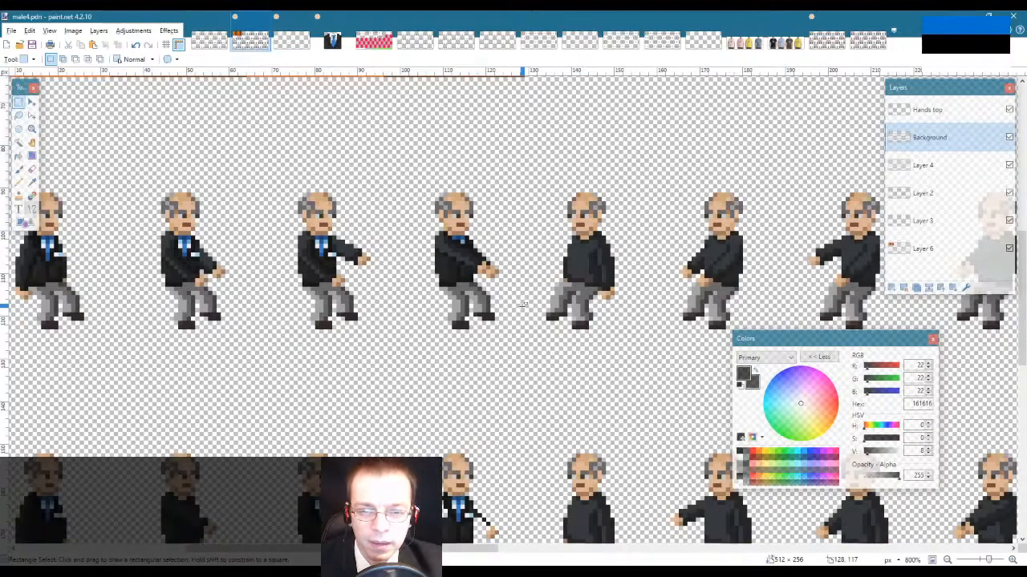
Step: Isolate the rear arms by making Layer 4 active and hiding the Background and Hands top layers
scroll(523, 304, down, 3)
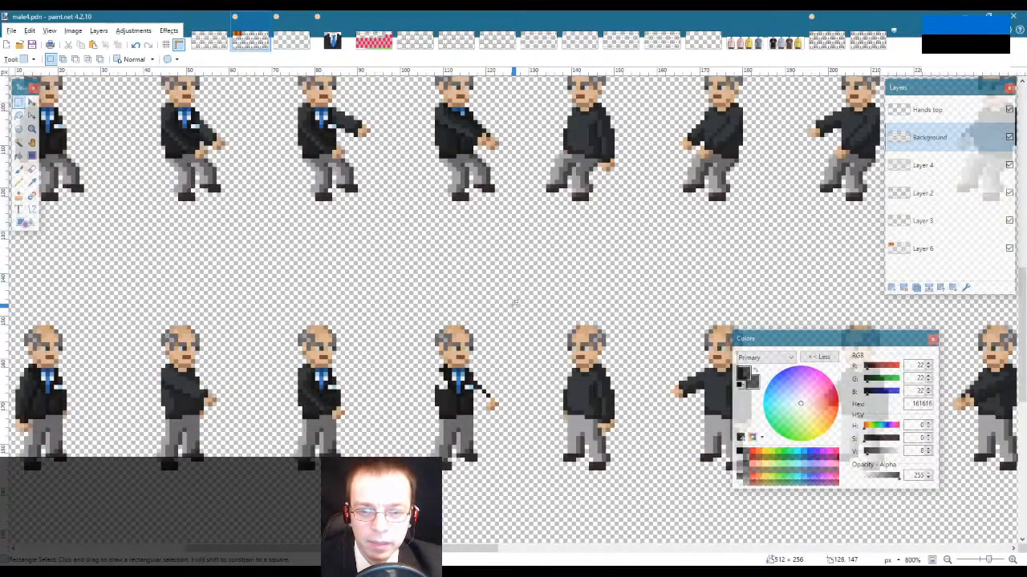
scroll(515, 300, up, 2)
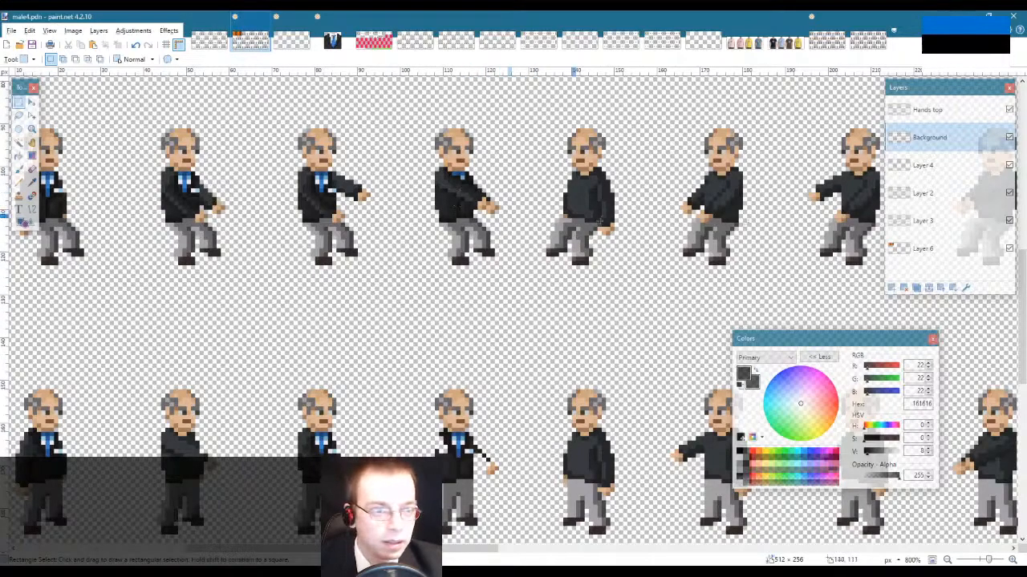
click(965, 165)
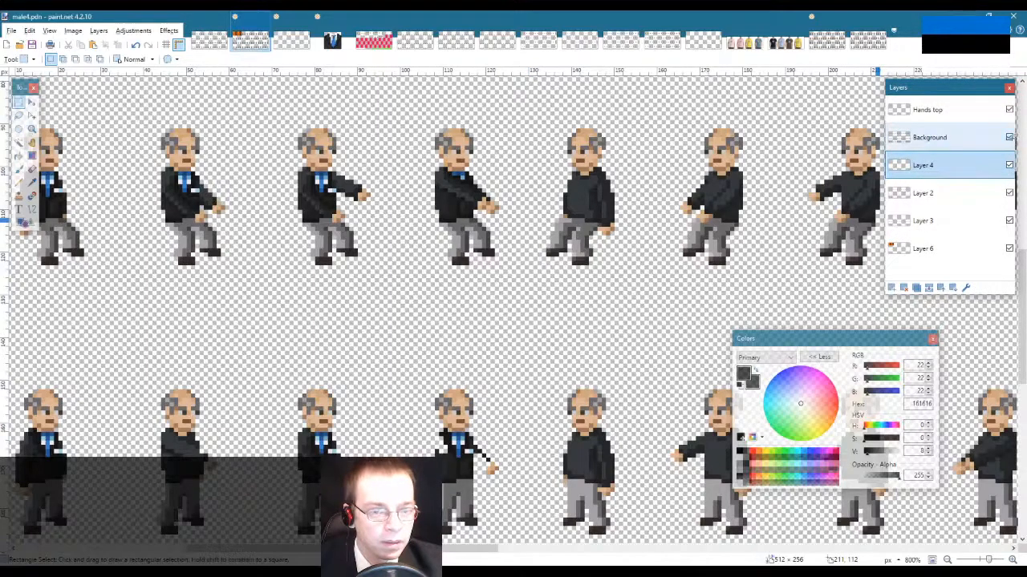
click(1010, 138)
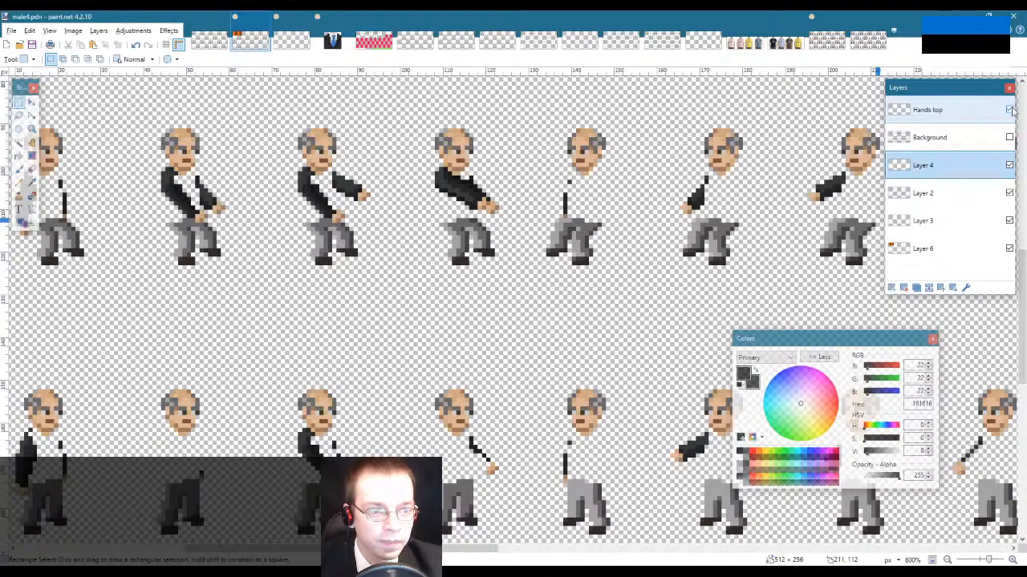
click(1010, 109)
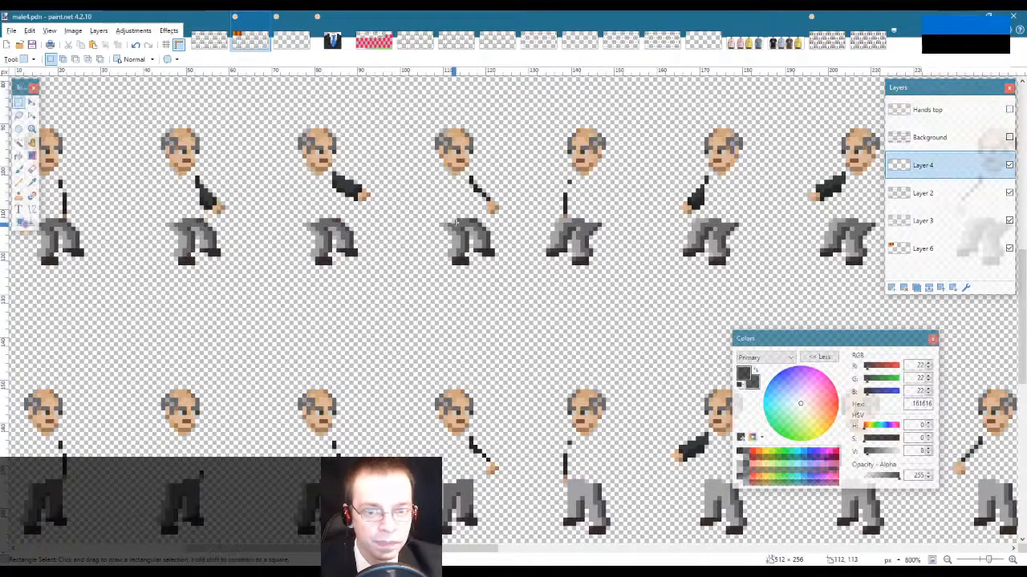
drag(464, 172, 503, 214)
click(19, 142)
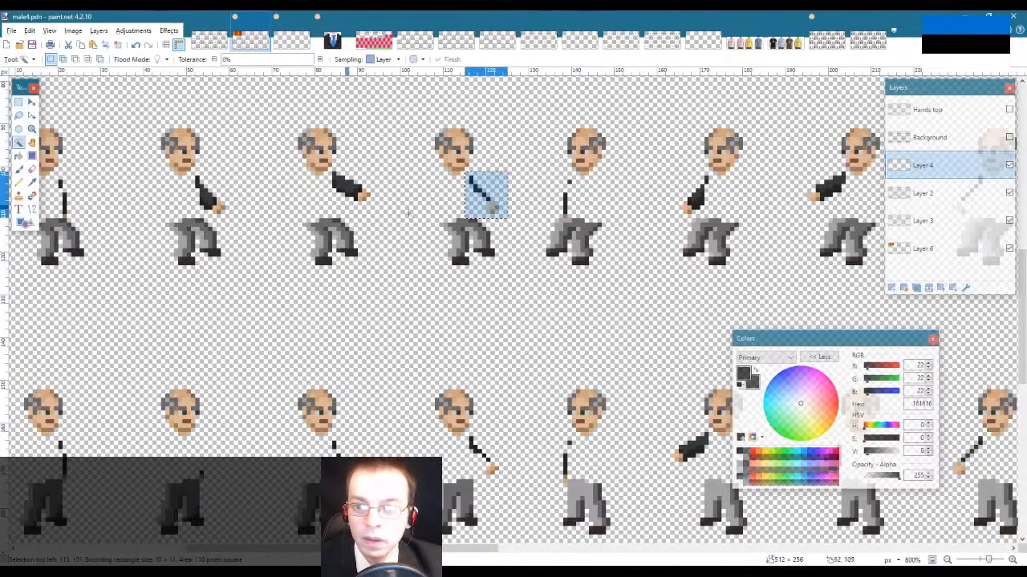
click(475, 209)
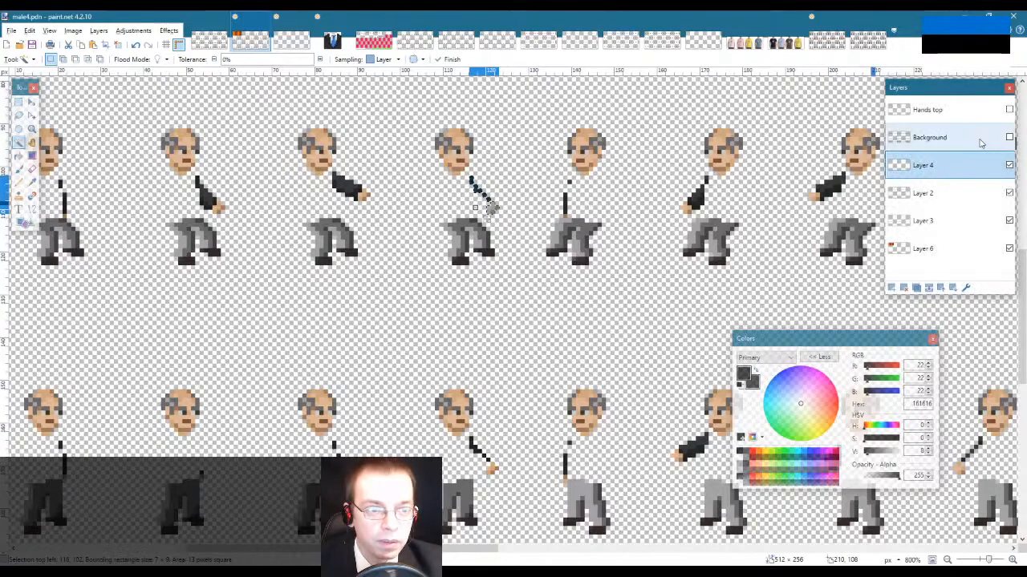
Step: Show the Background layer again, clear the arm selection, and toggle Layer 4's visibility to check the rear arms against the jacket torsos
click(1010, 138)
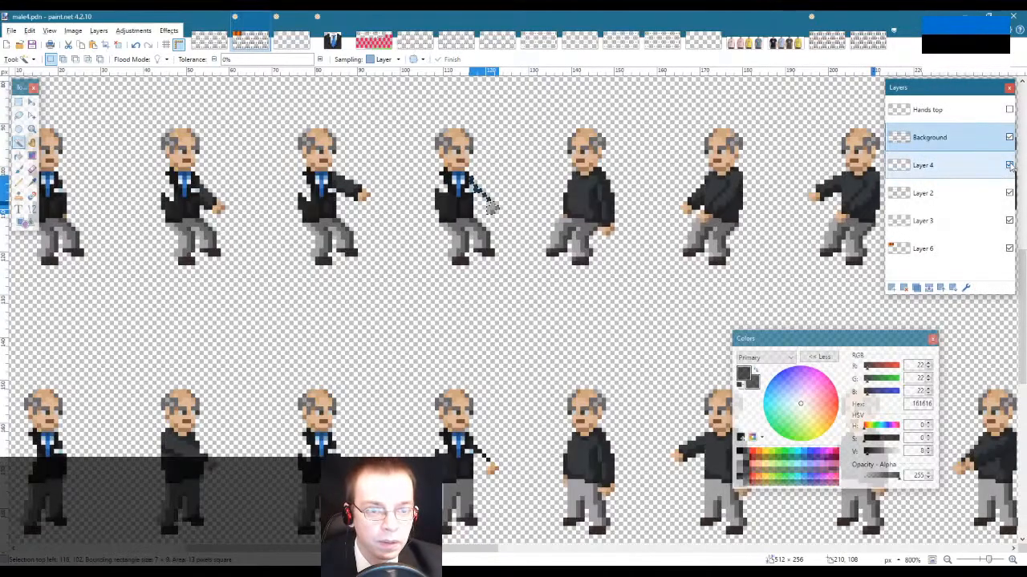
click(1010, 165)
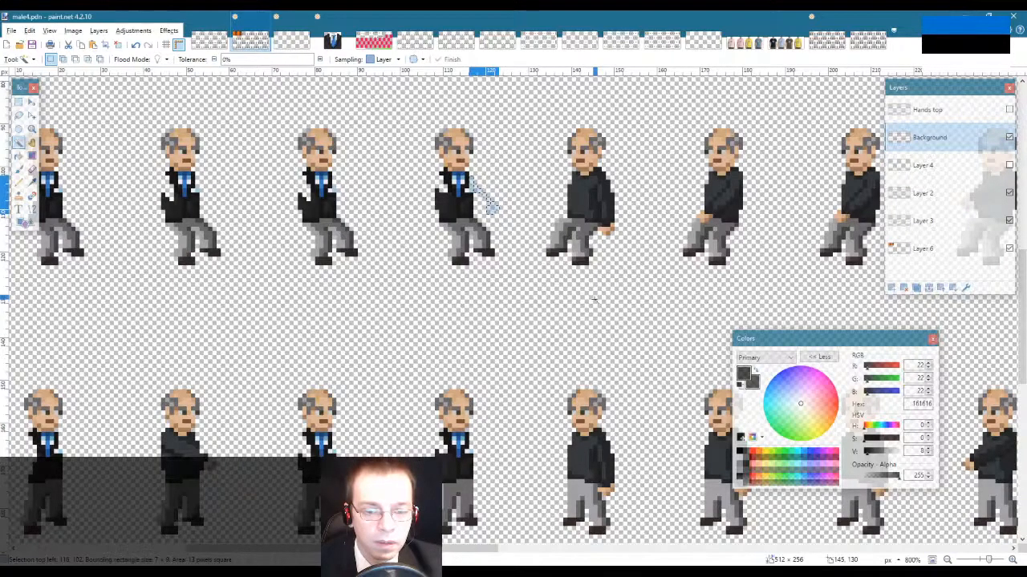
key(s)
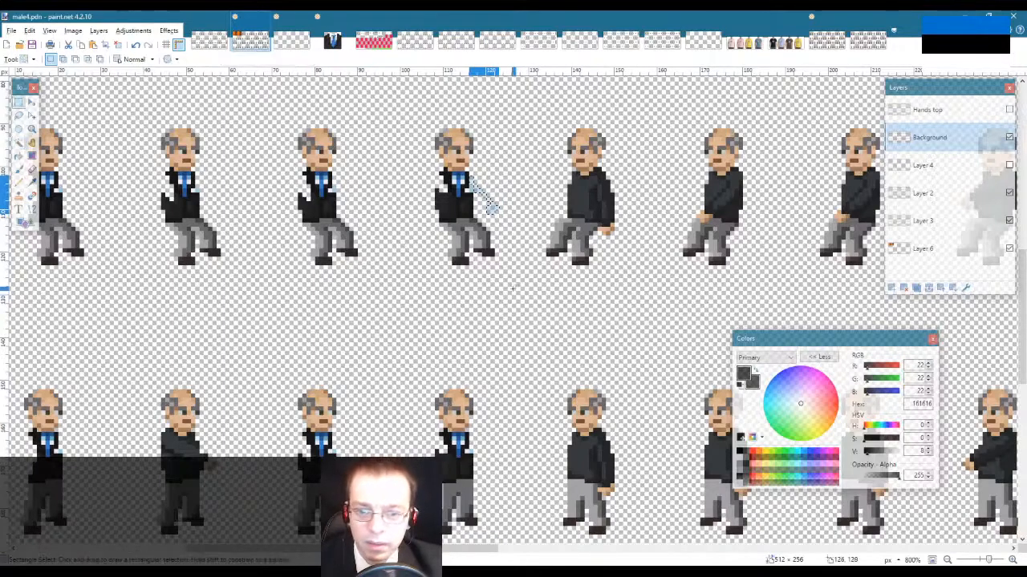
click(513, 288)
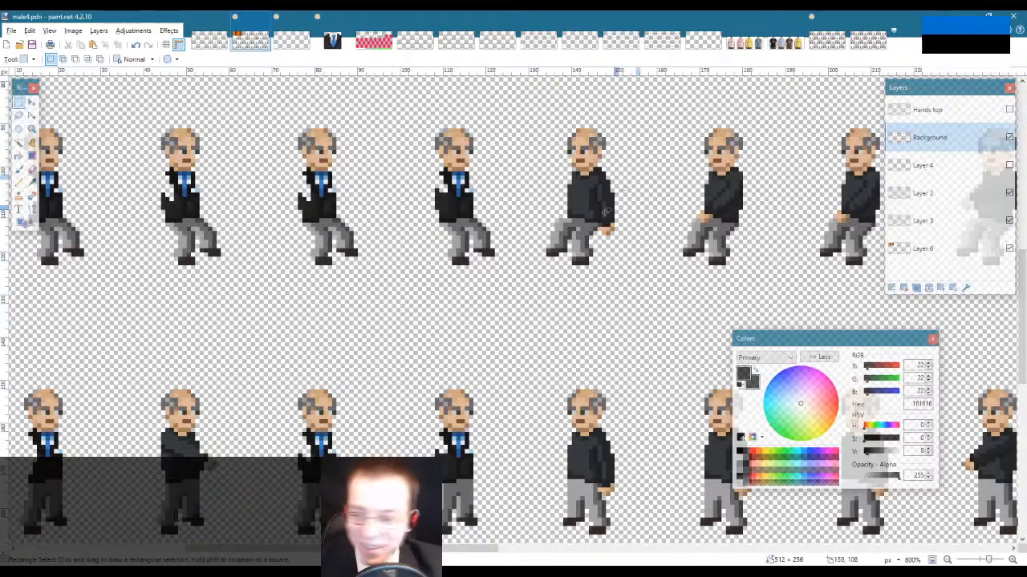
click(1009, 165)
click(1009, 165)
click(1009, 165)
click(1009, 165)
click(1009, 165)
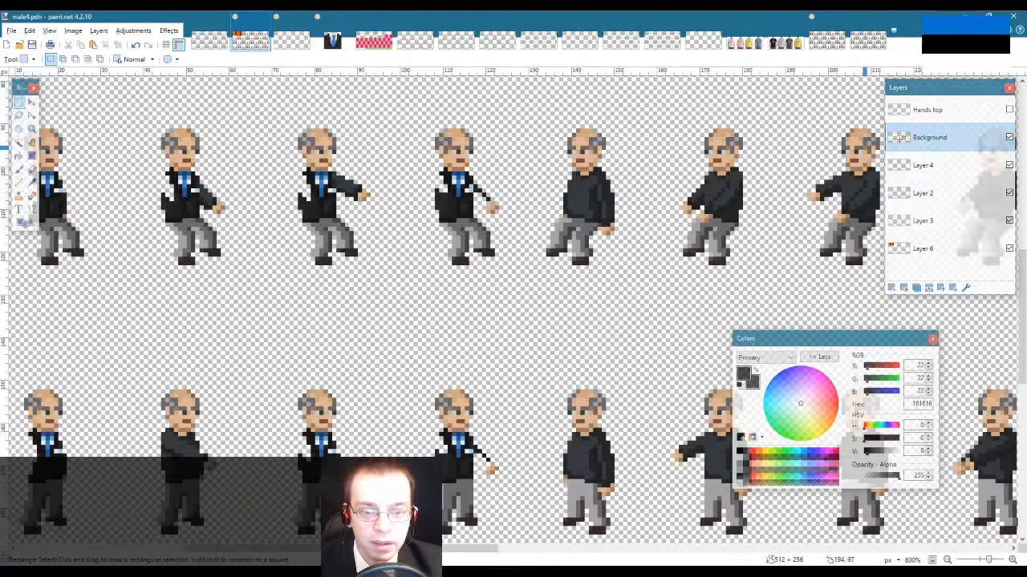
Step: Show the Hands top layer and copy the fourth sitting frame's front sleeve on it onto the fourth standing frame directly below
click(952, 112)
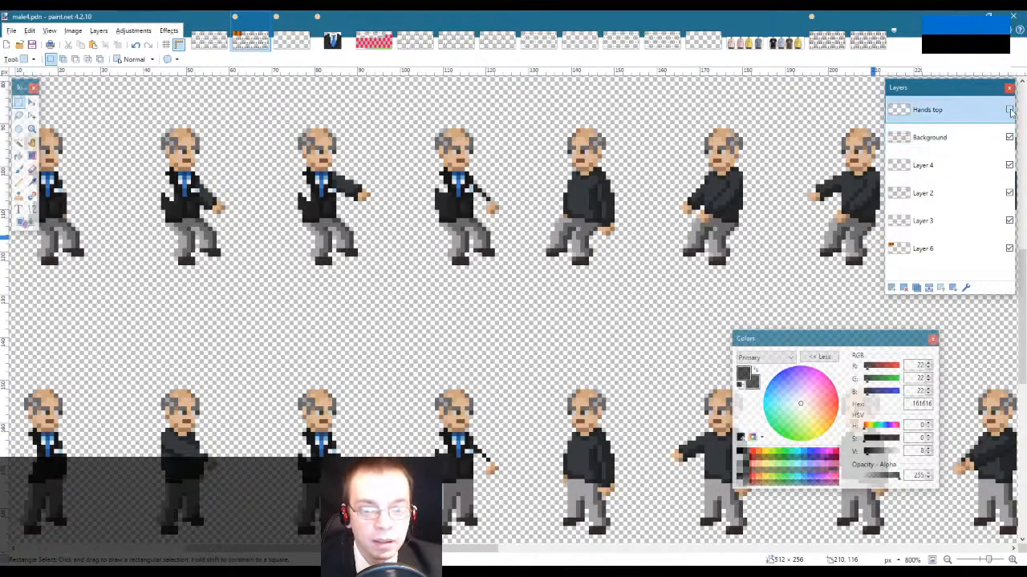
click(1010, 111)
drag(416, 161, 519, 227)
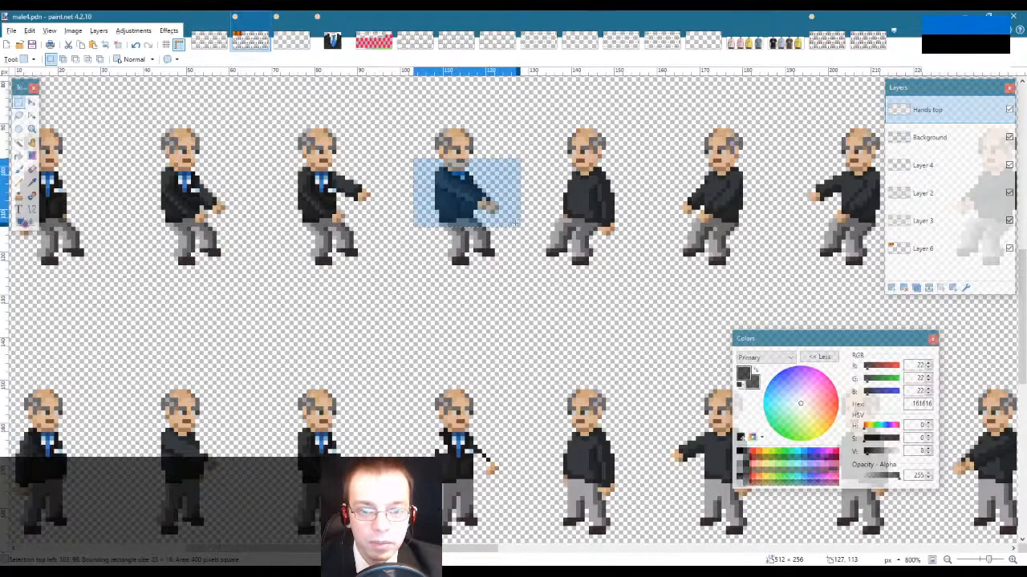
click(18, 142)
click(504, 295)
key(m)
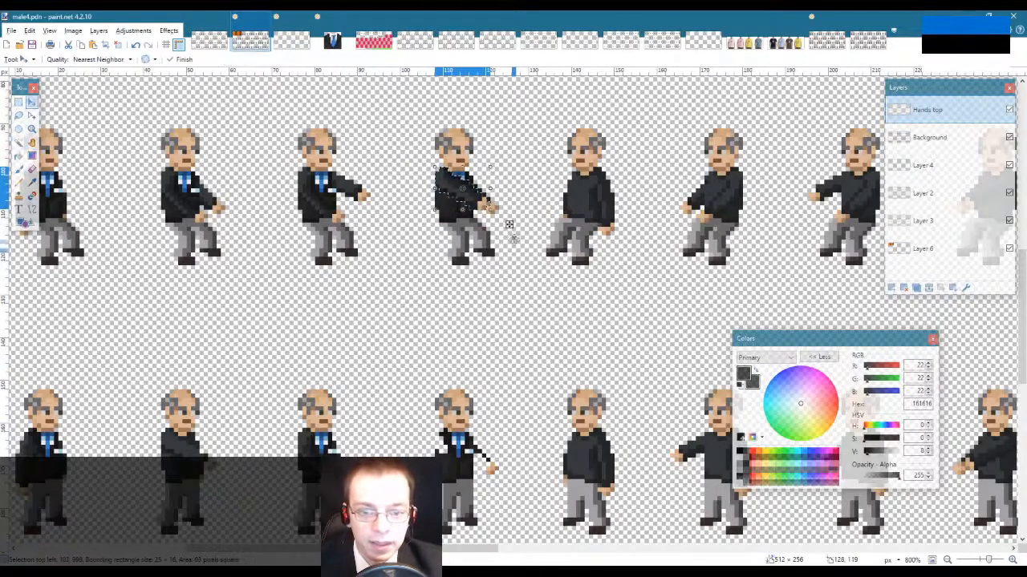
drag(510, 227, 508, 486)
key(s)
click(513, 318)
Step: Copy the fourth standing frame's jacket torso on the Background layer onto the second standing frame in the same row
scroll(513, 318, down, 2)
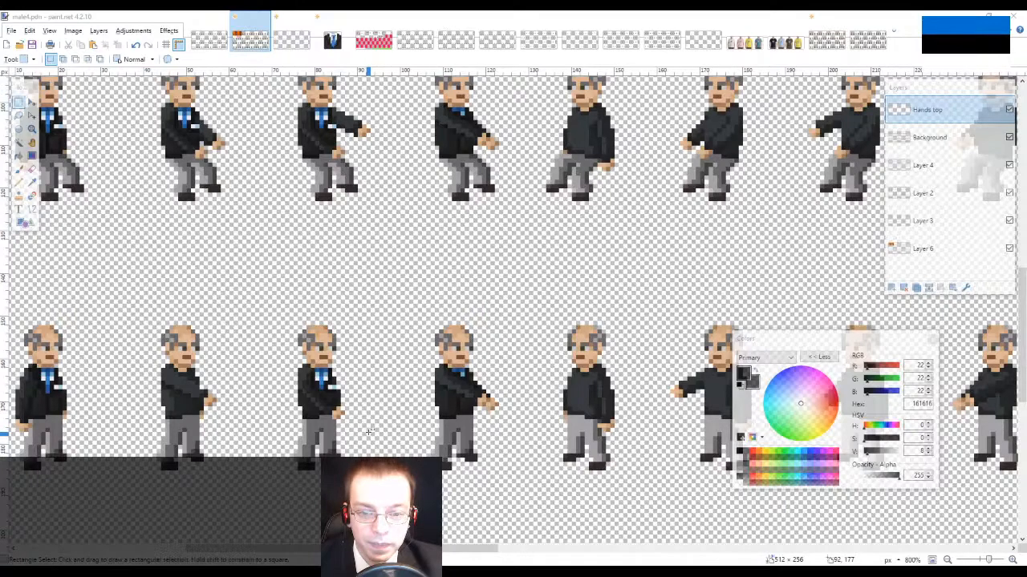
drag(135, 291, 238, 509)
click(414, 328)
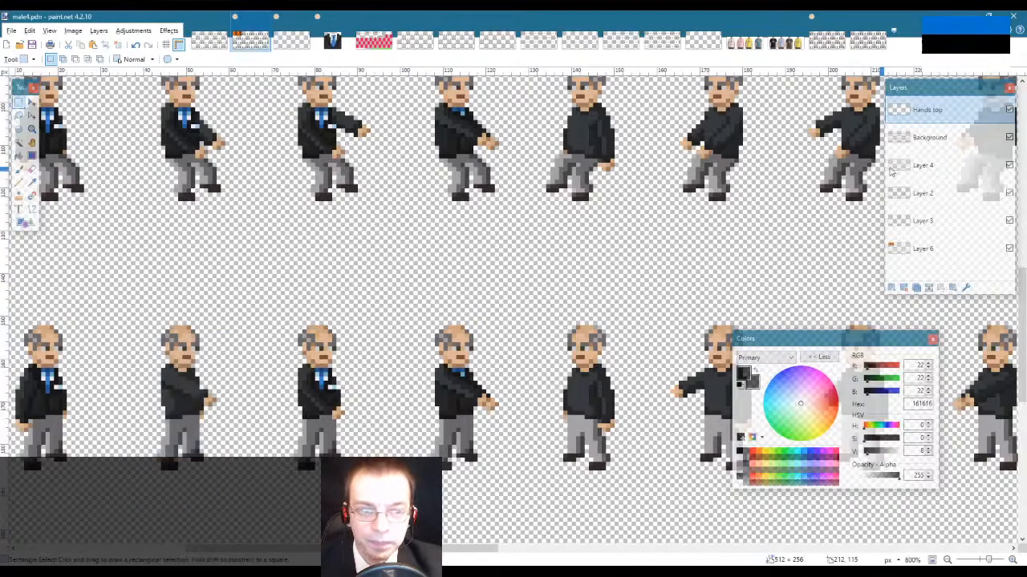
click(940, 138)
drag(397, 318, 515, 427)
click(19, 142)
click(507, 358)
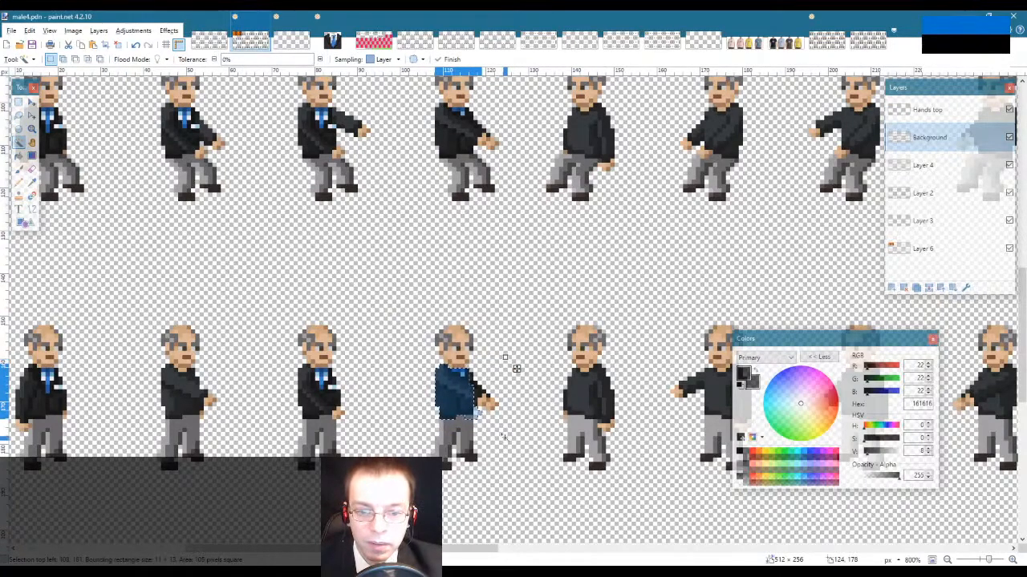
key(m)
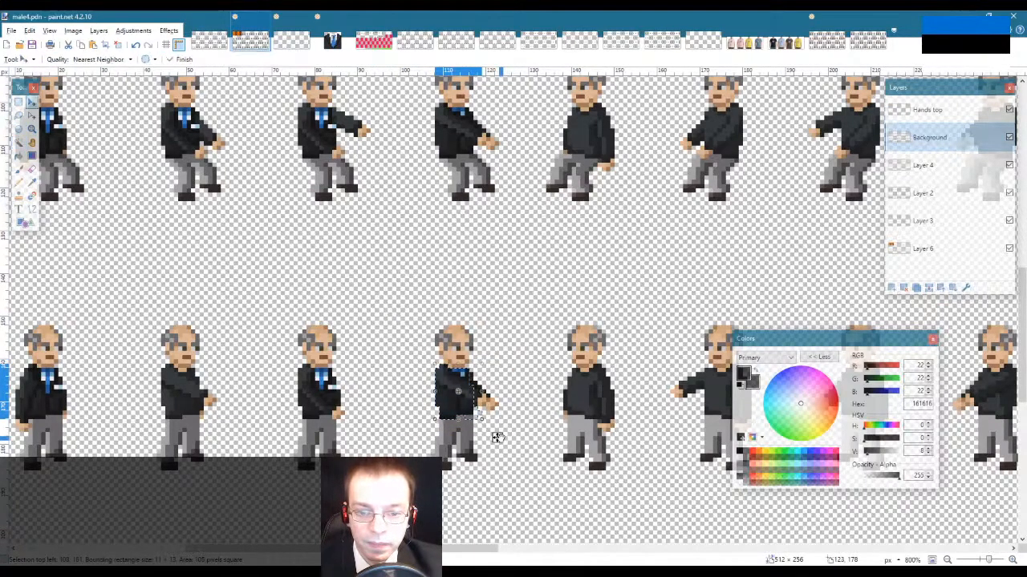
key(ctrl+z)
key(ctrl+z)
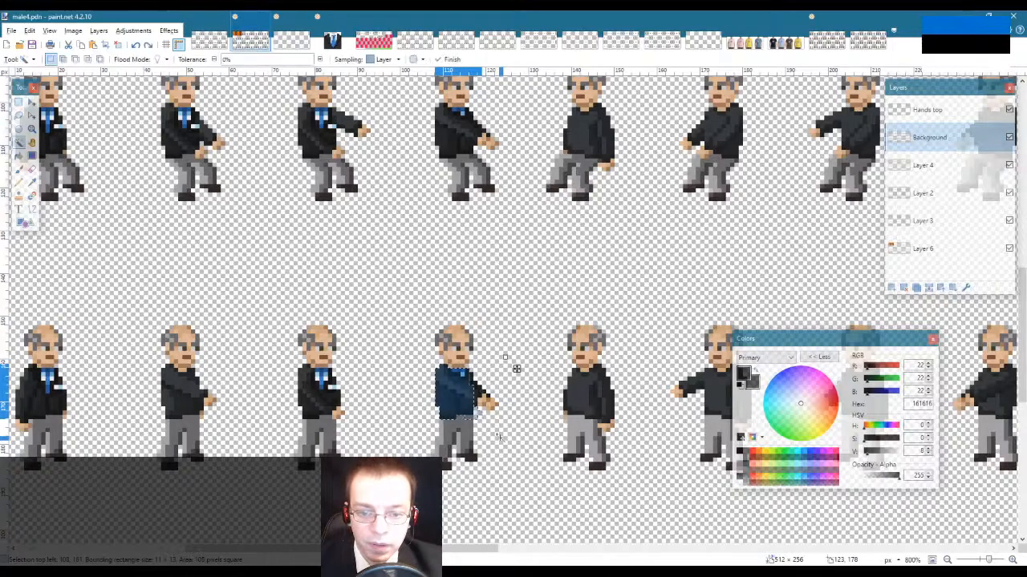
key(m)
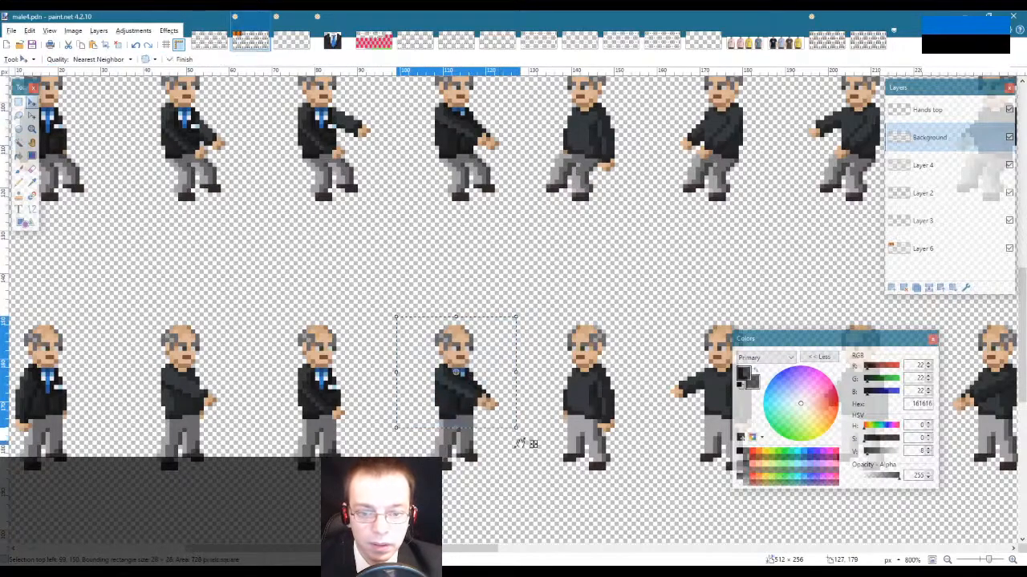
drag(527, 442, 259, 445)
key(s)
key(ctrl+d)
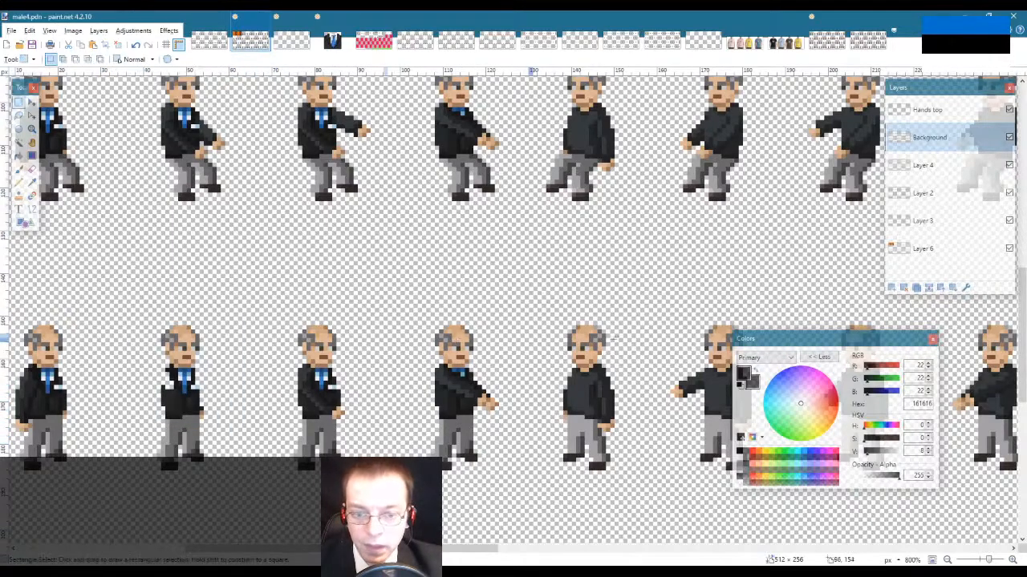
Step: Copy the fourth standing frame's front sleeve on the Hands top layer onto the second standing frame
click(928, 110)
drag(401, 330, 533, 445)
click(19, 142)
click(469, 389)
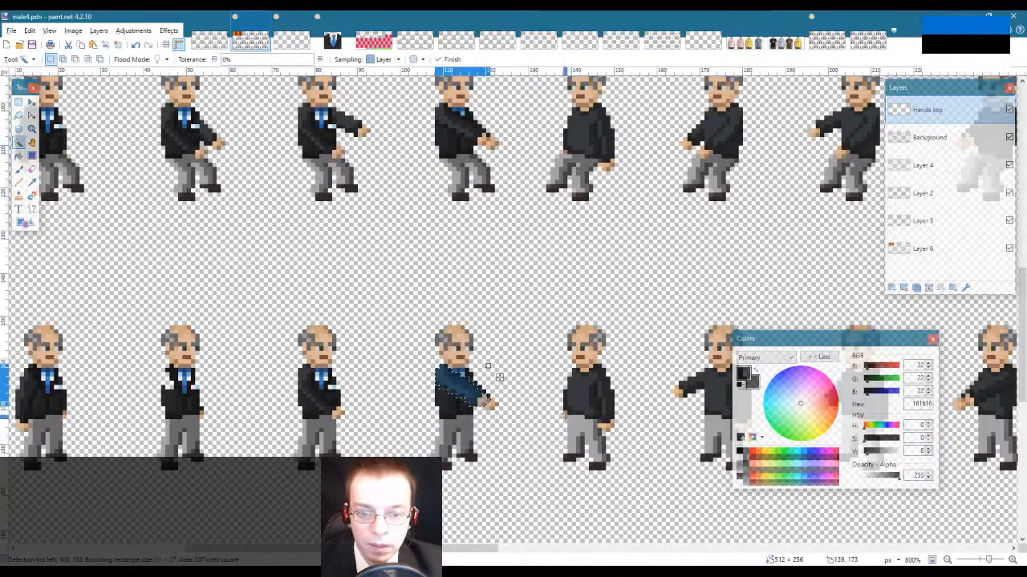
key(m)
drag(508, 424, 233, 419)
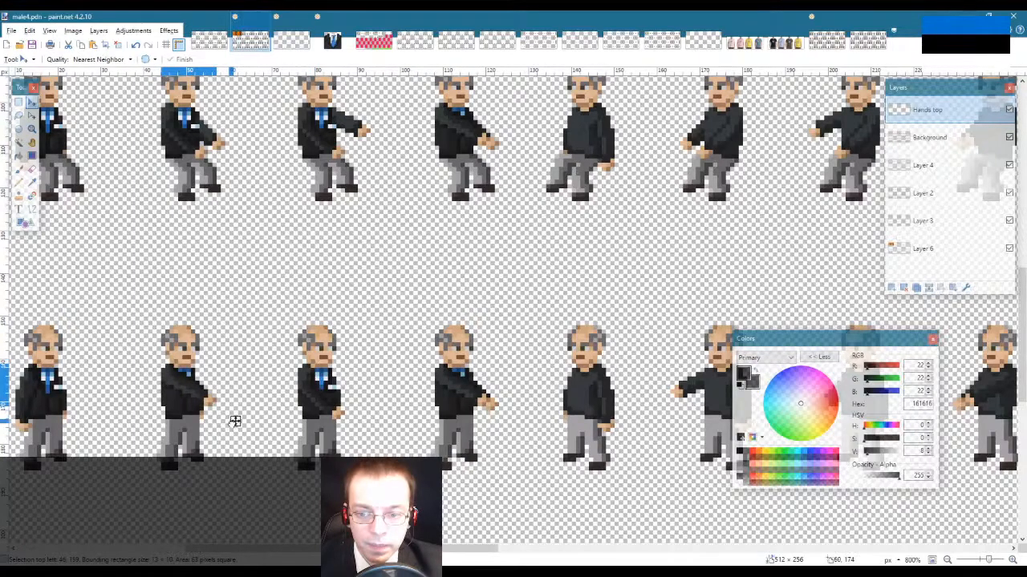
key(s)
click(251, 277)
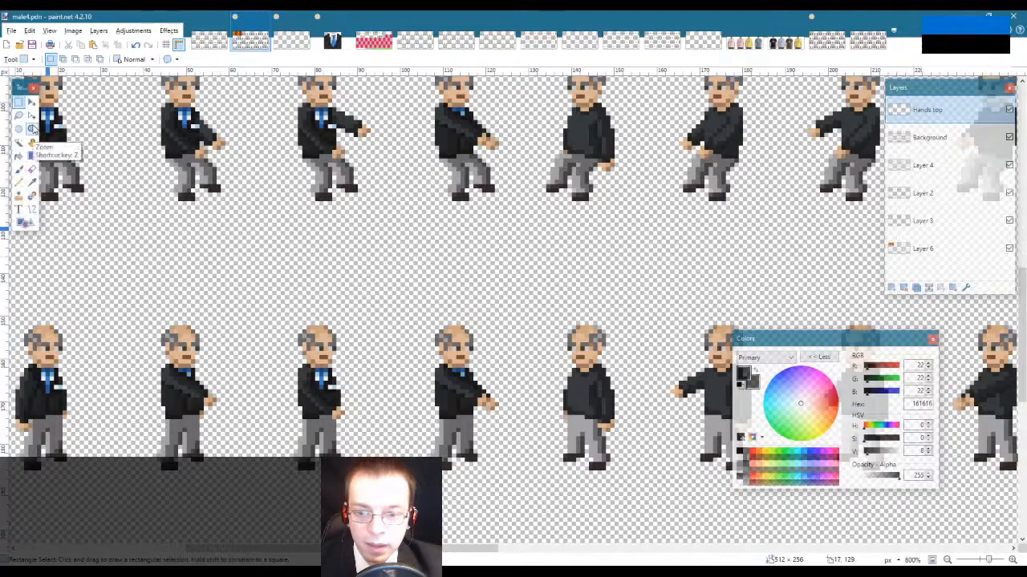
Step: Examine the whole sprite sheet to review the suited walking, sitting and standing frames in the first four columns
click(32, 128)
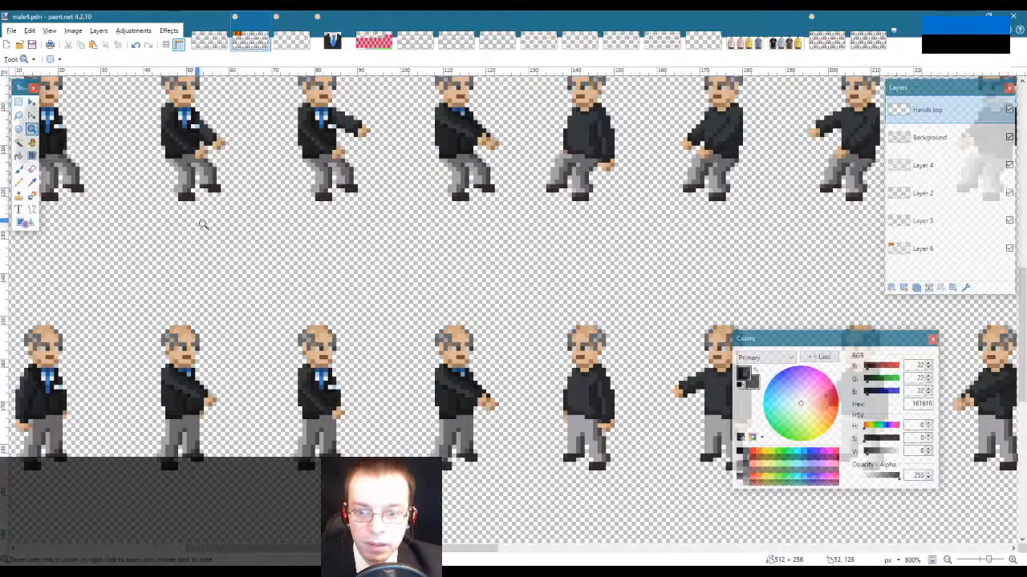
right_click(217, 251)
right_click(221, 251)
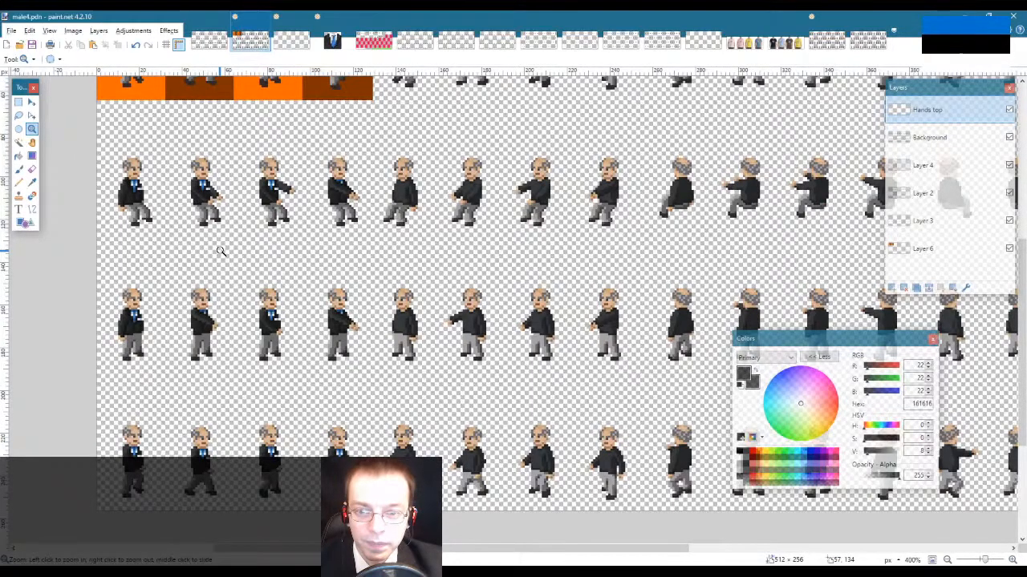
right_click(221, 251)
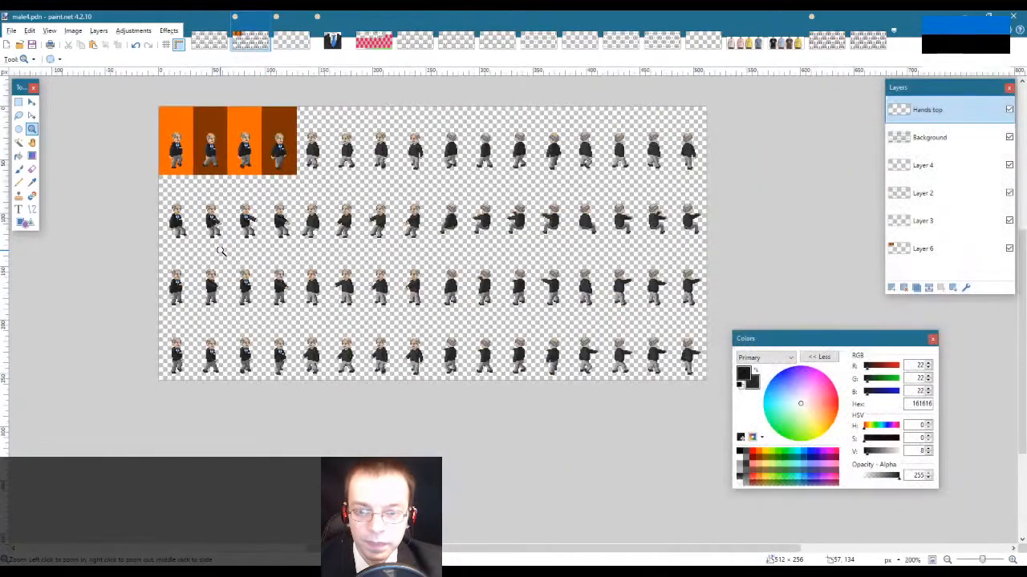
click(207, 197)
click(202, 192)
click(203, 192)
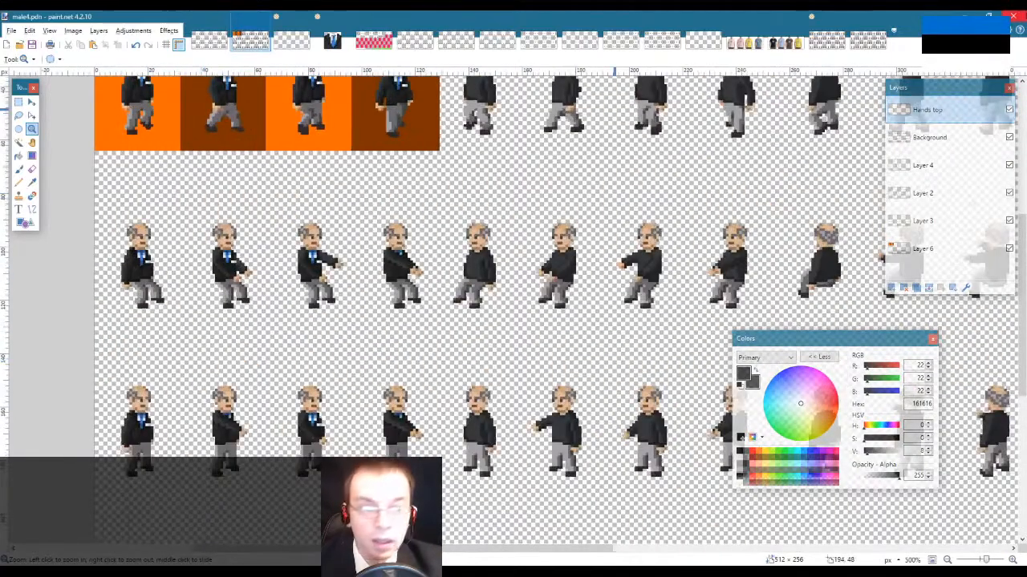
scroll(341, 353, up, 3)
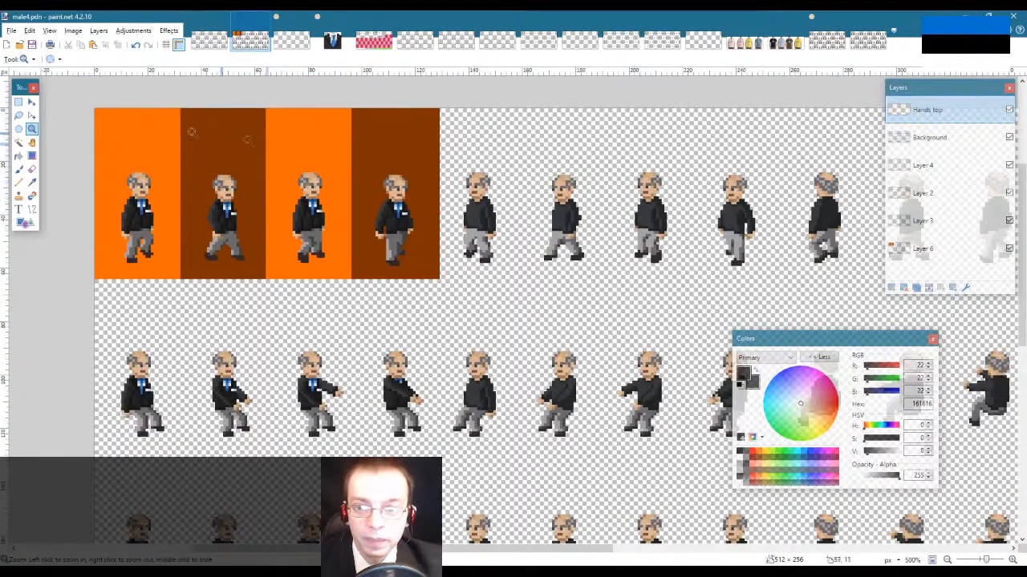
Step: Review the frames in columns five to eight that still lack the suit, and toggle the Hands top layer to check its sleeves
click(18, 102)
drag(440, 140, 783, 525)
scroll(612, 275, up, 6)
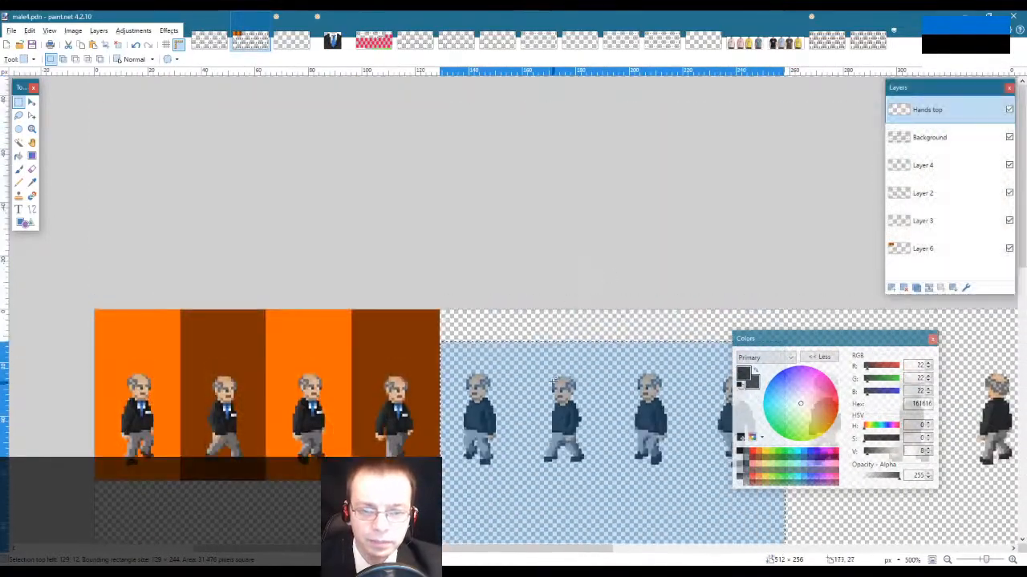
scroll(538, 275, down, 3)
click(538, 275)
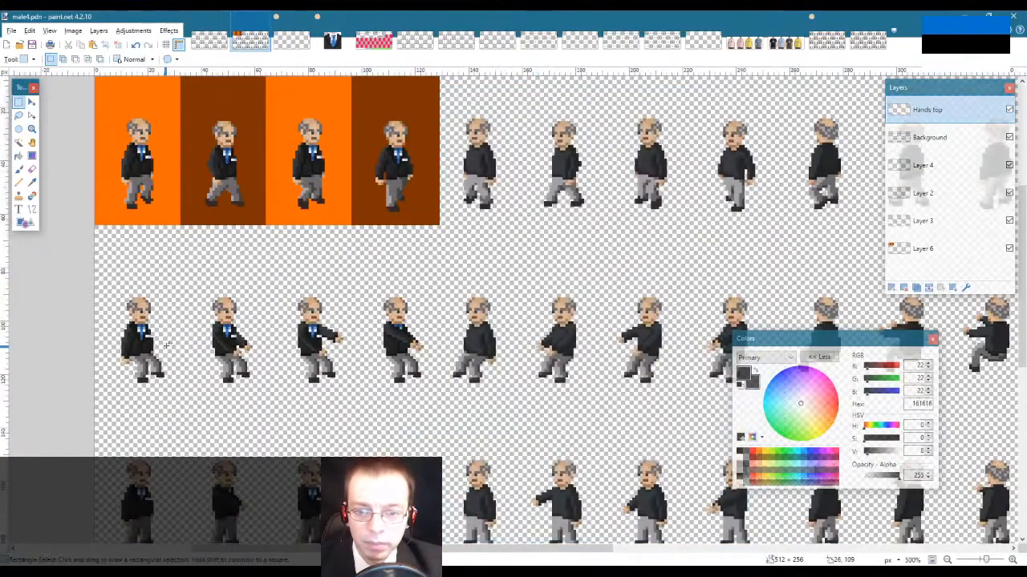
scroll(166, 344, down, 3)
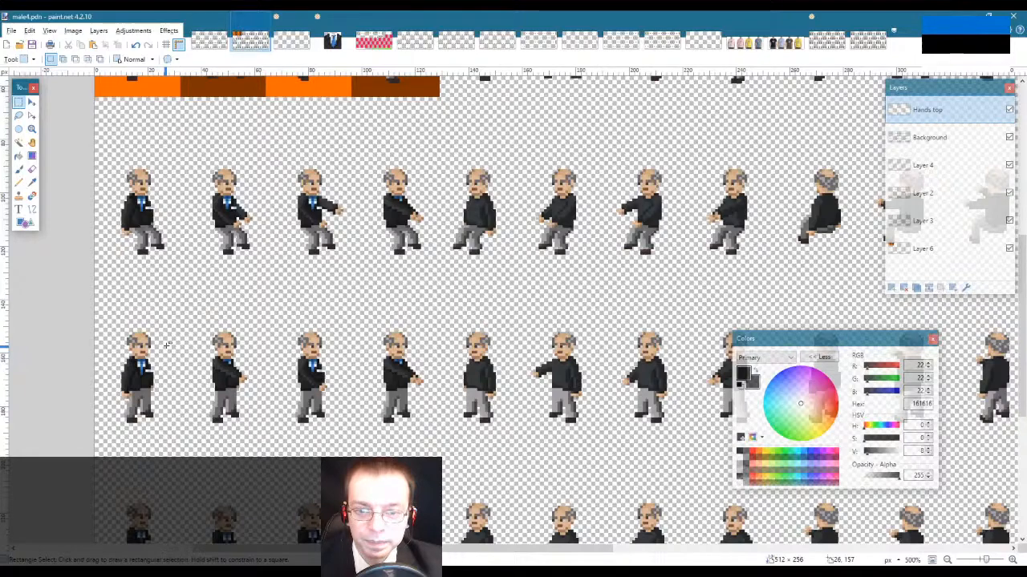
scroll(166, 345, up, 5)
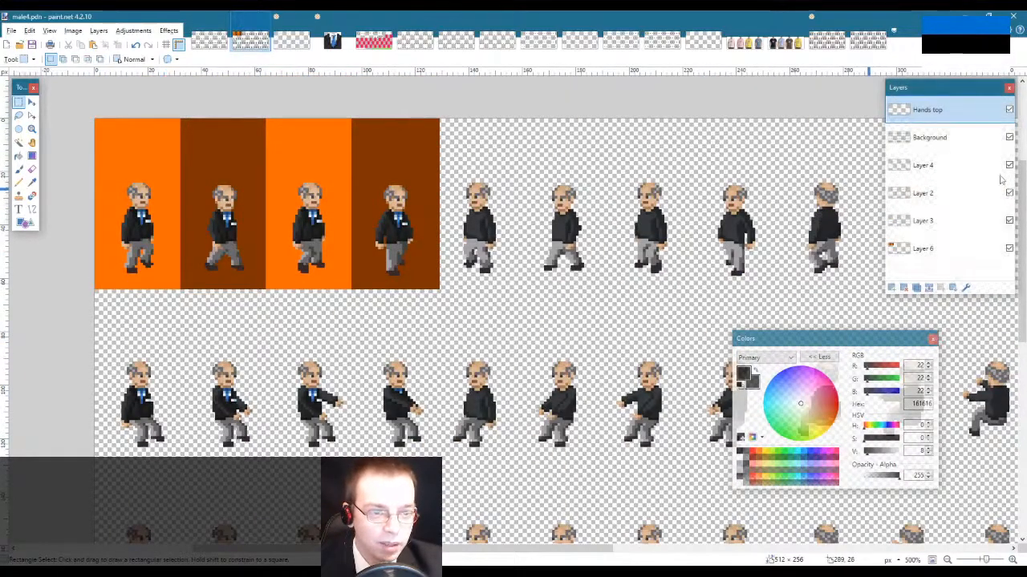
click(1009, 112)
click(1009, 112)
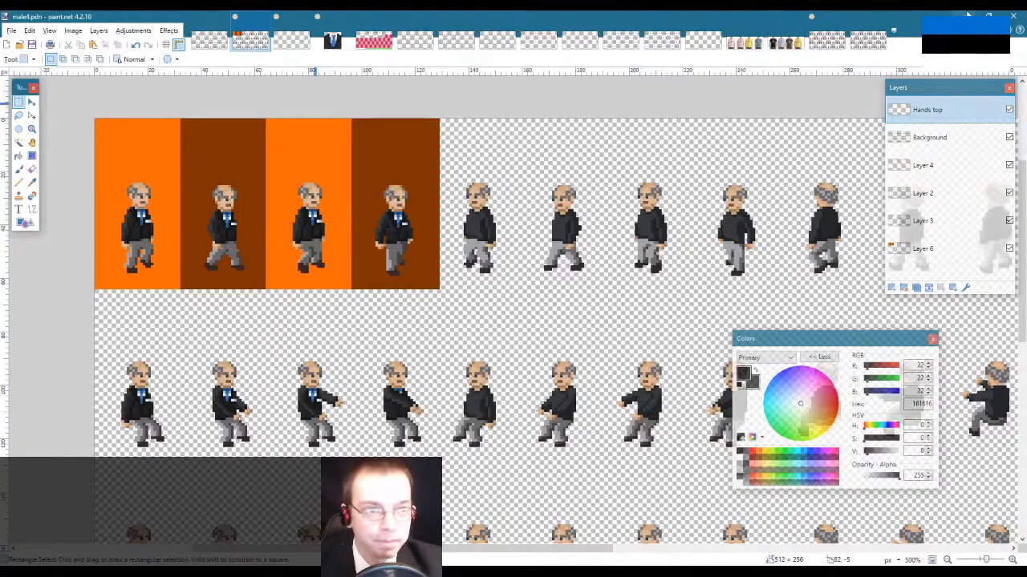
Step: Copy the entire Background layer of male4.pdn into a new image and bring up male1.png for comparison
click(963, 169)
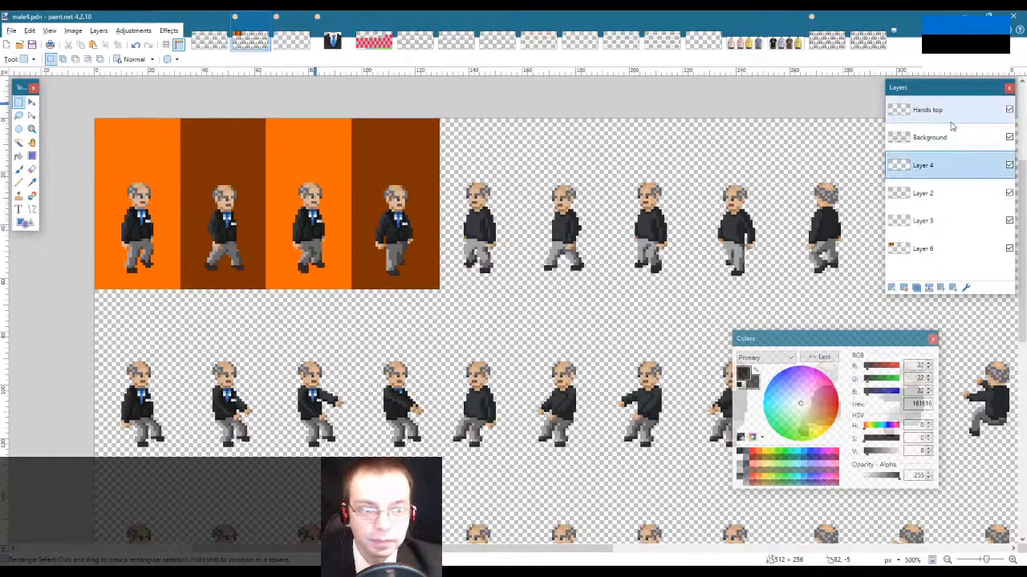
click(930, 138)
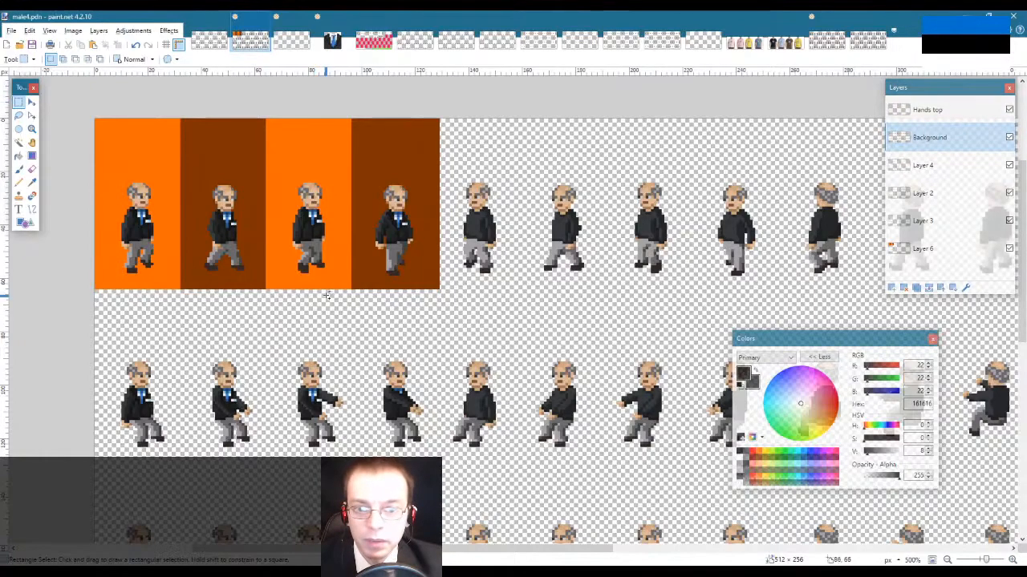
key(ctrl+a)
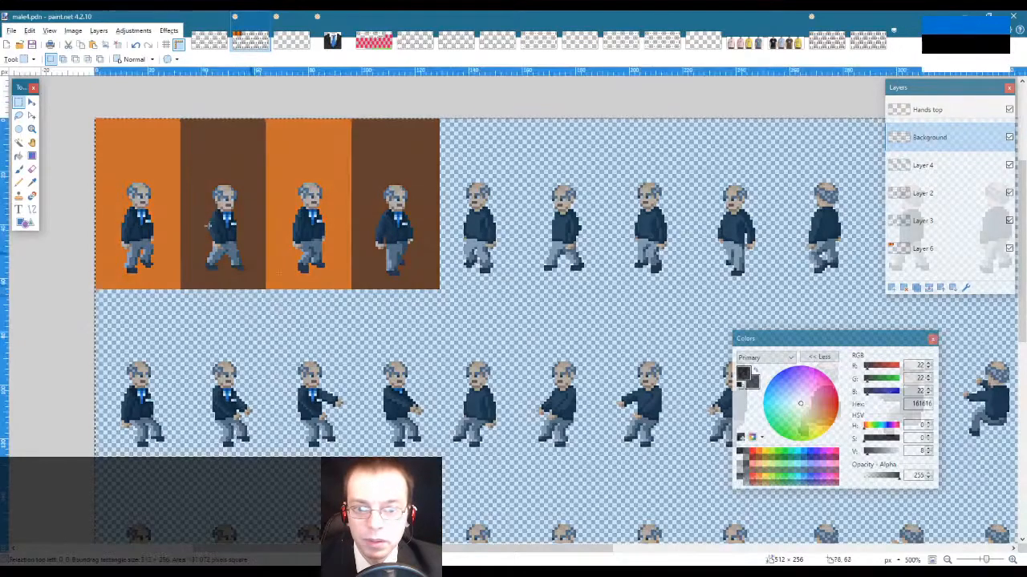
click(29, 30)
click(62, 135)
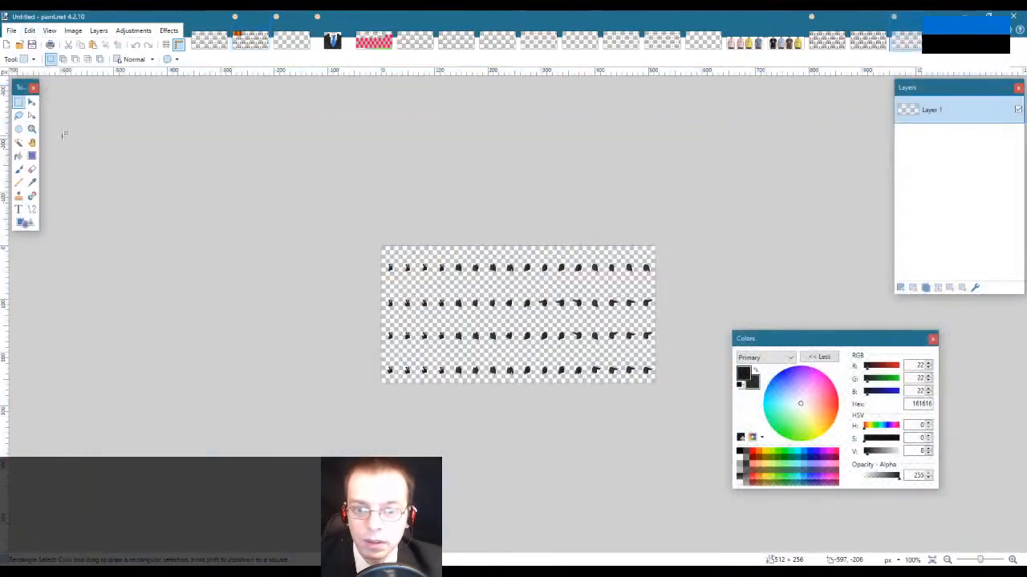
click(206, 45)
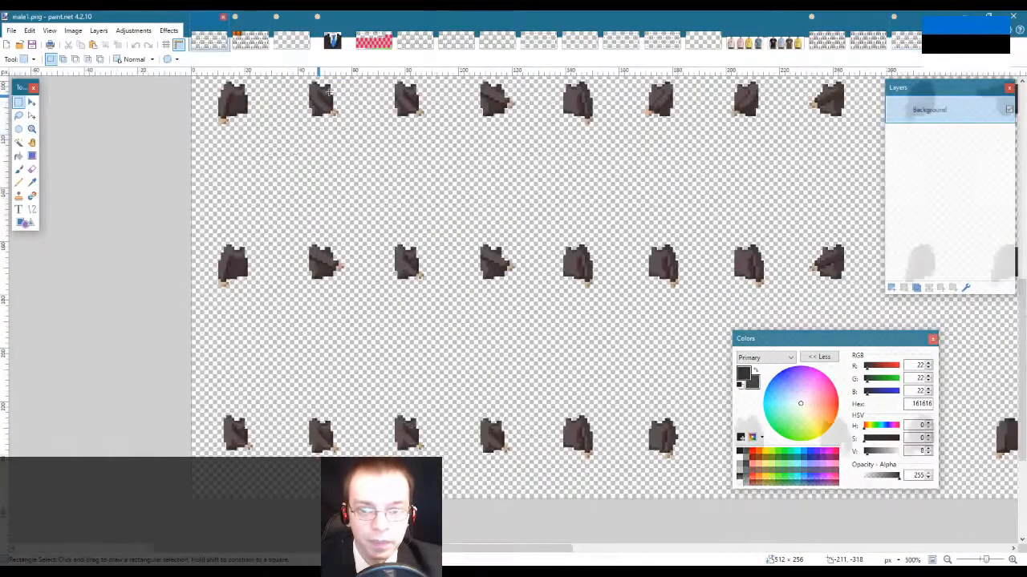
Step: Copy male4.pdn's Hands top layer into the untitled jacket torso image as a new layer and merge it down
click(245, 40)
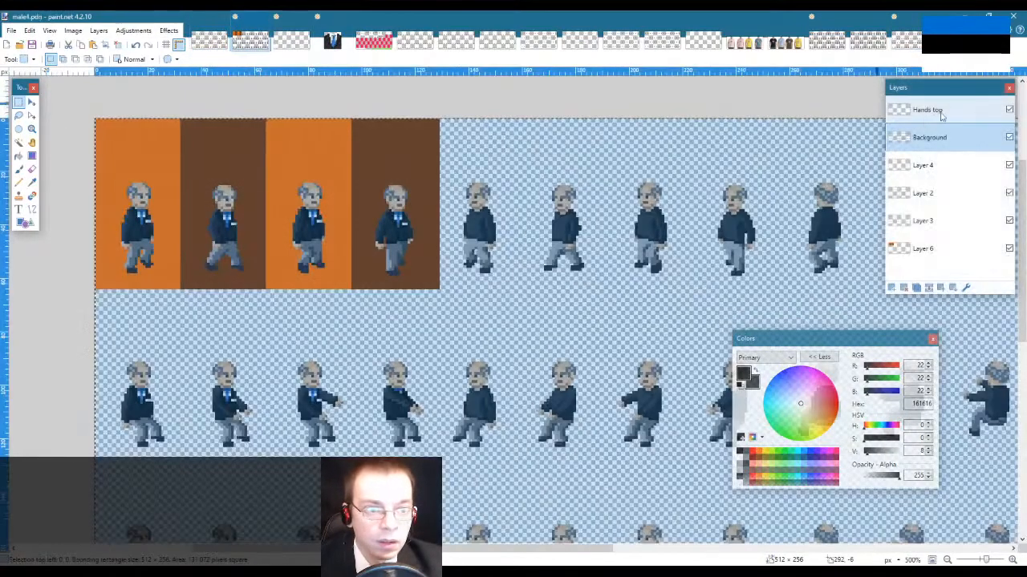
click(943, 112)
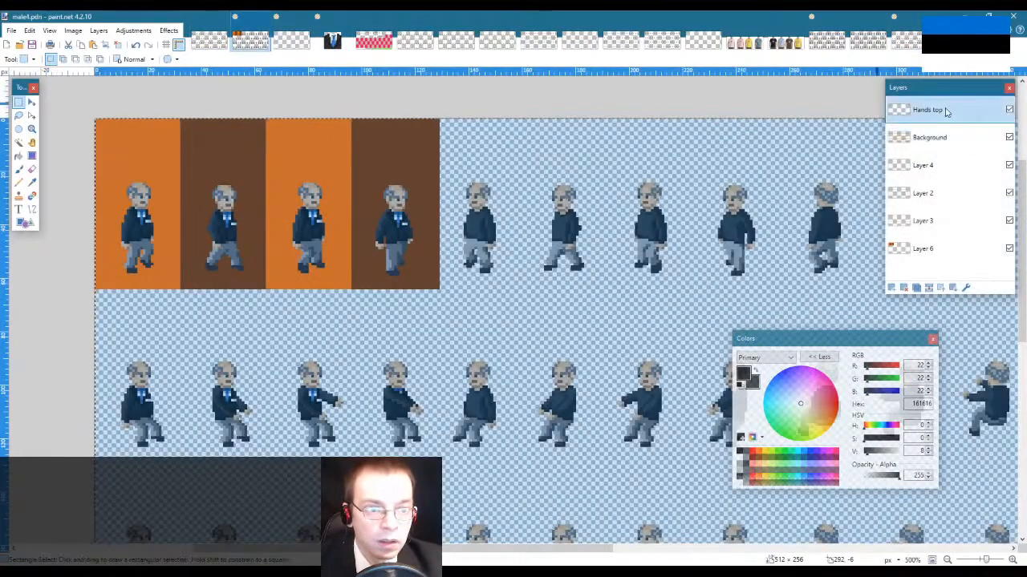
click(909, 43)
click(30, 31)
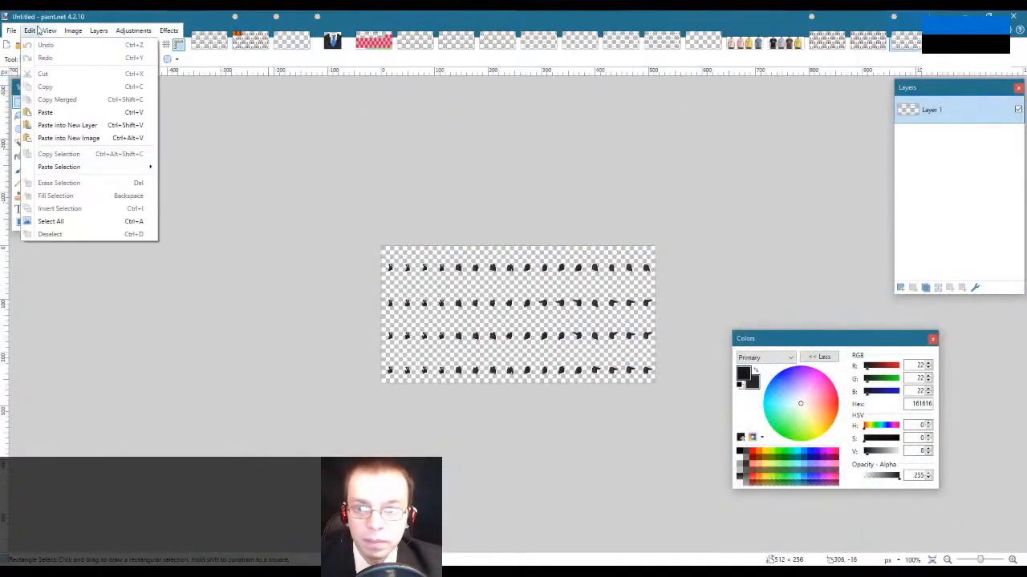
click(57, 110)
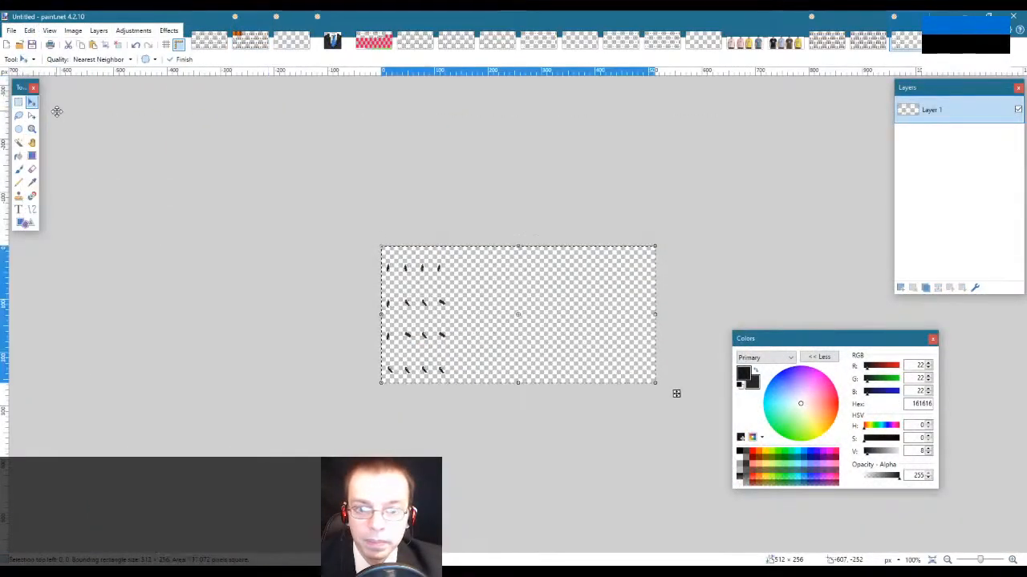
click(29, 30)
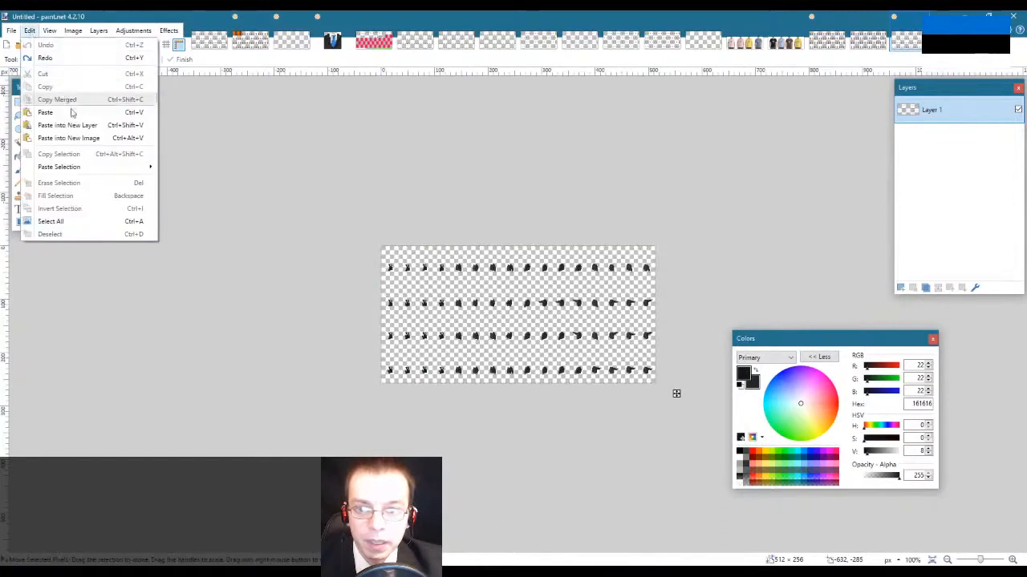
click(57, 124)
key(s)
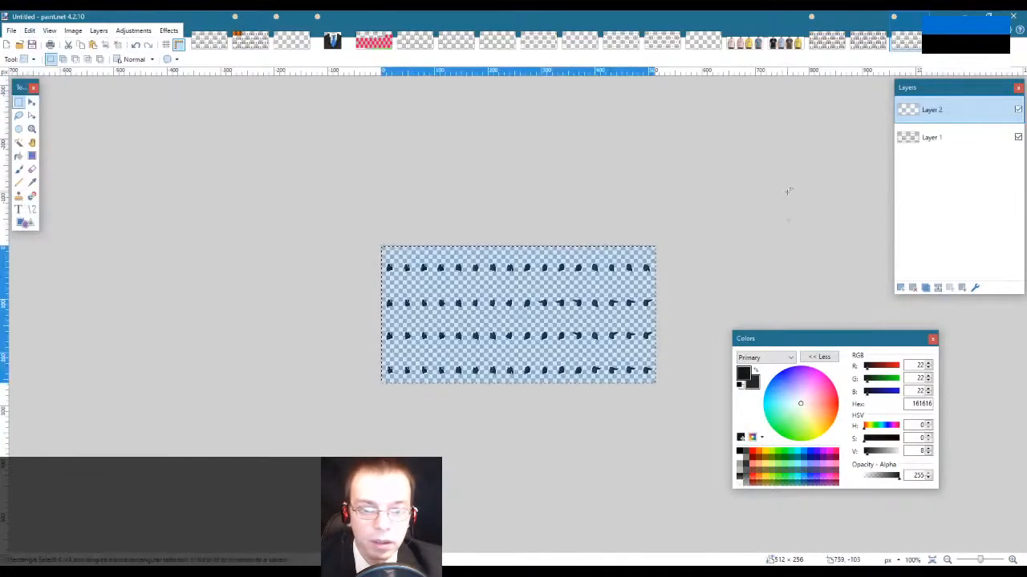
key(ctrl+d)
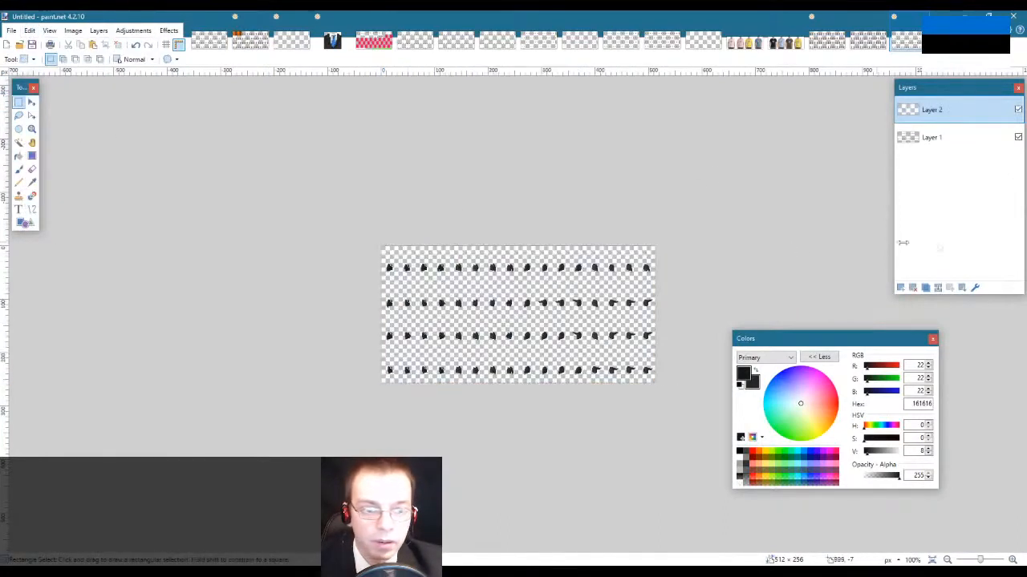
click(937, 288)
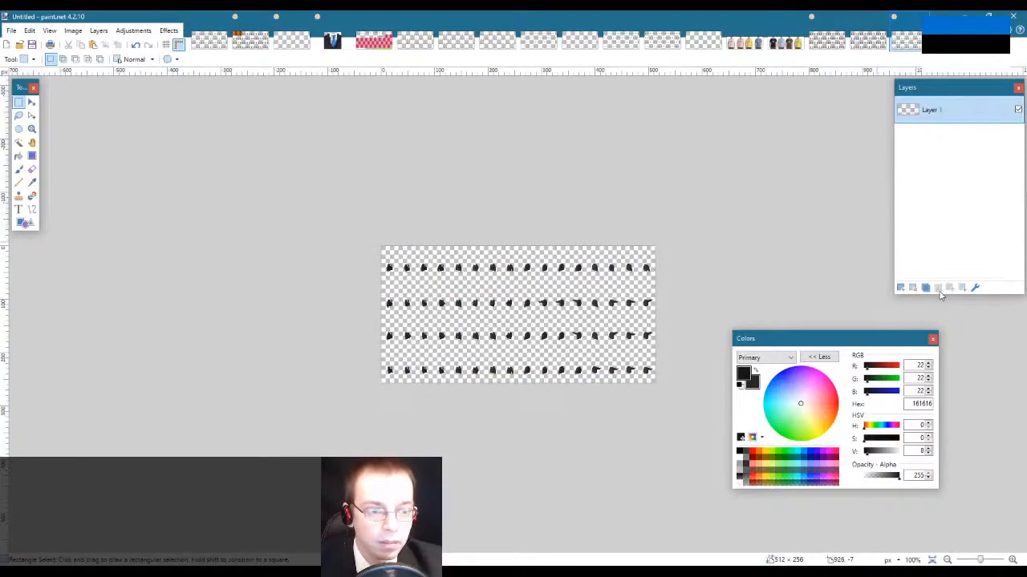
Step: Save the merged jacket image as male4.png in the characters/body folder as a 32-bit PNG
click(11, 31)
click(36, 125)
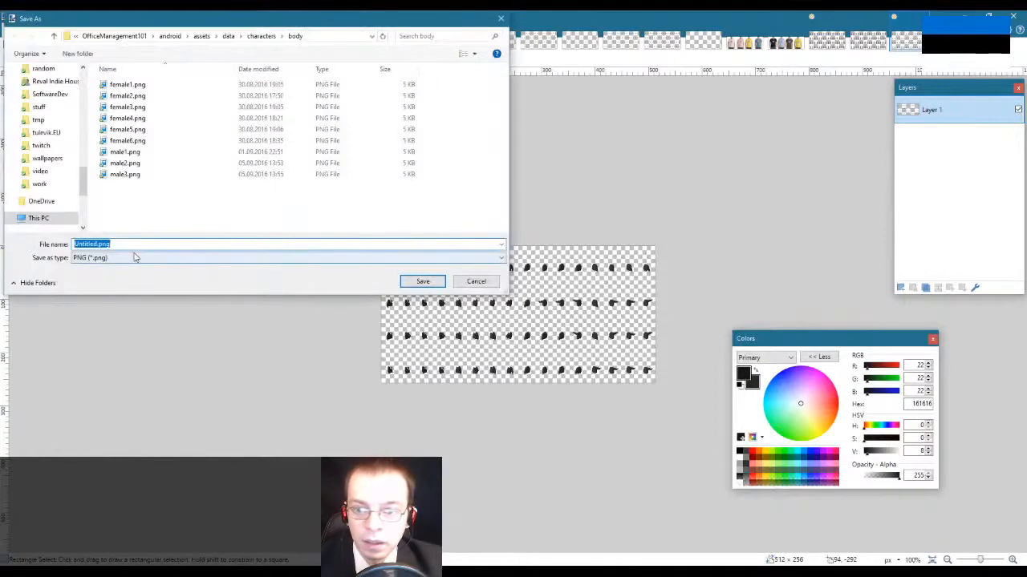
click(109, 257)
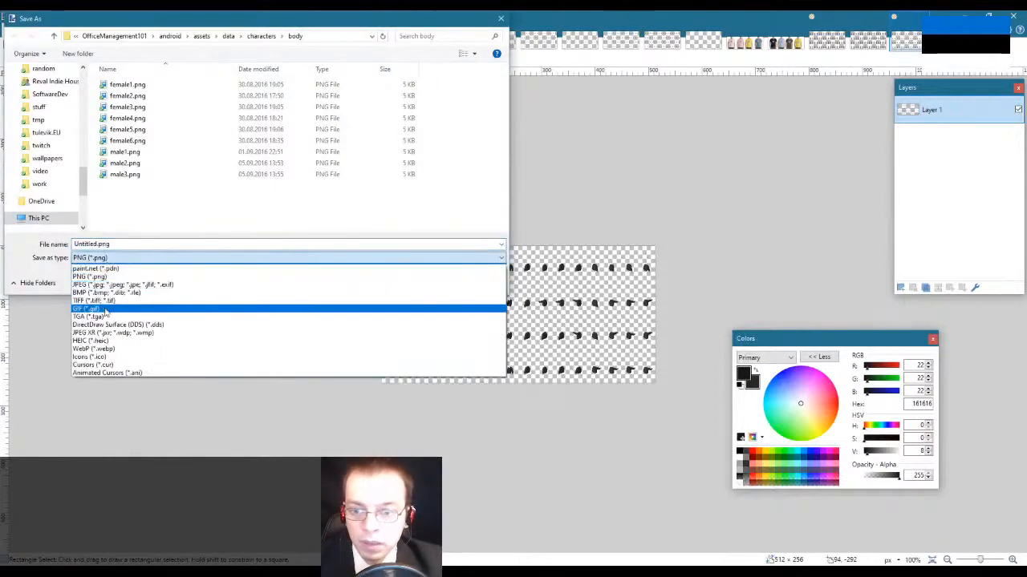
click(110, 256)
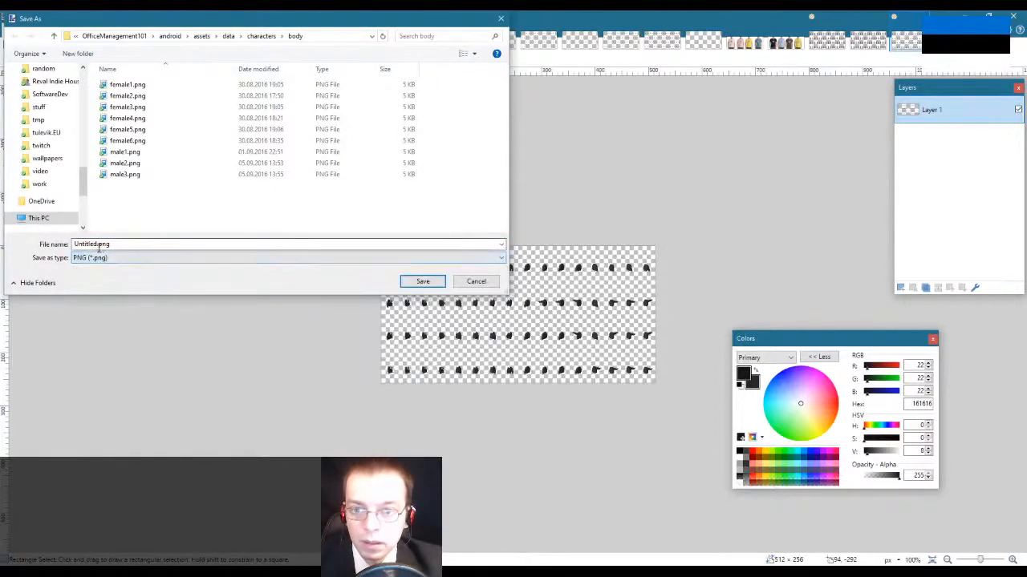
click(95, 243)
click(95, 243)
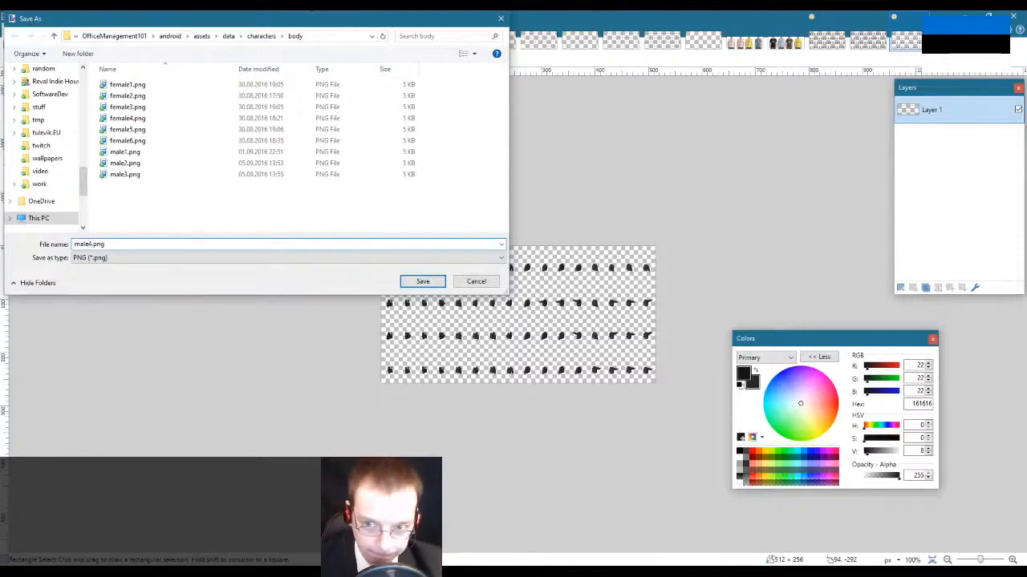
key(Return)
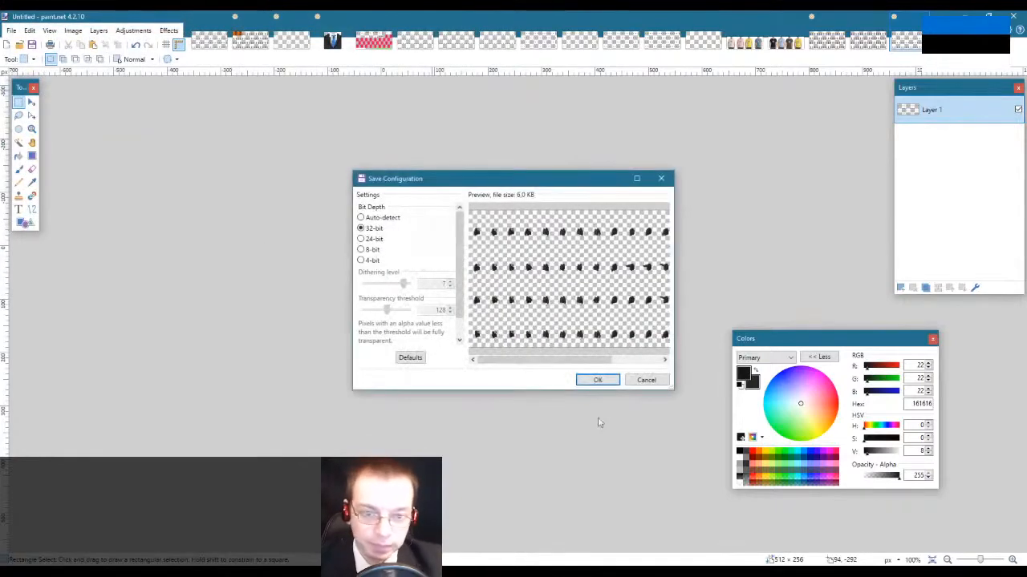
click(597, 379)
Step: Hide the Background layer in male4.pdn and copy the whole of Layer 4 into a new image
click(250, 42)
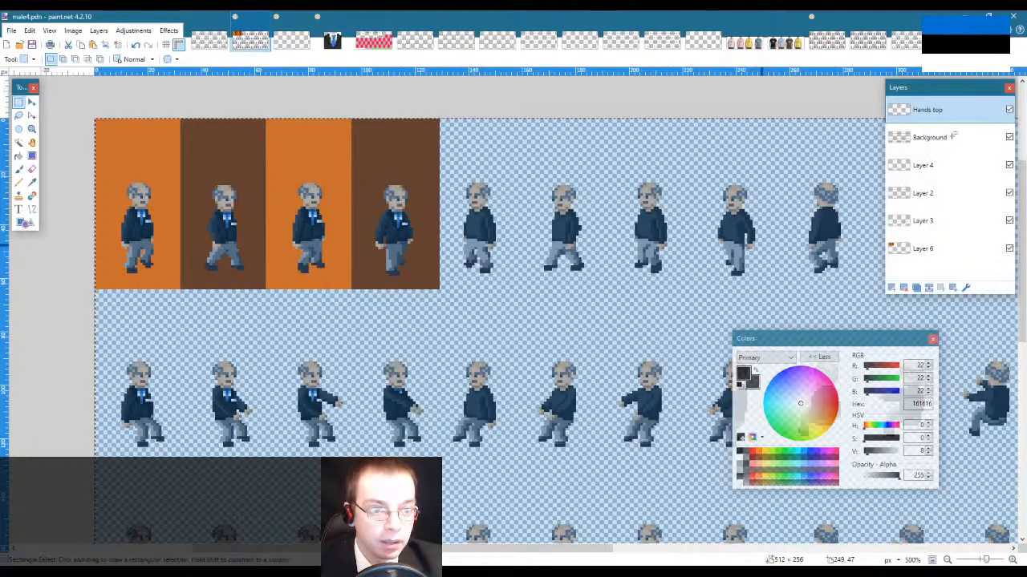
click(951, 141)
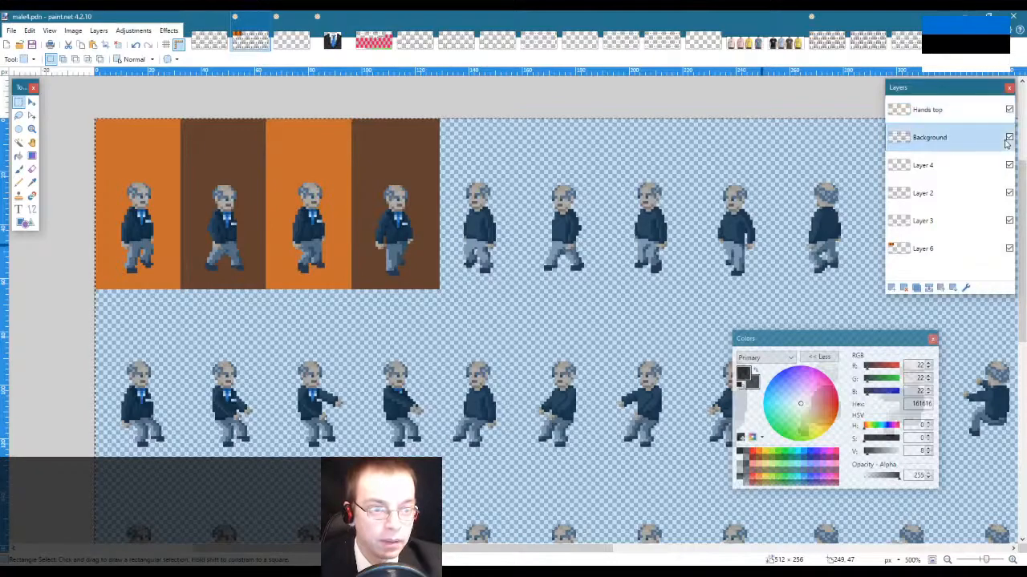
click(1009, 137)
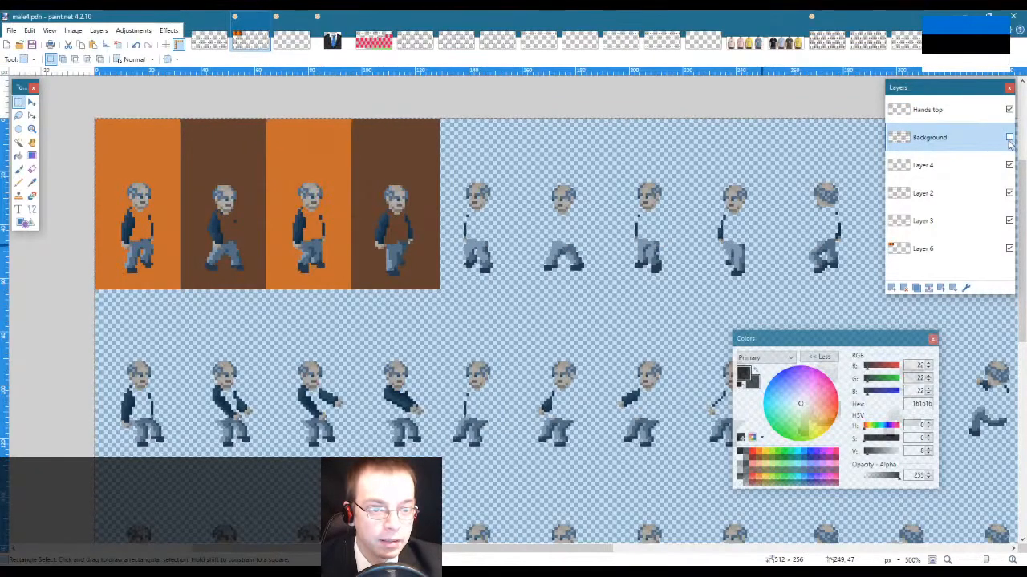
click(956, 170)
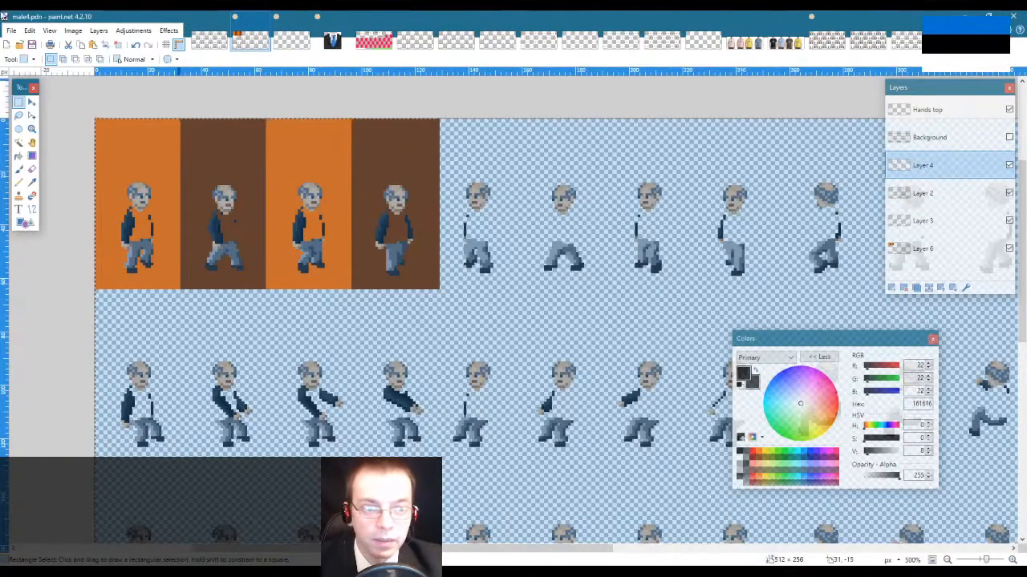
click(29, 30)
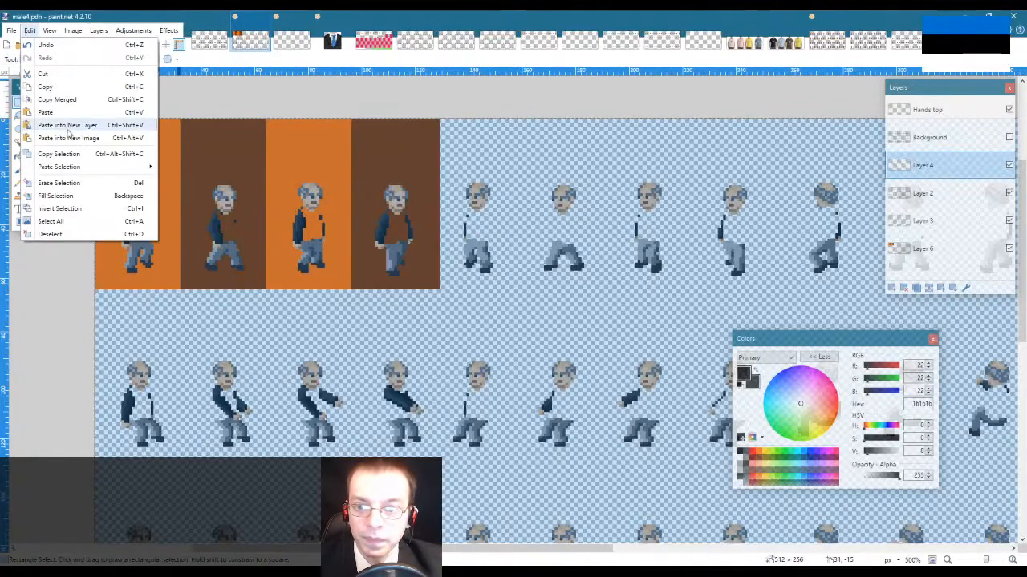
click(69, 138)
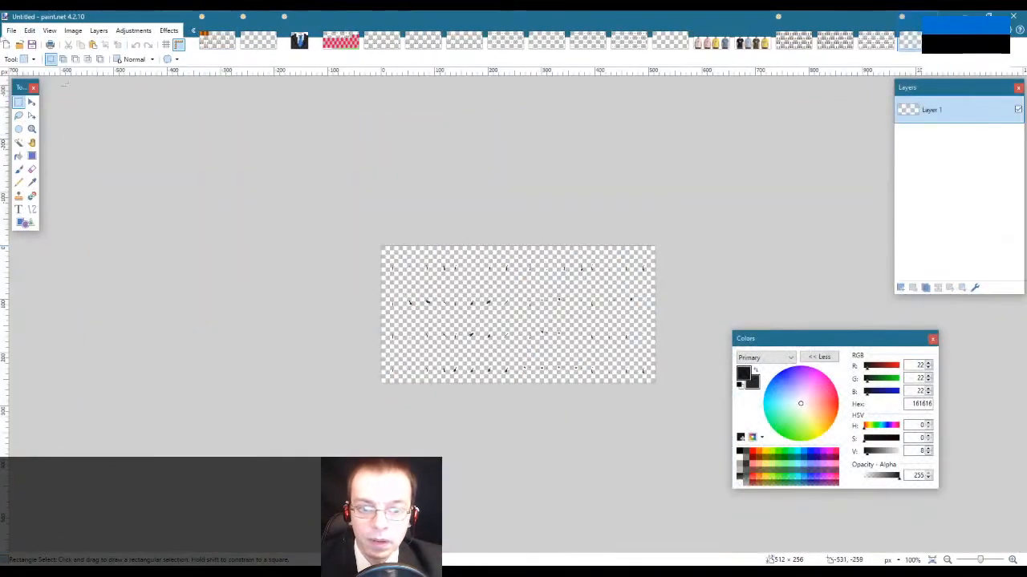
click(32, 129)
click(453, 308)
click(453, 308)
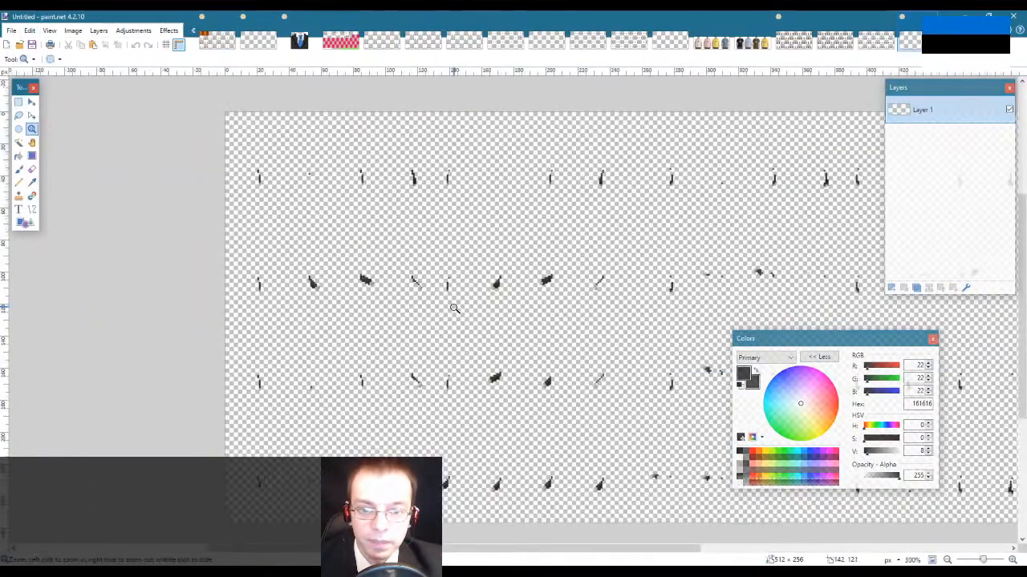
Step: Start saving the extracted Layer 4 sleeve image under a new name, going up to the characters folder
click(12, 31)
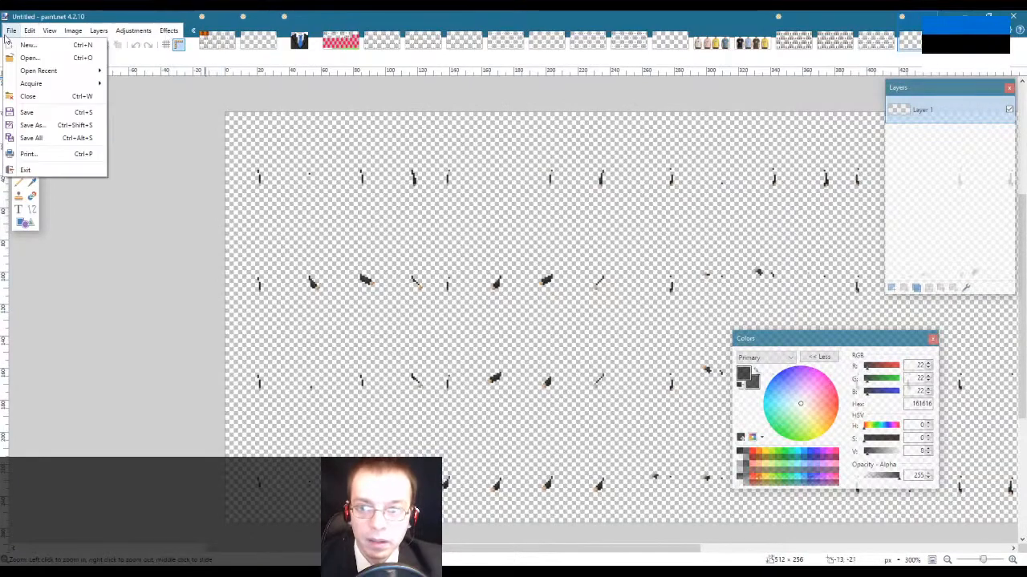
click(48, 125)
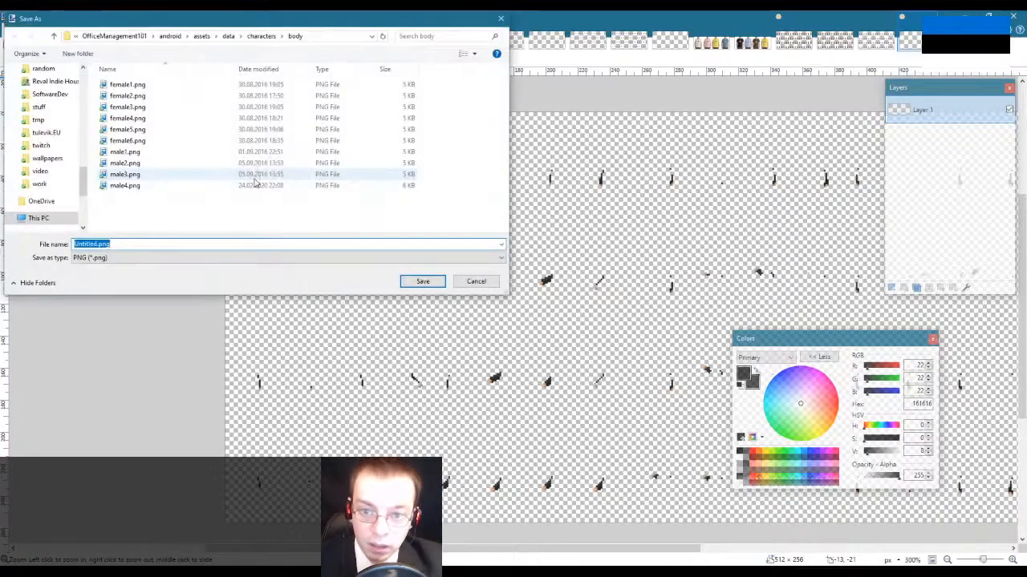
click(254, 37)
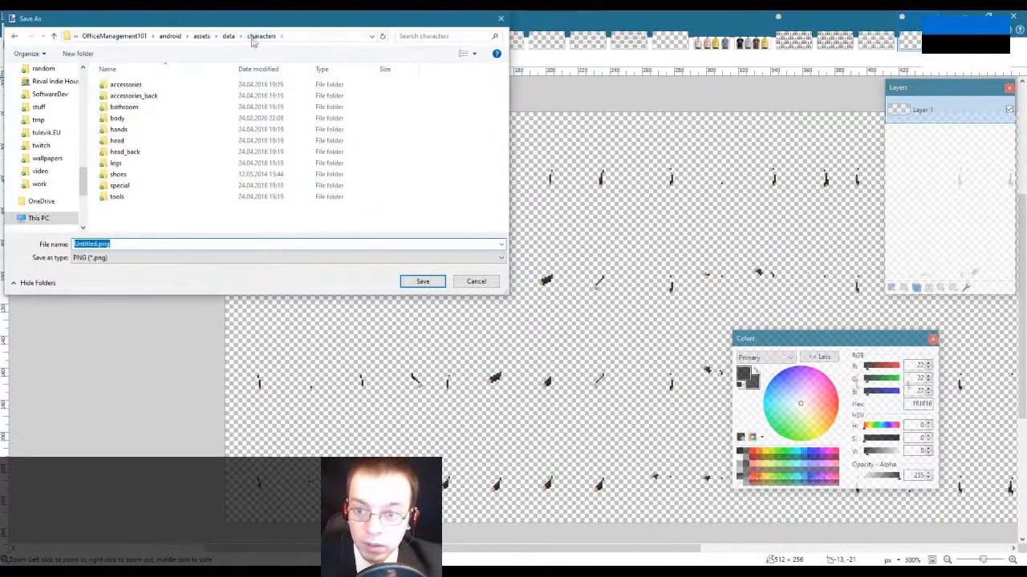
Step: Save the hands sprite sheet as male4.png in the characters/hands folder, as a 32-bit PNG
click(122, 131)
double_click(122, 131)
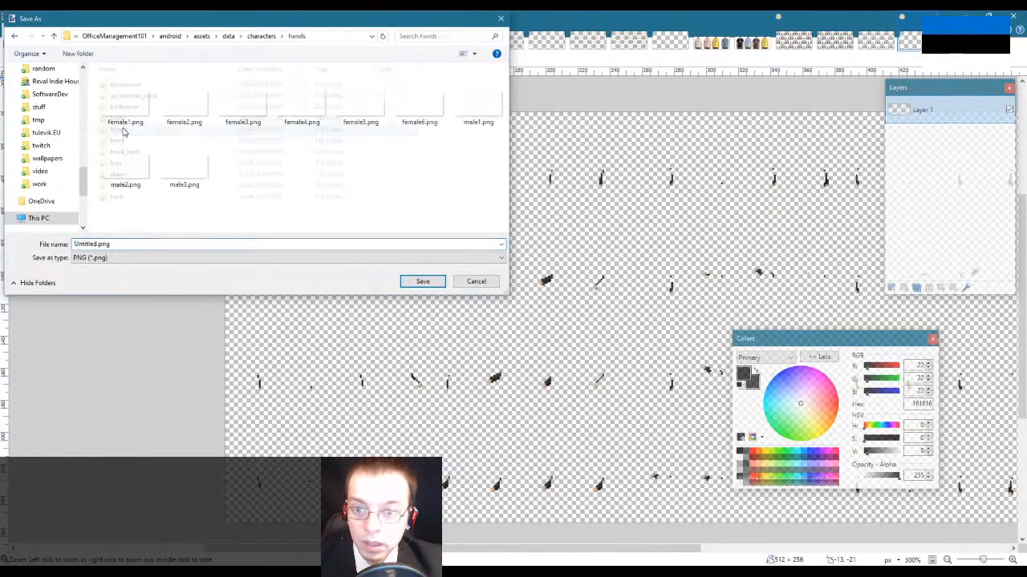
click(260, 37)
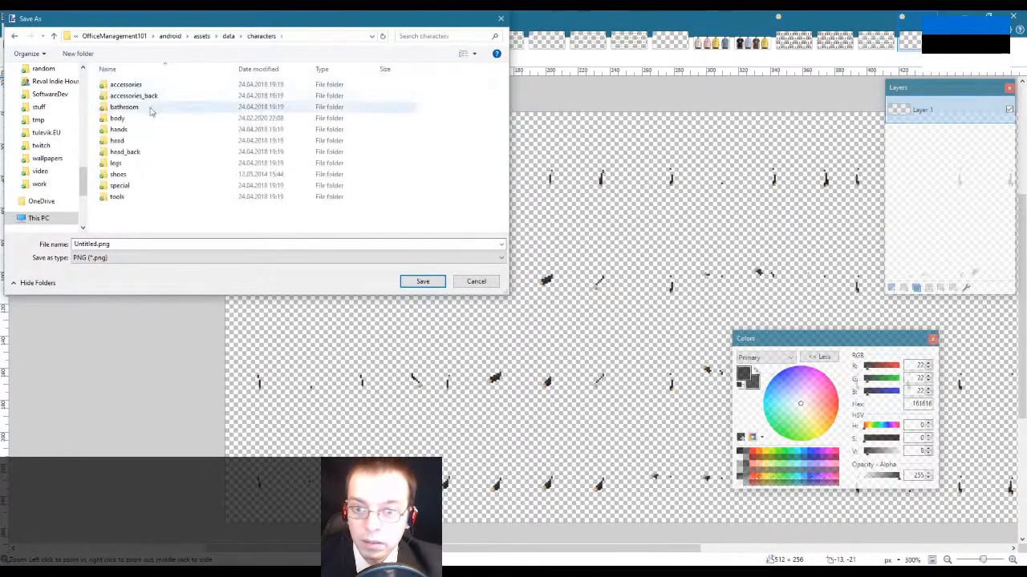
double_click(122, 132)
click(126, 243)
click(91, 243)
drag(98, 243, 3, 233)
text(male4)
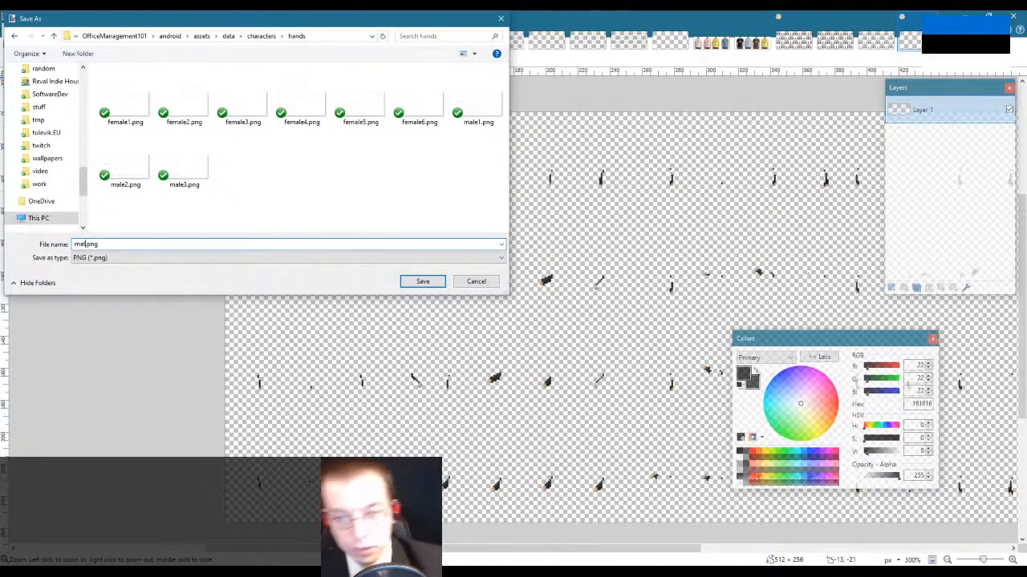
key(Return)
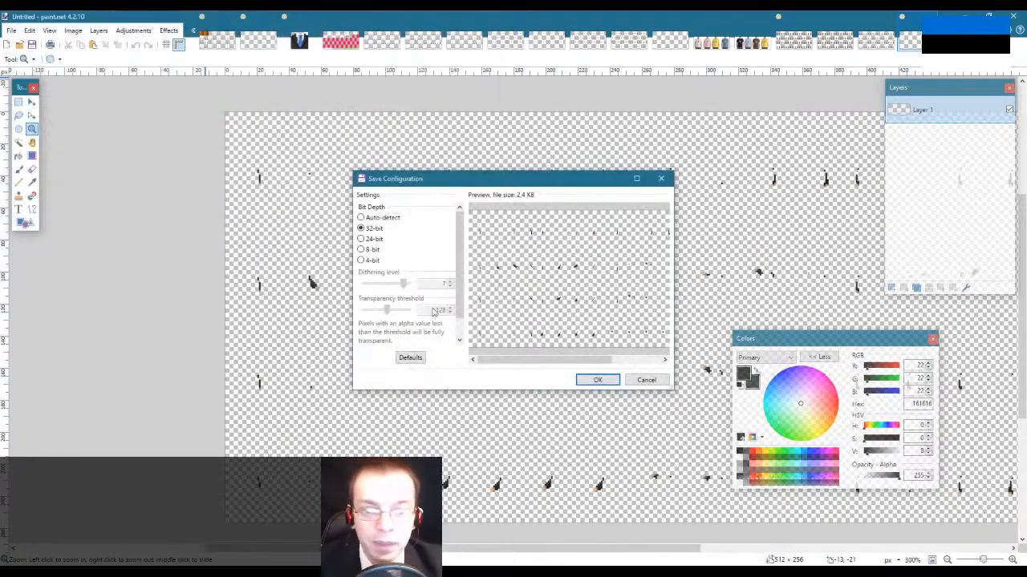
click(597, 379)
Step: Switch to Eclipse by launching it from the desktop with the OfficeManagement101 workspace
key(super+d)
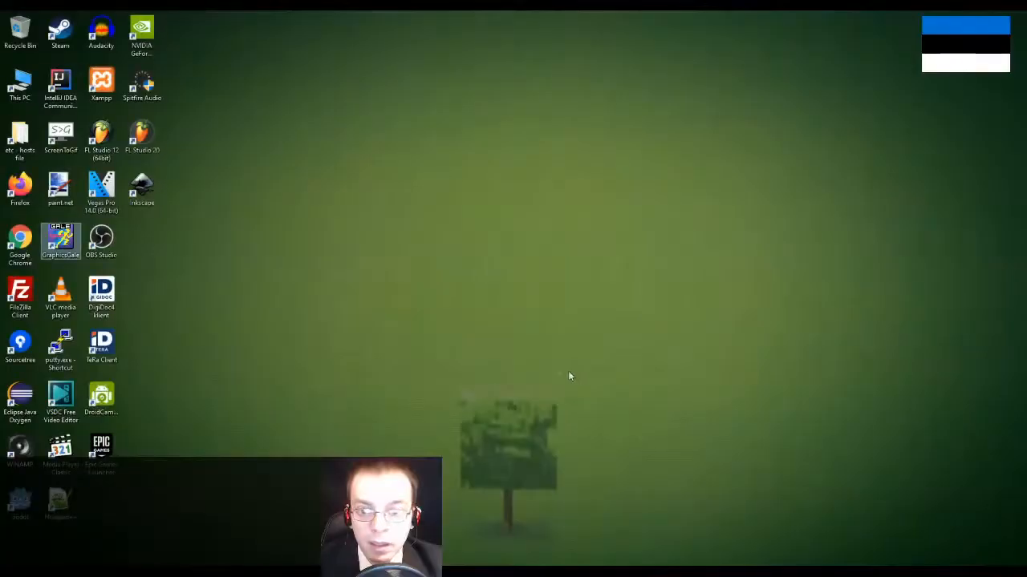
double_click(20, 397)
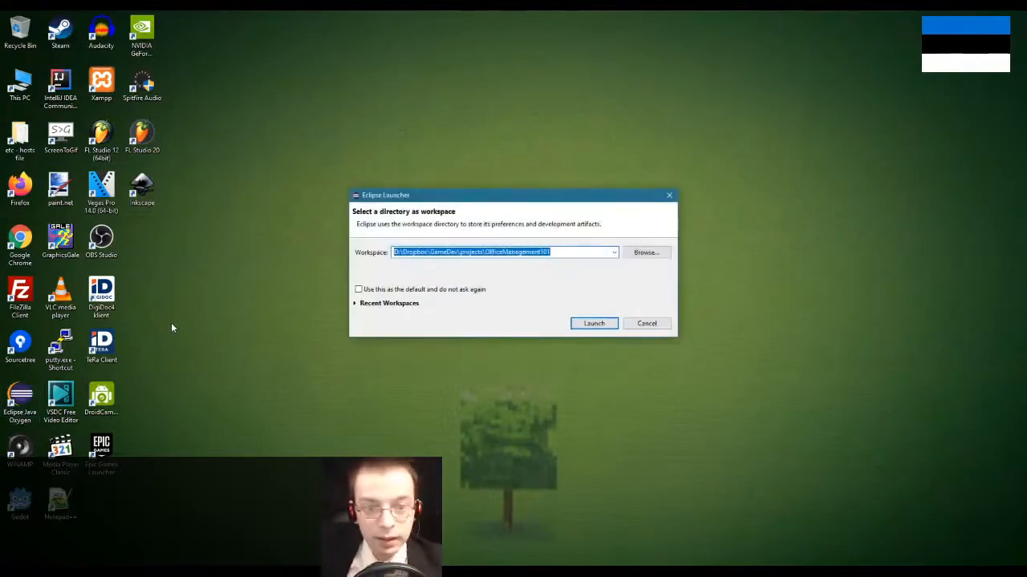
click(593, 324)
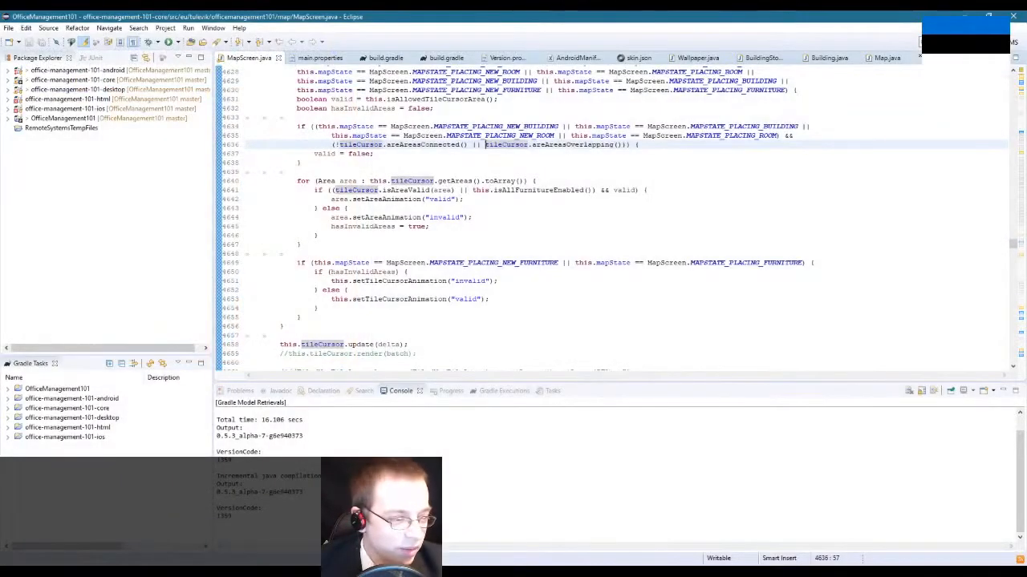
Step: Examine the camera, rendering and tile cursor placement checks in MapScreen.java, around the mapState conditions
click(365, 262)
click(377, 244)
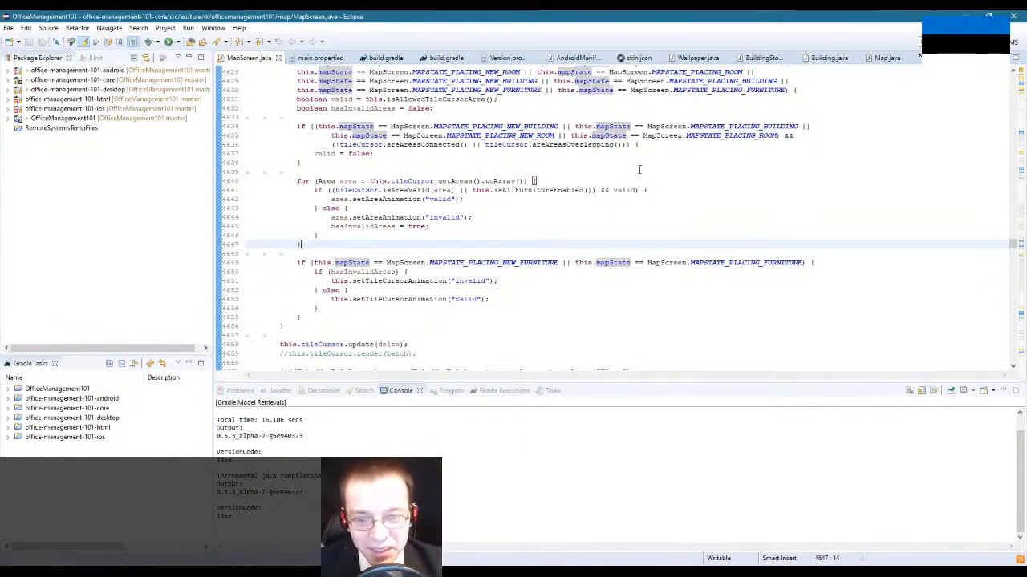
scroll(570, 214, up, 2)
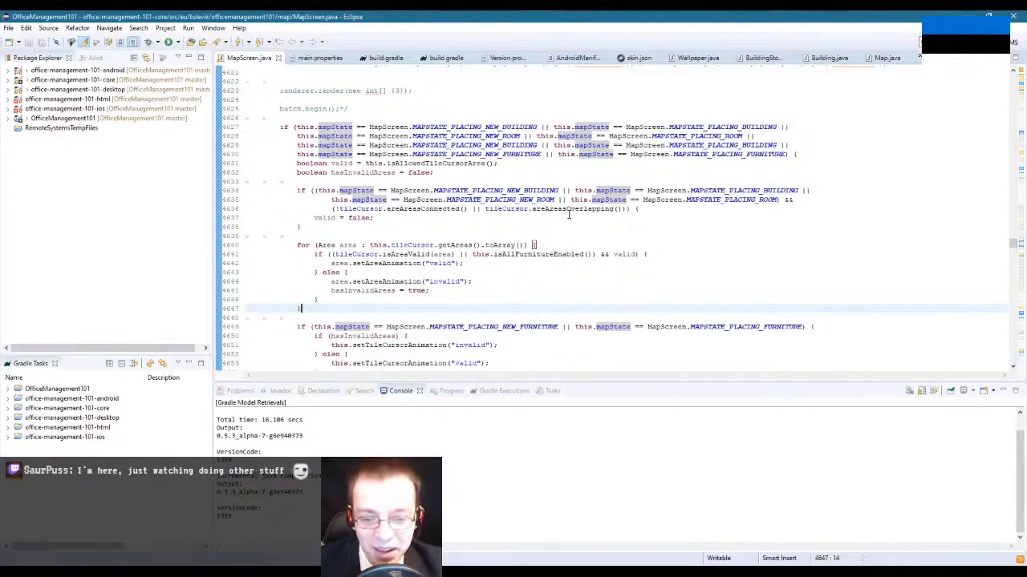
scroll(569, 215, up, 2)
click(515, 217)
click(516, 209)
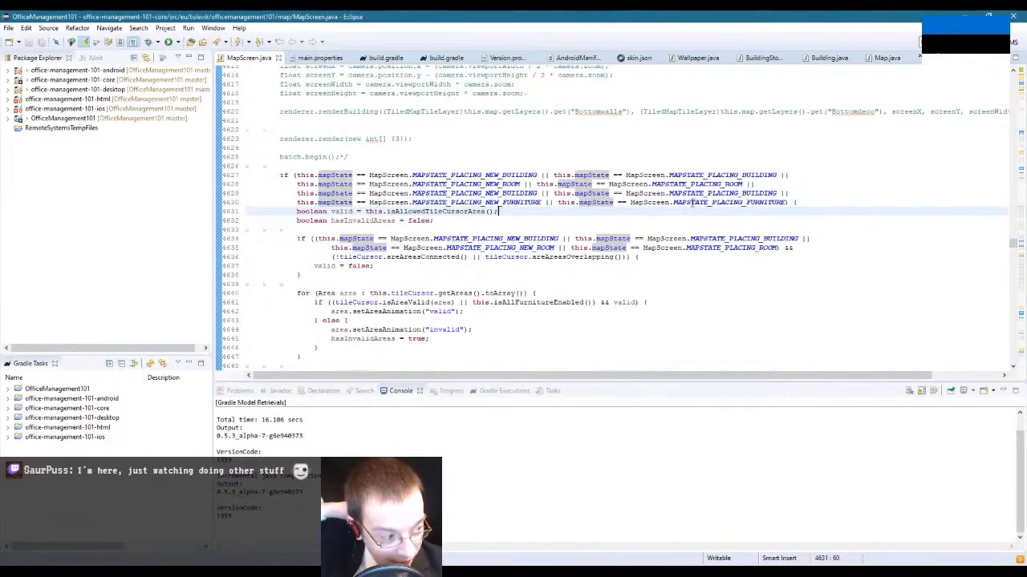
mouse_move(693, 205)
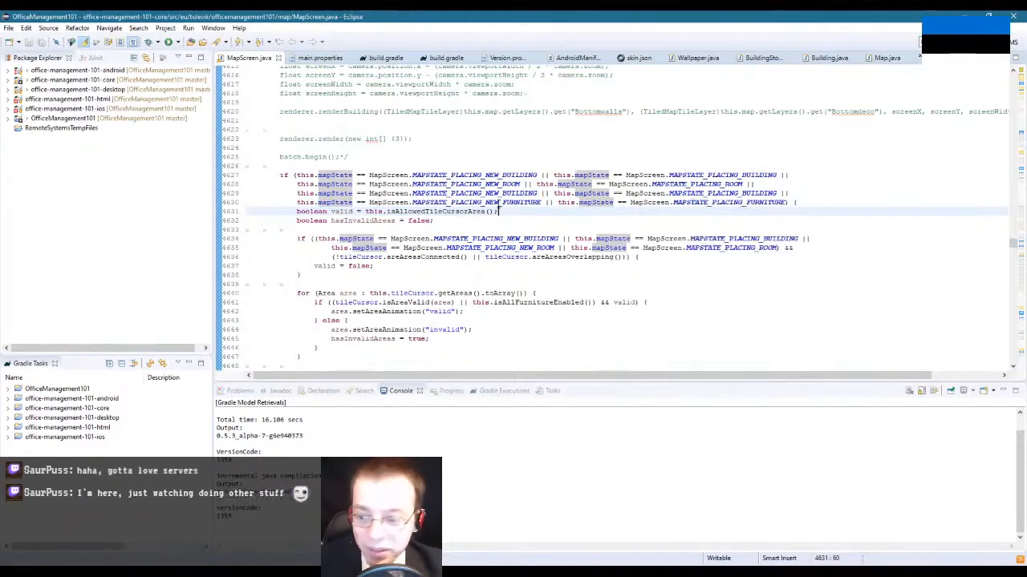
mouse_move(498, 205)
click(448, 220)
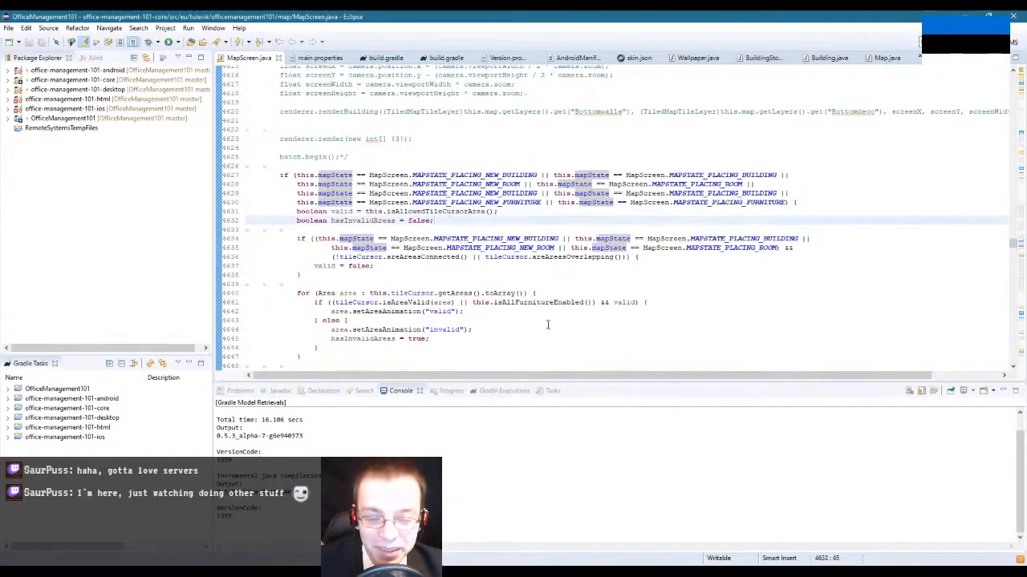
scroll(548, 324, up, 2)
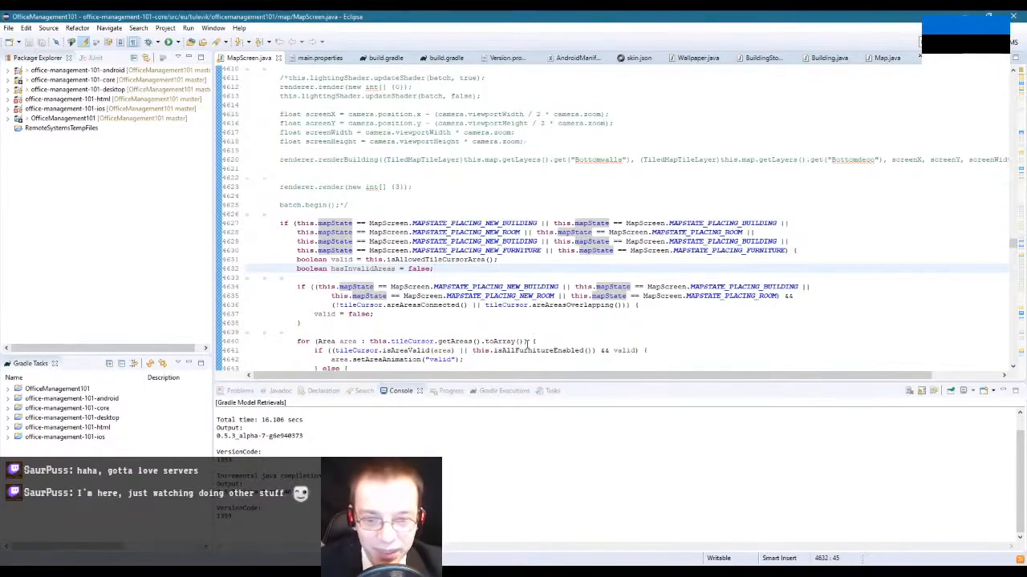
scroll(527, 344, up, 3)
scroll(527, 344, up, 13)
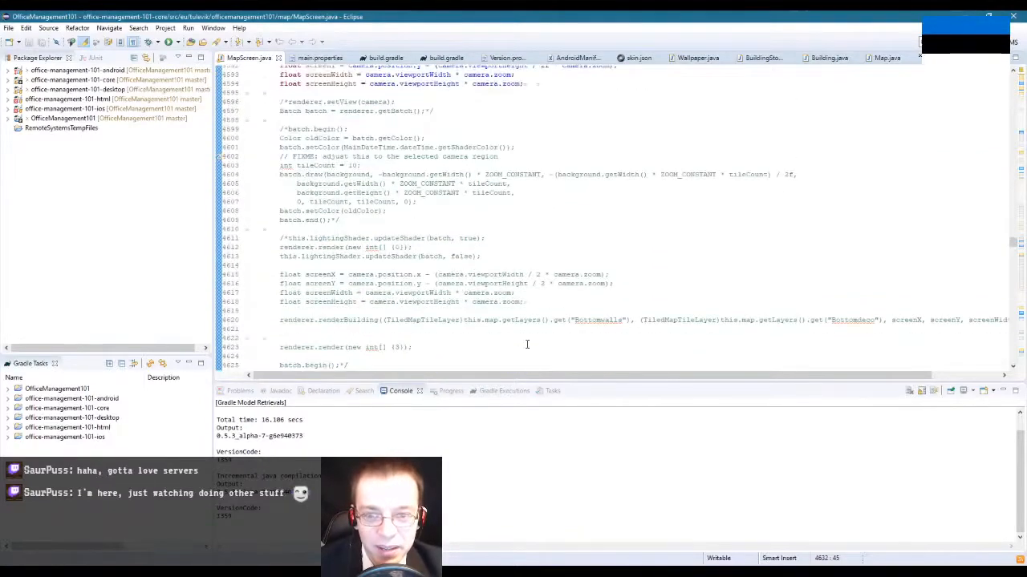
scroll(527, 344, down, 16)
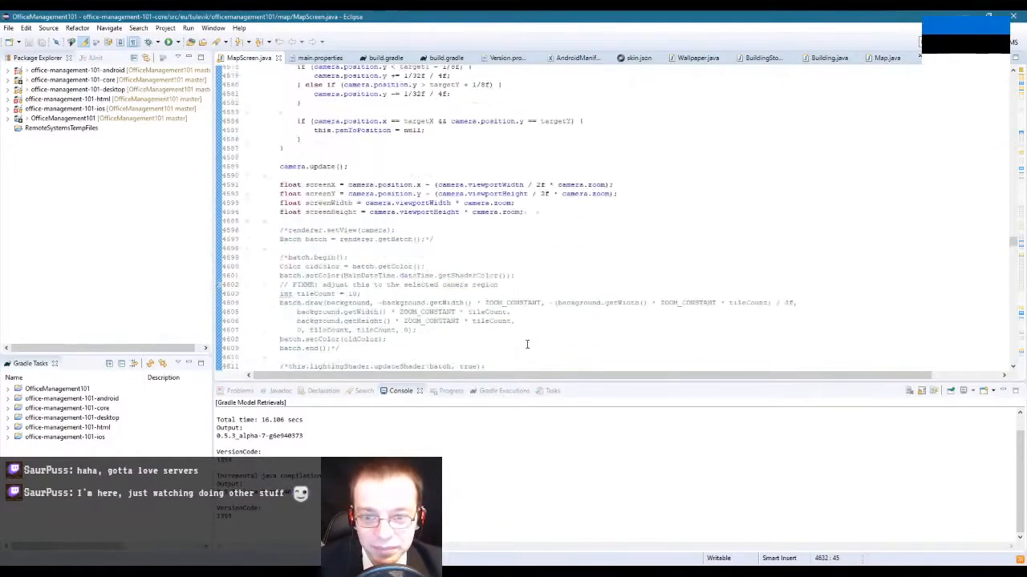
scroll(527, 344, down, 3)
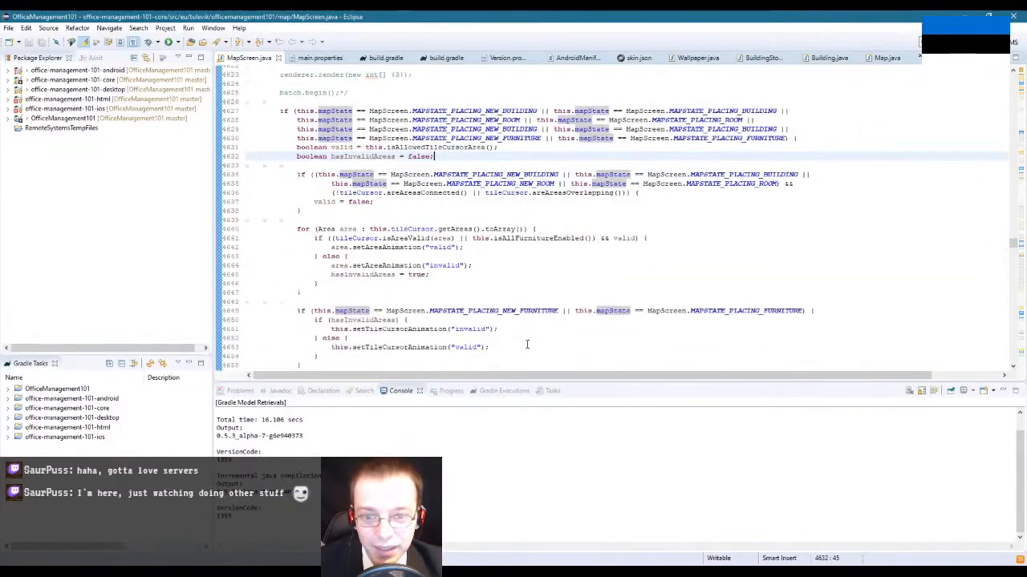
scroll(527, 344, down, 2)
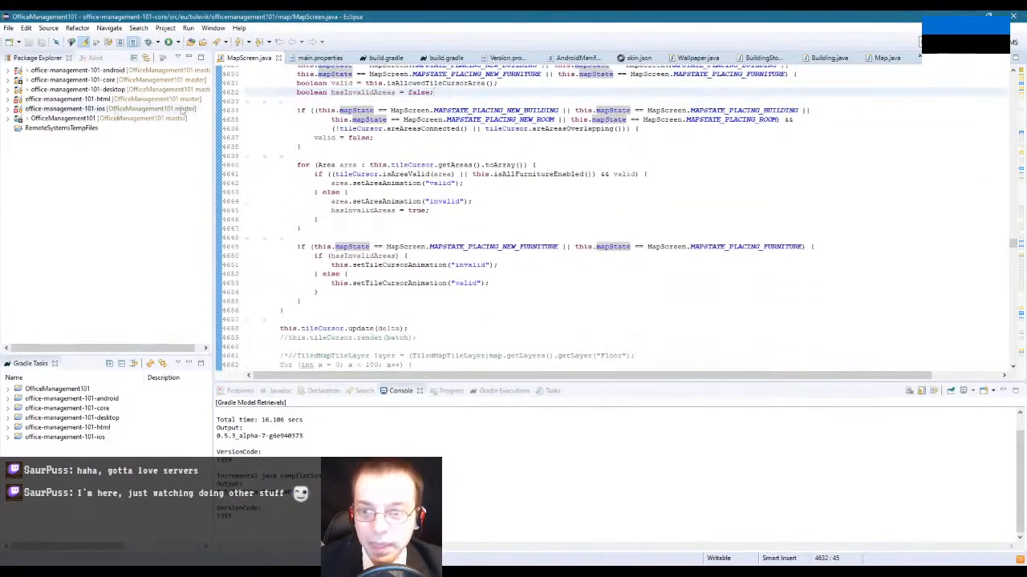
Step: Open character_parts.json from assets/data/presets in the office-management-101-android project
click(9, 71)
click(18, 119)
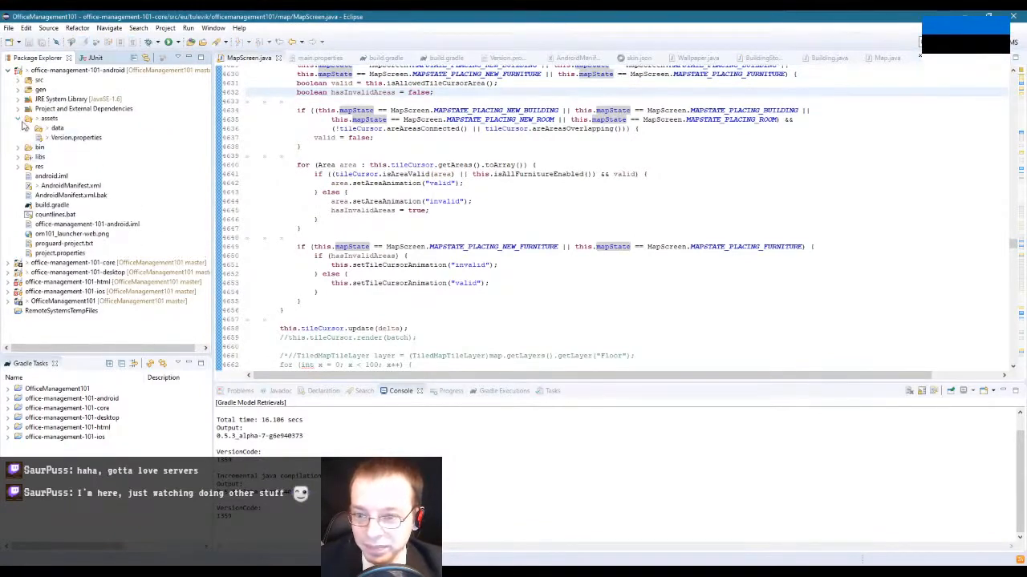
click(29, 129)
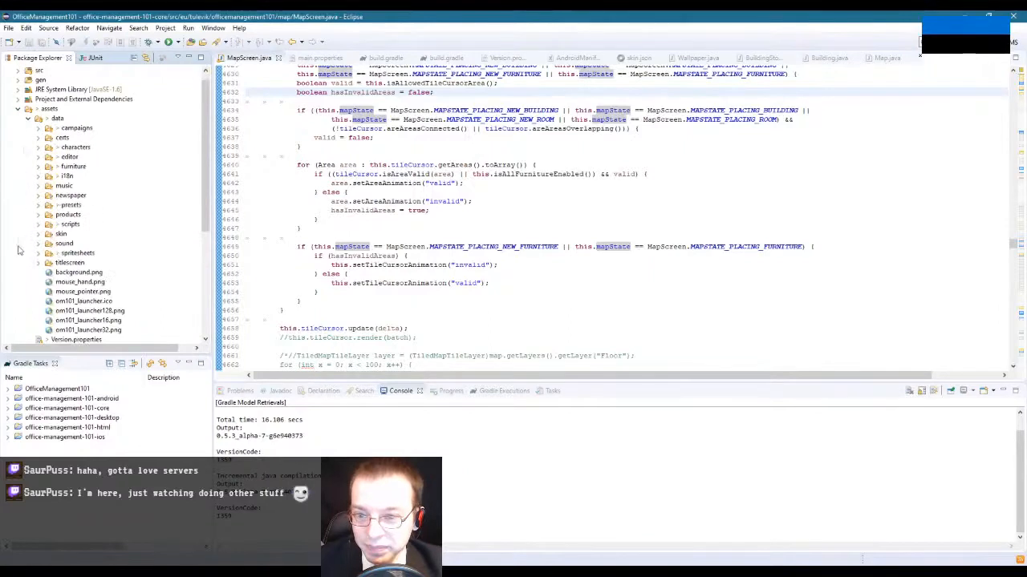
click(38, 205)
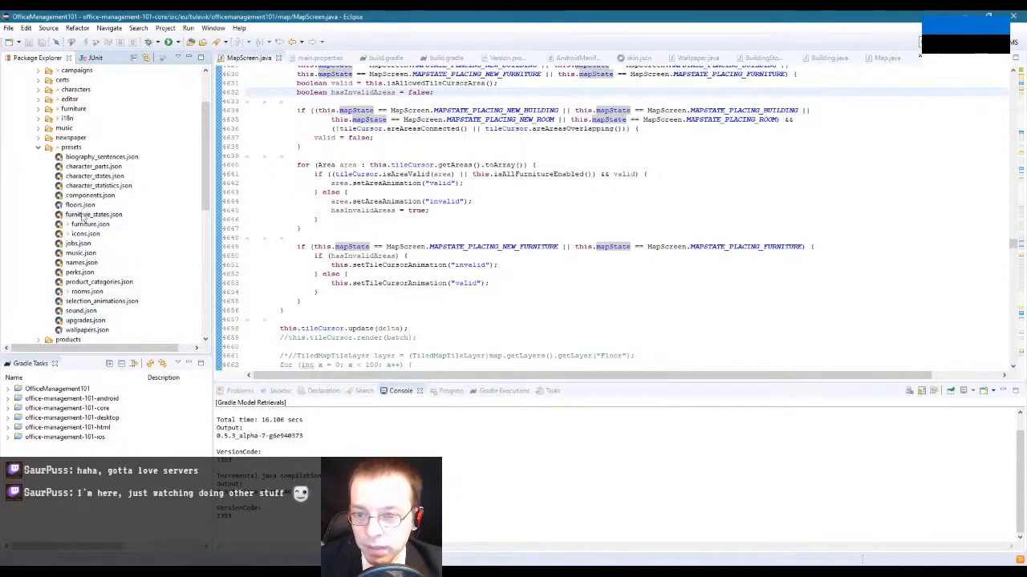
double_click(96, 167)
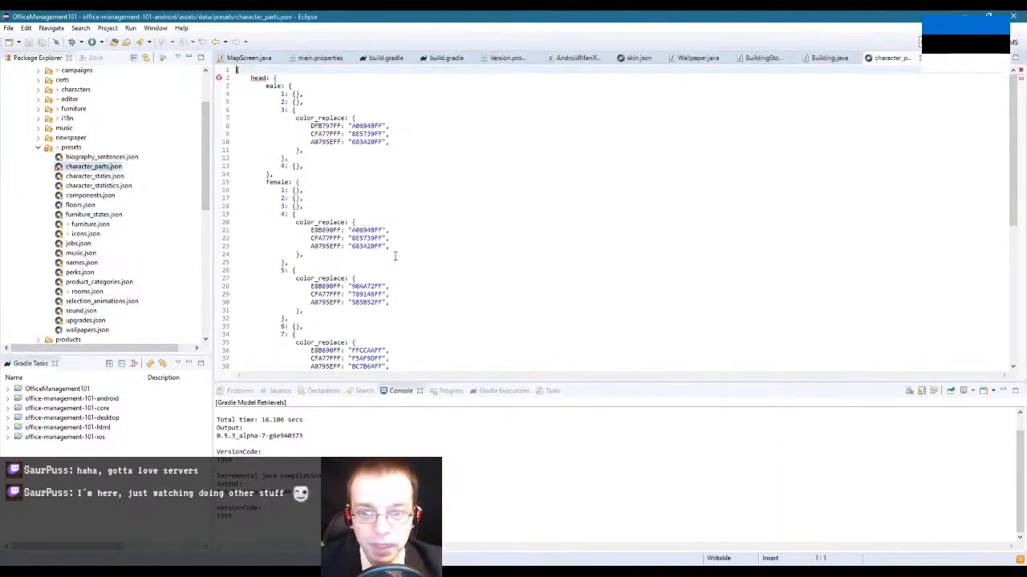
Step: Add 4 to the male list of the body section in character_parts.json
scroll(395, 256, down, 10)
scroll(394, 256, up, 10)
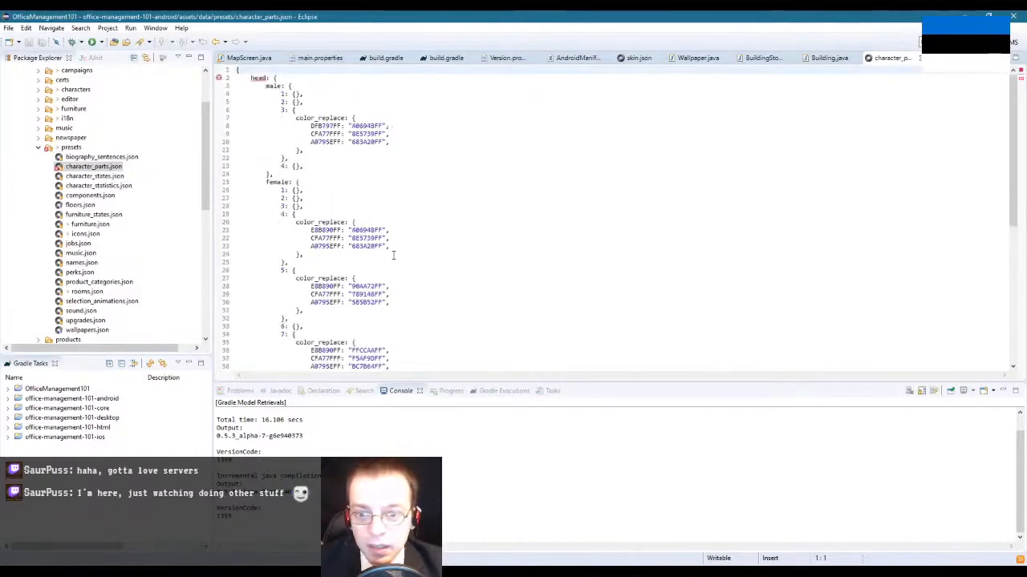
click(312, 165)
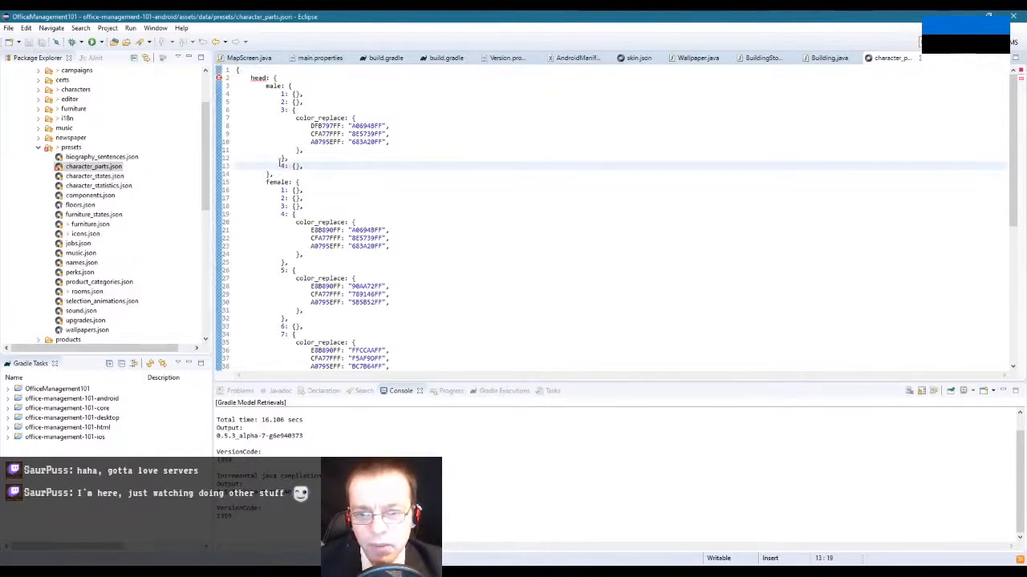
scroll(353, 171, down, 11)
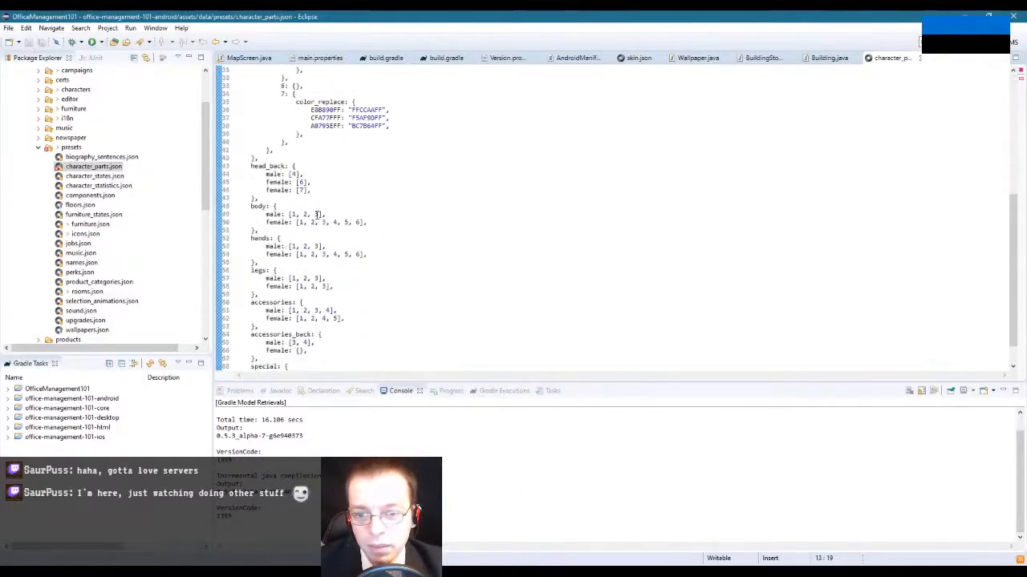
click(317, 214)
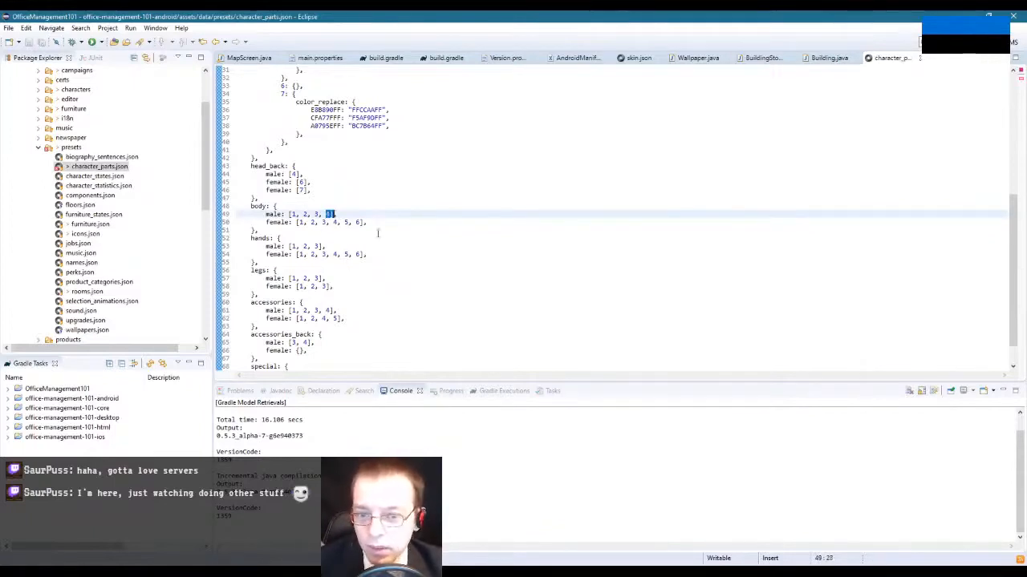
key(alt+Tab)
key(alt+Tab)
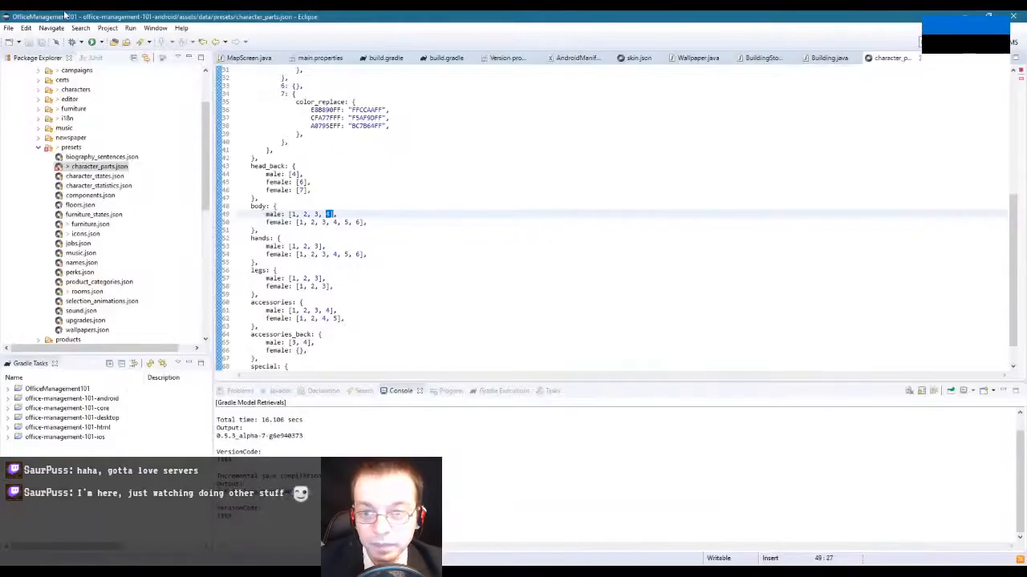
Step: Run the DesktopTestLauncher configuration and start a new game
click(102, 42)
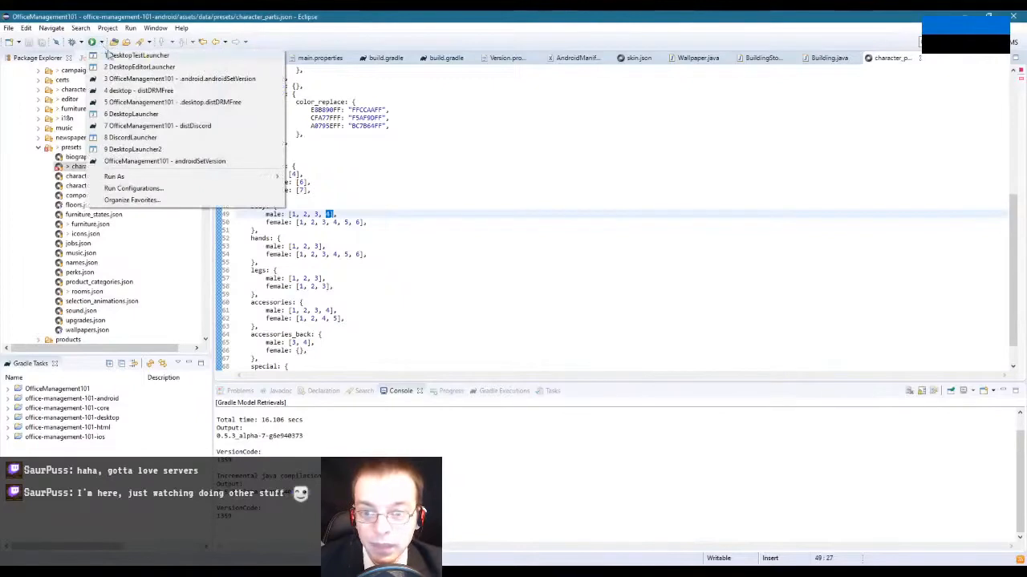
click(116, 56)
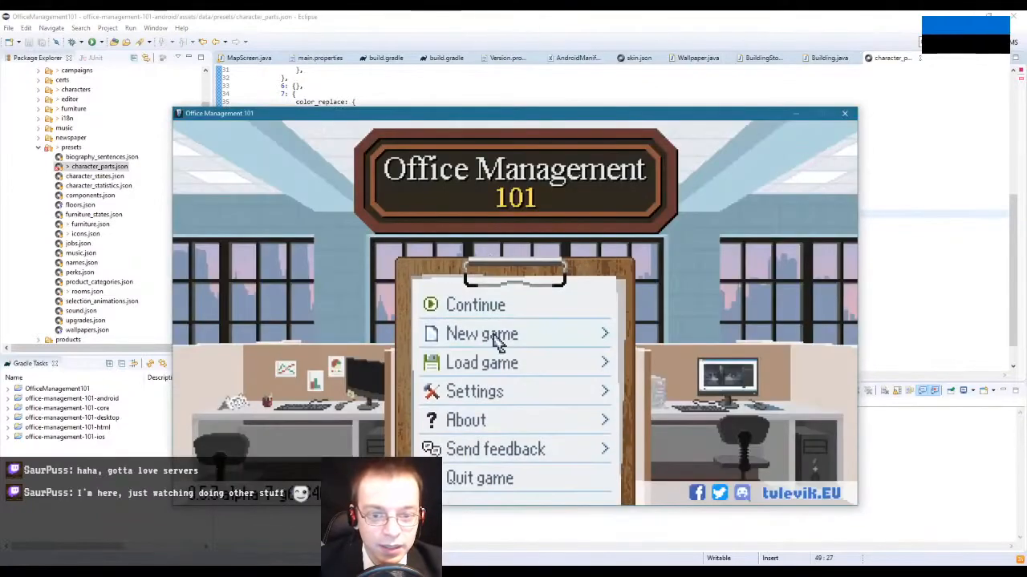
click(496, 339)
double_click(449, 268)
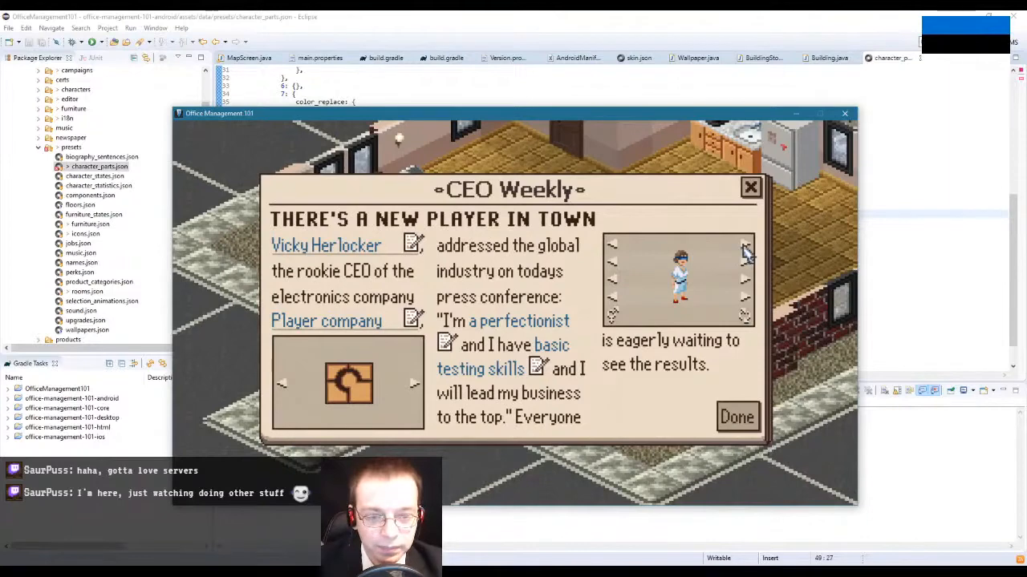
Step: Change the CEO's appearance to the balding man in the dark suit and blue tie, and finish the CEO Weekly introduction
click(745, 264)
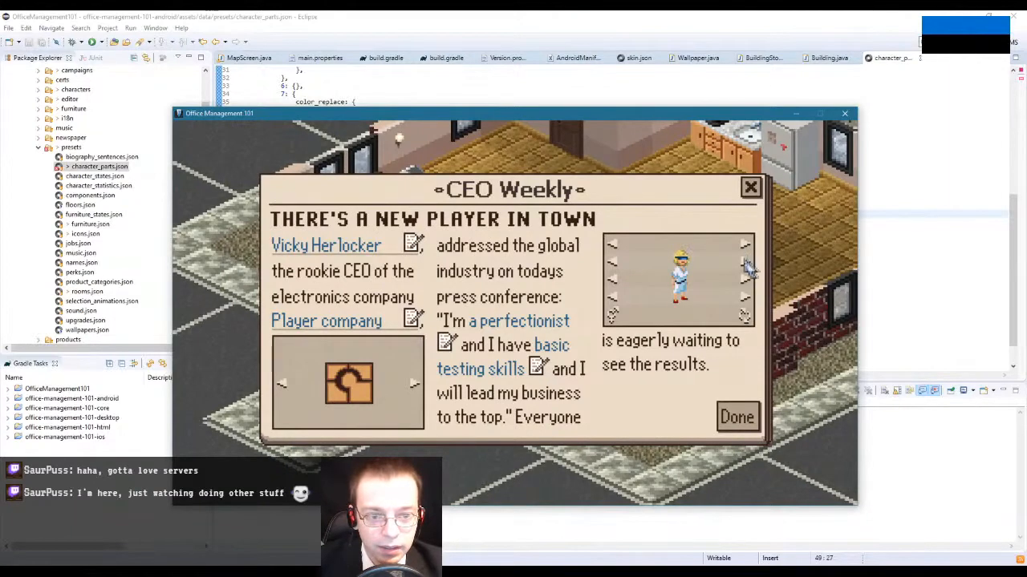
click(615, 315)
click(614, 315)
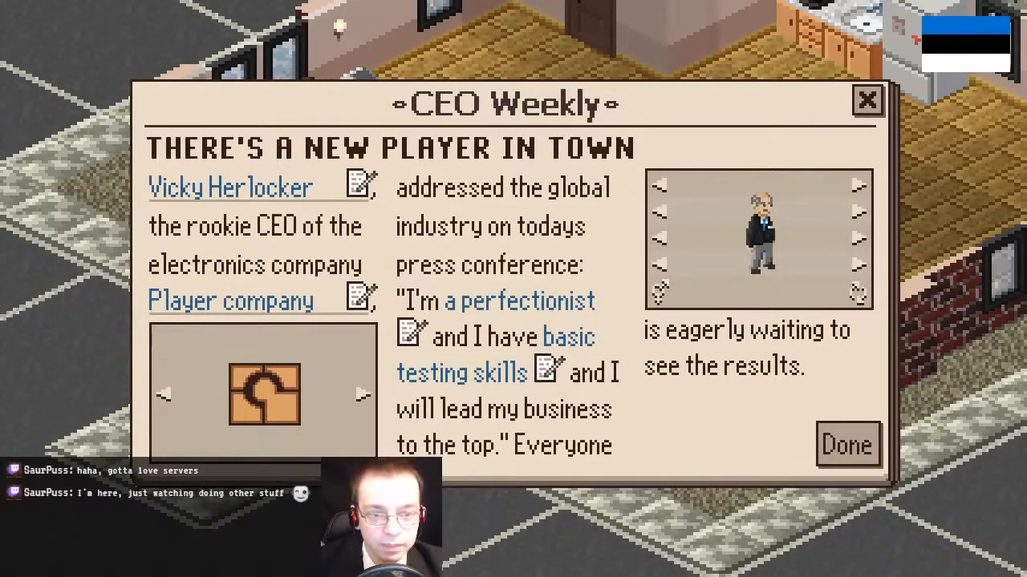
click(848, 448)
click(865, 101)
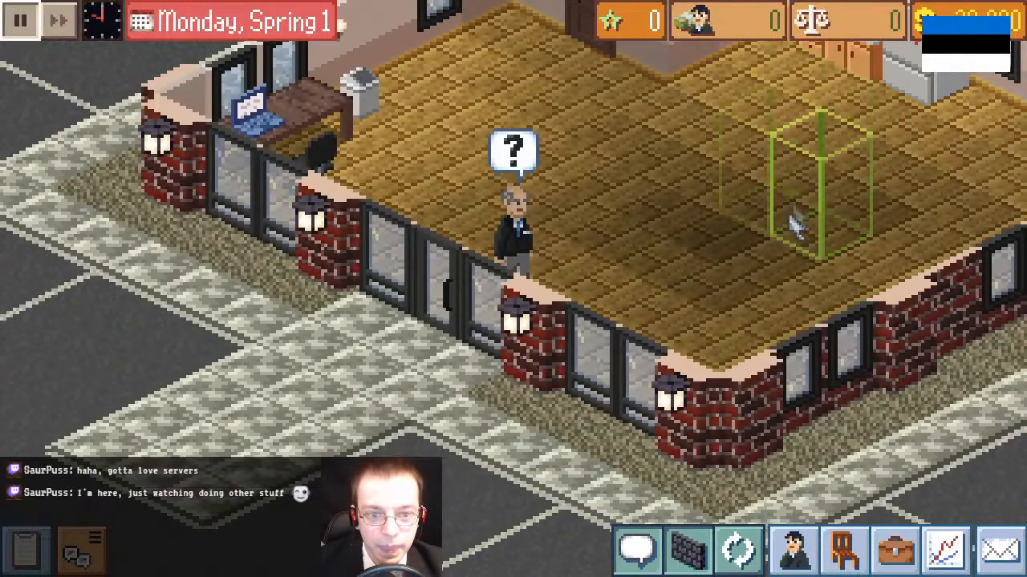
Step: Lower the office walls and unpause the game so the CEO starts moving
drag(776, 251, 667, 389)
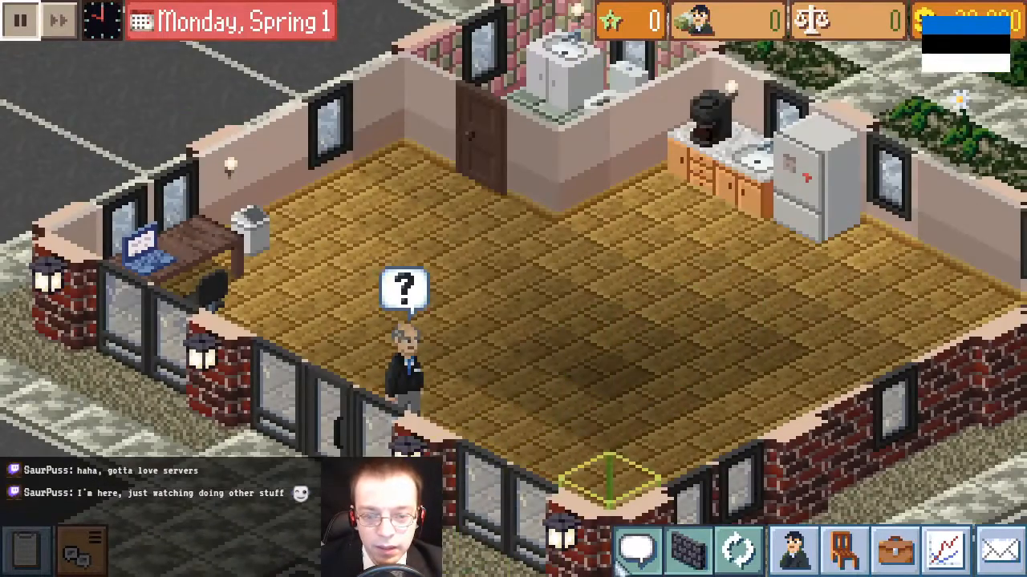
click(695, 555)
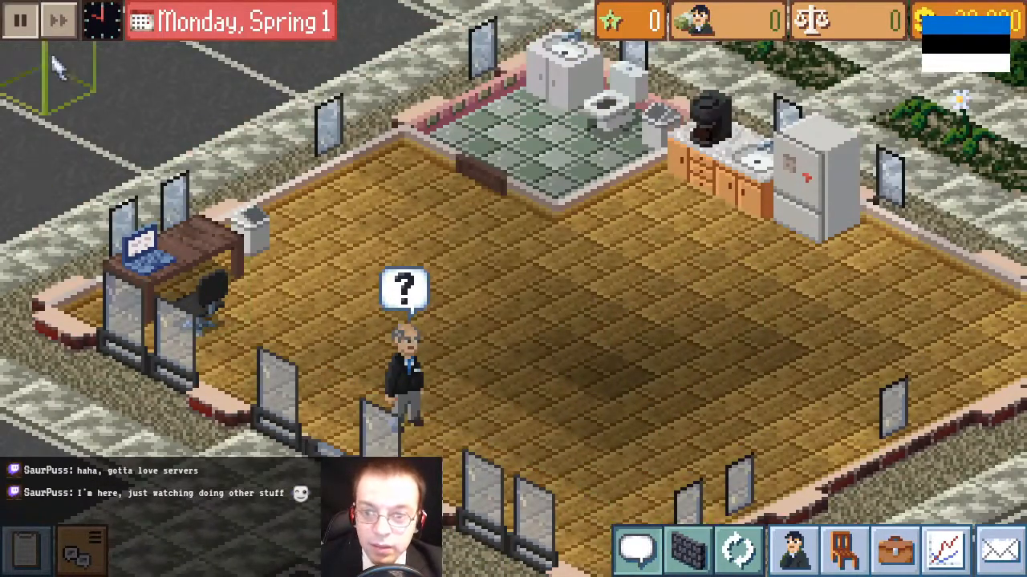
click(22, 21)
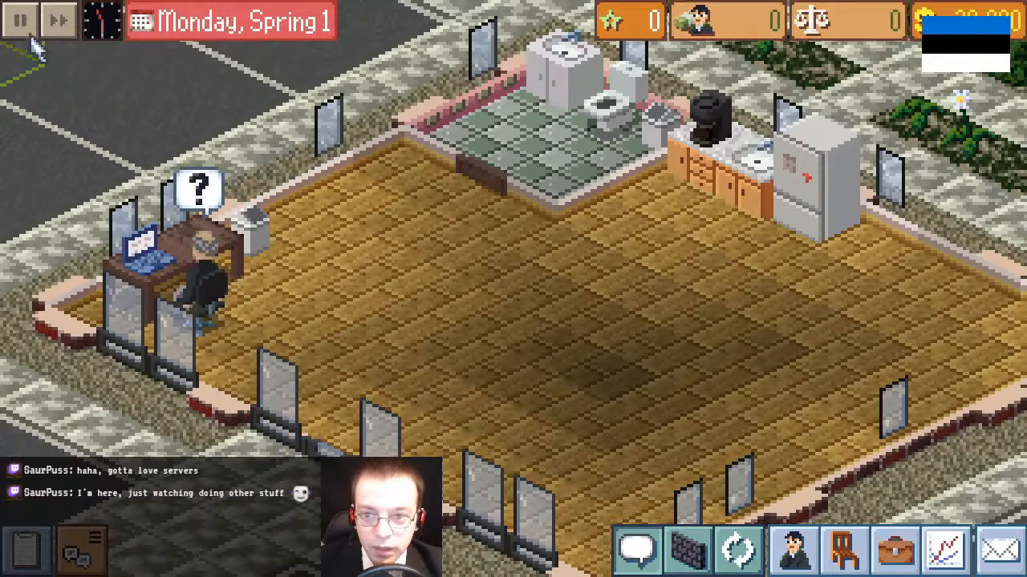
Step: Assign the CEO to look for new contract work and turn the map so he faces the viewer at his desk
click(204, 281)
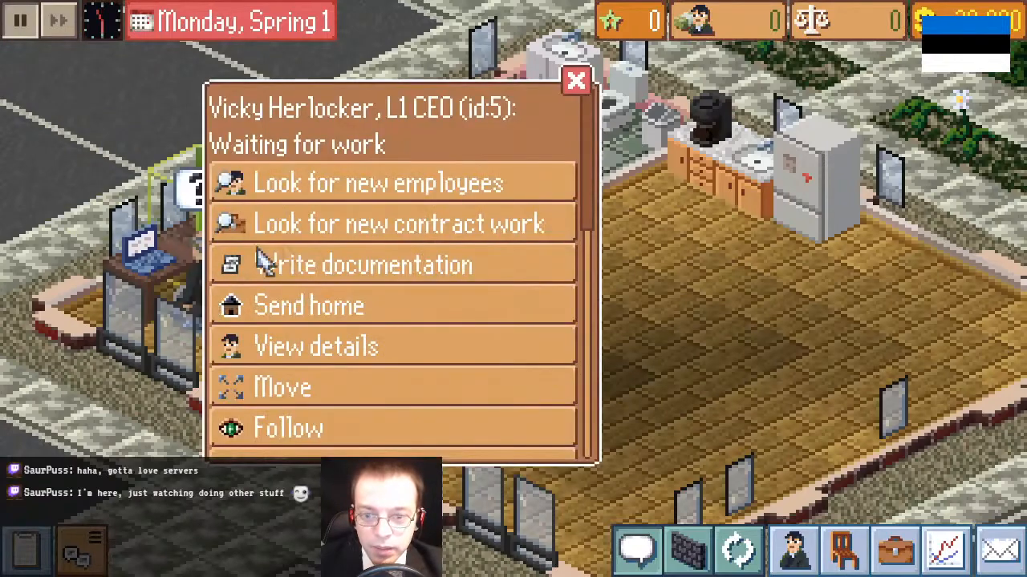
click(357, 229)
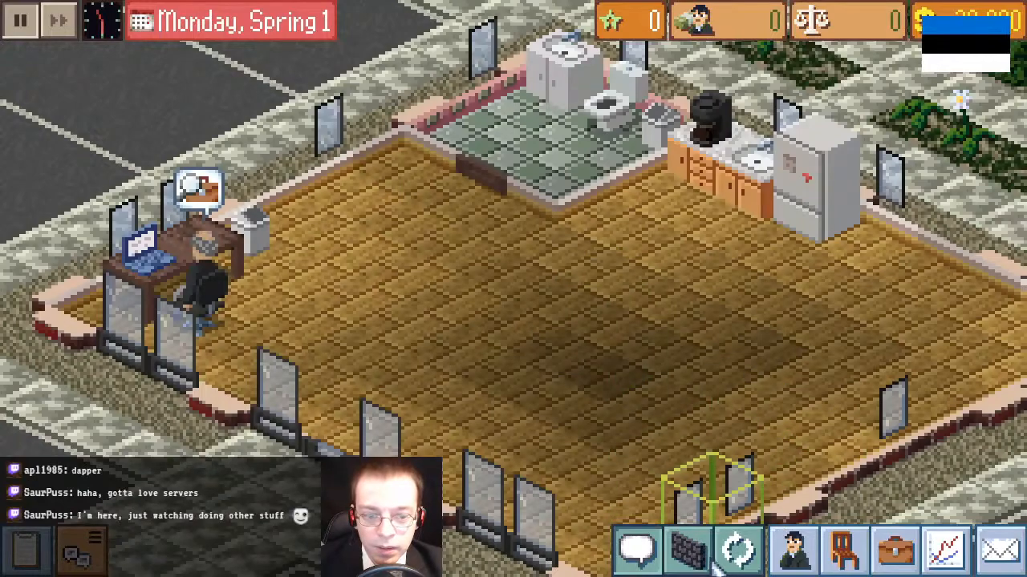
click(737, 554)
click(742, 557)
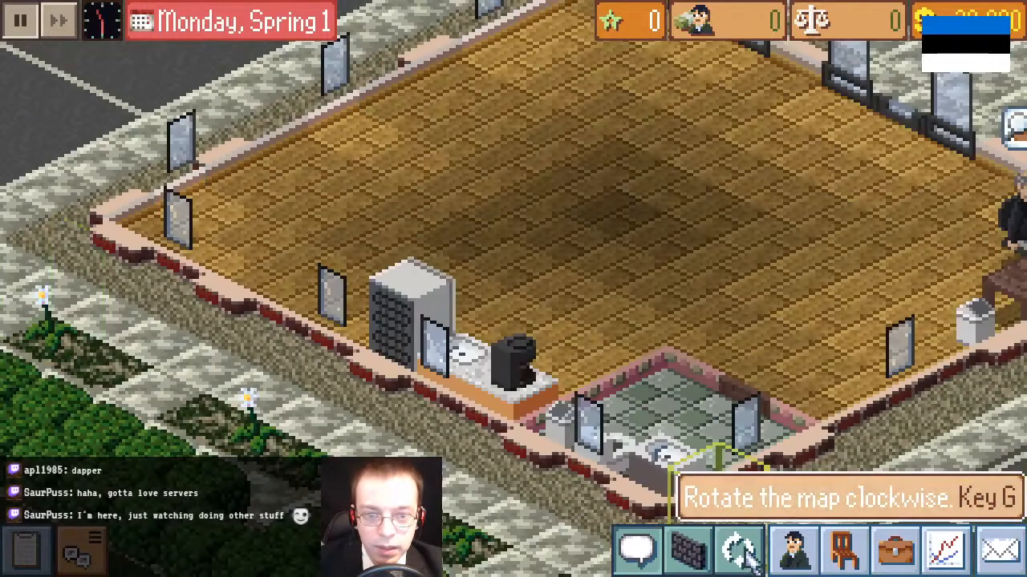
drag(699, 293, 257, 313)
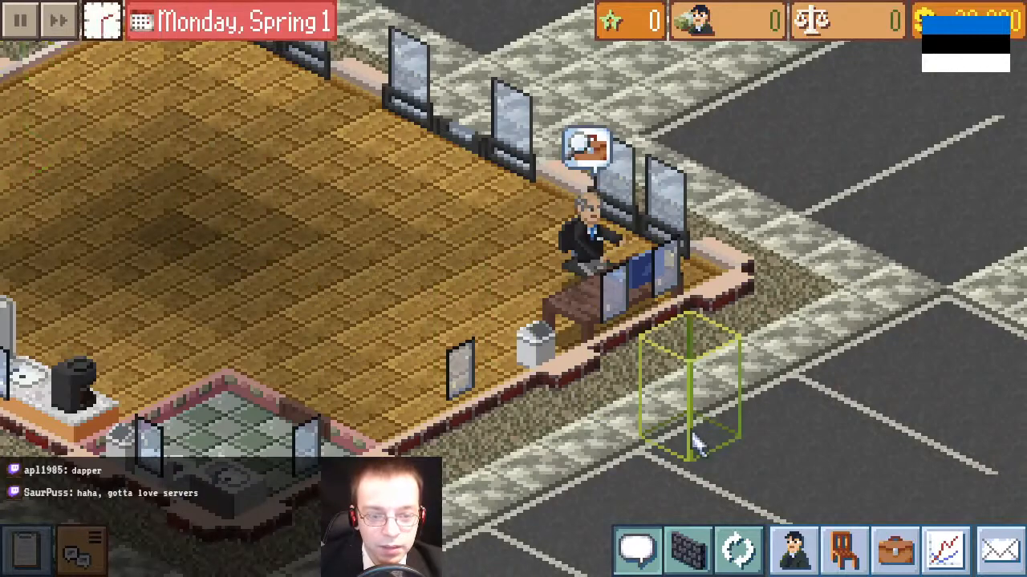
Step: Examine the suit, tie and name badge up close on the CEO seated at his desk
scroll(696, 444, up, 3)
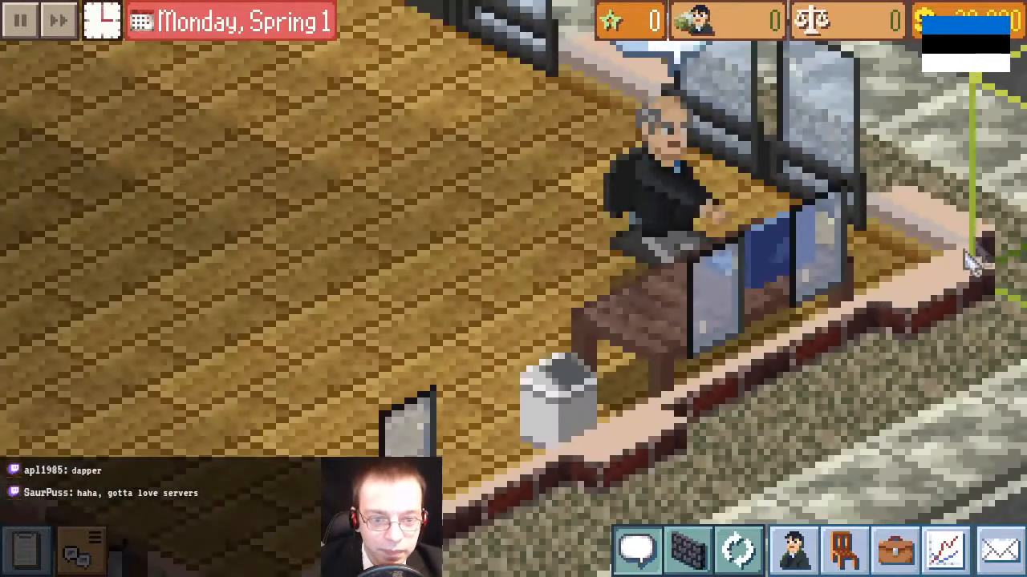
scroll(982, 249, down, 1)
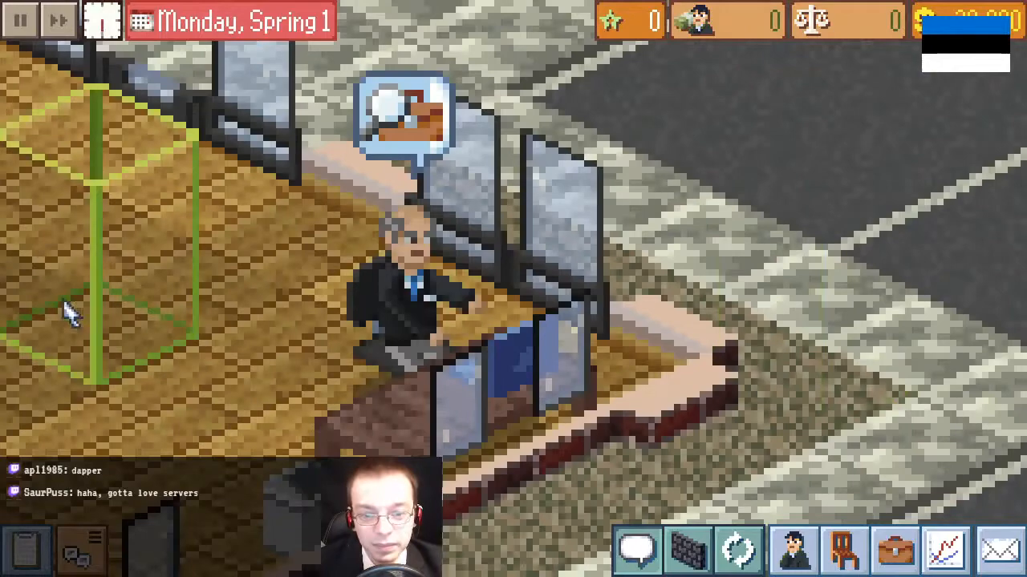
scroll(72, 312, down, 2)
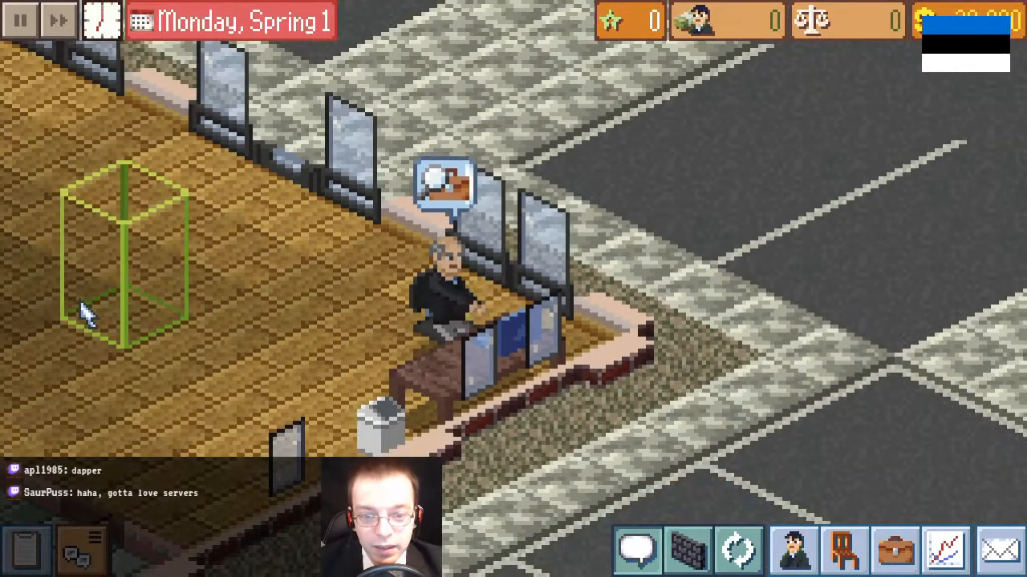
drag(81, 302, 251, 344)
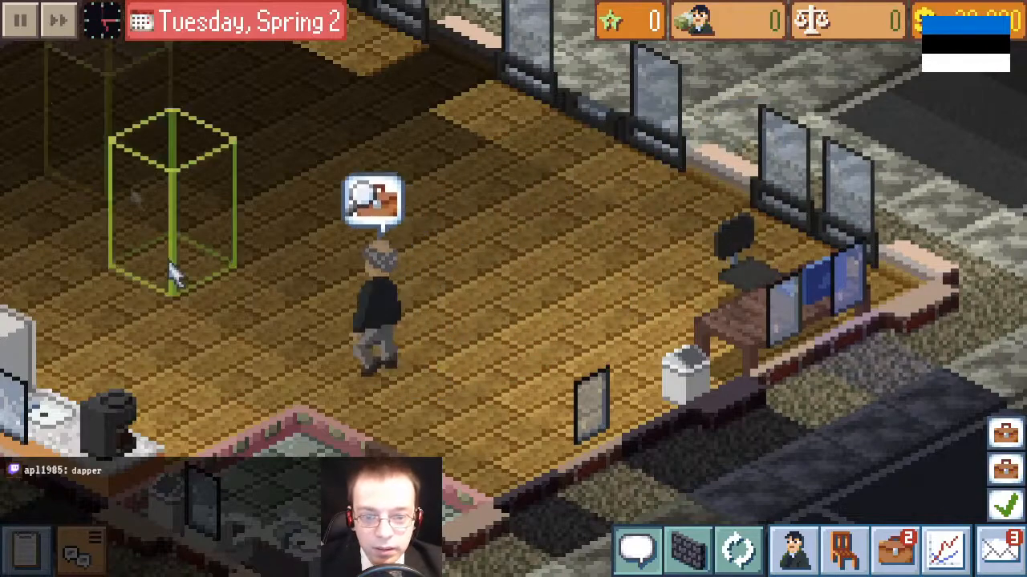
Step: Examine the suit from several map rotations while the CEO stands at the coffee machine
click(15, 24)
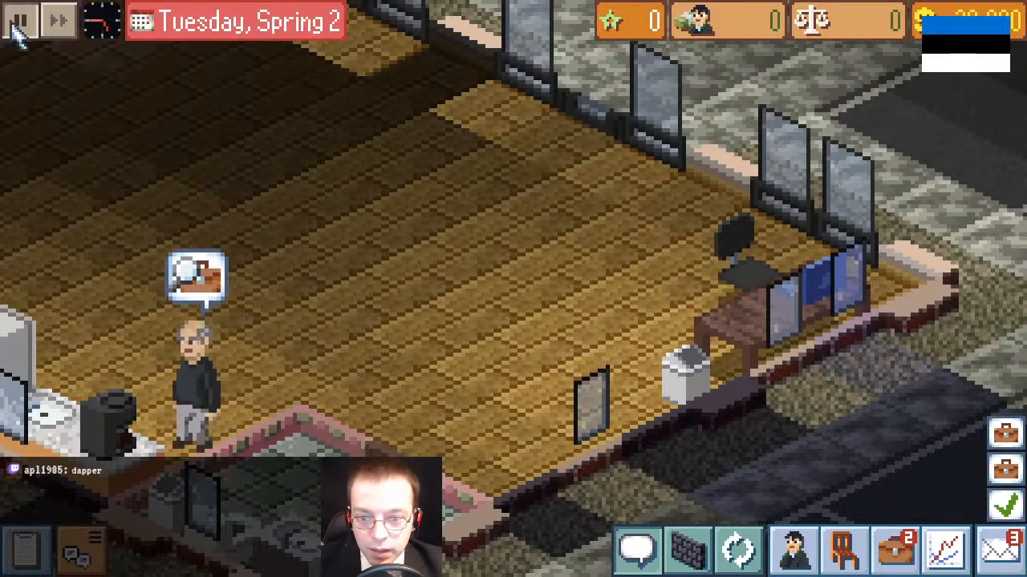
double_click(15, 24)
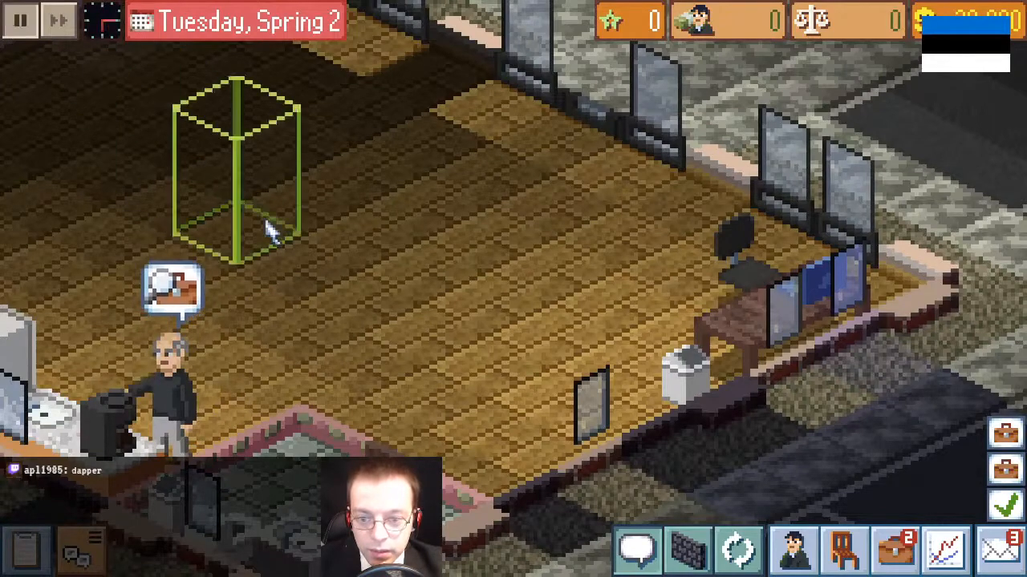
click(740, 551)
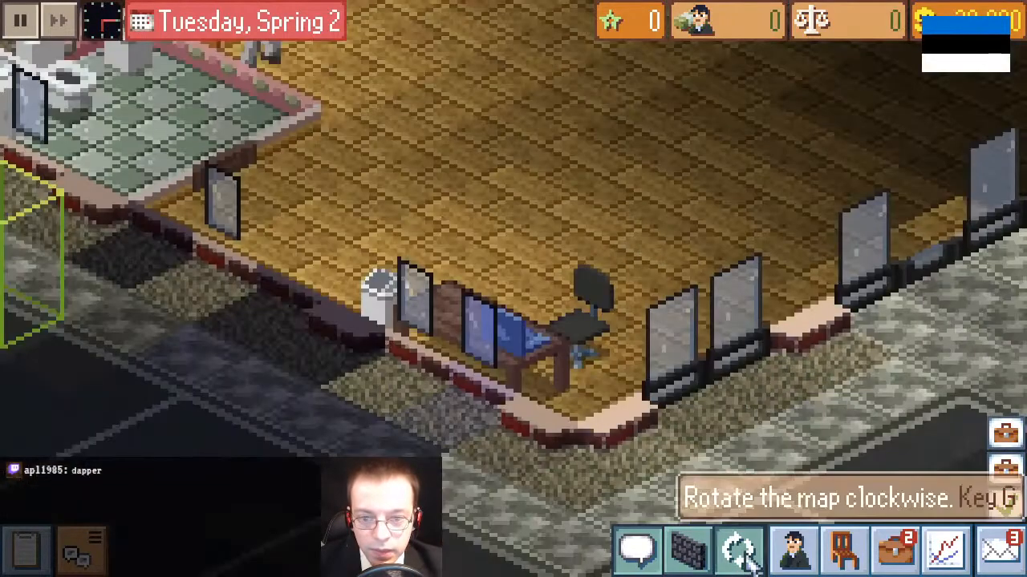
click(748, 559)
drag(686, 211, 146, 323)
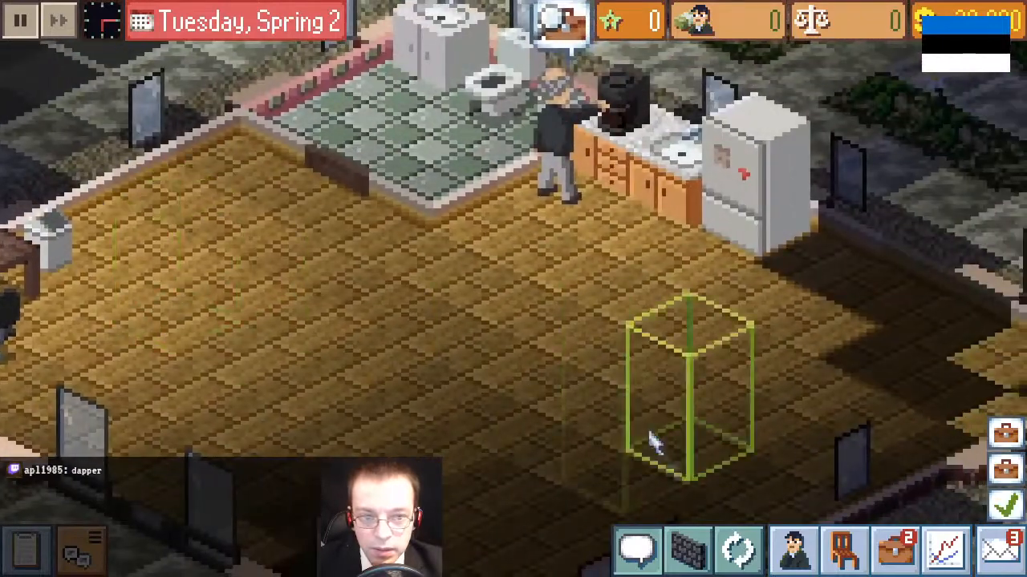
click(745, 555)
drag(774, 366, 506, 477)
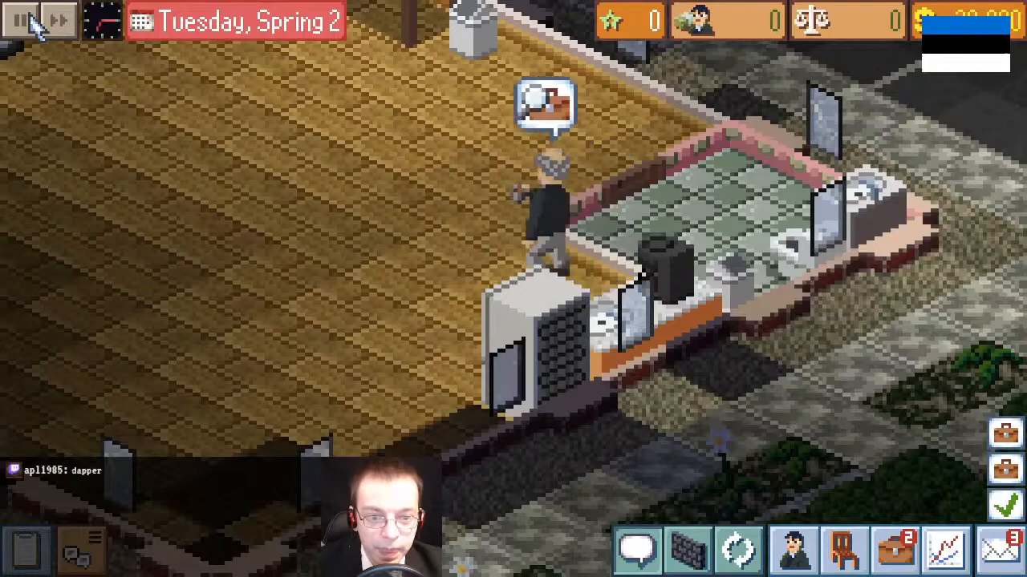
Step: Examine the suit's front on the walking CEO as he carries his coffee back to the desk
click(738, 550)
click(743, 548)
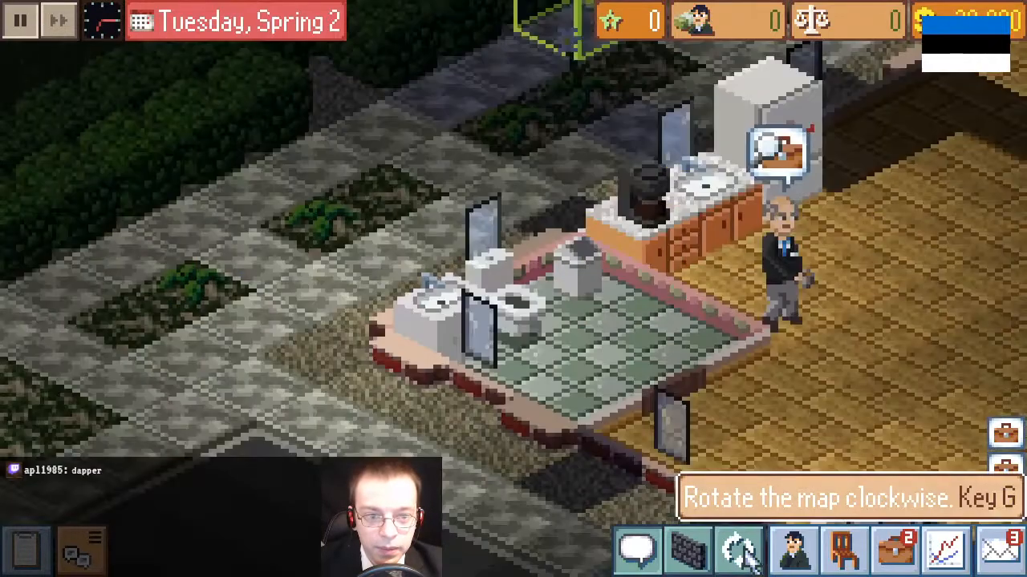
drag(900, 353, 320, 330)
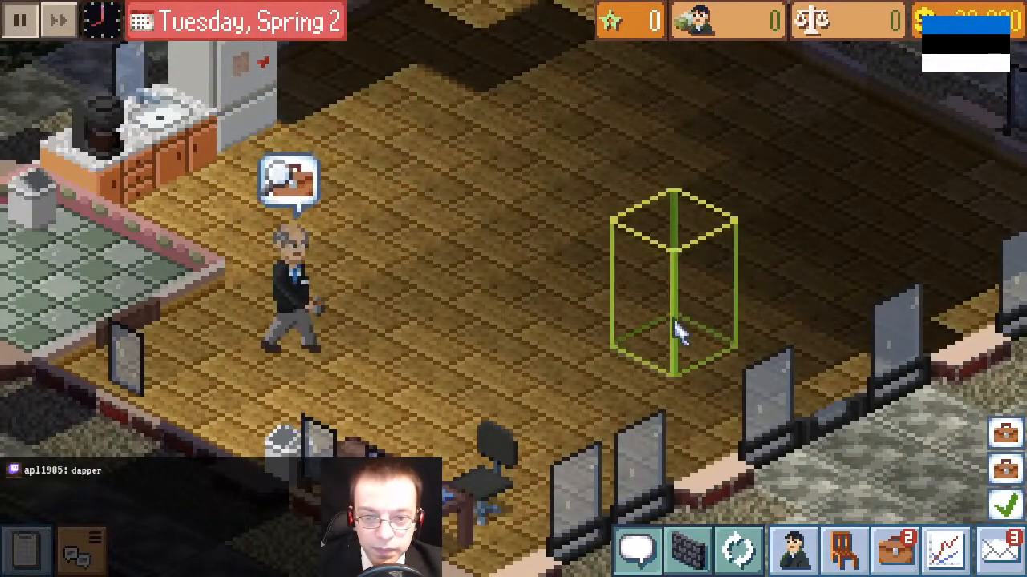
scroll(491, 371, up, 2)
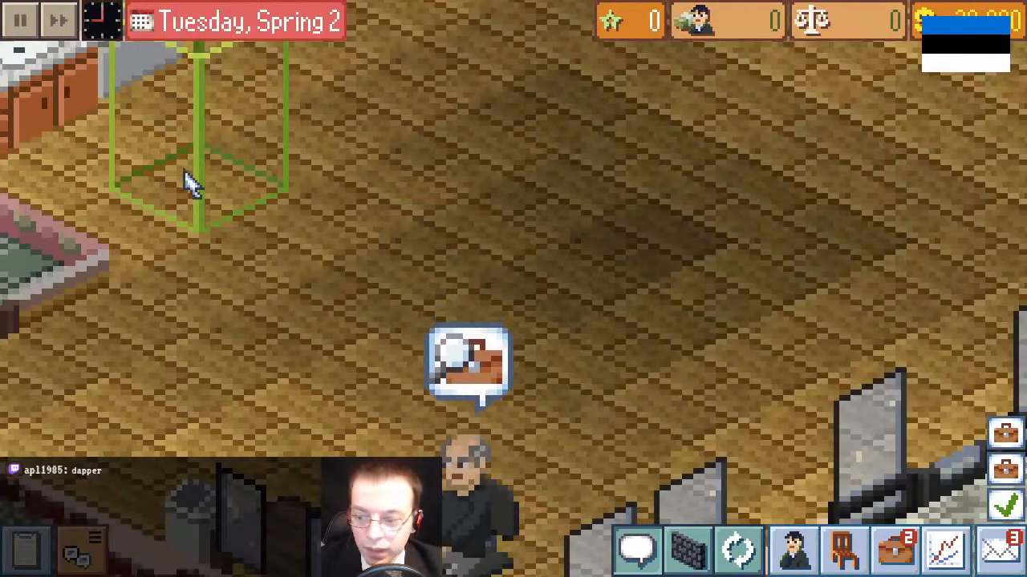
scroll(213, 181, down, 2)
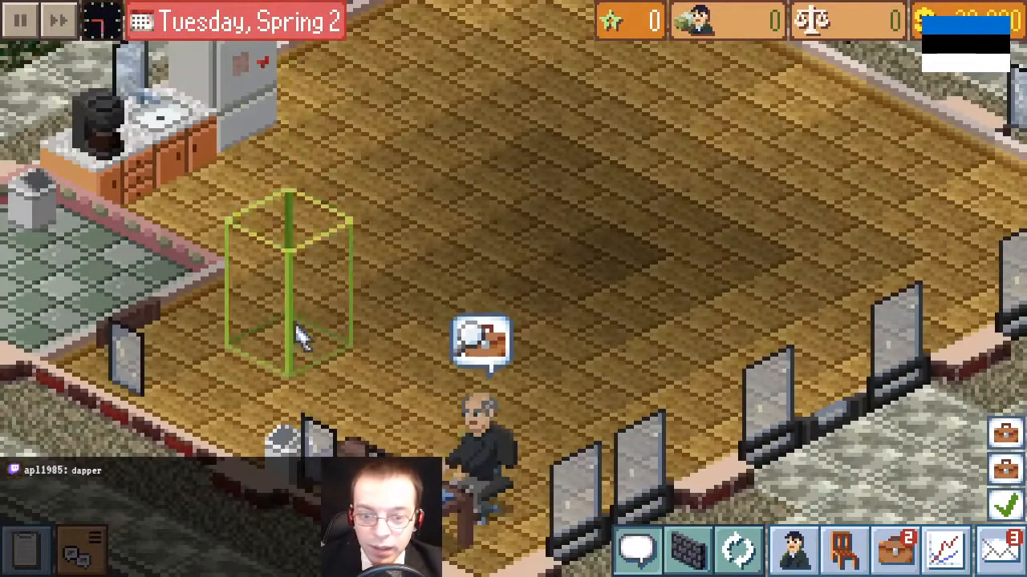
Step: Rotate the map back and check the badge side of the suit on the seated CEO
click(739, 555)
click(740, 555)
click(744, 557)
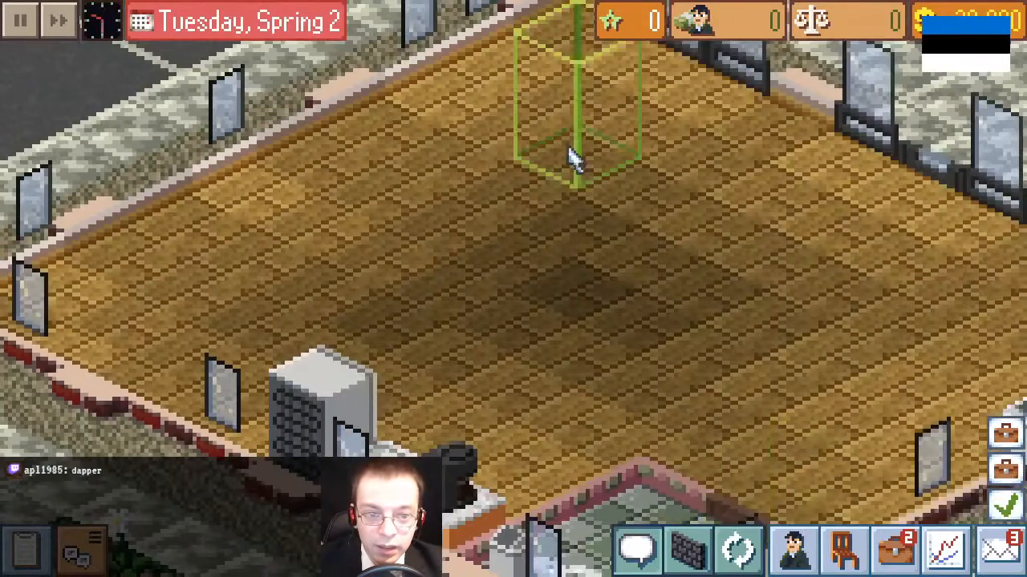
drag(573, 157, 13, 203)
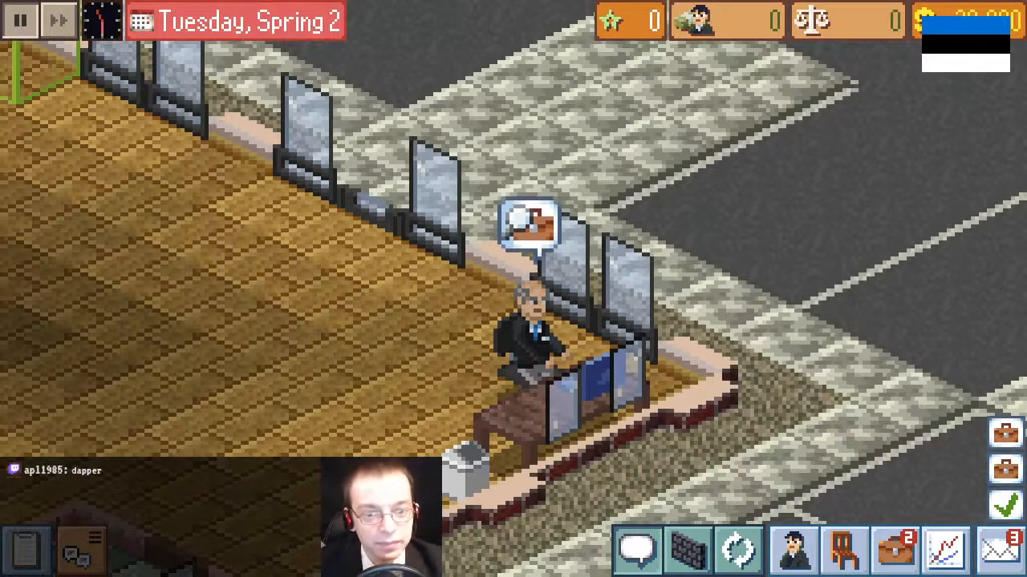
Step: Switch to paint.net, open the male4.pdn sprite sheet and show its Background layer
key(alt+Tab)
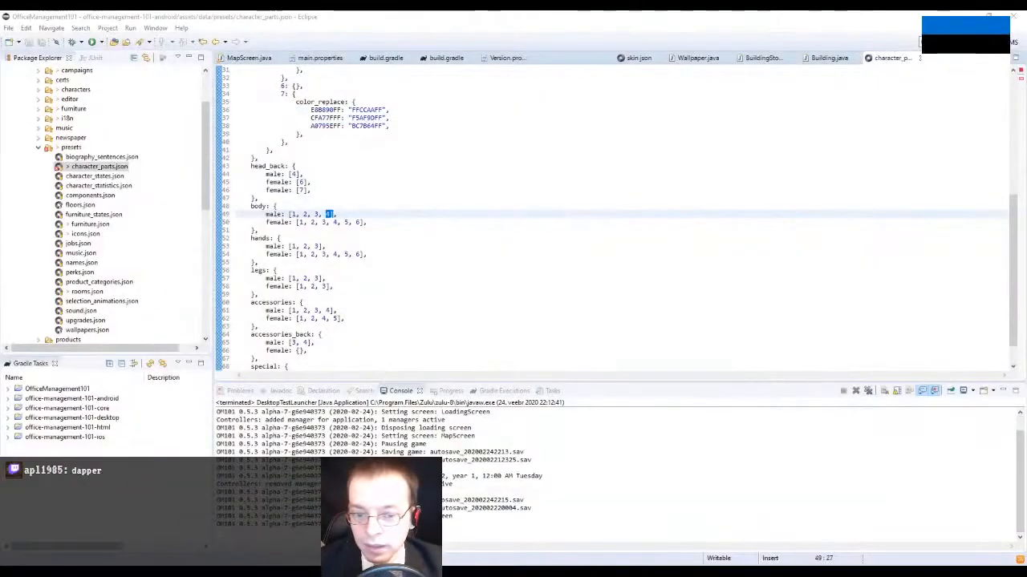
key(alt+Tab)
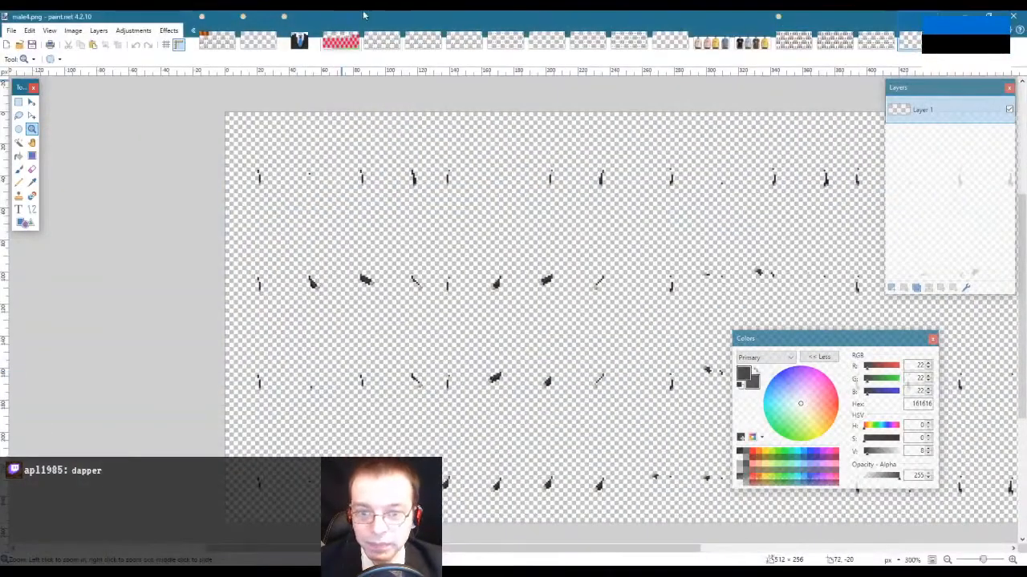
click(215, 42)
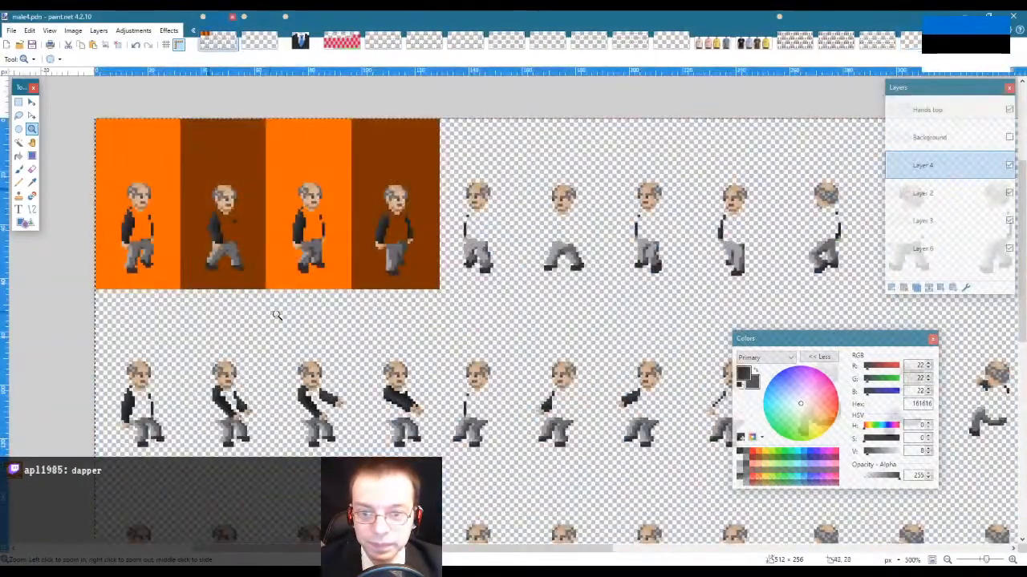
click(1009, 137)
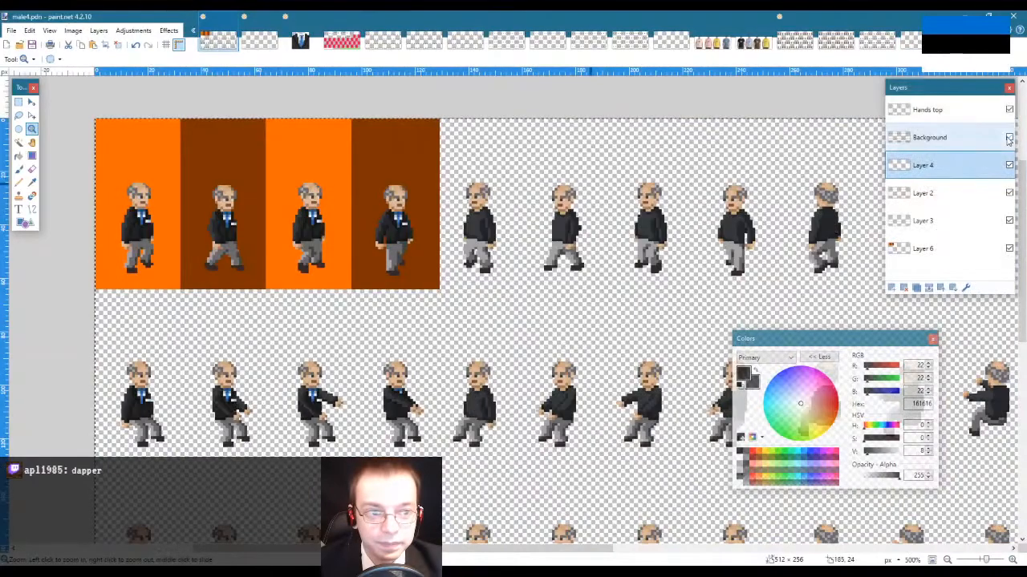
key(s)
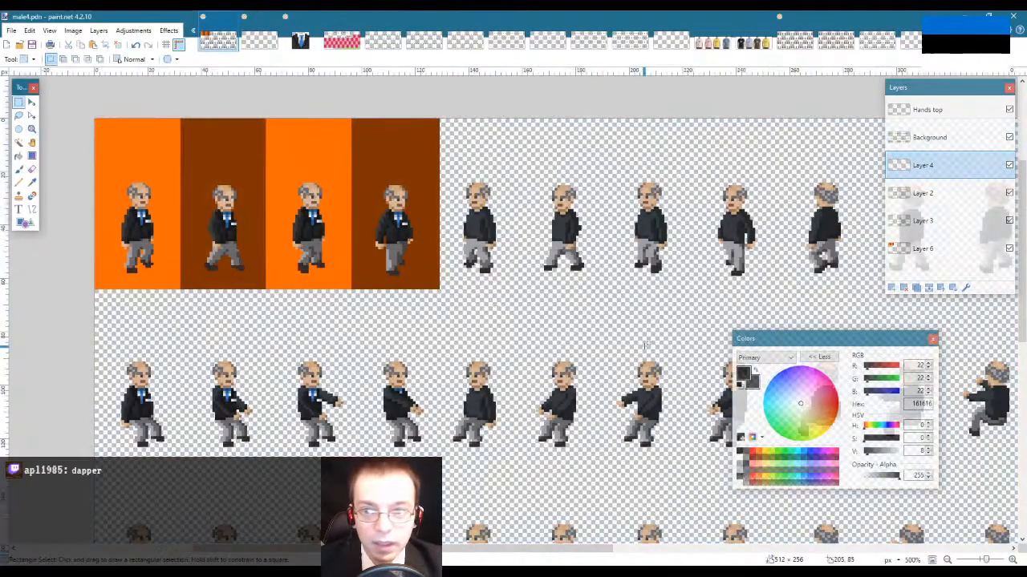
Step: Examine the rows of male4.pdn, especially the walking and seated sprites drawn without tie and badge
scroll(644, 346, down, 3)
scroll(646, 346, up, 3)
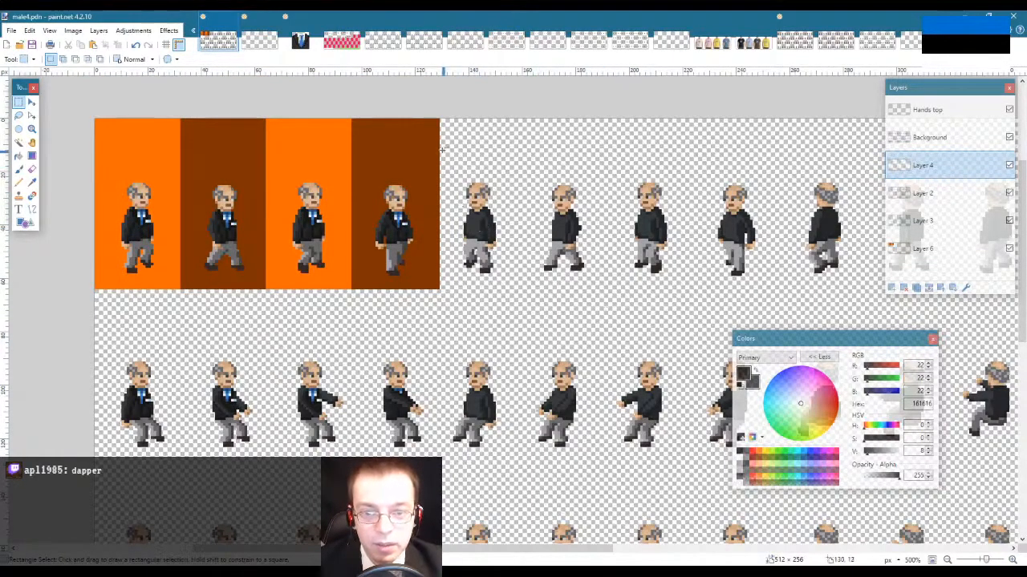
drag(449, 154, 777, 480)
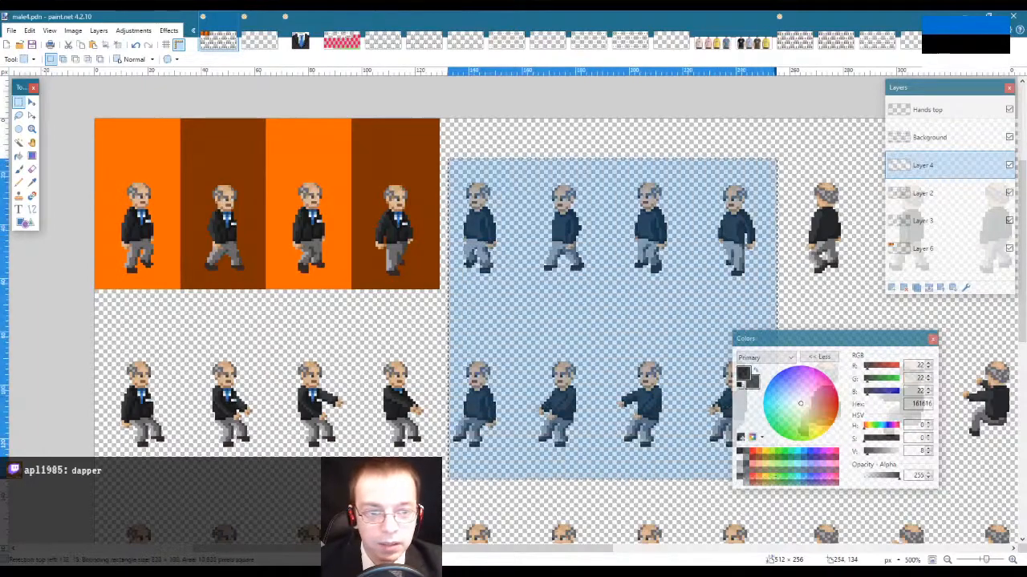
scroll(652, 345, down, 10)
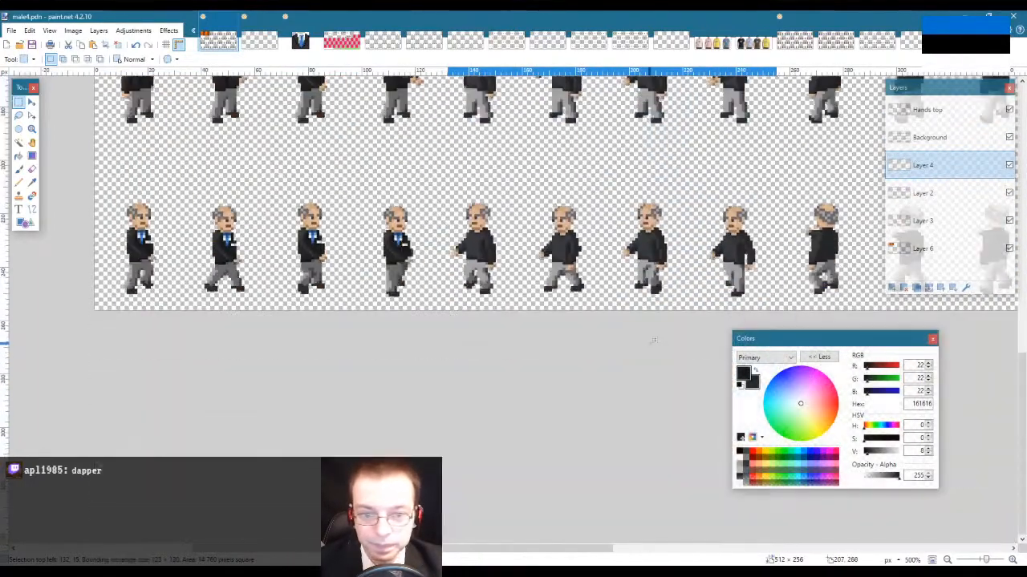
scroll(648, 337, up, 3)
scroll(648, 337, up, 4)
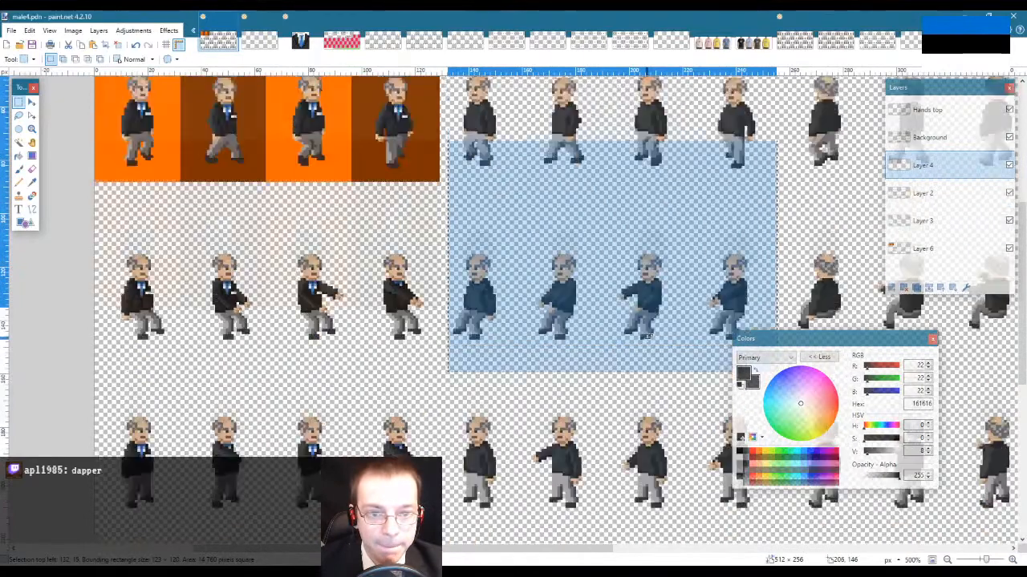
scroll(648, 337, down, 2)
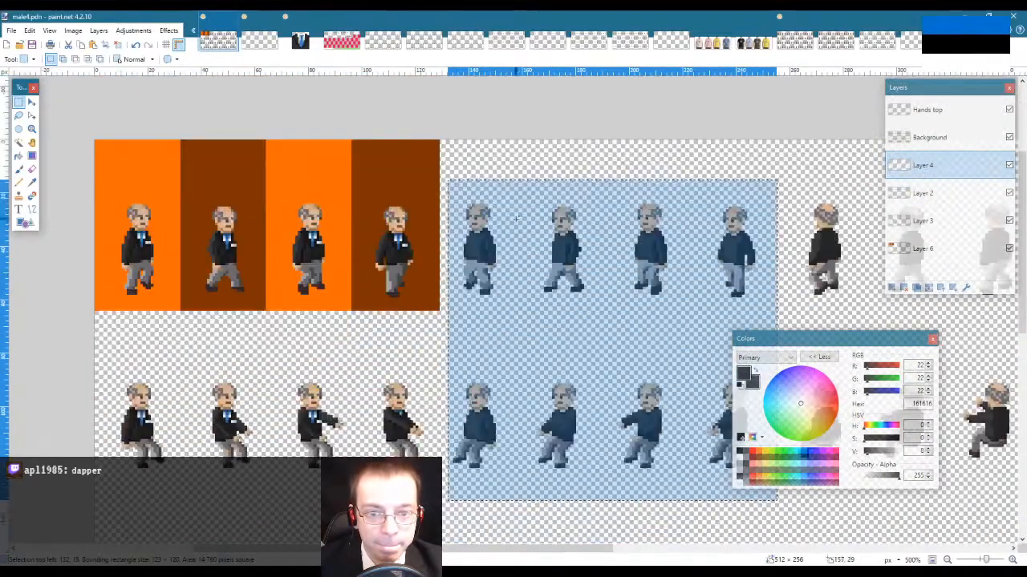
click(515, 218)
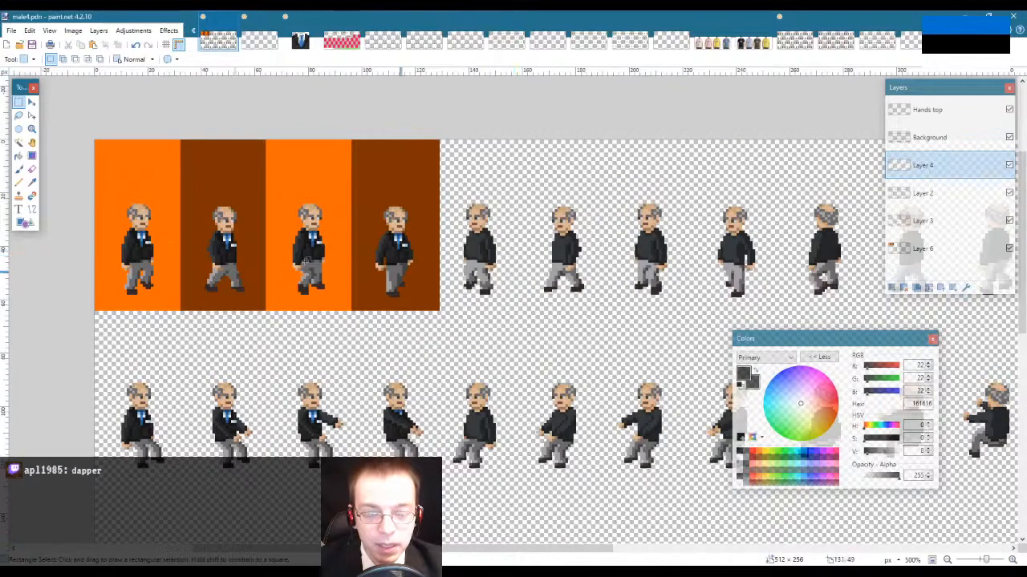
Step: Examine the tie and badge area of the fourth suited walking sprite and compare it with the plain walking sprites beside it
click(32, 128)
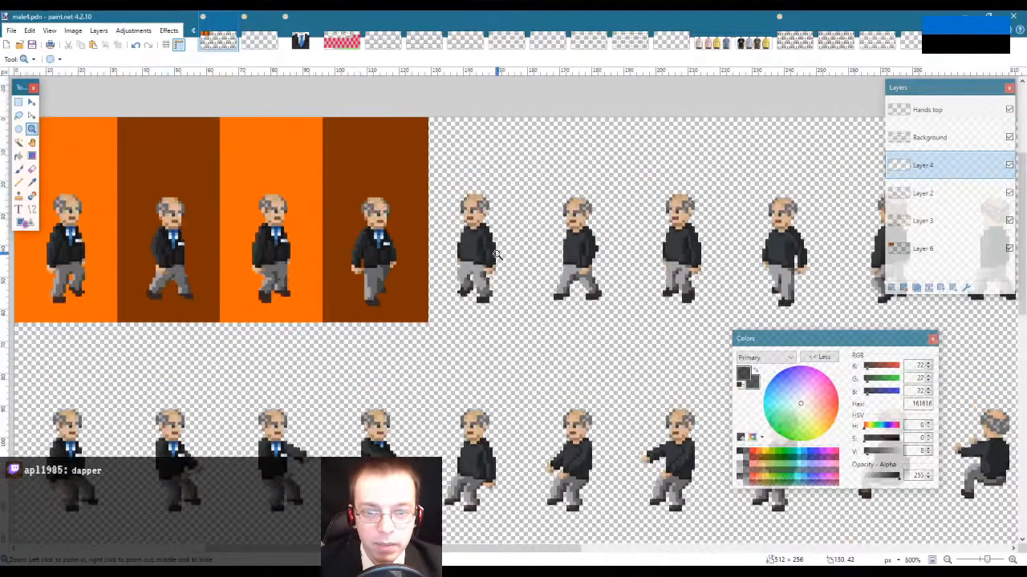
click(497, 255)
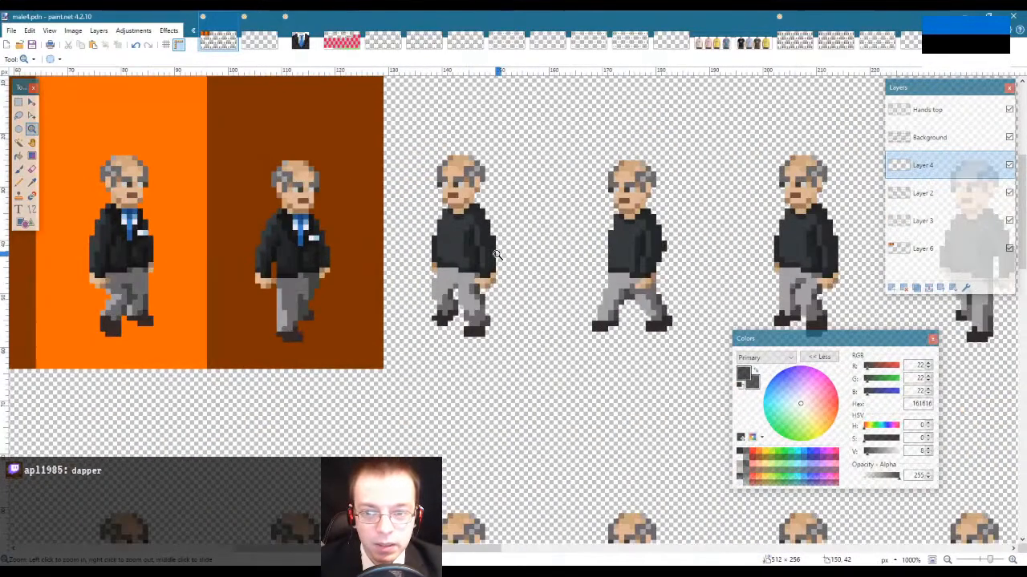
right_click(497, 255)
right_click(497, 255)
right_click(497, 255)
click(497, 255)
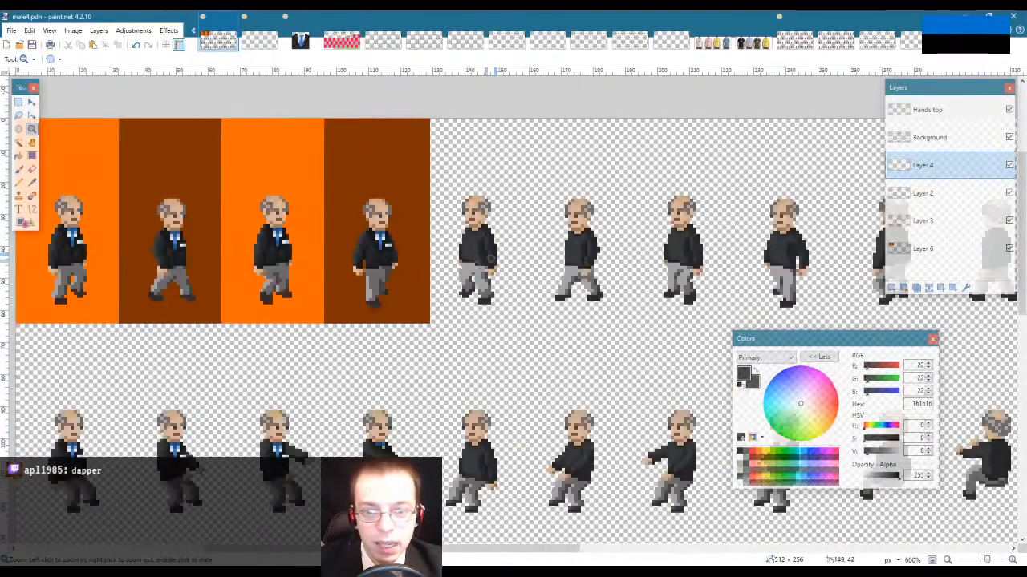
key(s)
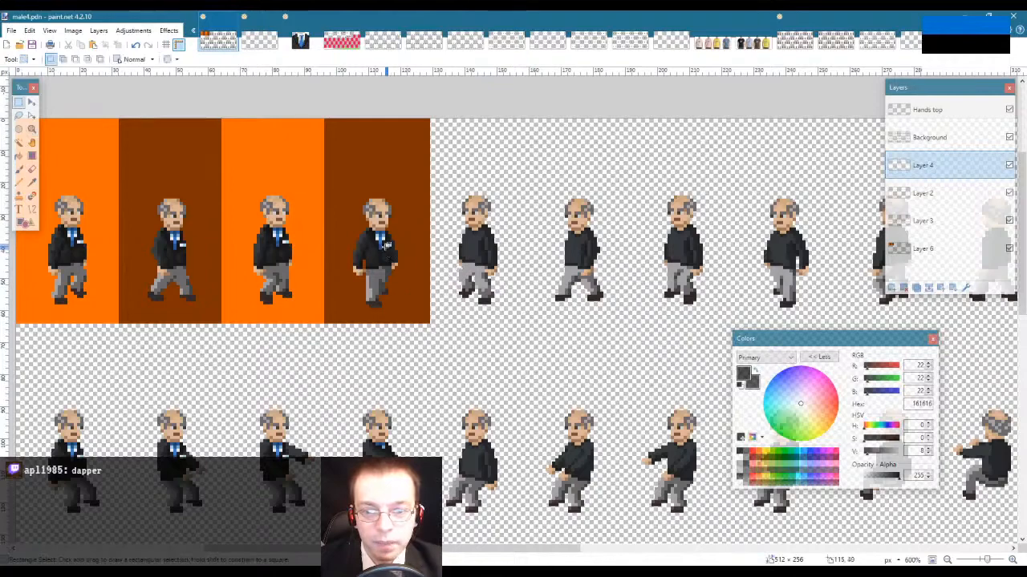
drag(386, 245, 390, 246)
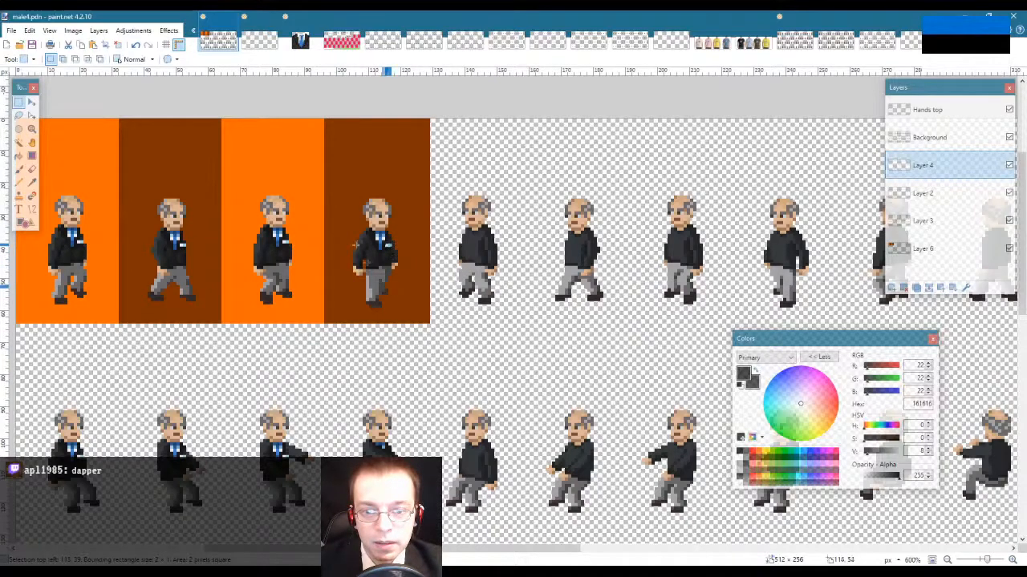
drag(336, 214, 418, 285)
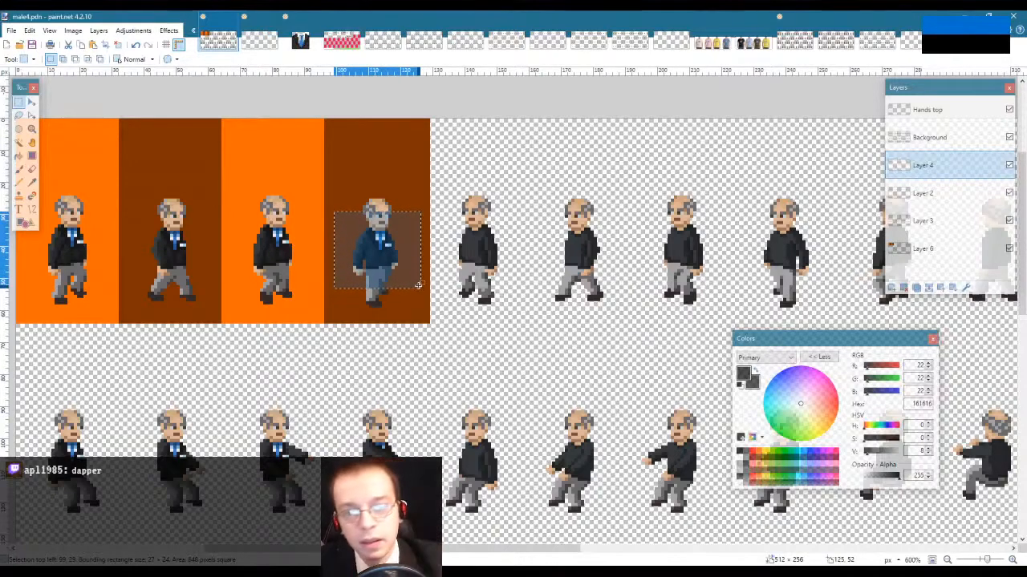
click(505, 252)
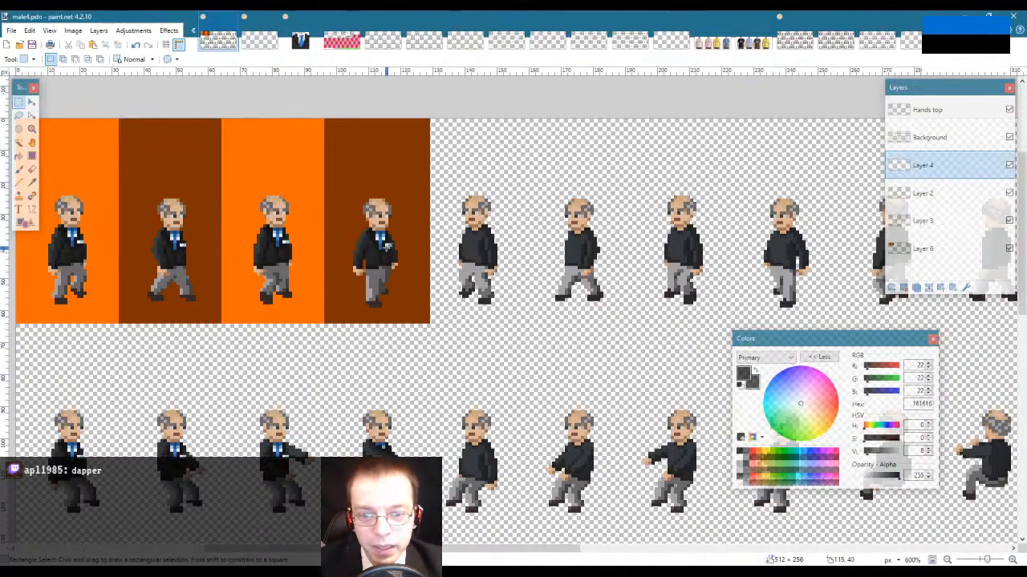
drag(386, 242, 394, 241)
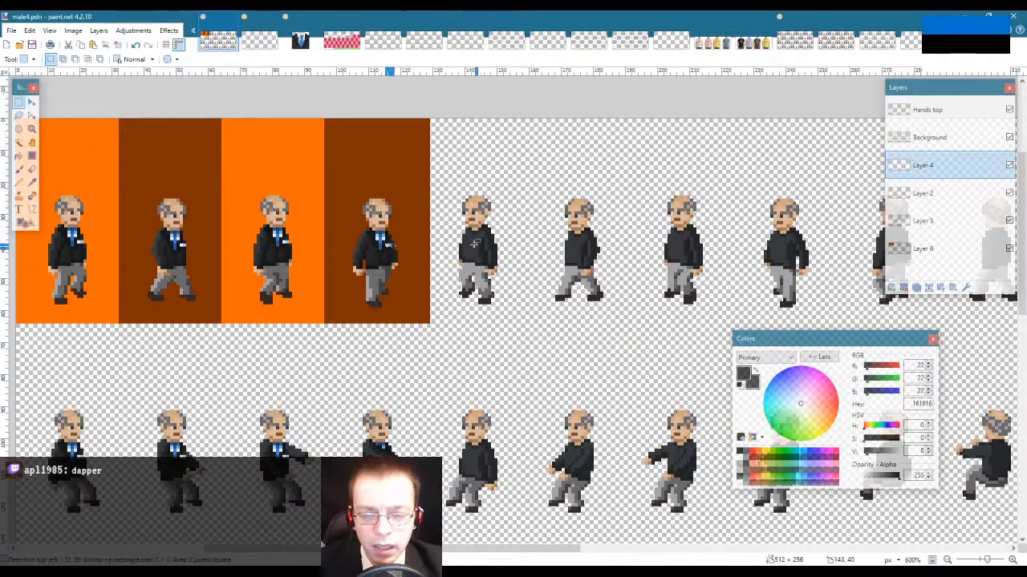
click(471, 233)
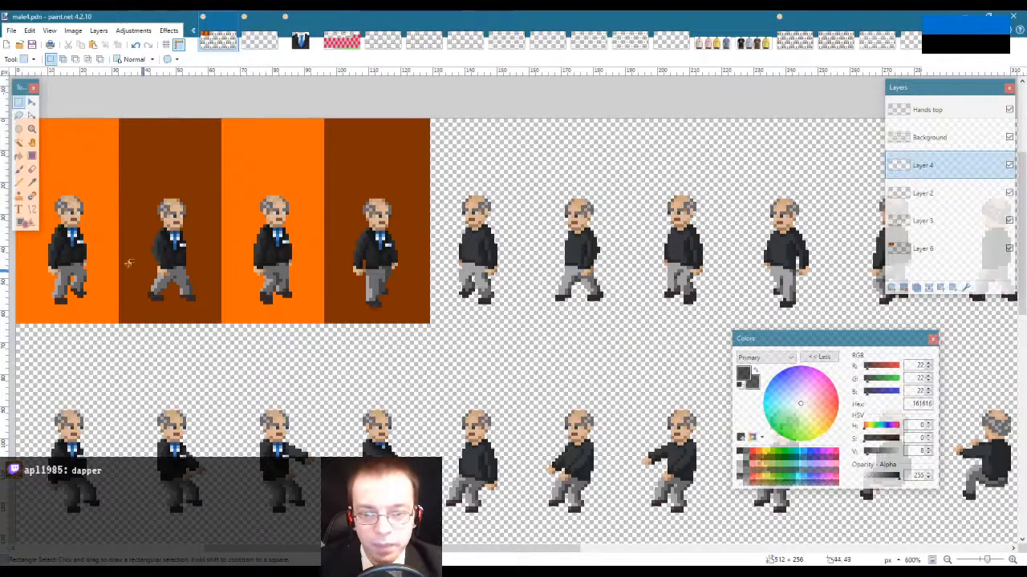
Step: Make the Background layer active and bring the fourth suited walking sprite into close view
click(32, 128)
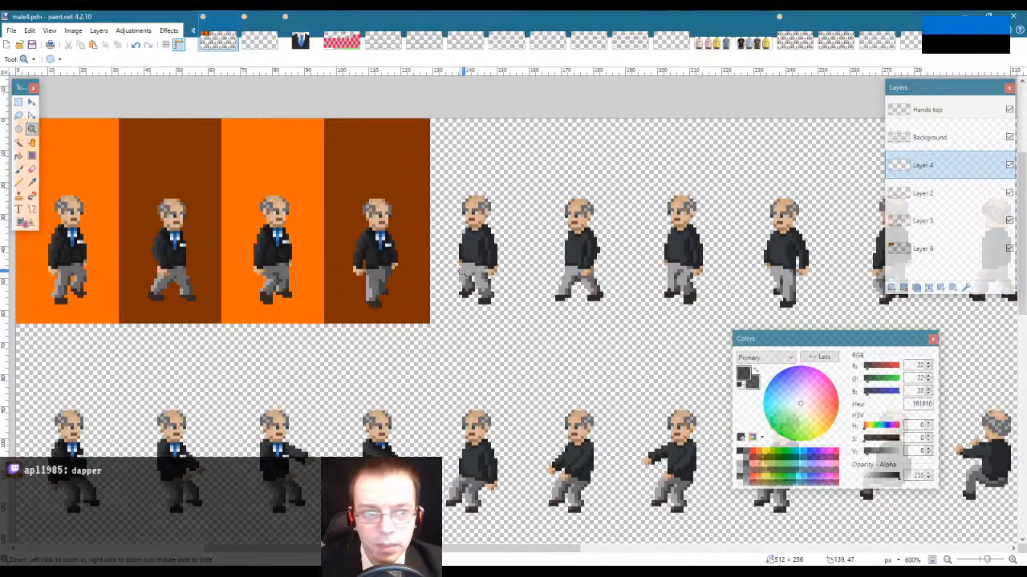
click(929, 137)
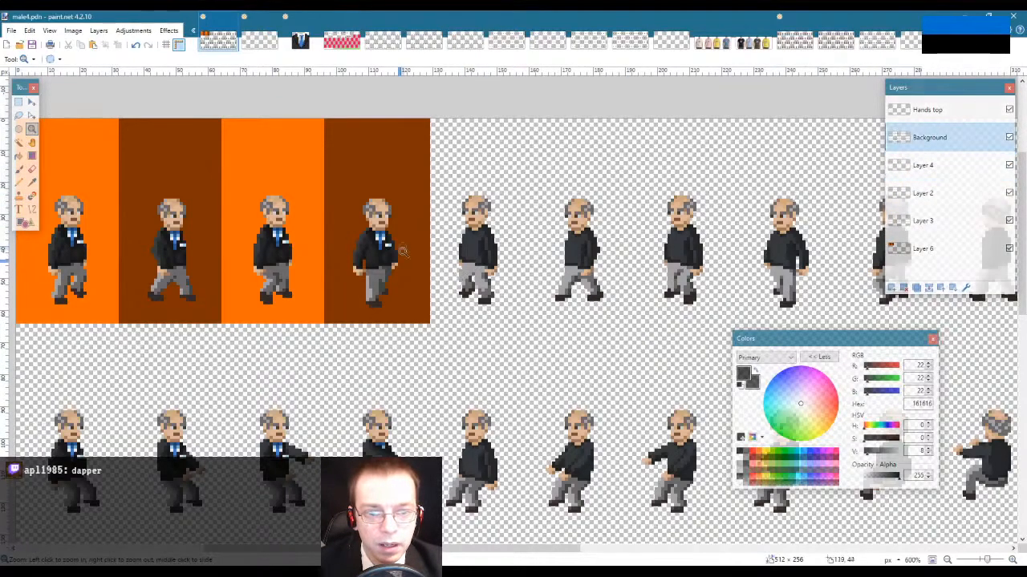
click(401, 265)
click(401, 261)
click(401, 255)
click(401, 248)
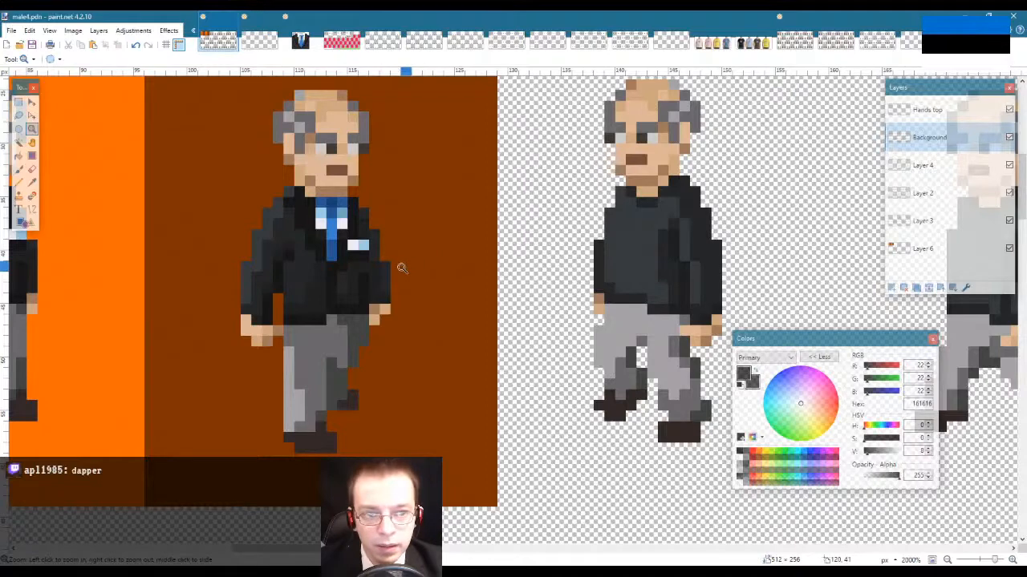
key(s)
drag(335, 271, 328, 307)
drag(321, 256, 320, 245)
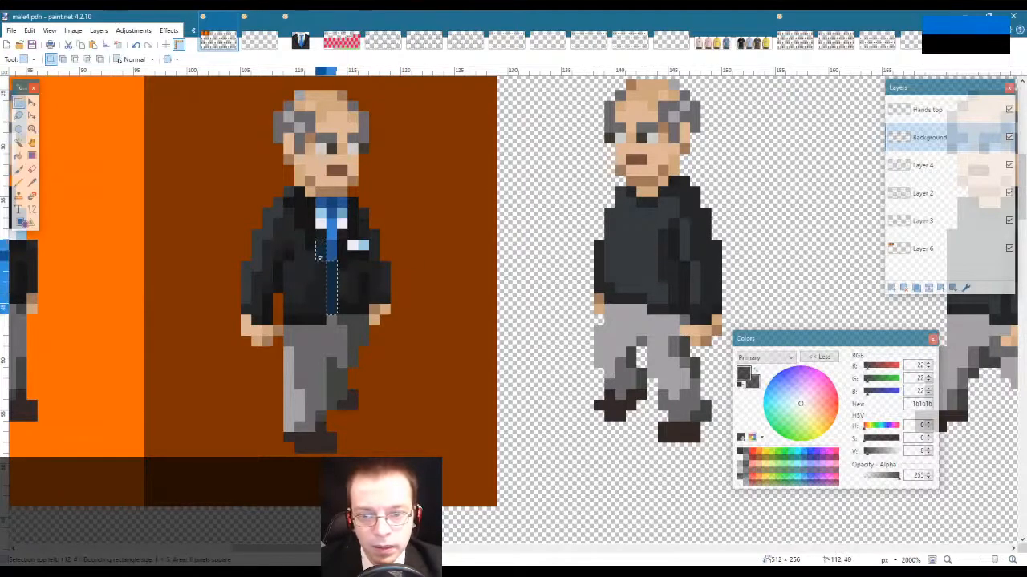
drag(310, 201, 298, 222)
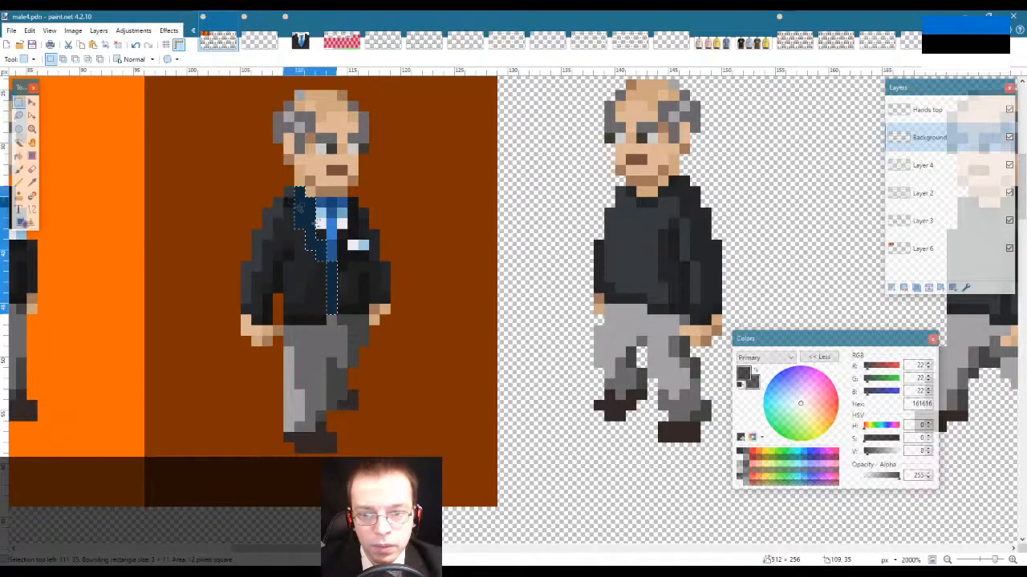
drag(292, 205, 344, 233)
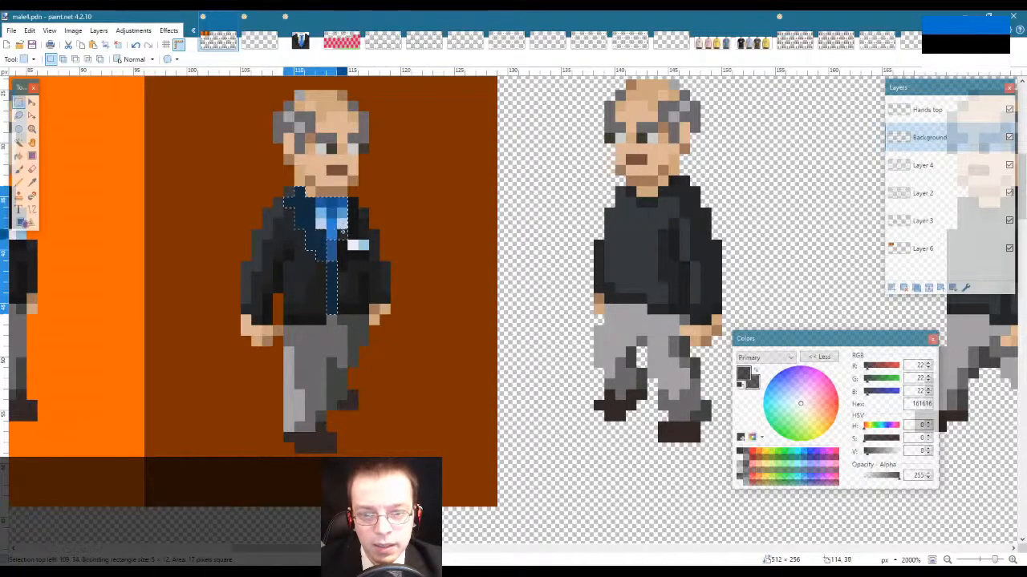
drag(340, 248, 342, 255)
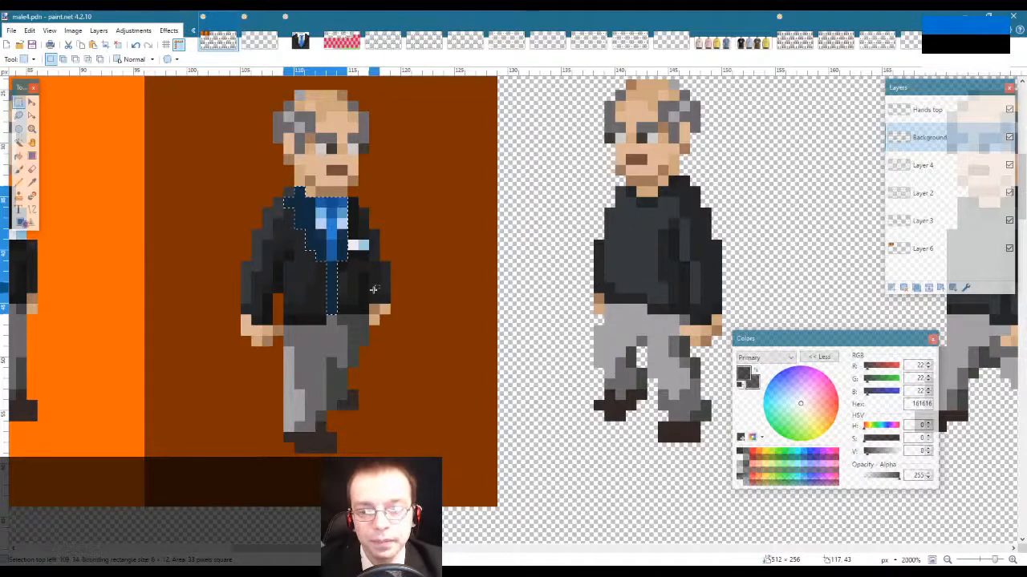
click(374, 289)
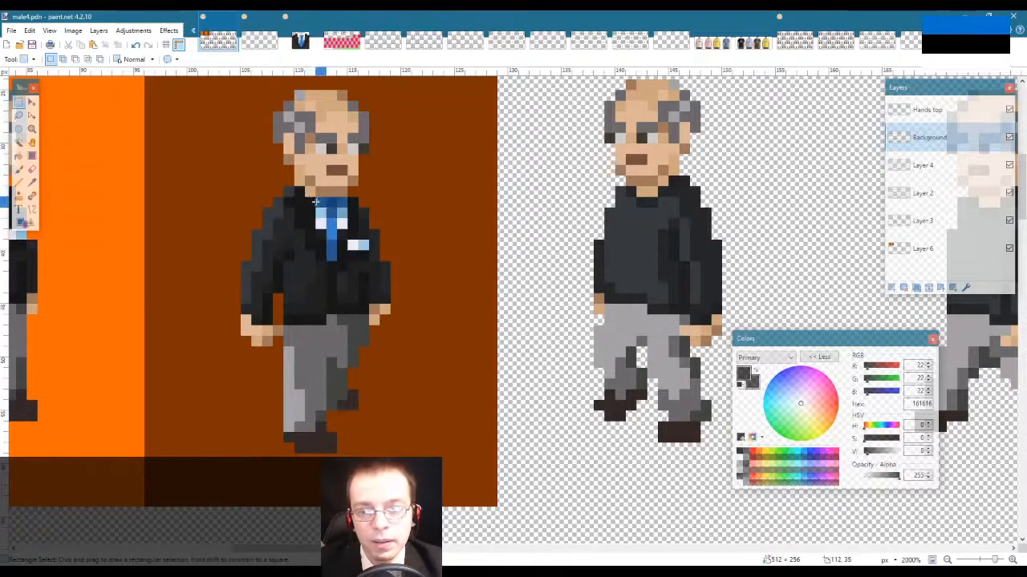
drag(315, 198, 348, 231)
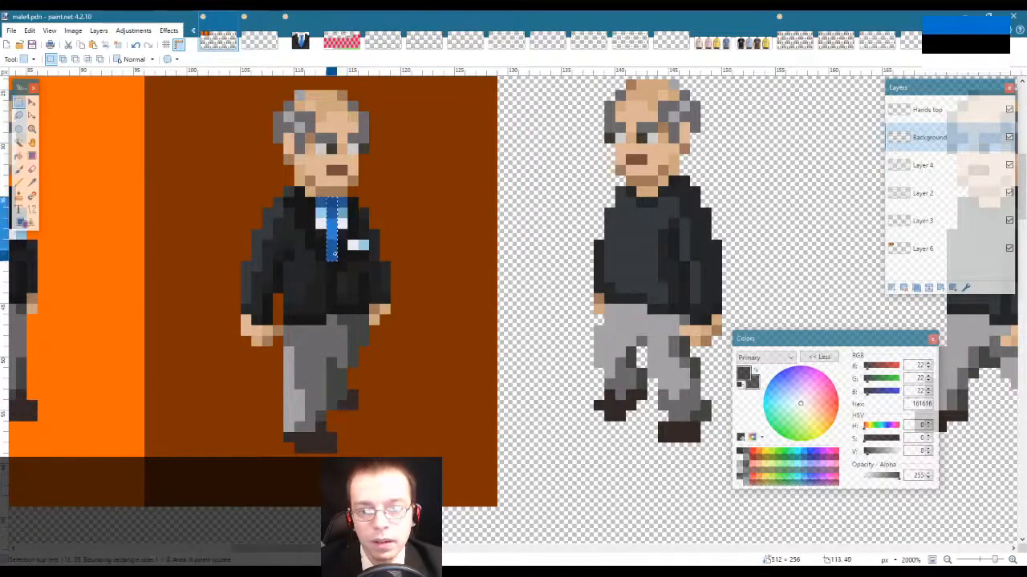
drag(352, 245, 363, 245)
click(429, 245)
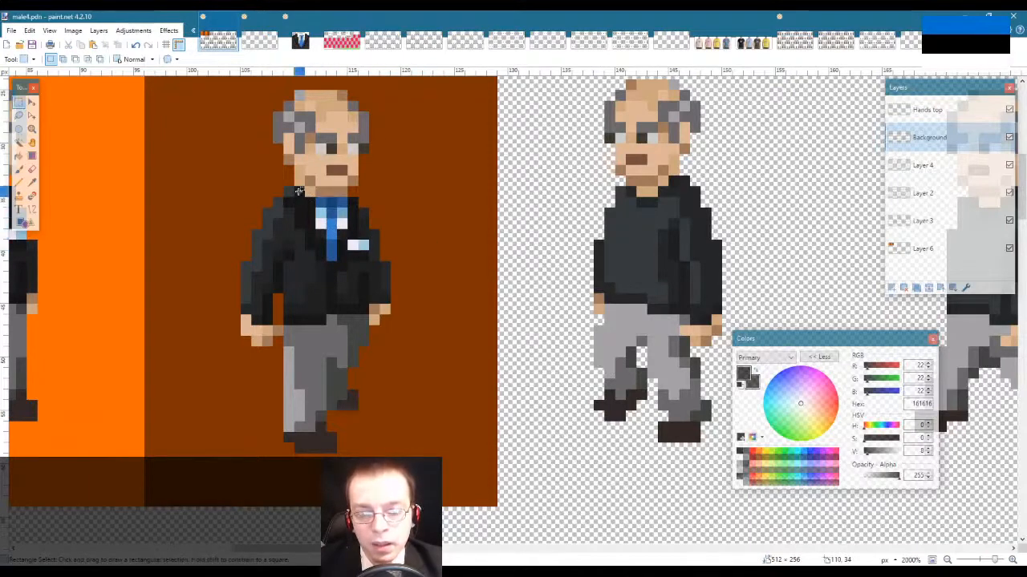
Step: Select the fourth suited sprite's lapels, collar, tie and jacket seam without the badge, and paste a copy into a new image
drag(296, 200, 311, 250)
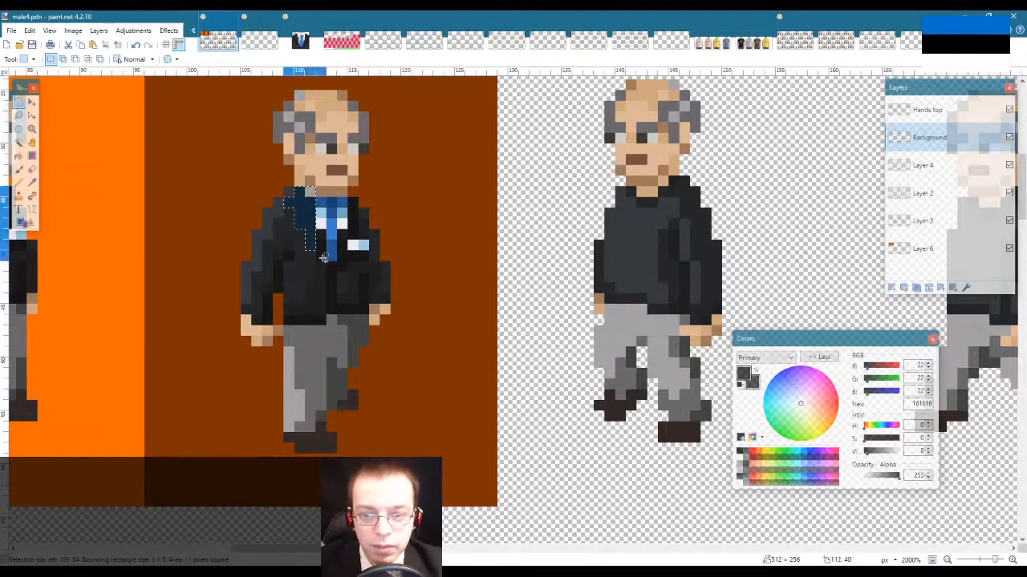
mouse_move(320, 204)
mouse_down()
mouse_move(341, 227)
mouse_move(343, 255)
mouse_up()
mouse_move(346, 209)
mouse_down()
mouse_move(367, 239)
mouse_move(349, 203)
mouse_move(352, 234)
mouse_move(334, 283)
mouse_move(327, 272)
mouse_move(330, 306)
mouse_move(343, 267)
mouse_up()
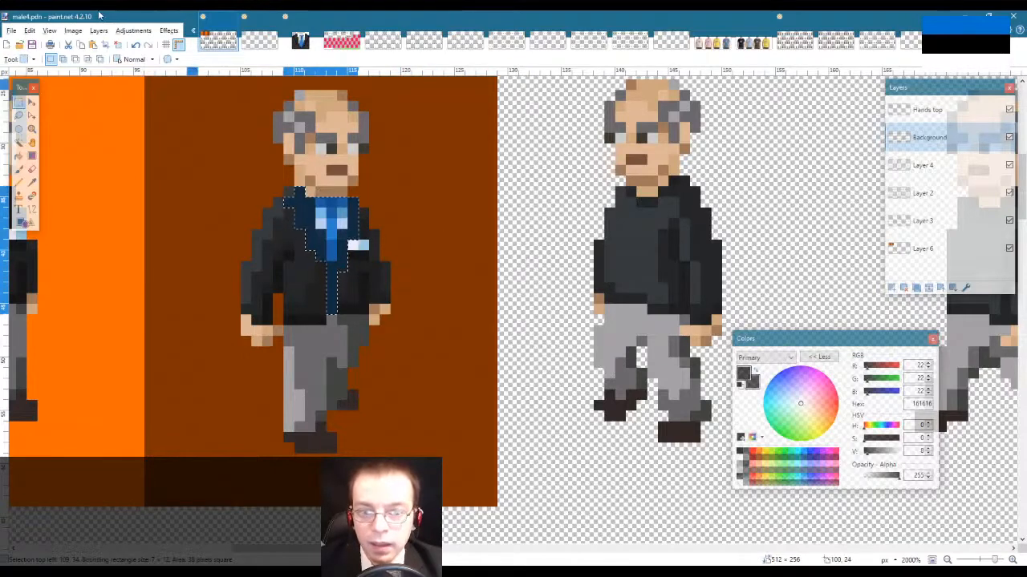
click(29, 30)
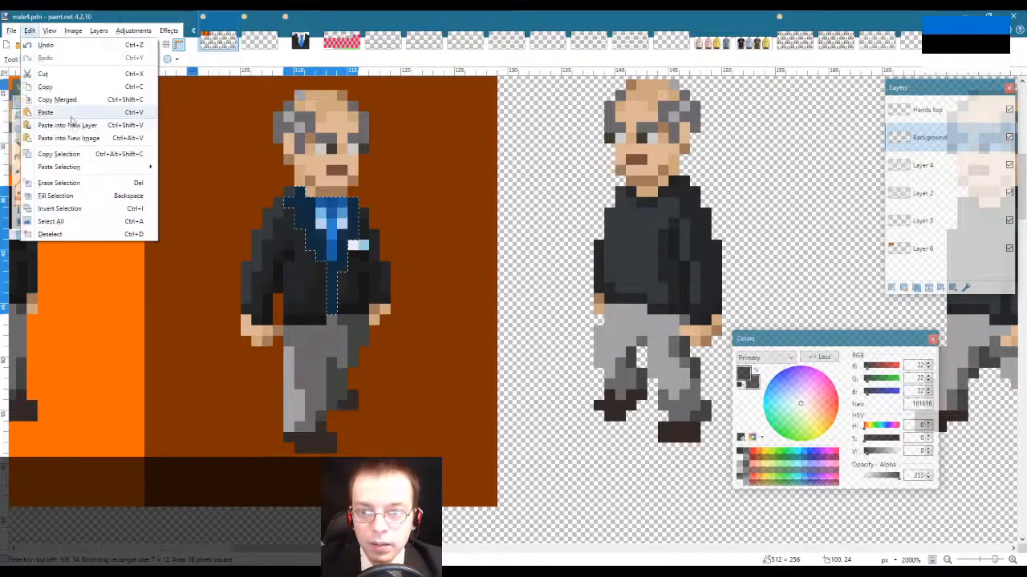
click(77, 143)
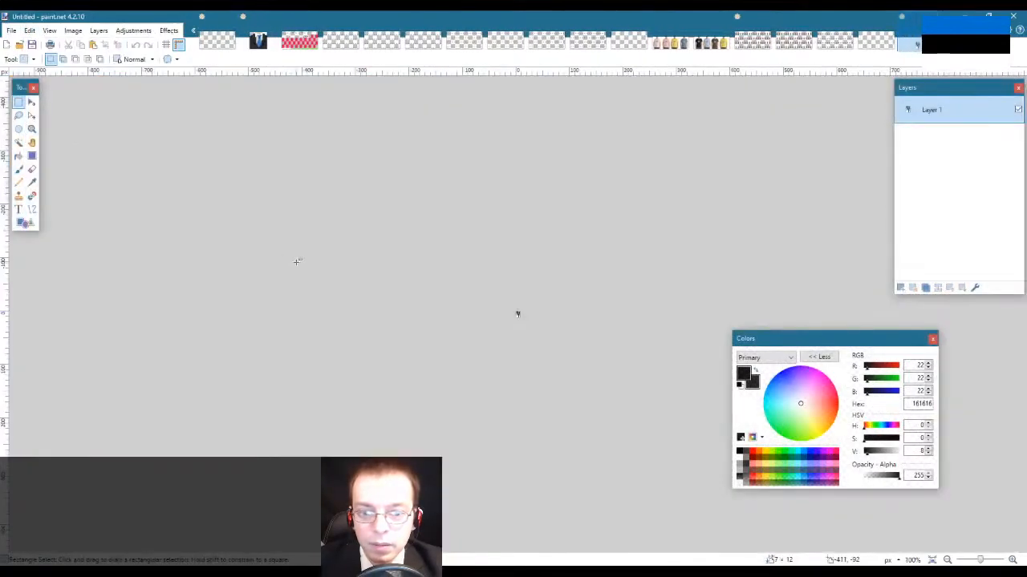
Step: Flip the copied tie and lapels horizontally and copy them without the surrounding transparent area
click(32, 129)
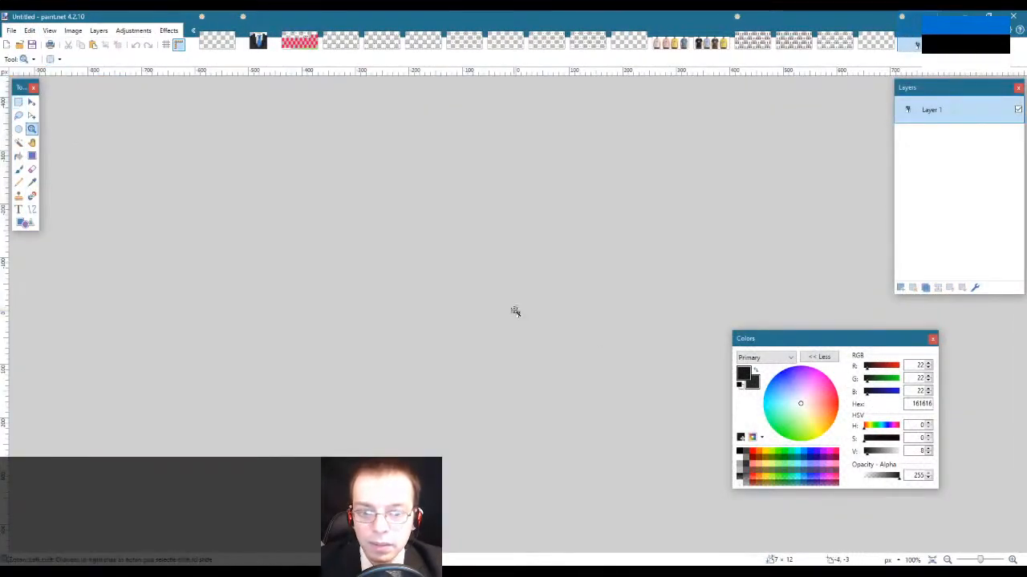
click(516, 311)
click(516, 311)
click(516, 311)
click(516, 312)
click(516, 311)
click(515, 311)
click(516, 311)
click(515, 311)
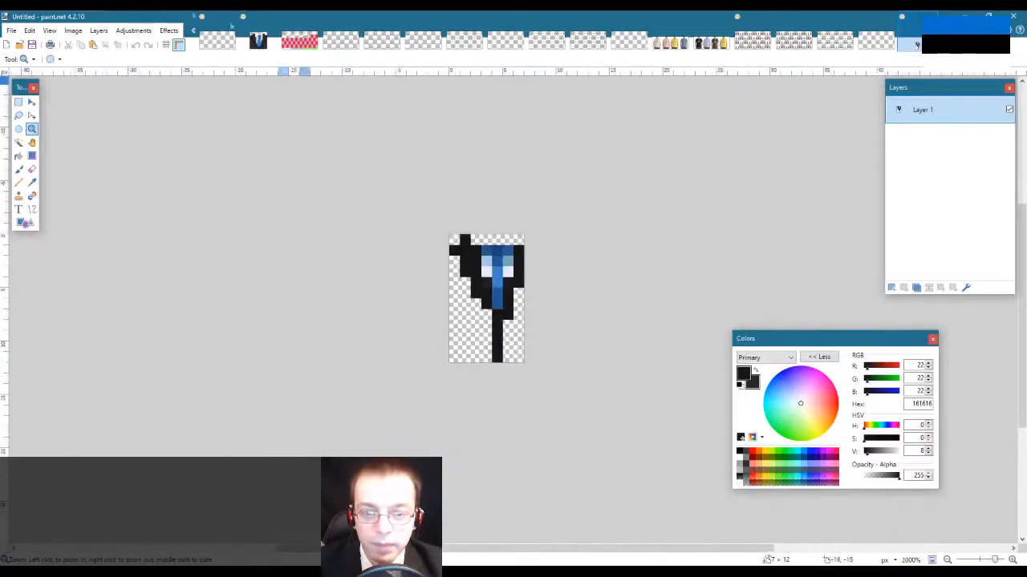
click(73, 31)
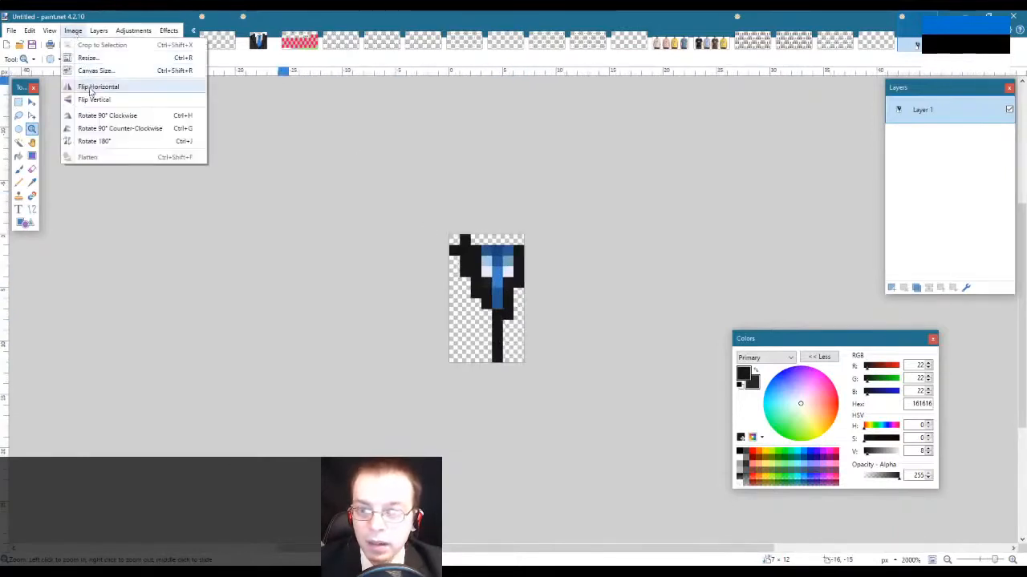
click(91, 89)
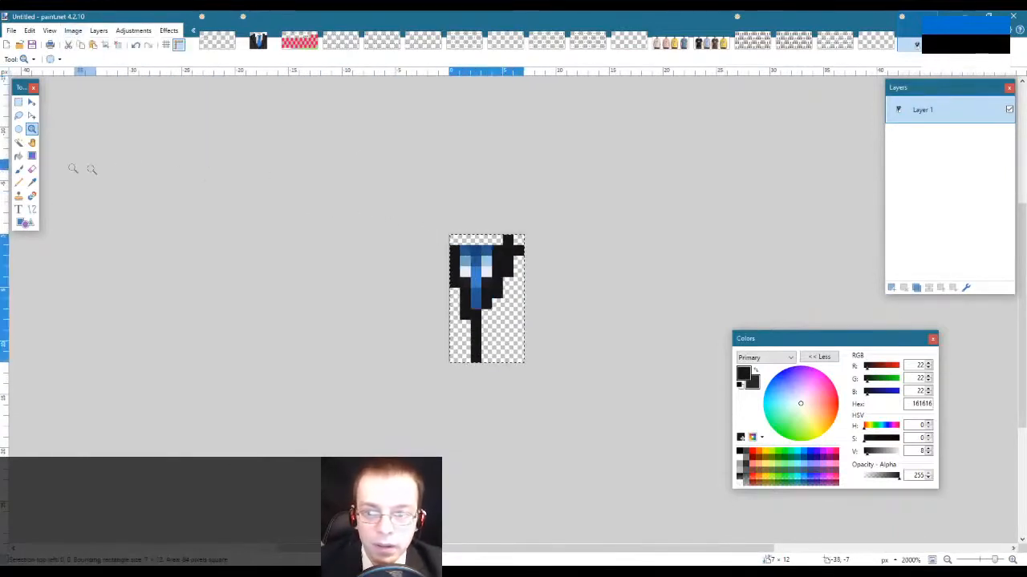
click(18, 143)
alt+click(497, 326)
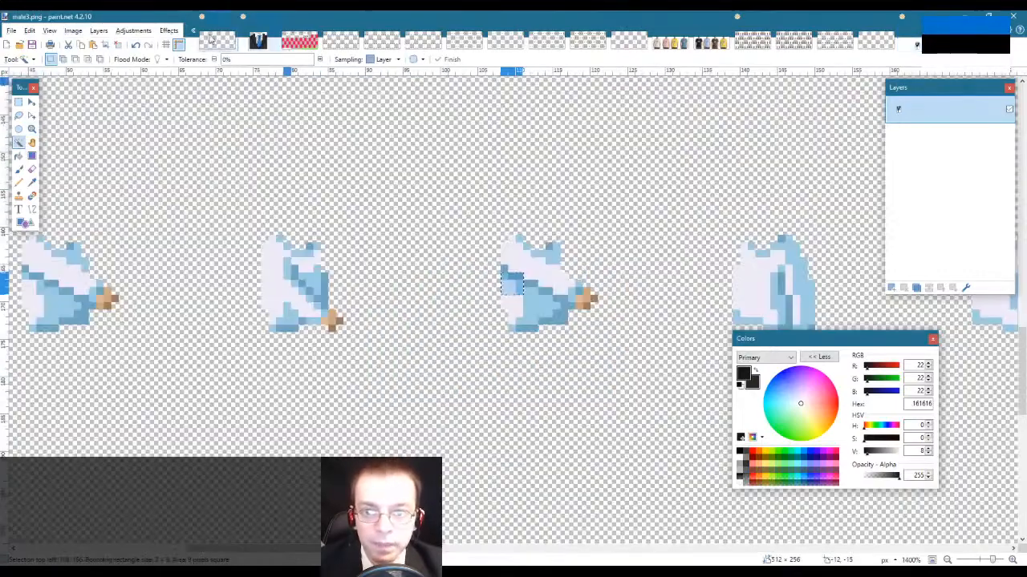
Step: Return to the male4.pdn sprite sheet and clear the selection on the suited sprite
click(223, 41)
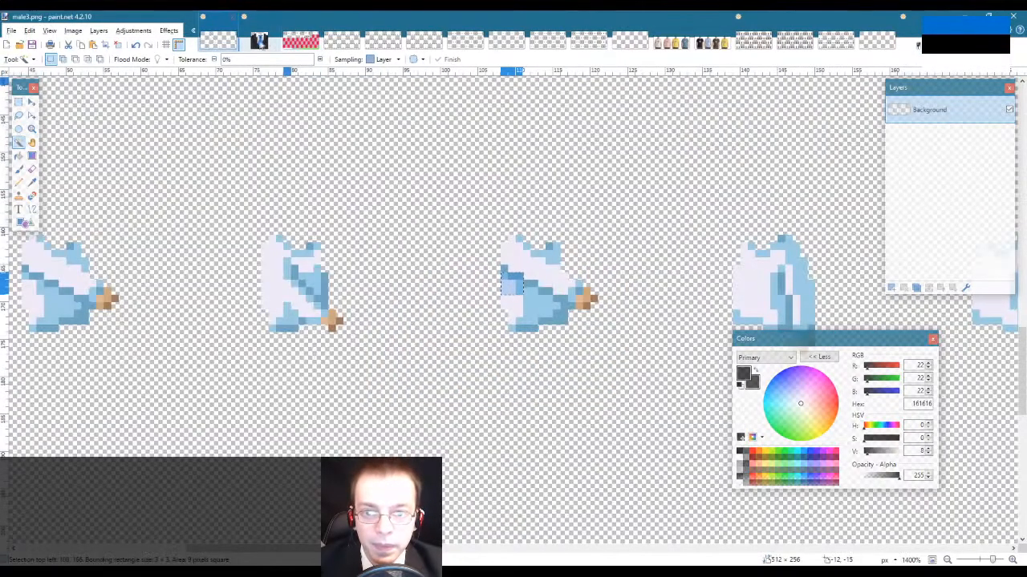
click(298, 42)
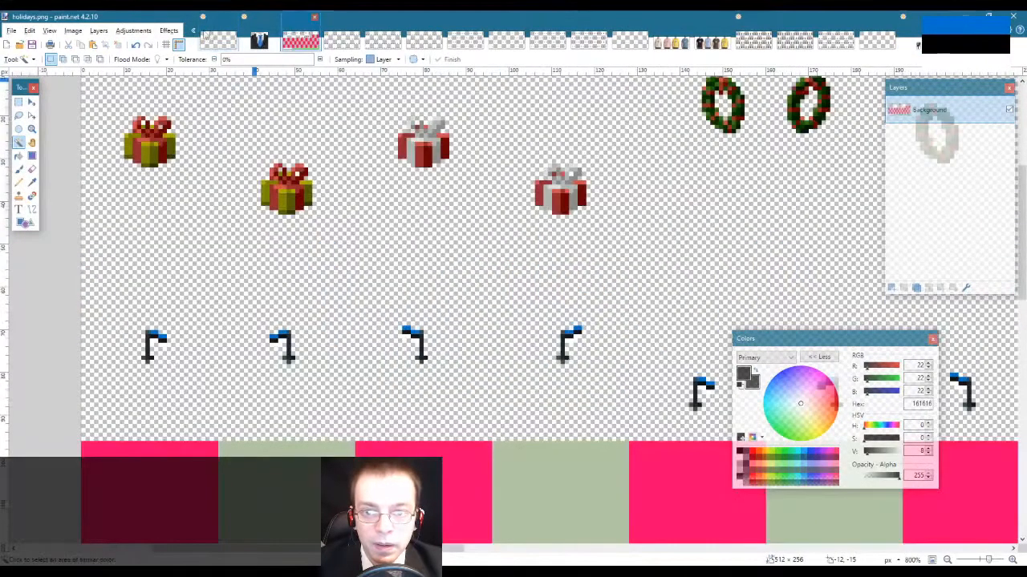
click(268, 44)
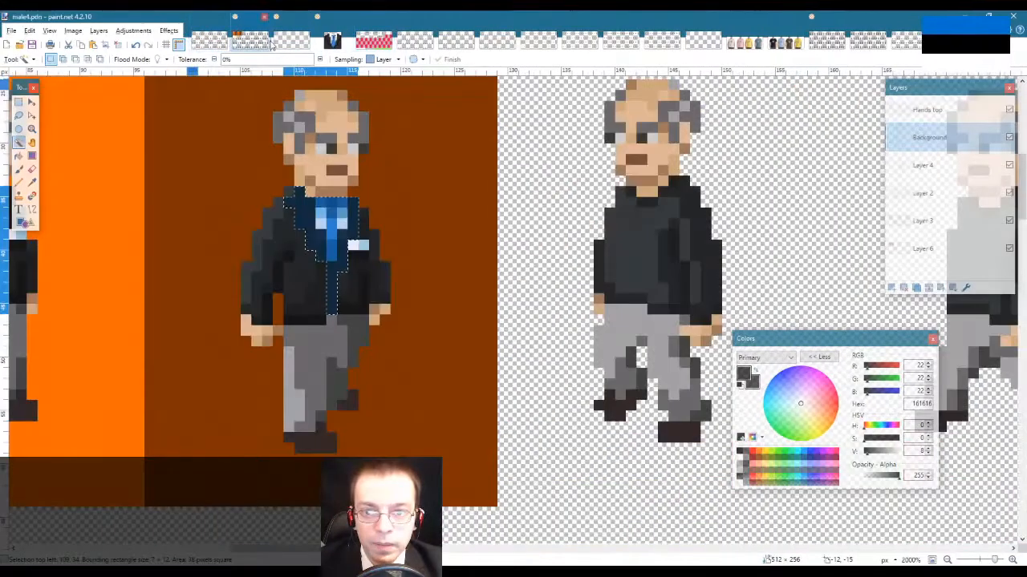
scroll(381, 235, up, 3)
scroll(382, 236, down, 3)
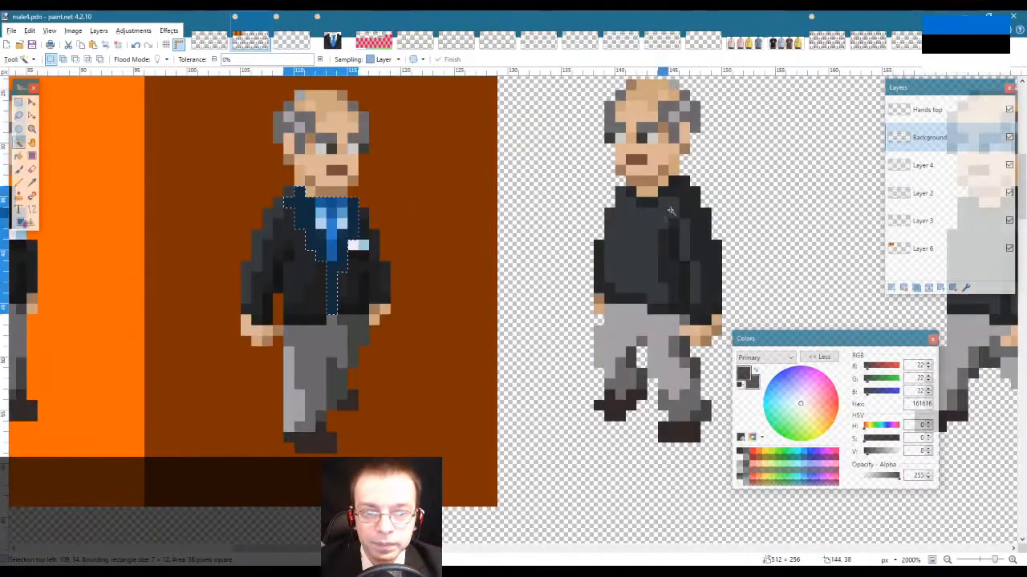
click(653, 244)
key(s)
click(555, 165)
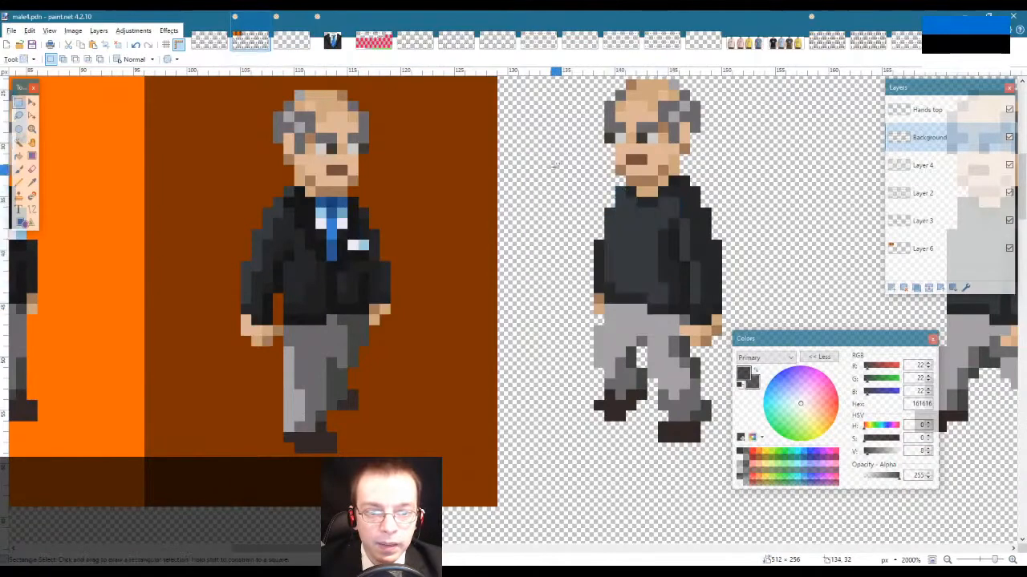
Step: Paste the mirrored tie and lapels into a new layer and place them on the chest of the first plain walking sprite
click(30, 30)
click(69, 124)
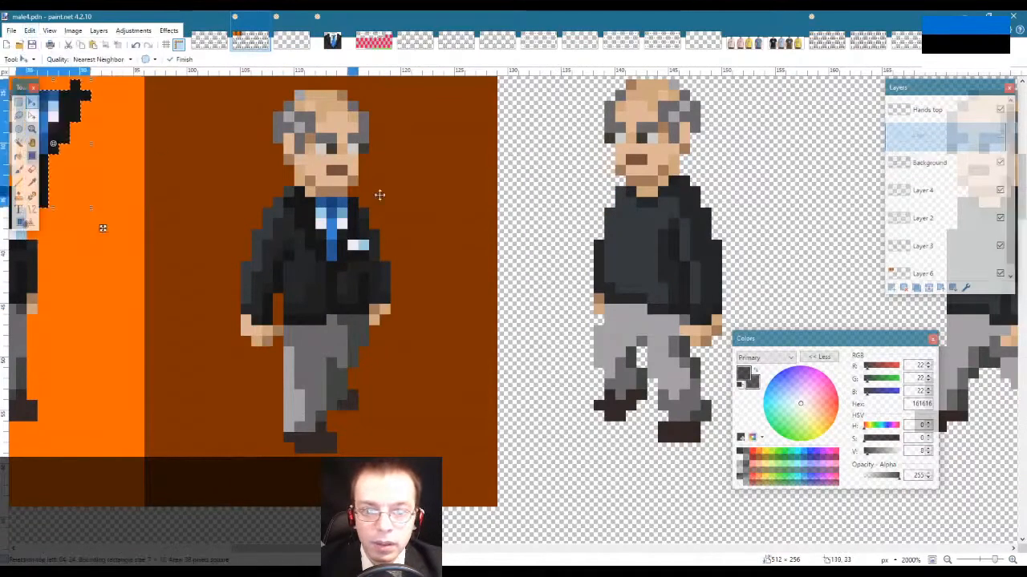
drag(92, 102, 672, 201)
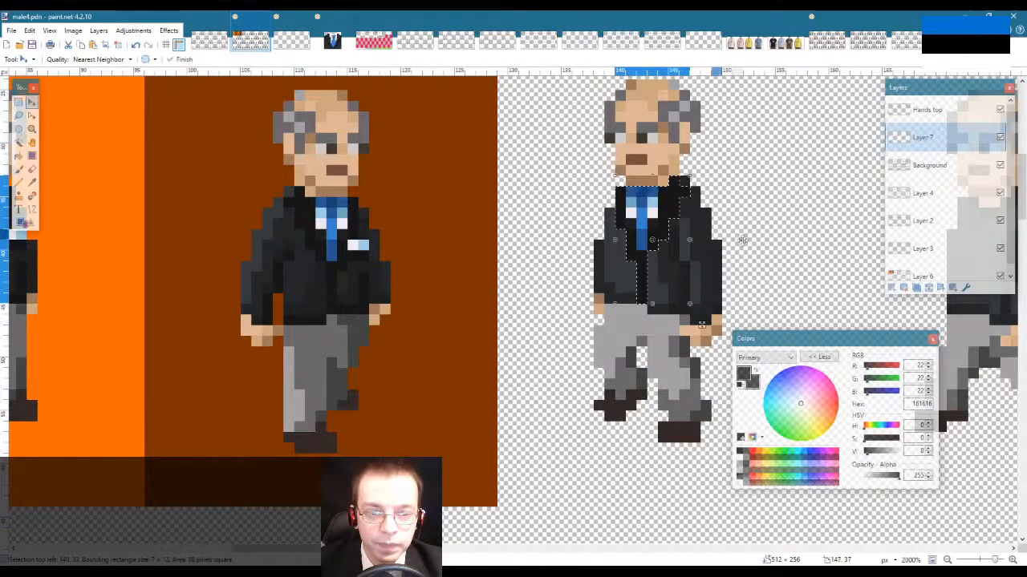
Step: Deselect the pasted tie and lapels, and retouch the pasted lapel on Layer 7 with jacket grey 1F1F1F sampled from the Background layer
key(s)
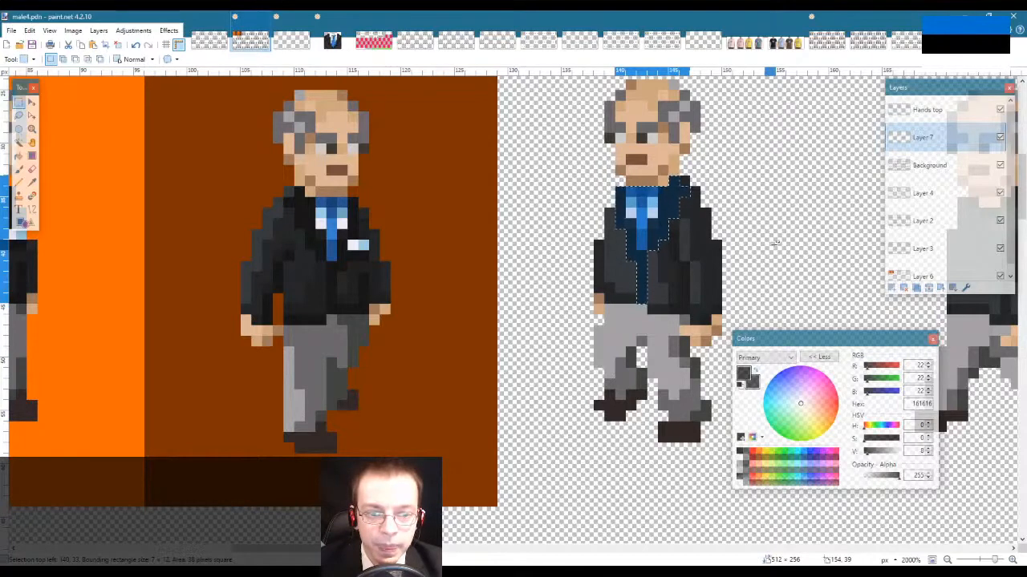
key(ctrl+d)
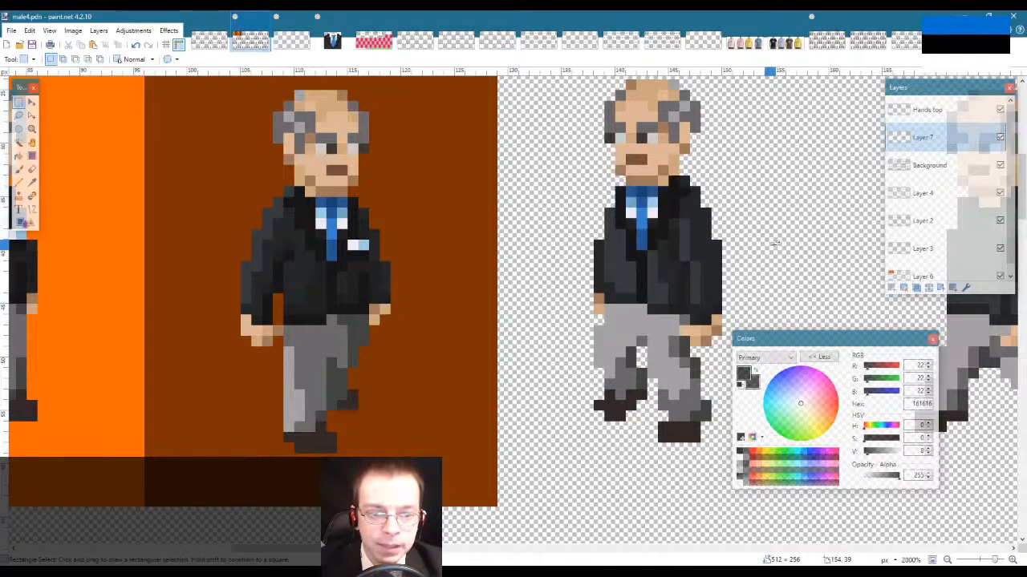
key(k)
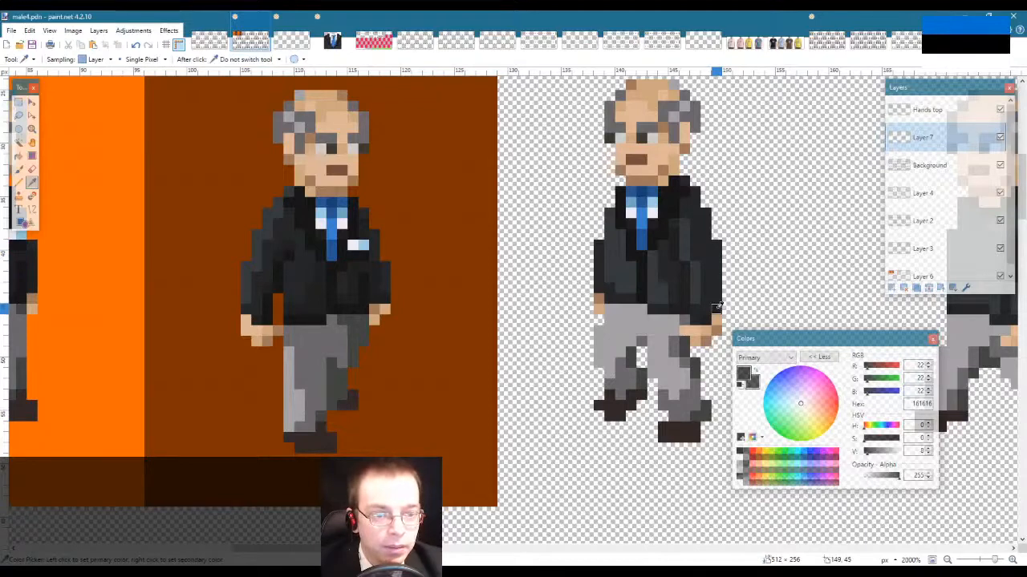
click(929, 166)
click(726, 308)
click(718, 308)
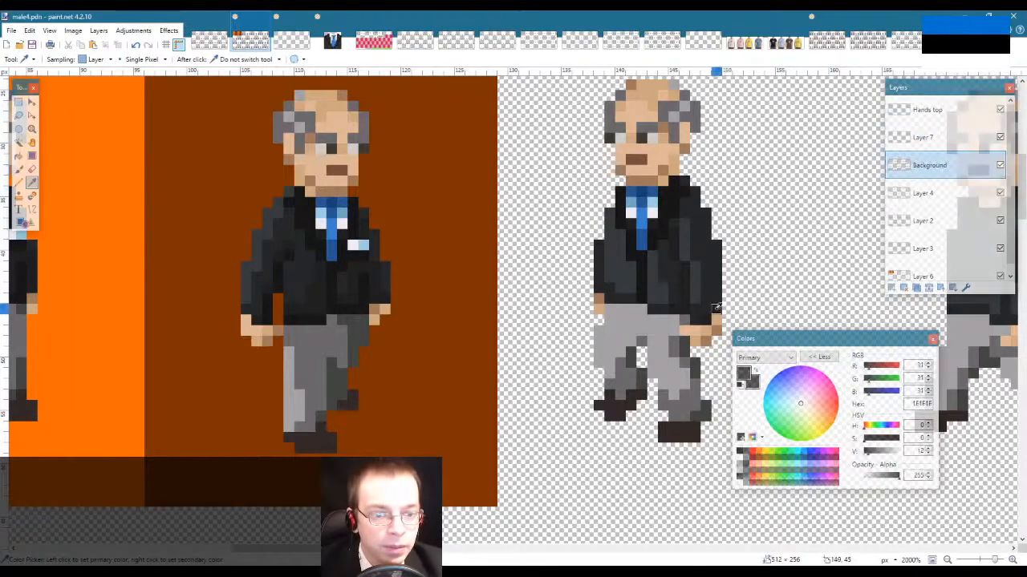
click(921, 138)
key(f)
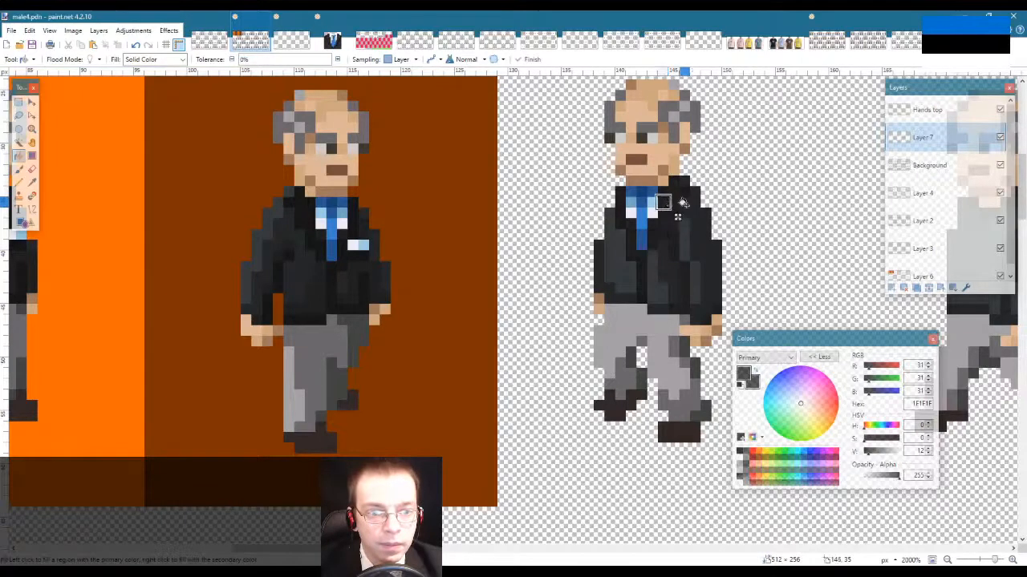
Step: Sample the shaded collar blue 72A7C1 from the fourth suited sprite on Background and pencil it onto the mirrored collar on Layer 7
key(s)
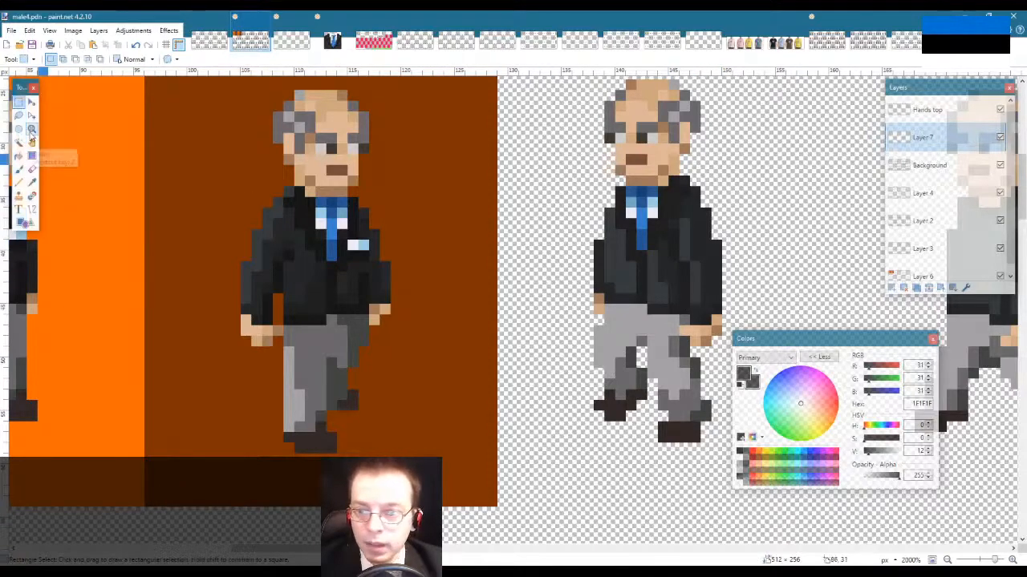
click(32, 130)
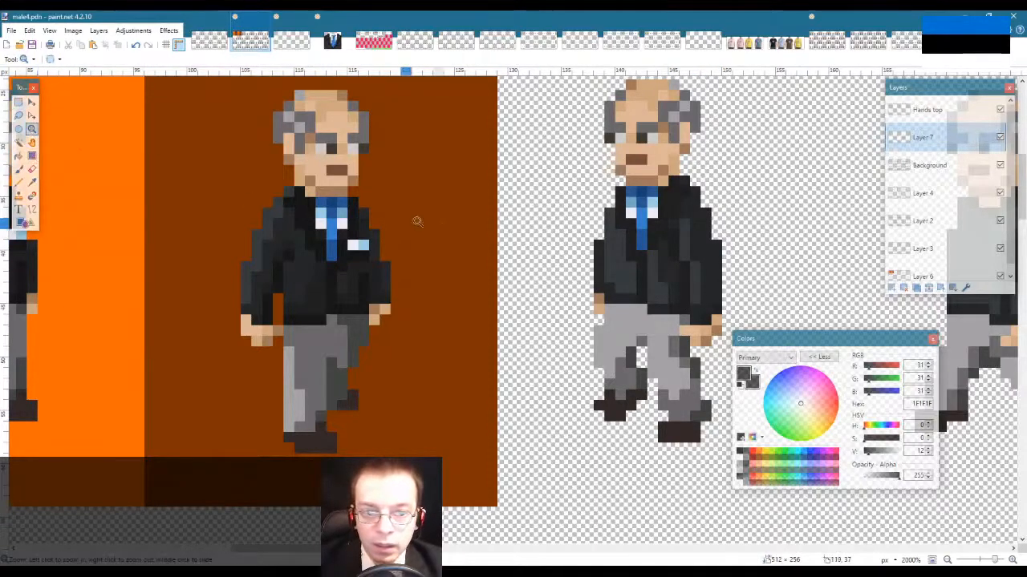
key(l)
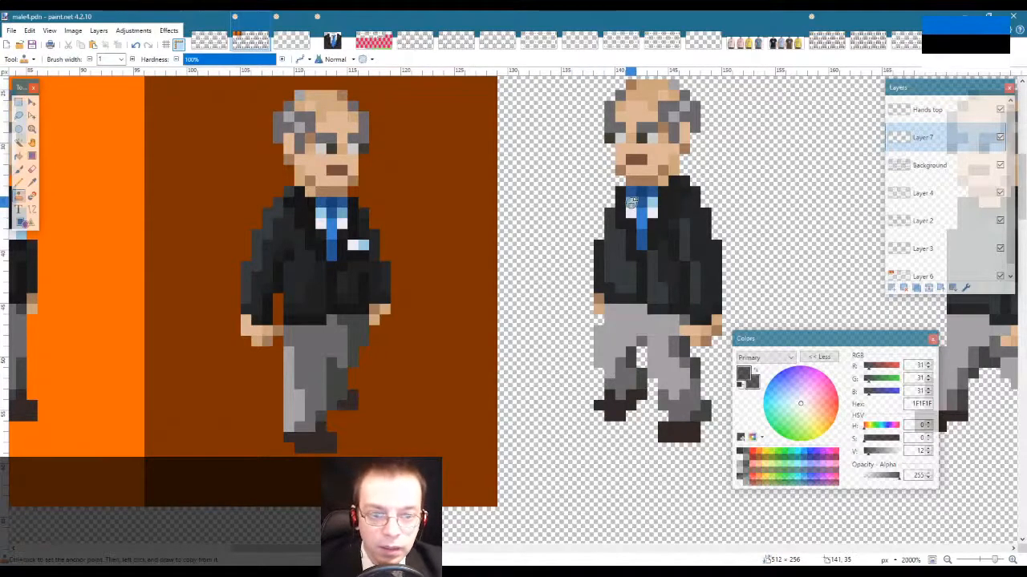
click(927, 167)
key(k)
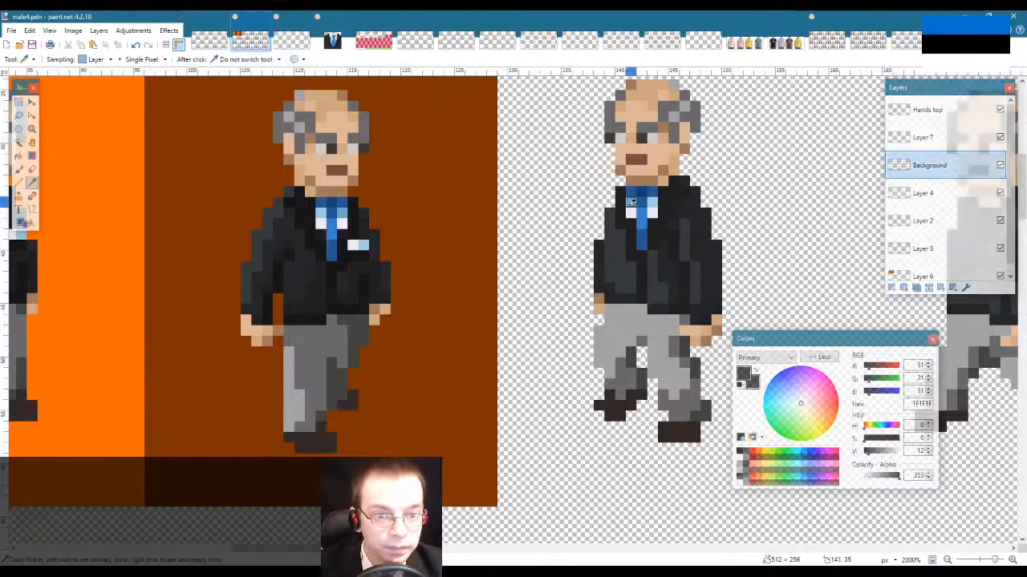
click(341, 208)
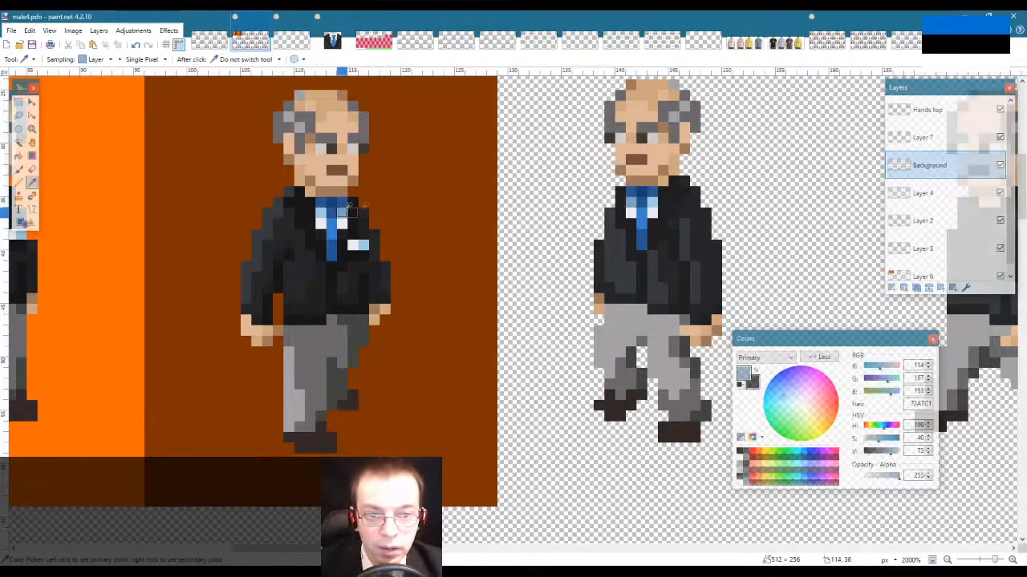
click(922, 137)
key(p)
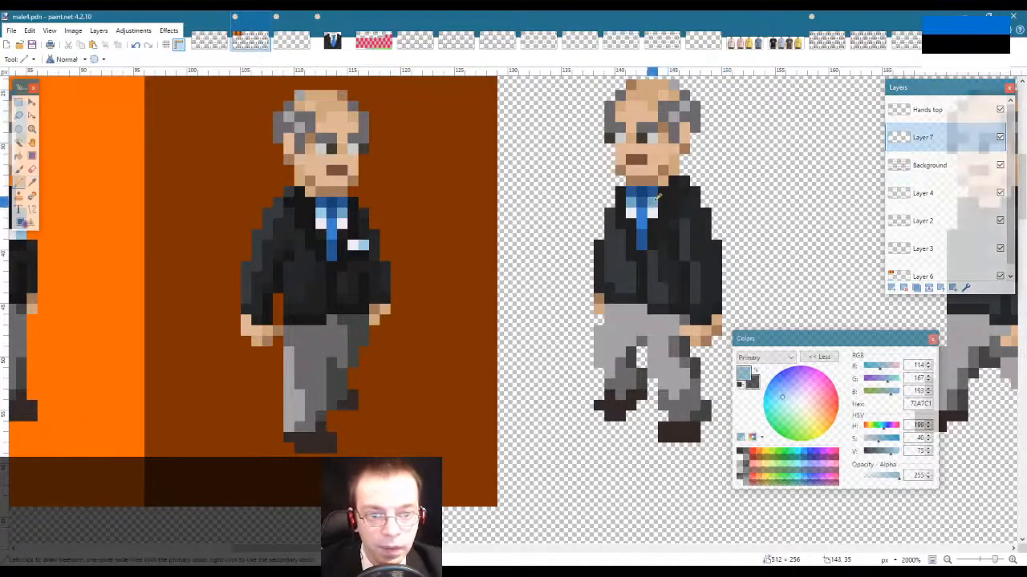
Step: Sample the light collar blue 9DCBE3 from the fourth suited sprite on Background and pencil it onto the opposite mirrored collar pixel on Layer 7
click(930, 167)
key(k)
click(323, 213)
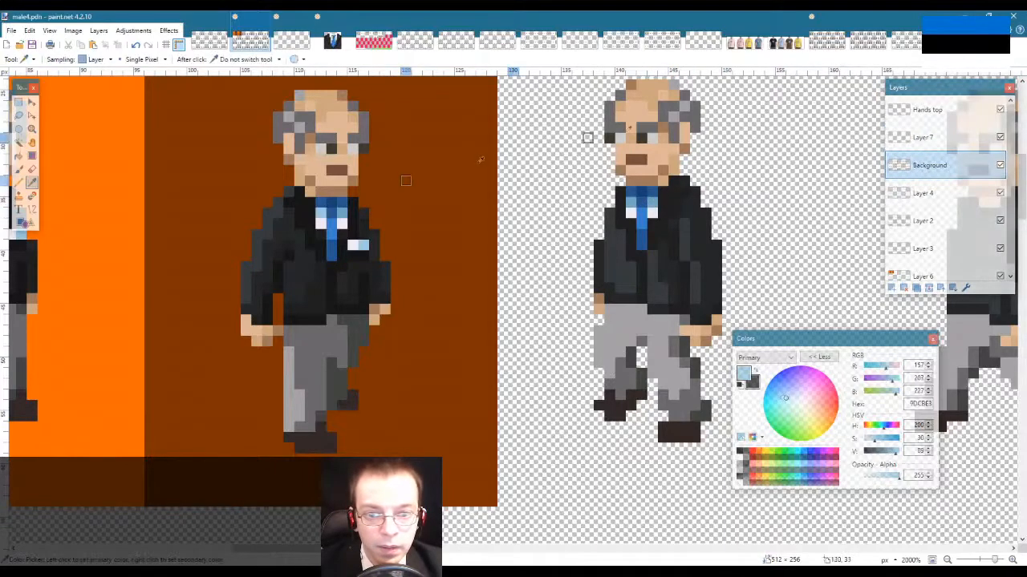
click(923, 137)
key(p)
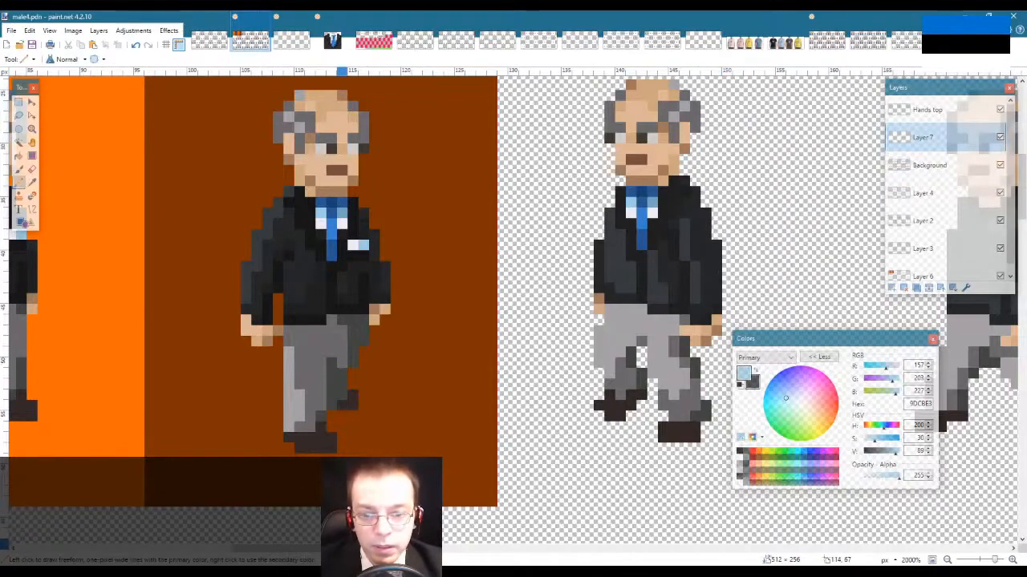
Step: Select the first four sprite columns over the full sheet height, about 125 × 256 pixels from the sheet's origin
scroll(188, 272, left, 5)
click(32, 129)
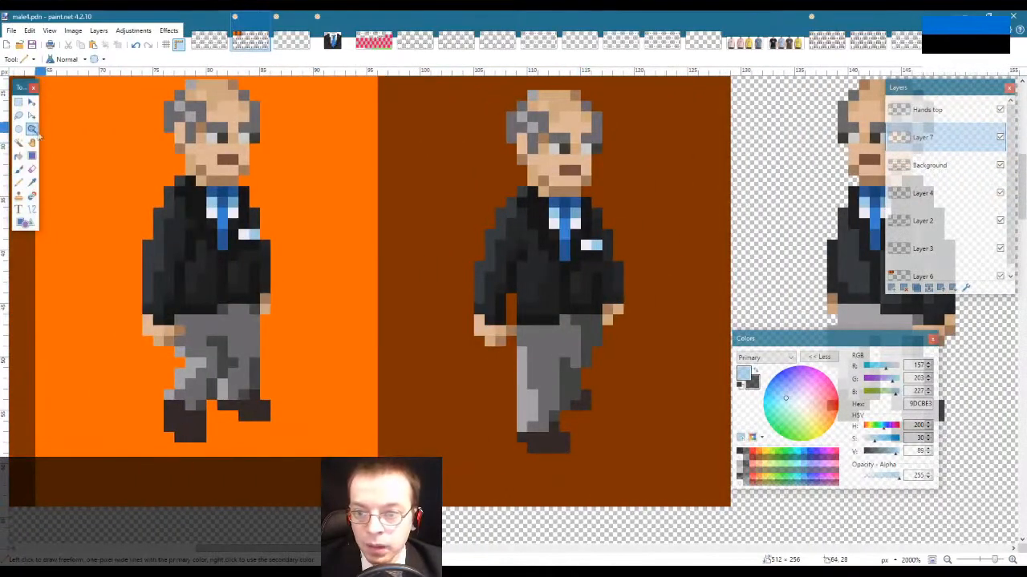
right_click(187, 231)
right_click(186, 230)
right_click(187, 232)
right_click(187, 232)
scroll(286, 409, left, 4)
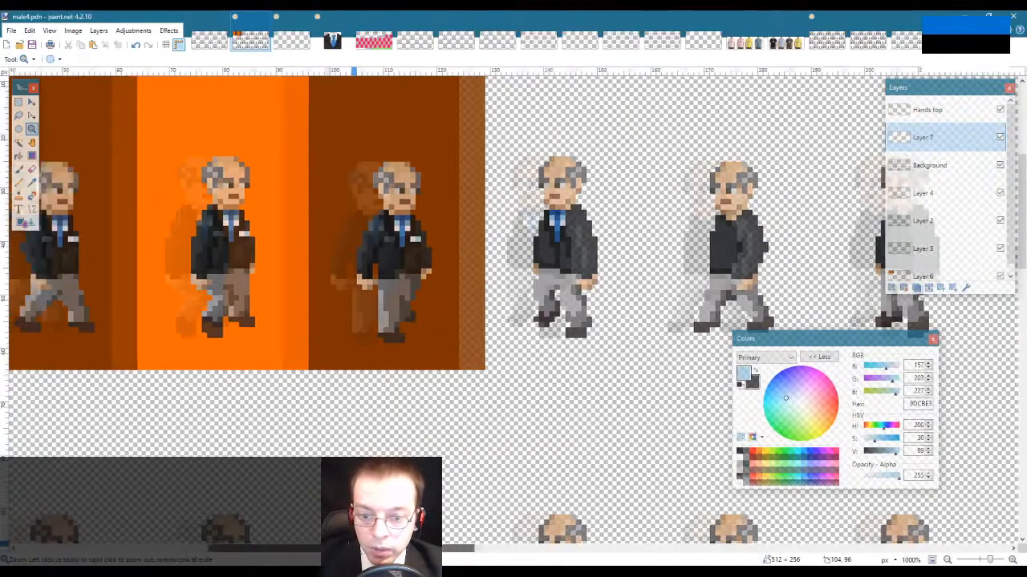
right_click(337, 403)
right_click(336, 404)
right_click(337, 404)
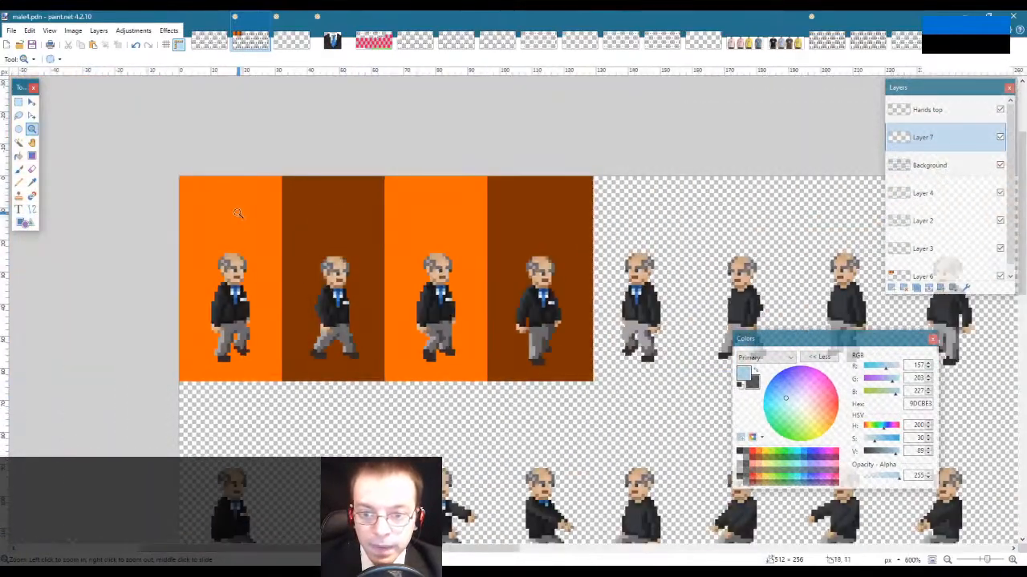
key(s)
drag(175, 74, 580, 529)
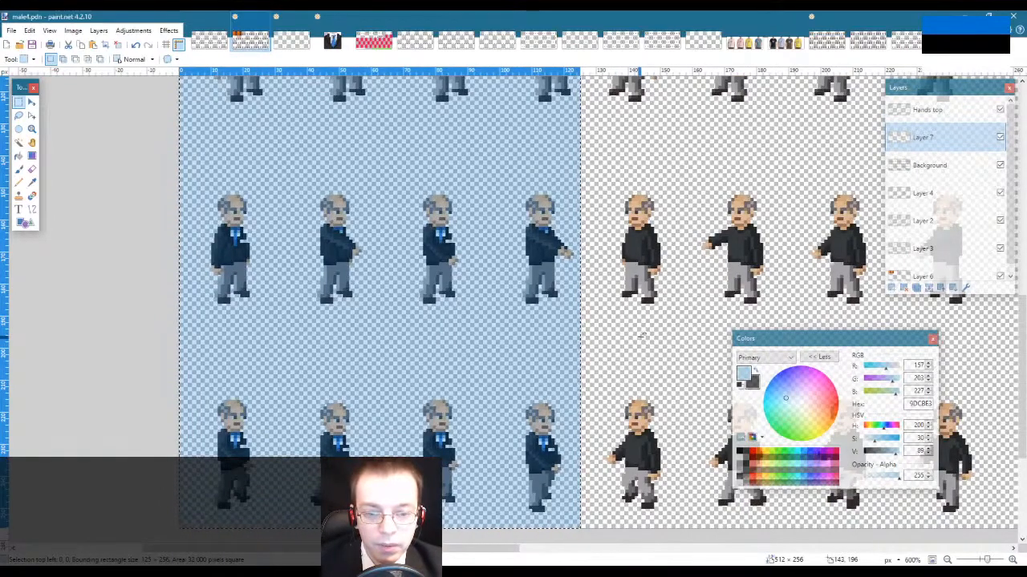
scroll(641, 336, up, 2)
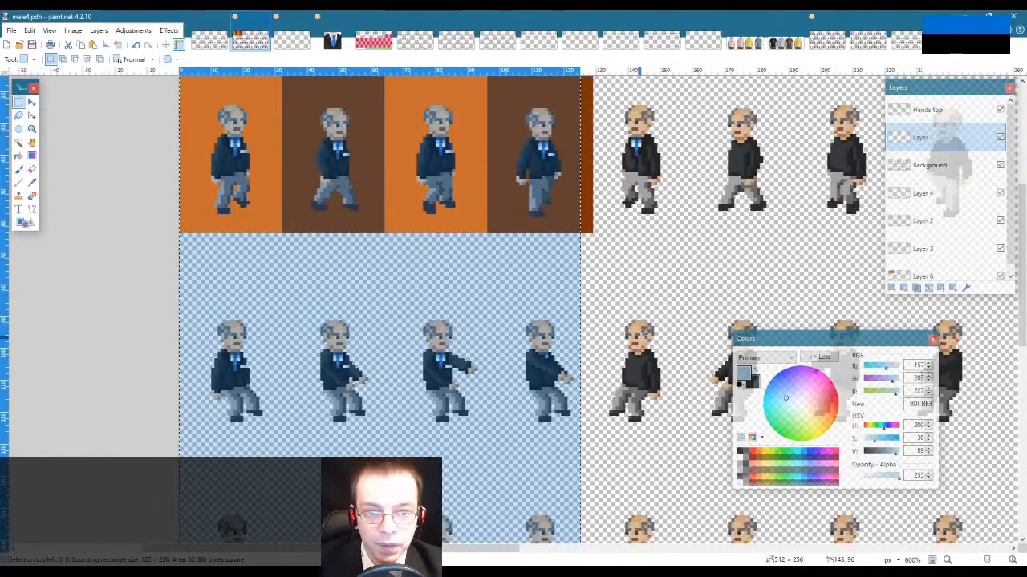
scroll(642, 335, up, 1)
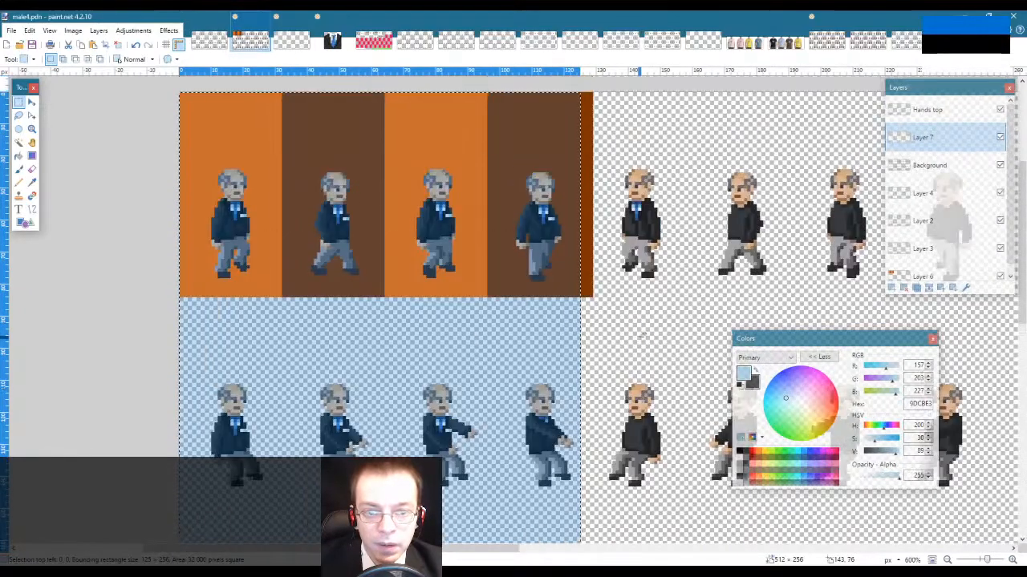
Step: On the Background layer, sample the second suited sprite's white EEE9F7, darken it to D1CDD8, and fill the white collar area with it
click(32, 130)
click(392, 201)
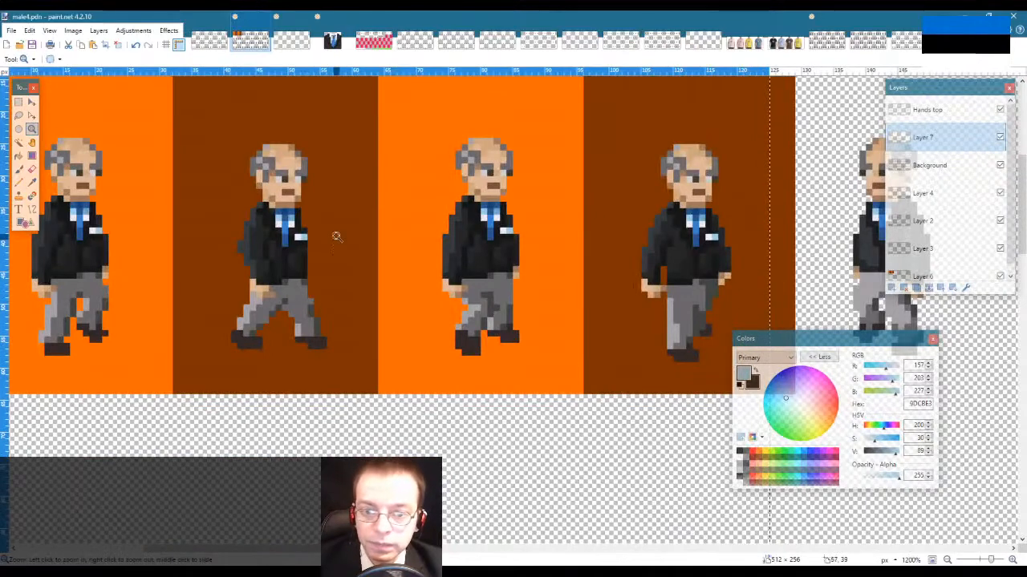
key(k)
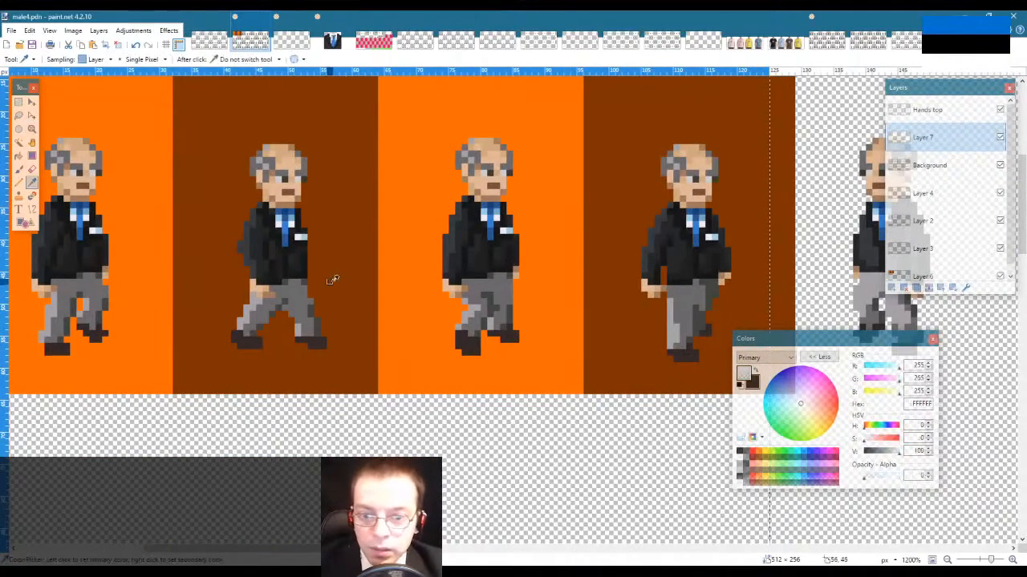
click(708, 345)
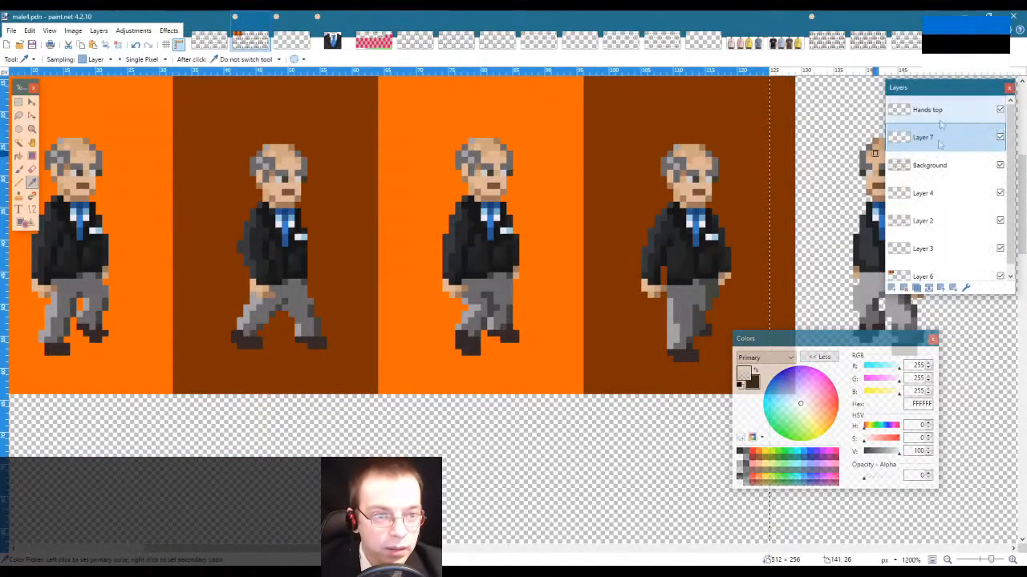
click(936, 171)
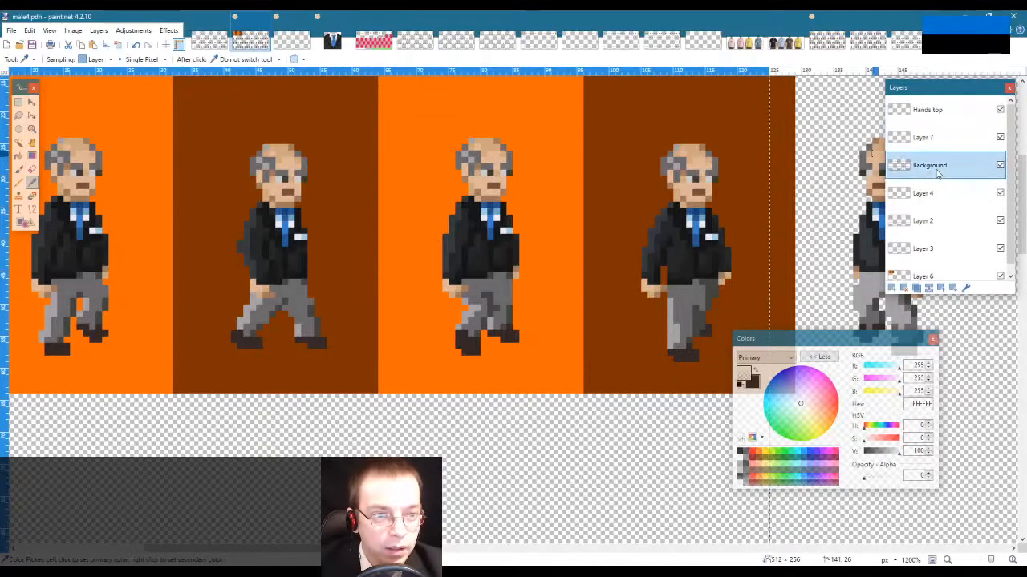
click(296, 236)
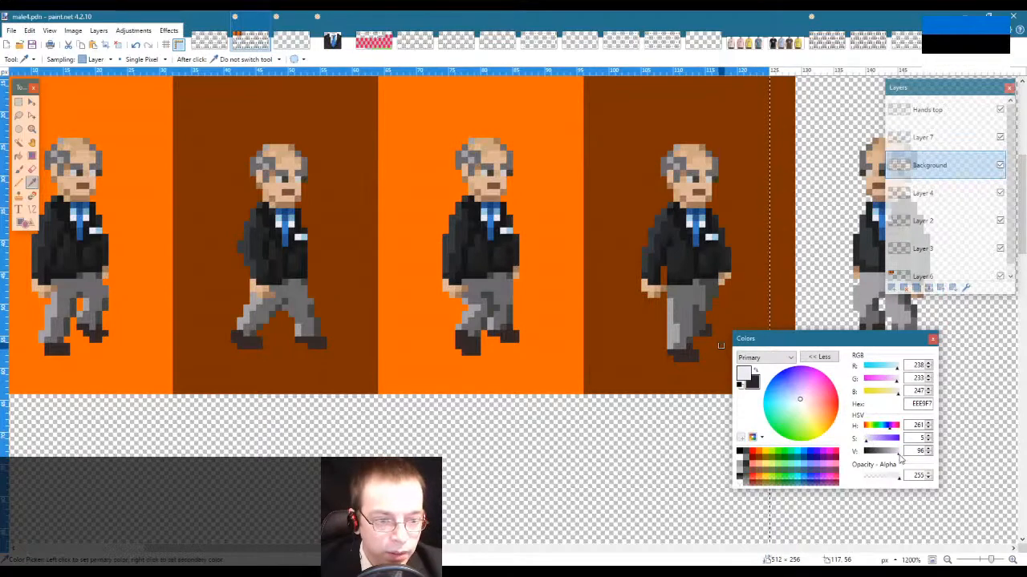
drag(898, 456, 895, 458)
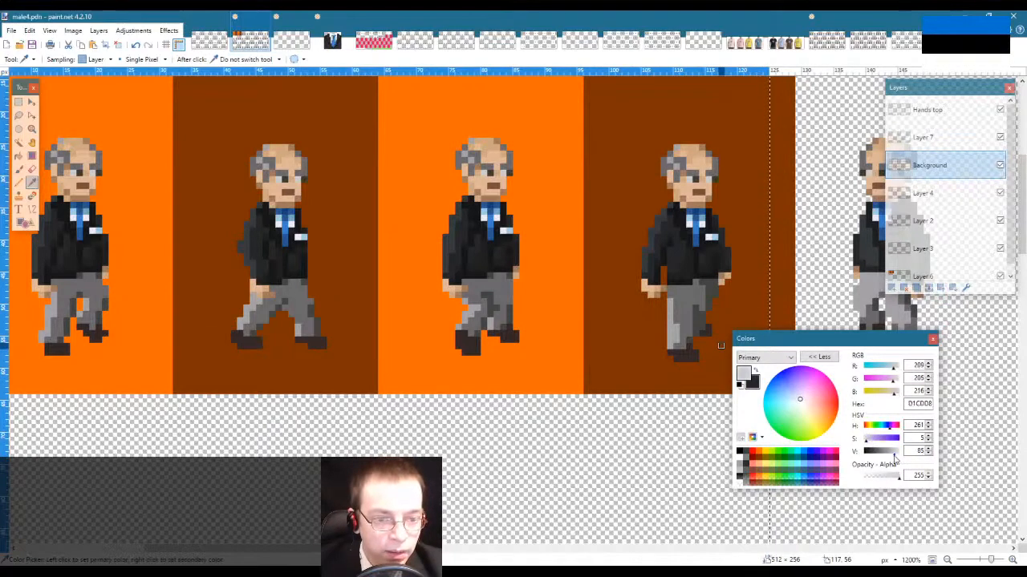
key(f)
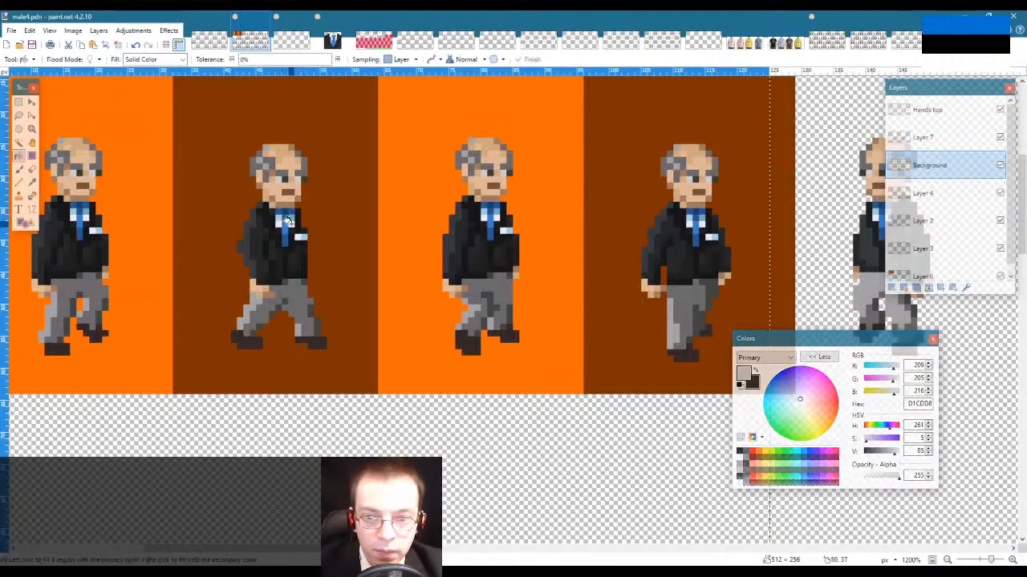
Step: Sample the dark blue at the top of the second sprite's tie, darken it to 112E51, and fill that tie shade with it
key(ctrl+a)
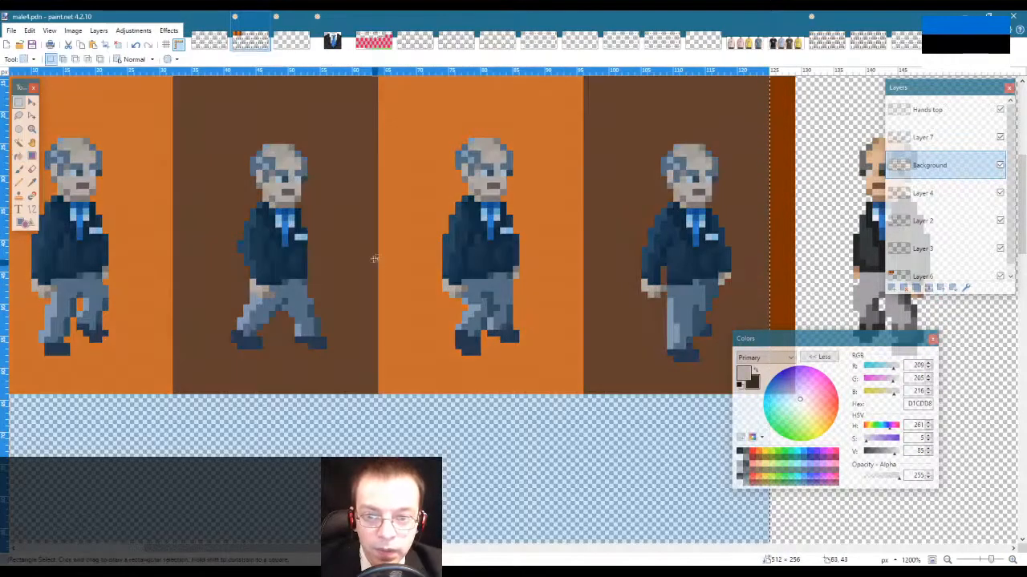
key(k)
click(287, 209)
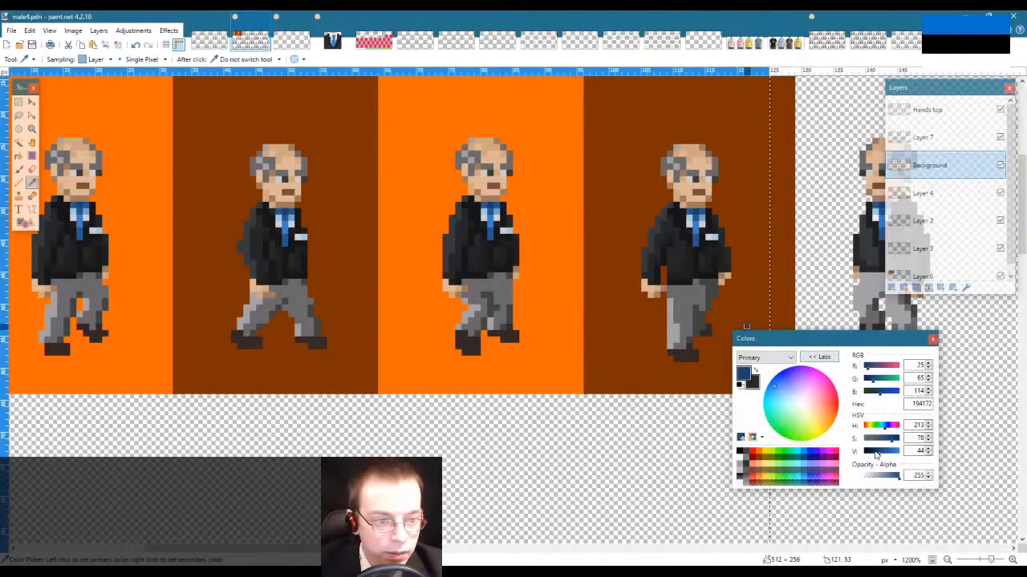
drag(878, 454, 875, 454)
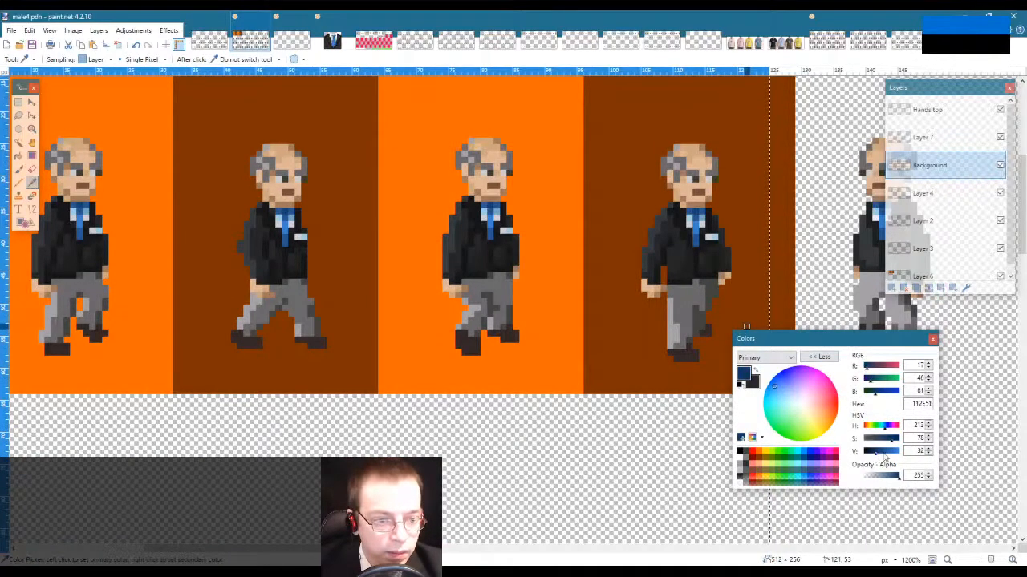
key(f)
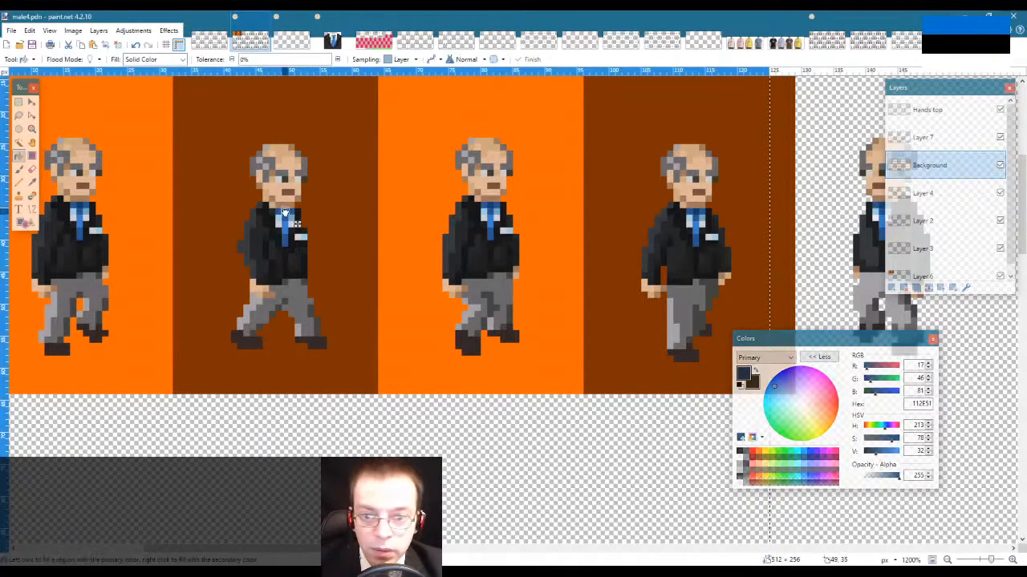
Step: Sample the blue beside the second sprite's tie knot, set the primary colour to 22497A, and fill that shade with it
key(k)
click(280, 210)
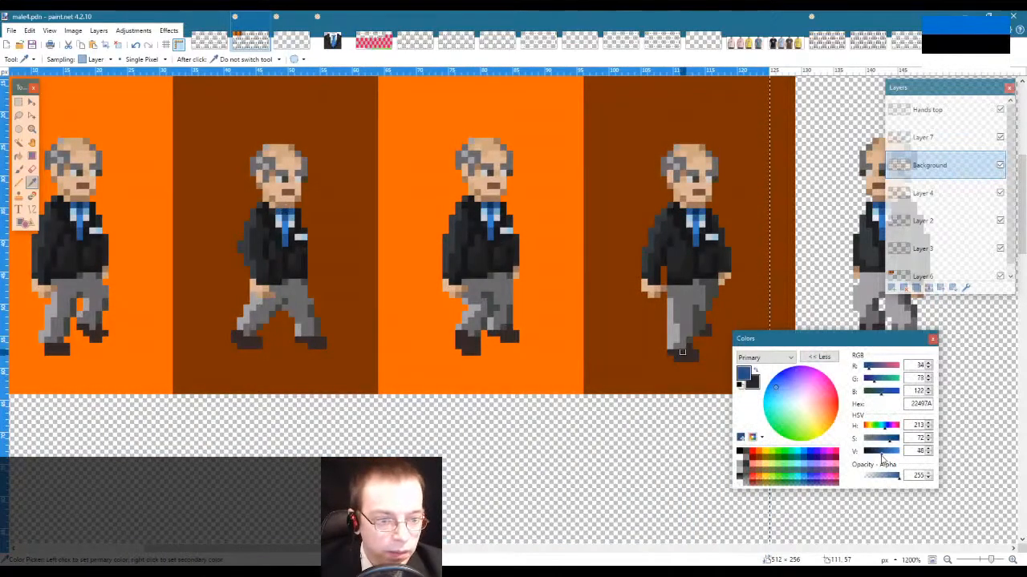
key(f)
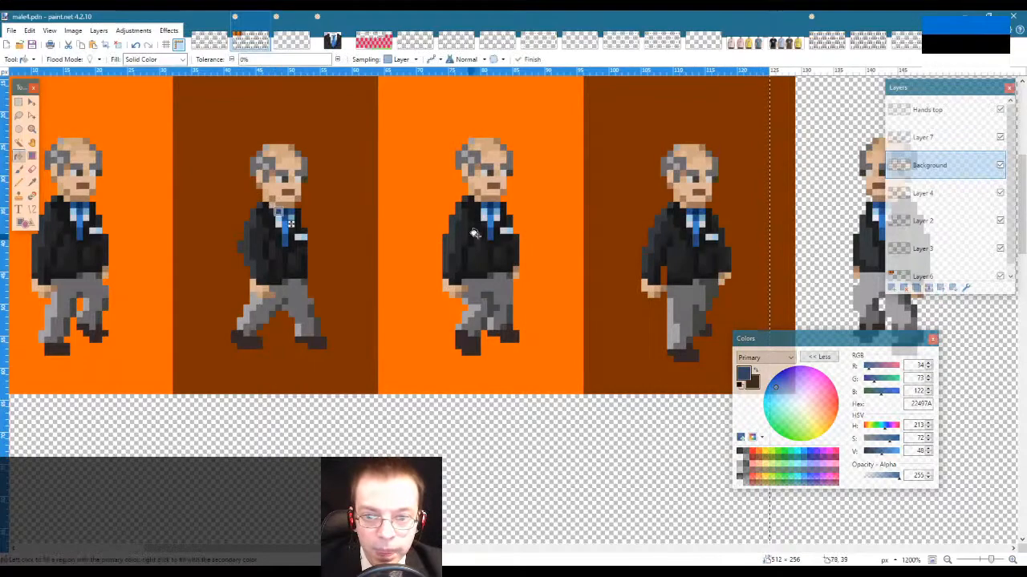
key(s)
key(ctrl+a)
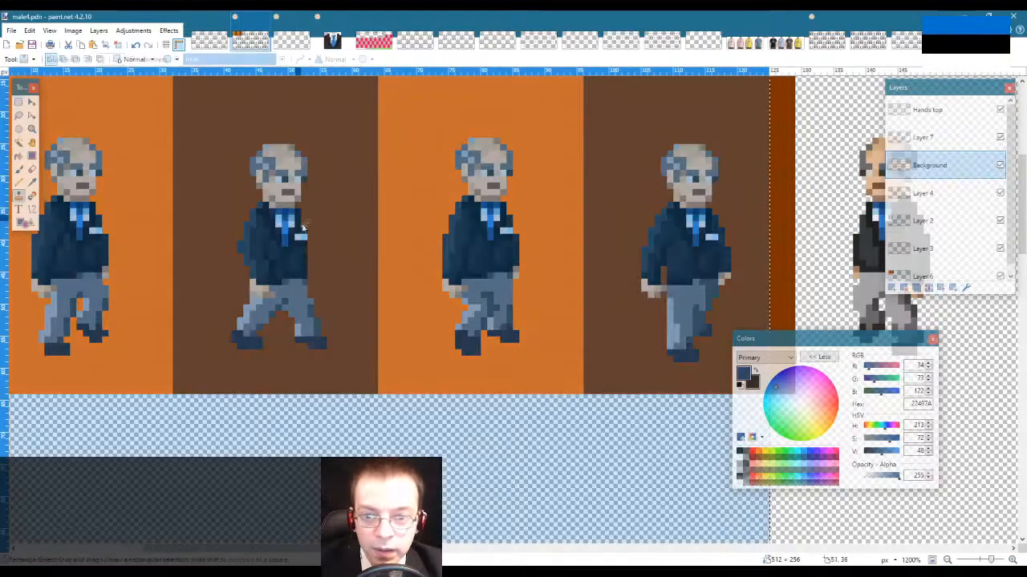
key(ctrl+d)
Step: Sample the bright blue 3980CE in the second sprite's tie, darken it to 2E68A5, and fill that tie shade with it
key(k)
click(287, 221)
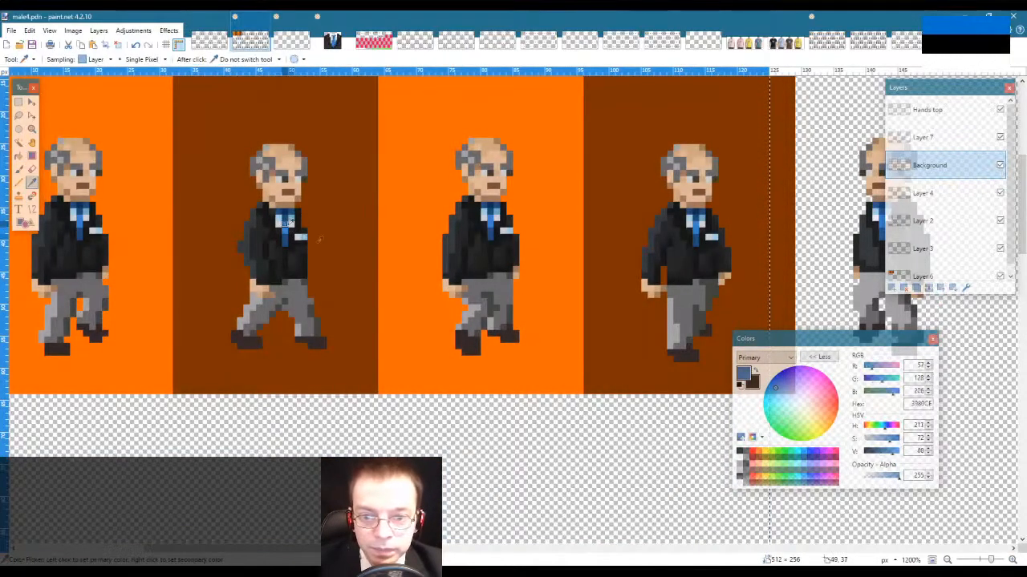
drag(893, 456, 888, 457)
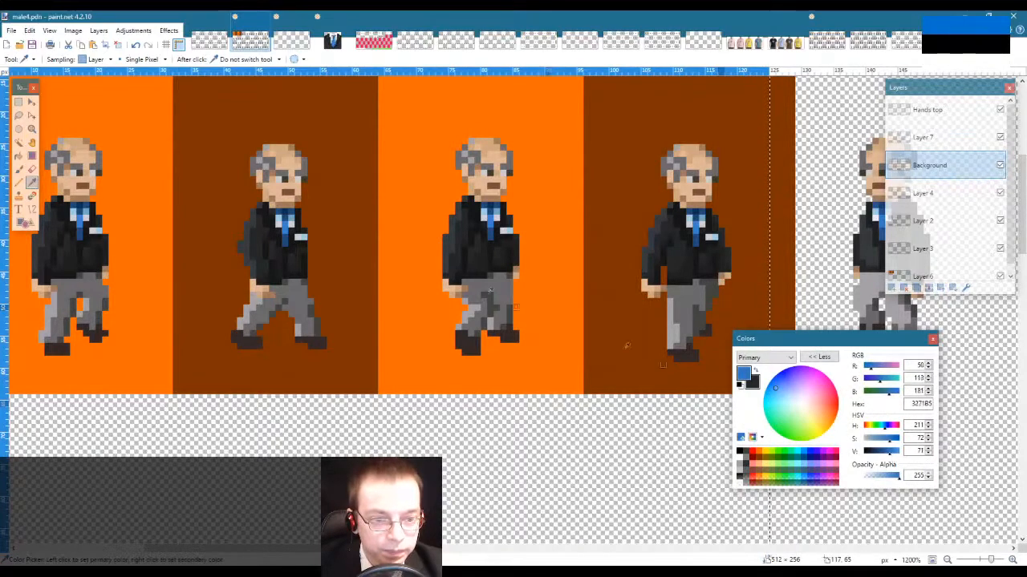
key(f)
click(284, 223)
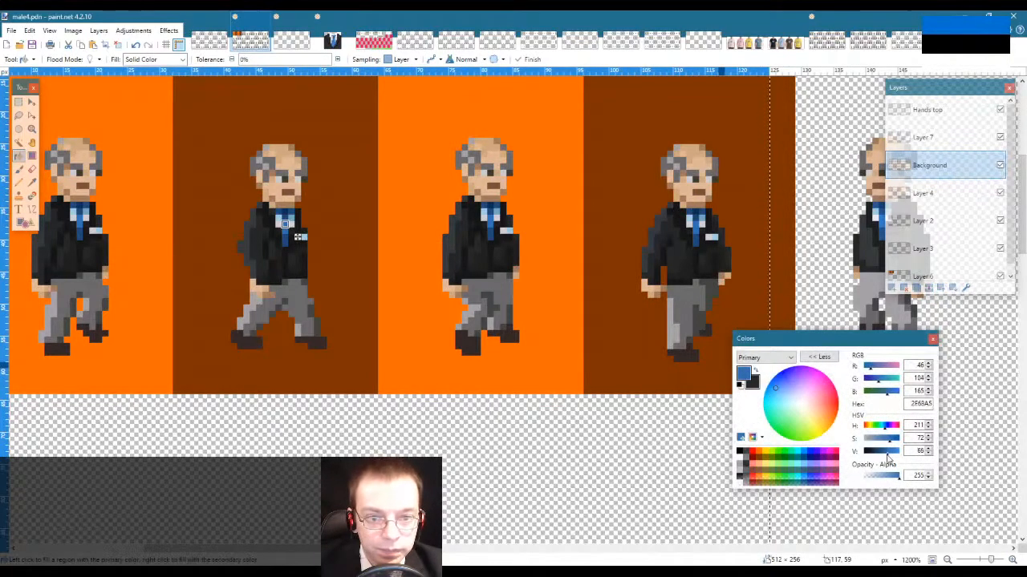
key(s)
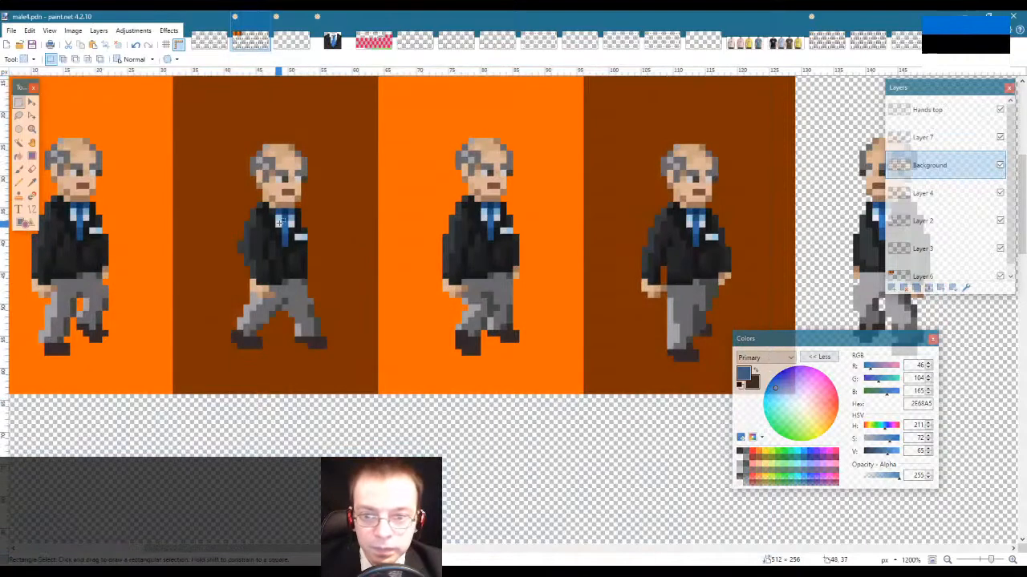
Step: Sample the light blue 72A7C1 on the right side of the second sprite's collar, darken it to 608CA0, and fill that shade with it
key(k)
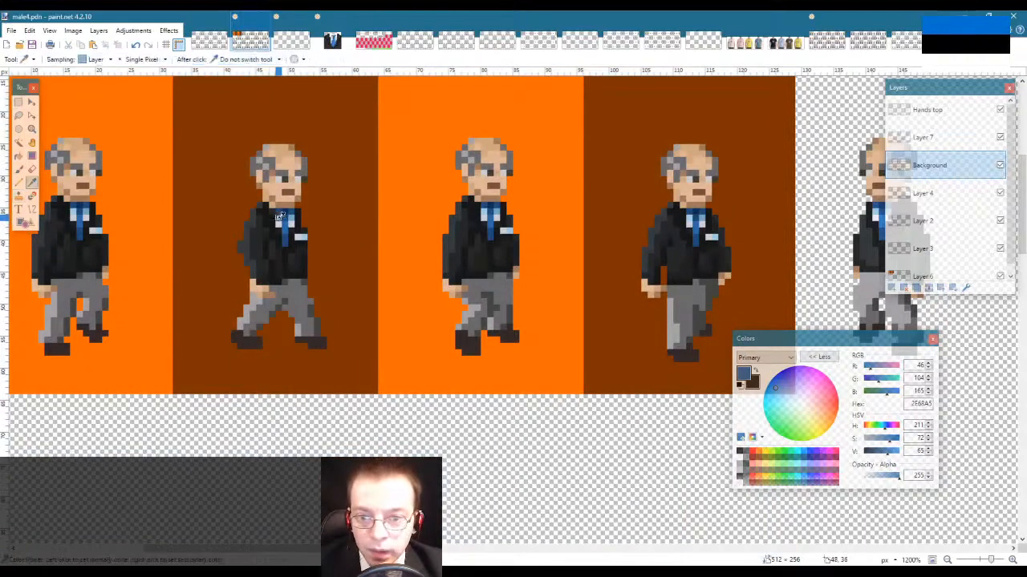
click(293, 216)
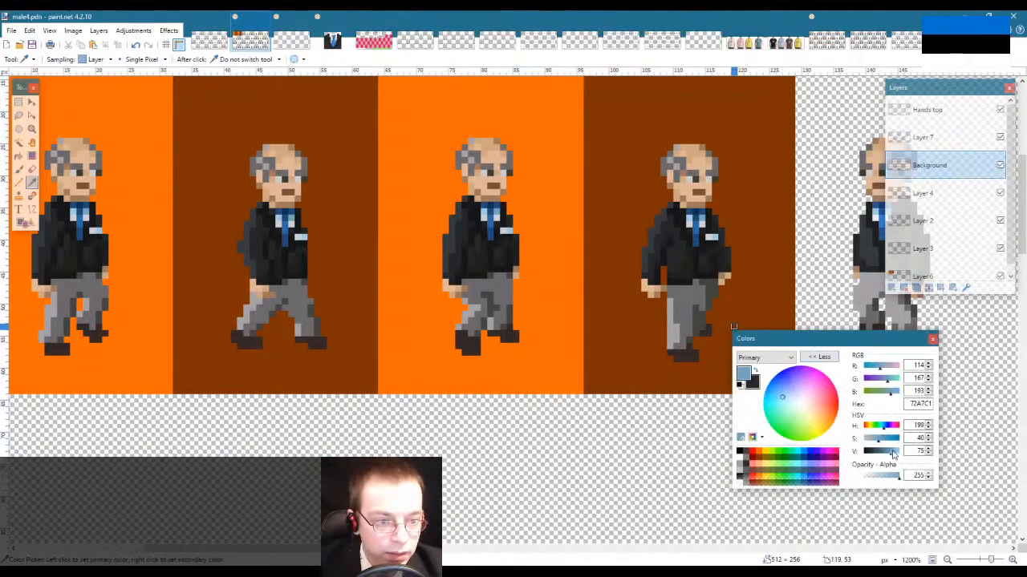
drag(889, 454, 883, 454)
key(f)
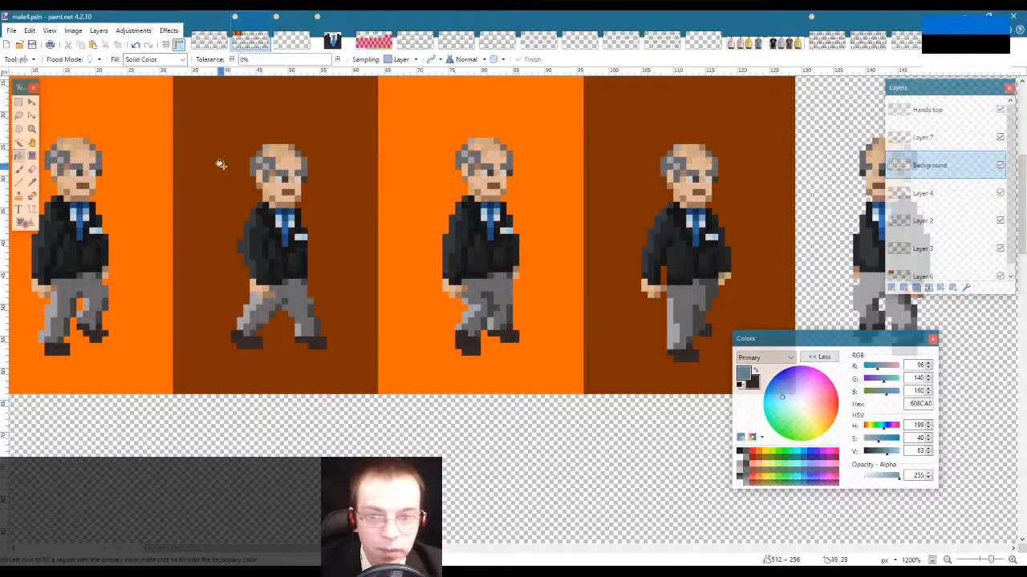
Step: Sample the pale blue on the left side of the second sprite's collar, darken it to 80A5B7, and fill that shade with it
key(k)
click(280, 218)
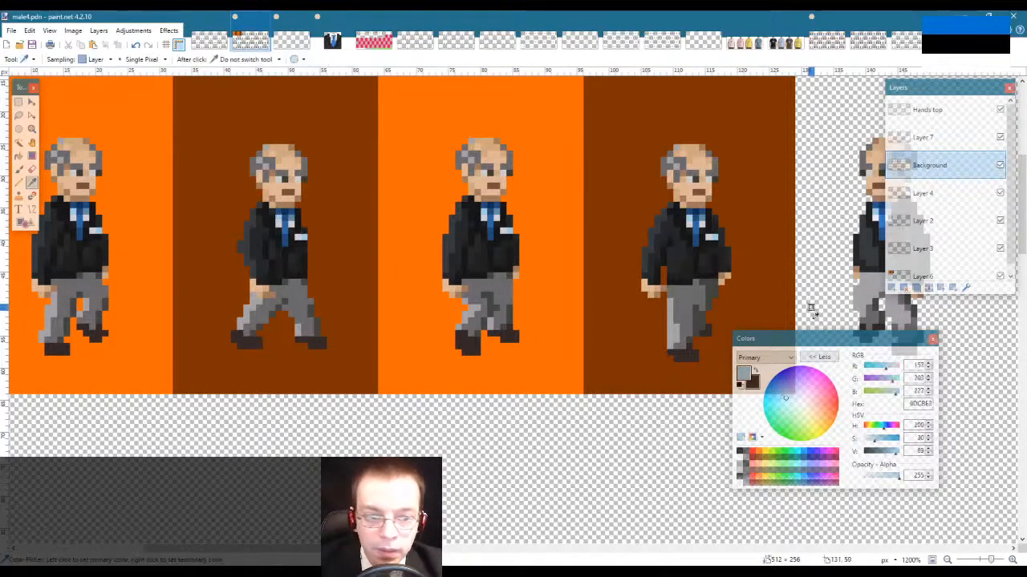
drag(896, 457, 885, 457)
key(f)
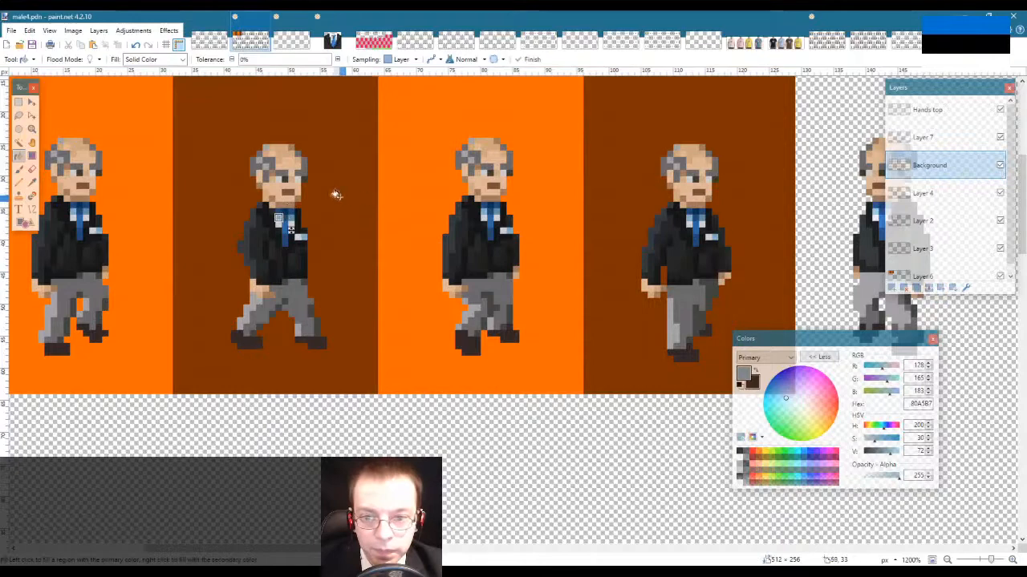
key(s)
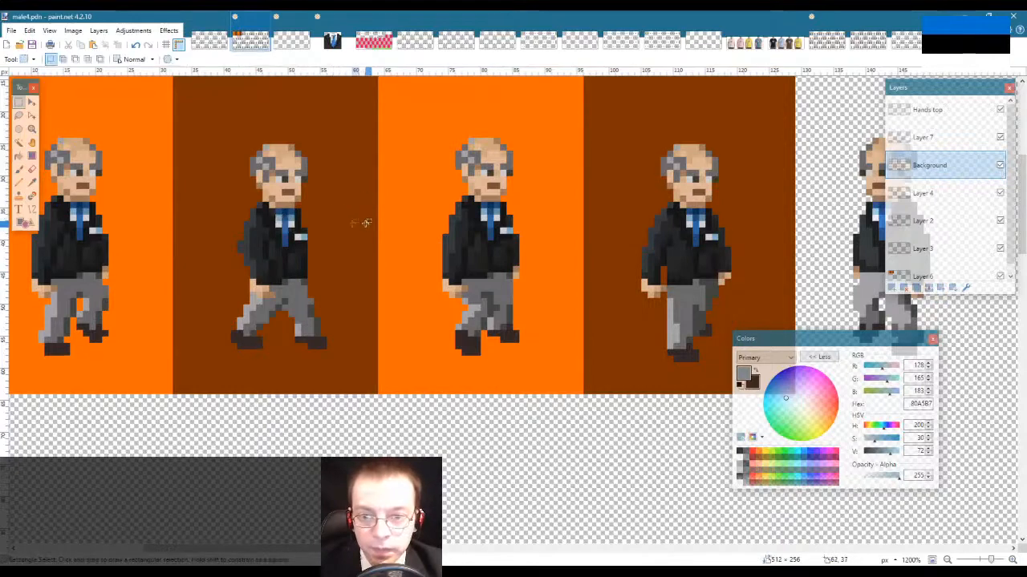
Step: Sample the second sprite's collar shade D1CDD8, darken it to B6B3BC, and fill the collar area with it
key(l)
key(k)
click(278, 218)
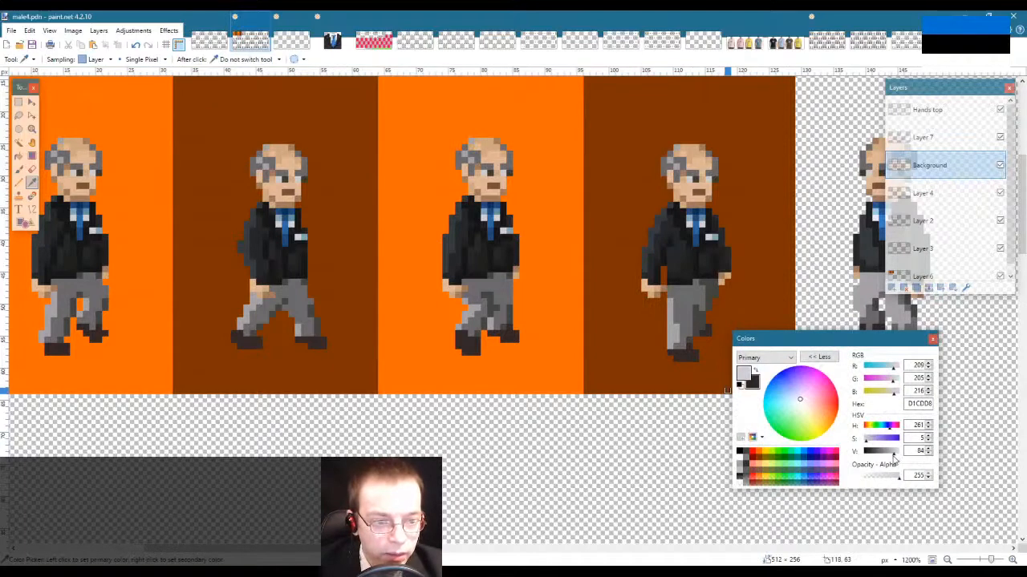
drag(894, 457, 890, 457)
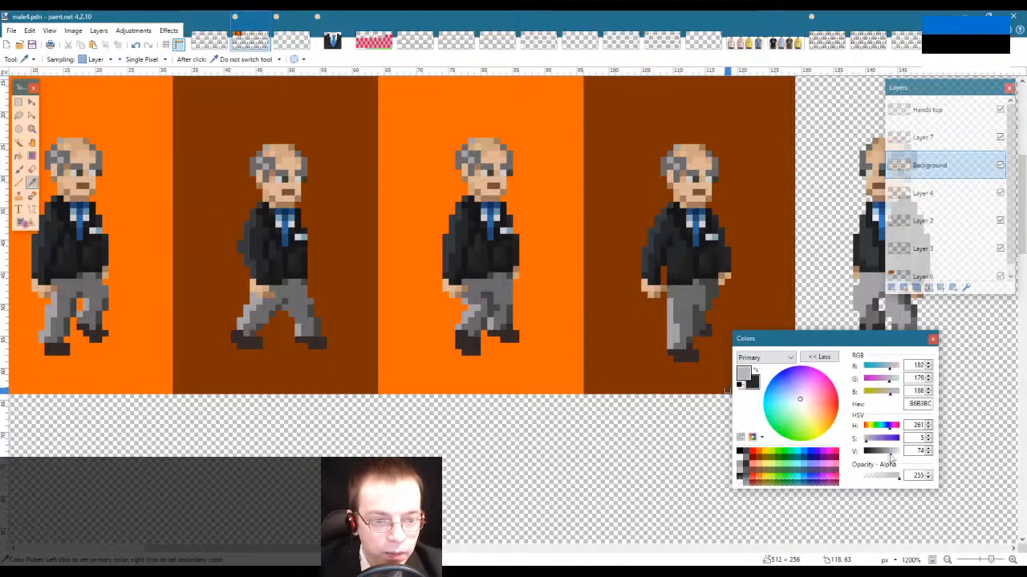
key(f)
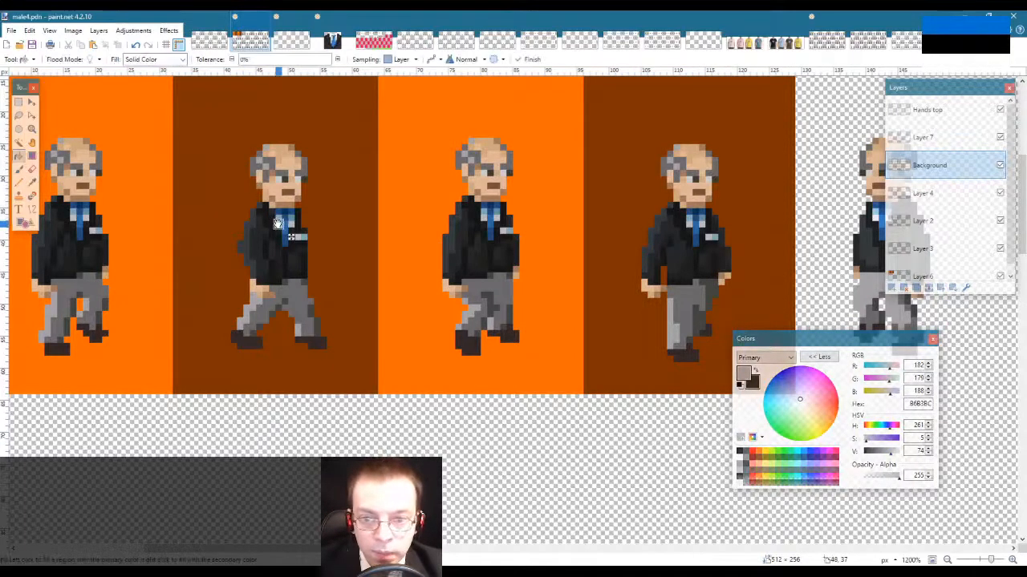
key(s)
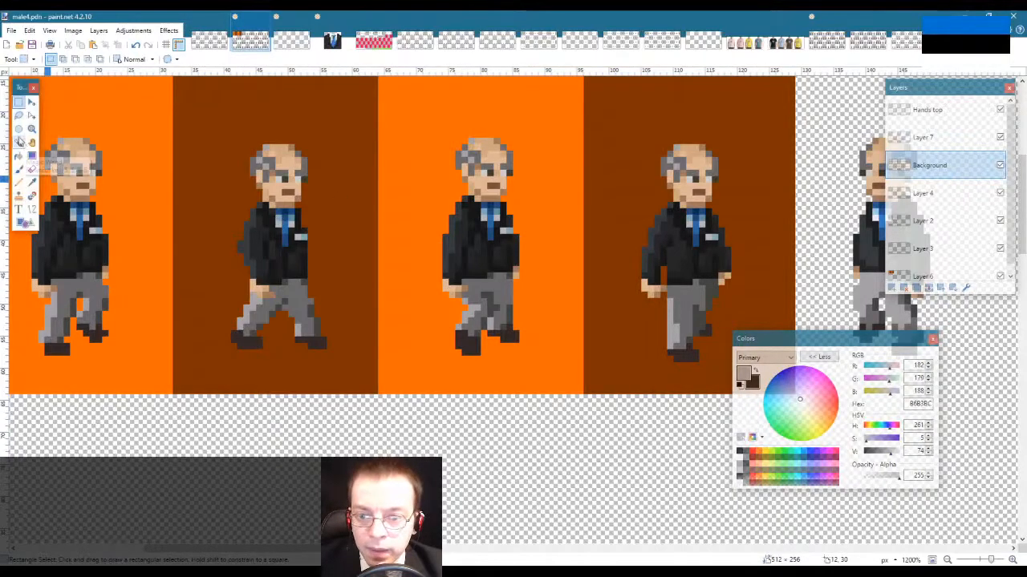
Step: Examine the darkened sprites across the whole sheet, then compare the fourth and fifth sprites' ties and chest details up close
click(31, 129)
right_click(287, 263)
right_click(286, 263)
right_click(286, 263)
right_click(286, 263)
right_click(286, 263)
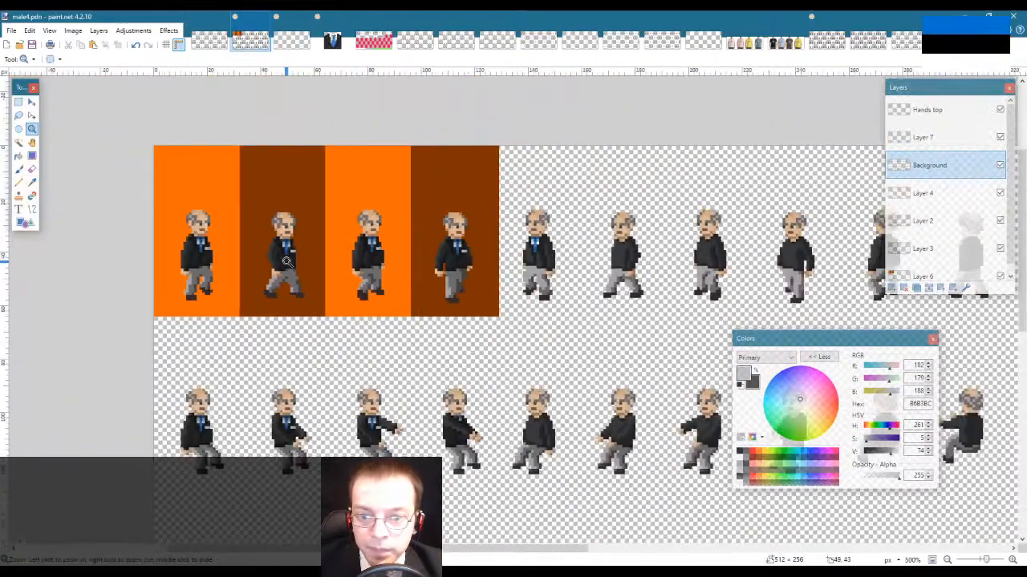
right_click(469, 365)
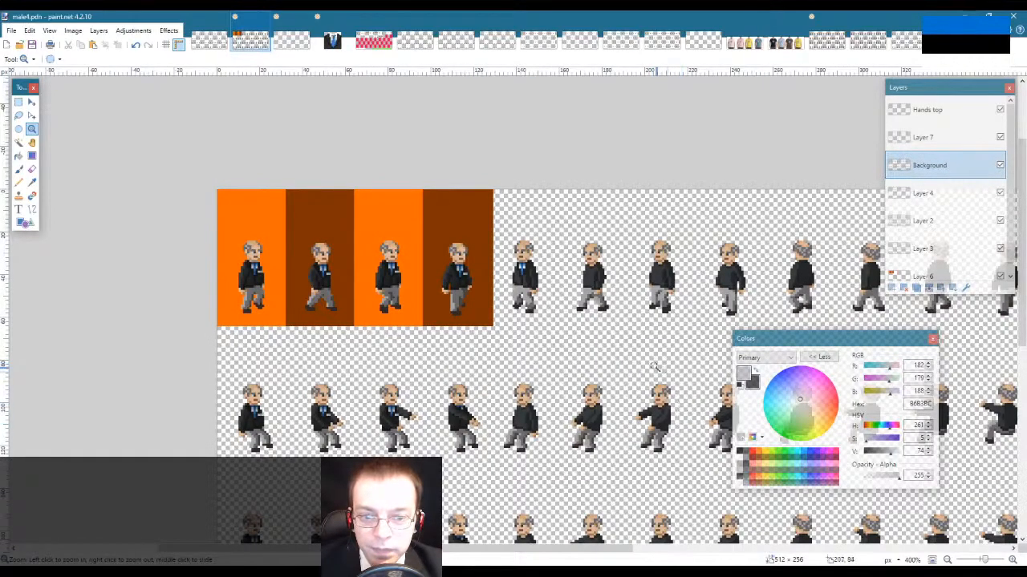
click(568, 315)
click(544, 241)
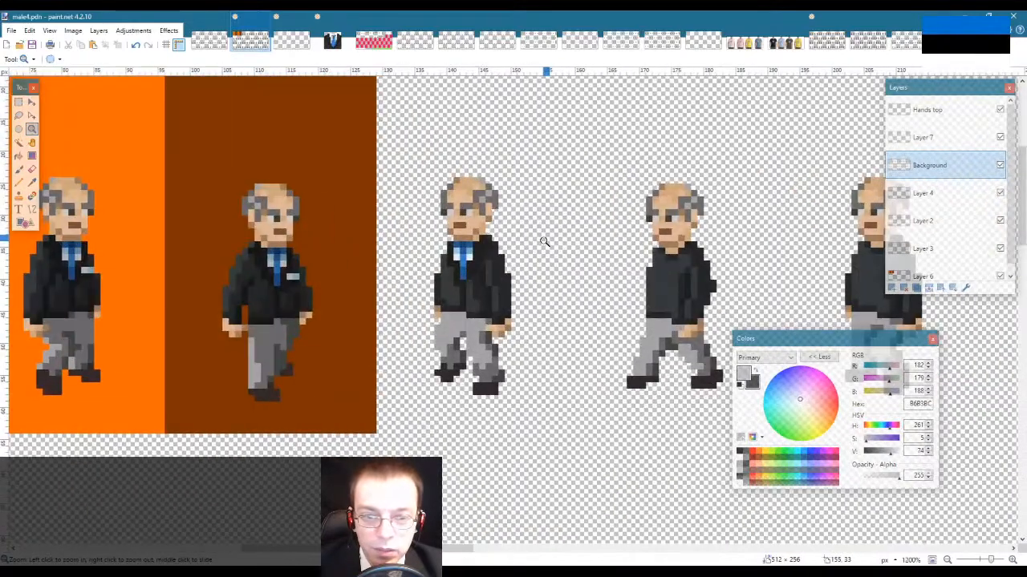
click(528, 241)
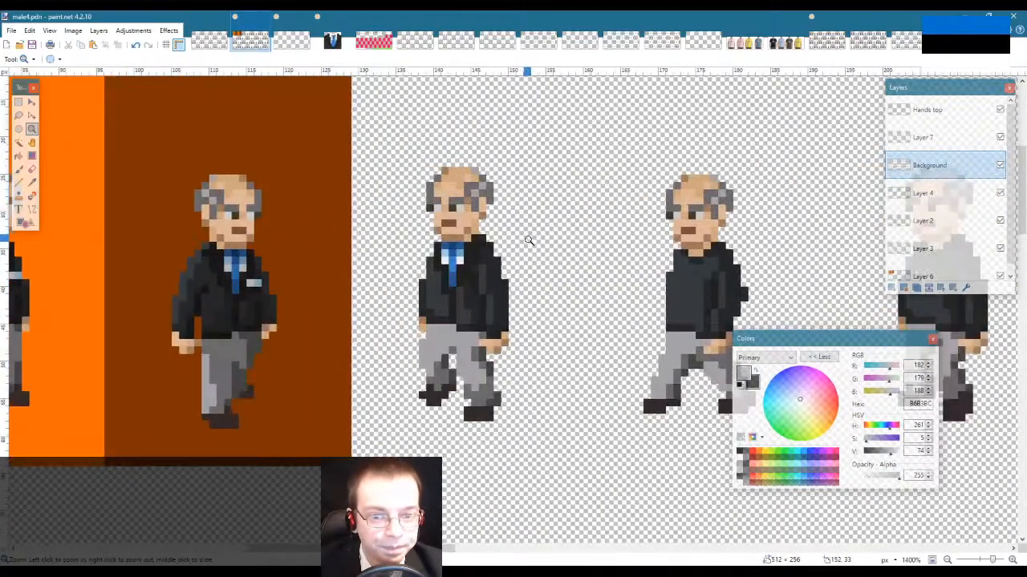
click(498, 268)
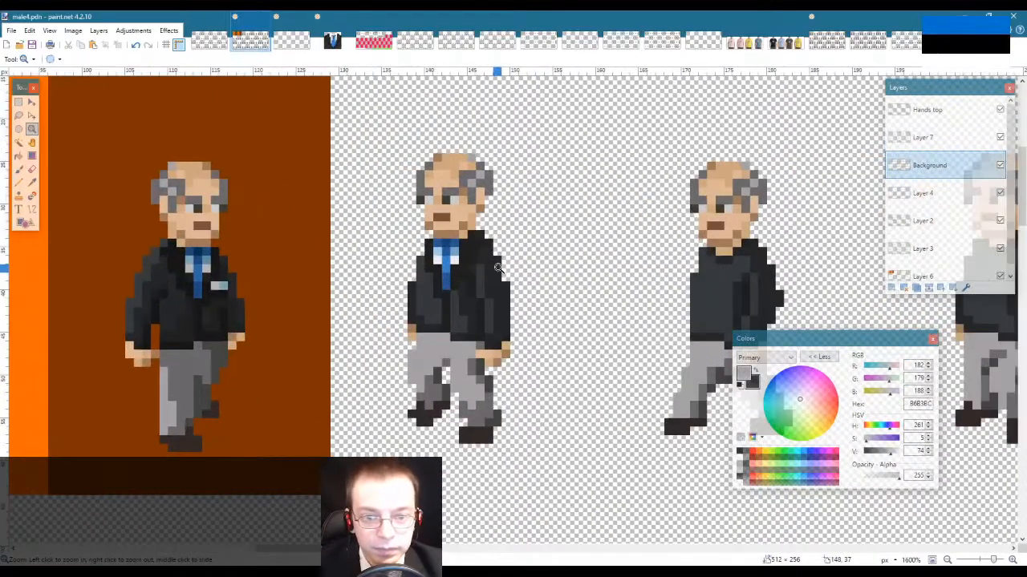
click(498, 267)
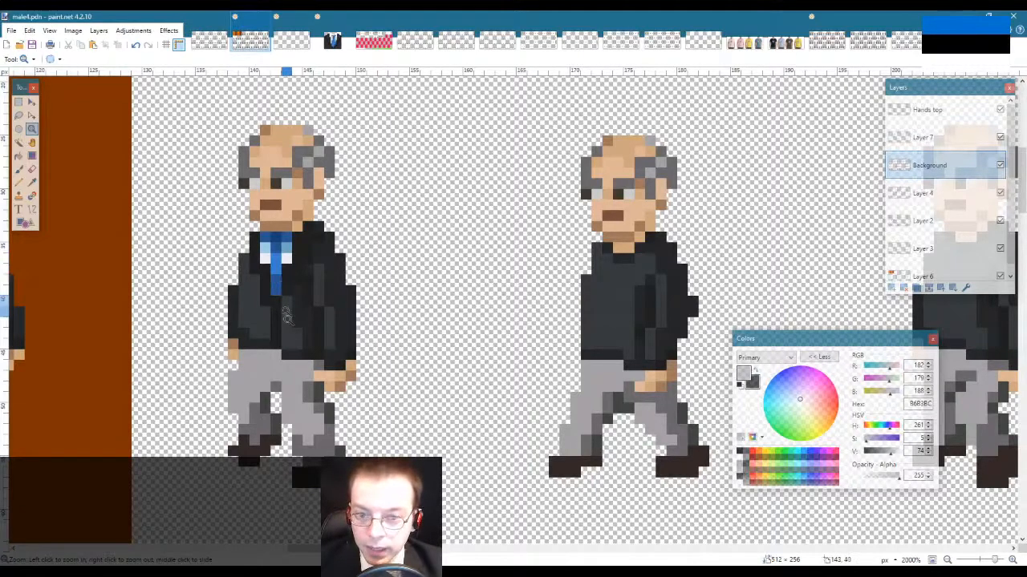
drag(361, 547, 337, 548)
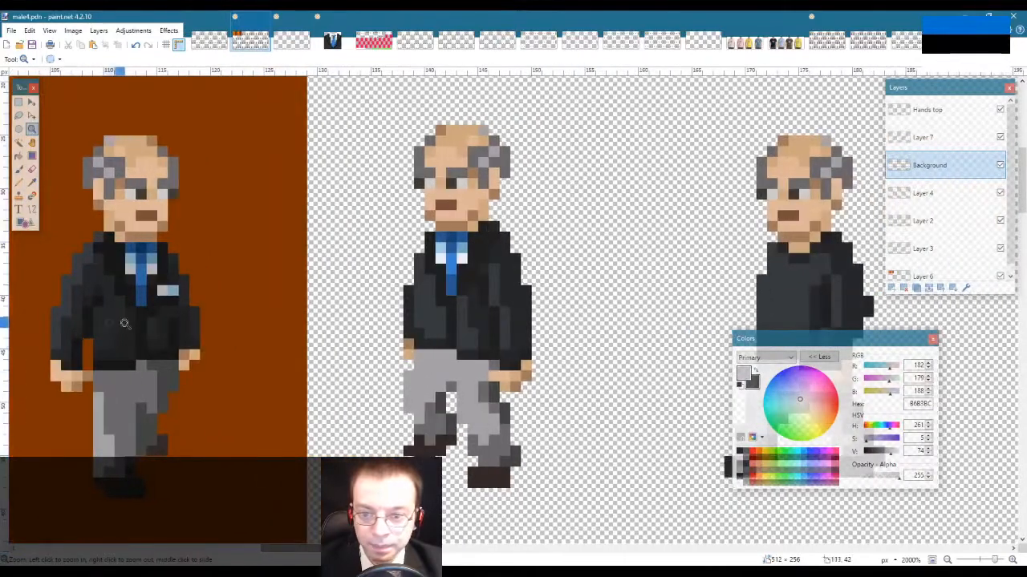
key(s)
drag(158, 285, 178, 292)
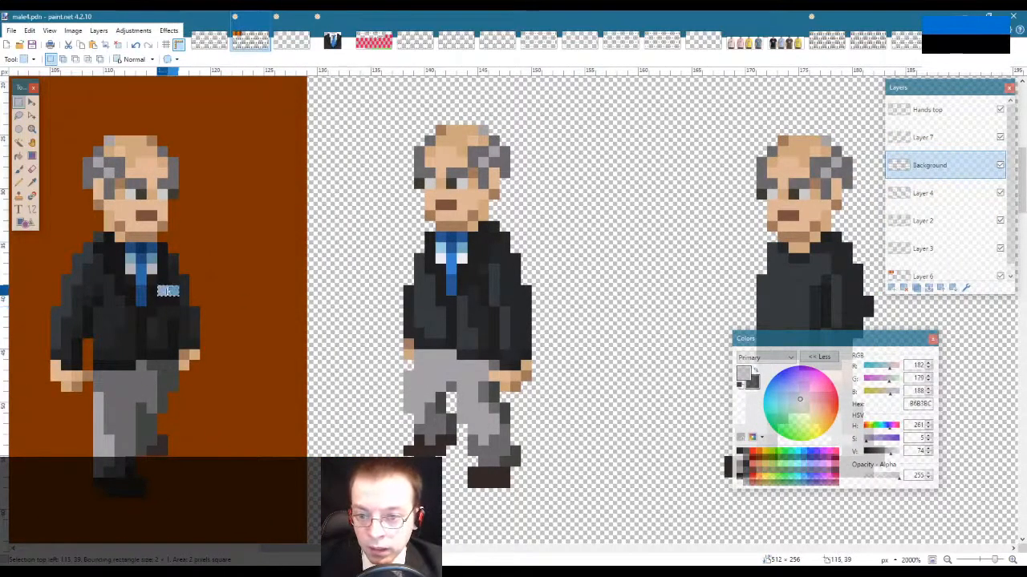
drag(173, 304, 175, 305)
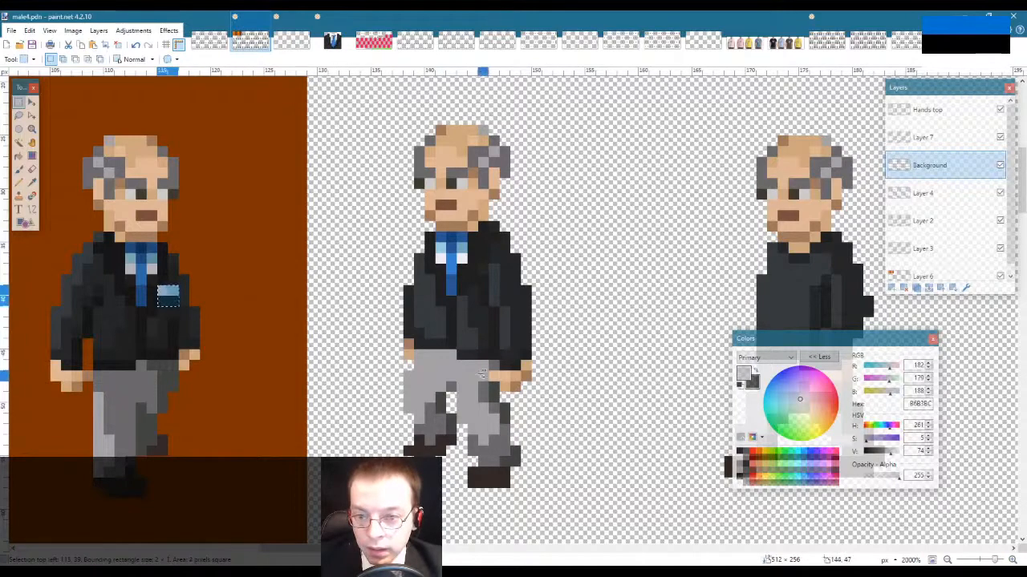
click(967, 143)
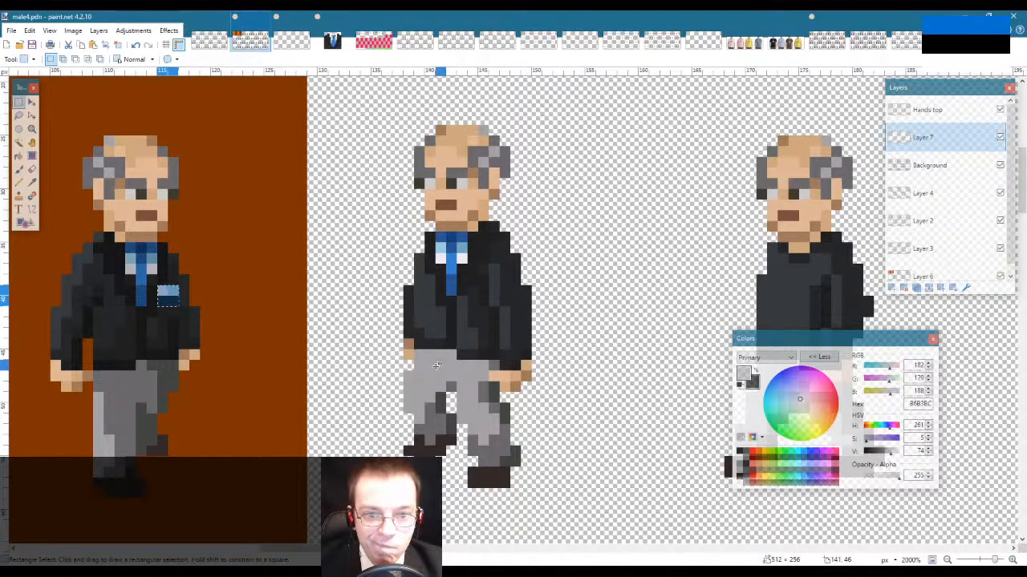
click(932, 166)
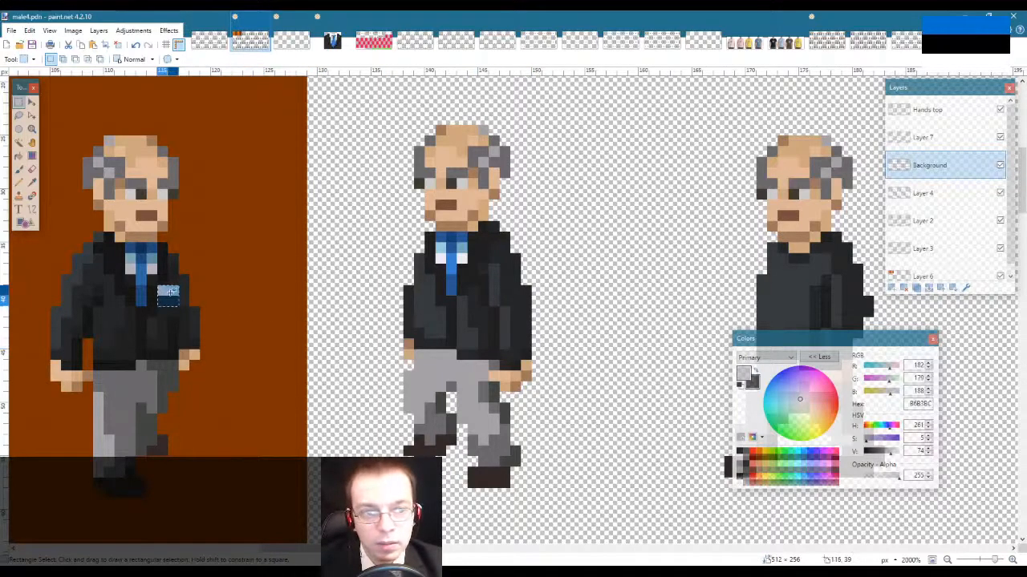
Step: Sample the fifth sprite's jacket shades beside the tie for the Pencil, 353A3D from Background and 1F1F1F from Layer 7
key(l)
key(k)
click(463, 285)
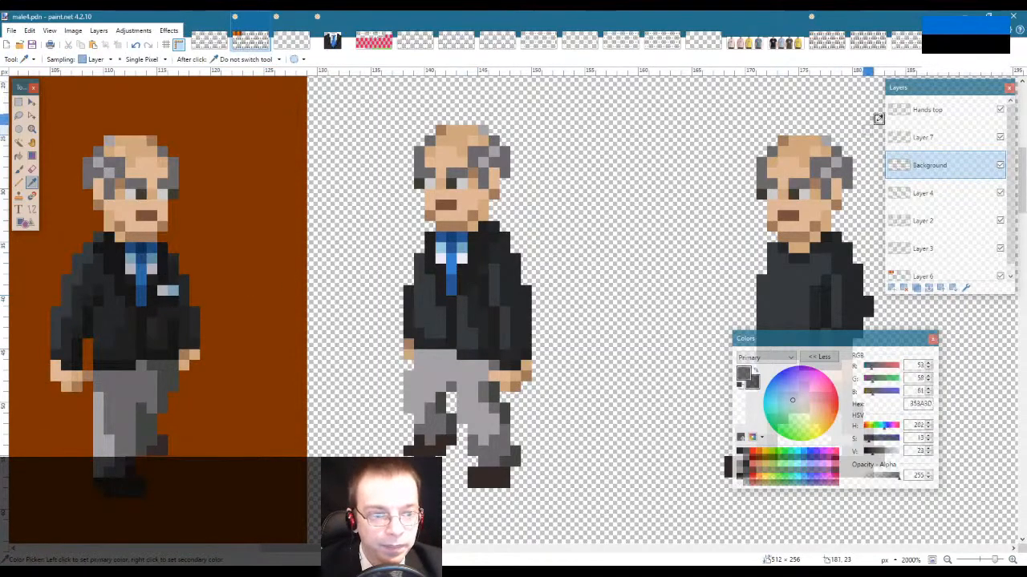
click(937, 142)
key(p)
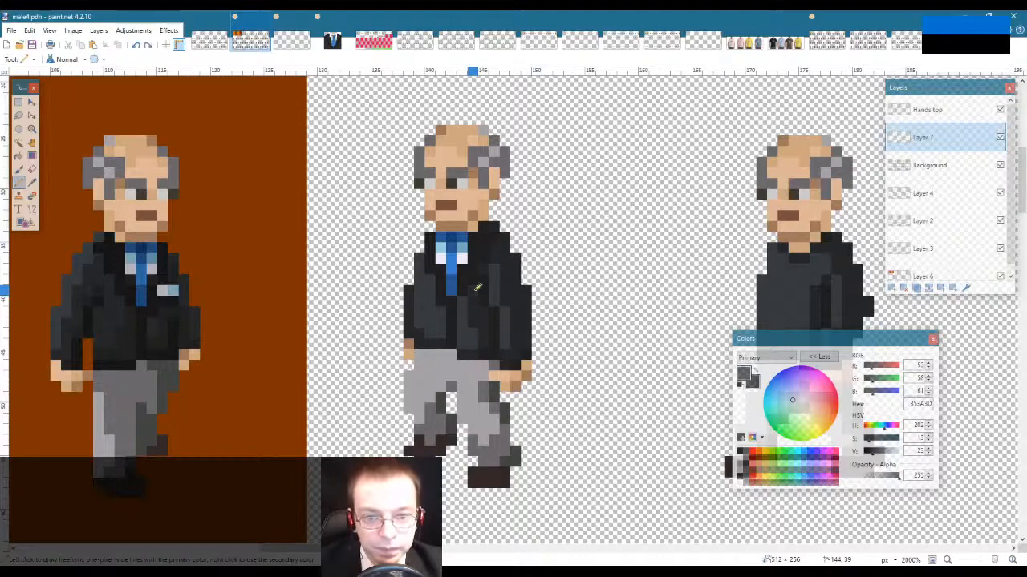
key(k)
click(464, 287)
key(p)
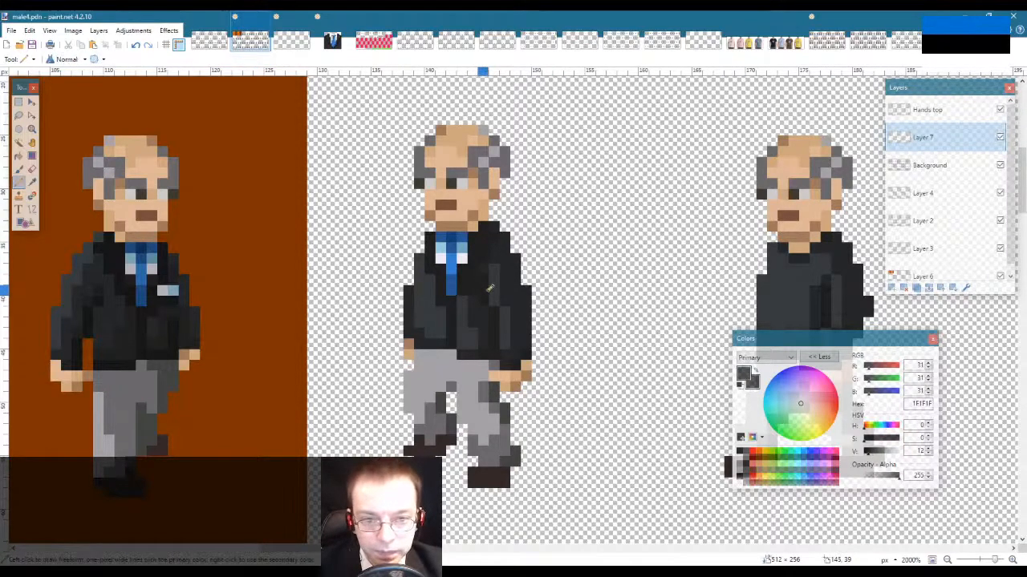
Step: Sample the fifth sprite's collar white EEE9F7 and pencil a single badge pixel on its chest beside the tie on Layer 7
key(k)
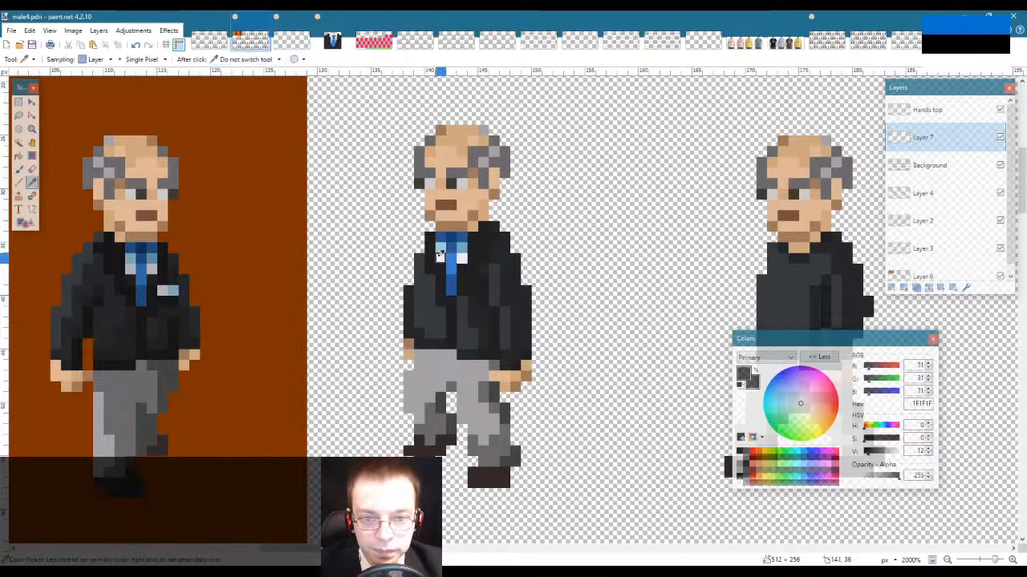
click(442, 254)
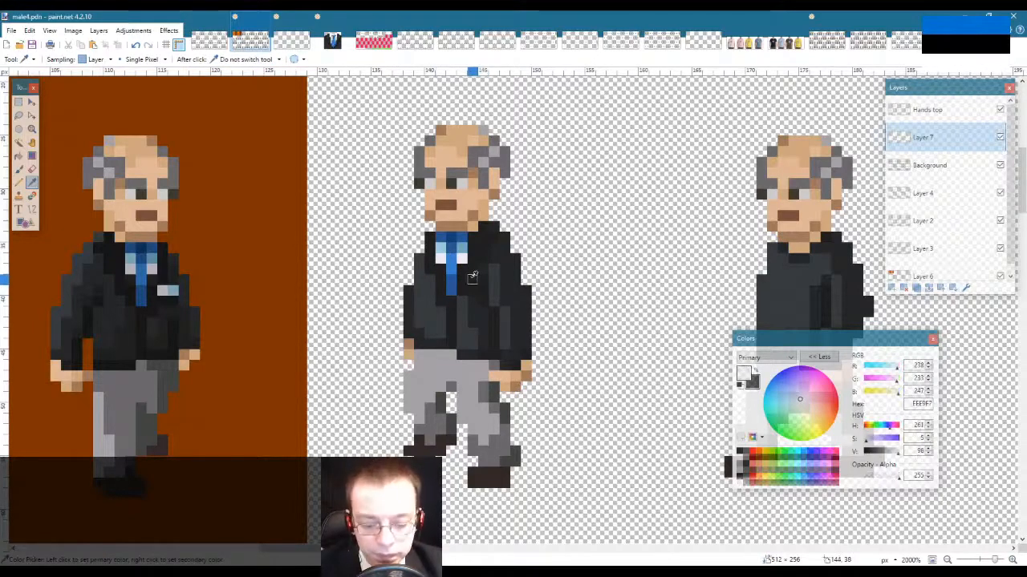
key(p)
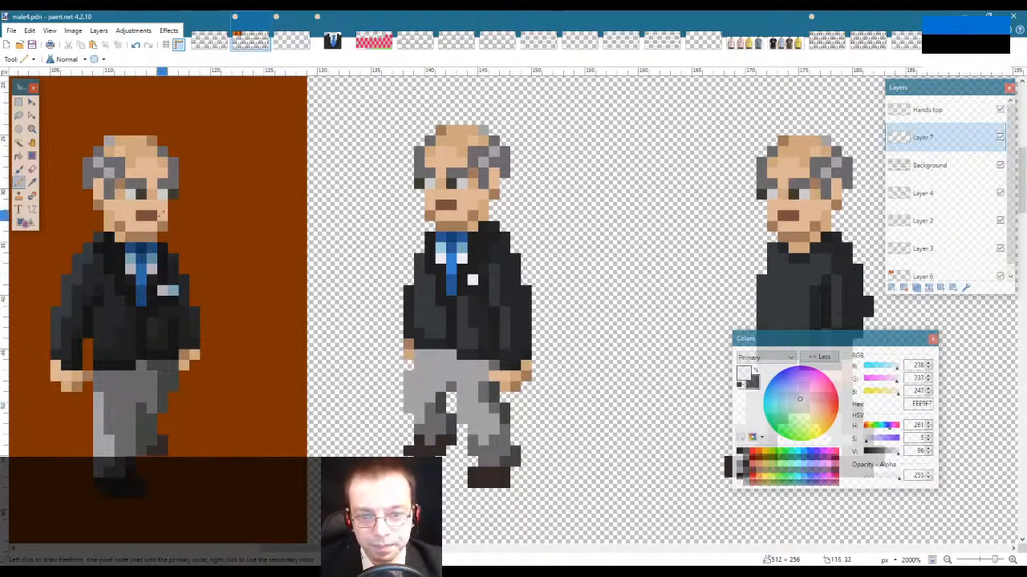
click(32, 128)
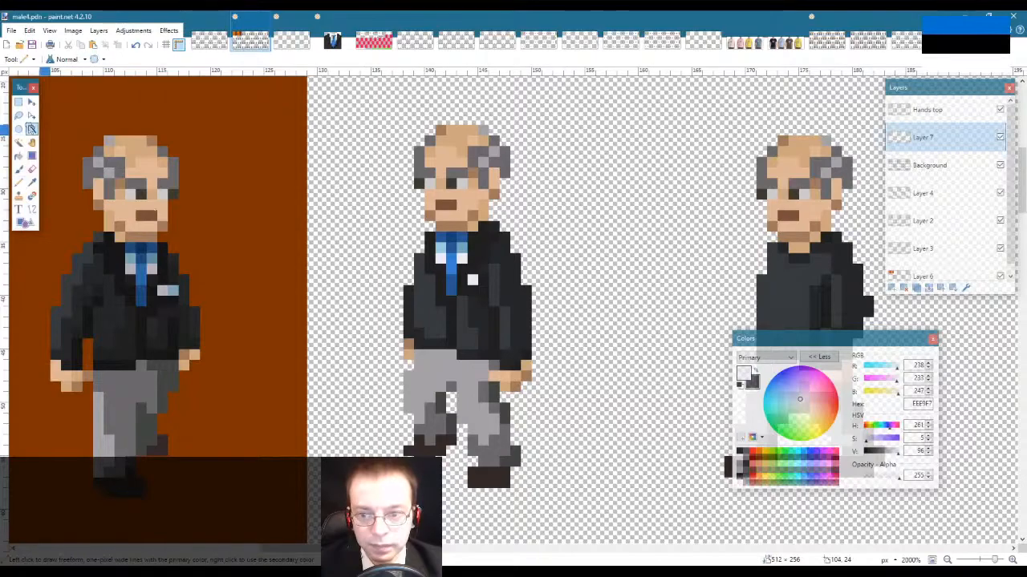
right_click(526, 291)
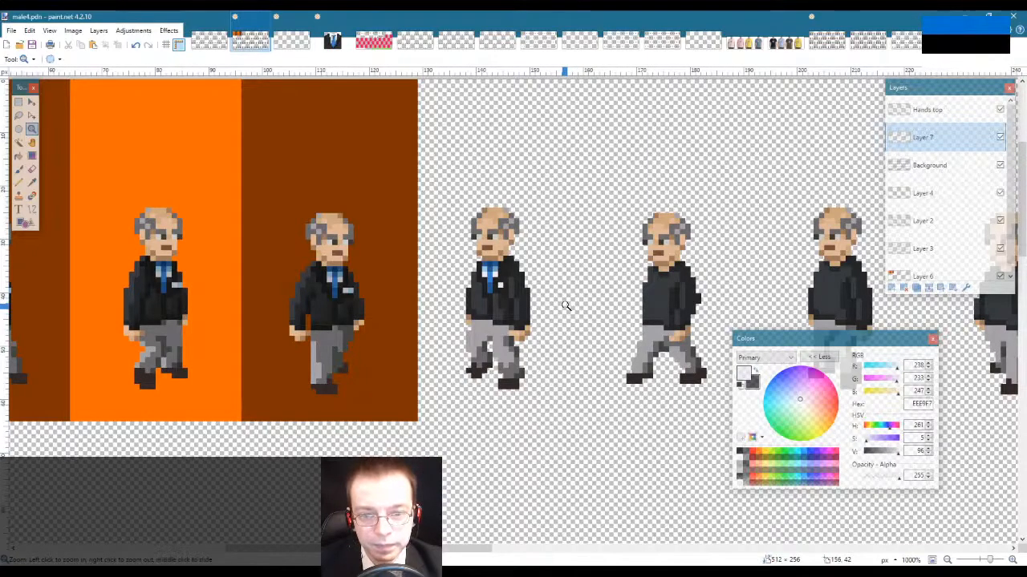
click(524, 304)
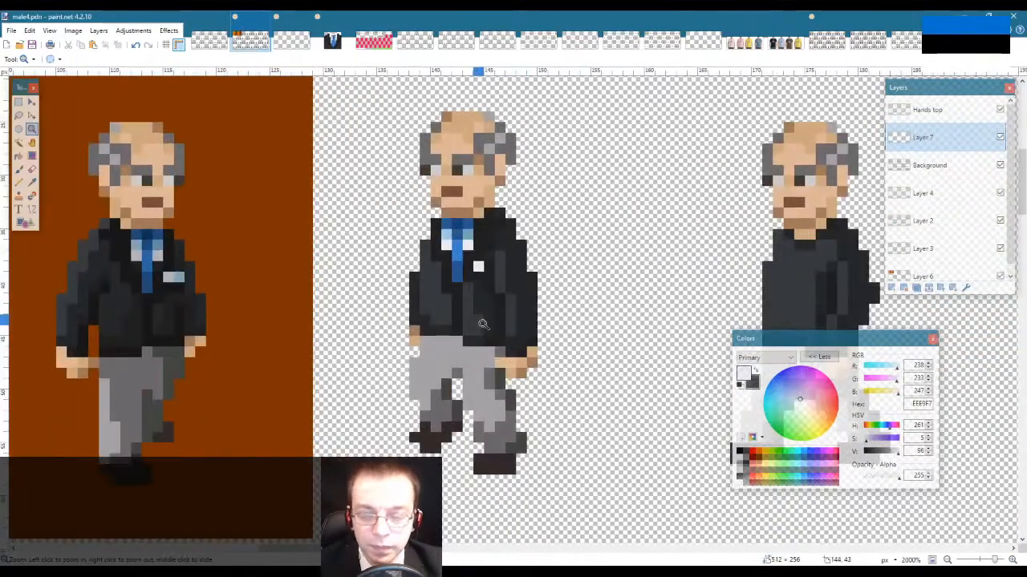
key(k)
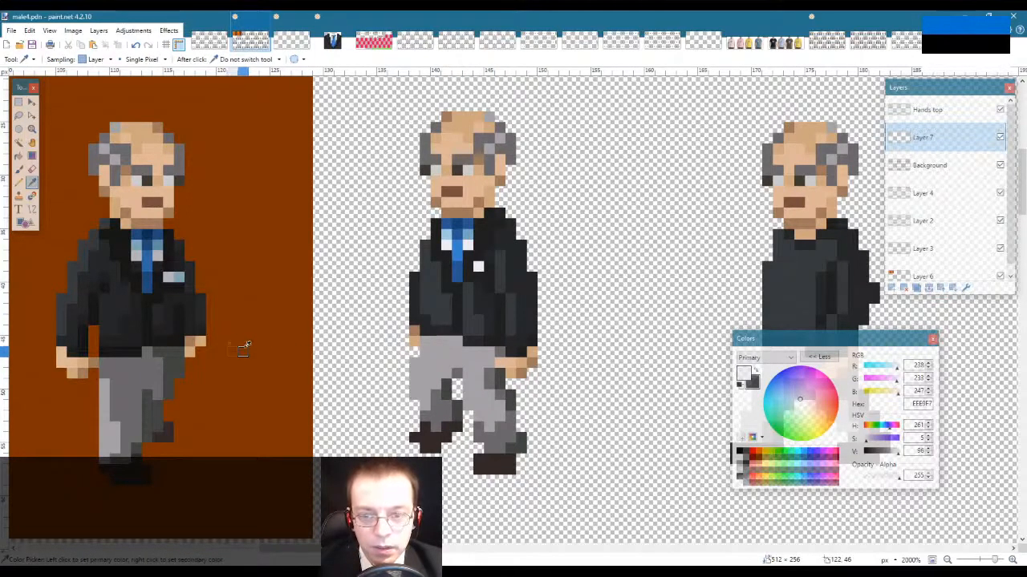
Step: Select the fifth sprite's arm, including sleeve and hand, on the Background layer, cut it out, and paste it in place on Hands top
click(925, 166)
key(s)
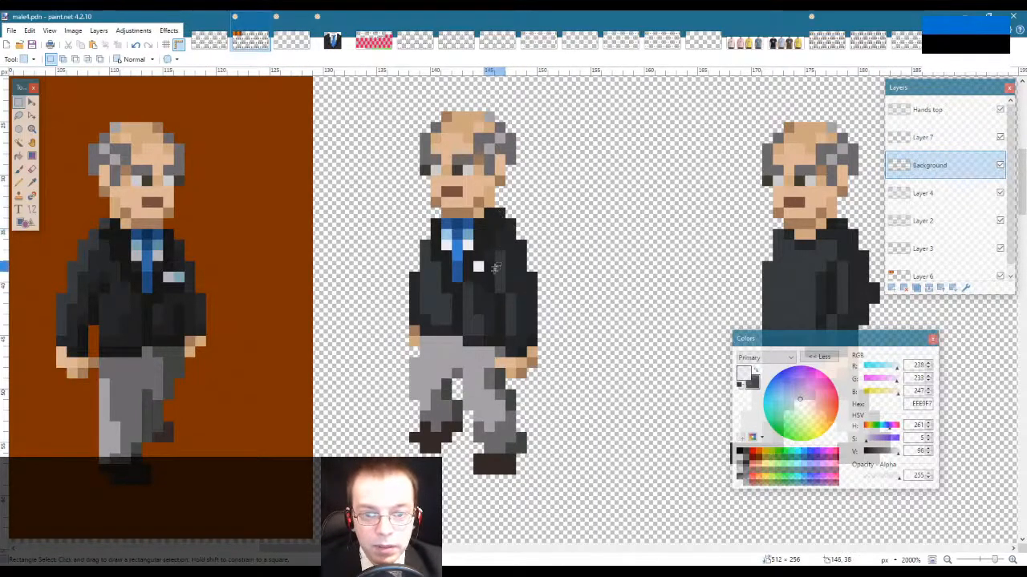
drag(513, 225, 498, 288)
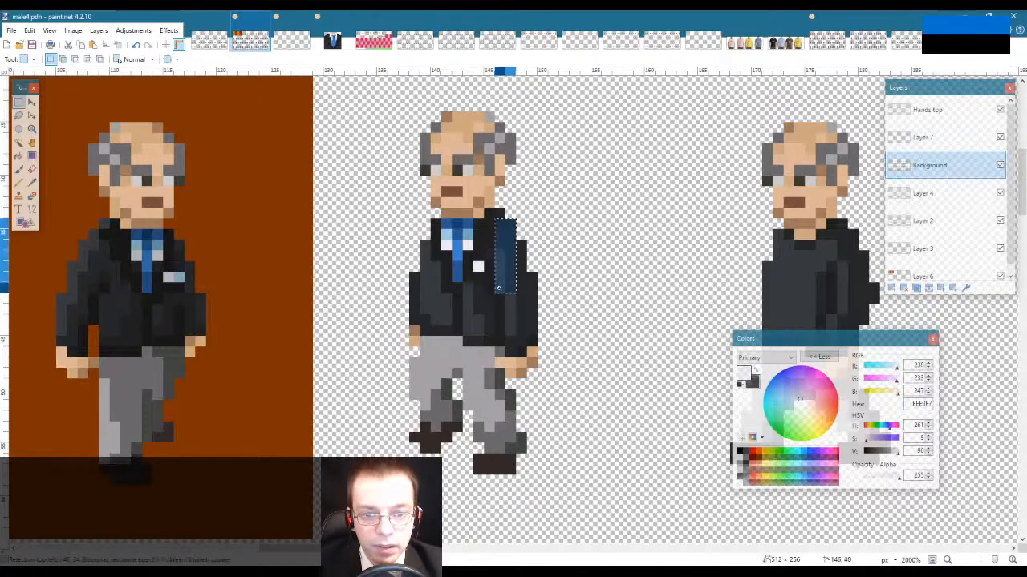
drag(507, 240, 518, 351)
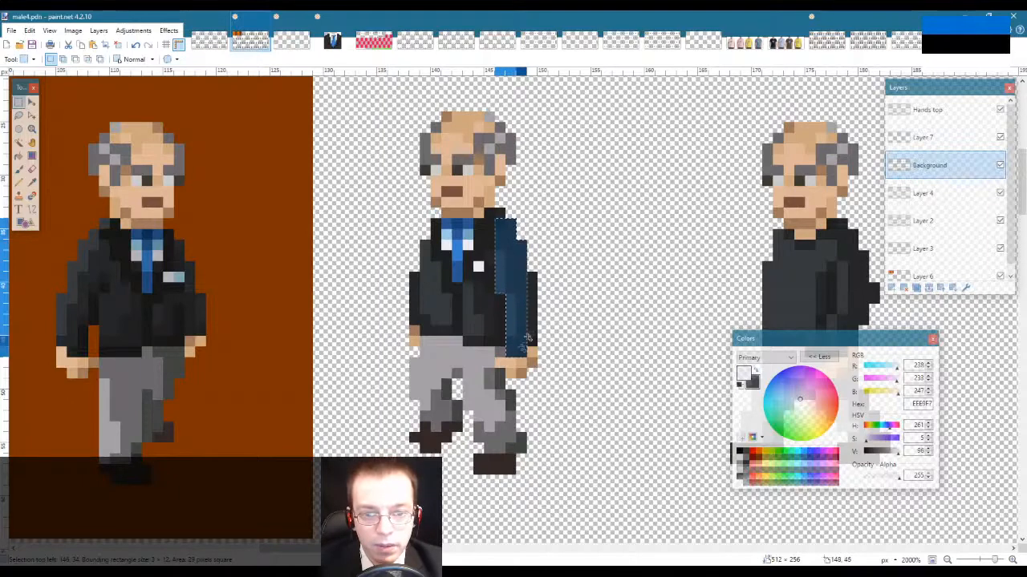
drag(532, 277, 509, 360)
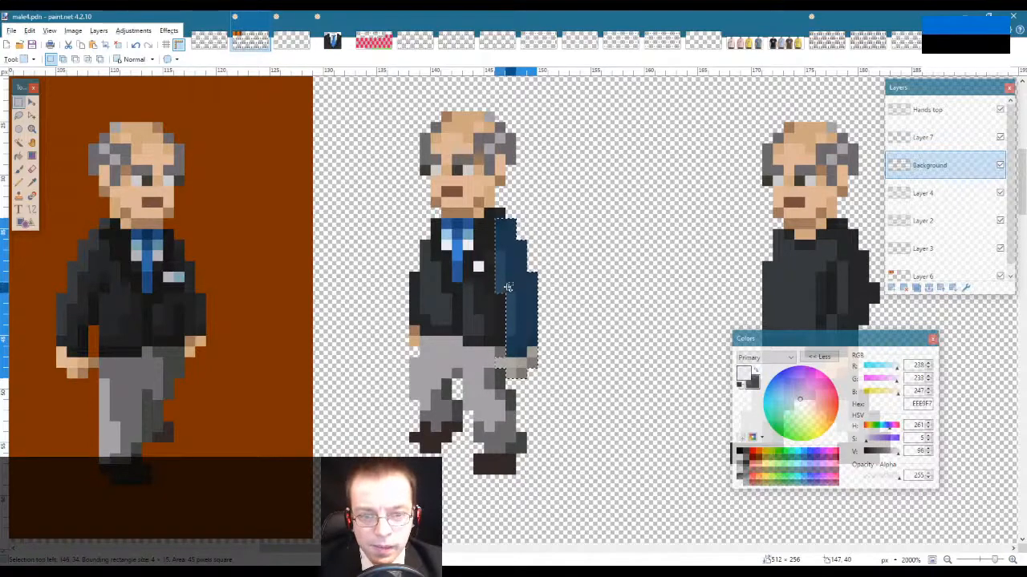
drag(509, 286, 502, 338)
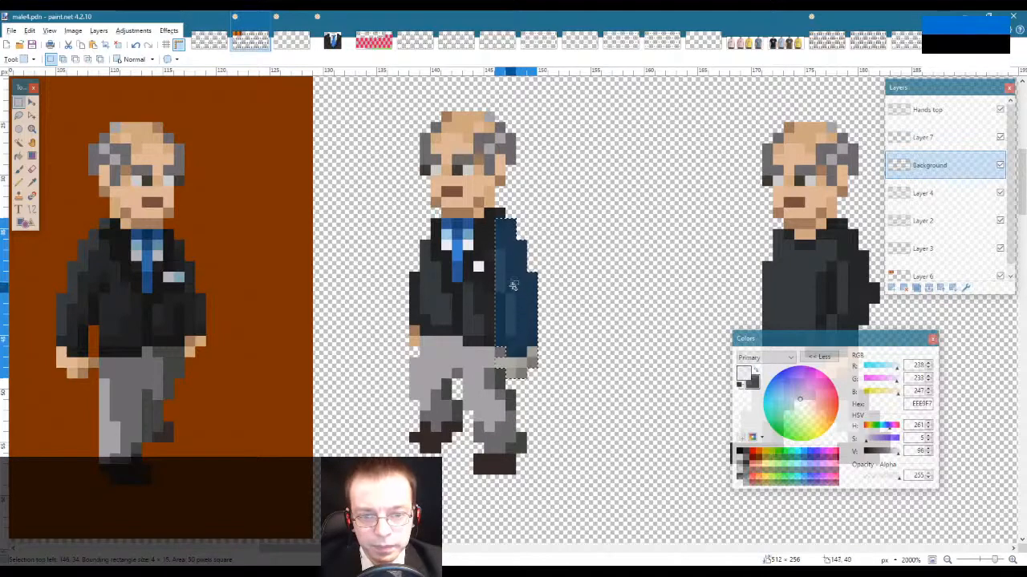
drag(496, 256, 498, 256)
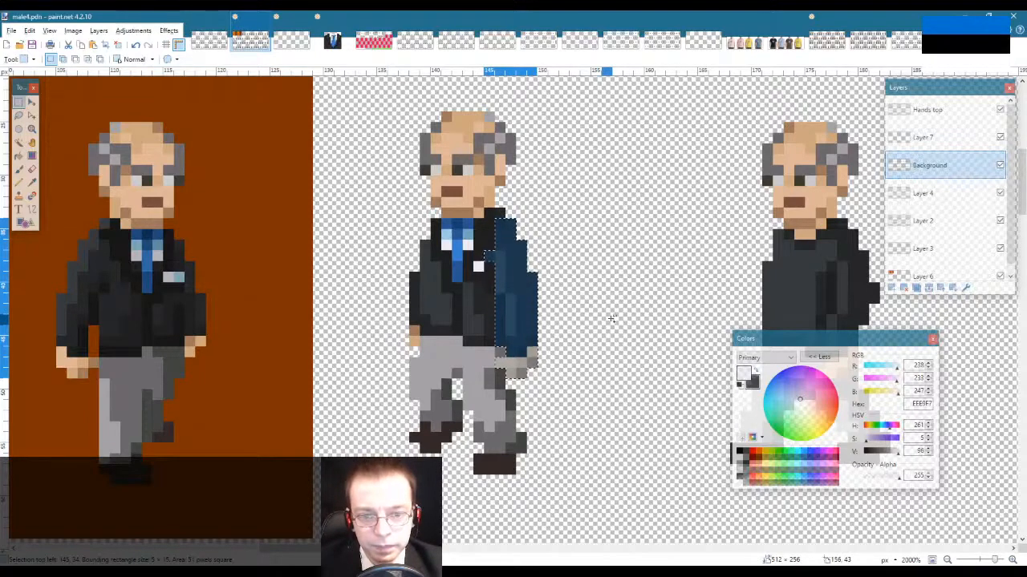
key(Delete)
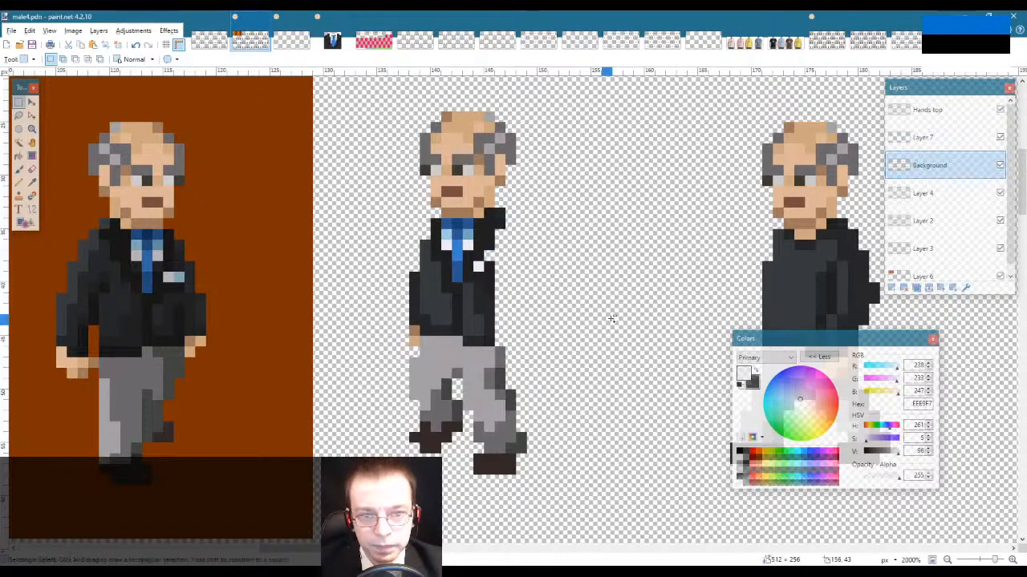
click(948, 110)
key(ctrl+v)
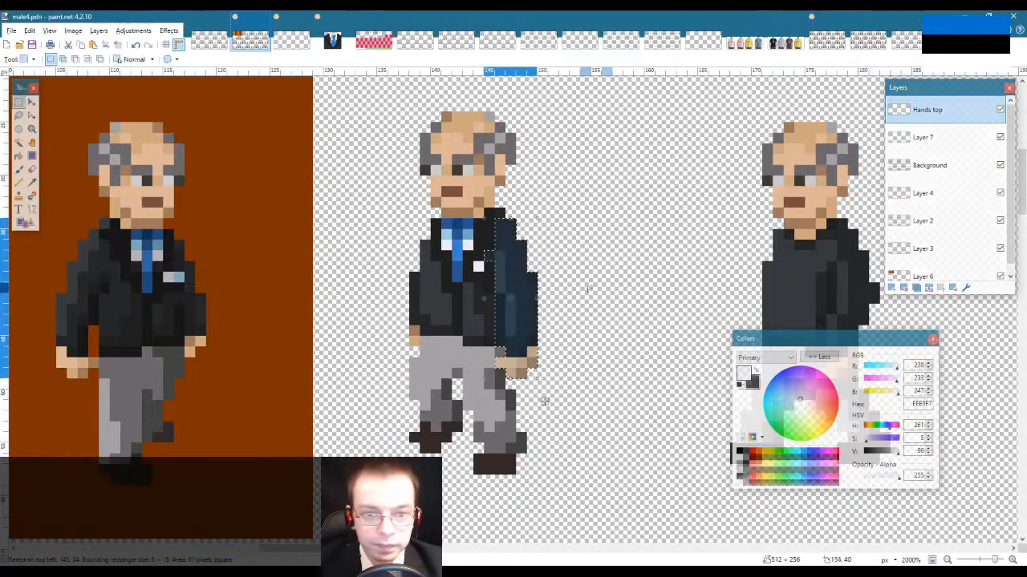
key(s)
click(592, 244)
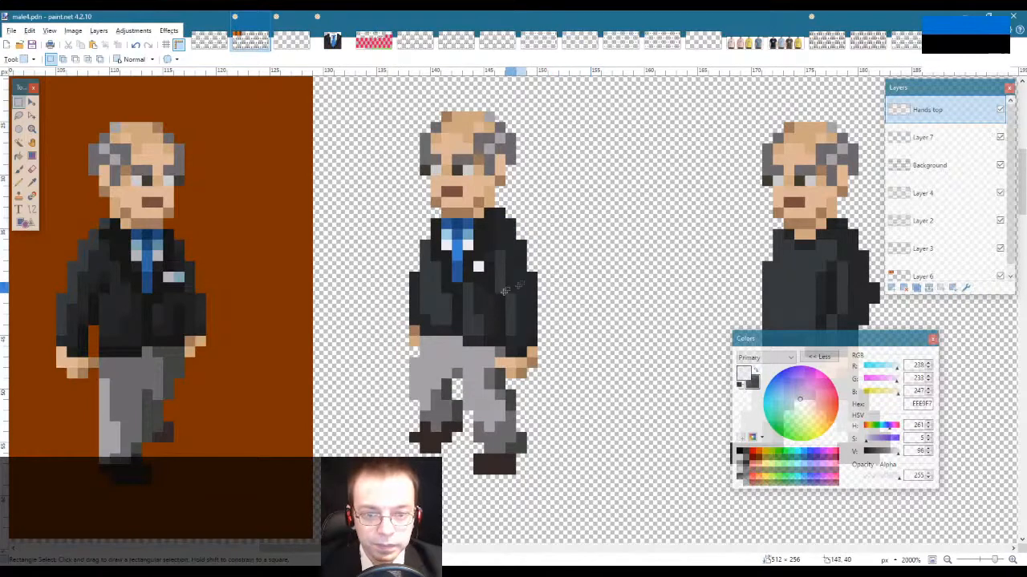
Step: Sample the dark jacket shade 161616 from the Background layer for shading the fifth sprite's sleeve with the Pencil on Hands top
click(944, 135)
key(k)
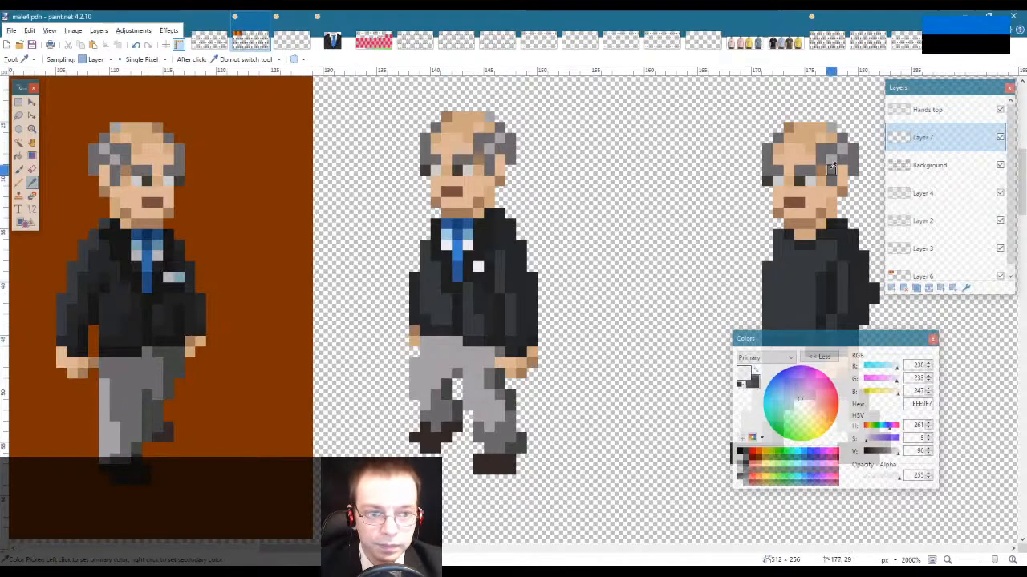
click(923, 166)
click(863, 148)
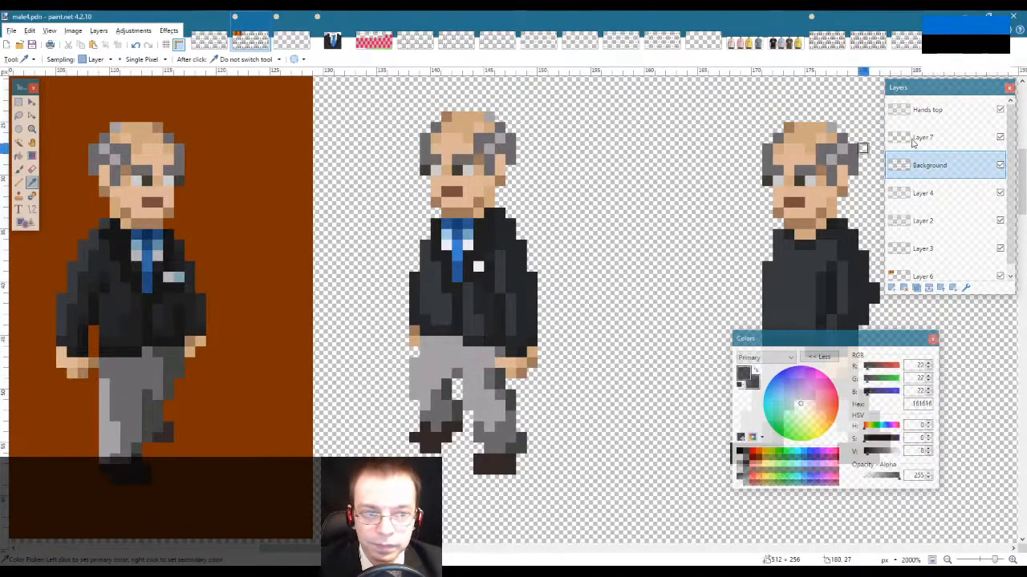
click(939, 119)
key(o)
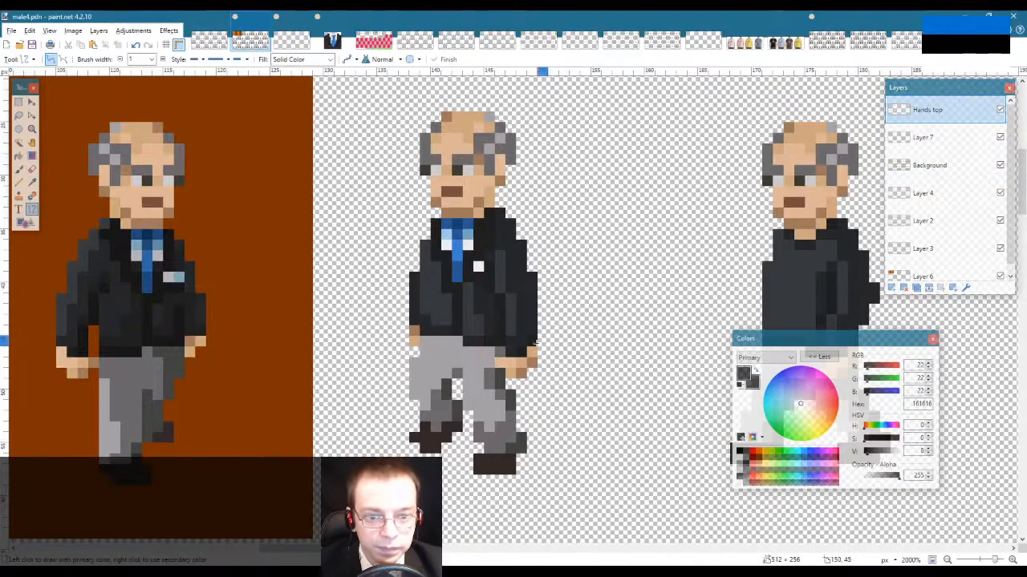
key(p)
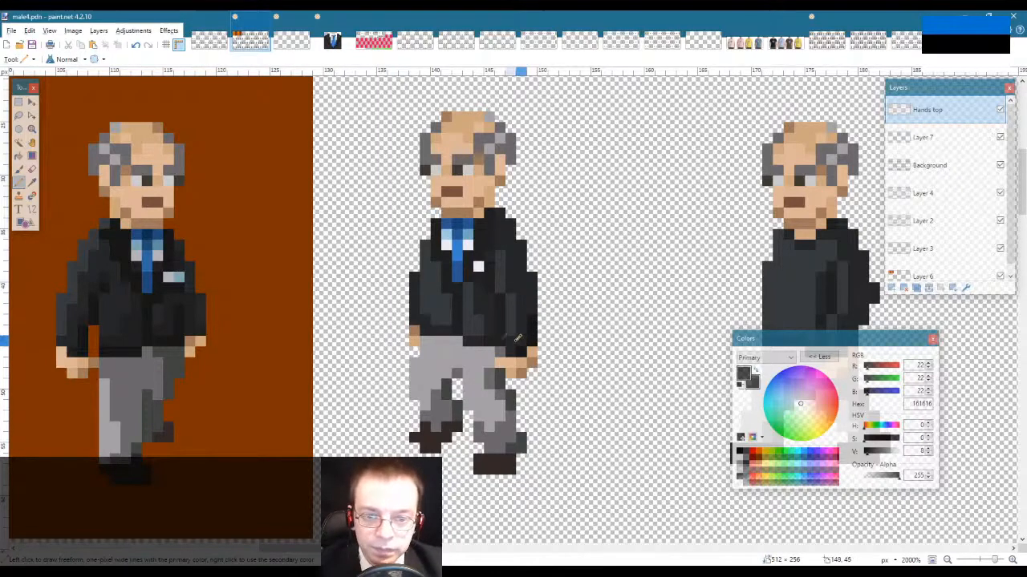
Step: Pencil darker shading along the fifth sprite's sleeve on Hands top, sampling the shades 1F1F1F and 252728 from the arm
key(l)
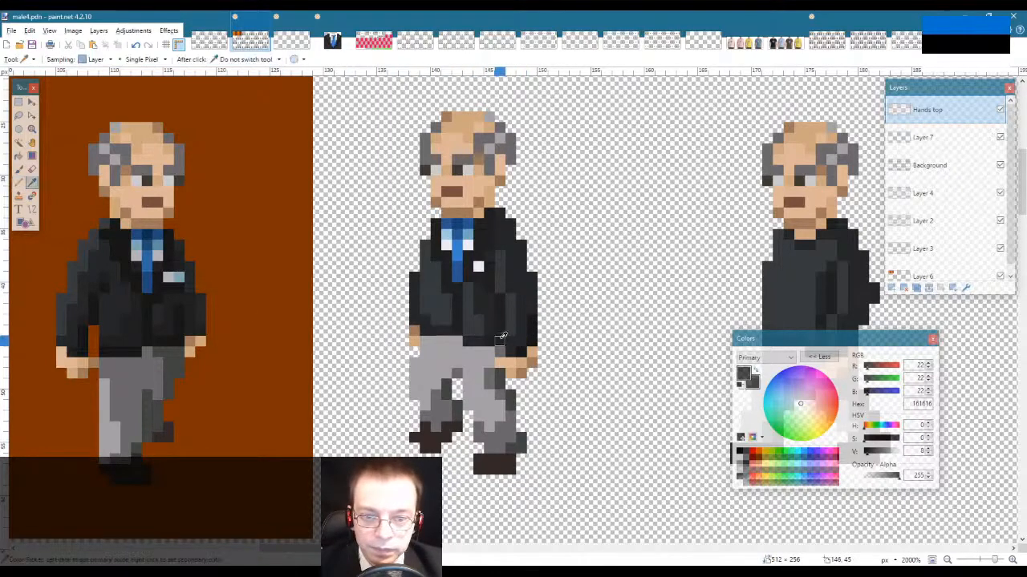
click(503, 333)
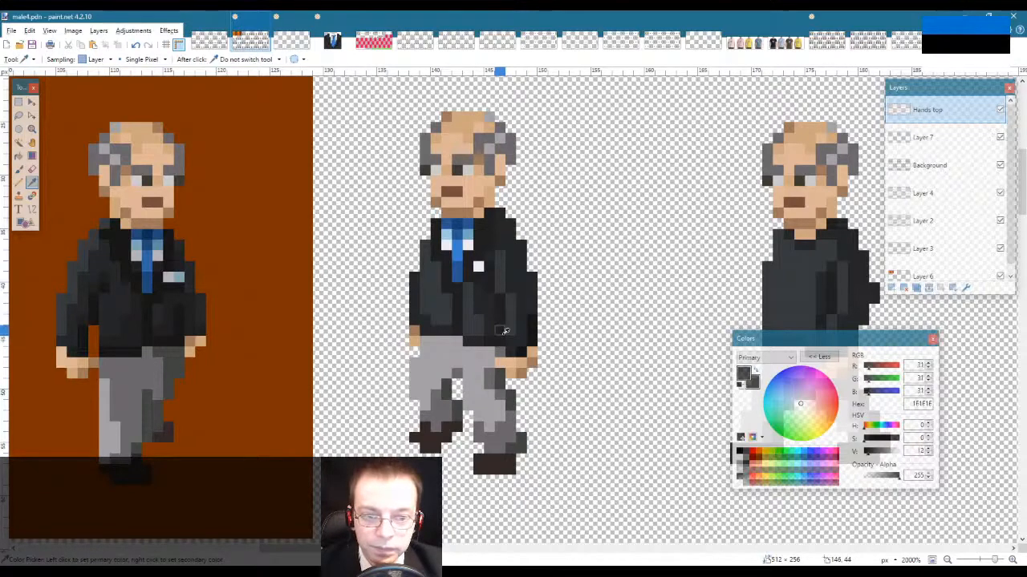
key(p)
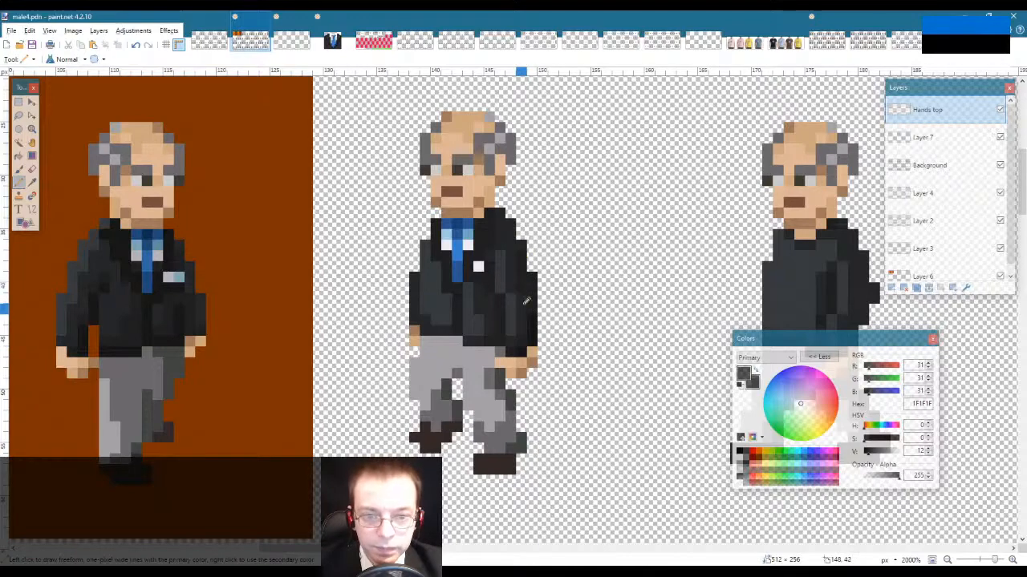
key(k)
click(510, 320)
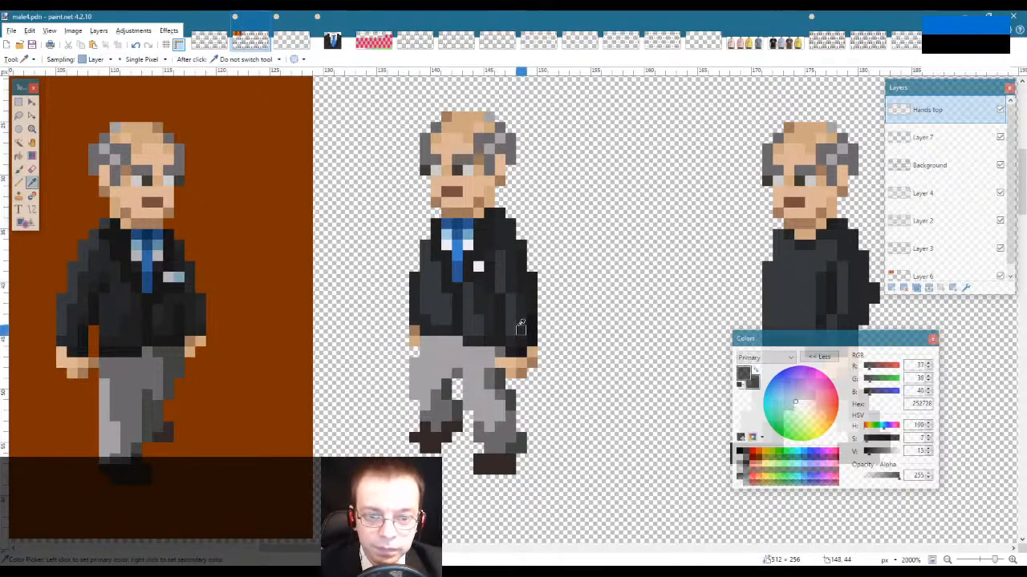
key(p)
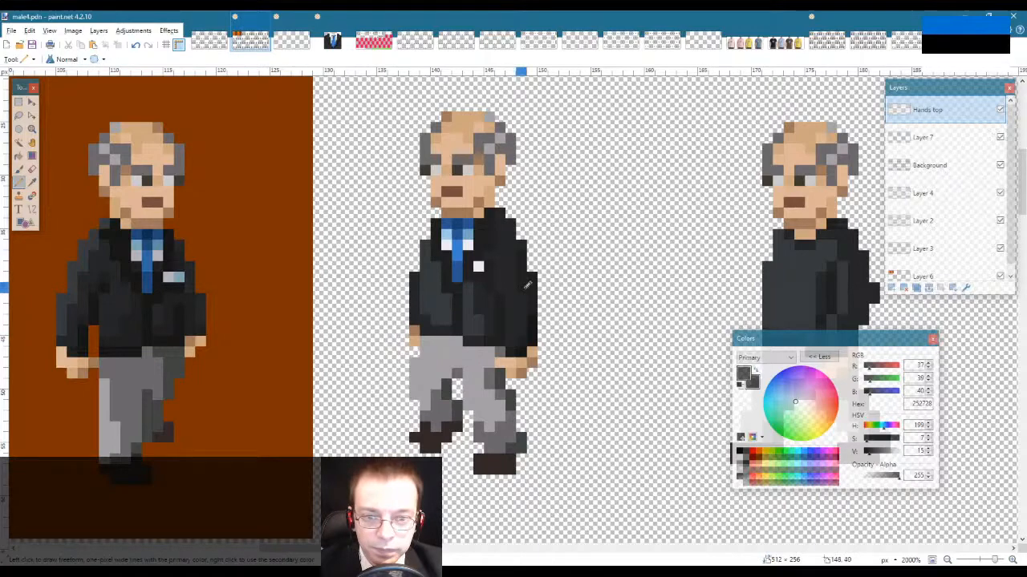
key(k)
click(521, 297)
key(p)
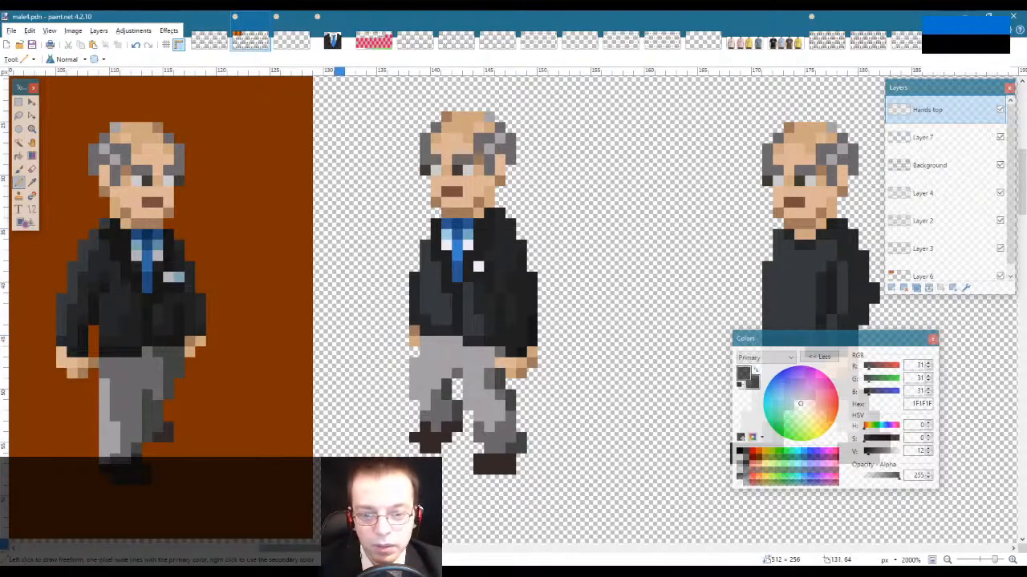
Step: Examine the fifth sprite's reshaded sleeve, tie and badge at several zoom levels and compare it with the neighbouring sprites
scroll(361, 481, right, 5)
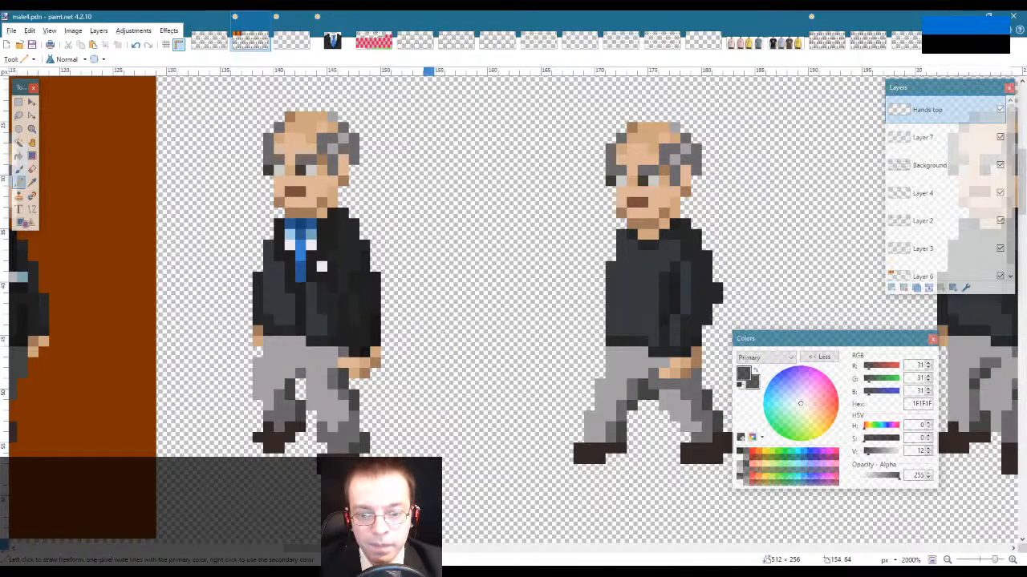
key(alt+Tab)
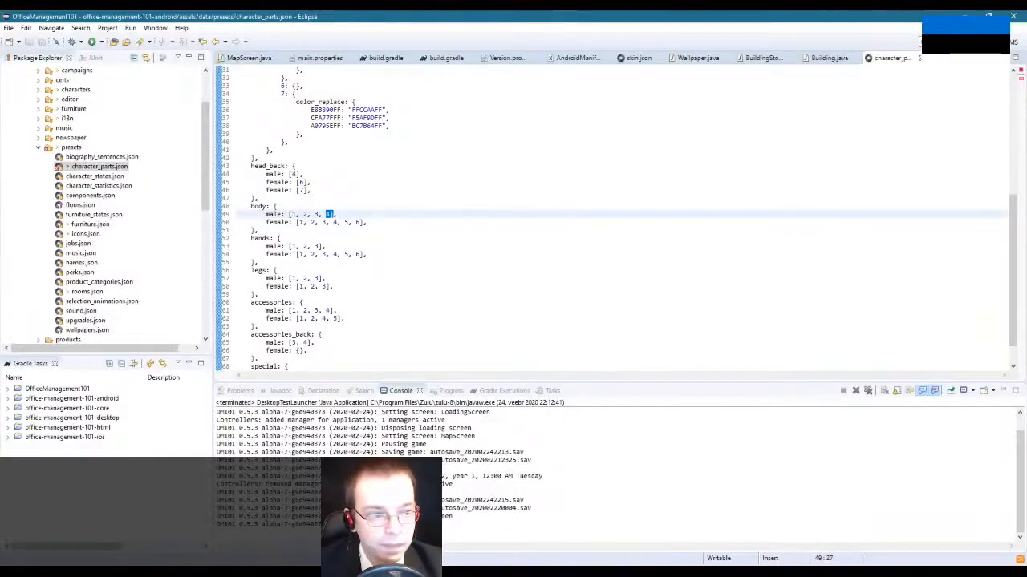
key(alt+Tab)
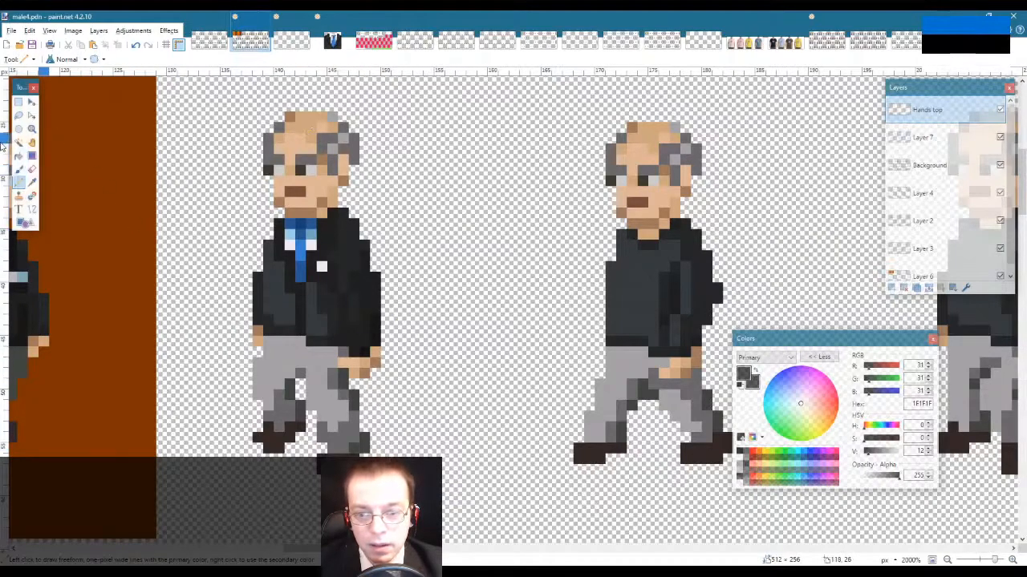
click(32, 129)
right_click(303, 258)
right_click(303, 258)
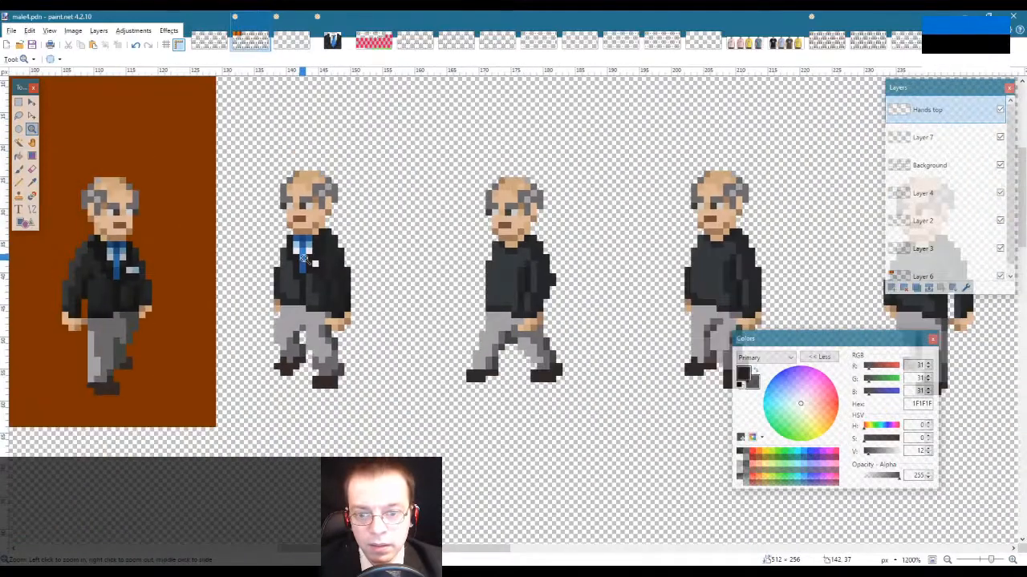
right_click(303, 258)
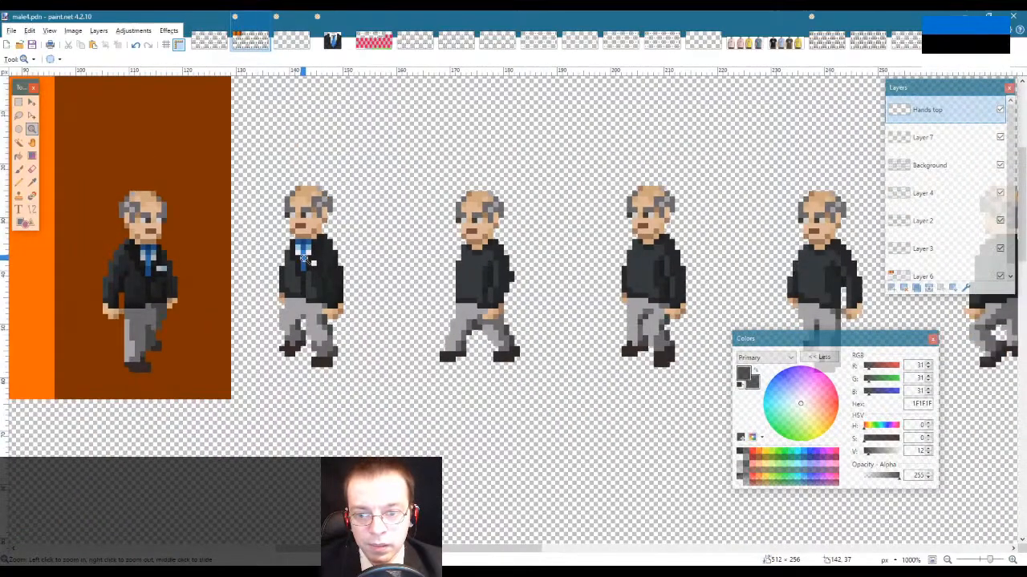
click(303, 258)
click(303, 258)
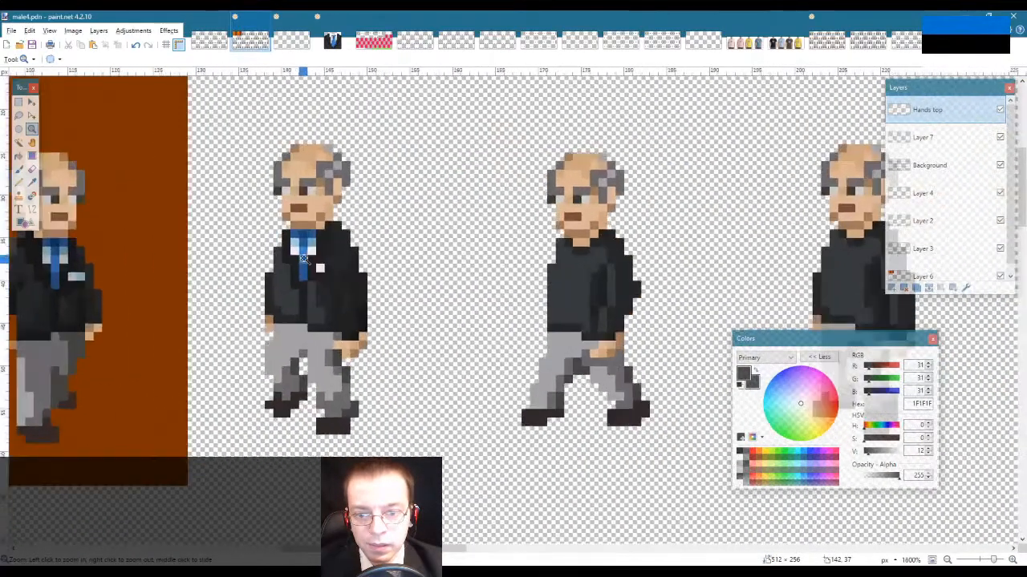
click(303, 258)
click(303, 259)
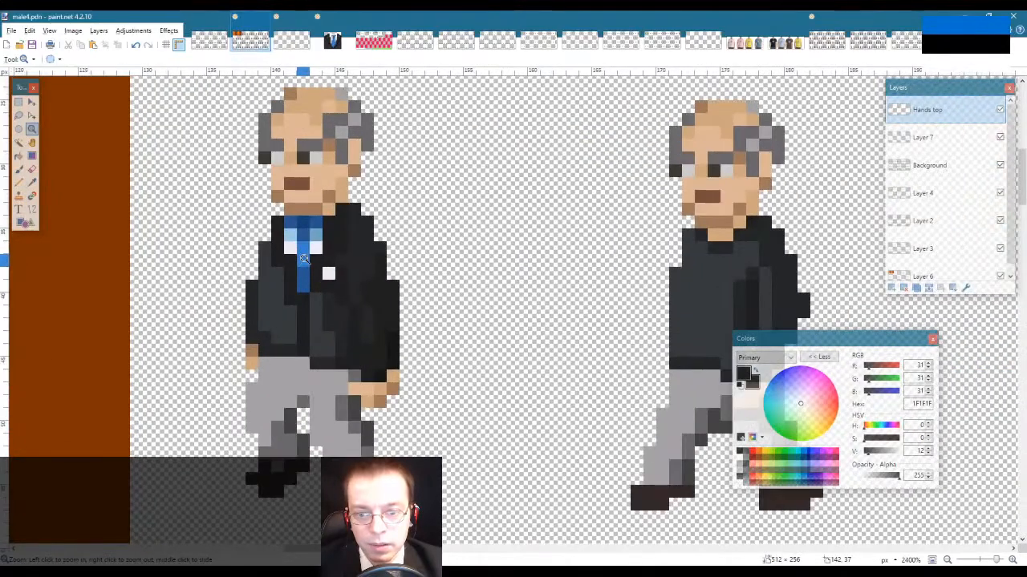
right_click(304, 258)
right_click(303, 258)
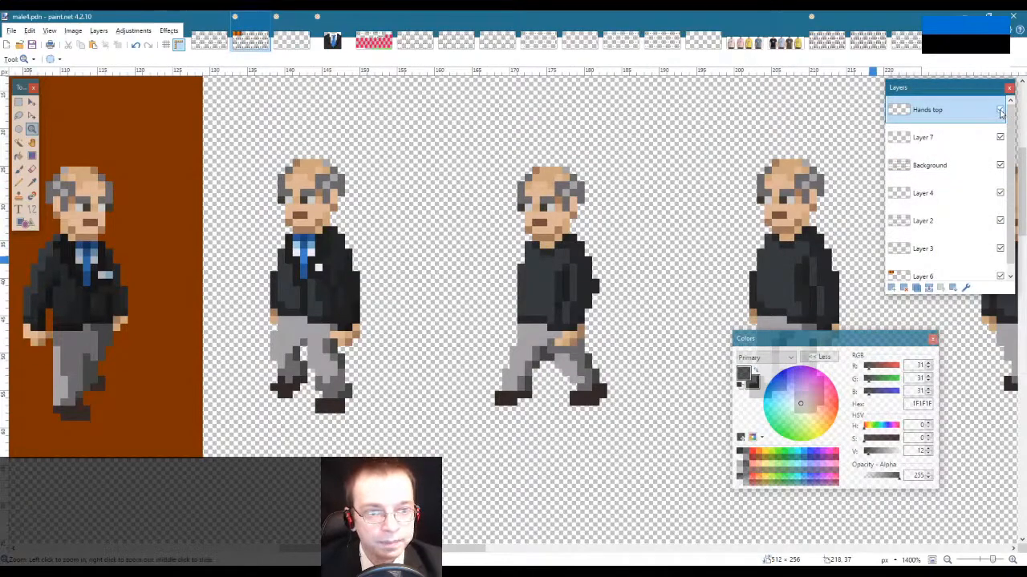
Step: Hide the Hands top layer and inspect the sprite rows for arms that still belong to the body layers
click(999, 111)
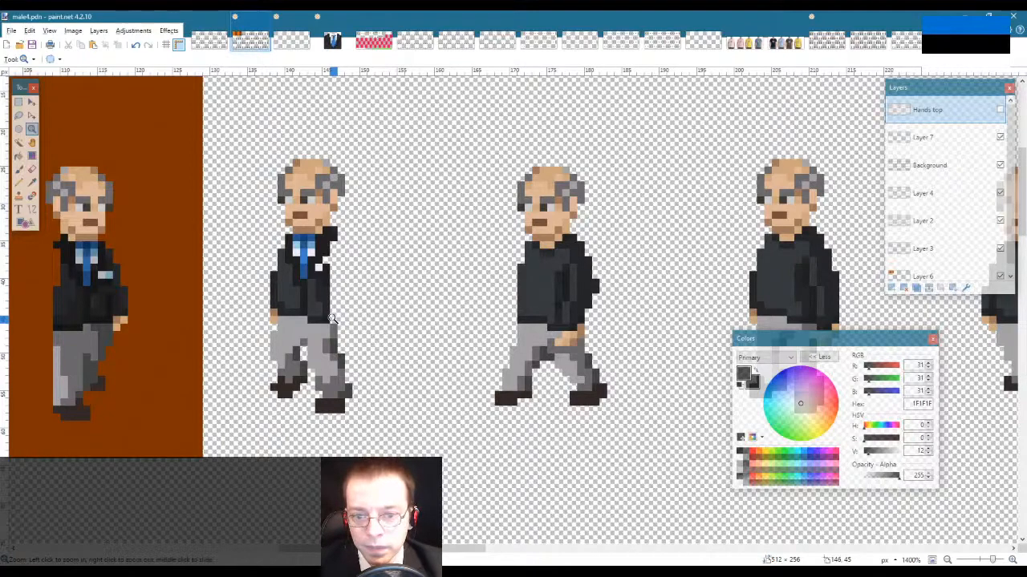
scroll(394, 334, down, 5)
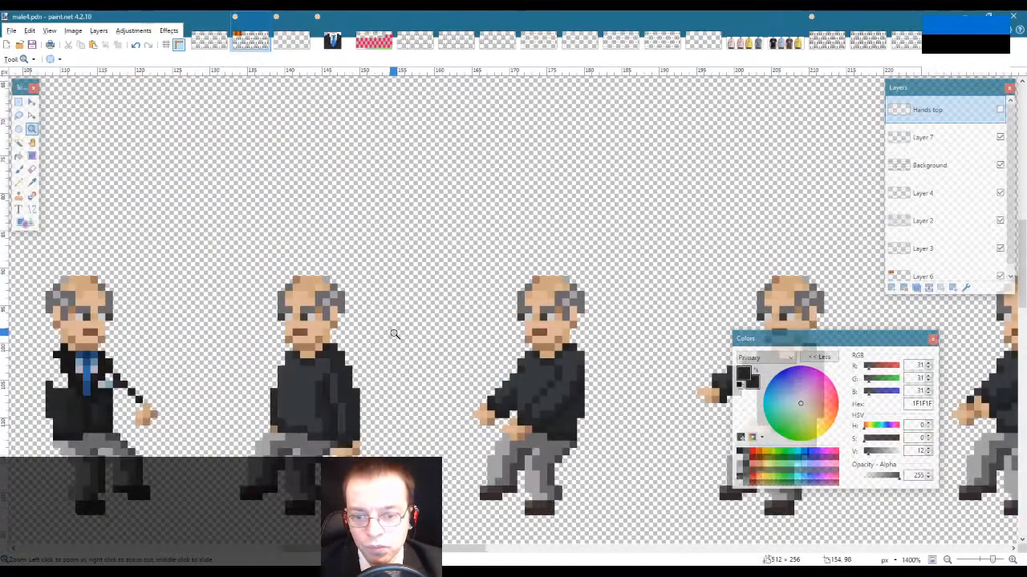
scroll(394, 334, down, 3)
scroll(395, 333, up, 3)
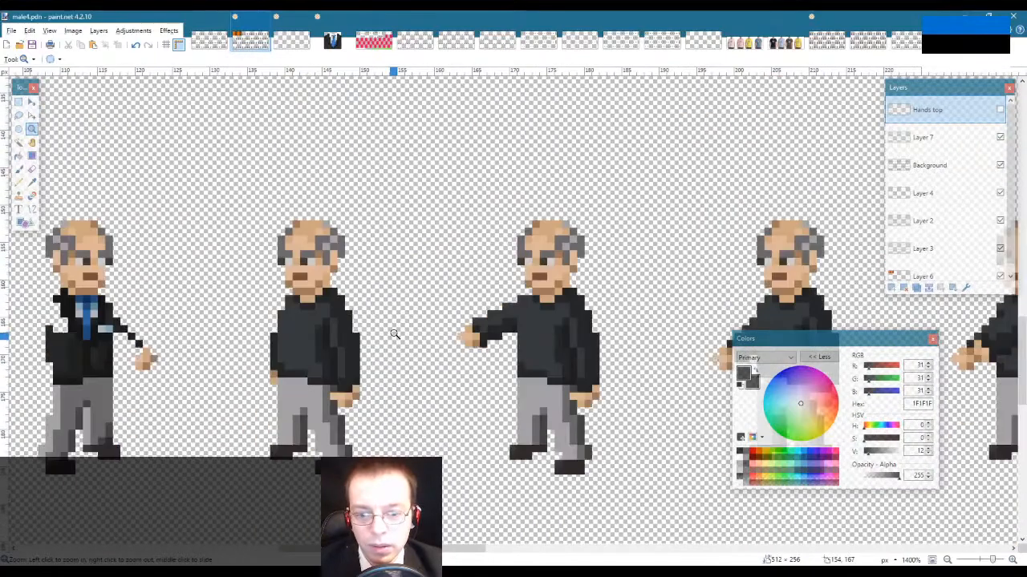
scroll(461, 425, down, 1)
scroll(474, 429, down, 5)
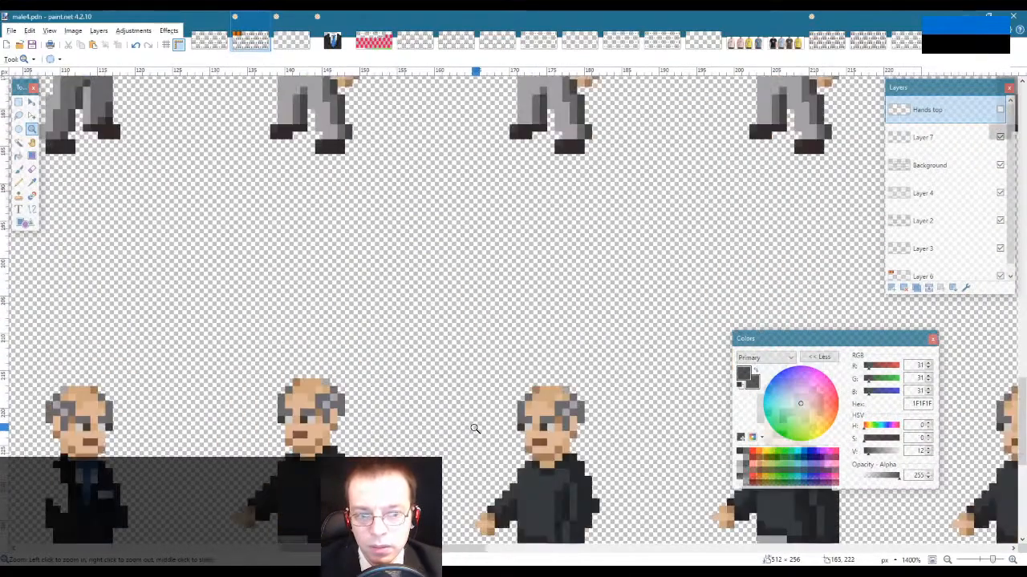
scroll(476, 429, up, 5)
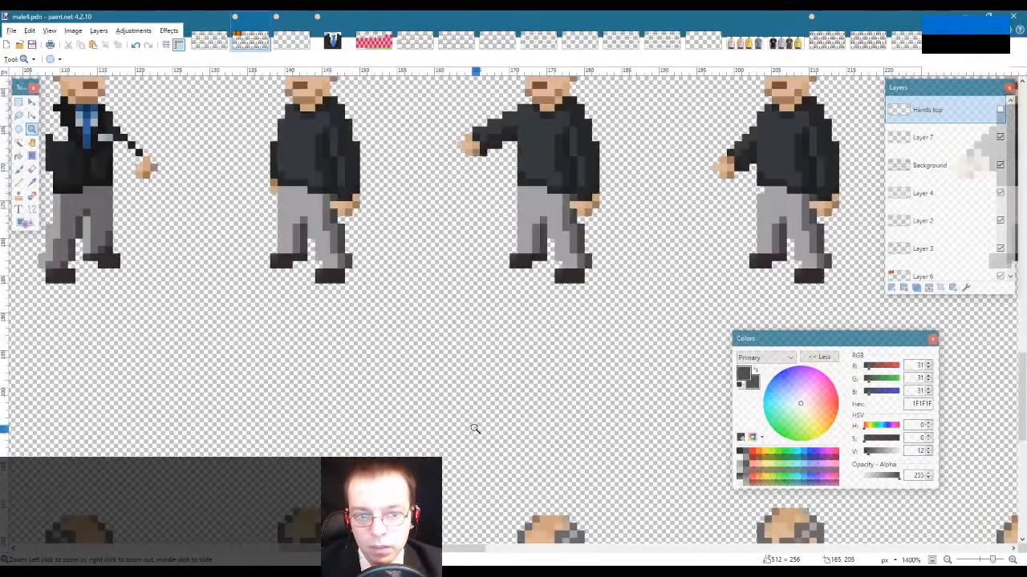
scroll(475, 429, up, 4)
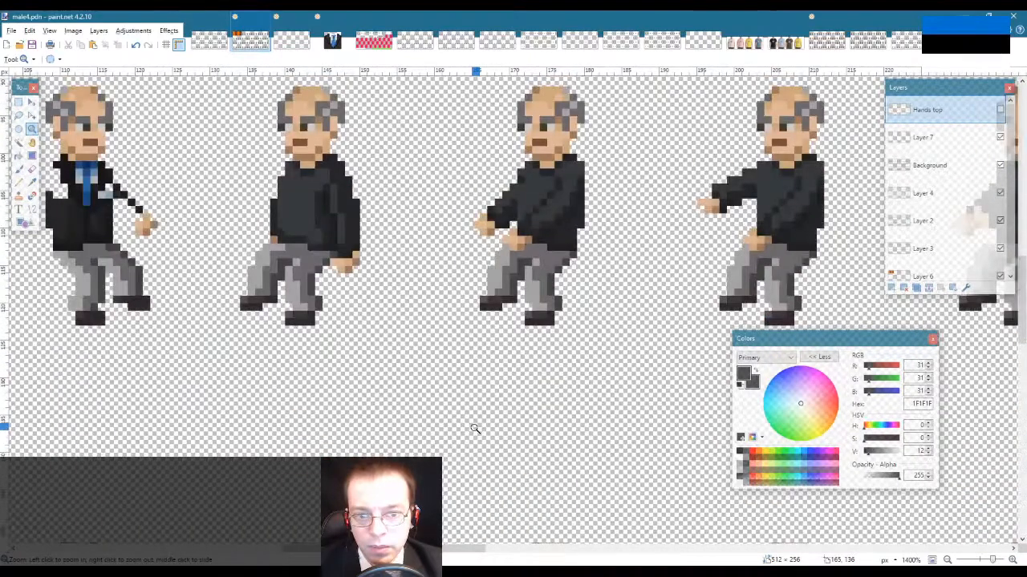
Step: Mark out areas around a sprite's arm and torso with rectangular selections, and show the Hands top layer again
scroll(475, 429, up, 1)
key(s)
drag(473, 283, 600, 409)
drag(599, 328, 539, 386)
click(581, 342)
drag(614, 322, 549, 401)
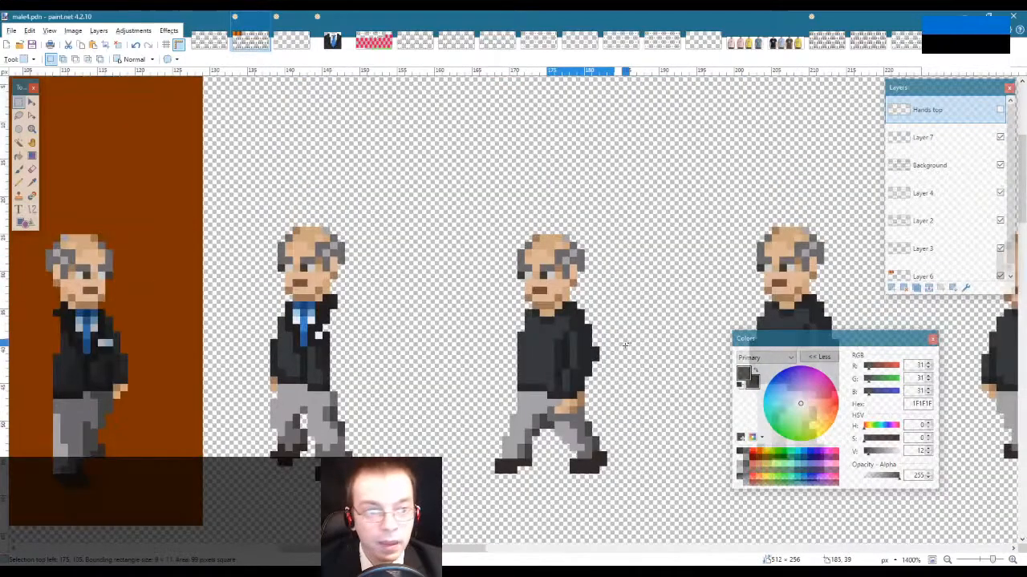
click(999, 110)
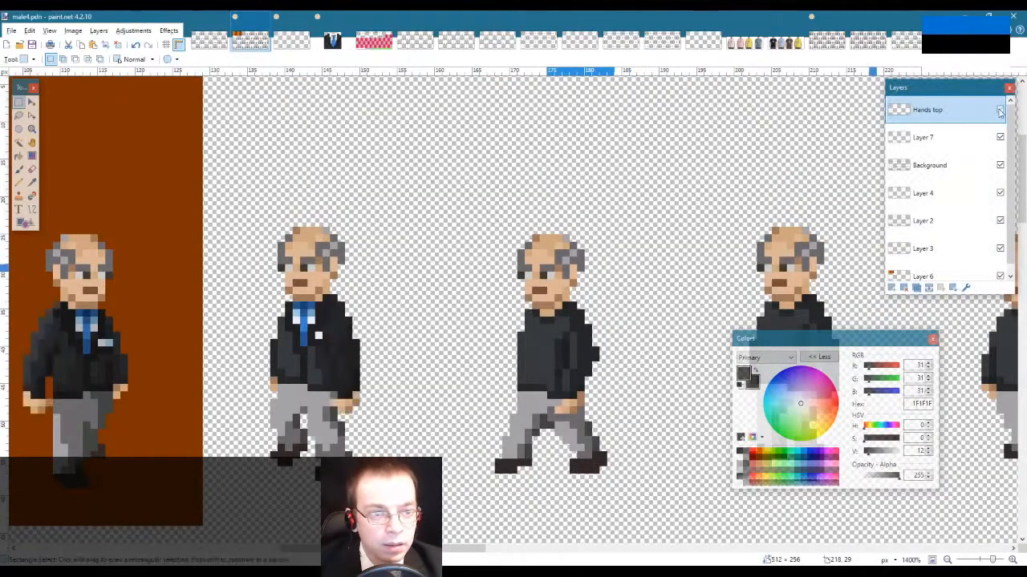
Step: Compare the fifth-column sprite in all four rows, outlining its torso area in each with a rectangular selection
drag(225, 250, 404, 415)
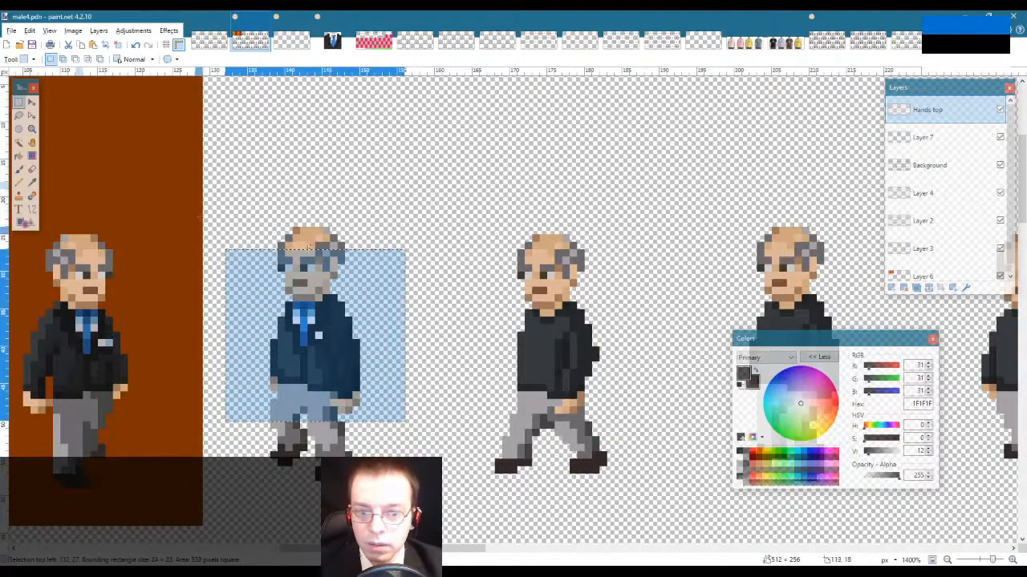
scroll(200, 217, right, 3)
scroll(501, 445, left, 3)
scroll(598, 445, down, 5)
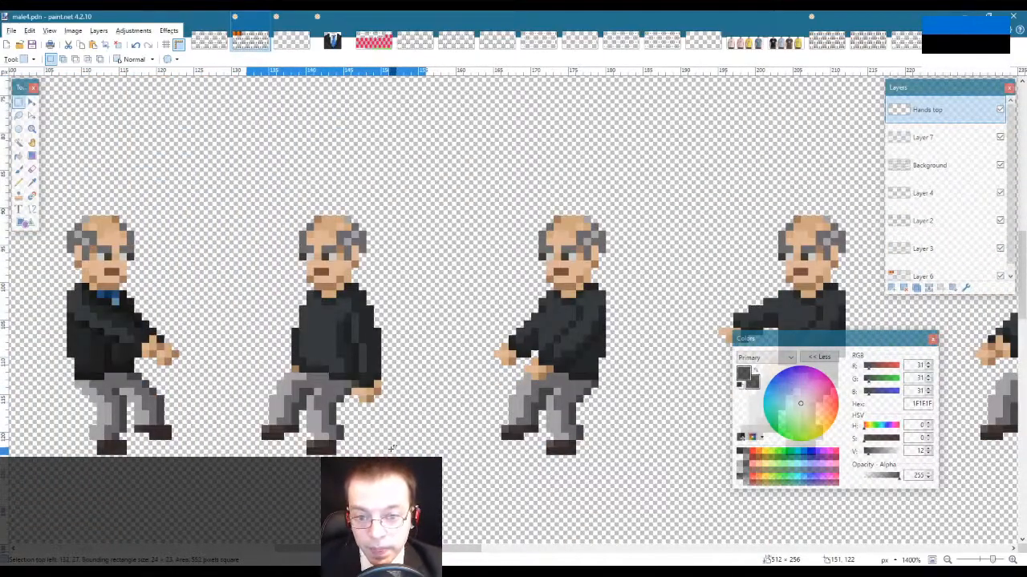
scroll(390, 450, up, 5)
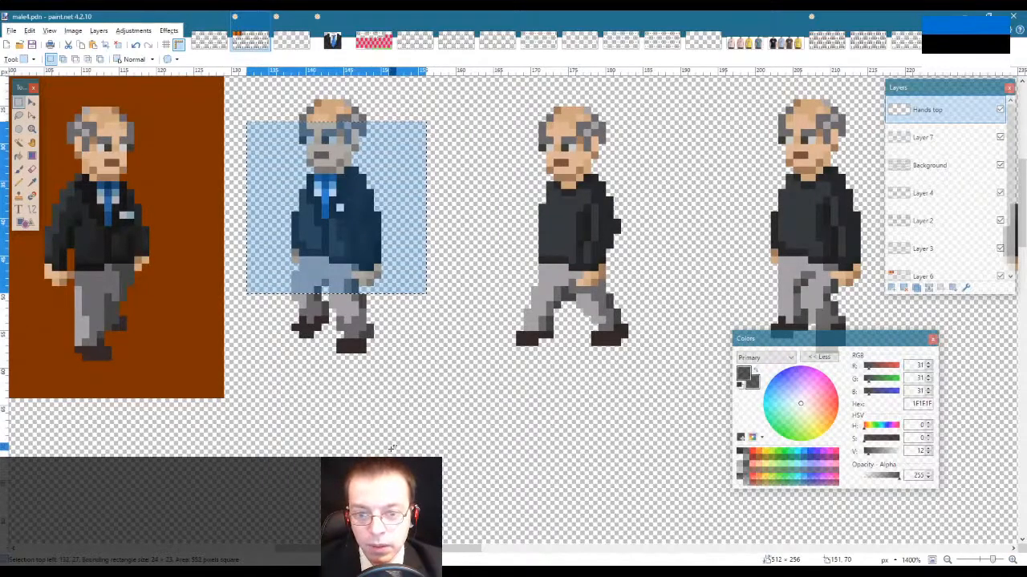
scroll(390, 450, down, 5)
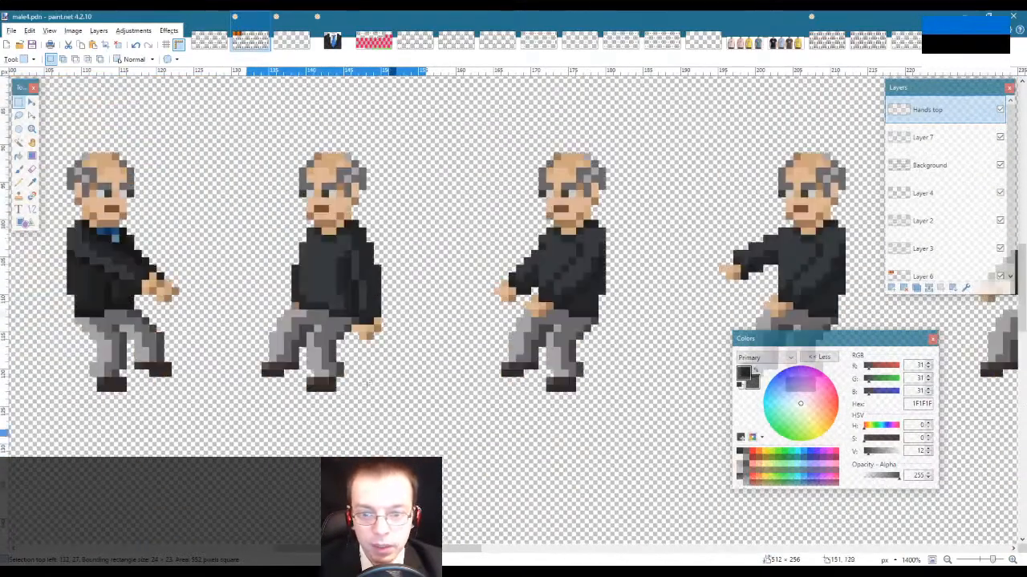
drag(231, 114, 447, 368)
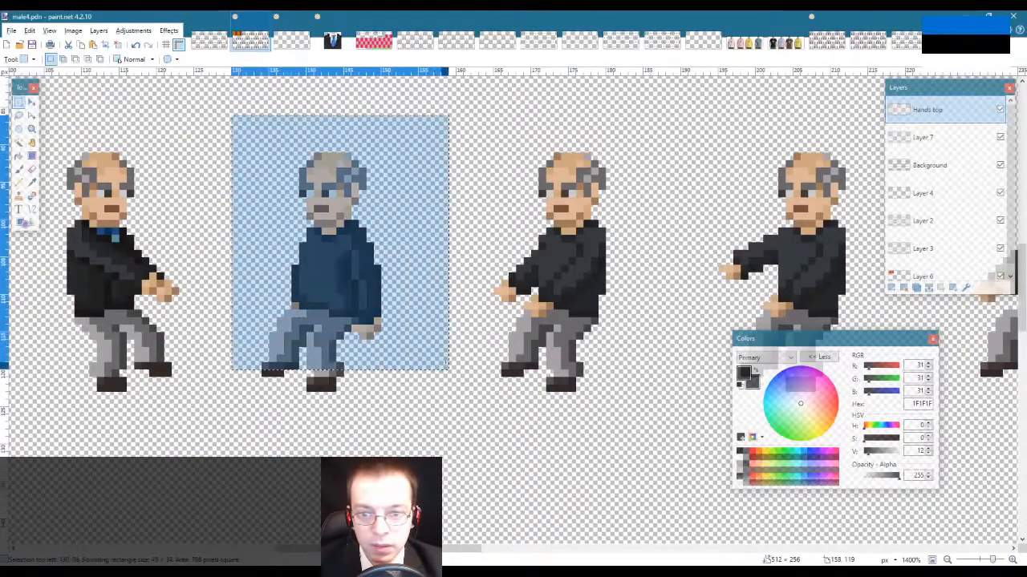
scroll(441, 365, down, 5)
drag(268, 122, 427, 335)
scroll(449, 373, down, 5)
scroll(449, 373, down, 5)
scroll(449, 373, up, 3)
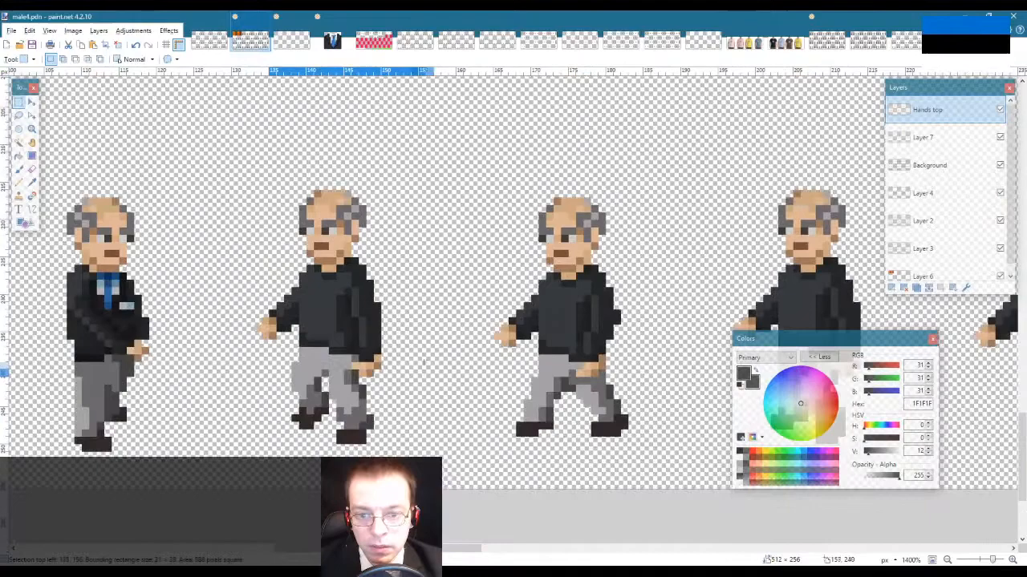
drag(256, 236, 419, 408)
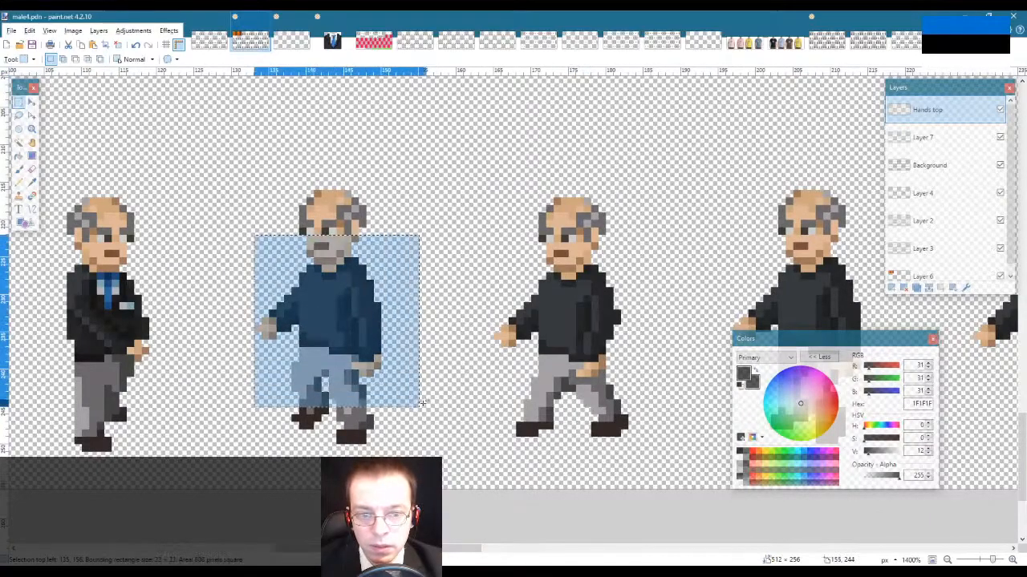
Step: Inspect the seventh-column sprites from the fourth row up to the second, outlining the torso in the fourth and third rows
drag(413, 549, 468, 553)
drag(451, 235, 624, 415)
scroll(617, 439, up, 2)
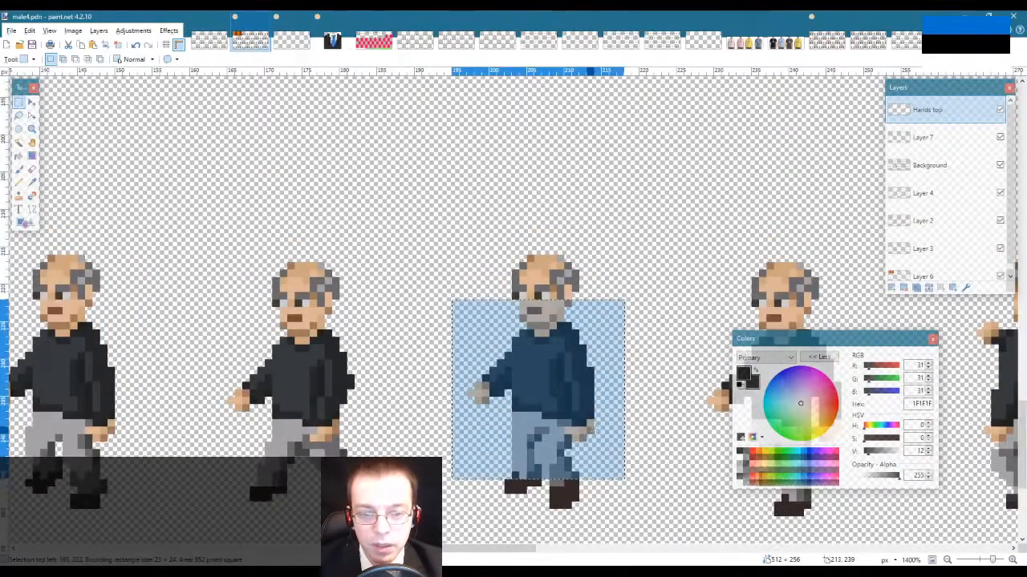
scroll(545, 413, up, 3)
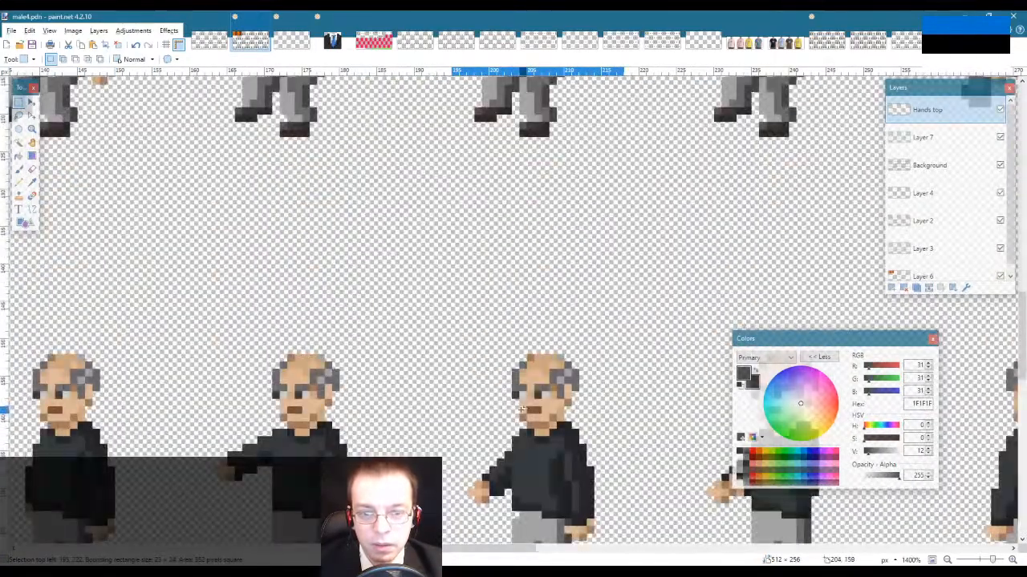
scroll(521, 409, down, 4)
drag(452, 280, 616, 419)
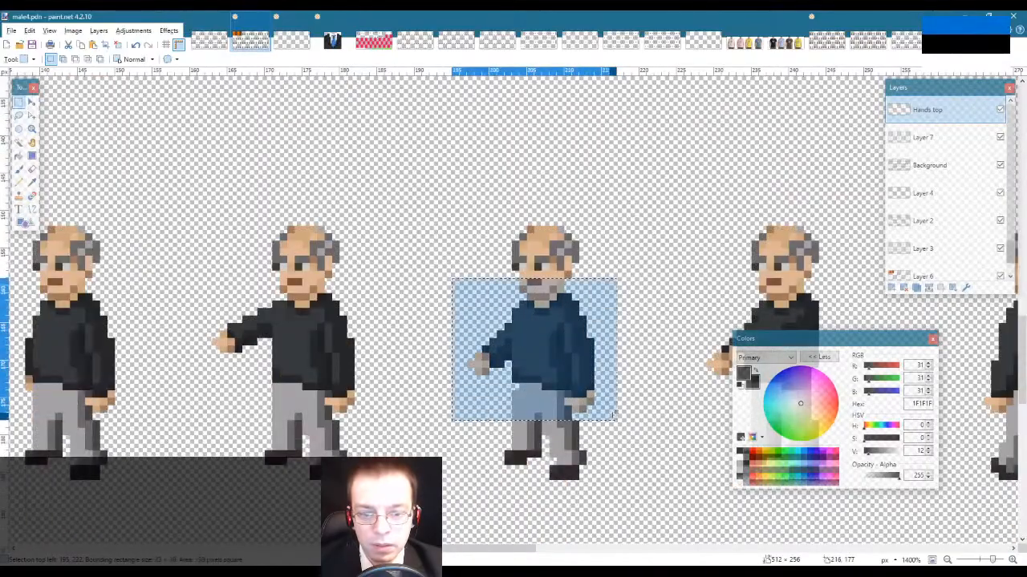
scroll(587, 427, up, 6)
scroll(586, 426, down, 4)
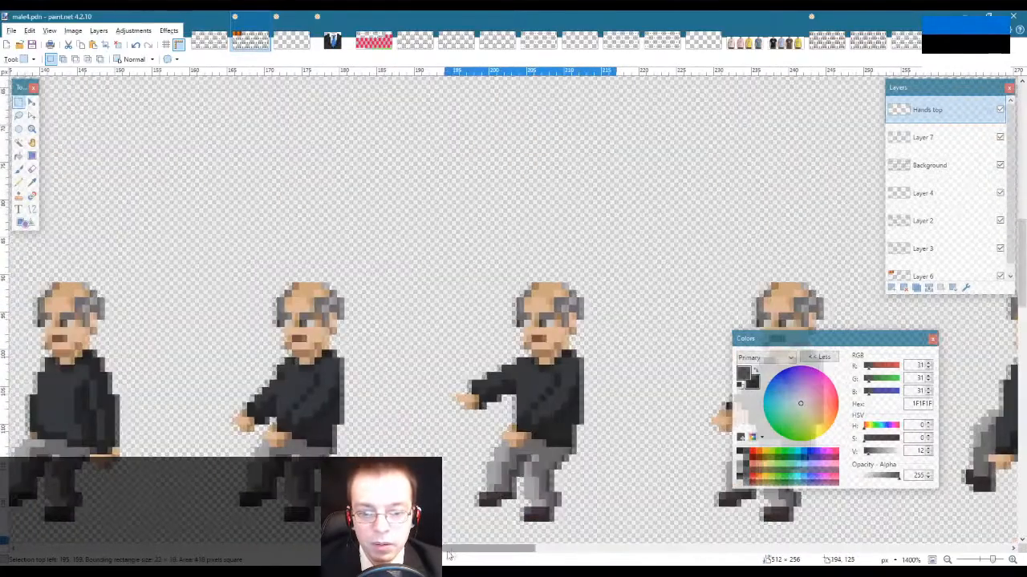
Step: Return to the suited fifth-column sprite in the top row and outline its figure for comparison
scroll(247, 478, left, 2)
drag(333, 548, 384, 548)
scroll(361, 337, up, 8)
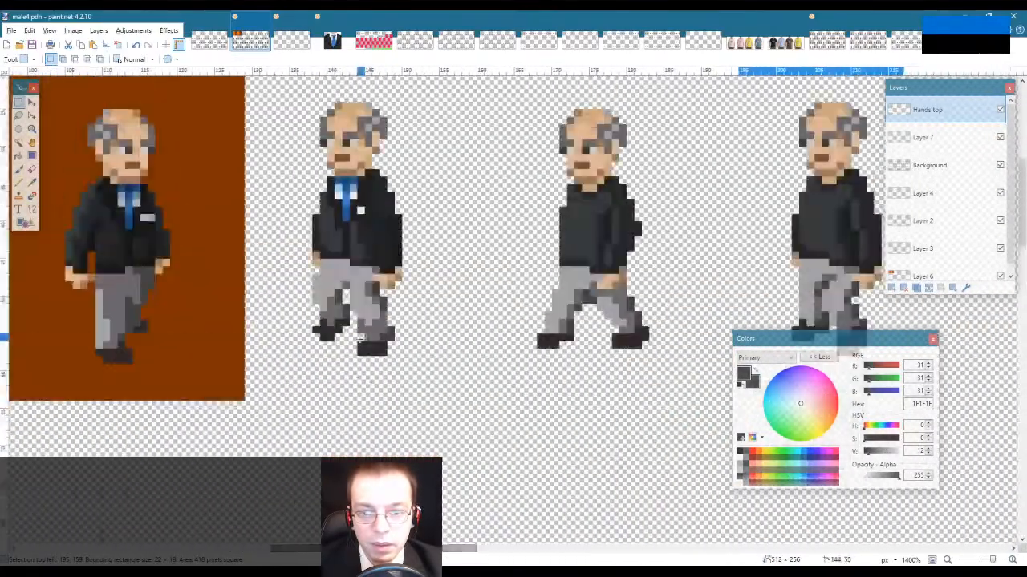
scroll(362, 337, down, 4)
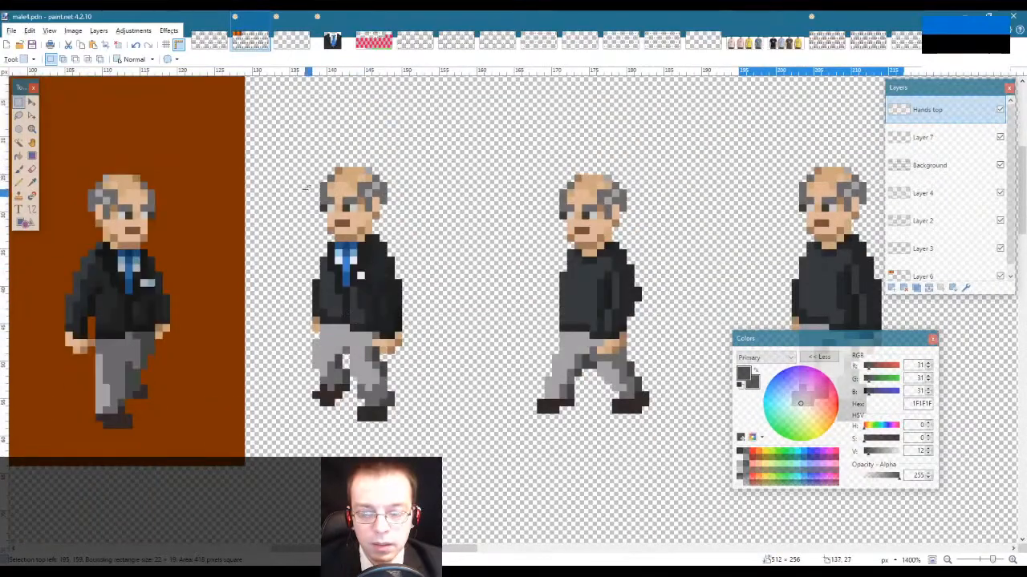
drag(275, 168, 439, 414)
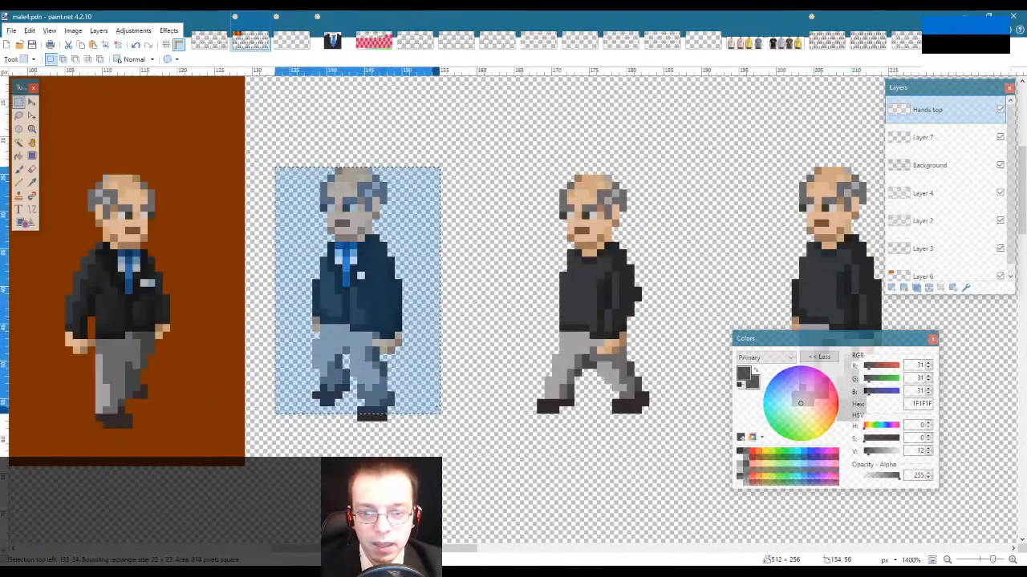
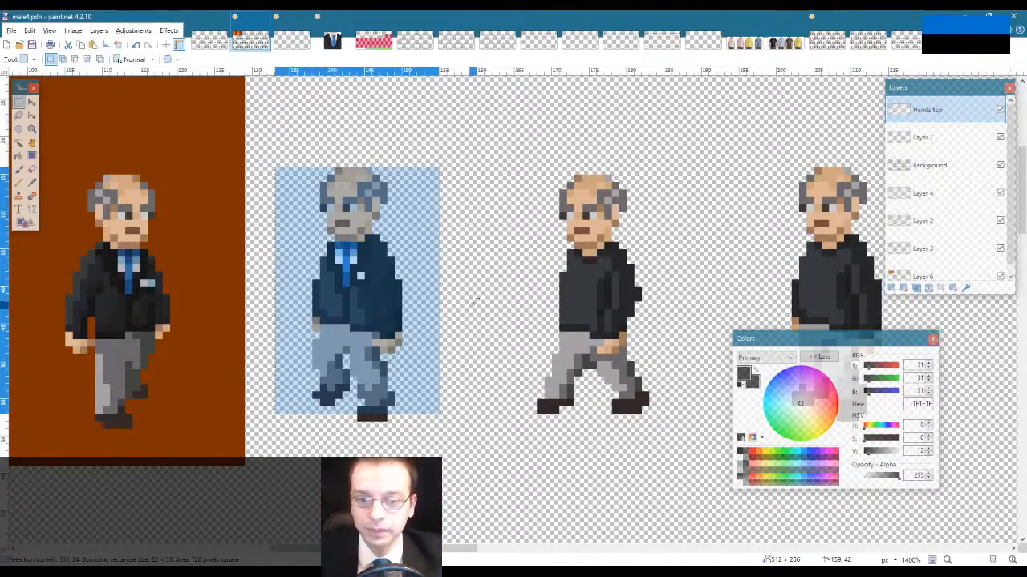
Step: Replace the selection with a 25 × 22 pixel rectangle around the torso of the suited fifth-column sprite in the top row
click(373, 236)
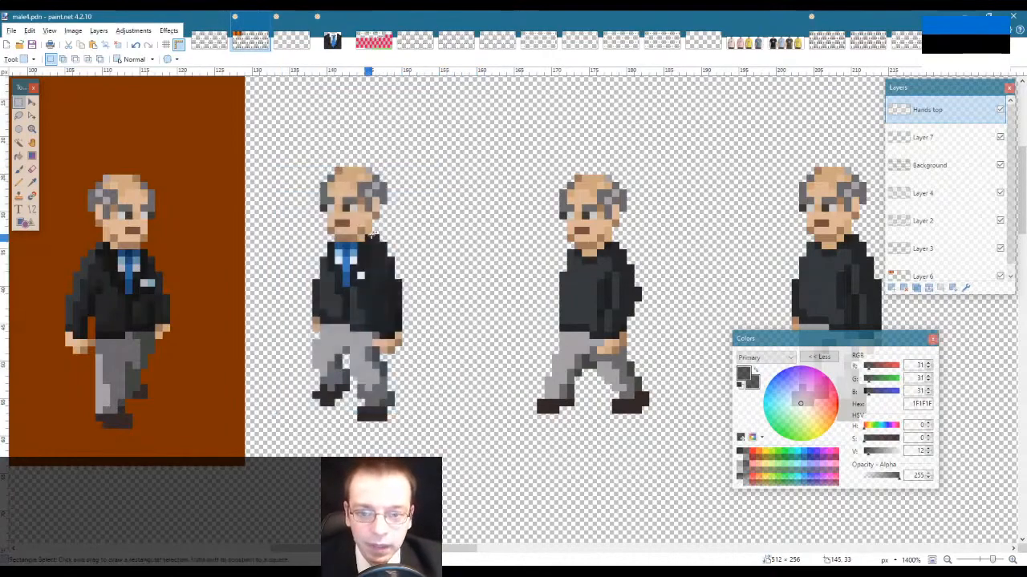
scroll(373, 236, up, 2)
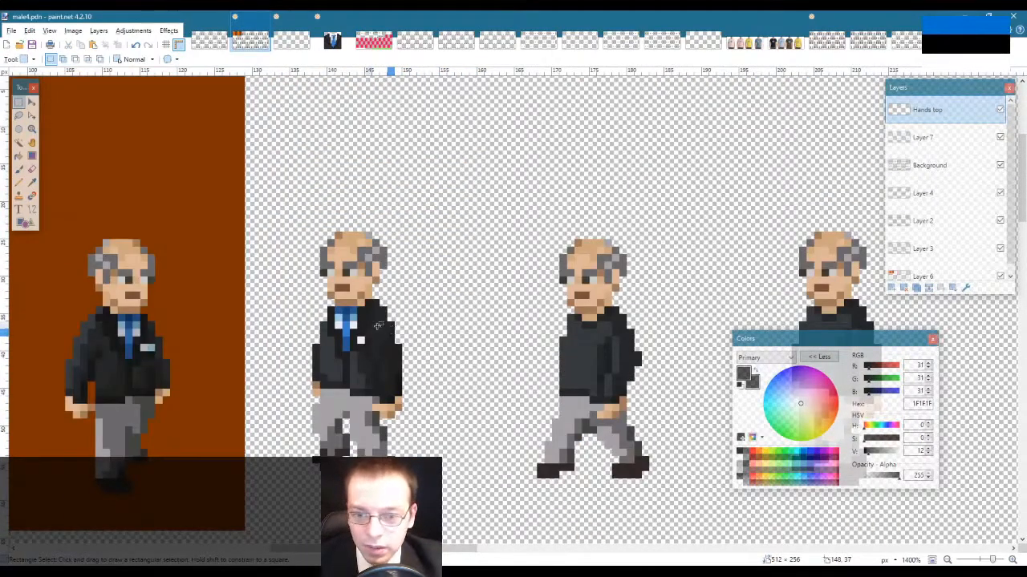
scroll(288, 257, down, 2)
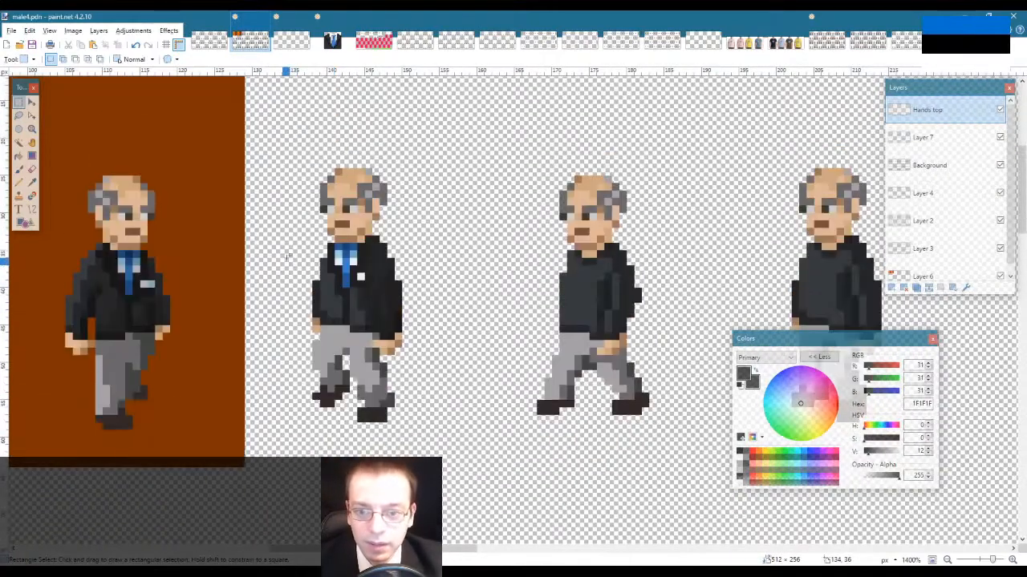
drag(276, 206, 462, 371)
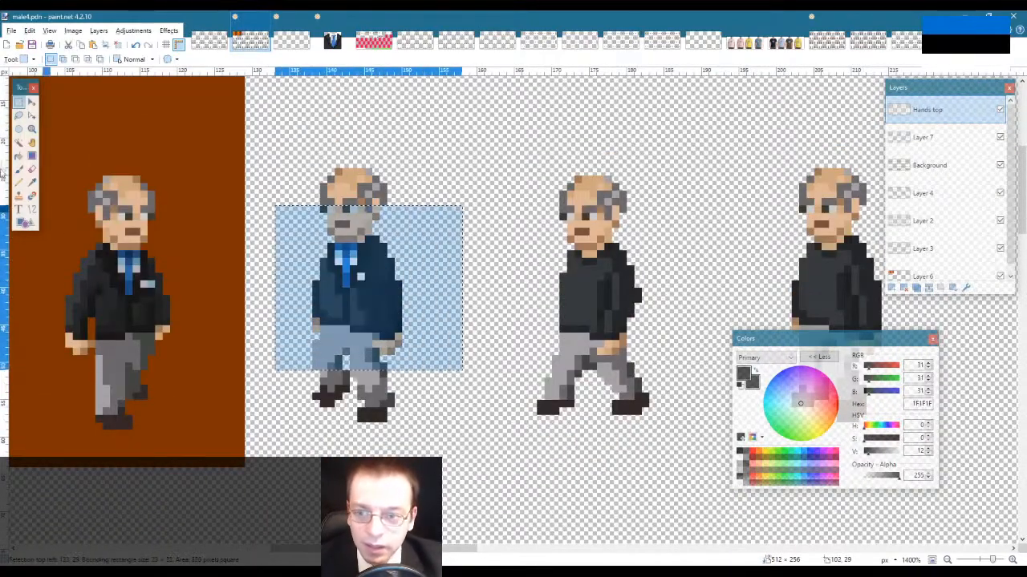
Step: Merge Layer 7 down into the Background layer
click(18, 143)
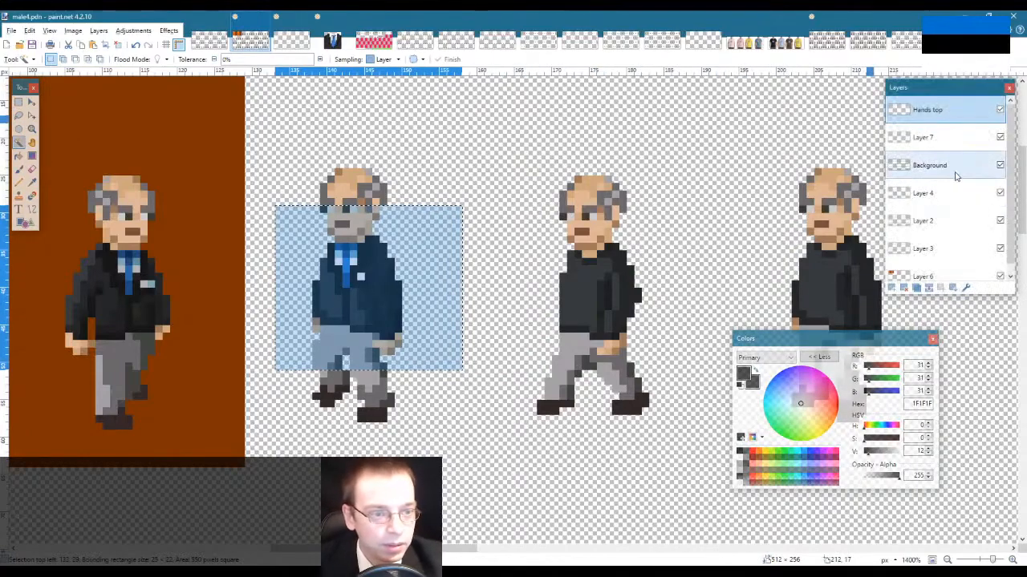
click(954, 173)
scroll(568, 312, down, 3)
scroll(518, 241, up, 2)
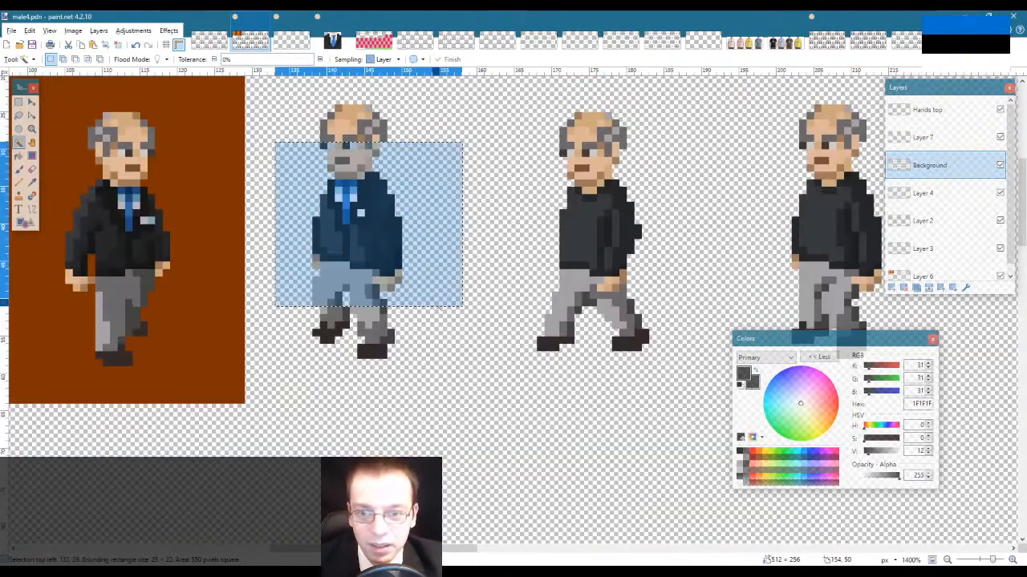
click(972, 145)
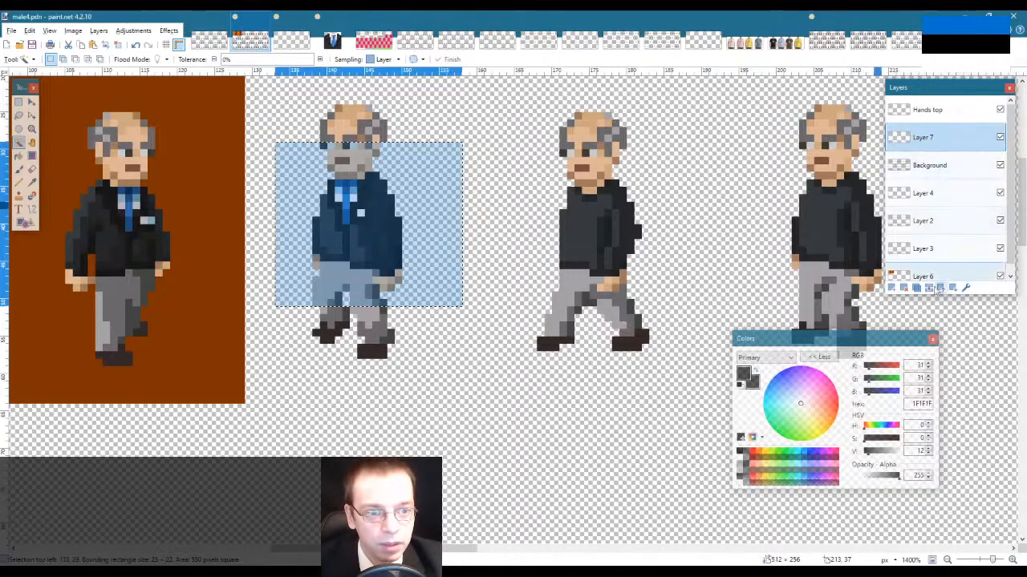
click(928, 288)
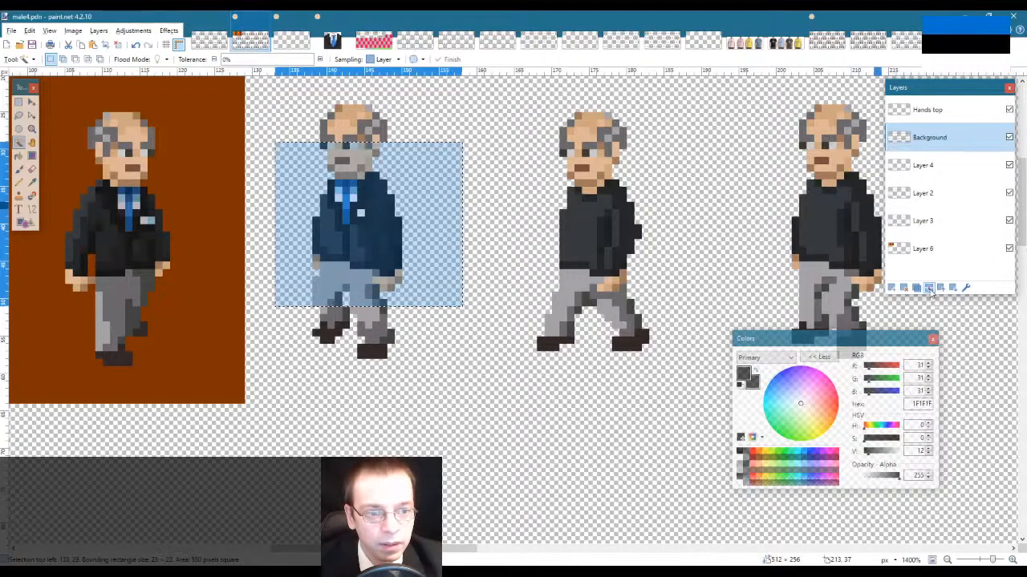
Step: Paste the copied suit torso on the Background layer and align it over the fifth-column sprite in the second row
scroll(473, 375, down, 2)
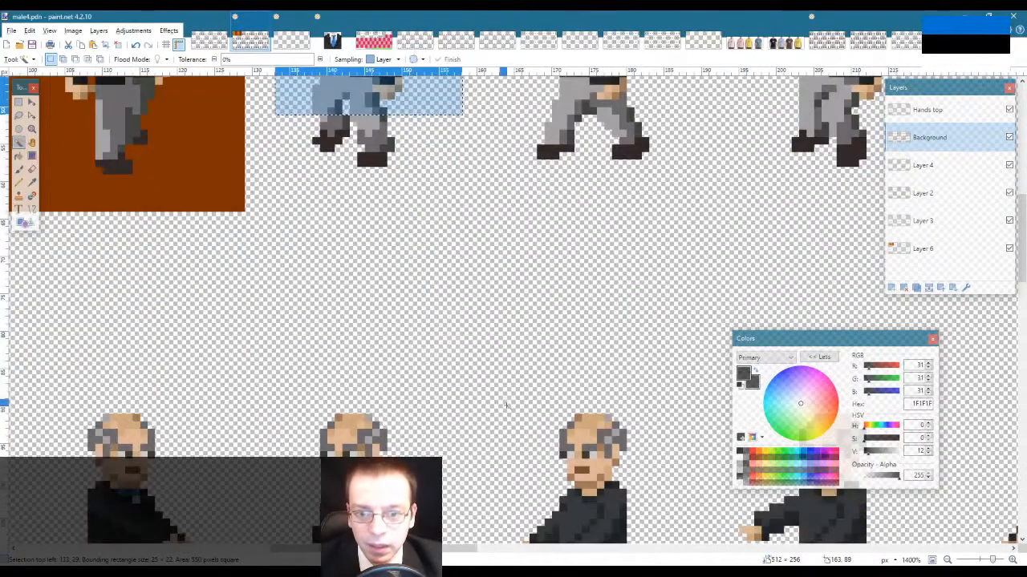
key(ctrl+v)
drag(414, 164, 412, 235)
scroll(414, 449, down, 3)
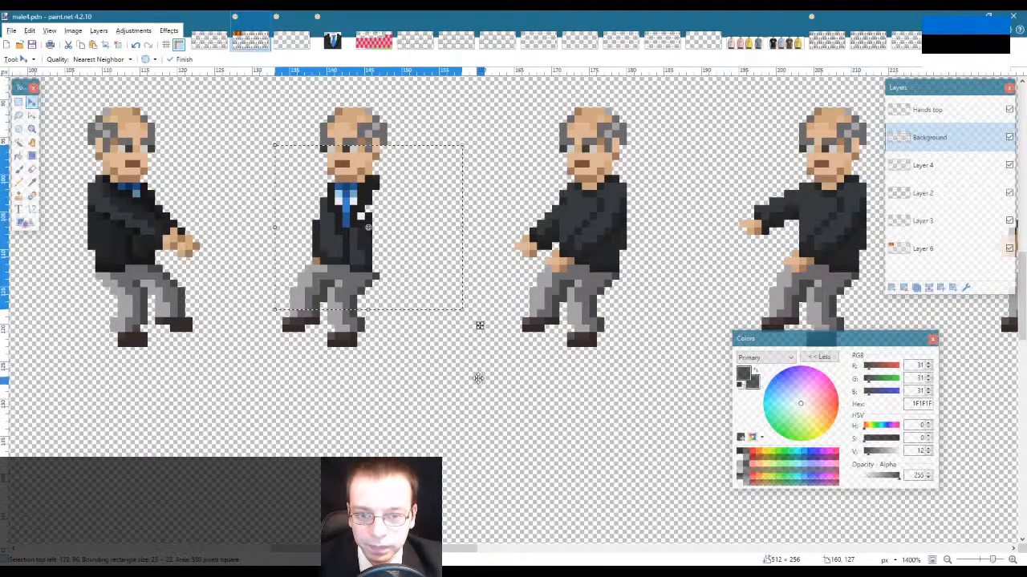
mouse_move(347, 223)
mouse_down()
mouse_move(370, 222)
mouse_move(353, 221)
mouse_up()
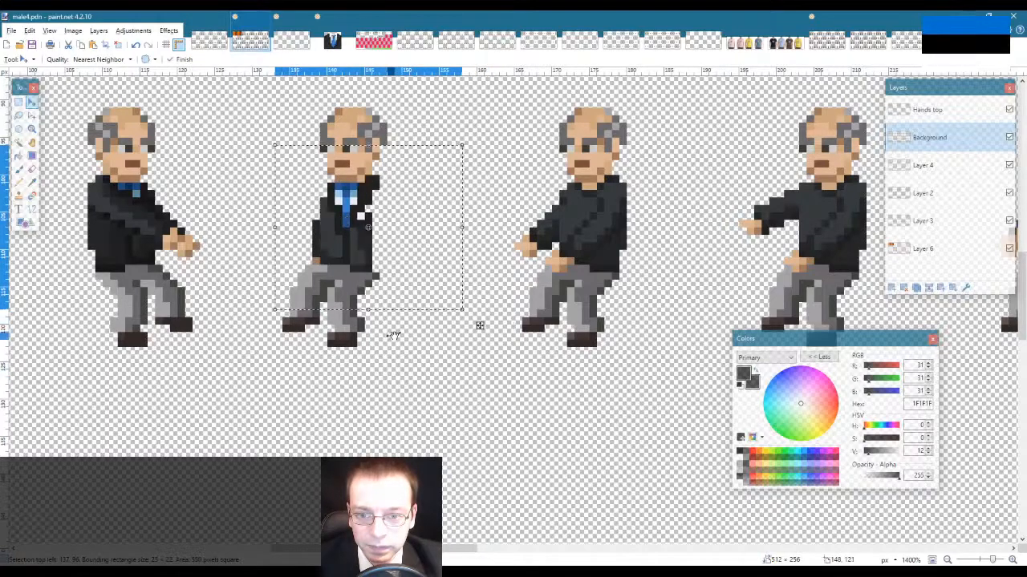
Step: Paste the suit torso onto the fifth-column sprite in the third row, aligning it with the neck and hips
scroll(393, 335, down, 3)
scroll(393, 335, down, 2)
key(ctrl+v)
drag(350, 164, 367, 235)
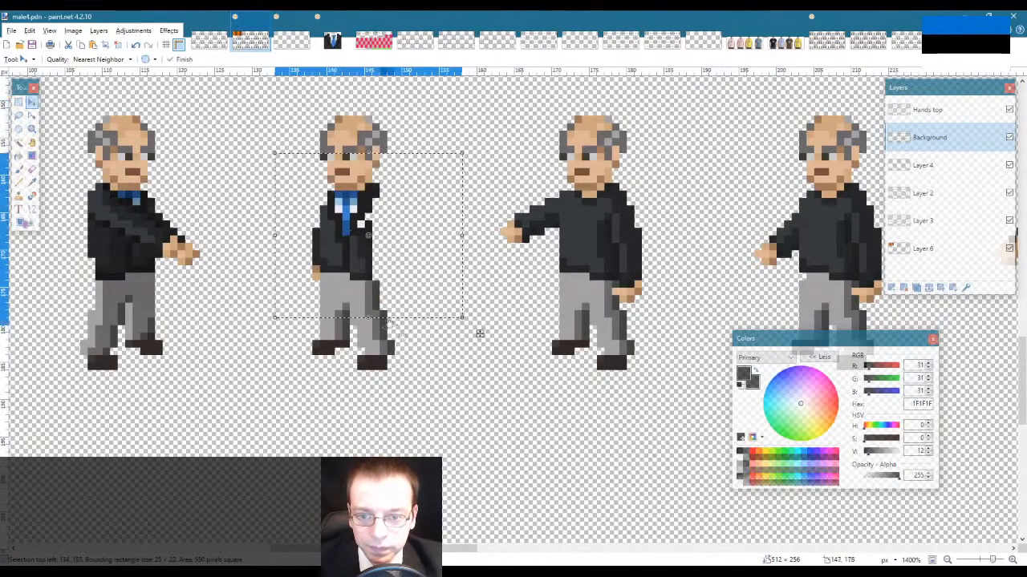
Step: Paste the suit torso onto the fifth-column sprite in the bottom row and nudge it into alignment
scroll(426, 354, down, 3)
scroll(427, 355, down, 3)
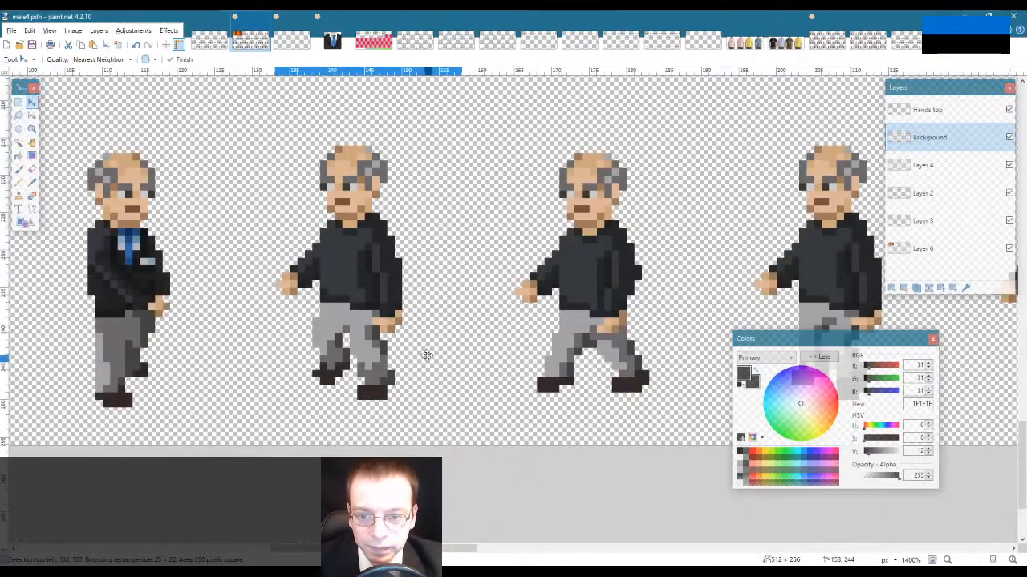
key(ctrl+v)
drag(479, 259, 478, 361)
drag(361, 248, 361, 252)
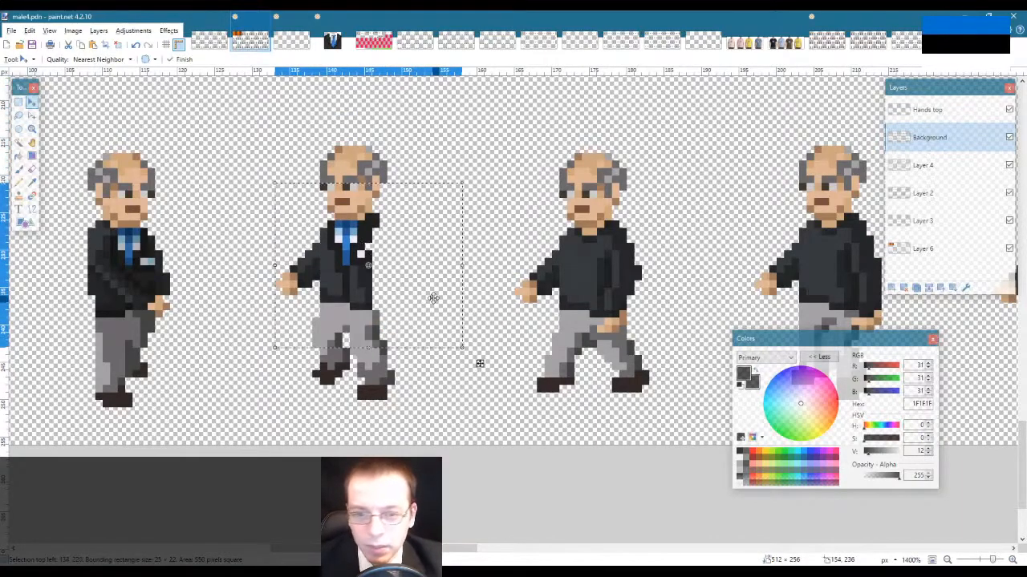
Step: Paste the suit torso onto the seventh-column sprite in the bottom row and fit it over the body
drag(479, 363, 60, 364)
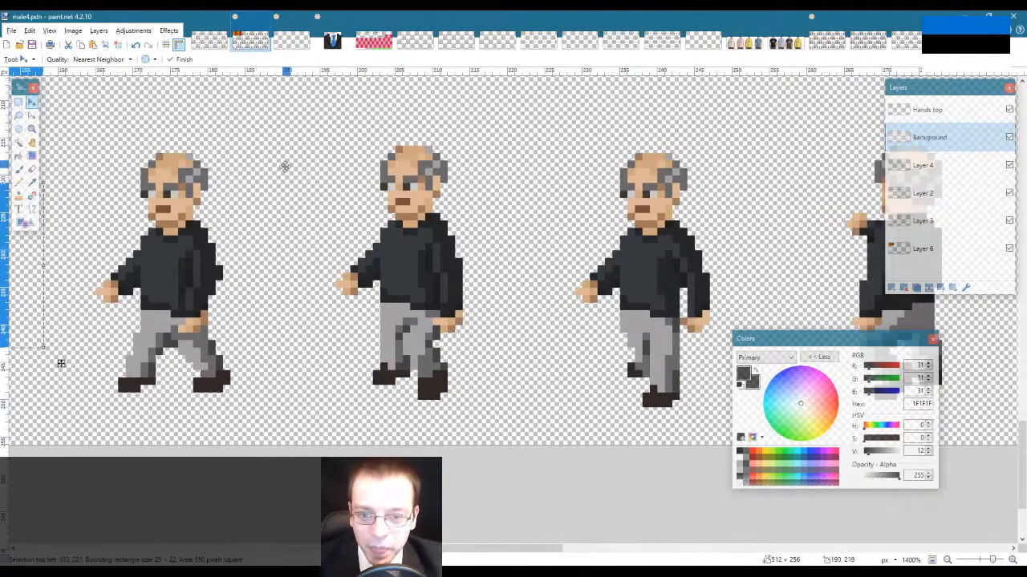
key(ctrl+v)
drag(103, 144, 413, 218)
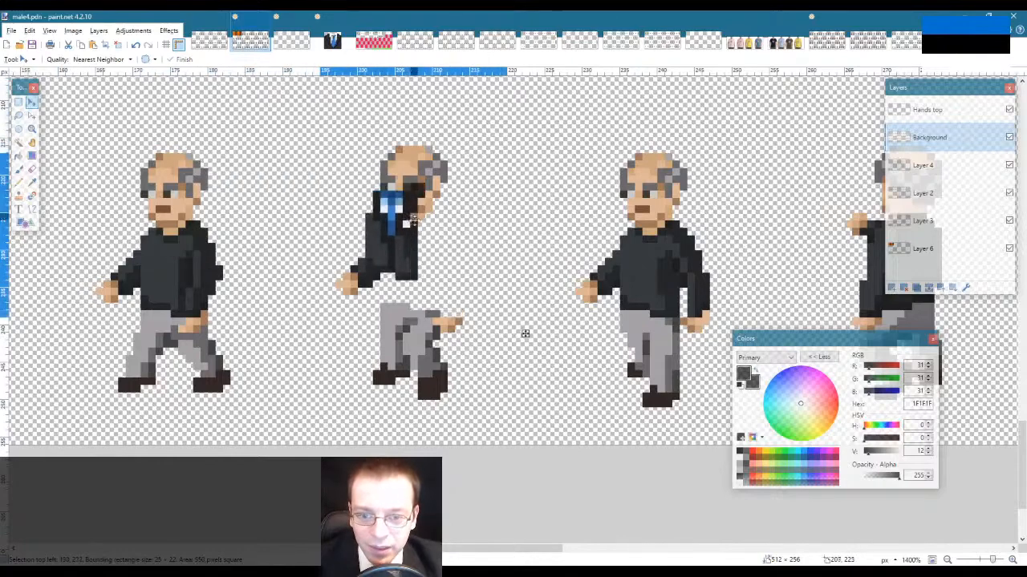
Step: Paste the suit torso over the seventh-column sprite in the third row
scroll(529, 362, up, 6)
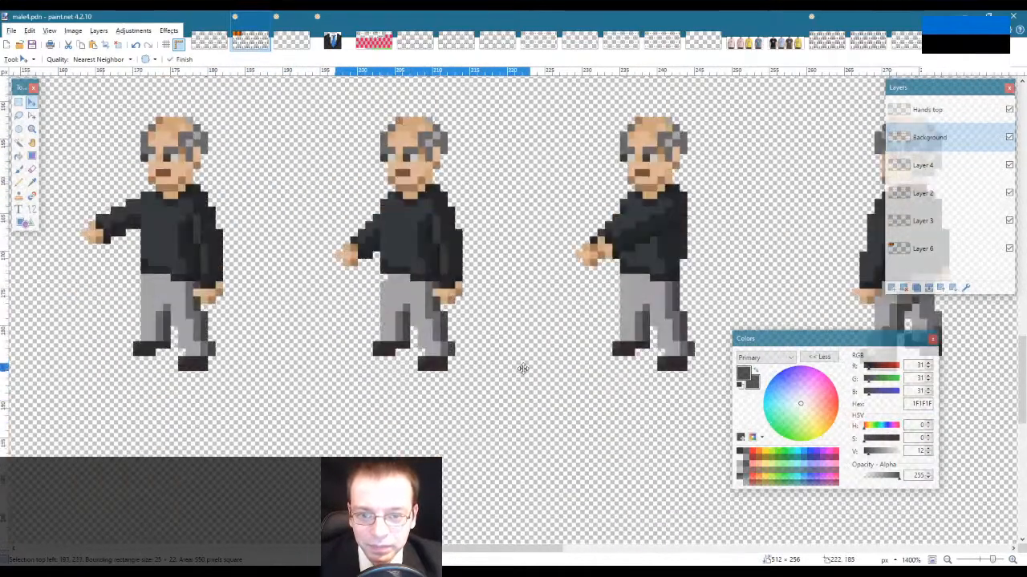
scroll(522, 368, up, 2)
key(ctrl+v)
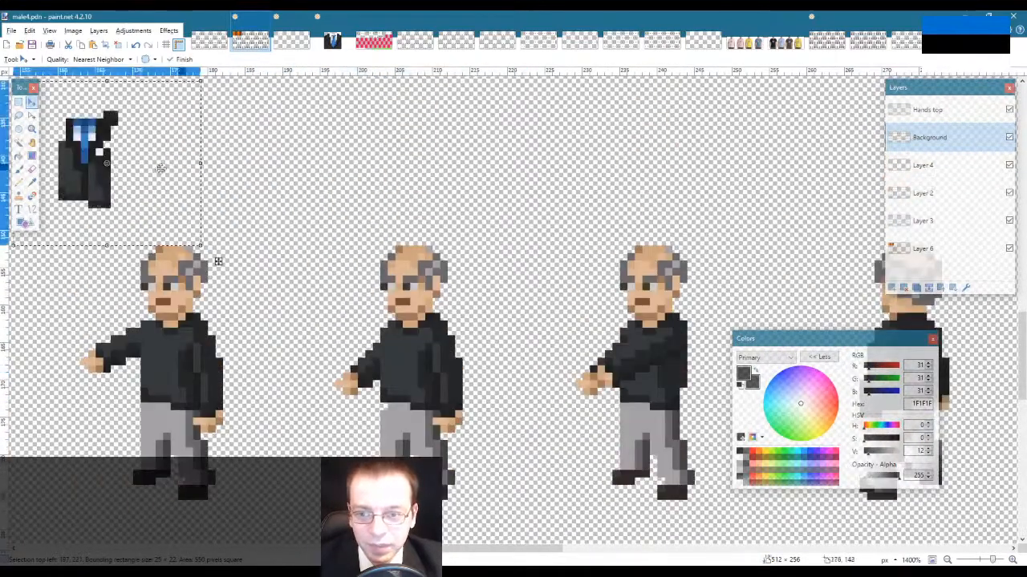
drag(217, 261, 541, 473)
scroll(448, 306, up, 4)
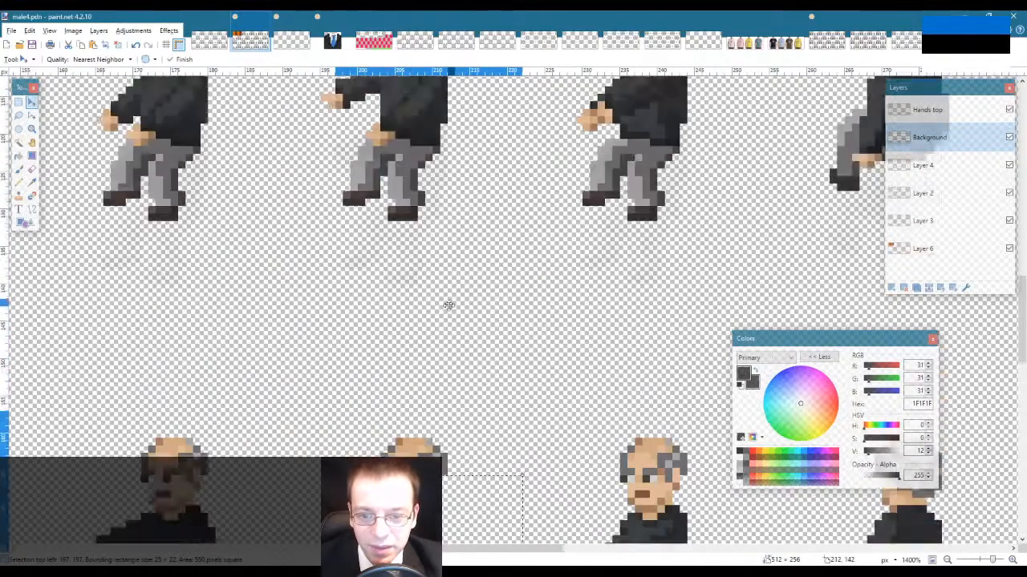
scroll(449, 306, up, 12)
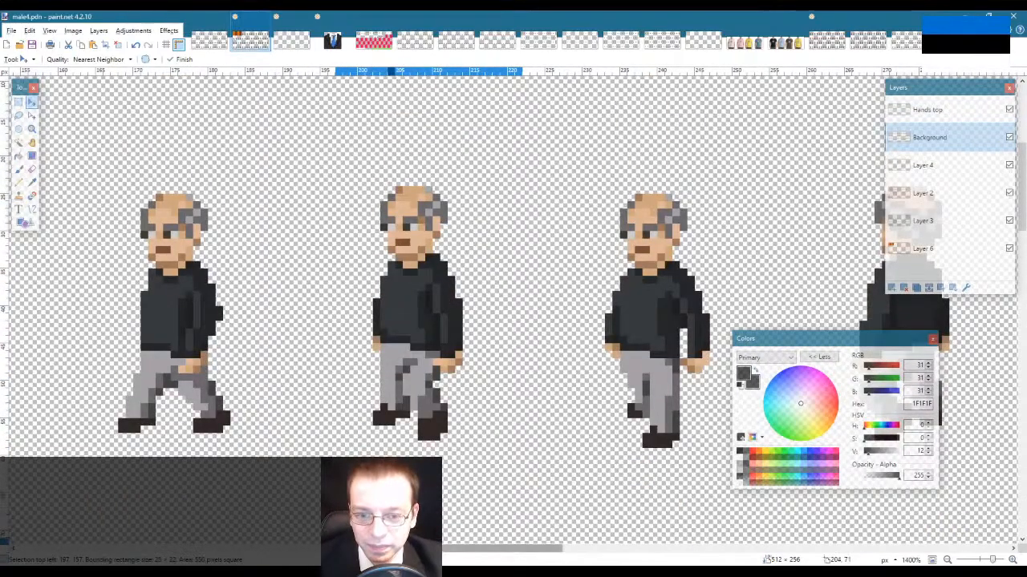
Step: Paste the suit torso onto the seventh-column sprite in the top row, align it with the body, and deselect
mouse_move(391, 548)
mouse_down()
mouse_move(311, 548)
mouse_move(381, 548)
mouse_up()
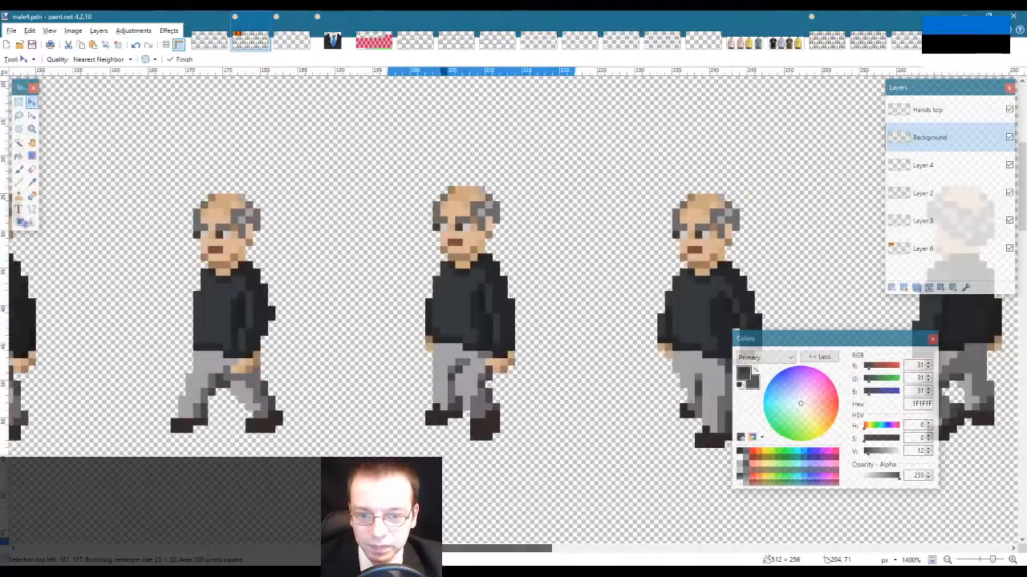
key(ctrl+v)
drag(100, 287, 467, 287)
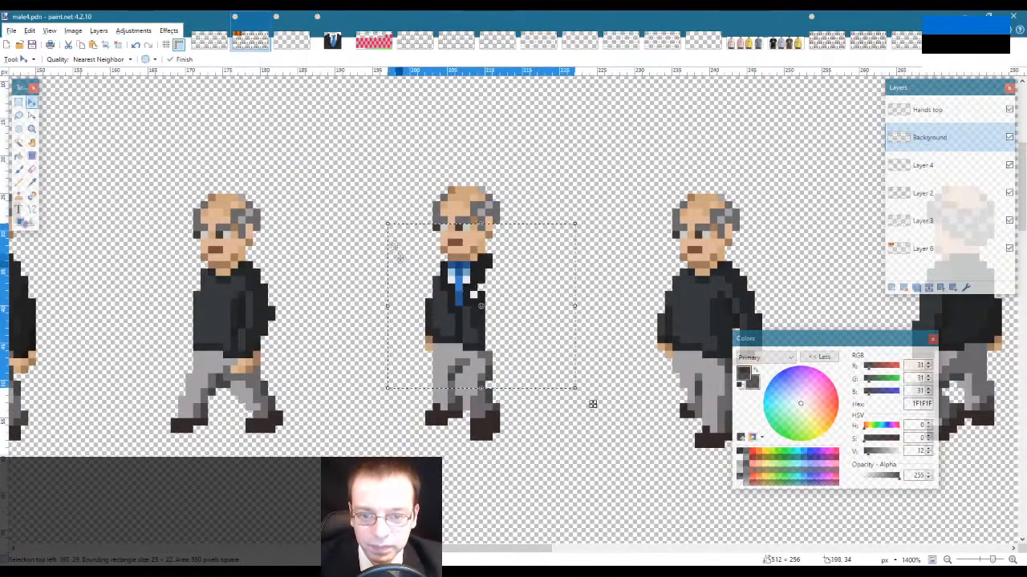
key(s)
click(339, 193)
Step: On the Hands top layer, copy the fifth-column sprite's dark-sleeved arm and place it on the seventh-column sprite in the top row
scroll(590, 404, left, 5)
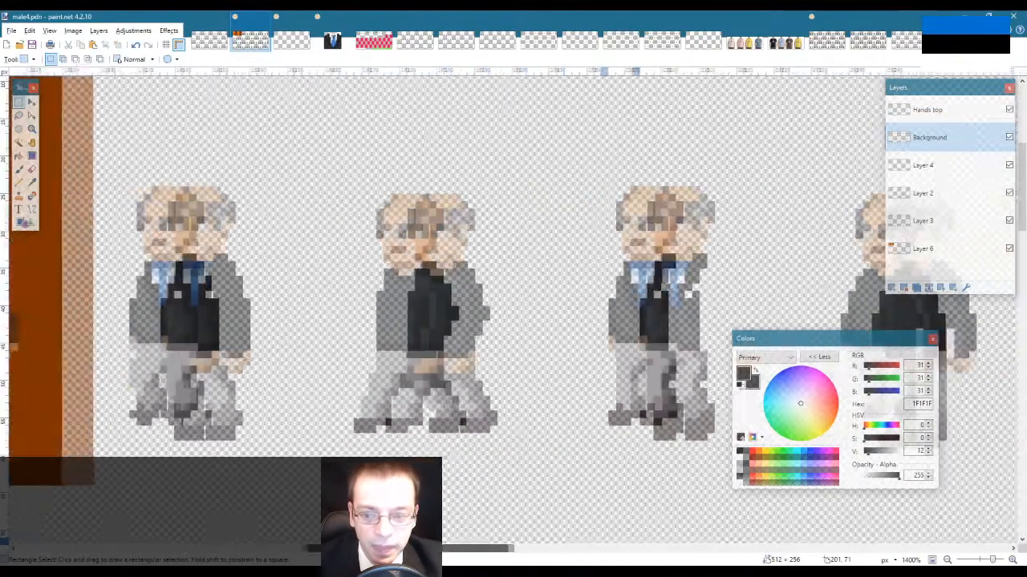
click(929, 114)
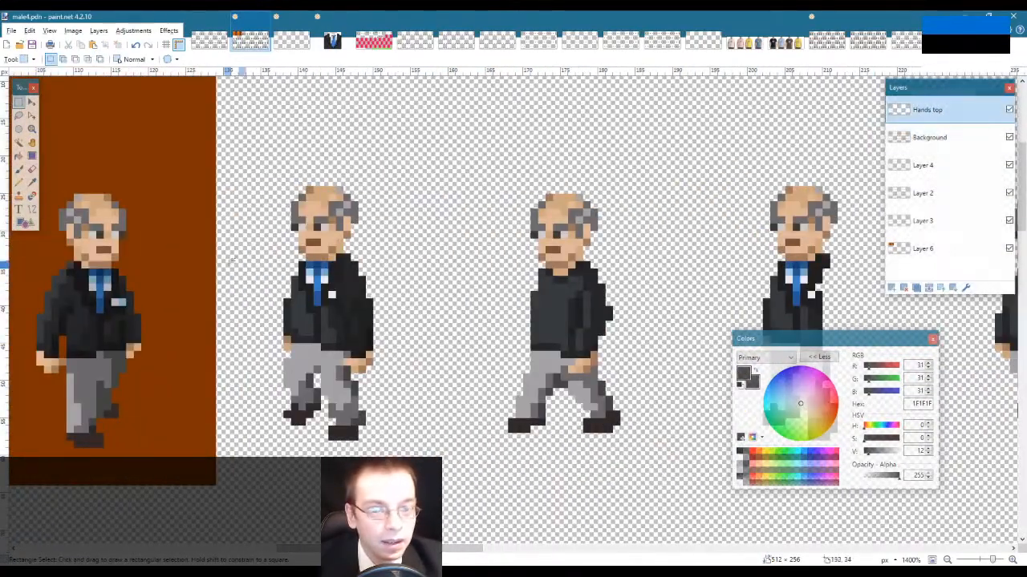
drag(260, 157, 425, 448)
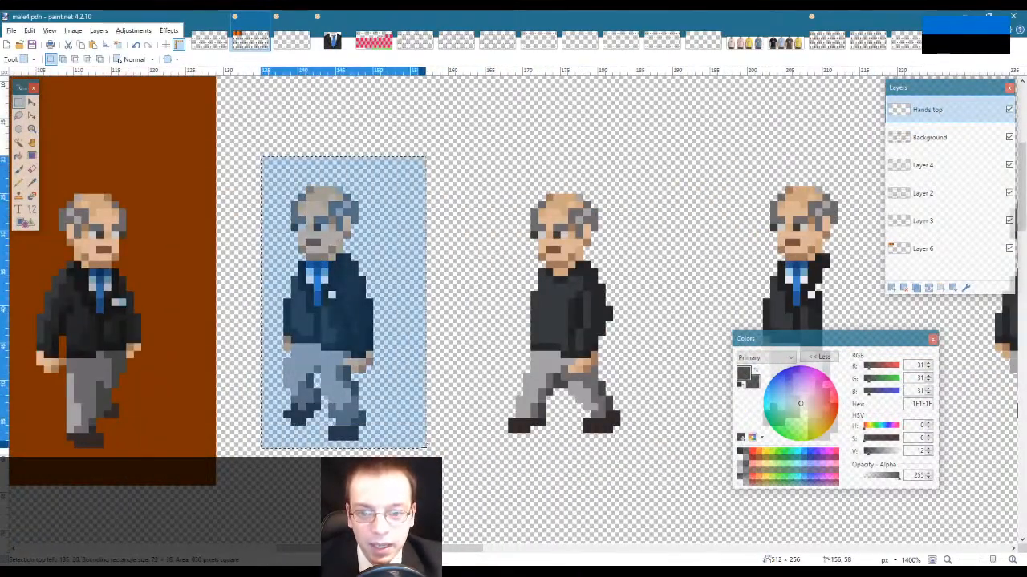
key(s)
key(s)
key(s)
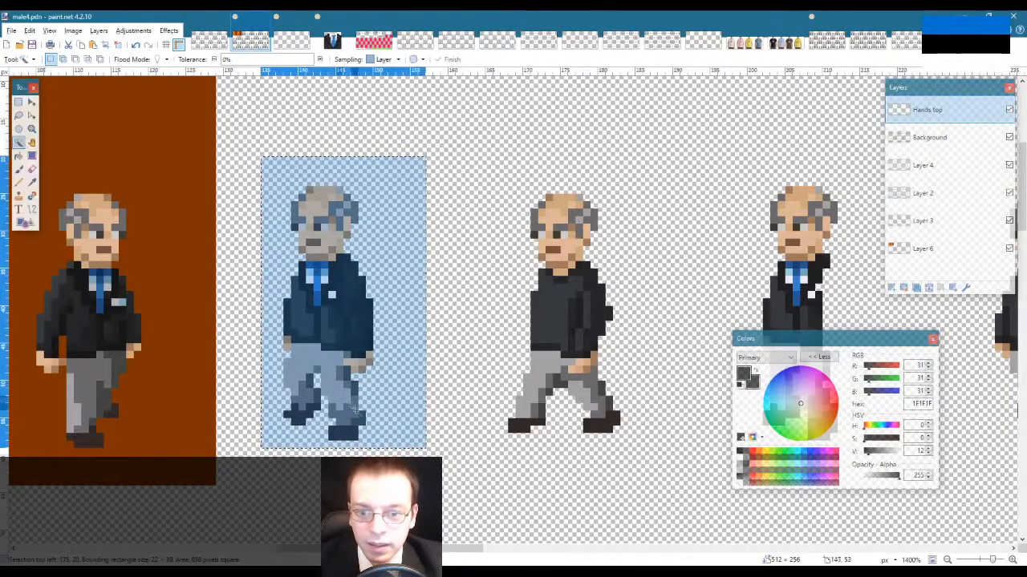
alt+click(389, 400)
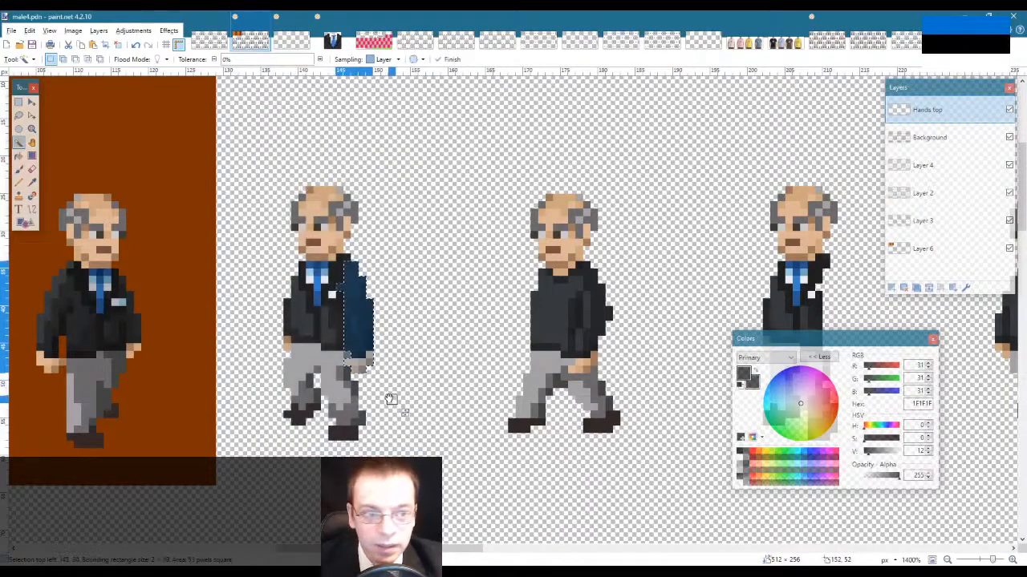
key(m)
drag(812, 344, 834, 297)
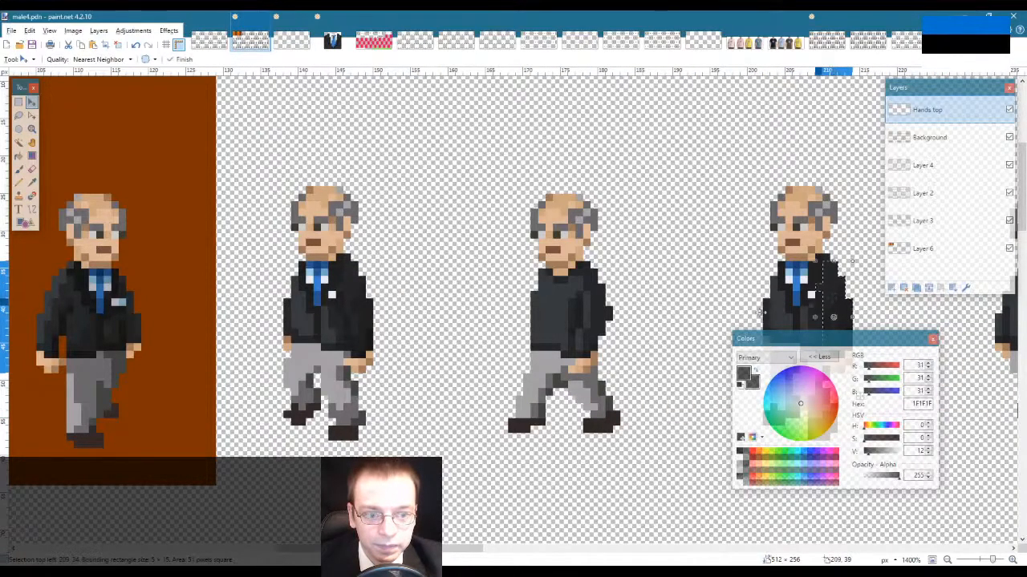
Step: Paste the sleeved arm onto the fifth-column seated sprite in the second row, aligning it with the shoulder
scroll(616, 345, down, 5)
scroll(616, 345, down, 1)
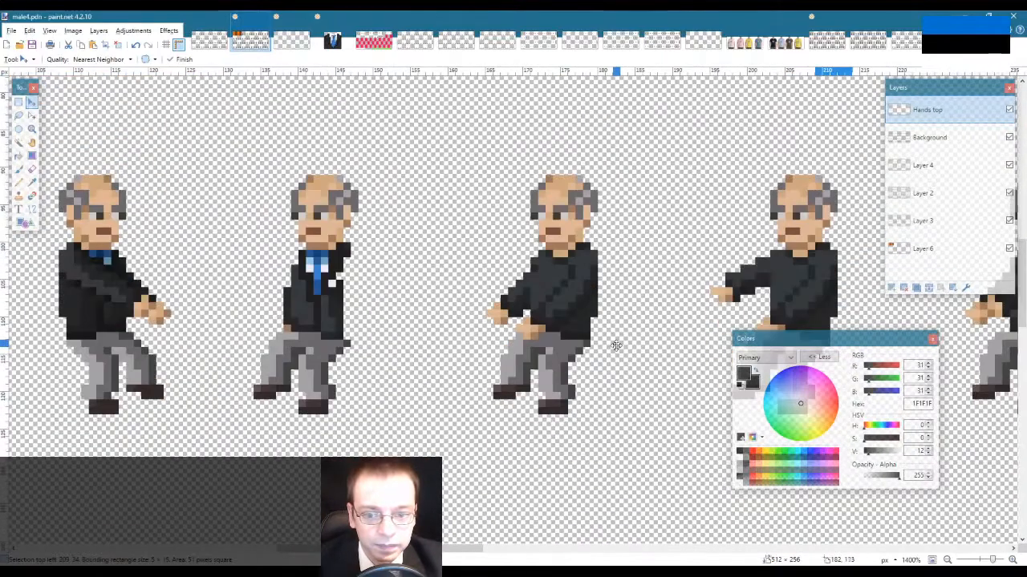
key(ctrl+v)
drag(363, 136, 360, 306)
Step: Paste the sleeved arm onto the fifth-column sprite in the third row and fit it to the shoulder
scroll(488, 435, down, 3)
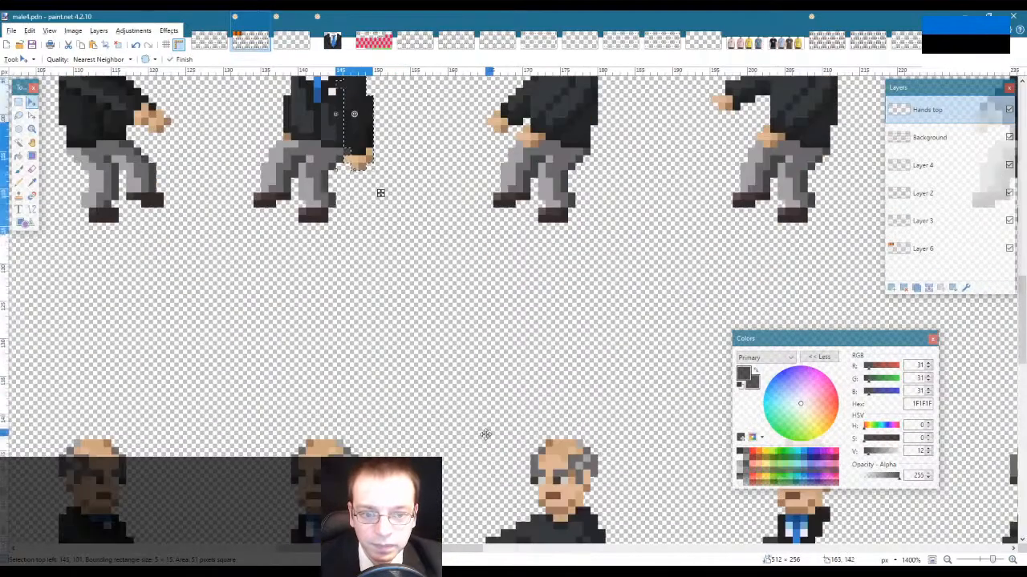
scroll(481, 431, up, 4)
key(ctrl+z)
drag(367, 144, 359, 370)
Step: Paste the sleeved arm onto the seventh-column sprite in the third row, closing the gap beside the badge
drag(389, 549, 506, 554)
key(ctrl+z)
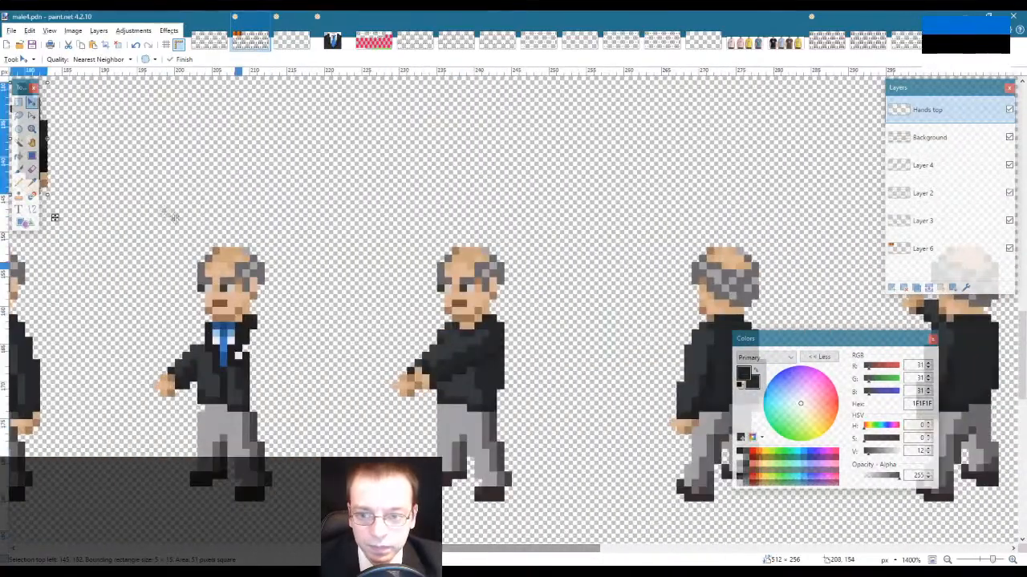
drag(408, 550, 365, 549)
drag(261, 217, 494, 457)
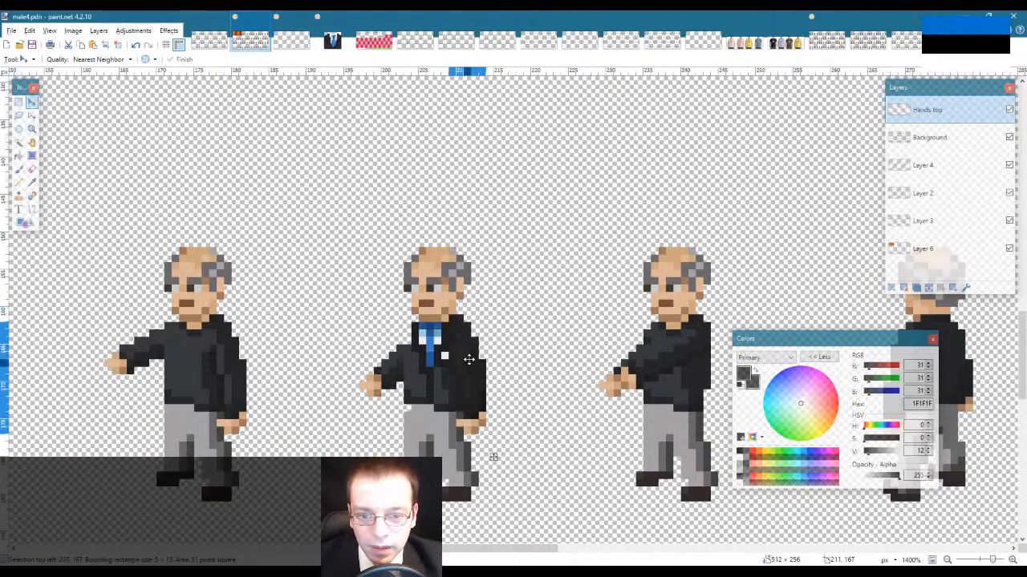
scroll(513, 350, down, 5)
scroll(518, 353, up, 3)
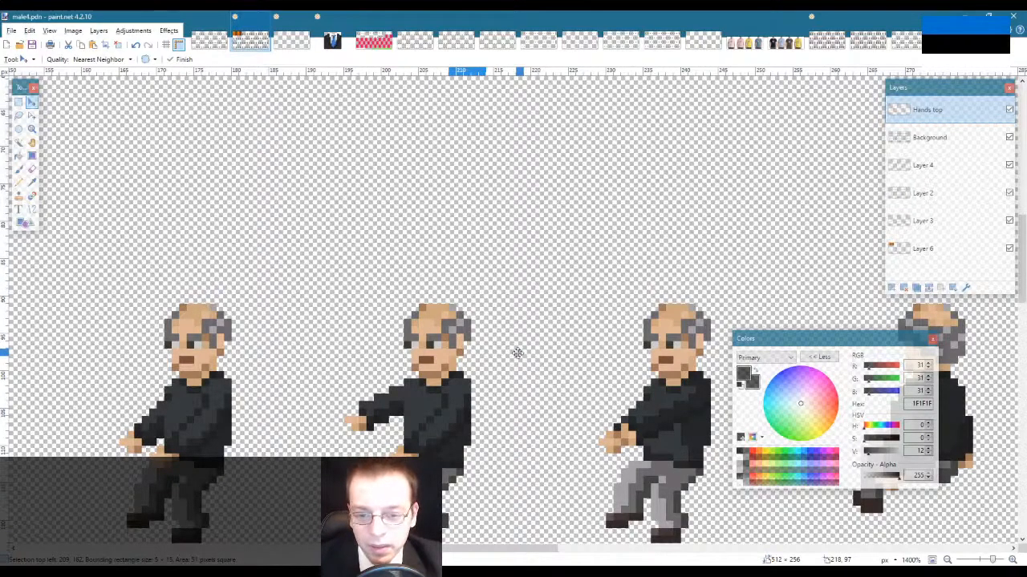
scroll(518, 353, down, 9)
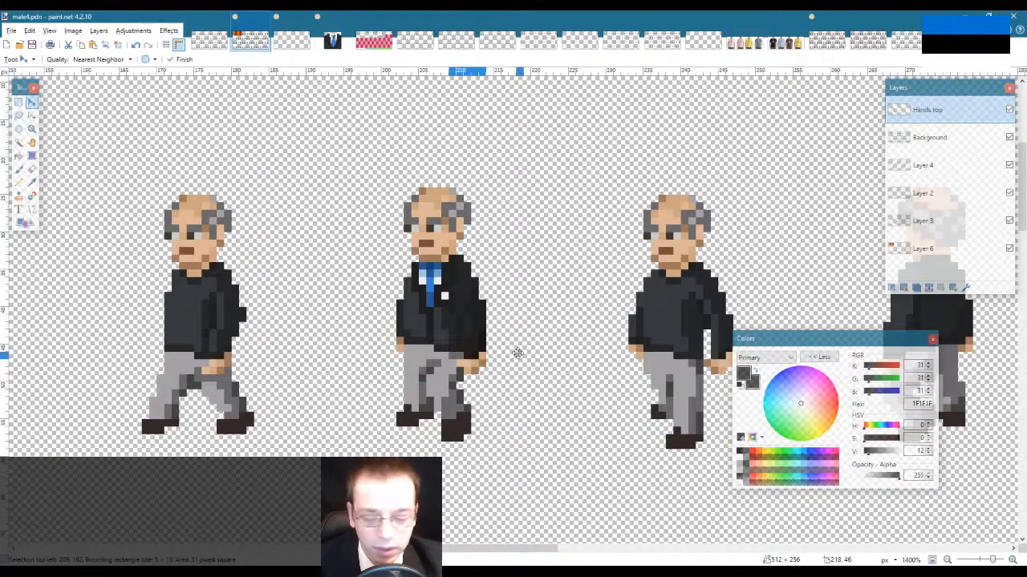
scroll(518, 352, down, 5)
scroll(519, 353, up, 4)
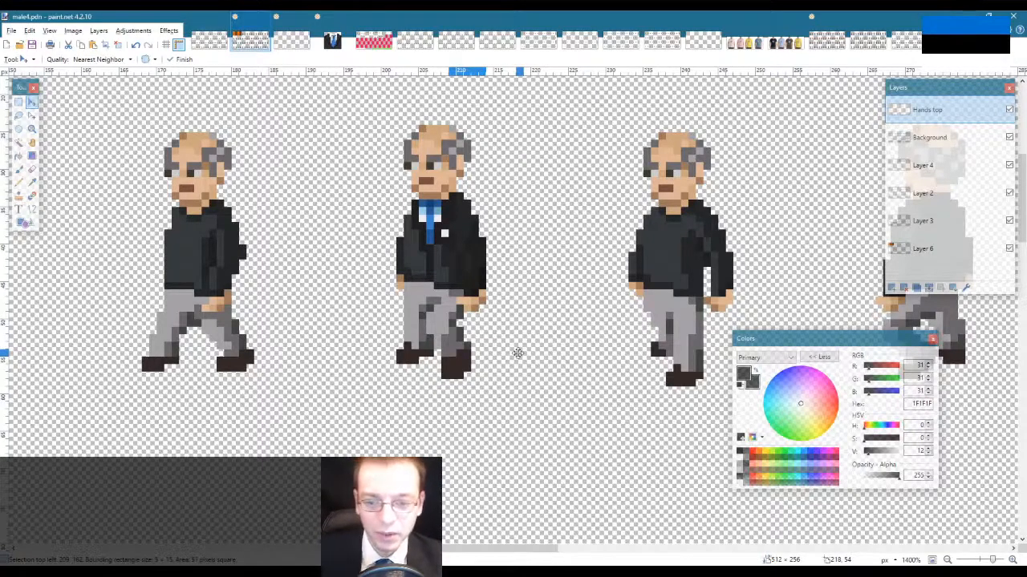
key(alt+Tab)
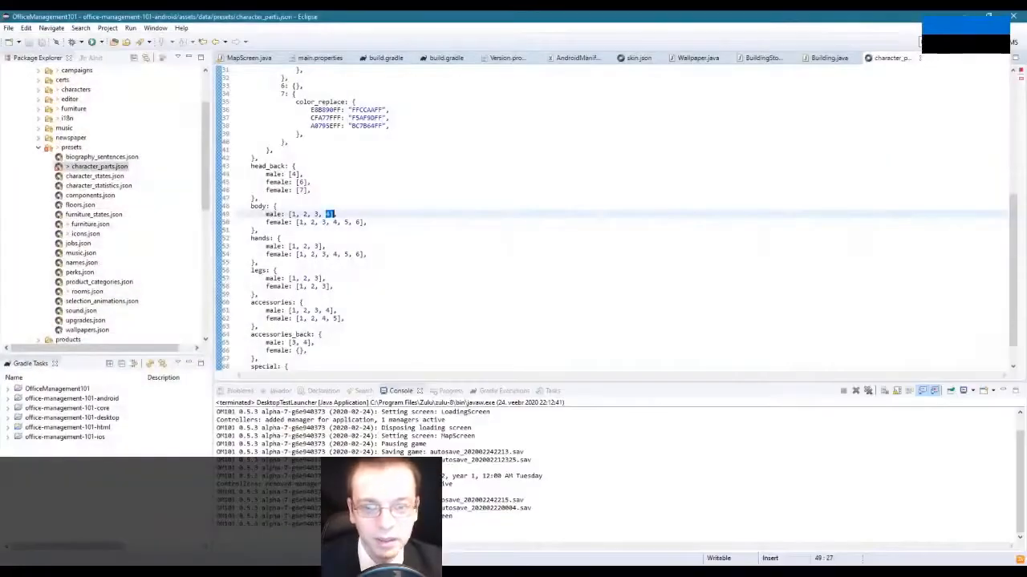
key(alt+Tab)
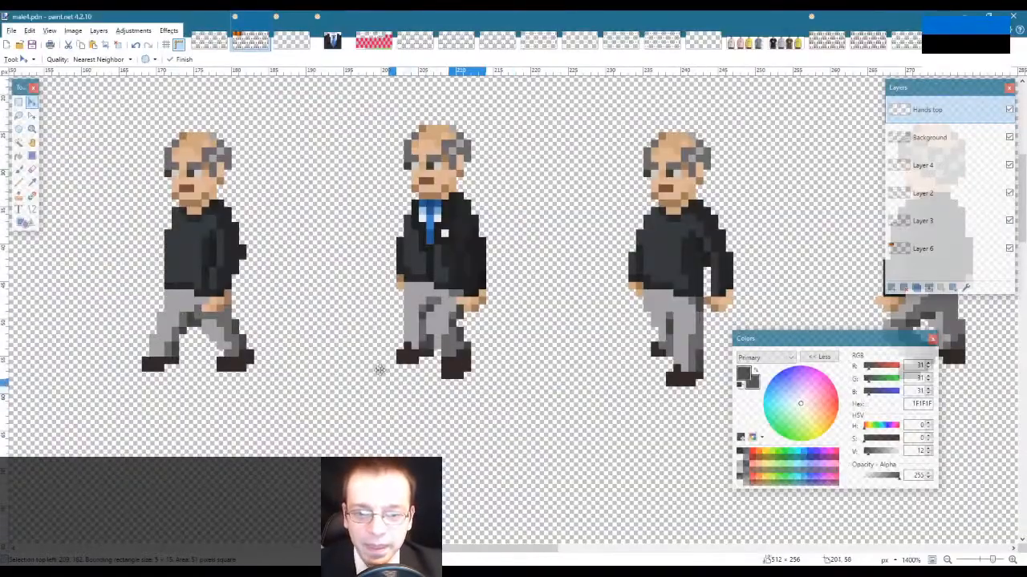
Step: Review all four sprite rows for suit sprites that still lack the sleeved arm
drag(447, 551, 405, 551)
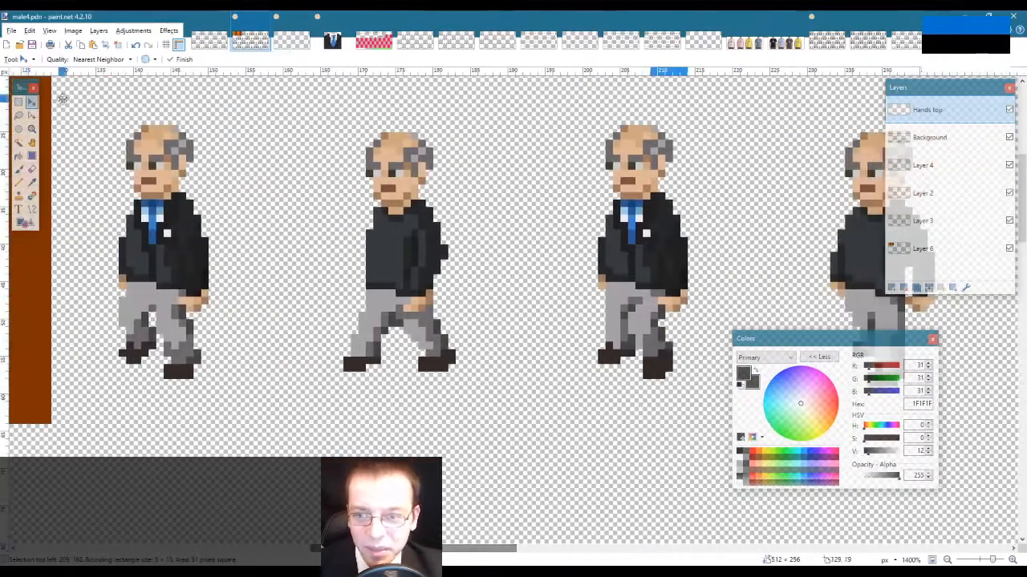
click(31, 130)
right_click(481, 318)
right_click(482, 318)
right_click(482, 317)
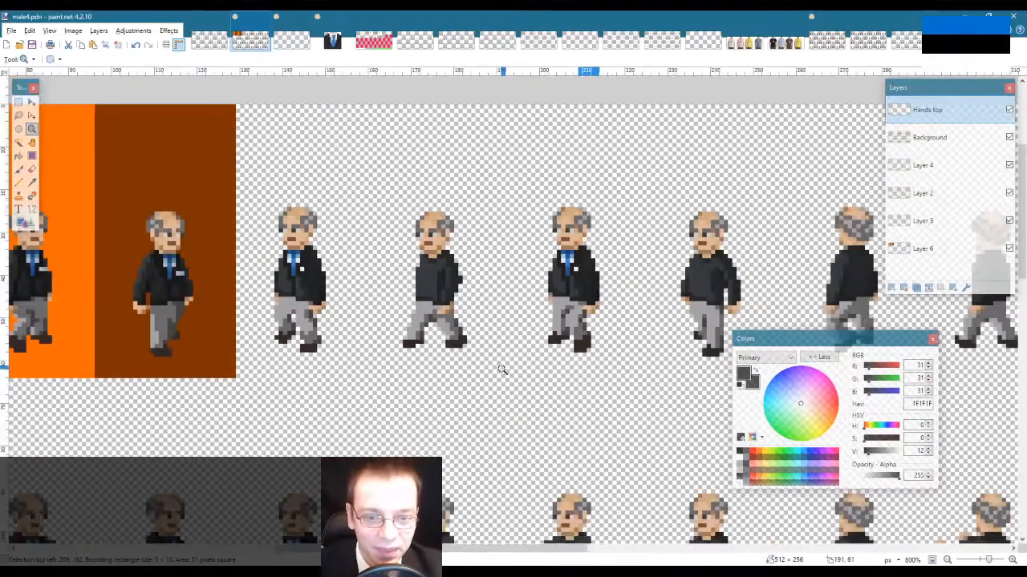
right_click(502, 369)
right_click(503, 369)
right_click(503, 369)
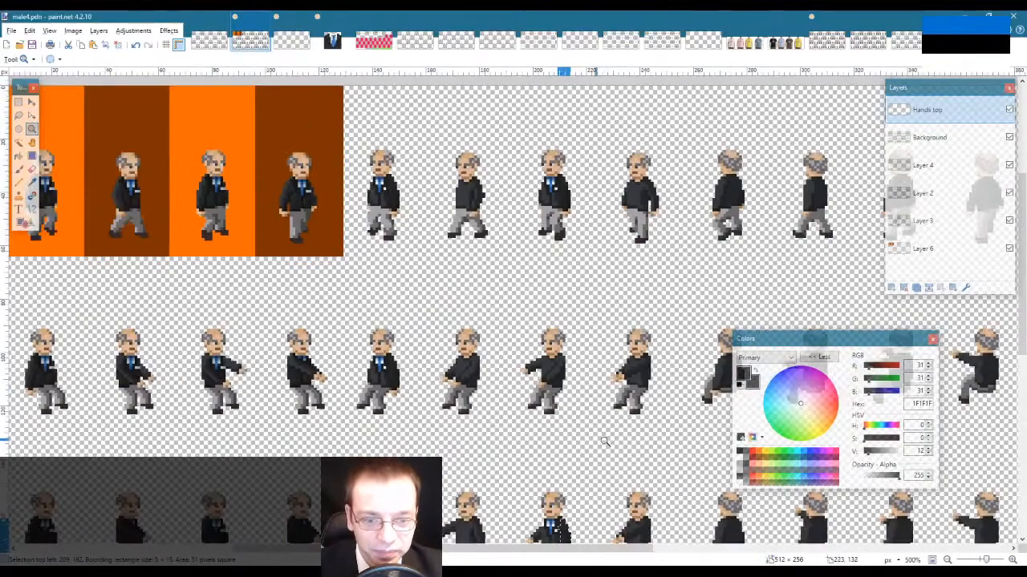
scroll(641, 437, down, 3)
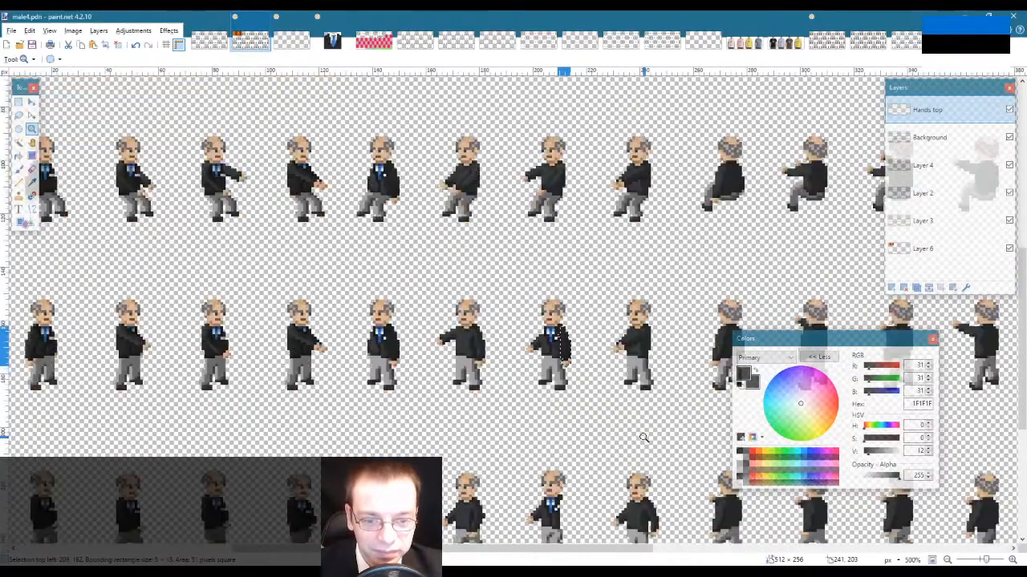
scroll(642, 437, up, 1)
Step: Paste the sleeved arm onto the seventh-column sprite in the bottom row, align it with the shoulder, and deselect
click(587, 399)
click(569, 389)
click(568, 388)
click(566, 387)
click(567, 386)
click(566, 386)
click(566, 387)
key(m)
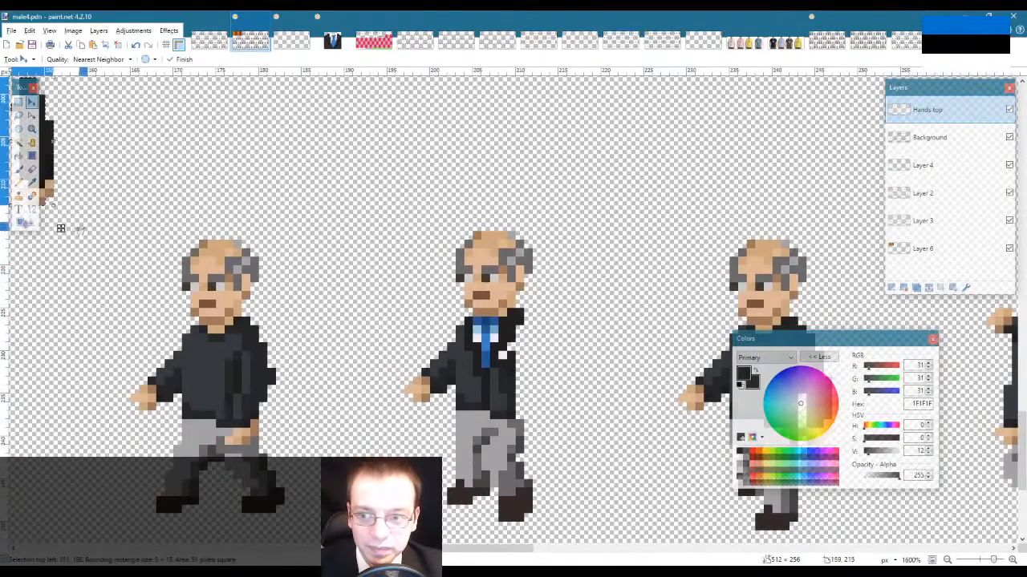
drag(60, 229, 558, 469)
key(s)
click(570, 172)
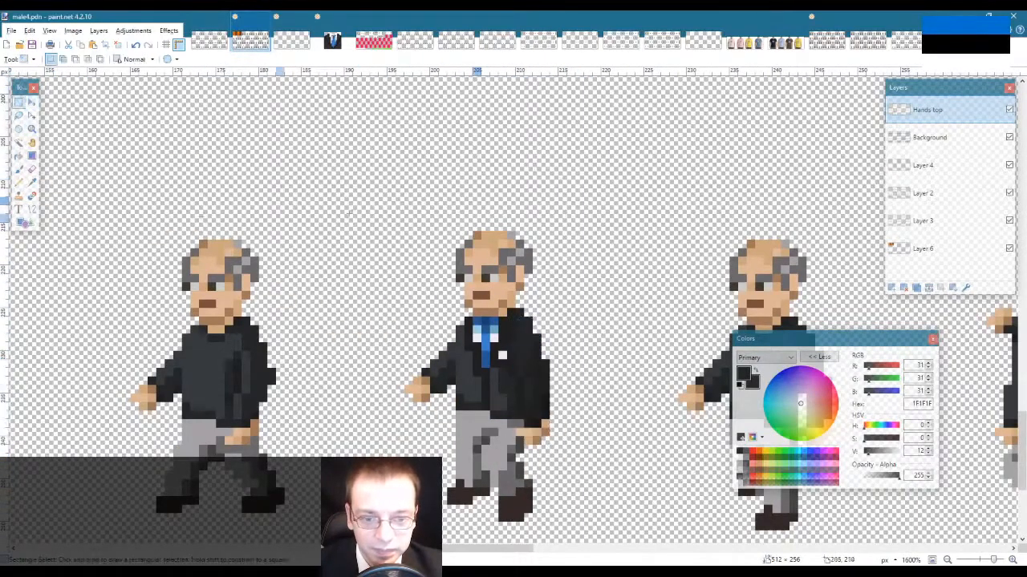
Step: Compare the suit sprites across all rows to check their arms, ties and badges
click(32, 129)
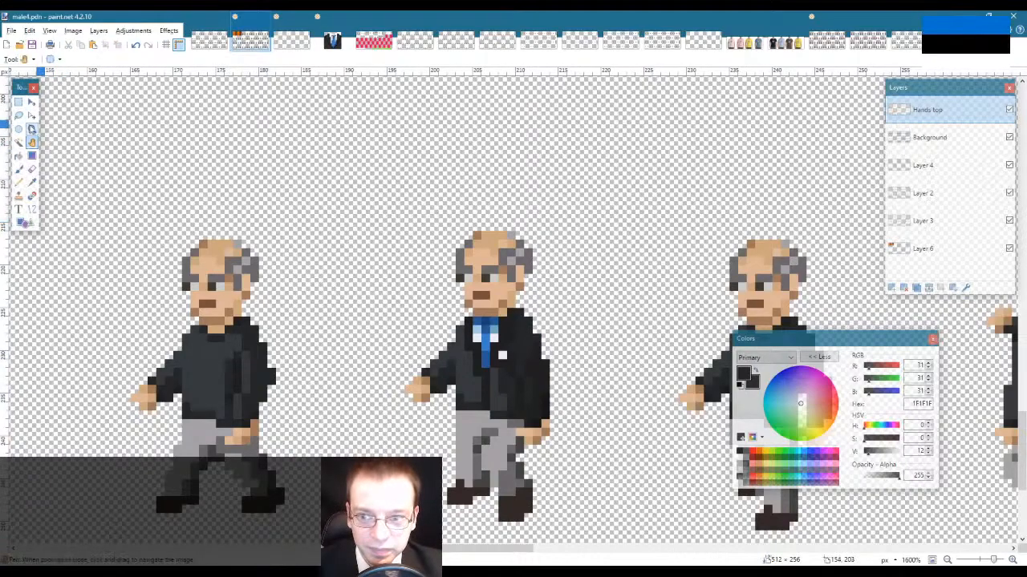
right_click(314, 197)
right_click(314, 196)
right_click(314, 197)
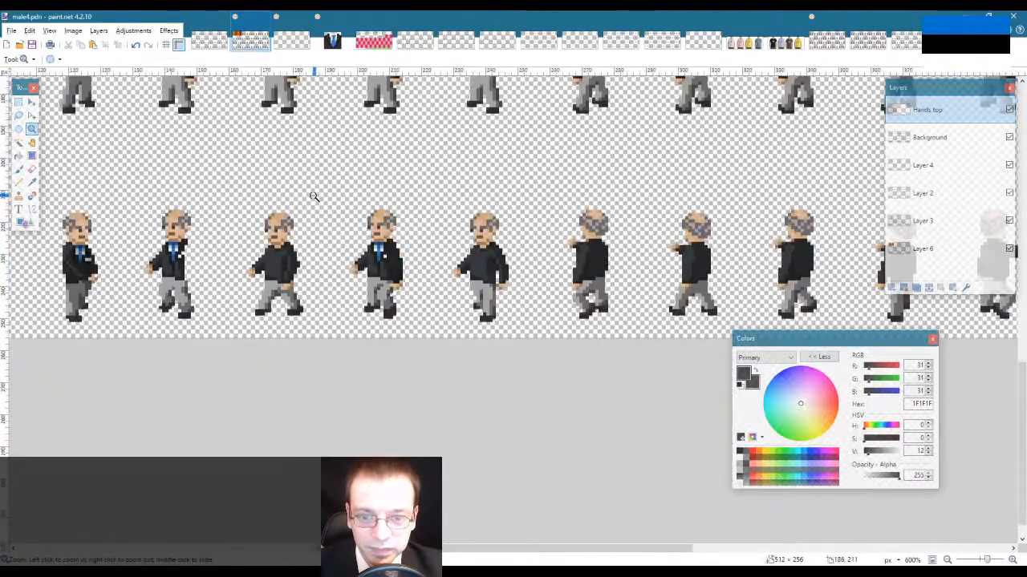
right_click(314, 197)
right_click(313, 196)
drag(499, 551, 466, 552)
scroll(431, 410, up, 3)
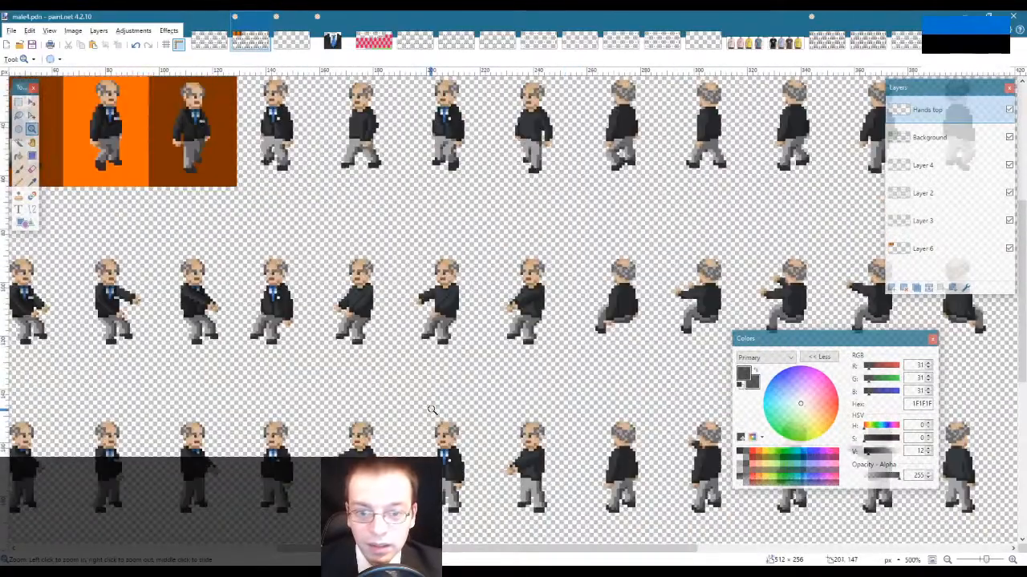
scroll(432, 410, up, 2)
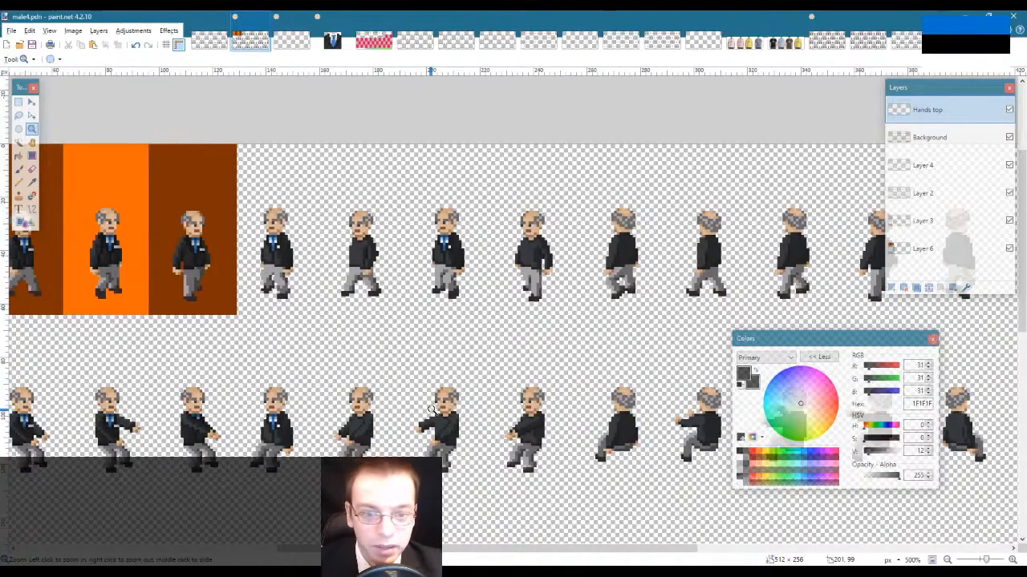
scroll(431, 410, down, 4)
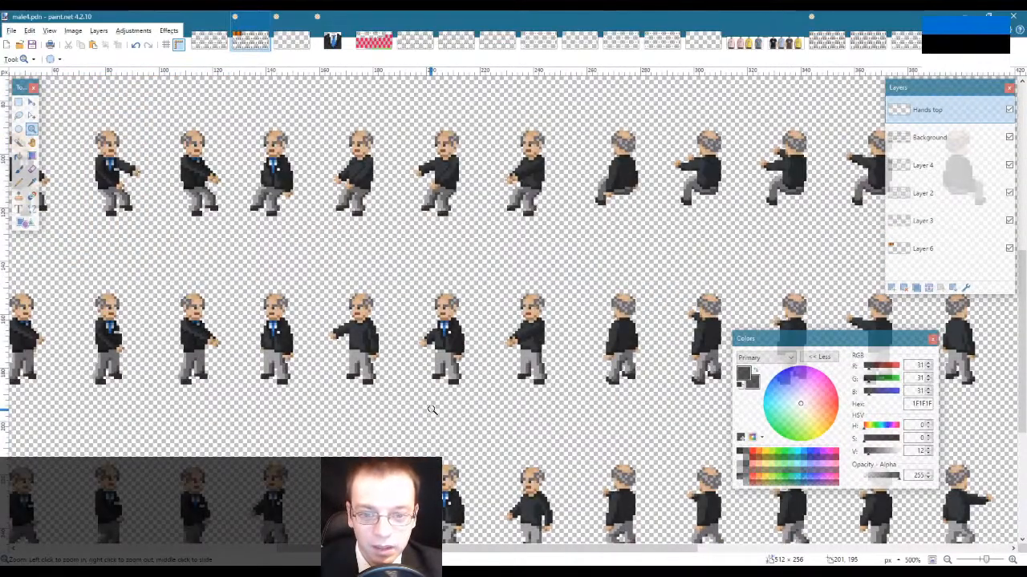
scroll(431, 410, down, 2)
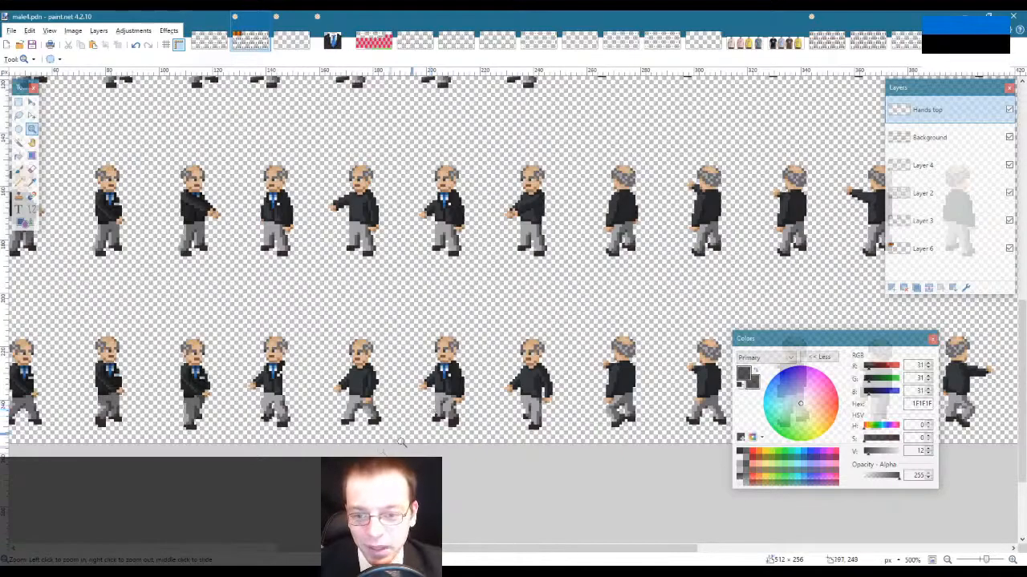
Step: Paste the sleeved arm onto the fifth-column sprite in the bottom row, nudge it into alignment, and deselect
drag(364, 549, 341, 549)
scroll(319, 428, up, 4)
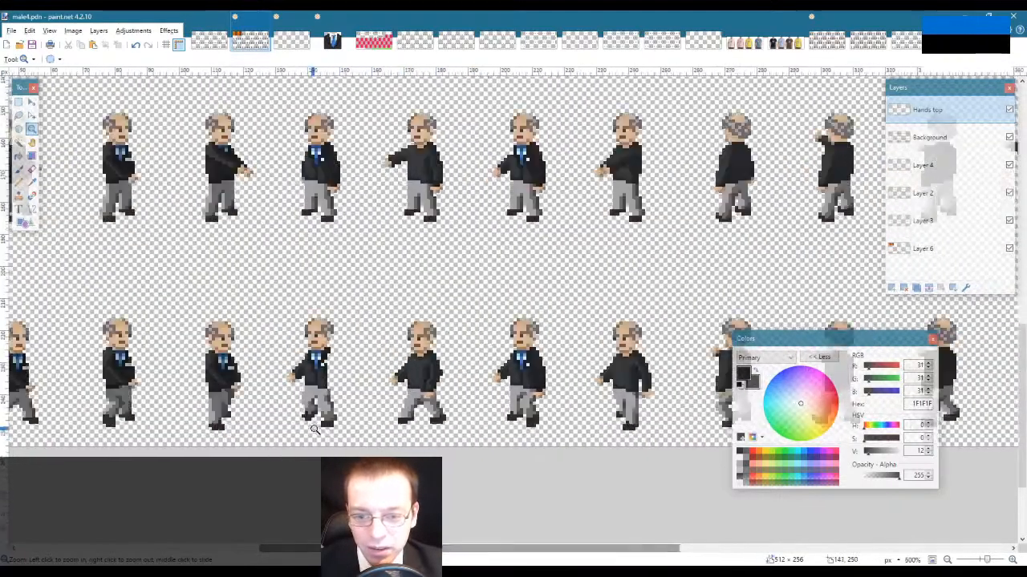
scroll(330, 326, up, 1)
key(ctrl+v)
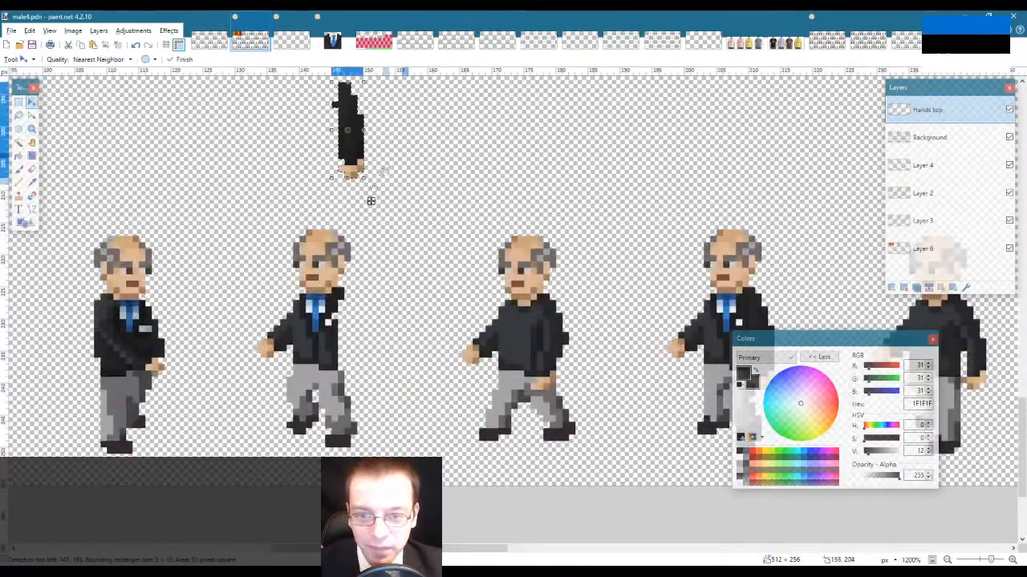
drag(371, 200, 370, 412)
key(Down)
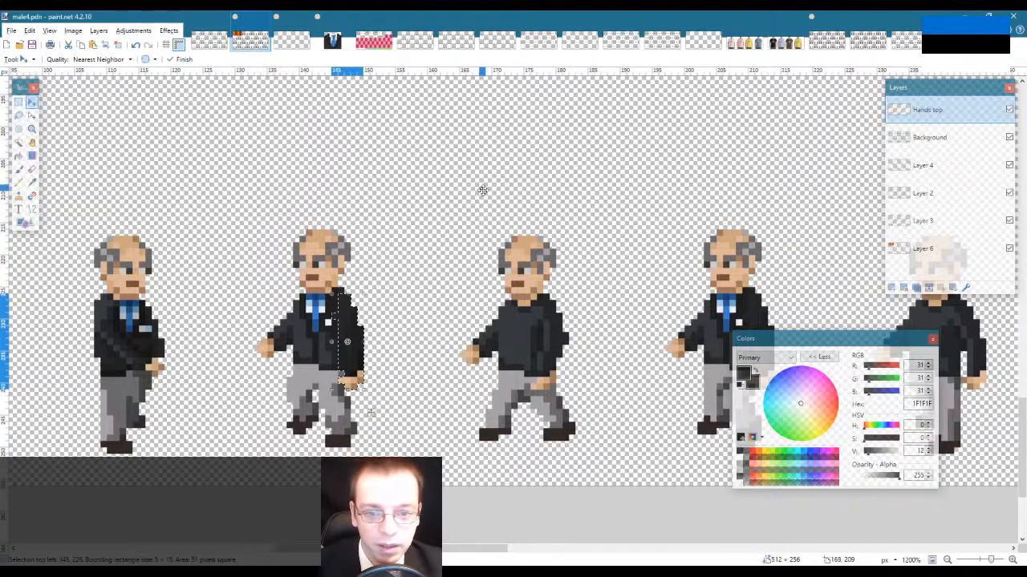
key(s)
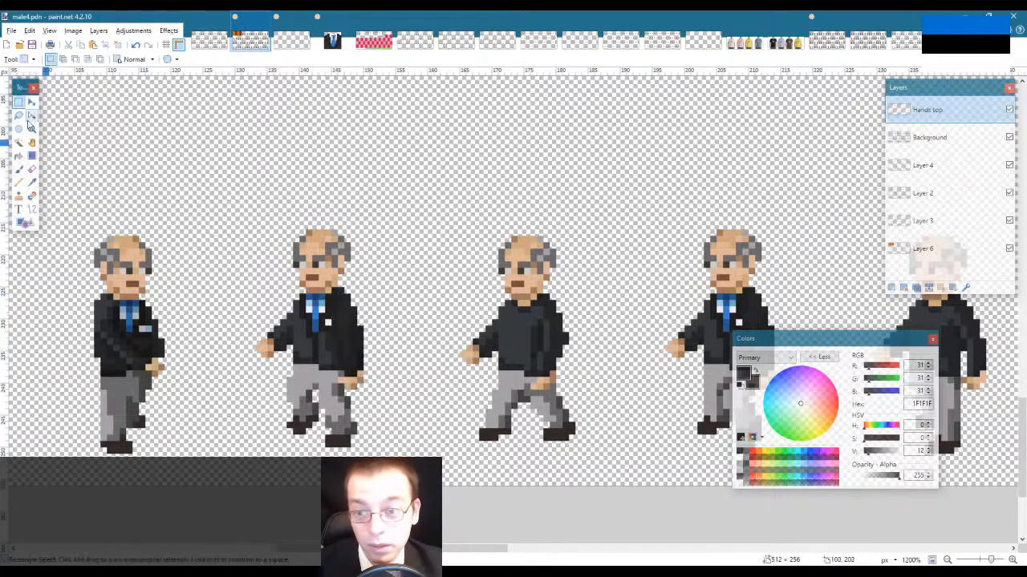
Step: Inspect the second, third and bottom rows for sprites that still need the suit torso
click(32, 132)
right_click(578, 225)
right_click(578, 225)
right_click(578, 224)
right_click(578, 224)
scroll(665, 339, up, 2)
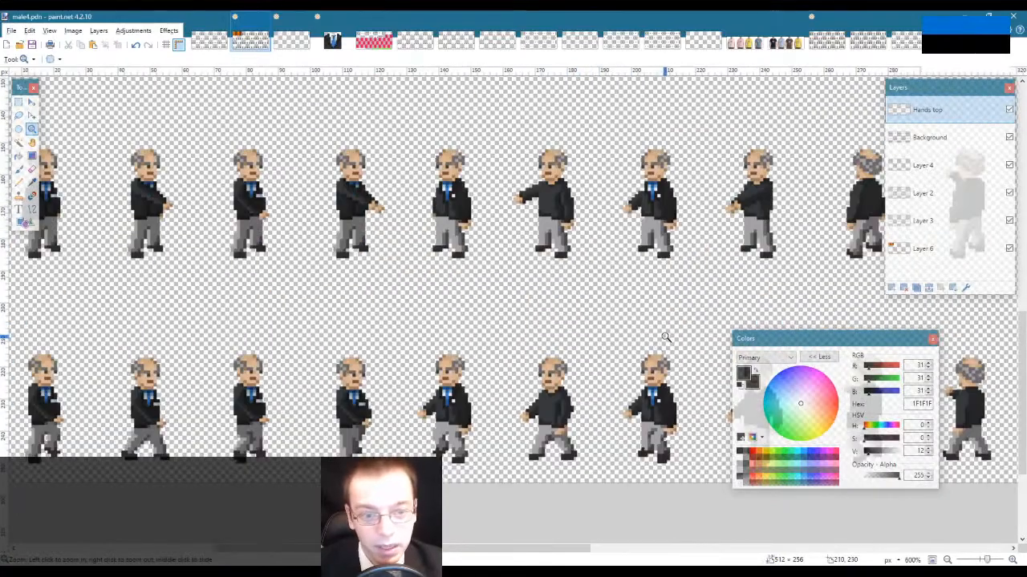
drag(415, 548, 485, 562)
scroll(453, 381, up, 2)
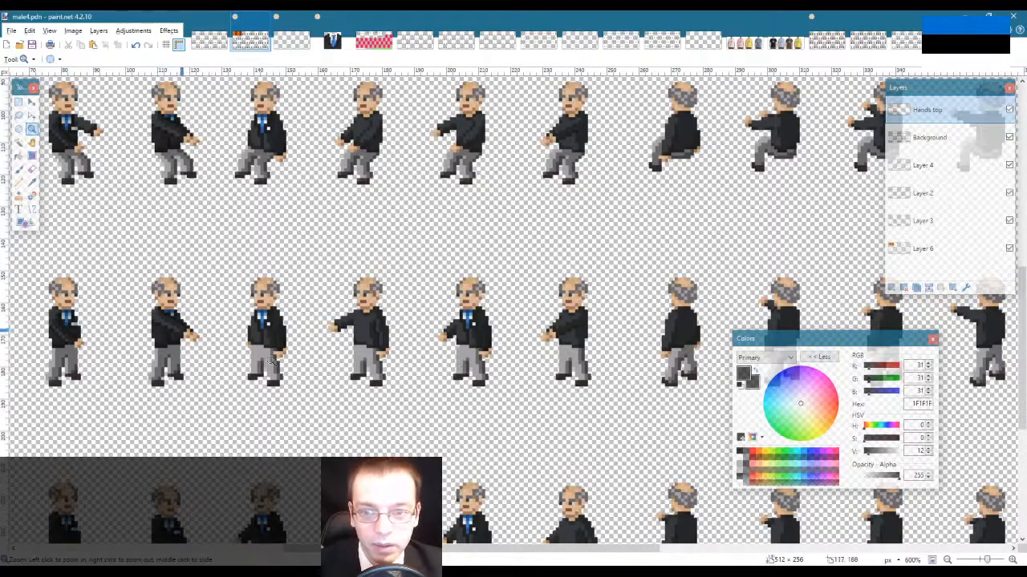
Step: Compare the suit sprites in the first three rows, ending on the front-facing sprites in the third row
scroll(421, 405, up, 3)
scroll(421, 405, up, 1)
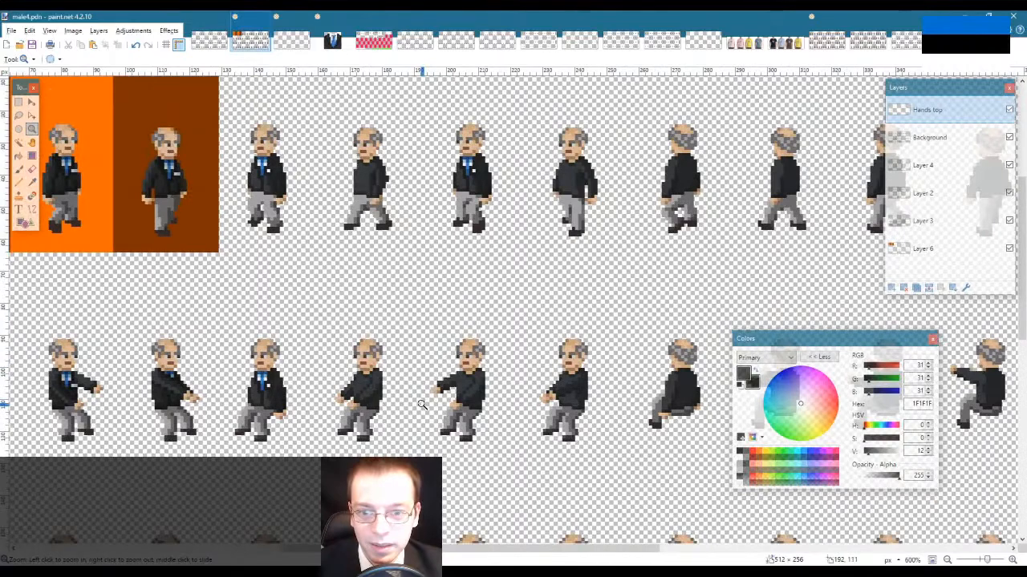
scroll(421, 405, down, 3)
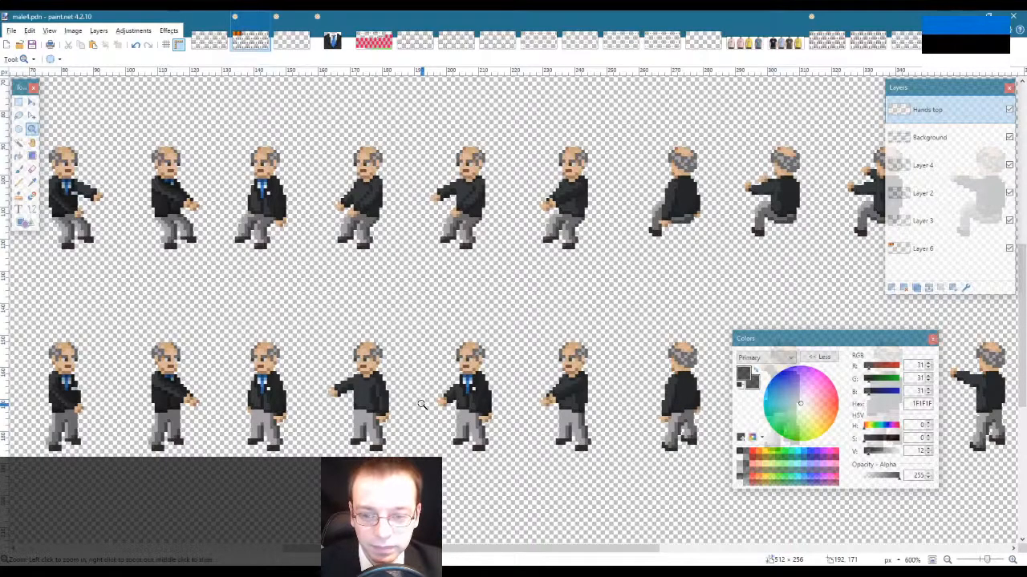
click(455, 397)
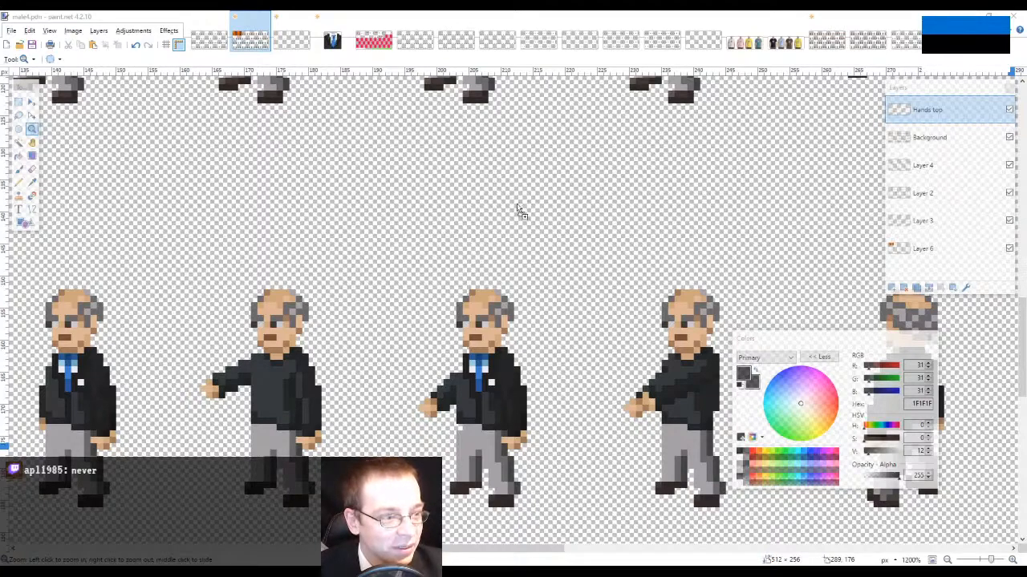
Step: Open the image dream_sekonba3_by_pontus.png for a look, and return to male4.pdn
drag(517, 207, 519, 210)
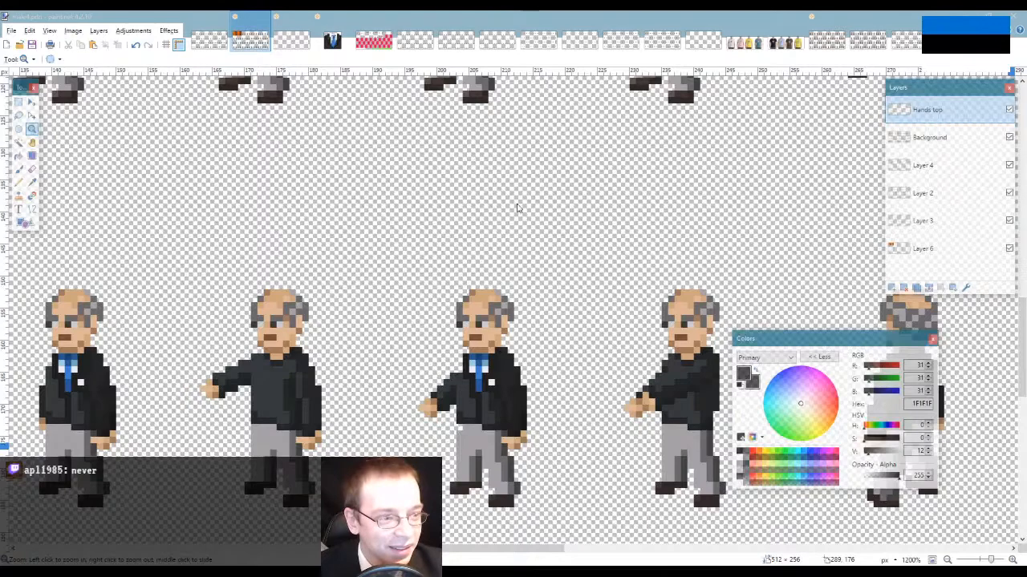
click(510, 301)
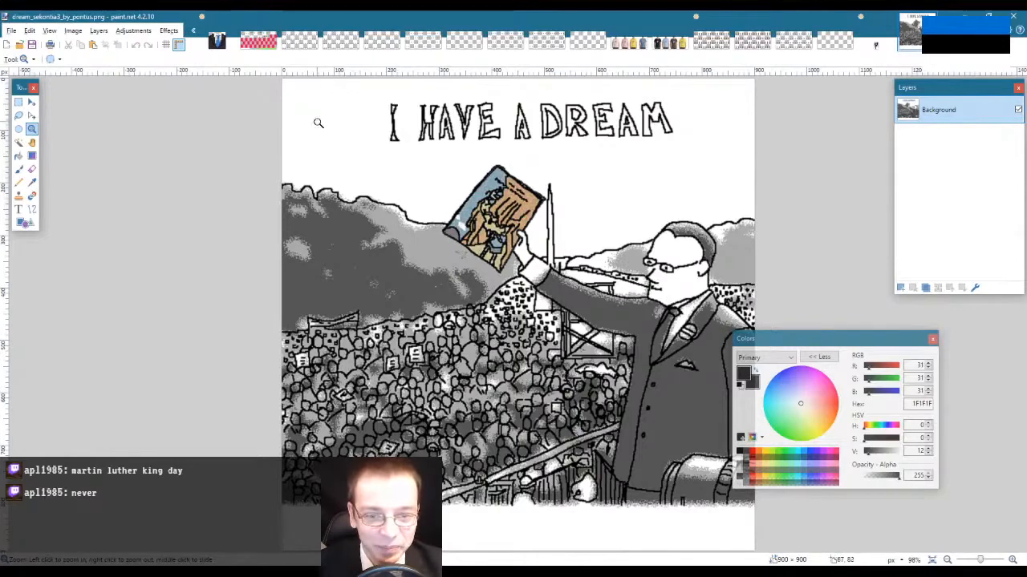
click(257, 42)
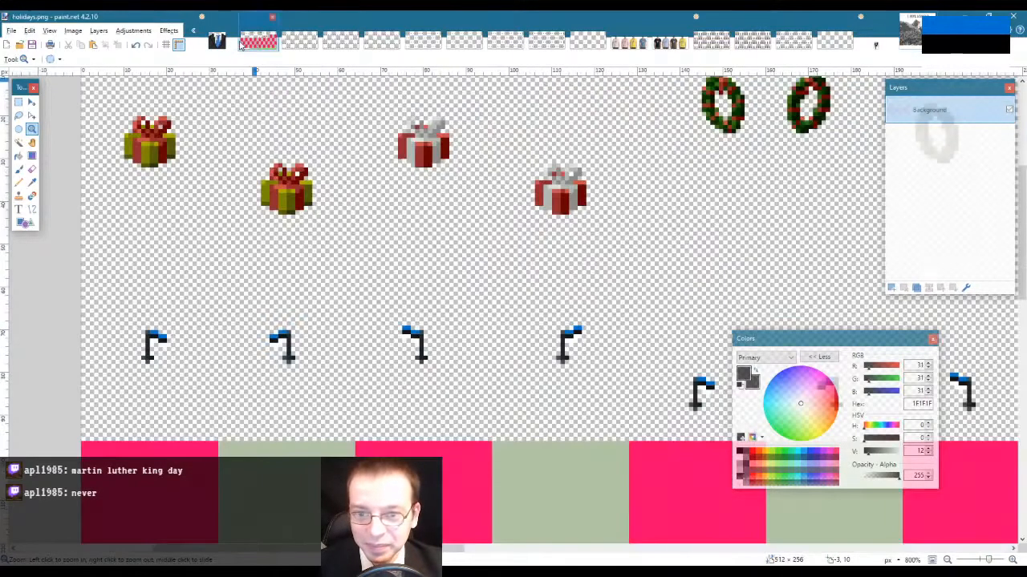
scroll(226, 43, up, 3)
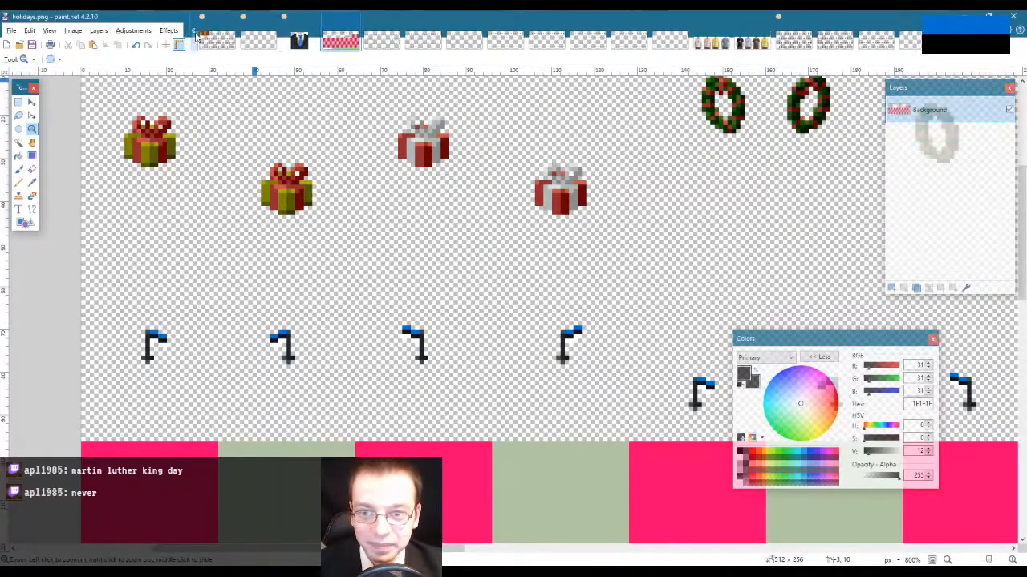
click(253, 43)
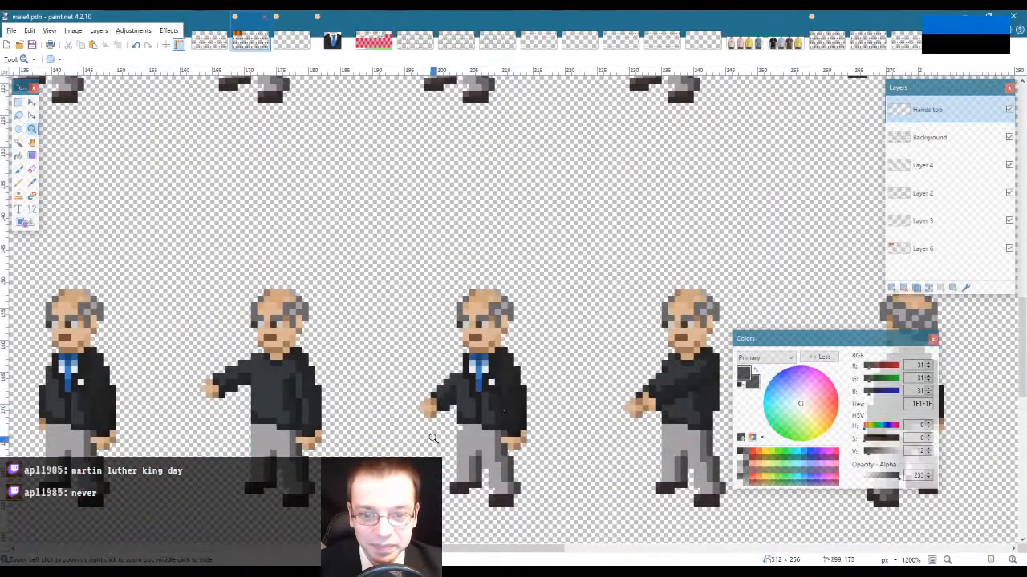
Step: Sample the dark grey 353A3D on Layer 4 at the seventh-column sprite's shoulder in the third row, and activate the Pencil tool
click(455, 401)
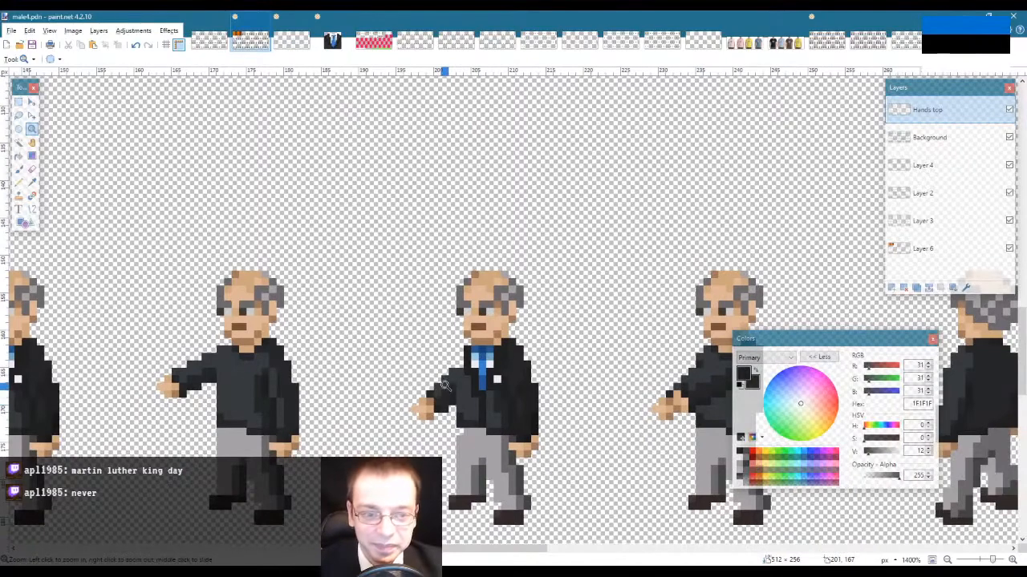
click(926, 170)
key(k)
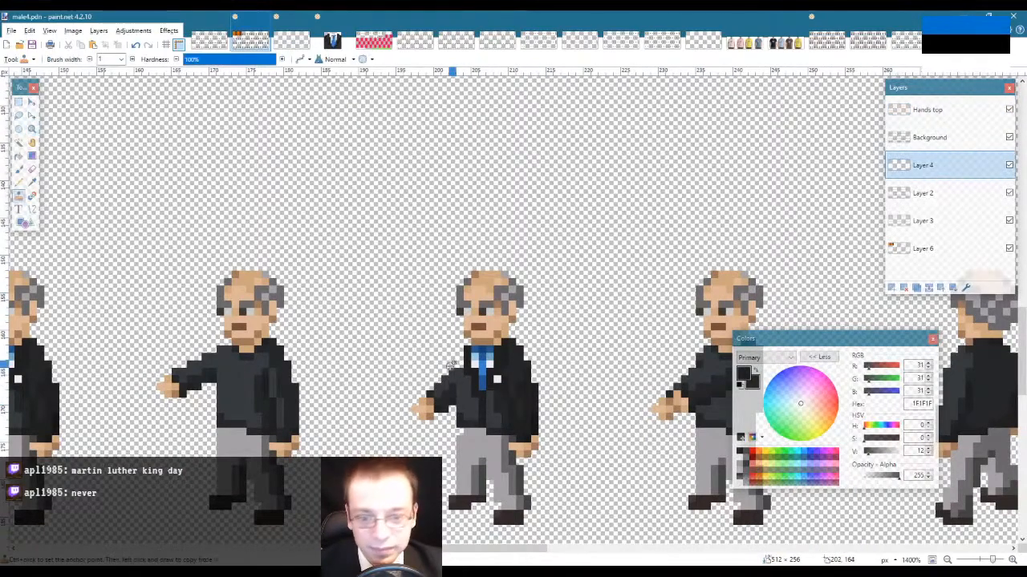
click(455, 362)
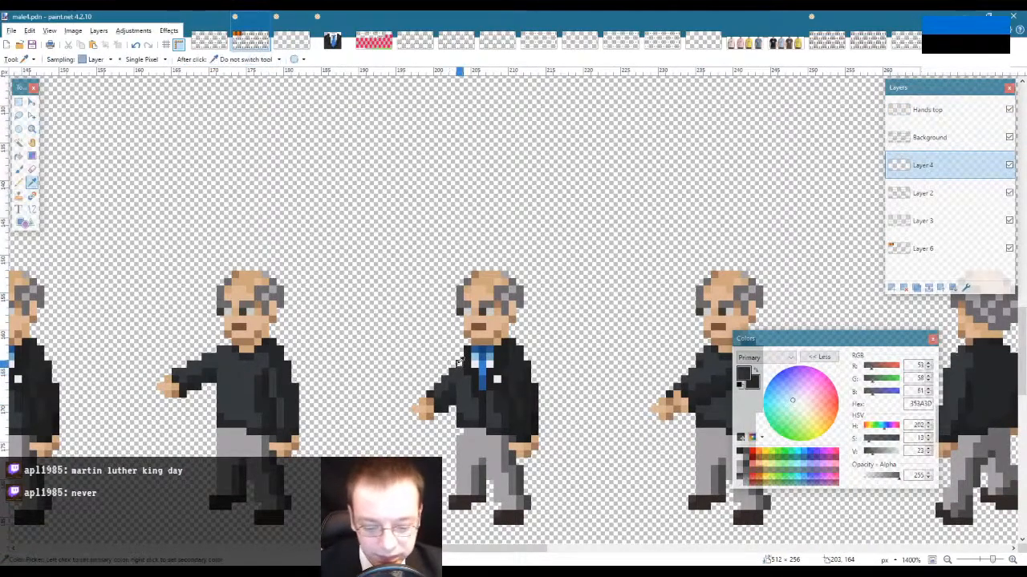
key(p)
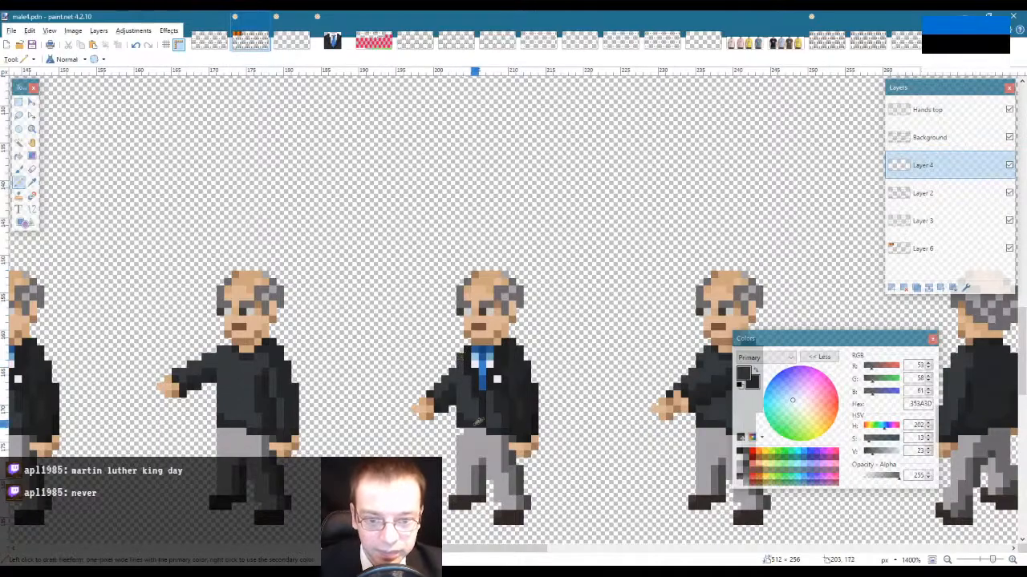
Step: Inspect every sprite row at a lower magnification for jackets without shirt and tie
key(z)
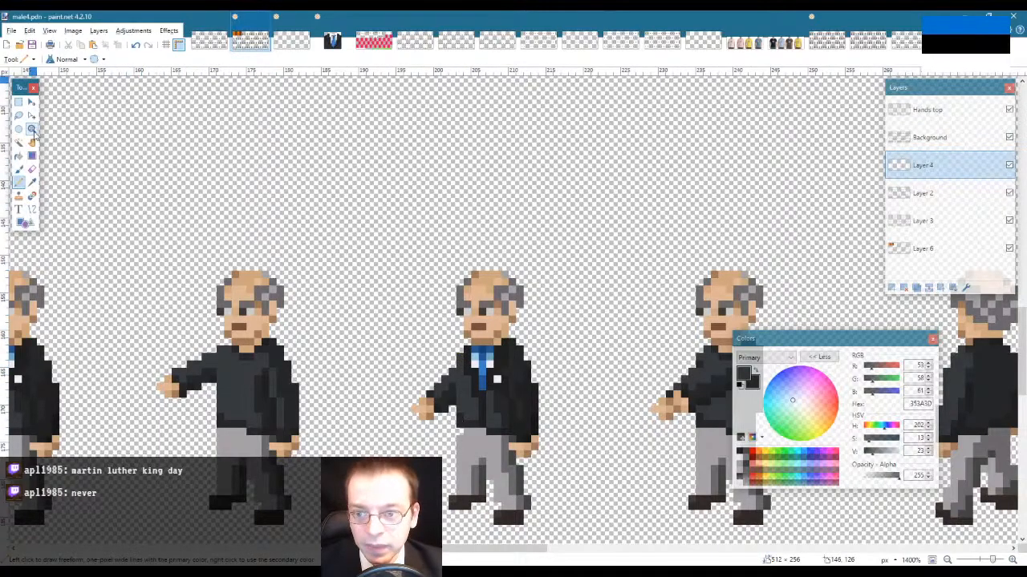
right_click(239, 285)
right_click(239, 284)
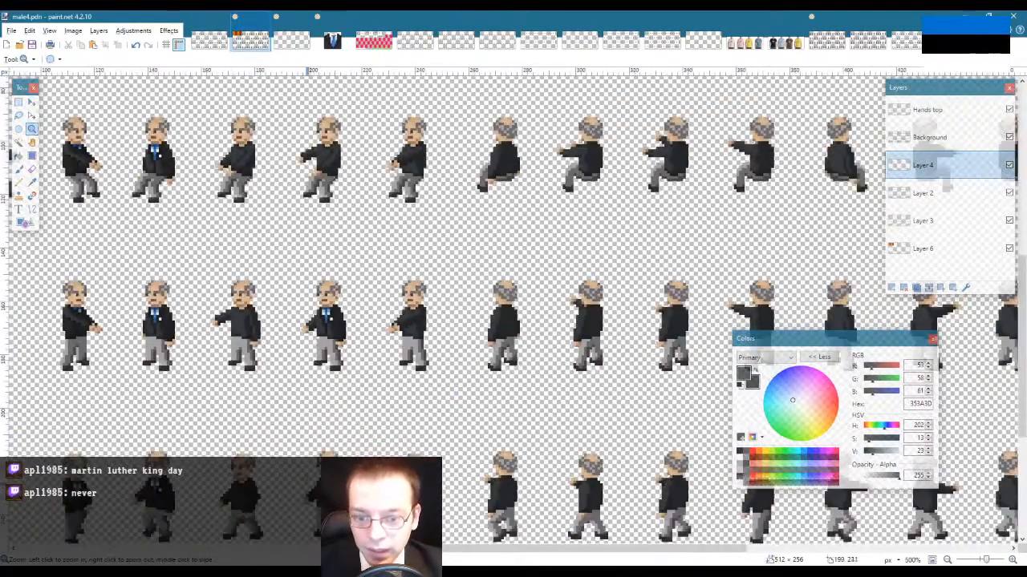
click(301, 471)
drag(397, 549, 330, 548)
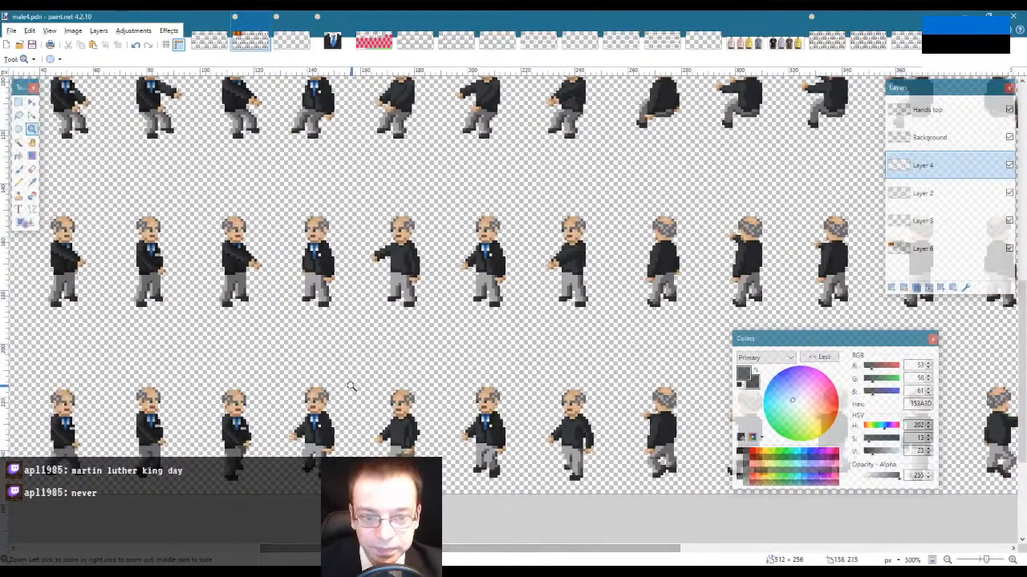
scroll(351, 386, up, 3)
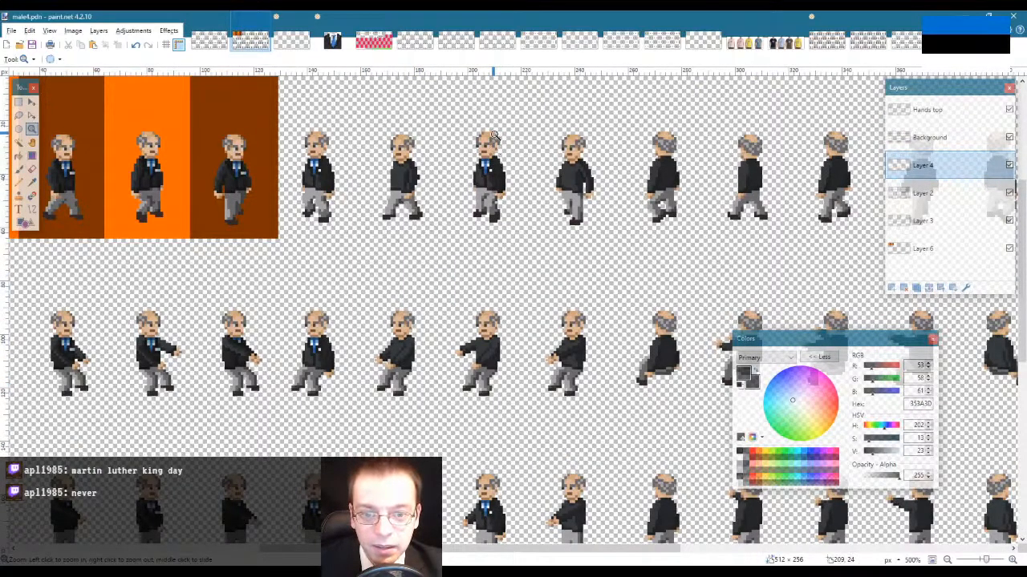
scroll(494, 135, down, 3)
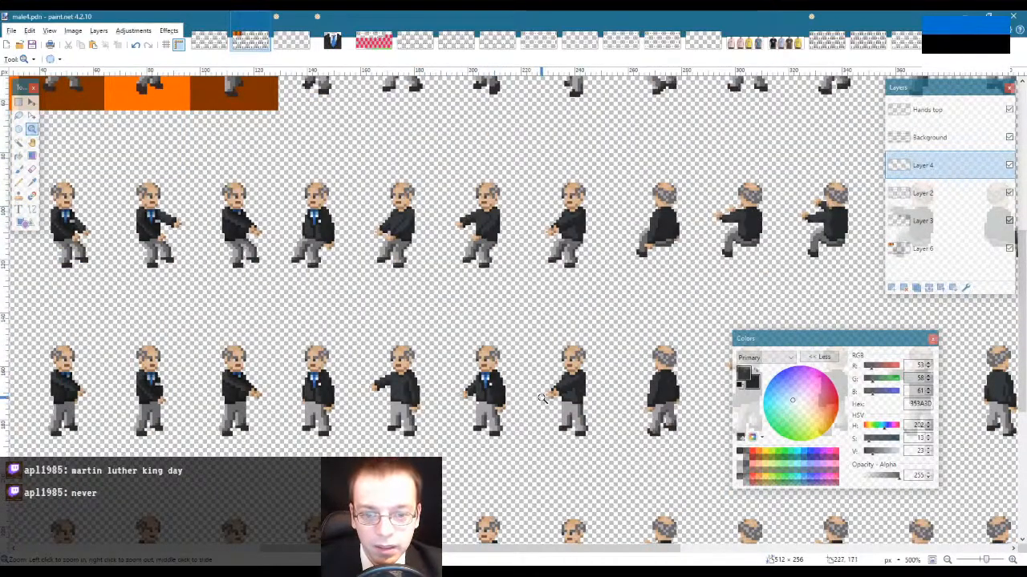
scroll(543, 398, up, 4)
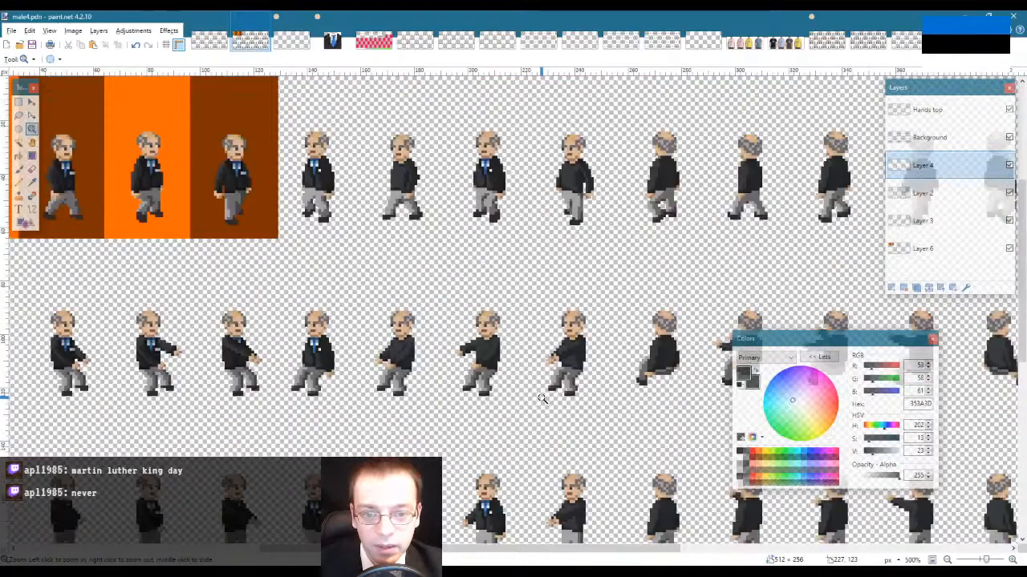
Step: Outline in turn the sprites still needing the suit: sixth and eighth columns in the first and bottom rows, and sixth column in the third row
key(s)
drag(363, 191, 443, 297)
drag(539, 170, 612, 300)
scroll(594, 329, down, 9)
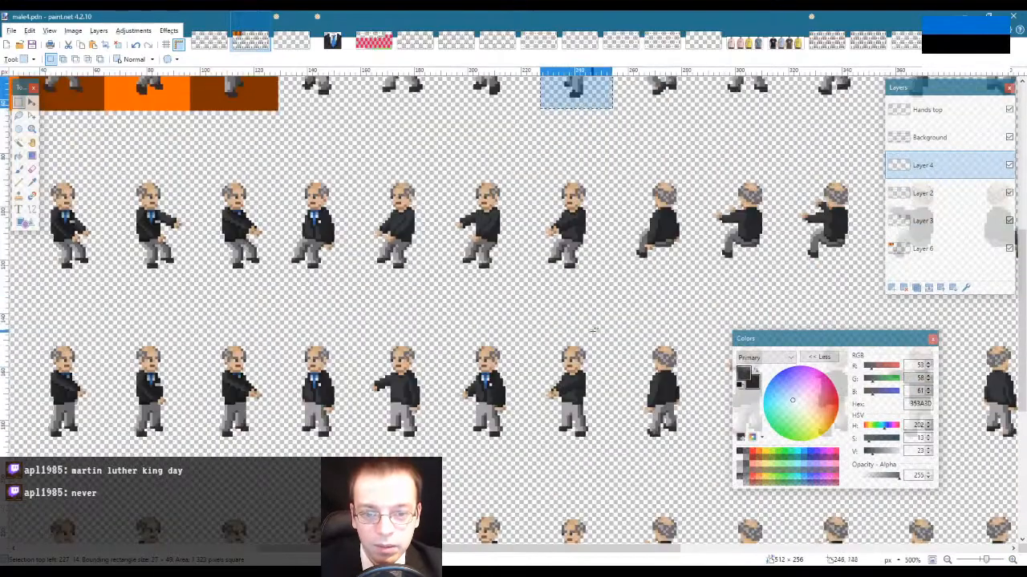
drag(369, 244, 436, 367)
drag(537, 238, 623, 368)
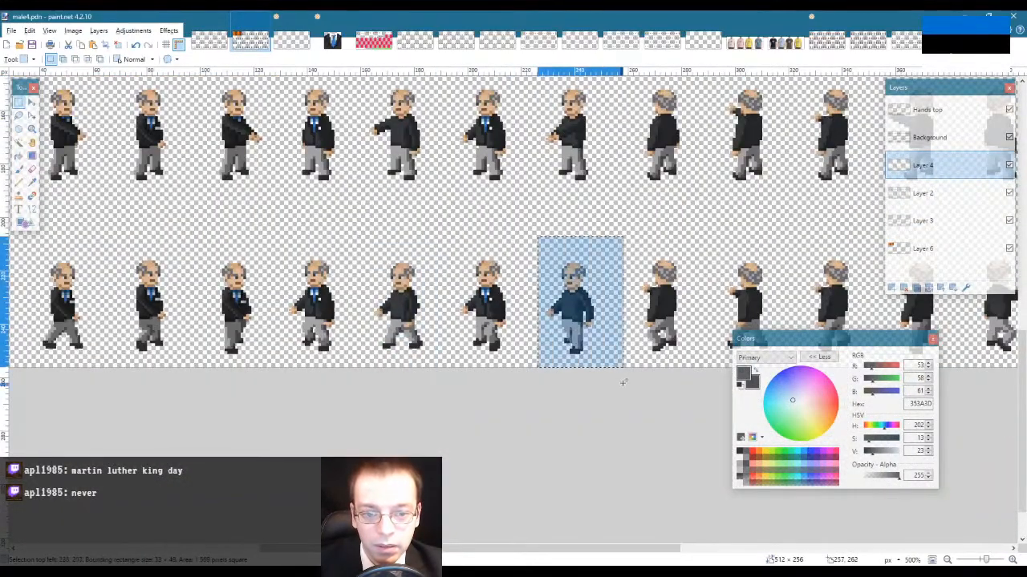
scroll(623, 377, up, 3)
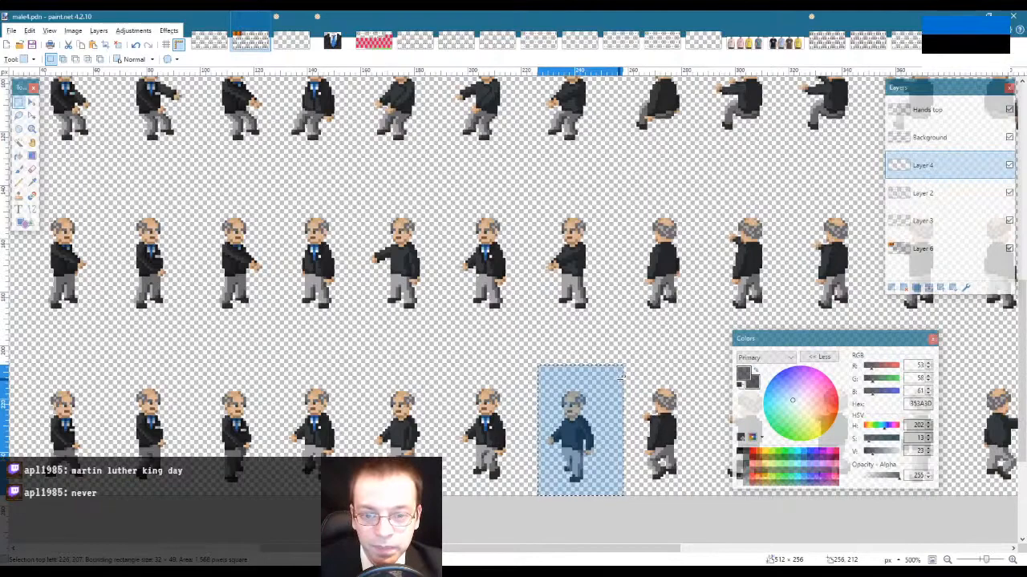
click(420, 250)
drag(351, 207, 441, 317)
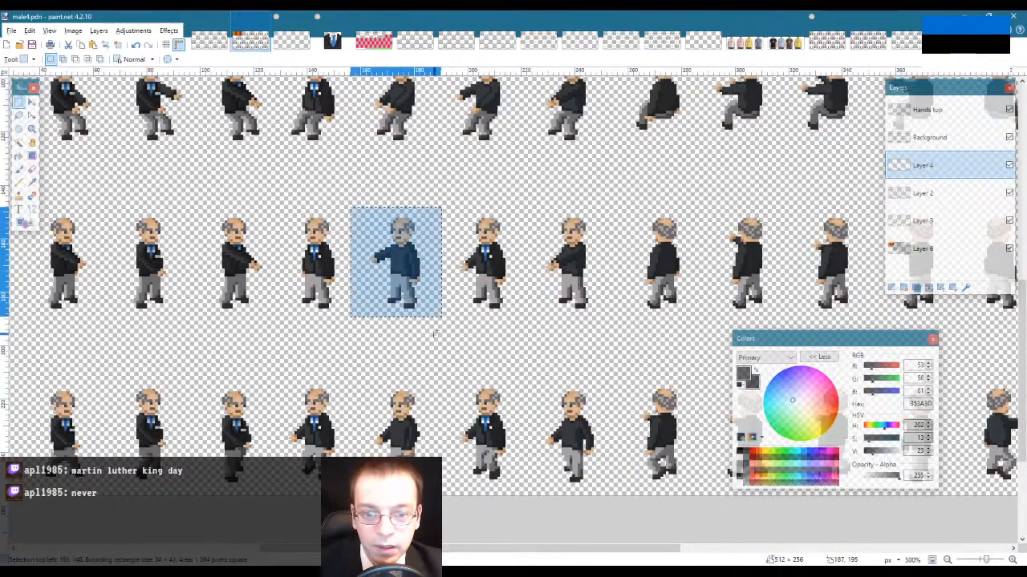
Step: Copy the fifth-column sprite's suit body from the Background layer in the third row, paste it onto the sixth-column sprite, align it, and deselect
click(32, 128)
click(364, 246)
click(373, 244)
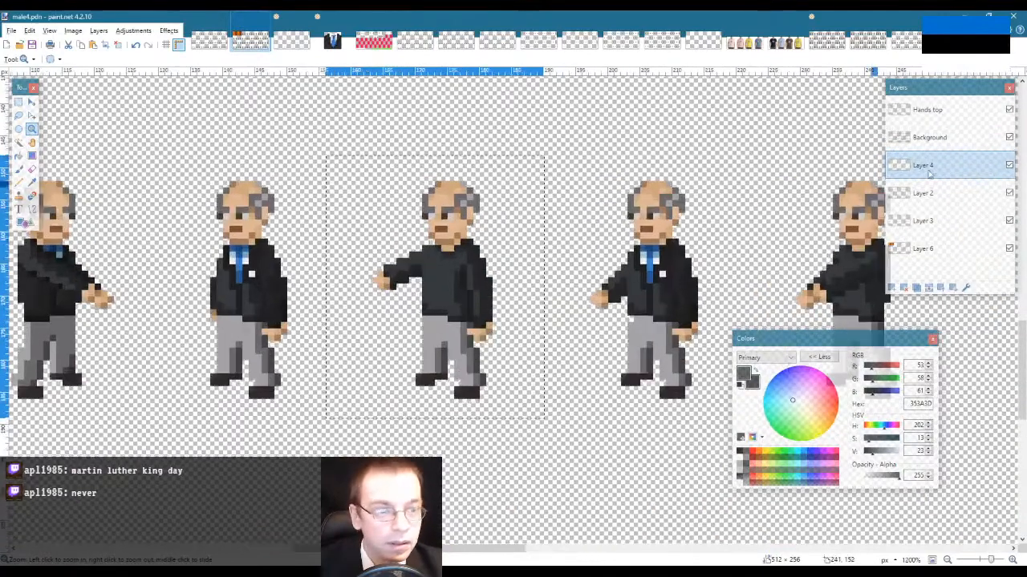
click(959, 138)
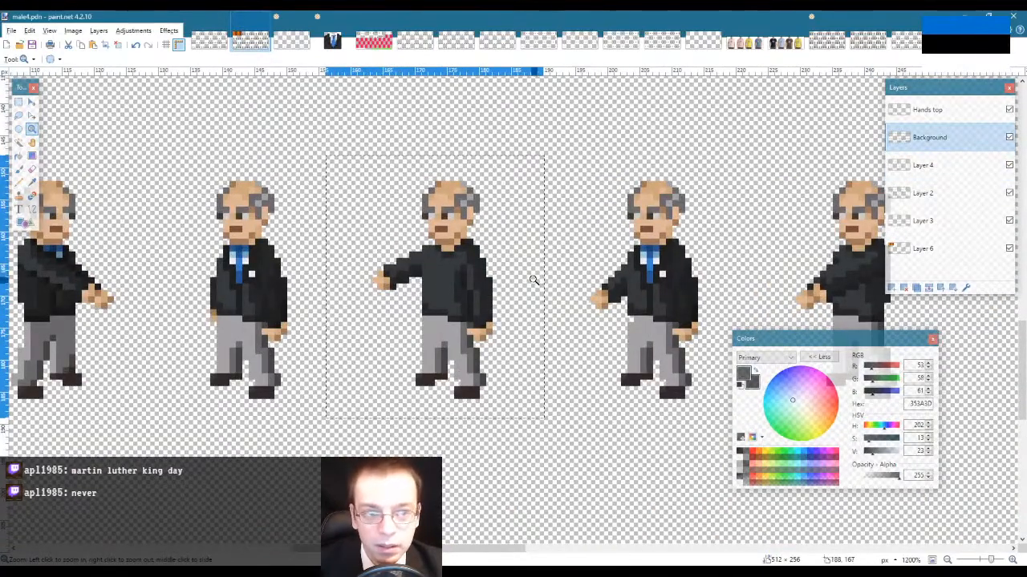
key(s)
drag(165, 163, 319, 397)
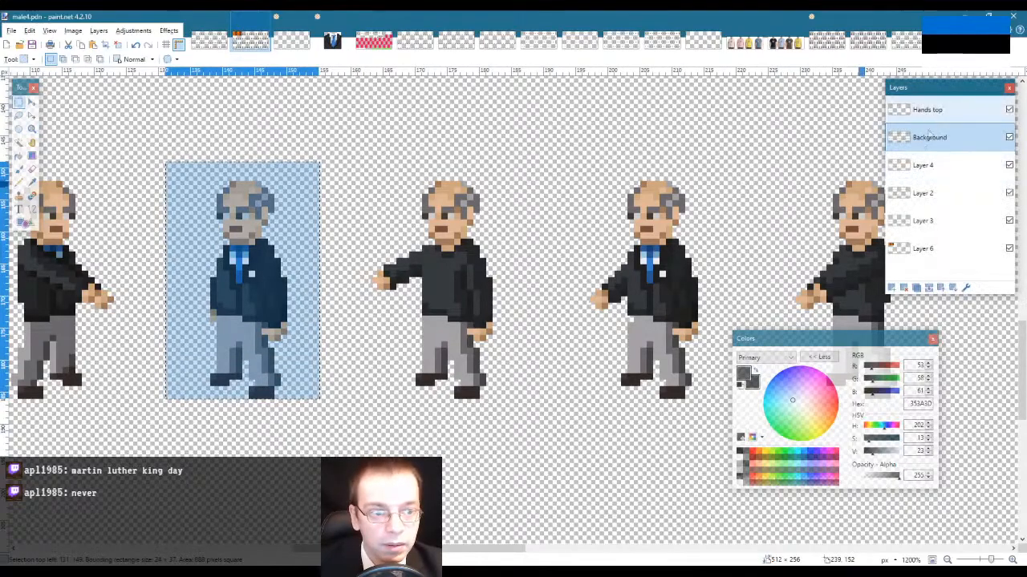
key(ctrl+c)
key(ctrl+v)
drag(256, 217, 462, 211)
key(s)
key(ctrl+d)
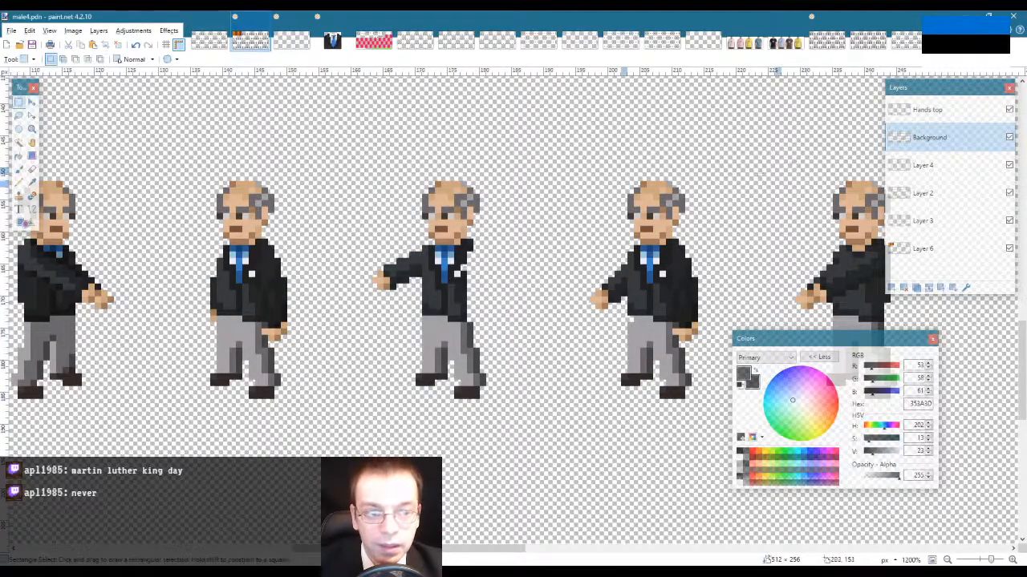
Step: Copy the fifth-column sprite's sleeved arm from the Hands top layer, paste it onto the sixth-column sprite's shoulder in the third row, and deselect
click(905, 113)
drag(210, 213, 319, 379)
click(18, 141)
click(308, 260)
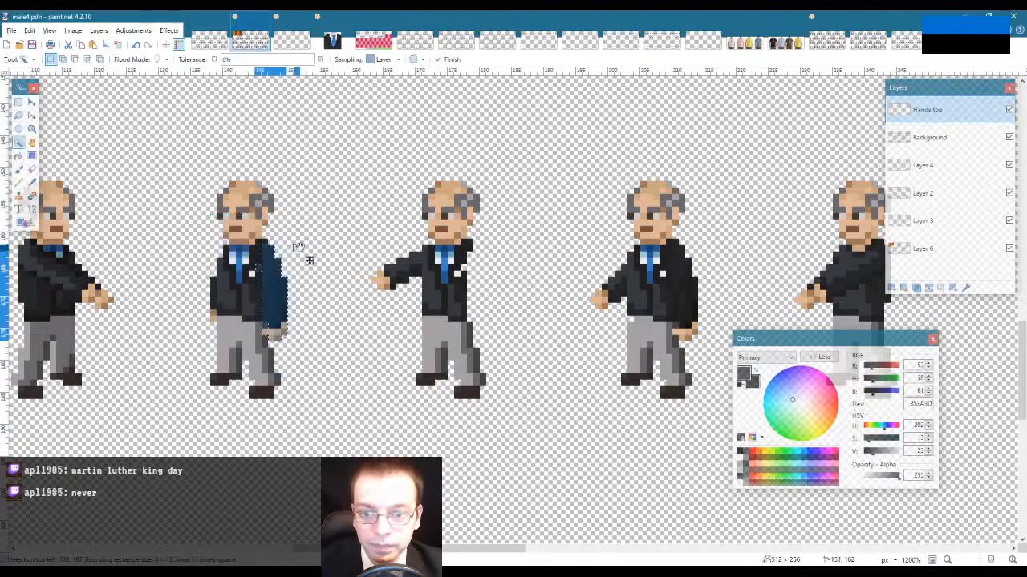
key(ctrl+c)
key(ctrl+v)
drag(292, 360, 499, 371)
drag(482, 279, 483, 266)
key(s)
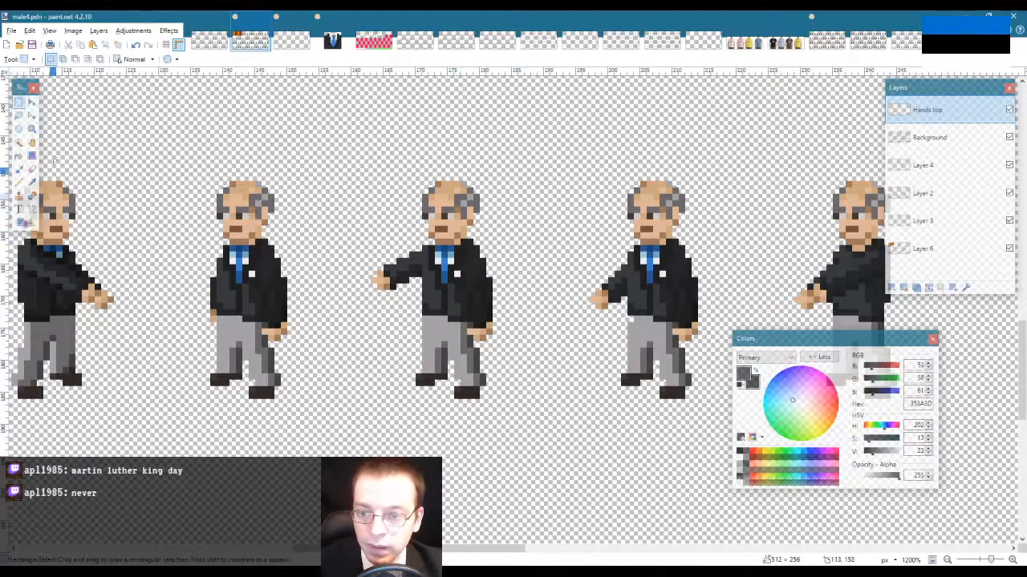
Step: Check all rows for sprites without the suit torso, and outline the sixth- and seventh-column sprites in the second row
click(31, 129)
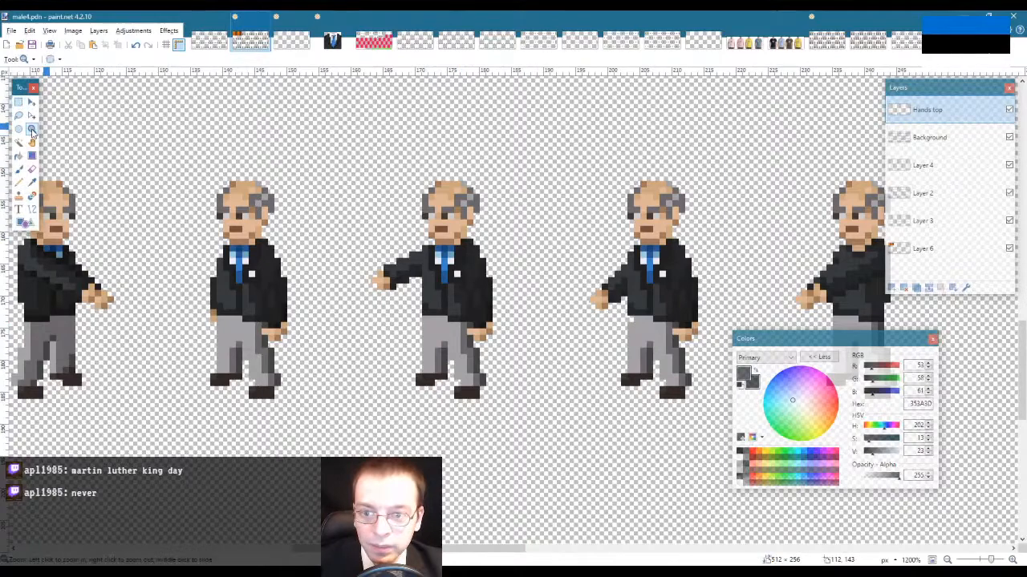
right_click(500, 187)
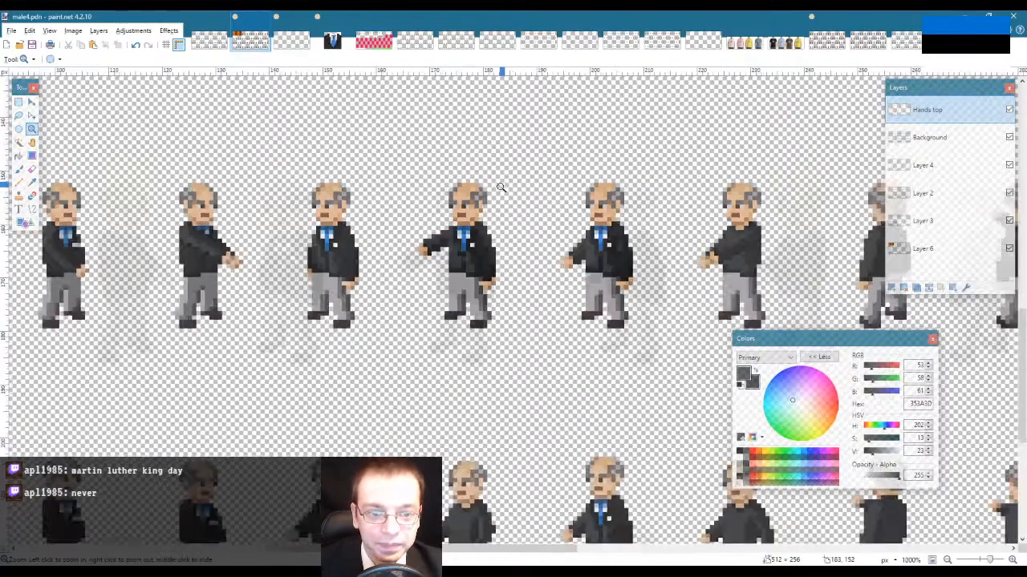
right_click(501, 187)
right_click(501, 187)
right_click(501, 187)
right_click(502, 188)
scroll(504, 188, up, 2)
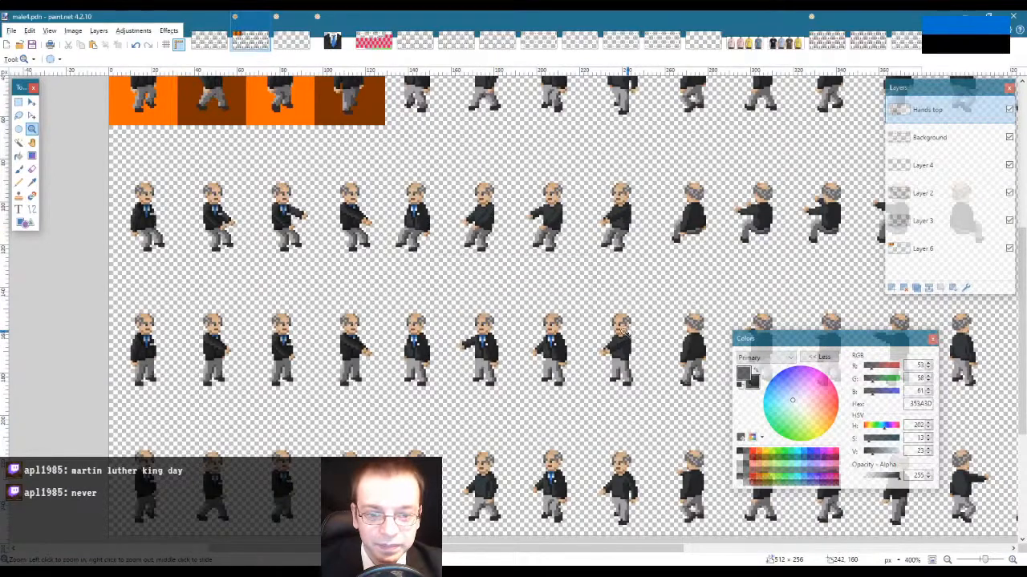
drag(500, 550, 535, 550)
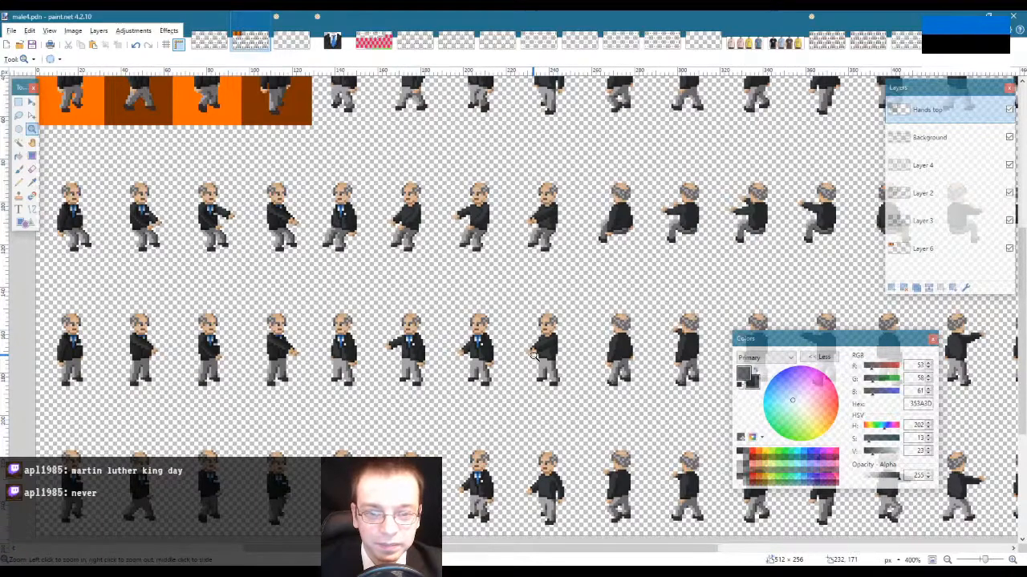
scroll(534, 355, up, 1)
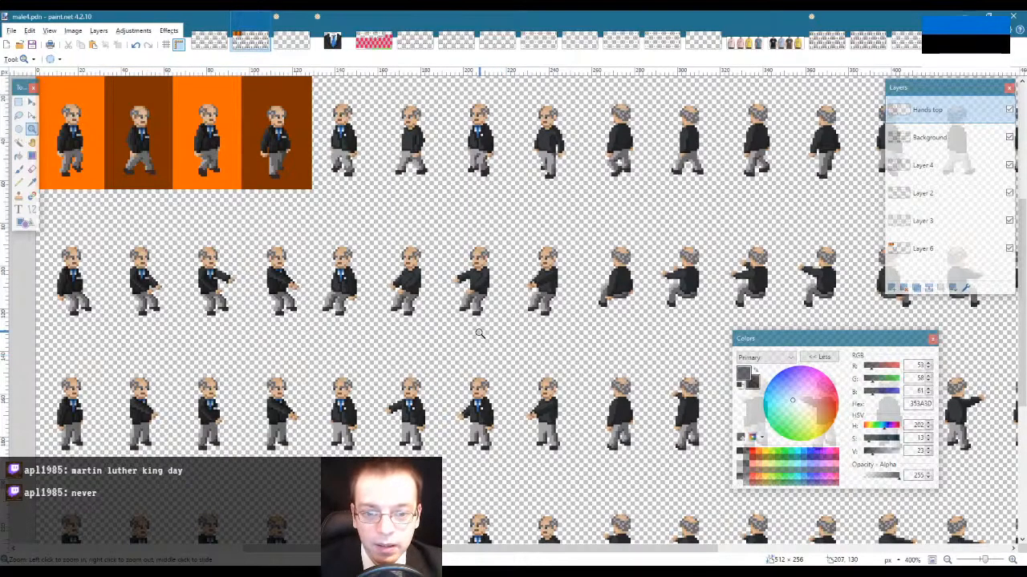
scroll(478, 333, down, 1)
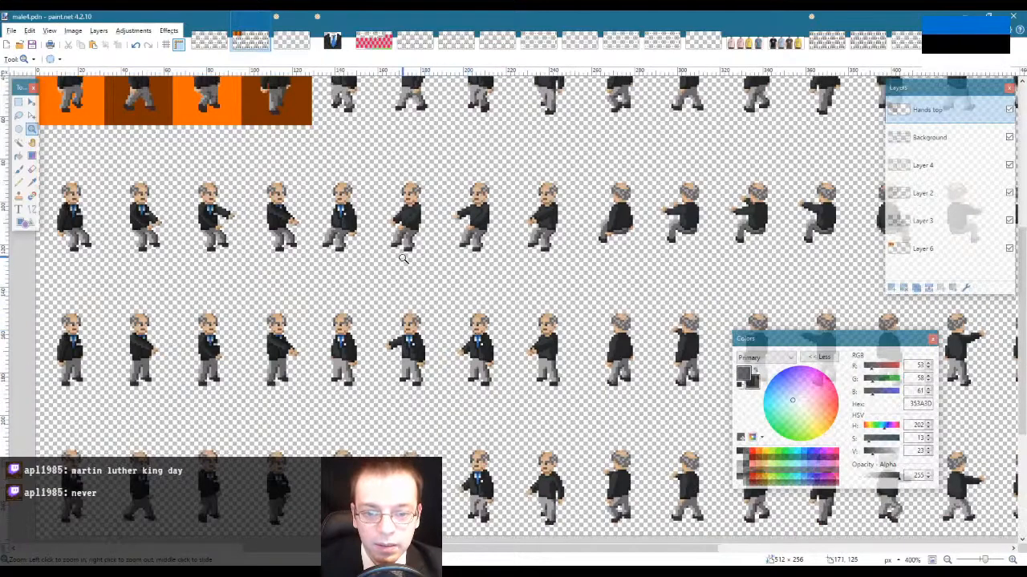
scroll(403, 258, down, 1)
scroll(404, 259, up, 1)
key(s)
drag(383, 183, 508, 257)
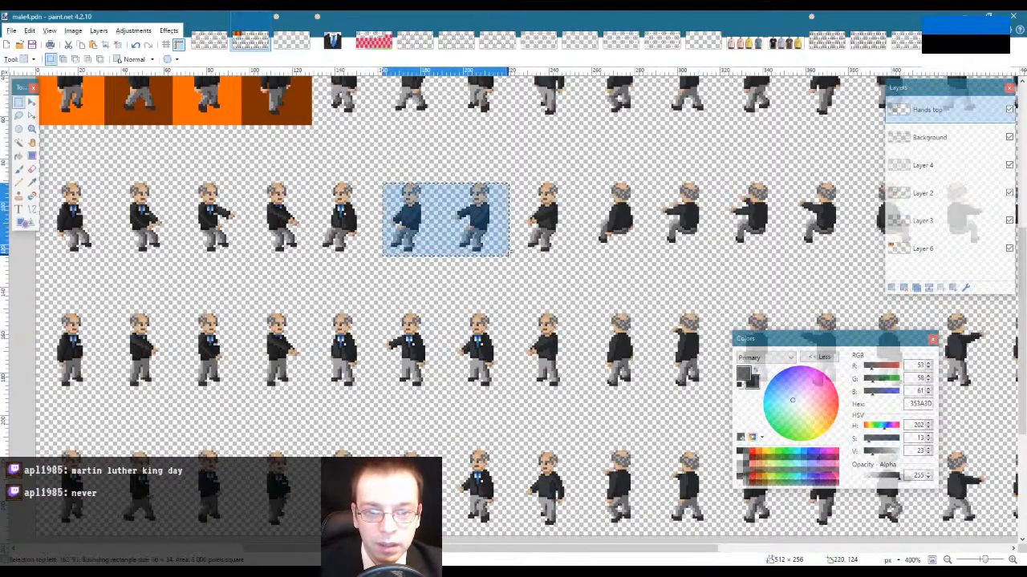
Step: Outline the eighth-column sprites in the second and third rows to check their suits, and clear the selection
drag(532, 183, 566, 386)
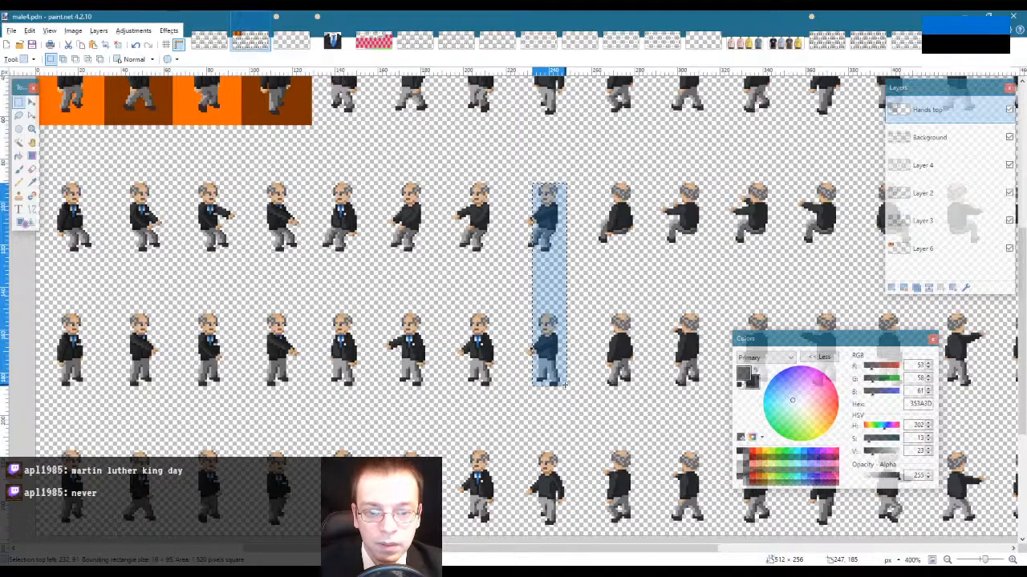
scroll(564, 385, up, 1)
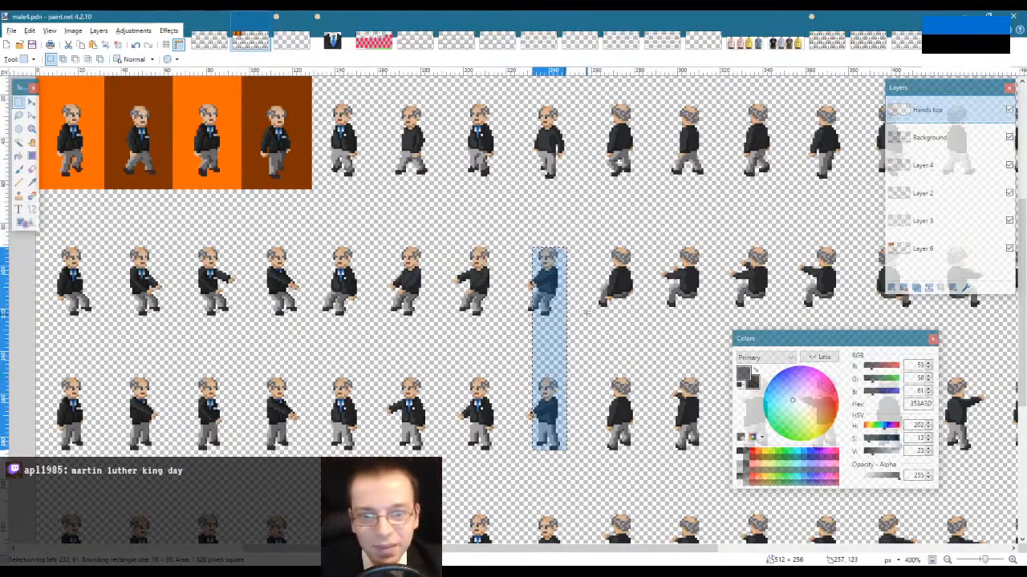
click(441, 196)
Step: Move the sixth-column sprite's arm and hand in the first row from the Background layer to Hands top in place, and deselect
scroll(435, 205, up, 2)
click(32, 128)
click(433, 275)
click(433, 275)
click(433, 275)
click(432, 275)
click(431, 275)
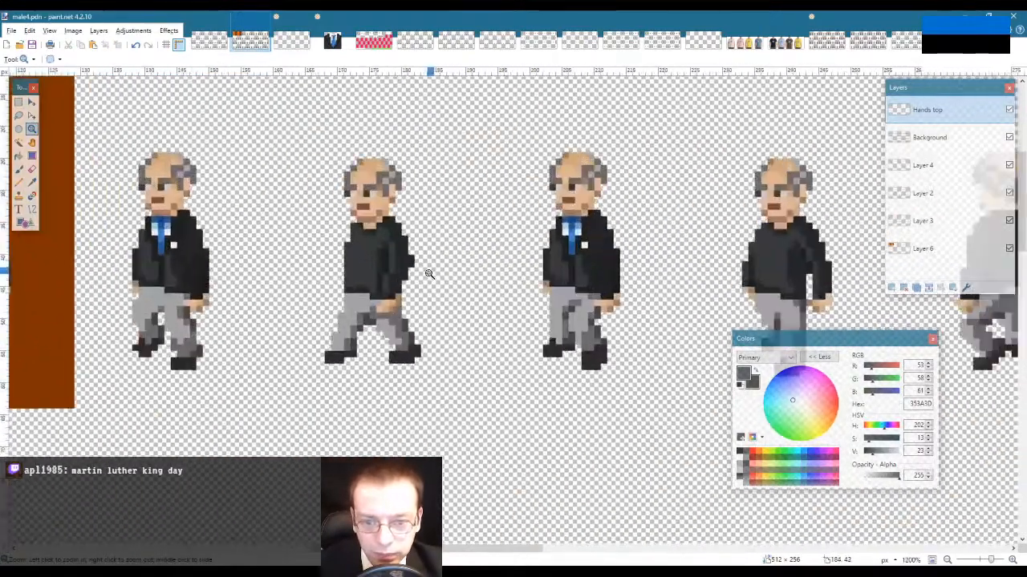
click(428, 273)
key(s)
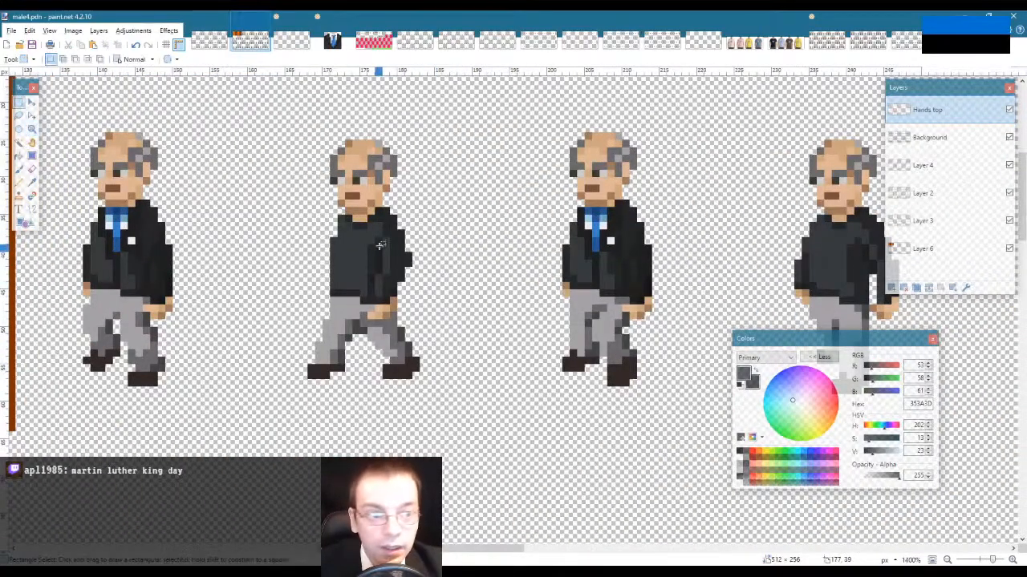
click(930, 138)
drag(376, 246, 401, 273)
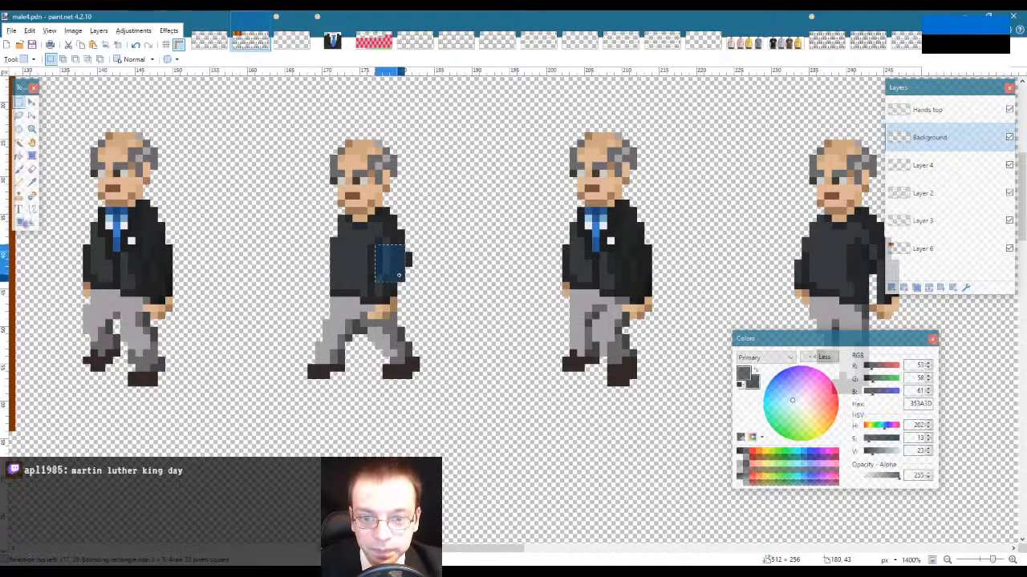
drag(371, 279, 371, 307)
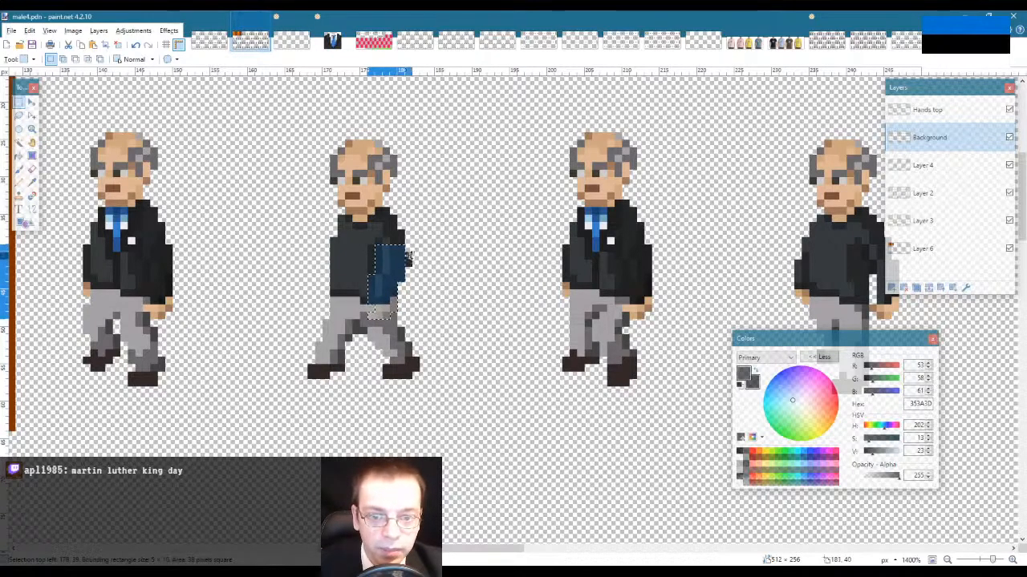
drag(408, 256, 409, 261)
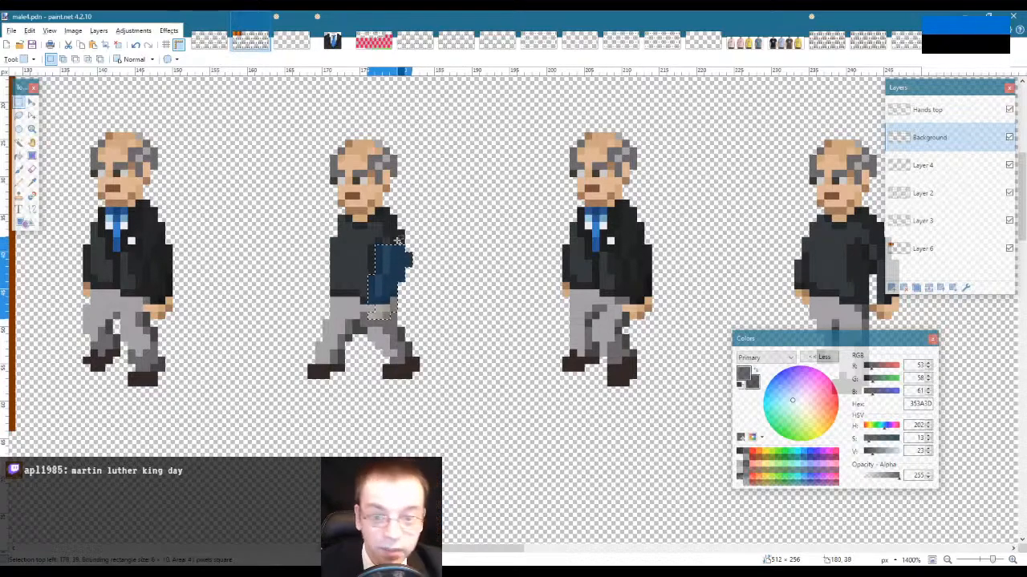
drag(387, 219, 402, 249)
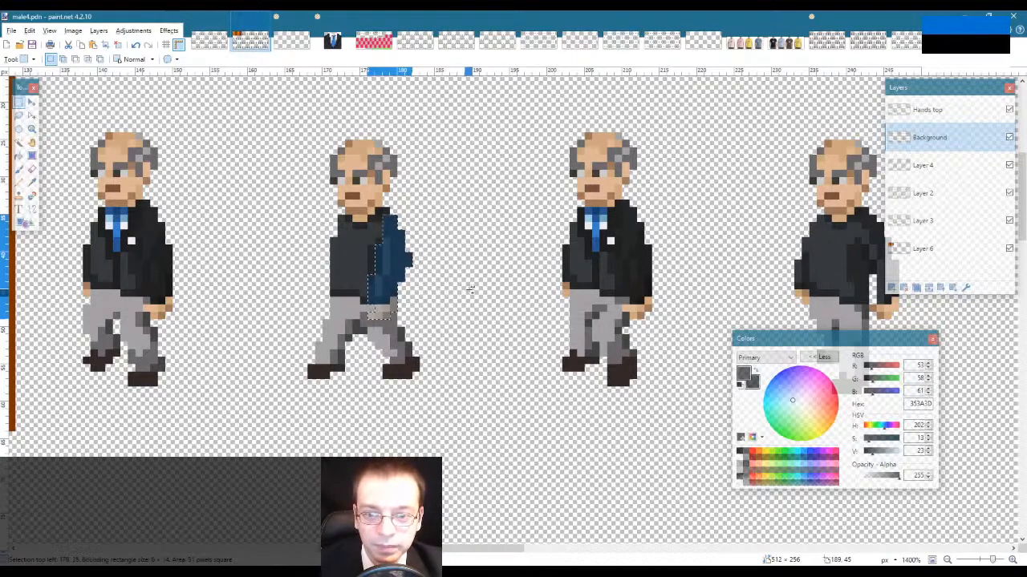
key(Delete)
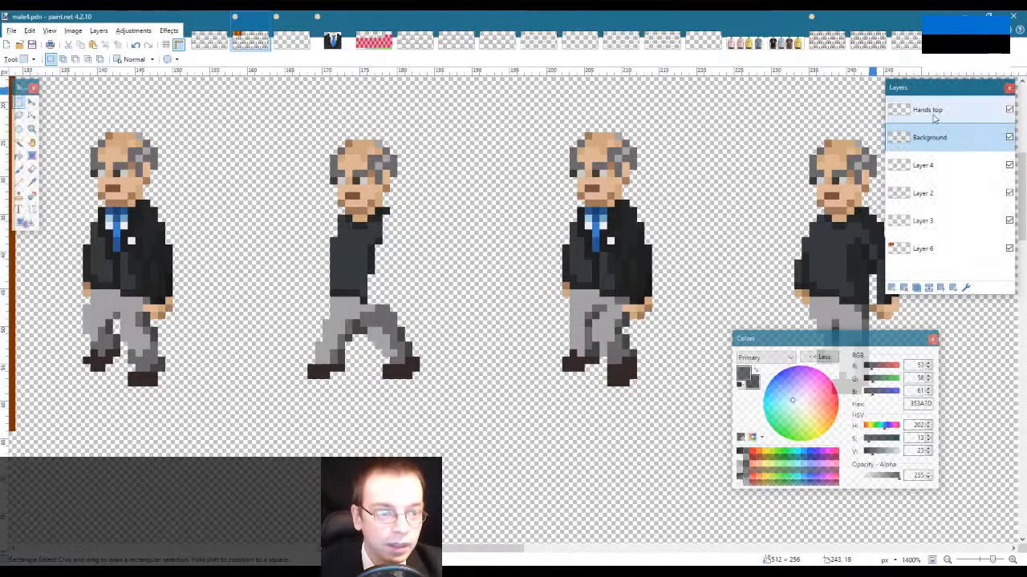
click(931, 110)
key(ctrl+v)
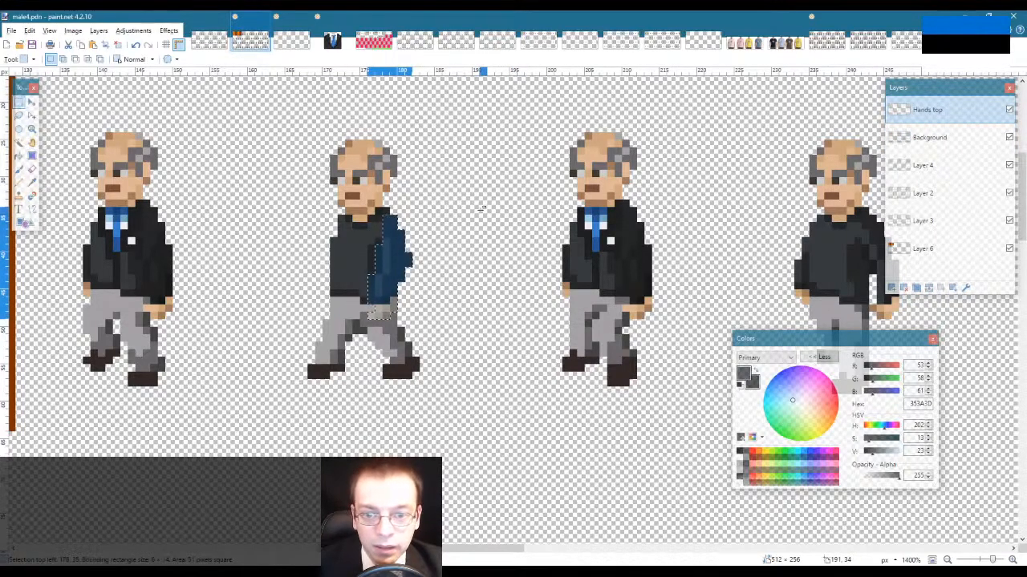
key(ctrl+d)
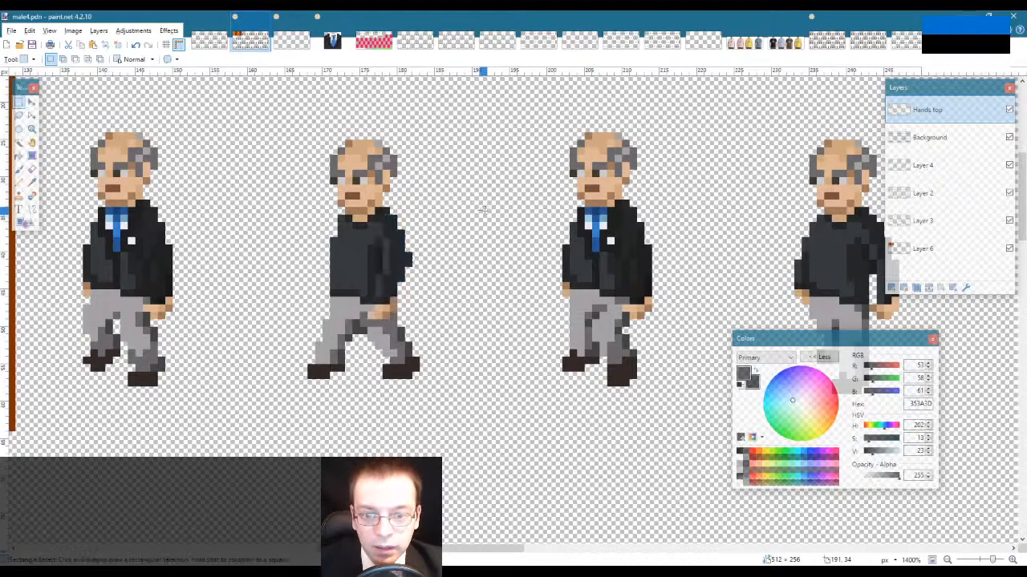
Step: Copy the fifth-column sprite's suit torso on the Background layer onto the sixth-column sprite in the first row, align it, and deselect
click(928, 137)
drag(46, 168, 234, 342)
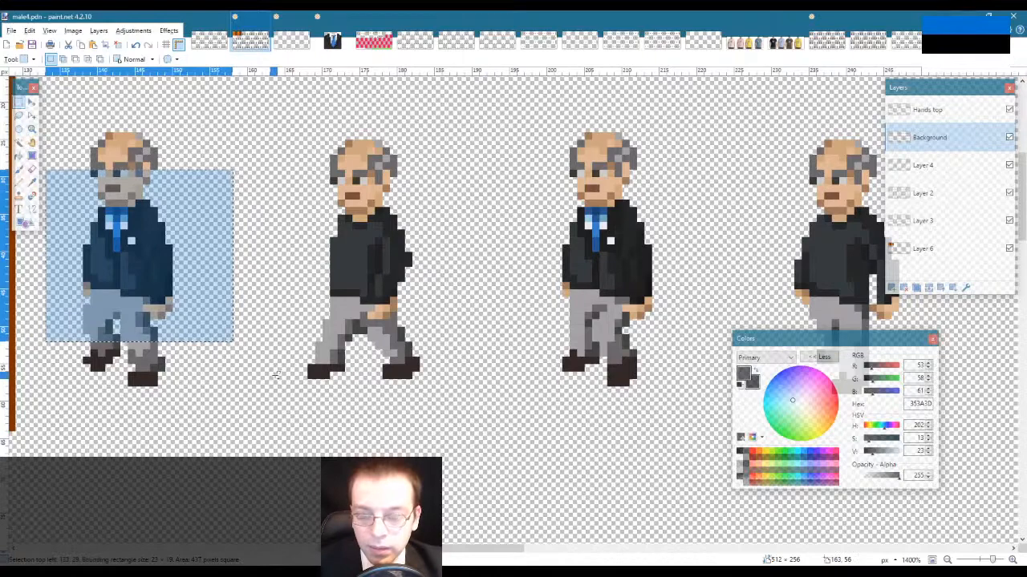
key(m)
drag(154, 233, 393, 246)
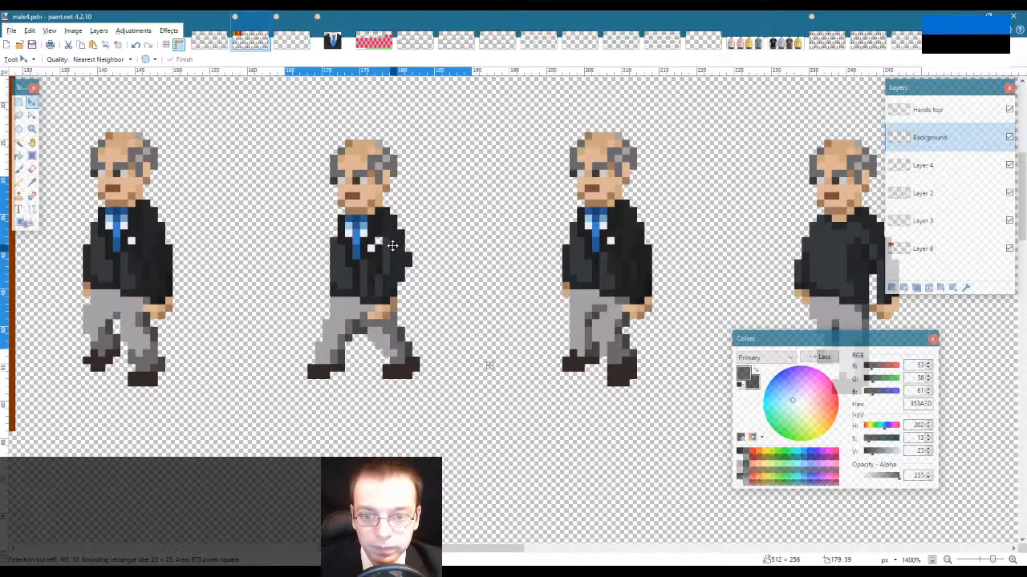
key(s)
click(479, 287)
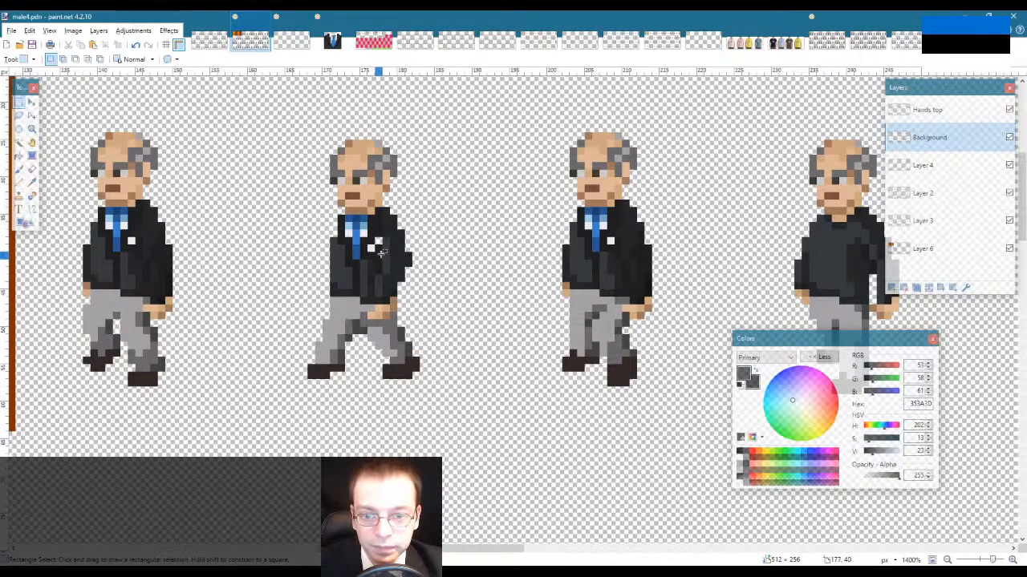
Step: Sample the jacket shade 252728 and paint over the stray white pixel beside the sixth-column sprite's pocket square
key(k)
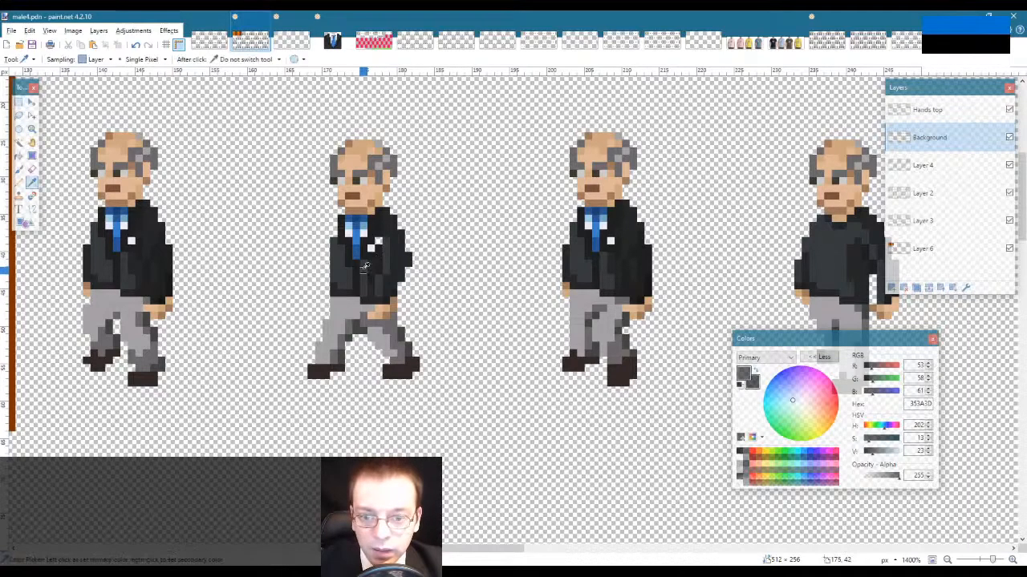
click(371, 261)
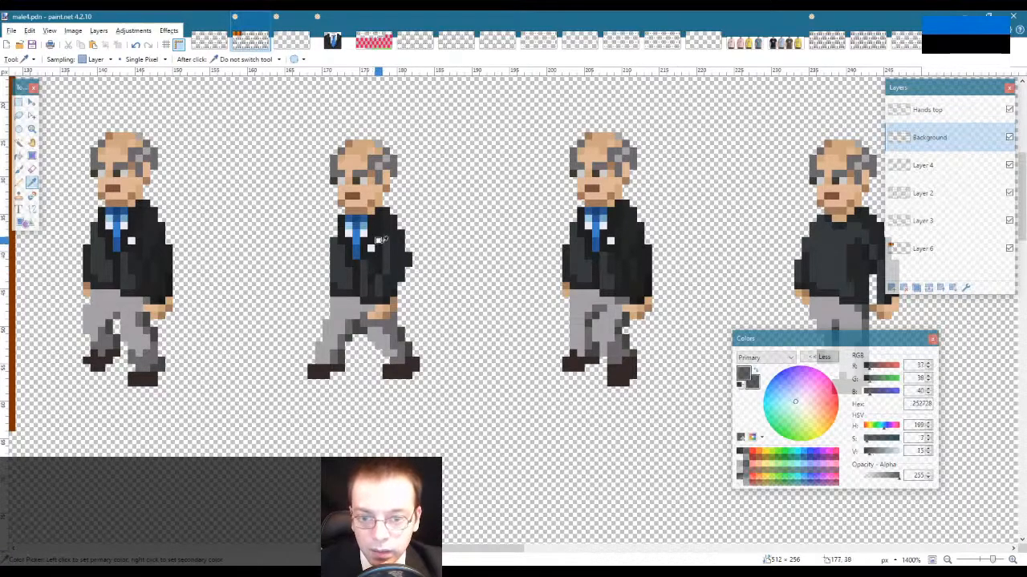
key(p)
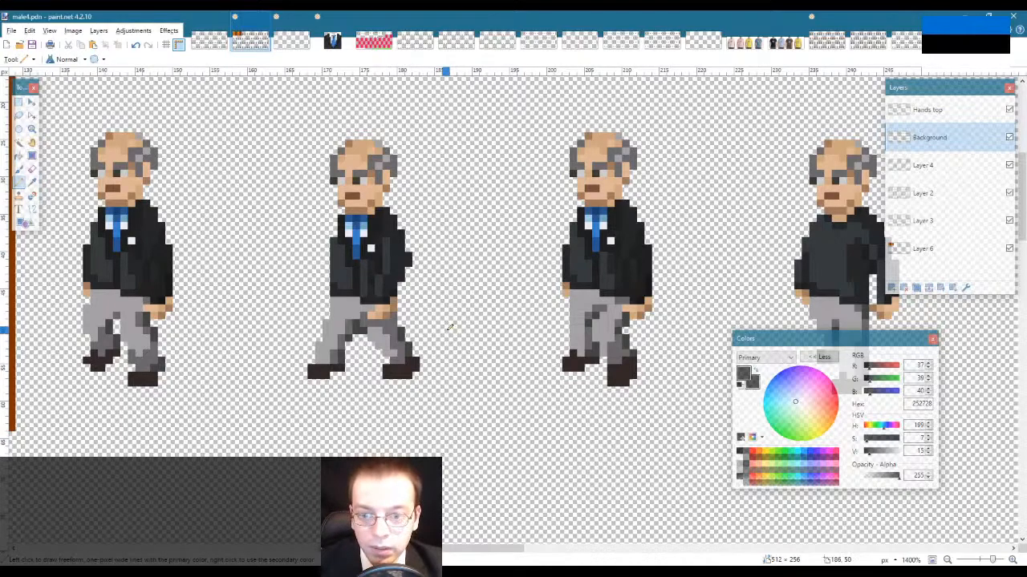
key(l)
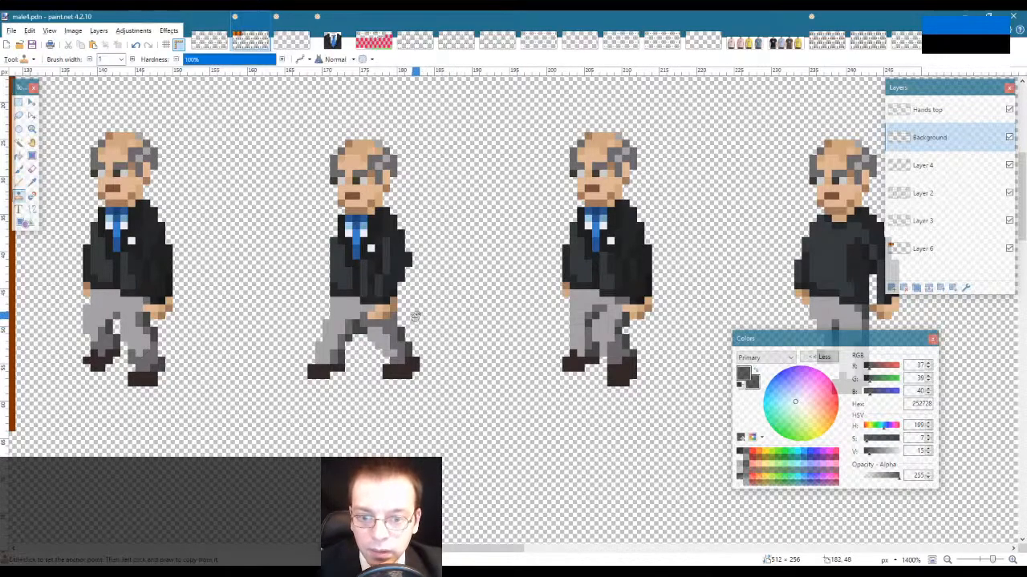
Step: Sample the dark sleeve shade 161616 from the fifth-column sprite on Hands top and recolour the sixth-column sprite's sleeve with it
key(k)
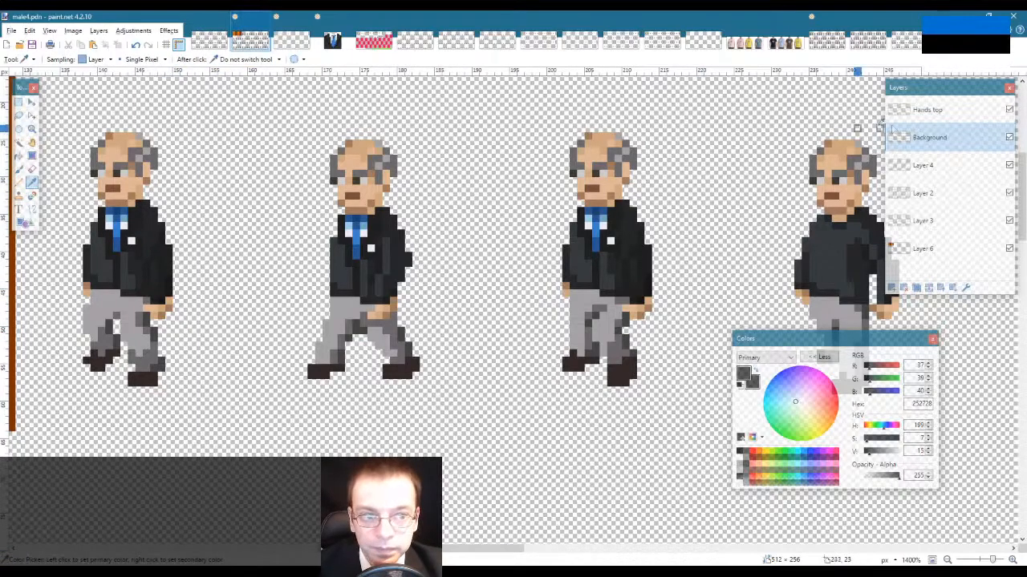
key(alt+Page_Up)
click(168, 285)
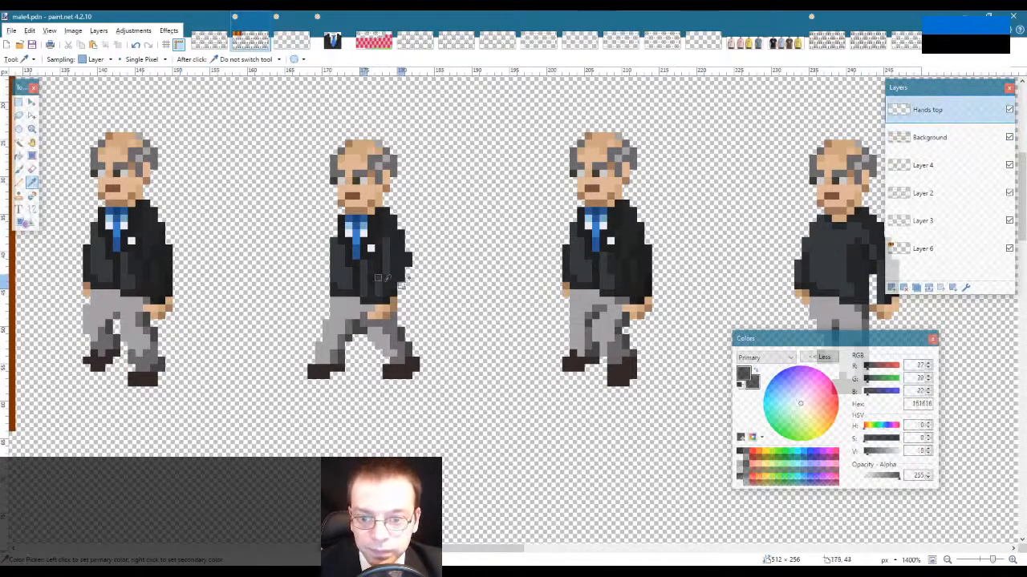
key(o)
key(p)
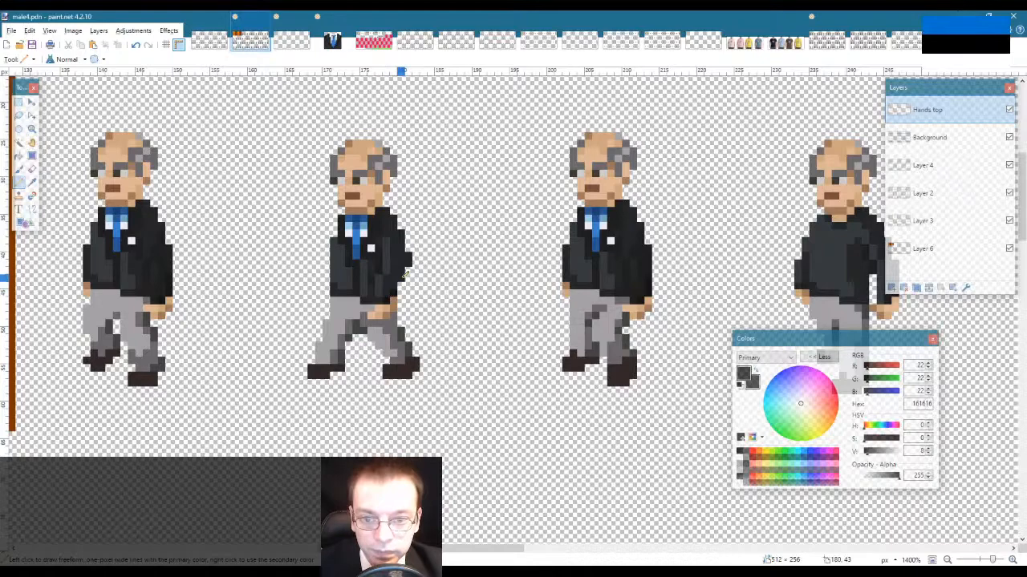
key(k)
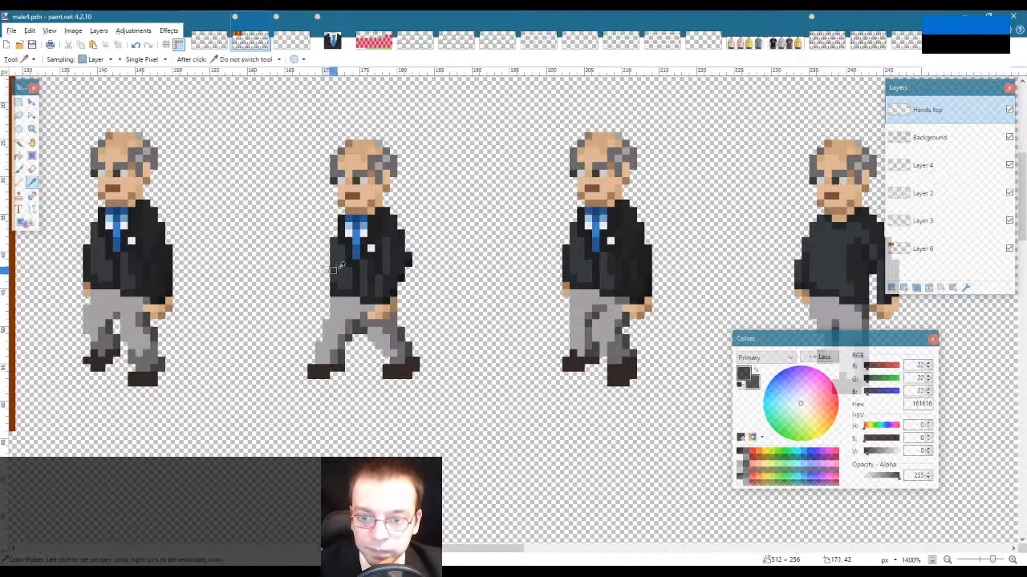
key(p)
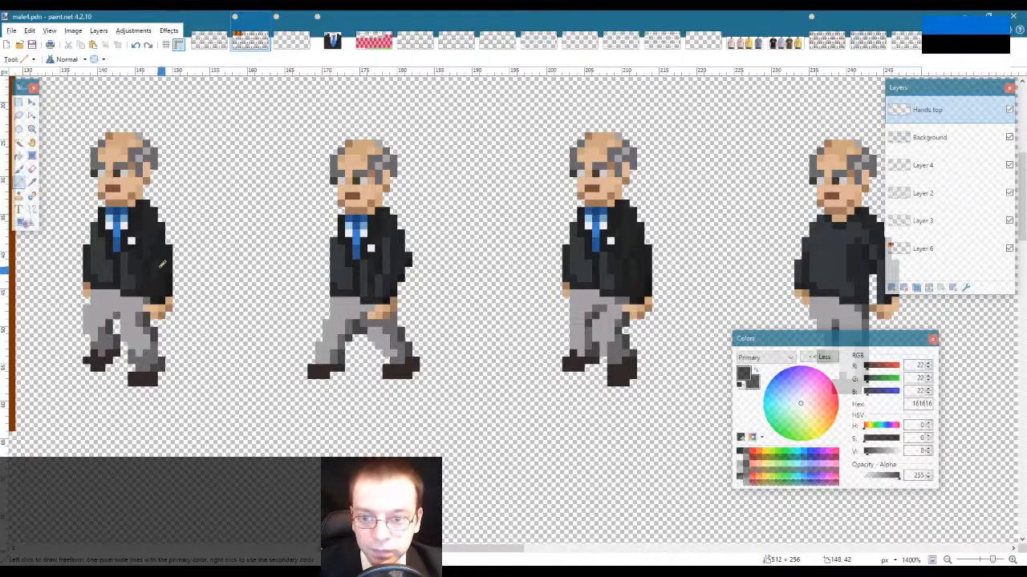
Step: Sample the sleeve shade 1F1F1F from the fifth-column sprite and paint it on the sixth-column sprite's elbow
key(k)
click(168, 262)
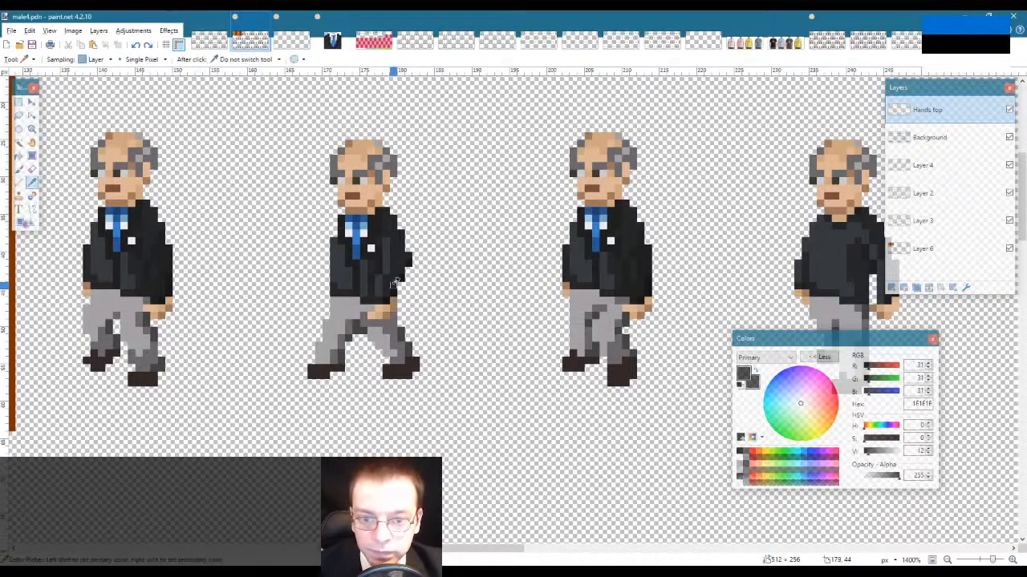
key(p)
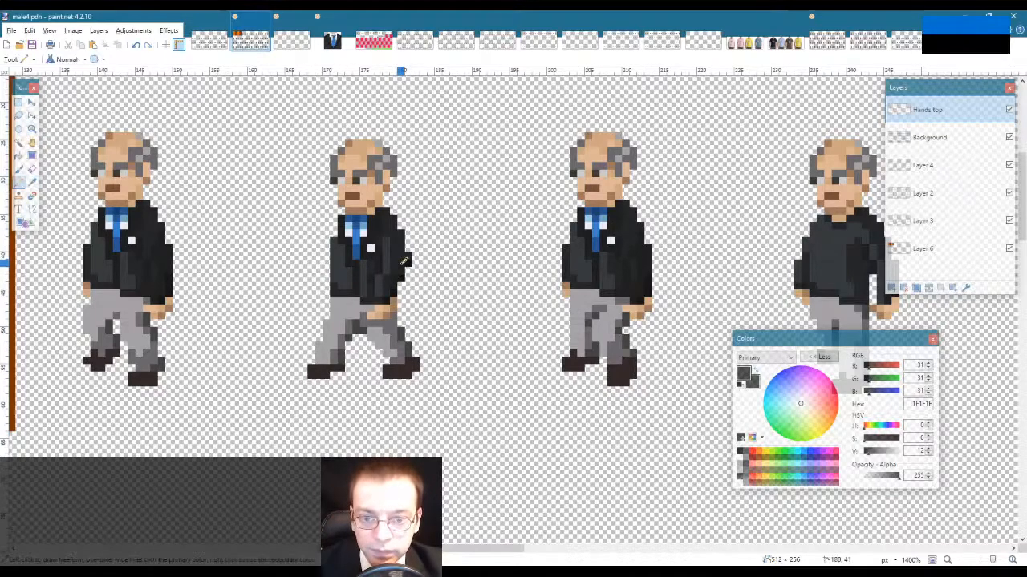
click(409, 255)
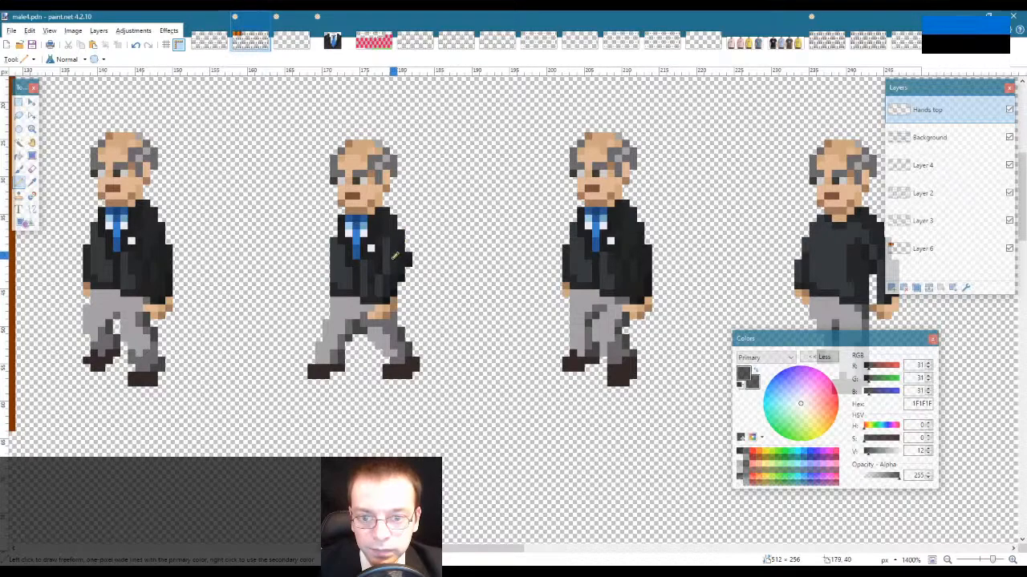
Step: Finish shading the sixth-column sprite's sleeve on Hands top with pixels sampled from the sleeve, including shade 1F1F1F
key(k)
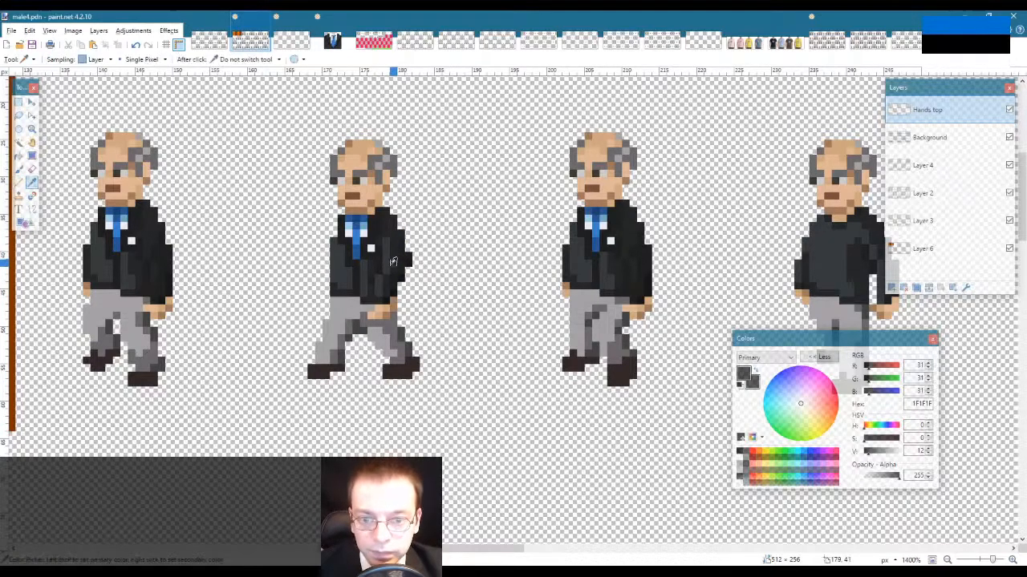
click(390, 254)
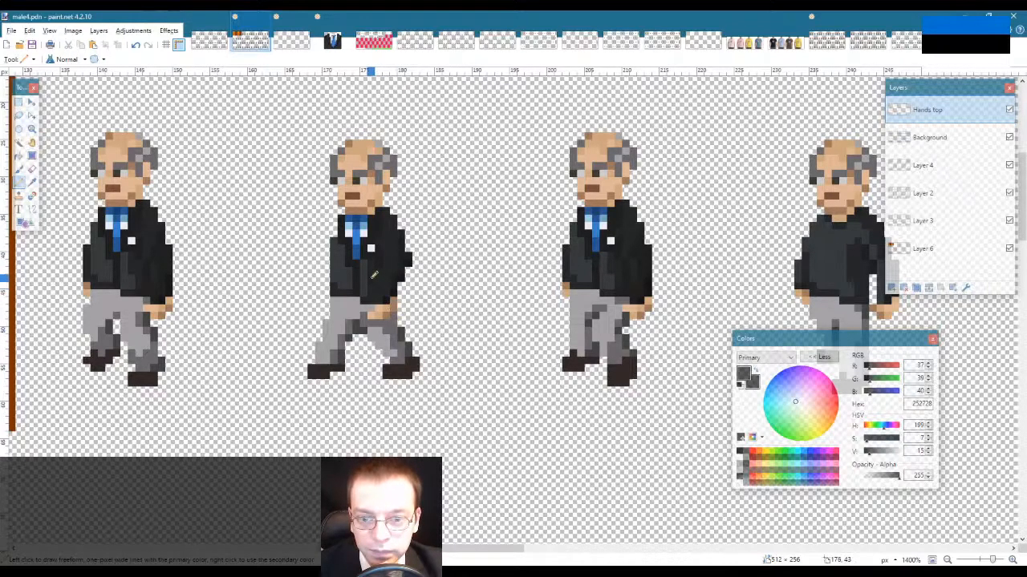
key(k)
click(370, 277)
key(o)
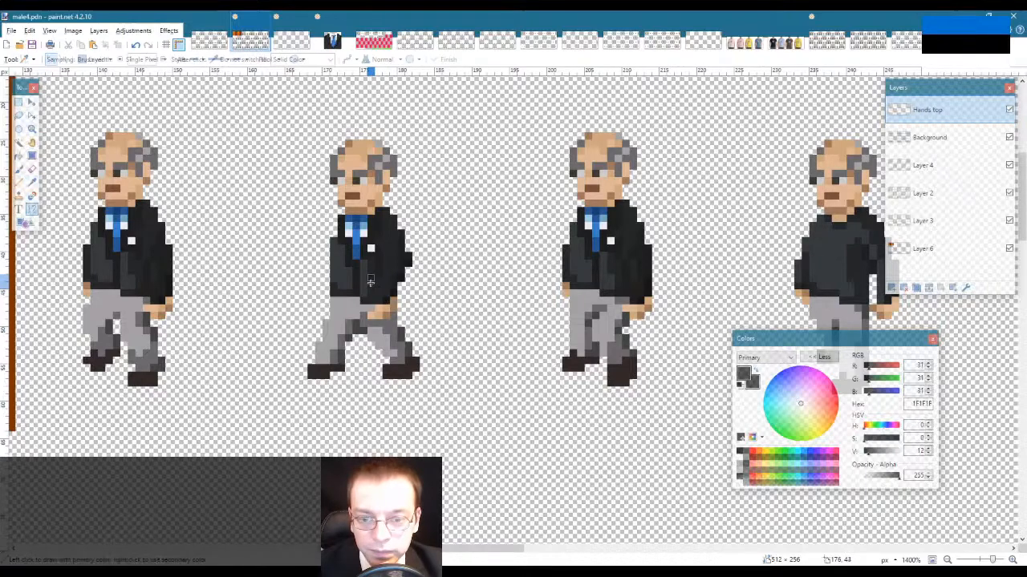
key(p)
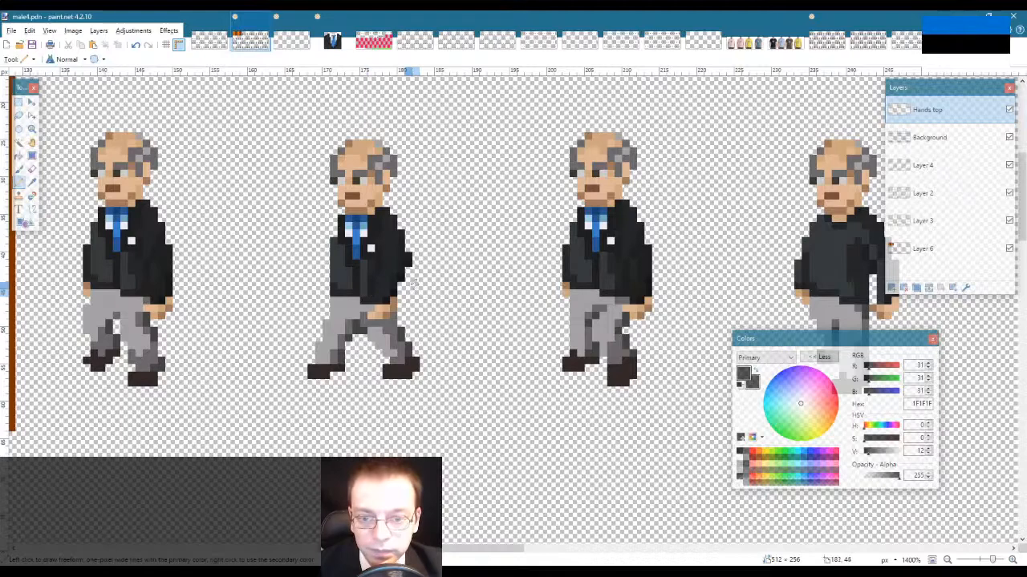
key(k)
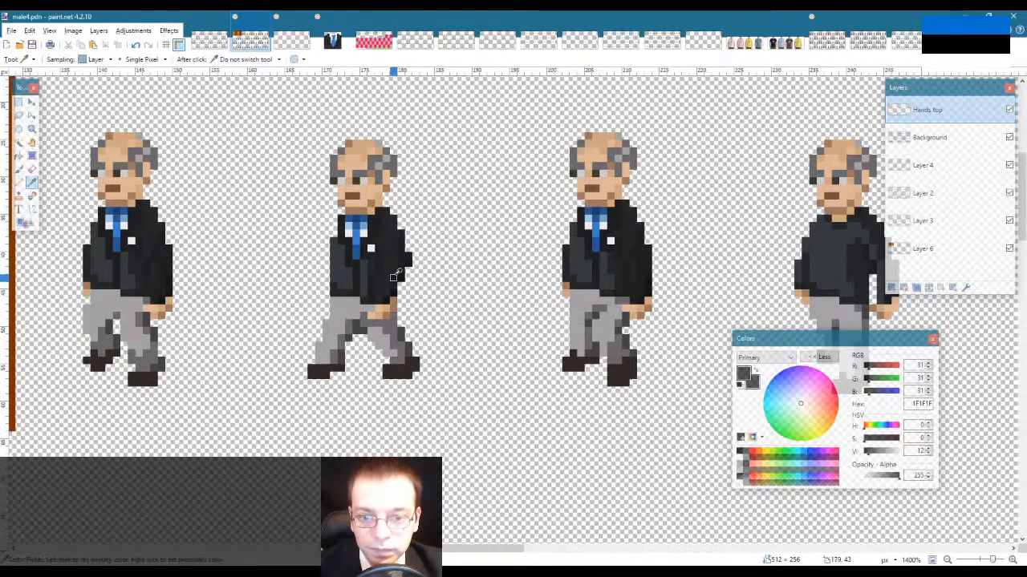
key(p)
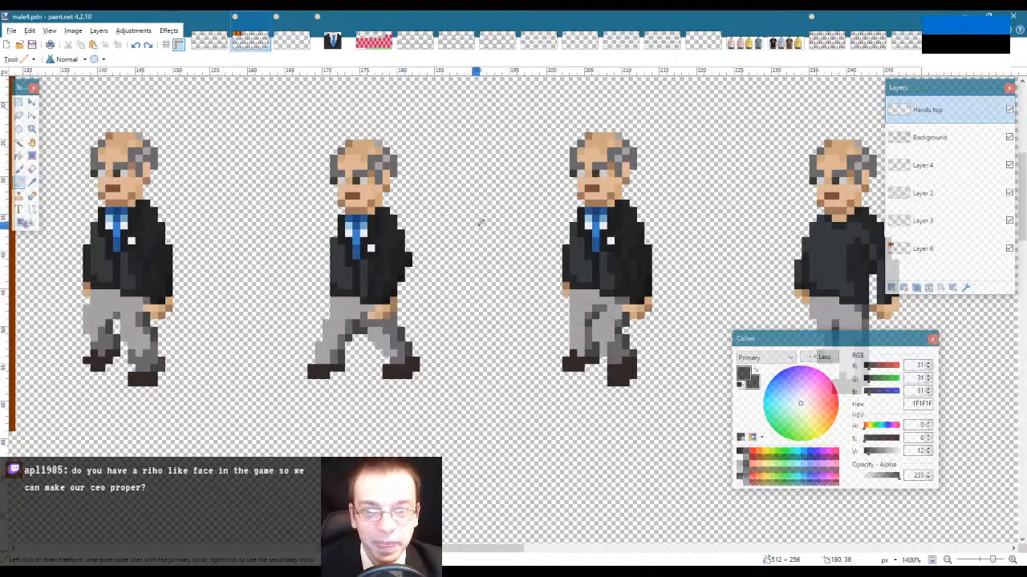
Step: Look through the two open T-shirt mockup images and bring up the male4.gitignore.distignore.pdn sprite sheet
click(755, 43)
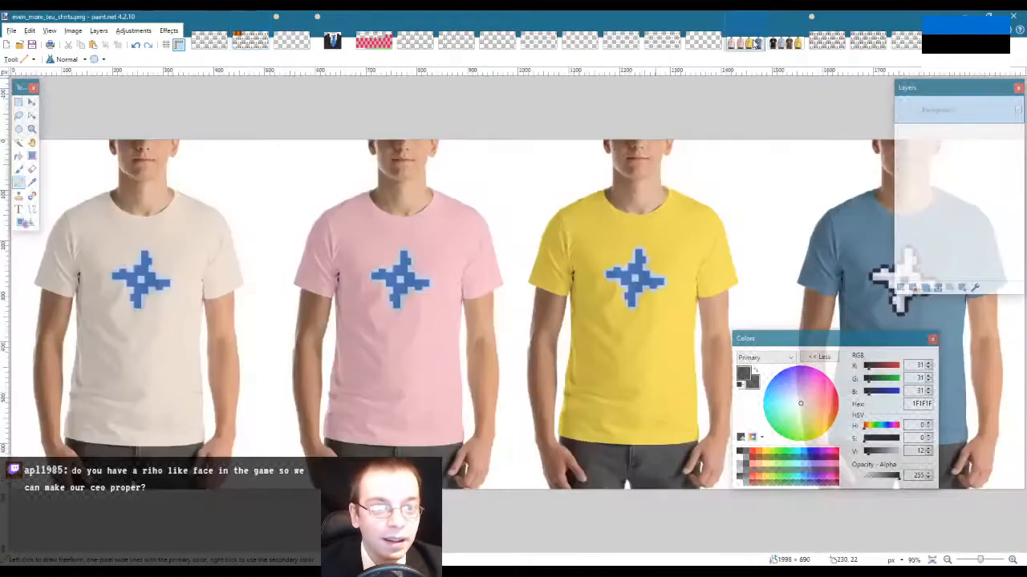
click(782, 44)
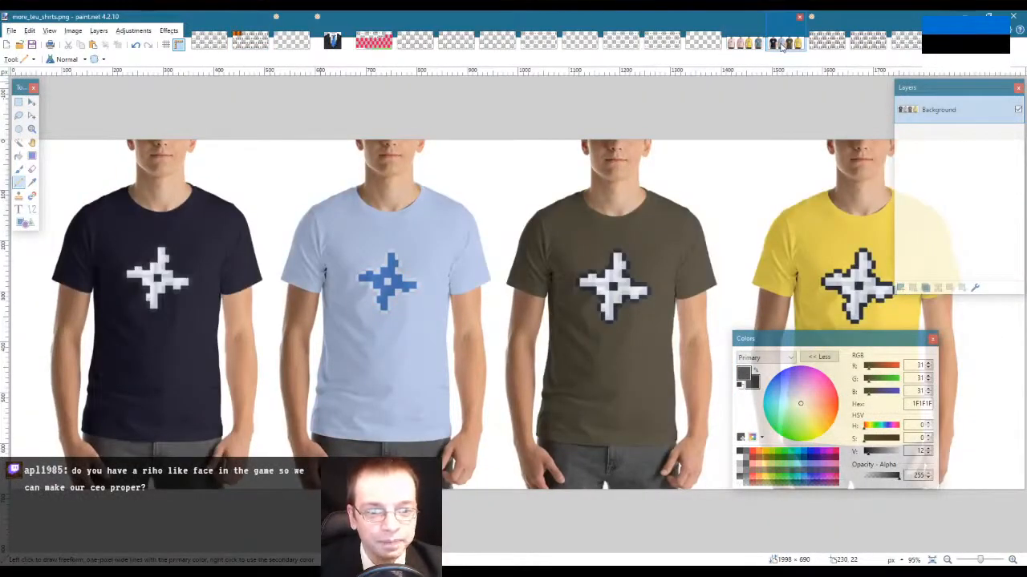
click(755, 43)
click(825, 44)
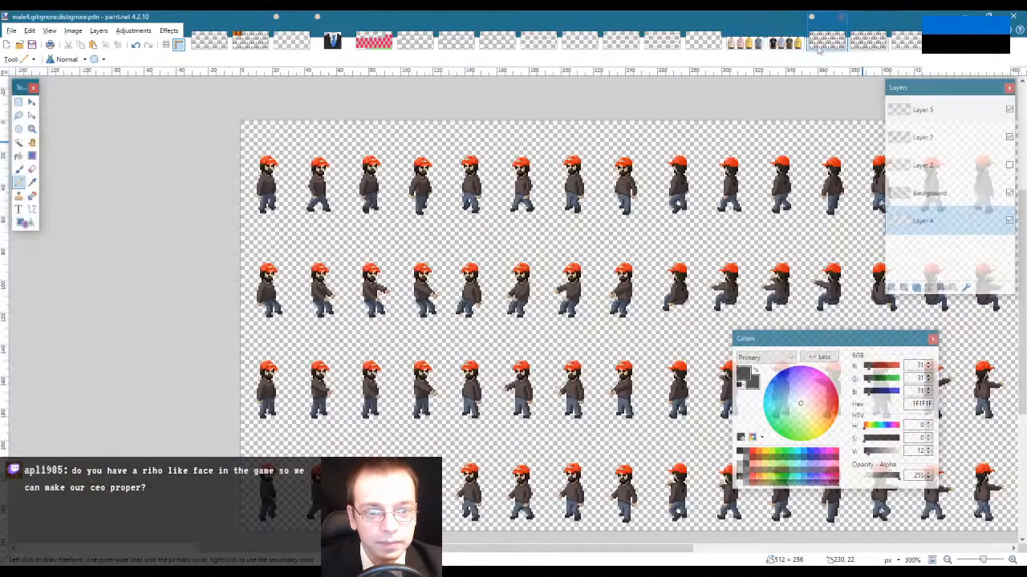
Step: Look through the open trouser sprite sheets, from the green male2.png legs to the grey male3.png legs
click(415, 40)
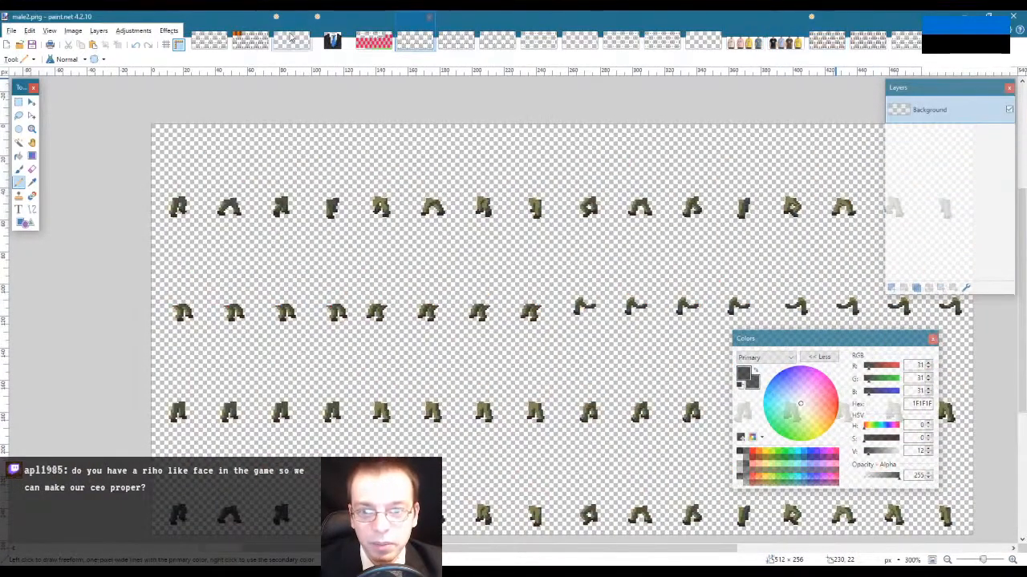
click(456, 40)
click(498, 40)
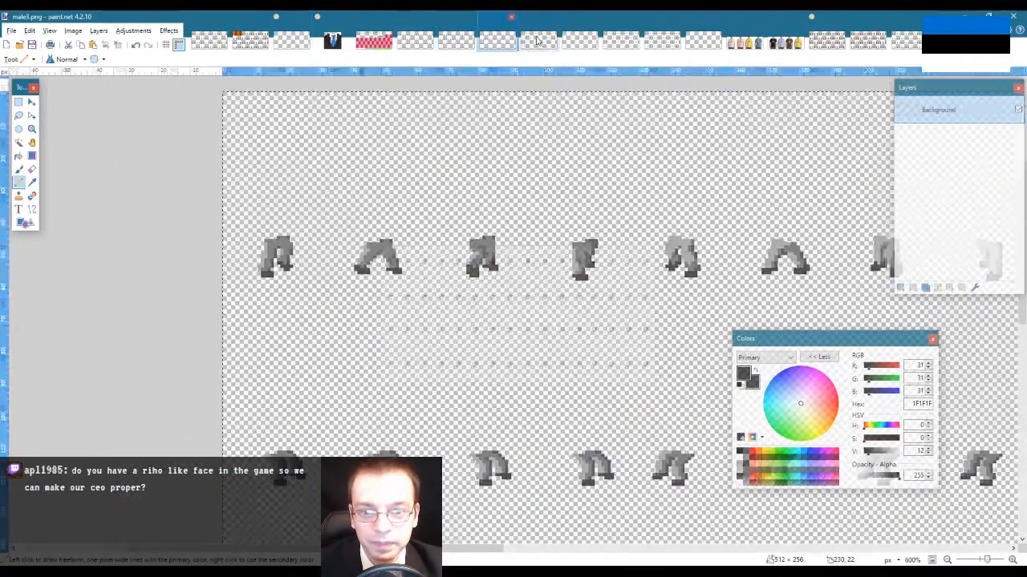
Step: Examine the male head sprite sheets from male1.png to male4.png, viewing the male1.png faces up close
click(538, 40)
key(z)
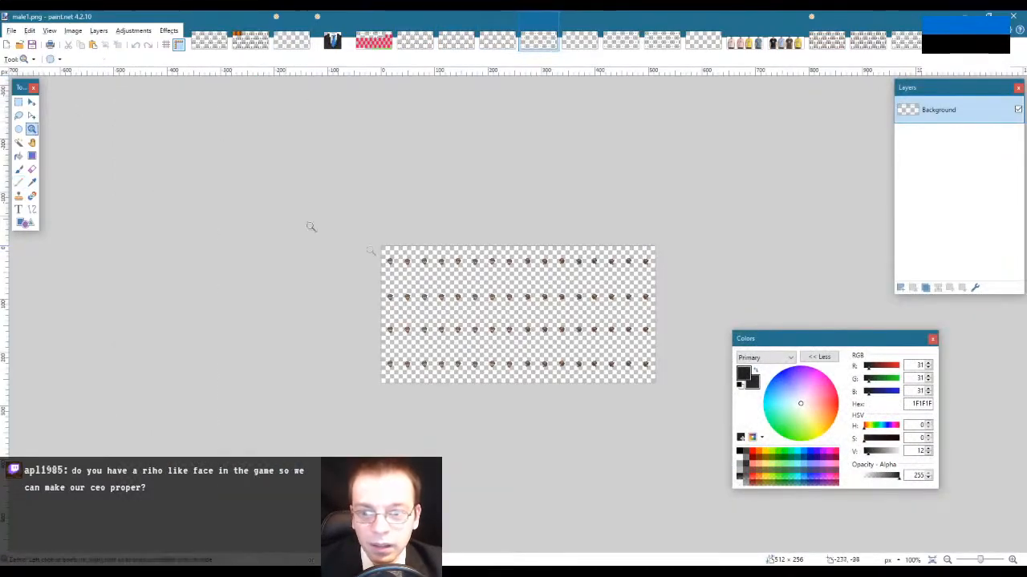
scroll(390, 261, up, 15)
scroll(633, 236, down, 3)
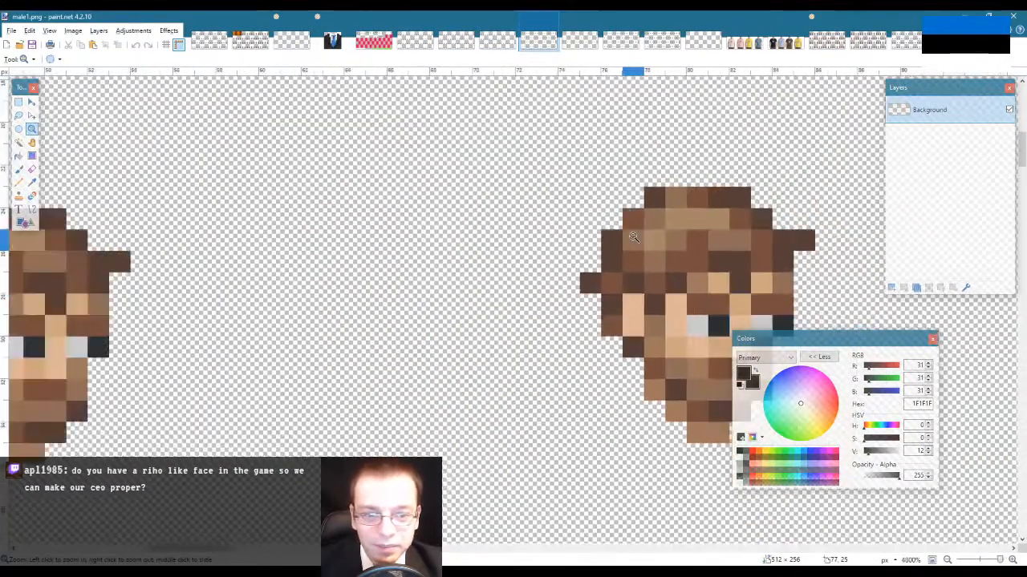
scroll(633, 236, down, 5)
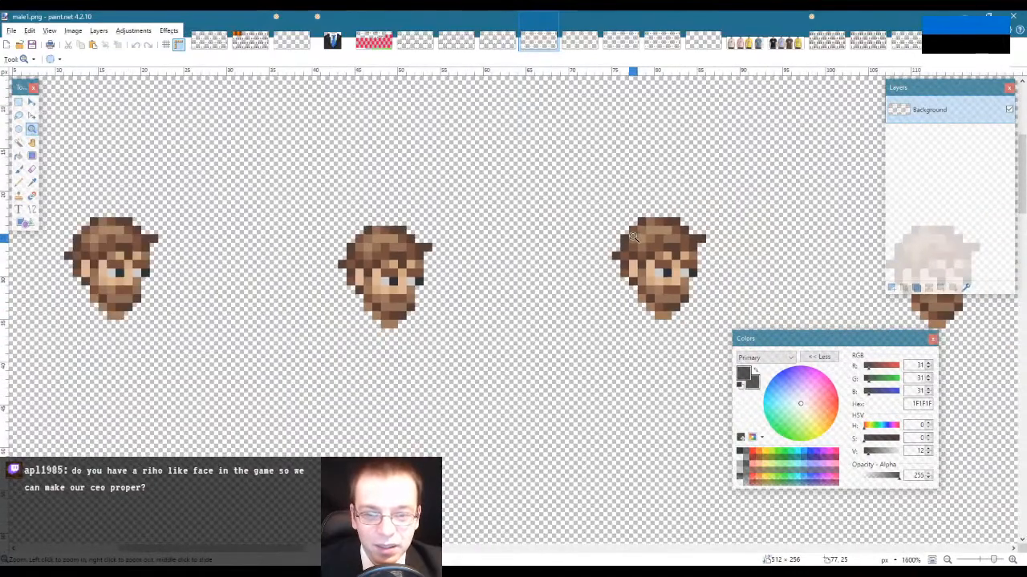
click(594, 44)
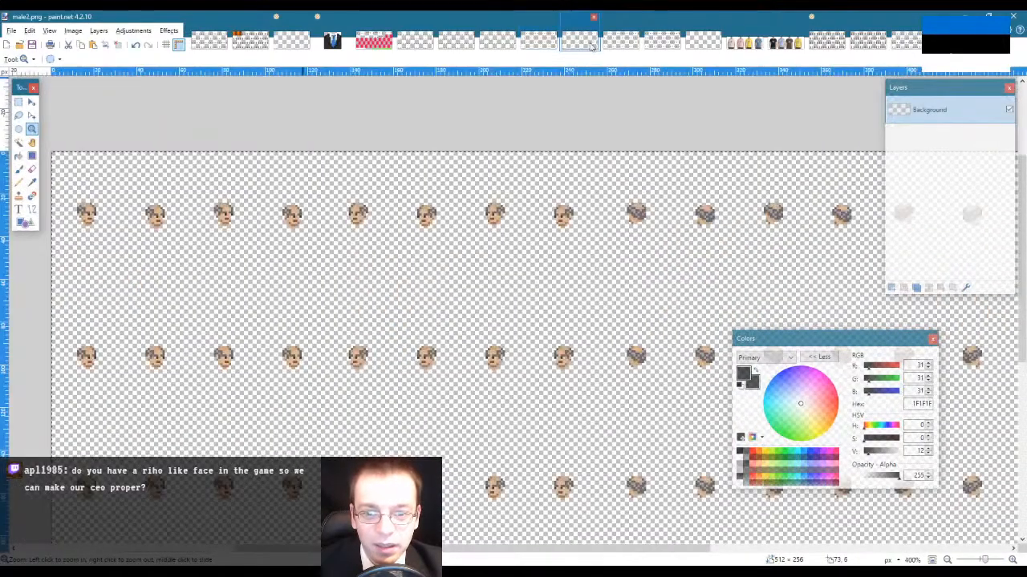
click(619, 44)
click(662, 44)
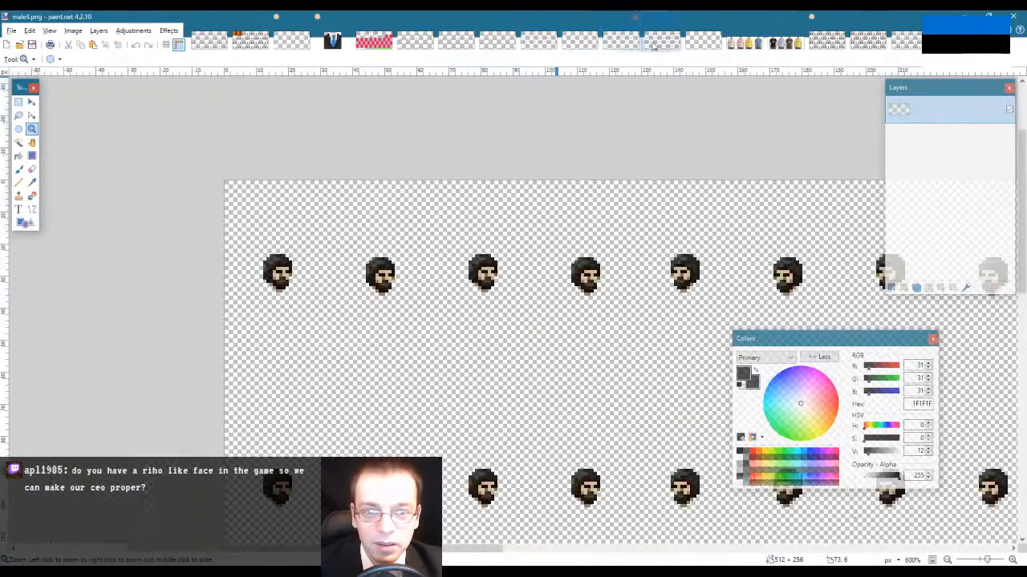
right_click(455, 300)
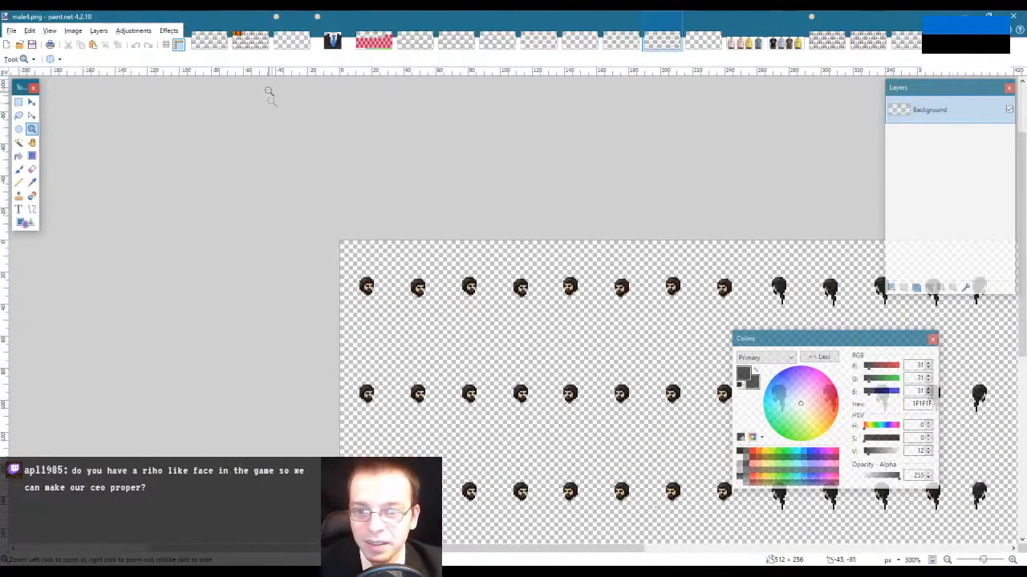
Step: Look through the open male4.pdn, male1.png torso, holidays.png and male2.png trouser sheets
click(251, 42)
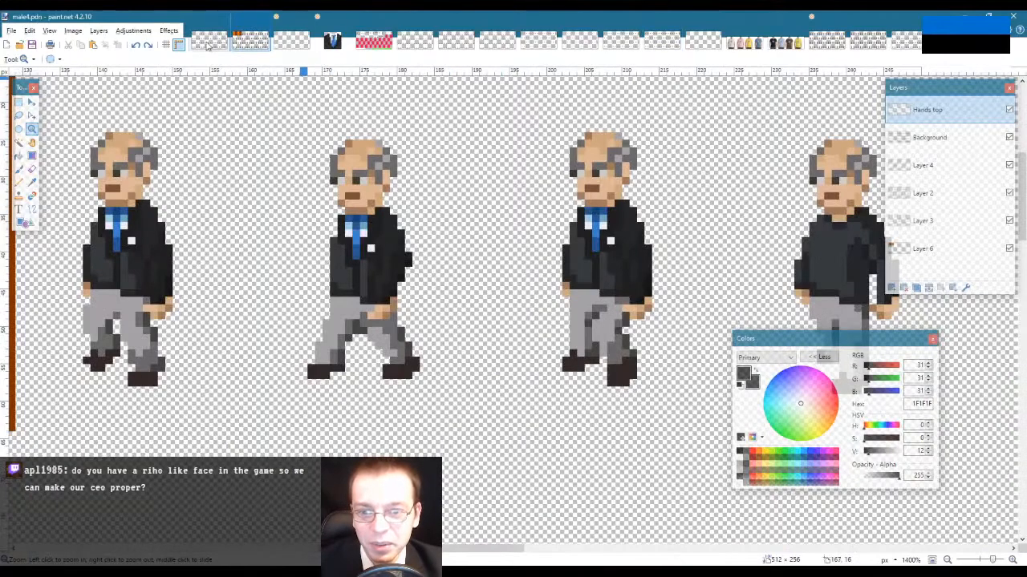
click(208, 42)
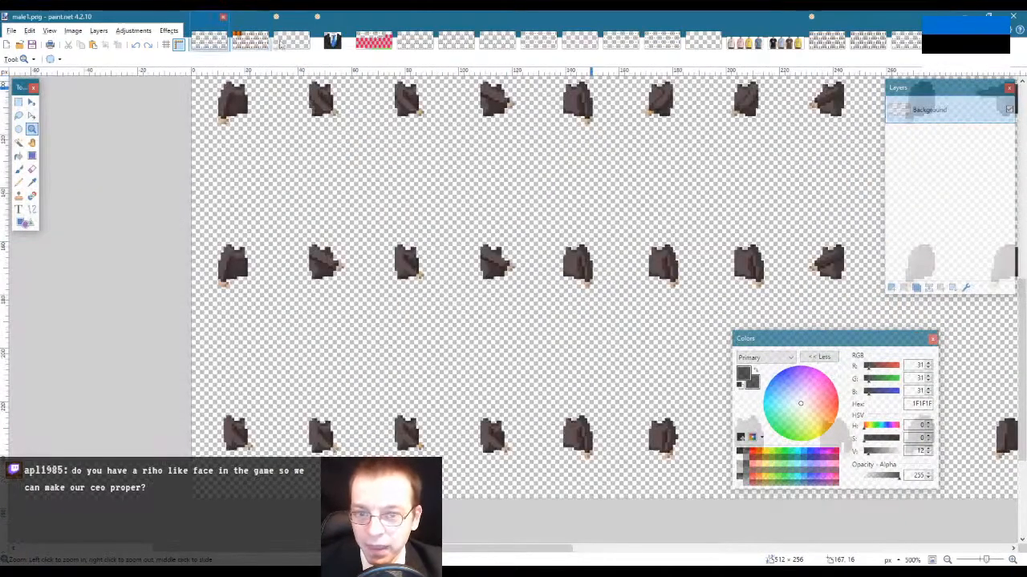
click(293, 42)
click(386, 42)
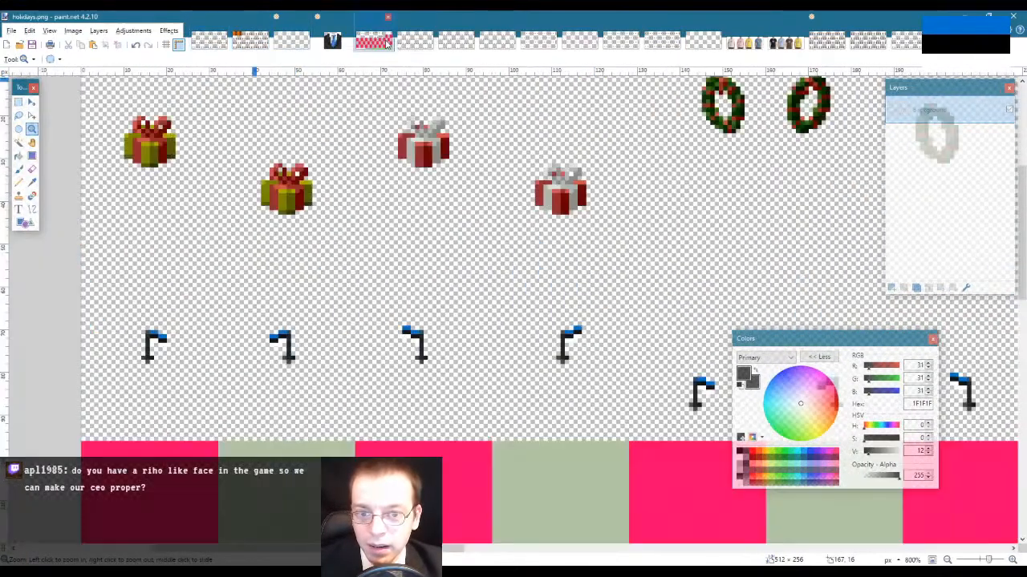
click(417, 40)
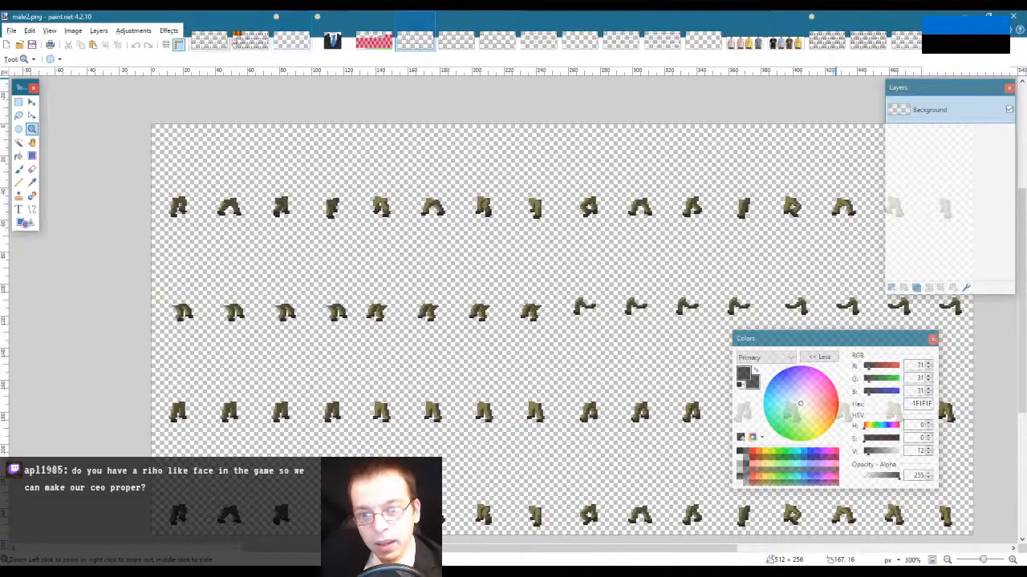
Step: Bring up male4.pdn and review the suit sprites across all four rows of the sheet
click(250, 40)
right_click(393, 197)
right_click(393, 196)
right_click(393, 196)
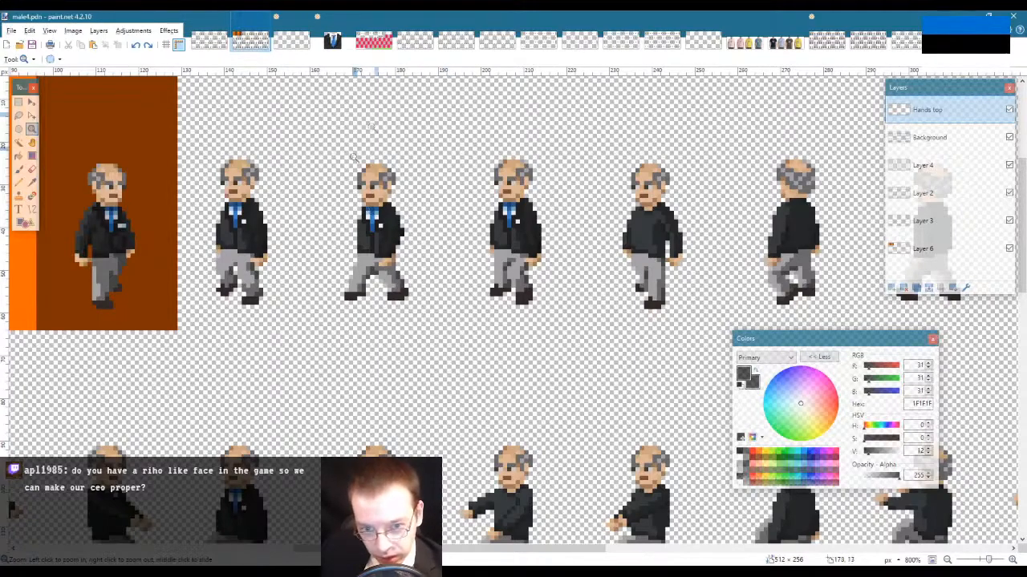
right_click(417, 232)
right_click(417, 232)
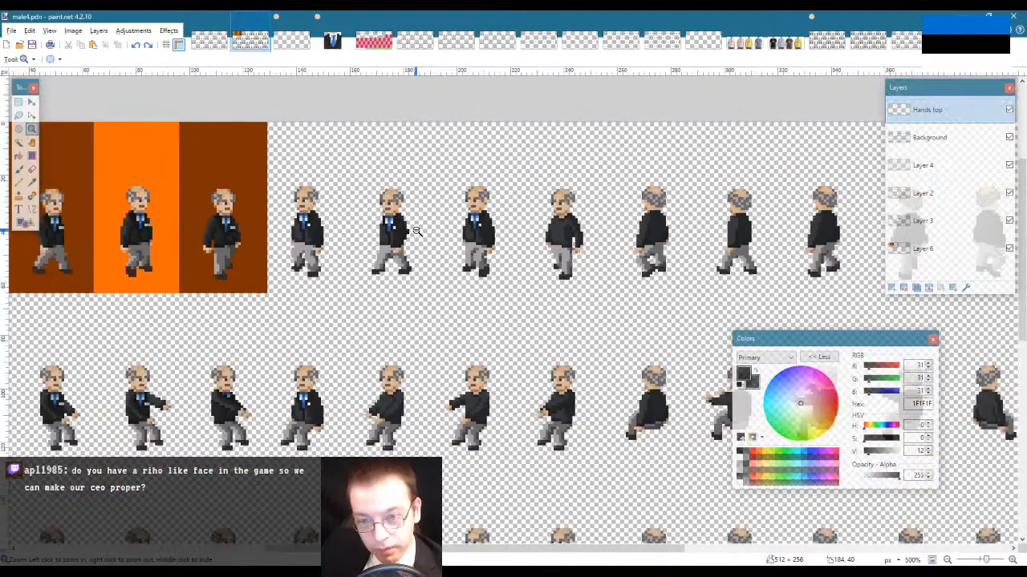
right_click(417, 232)
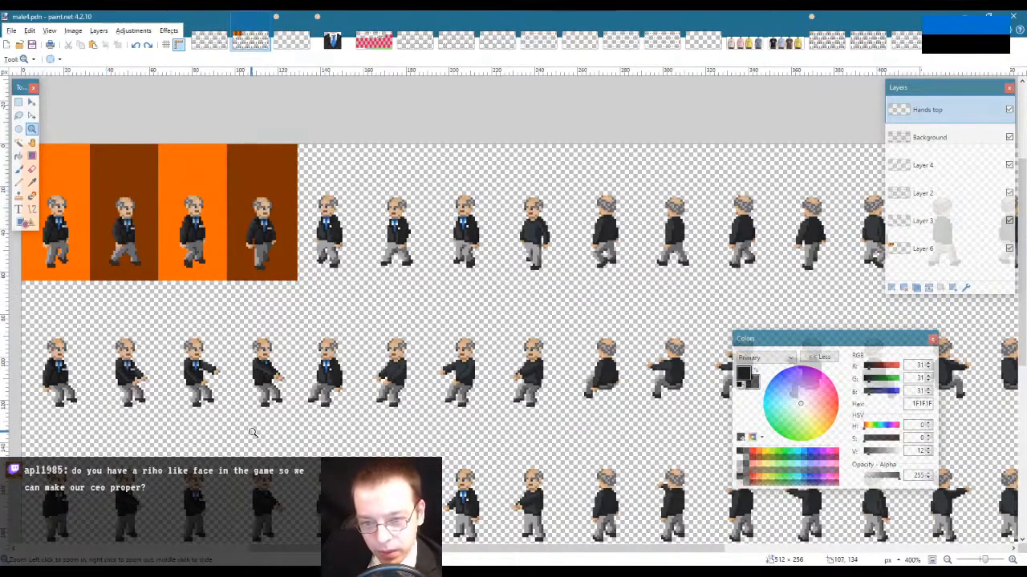
scroll(53, 385, down, 2)
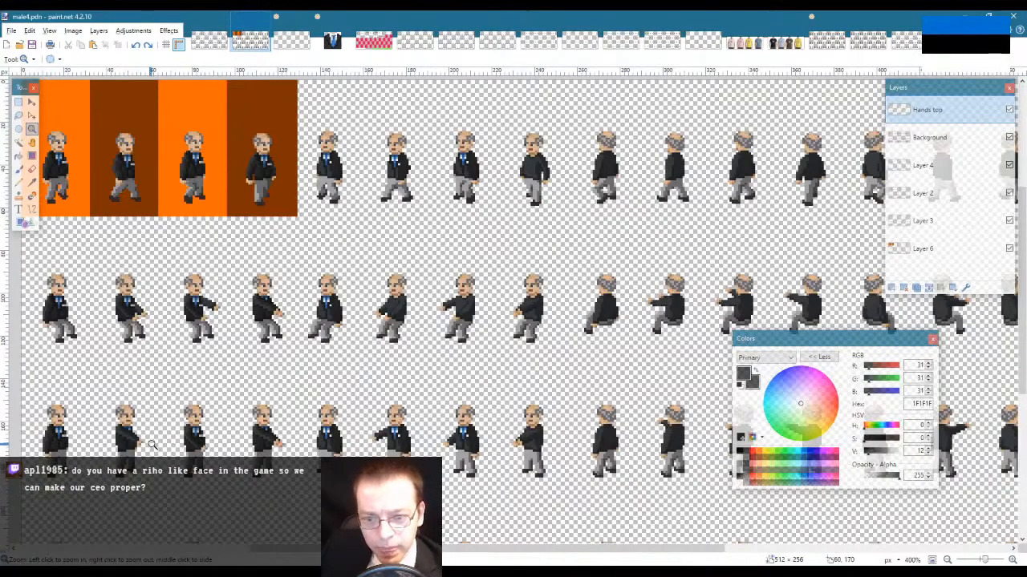
scroll(152, 444, down, 4)
scroll(142, 217, up, 4)
scroll(378, 285, up, 2)
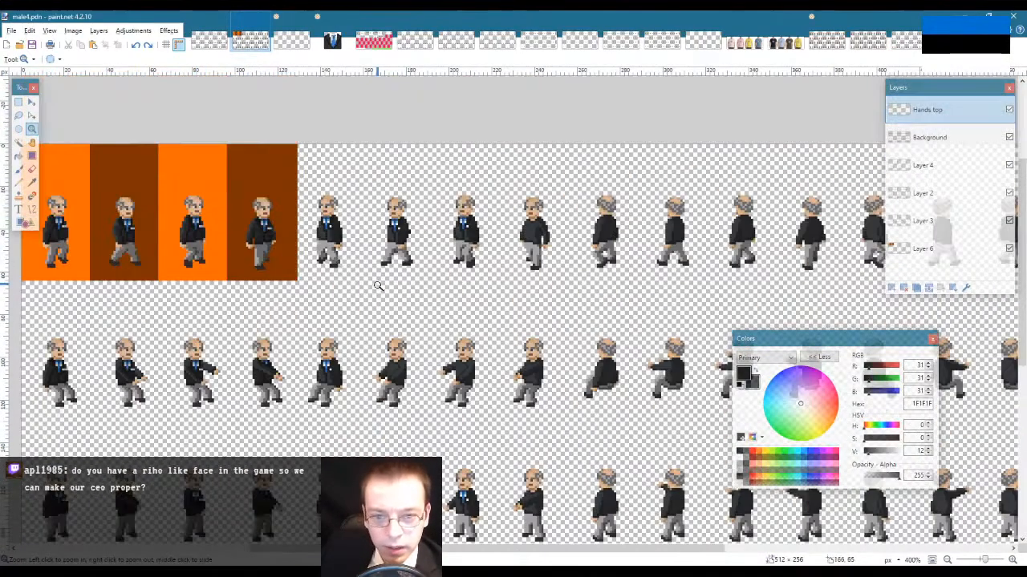
scroll(366, 228, down, 2)
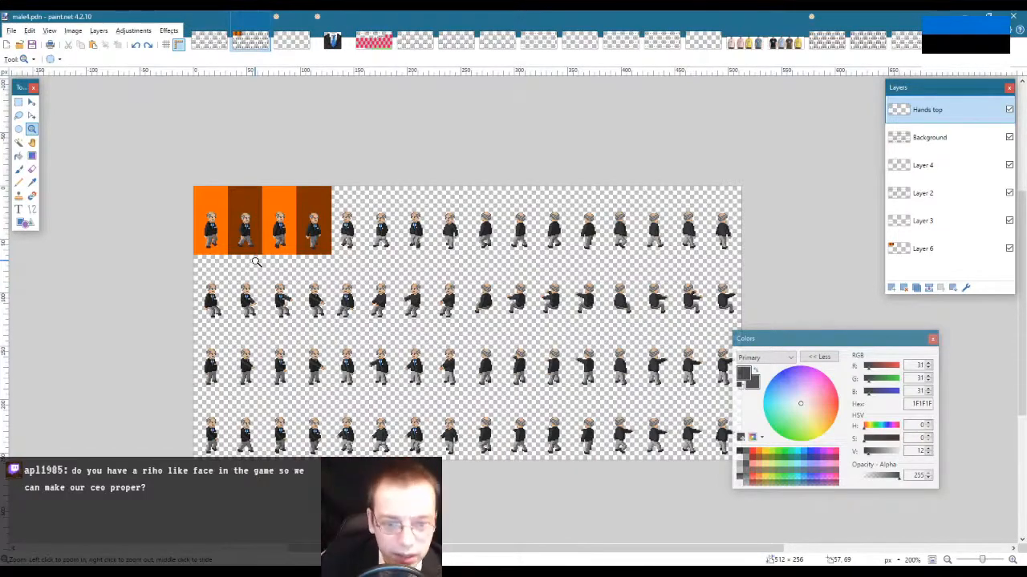
click(255, 237)
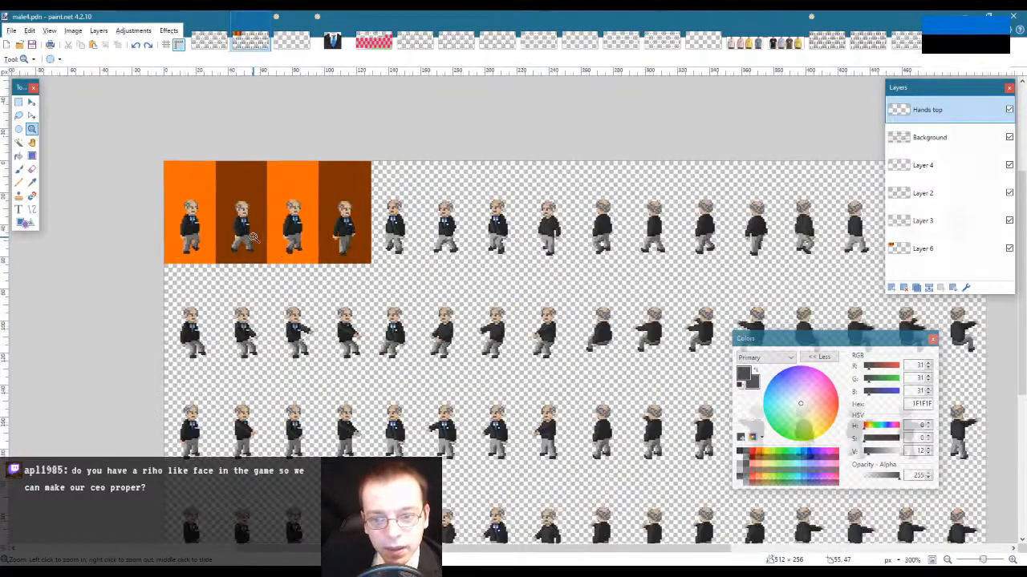
Step: Examine the heads of the walking sprites along the top row, from the orange-backed frames to the back-facing ones
click(255, 237)
click(255, 238)
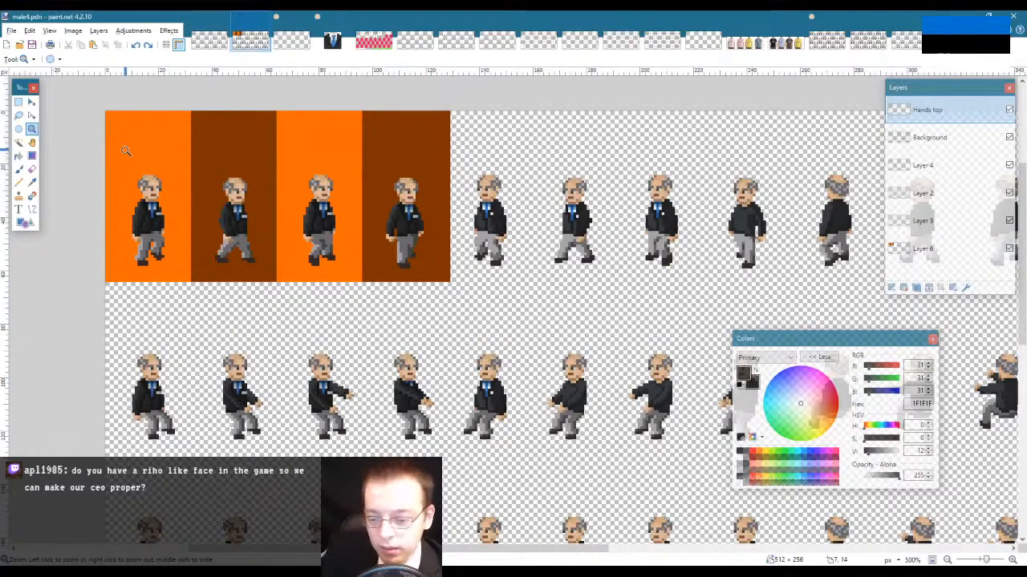
key(s)
drag(127, 150, 183, 215)
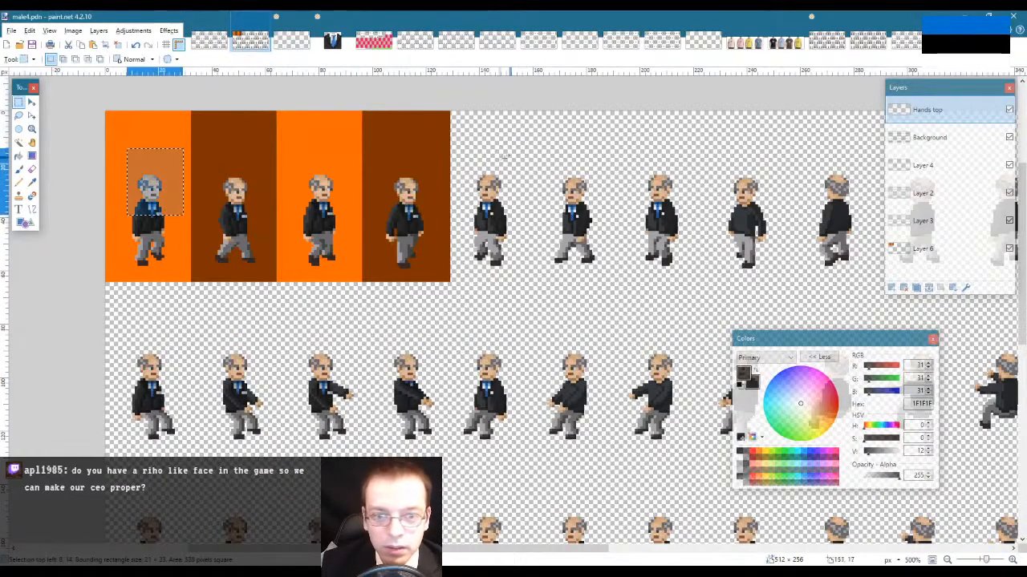
drag(461, 159, 558, 237)
drag(584, 551, 660, 552)
drag(632, 154, 687, 212)
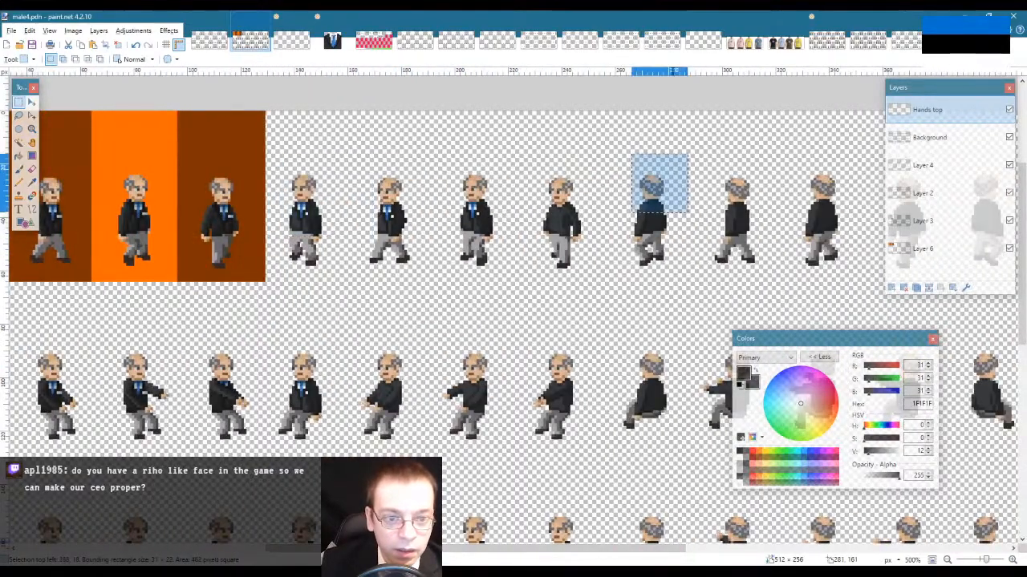
drag(596, 552, 768, 552)
drag(538, 154, 607, 218)
click(605, 275)
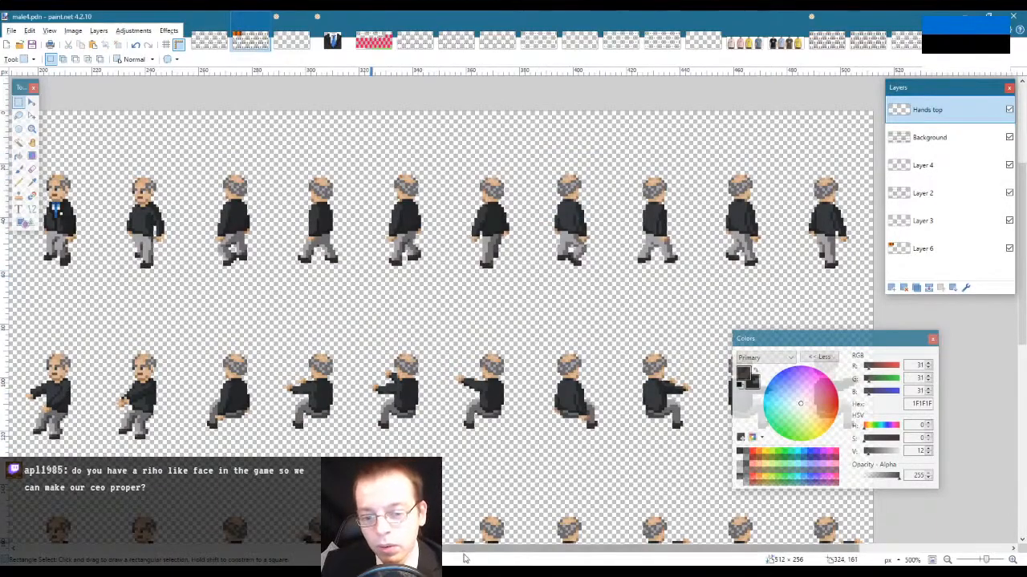
Step: Compare the walking, sitting and standing rows of the sprite sheet, including the four orange and brown backed frames
drag(469, 551, 287, 551)
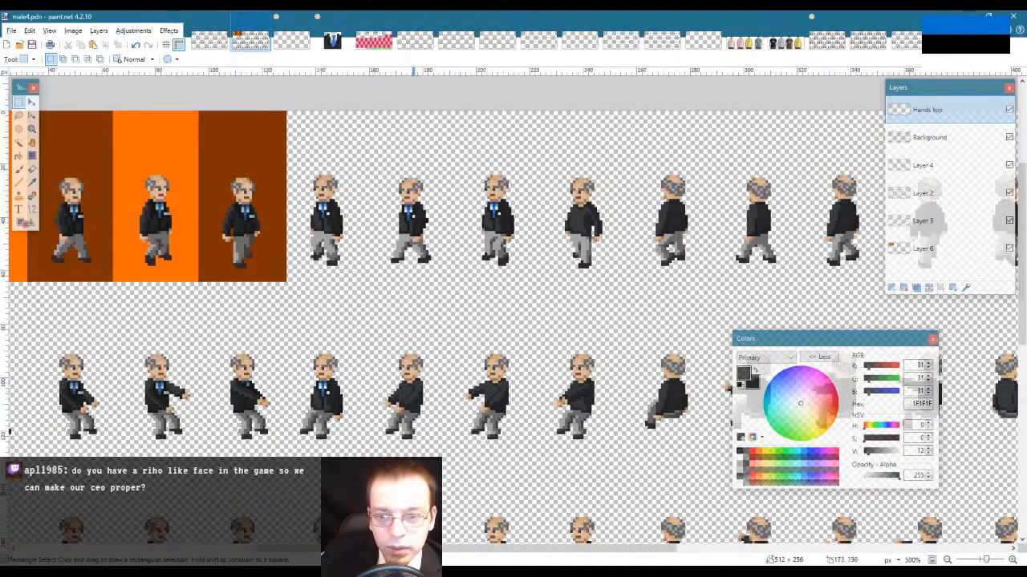
drag(438, 549, 394, 549)
scroll(381, 463, down, 3)
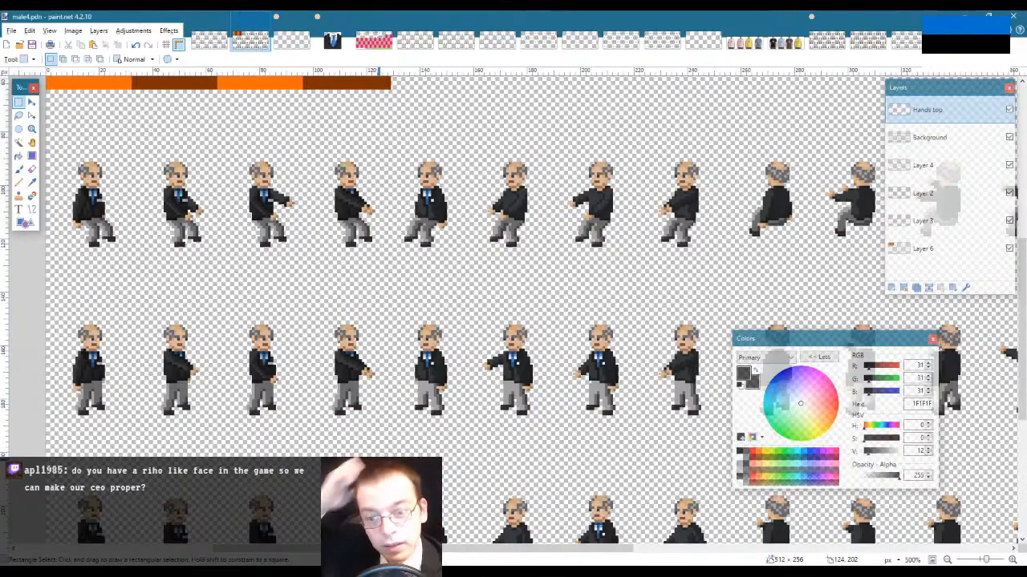
scroll(380, 463, down, 3)
scroll(380, 463, up, 6)
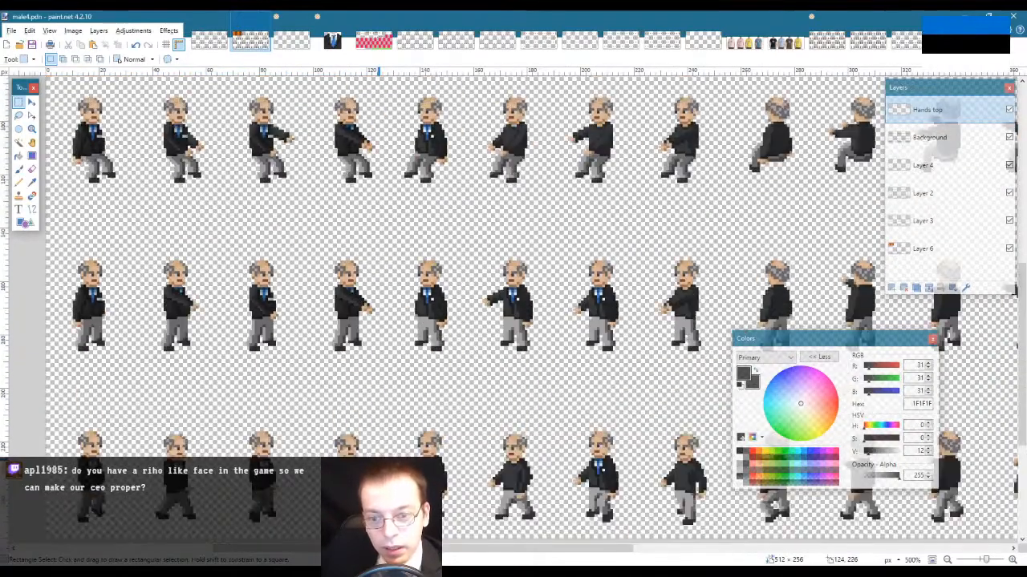
scroll(253, 198, up, 10)
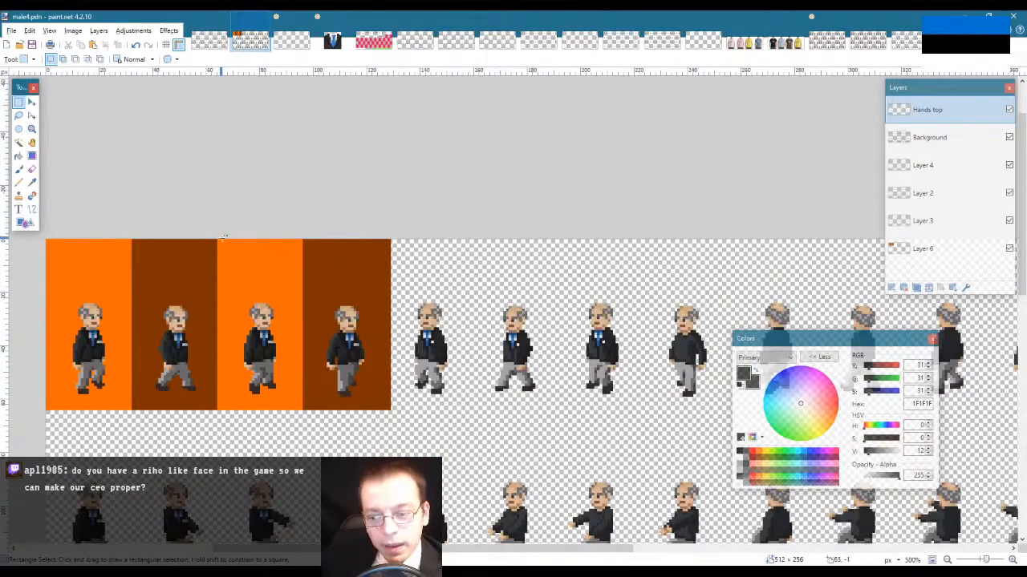
drag(41, 235, 390, 359)
click(494, 421)
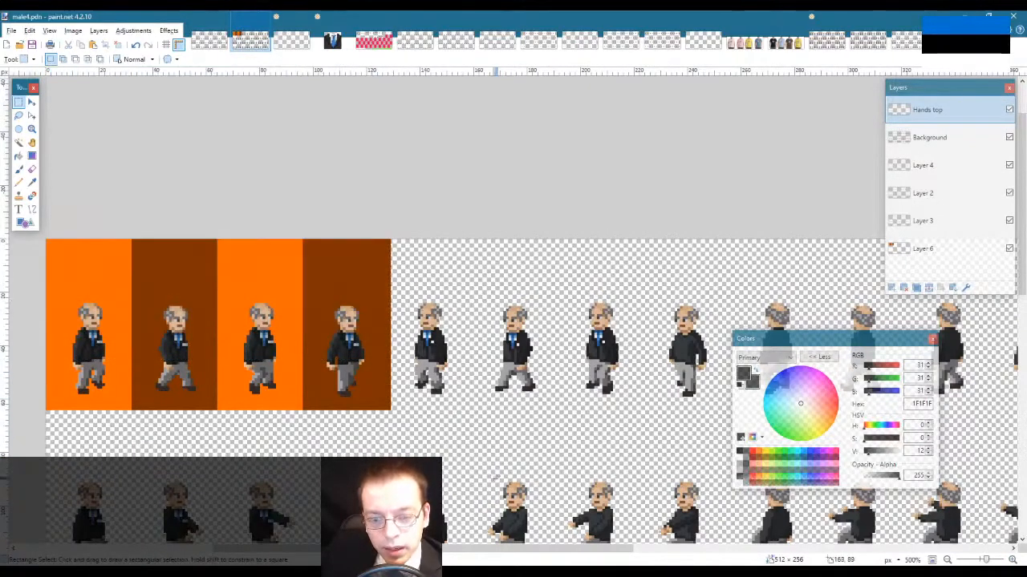
drag(423, 550, 469, 557)
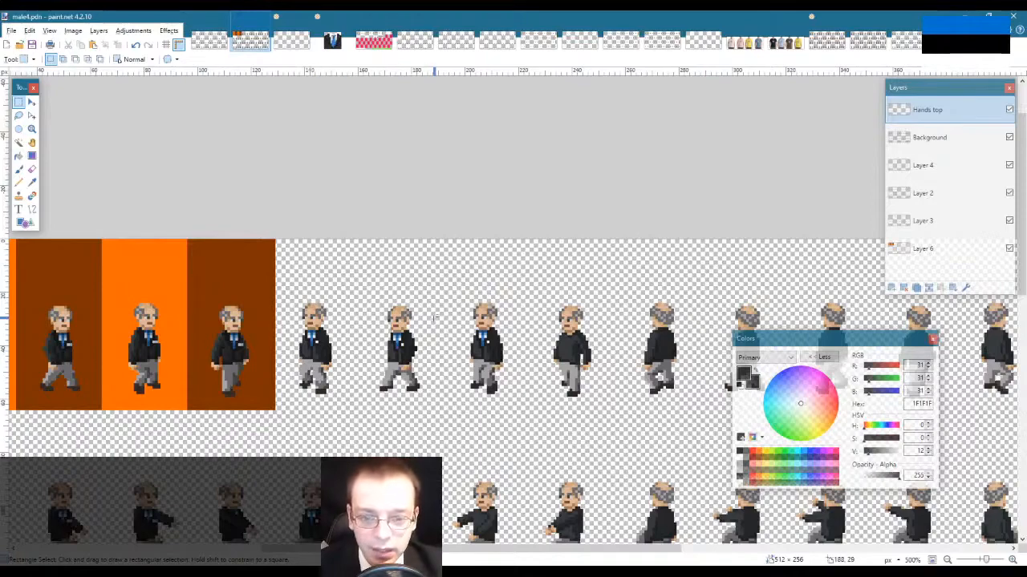
drag(433, 548, 452, 549)
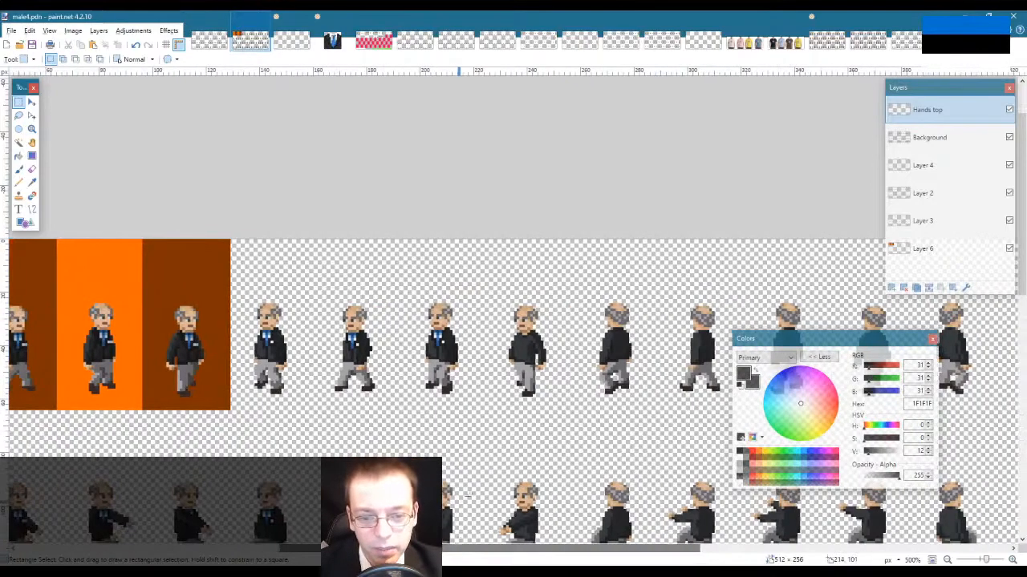
scroll(511, 418, down, 3)
scroll(513, 418, up, 1)
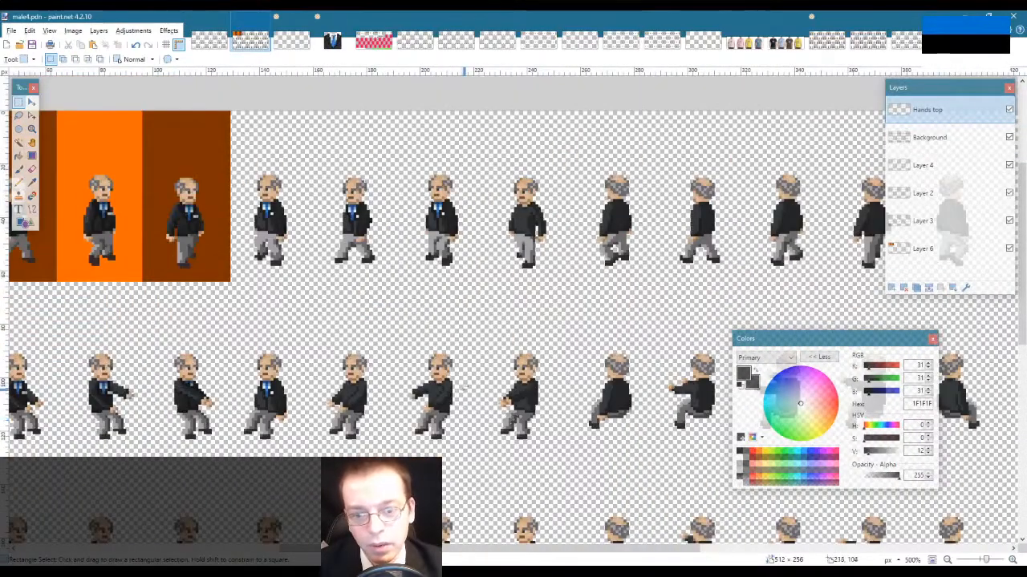
Step: Review the arm and jacket poses in the front-facing and back-facing frames across all rows of the sheet
click(32, 128)
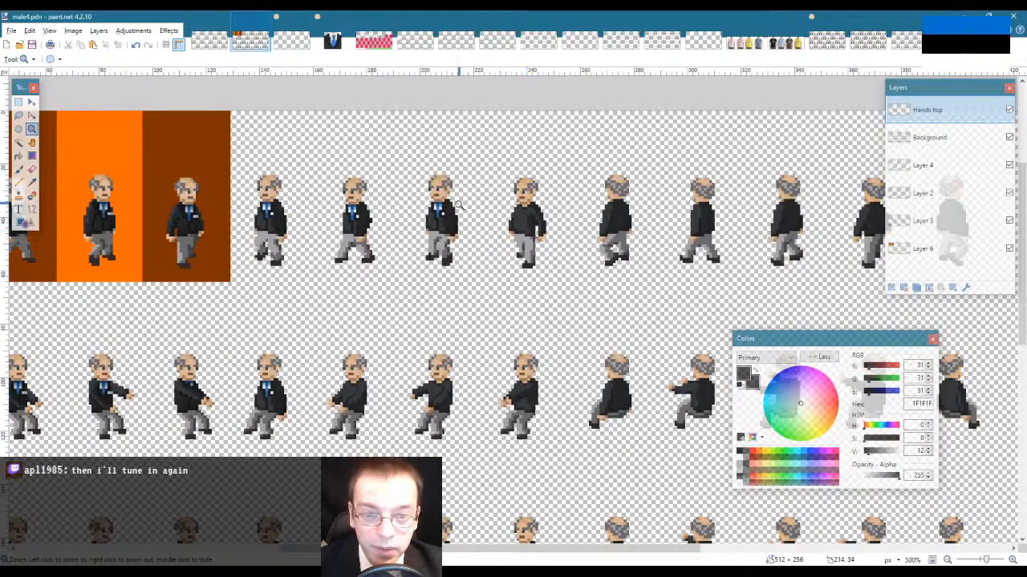
scroll(477, 293, down, 2)
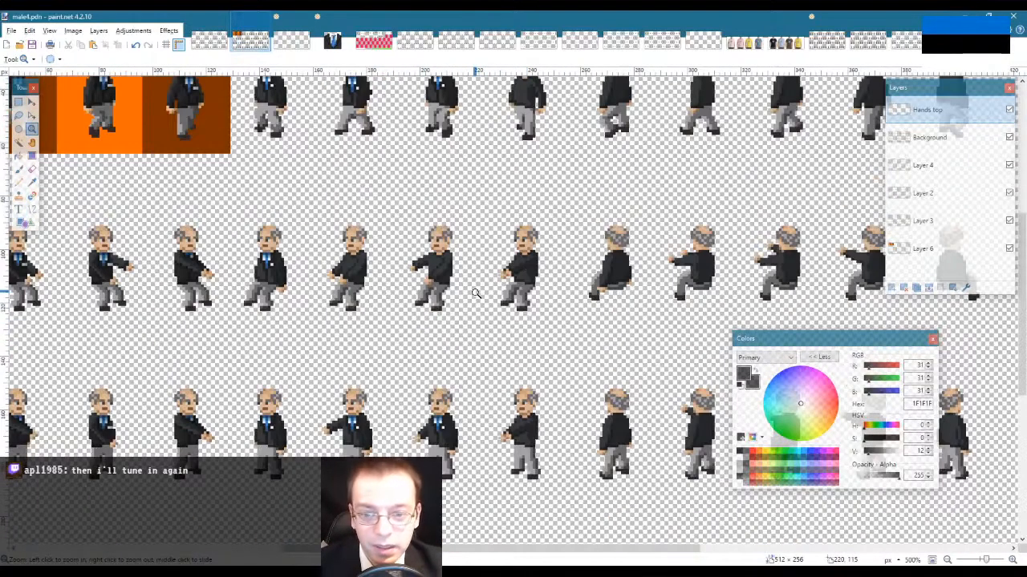
scroll(477, 294, up, 2)
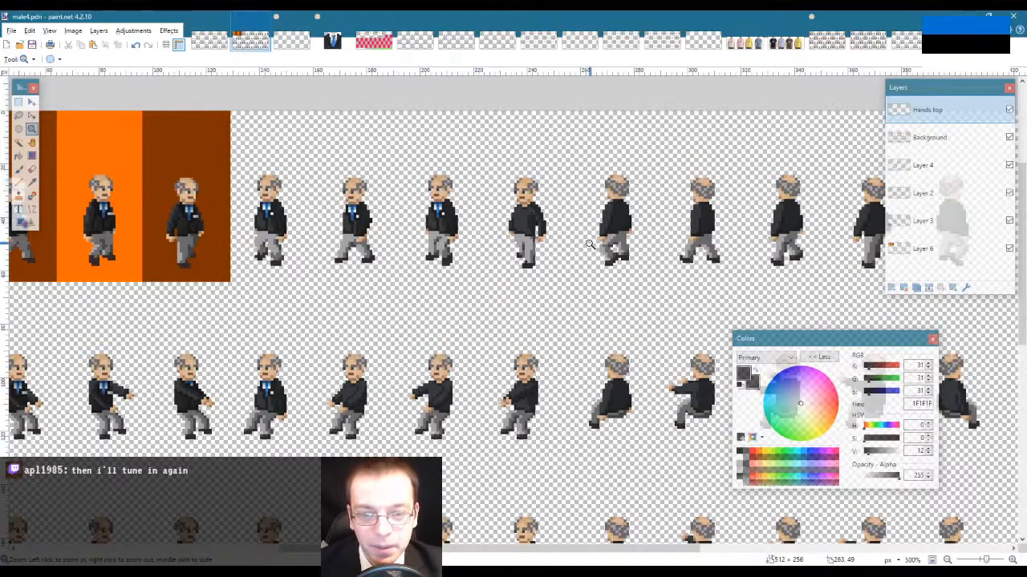
scroll(486, 241, down, 2)
scroll(485, 242, up, 2)
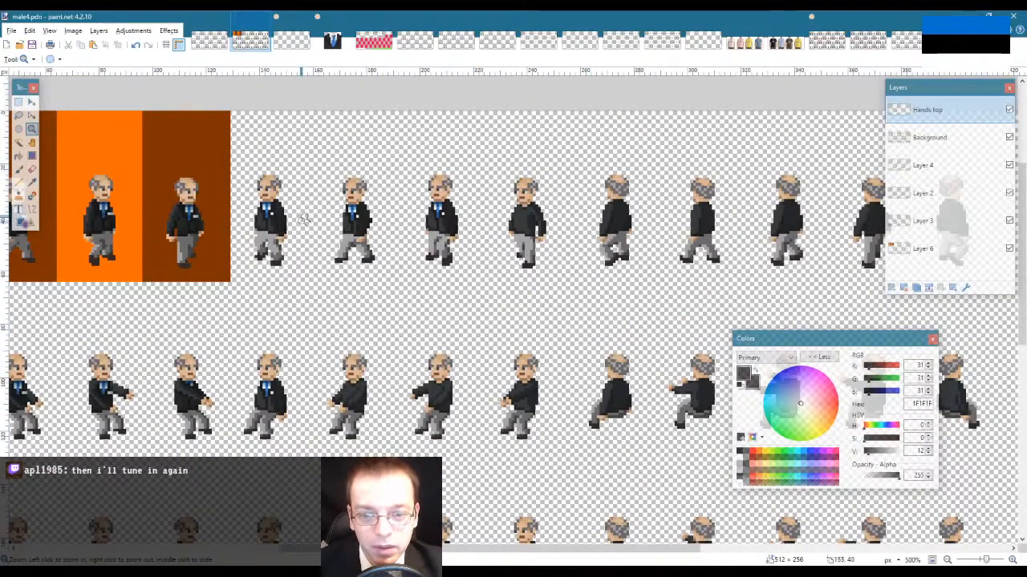
scroll(445, 331, down, 3)
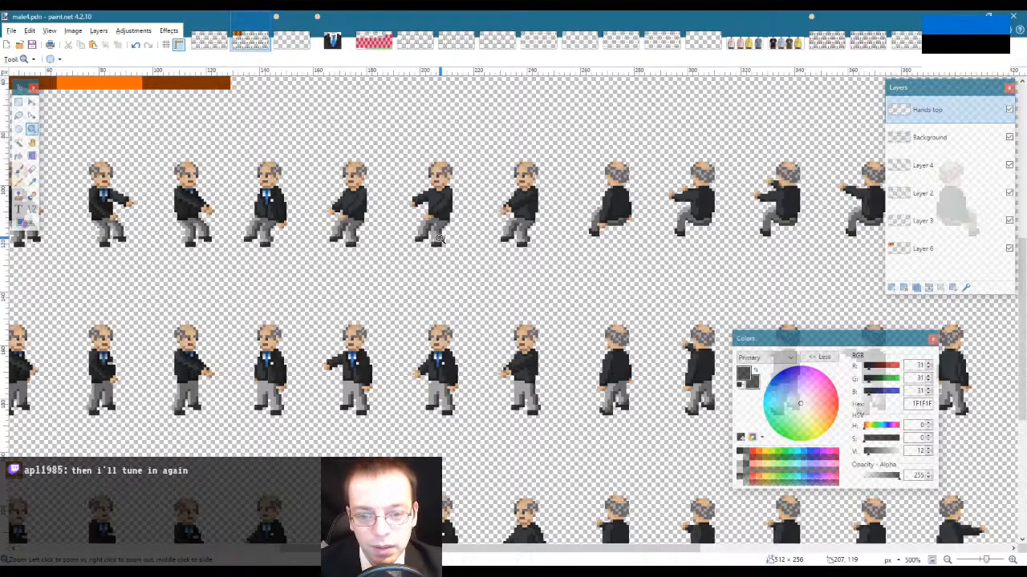
scroll(440, 238, down, 3)
scroll(439, 239, up, 3)
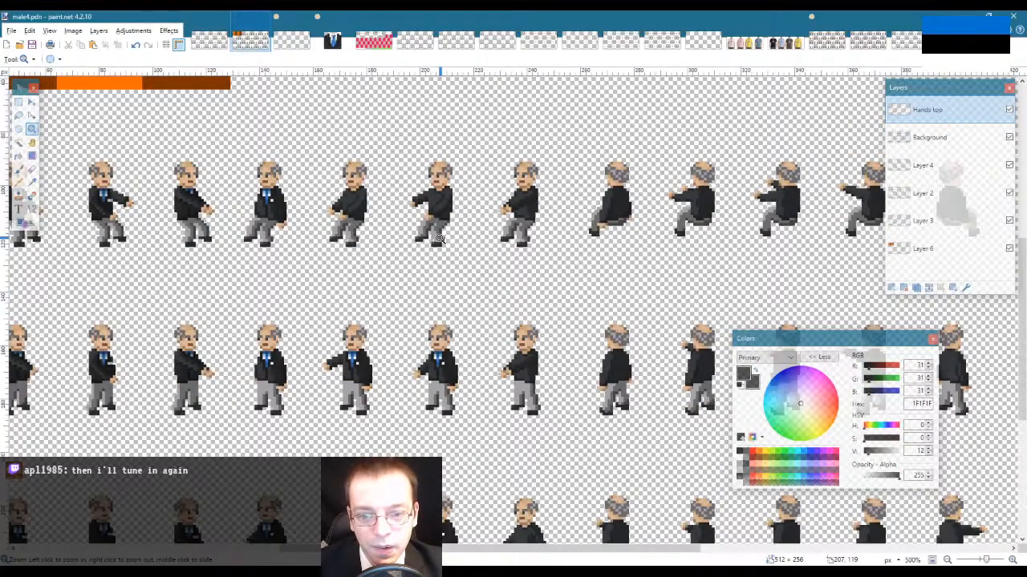
scroll(440, 238, up, 4)
scroll(439, 238, down, 5)
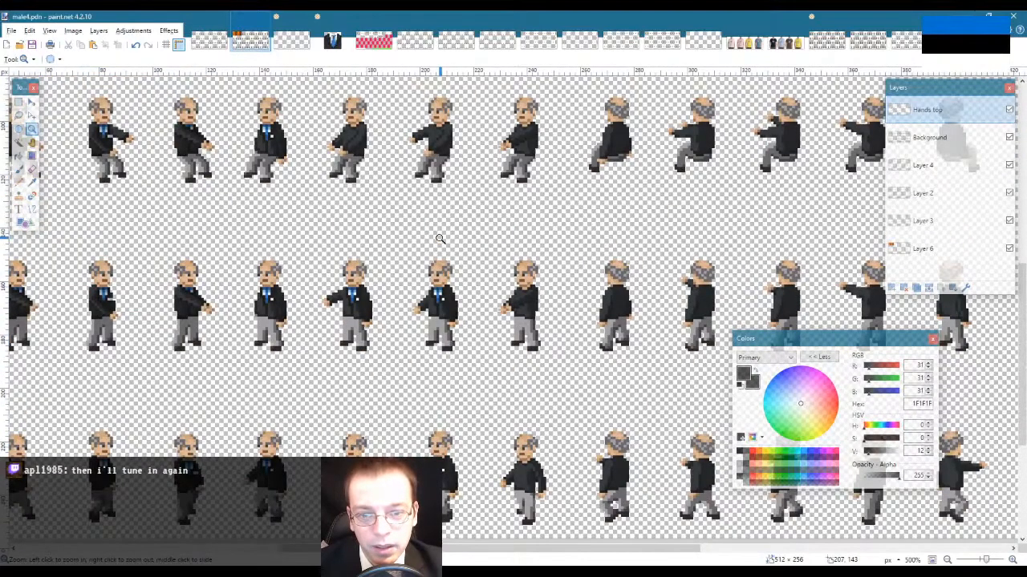
scroll(440, 238, up, 2)
scroll(328, 212, up, 2)
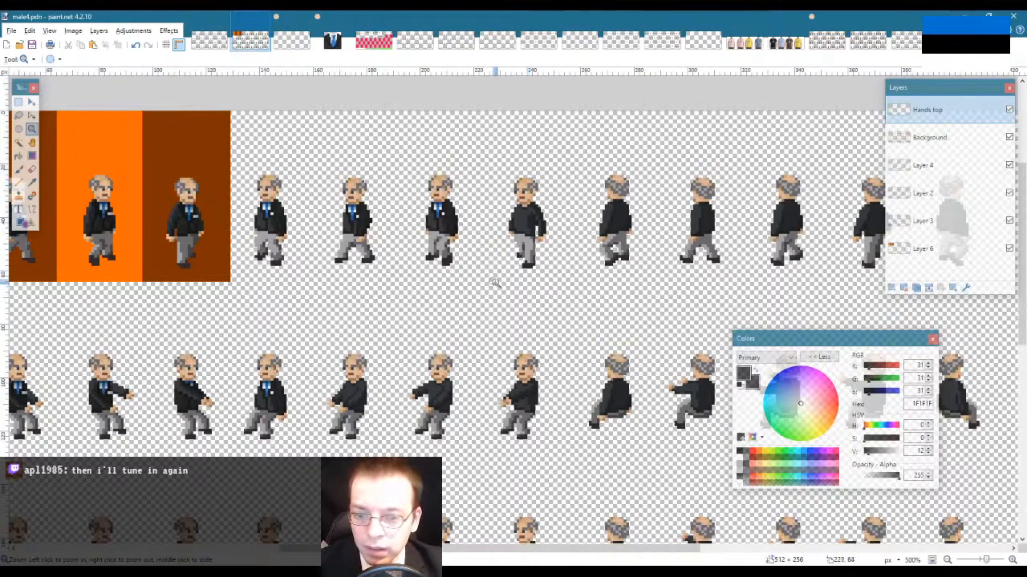
Step: Make the Background layer active and select the area around the suited walking sprite in mid-stride, right of the orange and brown frames
click(441, 241)
click(438, 228)
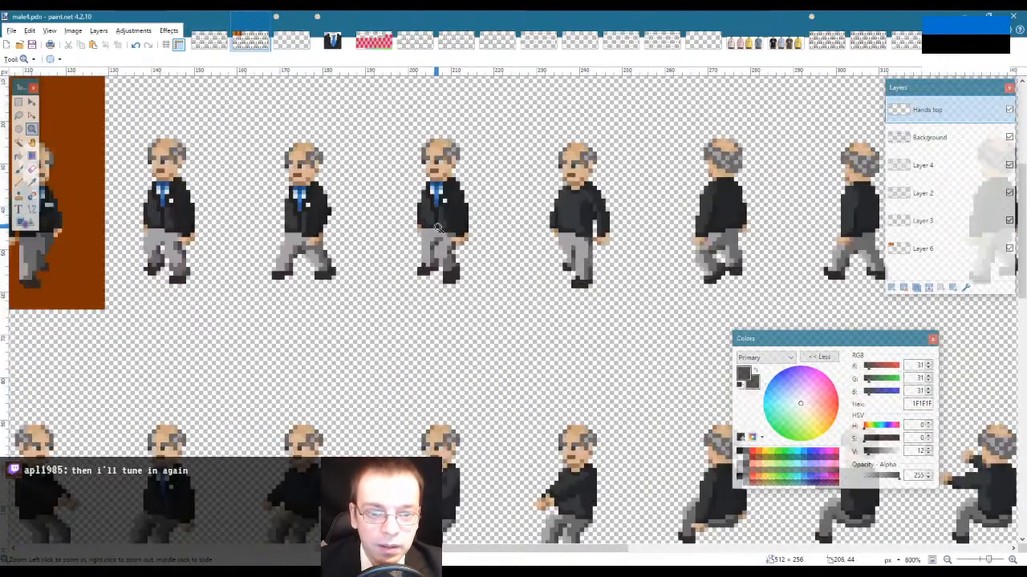
click(413, 162)
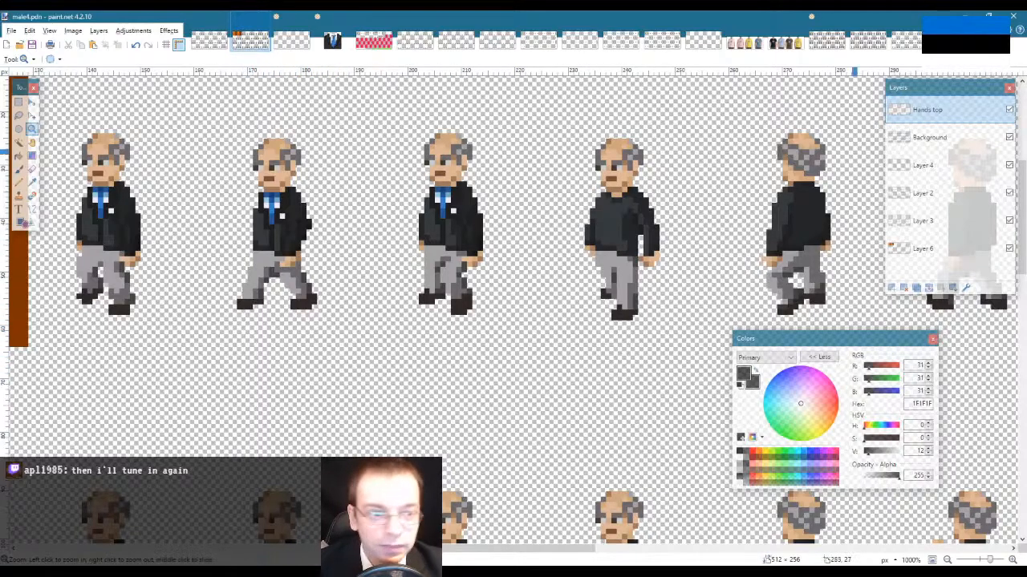
click(922, 166)
click(929, 137)
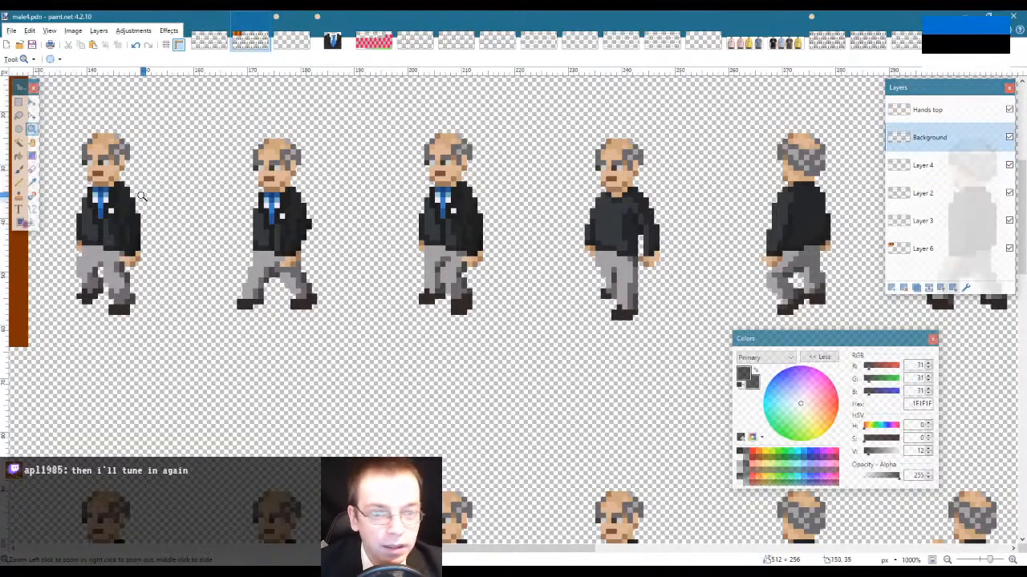
key(s)
drag(185, 123, 371, 289)
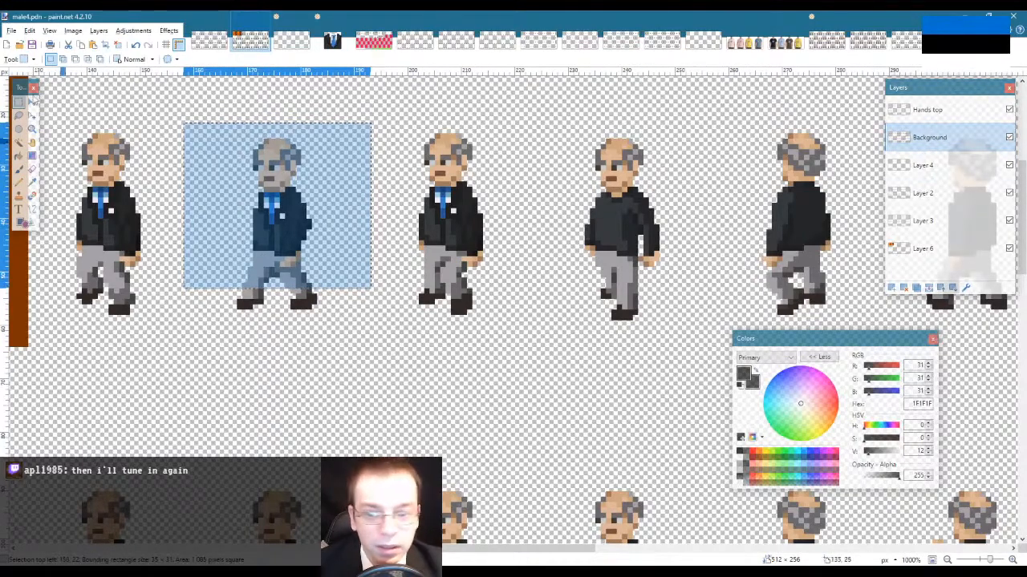
Step: Cut the hanging arm and hand beside the torso of the plain-jacket walking sprite out of the Background layer
click(32, 129)
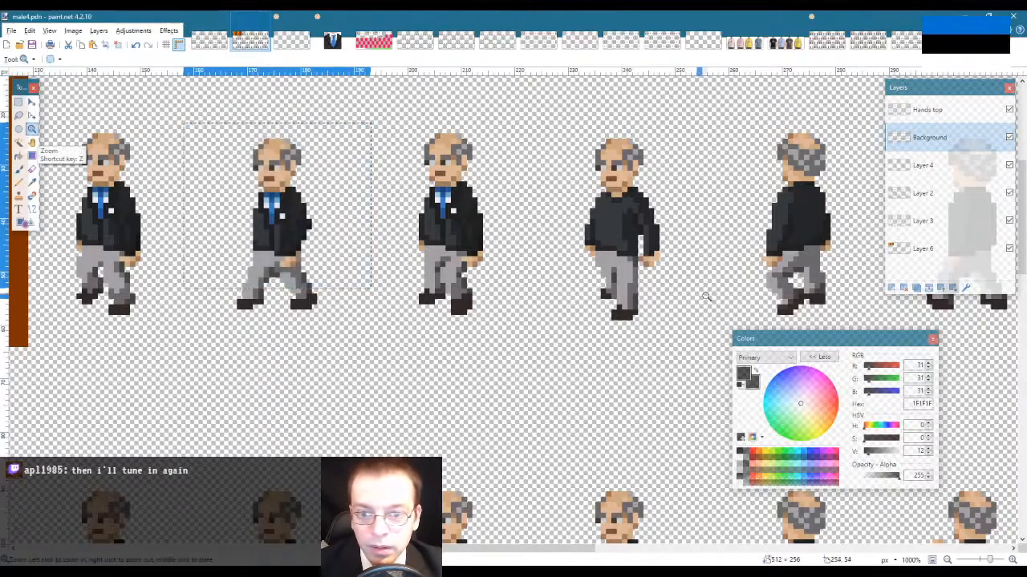
click(693, 214)
click(693, 215)
click(693, 216)
key(s)
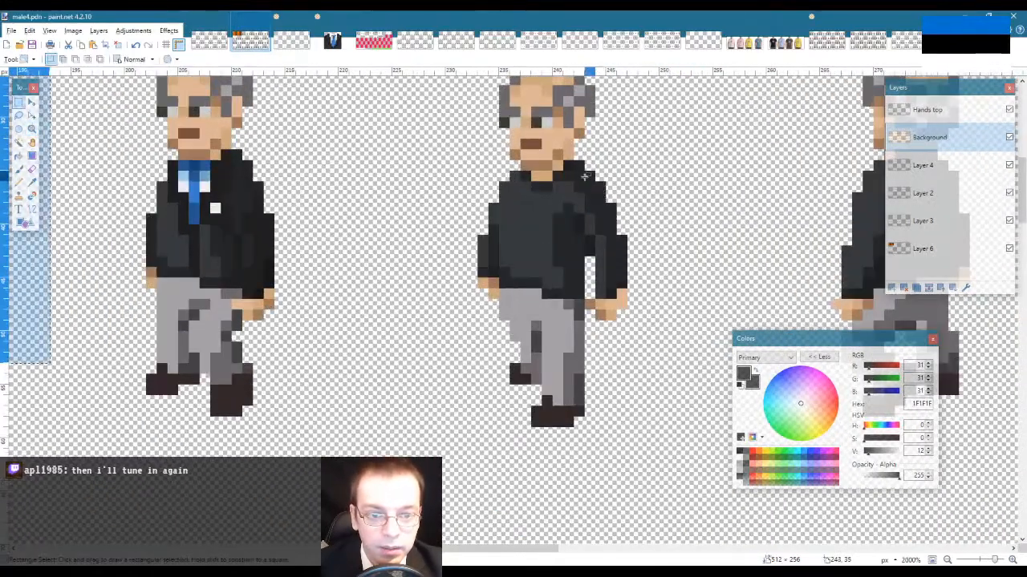
drag(579, 166, 627, 316)
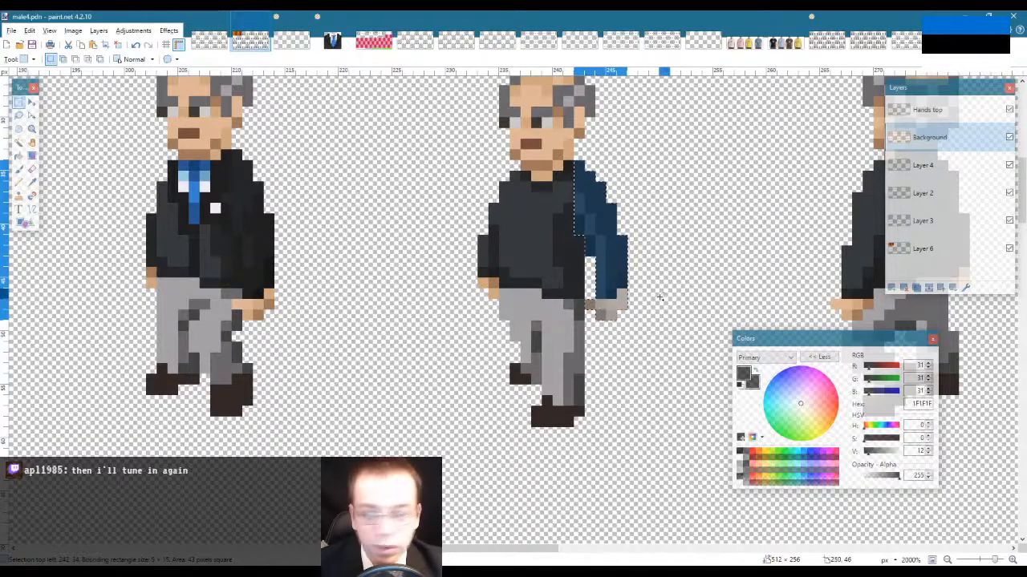
key(Delete)
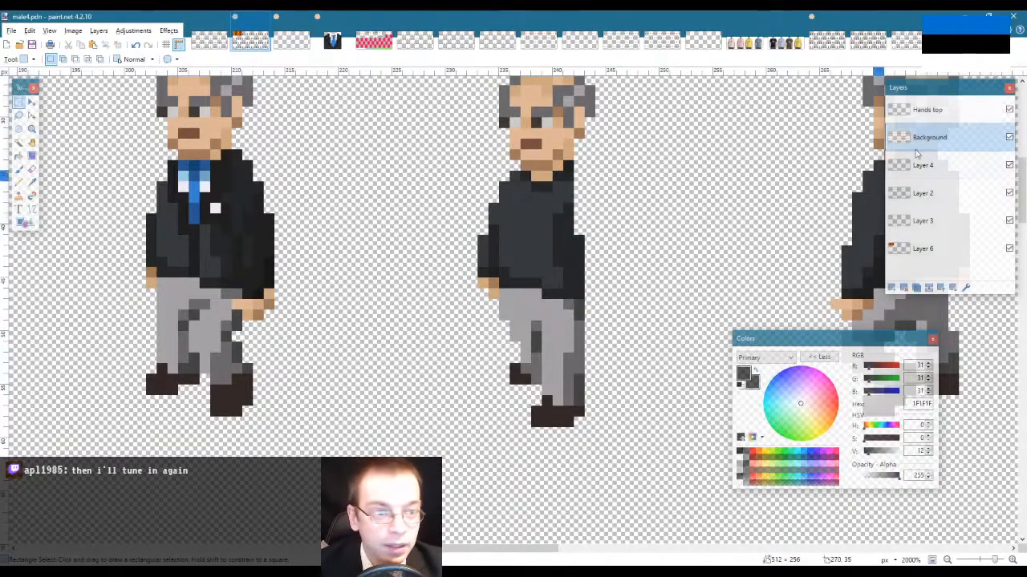
Step: Paste the cut arm in its original place on the Hands top layer and clear the selection
click(922, 115)
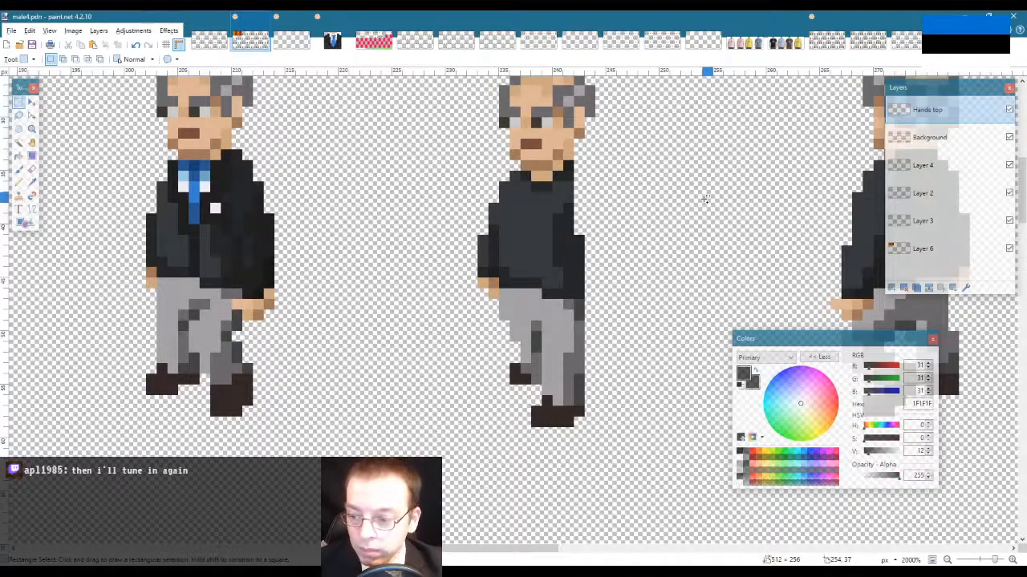
key(ctrl+v)
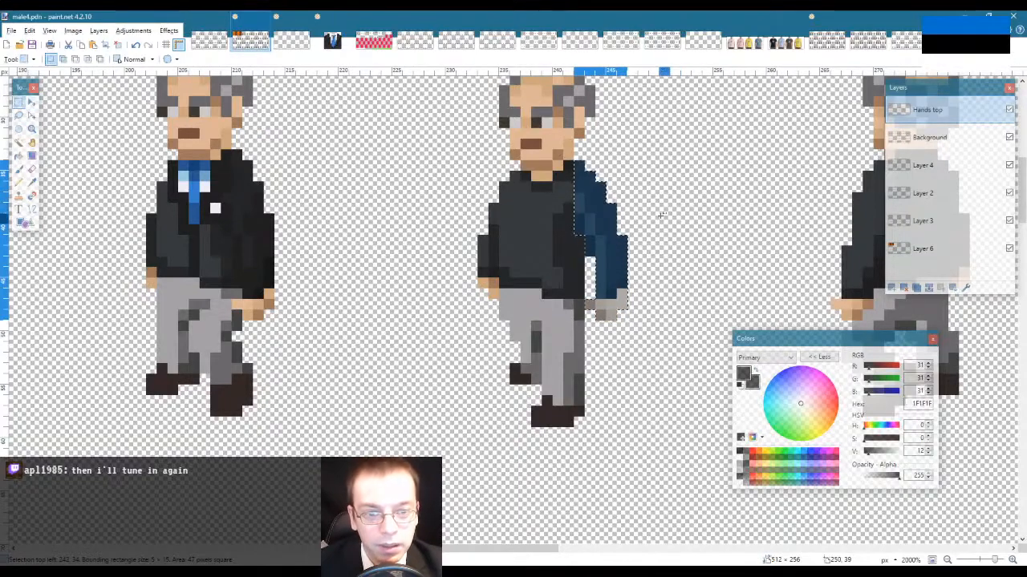
key(ctrl+d)
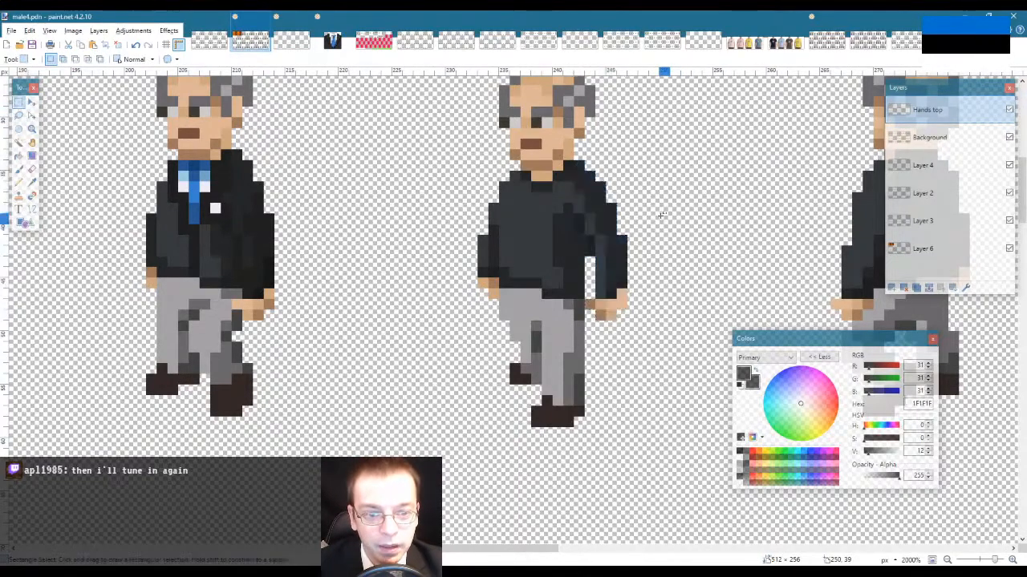
Step: Return to the Background layer, select the torso and arms of the neighbouring suited sprite, and clear that selection
scroll(511, 210, up, 1)
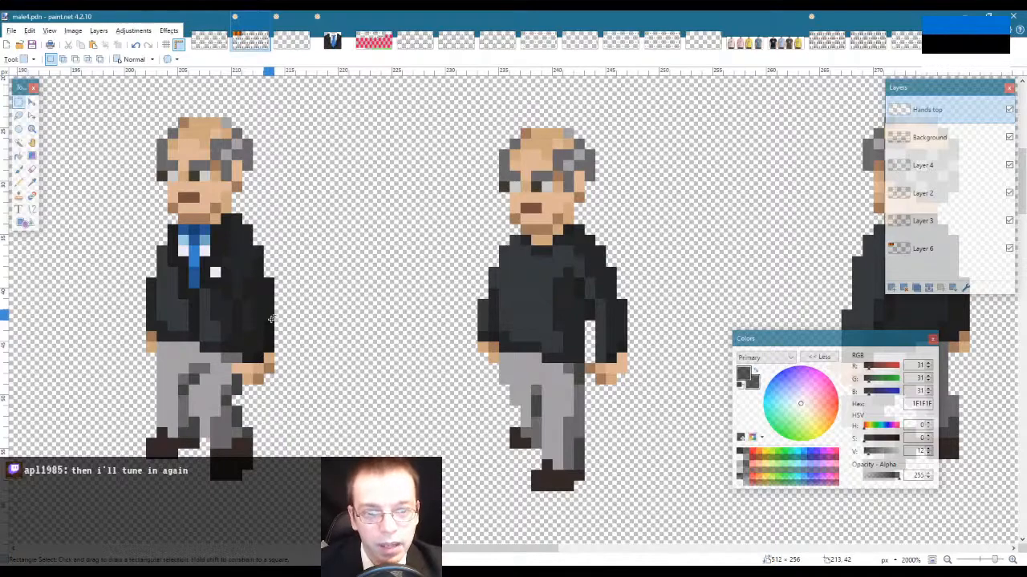
click(929, 137)
drag(92, 192, 318, 395)
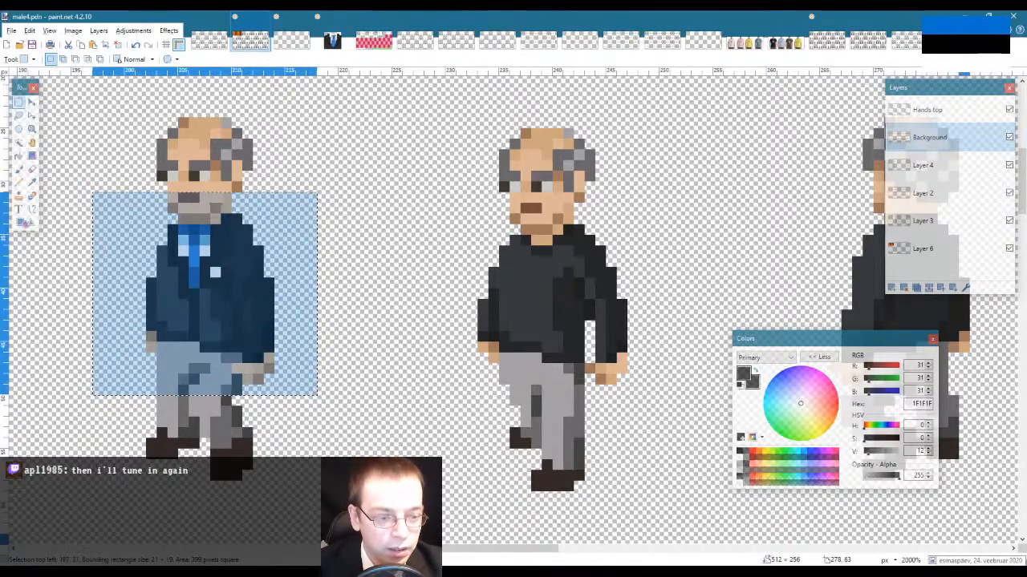
click(979, 571)
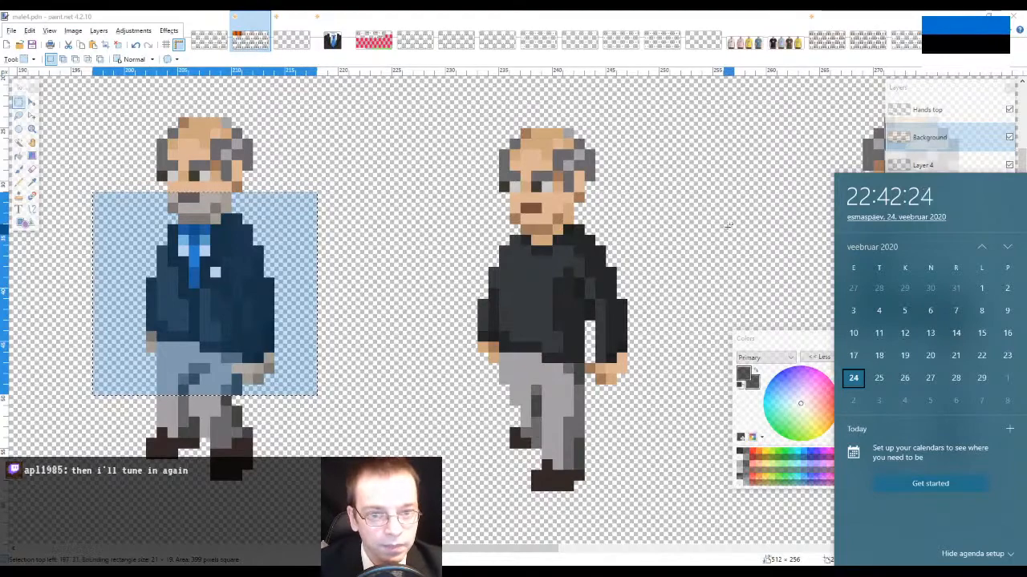
click(728, 226)
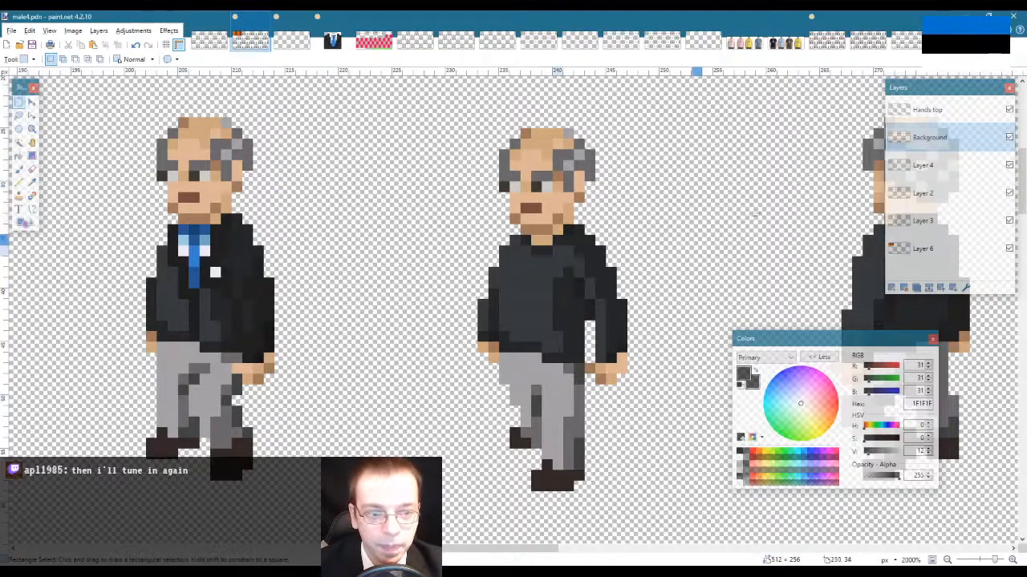
Step: Copy the suited sprite's torso with tie, lapels and pocket square onto the neighbouring plain-jacket walking sprite on the Background layer
click(929, 166)
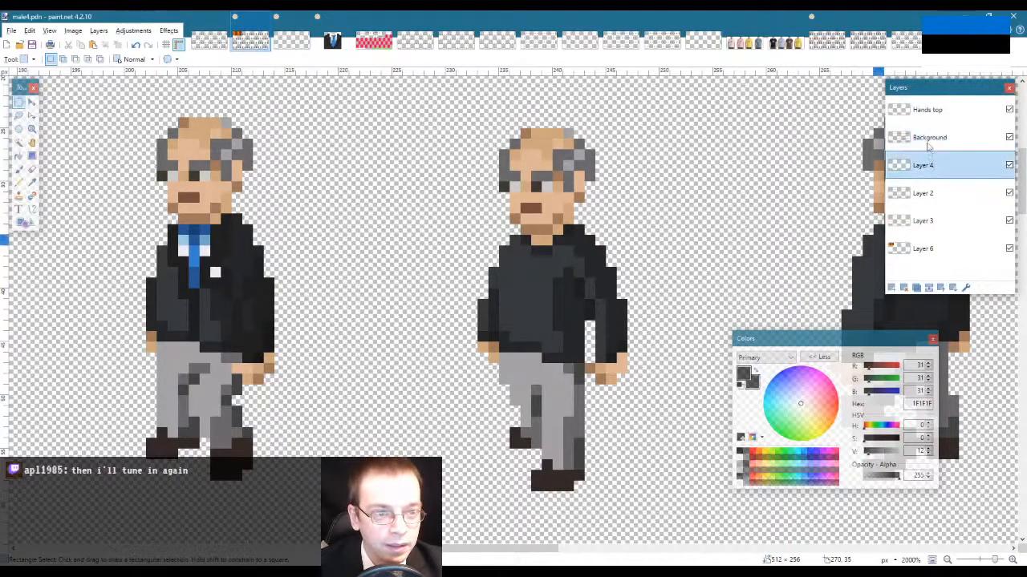
click(929, 138)
drag(84, 204, 327, 394)
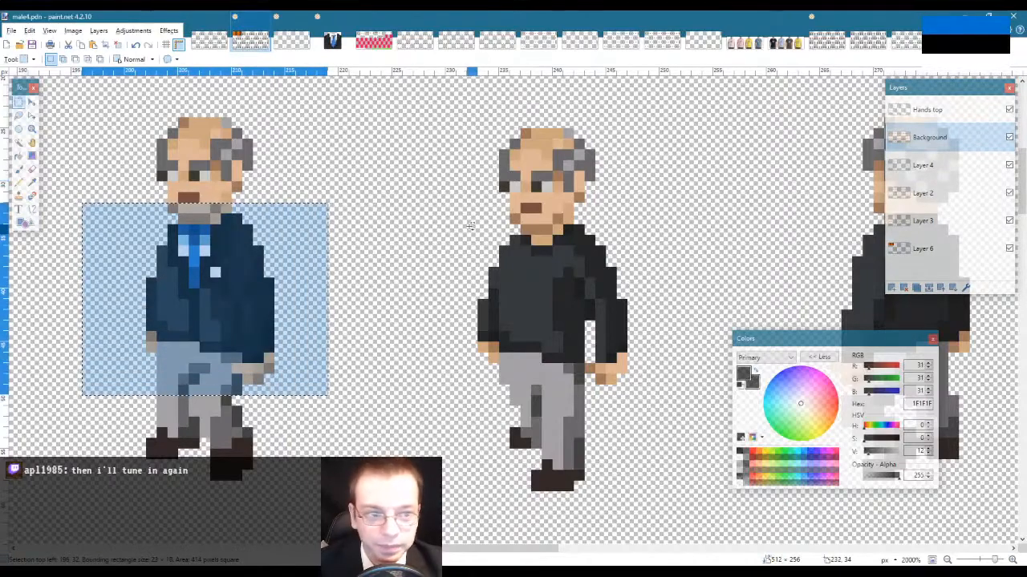
key(m)
drag(347, 410, 699, 420)
drag(552, 261, 543, 263)
key(s)
click(752, 276)
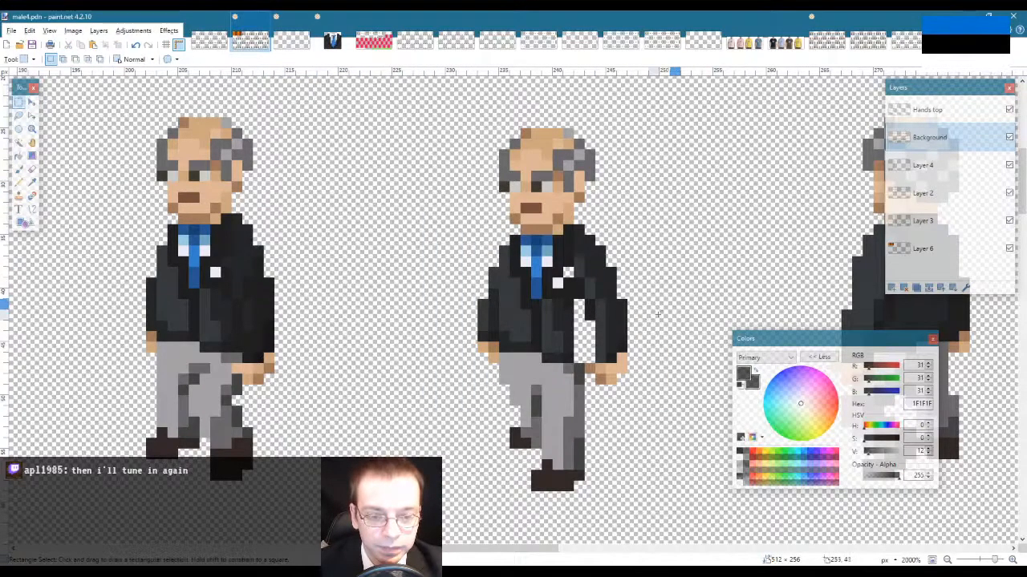
Step: Sample jacket colour 252728 and pencil a vertical strip along the middle sprite's torso to close its missing edge beside the arm
key(k)
click(569, 336)
key(p)
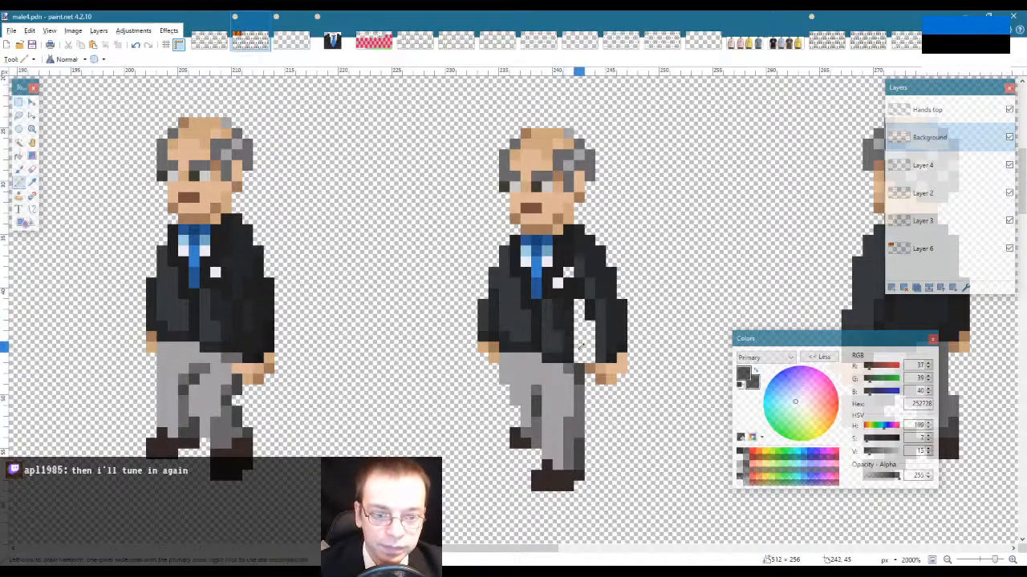
drag(580, 351, 579, 312)
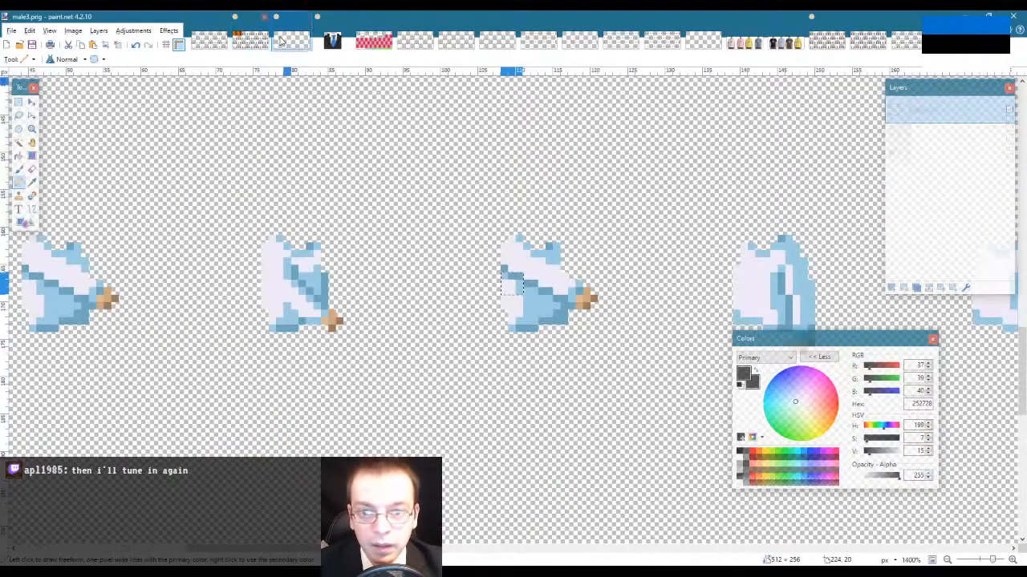
Step: Examine the torso and arm shading of the matching walking frames in male3.png and return to male4.pdn
click(291, 40)
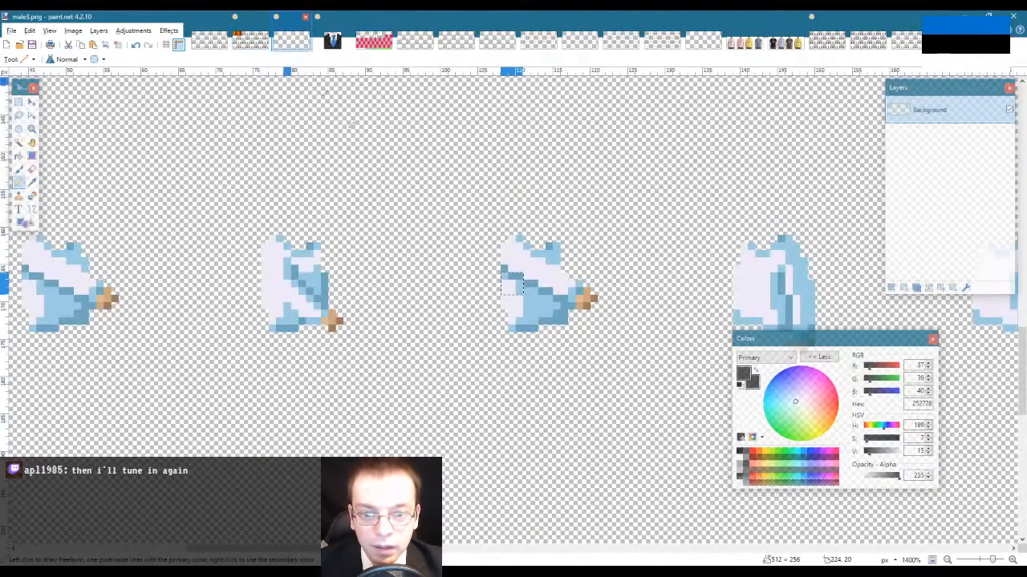
scroll(383, 184, down, 3)
scroll(383, 184, down, 5)
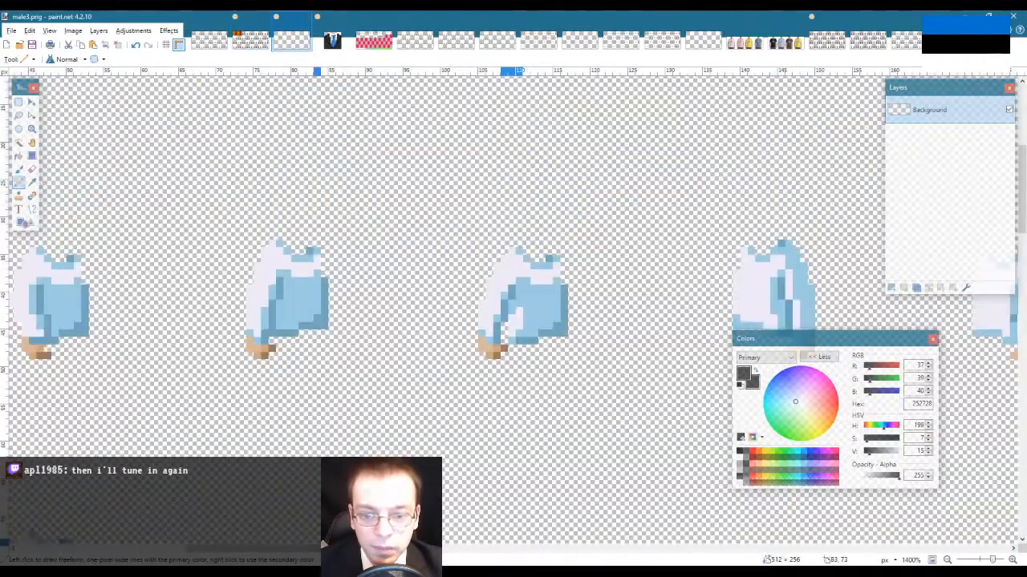
scroll(383, 184, down, 3)
drag(321, 549, 557, 549)
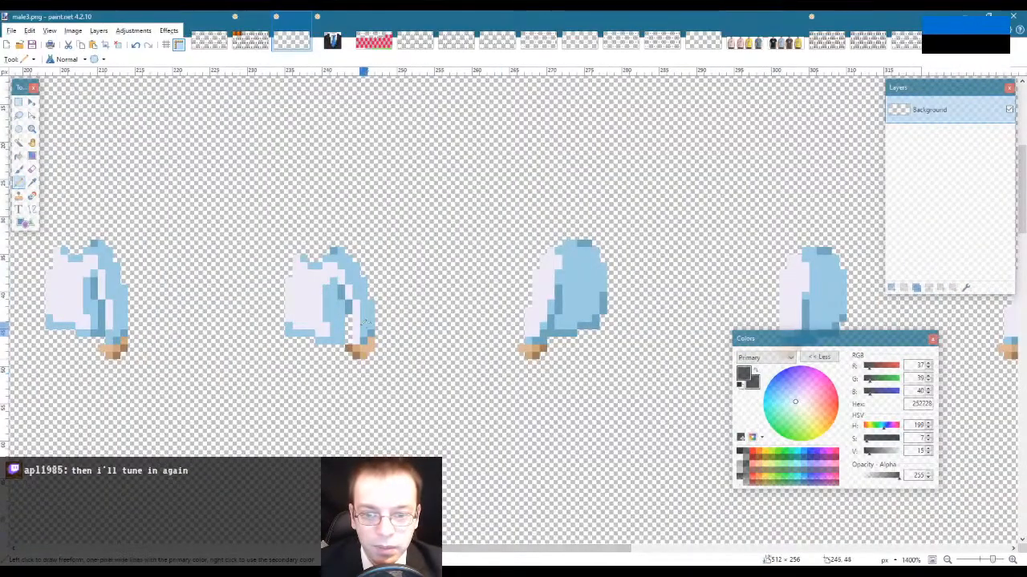
click(250, 41)
Step: Touch up the middle sprite's jacket edge with 1F1F1F and cover the stray white pixel above the pocket square with 252728
key(k)
click(577, 357)
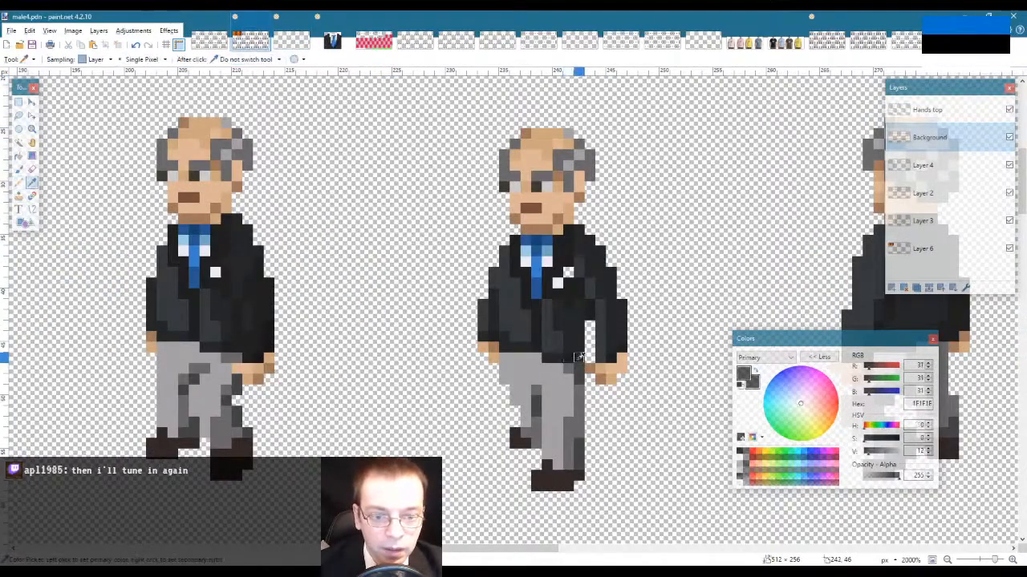
key(p)
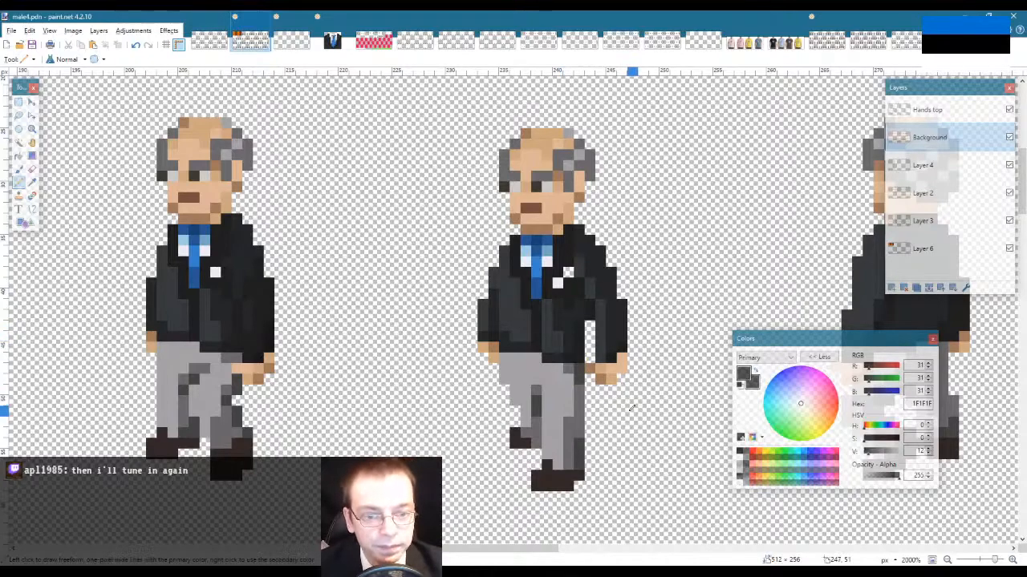
key(k)
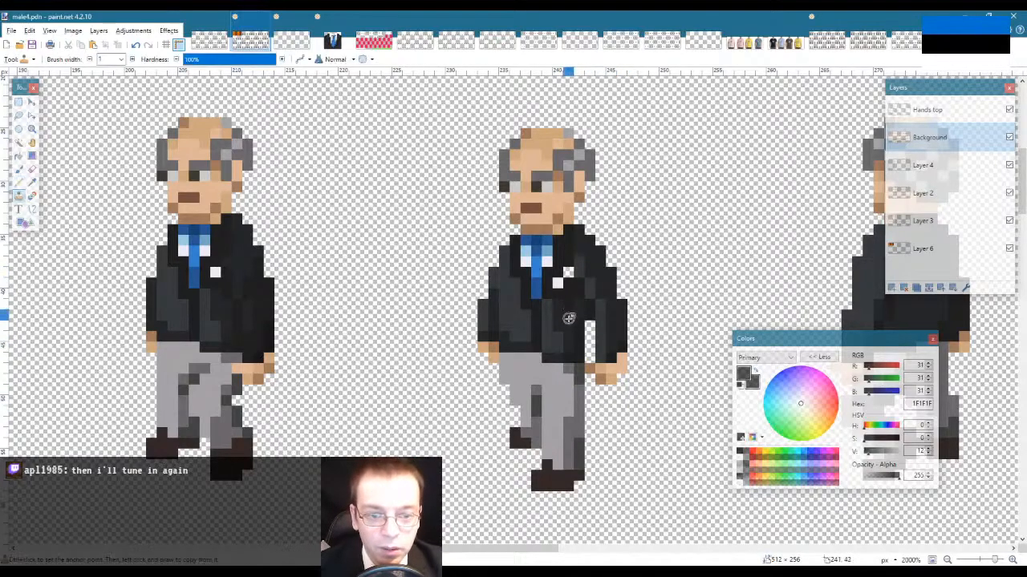
click(567, 321)
key(p)
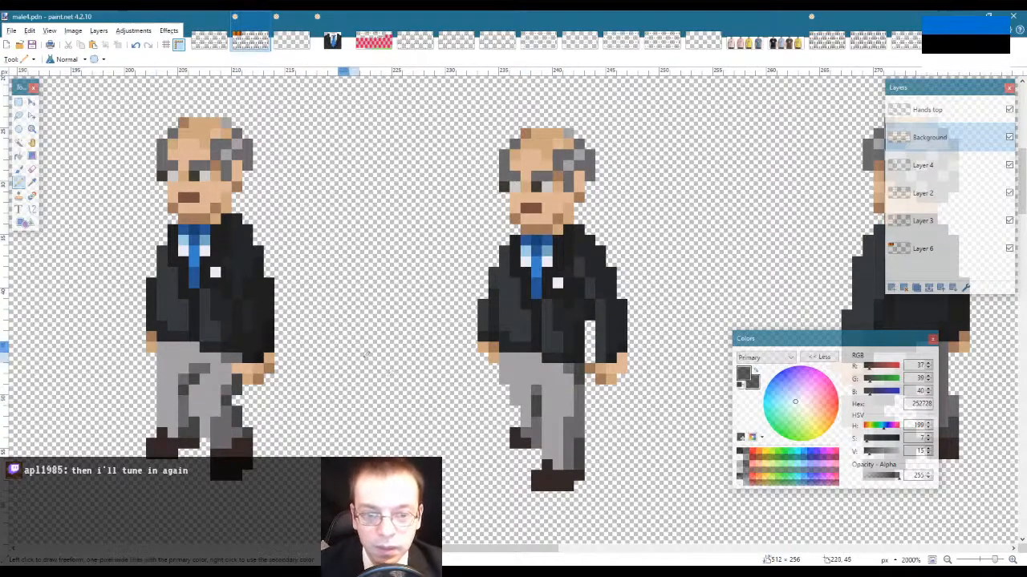
Step: On the Hands top layer, shade the middle sprite's sleeve with the sampled dark tones 161616 and 1F1F1F
click(931, 111)
key(k)
click(268, 336)
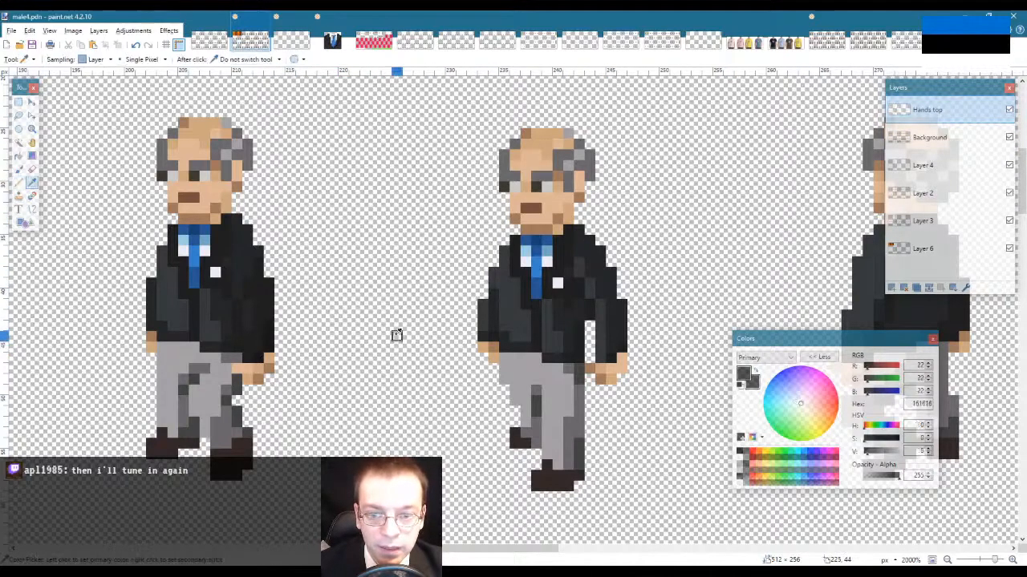
key(p)
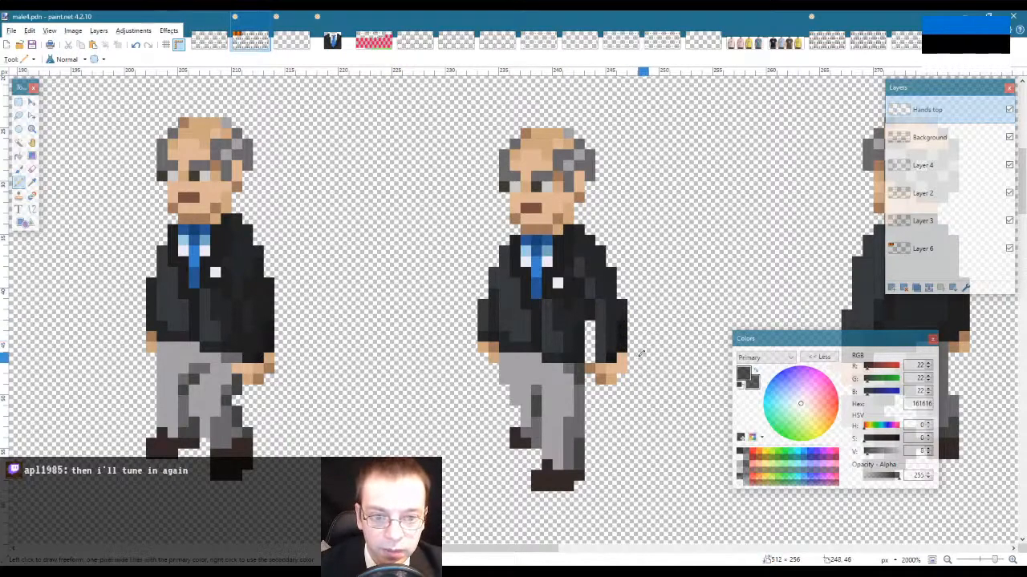
key(k)
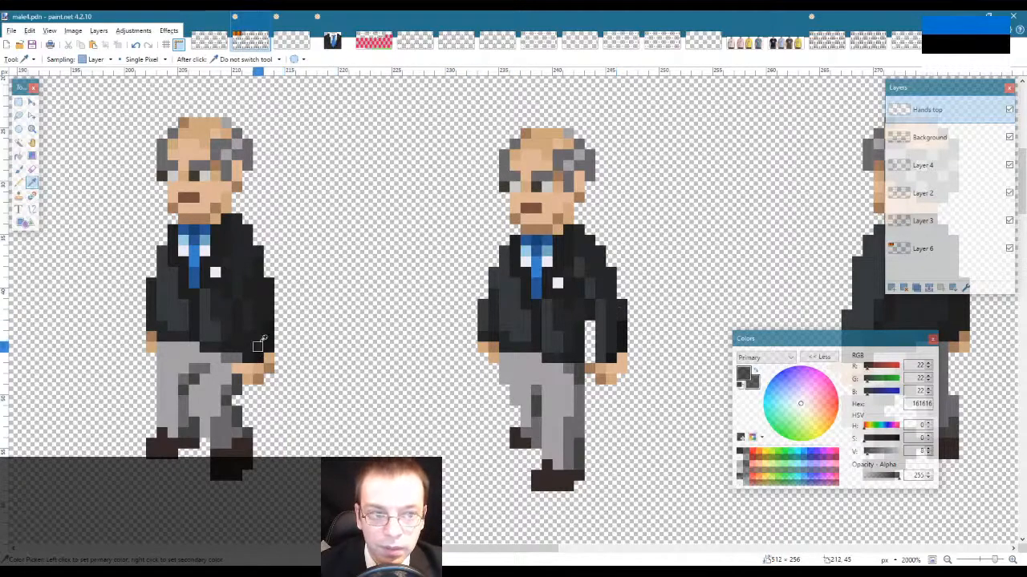
click(612, 343)
key(p)
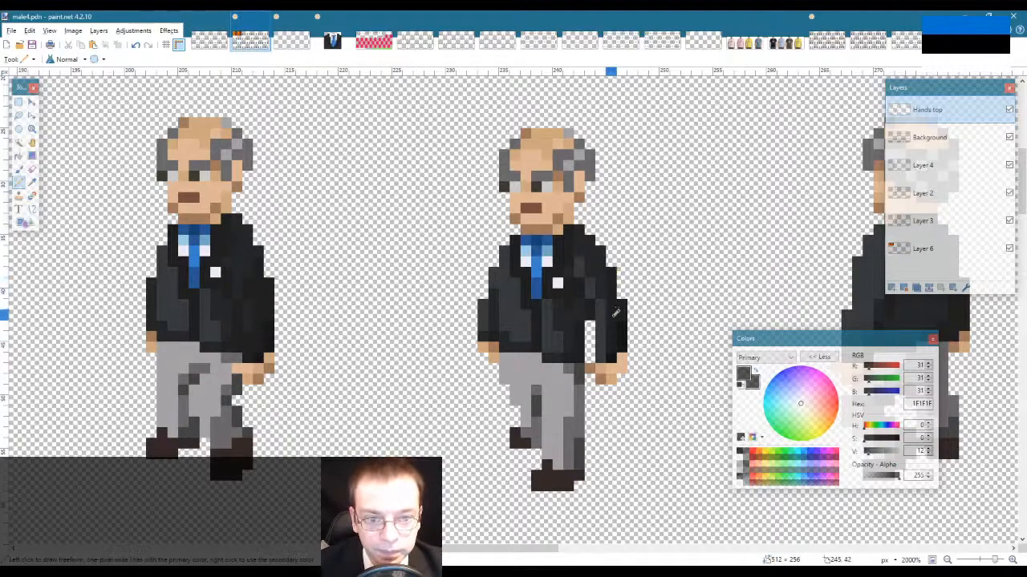
Step: Sample 252728 from the middle sprite's sleeve and flood-fill the sleeve's inner area using the Paint Bucket
key(k)
click(600, 305)
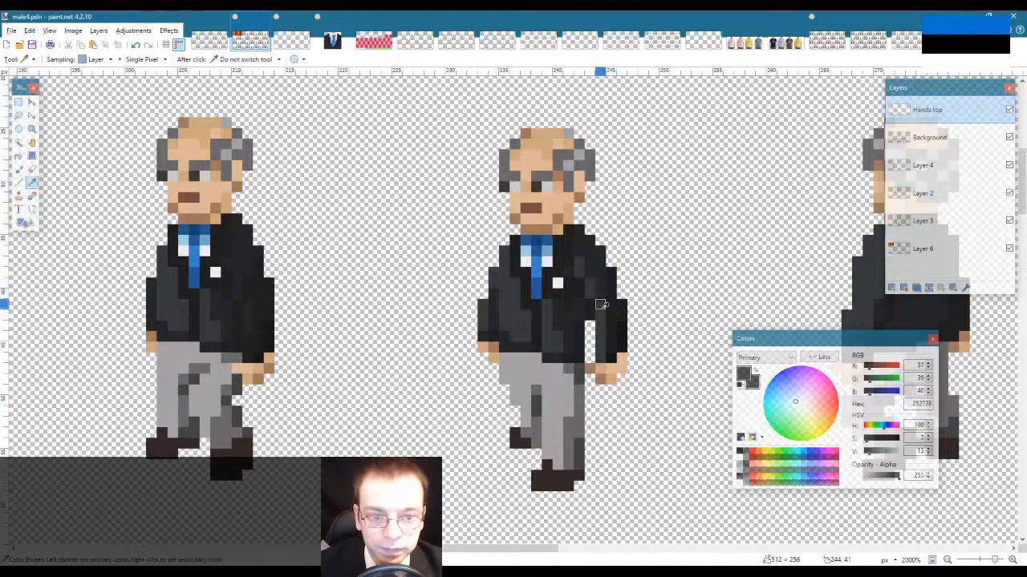
key(f)
click(602, 309)
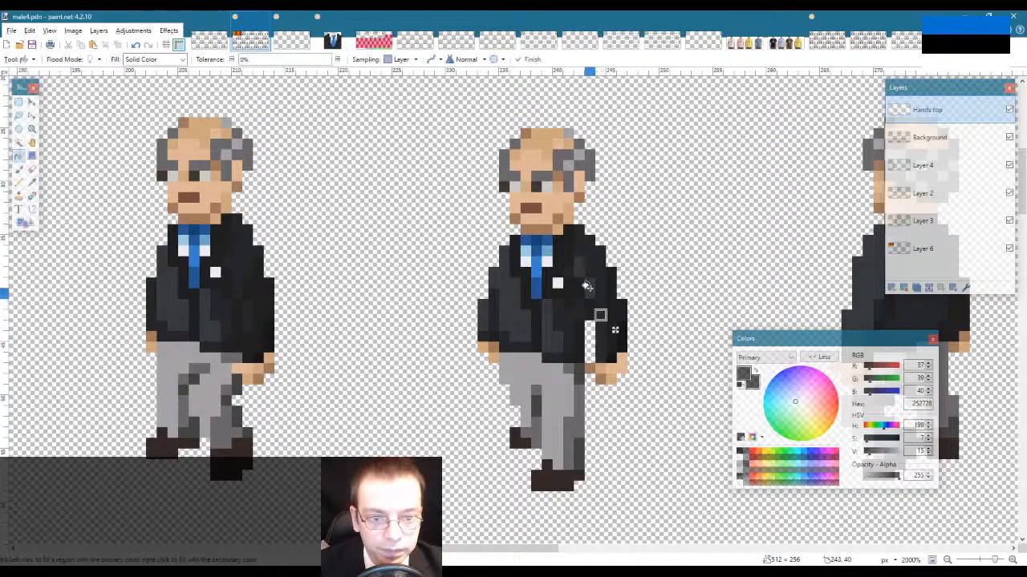
key(s)
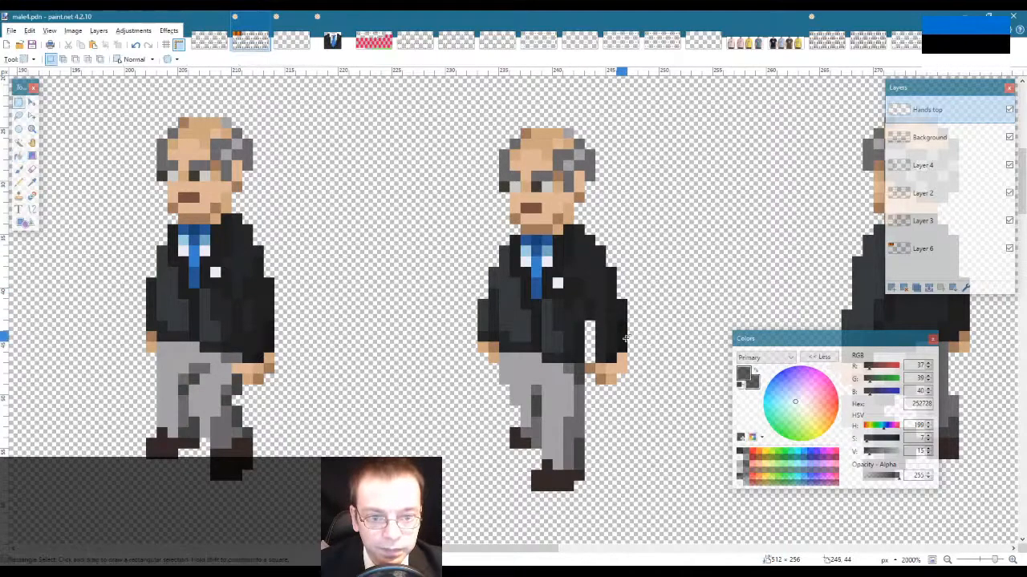
Step: Sample 1F1F1F from the left sprite's sleeve and retouch the middle sprite's sleeve with the Pencil
key(k)
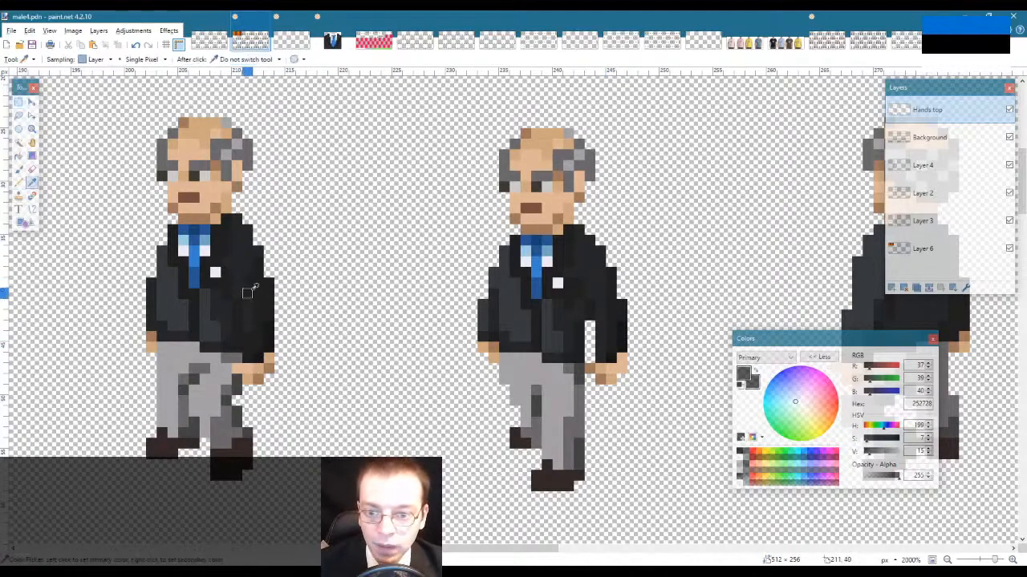
click(258, 292)
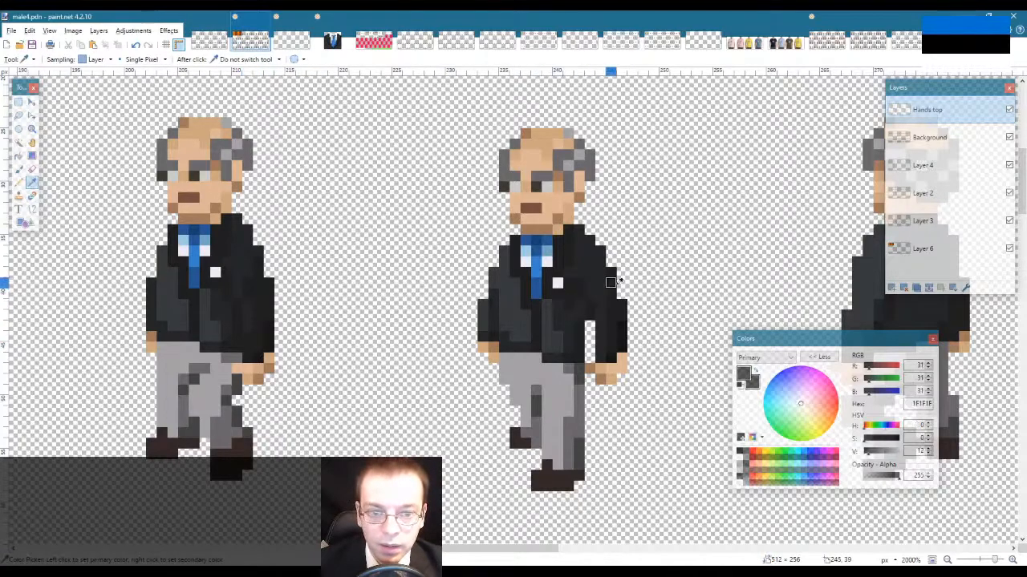
key(p)
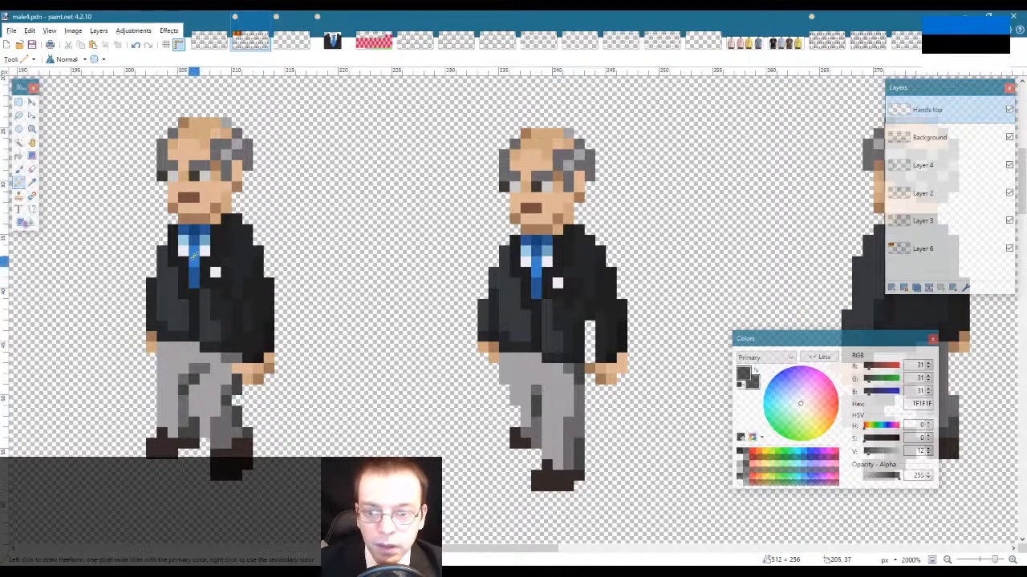
key(l)
key(k)
click(205, 250)
key(p)
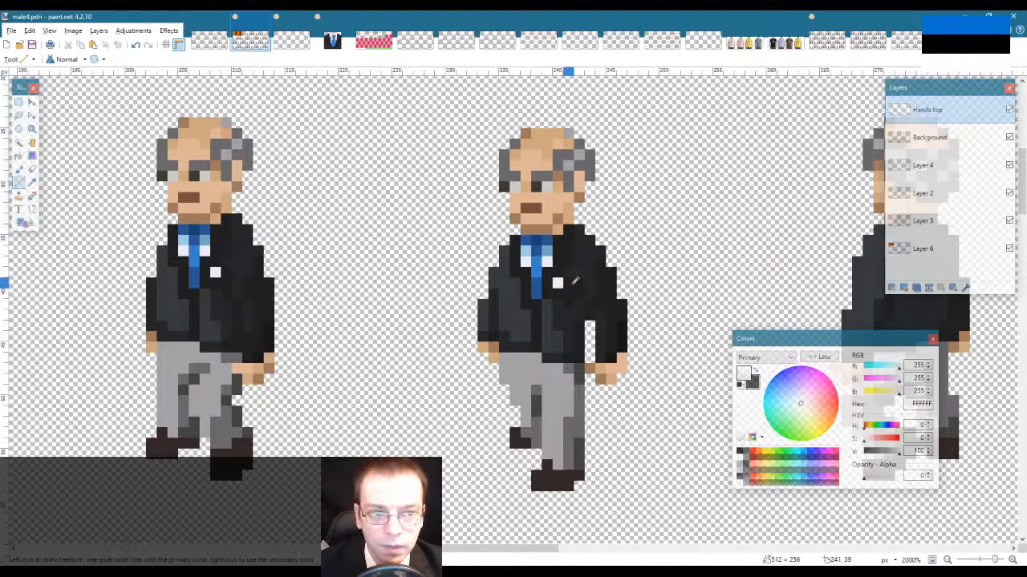
Step: On the Background layer, sample collar blue 72A7C1 and add one pixel beside the middle sprite's white pocket square
click(931, 137)
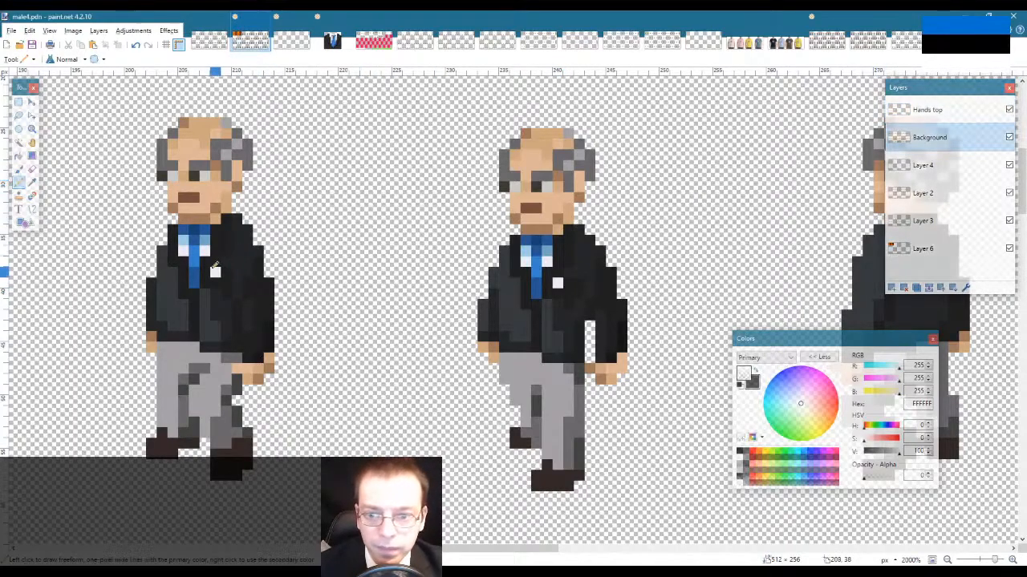
key(k)
click(211, 238)
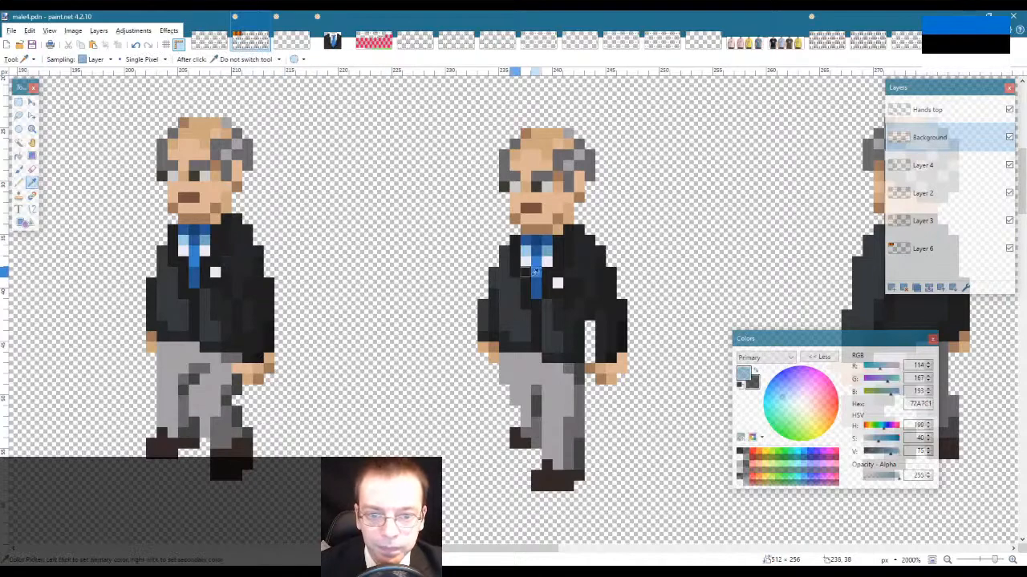
key(p)
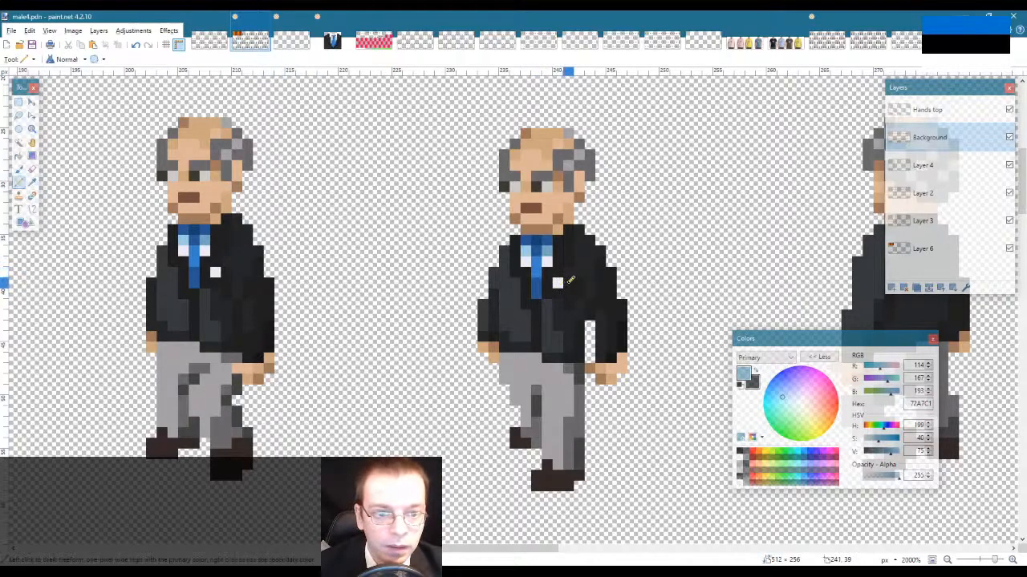
click(569, 282)
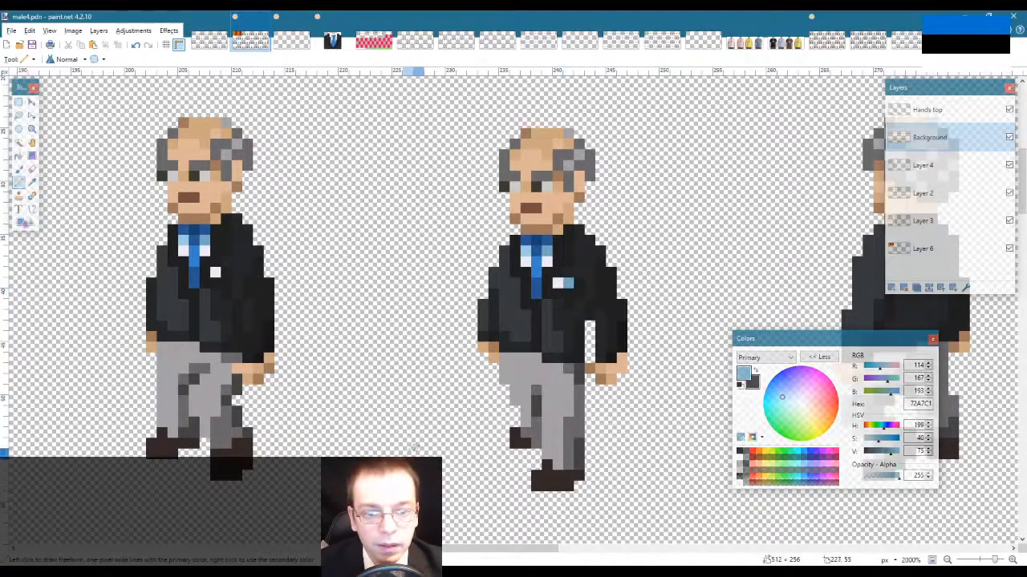
Step: Compare the middle sprite's pocket square and jacket with the neighbouring walking frames, both from afar and close up
click(32, 129)
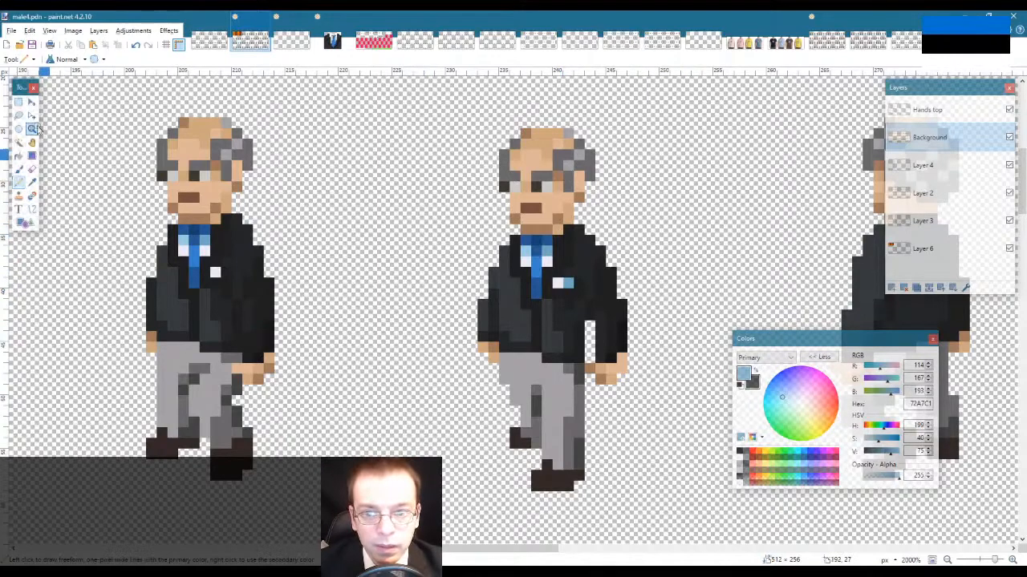
right_click(437, 347)
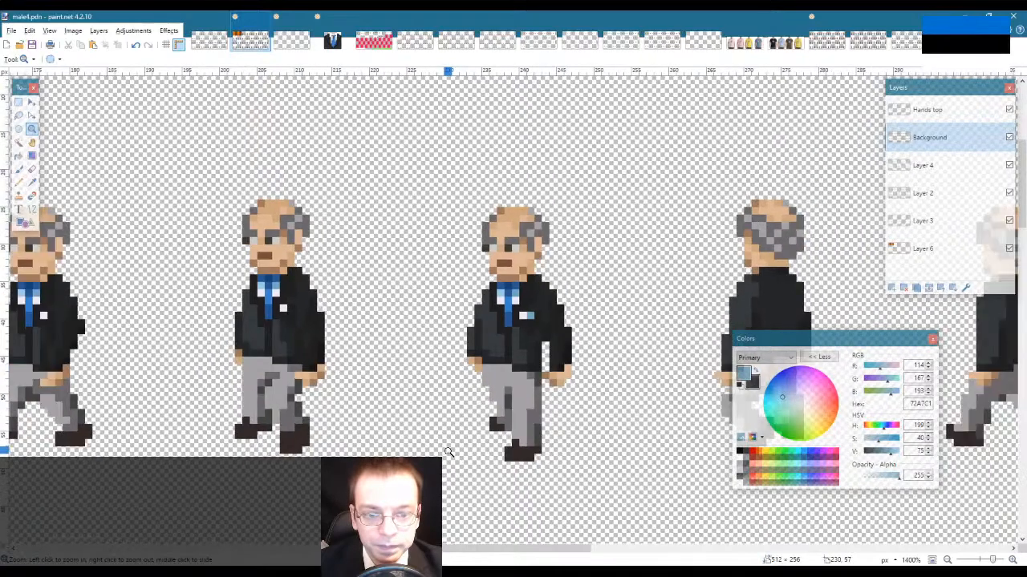
right_click(449, 453)
right_click(449, 453)
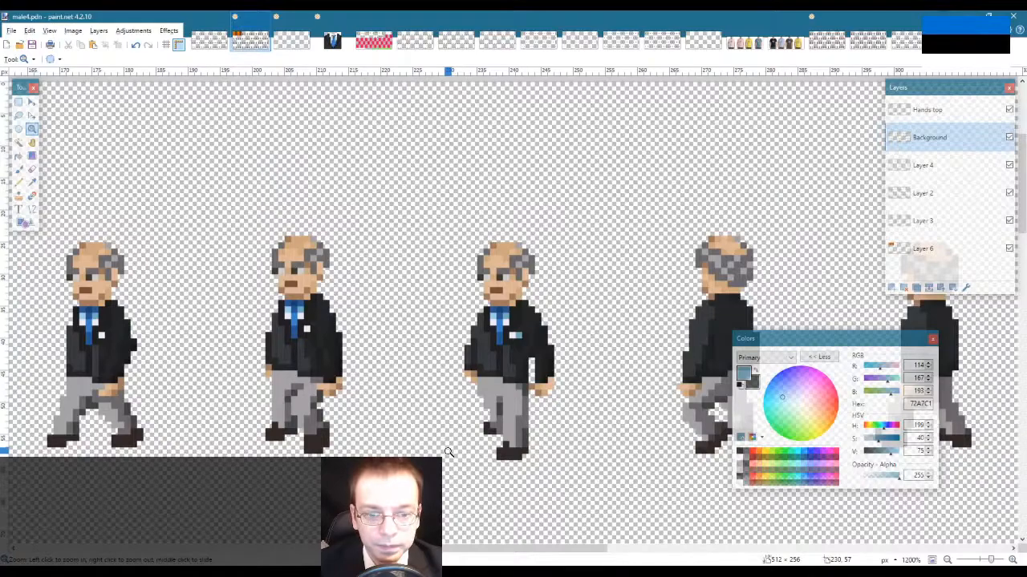
drag(498, 551, 450, 552)
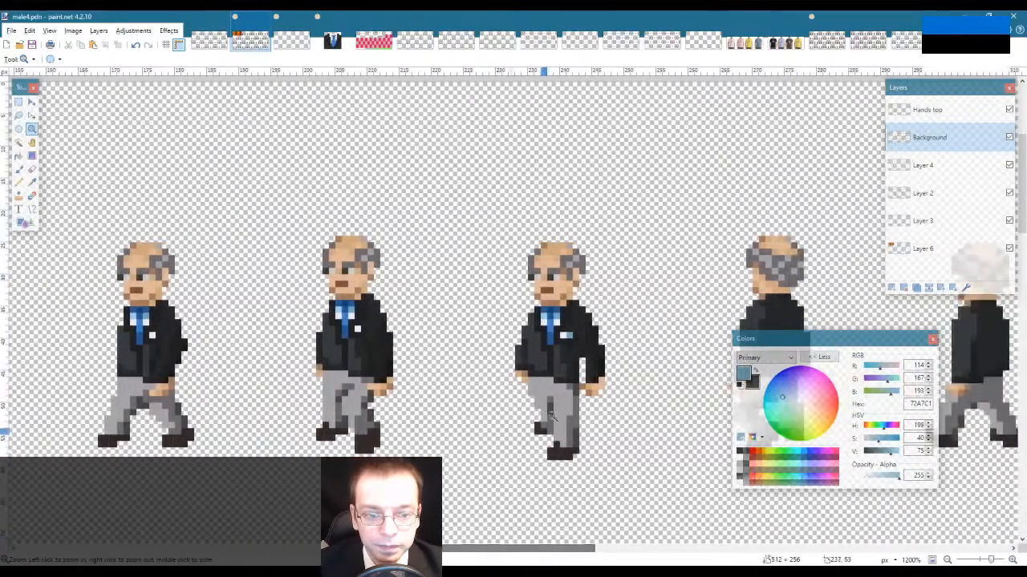
click(561, 343)
click(555, 365)
click(555, 365)
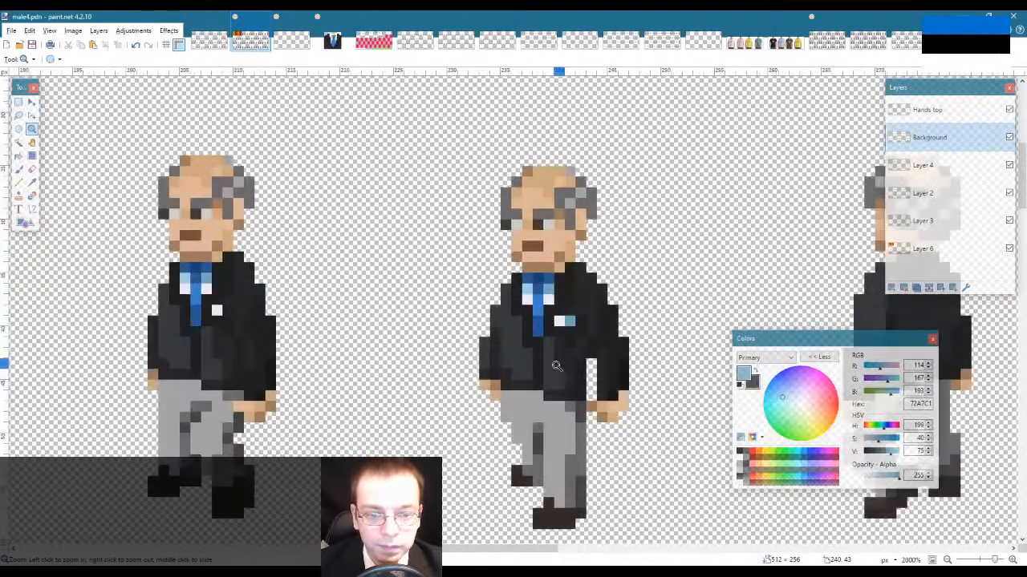
click(555, 365)
click(555, 365)
Step: Sample 252728 from the jacket below the pocket square as the Pencil colour and view the neighbouring sprites again
key(k)
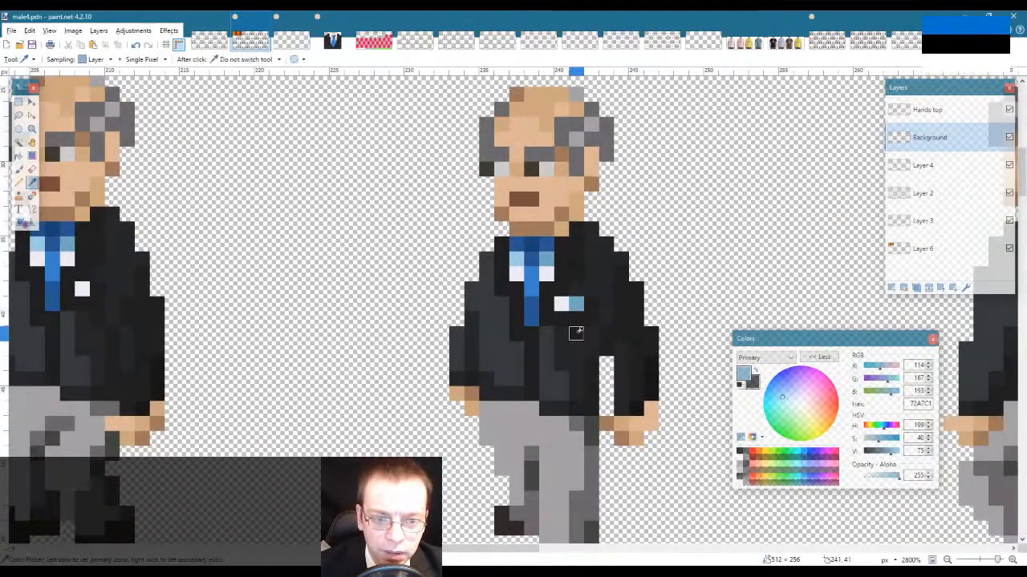
click(576, 332)
key(p)
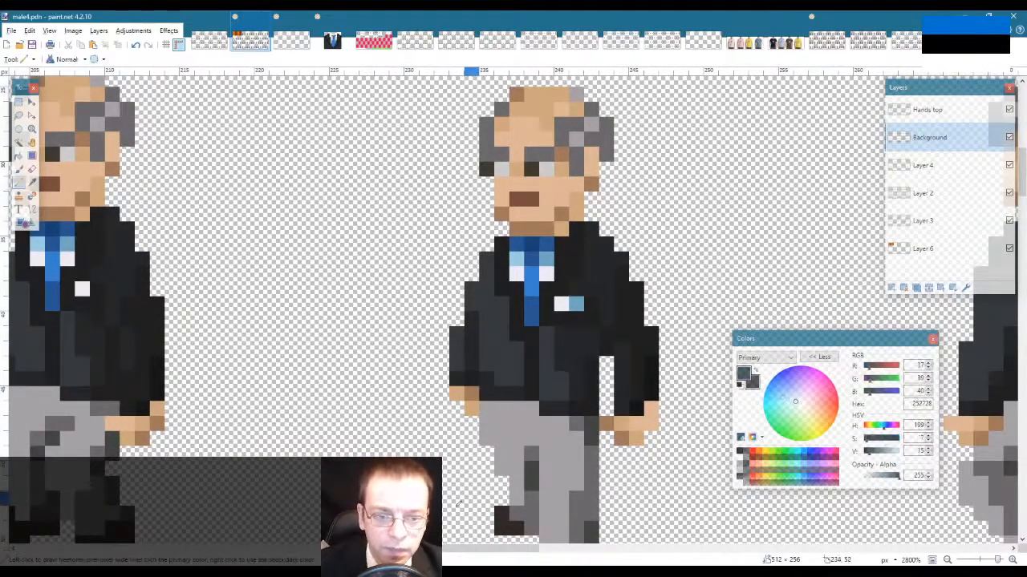
click(32, 128)
right_click(385, 292)
right_click(385, 292)
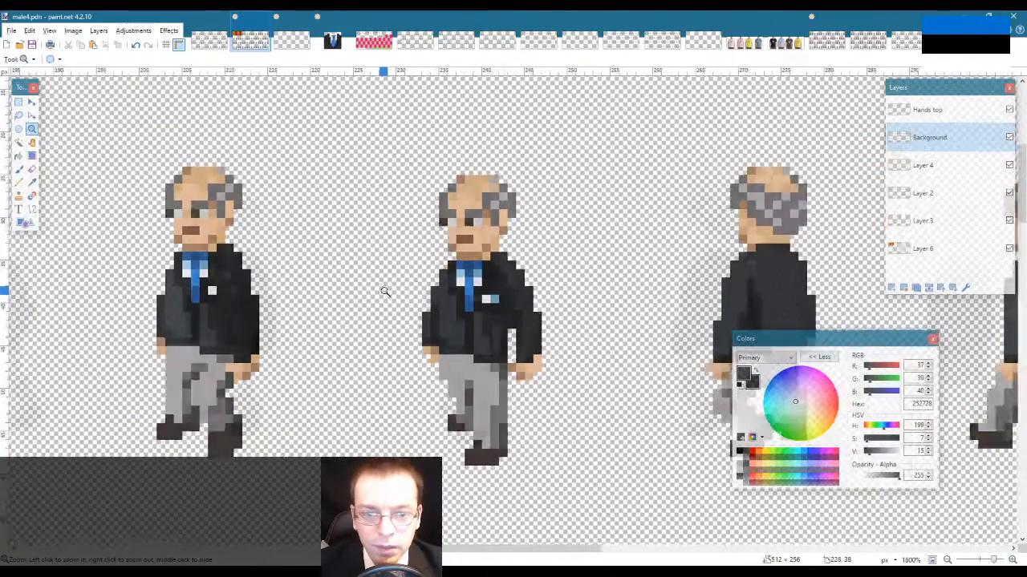
Step: On the Background layer, copy a 27 × 27 pixel area of the top row's pocket-square frame onto its matching frame in the bottom row
right_click(385, 291)
right_click(385, 290)
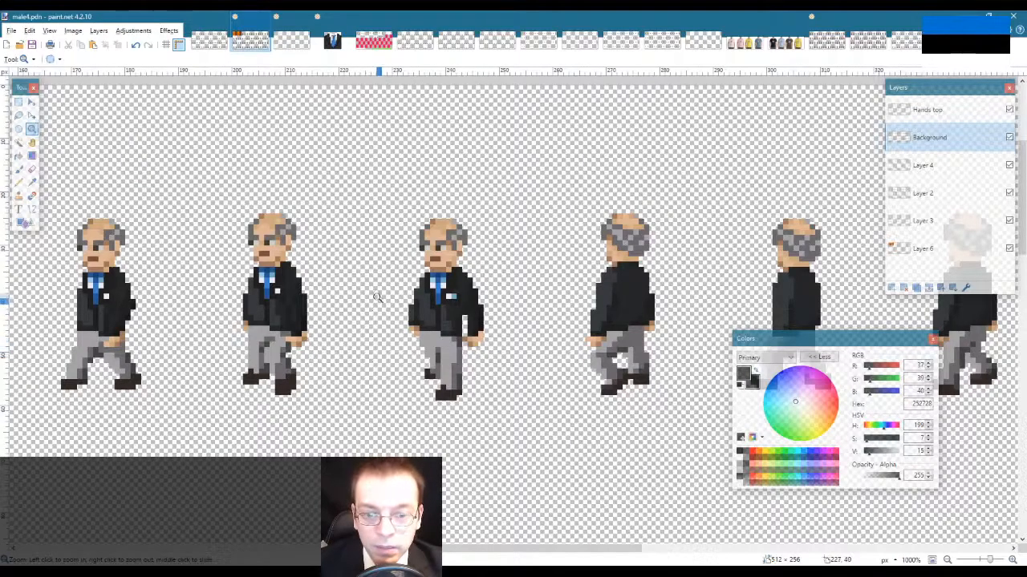
drag(539, 551, 486, 555)
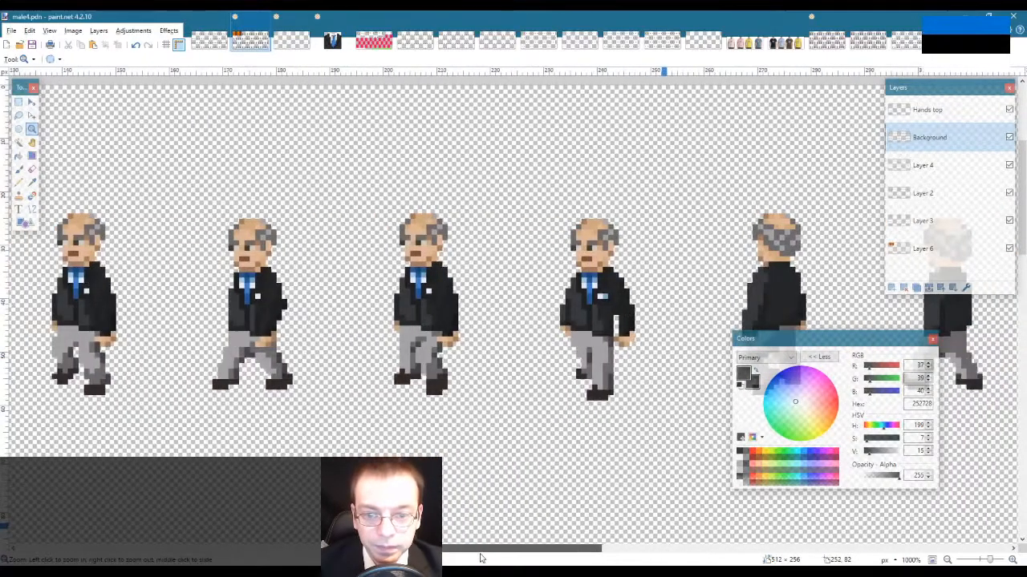
key(s)
drag(523, 224, 666, 369)
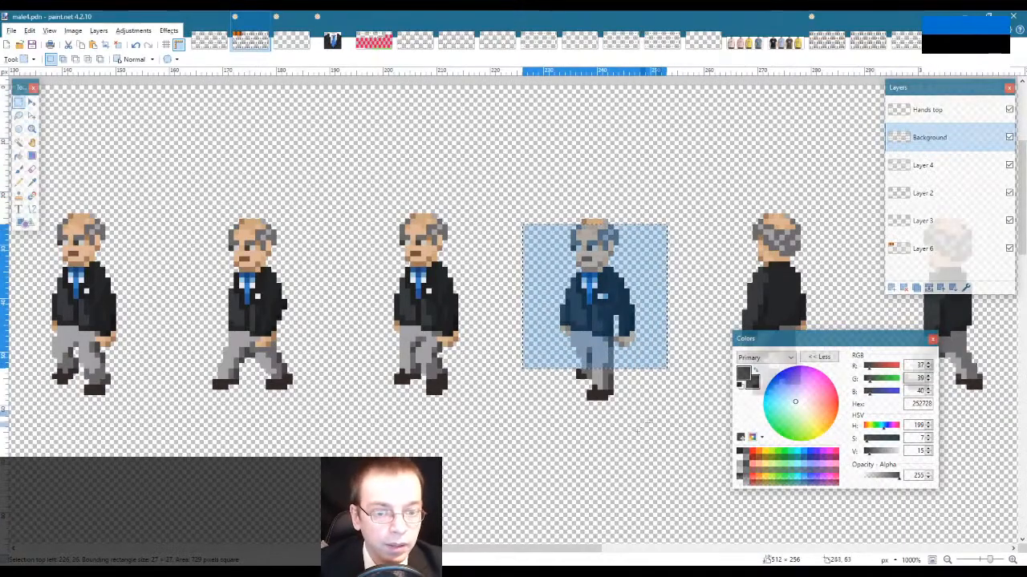
scroll(636, 433, down, 3)
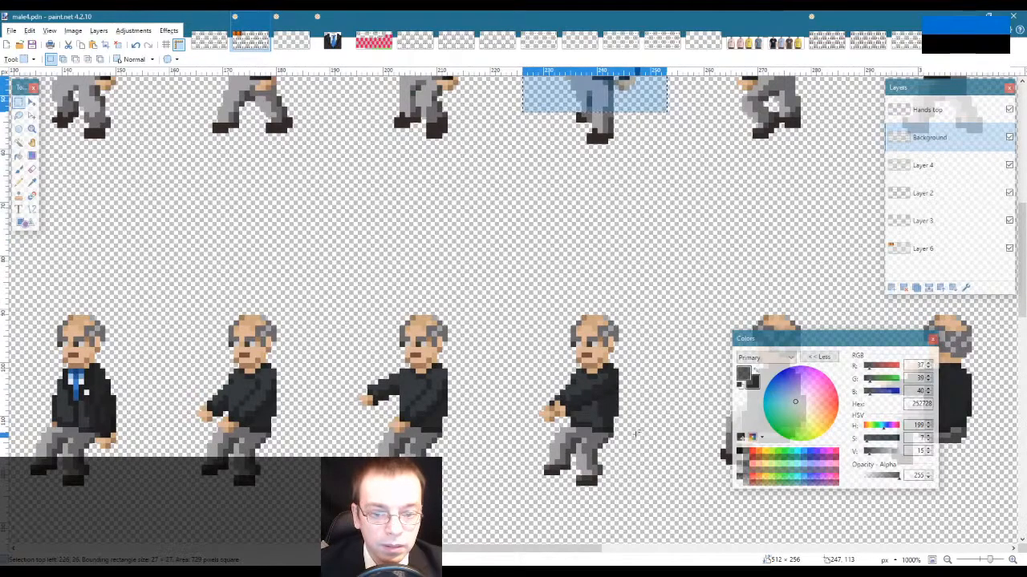
scroll(636, 433, down, 10)
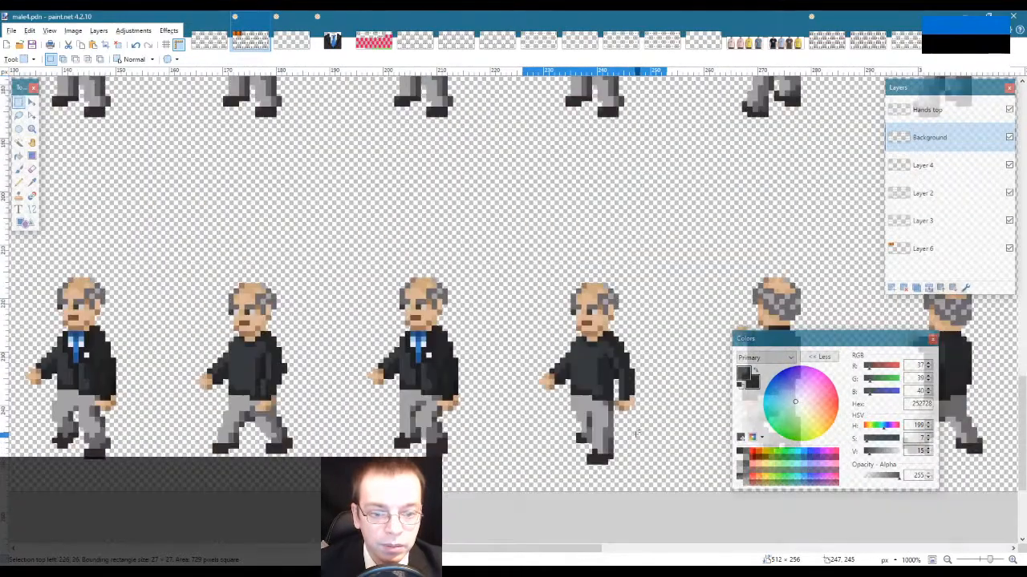
key(ctrl+v)
drag(680, 240, 682, 322)
key(s)
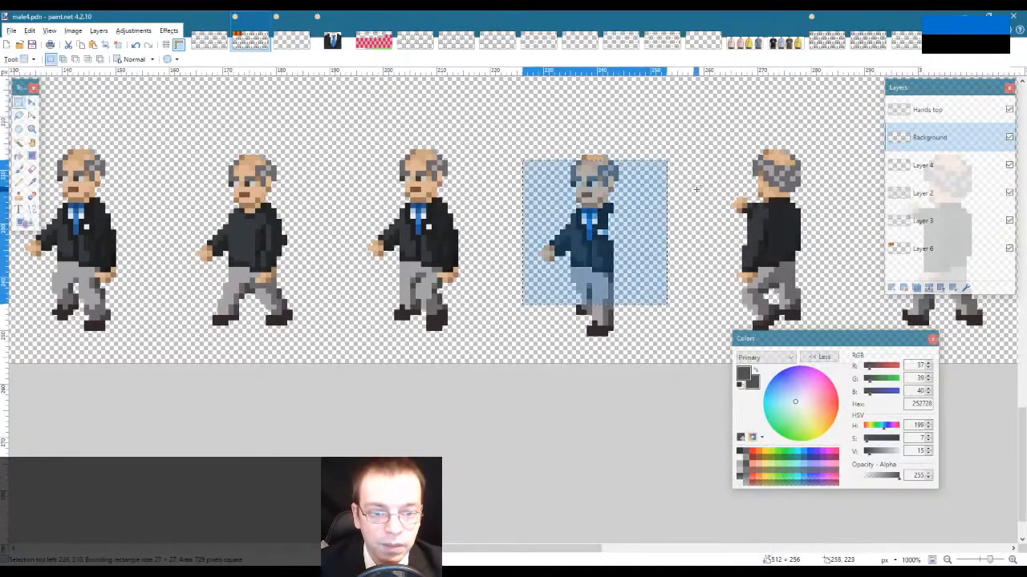
click(695, 233)
scroll(680, 276, up, 5)
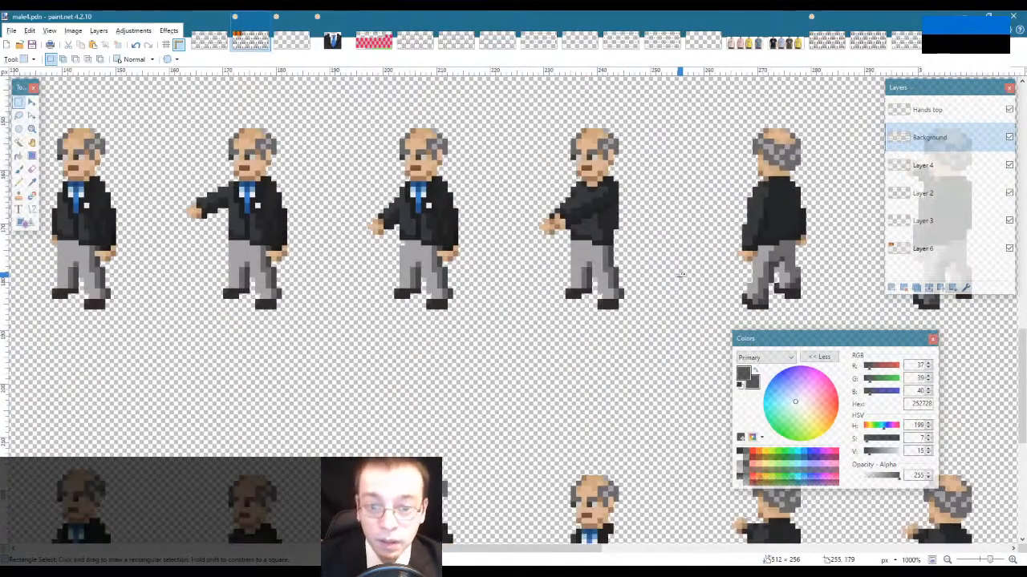
drag(389, 224, 419, 272)
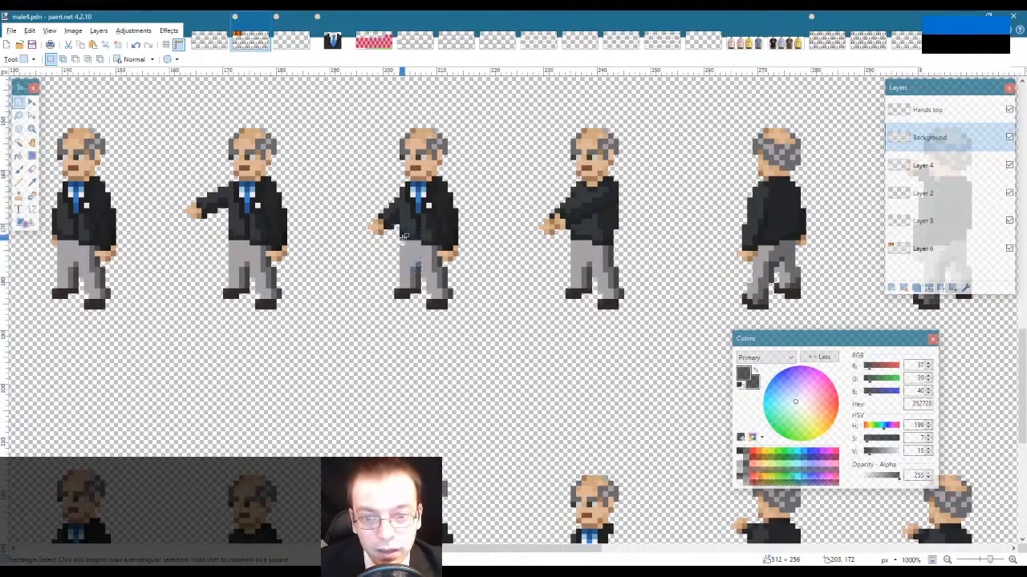
drag(389, 229, 416, 277)
click(515, 265)
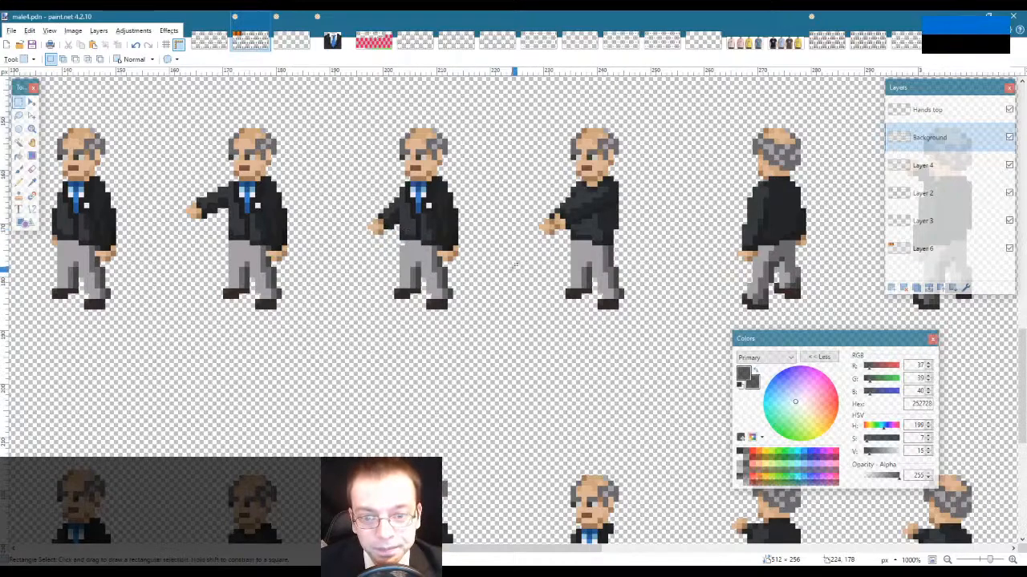
drag(391, 232, 415, 260)
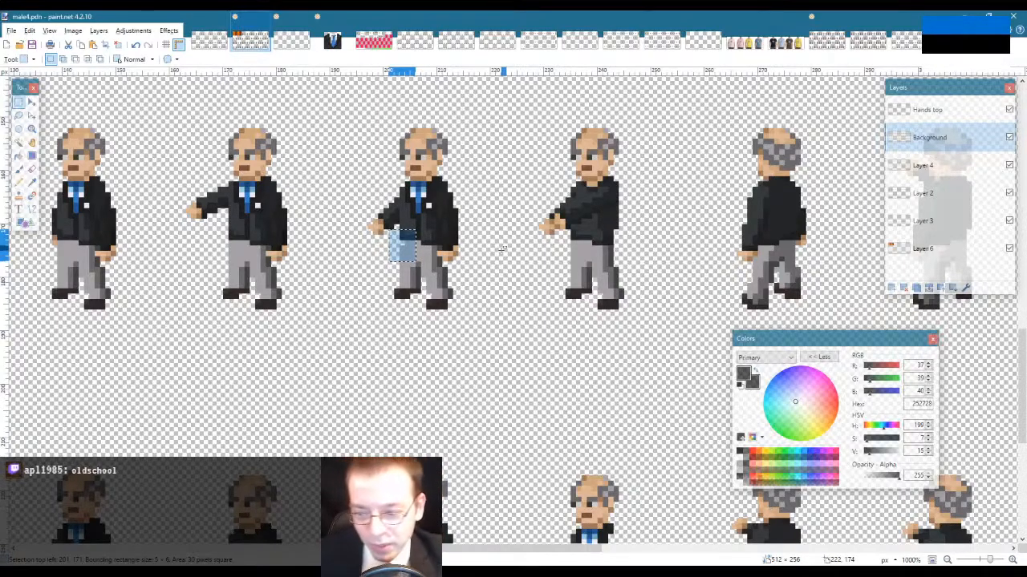
click(443, 267)
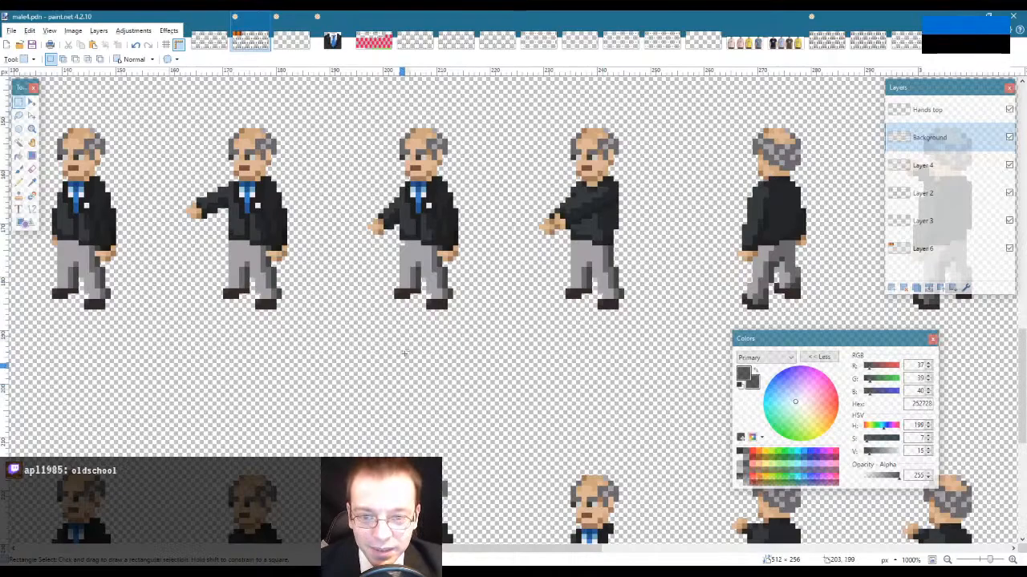
Step: On the Hands top layer, copy the top-row pocket-square frame's hanging sleeve and hand onto the matching bottom-row frame, then deselect
scroll(425, 346, up, 3)
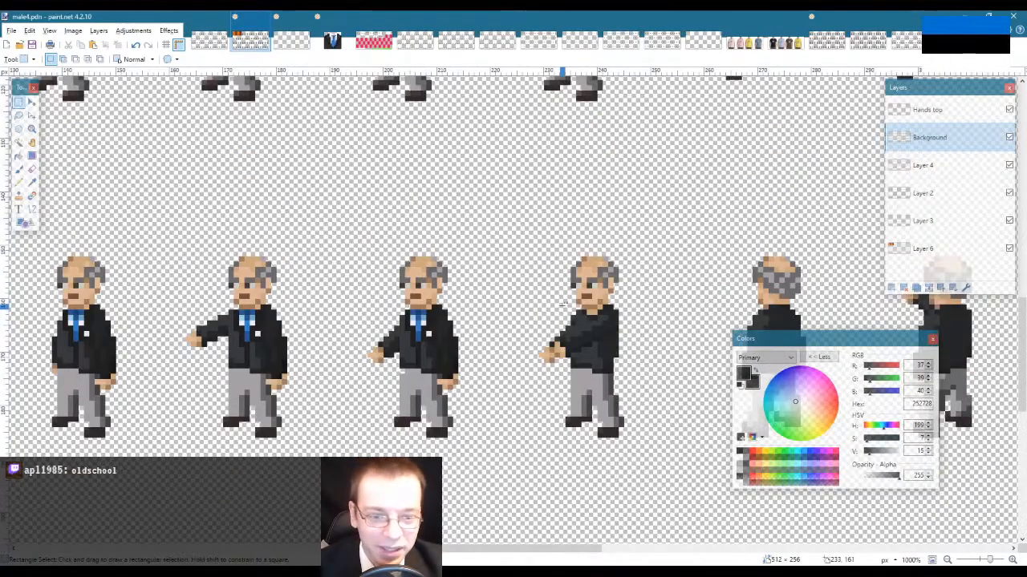
scroll(408, 385, down, 3)
scroll(634, 353, up, 12)
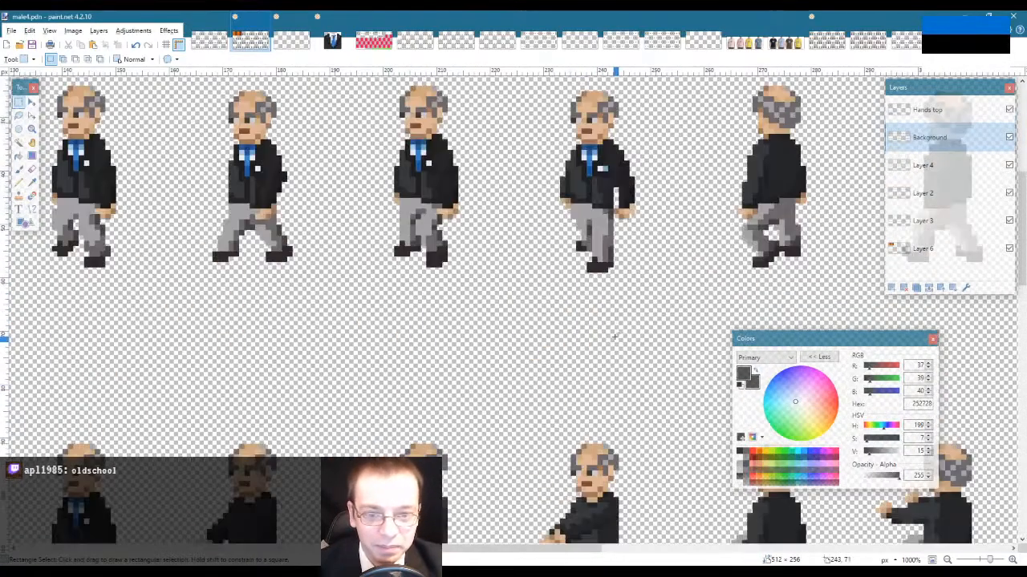
scroll(666, 369, down, 6)
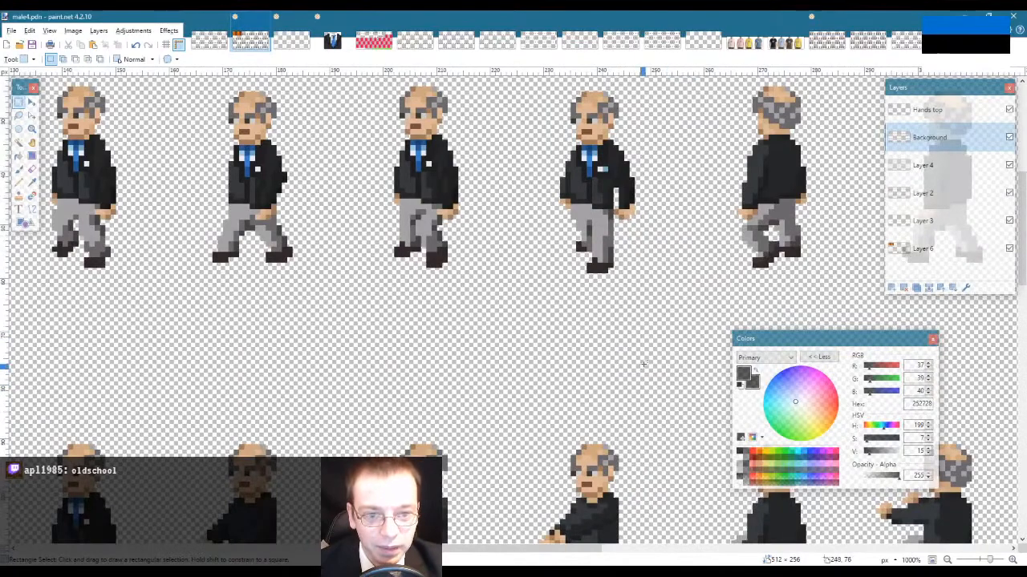
scroll(642, 325, up, 3)
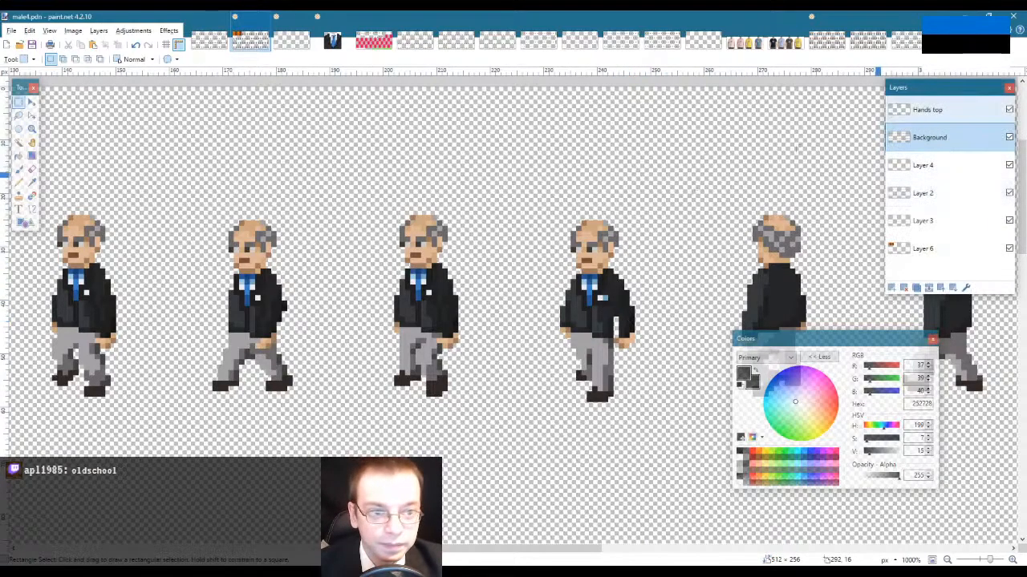
click(891, 116)
drag(588, 247, 657, 371)
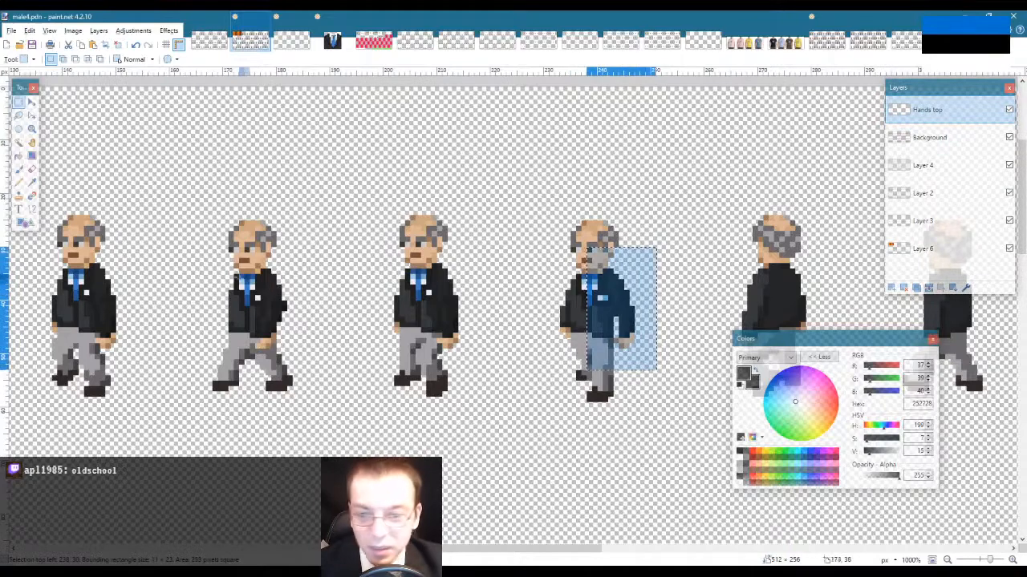
key(s)
key(s)
key(s)
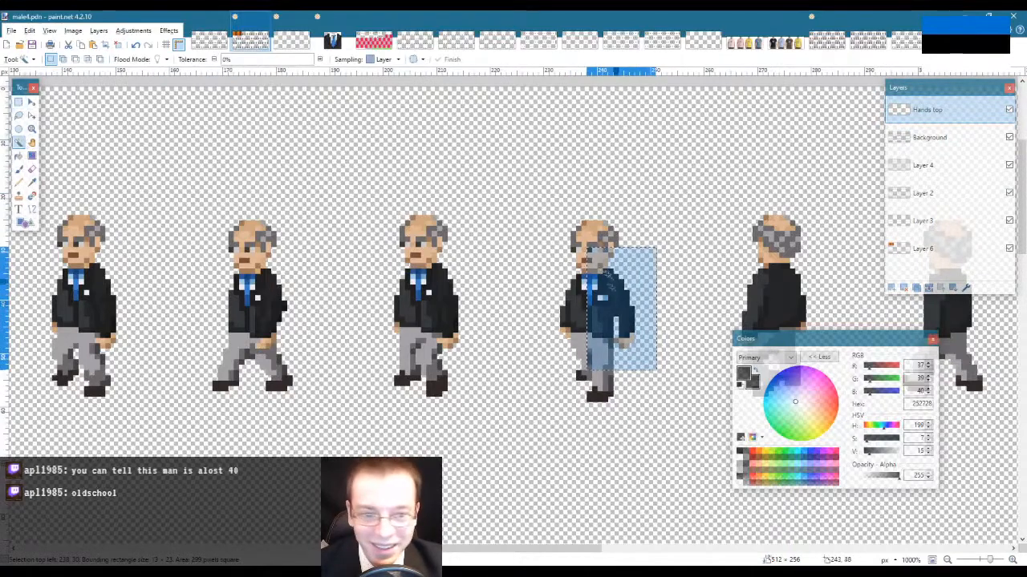
click(609, 286)
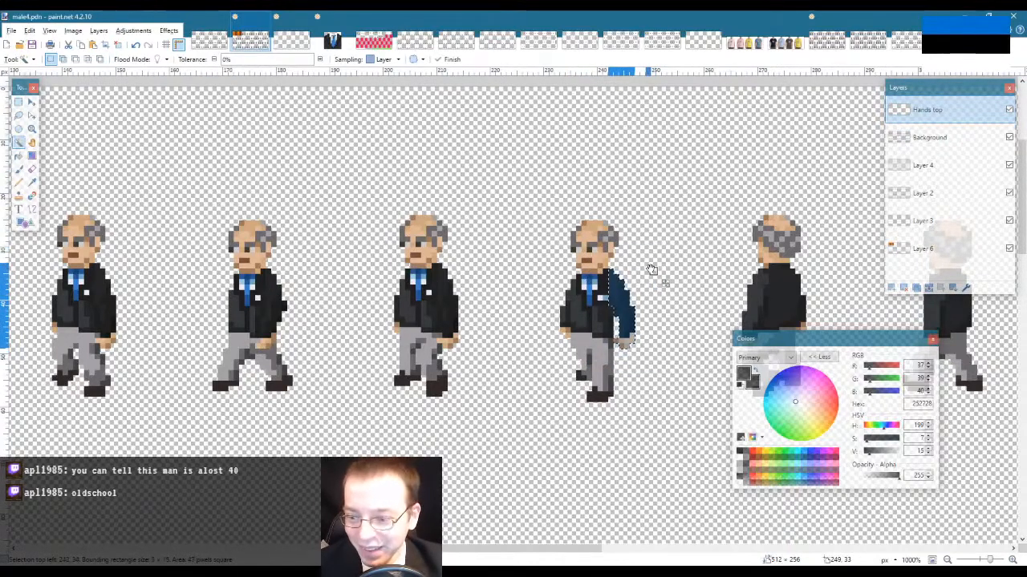
scroll(650, 265, down, 10)
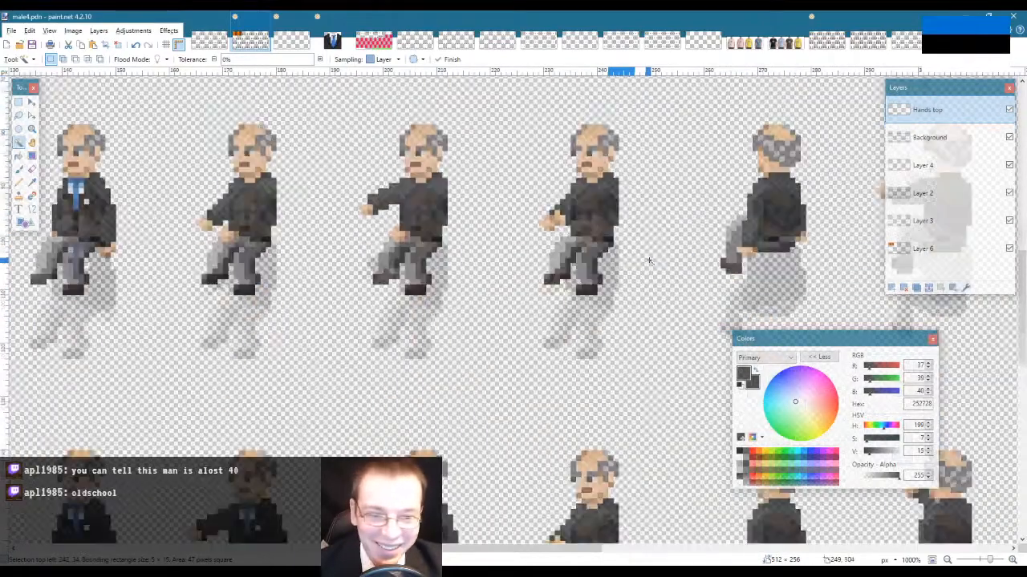
scroll(649, 260, down, 1)
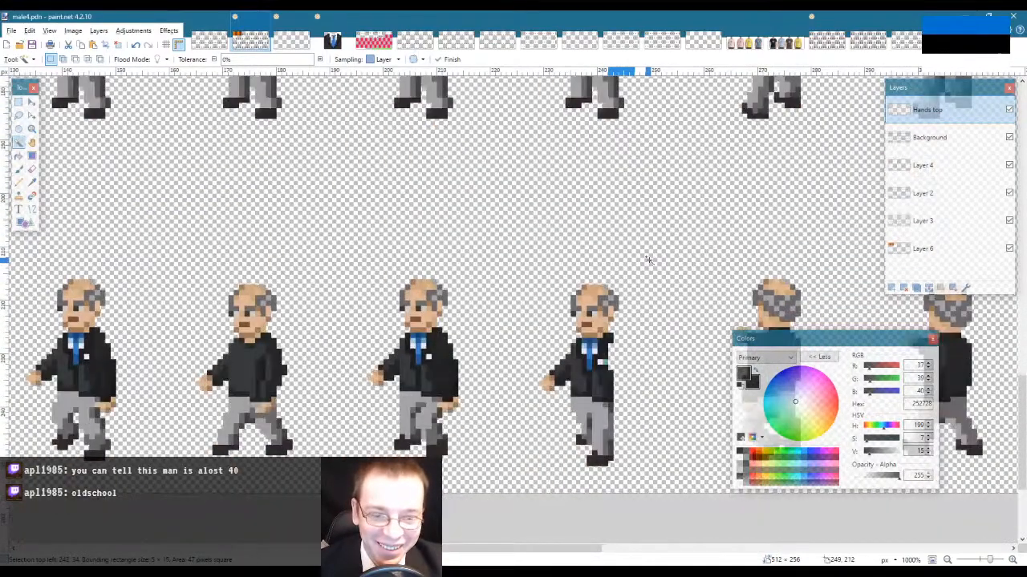
key(ctrl+v)
drag(643, 182, 642, 435)
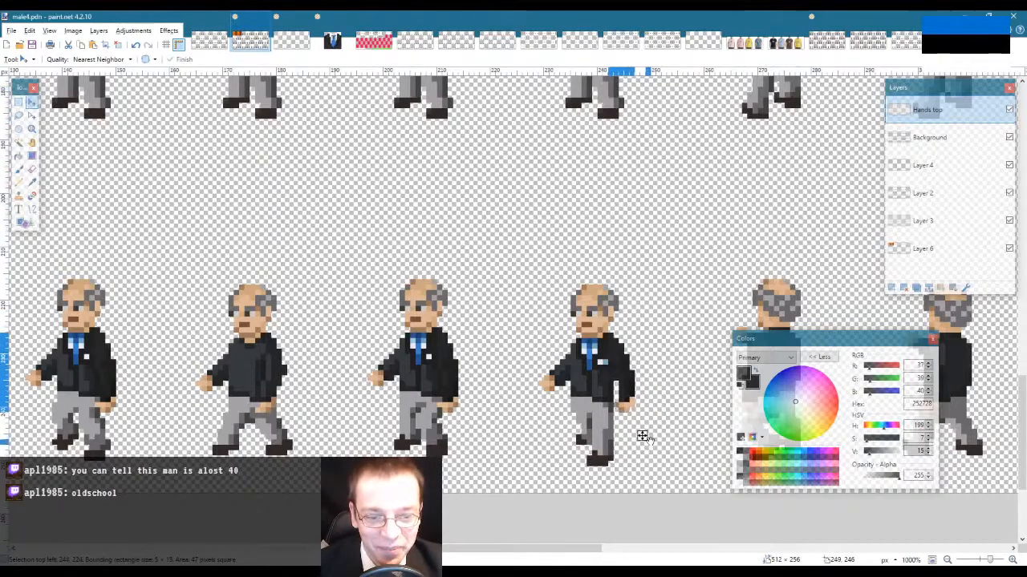
key(s)
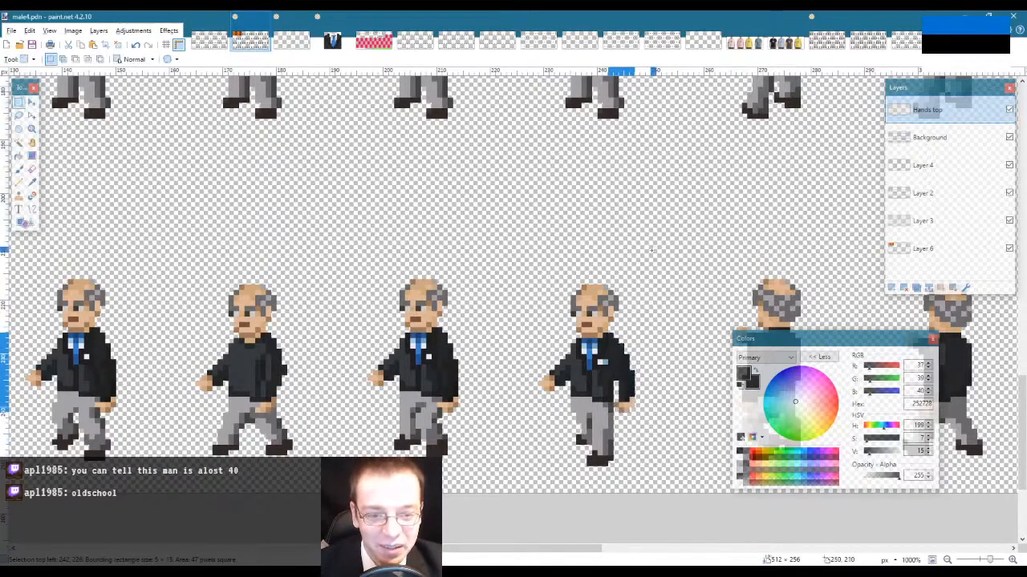
click(651, 250)
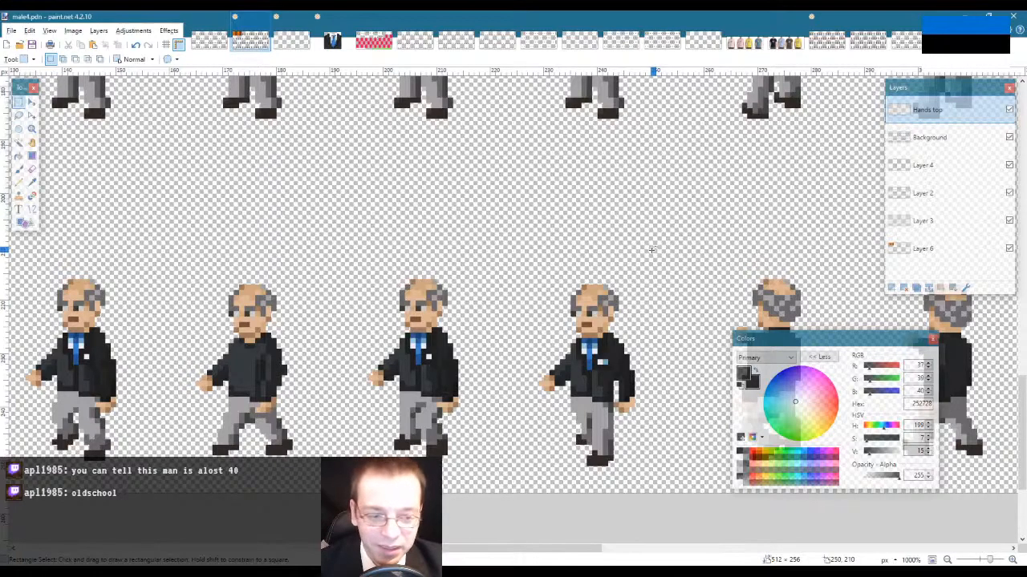
Step: Compare the suited top-row walking frames with the sitting, standing and bottom-row frames that still lack the tie and pocket square
drag(542, 552, 517, 552)
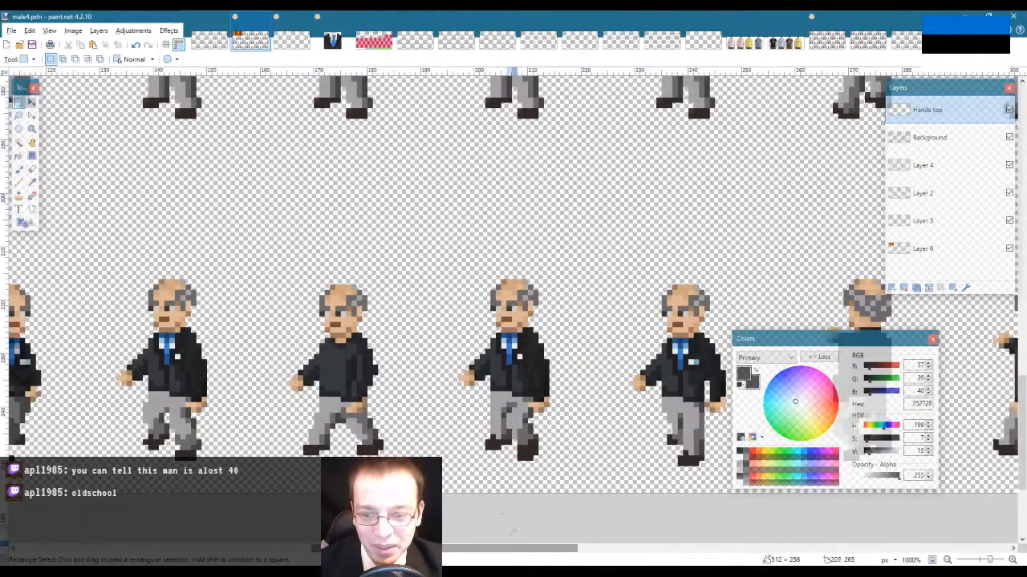
scroll(317, 347, up, 5)
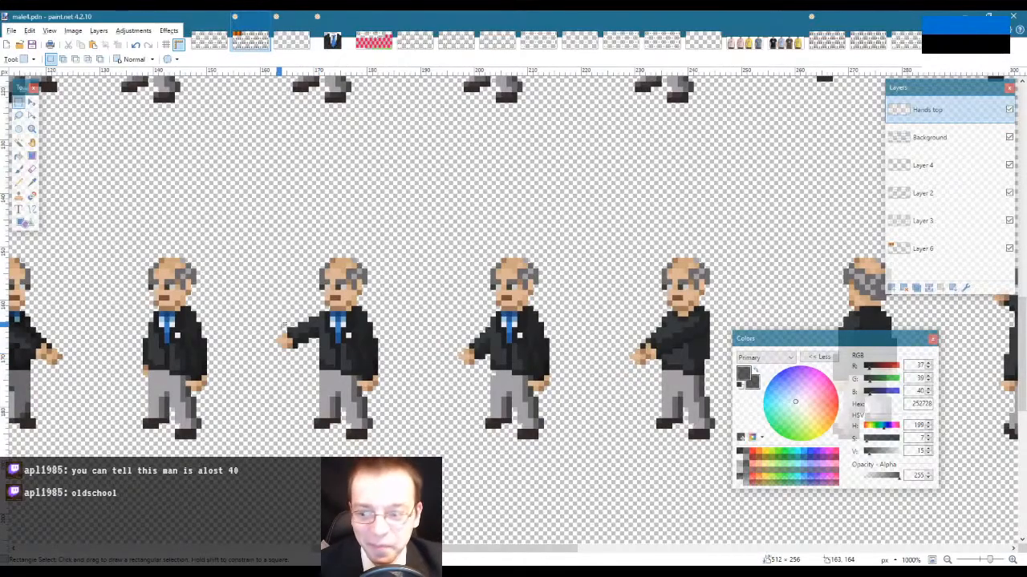
scroll(297, 334, down, 5)
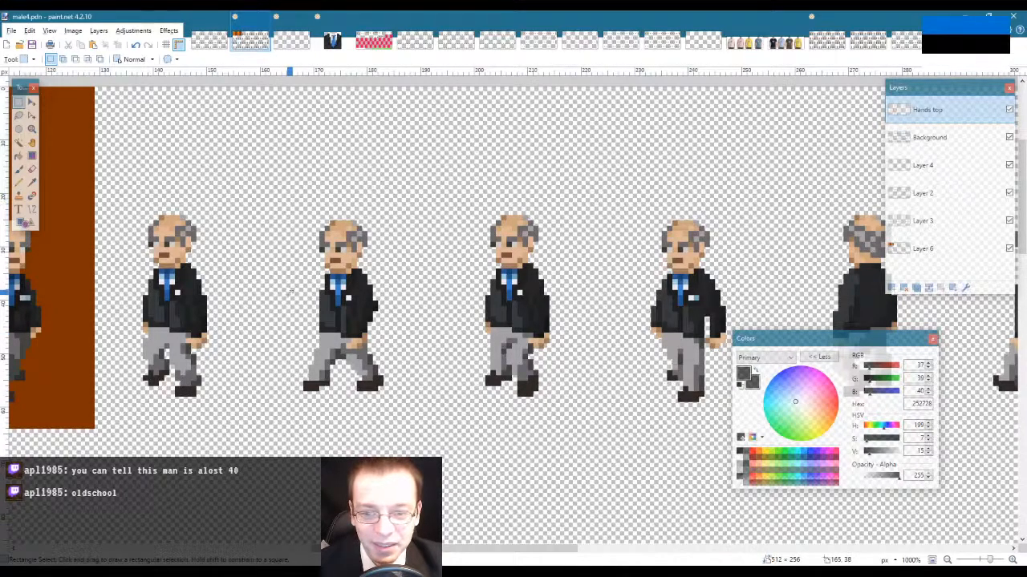
scroll(291, 293, down, 3)
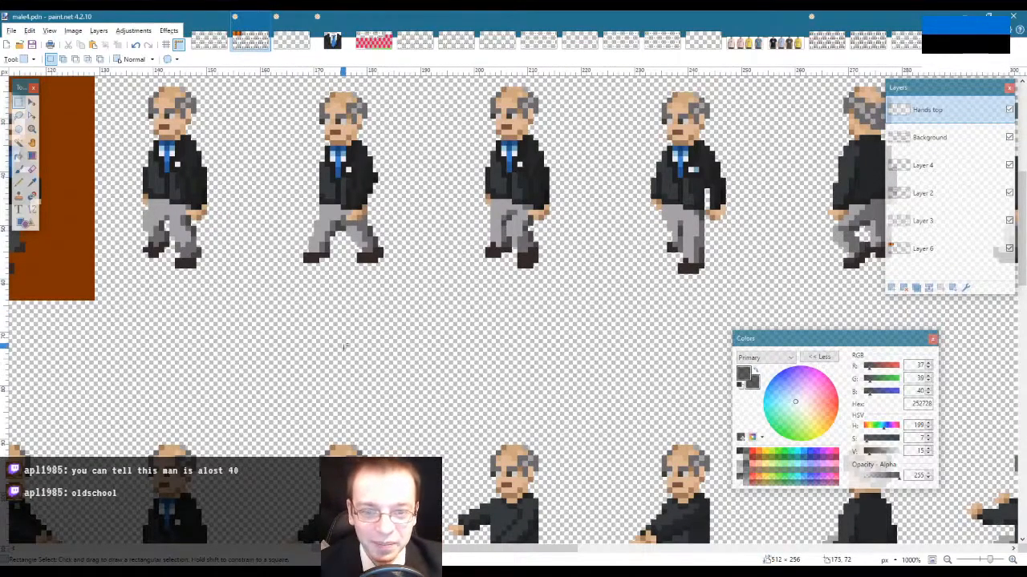
scroll(343, 346, down, 3)
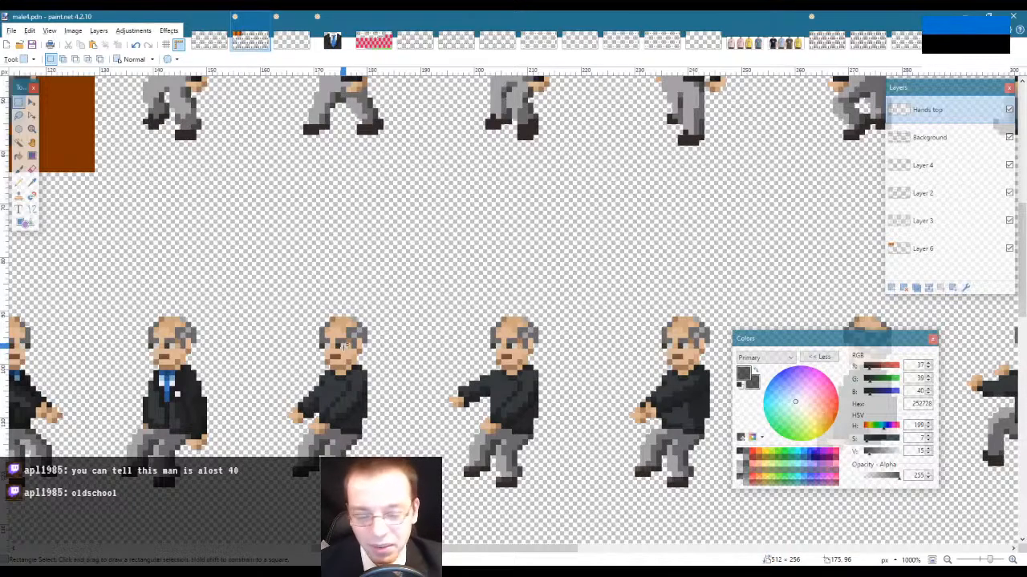
scroll(344, 347, up, 3)
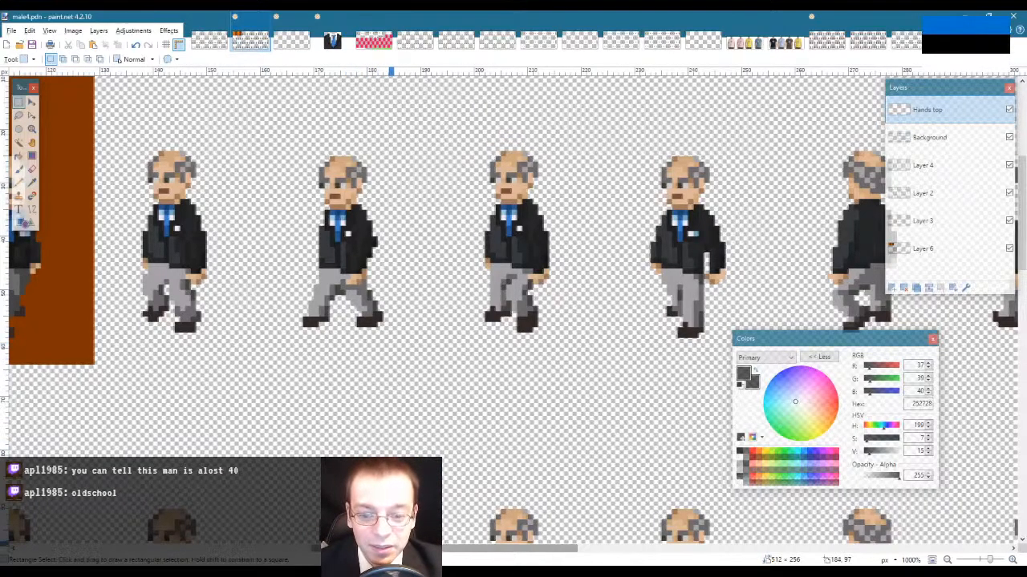
scroll(391, 345, right, 2)
scroll(323, 544, left, 2)
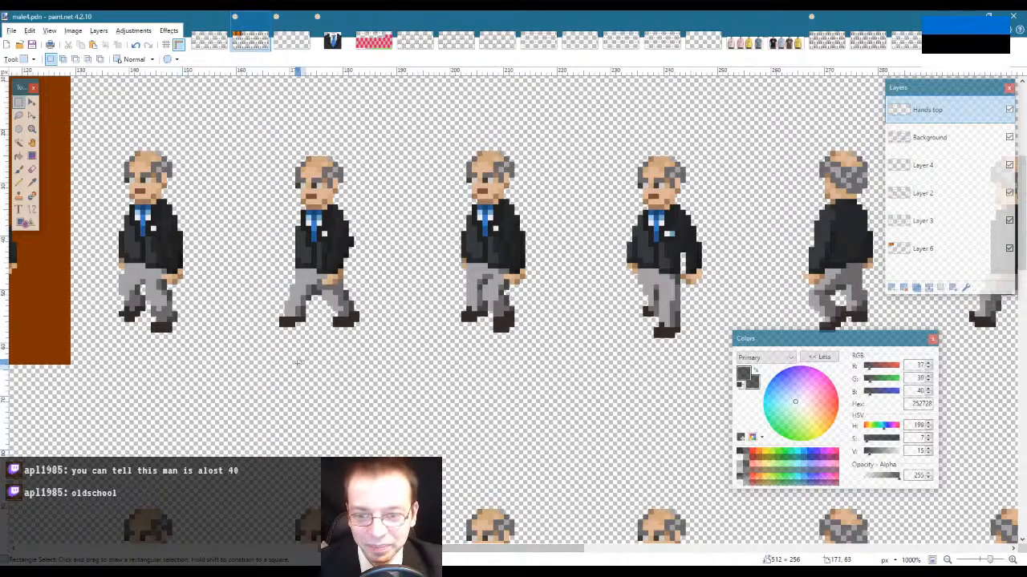
scroll(296, 364, down, 4)
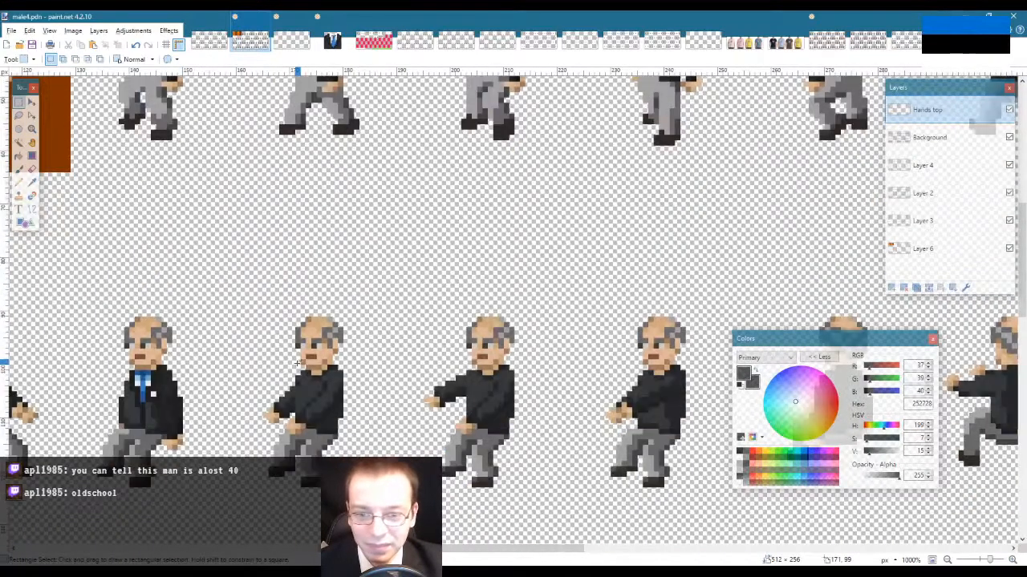
scroll(297, 364, up, 1)
scroll(297, 363, up, 3)
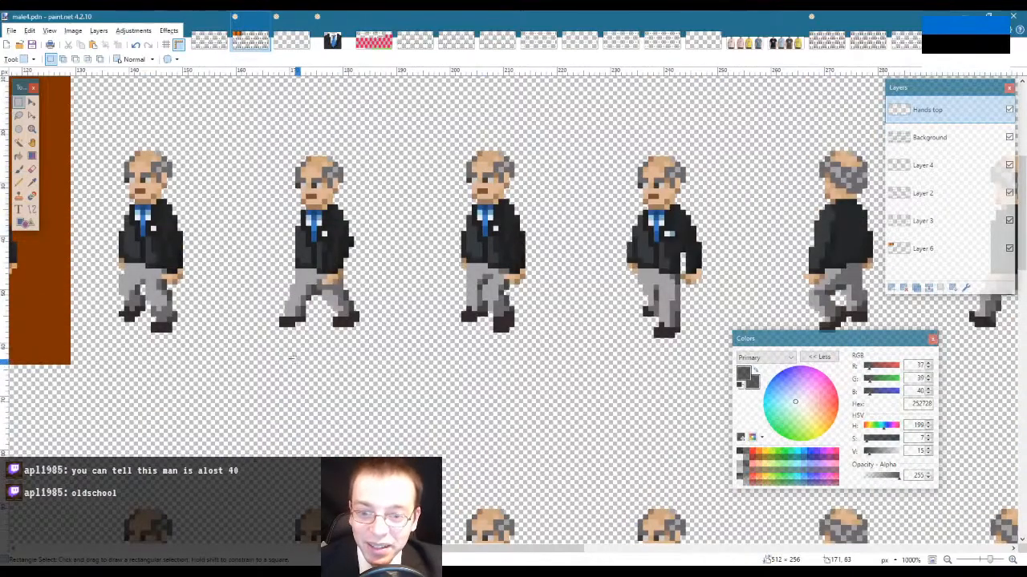
scroll(288, 356, down, 5)
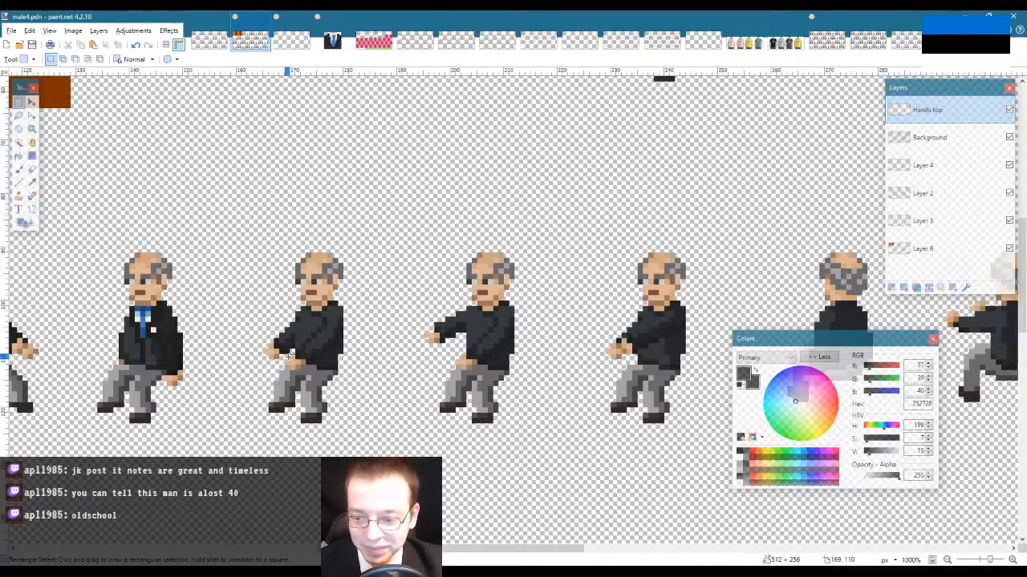
scroll(289, 356, up, 3)
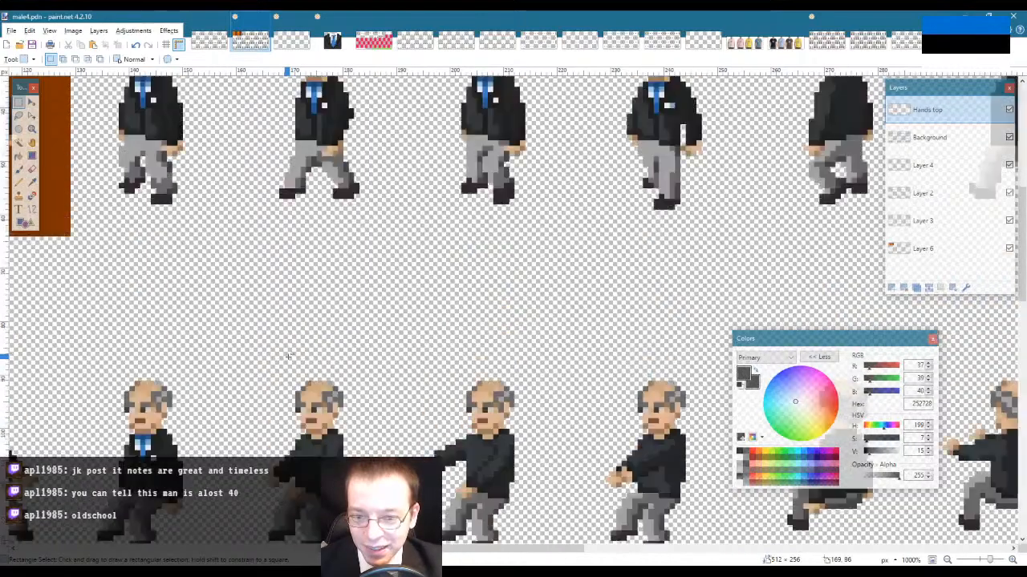
scroll(289, 355, up, 5)
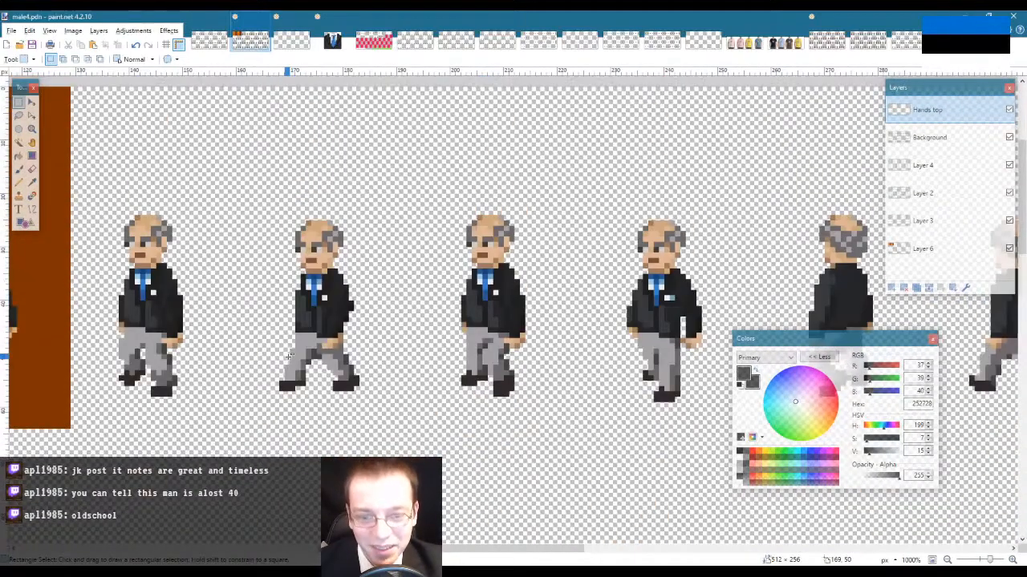
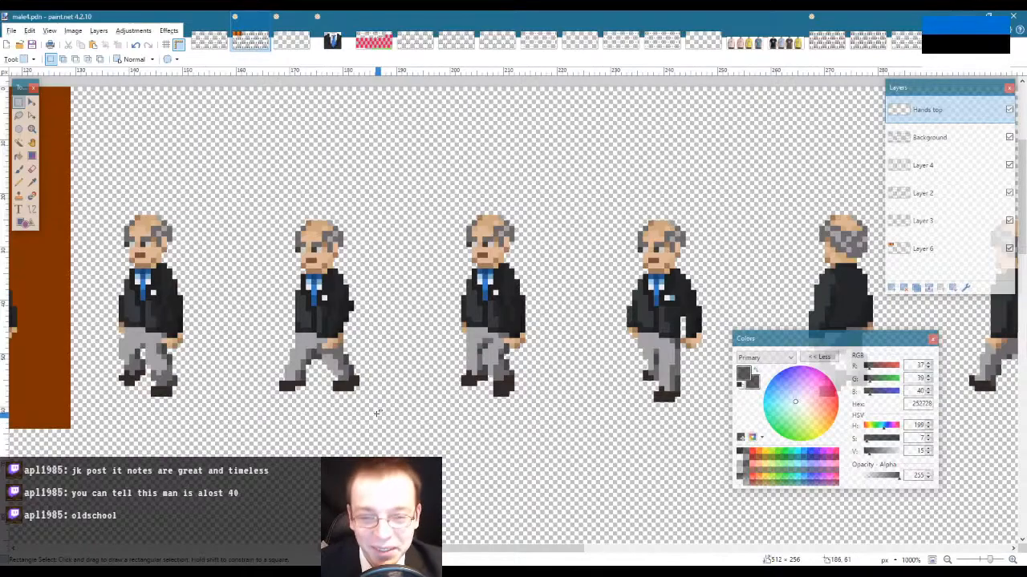
Step: Check the front-facing walking, sitting, standing and bottom-row frames against each other for matching suit details
scroll(377, 413, down, 5)
scroll(377, 413, down, 4)
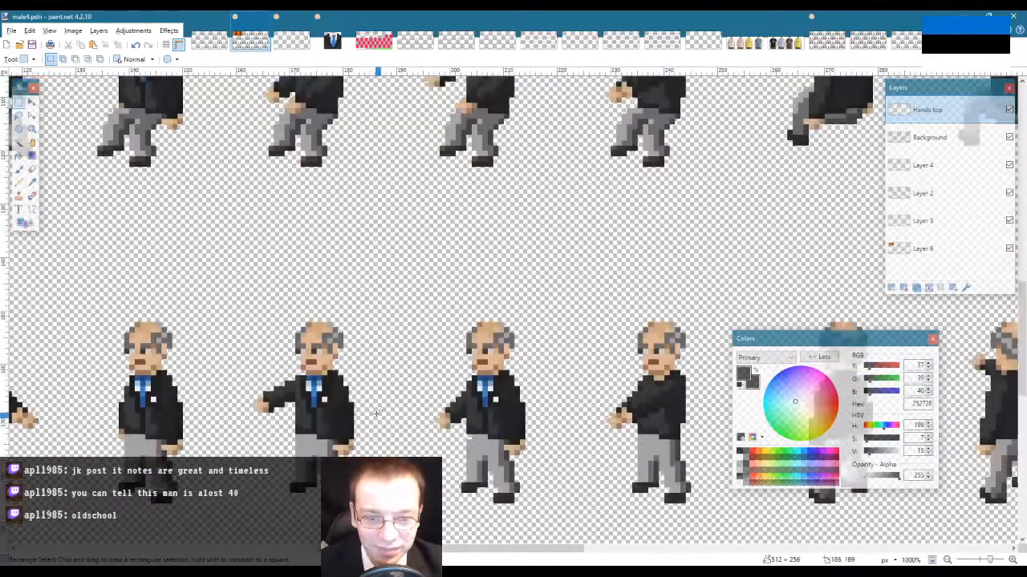
scroll(377, 413, down, 4)
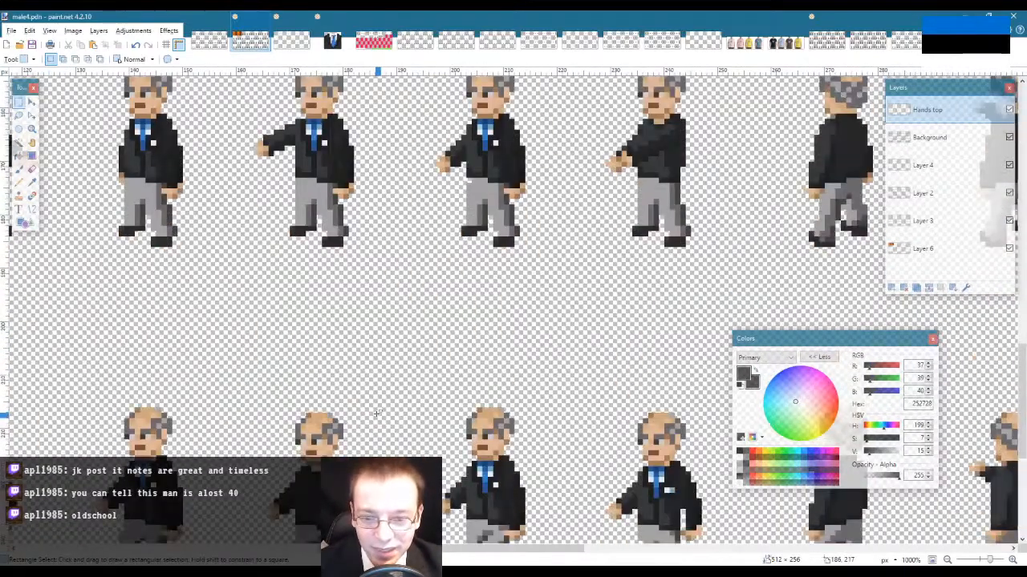
scroll(377, 413, down, 2)
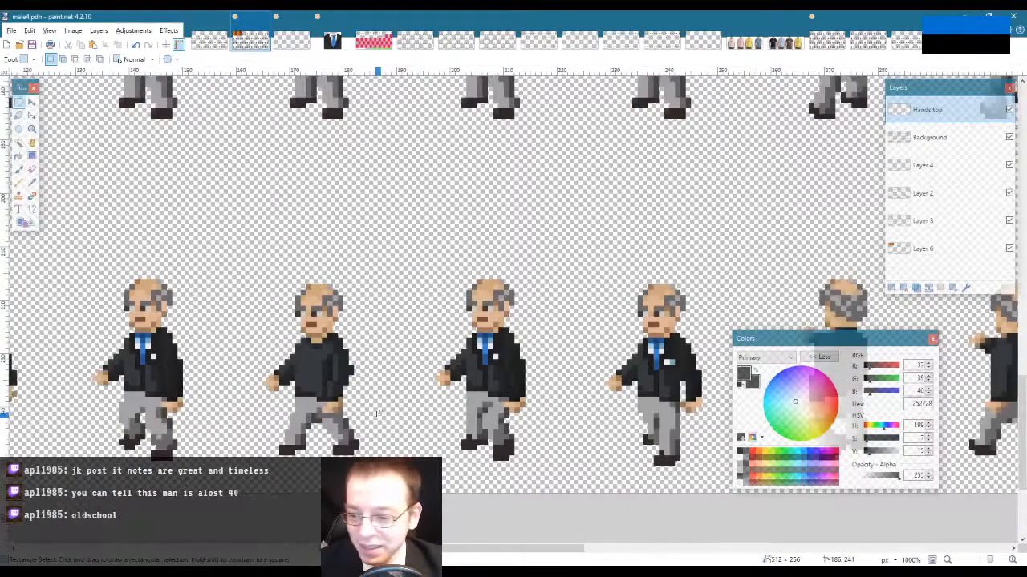
scroll(377, 413, up, 4)
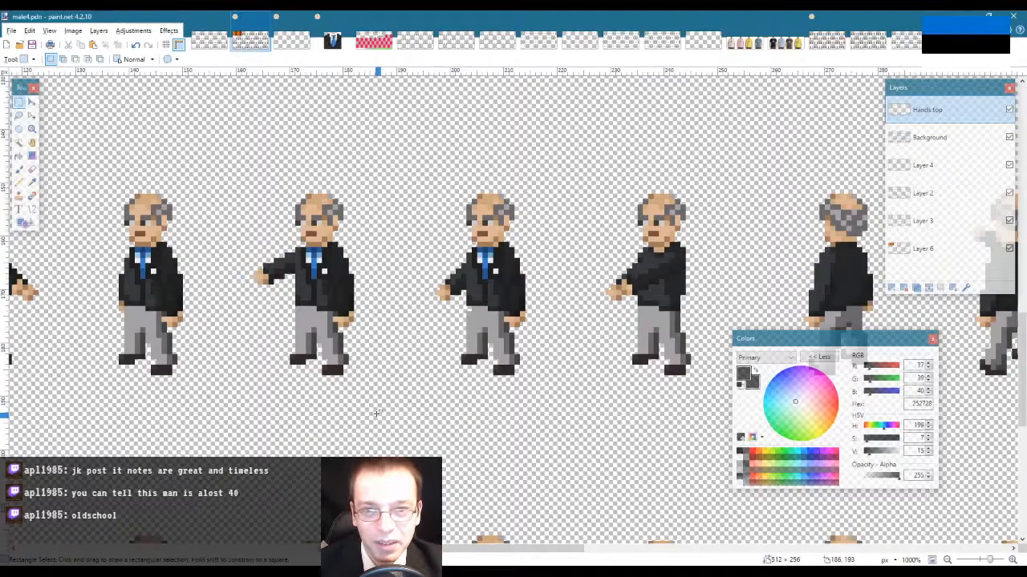
scroll(377, 413, up, 10)
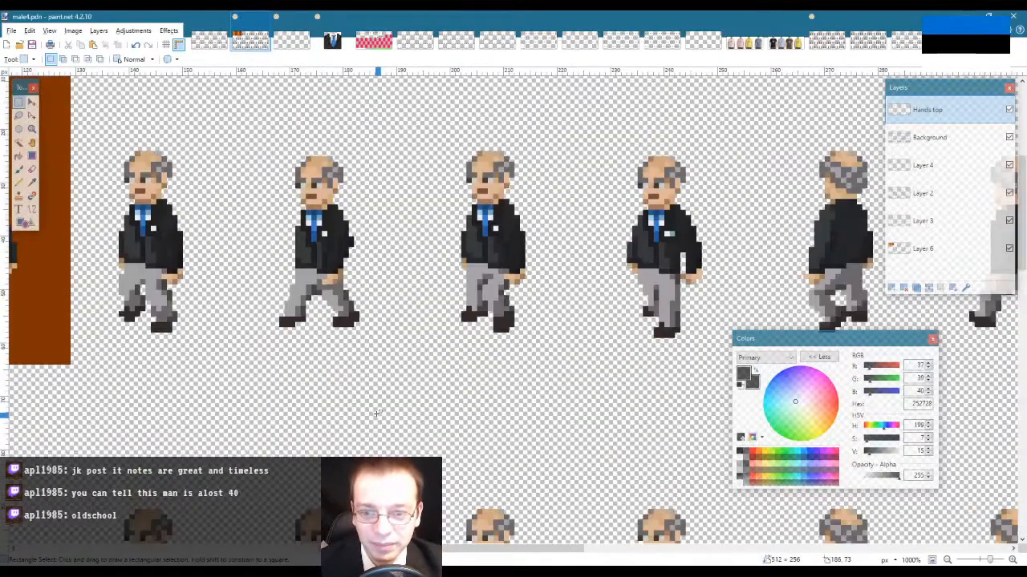
scroll(377, 413, up, 5)
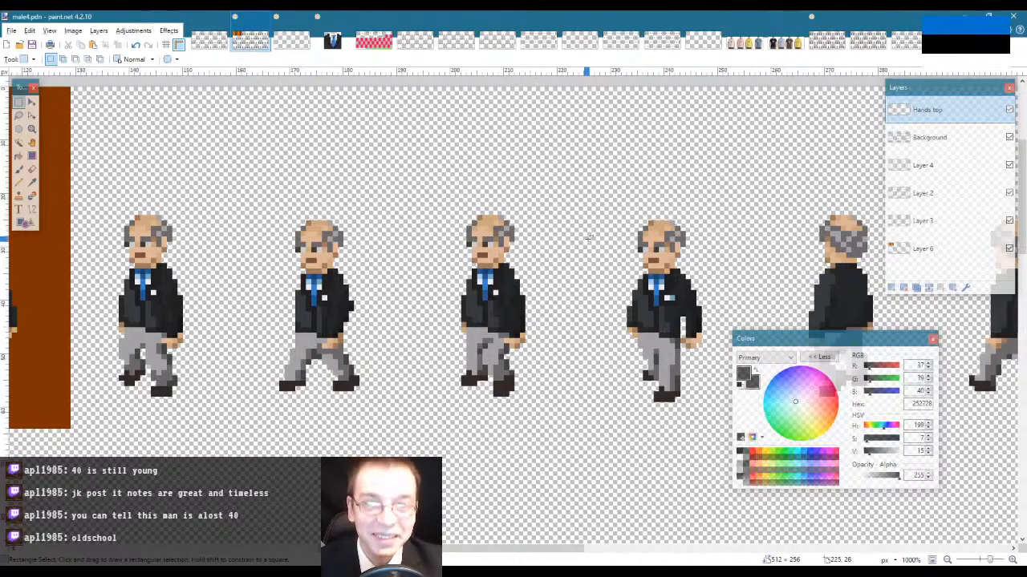
scroll(584, 250, down, 3)
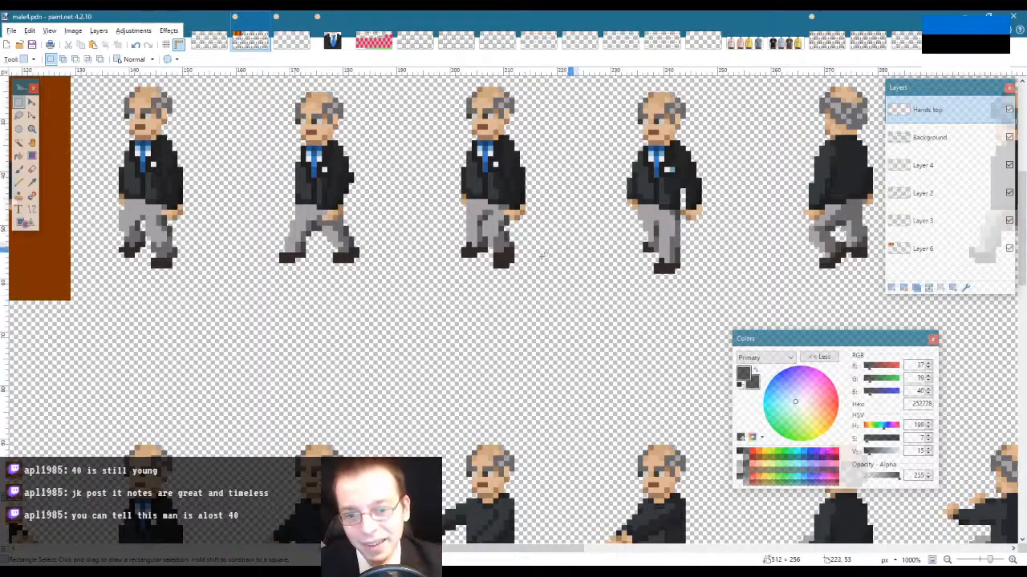
scroll(486, 459, up, 2)
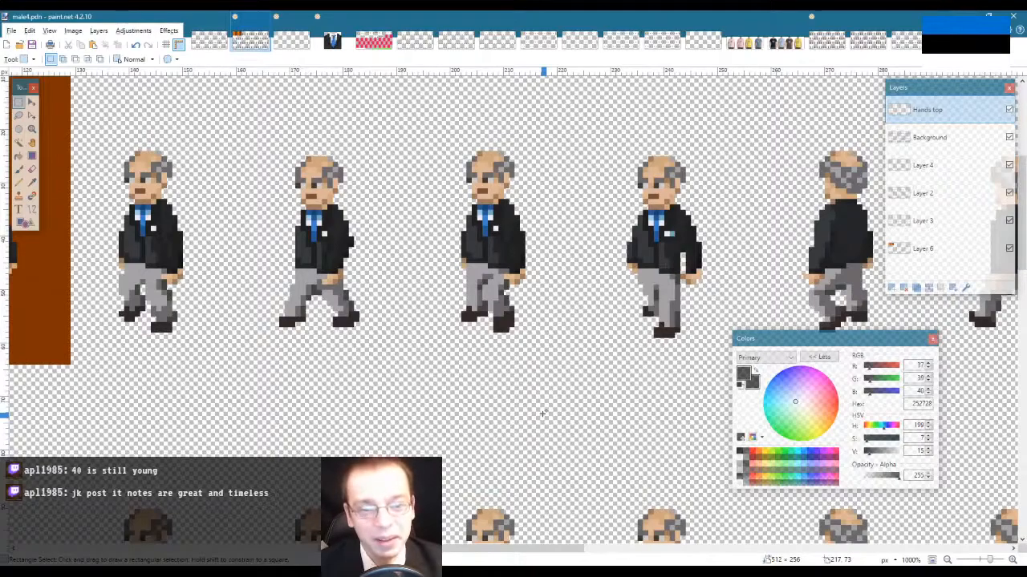
scroll(542, 414, down, 10)
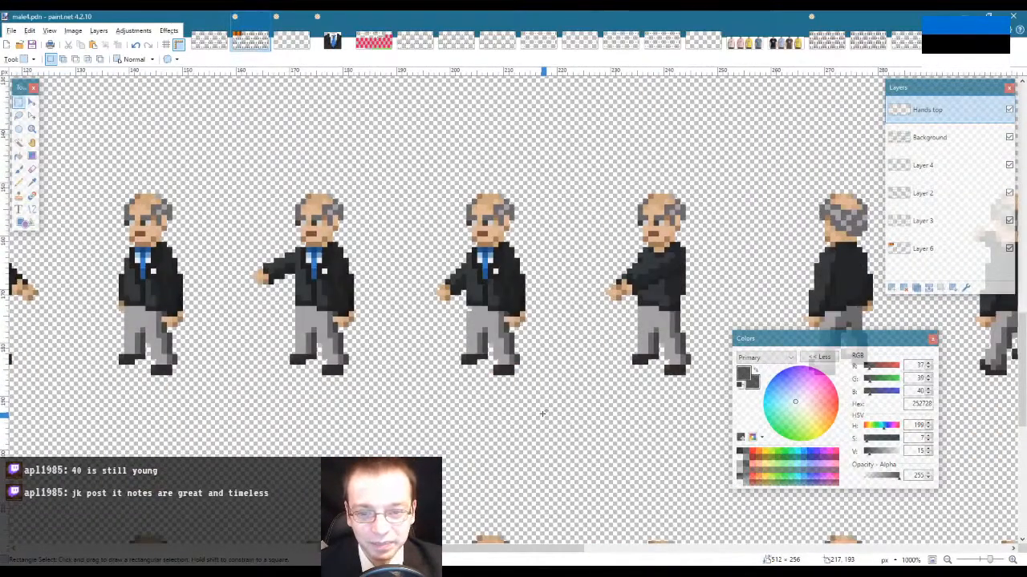
scroll(543, 414, down, 5)
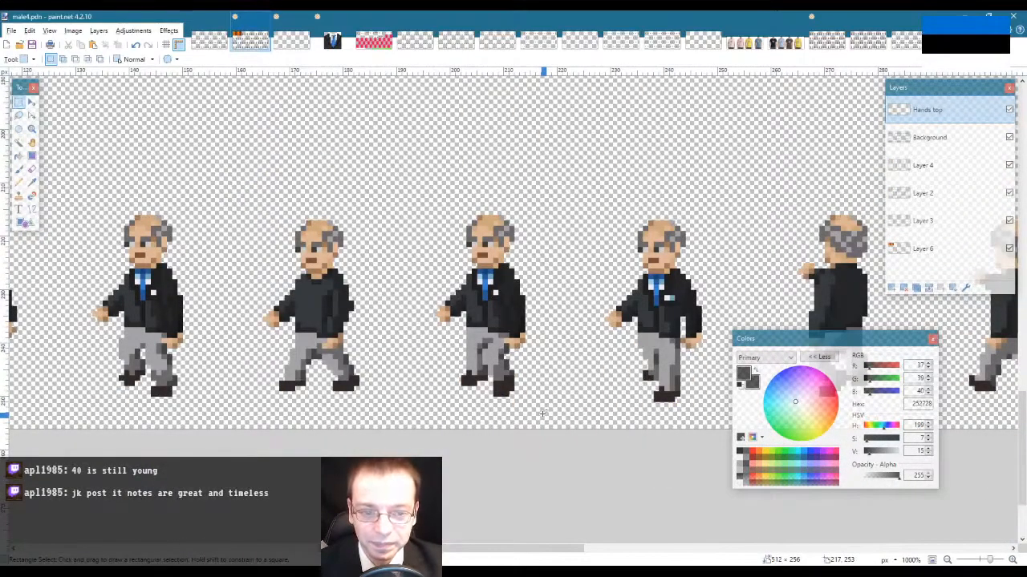
scroll(542, 413, up, 16)
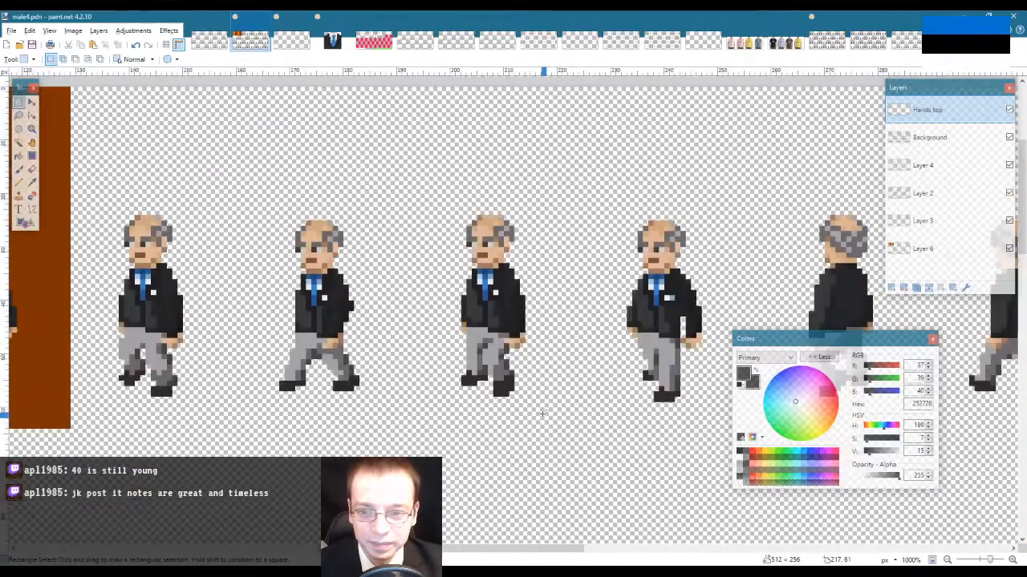
Step: On the Background layer, copy the top row's wide-stride suited frame onto the matching plain-jacket frame in the bottom row
drag(236, 189, 407, 422)
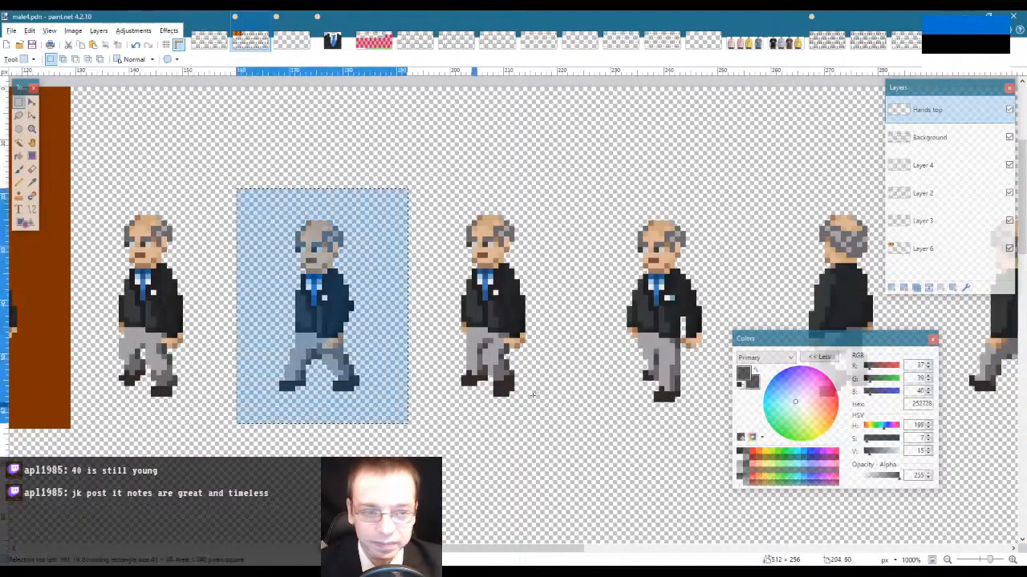
click(929, 138)
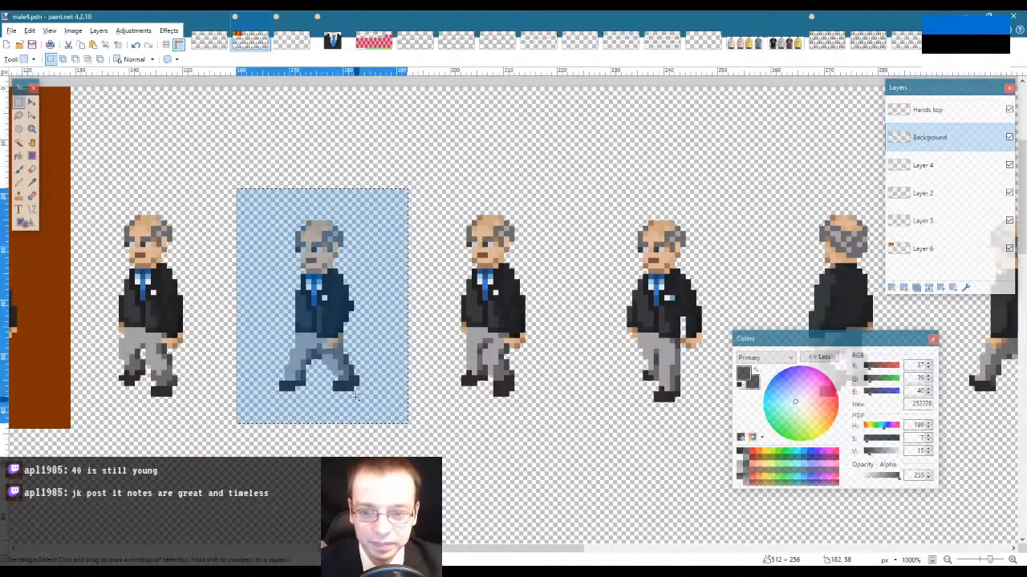
scroll(356, 396, down, 15)
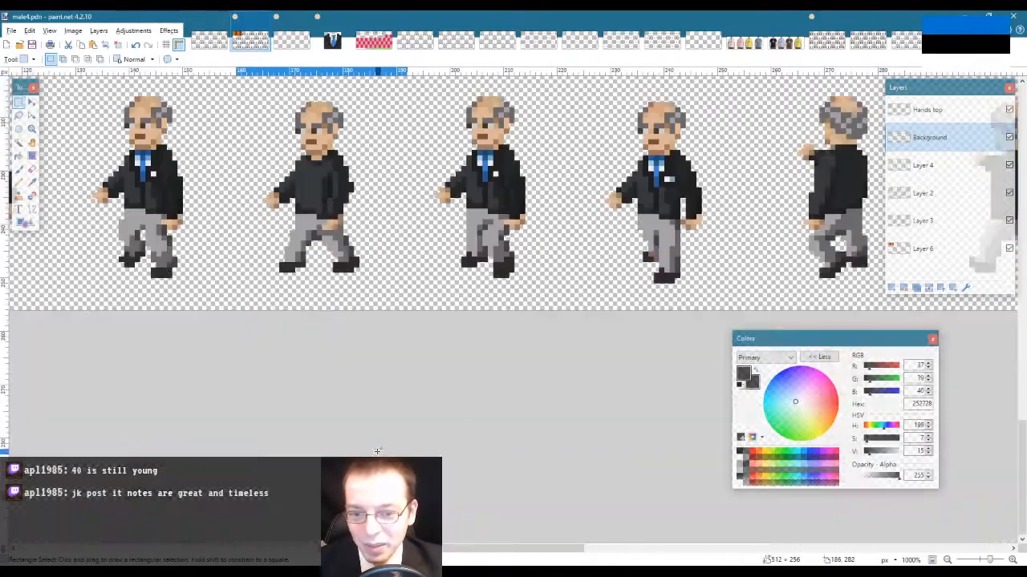
scroll(377, 452, up, 4)
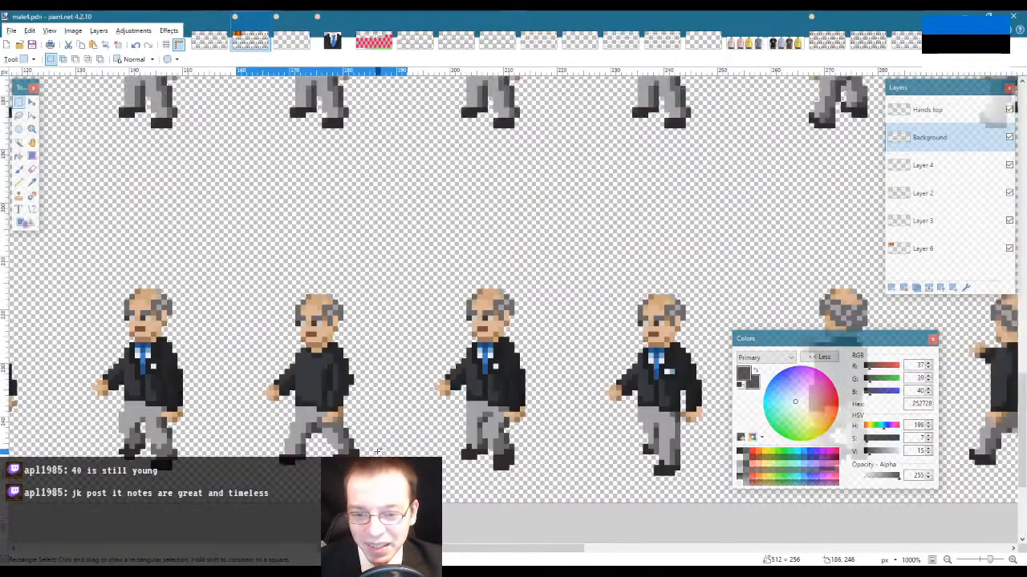
key(ctrl+v)
drag(357, 180, 352, 358)
key(s)
click(410, 221)
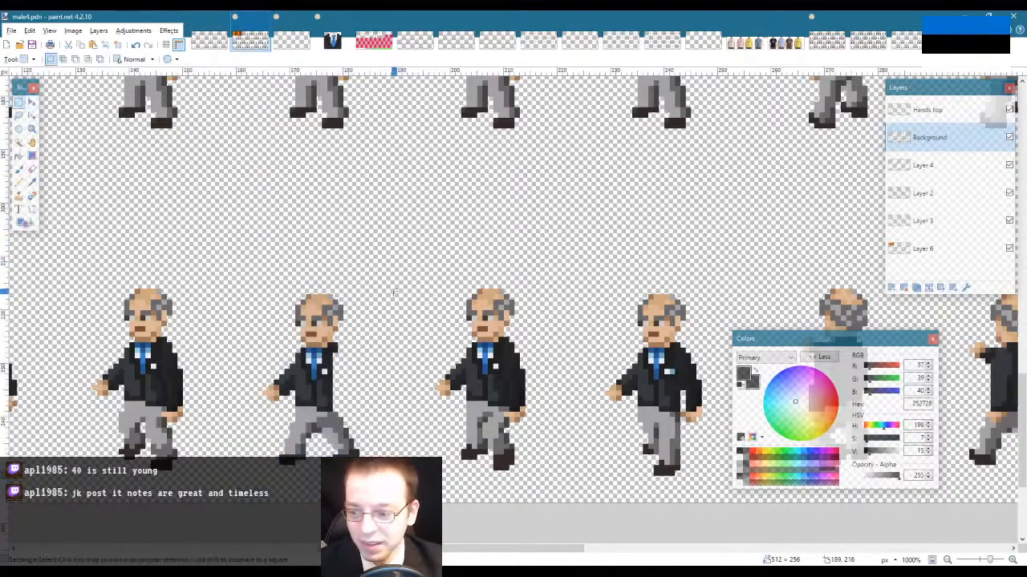
Step: On the Hands top layer, copy the top-row wide-stride frame's hanging sleeve and hand onto the matching bottom-row frame, then deselect
scroll(395, 292, up, 10)
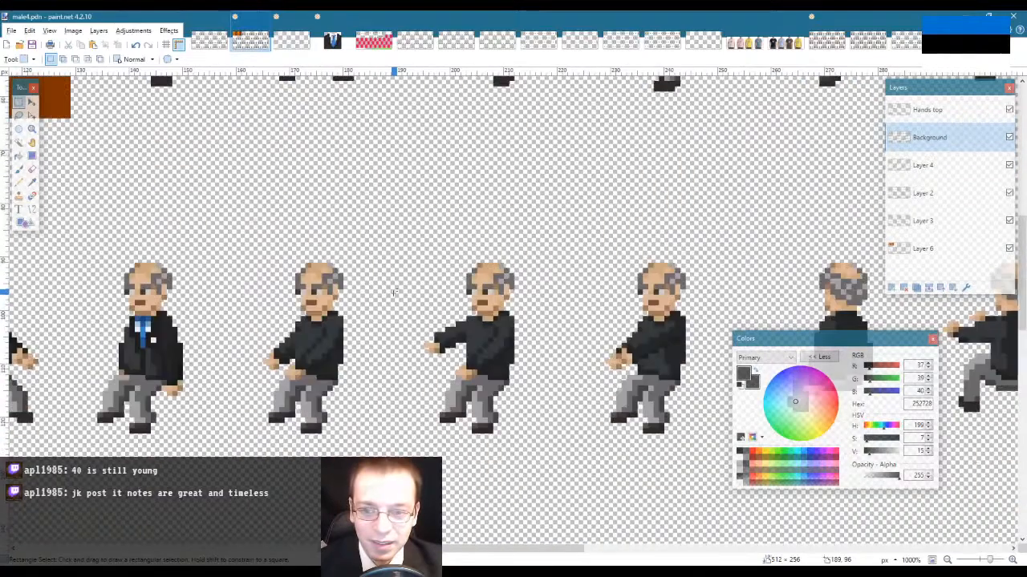
drag(257, 135, 381, 333)
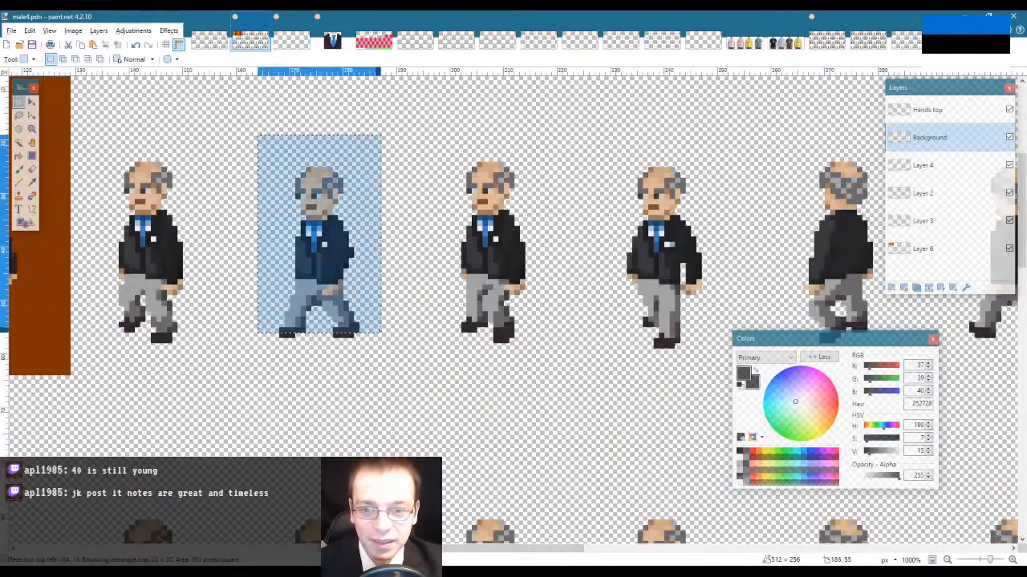
click(950, 114)
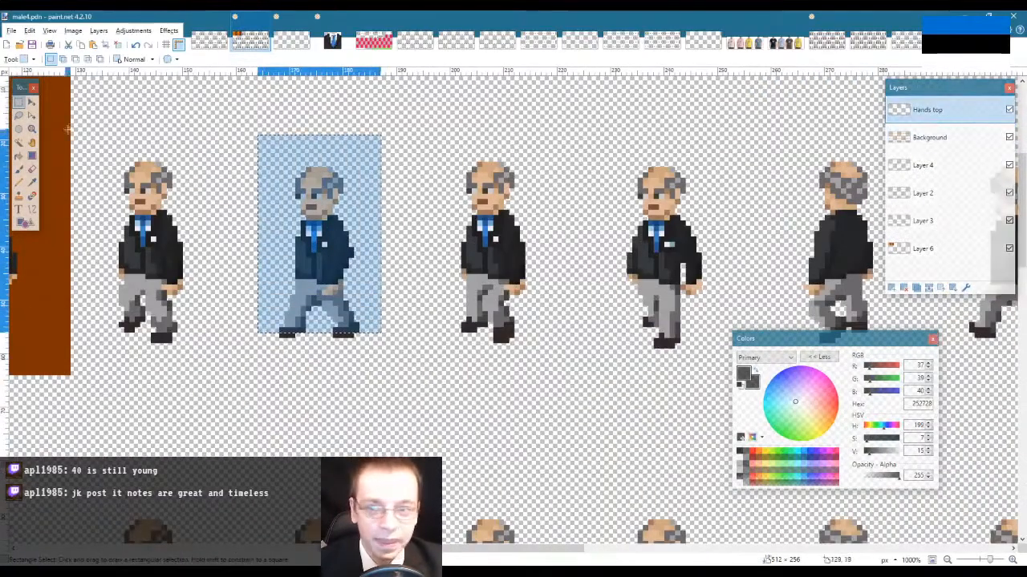
click(19, 142)
alt+click(329, 155)
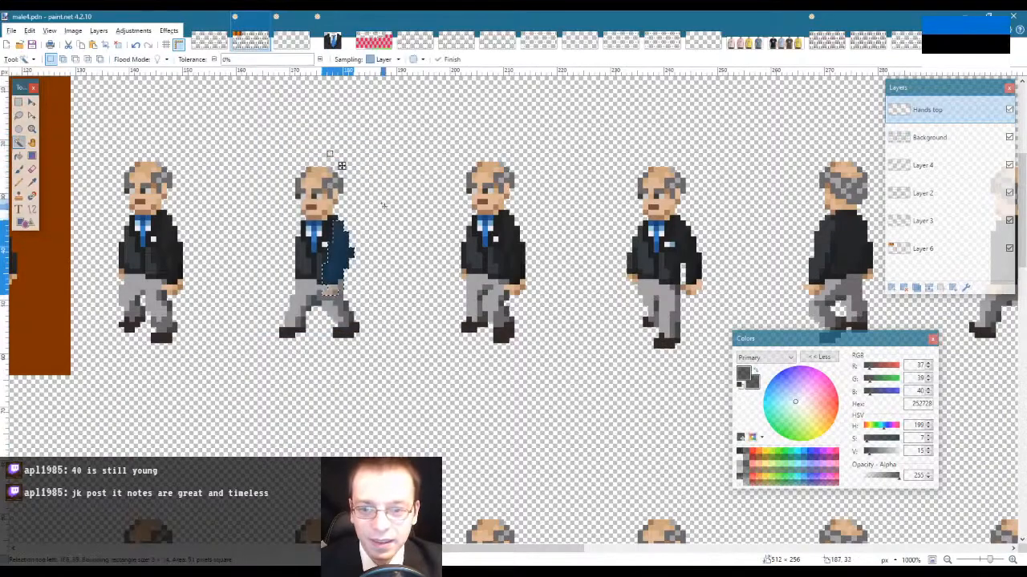
scroll(417, 315, down, 7)
scroll(417, 315, down, 5)
key(m)
drag(358, 105, 363, 317)
key(s)
click(378, 302)
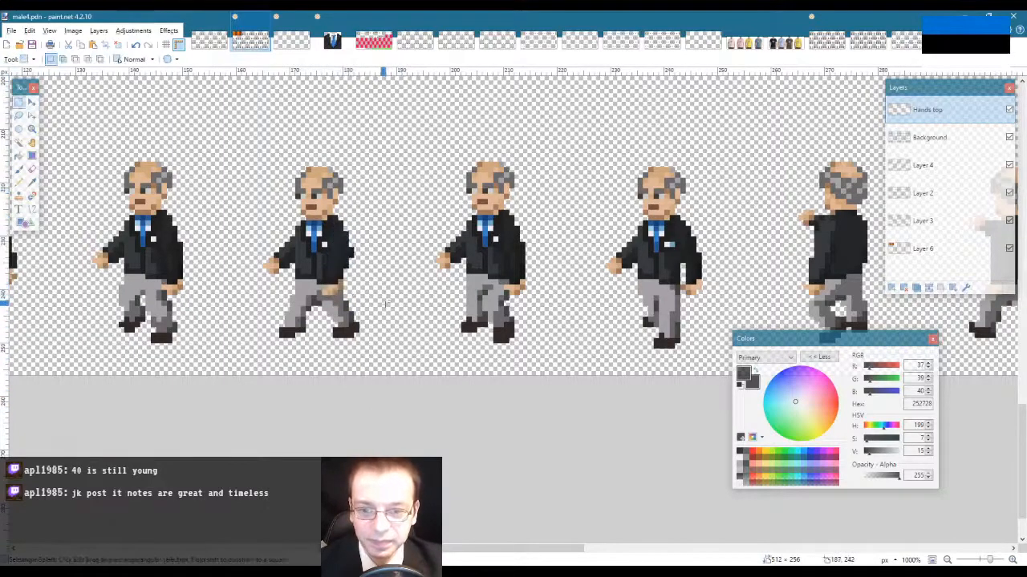
Step: Survey the whole sheet at 500% and mark out the sitting and standing frames that still need the suit details
click(32, 128)
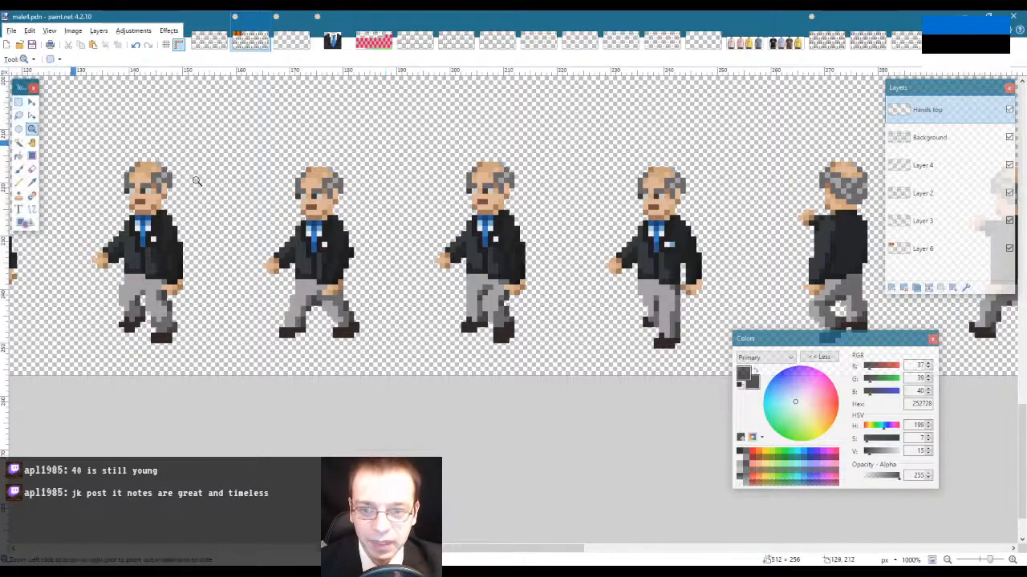
right_click(410, 219)
right_click(410, 219)
right_click(541, 314)
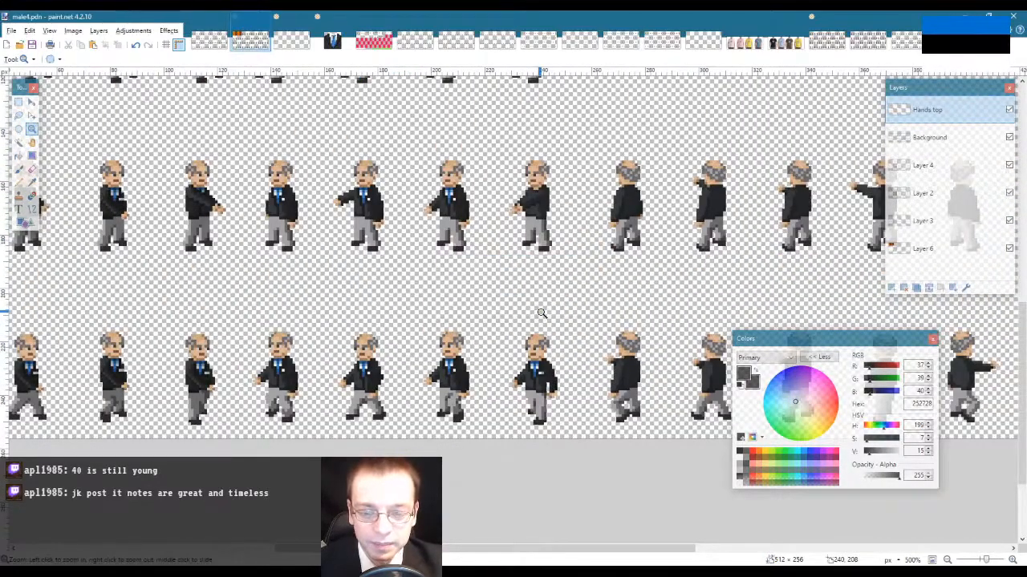
scroll(541, 314, up, 2)
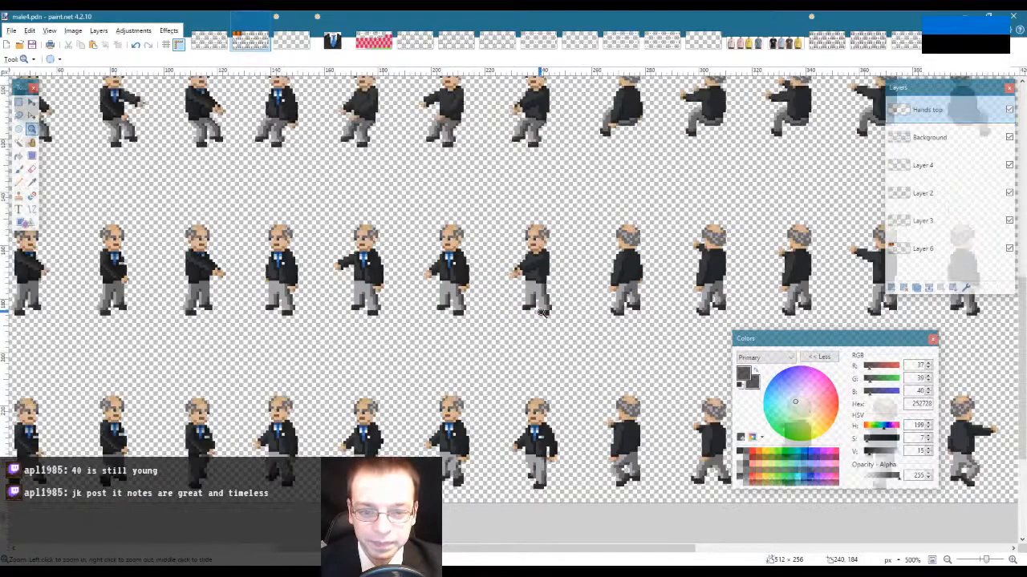
scroll(541, 314, up, 2)
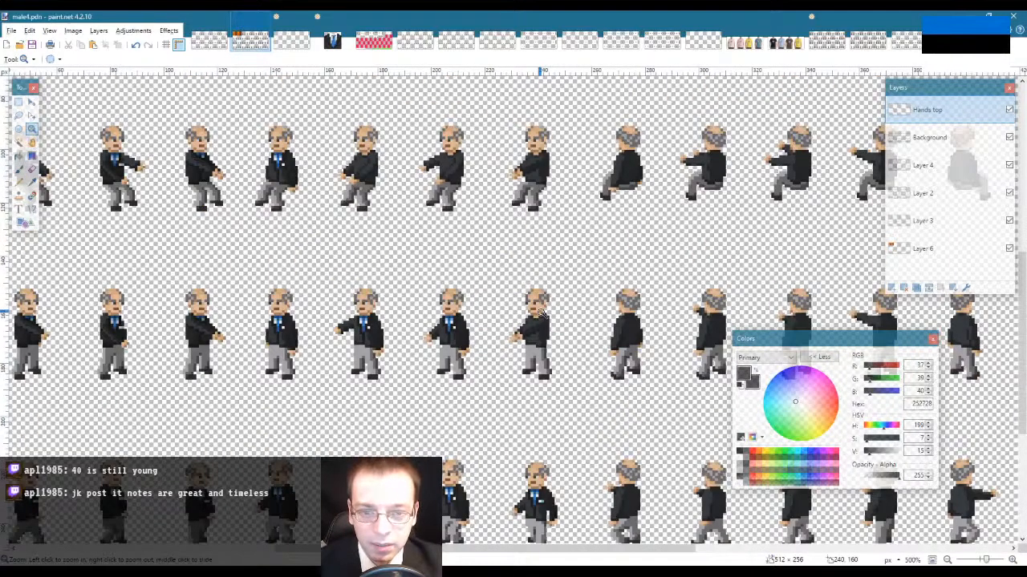
scroll(541, 314, up, 4)
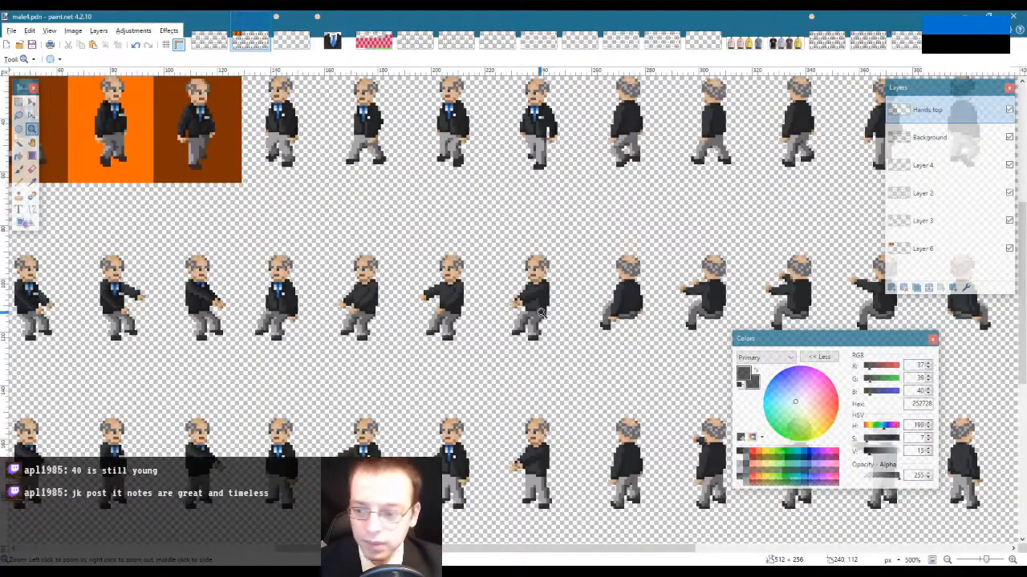
key(s)
drag(327, 237, 483, 366)
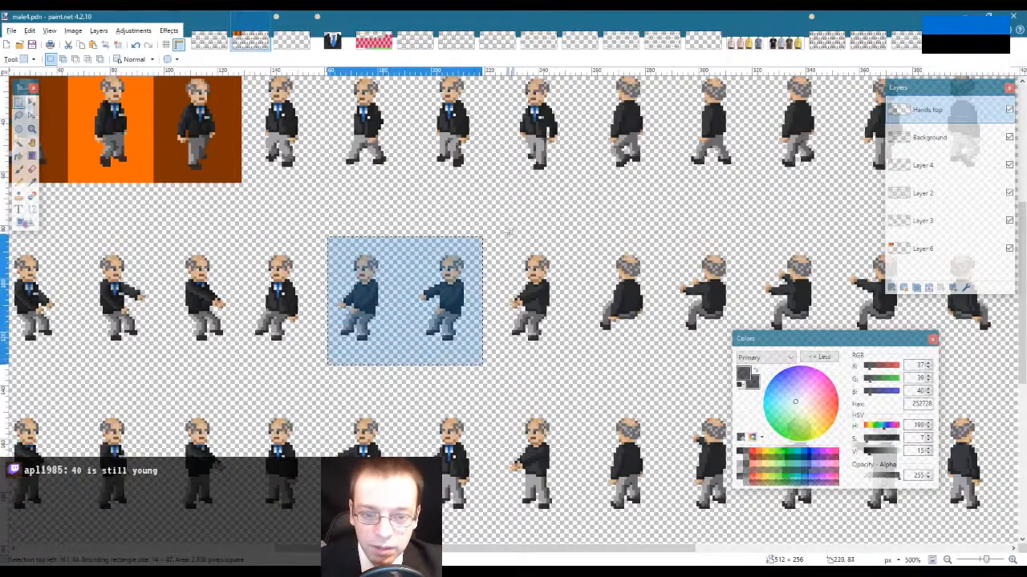
drag(506, 232, 569, 488)
scroll(576, 463, down, 8)
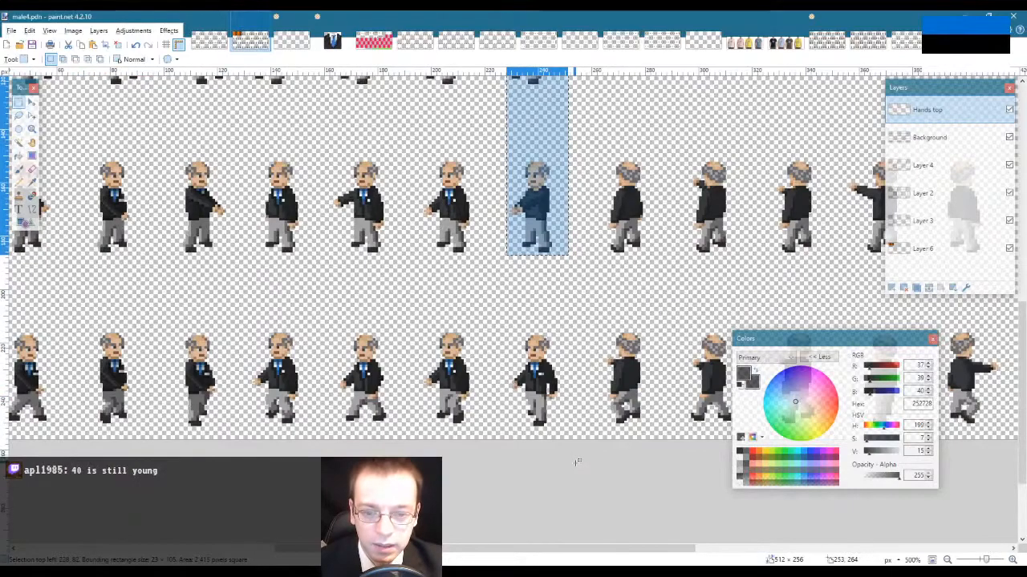
scroll(576, 462, up, 8)
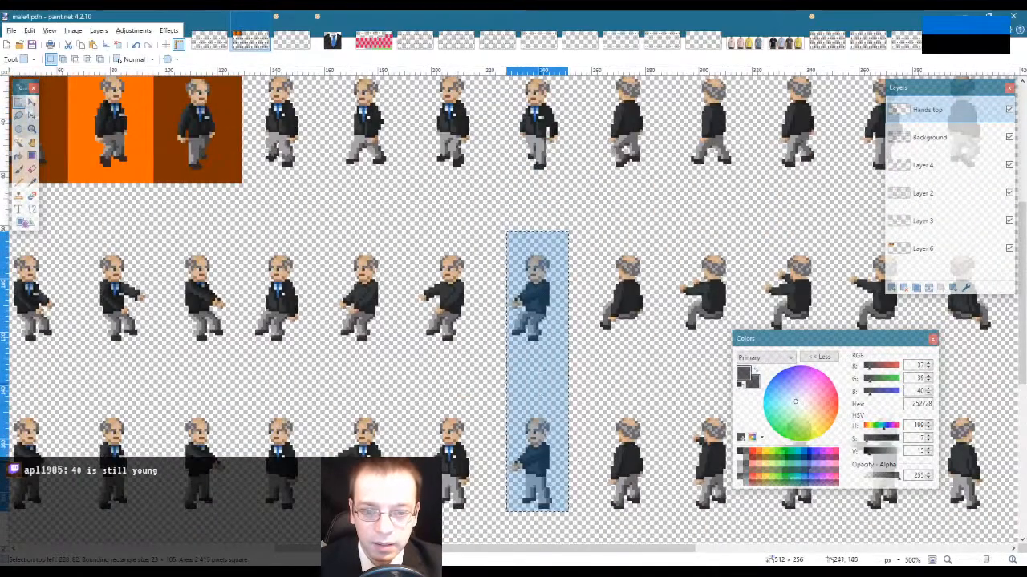
key(ctrl+d)
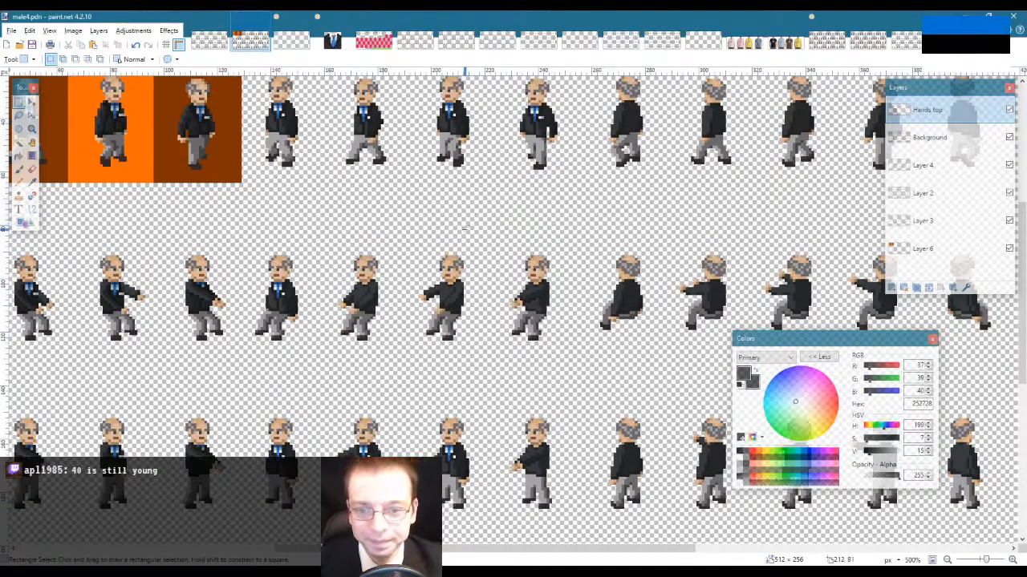
scroll(463, 229, up, 1)
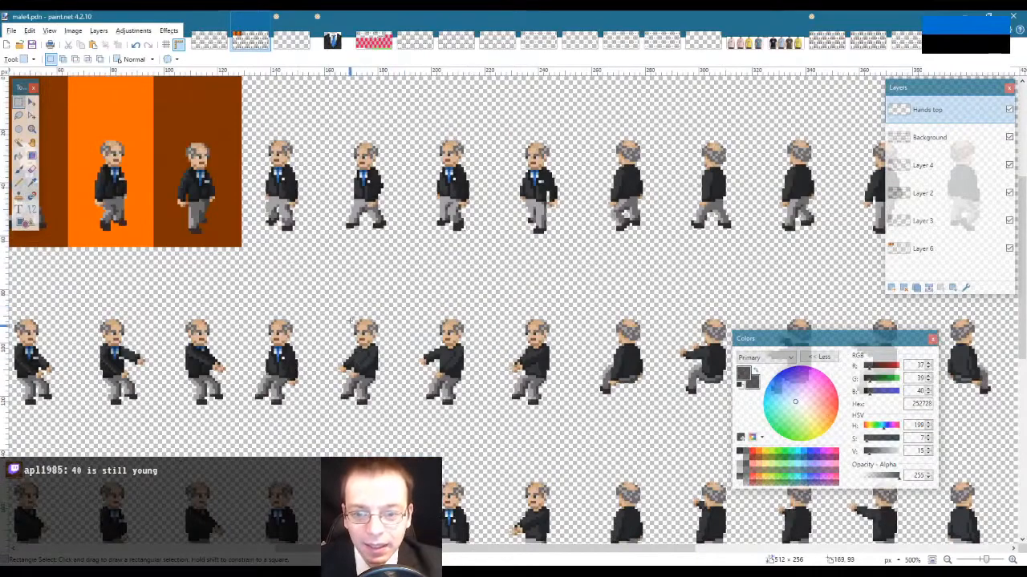
Step: Move the near arm and hand of the second-row sitting frame with lowered reaching arms from the Background layer to Hands top, in place
click(32, 129)
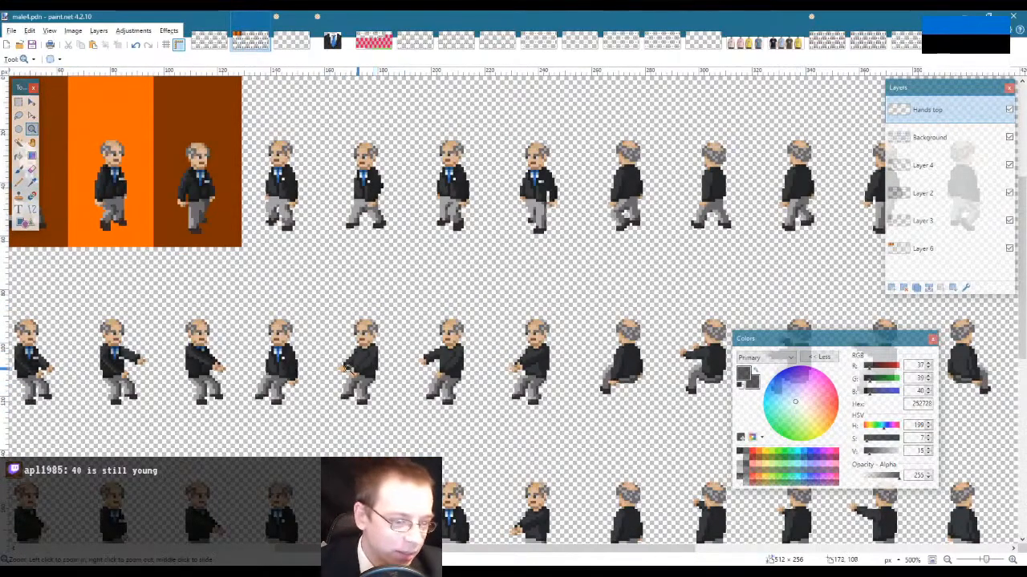
scroll(350, 366, up, 7)
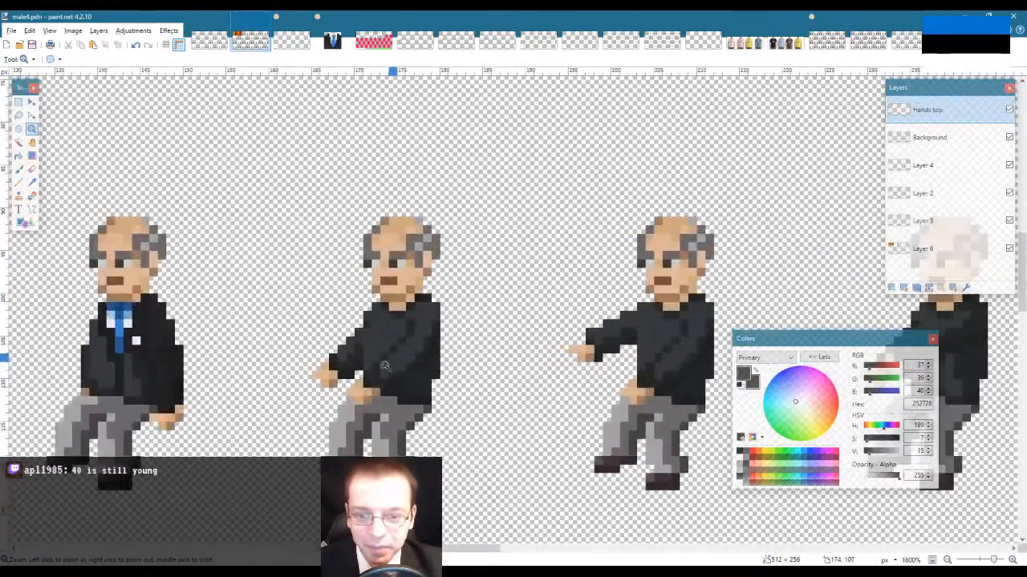
key(s)
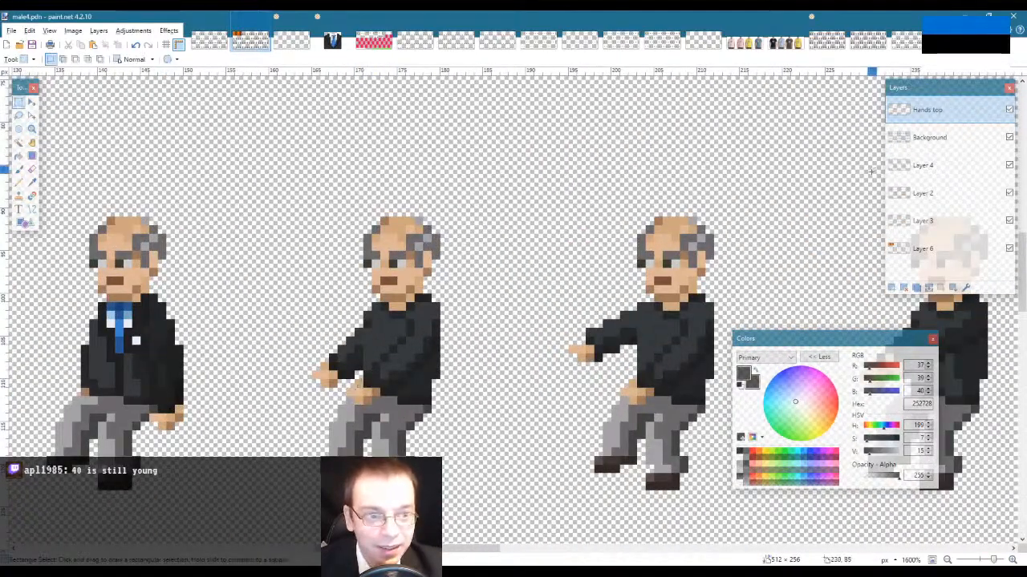
click(929, 138)
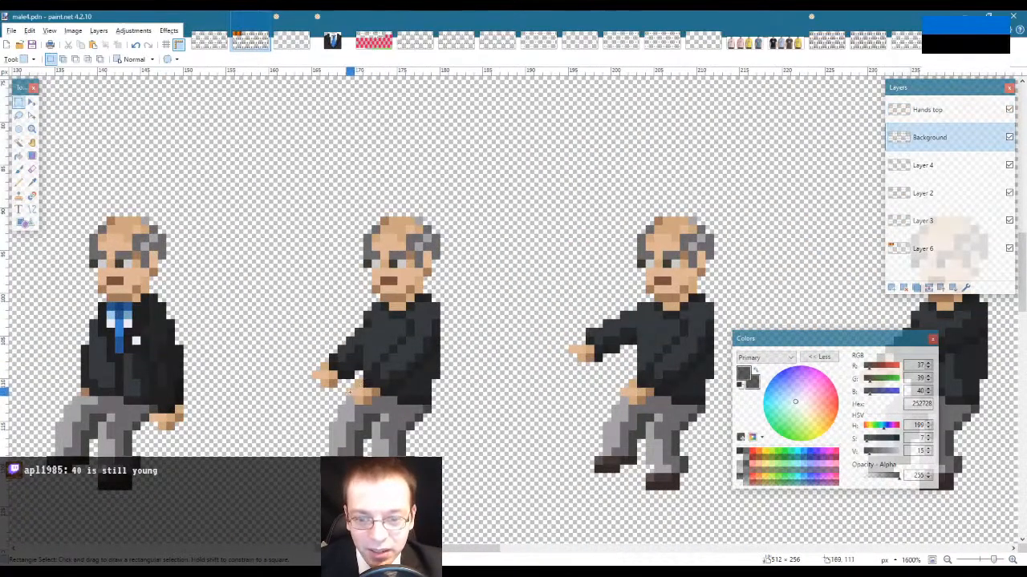
mouse_move(350, 391)
mouse_down()
mouse_move(367, 377)
mouse_move(390, 387)
mouse_move(405, 377)
mouse_move(385, 355)
mouse_move(405, 375)
mouse_move(414, 370)
mouse_move(391, 350)
mouse_move(420, 344)
mouse_move(429, 370)
mouse_move(418, 324)
mouse_move(447, 321)
mouse_move(420, 309)
mouse_move(426, 299)
mouse_move(412, 316)
mouse_up()
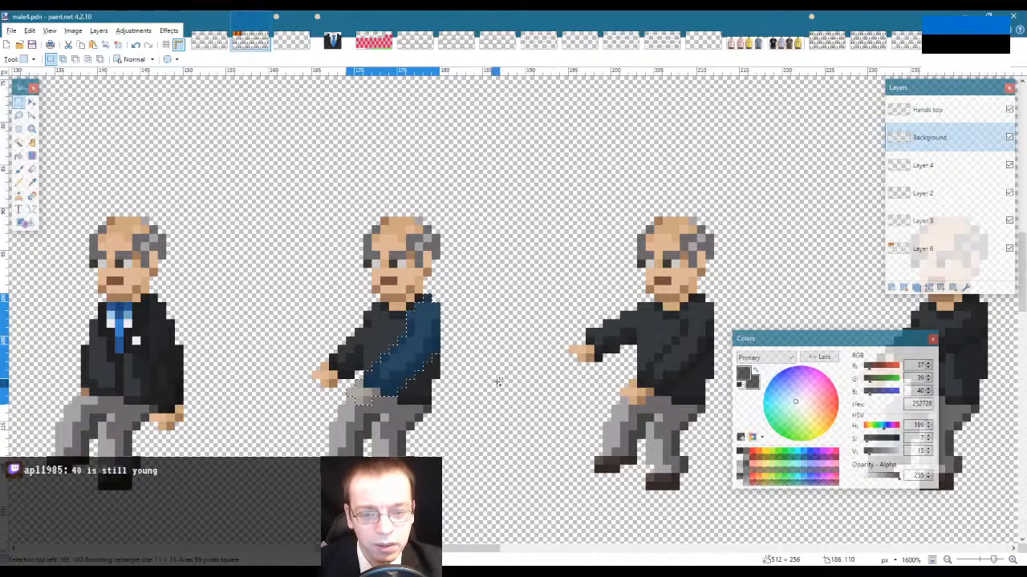
key(ctrl+x)
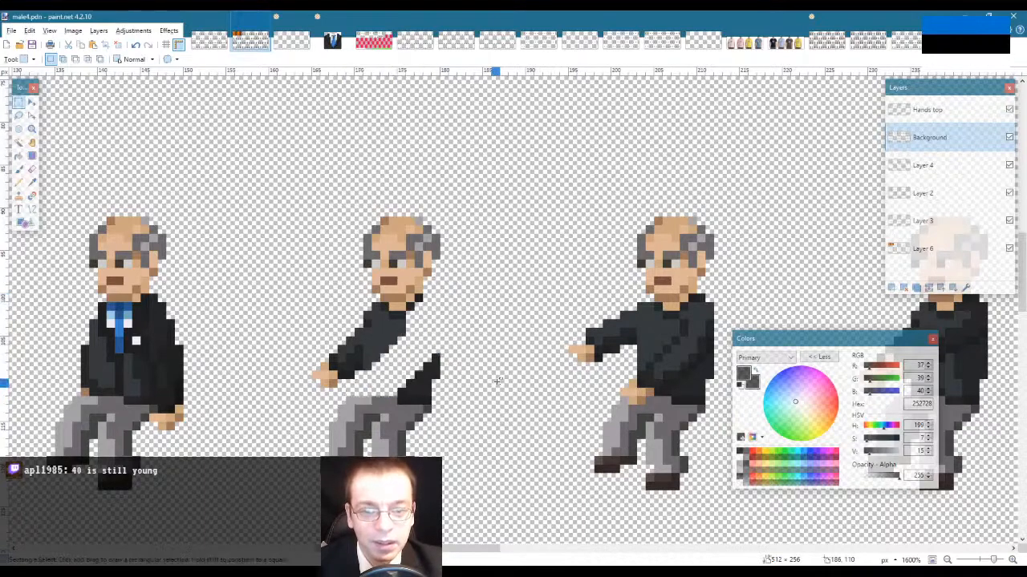
click(967, 115)
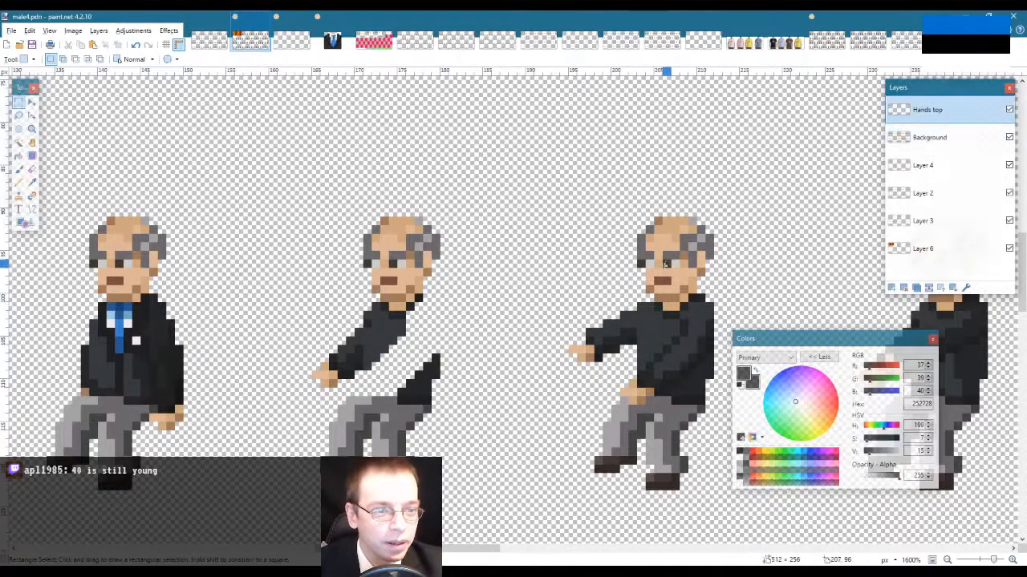
key(ctrl+v)
key(s)
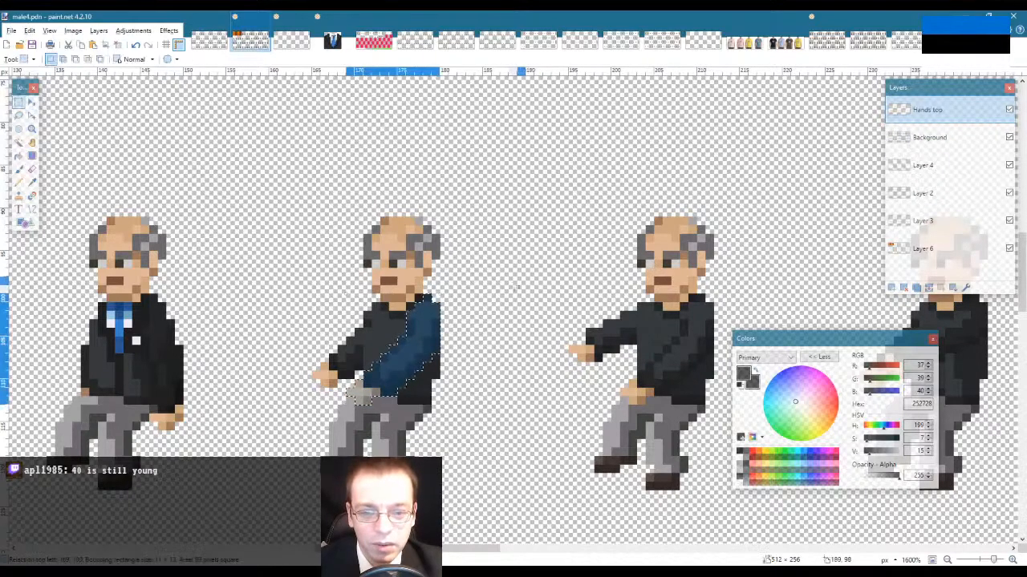
click(478, 434)
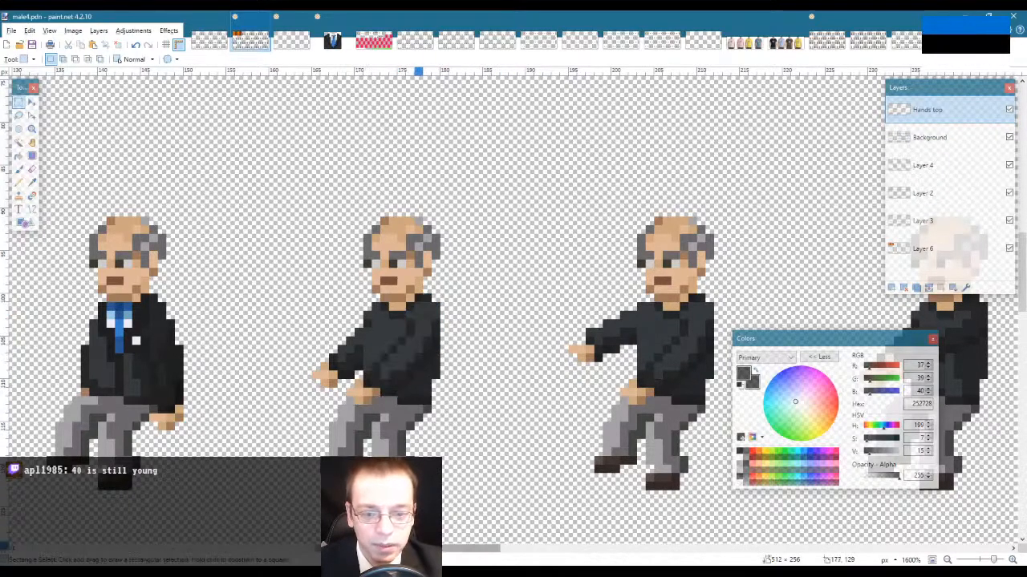
Step: On the Background layer, copy the suited torso of the top row's last front-facing frame onto the second-row sitting frame with lowered reaching arms
drag(419, 551, 446, 552)
scroll(412, 283, down, 10)
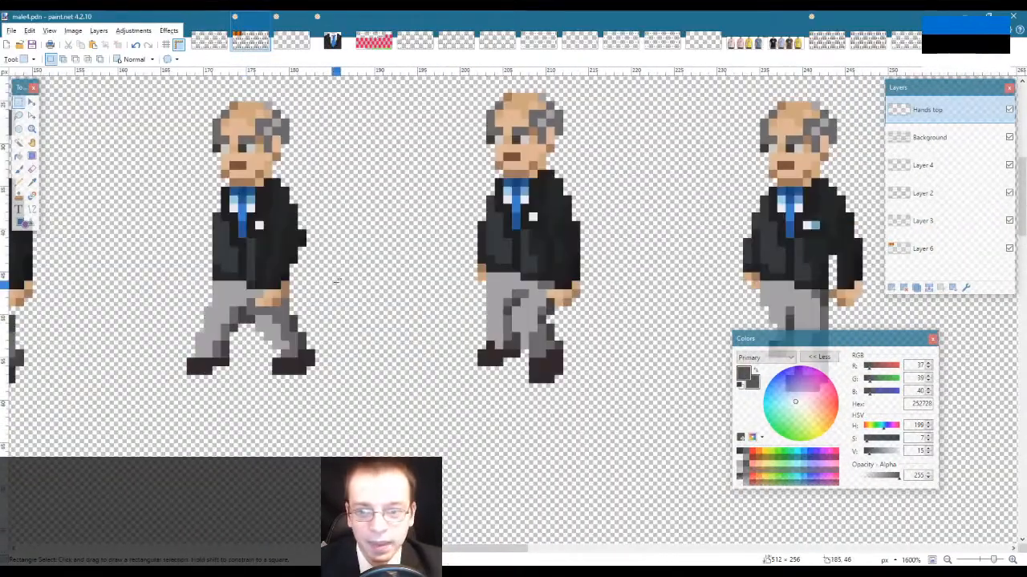
drag(170, 153, 339, 328)
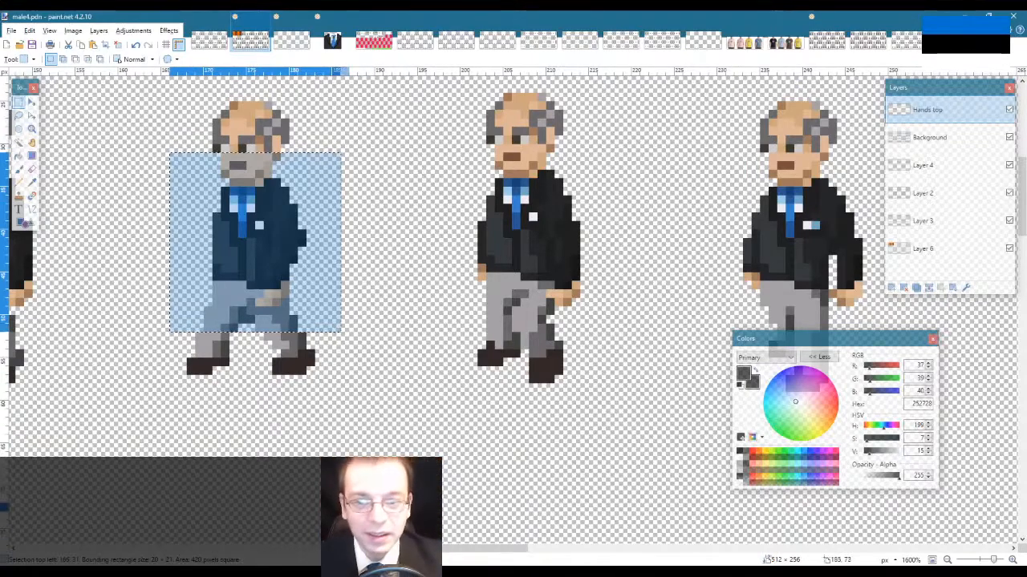
key(alt+Page_Down)
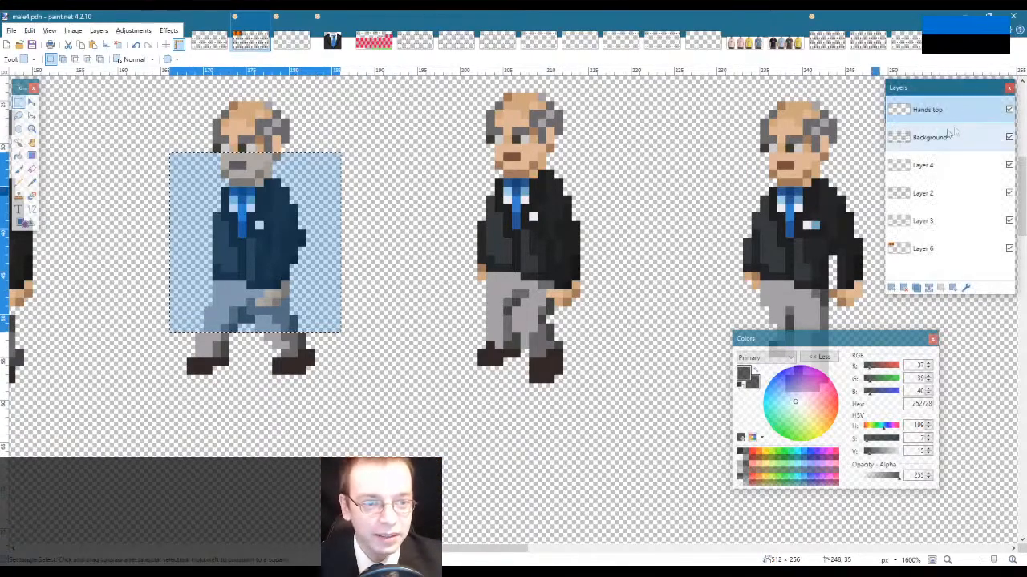
scroll(470, 520, right, 5)
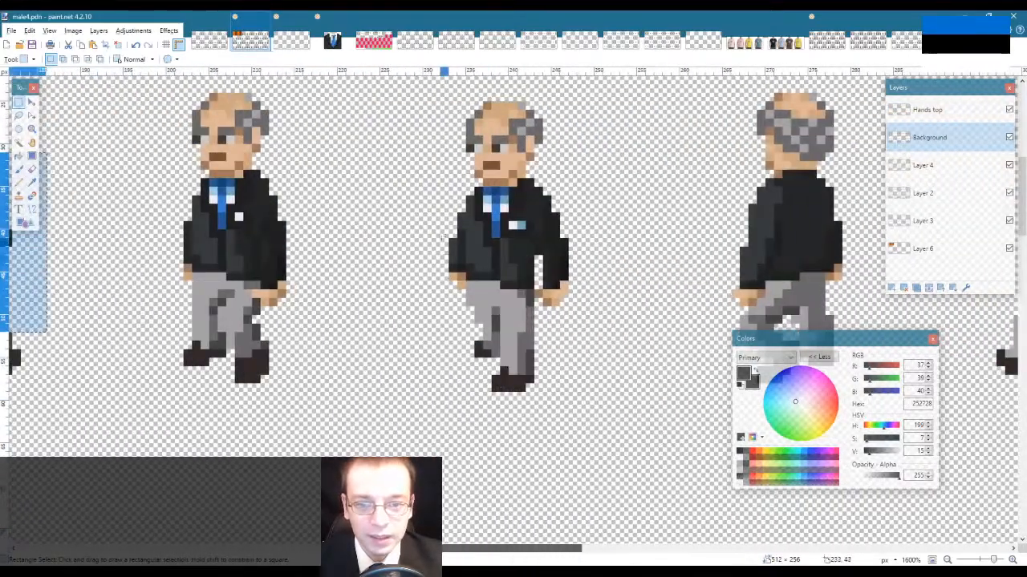
drag(406, 160, 610, 316)
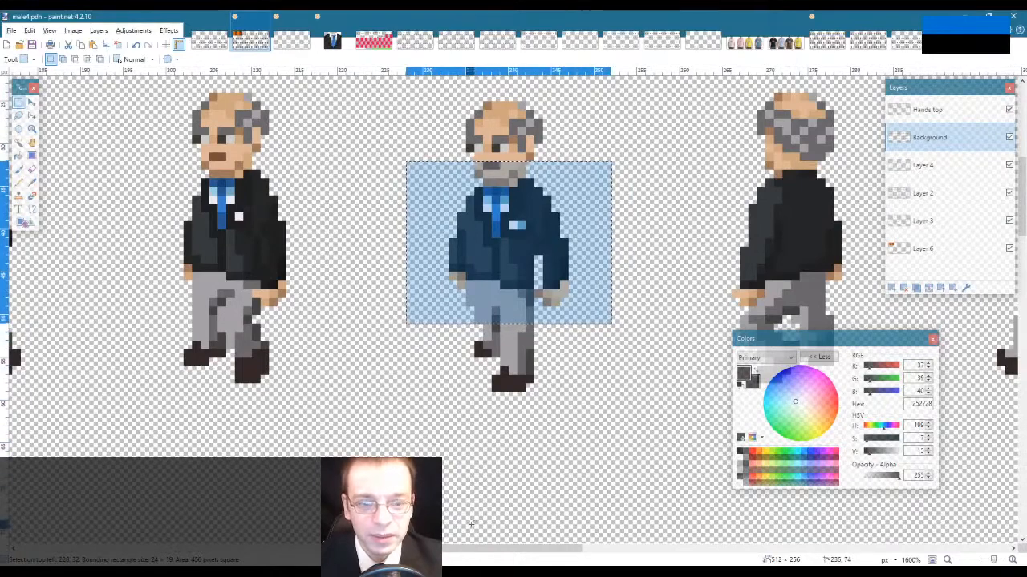
scroll(502, 358, left, 8)
scroll(469, 418, down, 16)
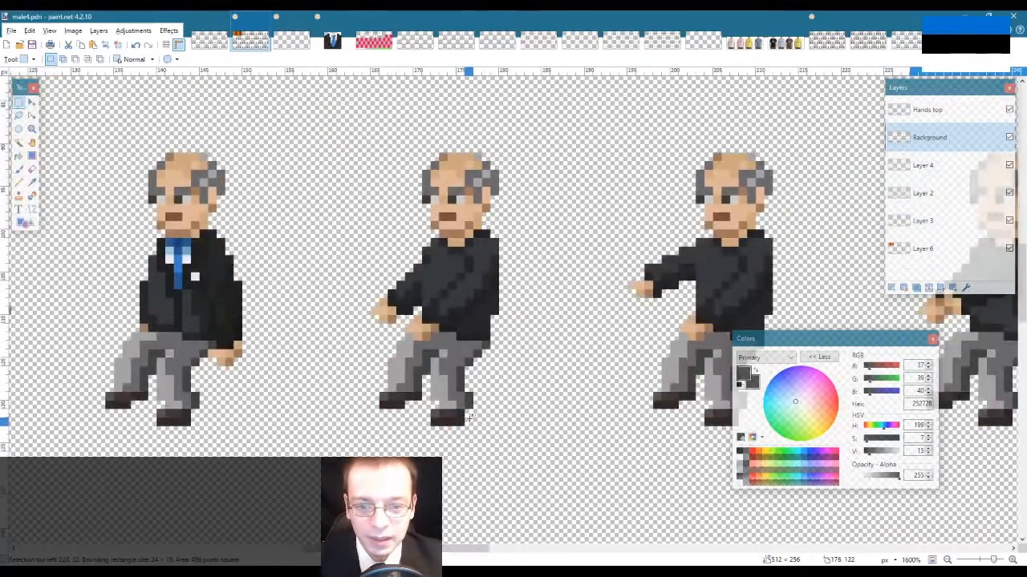
scroll(469, 418, up, 2)
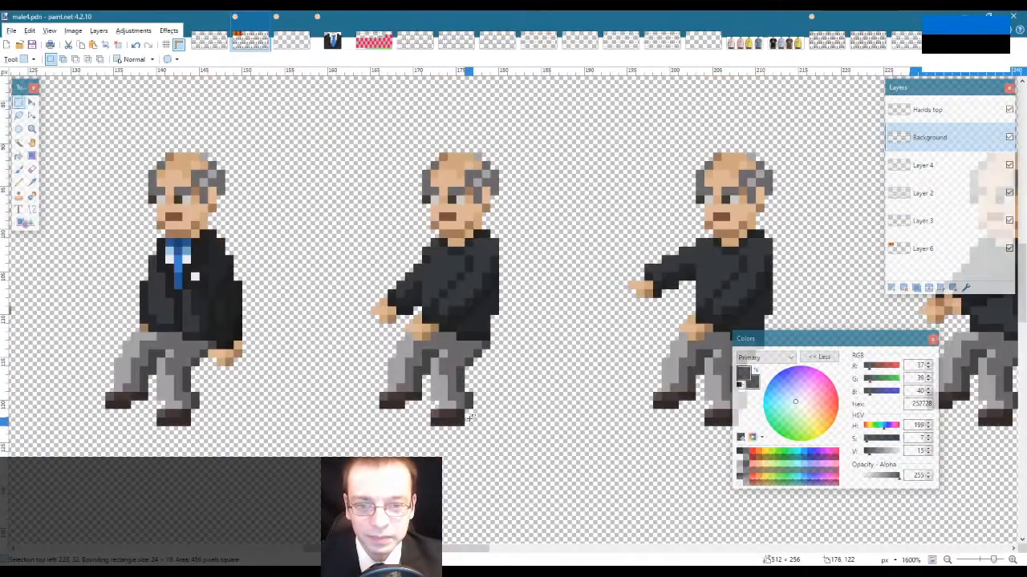
scroll(469, 418, up, 2)
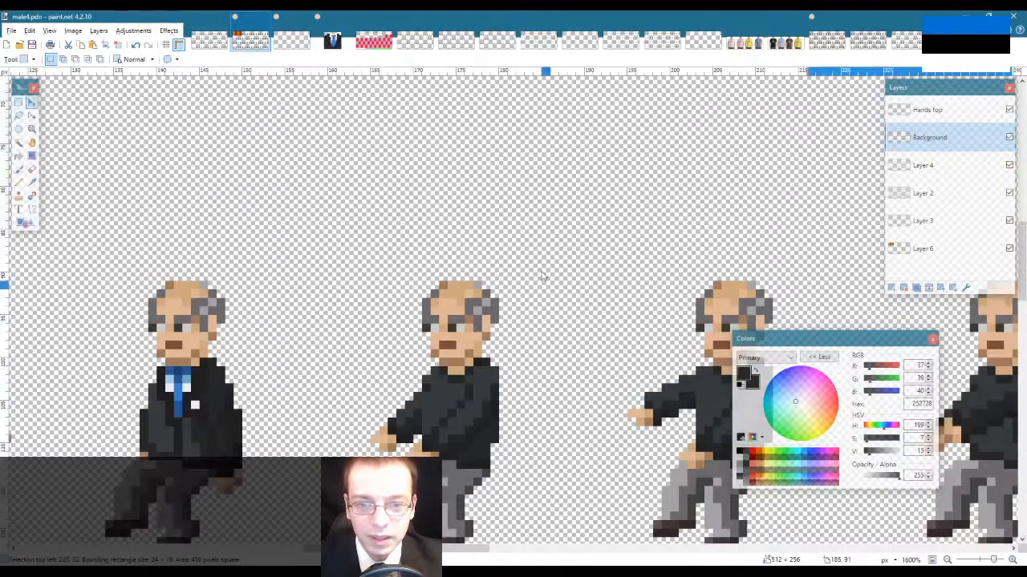
key(ctrl+v)
drag(809, 165, 407, 420)
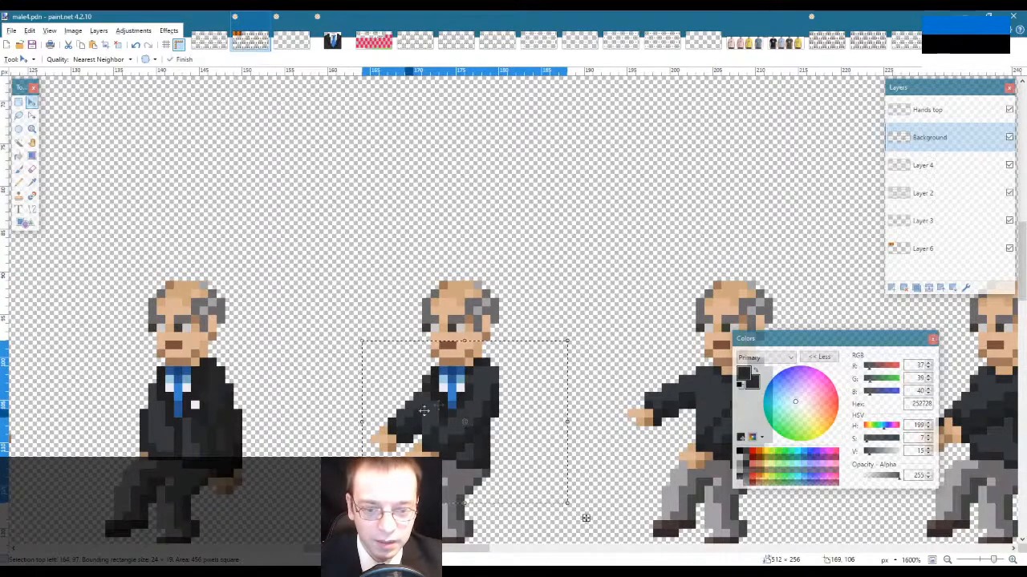
key(s)
click(544, 285)
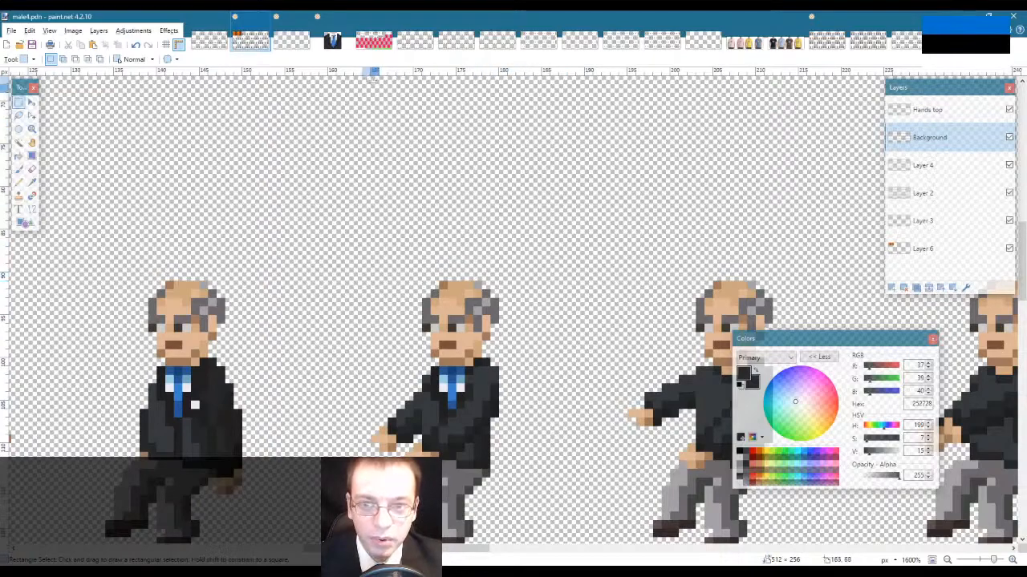
Step: Examine the arm and torso shapes of the matching sitting shirt frames in male3.png, and return to male4.pdn
click(282, 43)
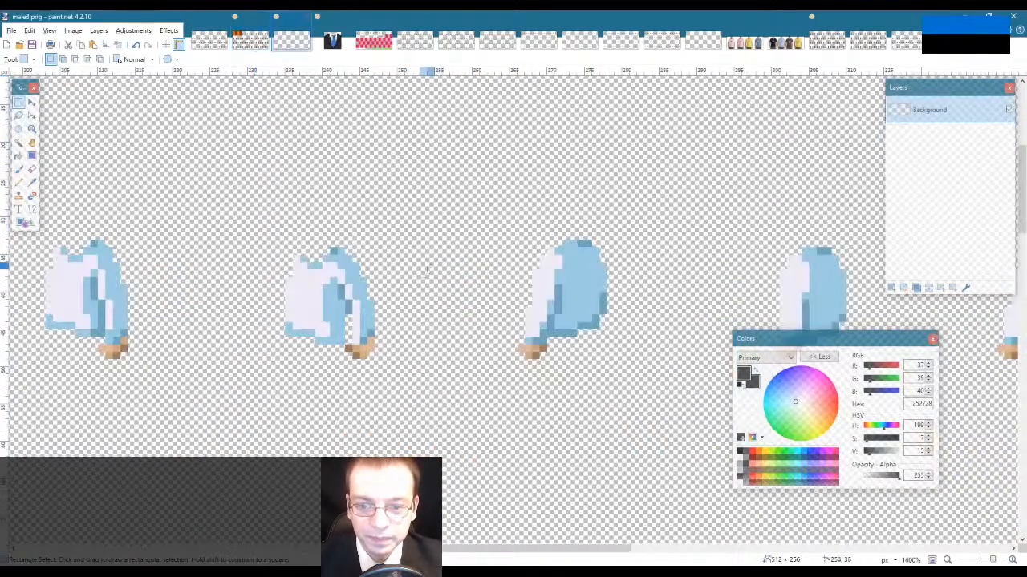
scroll(420, 372, down, 5)
scroll(421, 368, down, 2)
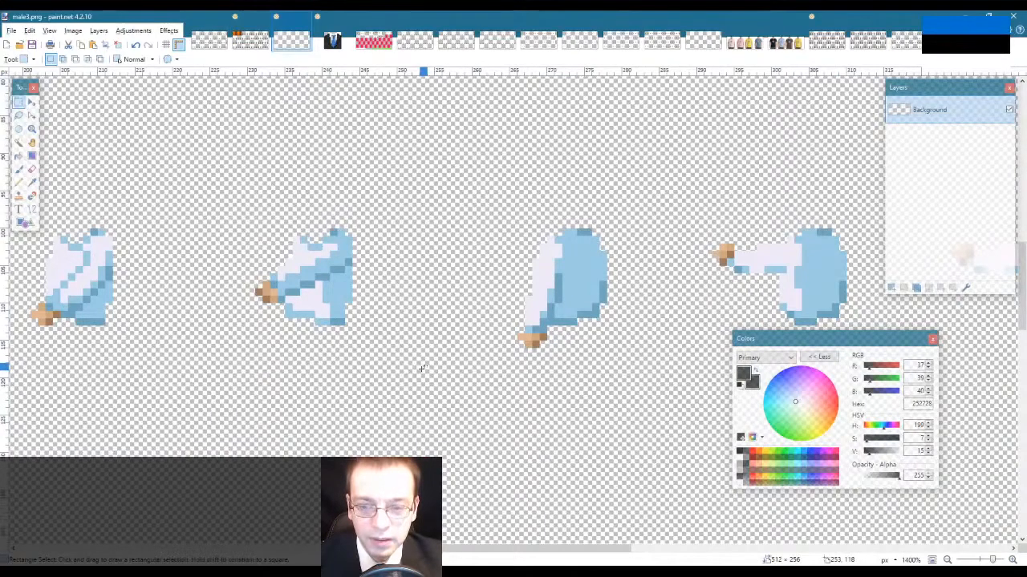
drag(454, 550, 348, 551)
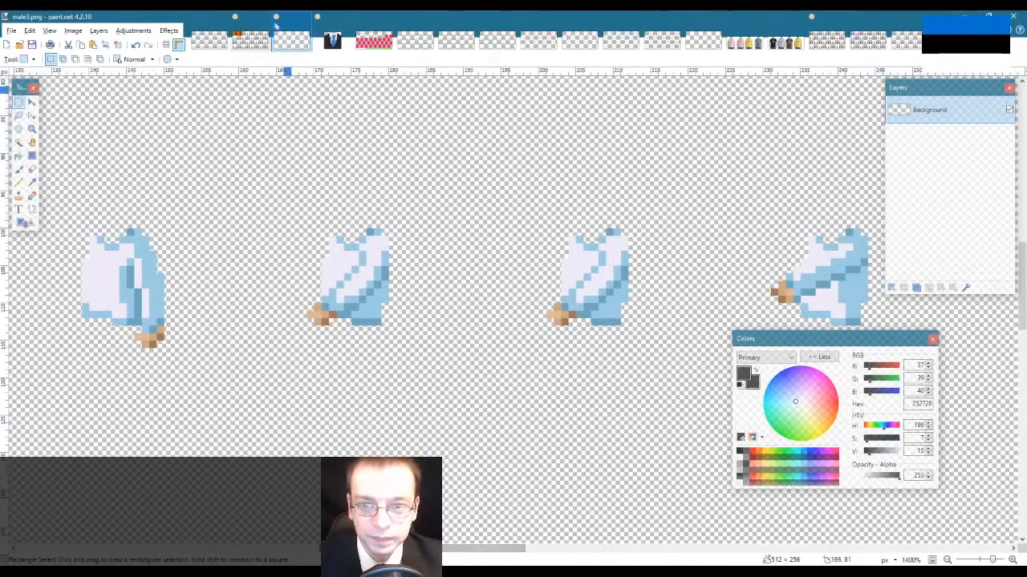
click(255, 40)
Step: Sample the dark jacket colour 1F1F1F from the suited sitting frame for use with the Pencil
key(l)
key(k)
click(487, 438)
key(p)
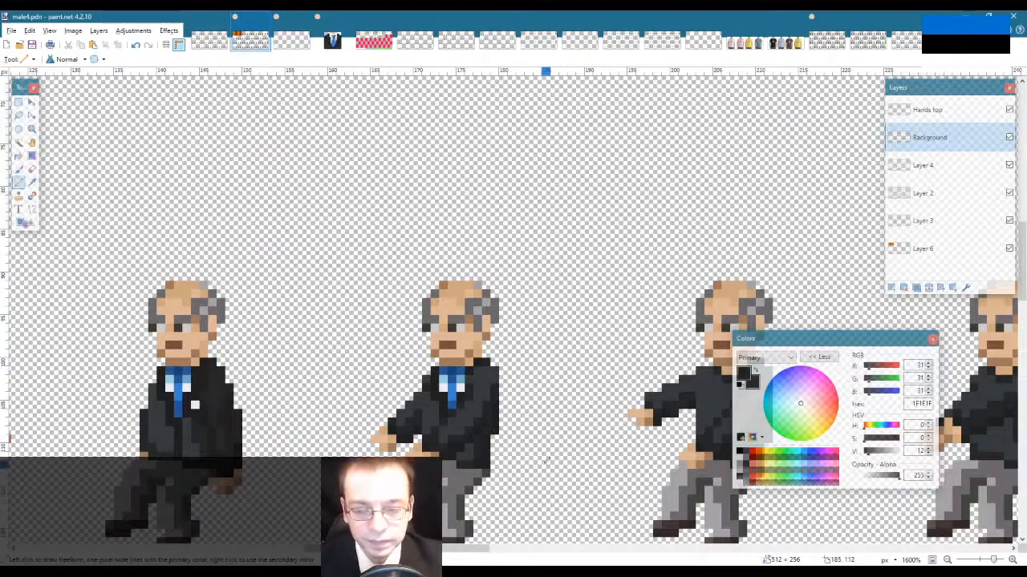
Step: Compare the jacket's lower back edge on the suited sitting frame with the neighbouring plain-jacket frame, marking matching one-by-three-pixel columns
drag(470, 550, 495, 549)
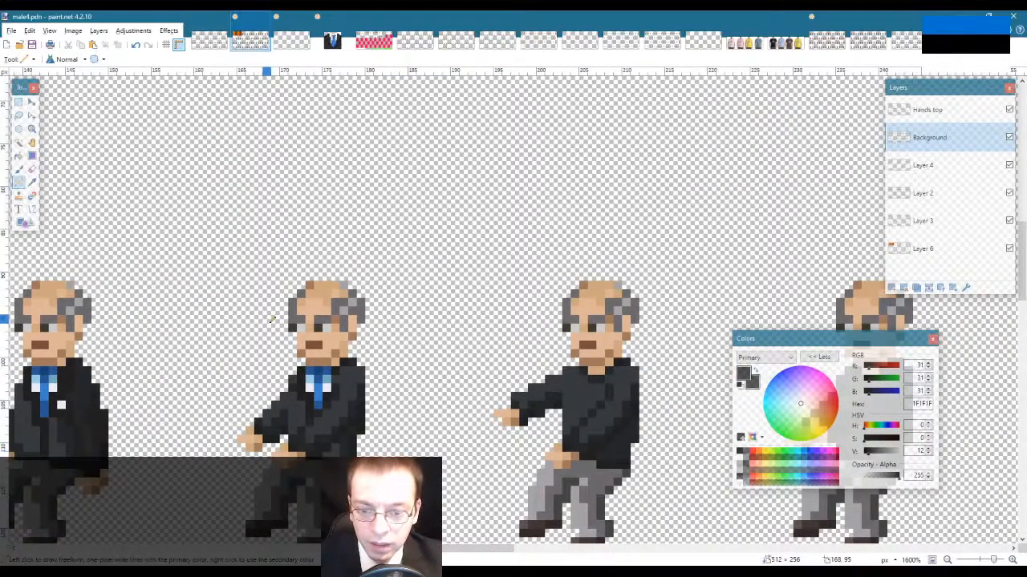
key(s)
mouse_move(212, 307)
mouse_down()
mouse_move(382, 455)
mouse_move(398, 489)
mouse_move(406, 479)
mouse_up()
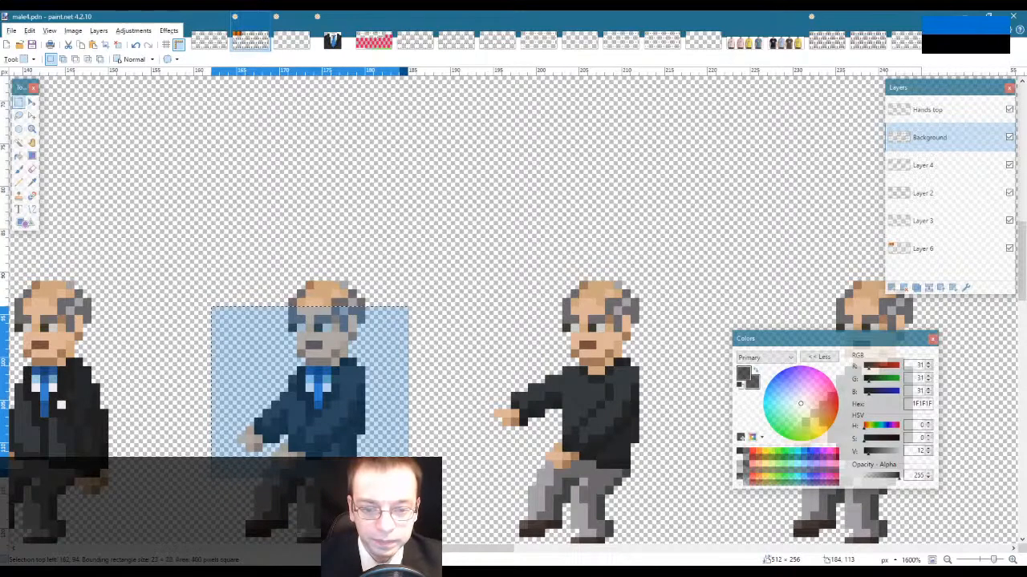
click(363, 444)
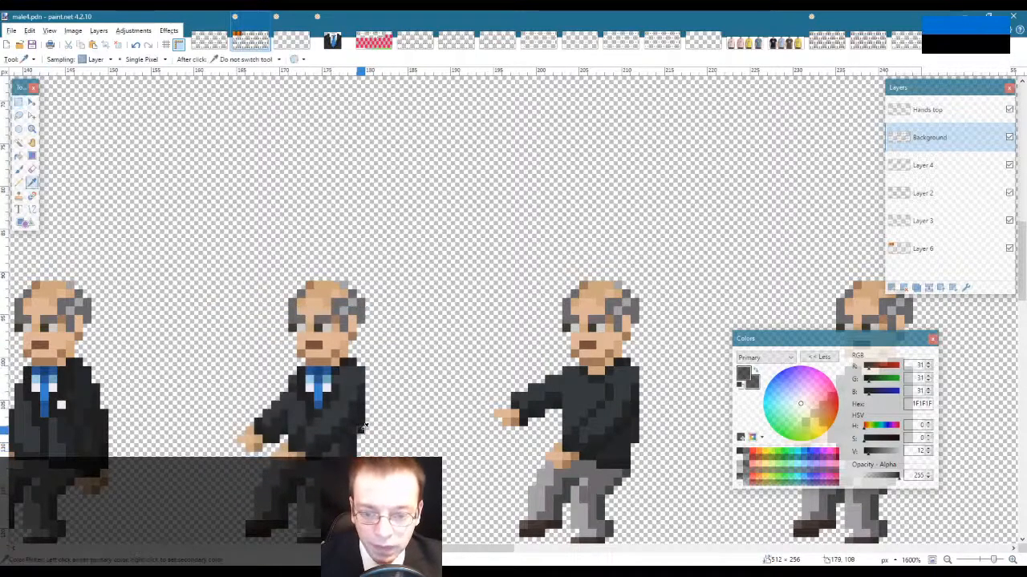
key(p)
key(s)
drag(635, 439, 352, 465)
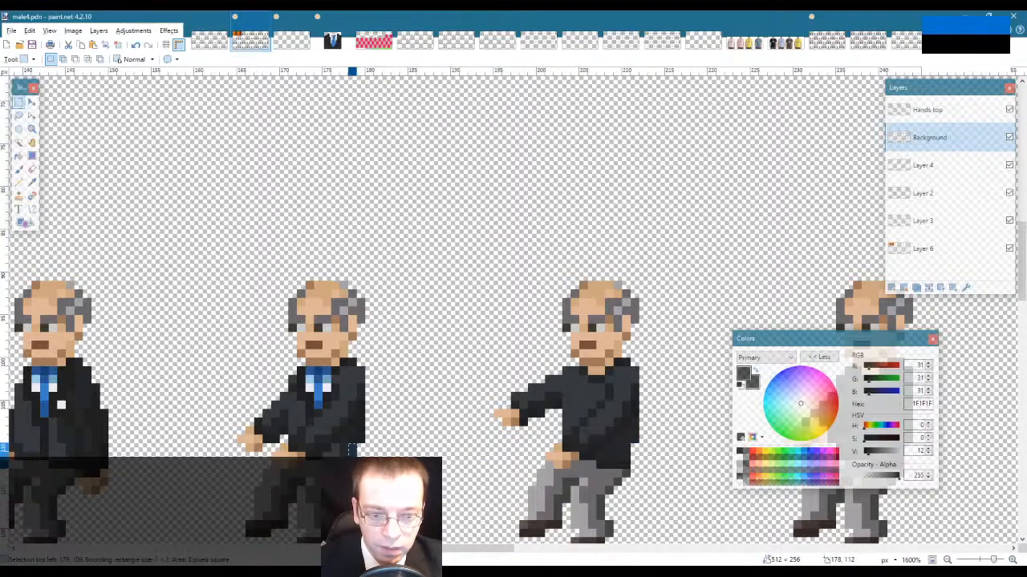
drag(625, 448, 626, 465)
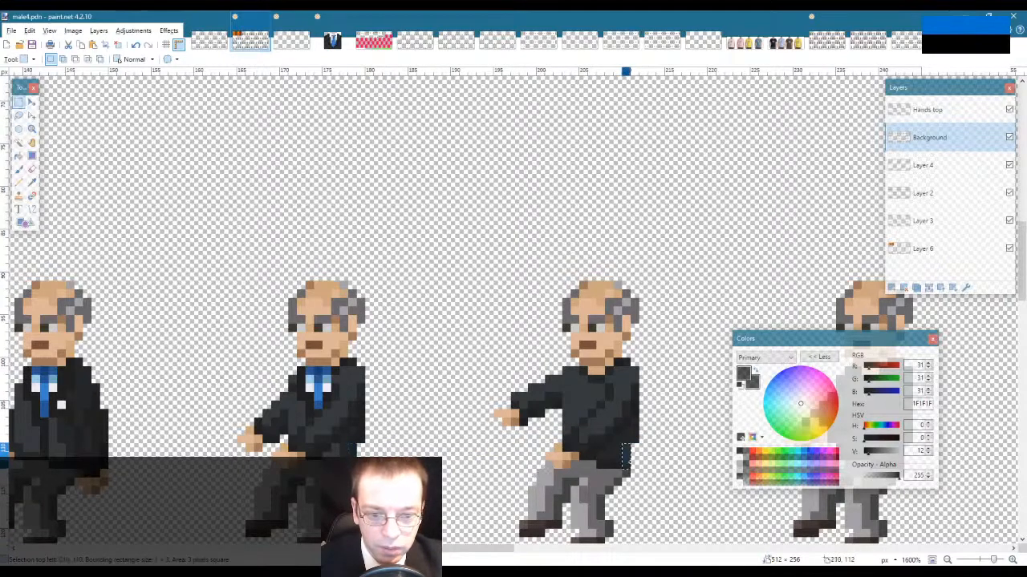
click(329, 456)
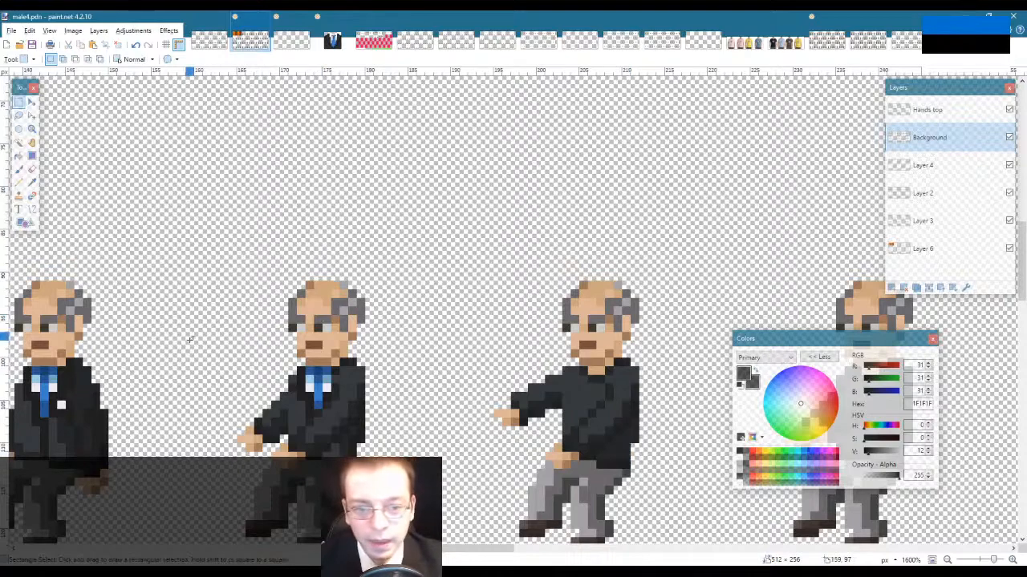
drag(178, 325, 424, 491)
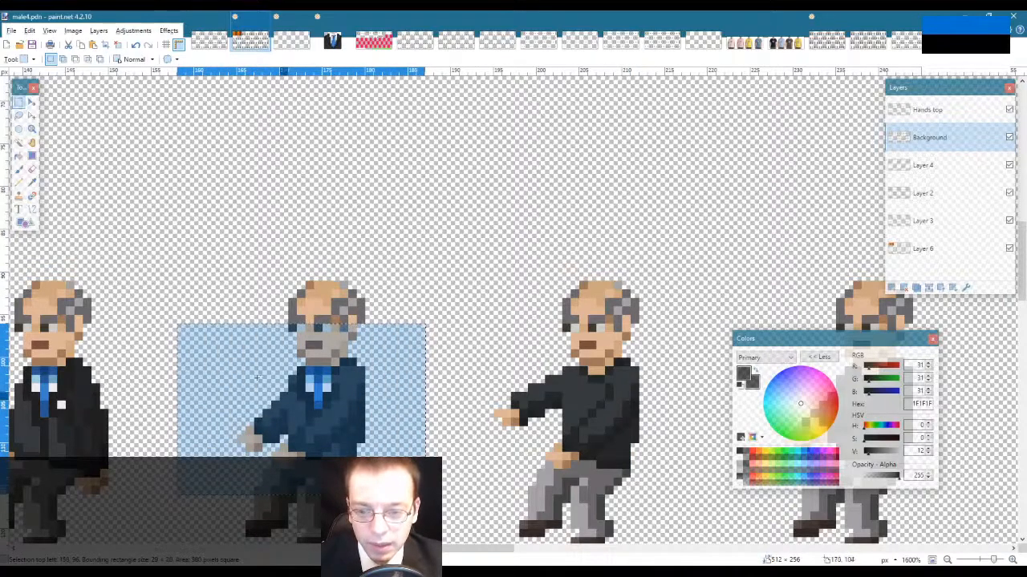
click(412, 500)
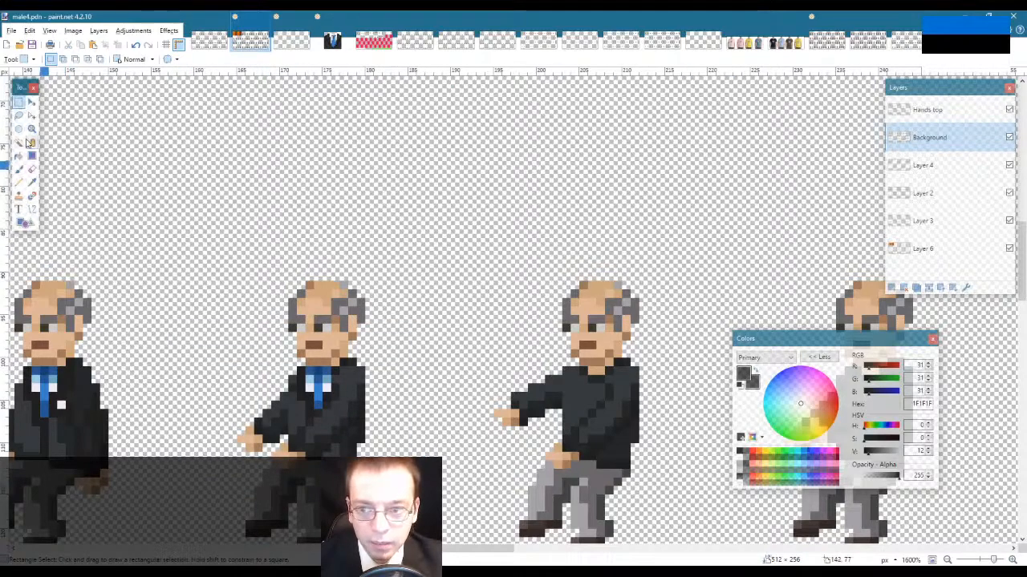
Step: On the Hands top layer, retouch the suited sitting frame's near sleeve and lower back with the Pencil, using 161616, 1F1F1F and 252728
click(32, 128)
click(279, 421)
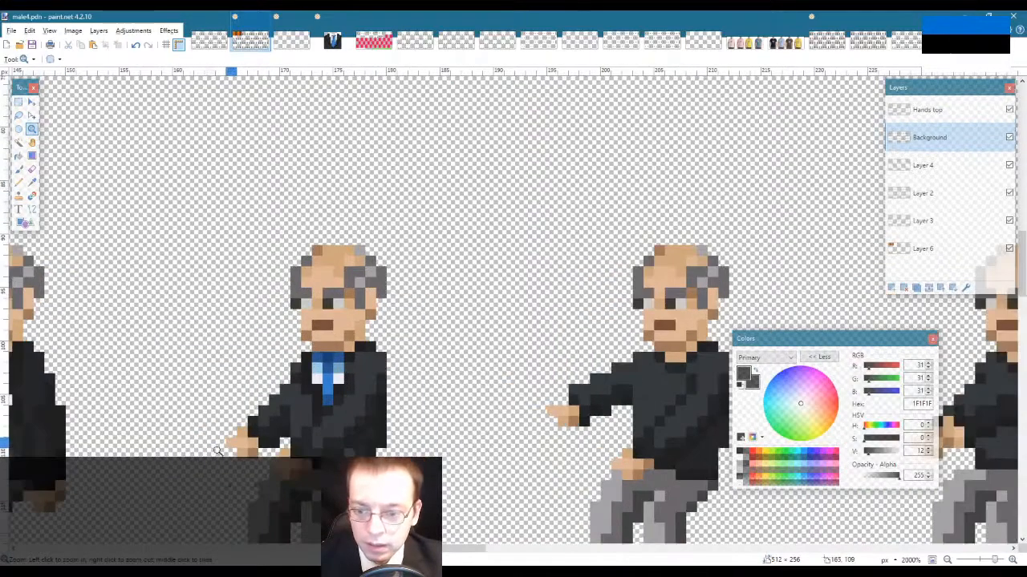
click(923, 109)
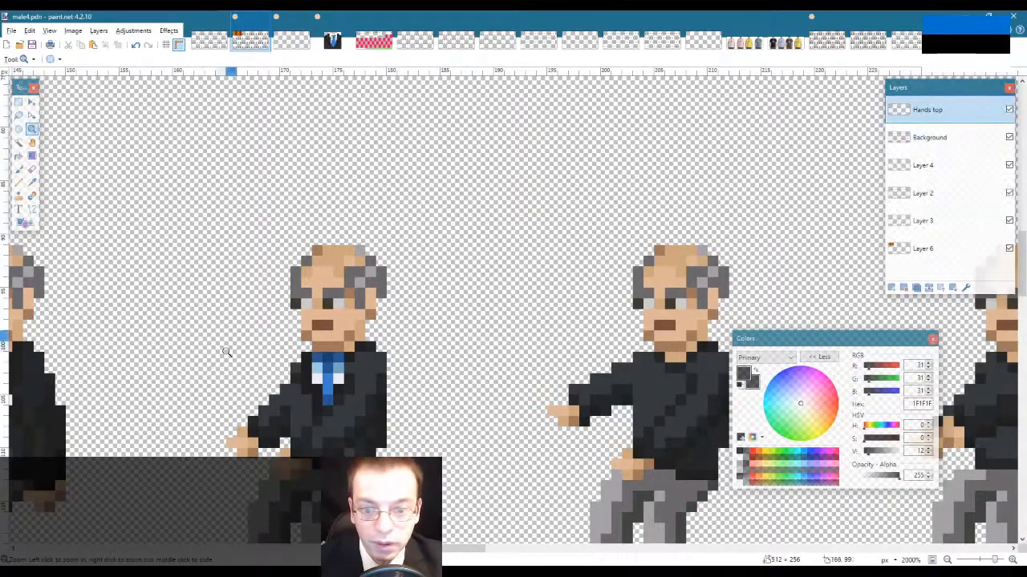
key(k)
key(p)
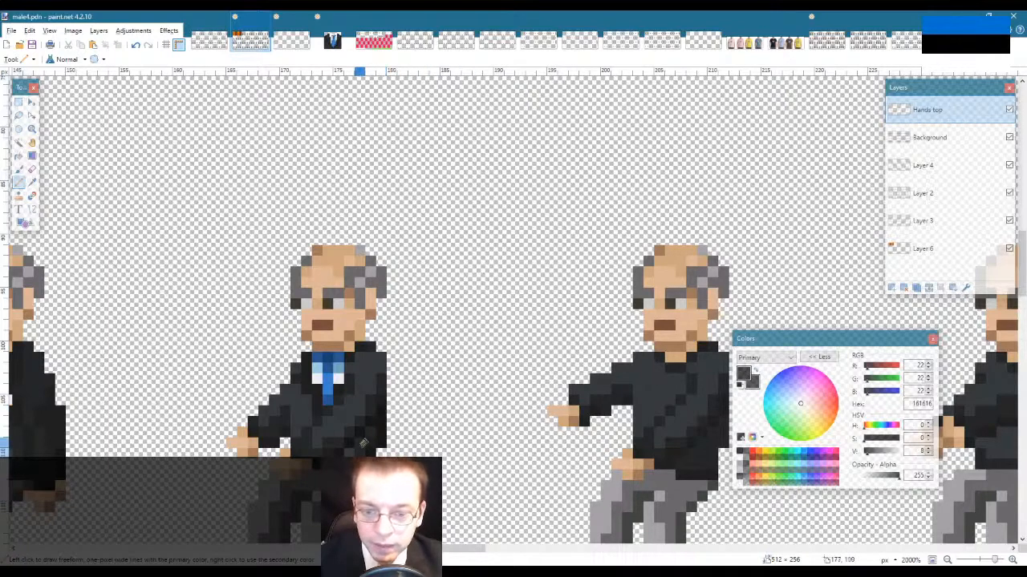
key(k)
click(343, 439)
key(p)
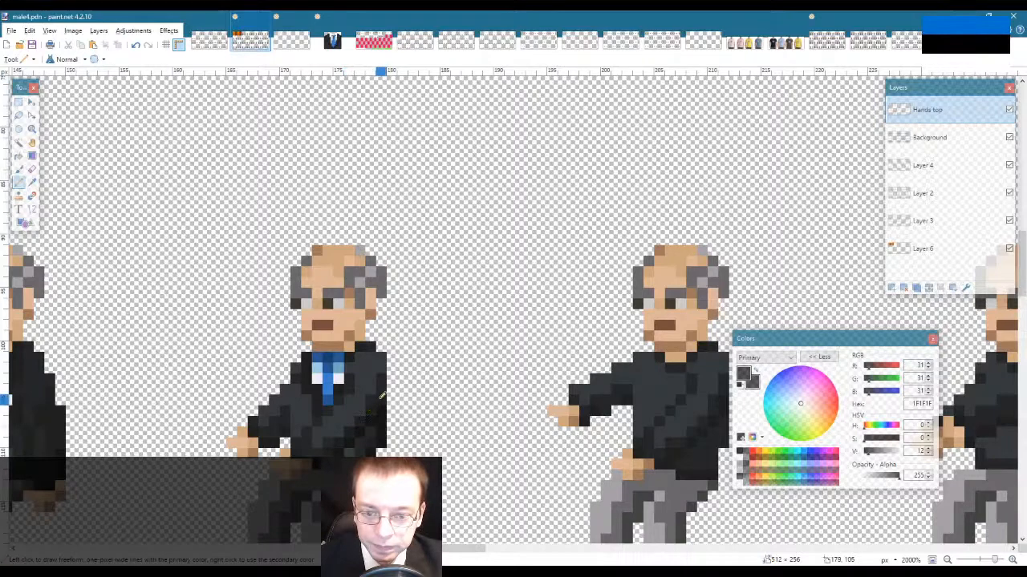
key(k)
click(361, 413)
key(p)
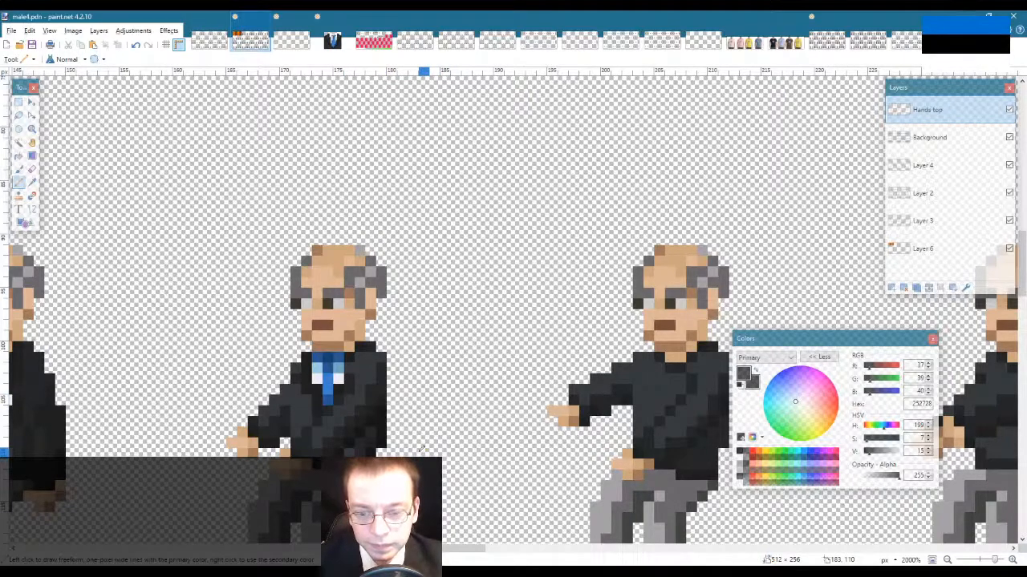
key(k)
click(351, 474)
key(p)
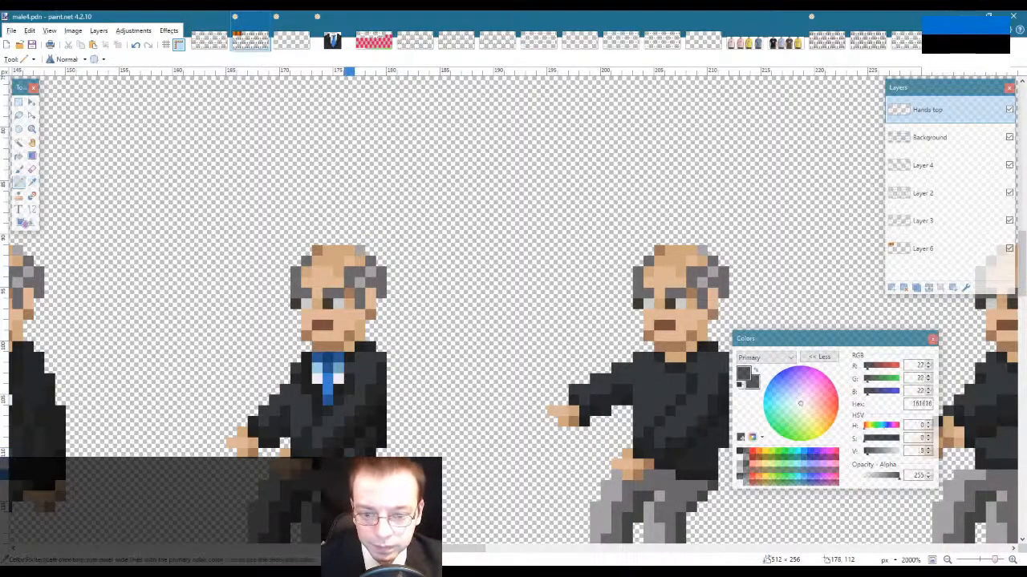
Step: Hide the Background layer and clear the stray dark pixel column behind the sitting frame's near sleeve on the Hands top layer
key(k)
click(367, 454)
key(p)
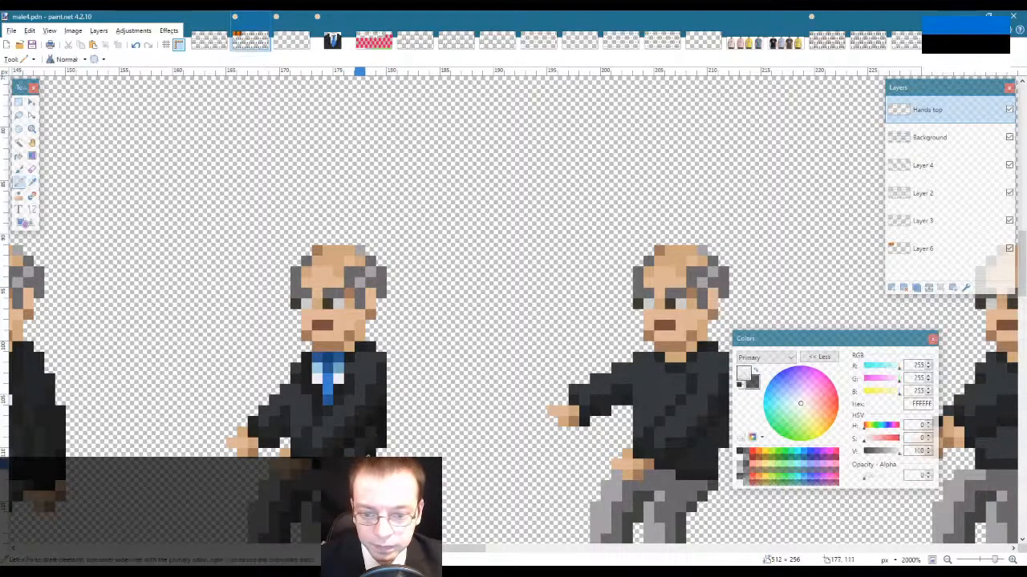
key(k)
key(p)
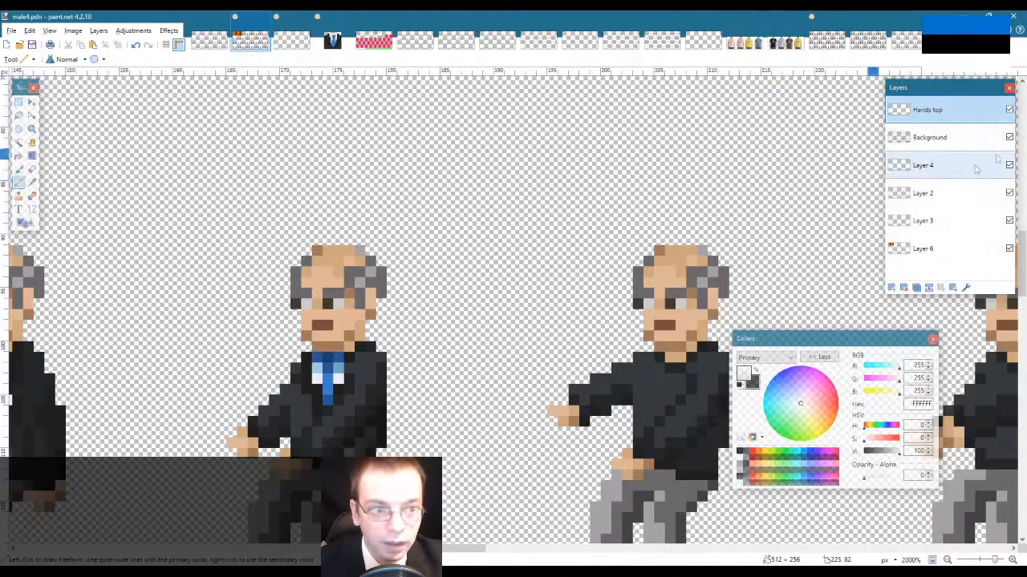
click(1009, 137)
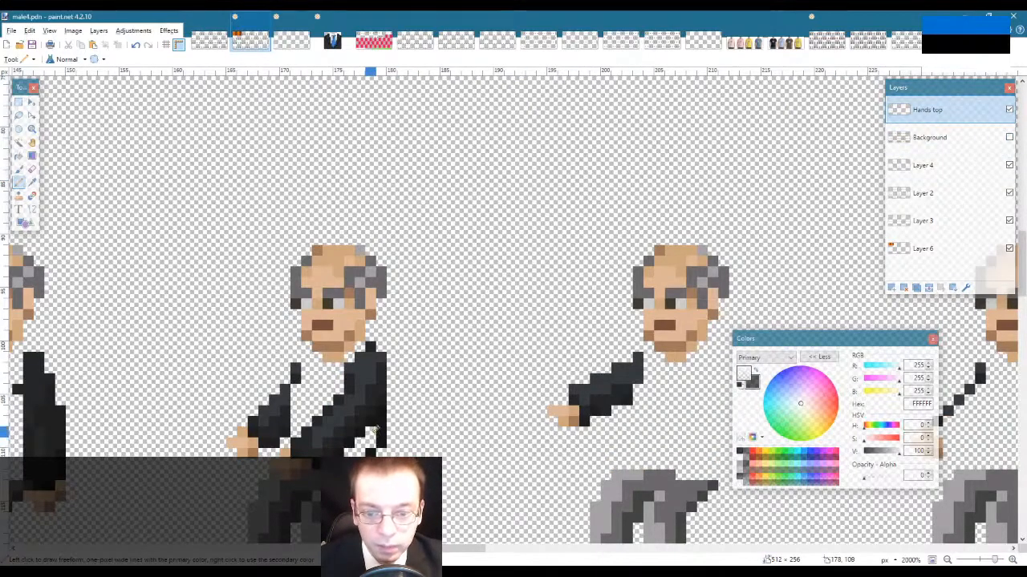
key(s)
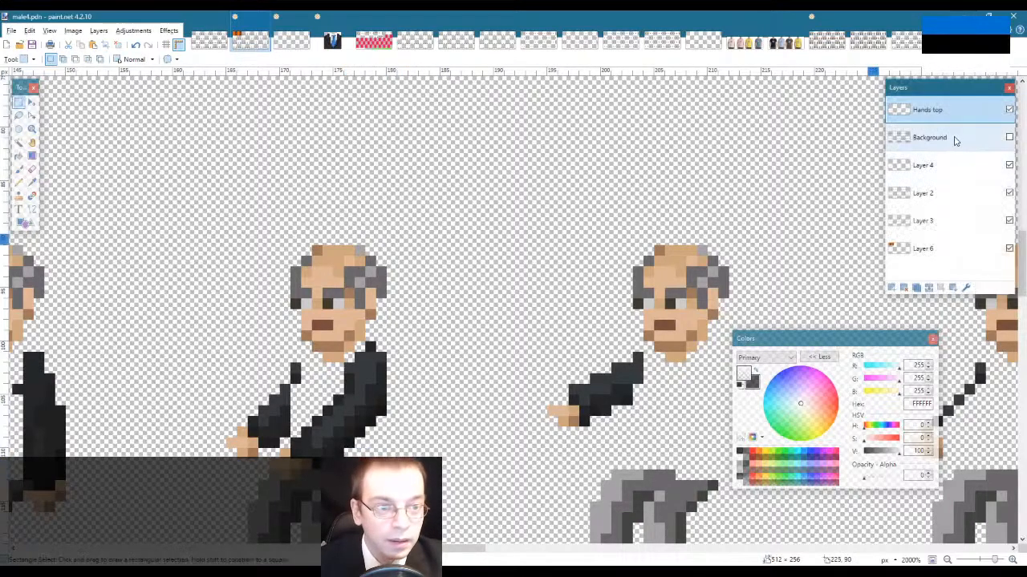
key(ctrl+z)
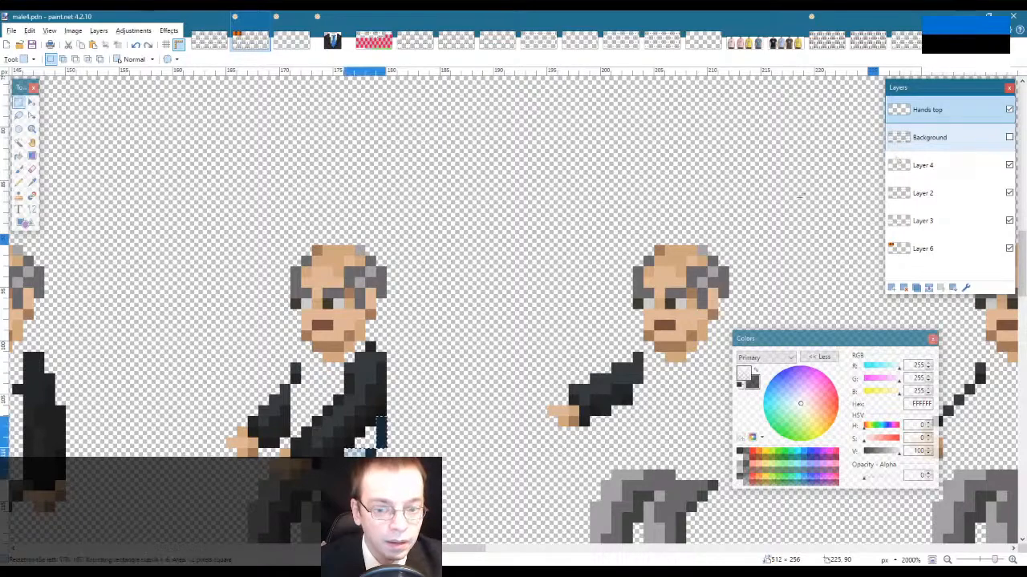
key(Delete)
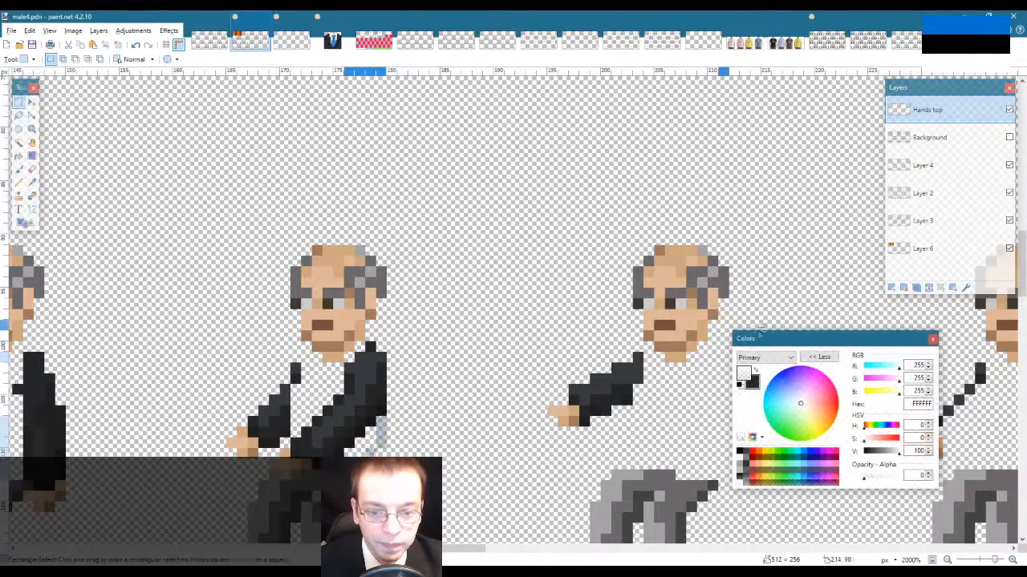
Step: Show and activate the Background layer, and touch up the sitting jacket's lower back with the Pencil in sampled colour 1F1F1F
click(959, 140)
click(1009, 137)
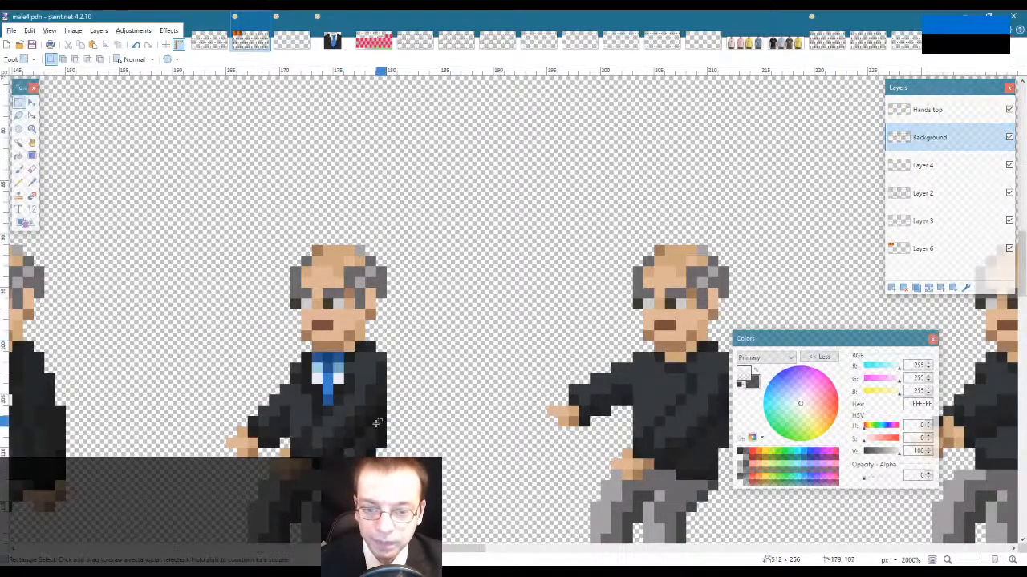
key(k)
click(367, 453)
key(p)
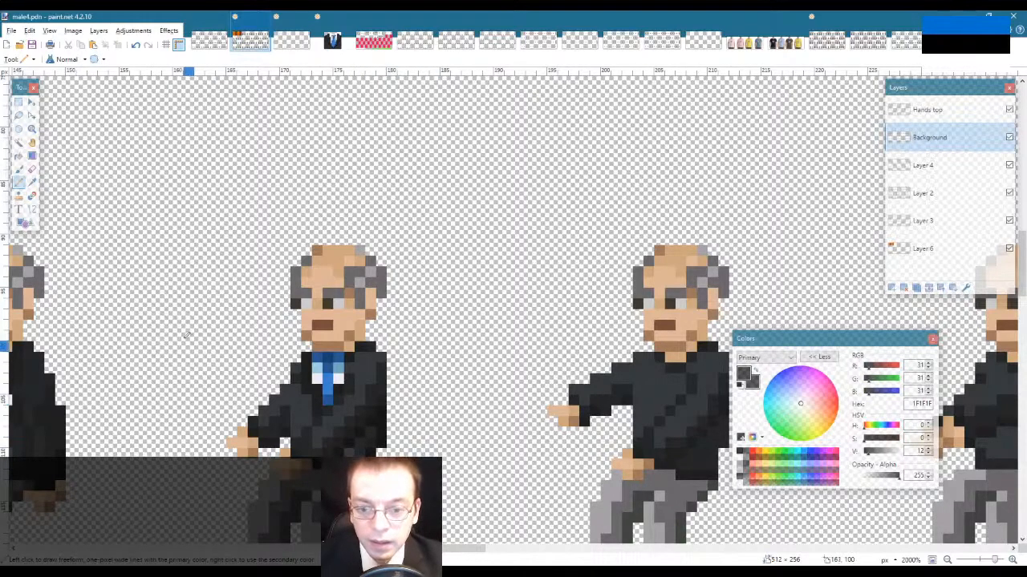
Step: Copy the suited torso on the Background layer onto the neighbouring sitting frame with the outstretched arm, aligning it below the head
key(s)
mouse_move(141, 311)
mouse_down()
mouse_move(461, 534)
mouse_move(446, 485)
mouse_up()
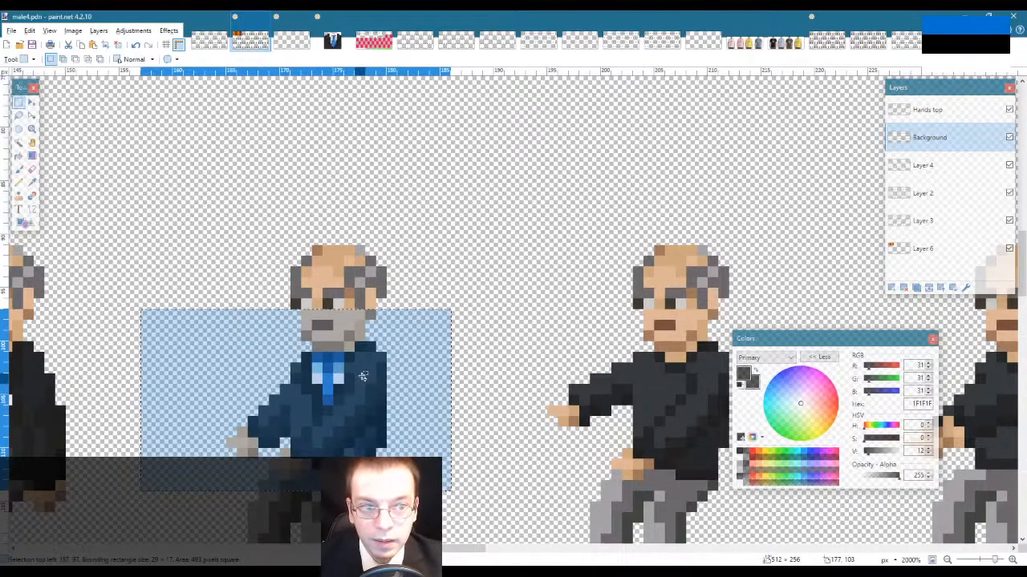
key(m)
drag(362, 377, 679, 370)
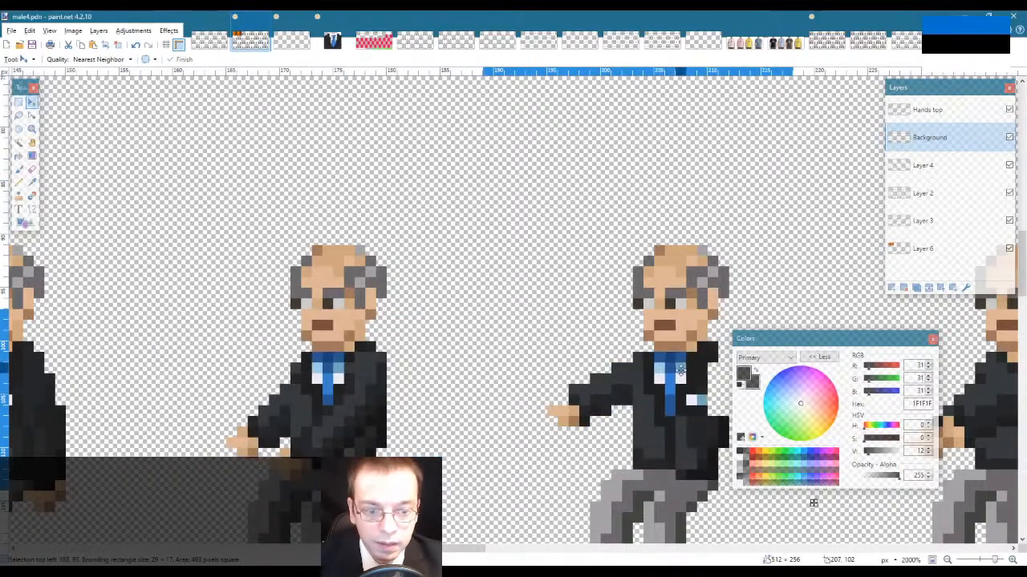
key(s)
click(497, 299)
Step: On the Hands top layer, copy only the lowered near sleeve onto the neighbouring sitting frame with the outstretched arm, aligning it over the jacket
click(969, 111)
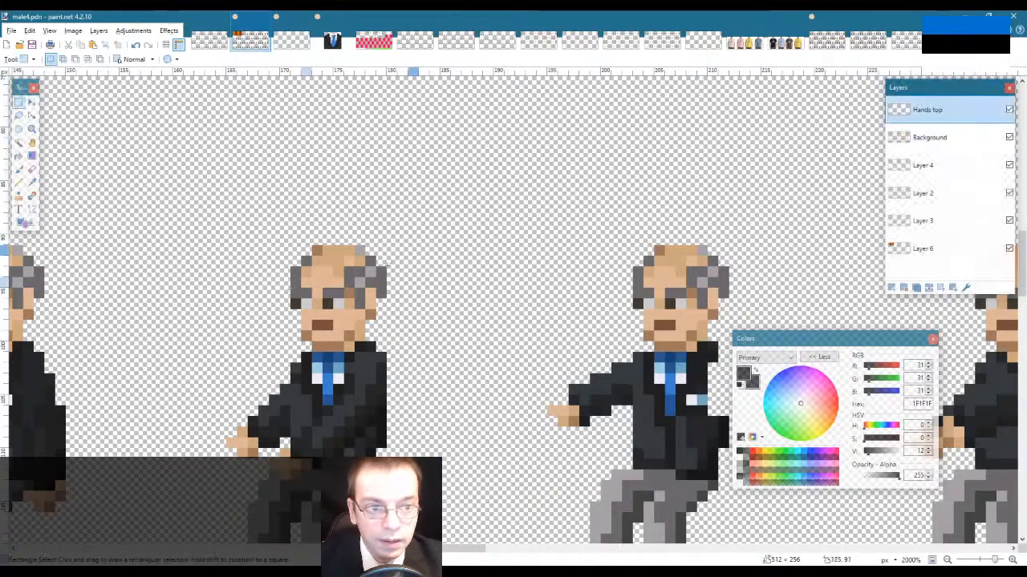
drag(172, 310, 418, 458)
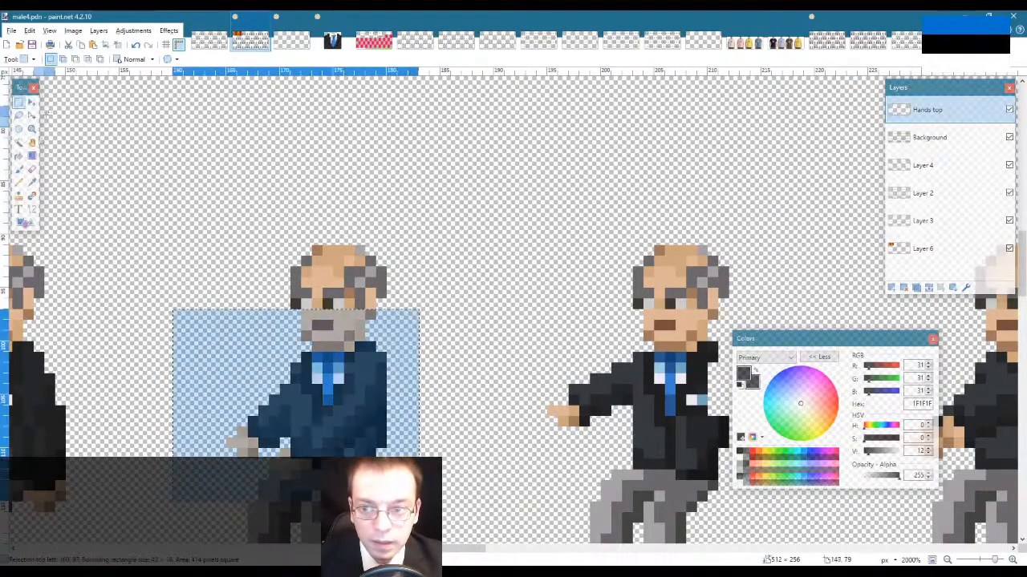
click(19, 143)
alt+click(477, 400)
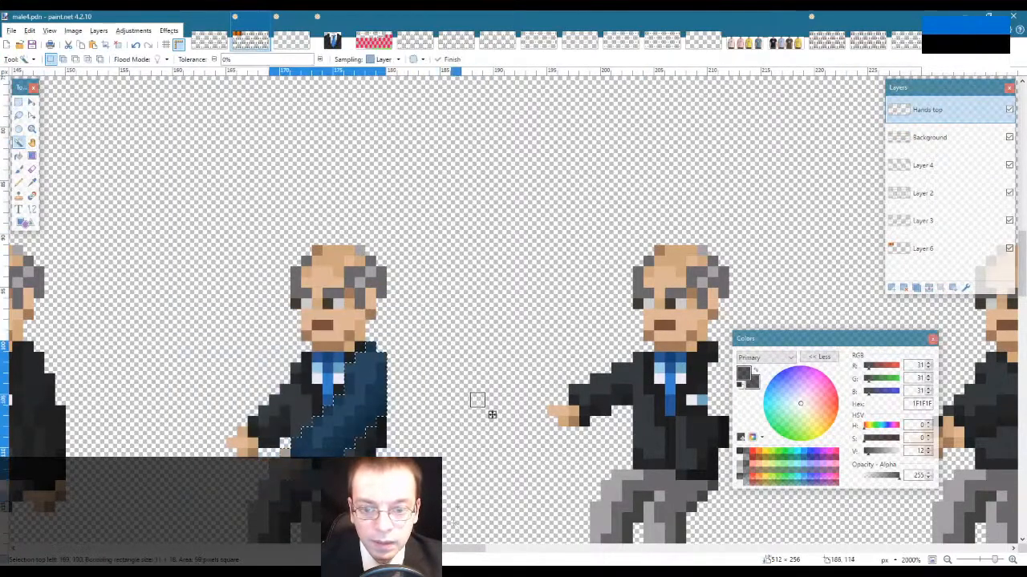
drag(416, 551, 466, 553)
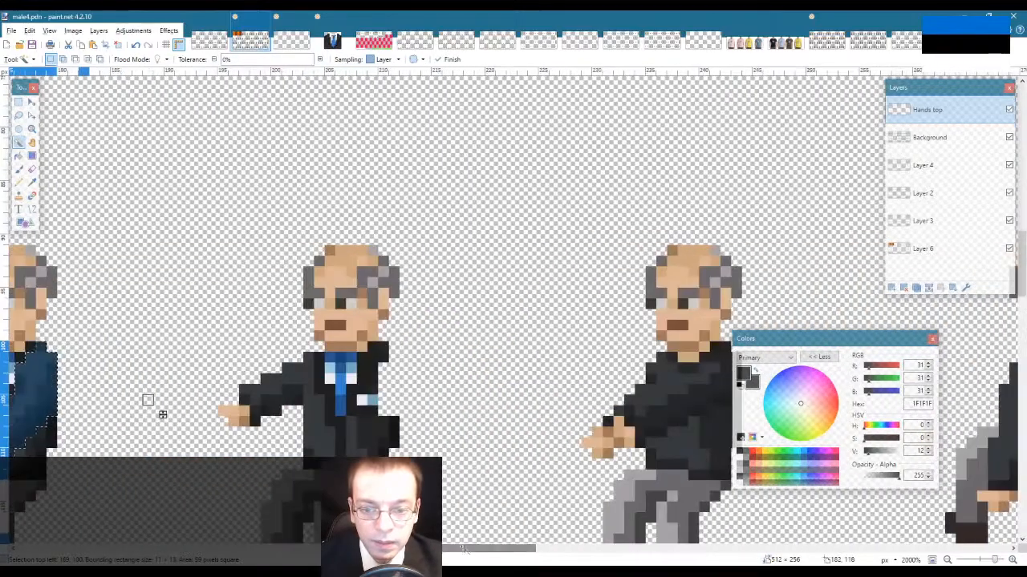
key(ctrl+v)
drag(123, 374, 391, 381)
key(s)
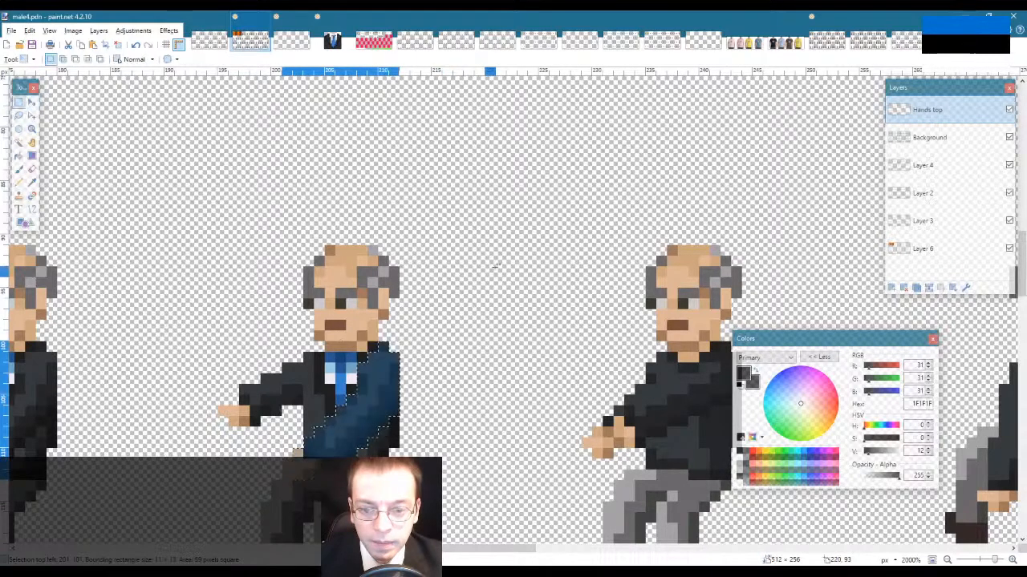
click(495, 267)
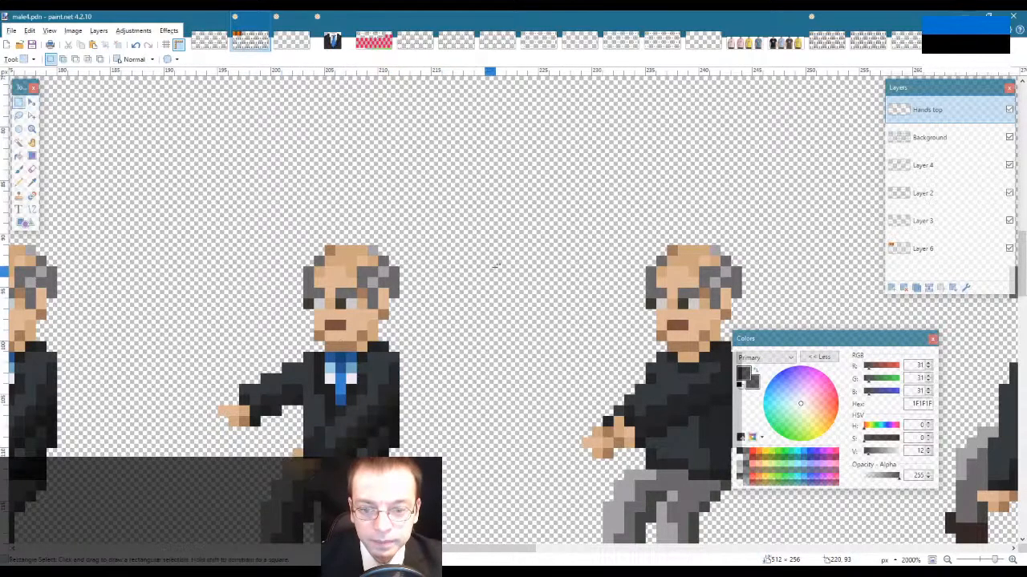
Step: Compare the sitting frames with the standing frames in the row below, marking the plain-jacket reaching frame in both rows
click(32, 128)
right_click(541, 367)
right_click(540, 366)
right_click(539, 371)
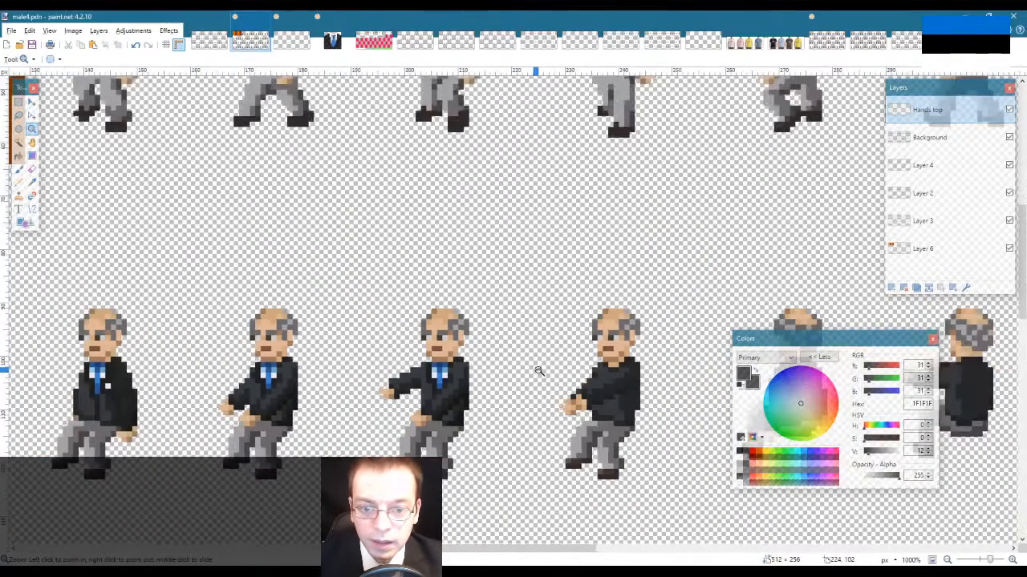
right_click(539, 372)
scroll(653, 440, down, 3)
right_click(623, 335)
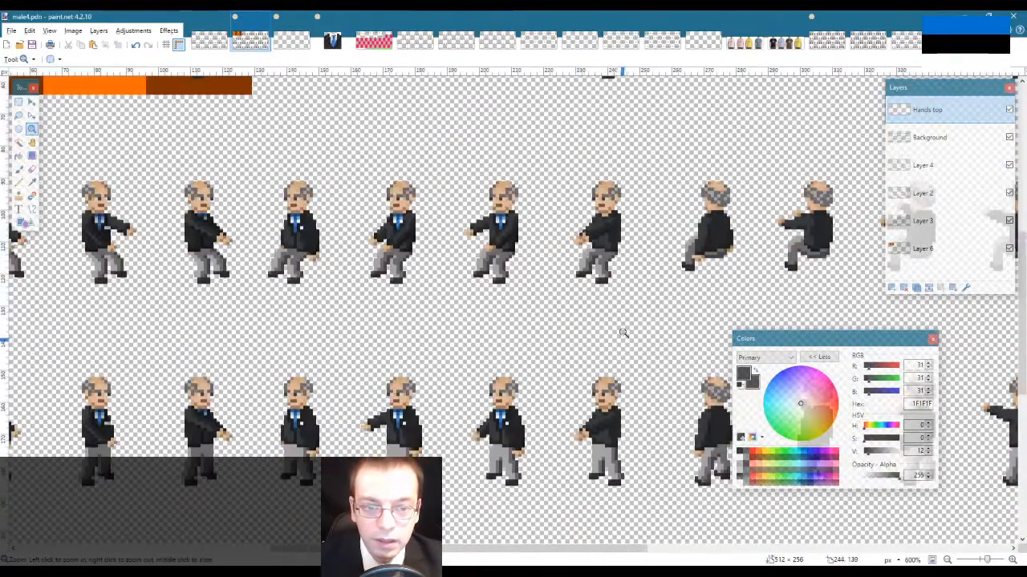
key(s)
drag(540, 168, 656, 464)
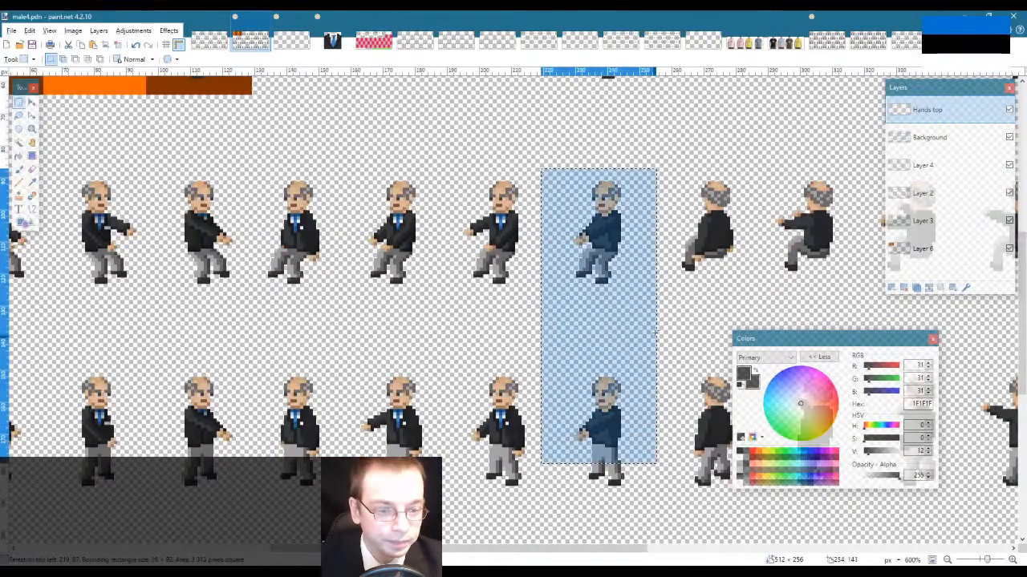
click(659, 303)
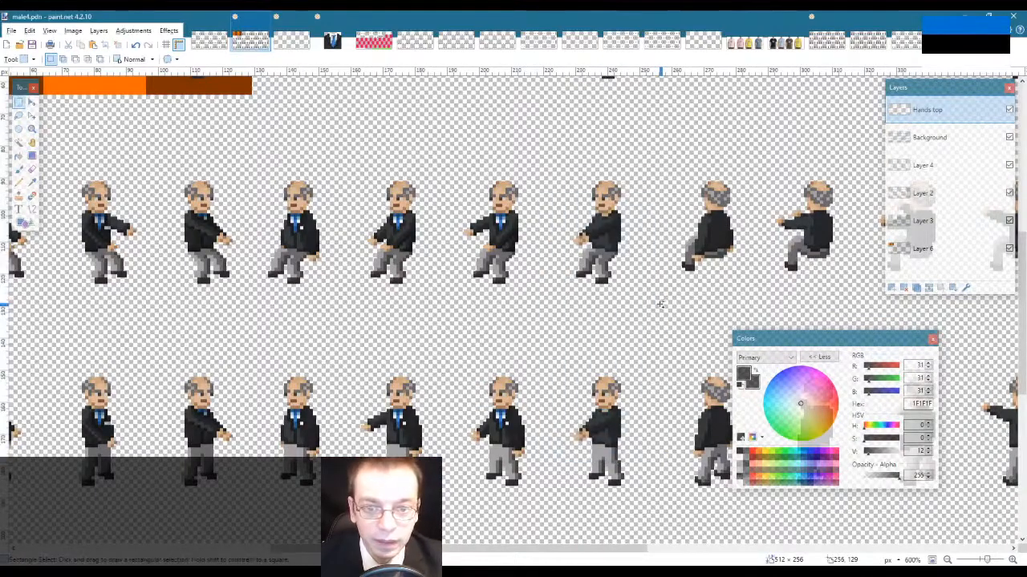
Step: Examine the collar, chest and joined sleeves of the plain-jacket sitting frame up close against the matching standing frame below
click(32, 129)
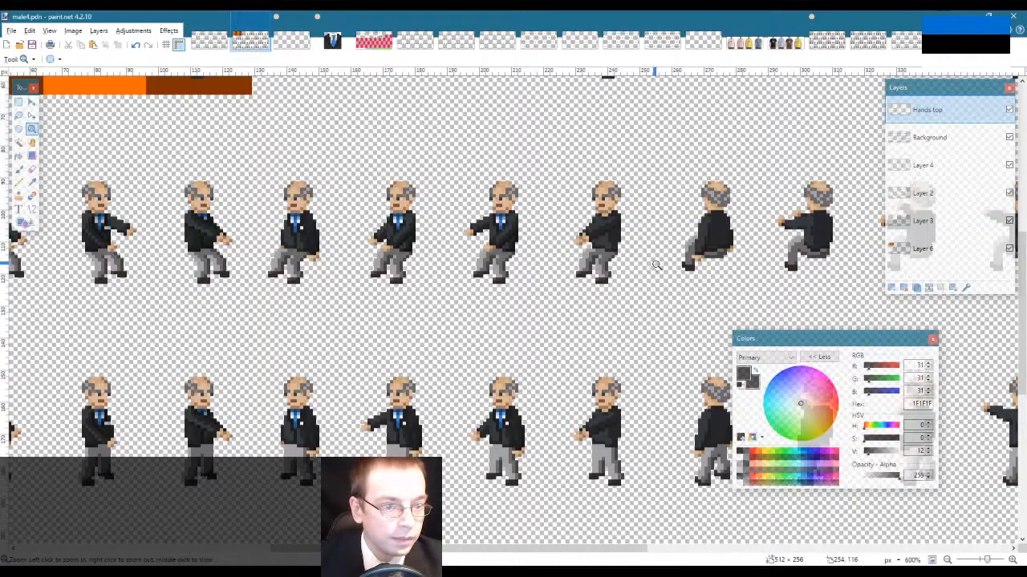
click(626, 242)
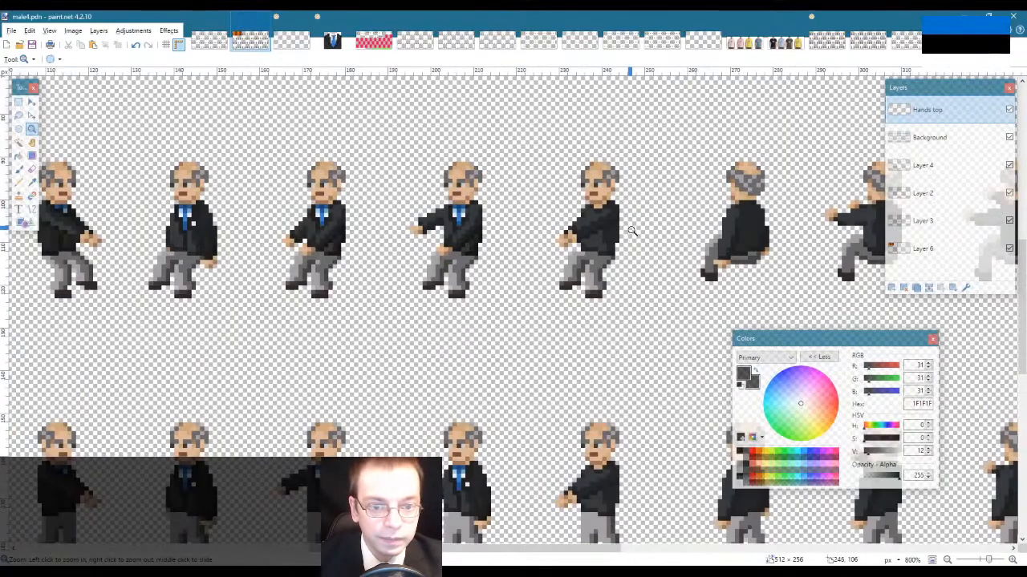
click(631, 219)
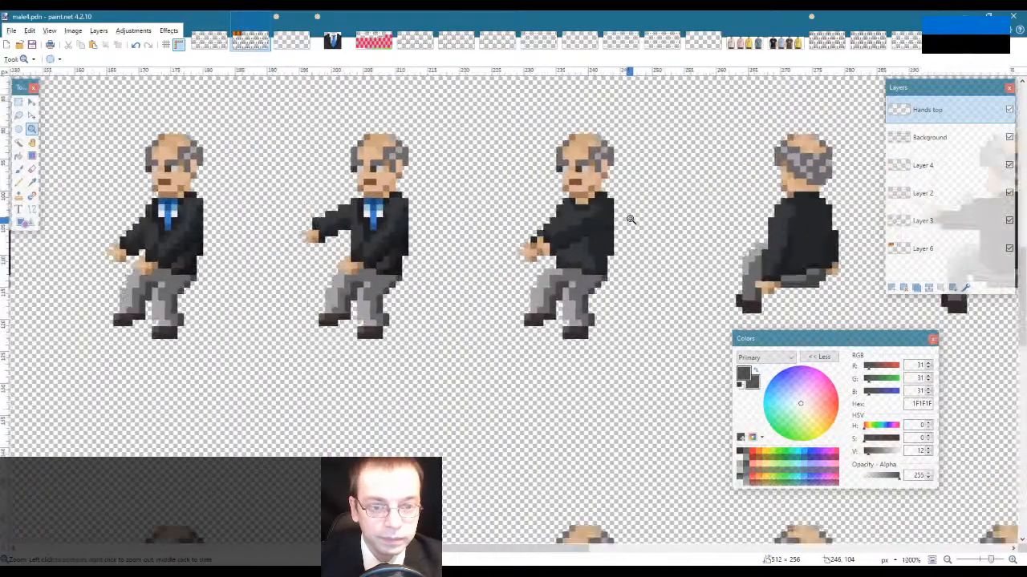
click(631, 219)
click(631, 219)
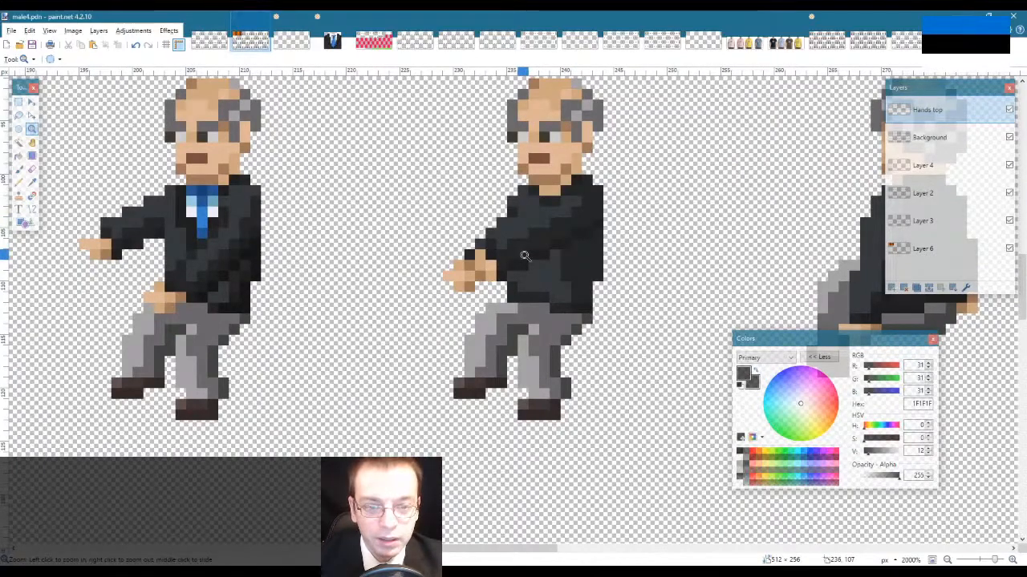
key(s)
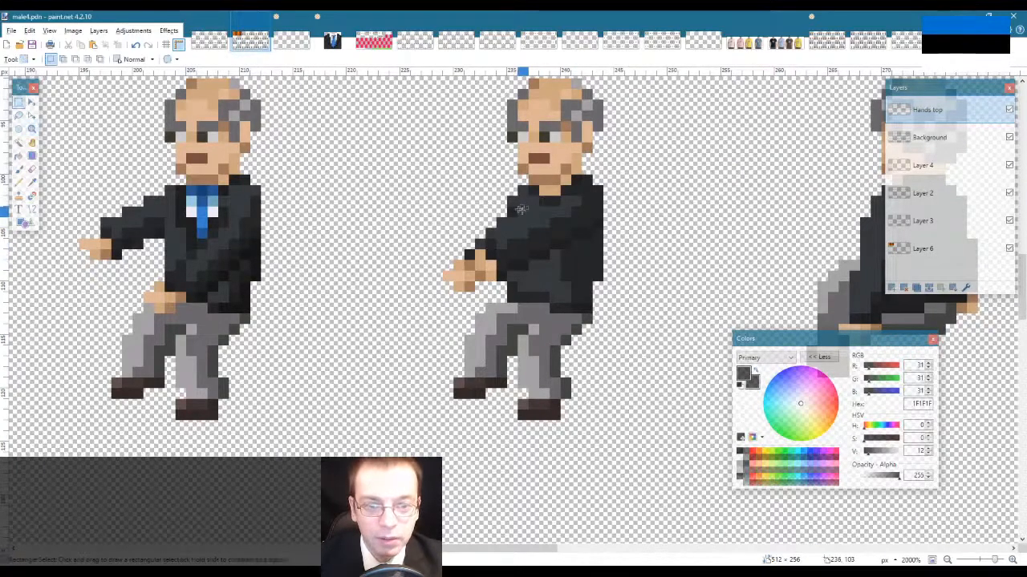
drag(528, 213, 532, 222)
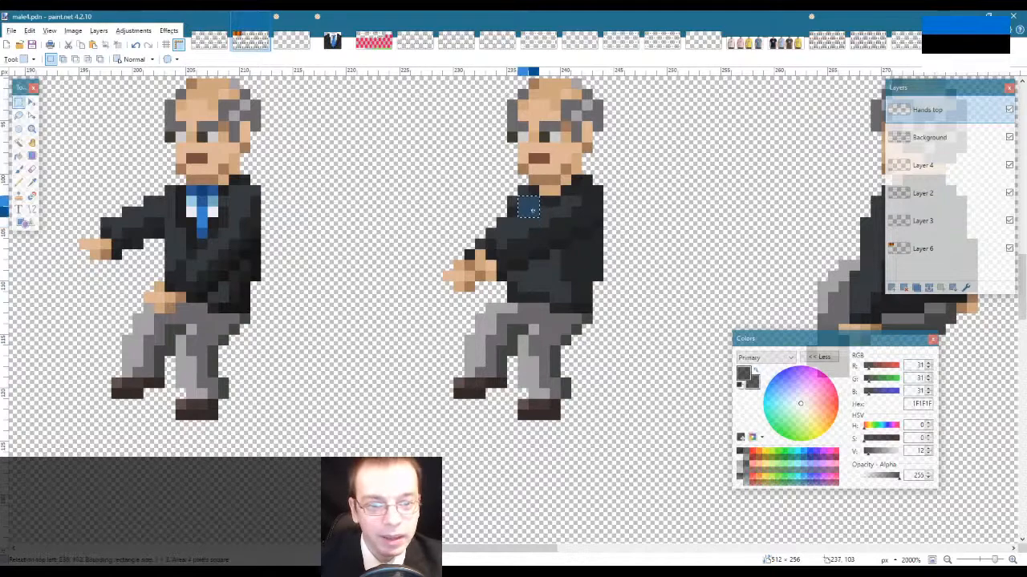
click(676, 330)
scroll(676, 330, down, 6)
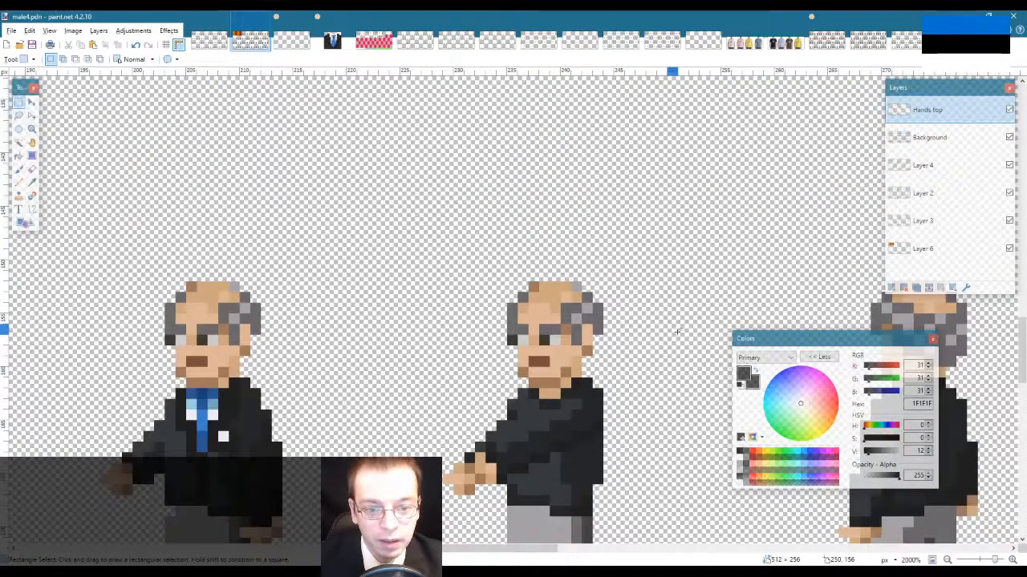
scroll(677, 330, up, 6)
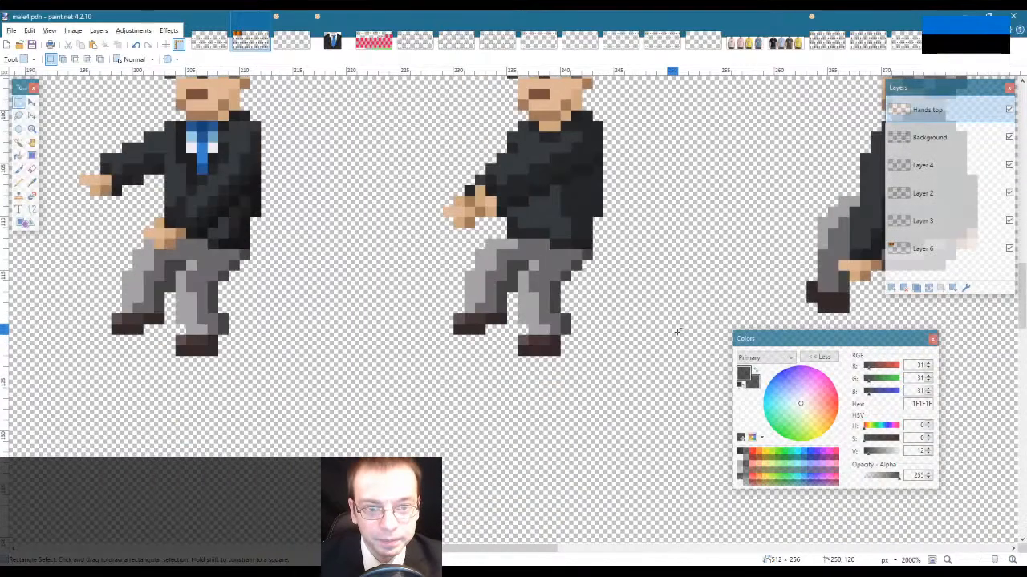
scroll(677, 330, up, 2)
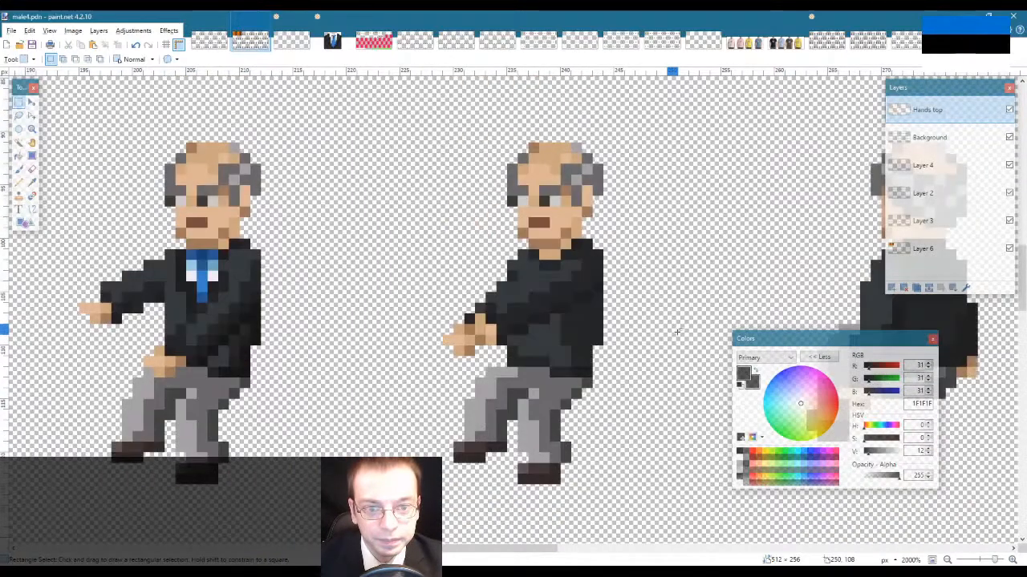
Step: Move the near arm and hand of the plain-jacket sitting frame from the Background layer to the Hands top layer
key(alt+Page_Down)
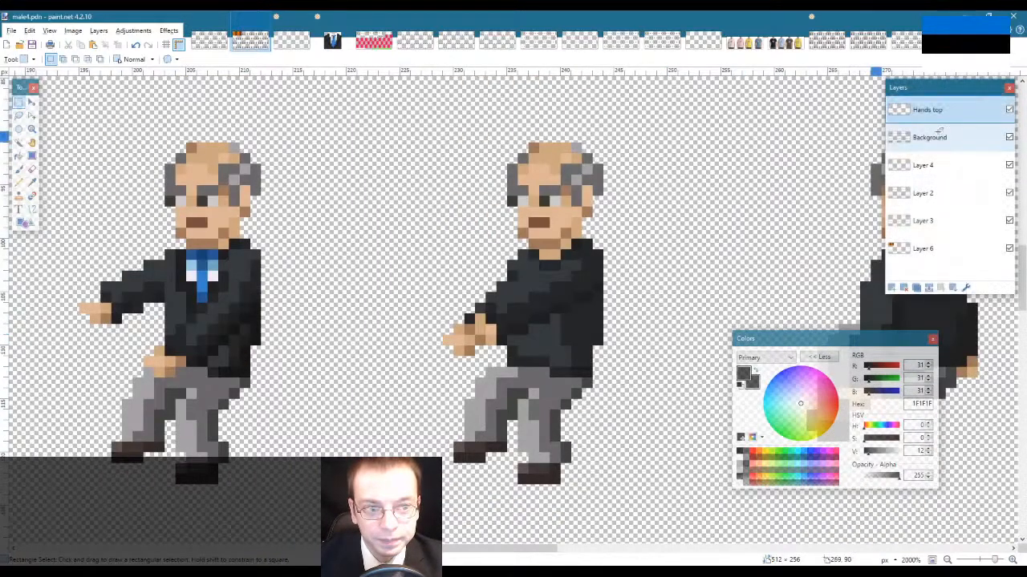
drag(469, 326, 506, 335)
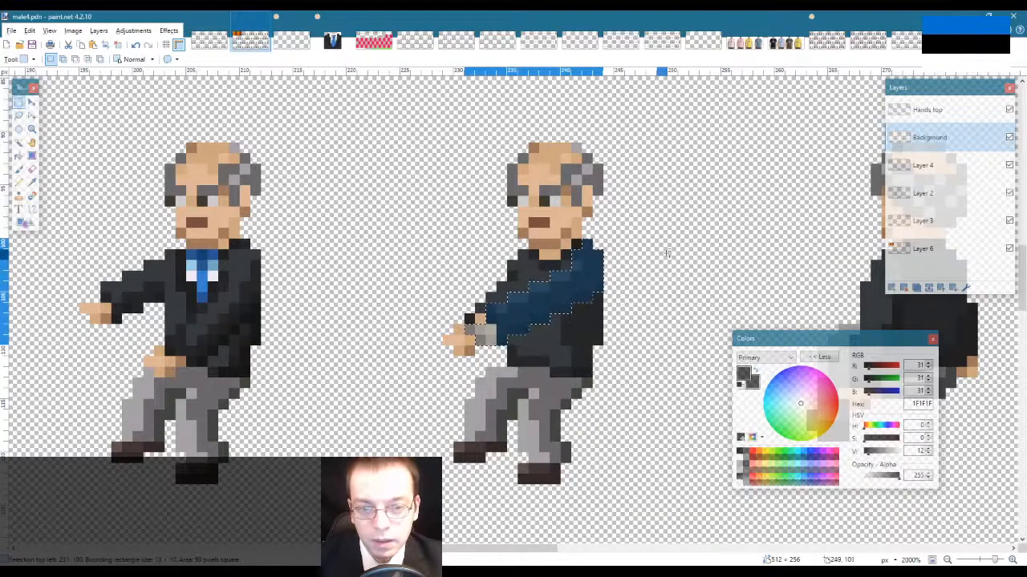
click(927, 110)
key(m)
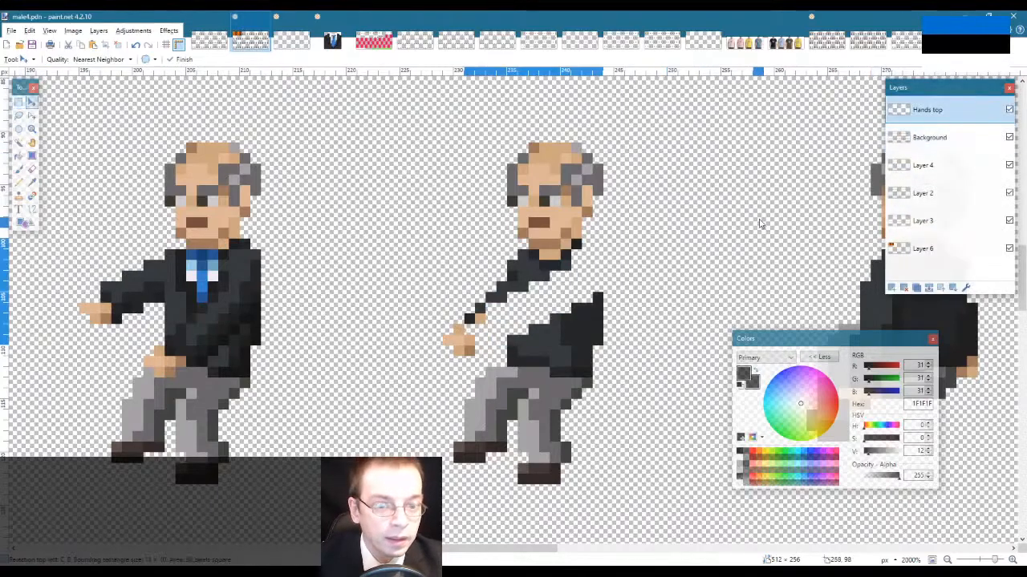
key(s)
click(684, 225)
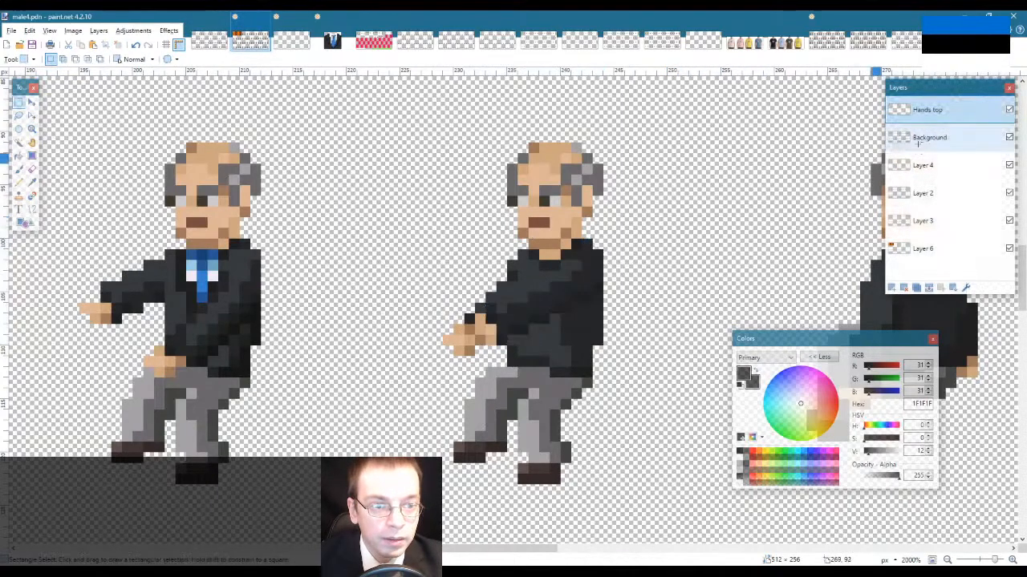
Step: On the Background layer, copy the suited torso of the outstretched-arm sitting frame onto the plain-jacket frame, aligning it below the head
click(920, 140)
drag(46, 239, 337, 411)
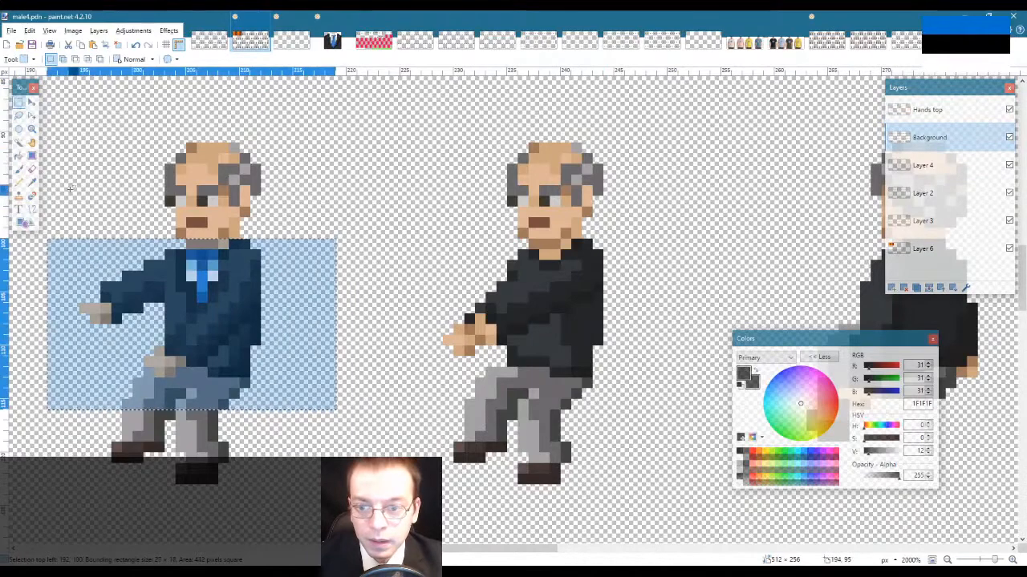
key(ctrl+c)
key(ctrl+v)
drag(252, 272, 603, 276)
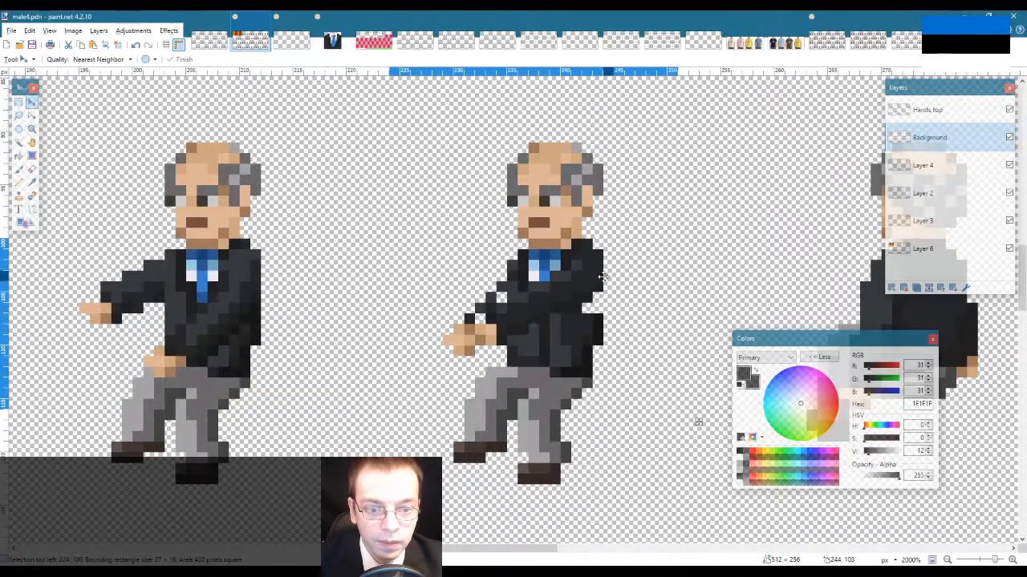
key(ctrl+d)
Step: Fill the gap in the pasted jacket's back edge on the Background layer with sampled dark jacket colours, including 252728
key(k)
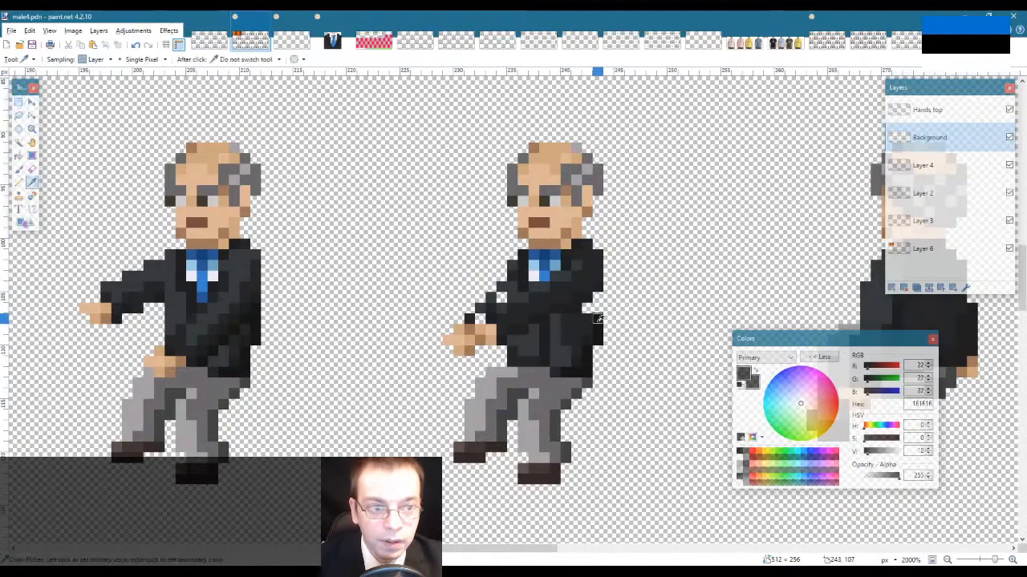
key(p)
key(k)
click(588, 306)
key(p)
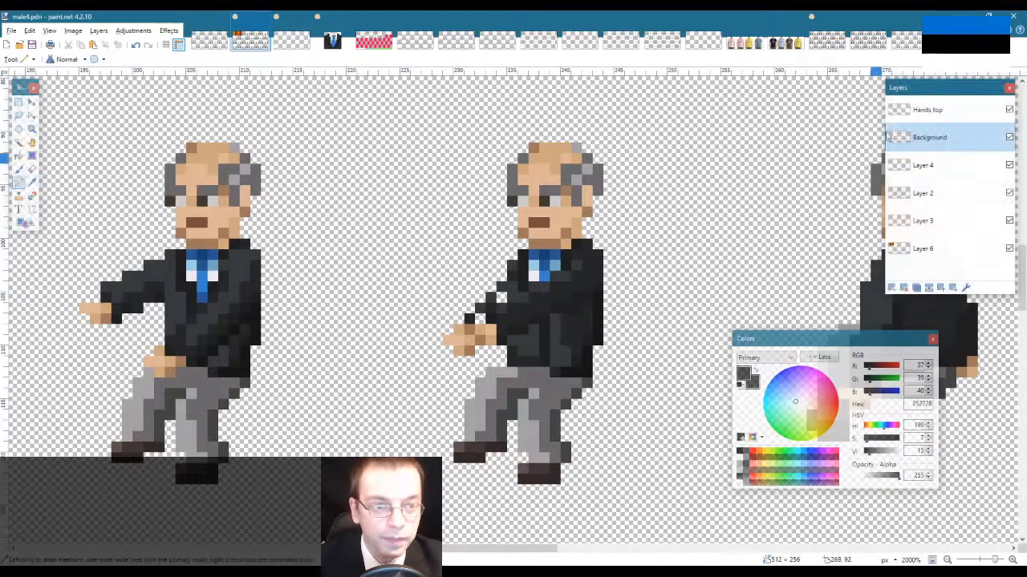
Step: On the Hands top layer, fill the hole in the joined-hands frame's far sleeve with the jacket grey 353A3D
click(927, 109)
key(k)
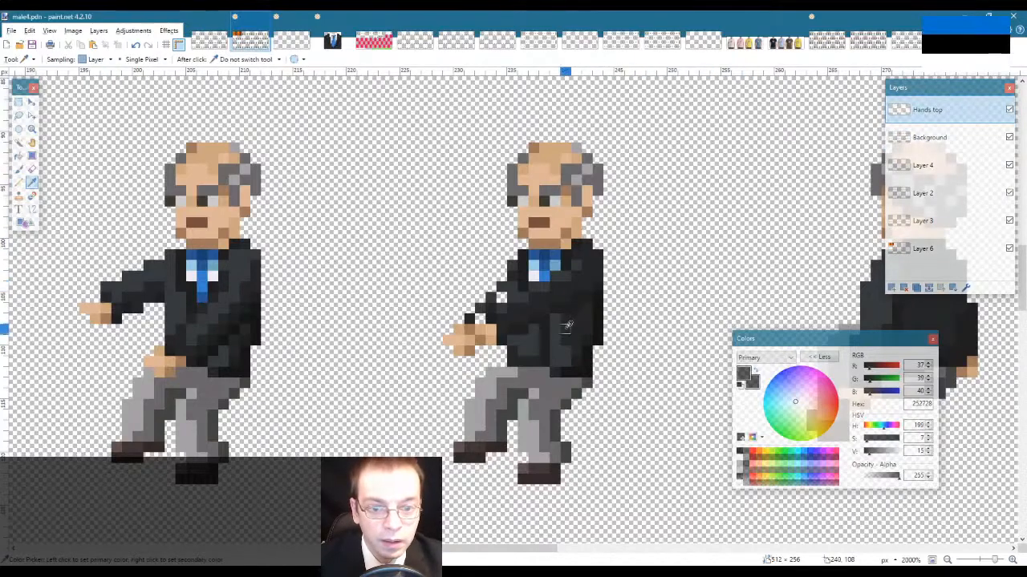
click(504, 296)
key(p)
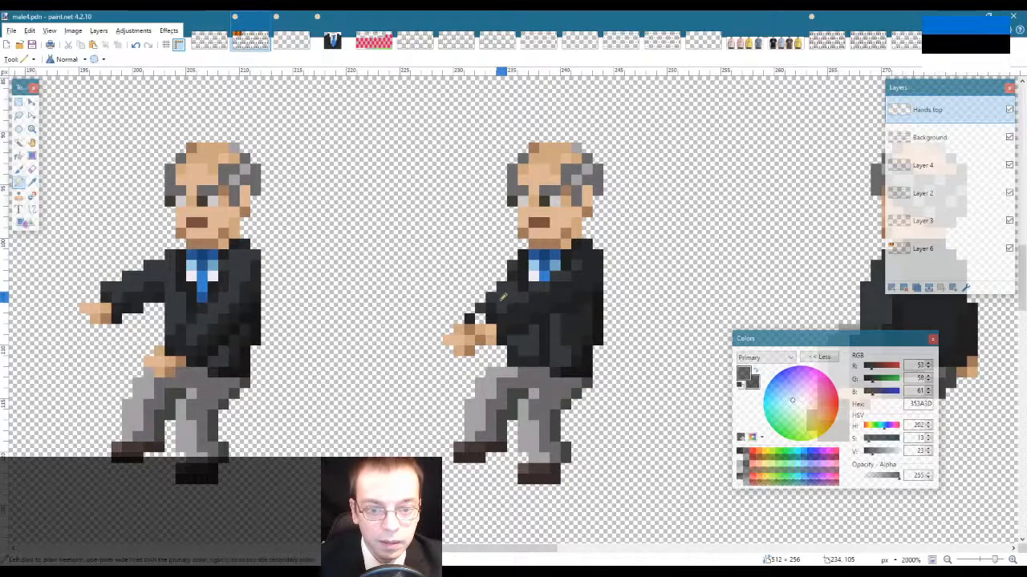
Step: Fill the gap at the joined hands of the sitting frame with skin tone CFA77F, matching the standing frame below
key(k)
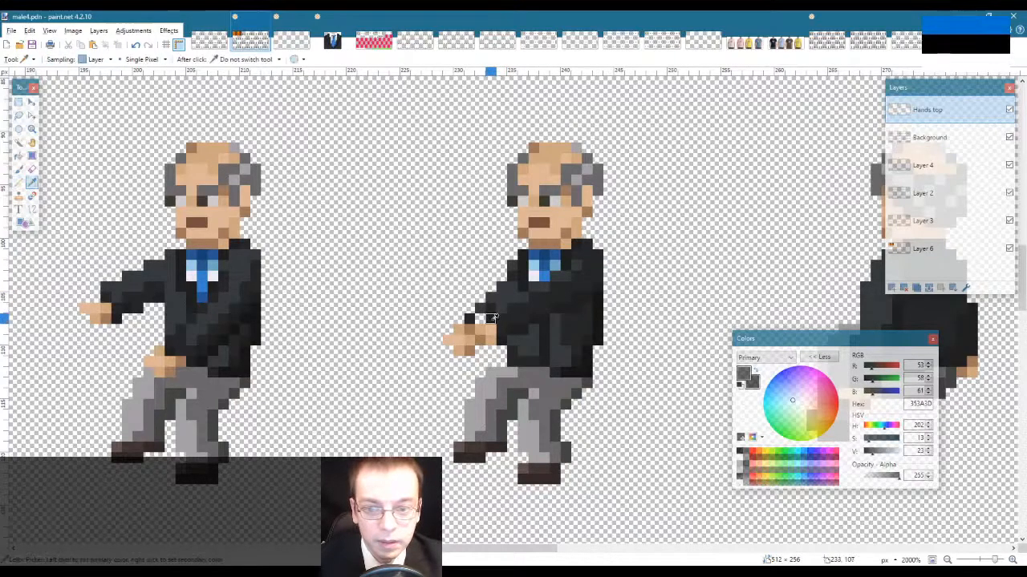
scroll(554, 383, down, 8)
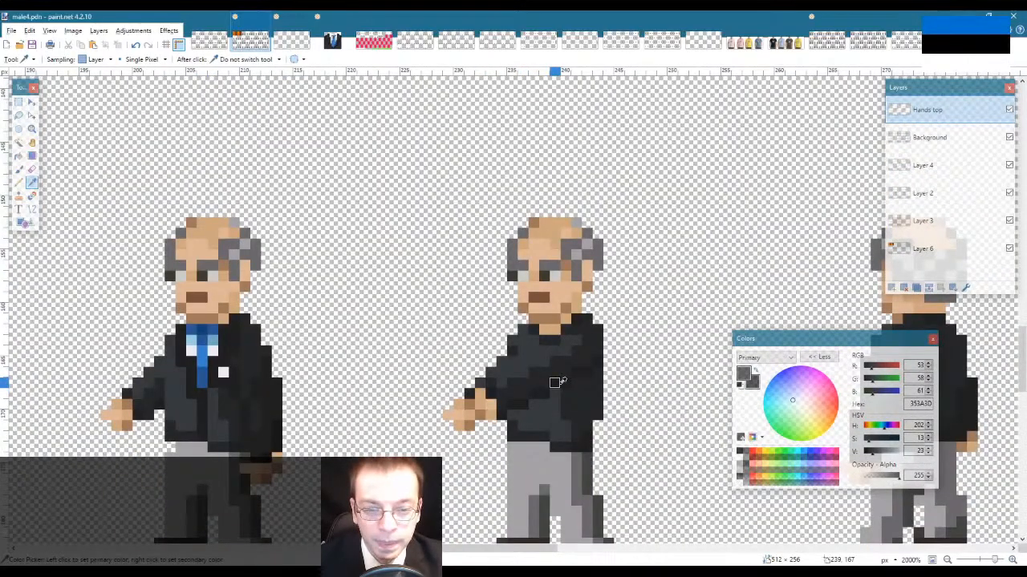
scroll(553, 383, up, 6)
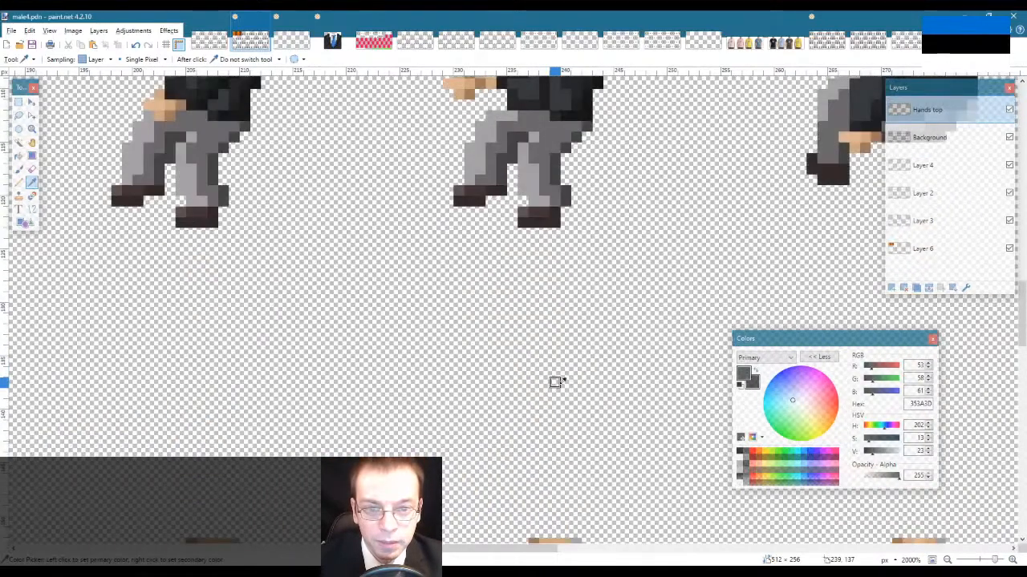
scroll(554, 382, down, 8)
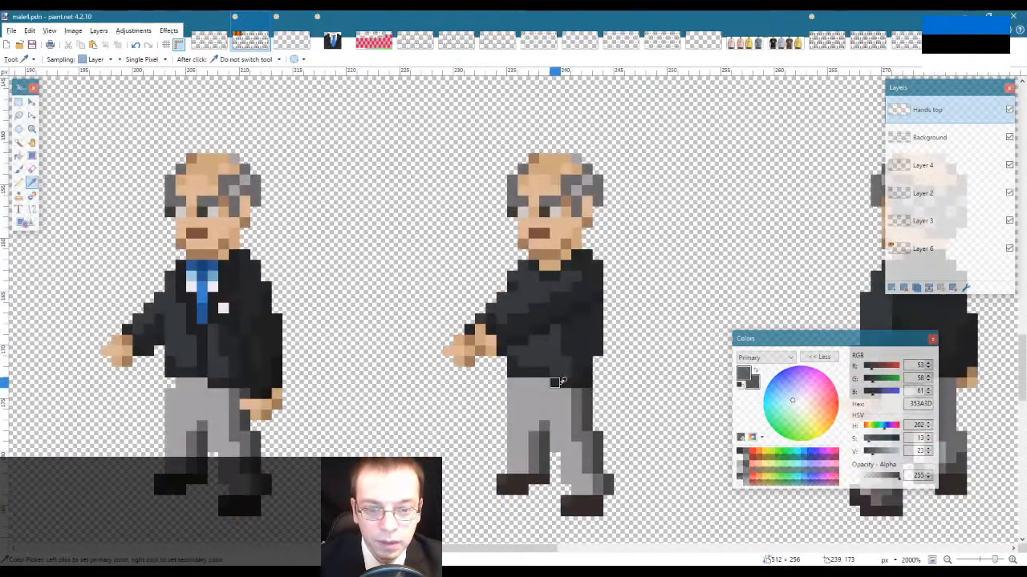
click(490, 290)
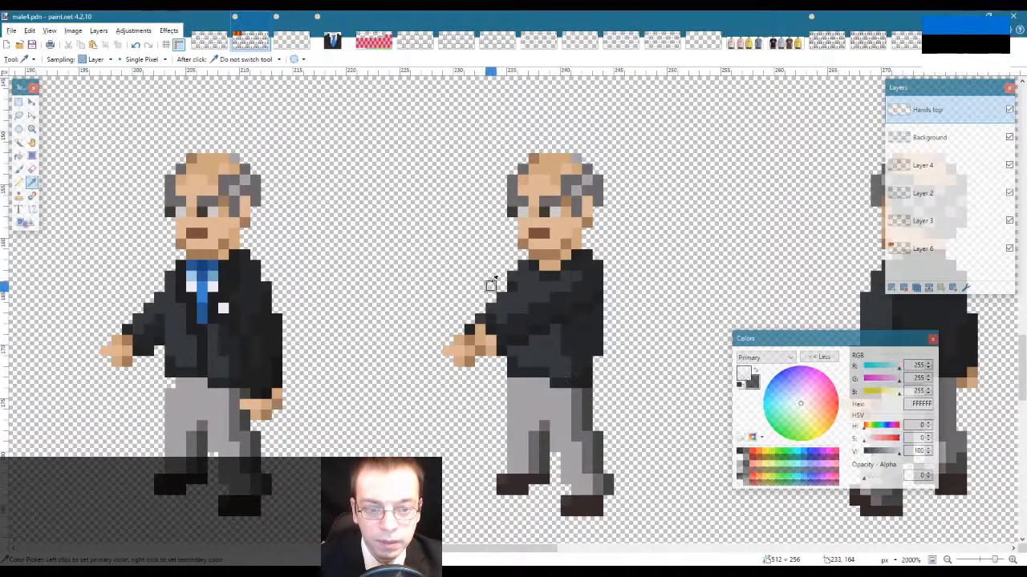
scroll(607, 286, up, 3)
scroll(608, 286, down, 3)
scroll(608, 286, up, 6)
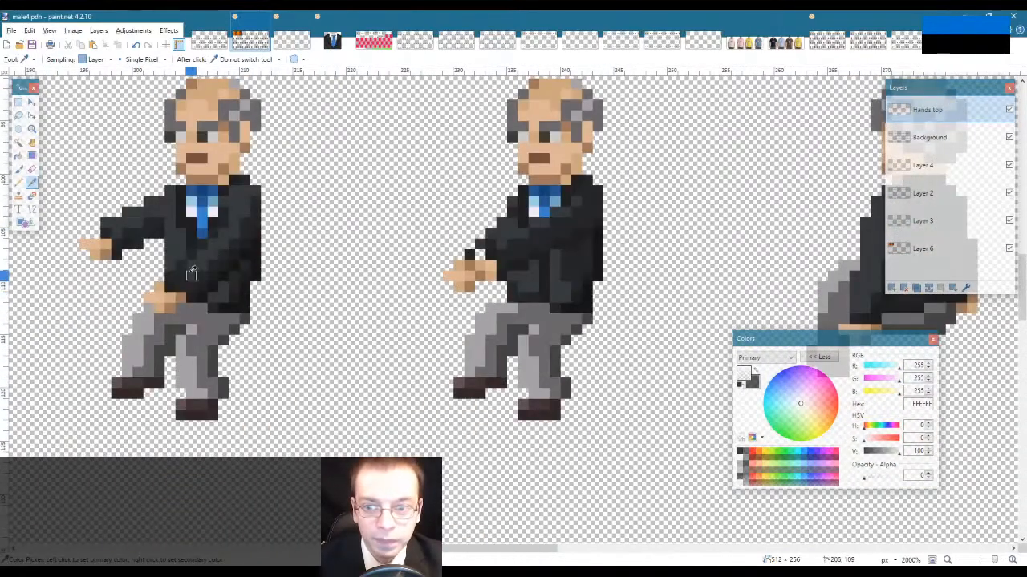
scroll(277, 319, down, 4)
scroll(277, 319, down, 5)
scroll(277, 318, up, 5)
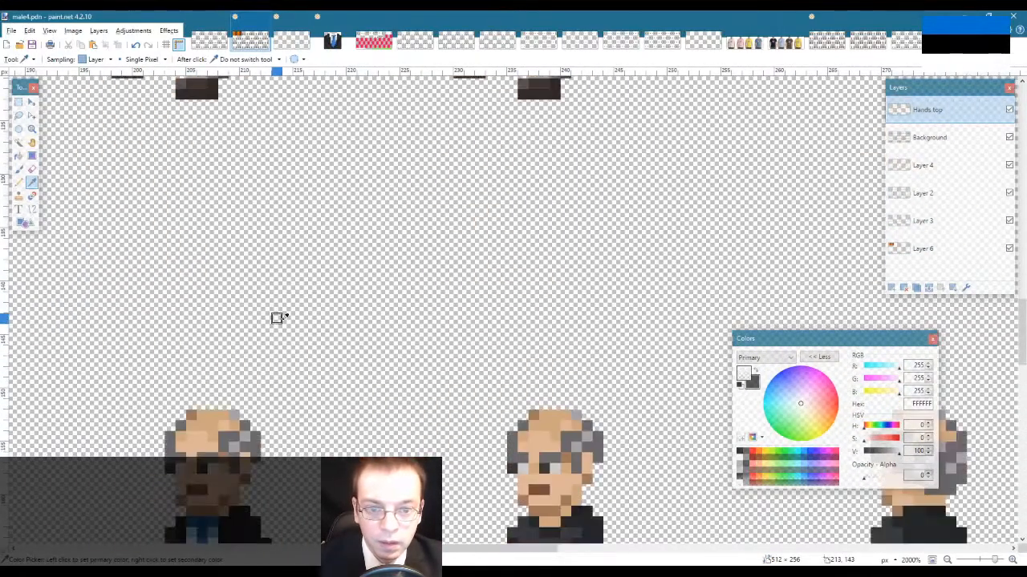
scroll(277, 318, down, 4)
scroll(276, 319, down, 5)
click(478, 319)
key(p)
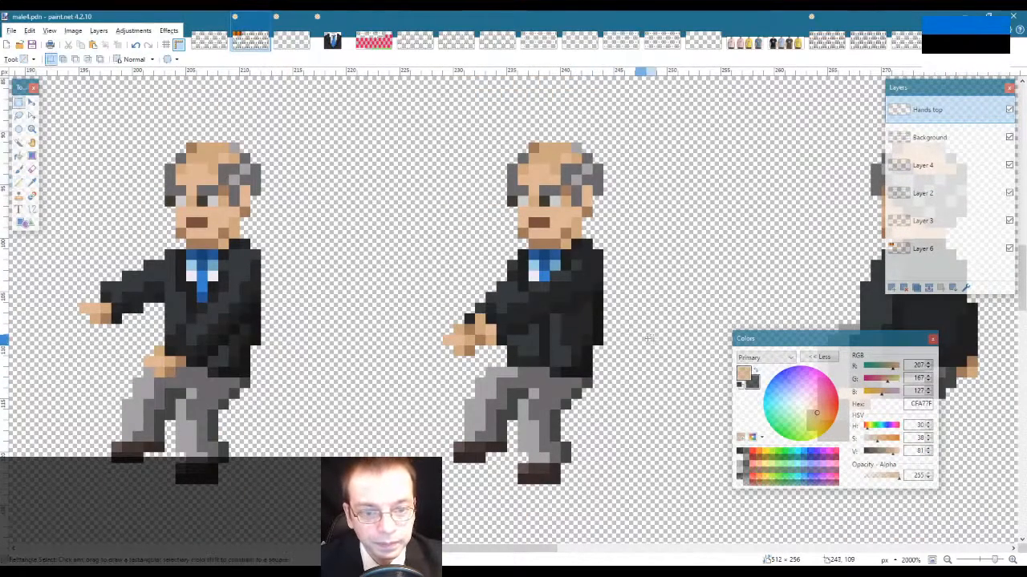
Step: Shade the near sleeve of the joined-hands sitting frame on the Hands top layer with the dark jacket colours 161616 and 1F1F1F
key(l)
key(k)
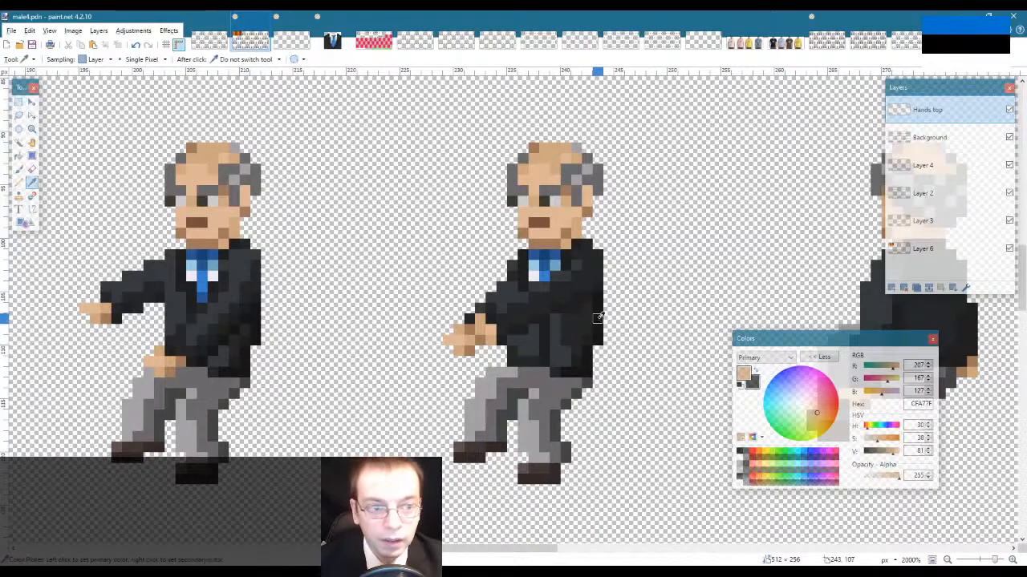
click(929, 137)
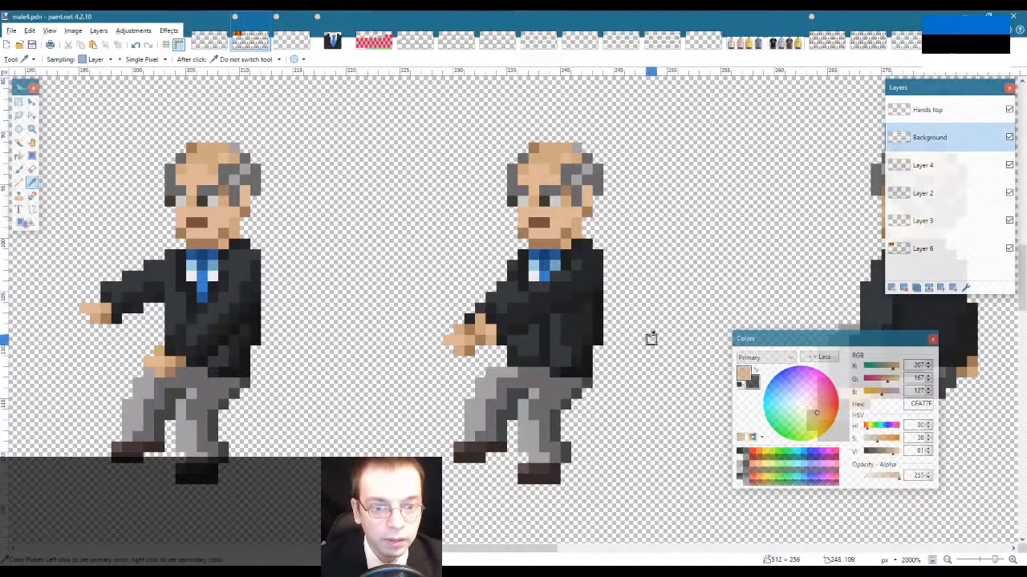
click(597, 329)
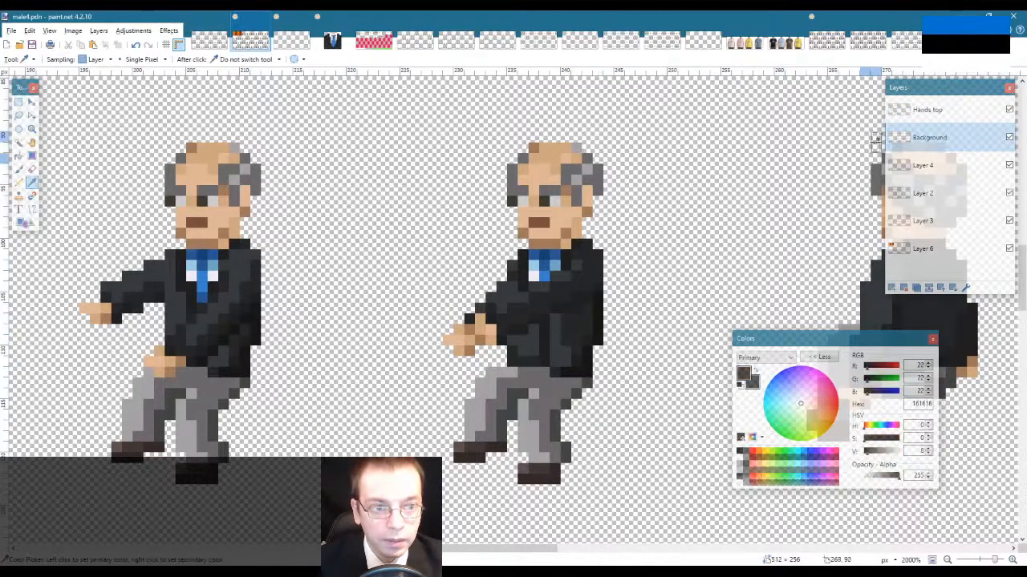
click(927, 110)
key(p)
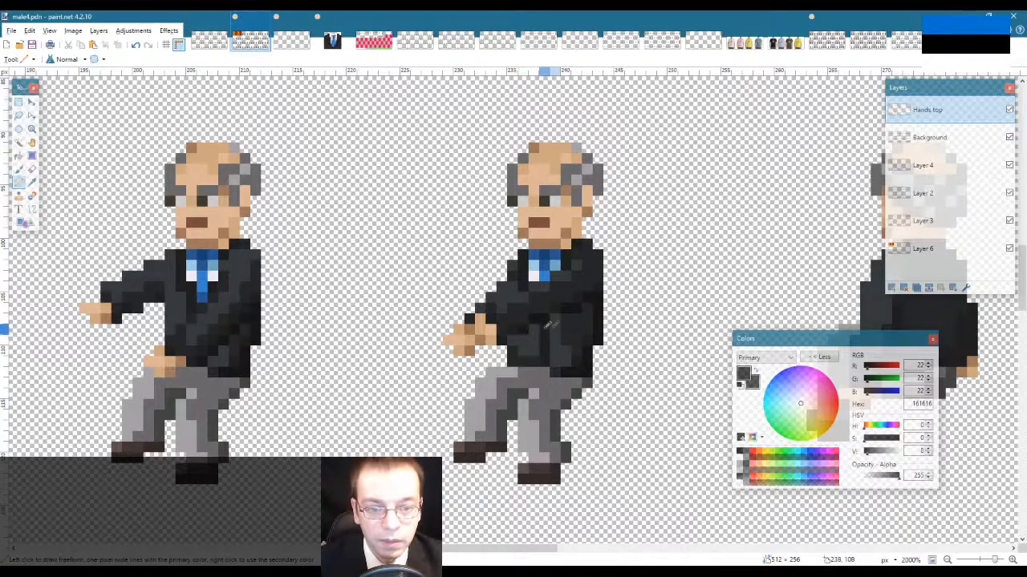
key(k)
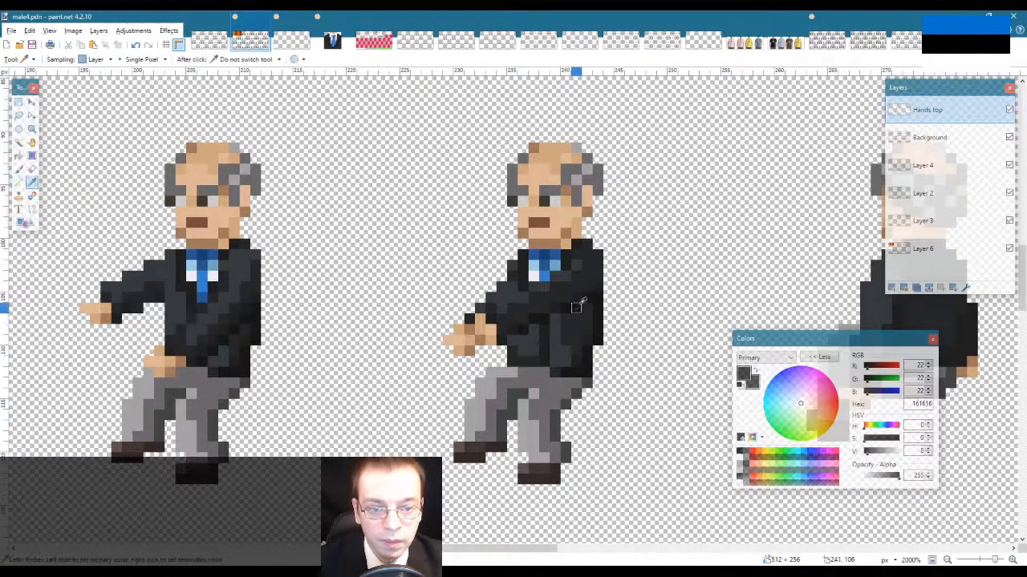
click(576, 296)
key(p)
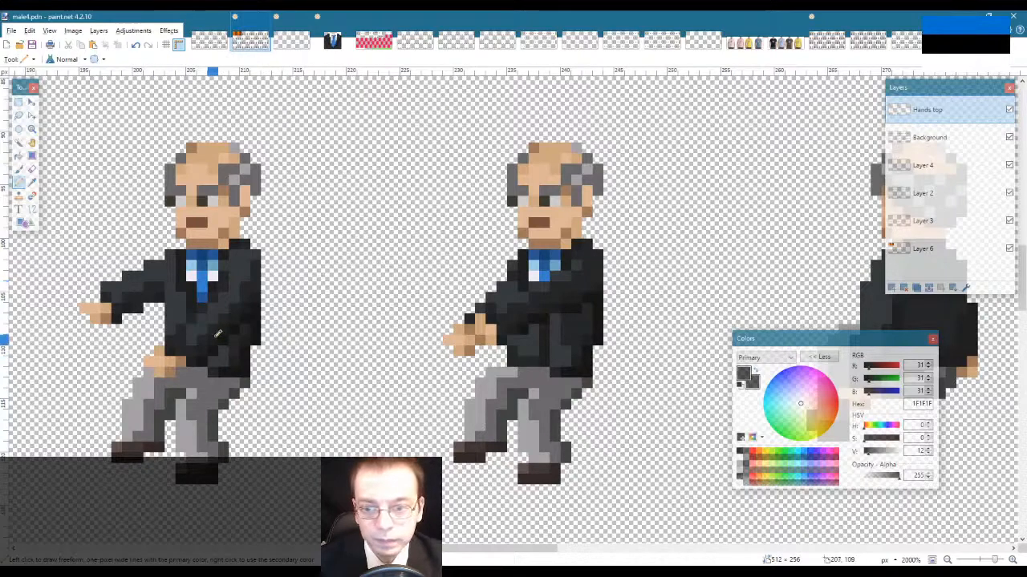
Step: Touch up the near forearm of the outstretched-arm sitting frame with the sampled sleeve colour 252728
key(k)
click(199, 334)
key(p)
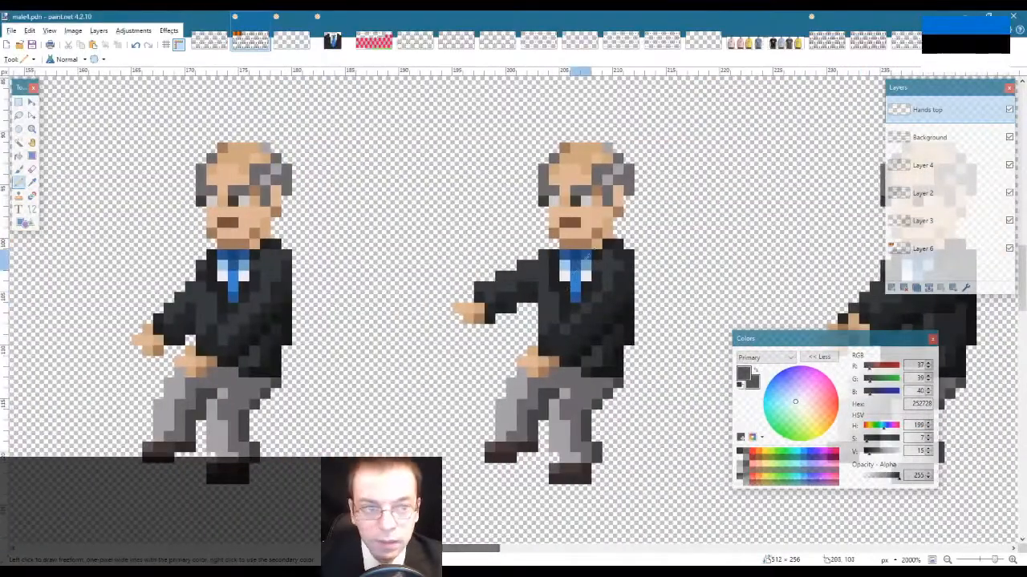
Step: Copy the retouched near arm of the outstretched-arm frame onto the preceding sitting frame on the Hands top layer, aligned over the old arm
key(s)
drag(474, 207, 697, 388)
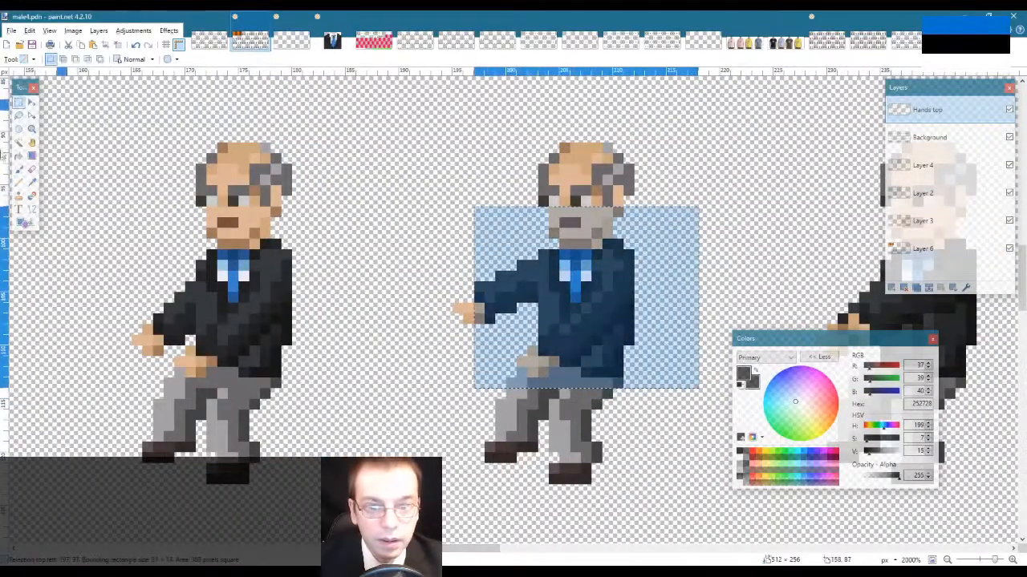
key(s)
key(s)
key(s)
click(546, 323)
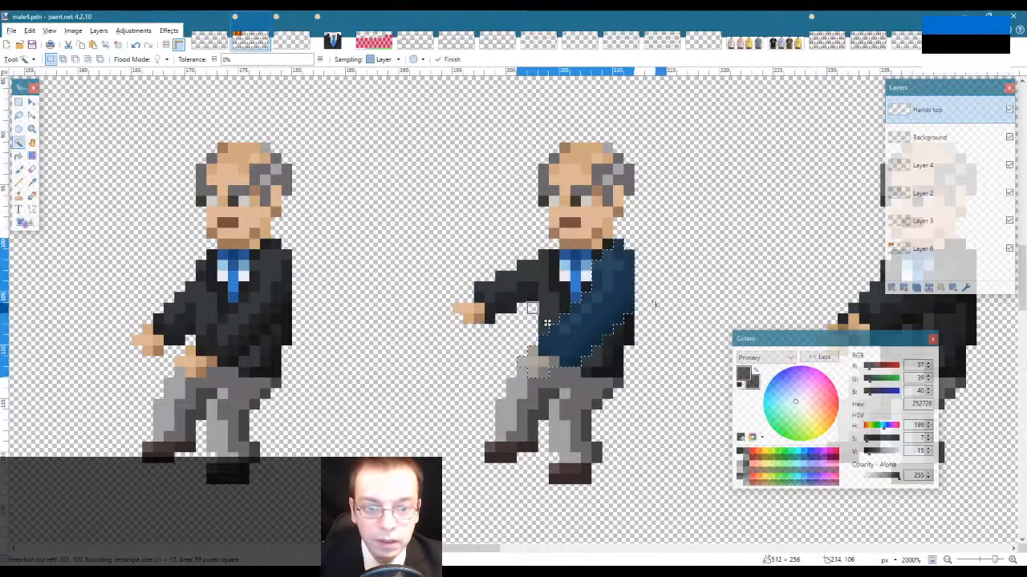
key(ctrl+c)
key(ctrl+v)
drag(606, 270, 263, 269)
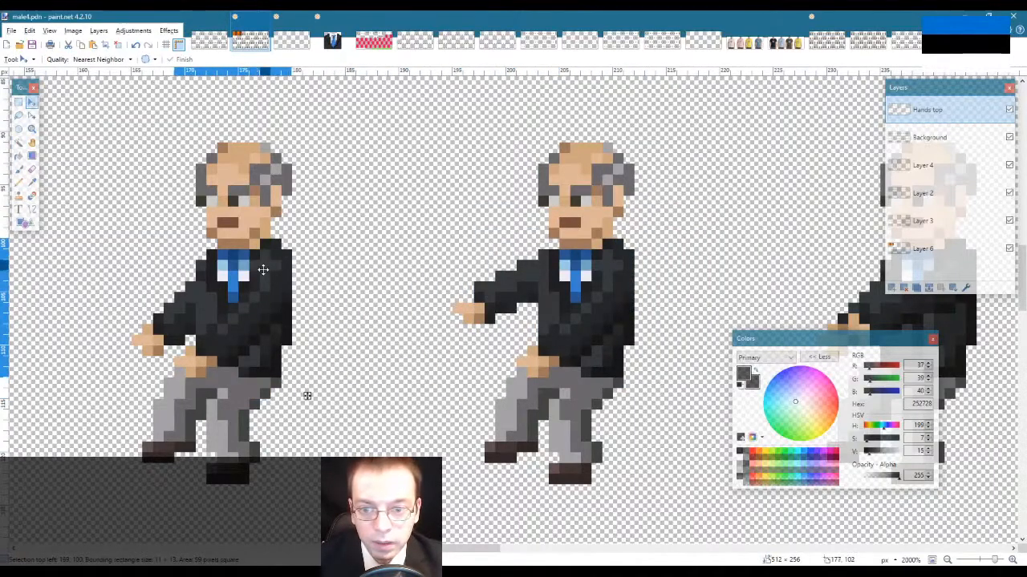
key(s)
key(ctrl+d)
Step: Touch up the upper near sleeve of the joined-hands sitting frame with the sampled jacket colour 1F1F1F
drag(380, 550, 455, 551)
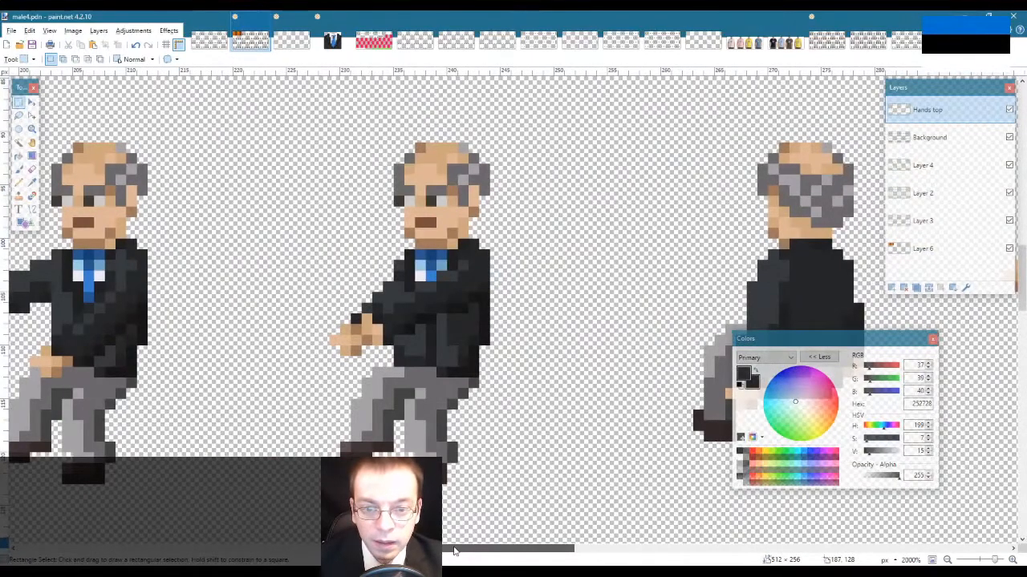
key(k)
click(476, 288)
key(p)
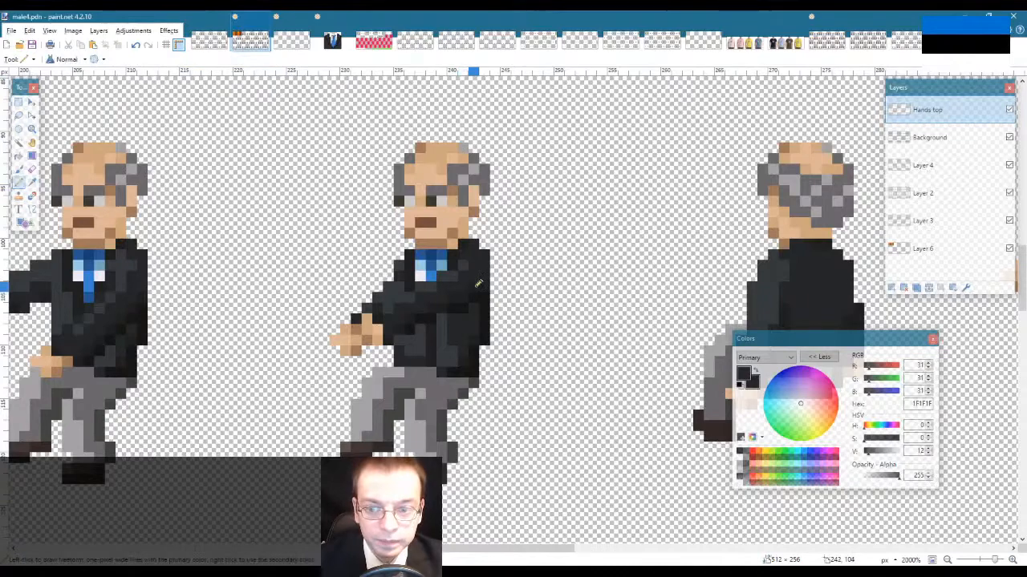
key(k)
key(p)
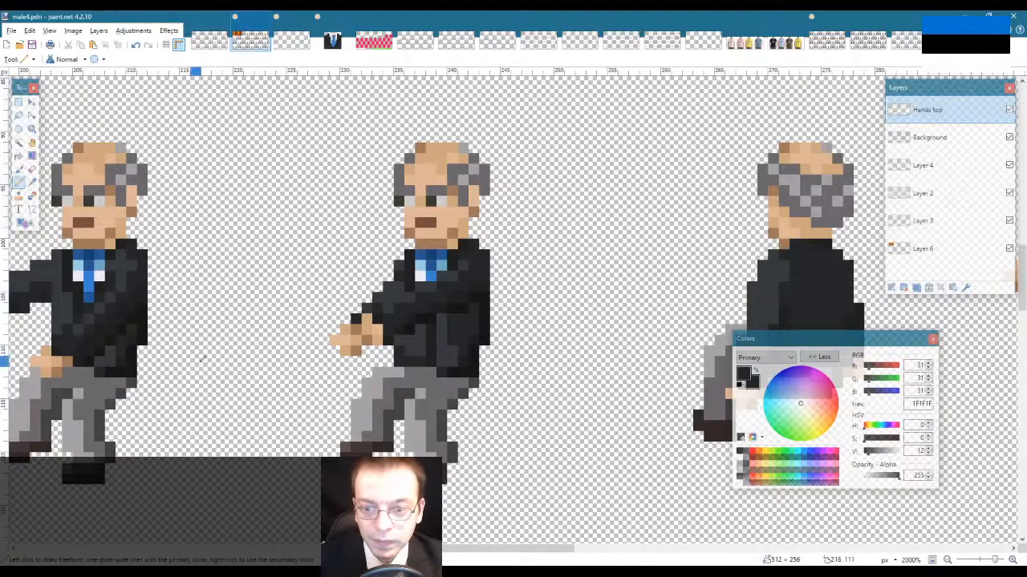
scroll(249, 539, left, 4)
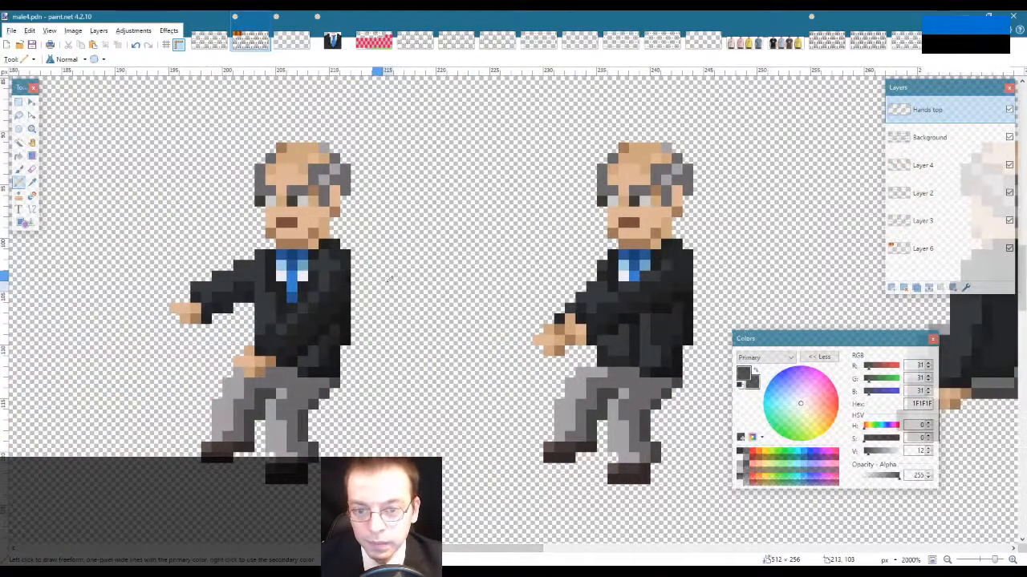
key(s)
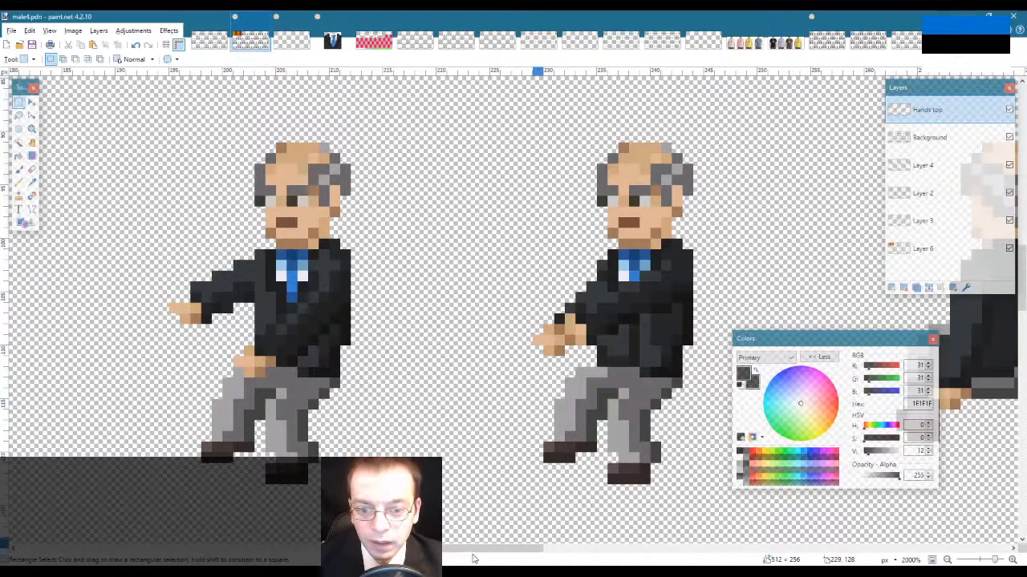
scroll(473, 549, left, 4)
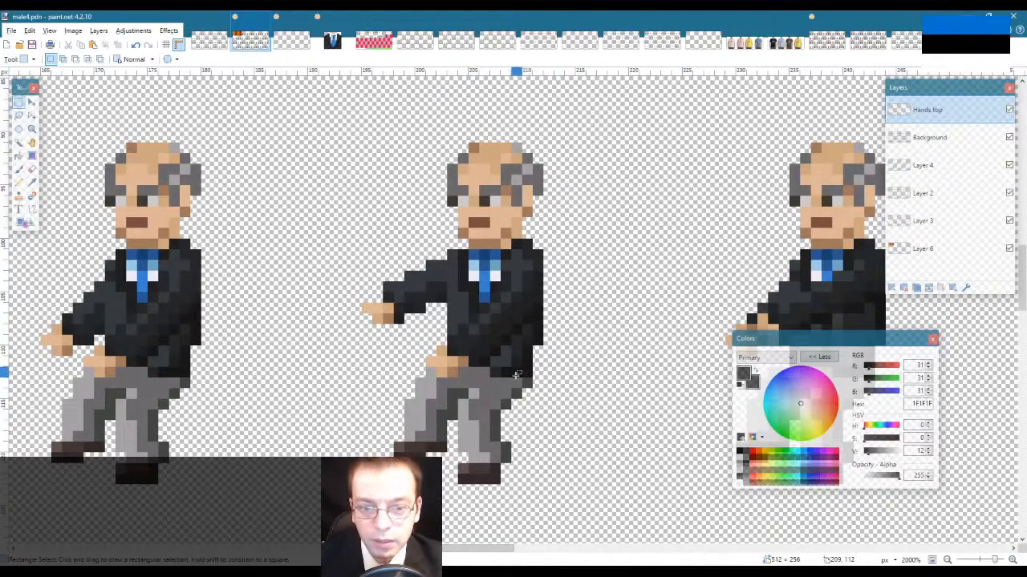
scroll(518, 374, up, 10)
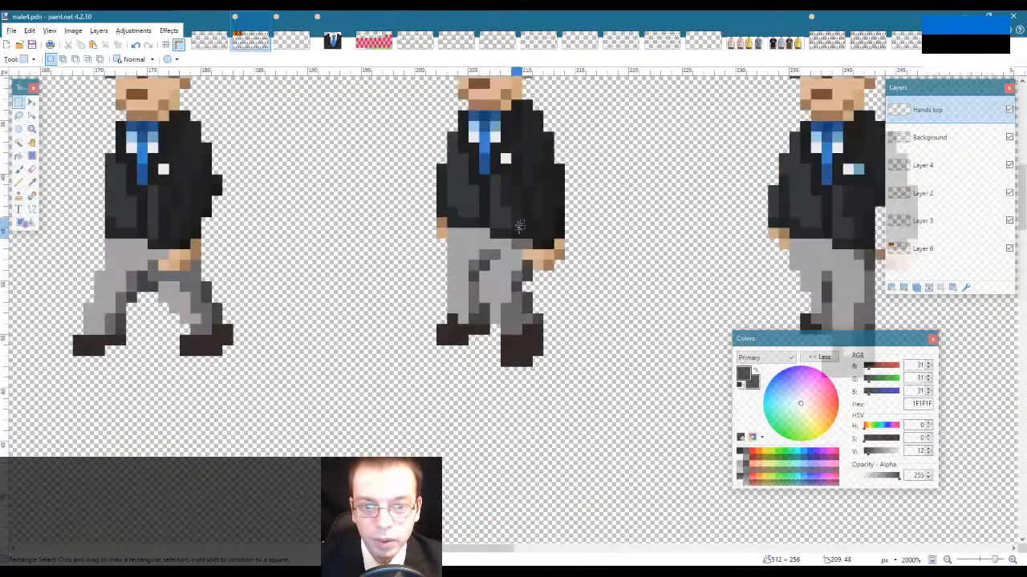
drag(537, 126, 595, 267)
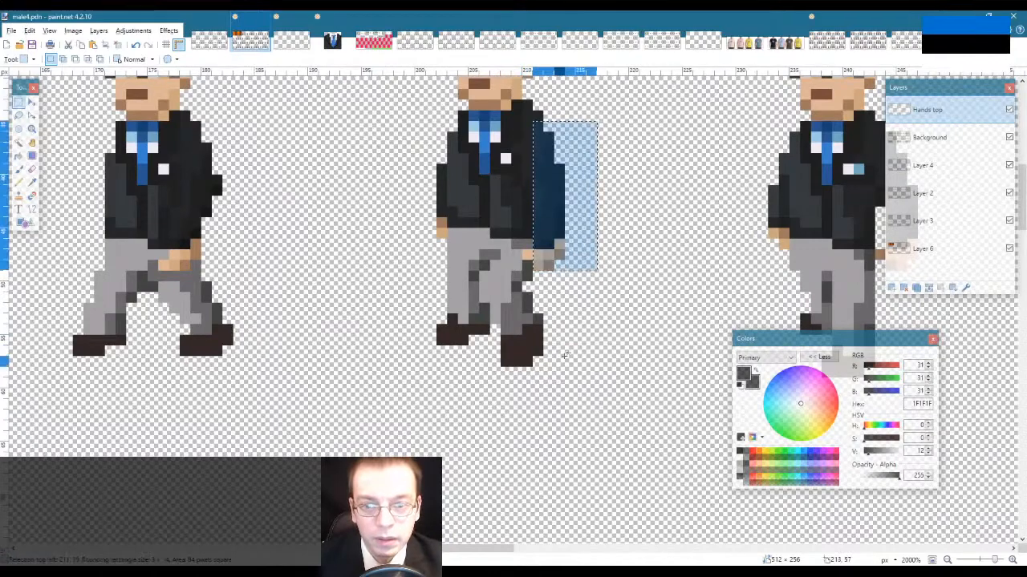
click(520, 127)
drag(510, 100, 607, 261)
scroll(606, 261, down, 8)
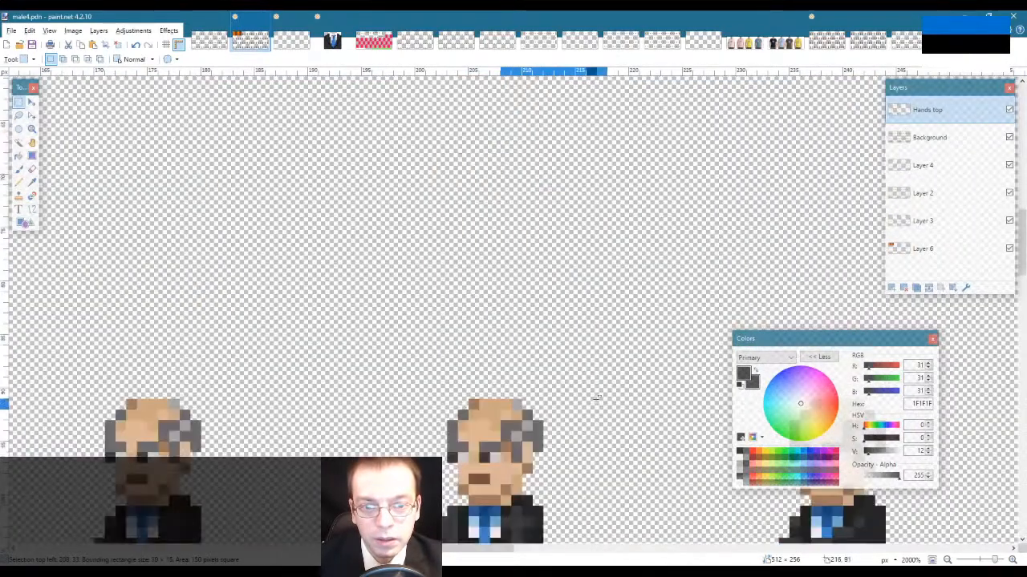
drag(395, 240, 597, 388)
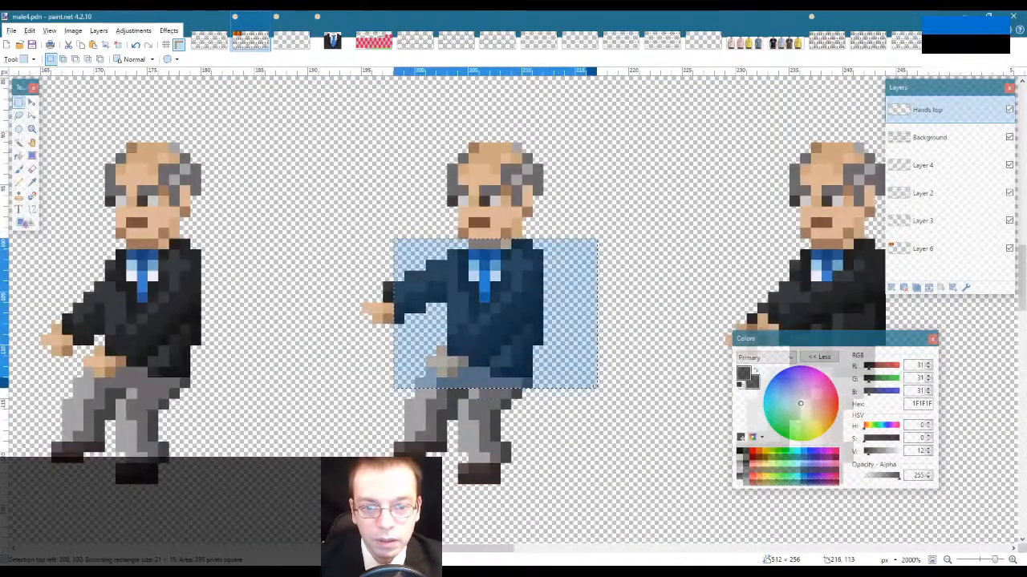
click(575, 293)
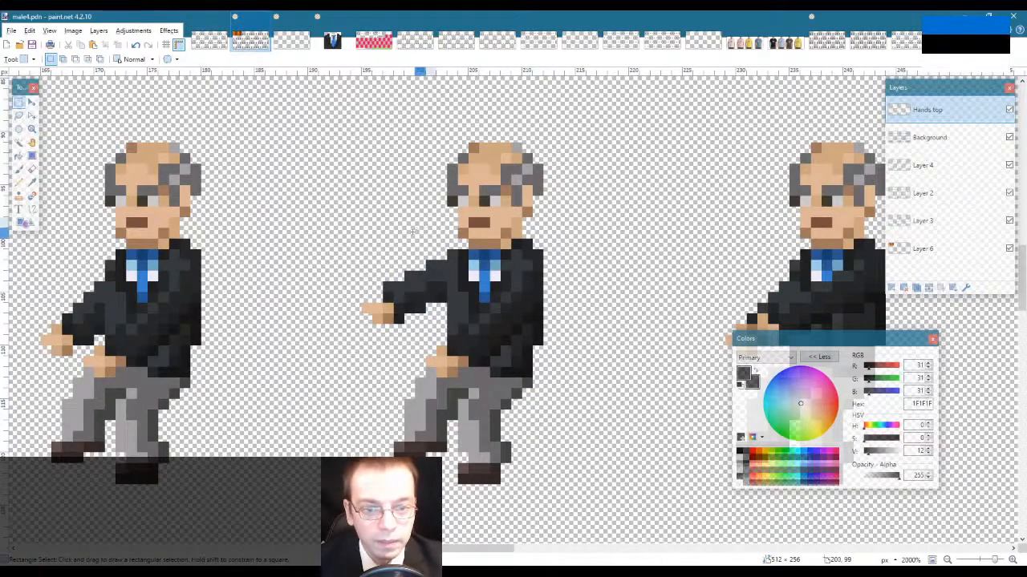
Step: Copy the outstretched-arm sitting frame's near arm once more onto the sitting frame before it on the Hands top layer, aligned over the existing arm
drag(394, 228, 576, 410)
key(s)
key(s)
key(s)
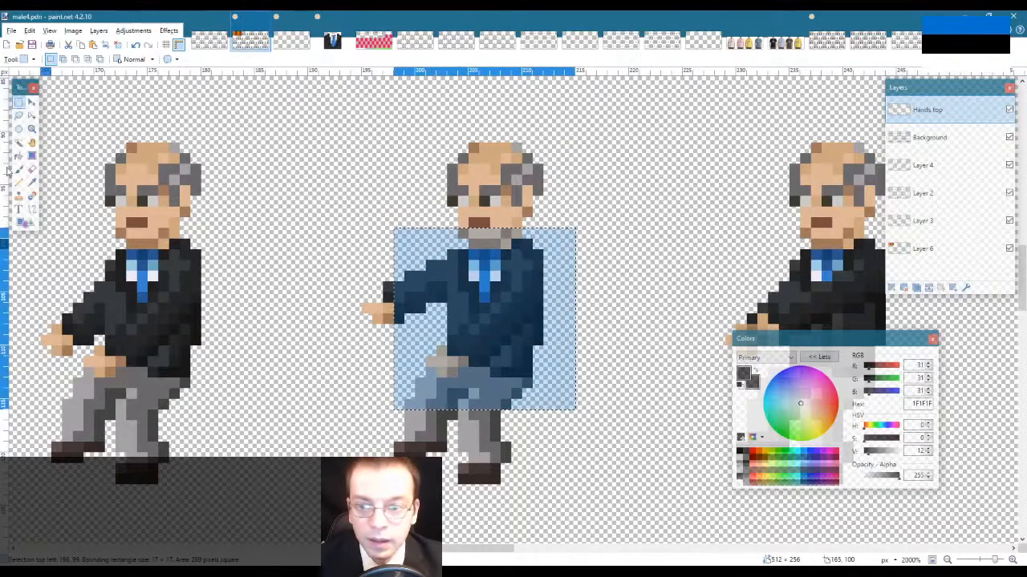
click(447, 335)
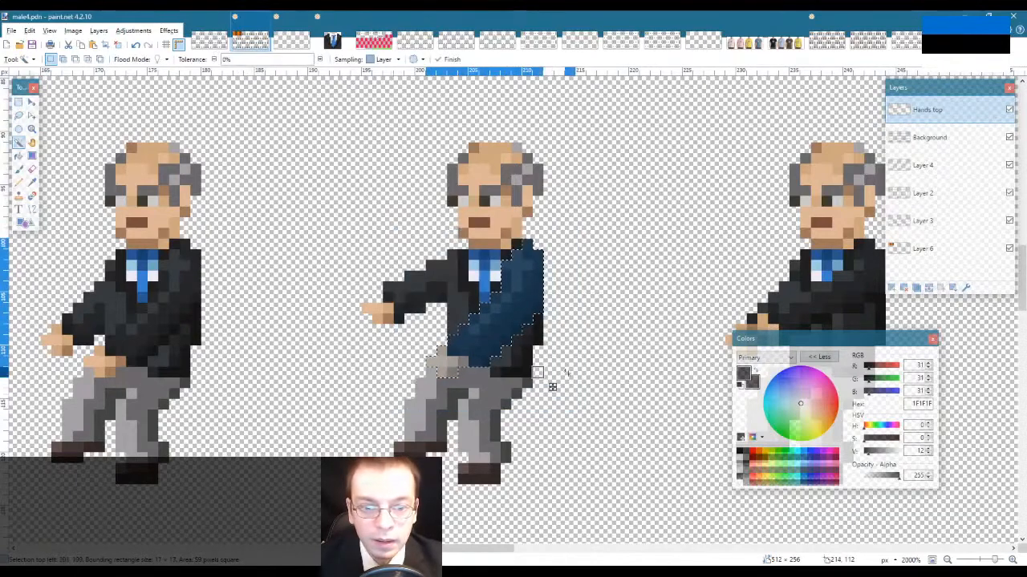
key(m)
drag(529, 280, 180, 284)
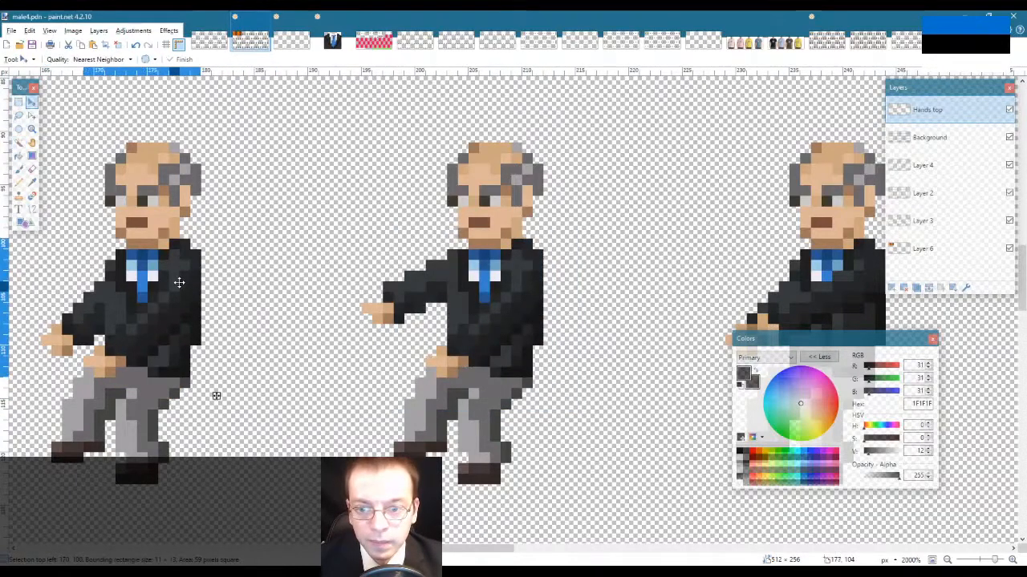
key(s)
click(250, 191)
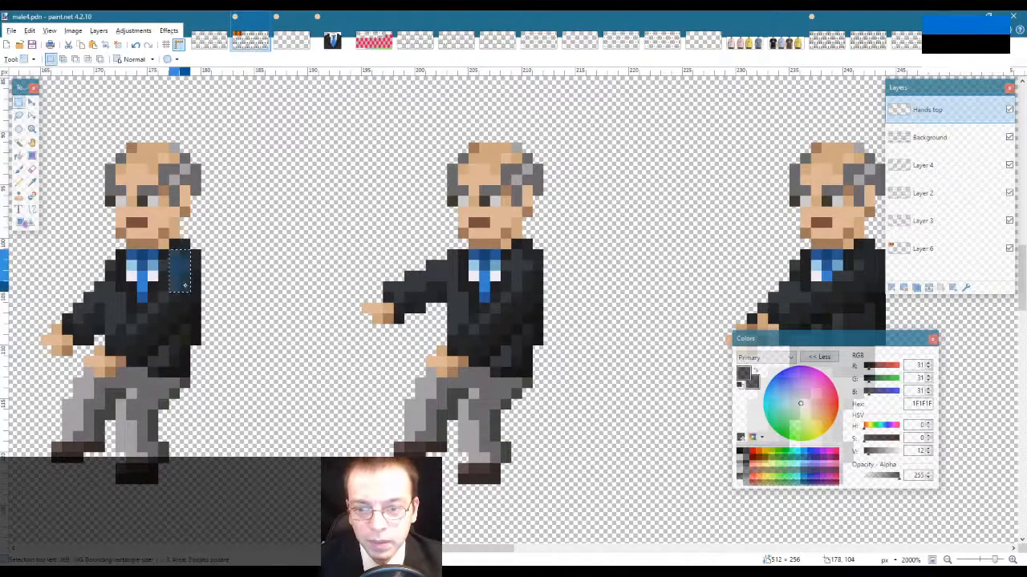
drag(513, 250, 527, 281)
Step: Copy the joined-hands sitting frame's torso on the Background layer onto the standing joined-hands frame below it, aligned under the head
mouse_move(422, 552)
mouse_down()
mouse_move(531, 553)
mouse_move(463, 554)
mouse_move(472, 553)
mouse_up()
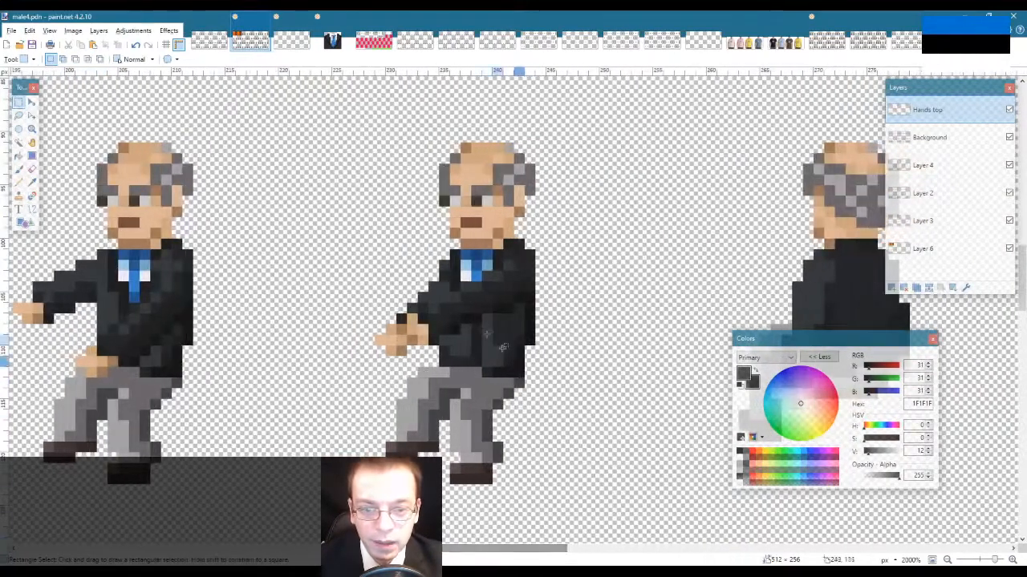
mouse_move(343, 195)
mouse_down()
mouse_move(480, 311)
mouse_move(619, 409)
mouse_up()
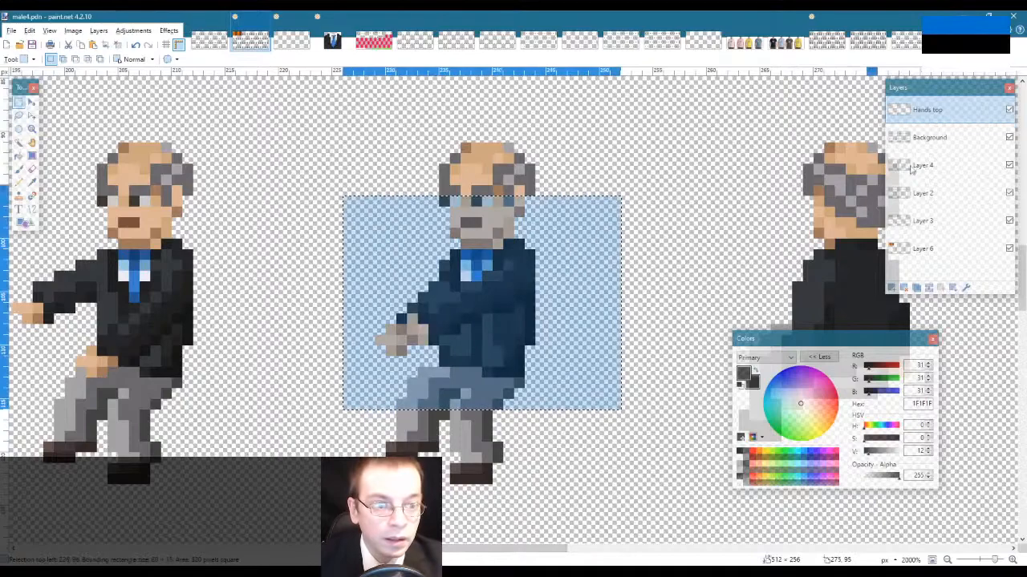
click(922, 139)
scroll(602, 385, down, 8)
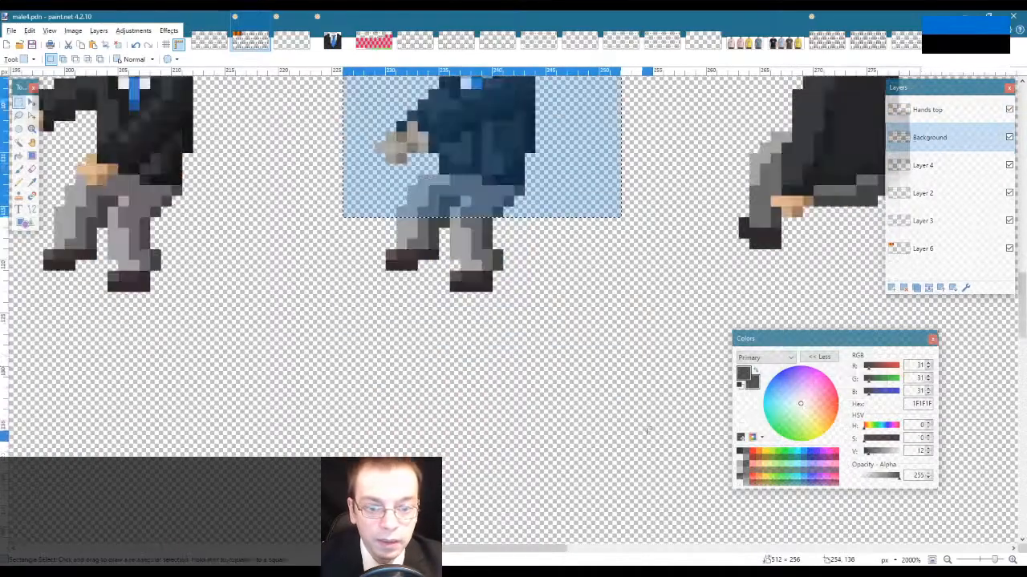
key(m)
drag(614, 353, 639, 488)
drag(513, 377, 513, 387)
key(s)
click(632, 306)
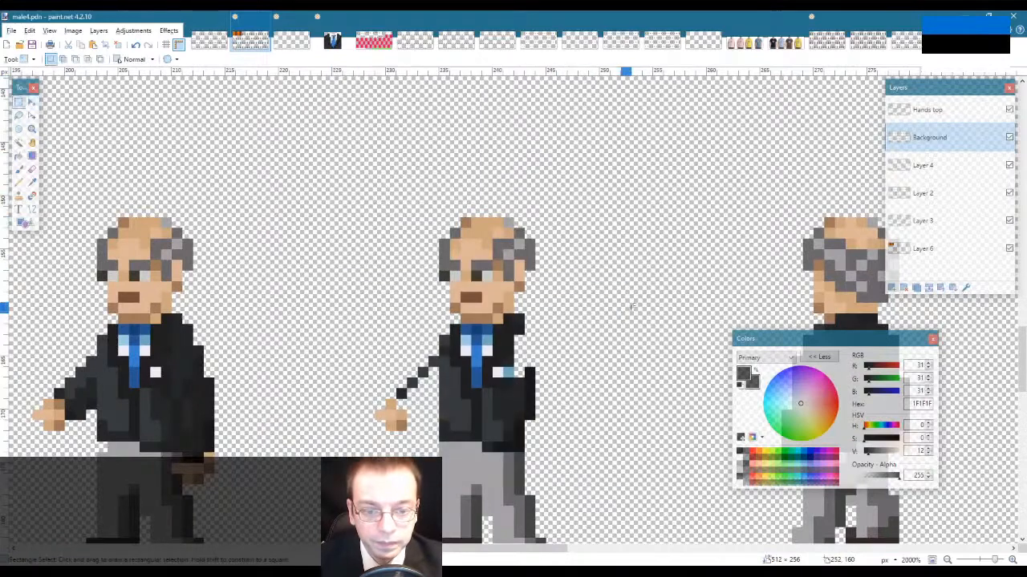
Step: Copy only the near arm of the joined-hands sitting frame on the Hands top layer onto the standing joined-hands frame, aligned at the shoulder
scroll(632, 306, down, 5)
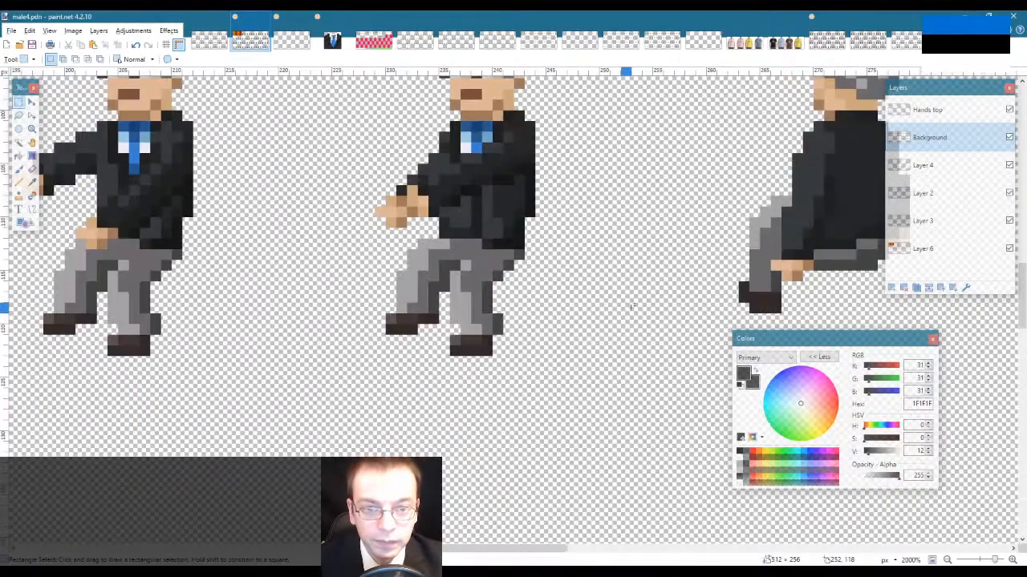
scroll(634, 305, up, 2)
click(916, 110)
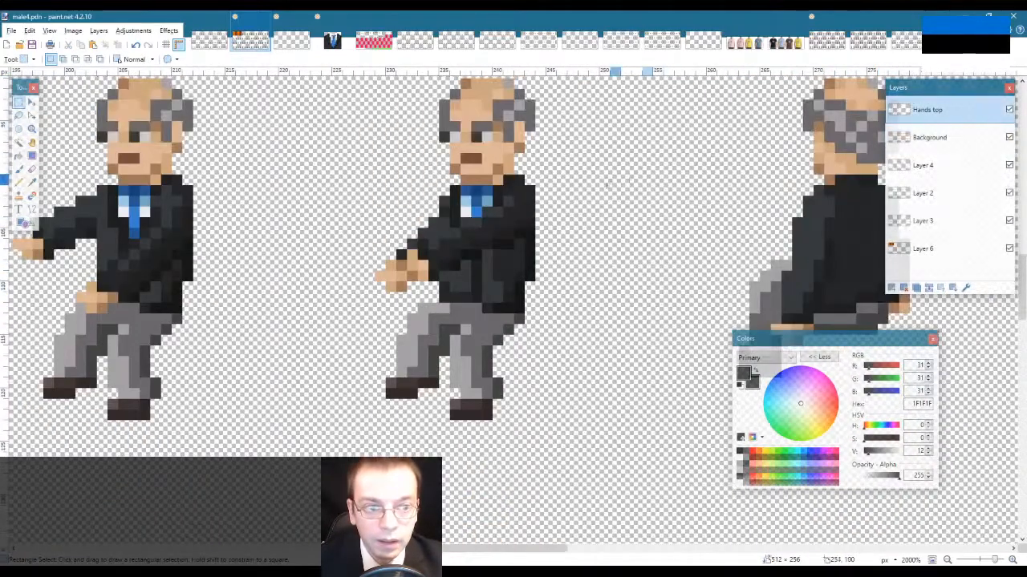
drag(353, 186, 599, 324)
drag(312, 123, 598, 323)
scroll(658, 423, down, 4)
scroll(657, 423, up, 4)
click(19, 143)
alt+click(327, 190)
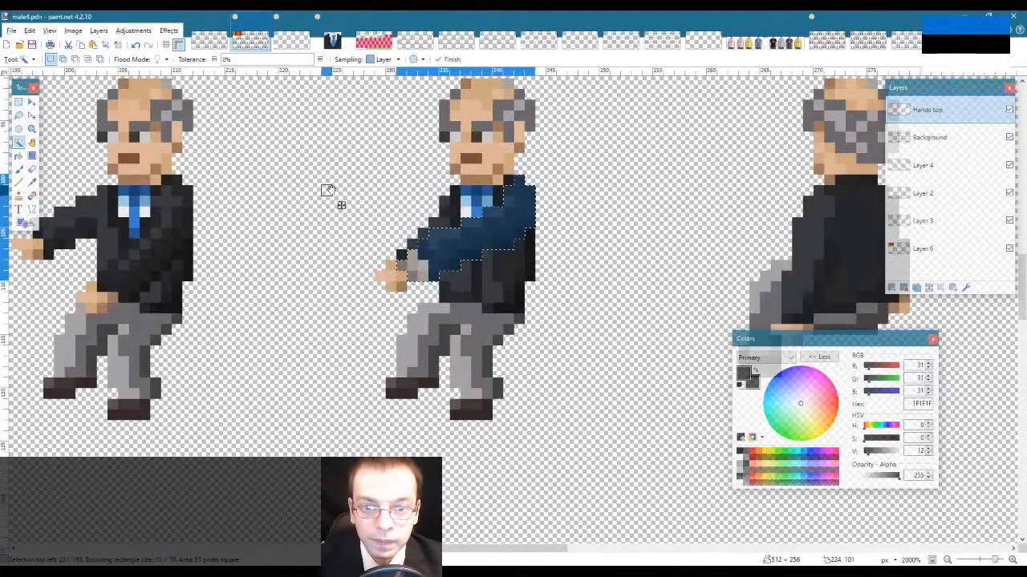
scroll(625, 331, up, 8)
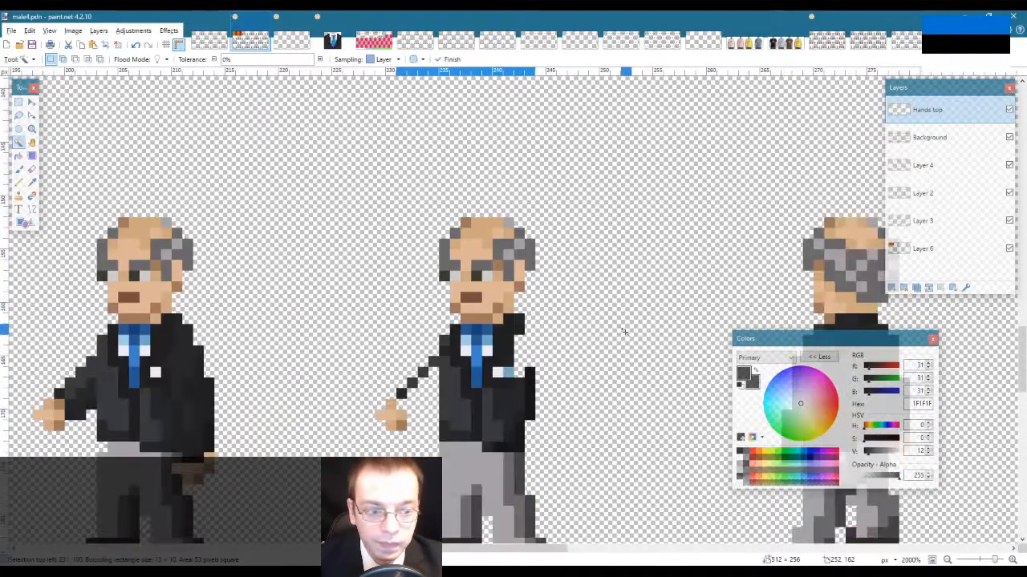
key(ctrl+v)
drag(517, 355, 506, 369)
key(s)
click(595, 213)
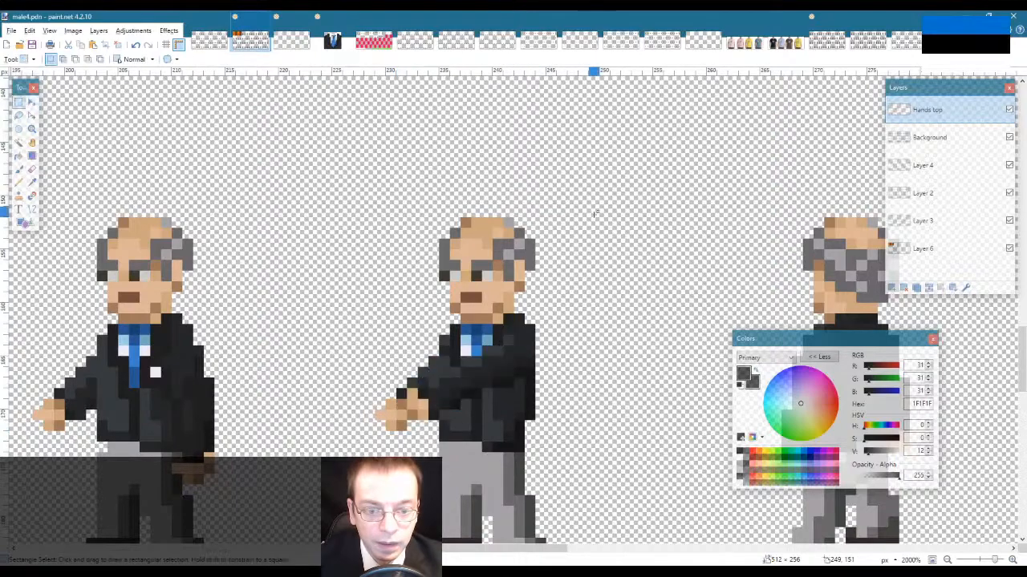
Step: Check the near sleeves across the sitting and standing rows, sampling the sleeve colour 252728, and review the sheet as a whole
click(31, 131)
scroll(301, 225, down, 7)
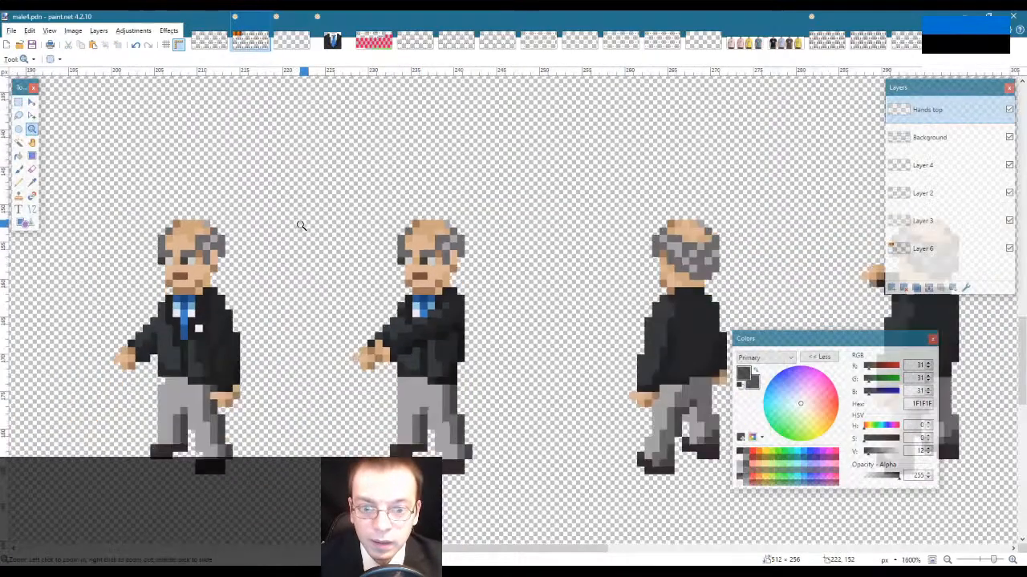
scroll(301, 225, up, 2)
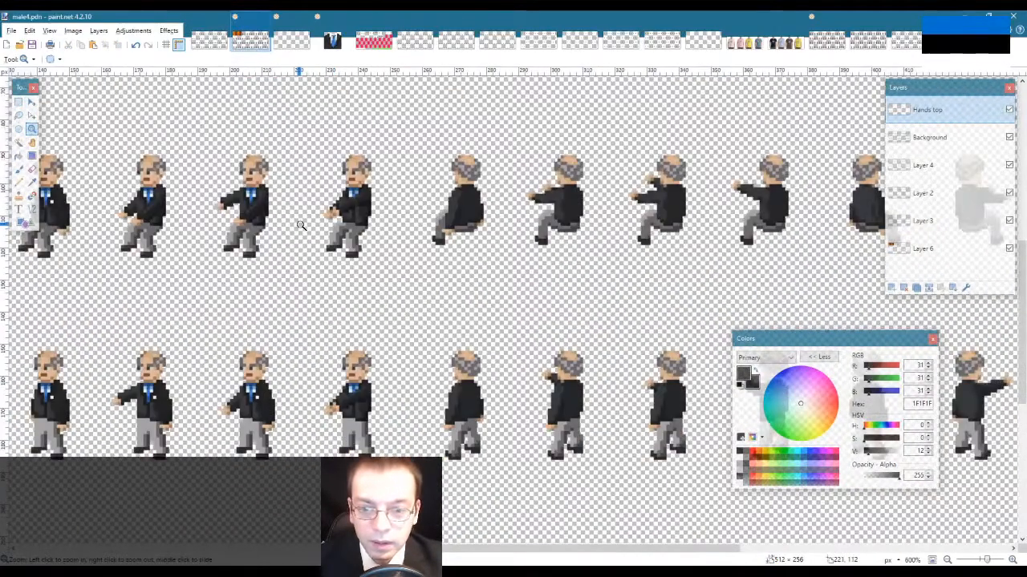
drag(456, 548, 363, 548)
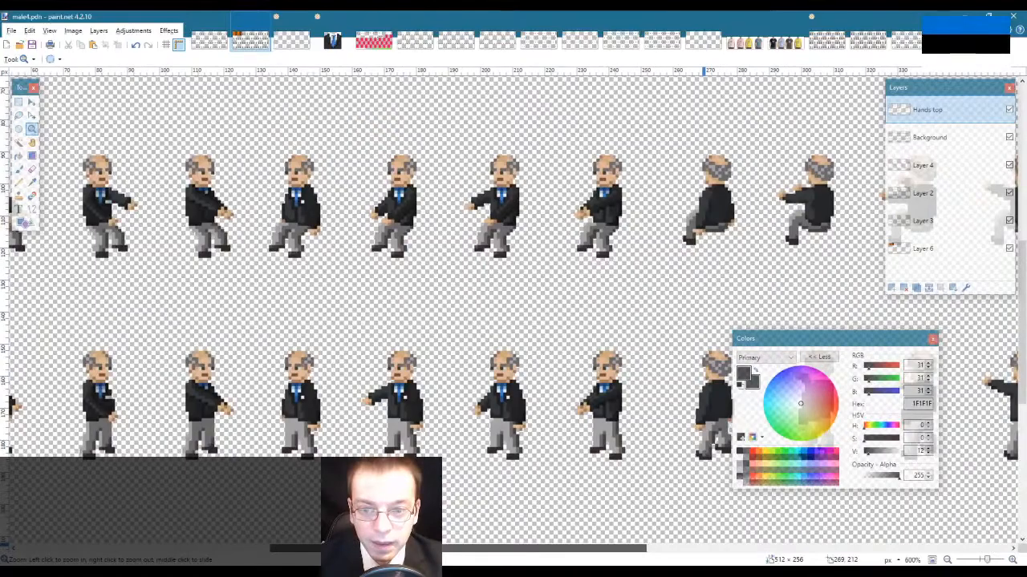
drag(369, 548, 382, 548)
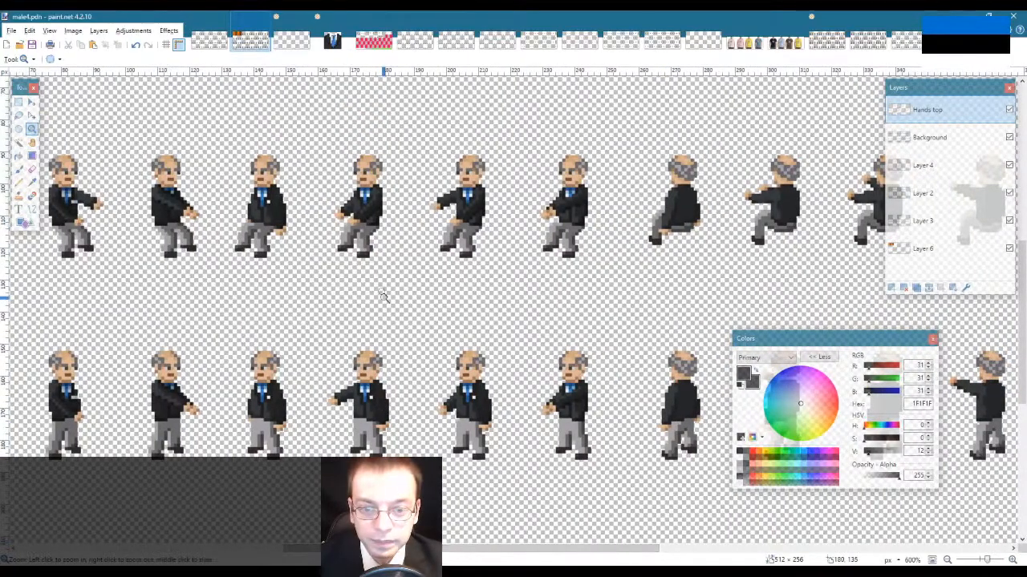
scroll(352, 199, up, 7)
key(k)
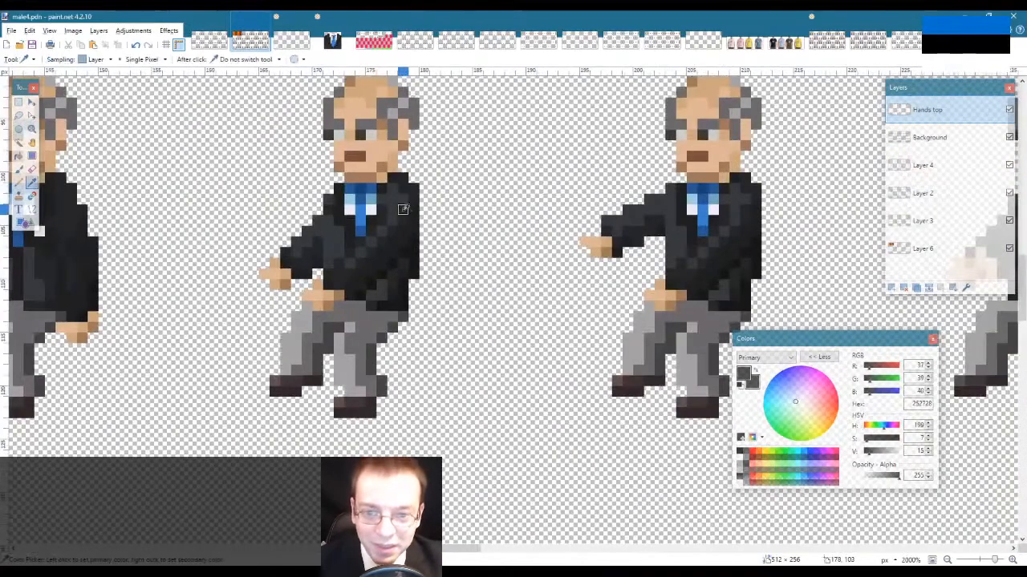
key(p)
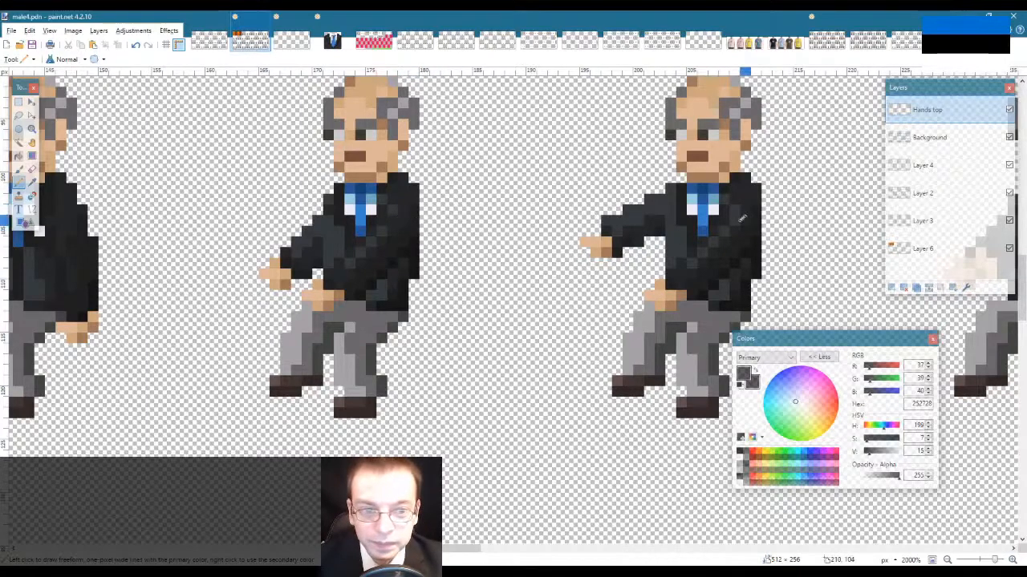
key(z)
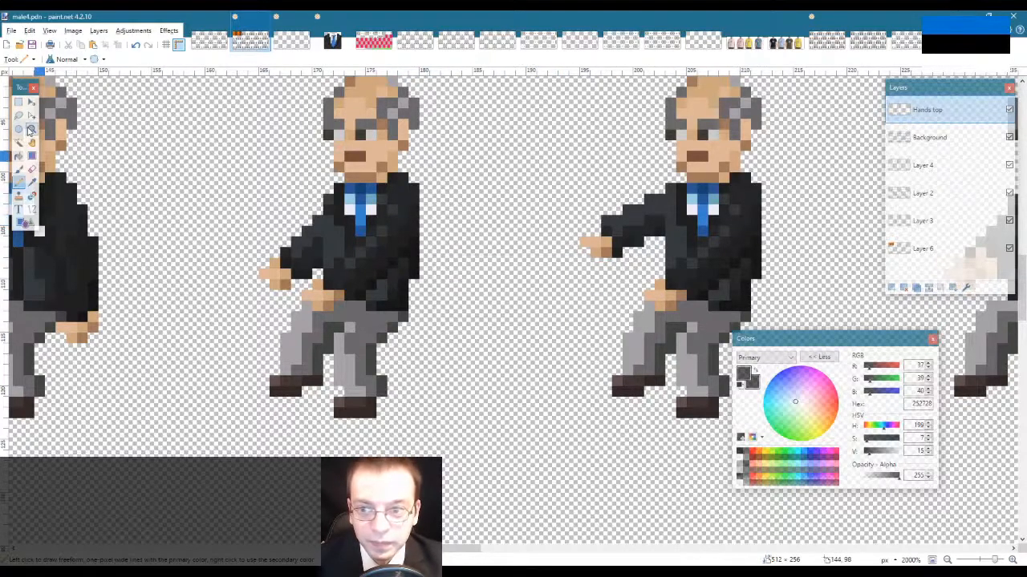
right_click(365, 222)
right_click(408, 289)
right_click(407, 291)
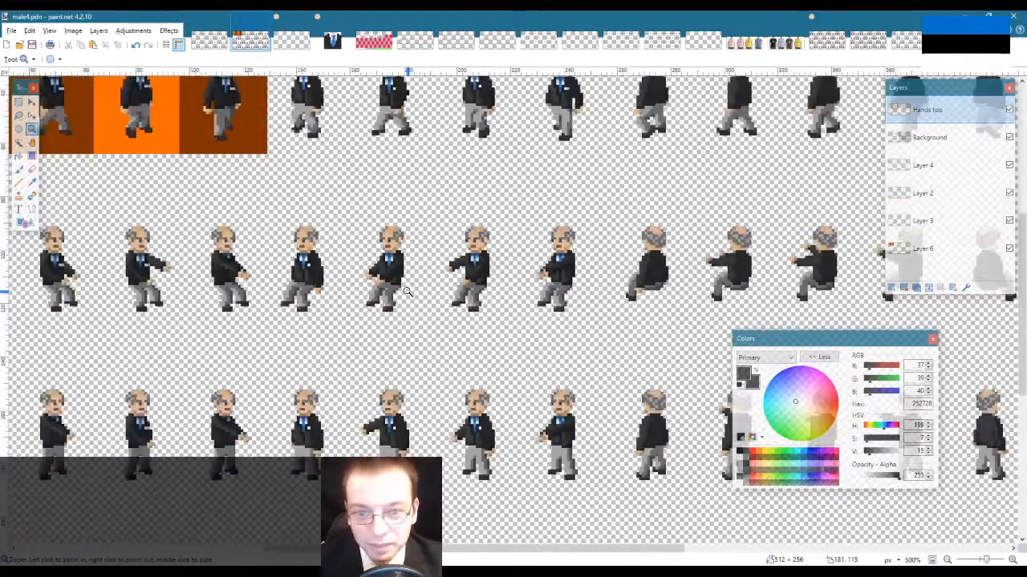
right_click(490, 352)
right_click(548, 356)
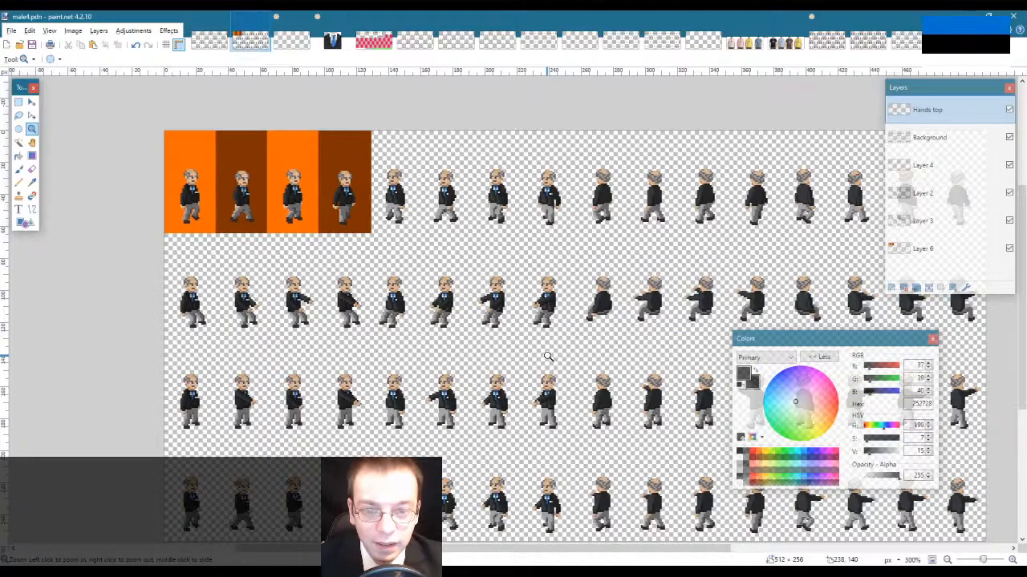
Step: Replace the contents of Layer 1 in male4.png with a copy of the entire Background layer from male4.pdn
click(921, 137)
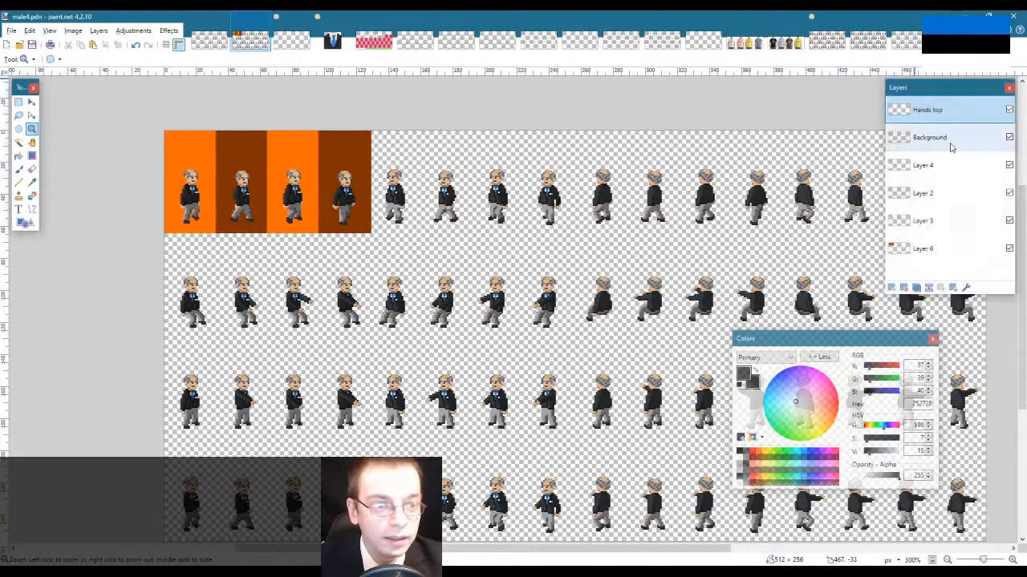
key(ctrl+a)
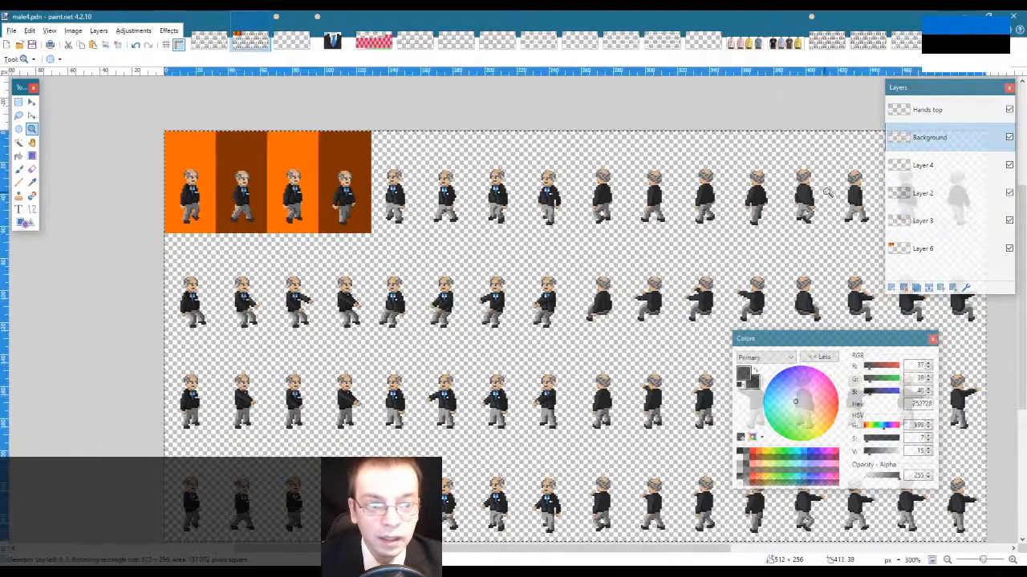
click(831, 38)
click(871, 39)
click(907, 40)
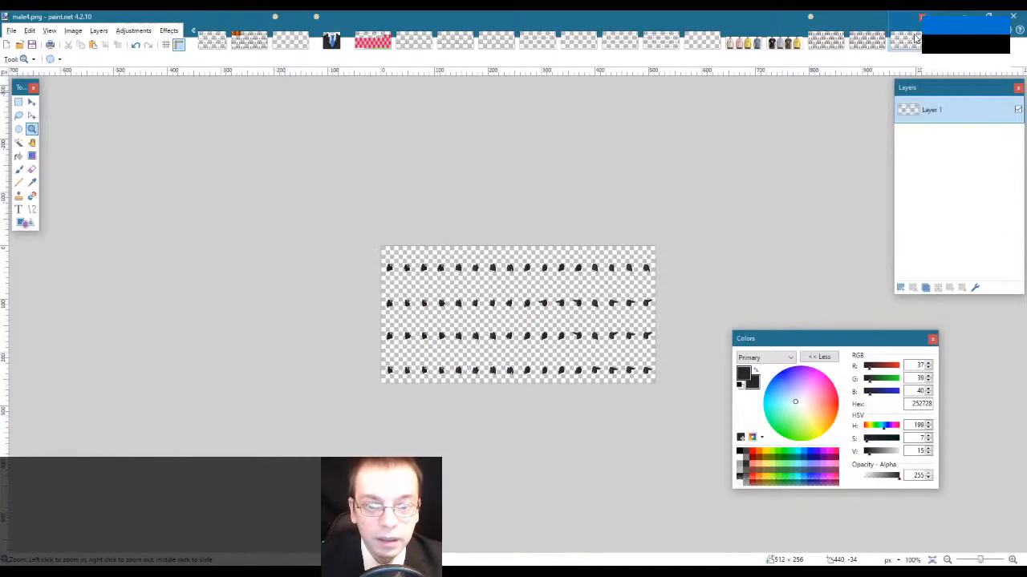
key(ctrl+a)
key(s)
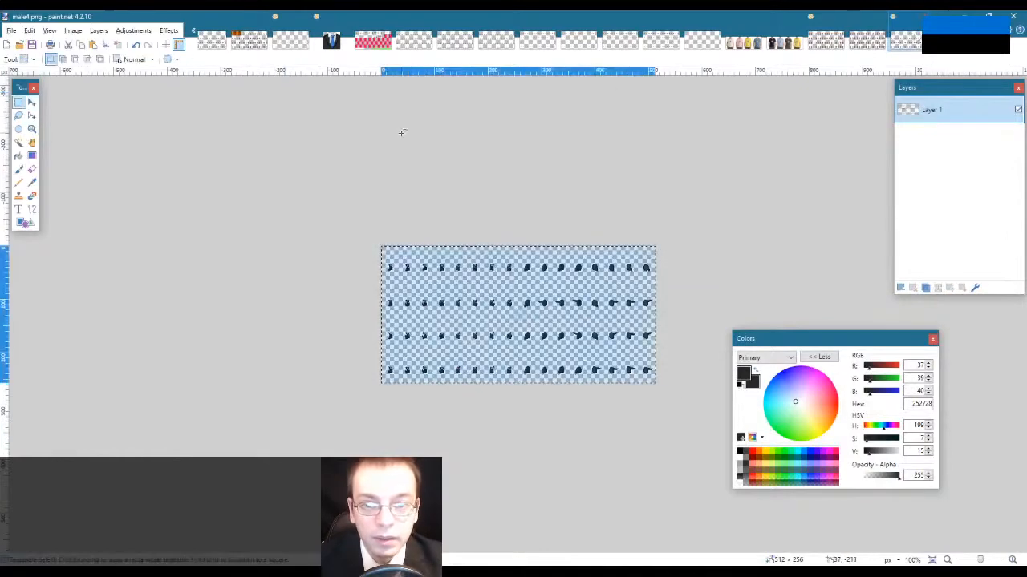
key(ctrl+d)
Step: Copy the entire Hands top layer from male4.pdn into male4.png as a new layer and merge it down into Layer 1
click(248, 40)
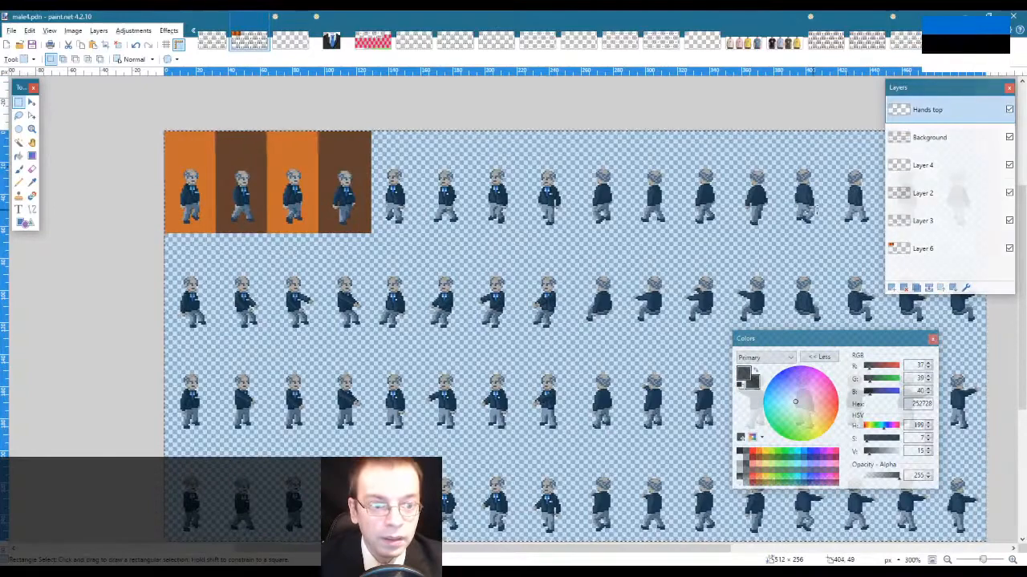
click(906, 41)
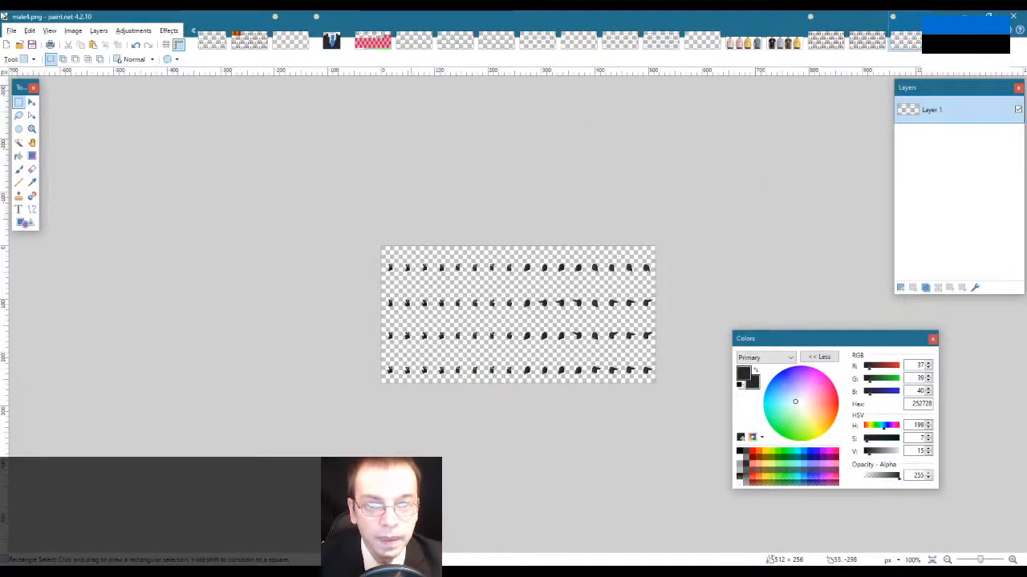
click(29, 31)
click(75, 124)
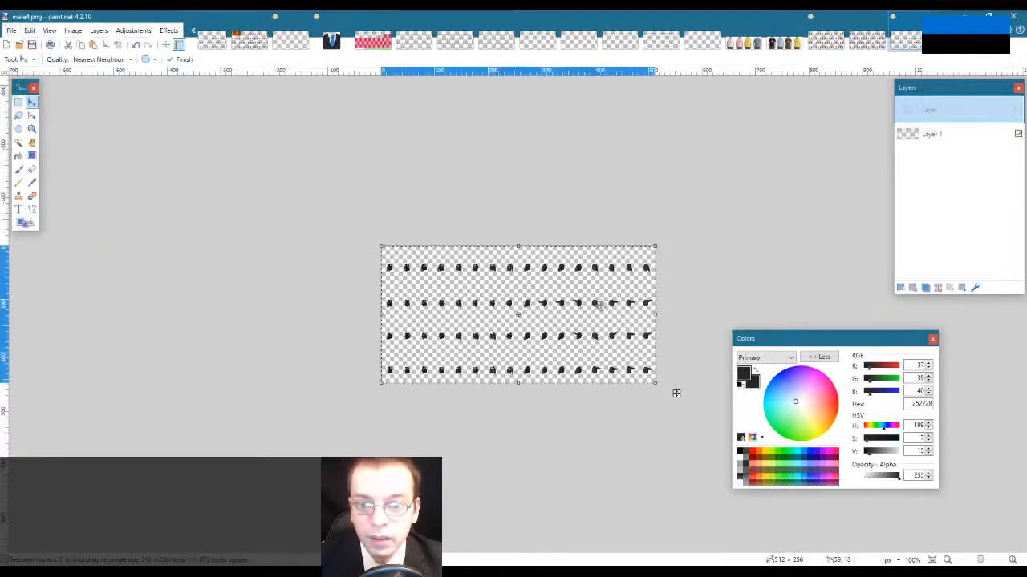
key(s)
click(938, 289)
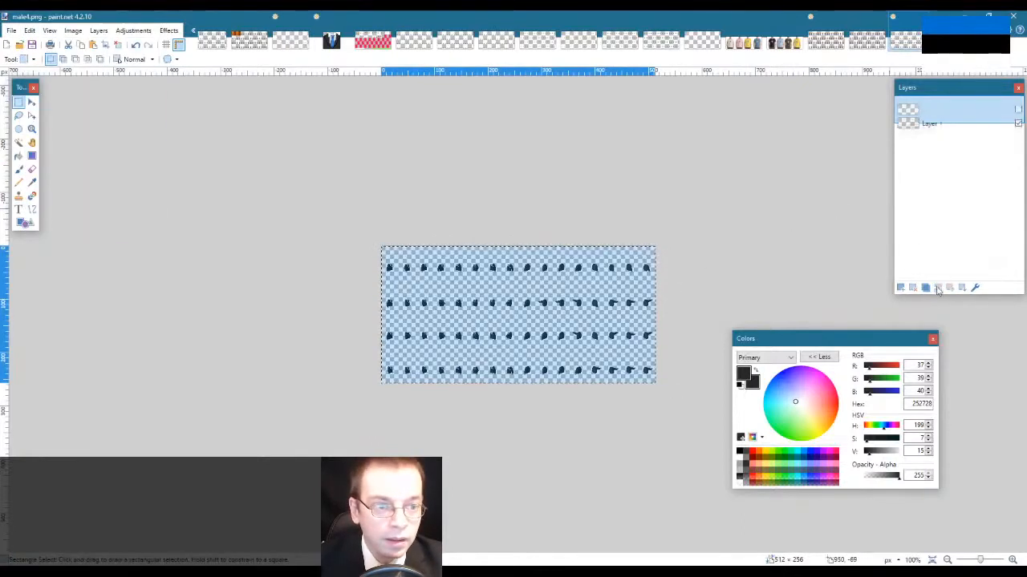
key(ctrl+d)
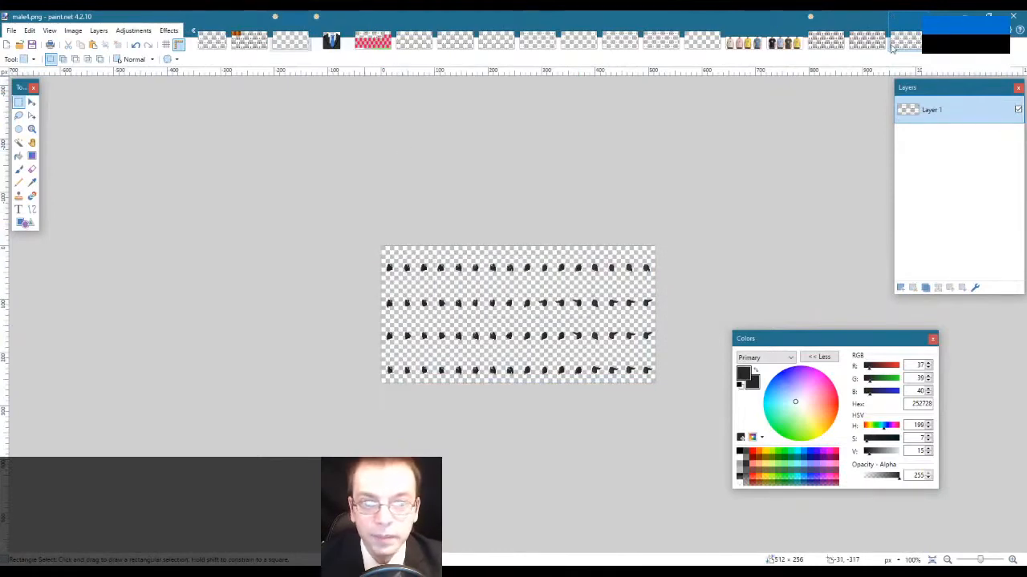
Step: Copy the entire Layer 4 from male4.pdn into Layer 1 of the separate male4.png hands sheet and clear the selection
click(261, 41)
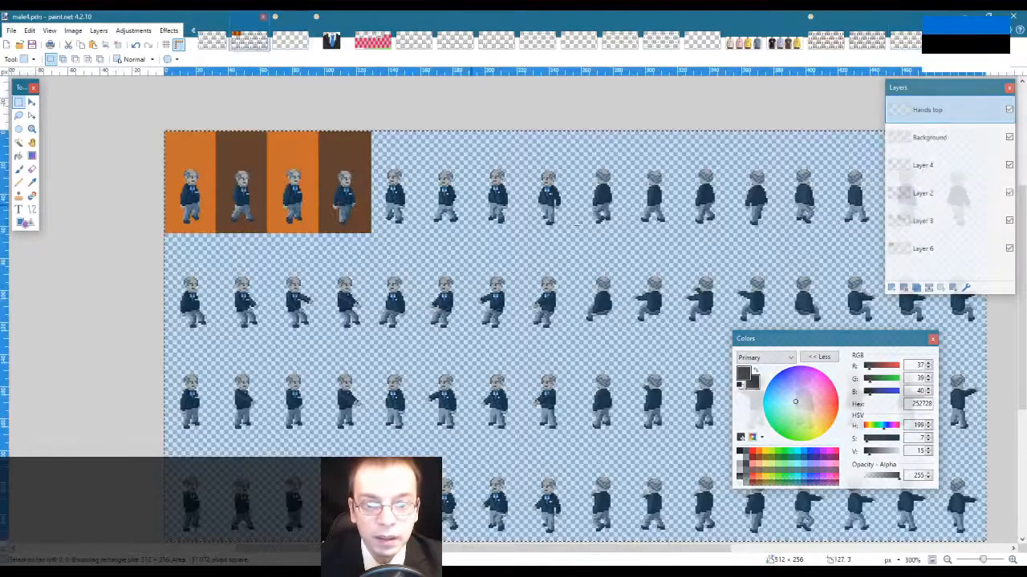
click(949, 163)
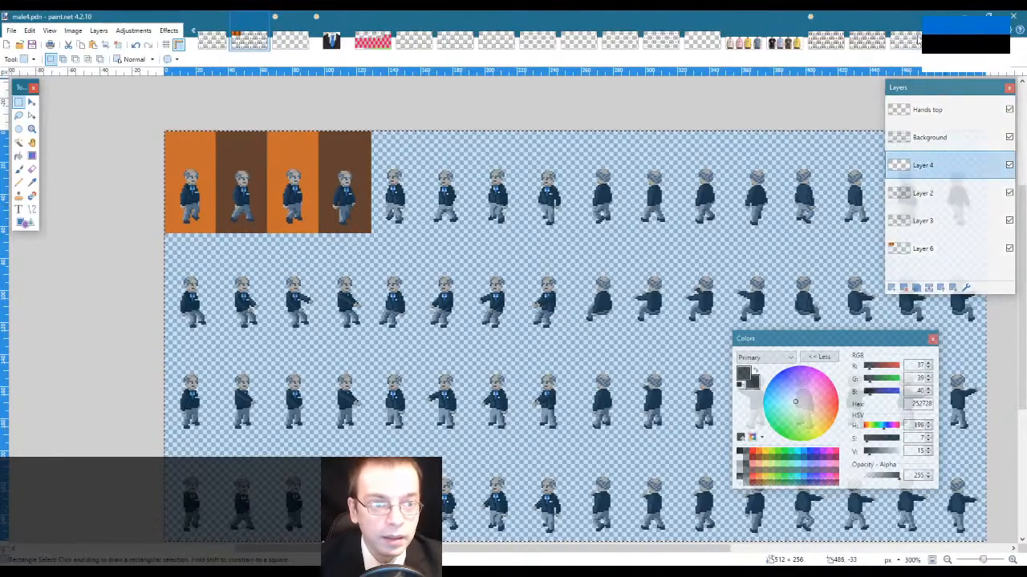
click(907, 41)
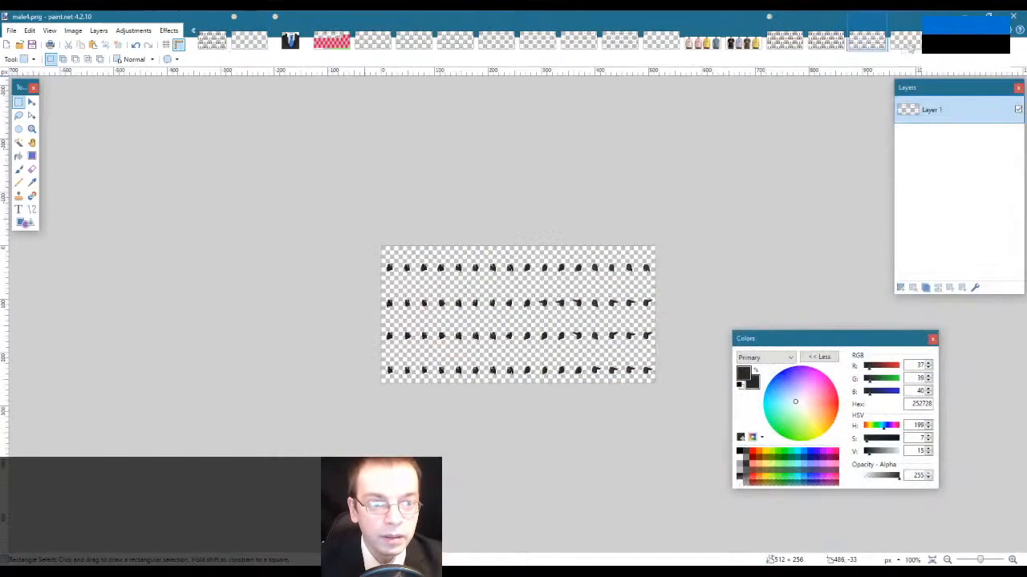
click(909, 48)
key(ctrl+v)
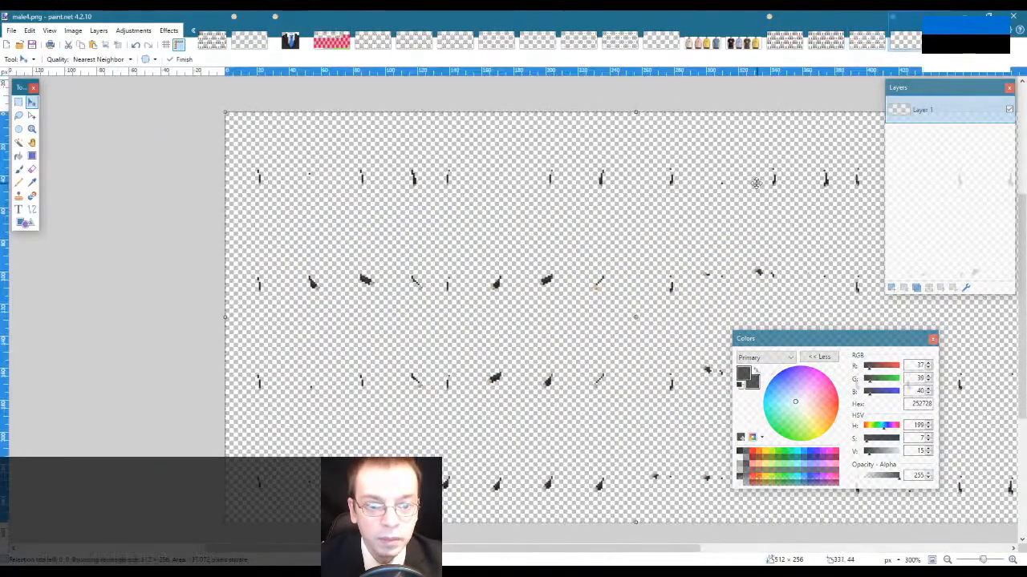
key(s)
click(655, 186)
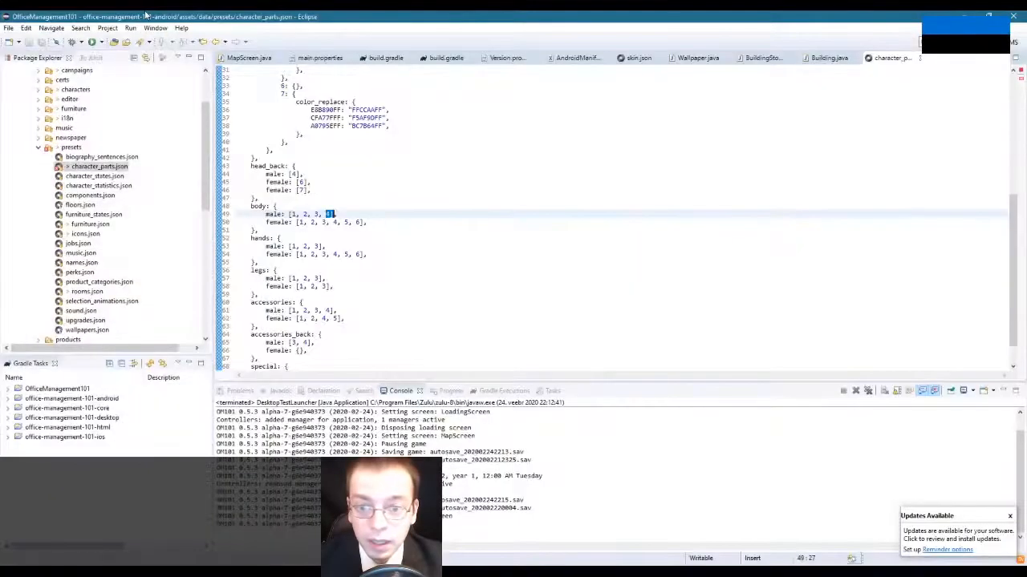
Step: Switch to Eclipse, launch the game with DesktopTestLauncher and continue the saved game
click(100, 44)
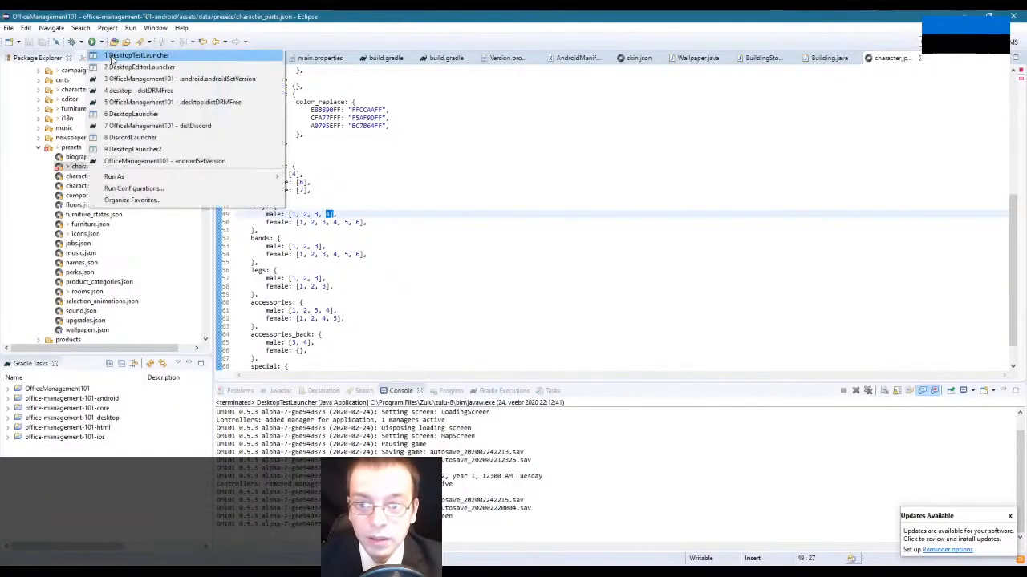
click(112, 61)
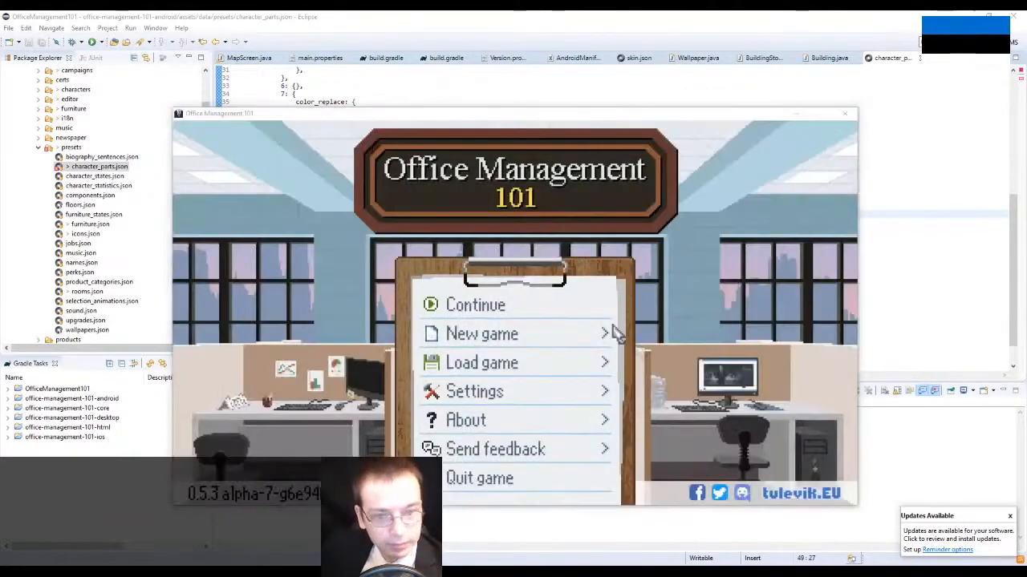
click(494, 340)
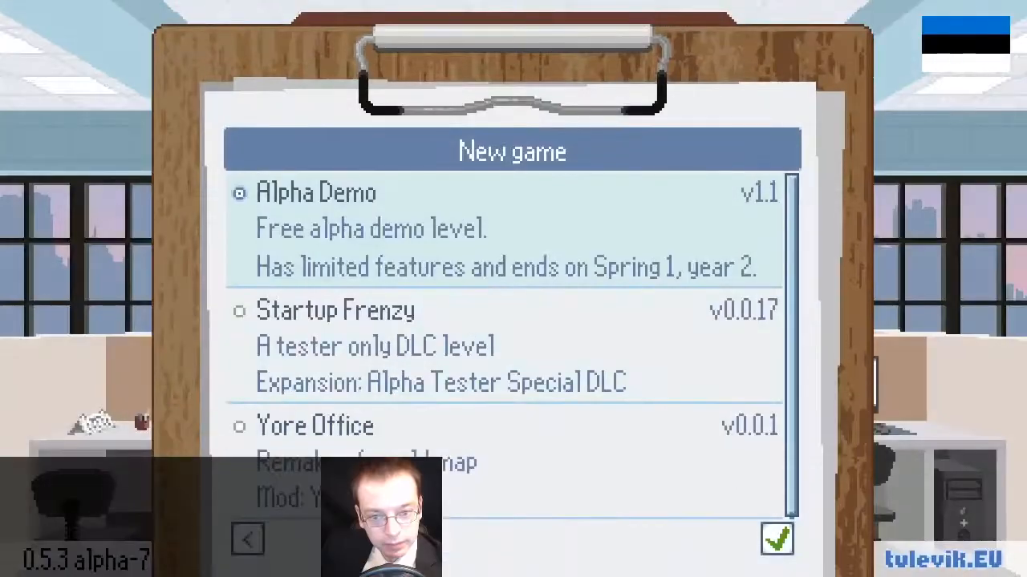
click(252, 541)
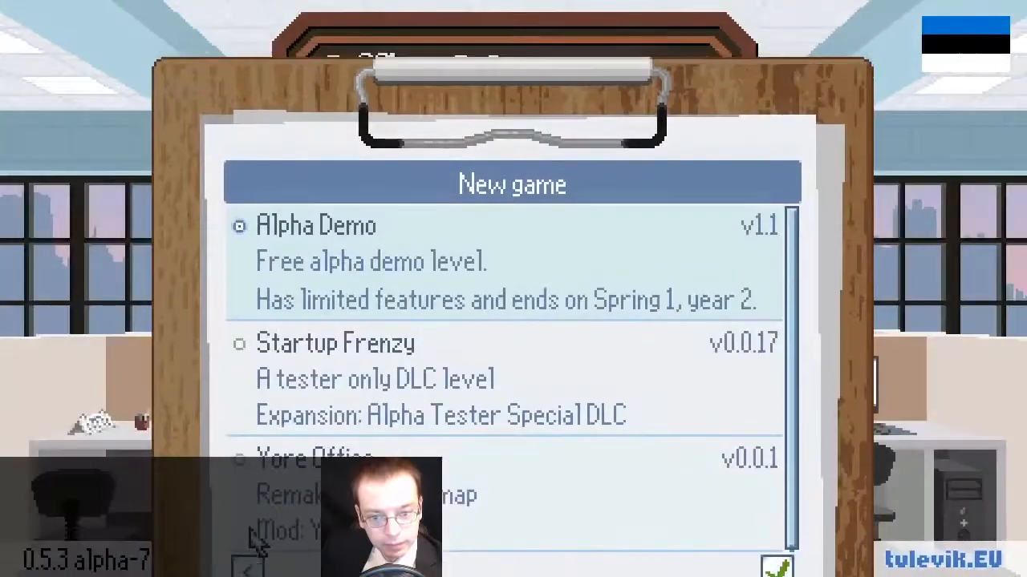
click(438, 279)
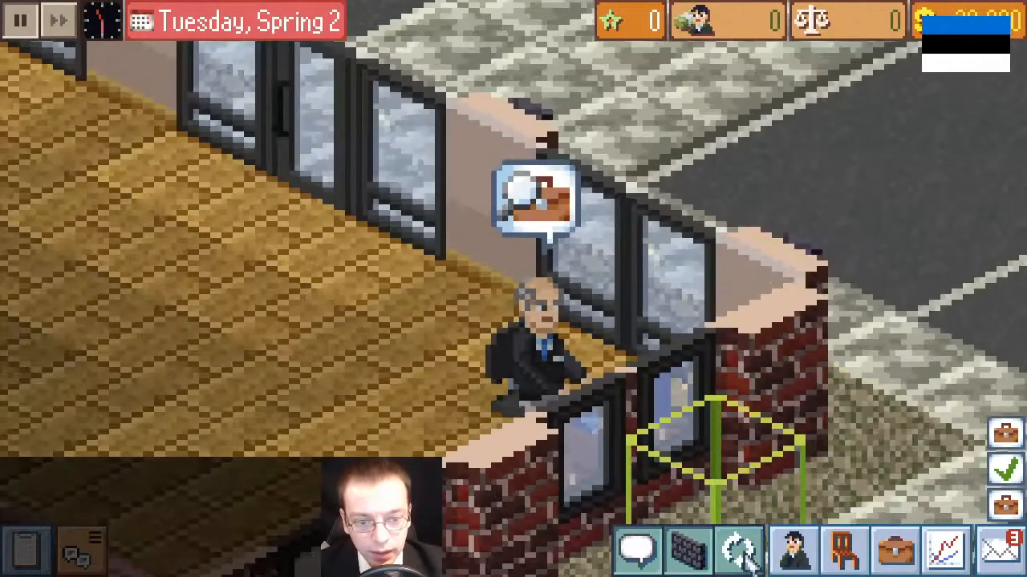
Step: Examine the seated elderly man's suit and arms from another map rotation with the walls lowered
click(739, 550)
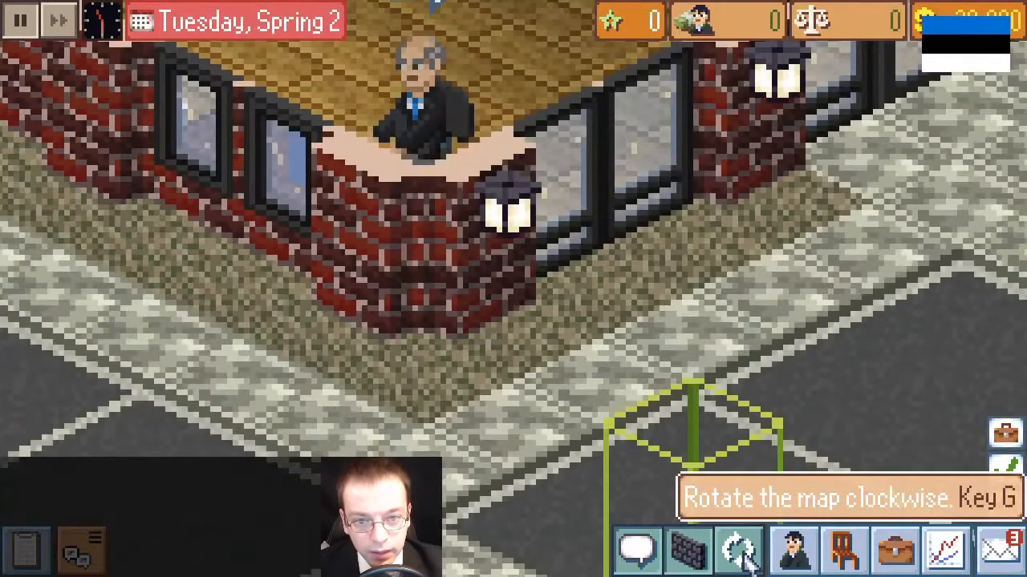
scroll(523, 277, up, 1)
scroll(554, 180, down, 1)
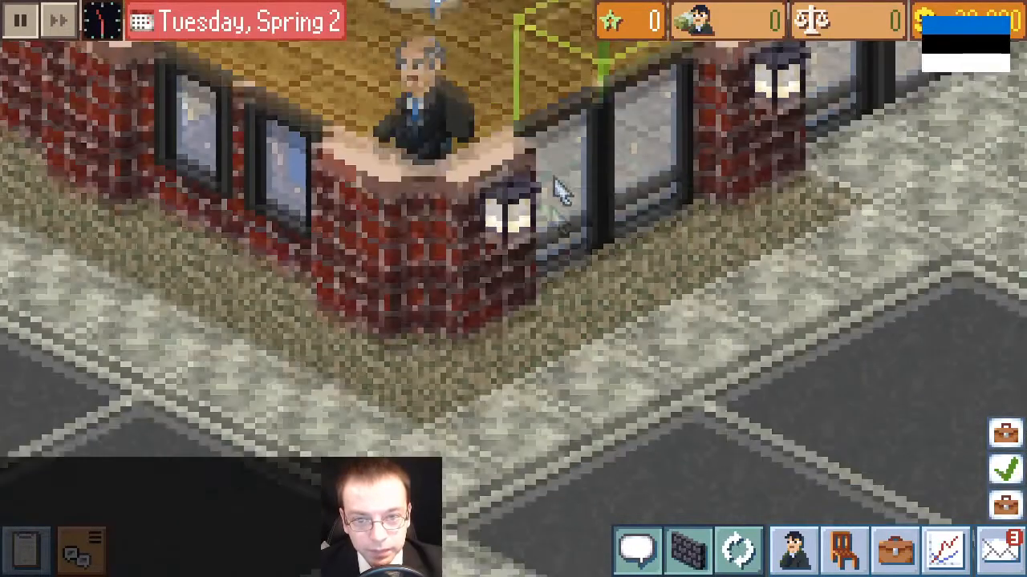
drag(555, 162, 548, 403)
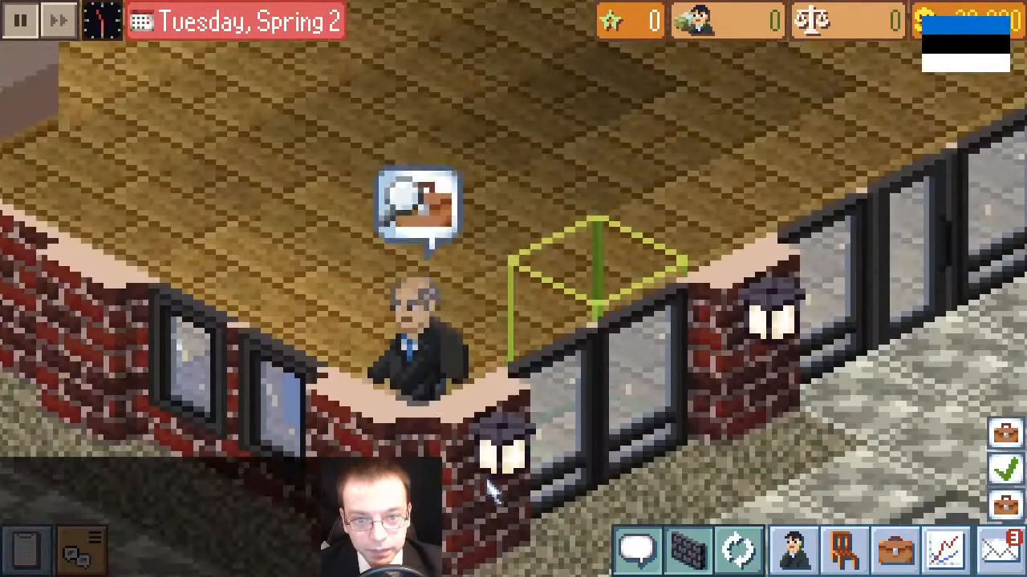
click(737, 551)
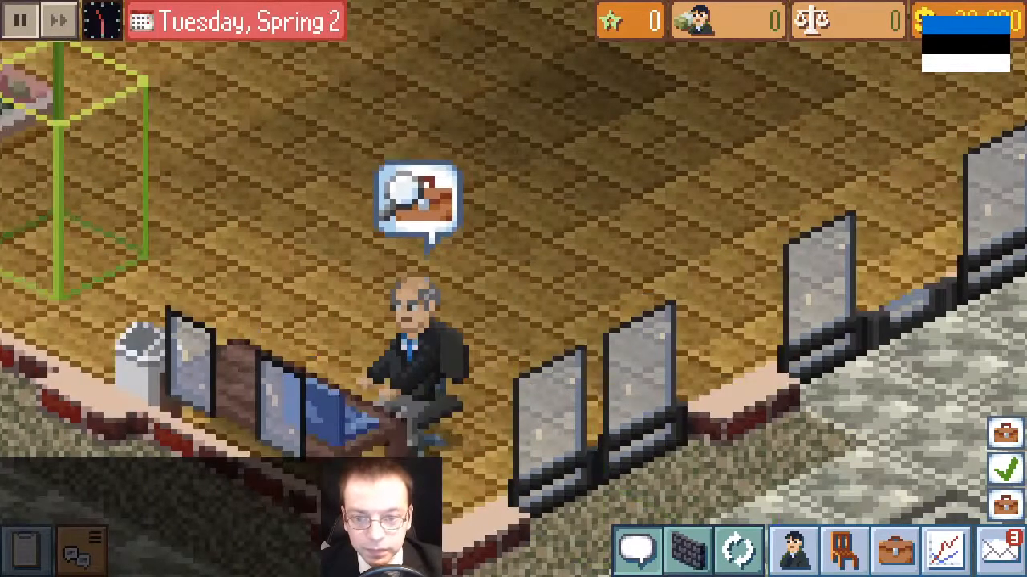
Step: Let the game run, pause it while the elderly man walks and examine his suit from several map rotations
click(21, 21)
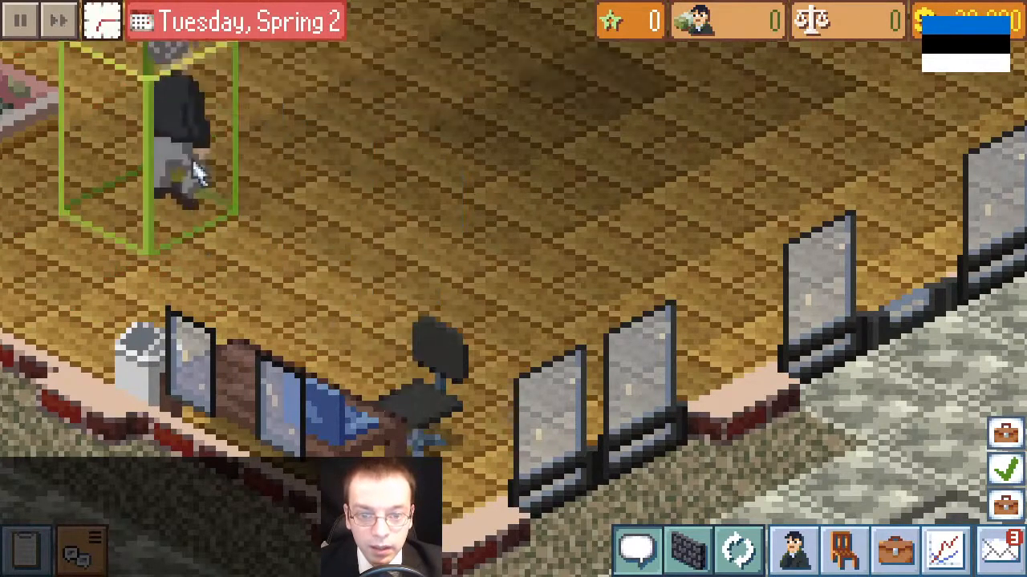
drag(300, 239, 726, 576)
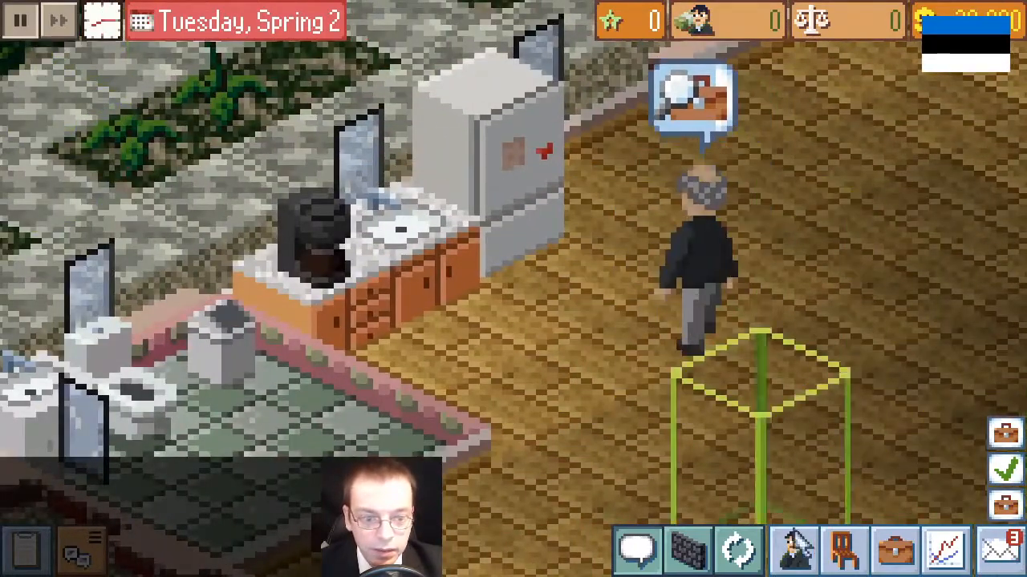
click(738, 551)
click(744, 555)
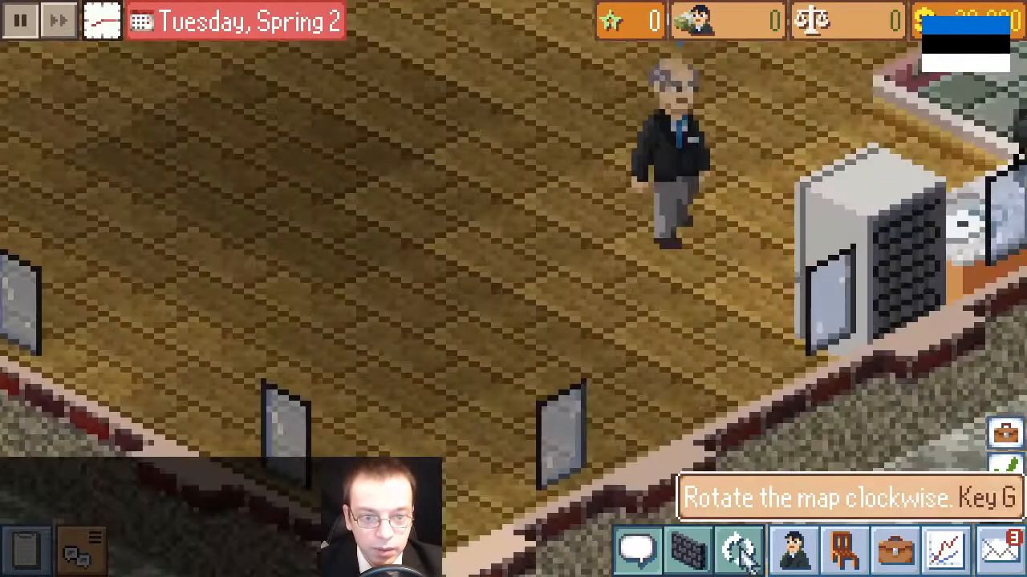
drag(375, 165, 105, 306)
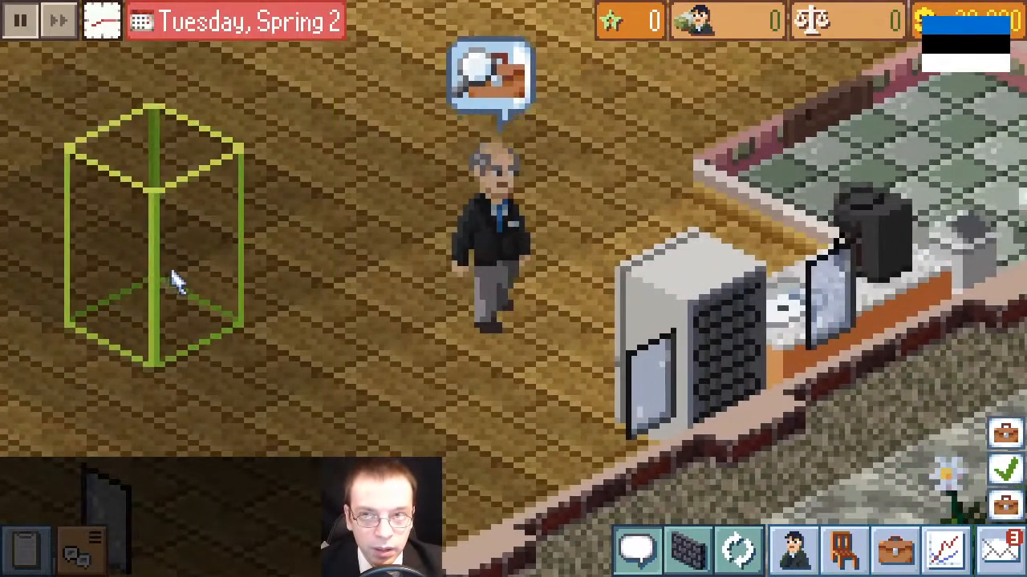
click(738, 550)
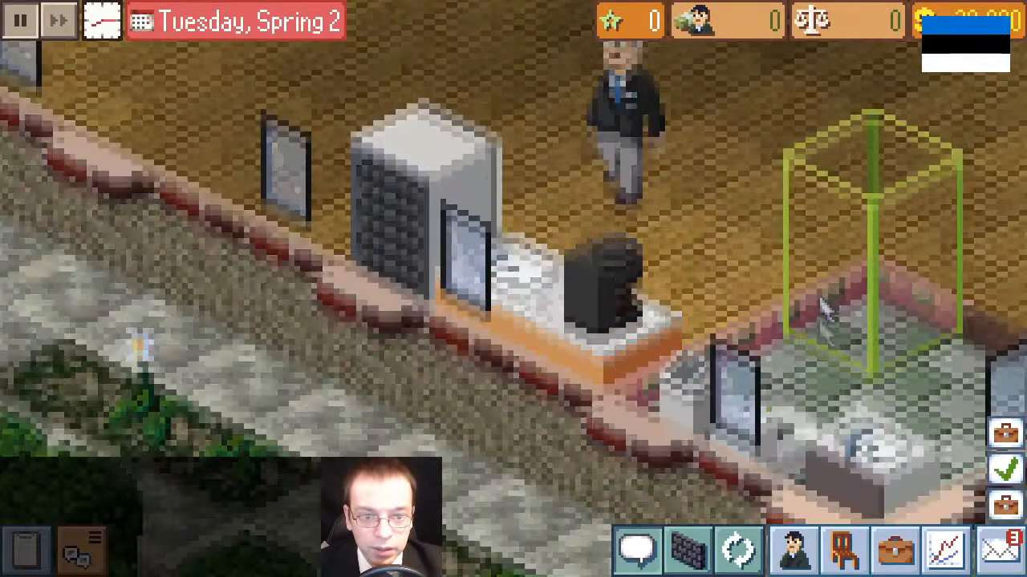
drag(821, 298, 794, 413)
drag(798, 320, 622, 406)
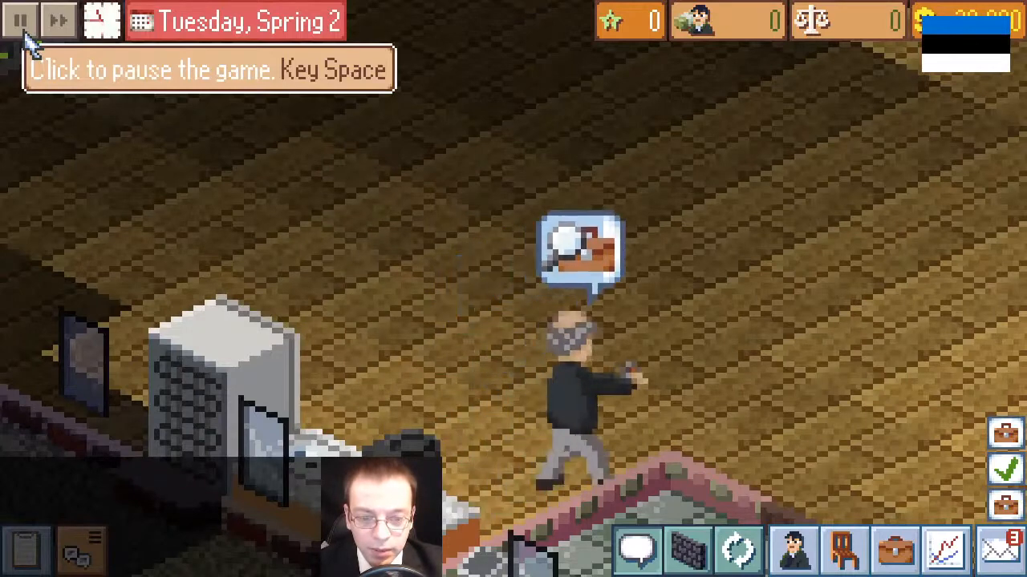
Step: Pause the game while the elderly man walks with one arm extended and examine his sleeve from other map rotations
click(22, 30)
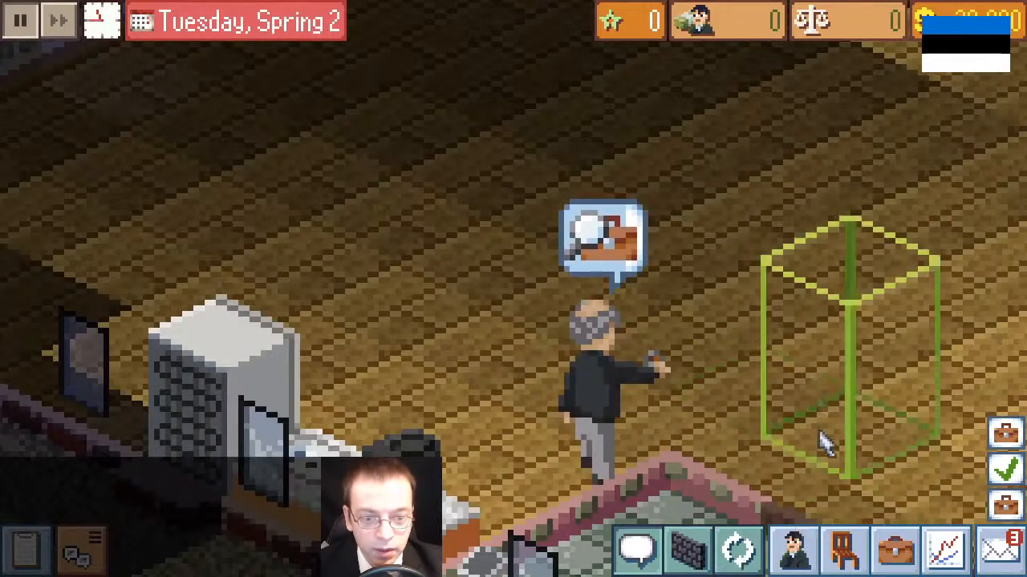
click(738, 552)
click(738, 551)
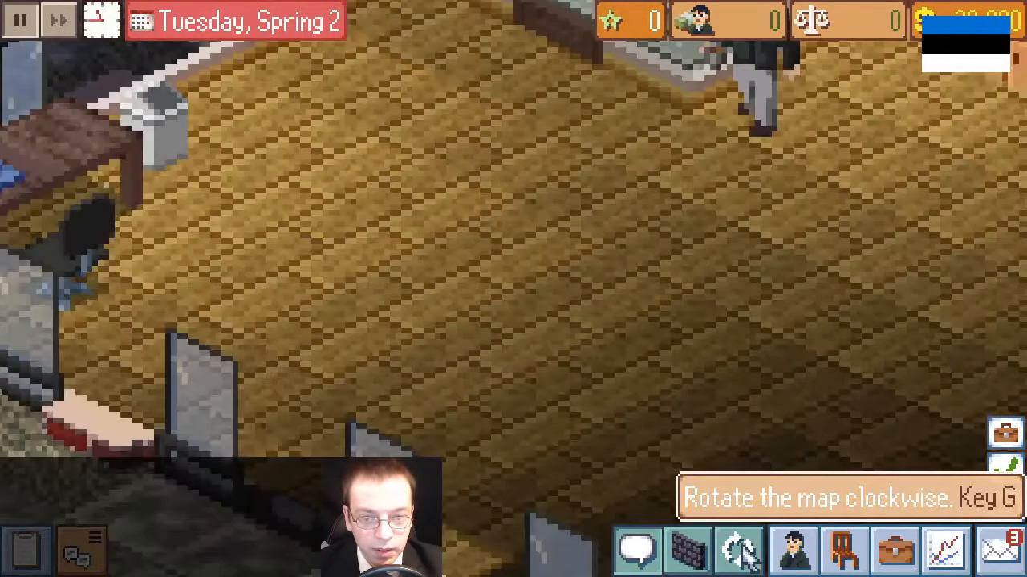
key(g)
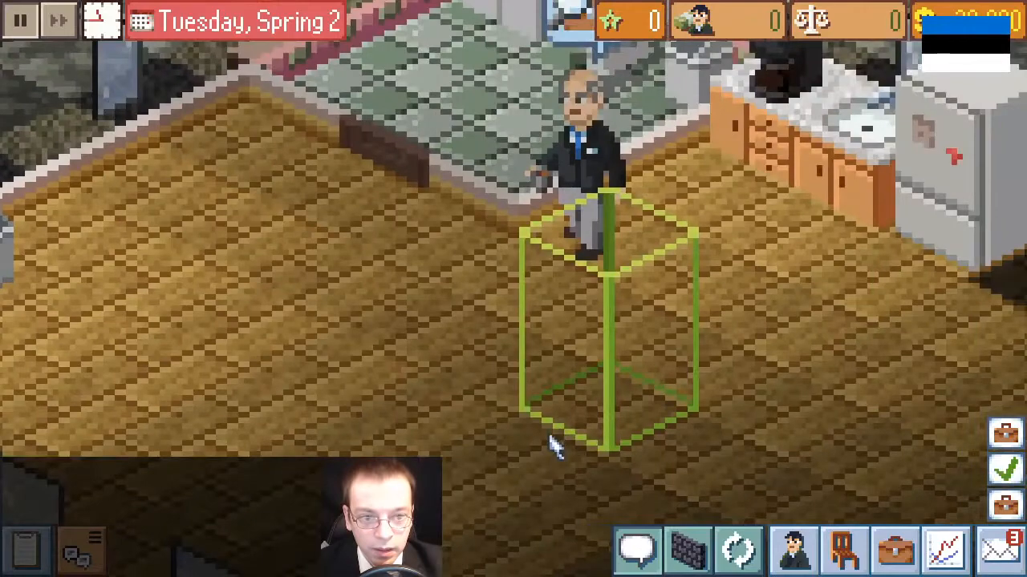
Step: Let the game advance and examine the elderly man's arms from several map rotations and back at his desk
click(22, 32)
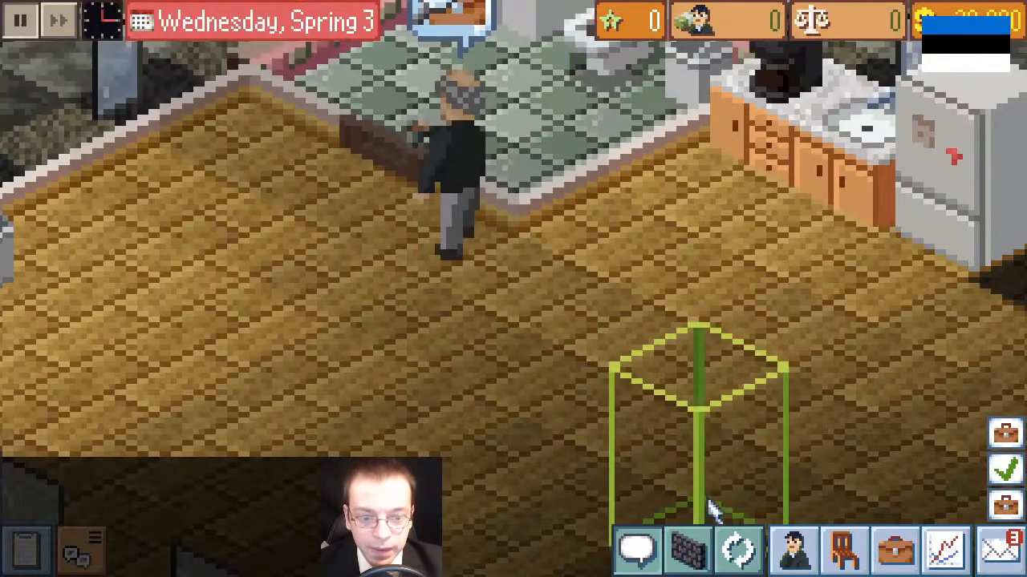
click(742, 553)
click(742, 553)
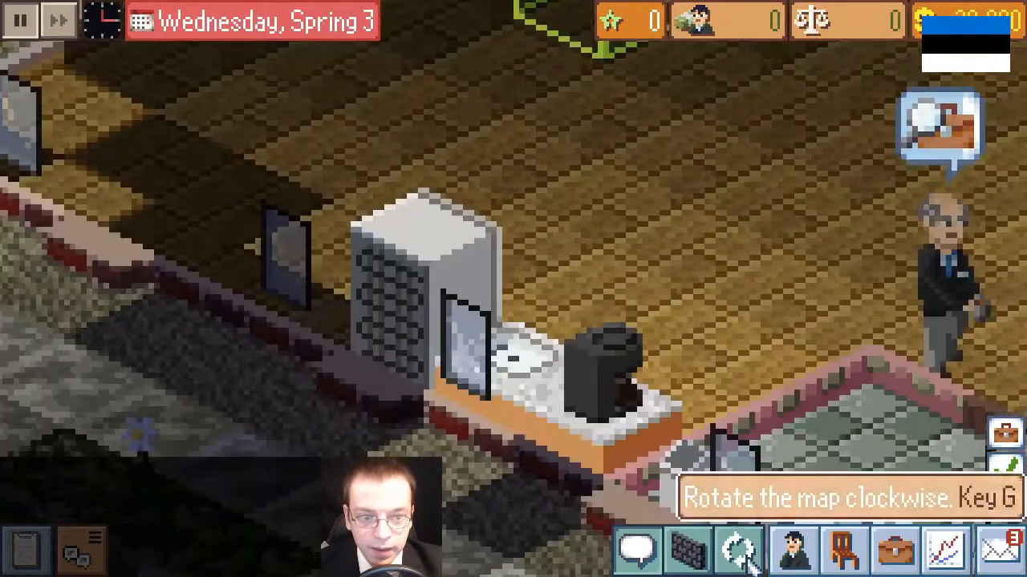
click(754, 555)
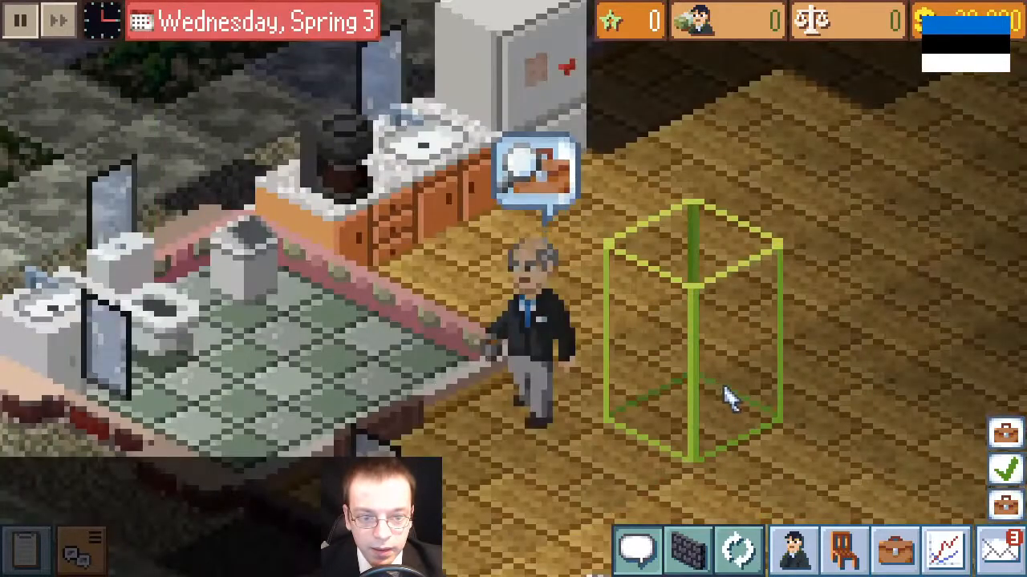
drag(413, 289, 153, 128)
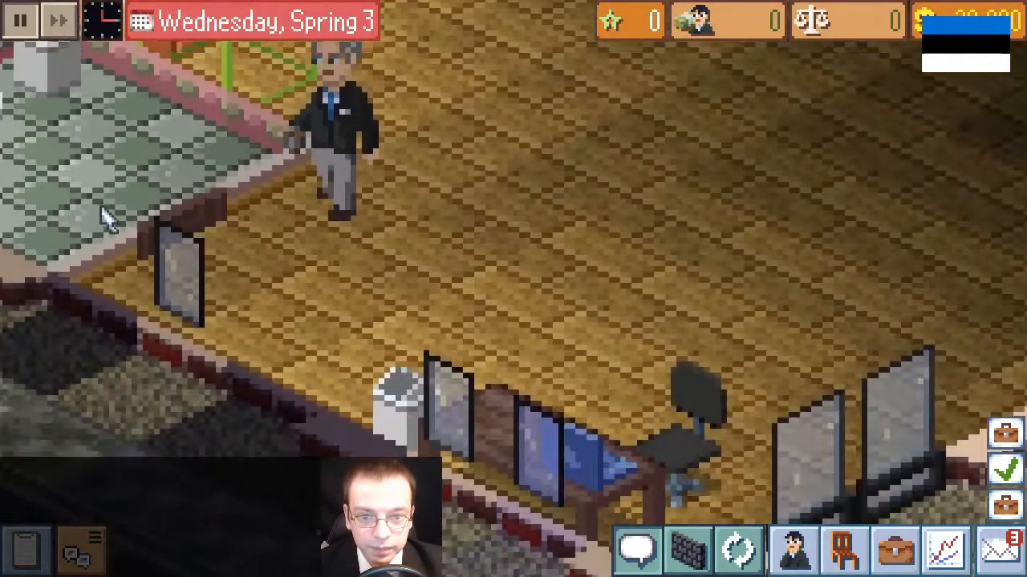
drag(276, 211, 266, 278)
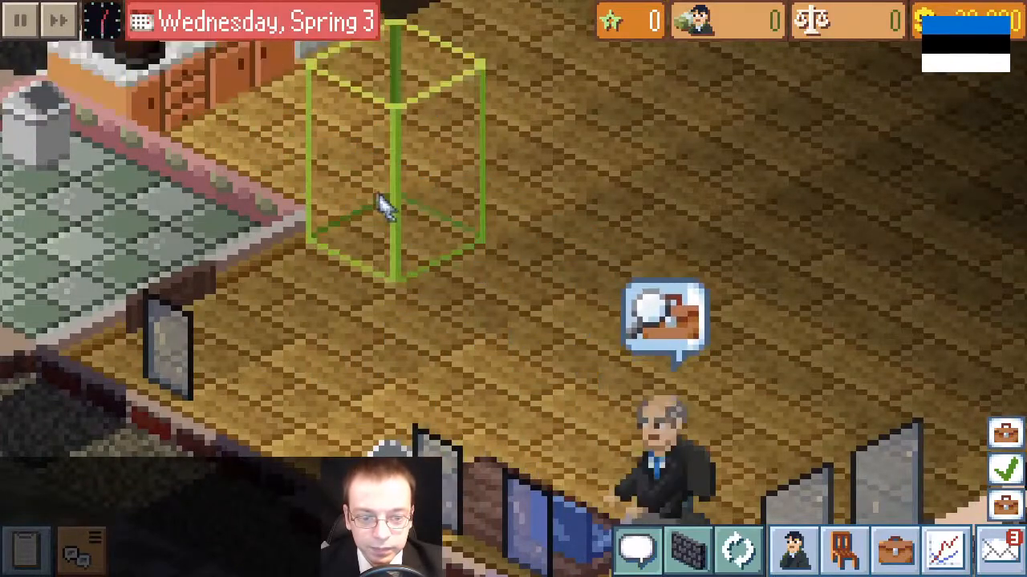
drag(377, 206, 161, 34)
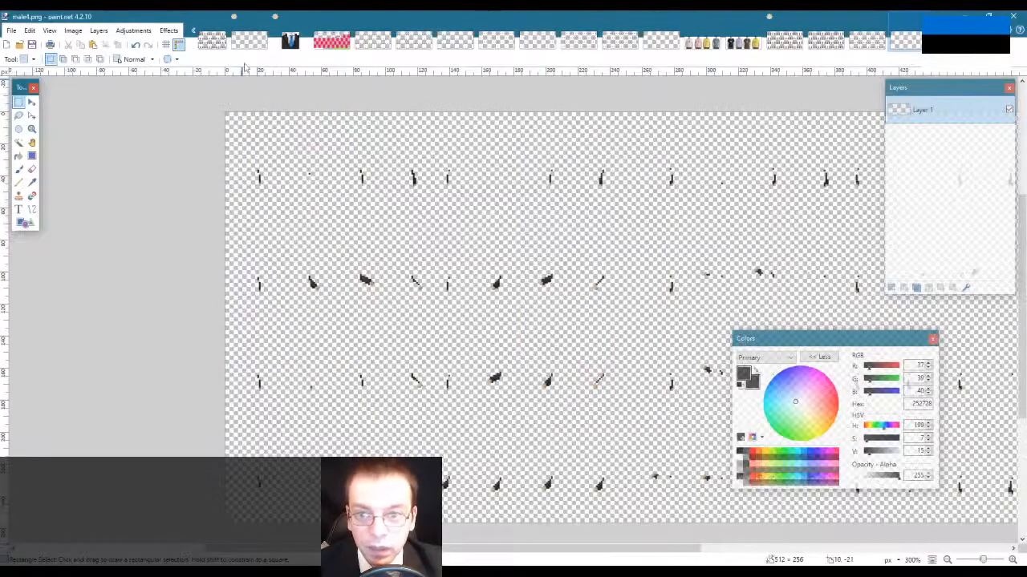
Step: Switch to paint.net, close om101_launcher.ico and both T-shirt images, and clear the selection in male4.pdn
click(250, 41)
click(193, 31)
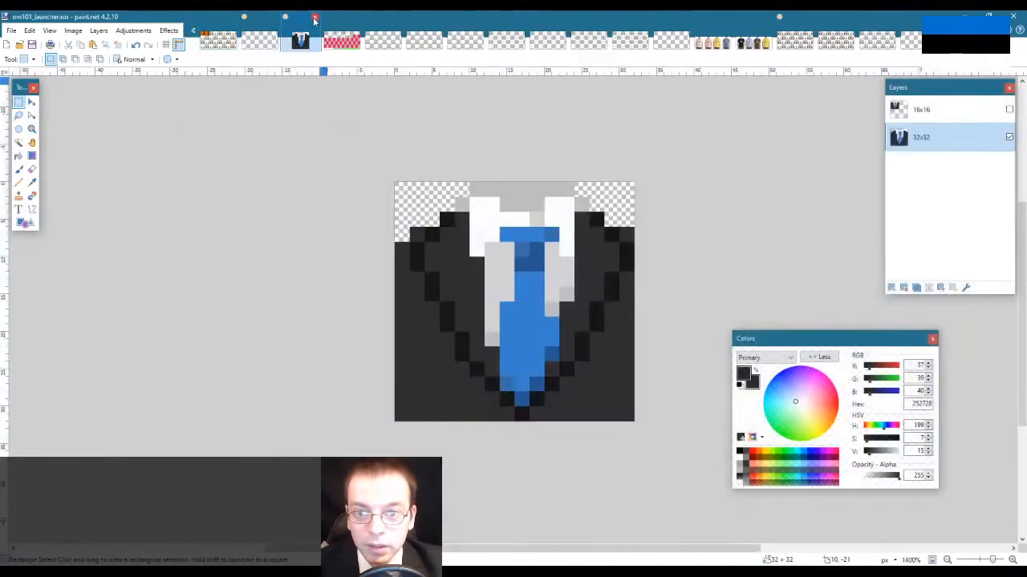
click(314, 17)
click(498, 335)
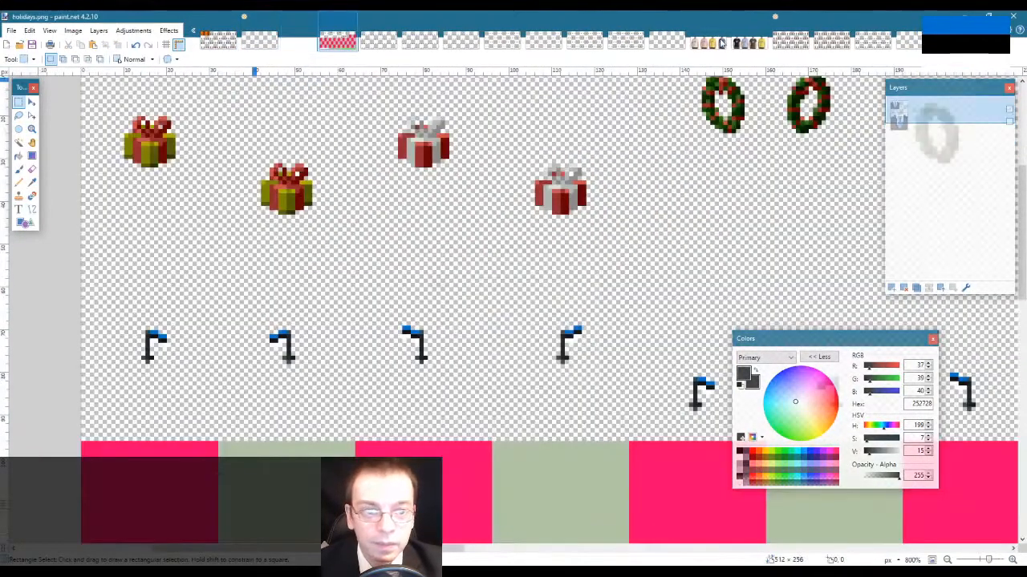
click(712, 41)
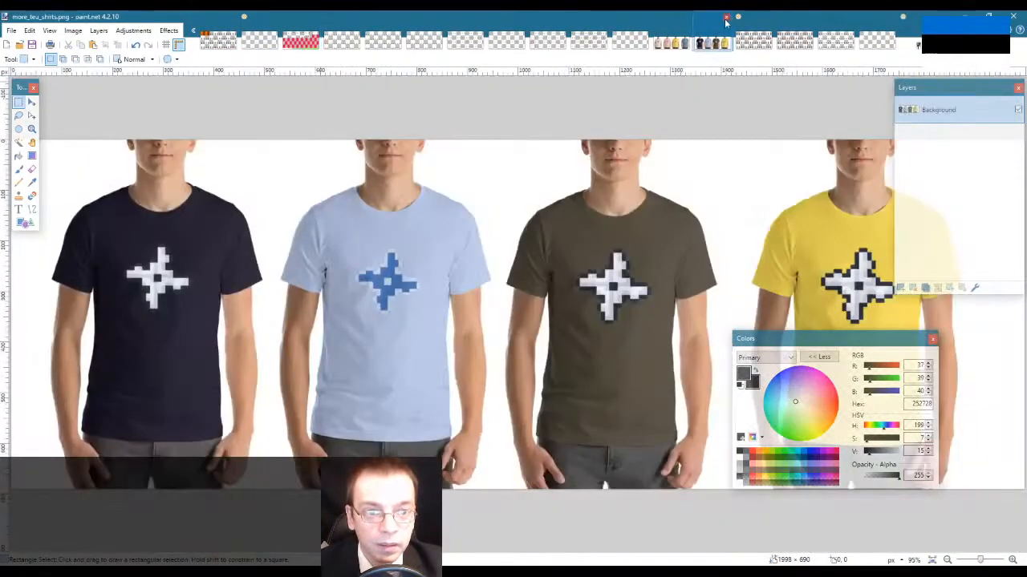
click(726, 17)
click(683, 43)
click(685, 18)
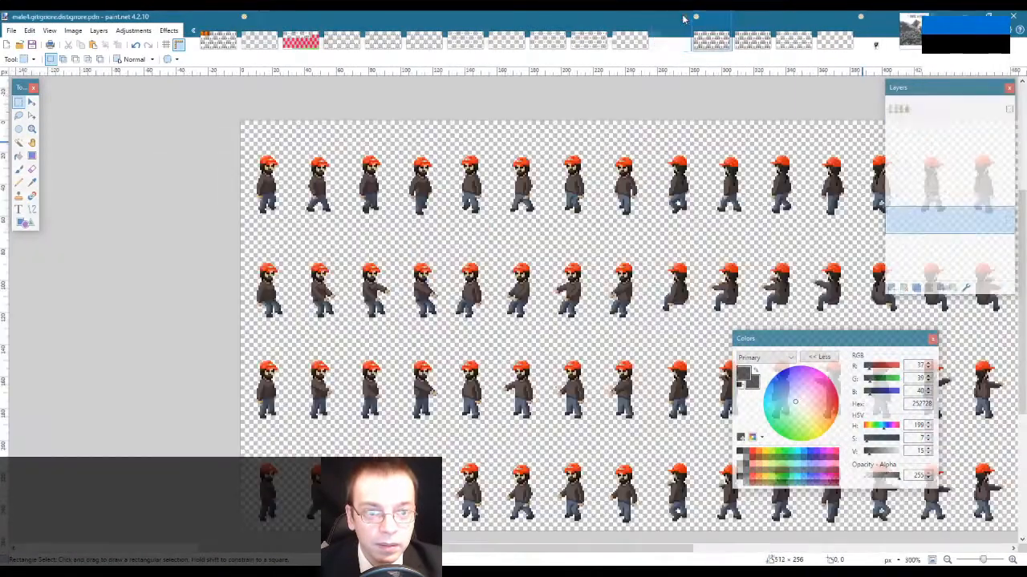
click(249, 41)
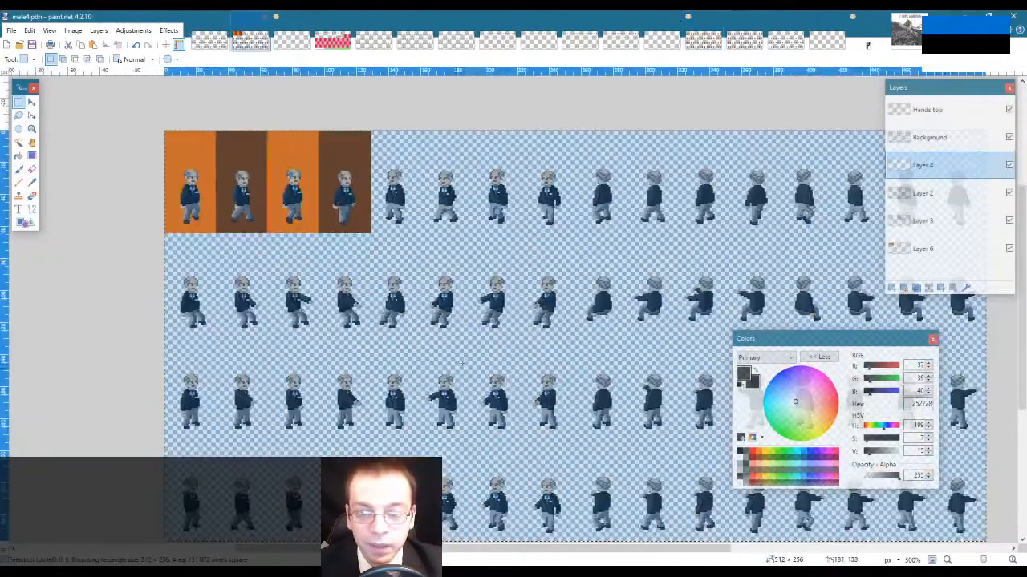
key(ctrl+d)
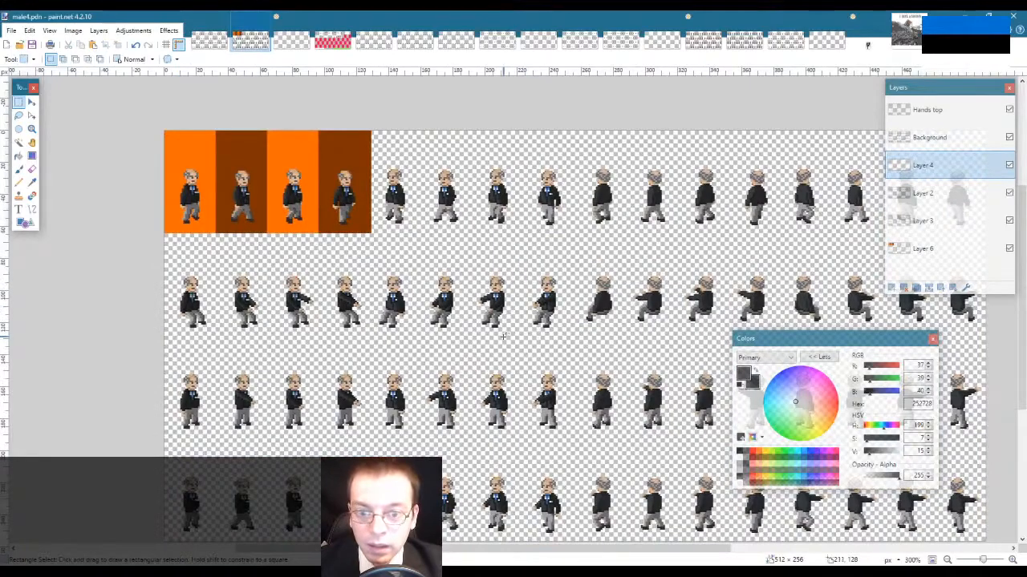
Step: On the Background layer, sample the dark grey 1F1F1F beside the seated man's shirt collar and ready the Pencil tool
click(32, 129)
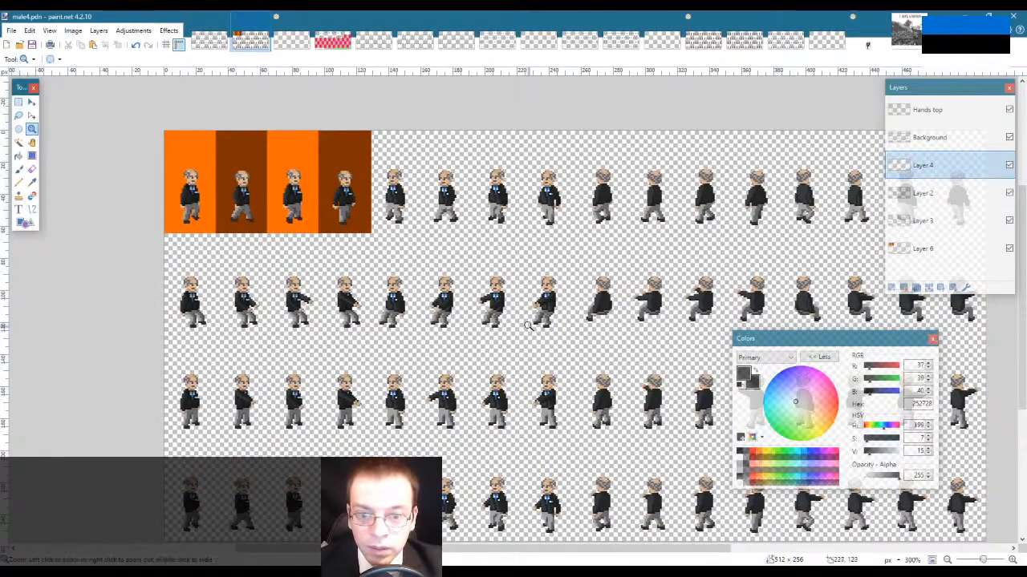
click(531, 329)
click(461, 273)
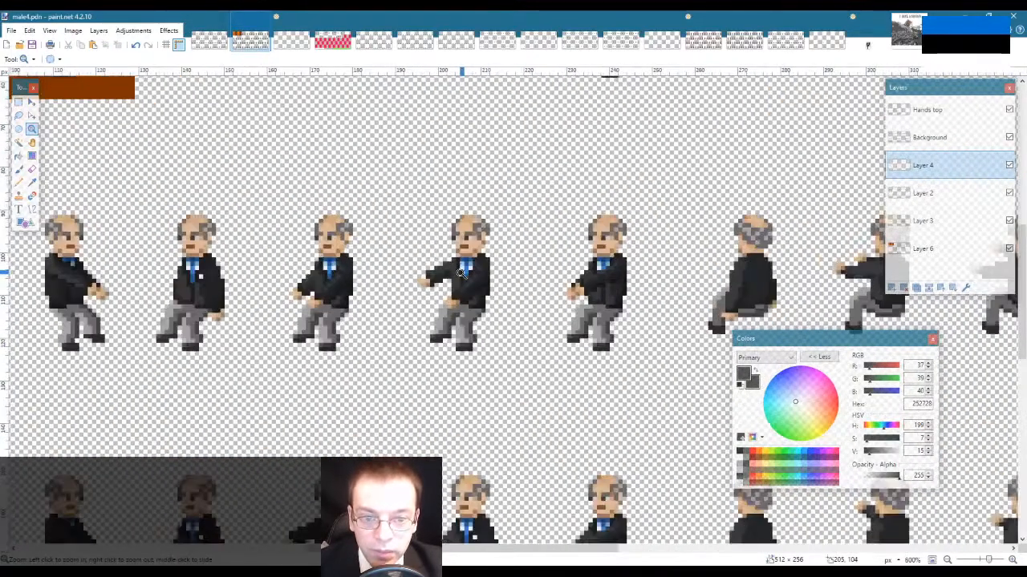
click(461, 272)
key(k)
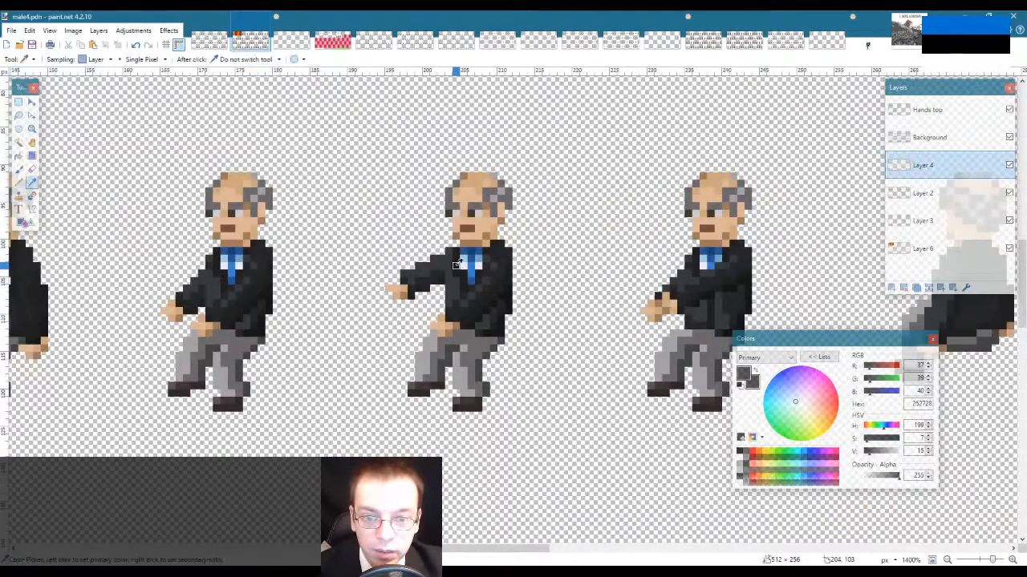
click(455, 265)
key(p)
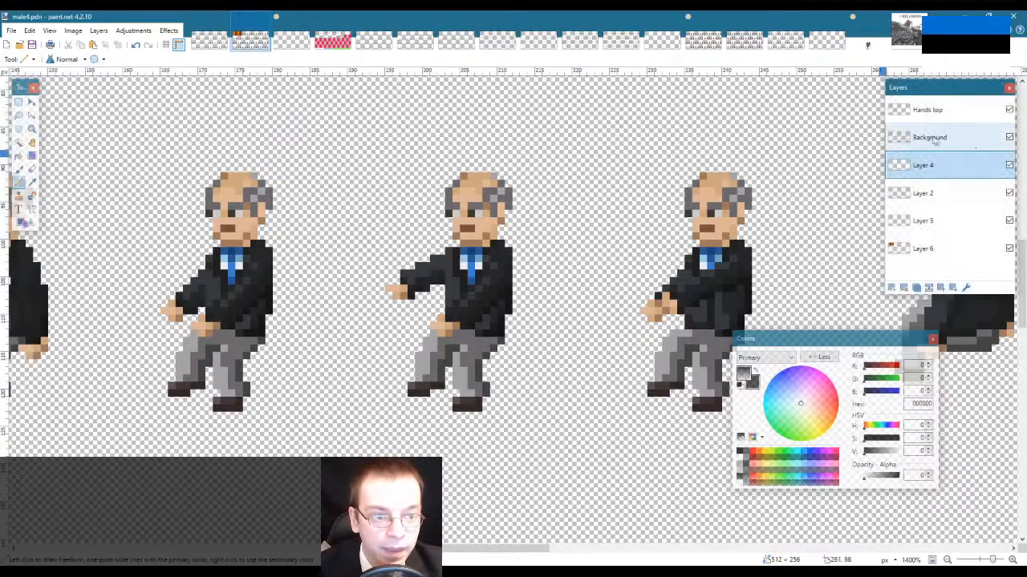
click(936, 141)
key(k)
click(455, 266)
key(p)
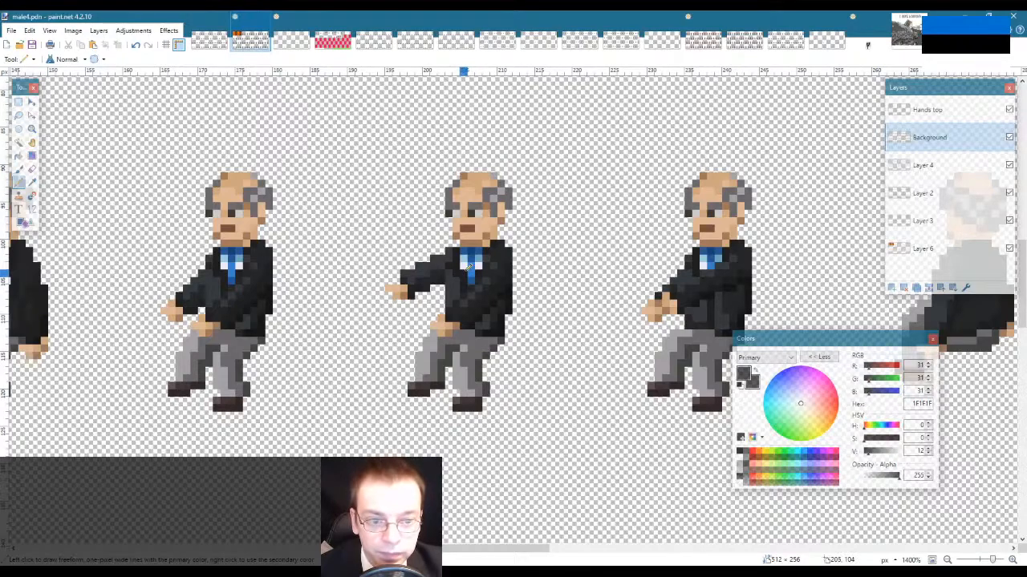
Step: Compare the elderly man's collar and jacket edges between the walking, seated and standing front-facing poses
scroll(527, 281, up, 5)
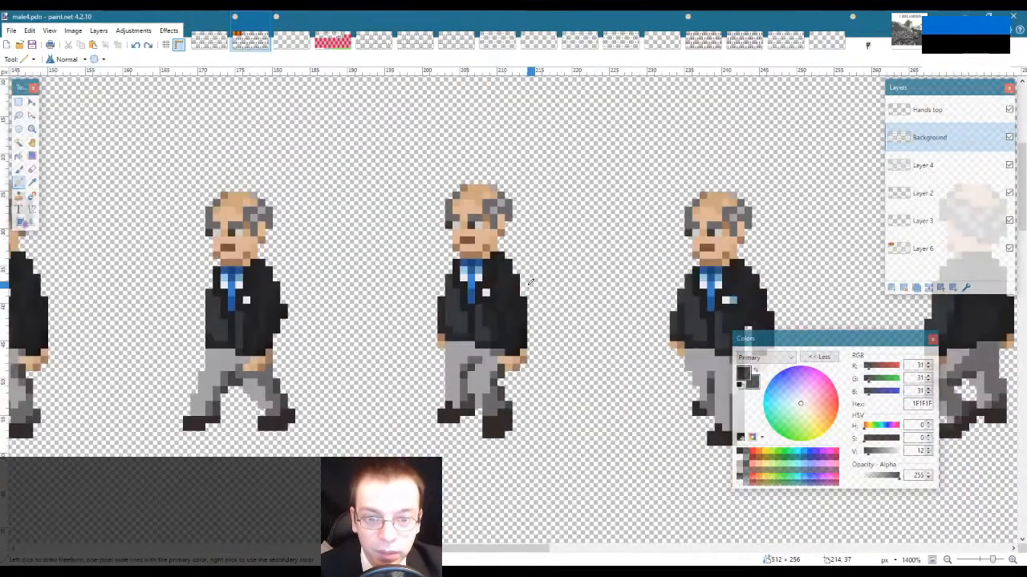
scroll(529, 282, down, 5)
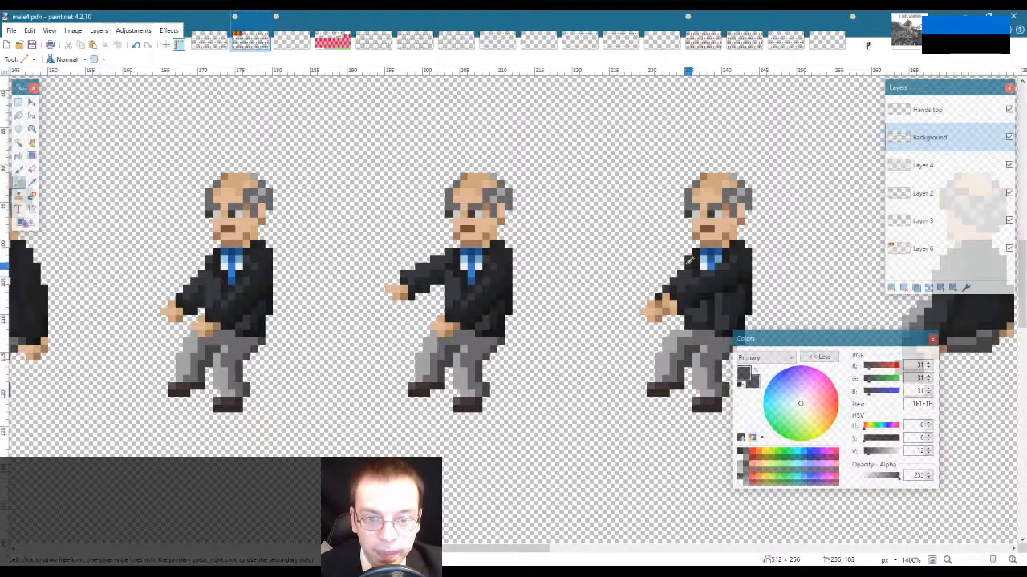
mouse_move(478, 548)
mouse_down()
mouse_move(399, 549)
mouse_move(504, 556)
mouse_move(491, 559)
mouse_up()
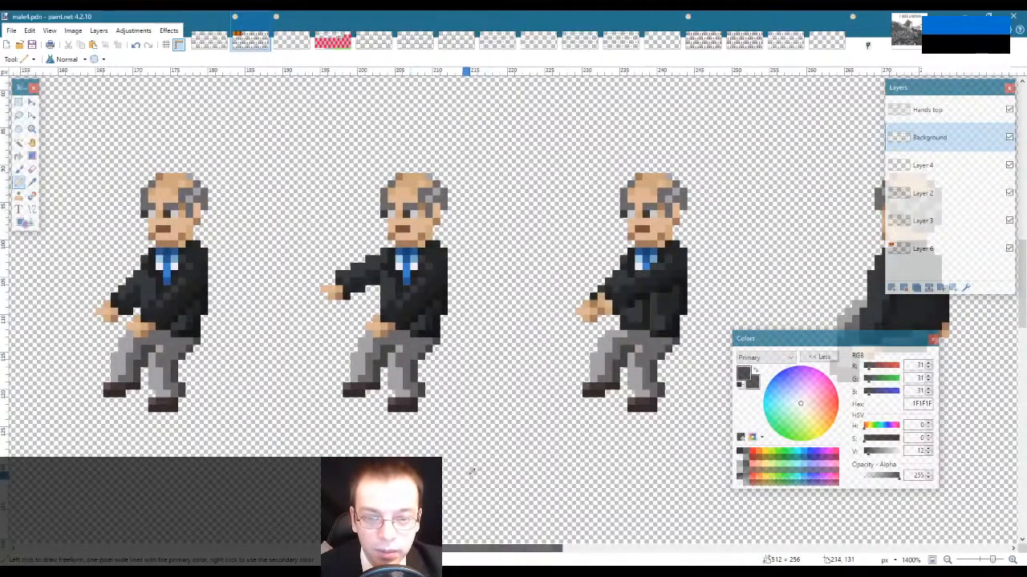
scroll(471, 472, up, 3)
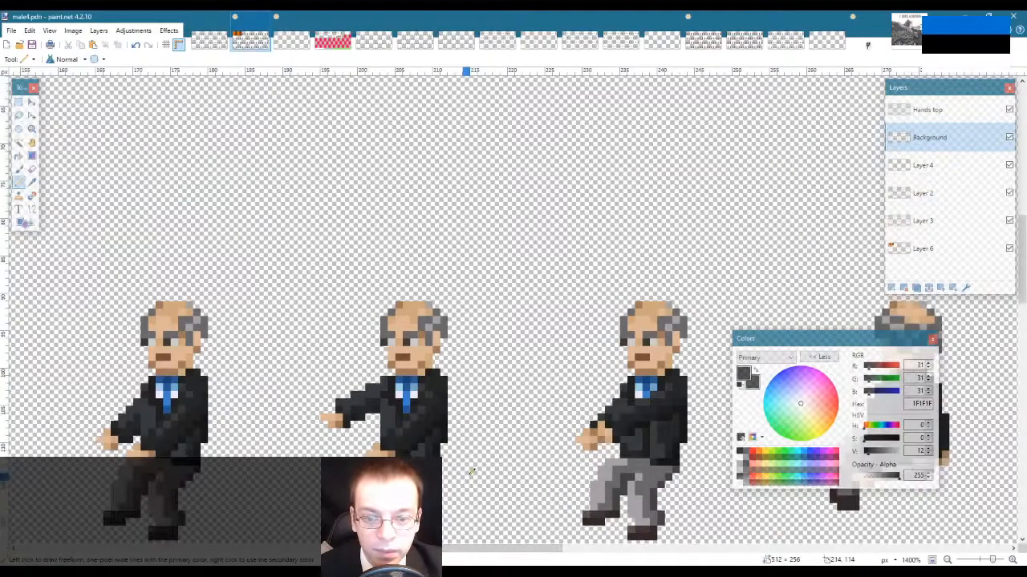
scroll(471, 472, up, 2)
scroll(471, 472, down, 6)
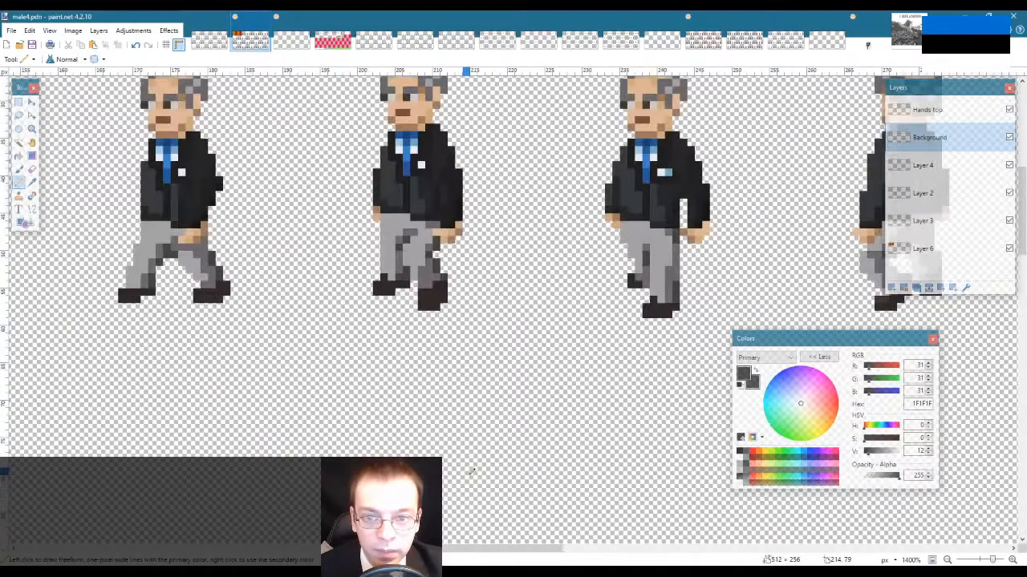
scroll(472, 471, up, 3)
scroll(471, 472, down, 6)
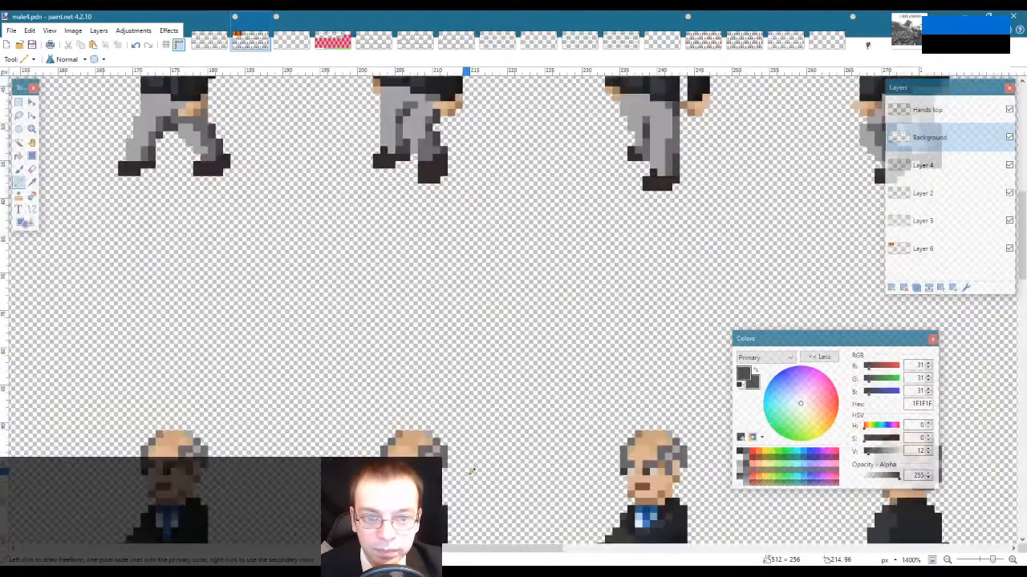
scroll(472, 472, down, 5)
scroll(472, 471, up, 3)
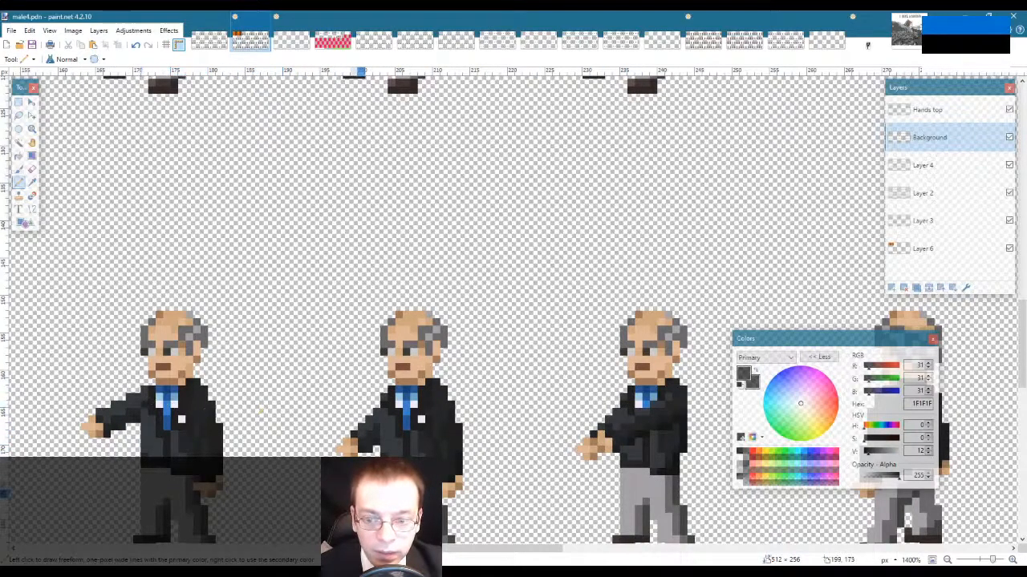
mouse_move(400, 548)
mouse_down()
mouse_move(333, 548)
mouse_move(474, 549)
mouse_move(406, 549)
mouse_up()
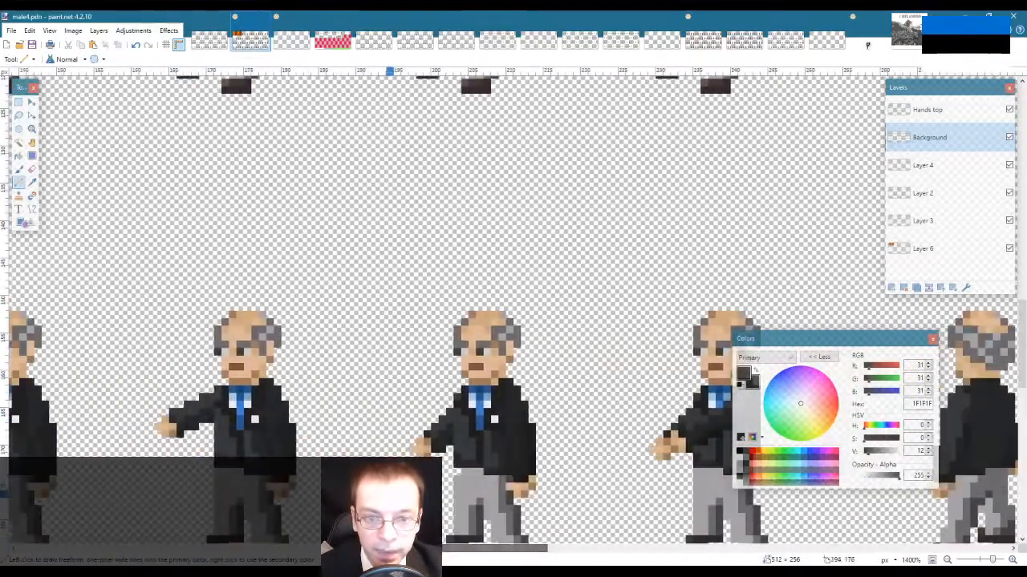
scroll(513, 312, down, 3)
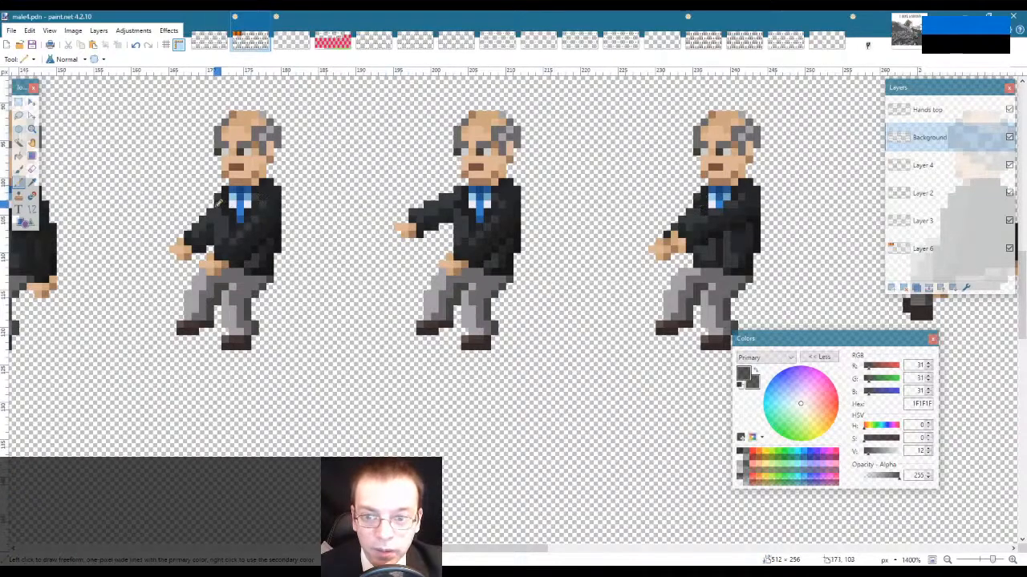
Step: Recheck the shoulders and outstretched sleeves of the front-facing poses across the sprite rows
drag(405, 549, 482, 559)
scroll(362, 443, up, 9)
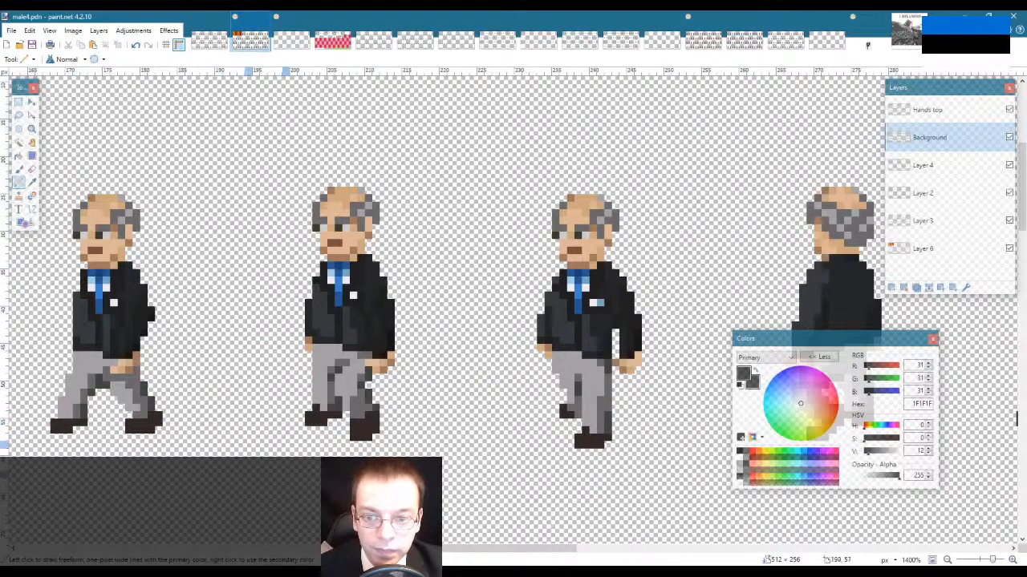
drag(477, 552, 442, 543)
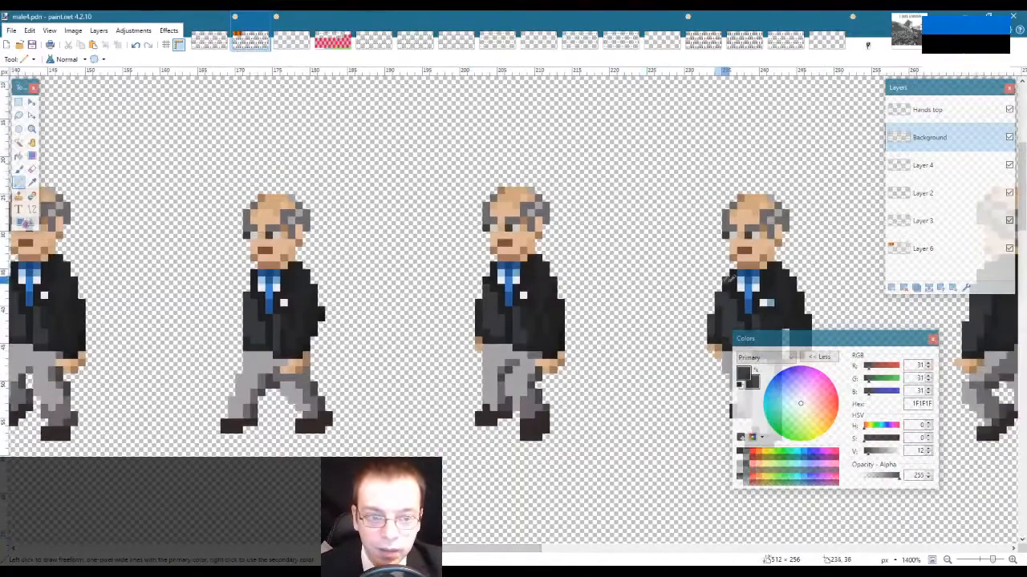
mouse_move(498, 550)
mouse_down()
mouse_move(449, 546)
mouse_move(490, 547)
mouse_up()
scroll(523, 474, down, 2)
scroll(524, 474, down, 3)
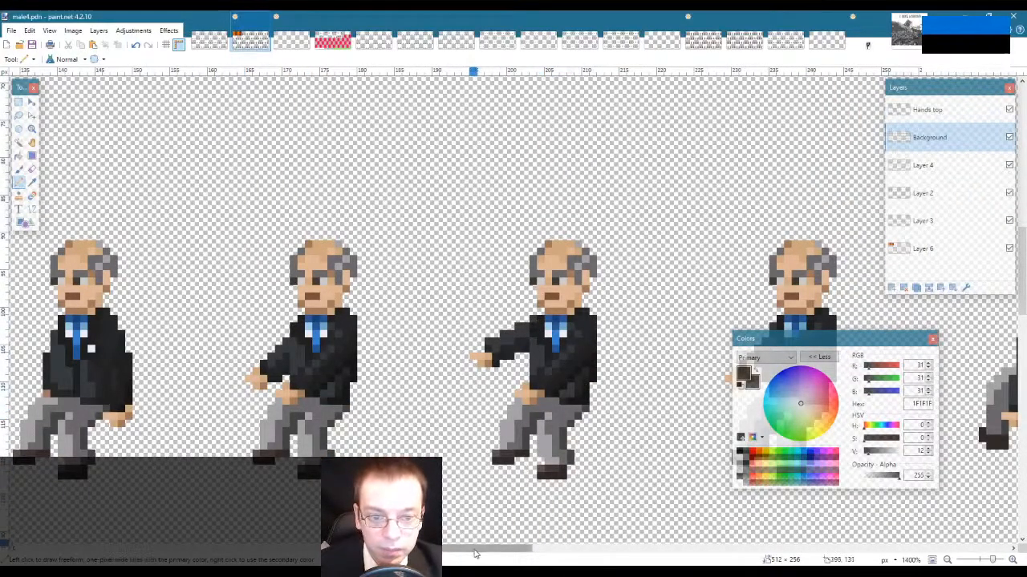
drag(470, 553, 505, 552)
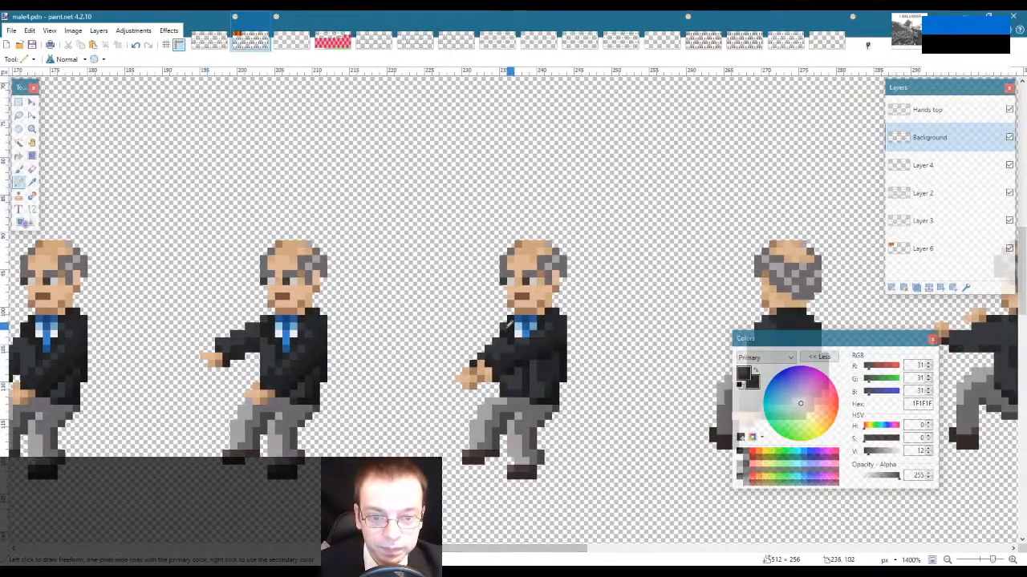
scroll(549, 388, up, 3)
scroll(529, 393, down, 2)
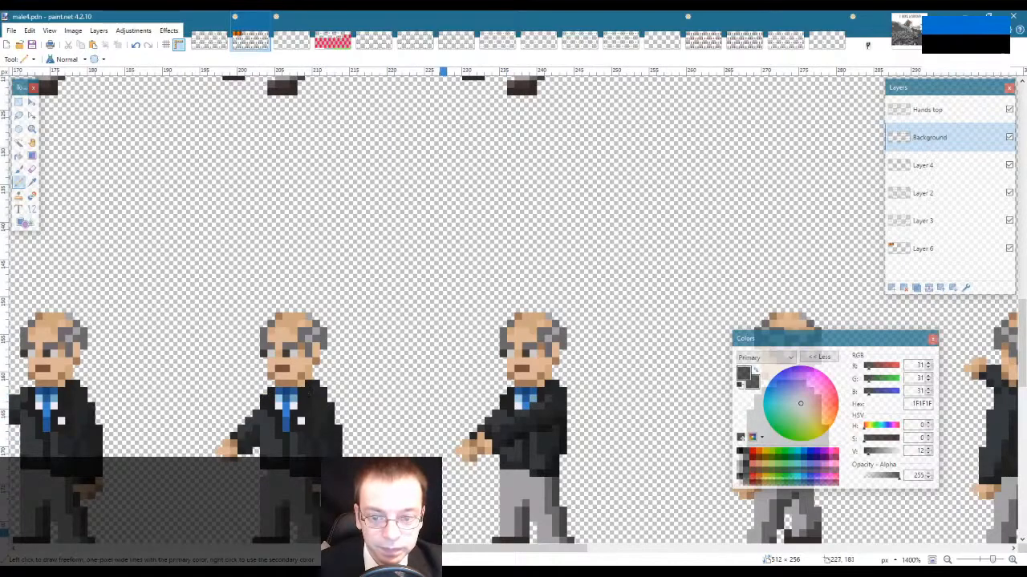
scroll(447, 405, left, 3)
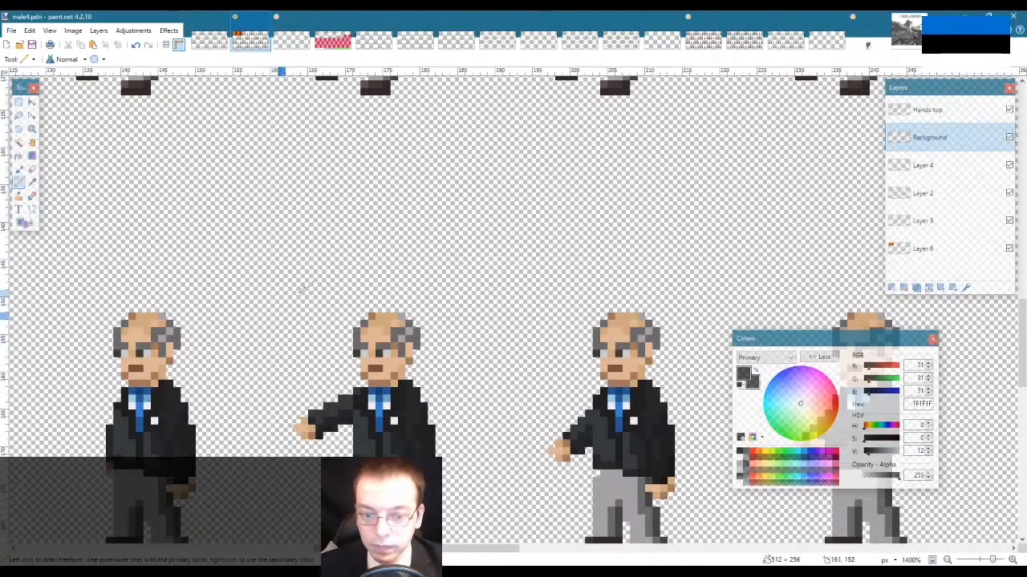
scroll(309, 284, down, 3)
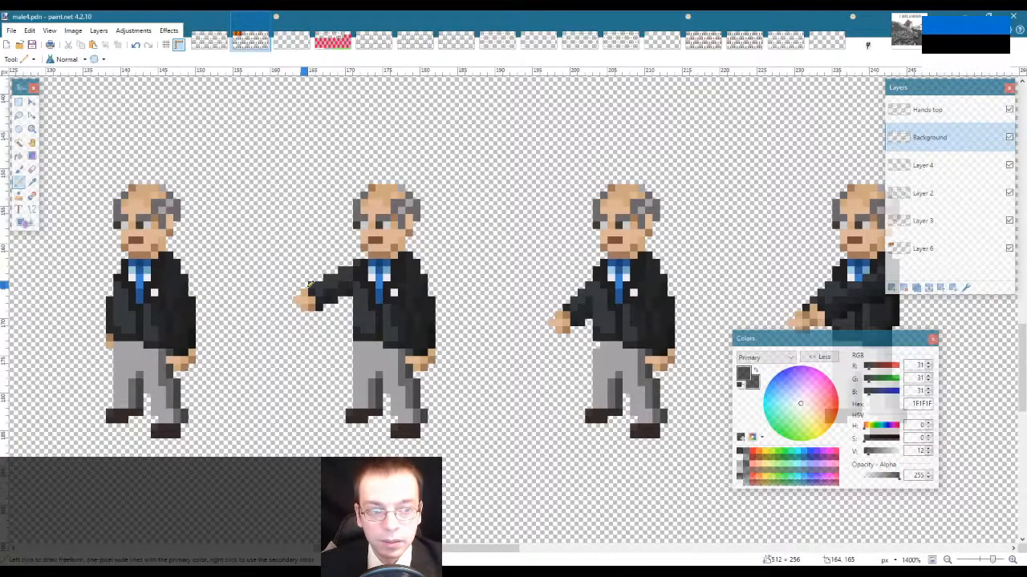
Step: Copy the whole Background layer of male4.pdn into the body male4.png and clear the selection
key(ctrl+a)
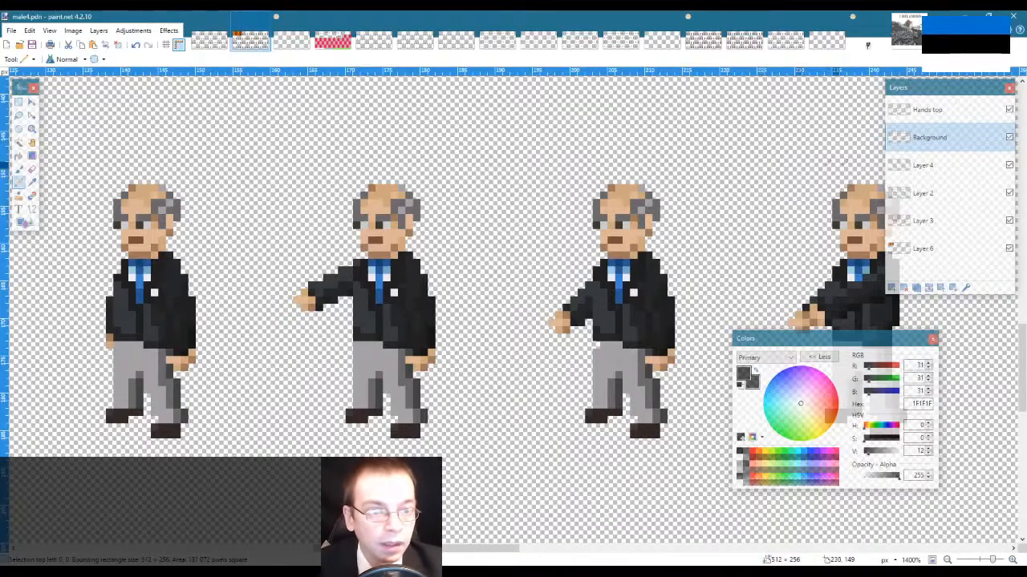
click(788, 40)
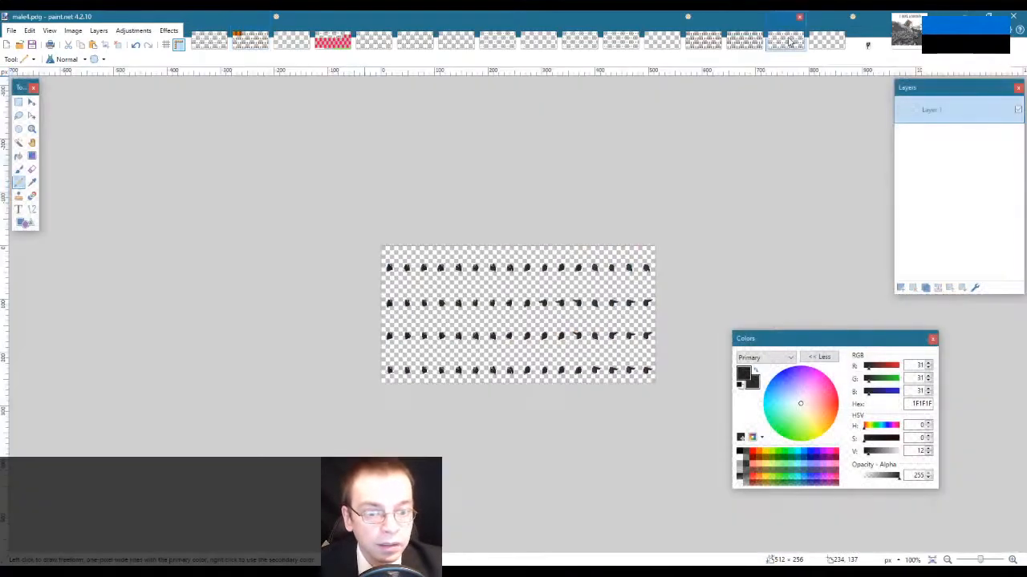
key(ctrl+v)
key(s)
click(306, 131)
Step: Transfer the Hands top layer of male4.pdn into a new layer of the body male4.png and merge it down
click(250, 41)
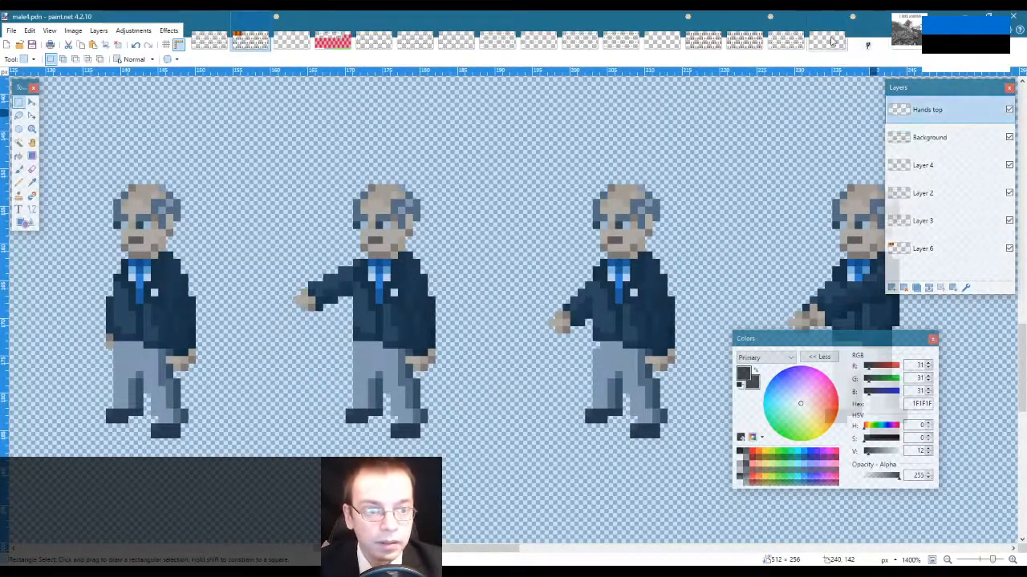
click(832, 42)
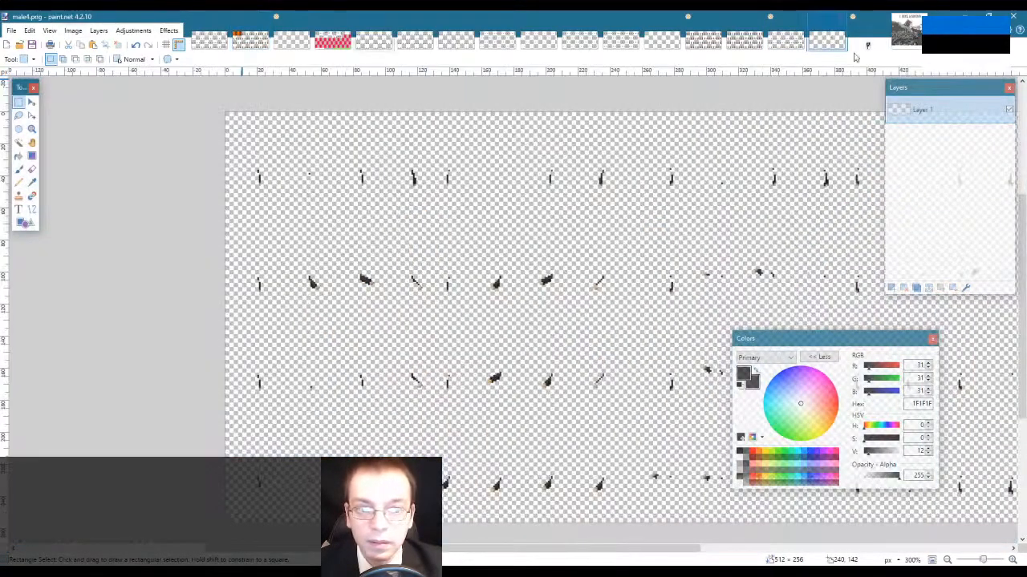
click(786, 40)
click(29, 32)
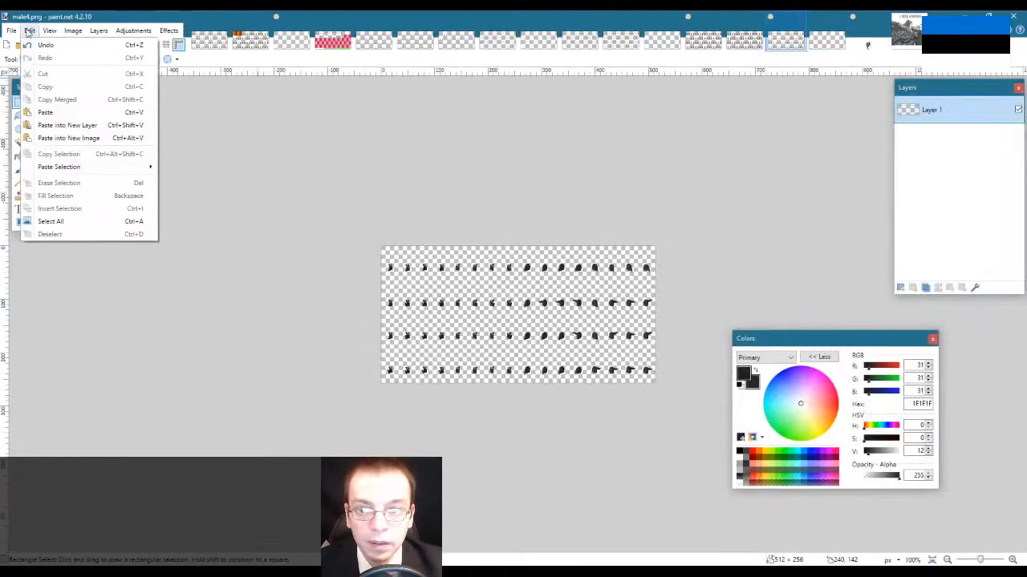
click(66, 124)
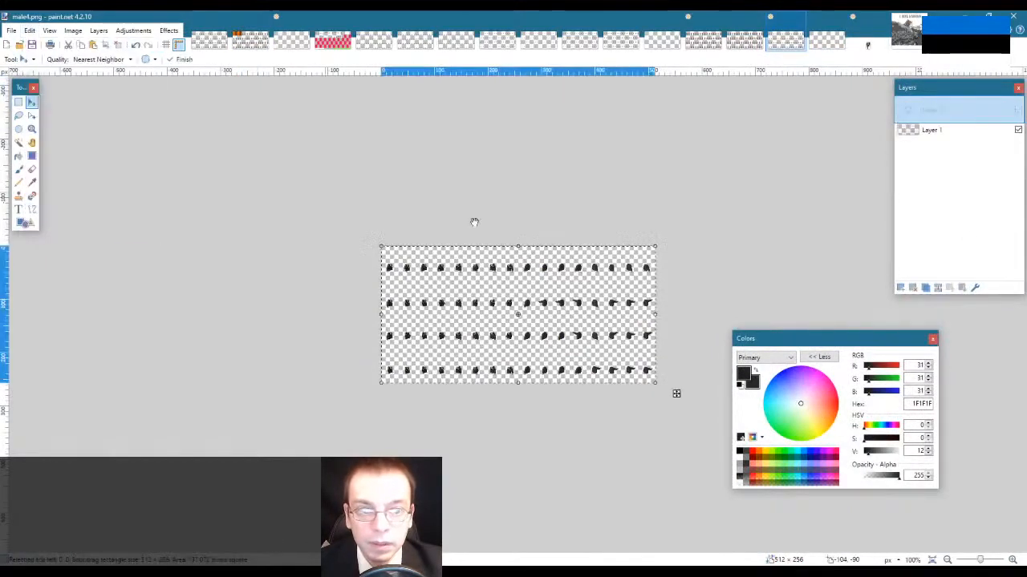
click(938, 287)
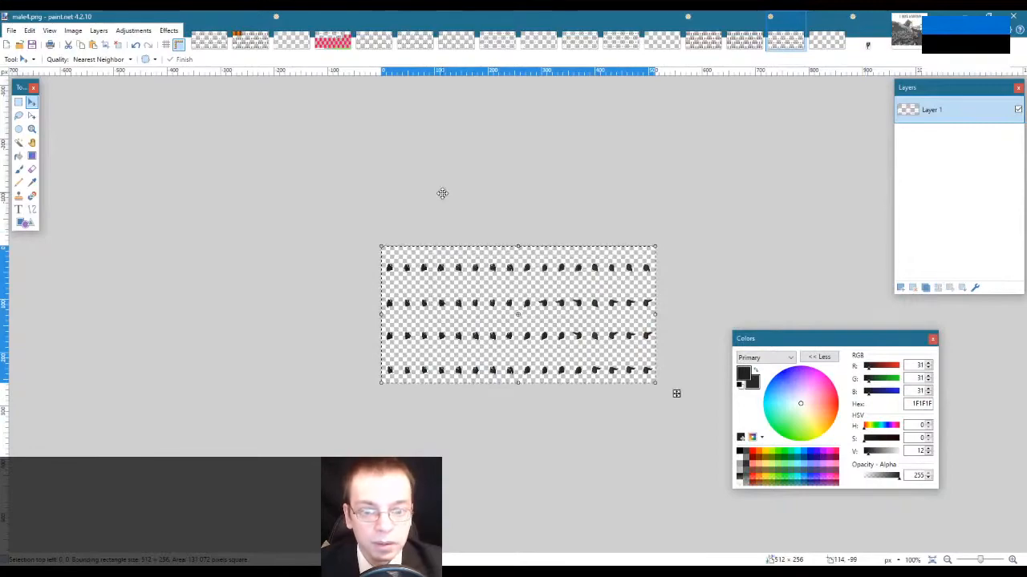
key(s)
click(506, 311)
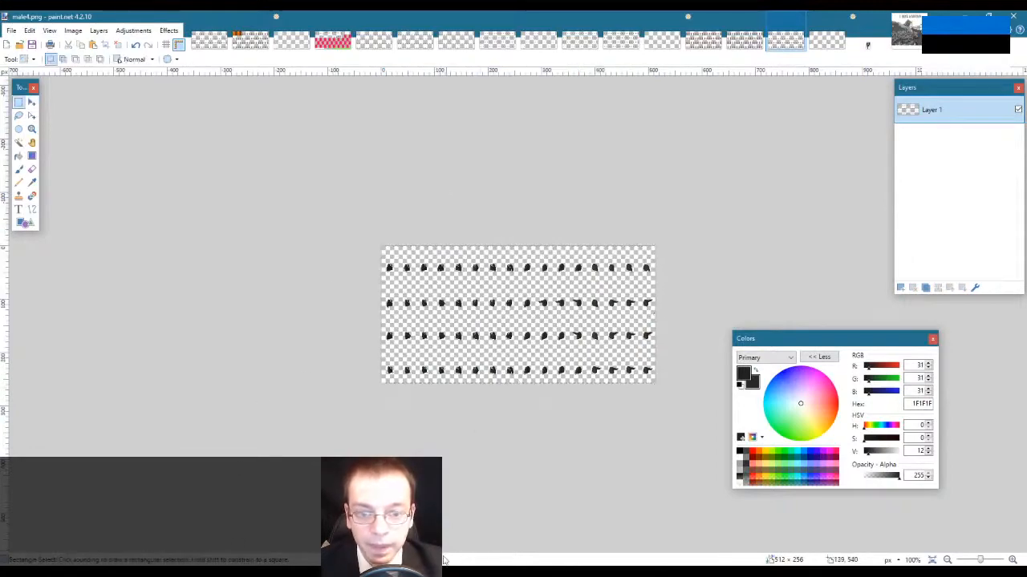
Step: Switch to Eclipse, launch Office Management 101 and continue the saved game
key(alt+Tab)
click(103, 43)
click(144, 52)
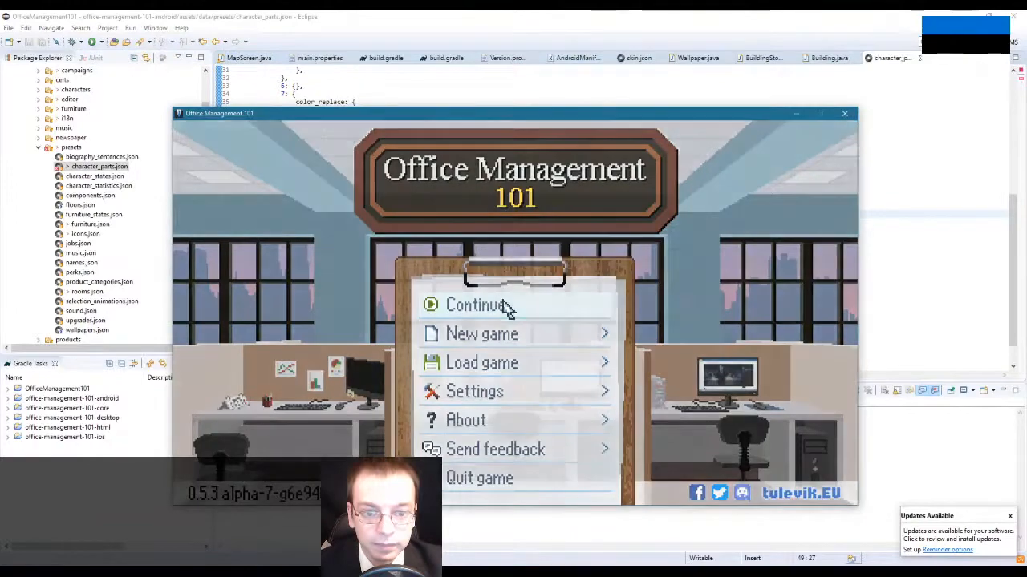
click(507, 307)
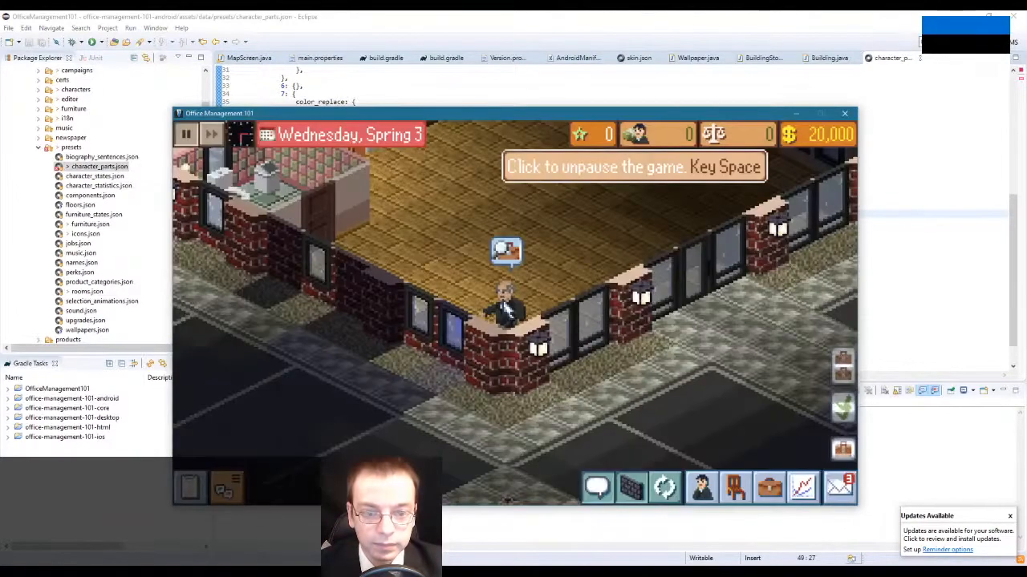
Step: Lower the building's walls and pause and resume the game to examine the elderly man's suit while standing and at his desk
scroll(547, 358, up, 2)
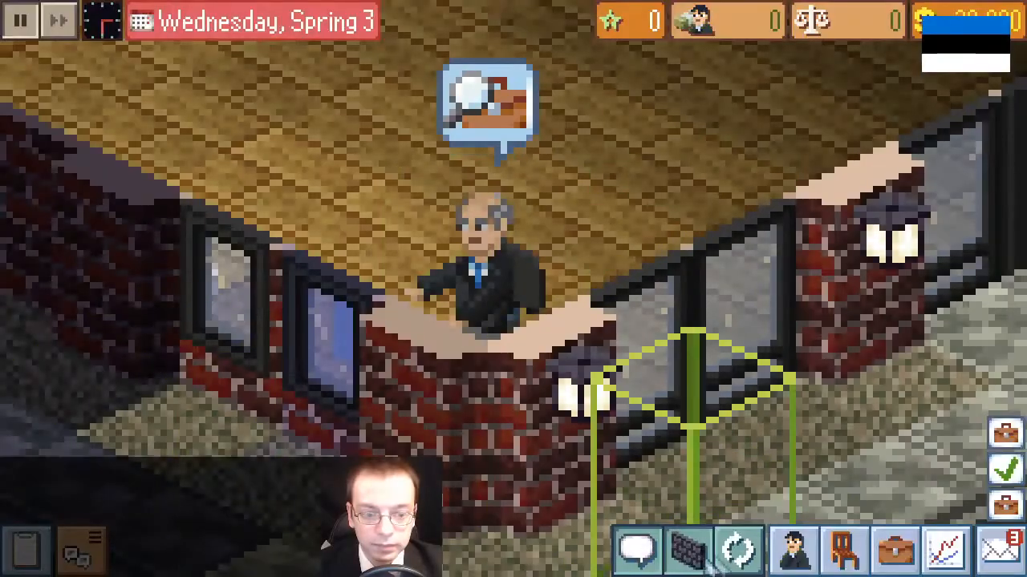
click(690, 552)
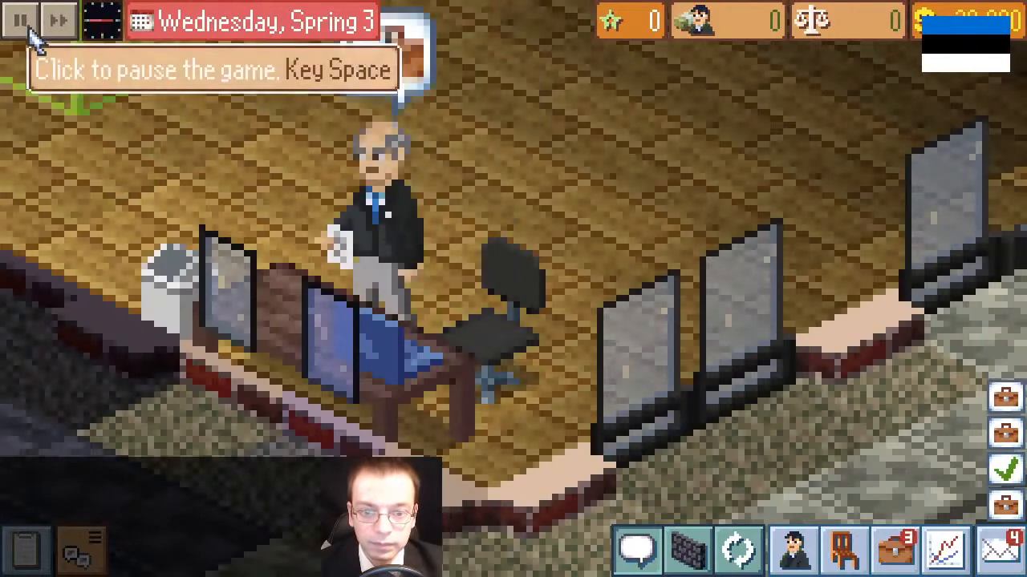
click(28, 29)
click(31, 26)
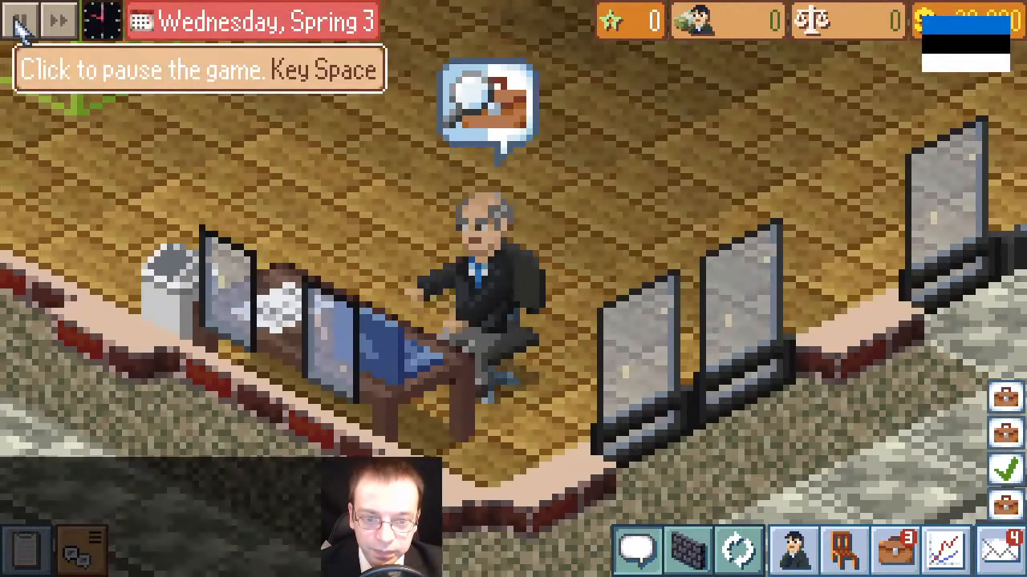
click(21, 24)
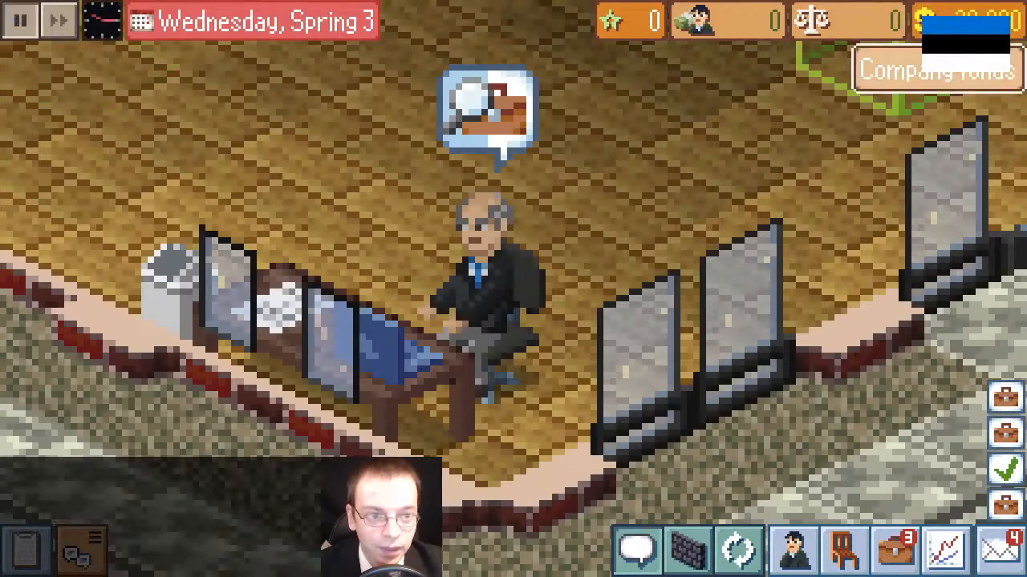
Step: Quit the game, return to male4.pdn and touch up the shoulder pixels beside the collar on the standing sprites in the Background layer
key(alt+F4)
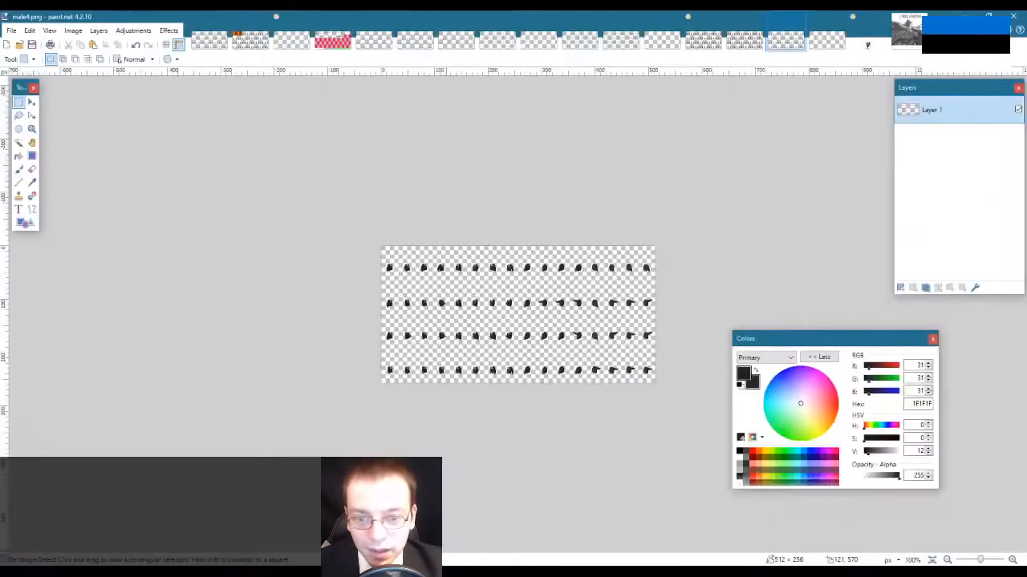
click(250, 40)
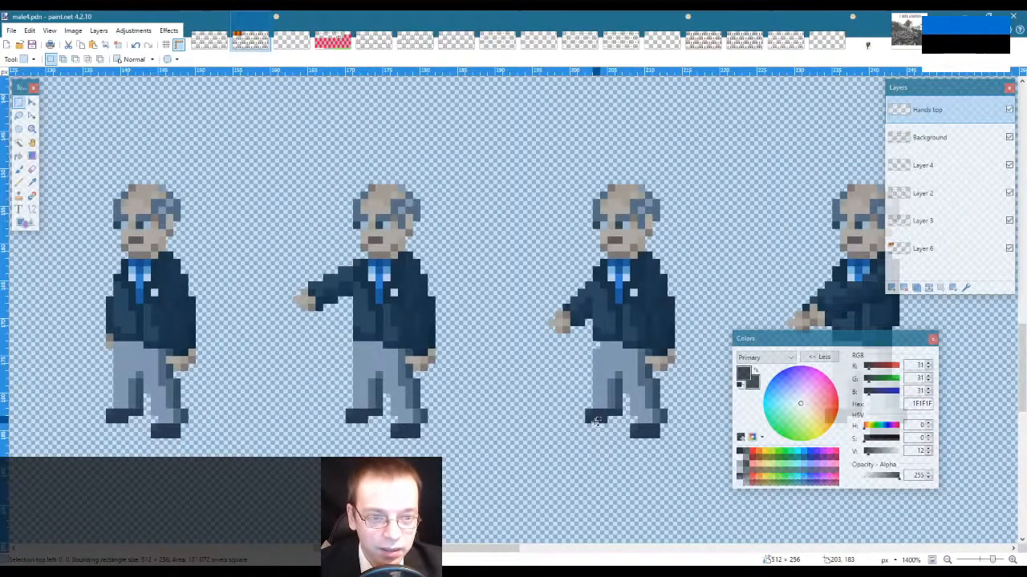
key(ctrl+d)
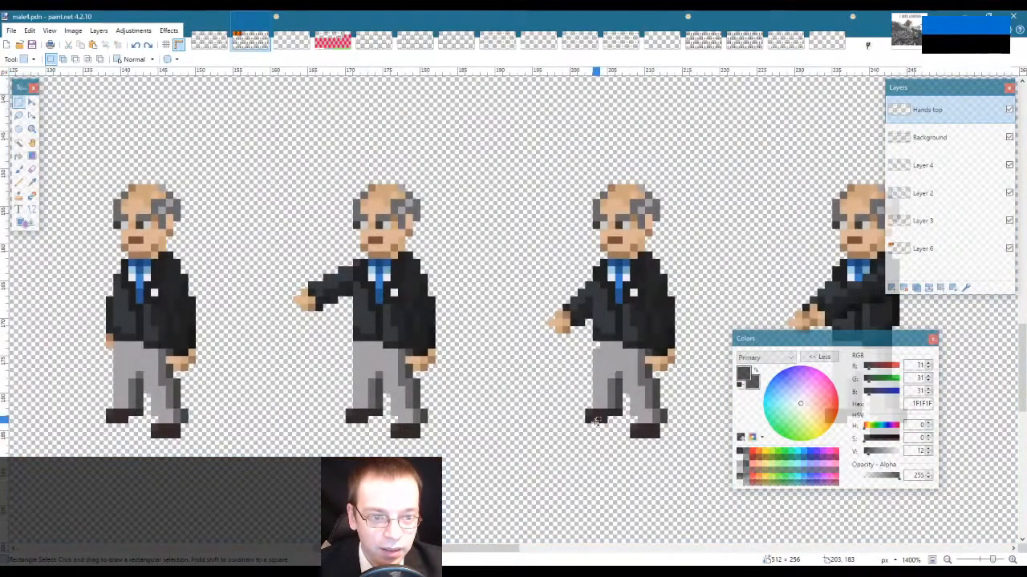
key(alt+Page_Down)
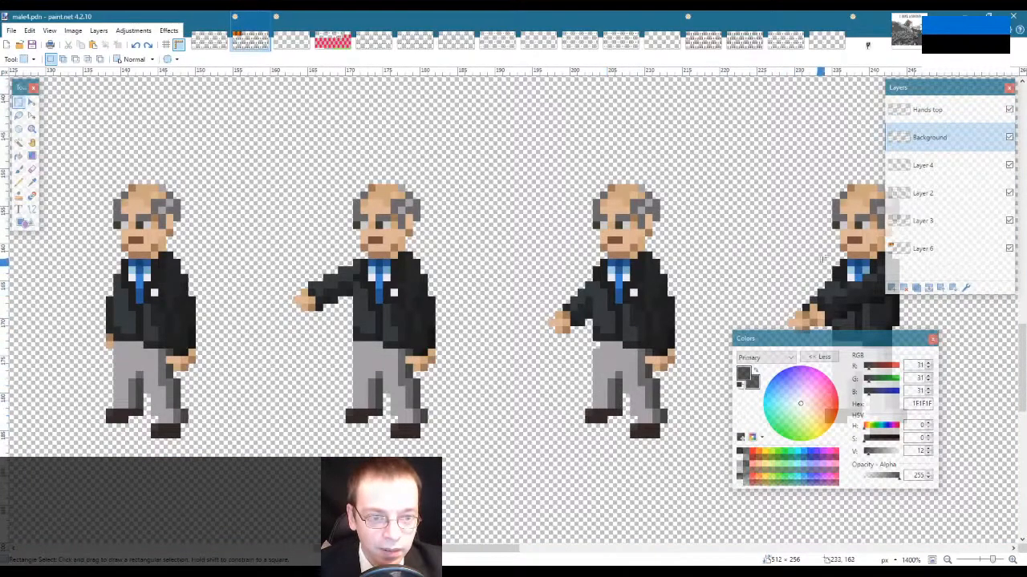
drag(833, 258, 834, 263)
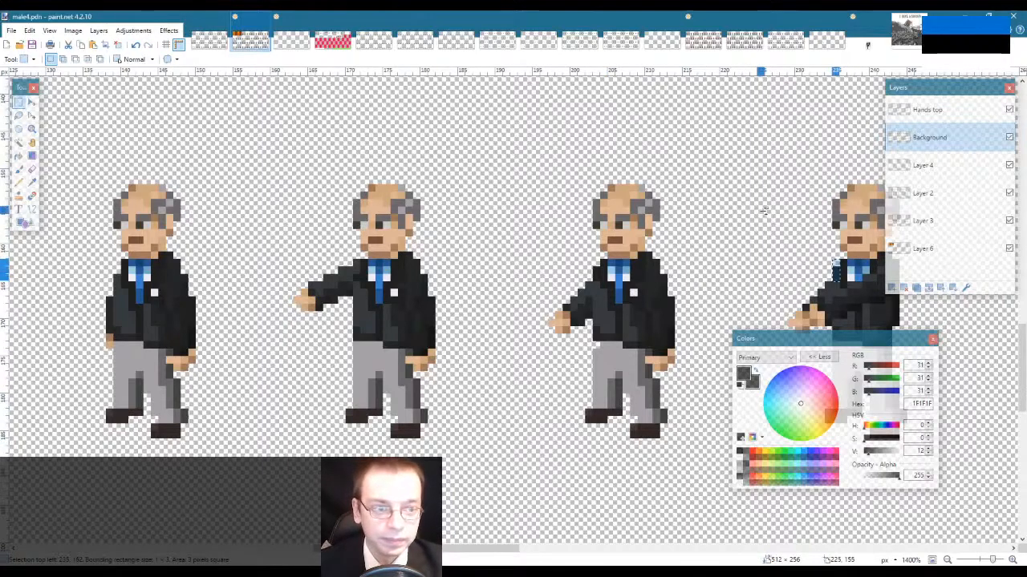
click(794, 250)
drag(821, 262, 836, 271)
click(585, 257)
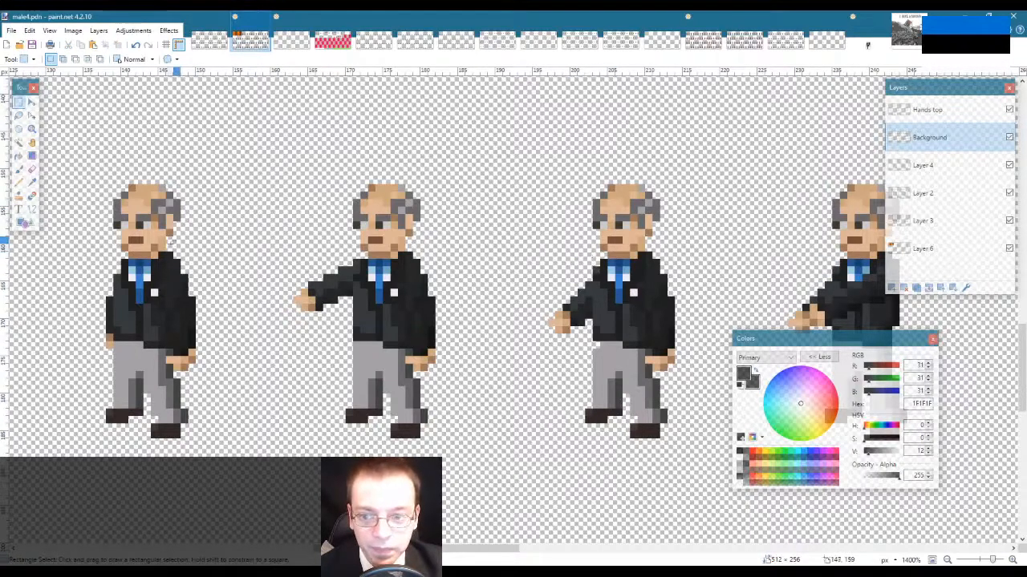
Step: Touch up the shoulder pixels beside the collar on the seated sprites in the Background layer
drag(409, 549, 372, 548)
scroll(391, 475, up, 3)
scroll(392, 482, up, 3)
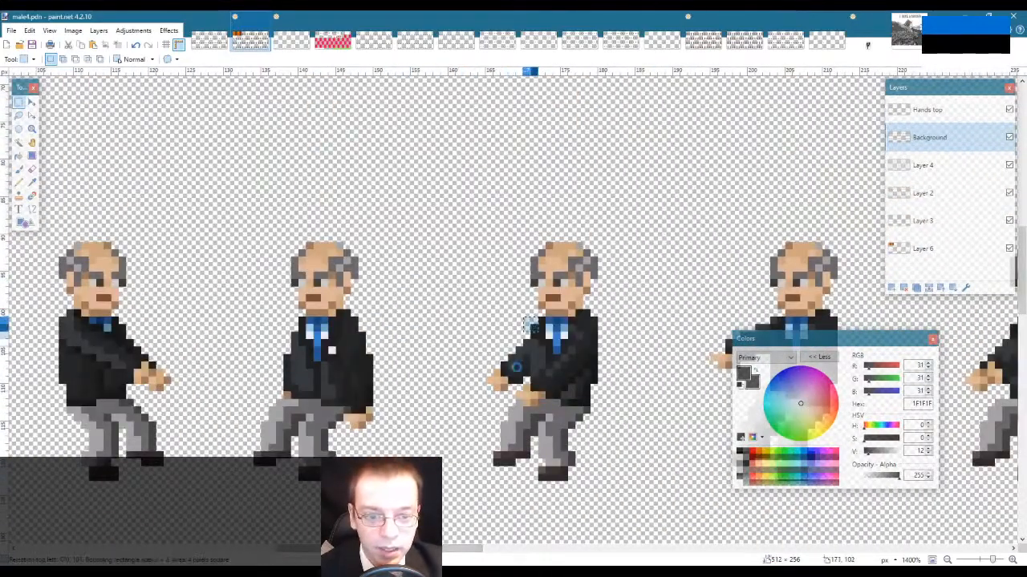
drag(424, 549, 505, 555)
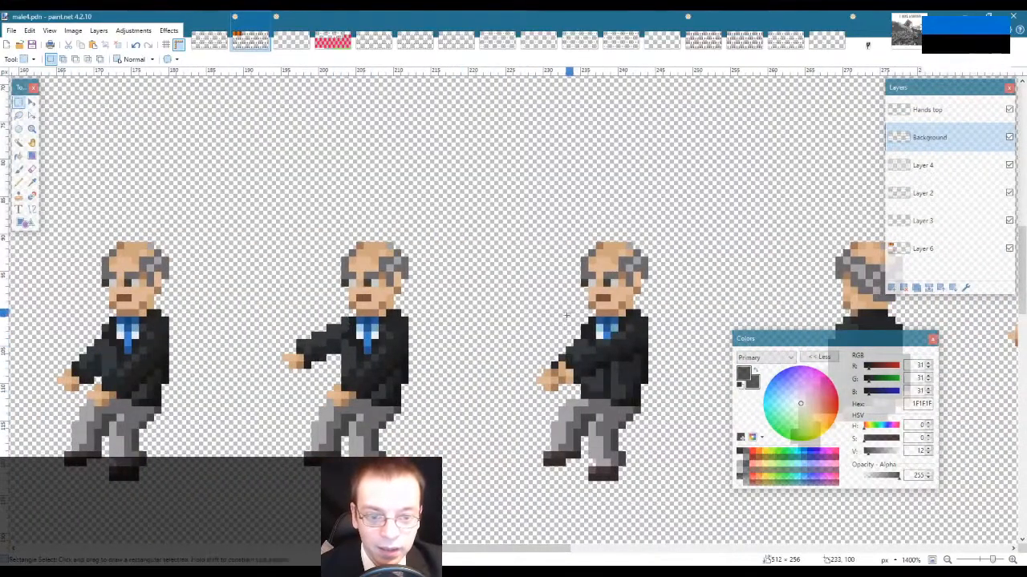
Step: Touch up the shoulder pixels on the walking sprites in the Background layer and check the other rows for the same fault
drag(541, 559, 497, 543)
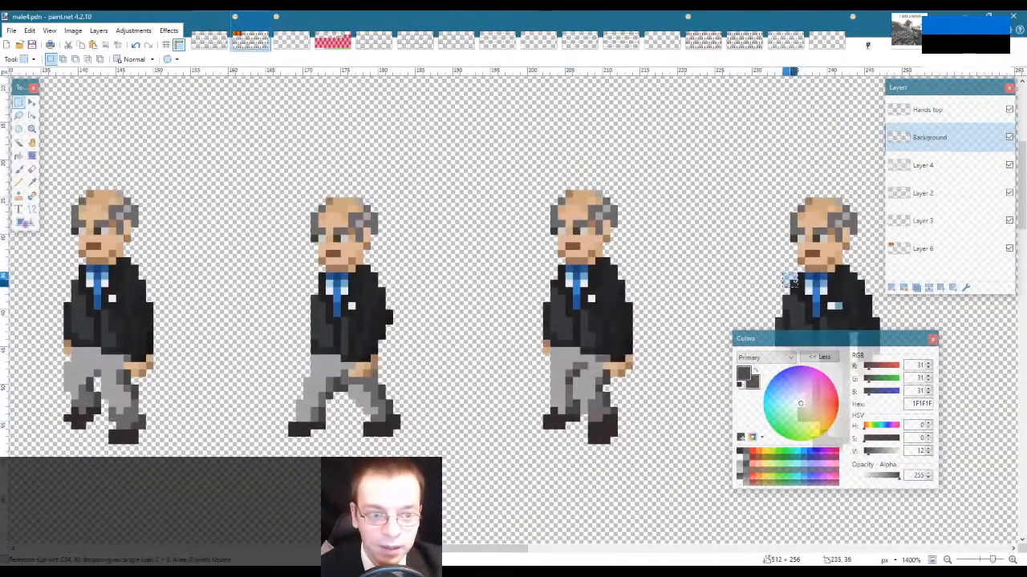
click(695, 280)
mouse_move(482, 551)
mouse_down()
mouse_move(436, 551)
mouse_move(465, 550)
mouse_up()
scroll(505, 412, up, 4)
scroll(505, 412, down, 5)
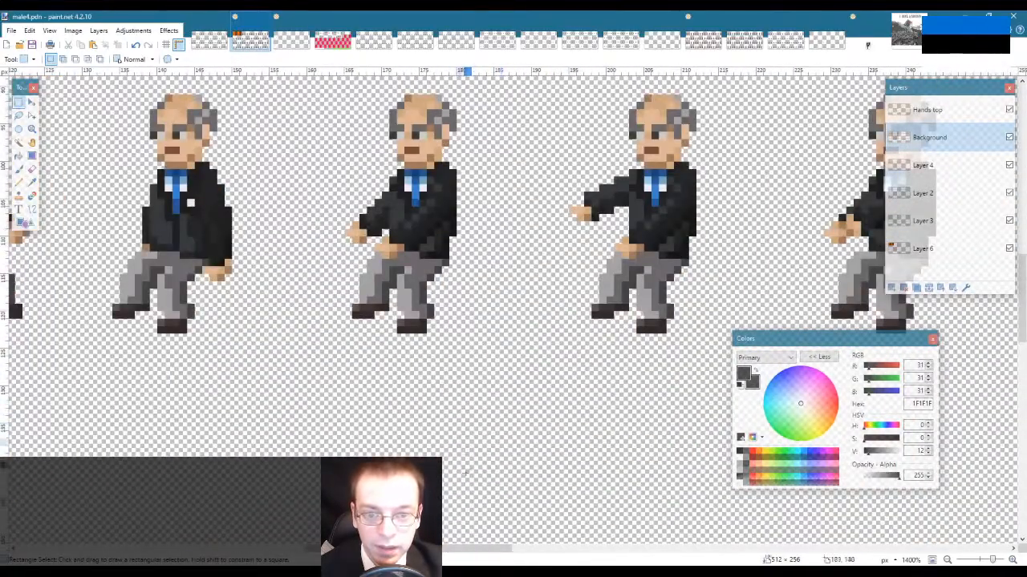
mouse_move(442, 551)
mouse_down()
mouse_move(508, 559)
mouse_move(457, 556)
mouse_up()
scroll(439, 506, down, 5)
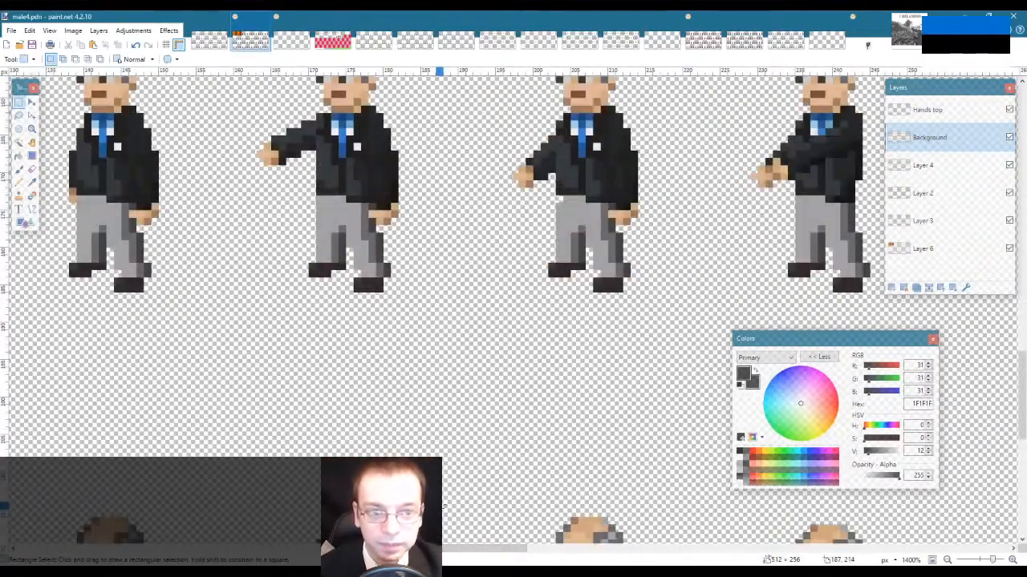
Step: Replace the contents of the body male4.png with the whole corrected Background layer of male4.pdn and clear the selection
key(ctrl+a)
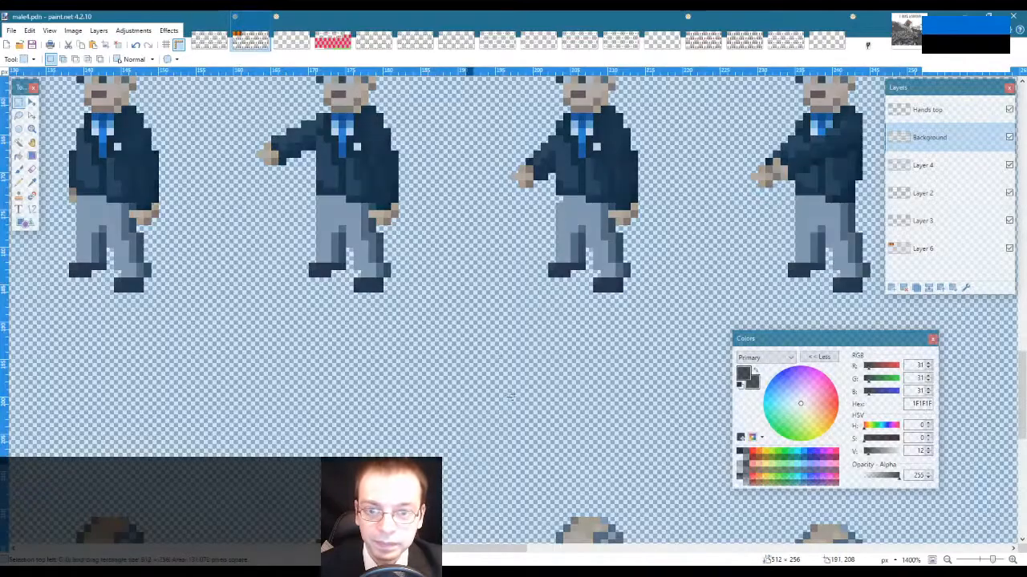
click(793, 39)
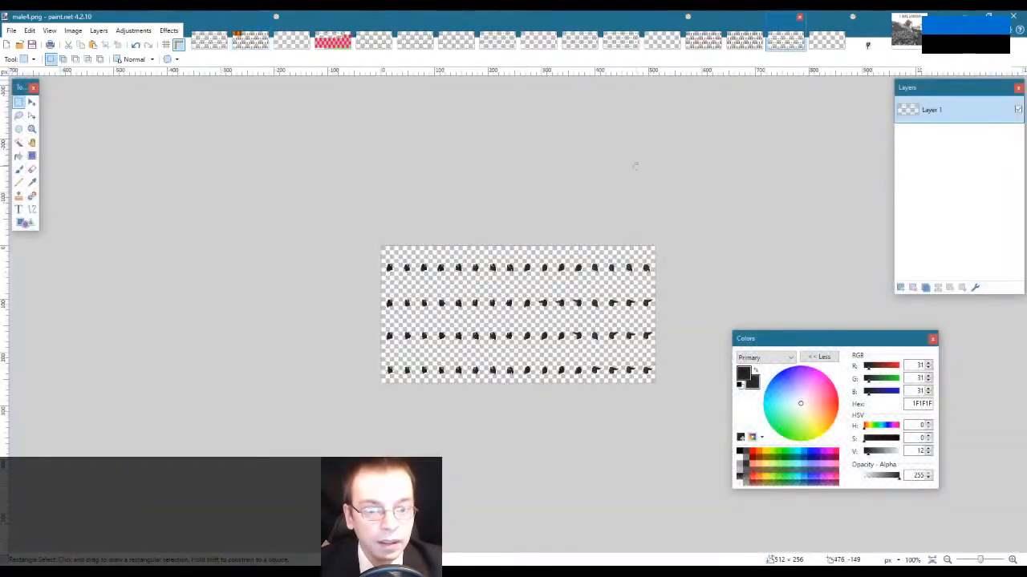
key(ctrl+v)
key(s)
key(ctrl+d)
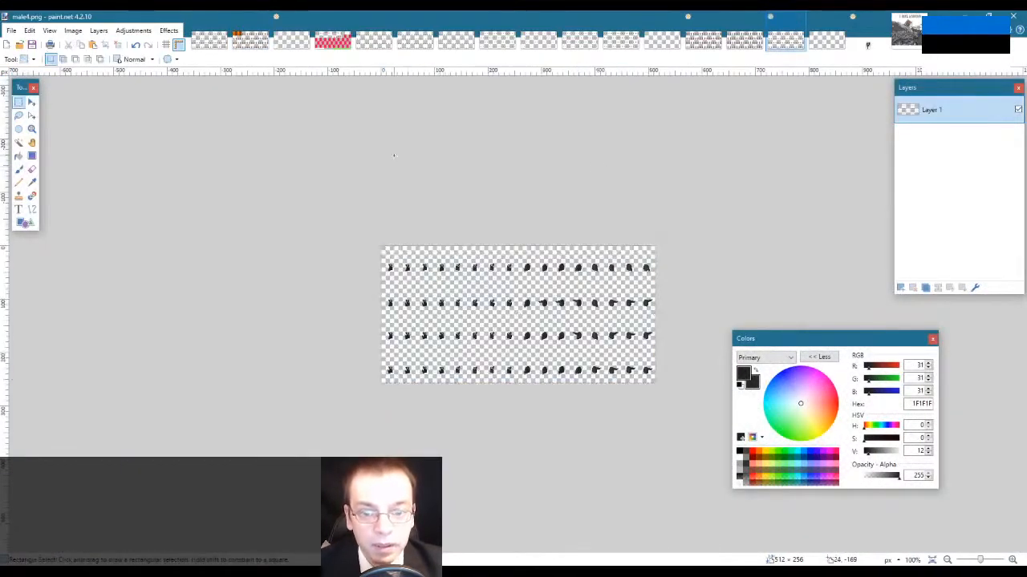
Step: Copy the Hands top layer of male4.pdn into a new layer of the body male4.png and merge it down
click(210, 40)
click(264, 44)
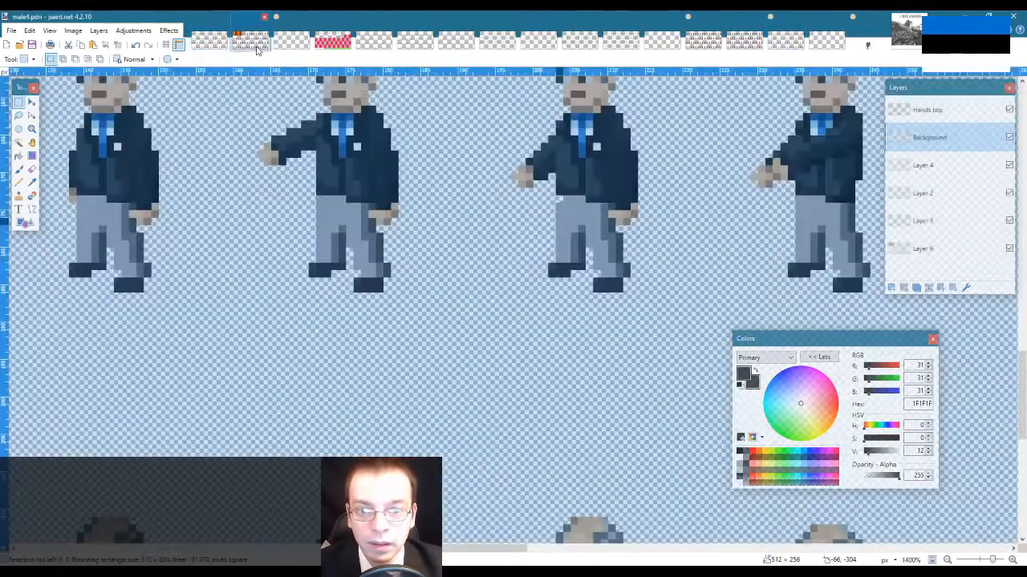
click(959, 110)
click(790, 38)
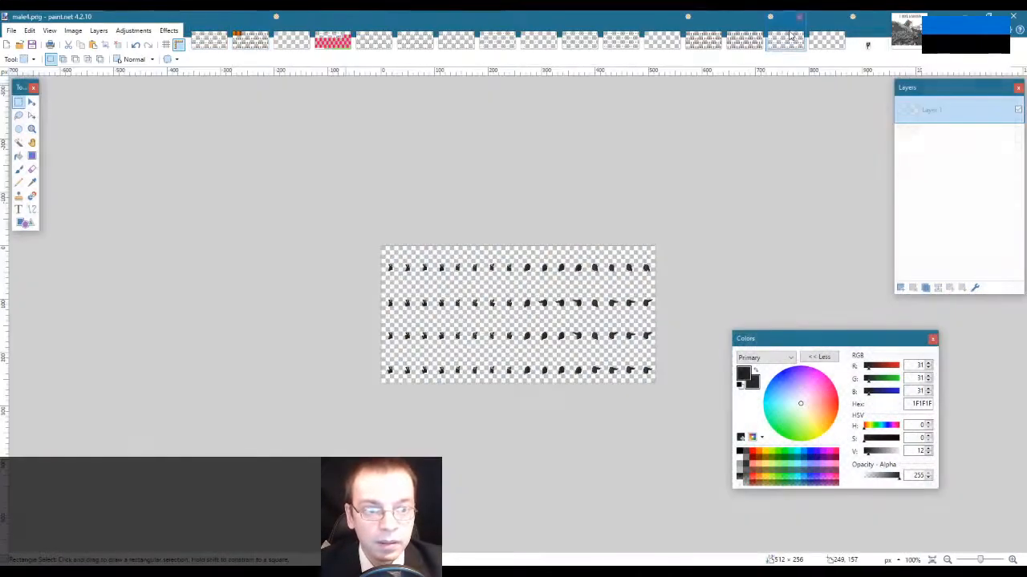
click(29, 30)
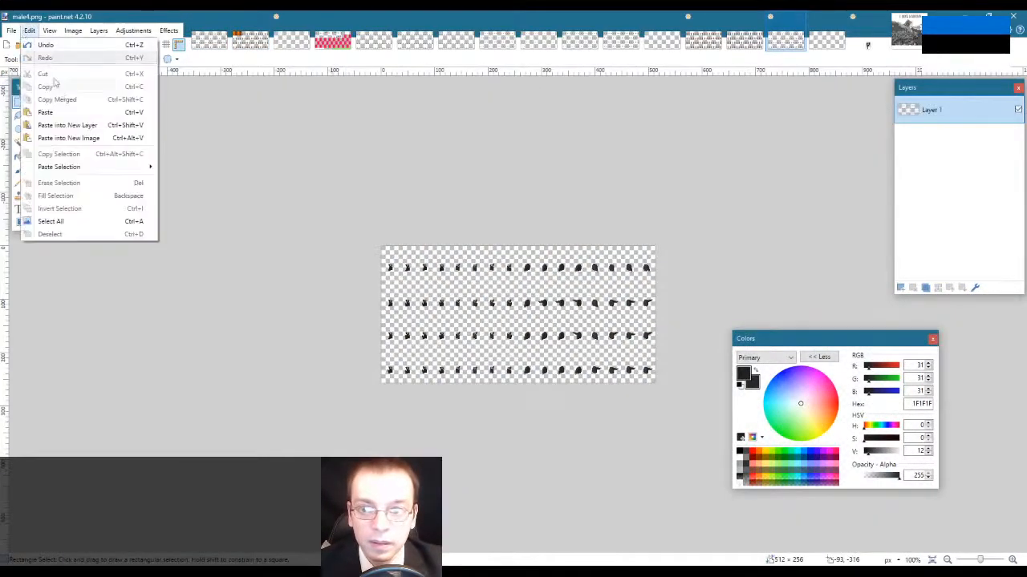
click(70, 126)
click(936, 287)
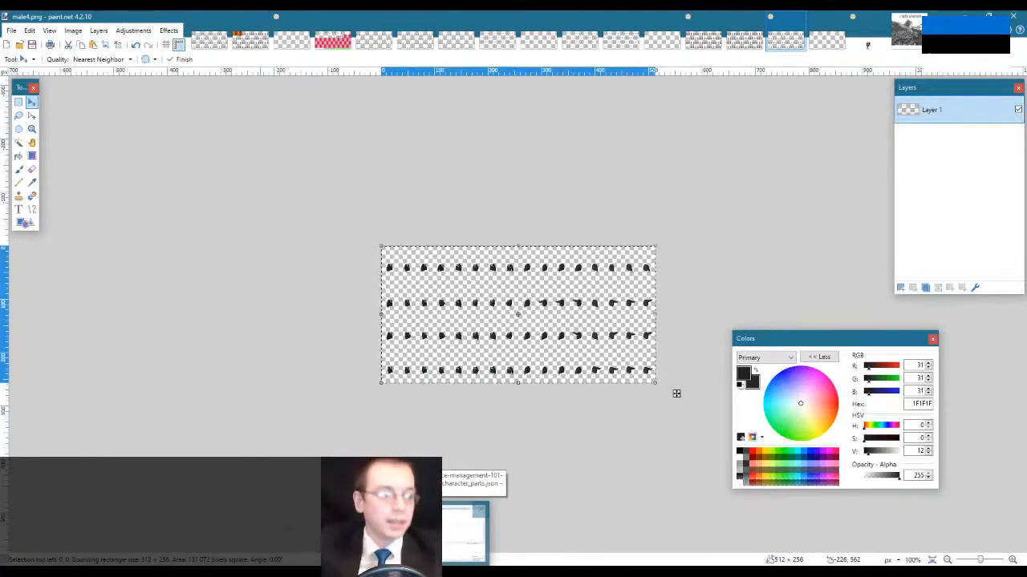
Step: Switch to Eclipse with the game project
key(alt+Tab)
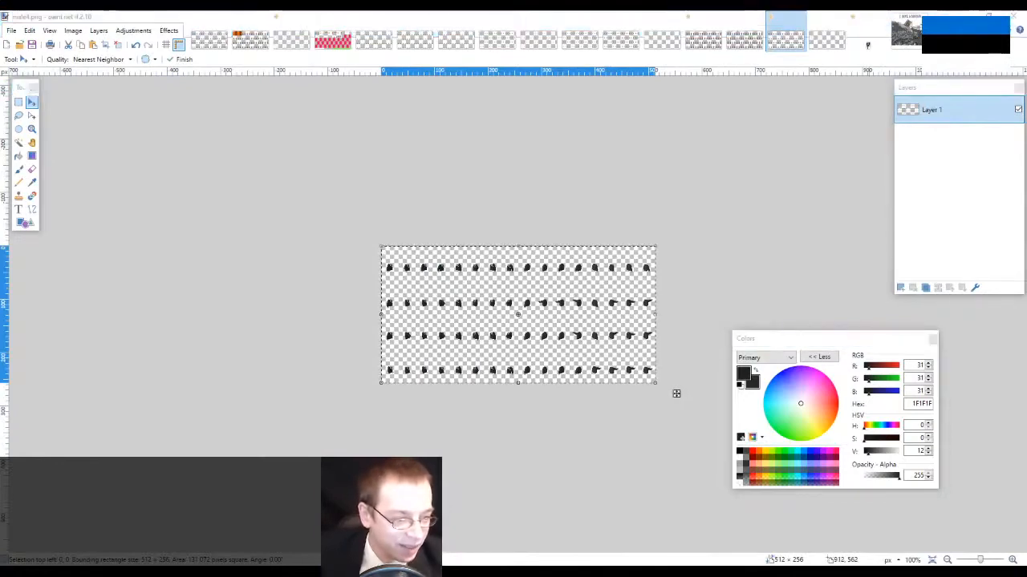